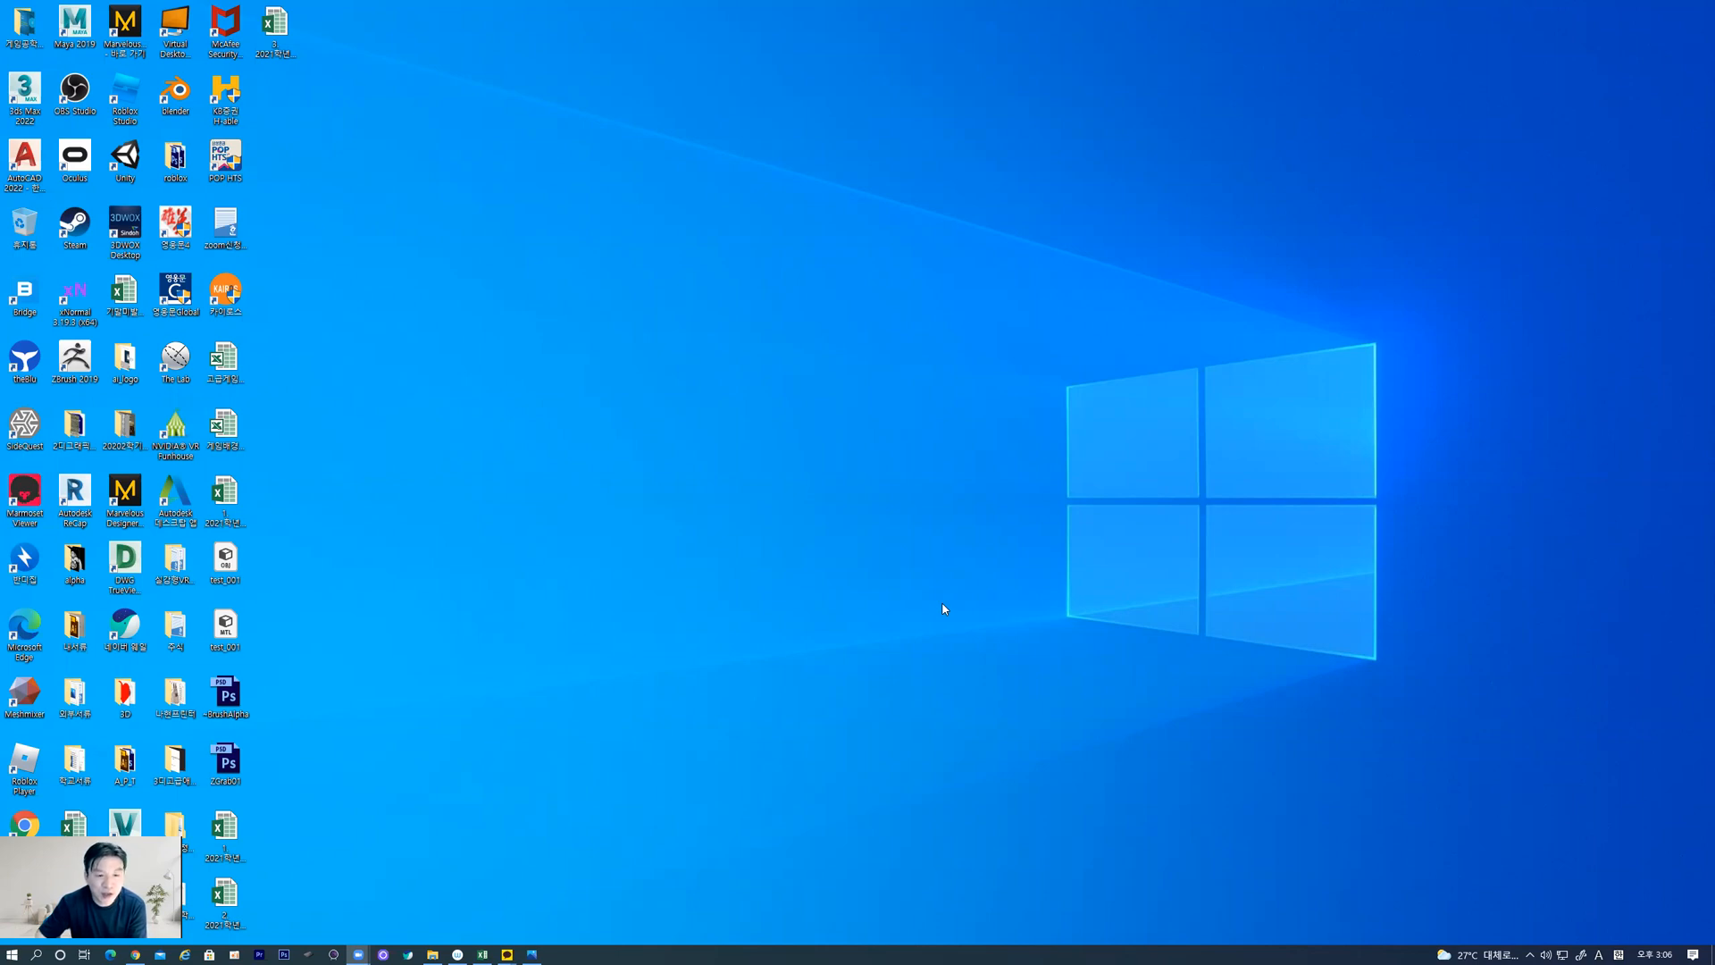
Examine the reference photo tyler-smith-snakepil01.jpg of the snake-wrapped column at full-window size
{"action": "left_click", "coordinate": [533, 953]}
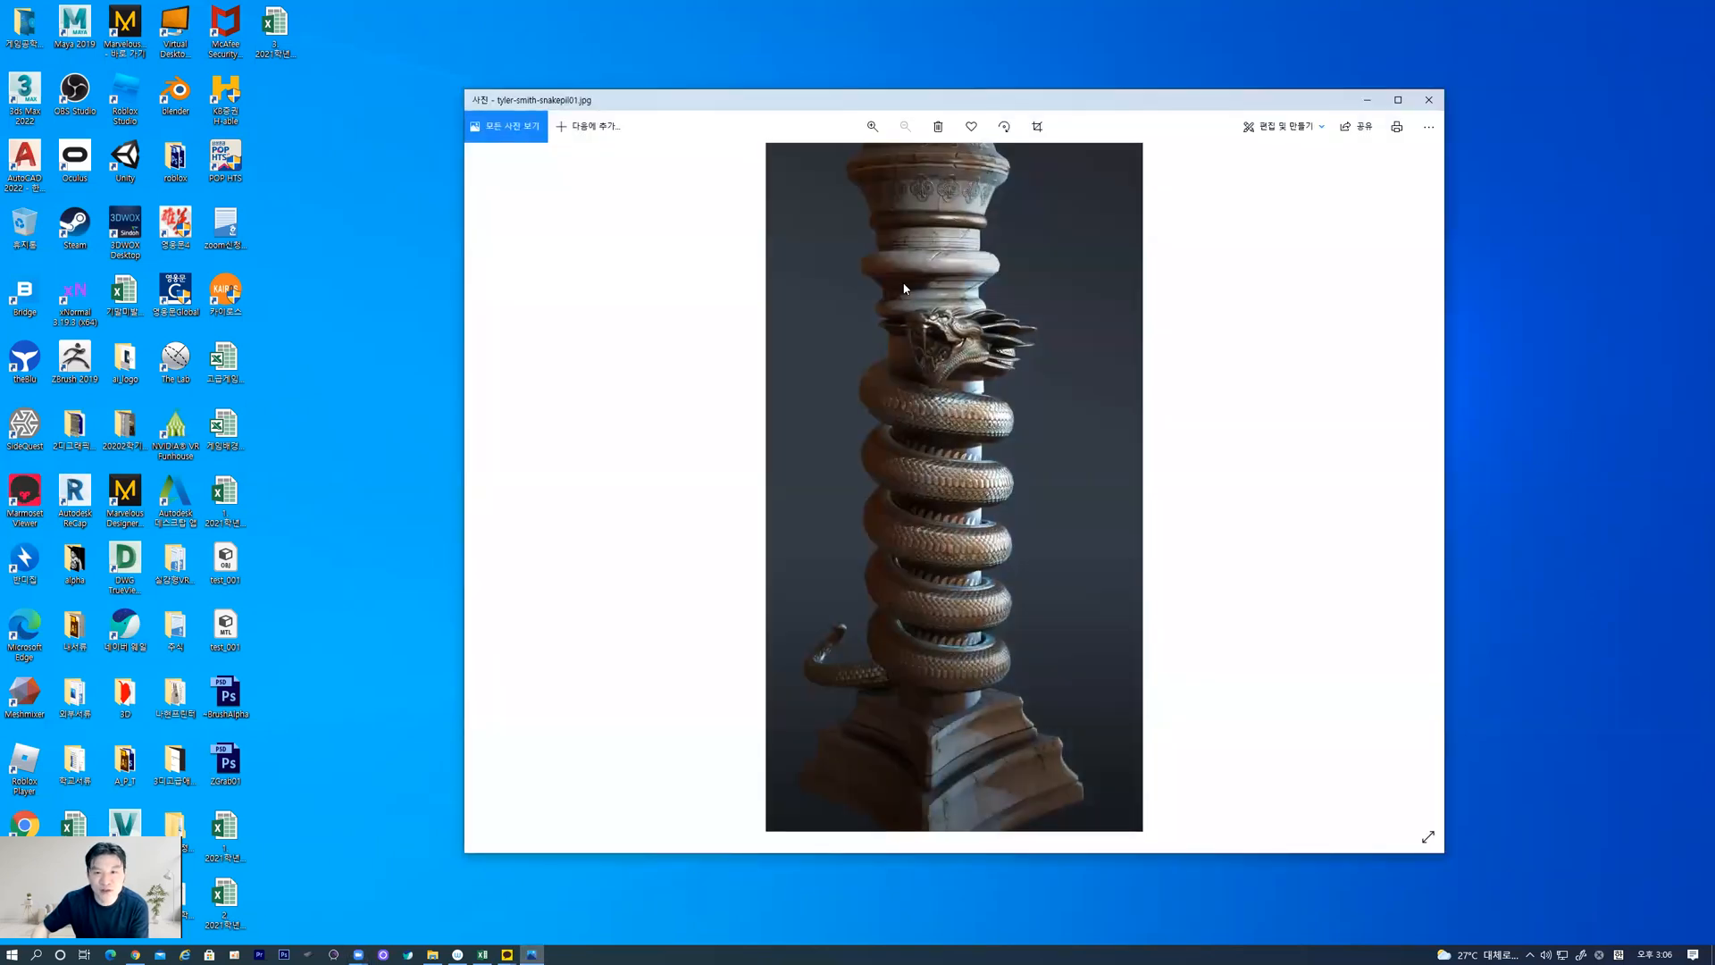
{"action": "double_click", "coordinate": [869, 105]}
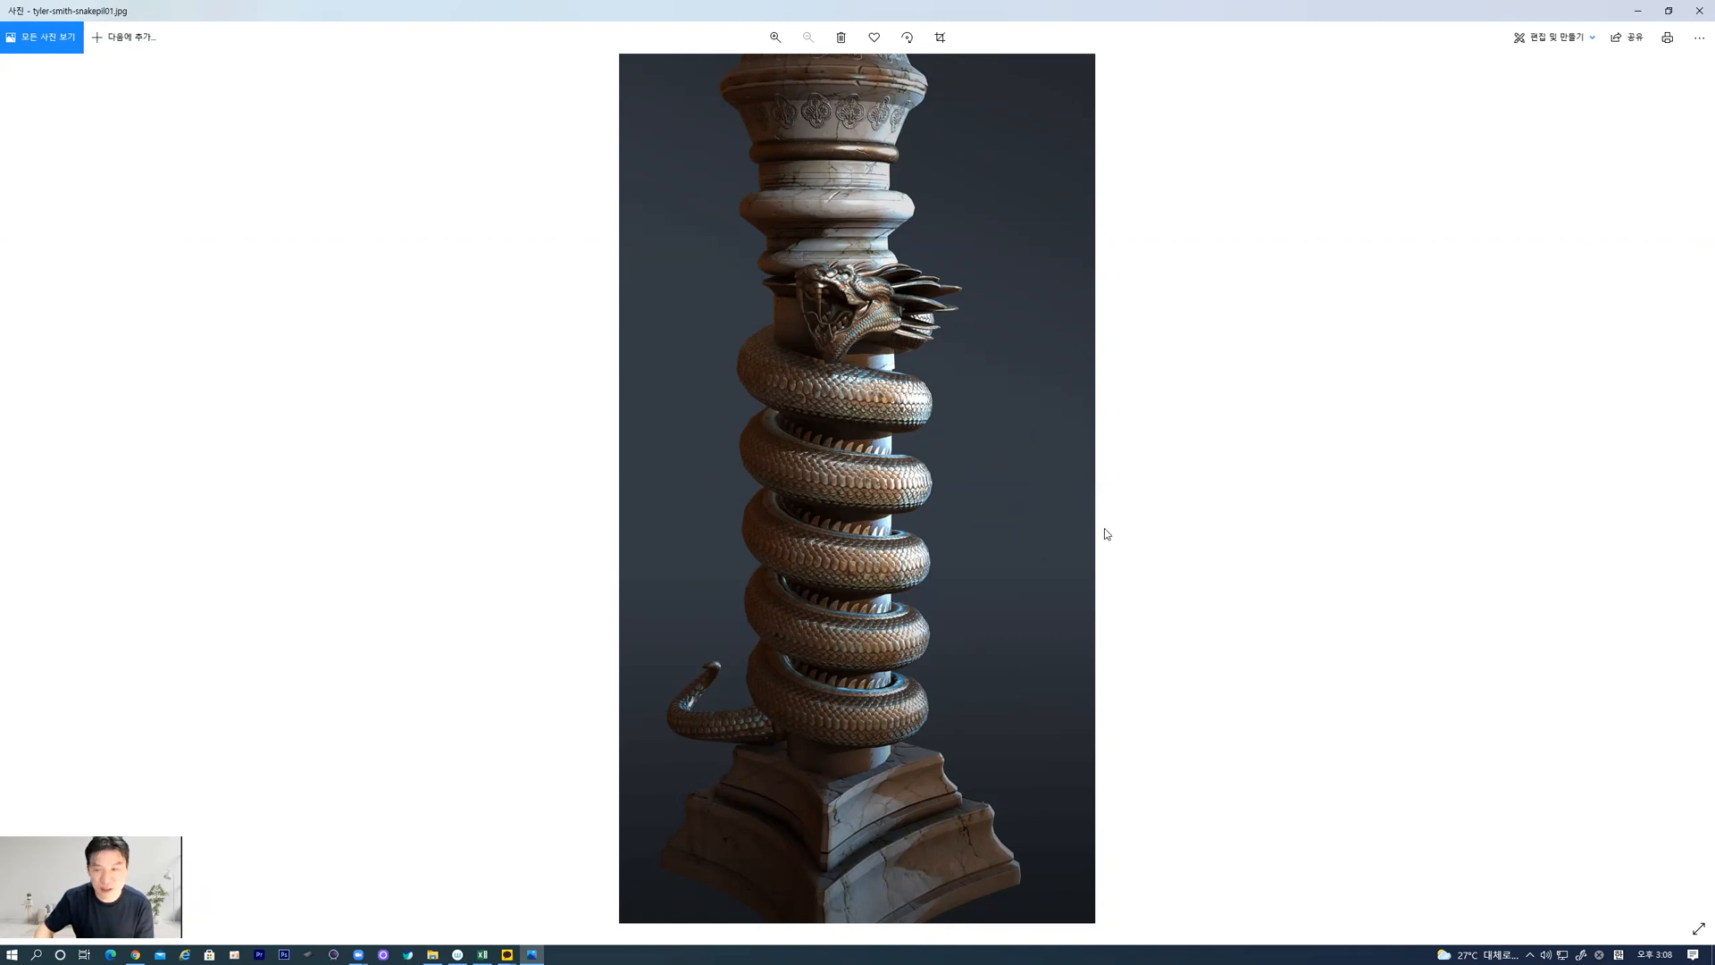
{"action": "left_click", "coordinate": [1640, 11]}
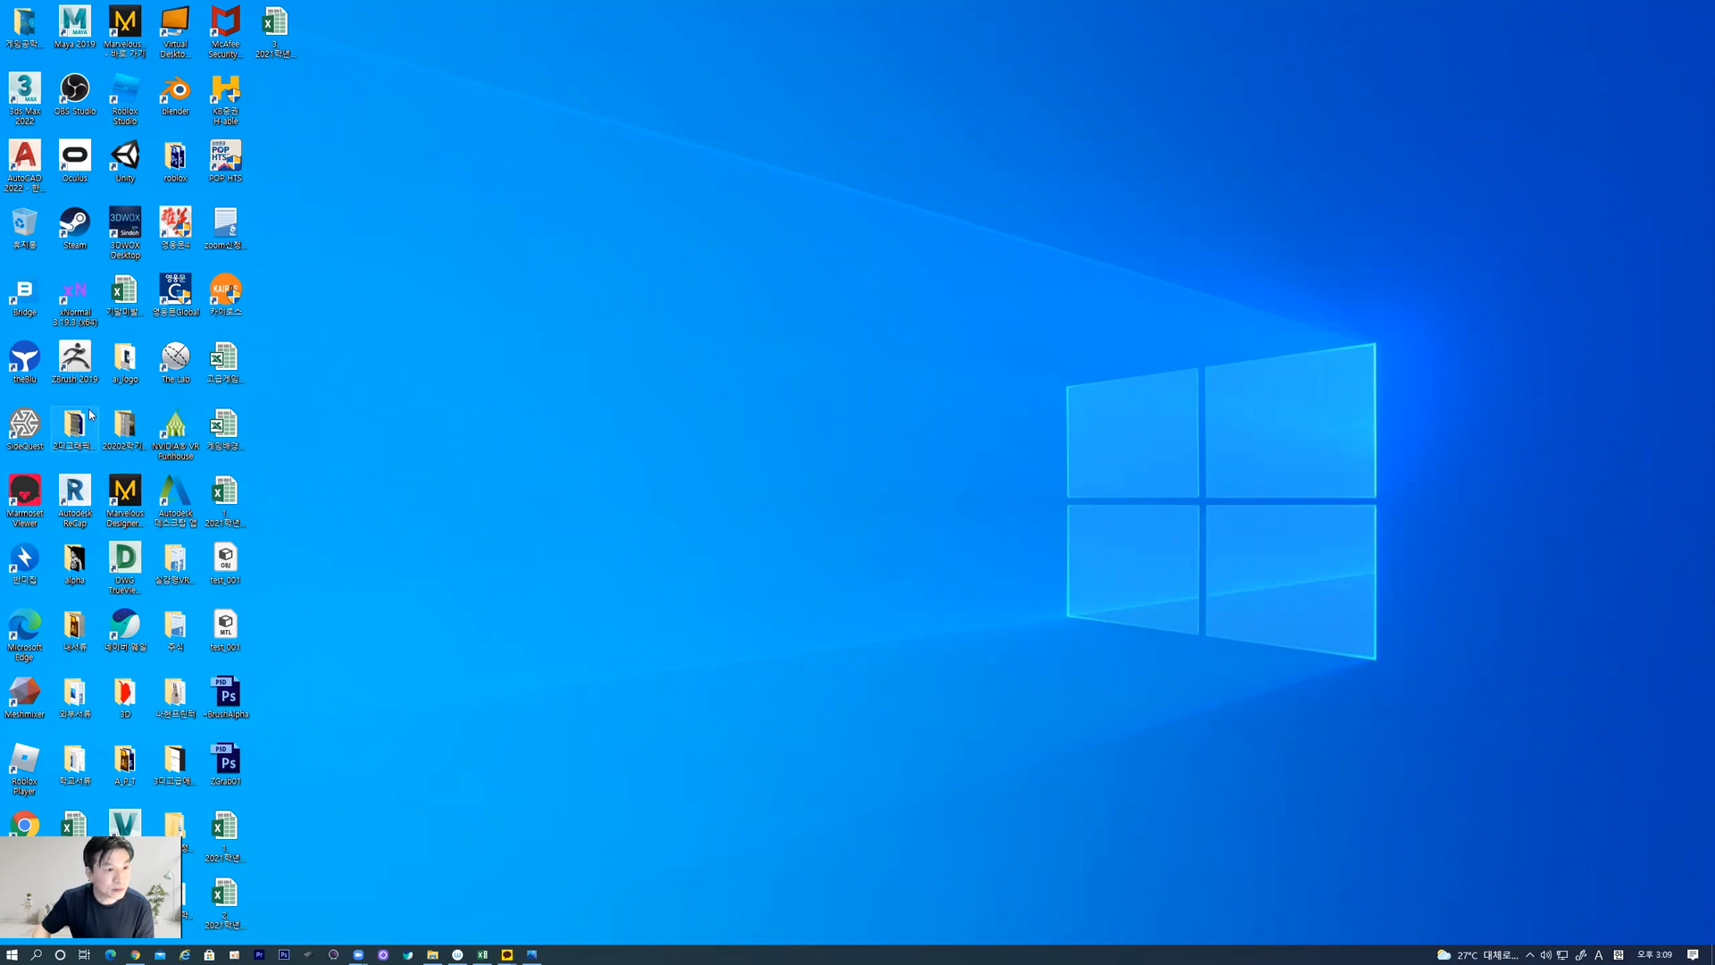
Launch 3ds Max 2022, keep the column reference photo at hand in a smaller window, and dismiss the welcome screen and security messages
{"action": "double_click", "coordinate": [36, 86]}
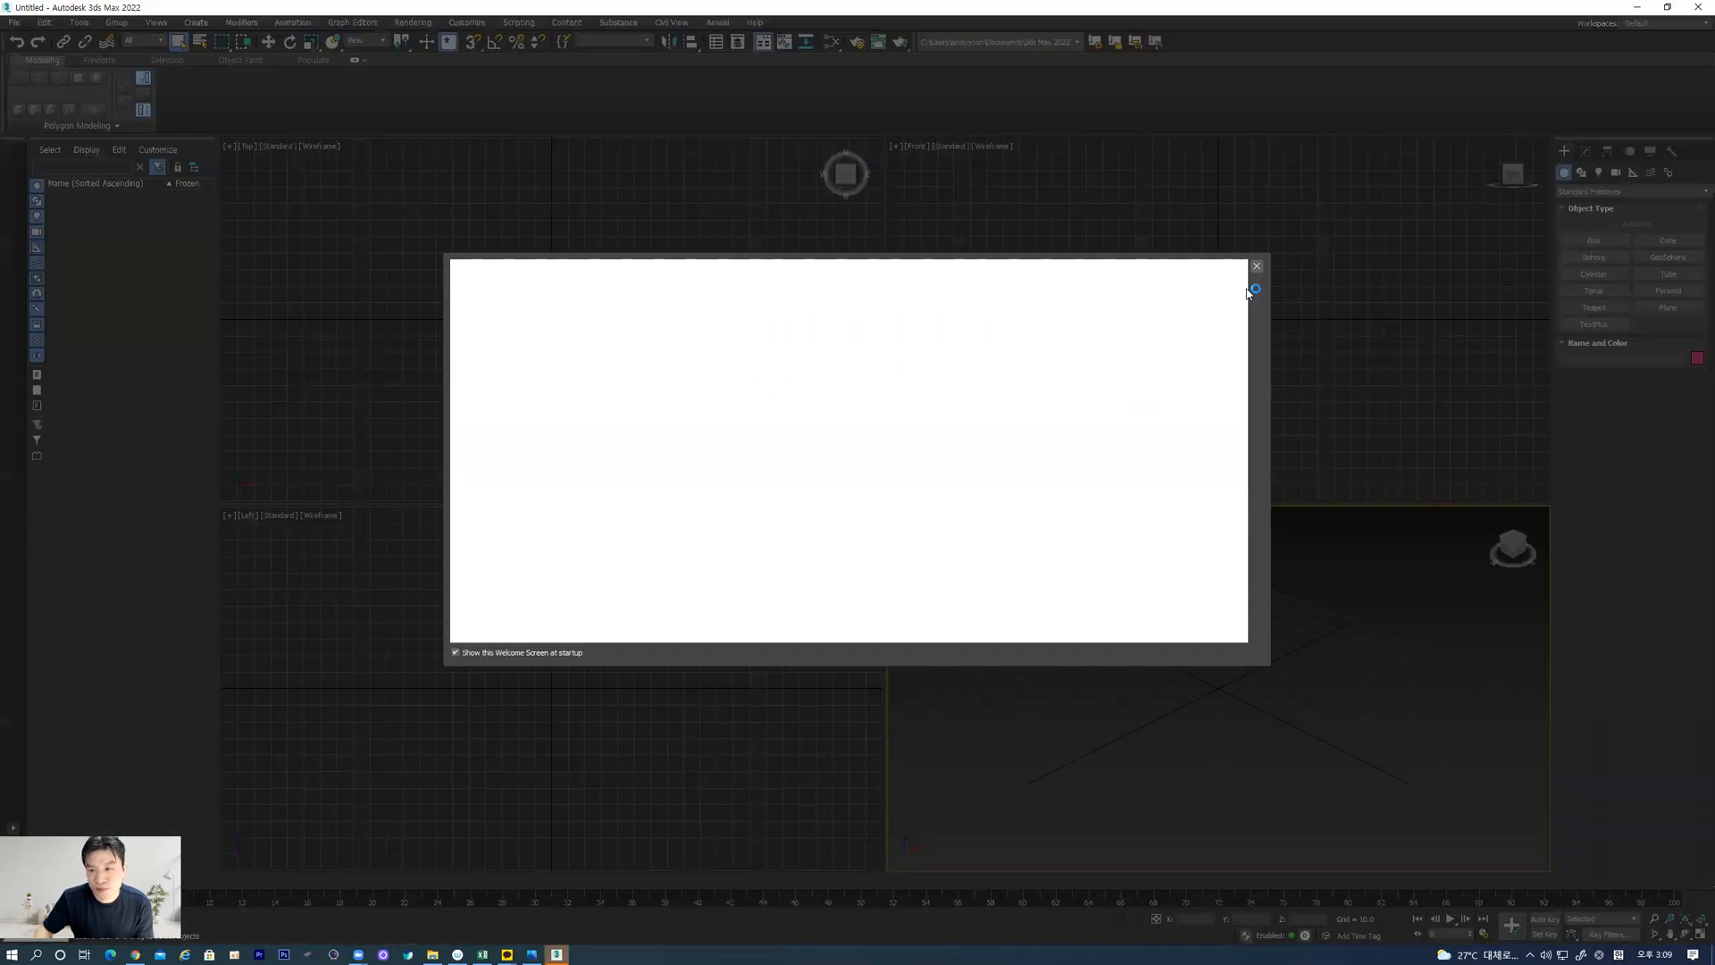
{"action": "left_click", "coordinate": [1256, 266]}
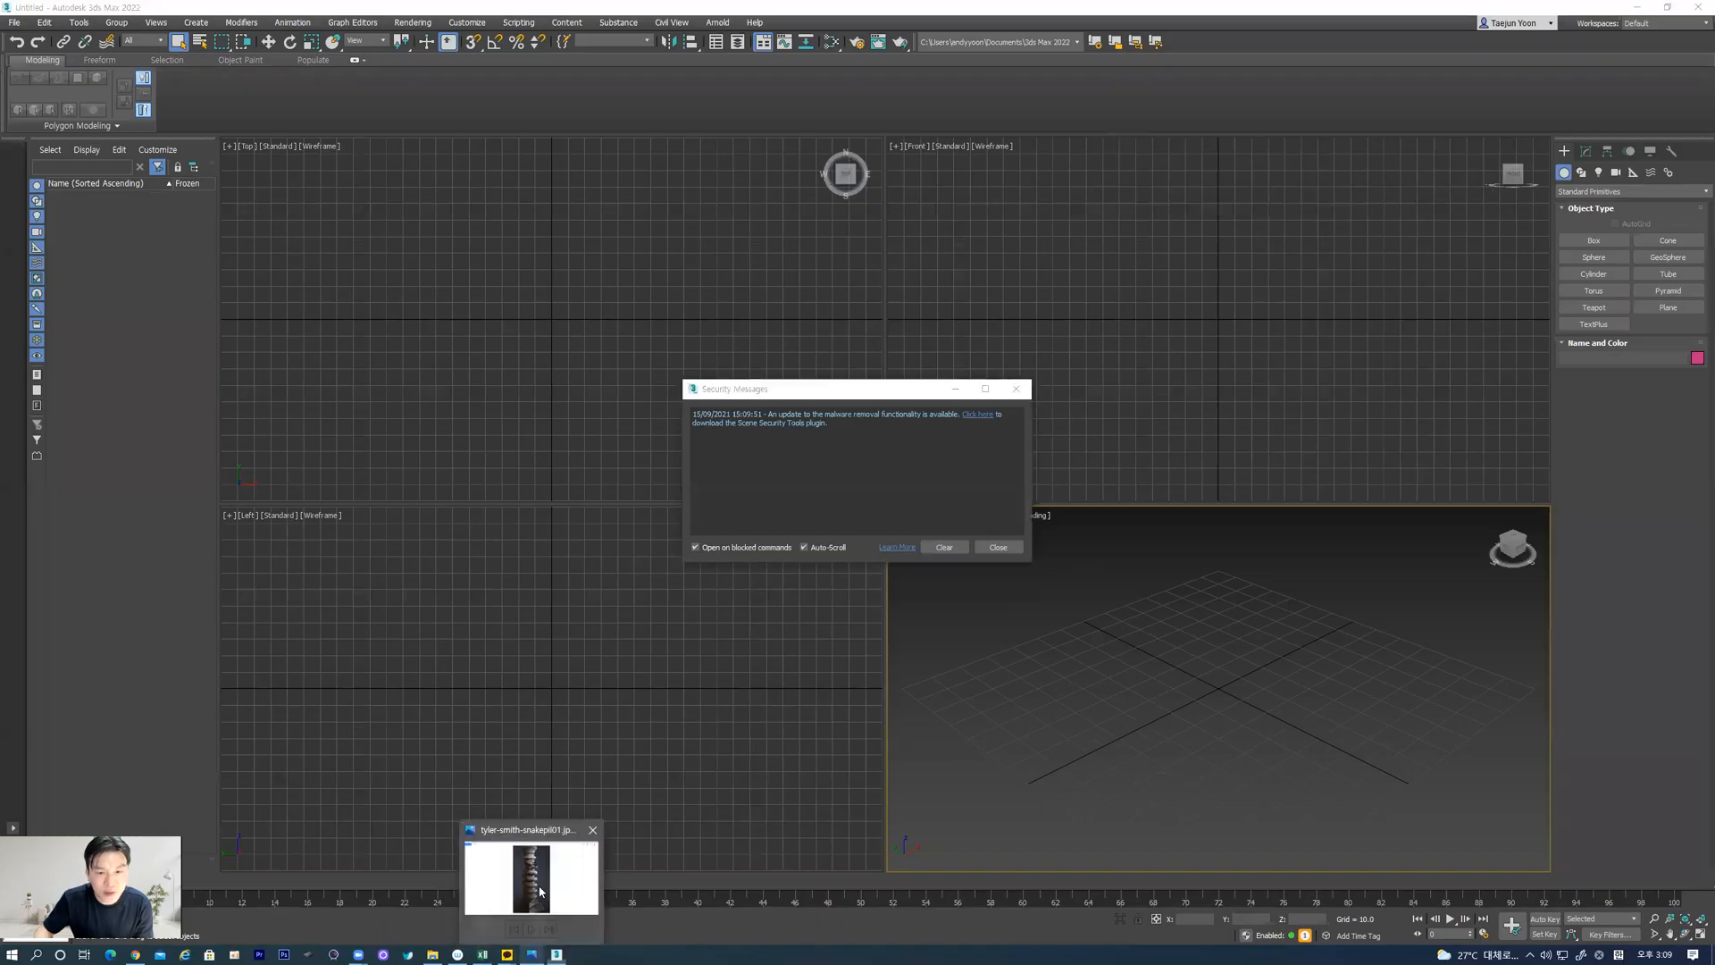
{"action": "left_click", "coordinate": [531, 953]}
{"action": "double_click", "coordinate": [880, 18]}
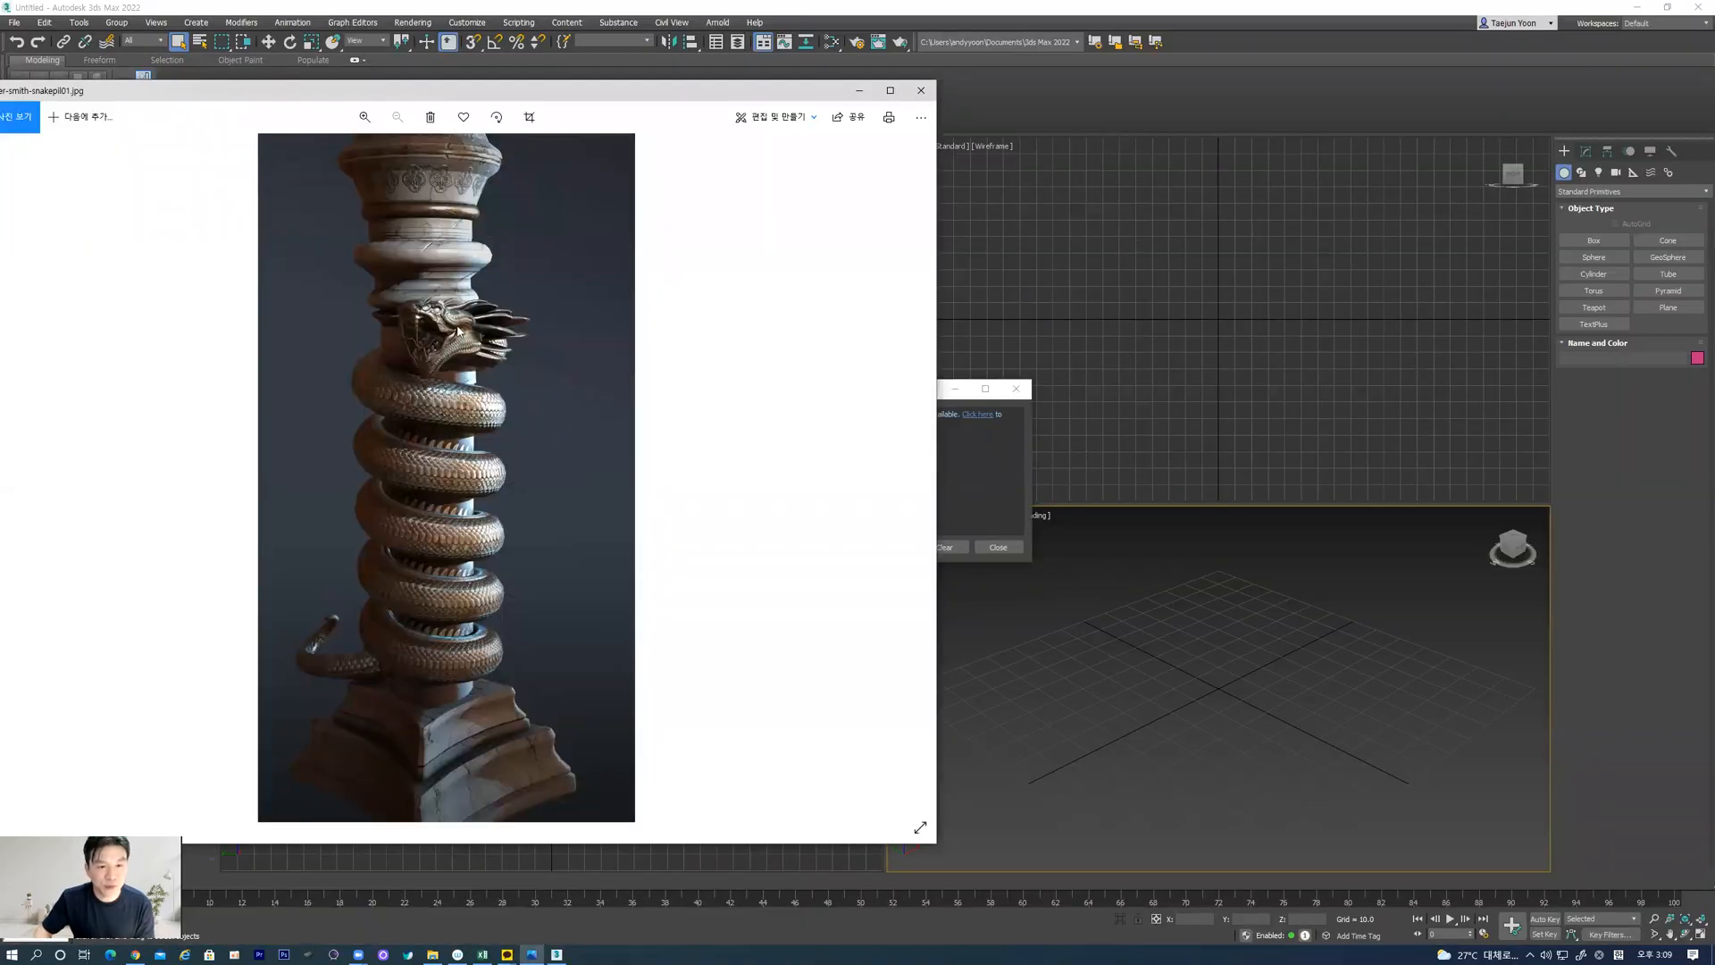
{"action": "left_click", "coordinate": [1186, 631]}
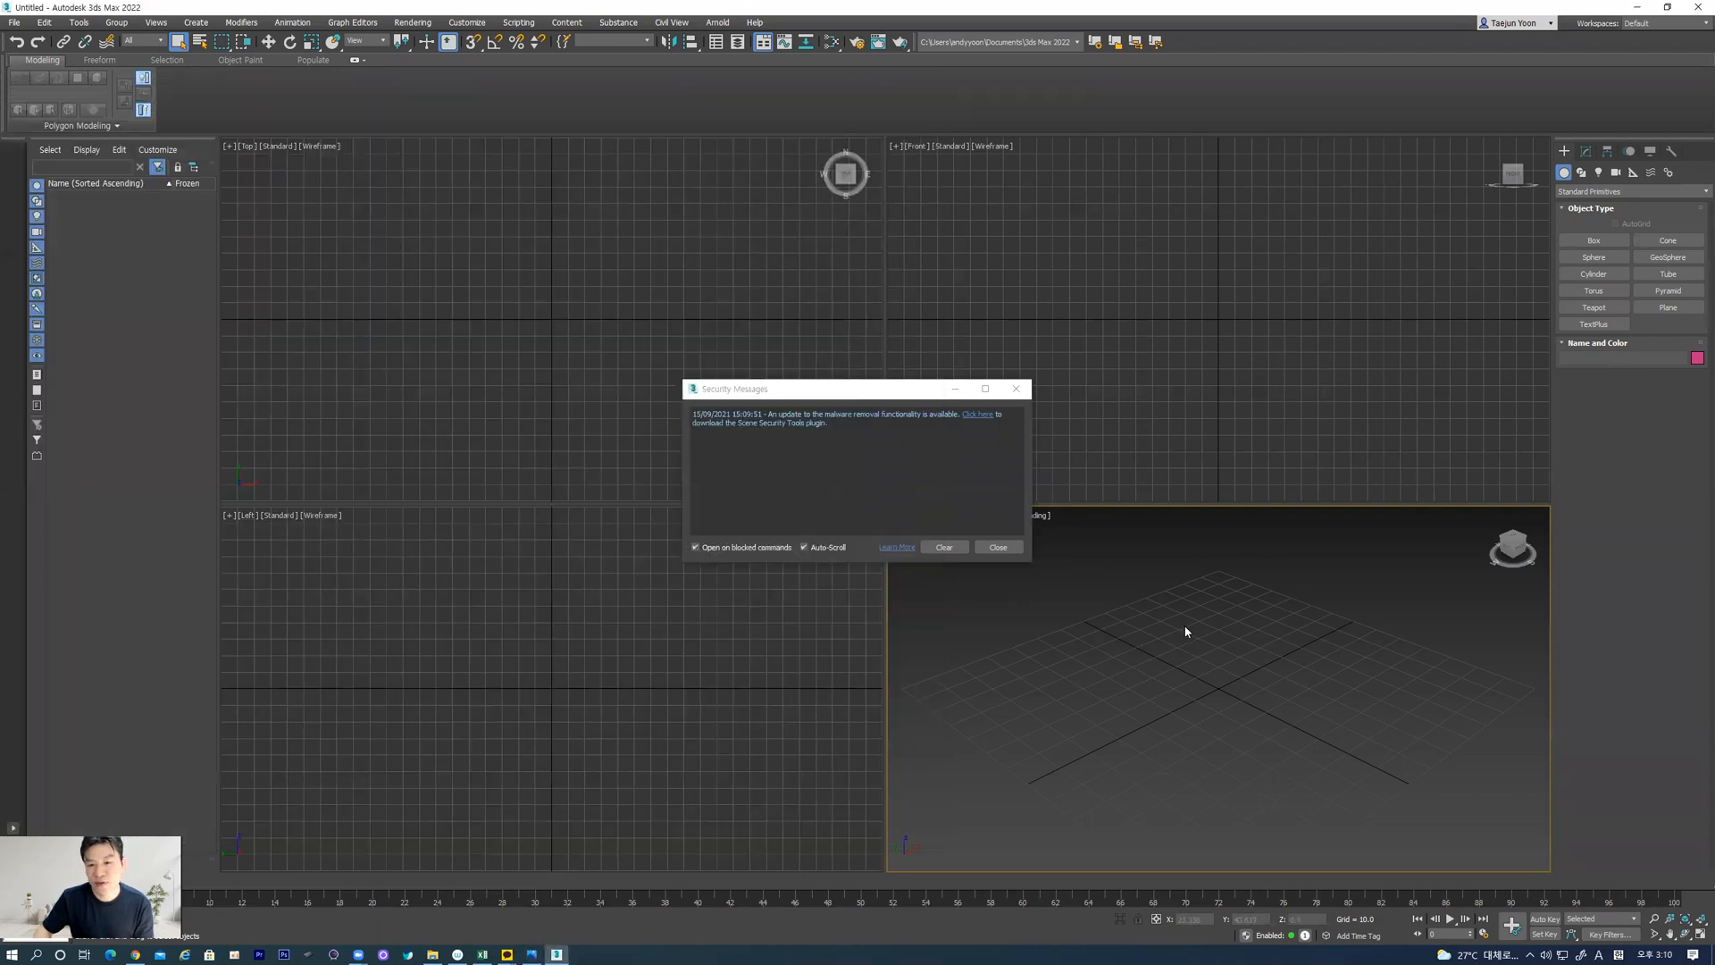
{"action": "left_click", "coordinate": [1015, 388]}
Create a cylinder centred on the origin of the Top view, about 40 in radius and 140 high, and show it in a full Perspective view
{"action": "left_click", "coordinate": [1593, 274]}
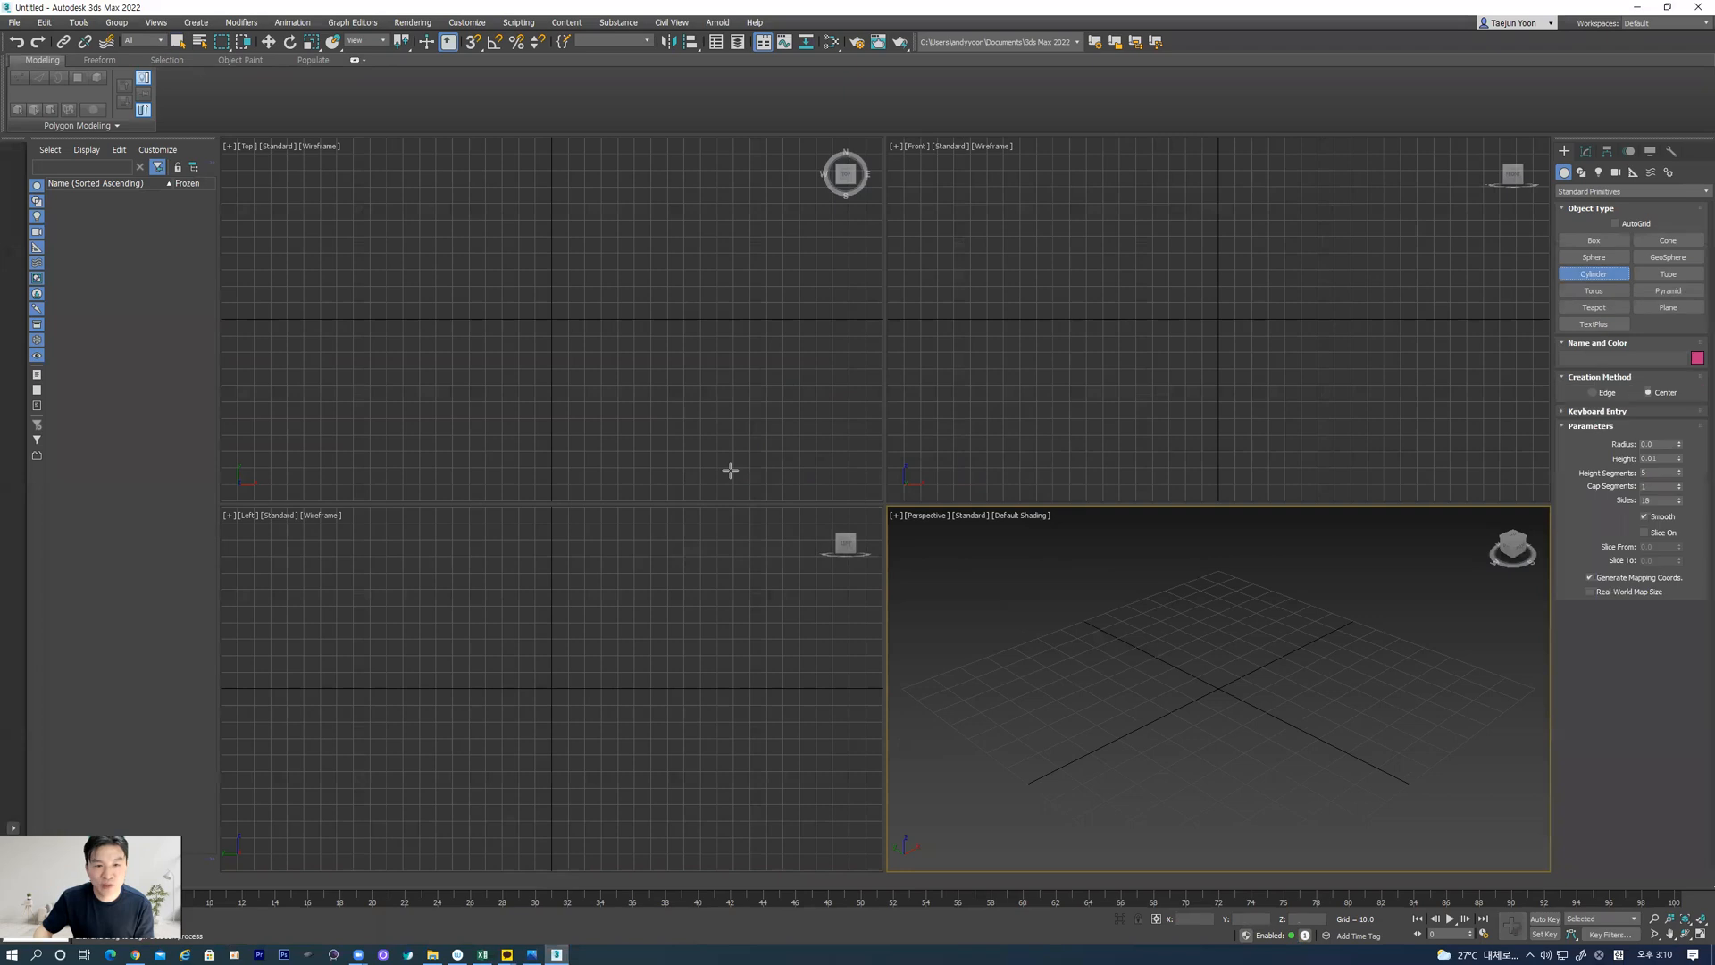
{"action": "left_click_drag", "start_coordinate": [554, 320], "coordinate": [576, 378]}
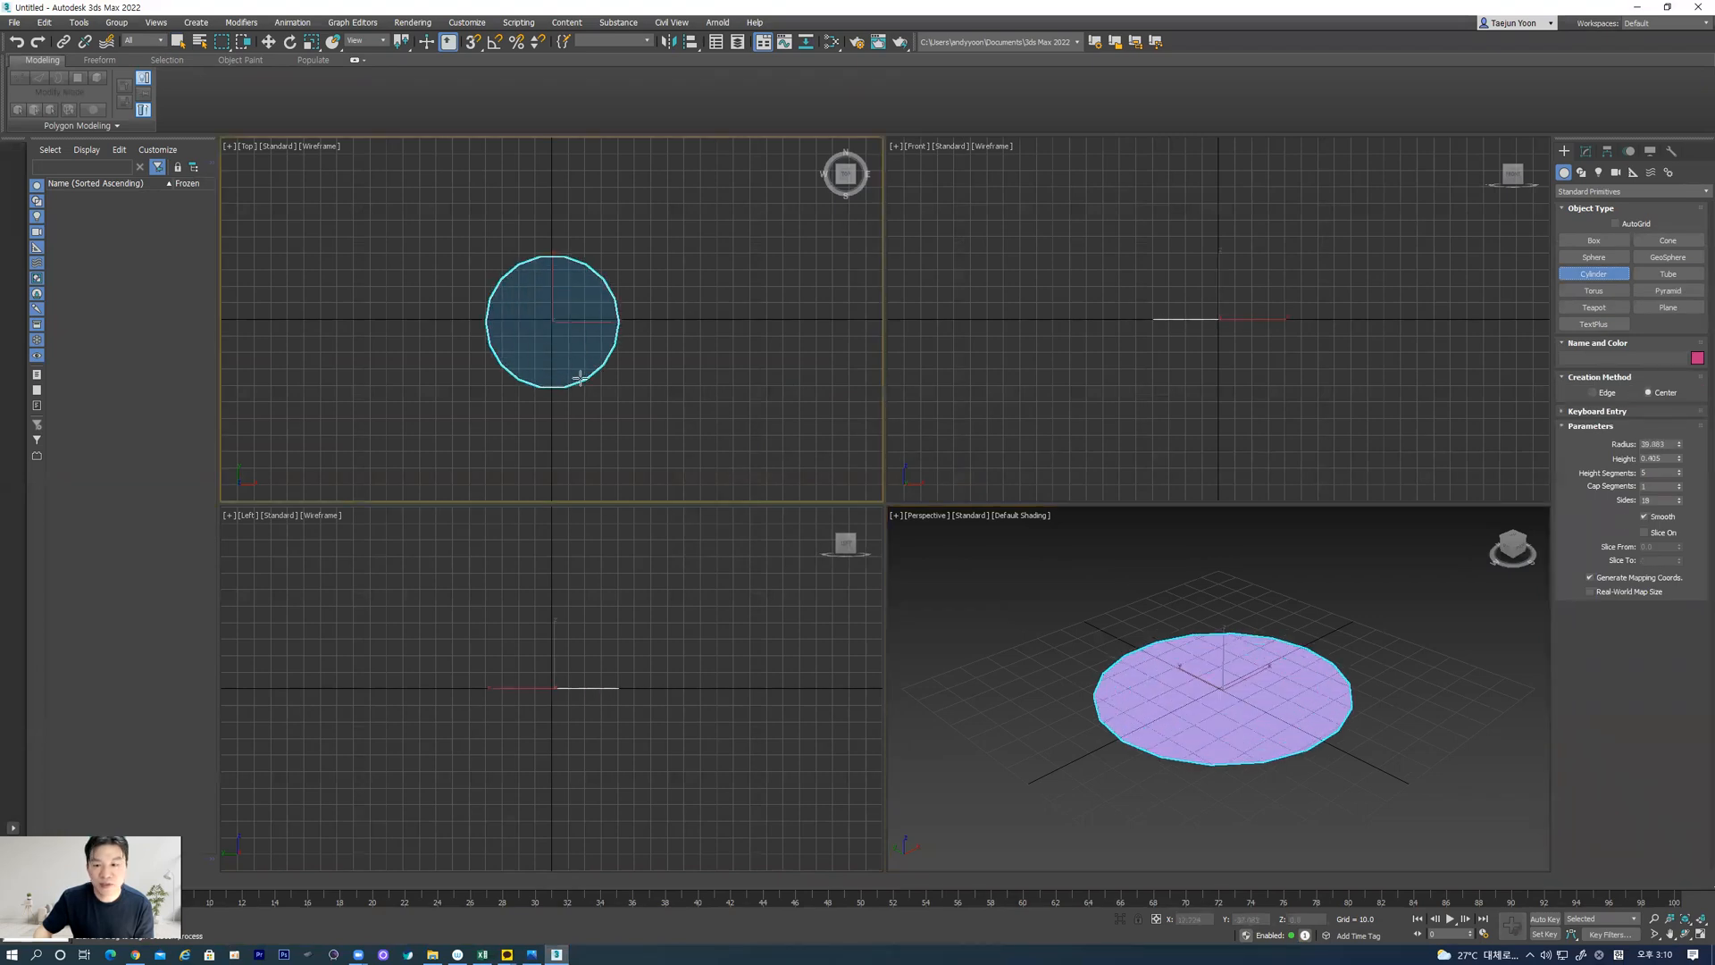
{"action": "left_click", "coordinate": [609, 161]}
{"action": "scroll", "coordinate": [1177, 728], "scroll_direction": "down", "scroll_amount": 5}
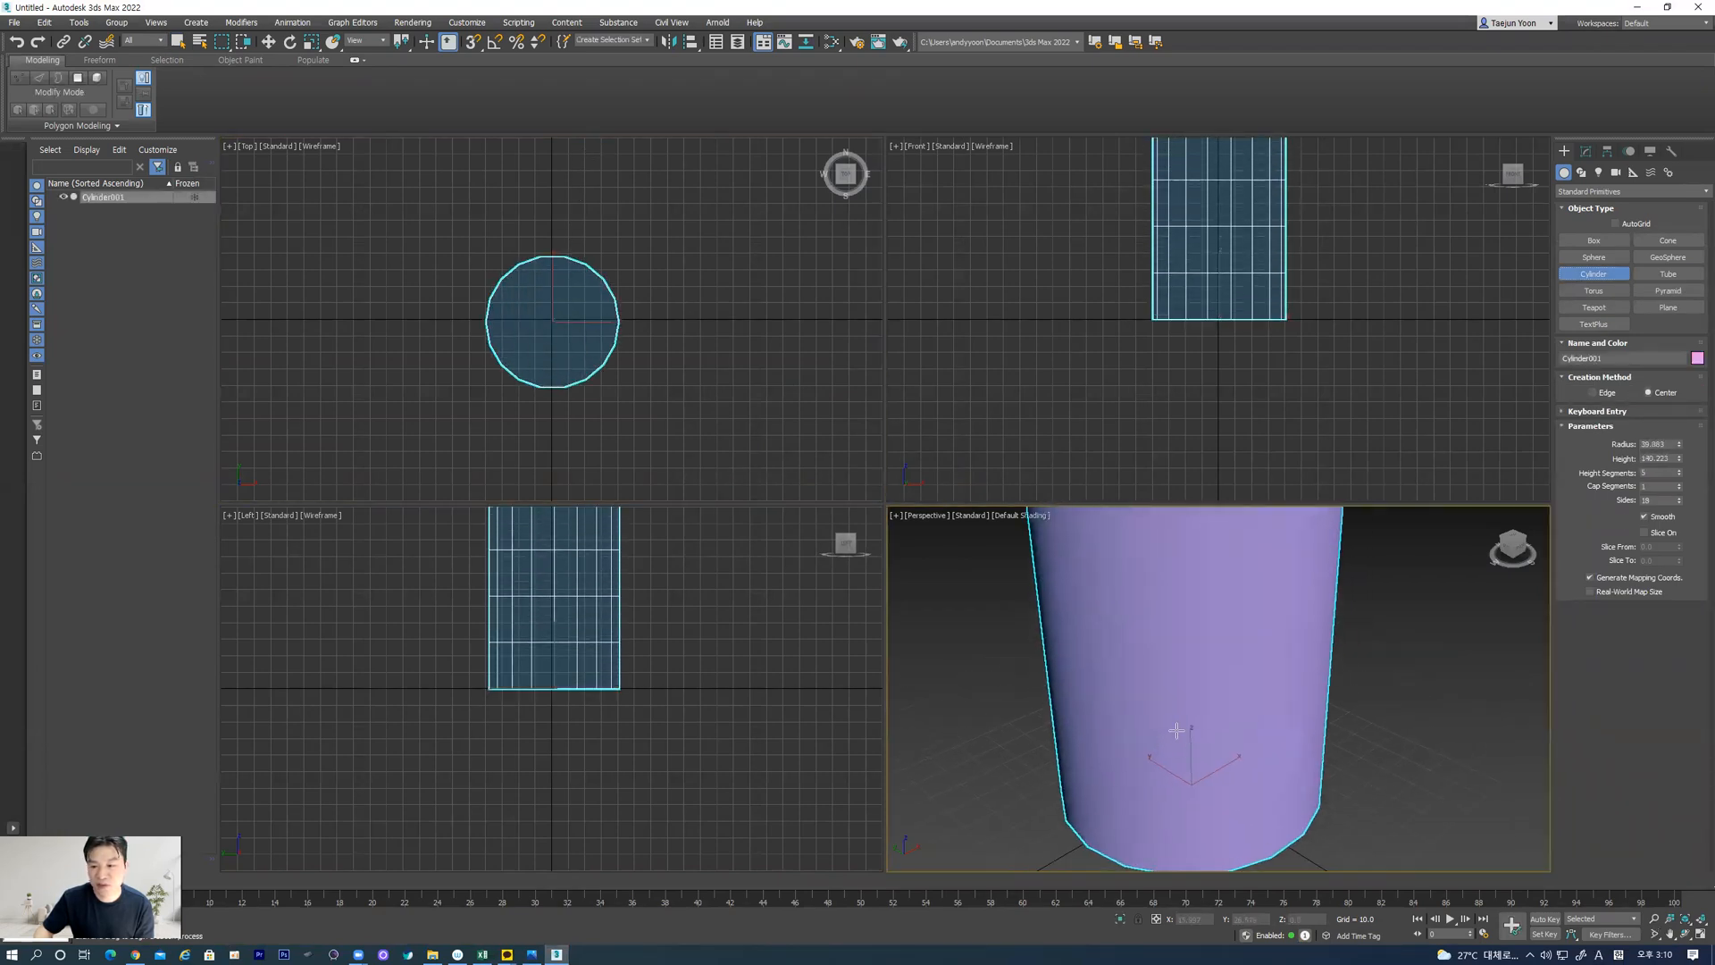
{"action": "key", "text": "alt+w"}
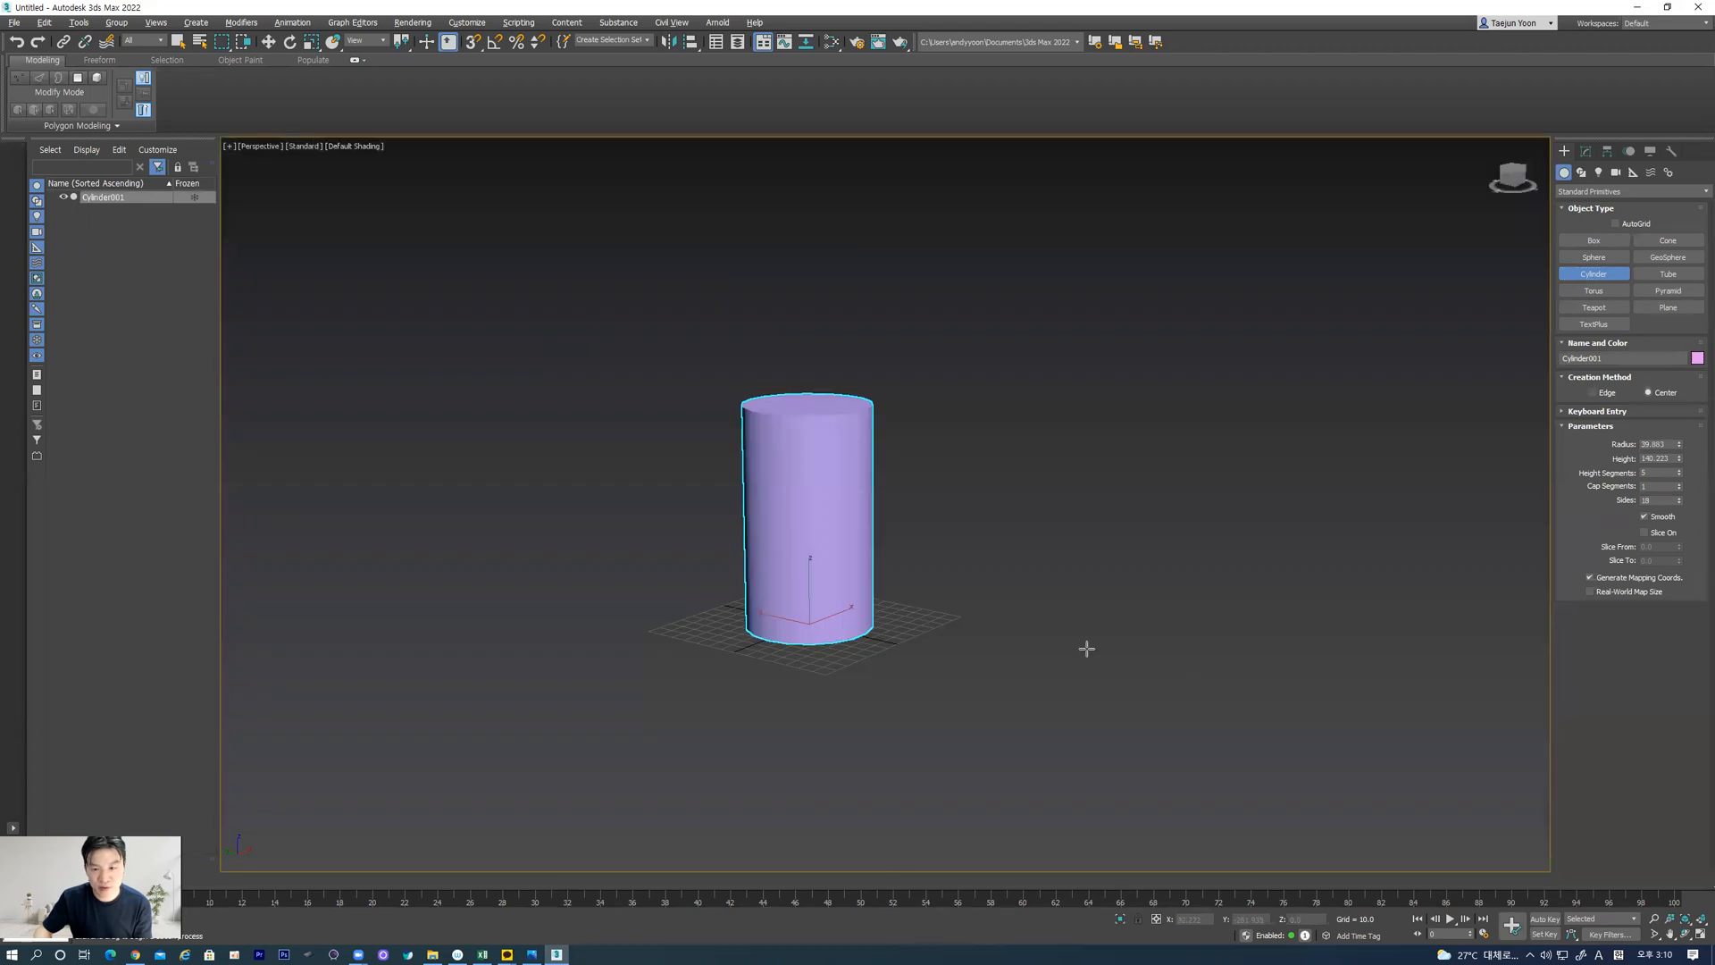
{"action": "middle_click_drag", "start_coordinate": [833, 507], "coordinate": [944, 519], "text": "alt"}
{"action": "scroll", "coordinate": [789, 488], "scroll_direction": "up", "scroll_amount": 5}
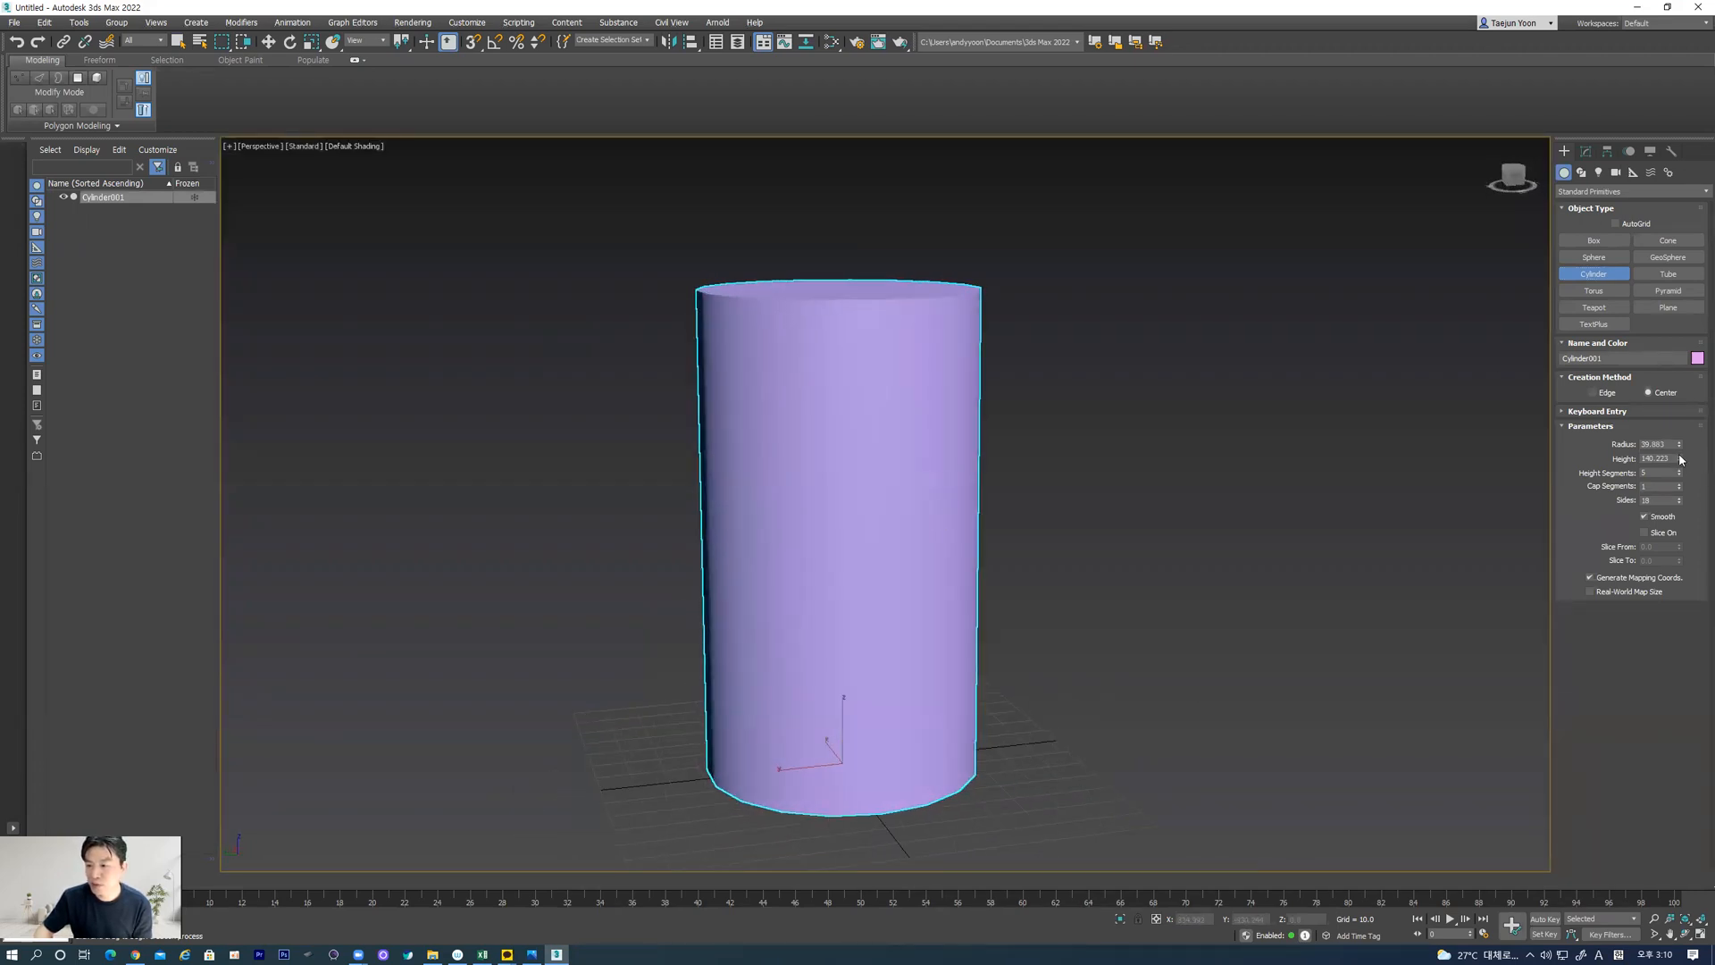
Raise the cylinder's height to about 333 to match the reference column's proportions, and display edged faces
{"action": "left_click_drag", "start_coordinate": [1681, 460], "coordinate": [1681, 420]}
{"action": "scroll", "coordinate": [1022, 489], "scroll_direction": "down", "scroll_amount": 5}
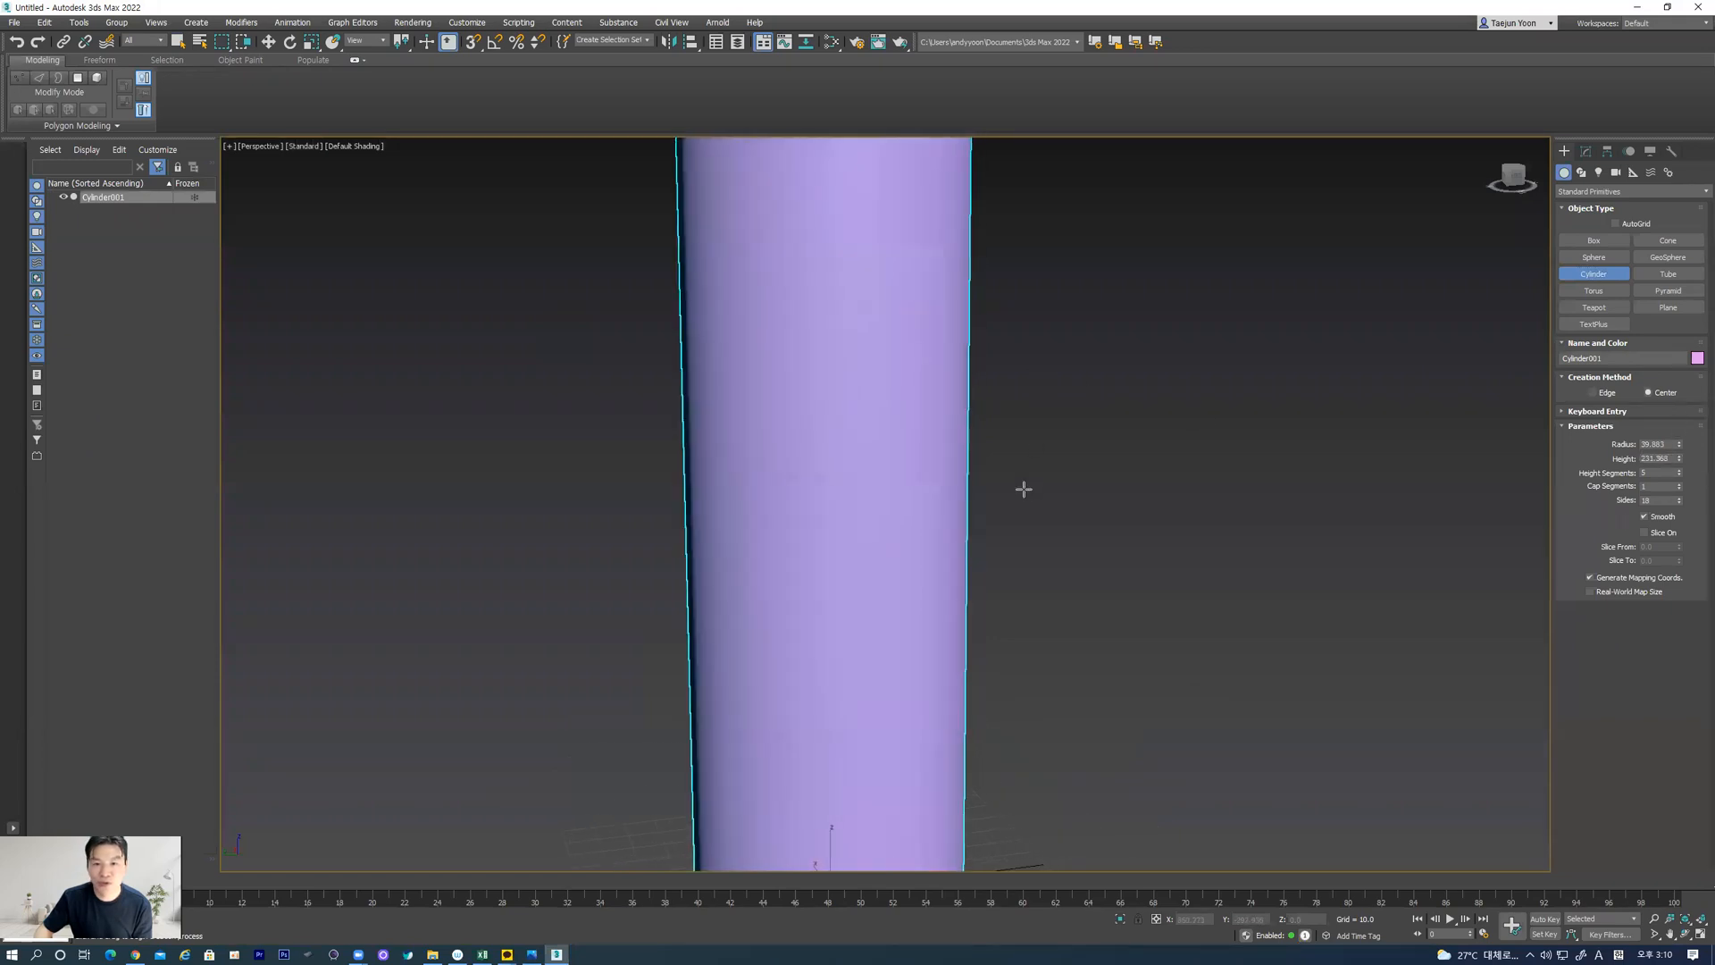
{"action": "middle_click_drag", "start_coordinate": [962, 503], "coordinate": [1000, 500], "text": "alt"}
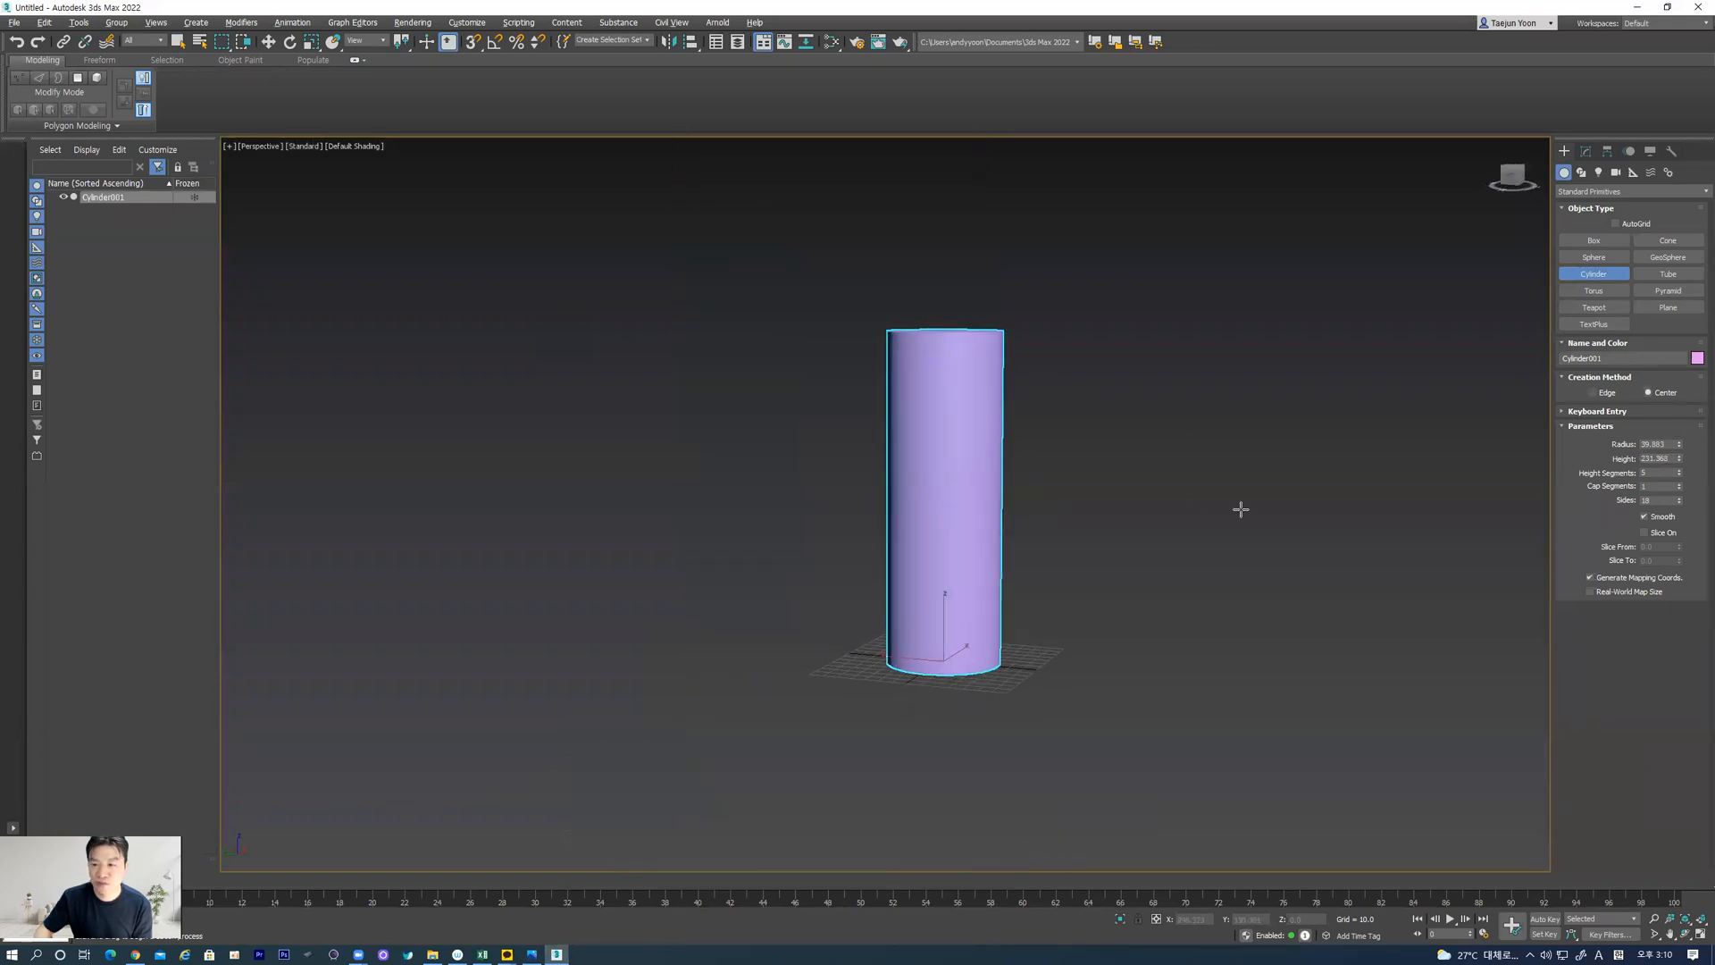
{"action": "left_click", "coordinate": [532, 952]}
{"action": "middle_click_drag", "start_coordinate": [1198, 536], "coordinate": [1198, 556]}
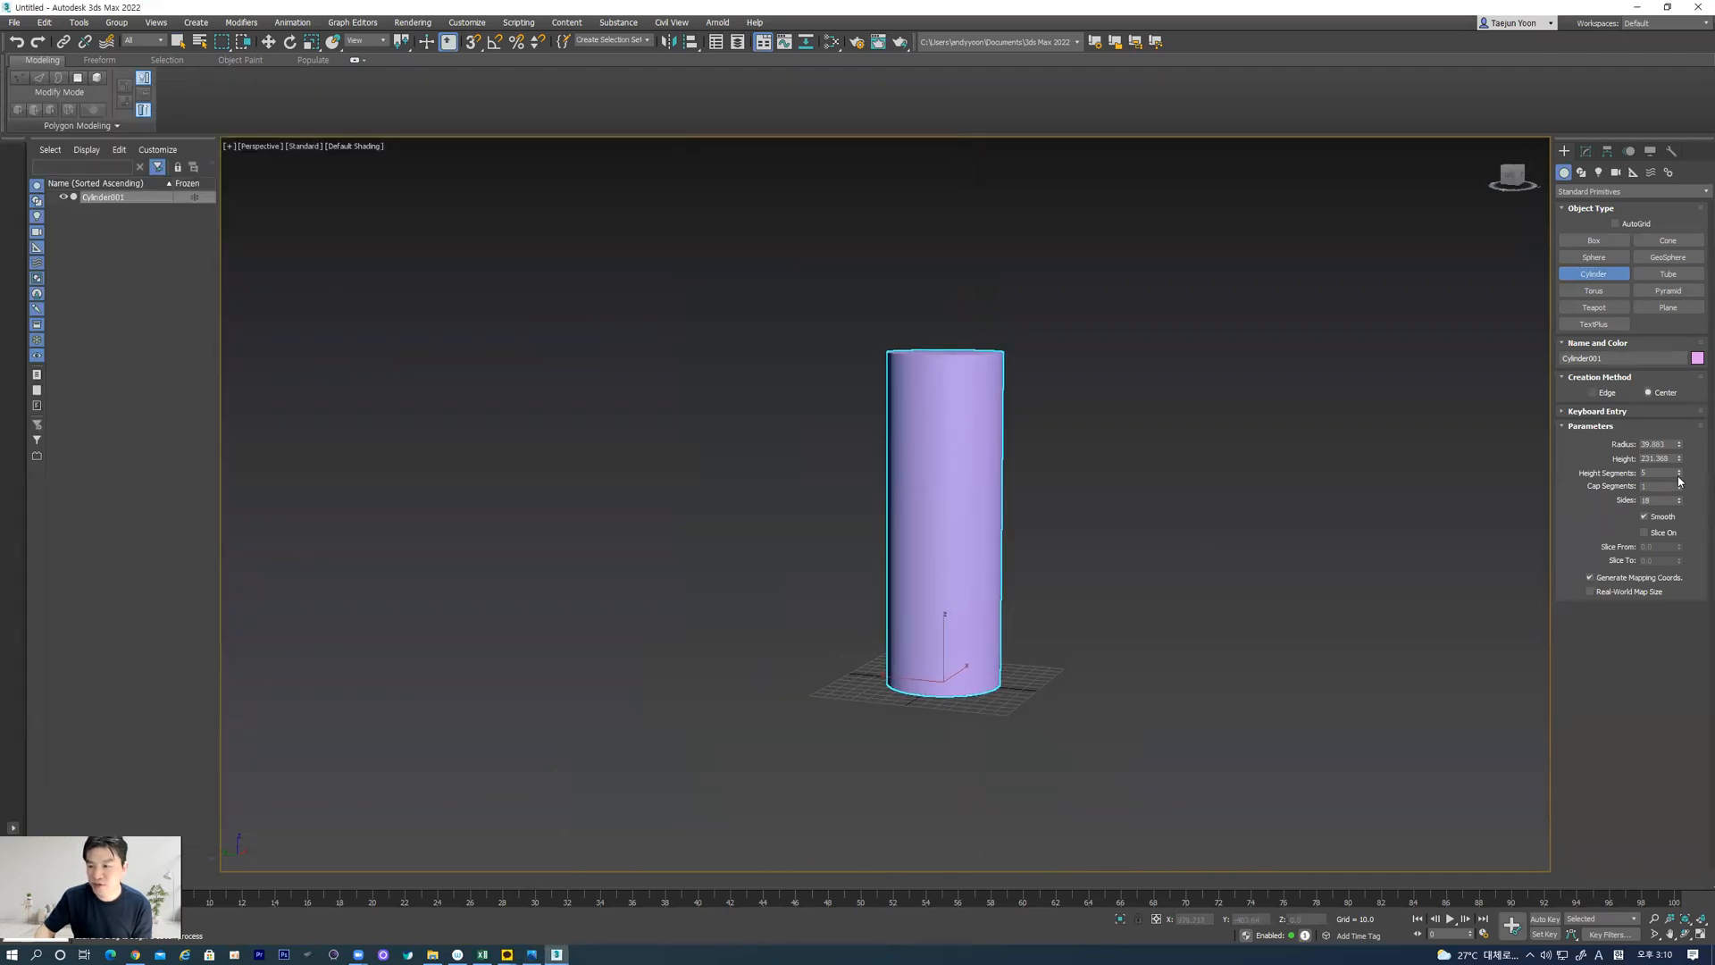
{"action": "right_click", "coordinate": [1675, 435]}
{"action": "left_click_drag", "start_coordinate": [1675, 445], "coordinate": [1676, 434]}
{"action": "key", "text": "F4"}
{"action": "middle_click_drag", "start_coordinate": [1213, 409], "coordinate": [1111, 530]}
{"action": "middle_click_drag", "start_coordinate": [941, 536], "coordinate": [771, 524], "text": "alt"}
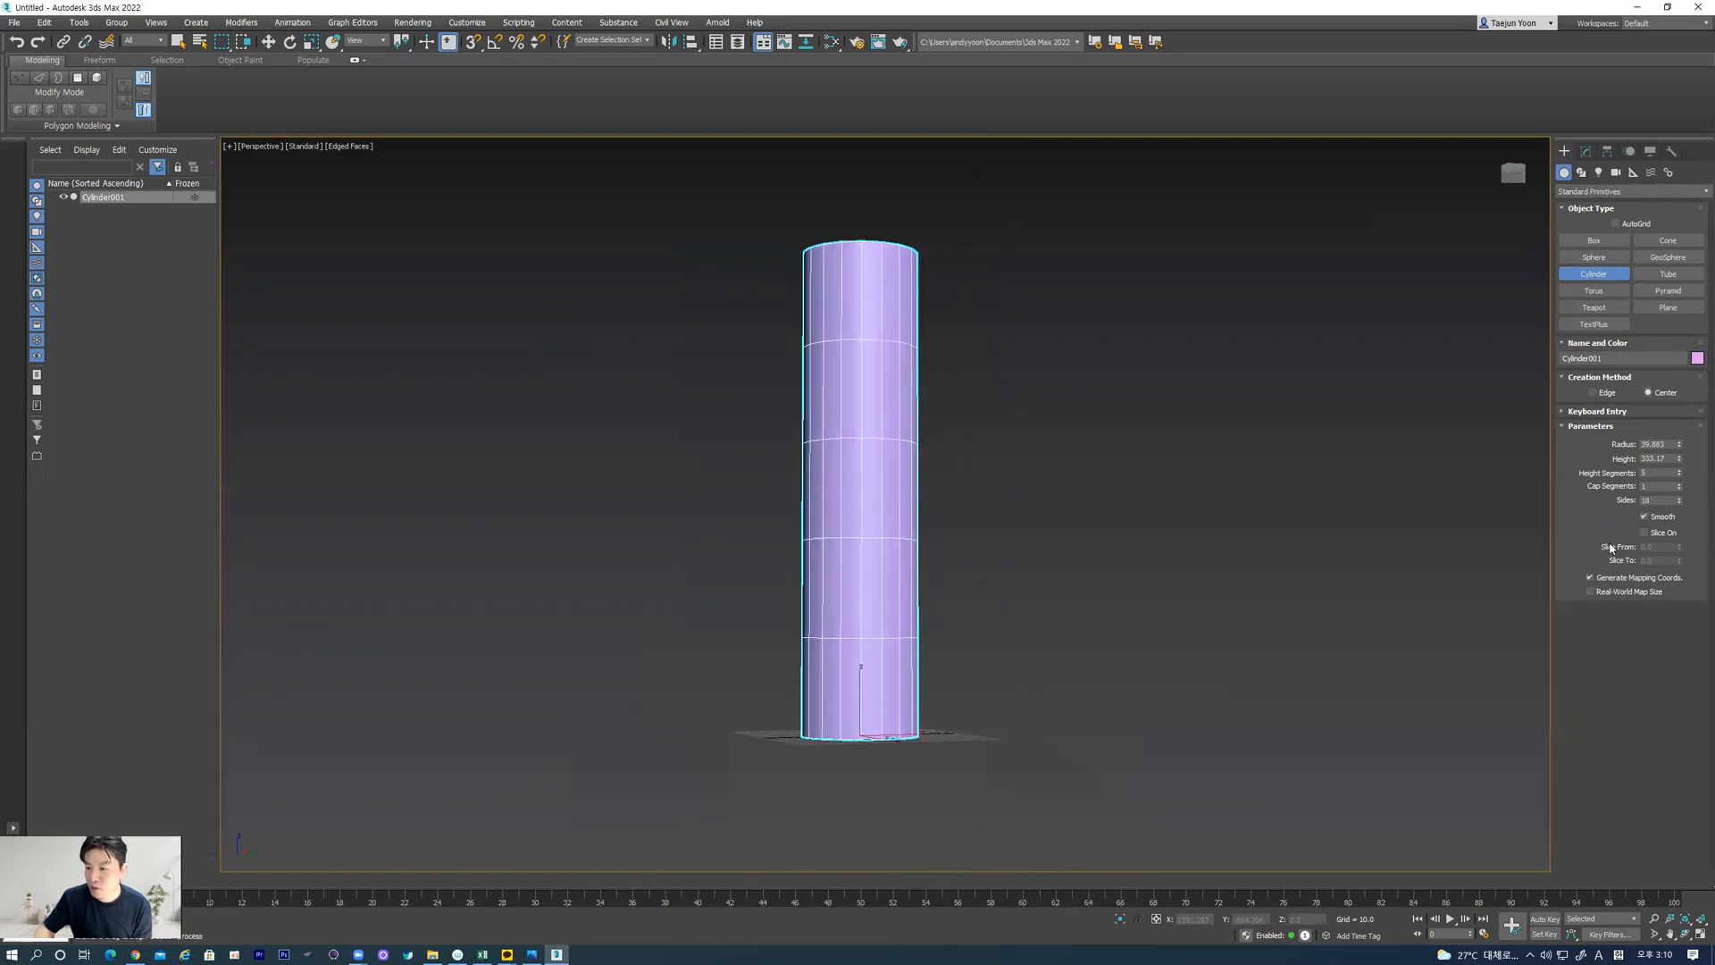
Draw a Helix spline around the cylinder's base from the Top view, with radii of about 42 and a height of about 93
{"action": "left_click", "coordinate": [1579, 175]}
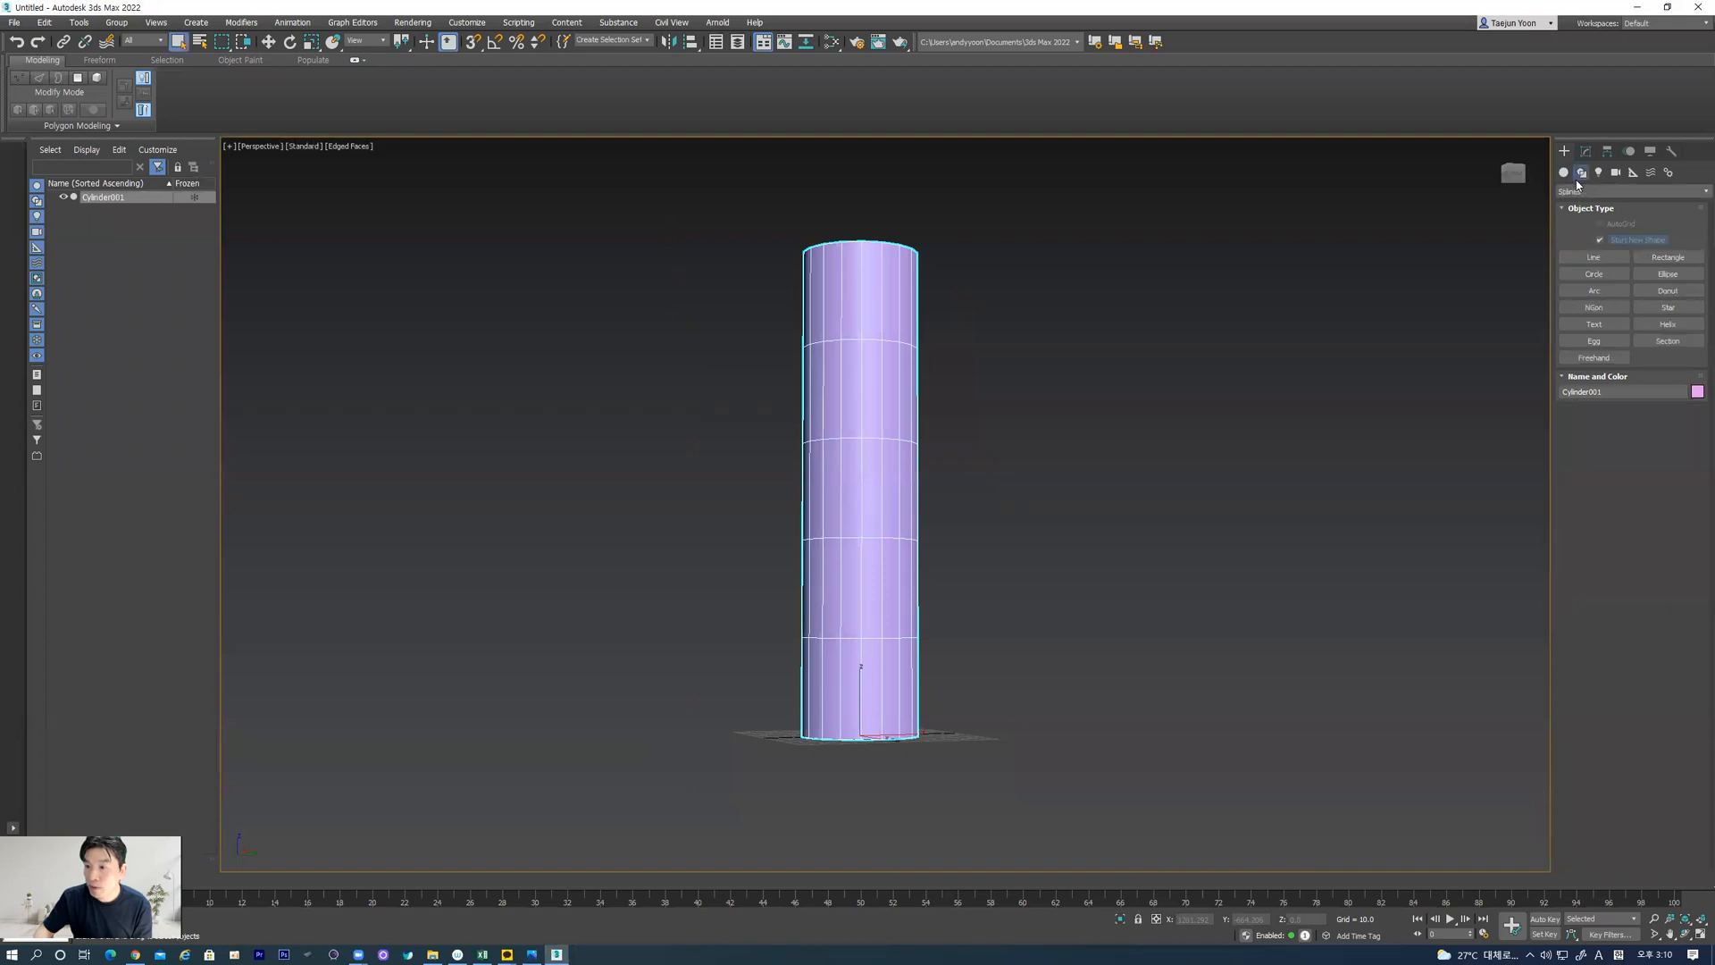
{"action": "left_click", "coordinate": [1588, 192]}
{"action": "left_click", "coordinate": [1588, 204]}
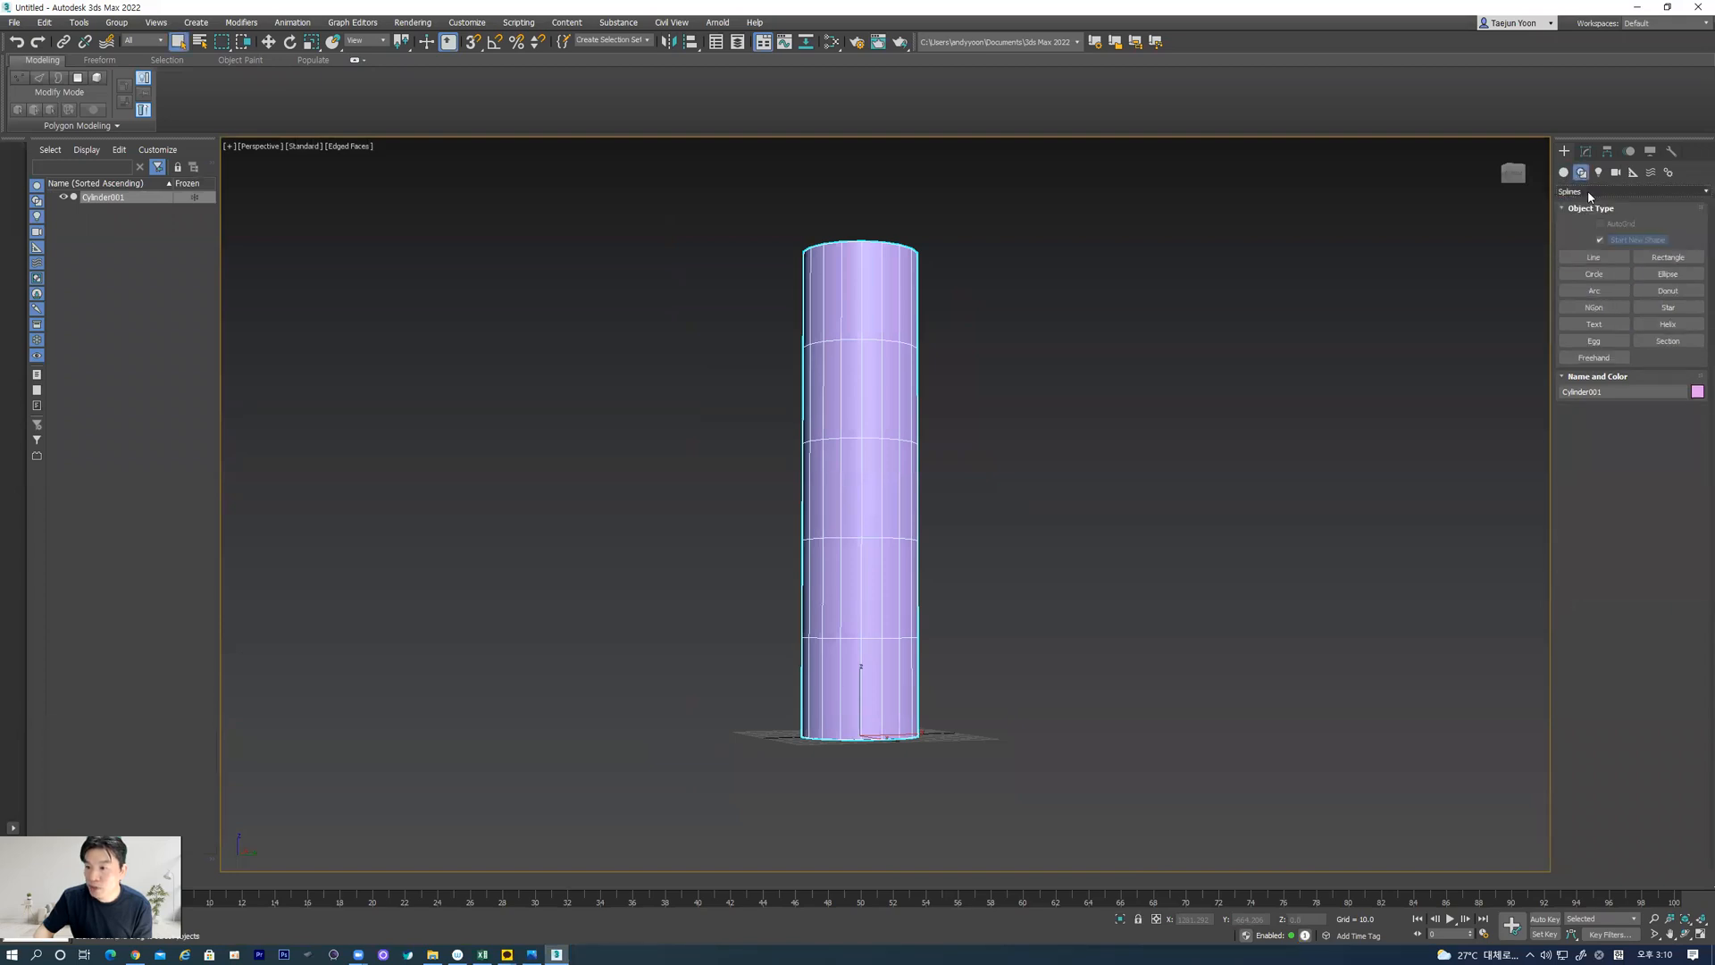
{"action": "scroll", "coordinate": [893, 575], "scroll_direction": "down", "scroll_amount": 3}
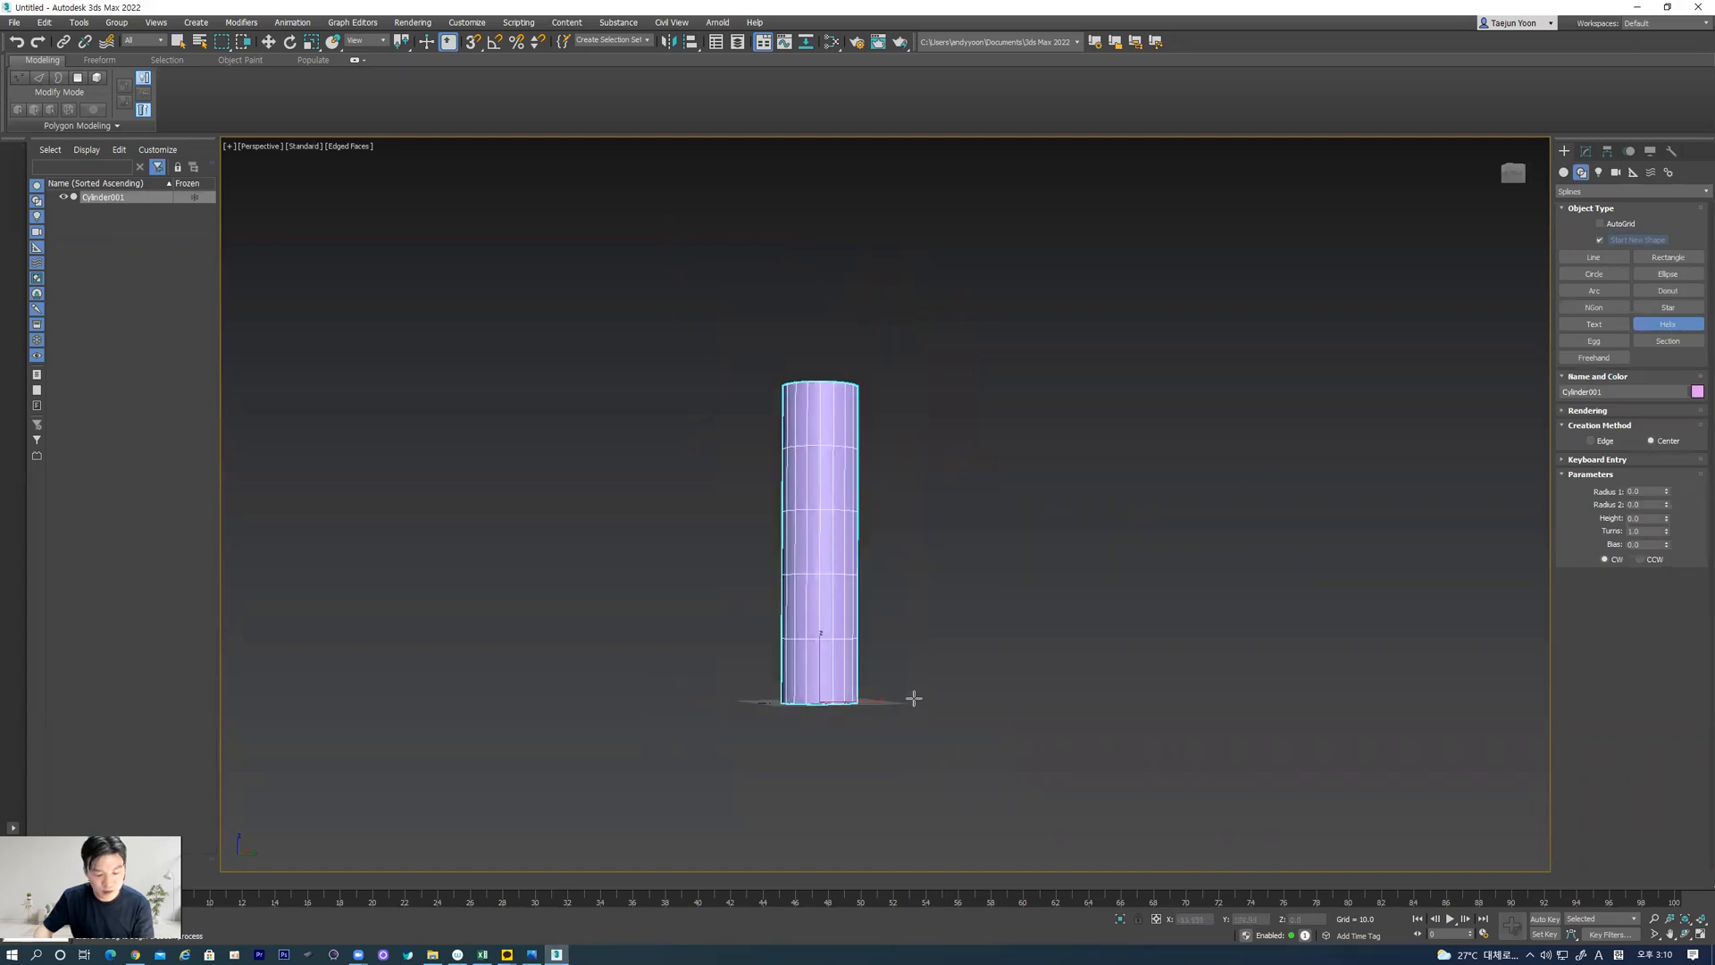
{"action": "key", "text": "t"}
{"action": "left_click_drag", "start_coordinate": [815, 536], "coordinate": [862, 673]}
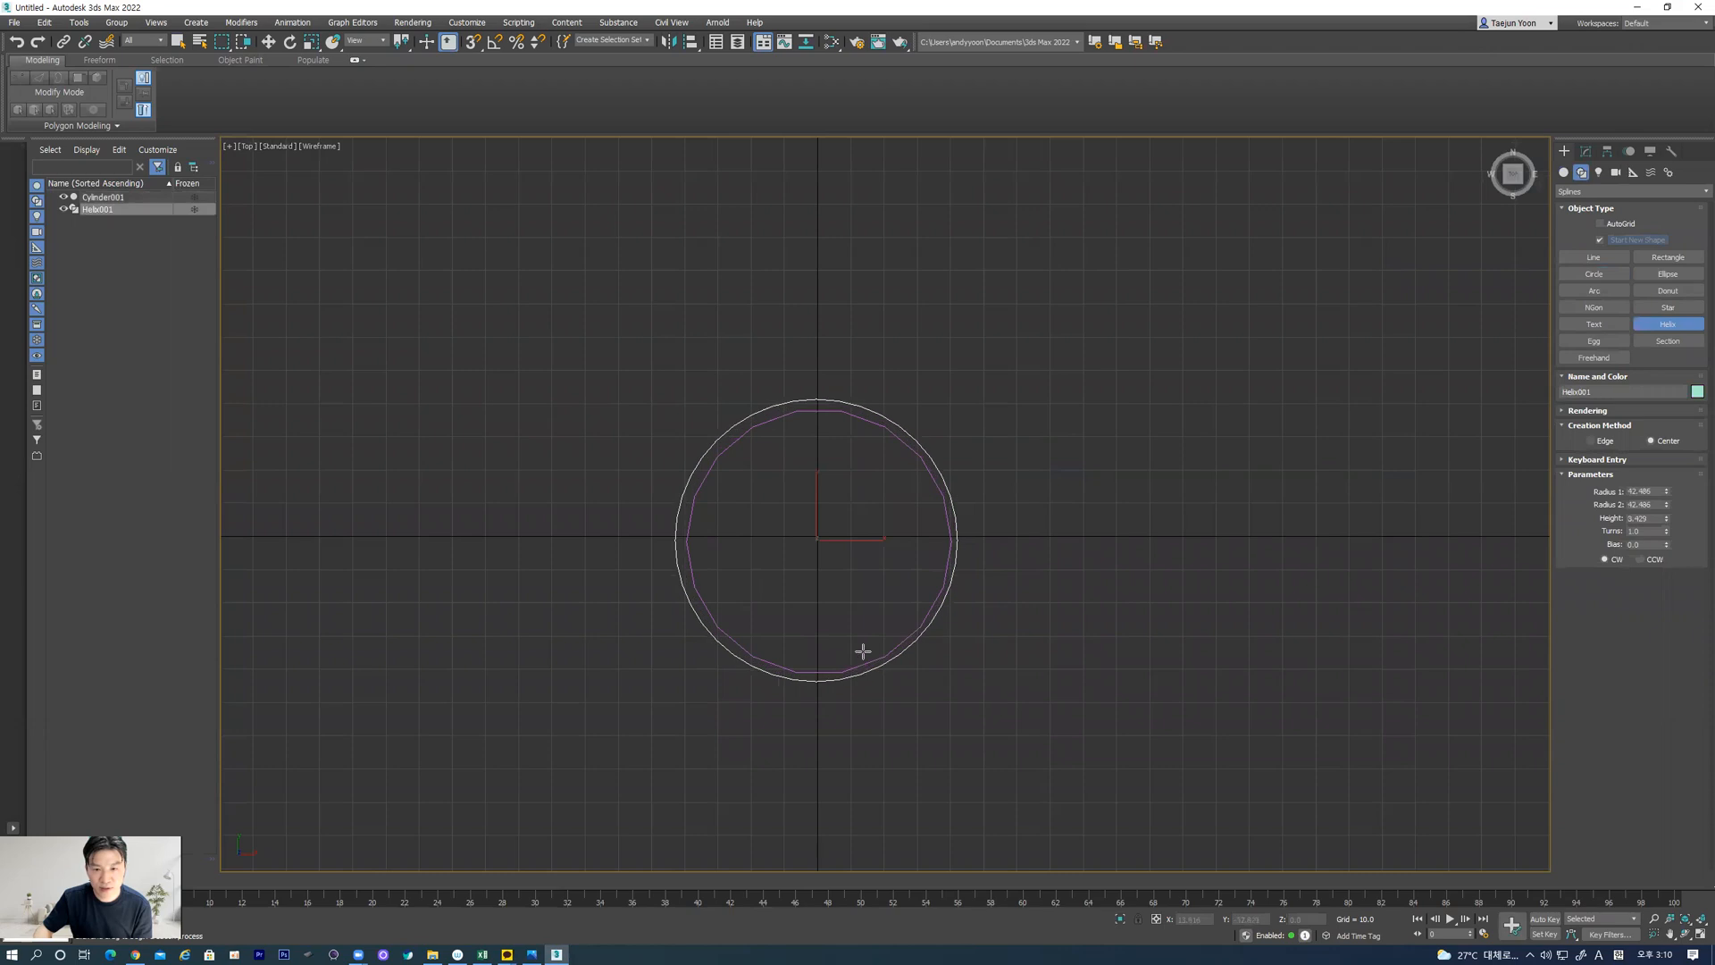
{"action": "left_click", "coordinate": [860, 372]}
{"action": "key", "text": "f"}
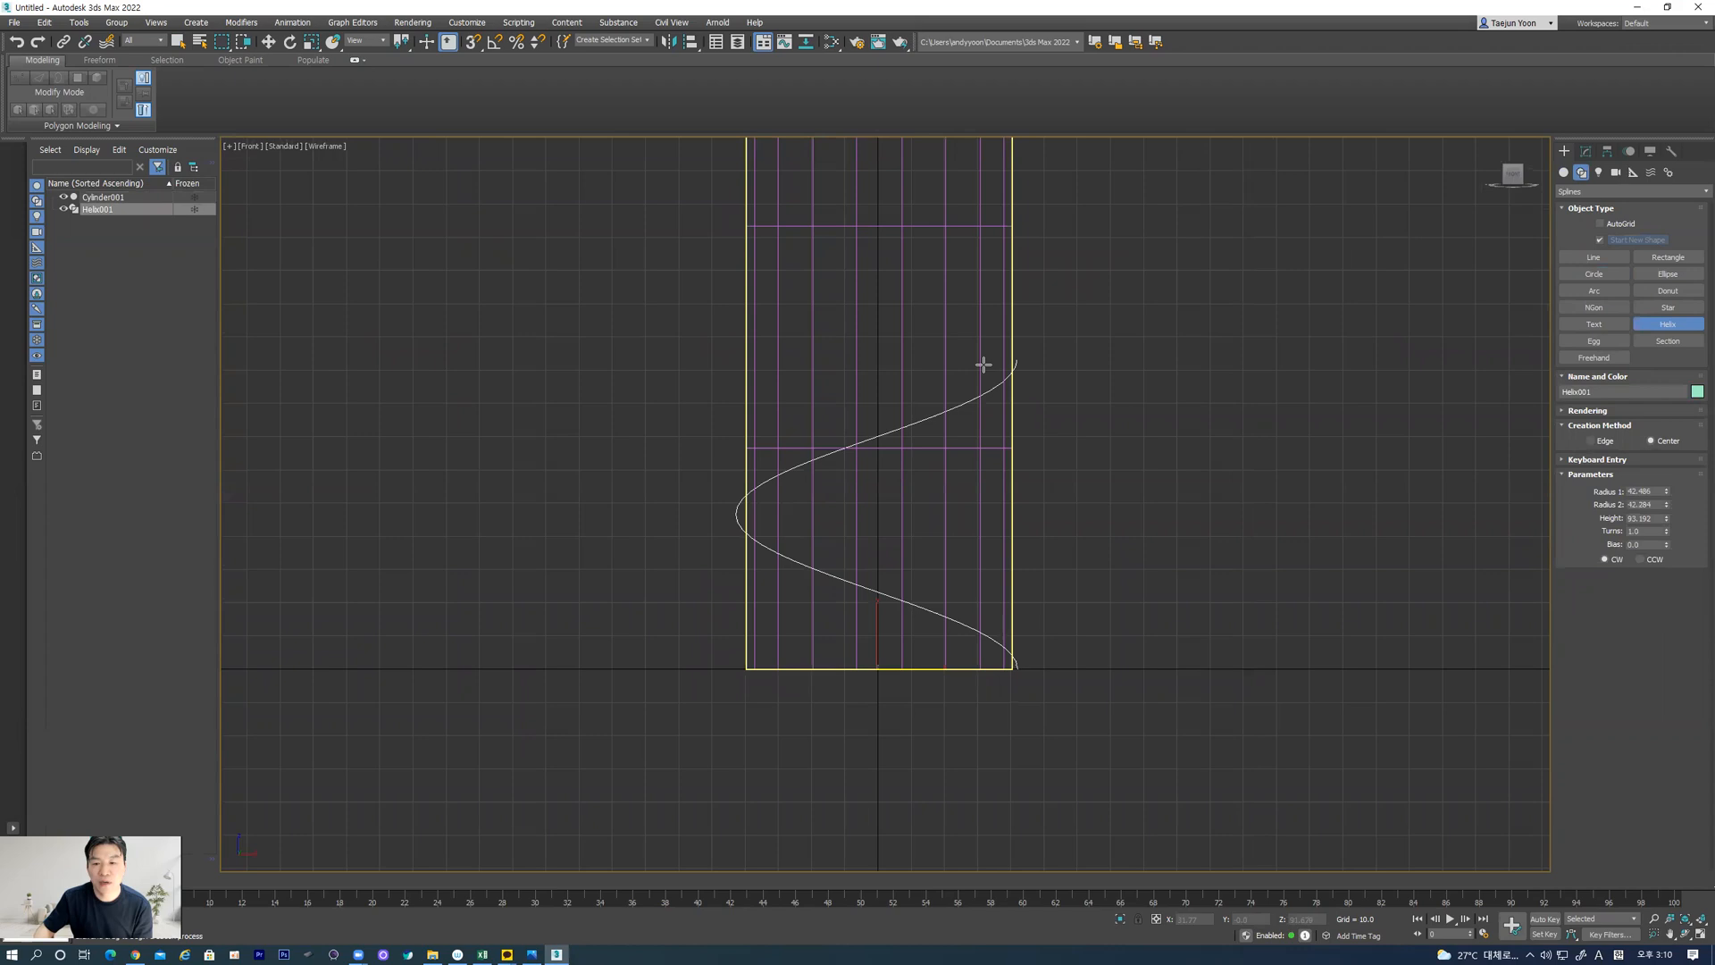
{"action": "left_click", "coordinate": [975, 424]}
Stretch the helix to a height of about 299 with about 3.6 turns so it winds up the cylinder
{"action": "scroll", "coordinate": [946, 613], "scroll_direction": "down", "scroll_amount": 5}
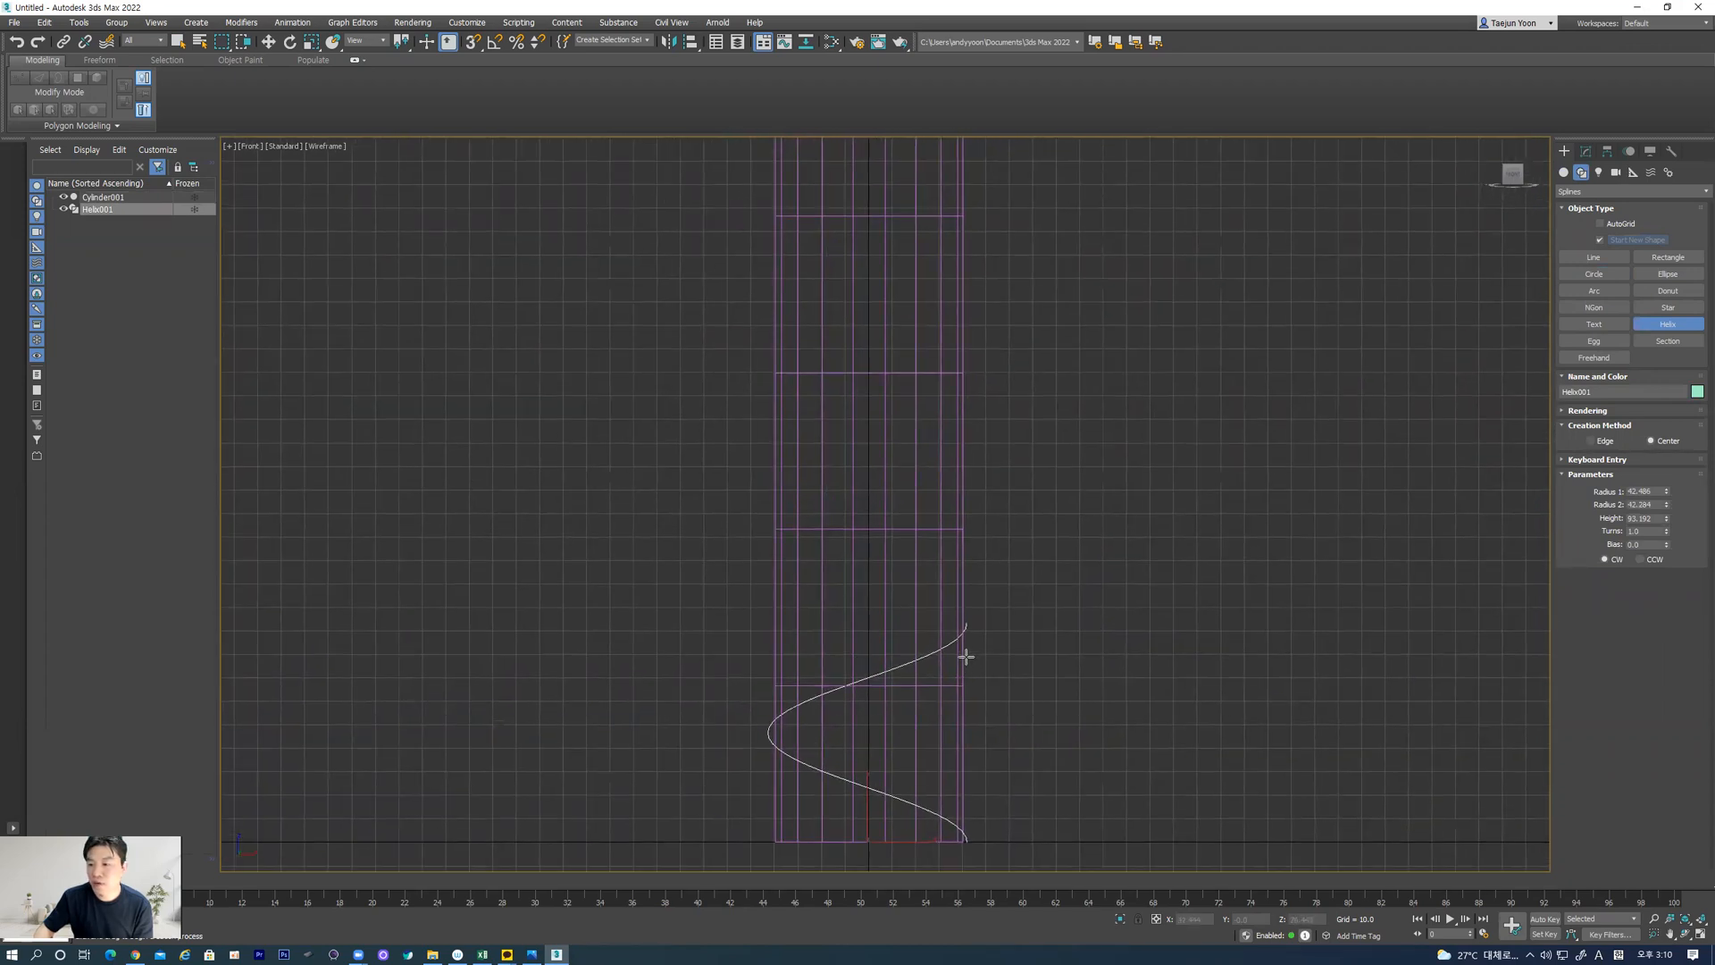
{"action": "left_click_drag", "start_coordinate": [1666, 522], "coordinate": [1678, 347]}
{"action": "left_click_drag", "start_coordinate": [1667, 534], "coordinate": [1696, 355]}
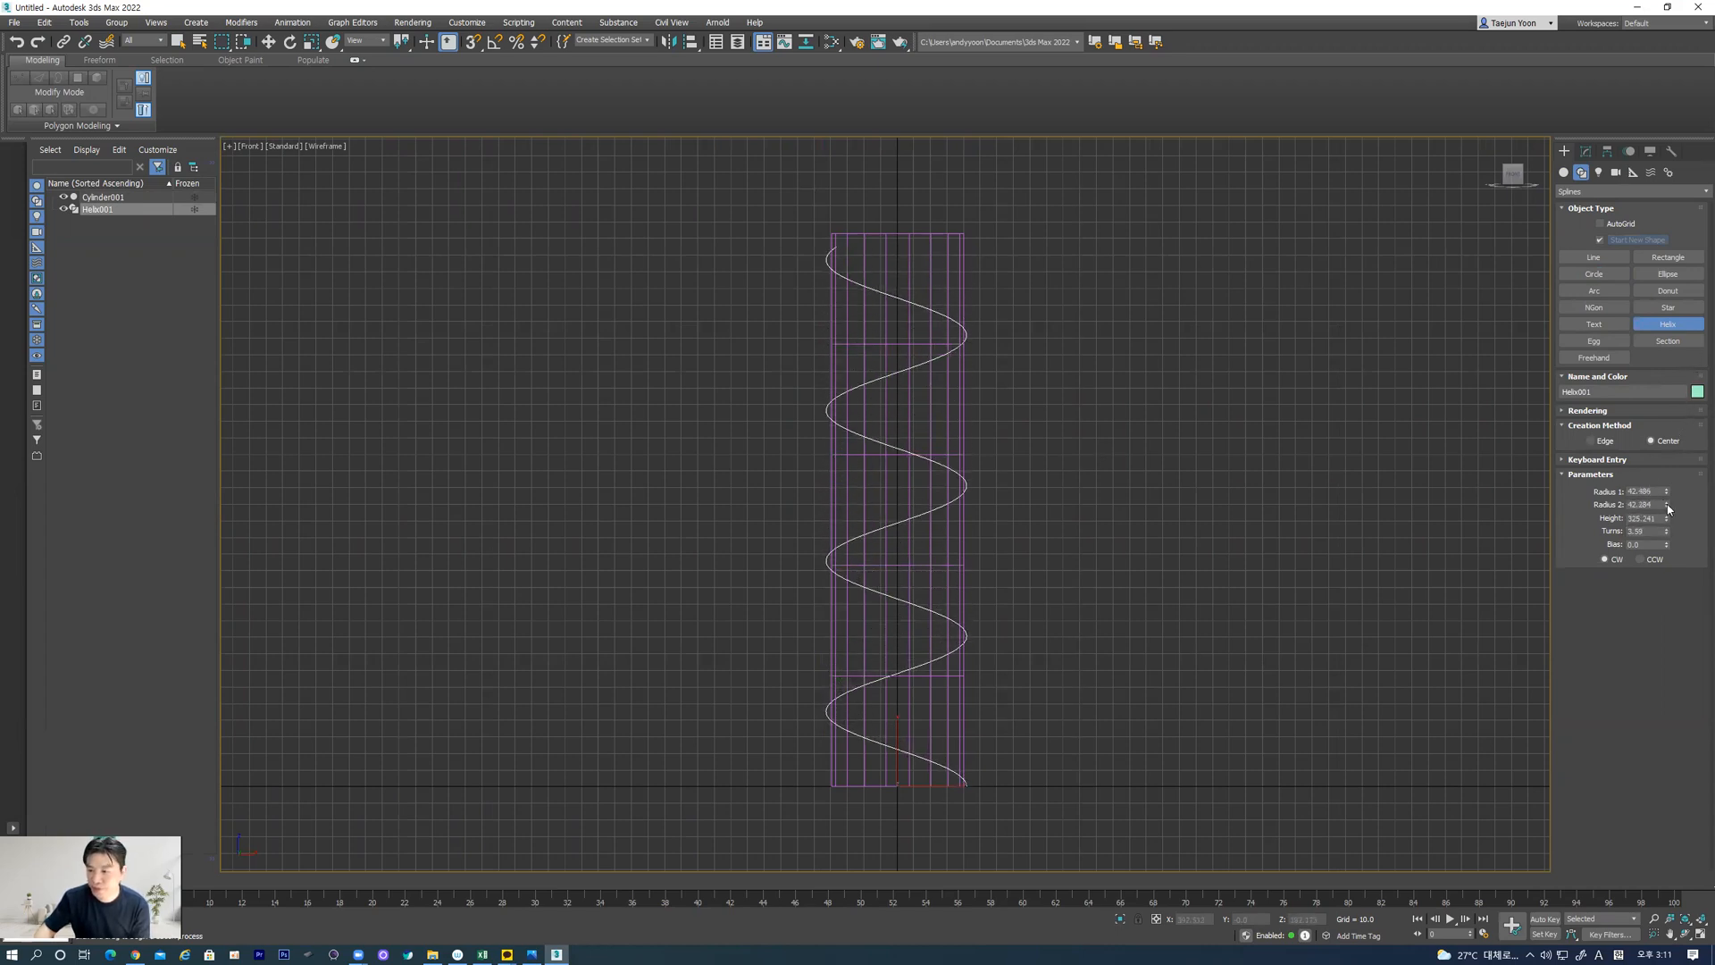
{"action": "left_click_drag", "start_coordinate": [1666, 520], "coordinate": [1667, 538]}
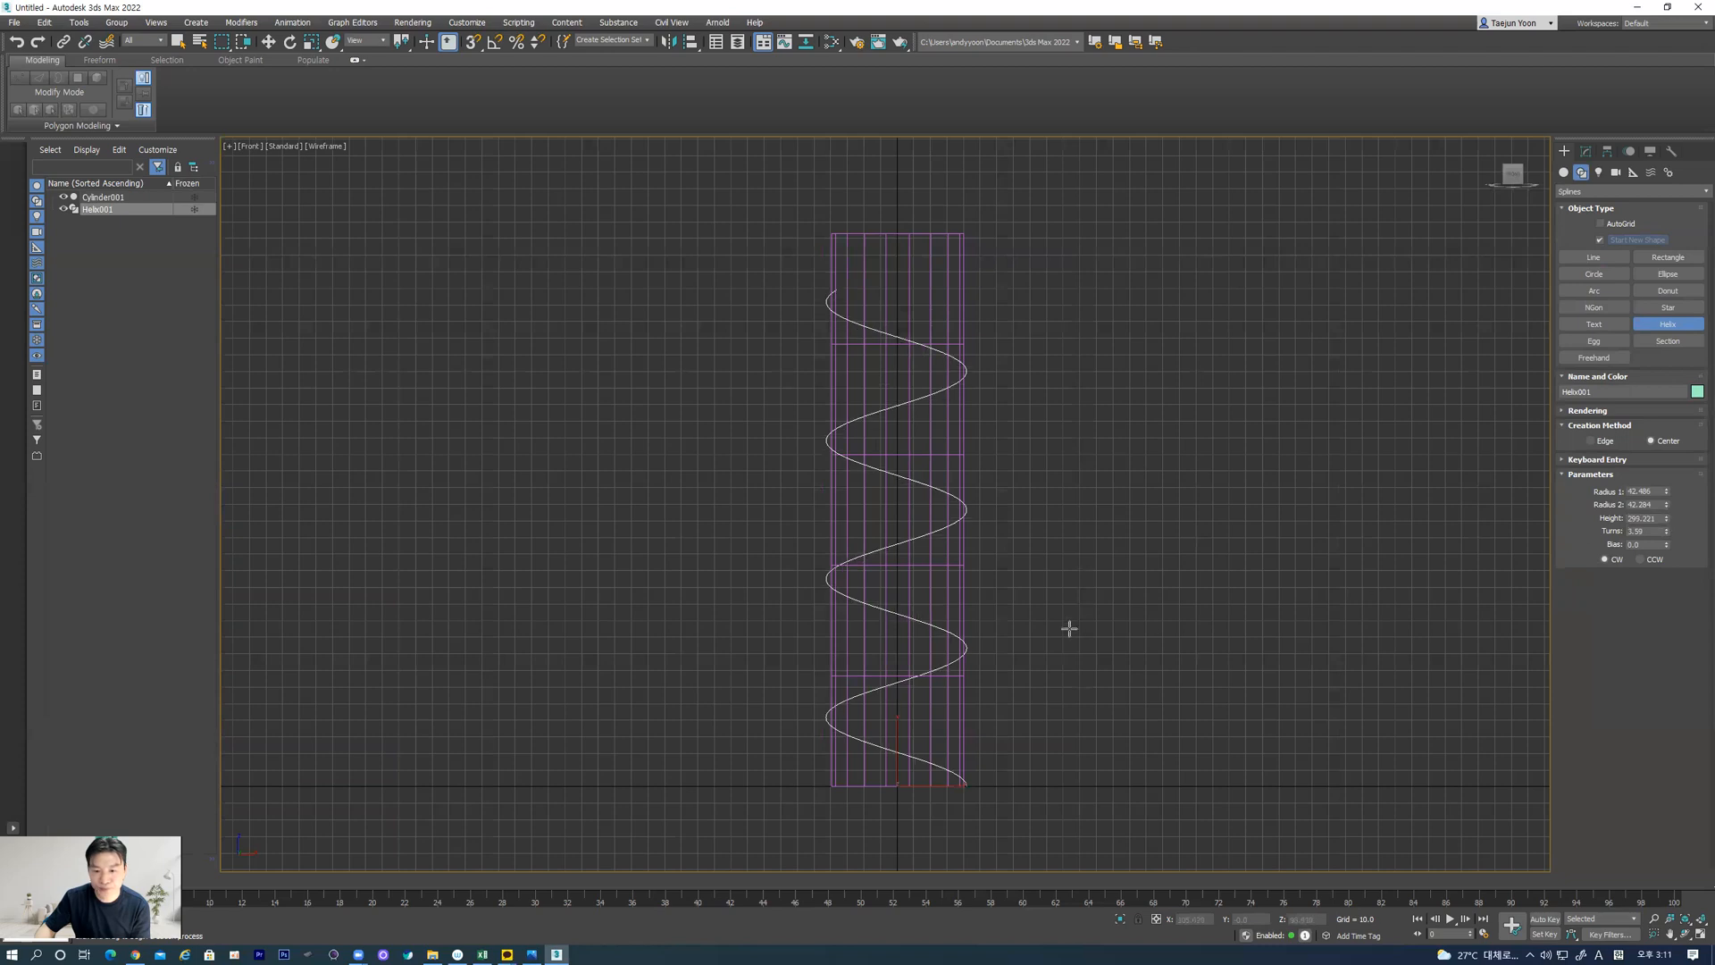
Move the helix up along the cylinder to a Z position of about 13.5 and check it in Perspective view
{"action": "key", "text": "w"}
{"action": "left_click_drag", "start_coordinate": [895, 740], "coordinate": [901, 726]}
{"action": "key", "text": "p"}
{"action": "mouse_move", "coordinate": [866, 590]}
{"action": "middle_mouse_down", "text": "alt"}
{"action": "mouse_move", "coordinate": [711, 649]}
{"action": "mouse_move", "coordinate": [1144, 581]}
{"action": "mouse_move", "coordinate": [1328, 577]}
{"action": "mouse_move", "coordinate": [820, 582]}
{"action": "middle_mouse_up", "text": "alt"}
{"action": "scroll", "coordinate": [907, 593], "scroll_direction": "up", "scroll_amount": 6}
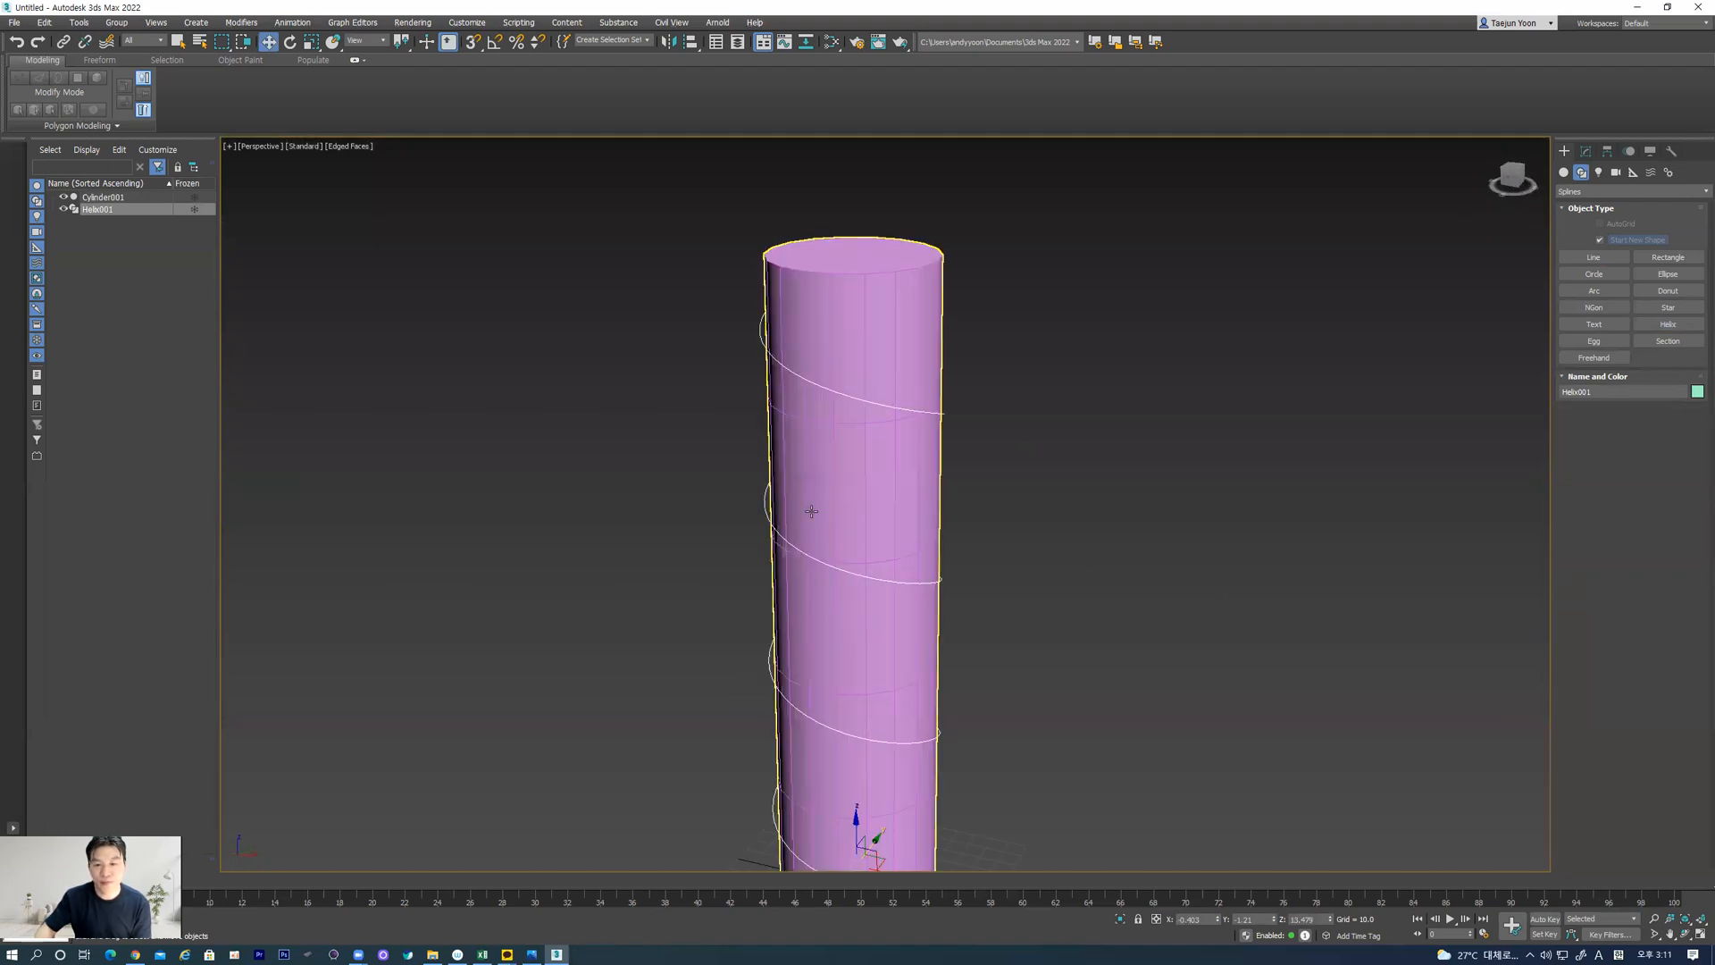
Enable the helix in the renderer and viewport, with a radial thickness of about 42
{"action": "left_click", "coordinate": [1585, 151]}
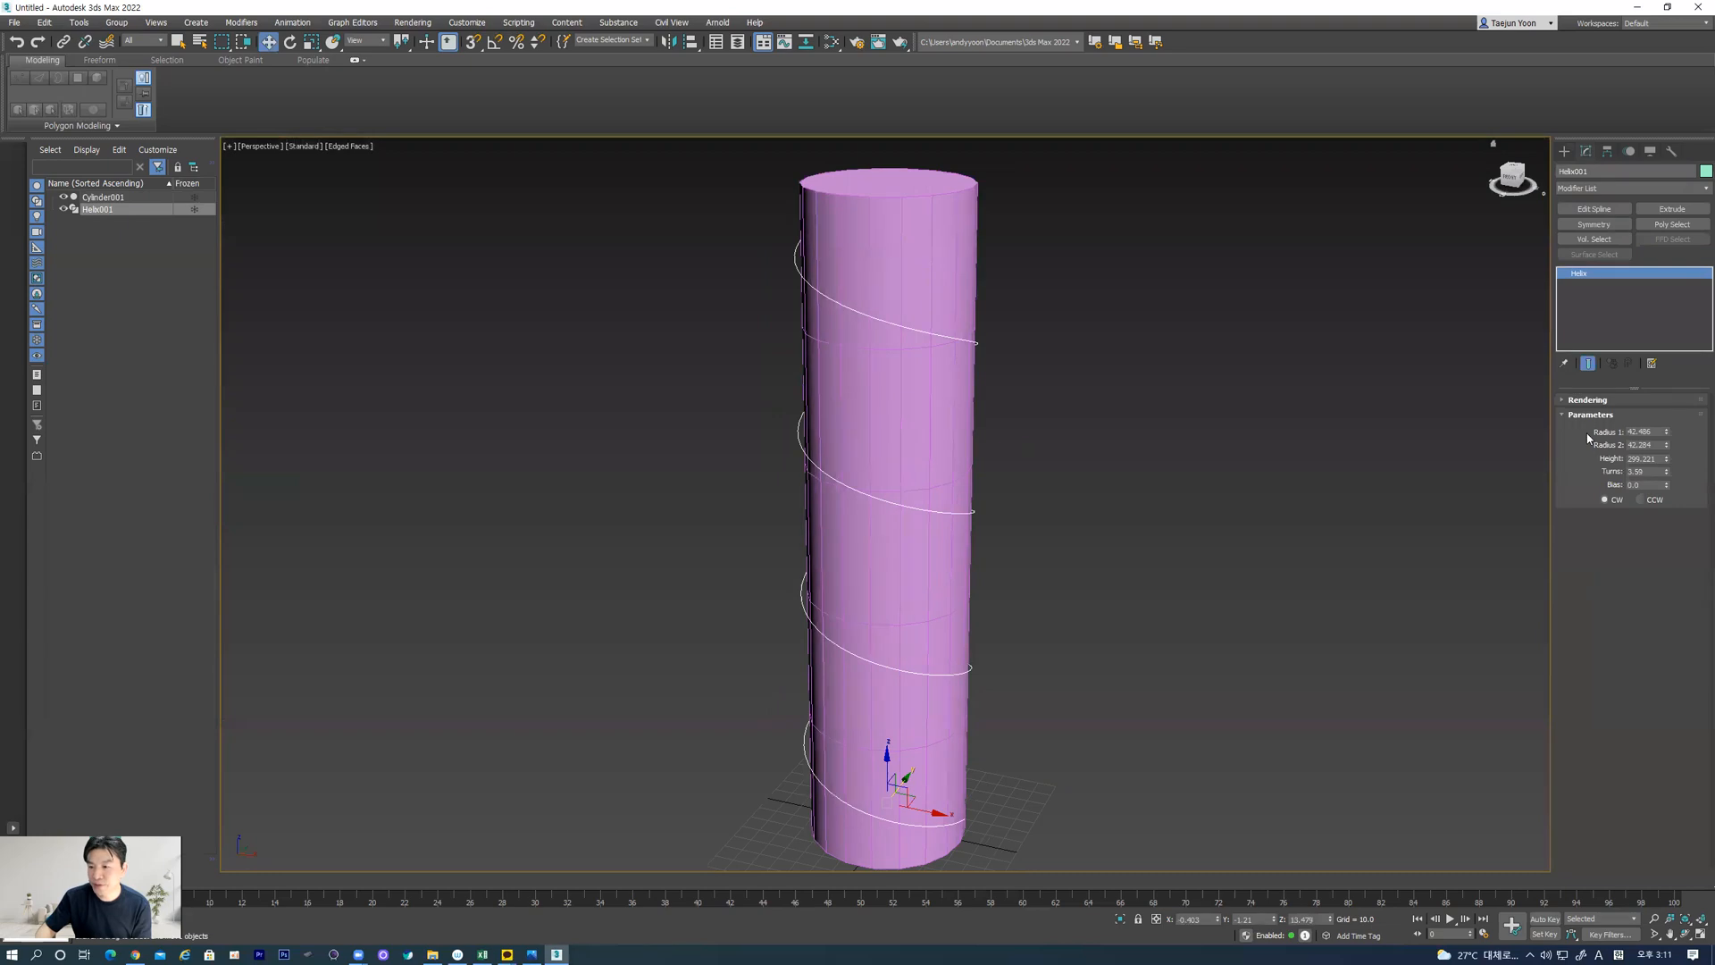
{"action": "left_click", "coordinate": [1583, 401]}
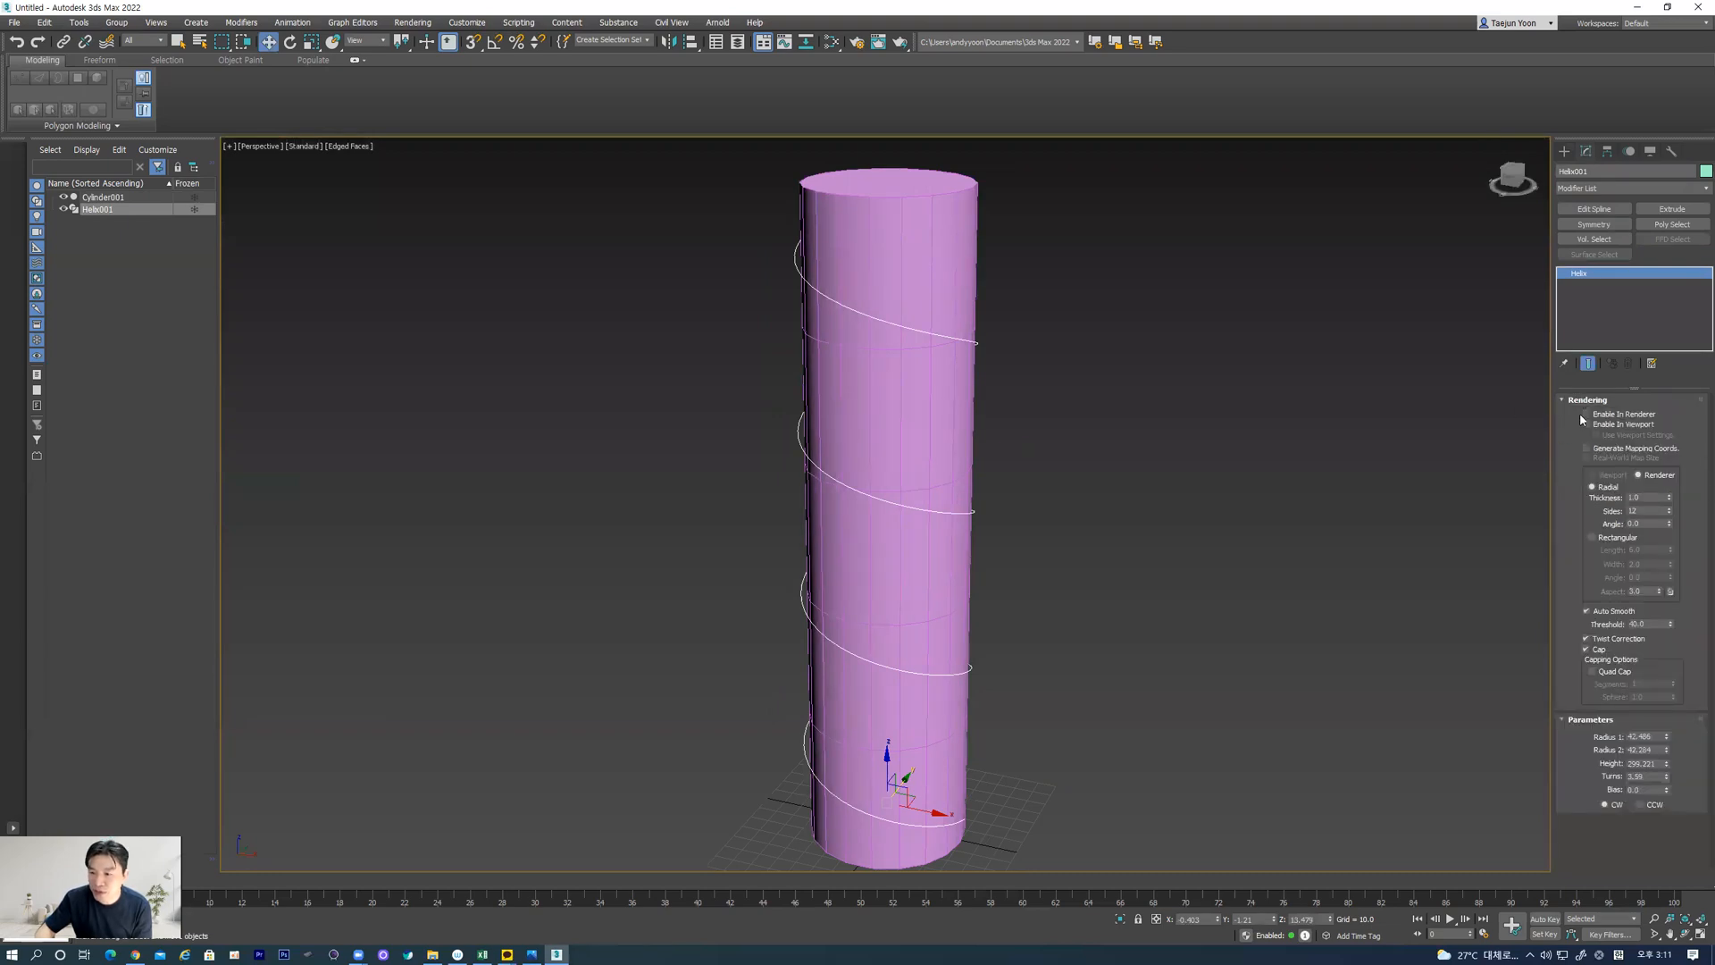
{"action": "left_click", "coordinate": [1587, 424]}
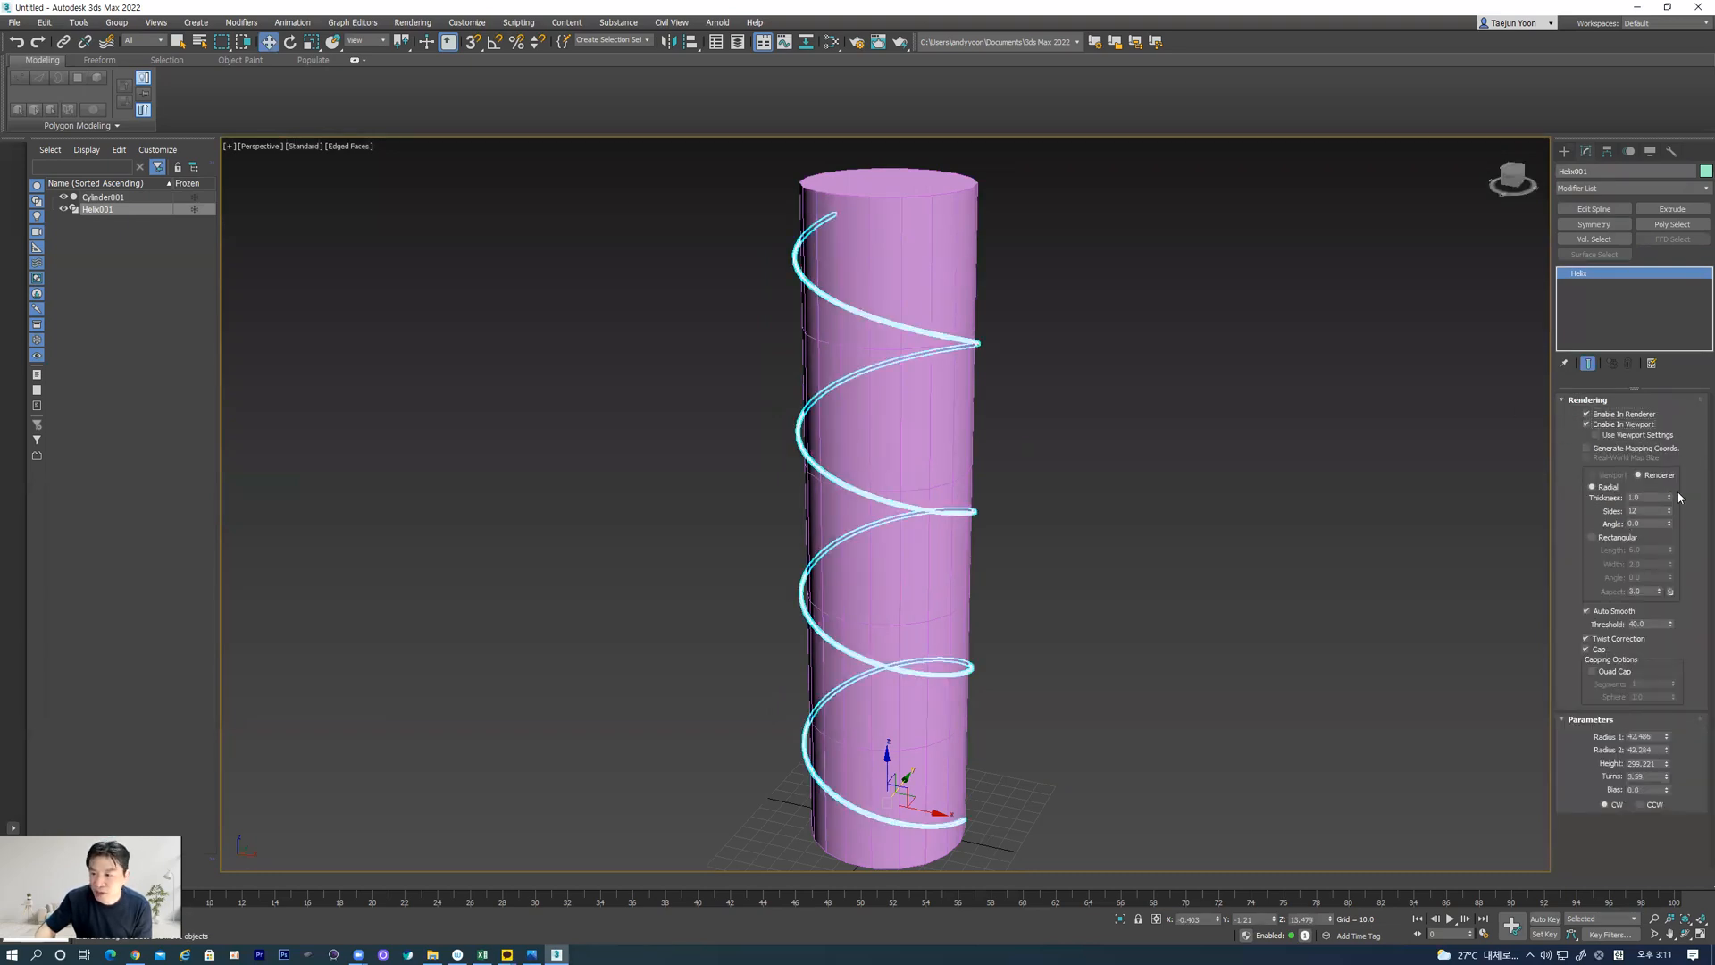
{"action": "left_click_drag", "start_coordinate": [1669, 499], "coordinate": [1669, 435]}
Compare the coils with the snake in the reference photo and reduce the helix thickness to about 39
{"action": "left_click", "coordinate": [533, 950]}
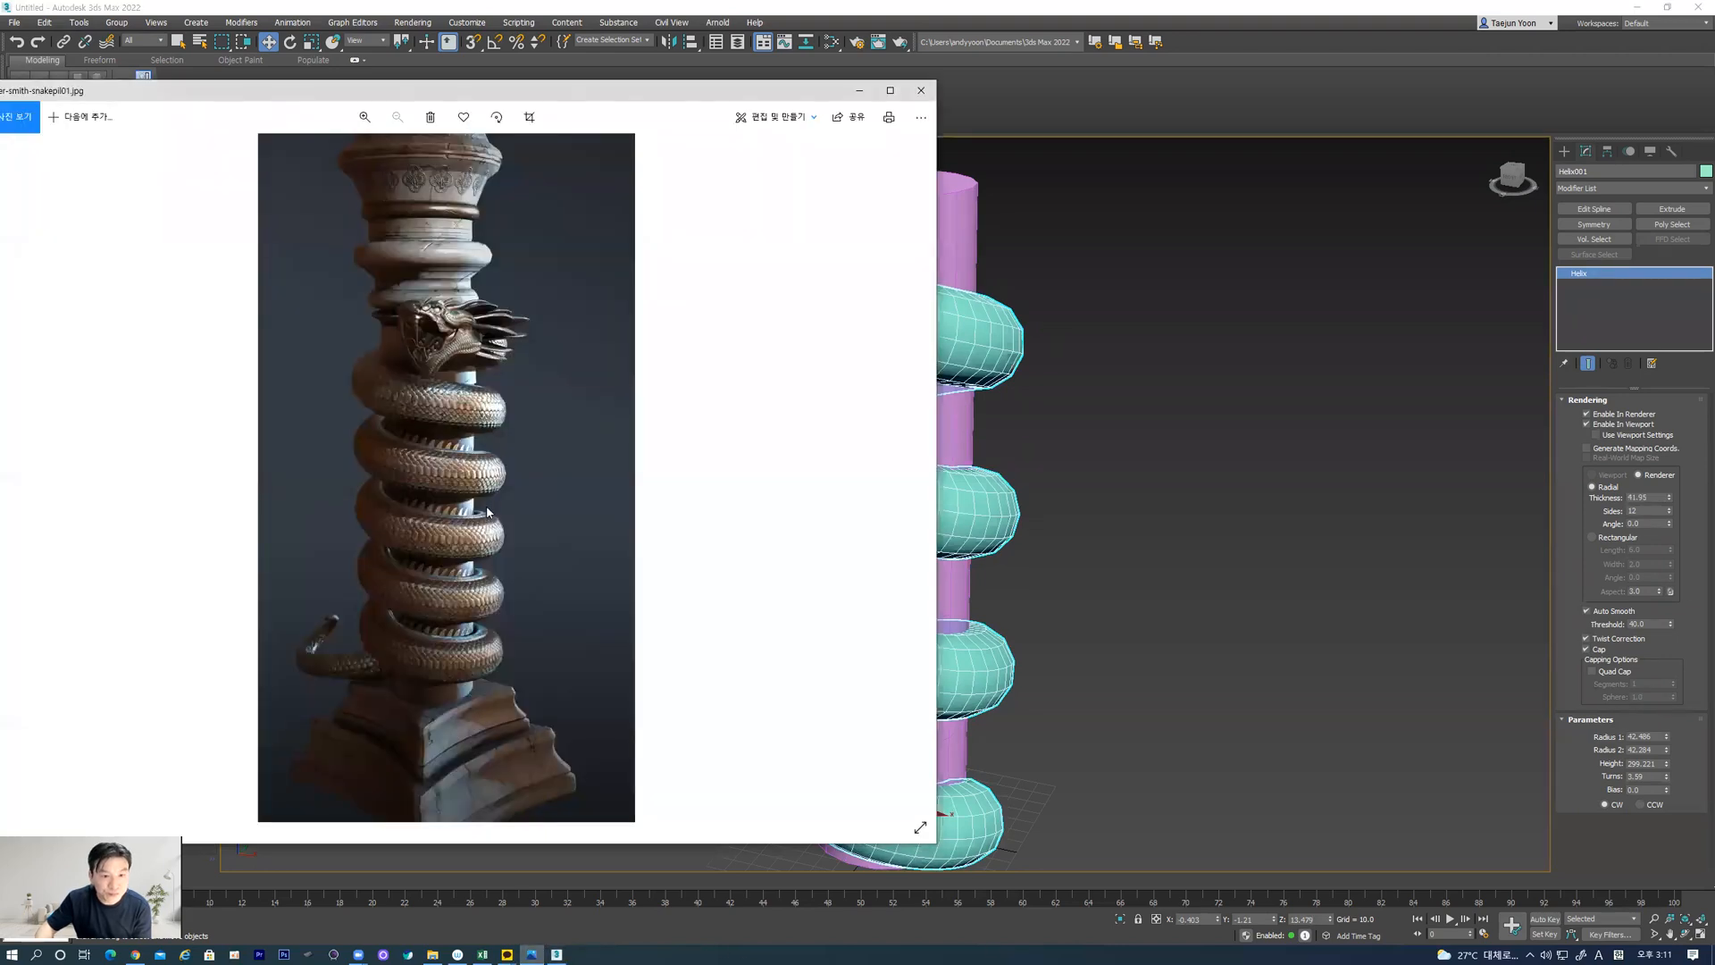
{"action": "left_click", "coordinate": [1057, 458]}
{"action": "left_click", "coordinate": [990, 496]}
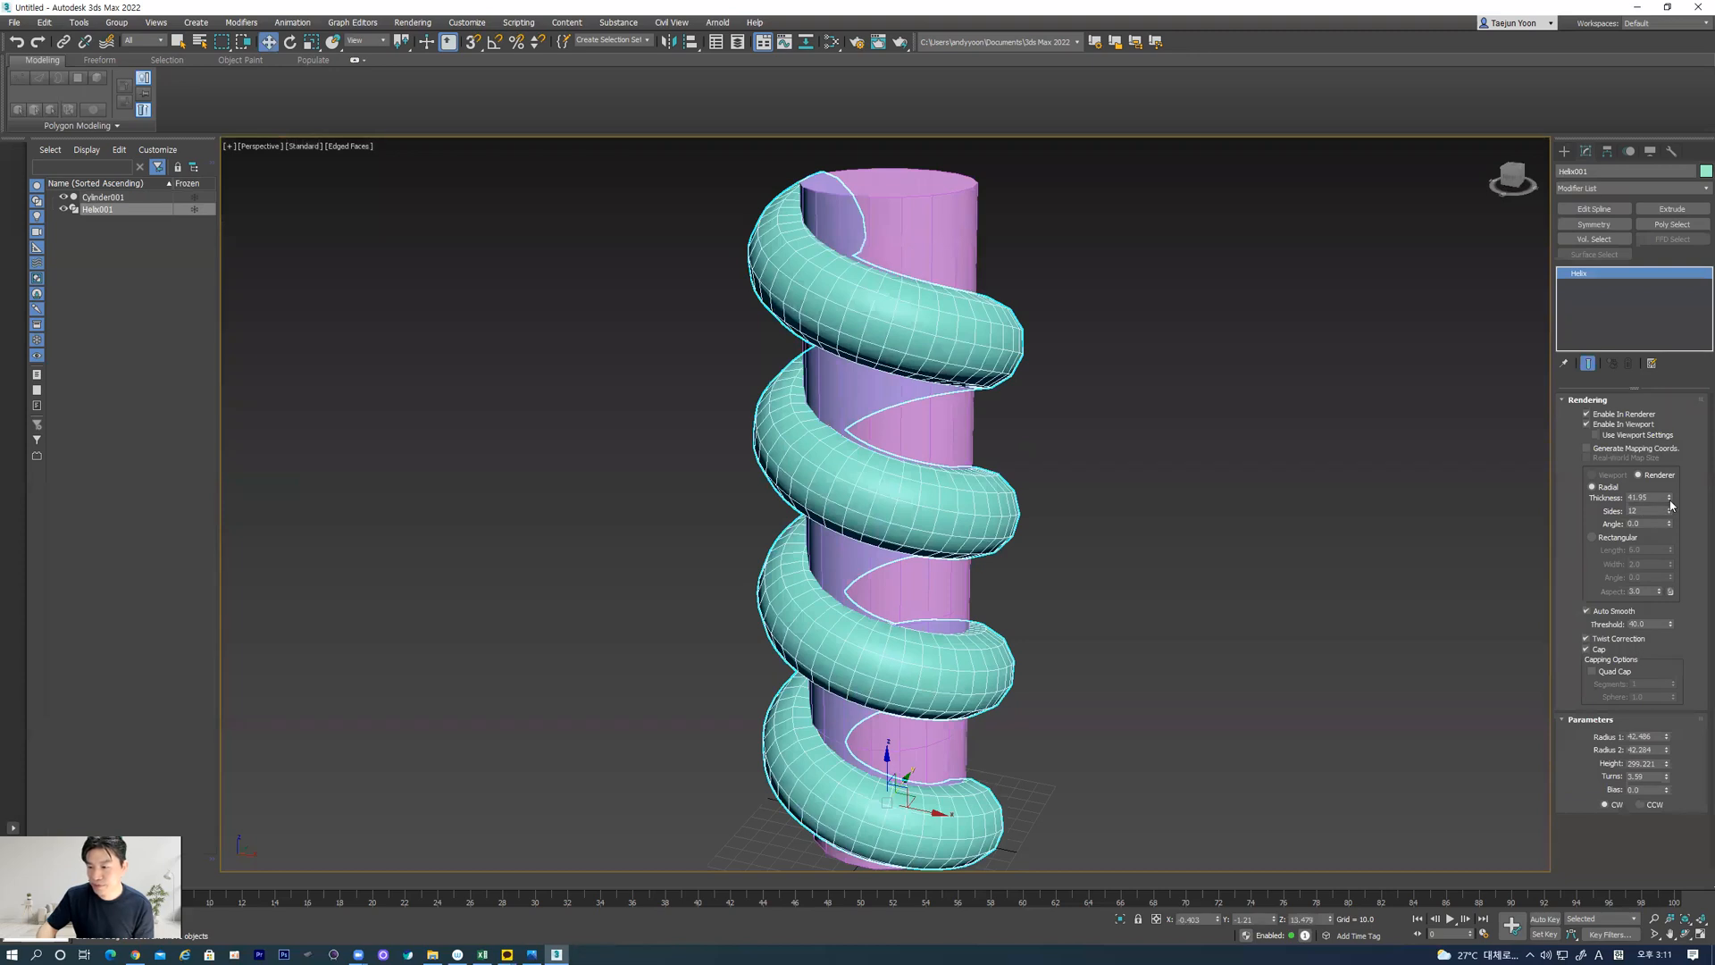
{"action": "left_click_drag", "start_coordinate": [1669, 500], "coordinate": [1669, 509]}
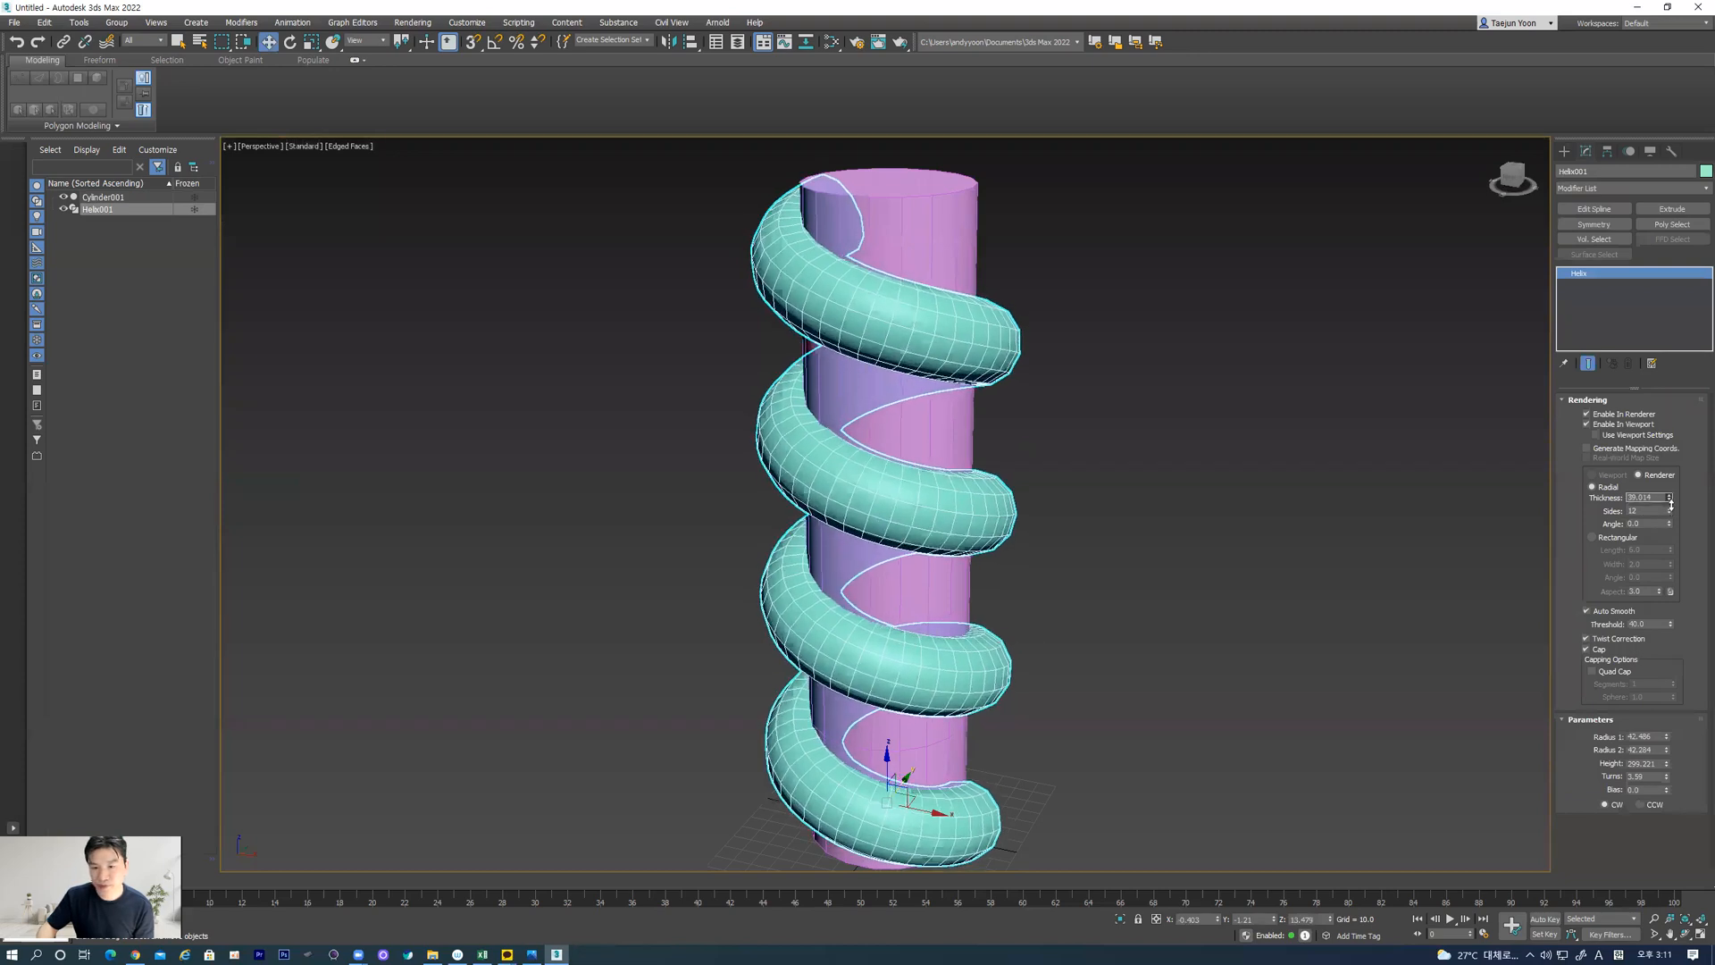
Try the helix's radial cross-section with 6 sides, and set it back to 12 sides
{"action": "middle_click_drag", "start_coordinate": [1009, 561], "coordinate": [1490, 524], "text": "alt"}
{"action": "double_click", "coordinate": [1648, 511]}
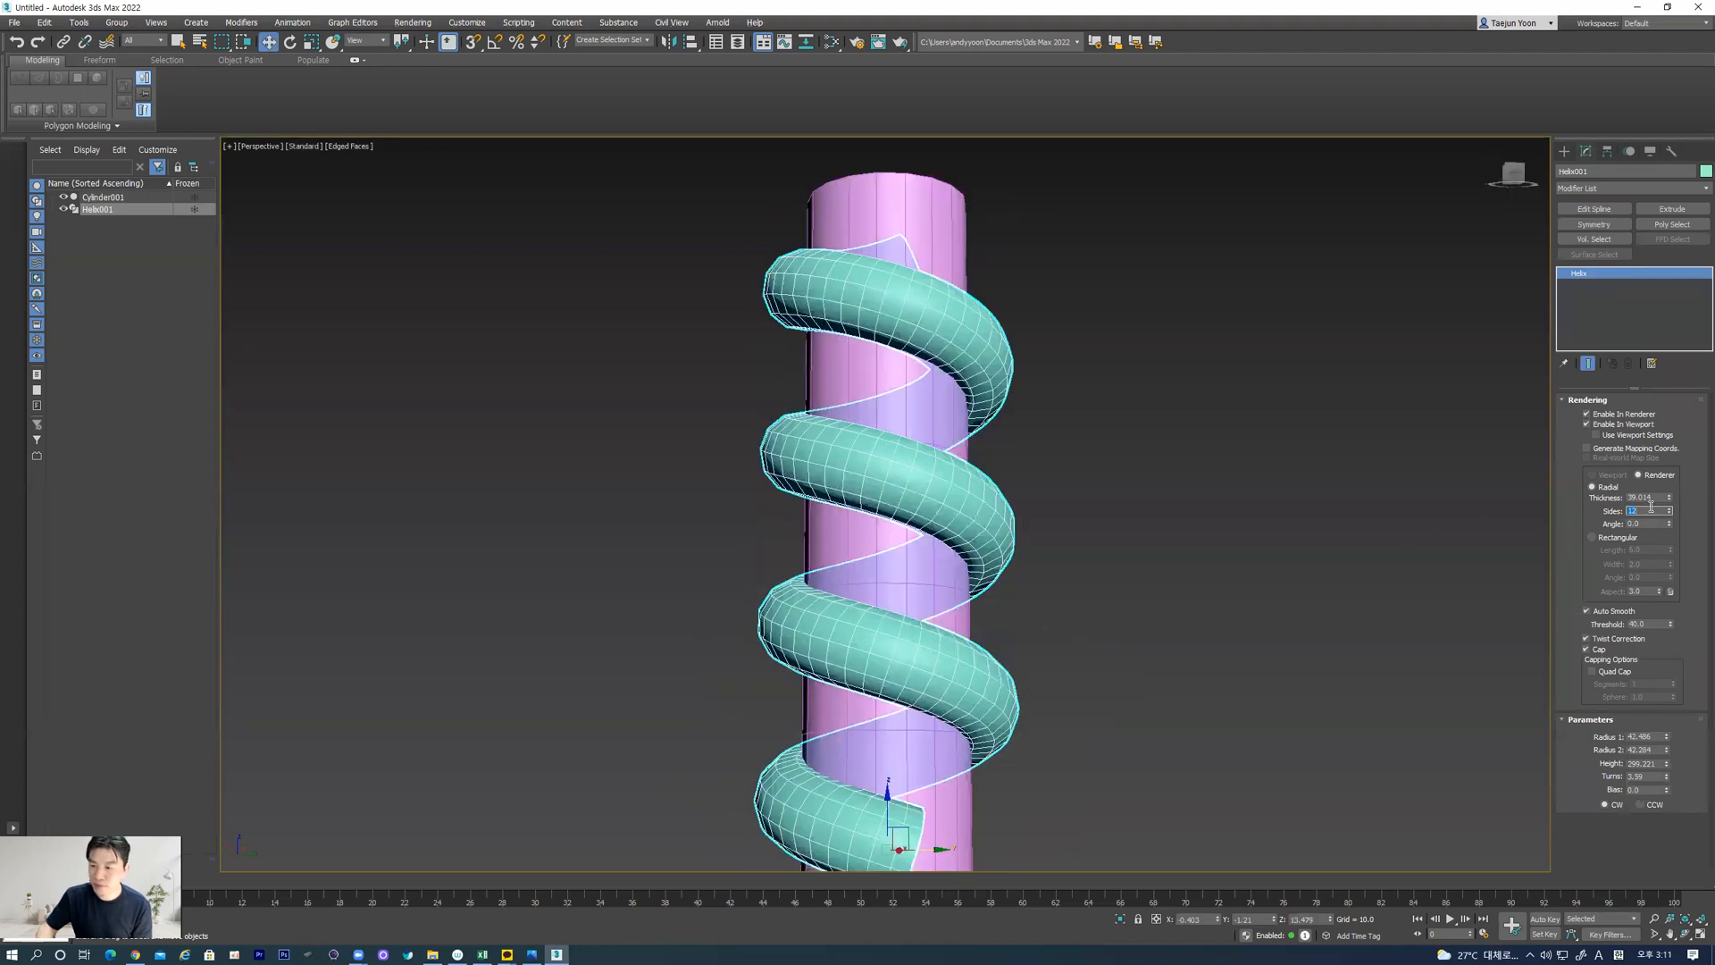
{"action": "type", "text": "6"}
{"action": "key", "text": "Return"}
{"action": "type", "text": "12"}
{"action": "key", "text": "Return"}
Set the helix's Radius 1 to 45
{"action": "middle_click_drag", "start_coordinate": [1049, 525], "coordinate": [884, 505]}
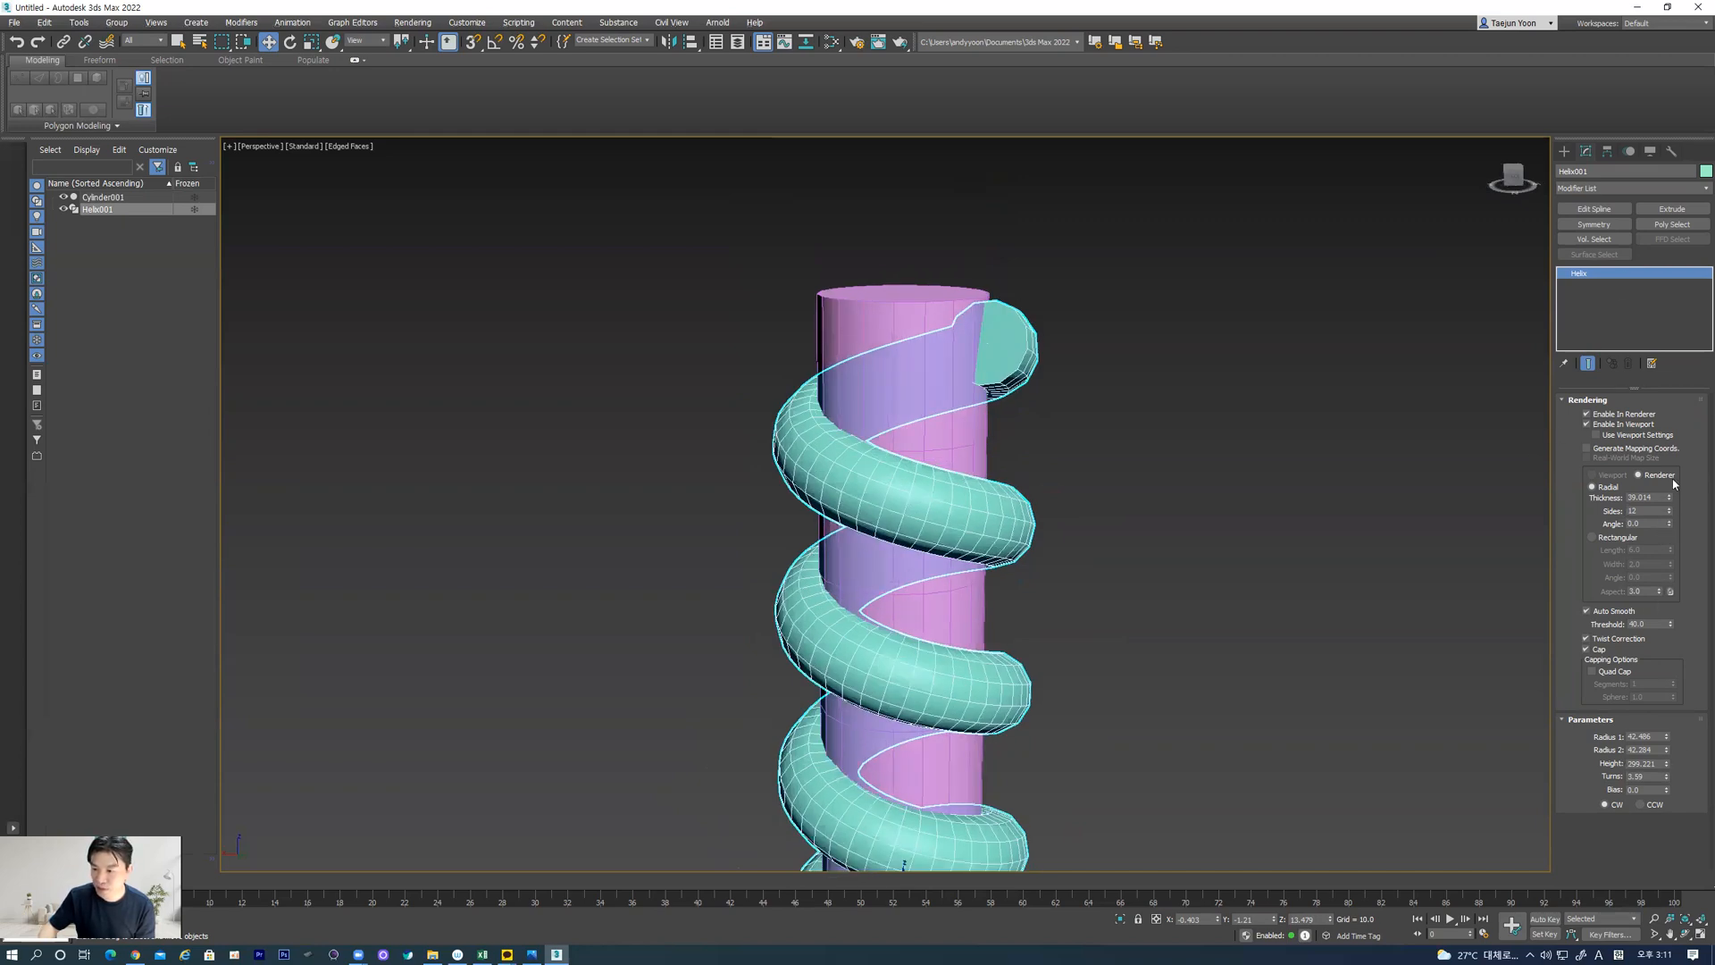
{"action": "double_click", "coordinate": [1658, 735]}
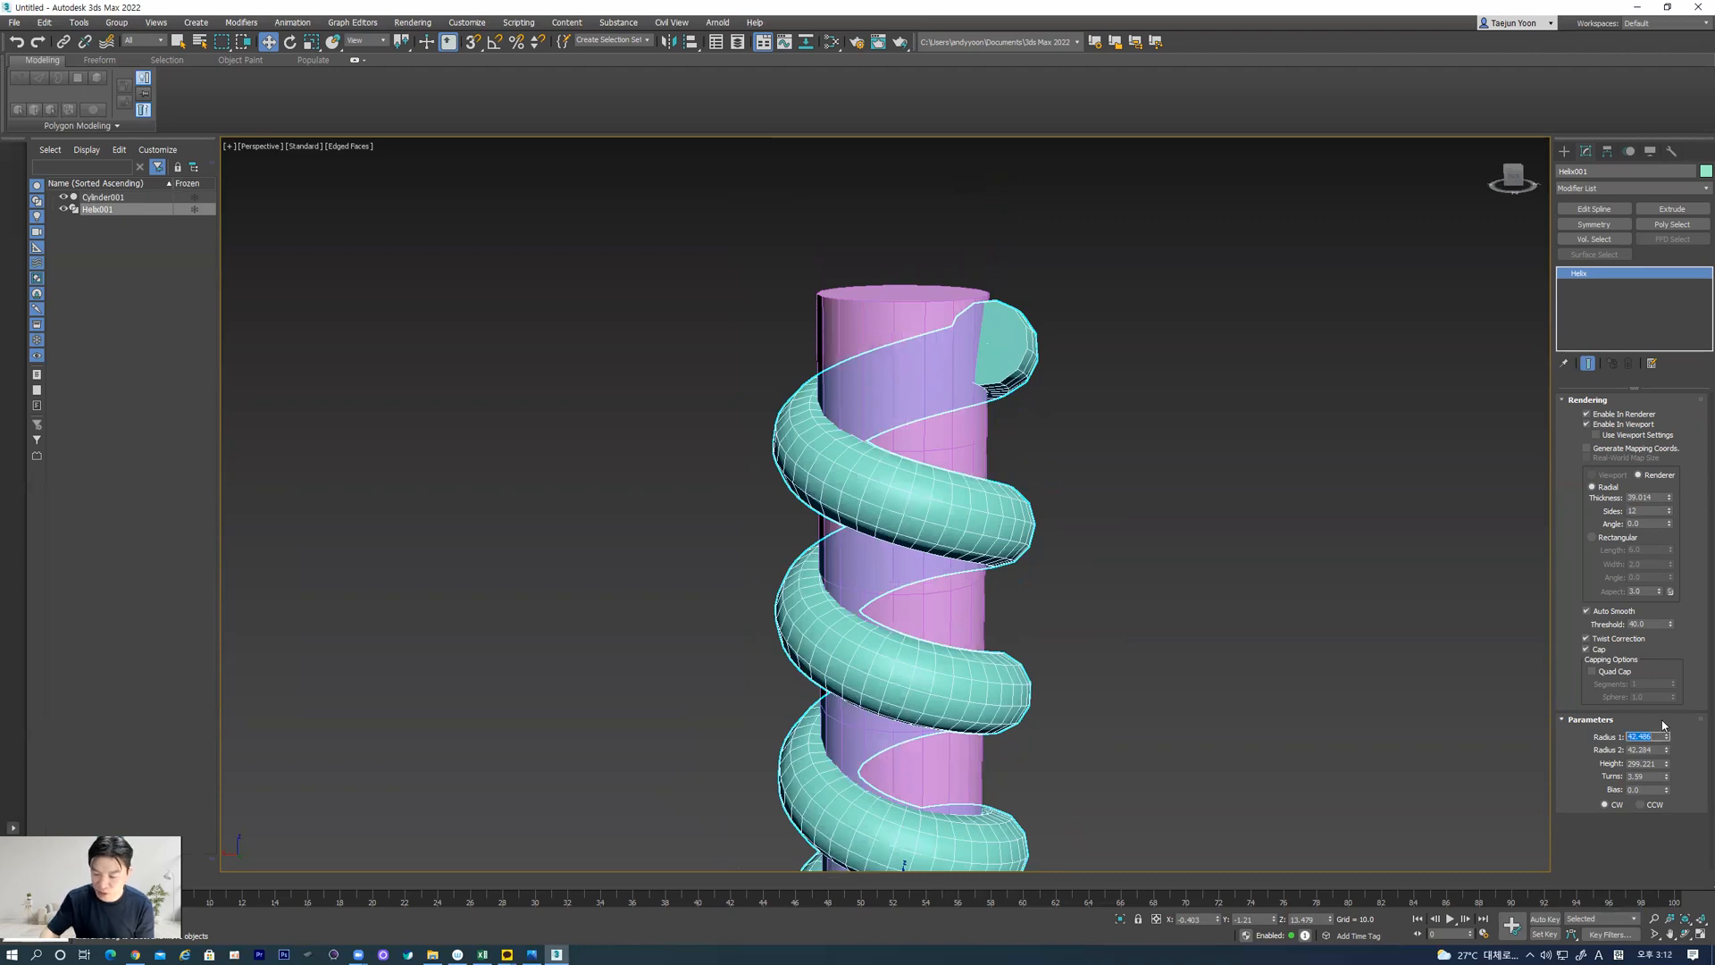
{"action": "key", "text": "Return"}
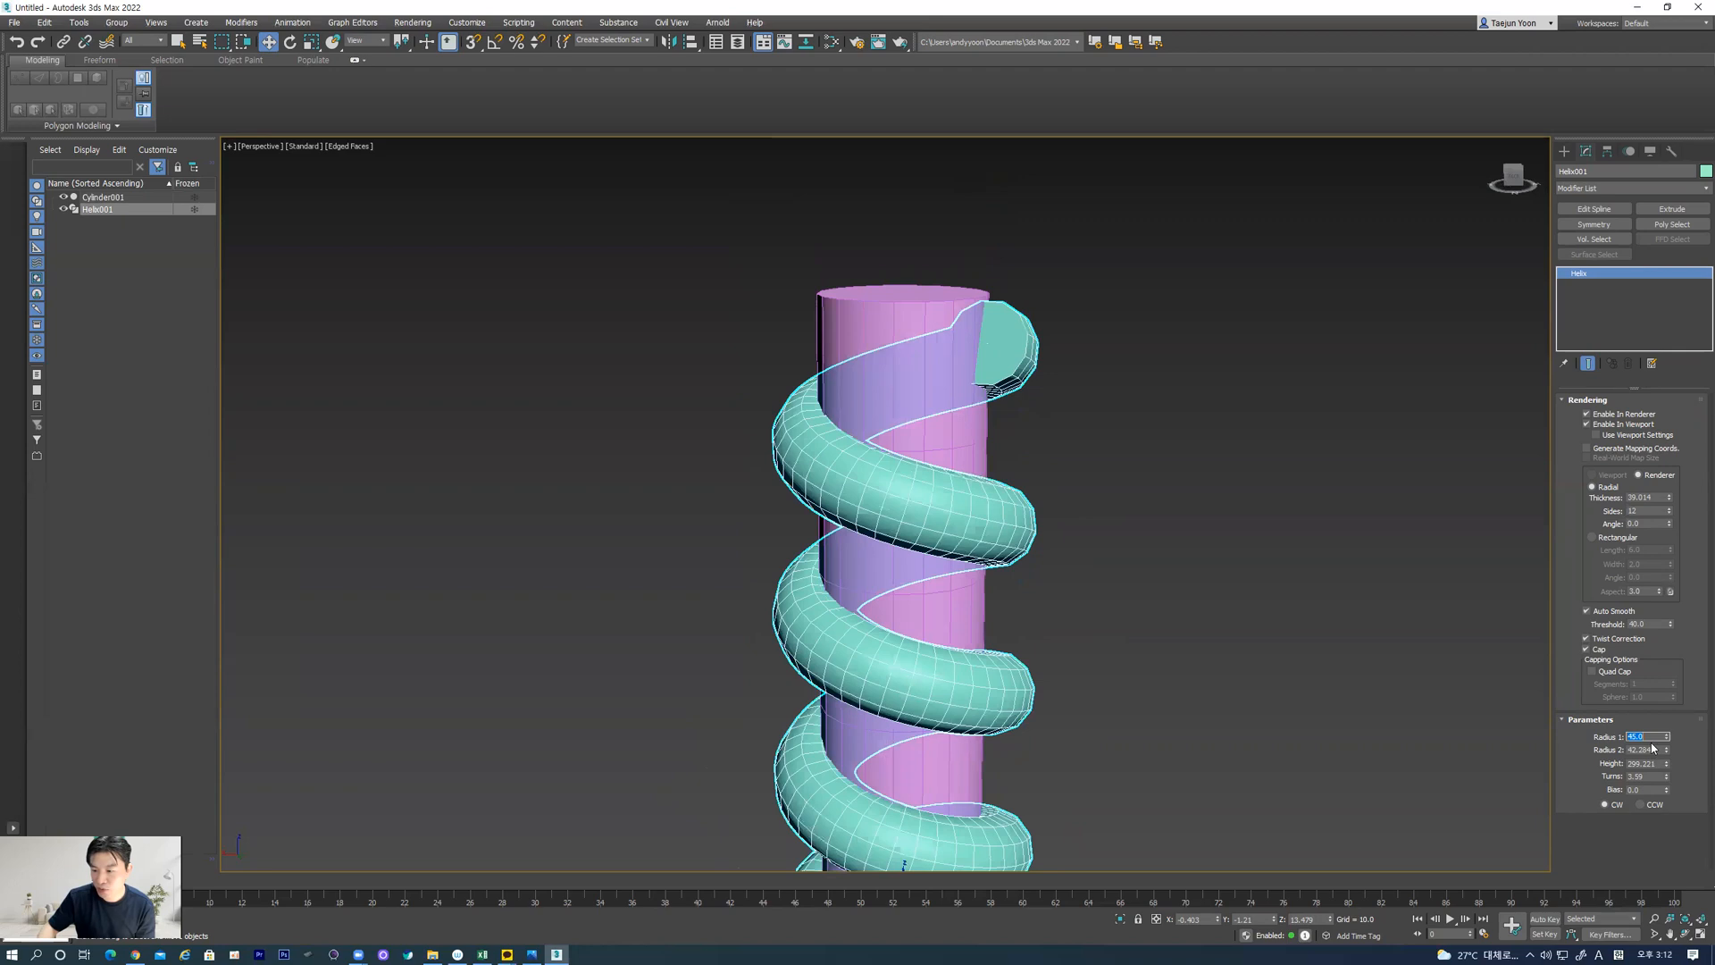
Set the helix's Radius 1 and Radius 2 both to 50
{"action": "type", "text": "50"}
{"action": "key", "text": "Return"}
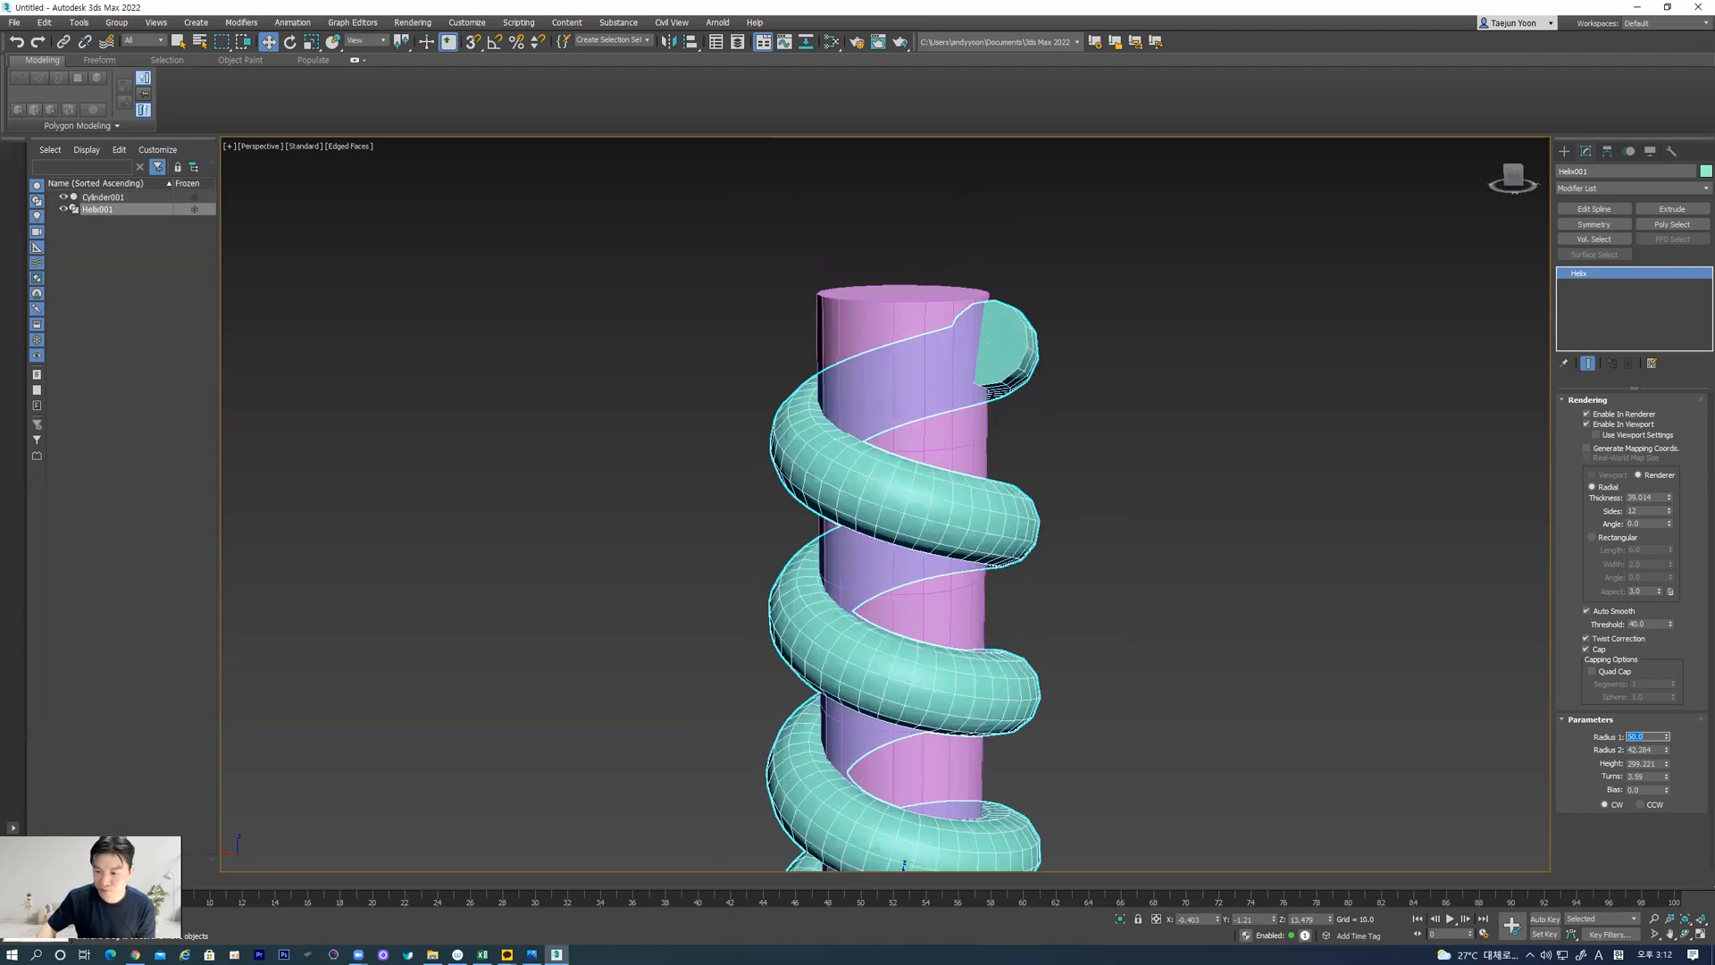
{"action": "double_click", "coordinate": [1643, 749]}
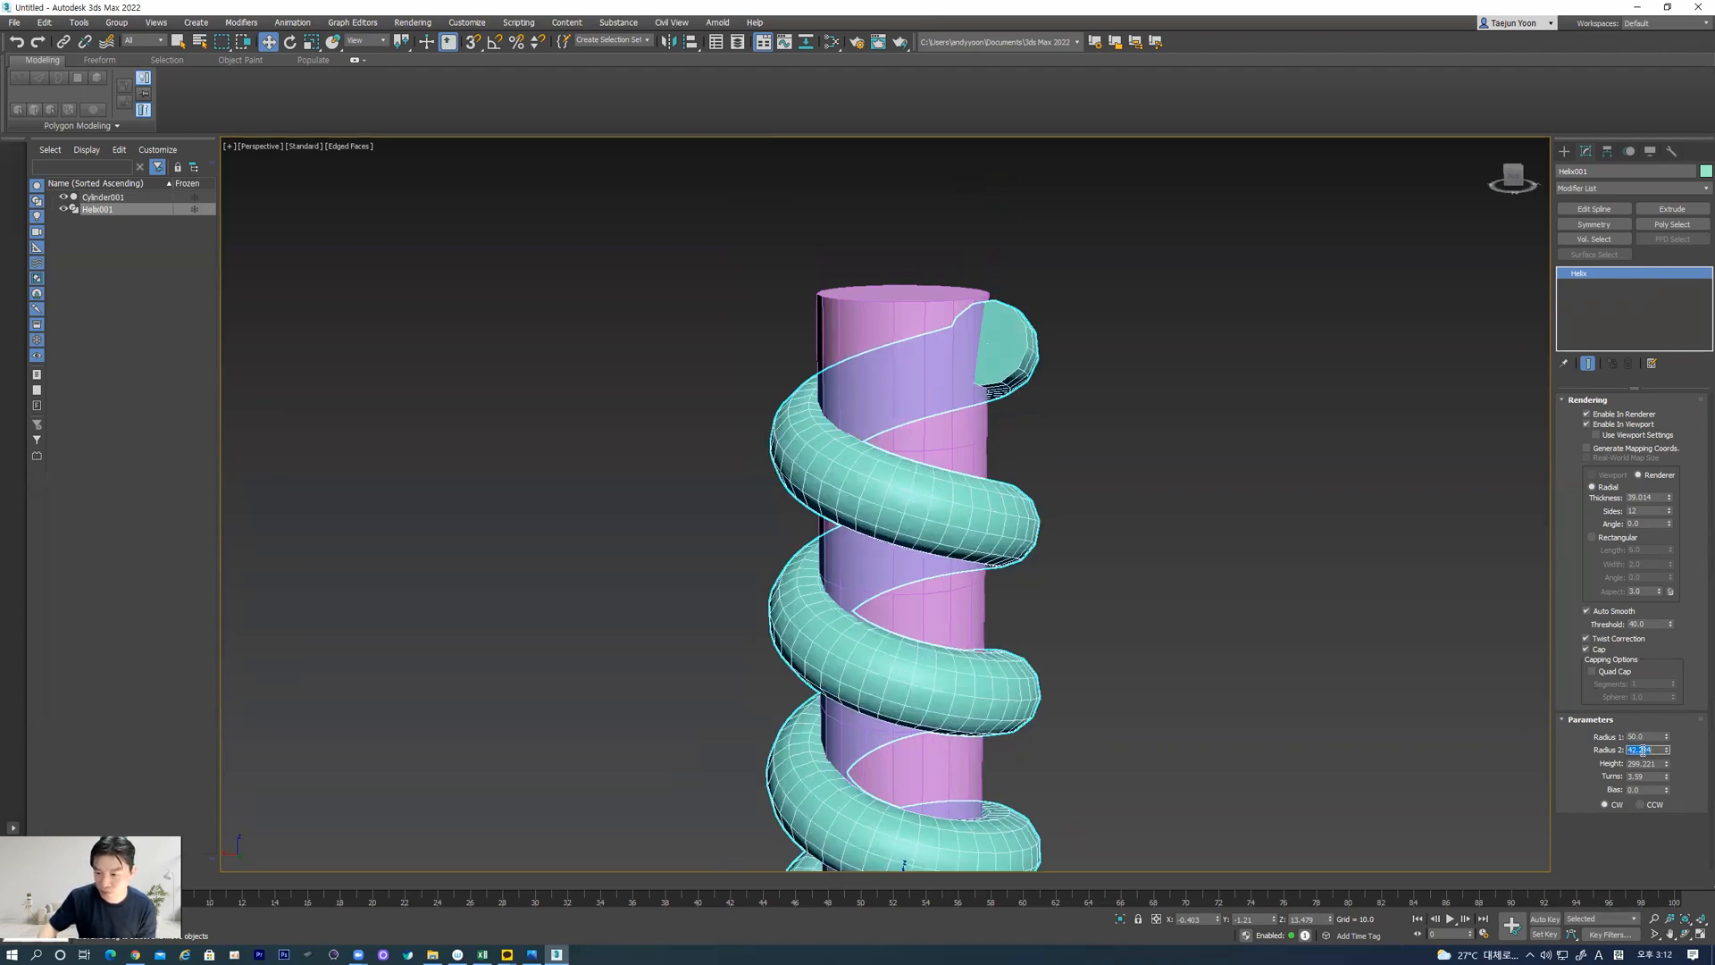
{"action": "key", "text": "Return"}
Examine from several angles how the helix coils wrap around the cylinder along its full height
{"action": "middle_click_drag", "start_coordinate": [1056, 510], "coordinate": [956, 494], "text": "alt"}
{"action": "scroll", "coordinate": [955, 493], "scroll_direction": "down", "scroll_amount": 6}
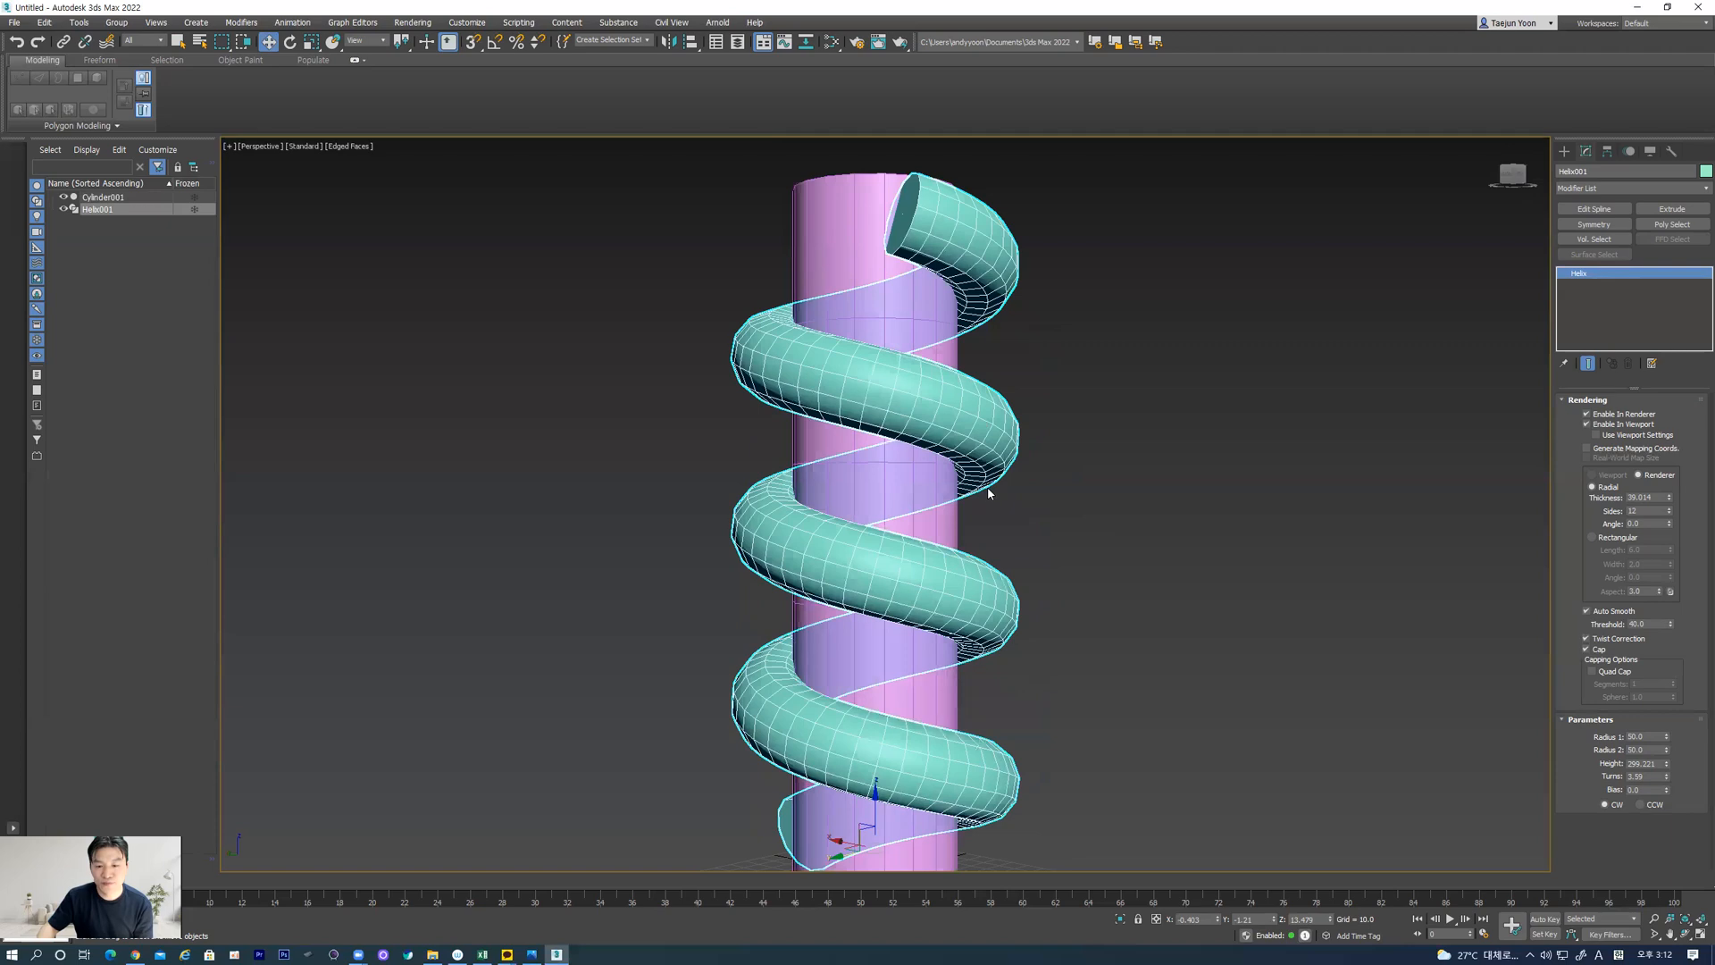
{"action": "middle_click_drag", "start_coordinate": [1115, 546], "coordinate": [1027, 495], "text": "alt"}
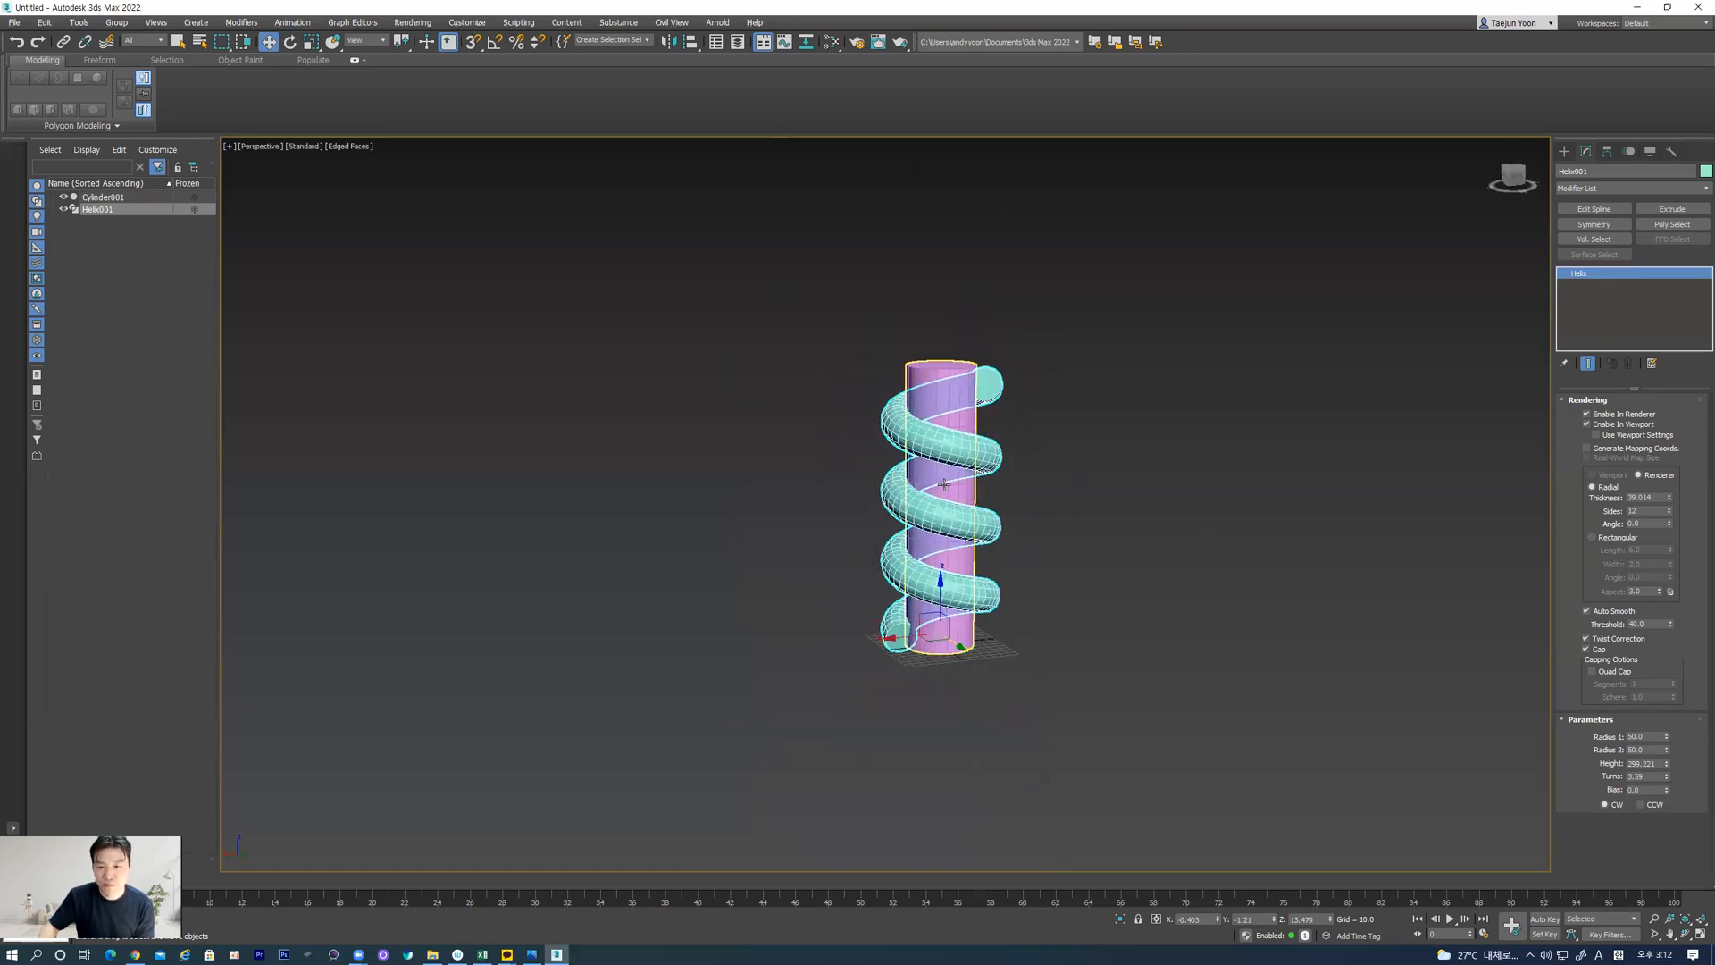
{"action": "scroll", "coordinate": [1026, 491], "scroll_direction": "up", "scroll_amount": 5}
{"action": "left_click", "coordinate": [591, 415]}
{"action": "middle_click_drag", "start_coordinate": [801, 394], "coordinate": [795, 495]}
{"action": "left_click", "coordinate": [790, 307]}
{"action": "left_click", "coordinate": [979, 475]}
{"action": "middle_click_drag", "start_coordinate": [897, 468], "coordinate": [935, 485]}
{"action": "left_click", "coordinate": [902, 429]}
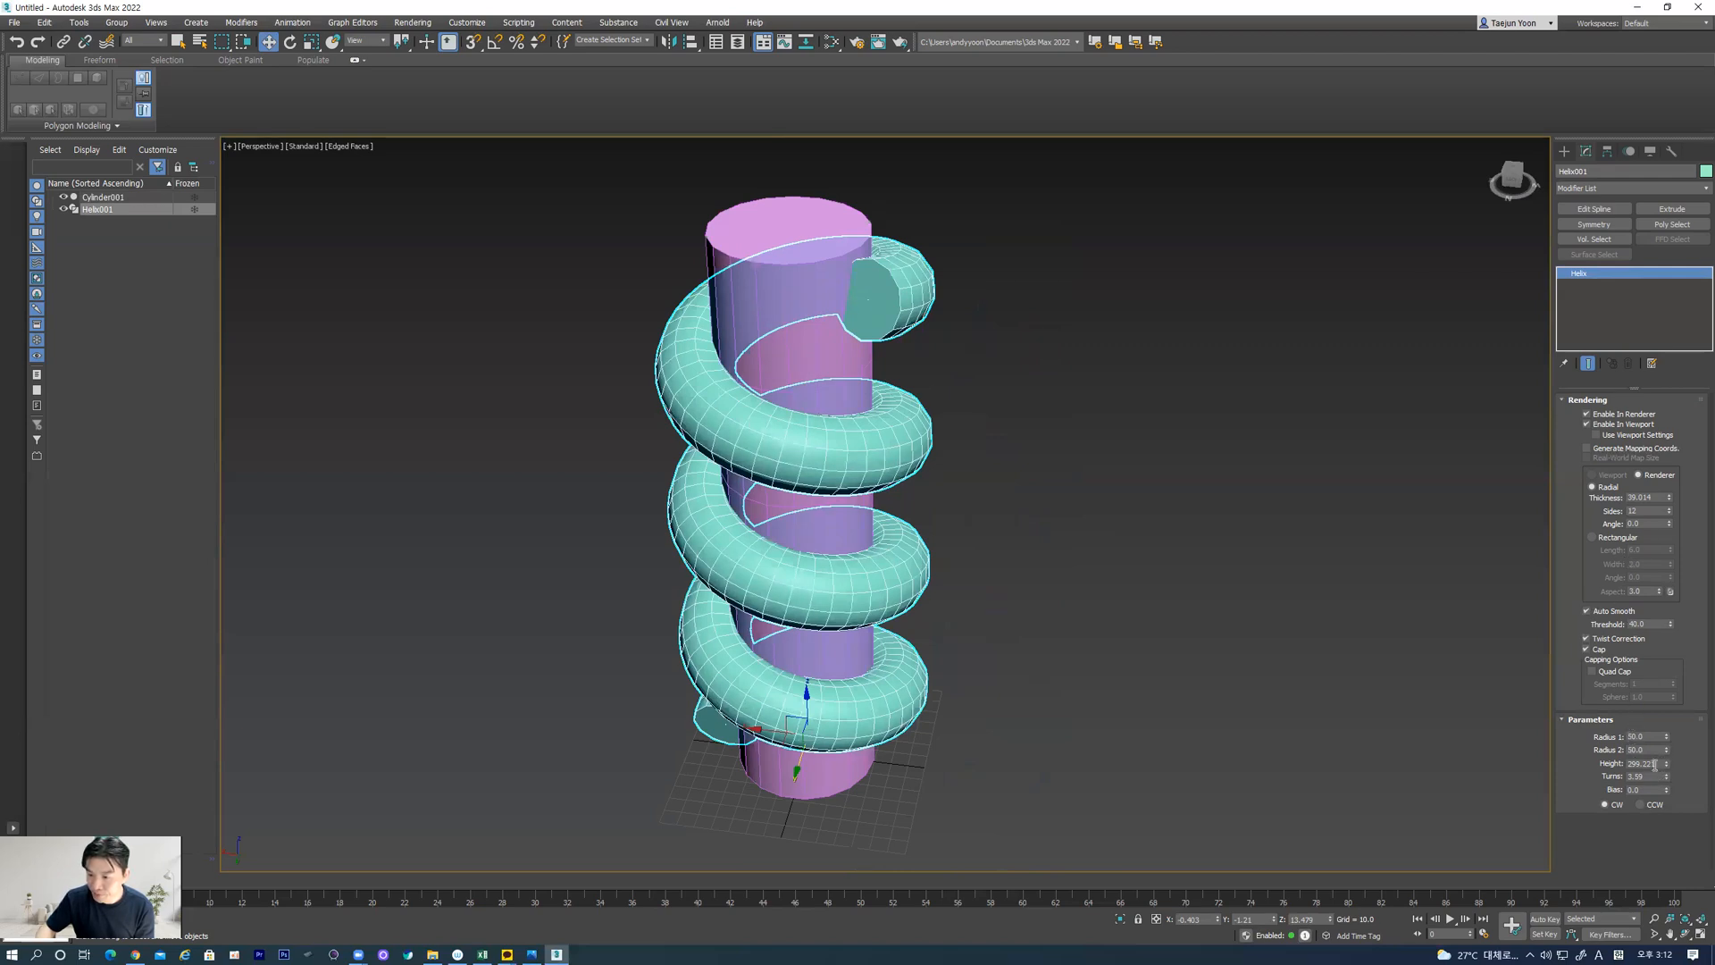
{"action": "left_click_drag", "start_coordinate": [1666, 766], "coordinate": [1666, 770]}
{"action": "middle_click_drag", "start_coordinate": [957, 627], "coordinate": [907, 507], "text": "alt"}
{"action": "left_click", "coordinate": [1132, 517]}
{"action": "left_click", "coordinate": [849, 401]}
{"action": "scroll", "coordinate": [772, 411], "scroll_direction": "up", "scroll_amount": 5}
{"action": "middle_click_drag", "start_coordinate": [840, 404], "coordinate": [864, 479], "text": "alt"}
{"action": "scroll", "coordinate": [982, 490], "scroll_direction": "down", "scroll_amount": 6}
{"action": "left_click", "coordinate": [1042, 513]}
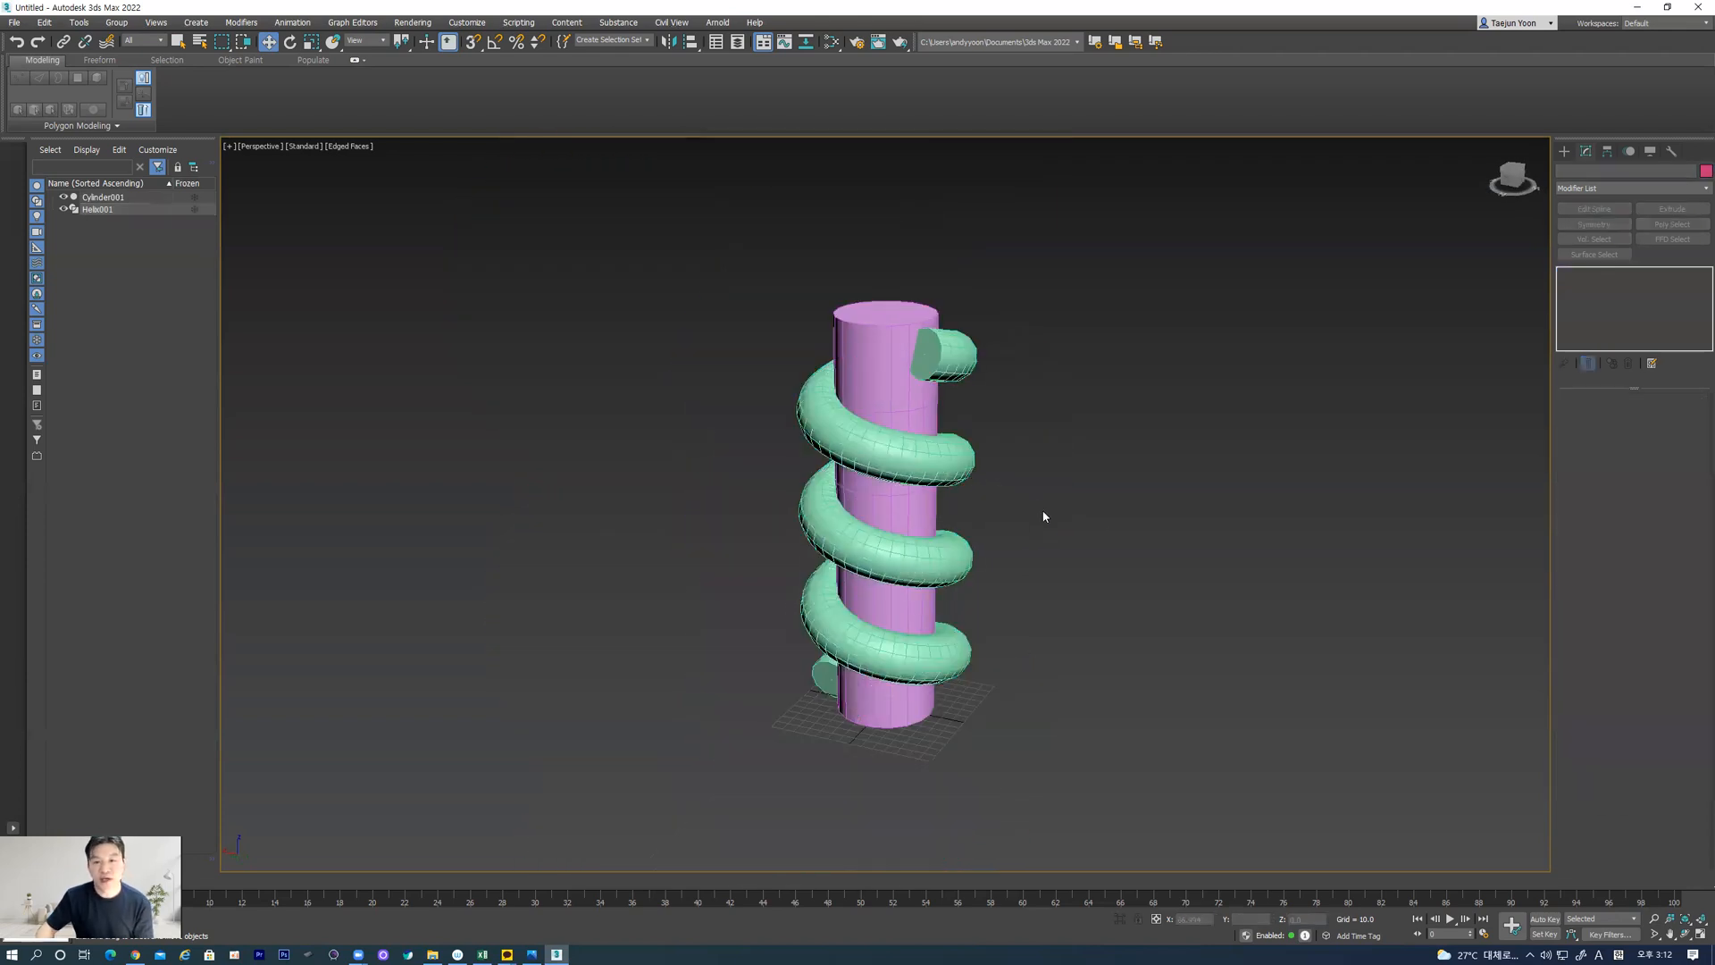
Convert the cylinder and the helix together to Editable Poly objects
{"action": "left_click", "coordinate": [919, 460]}
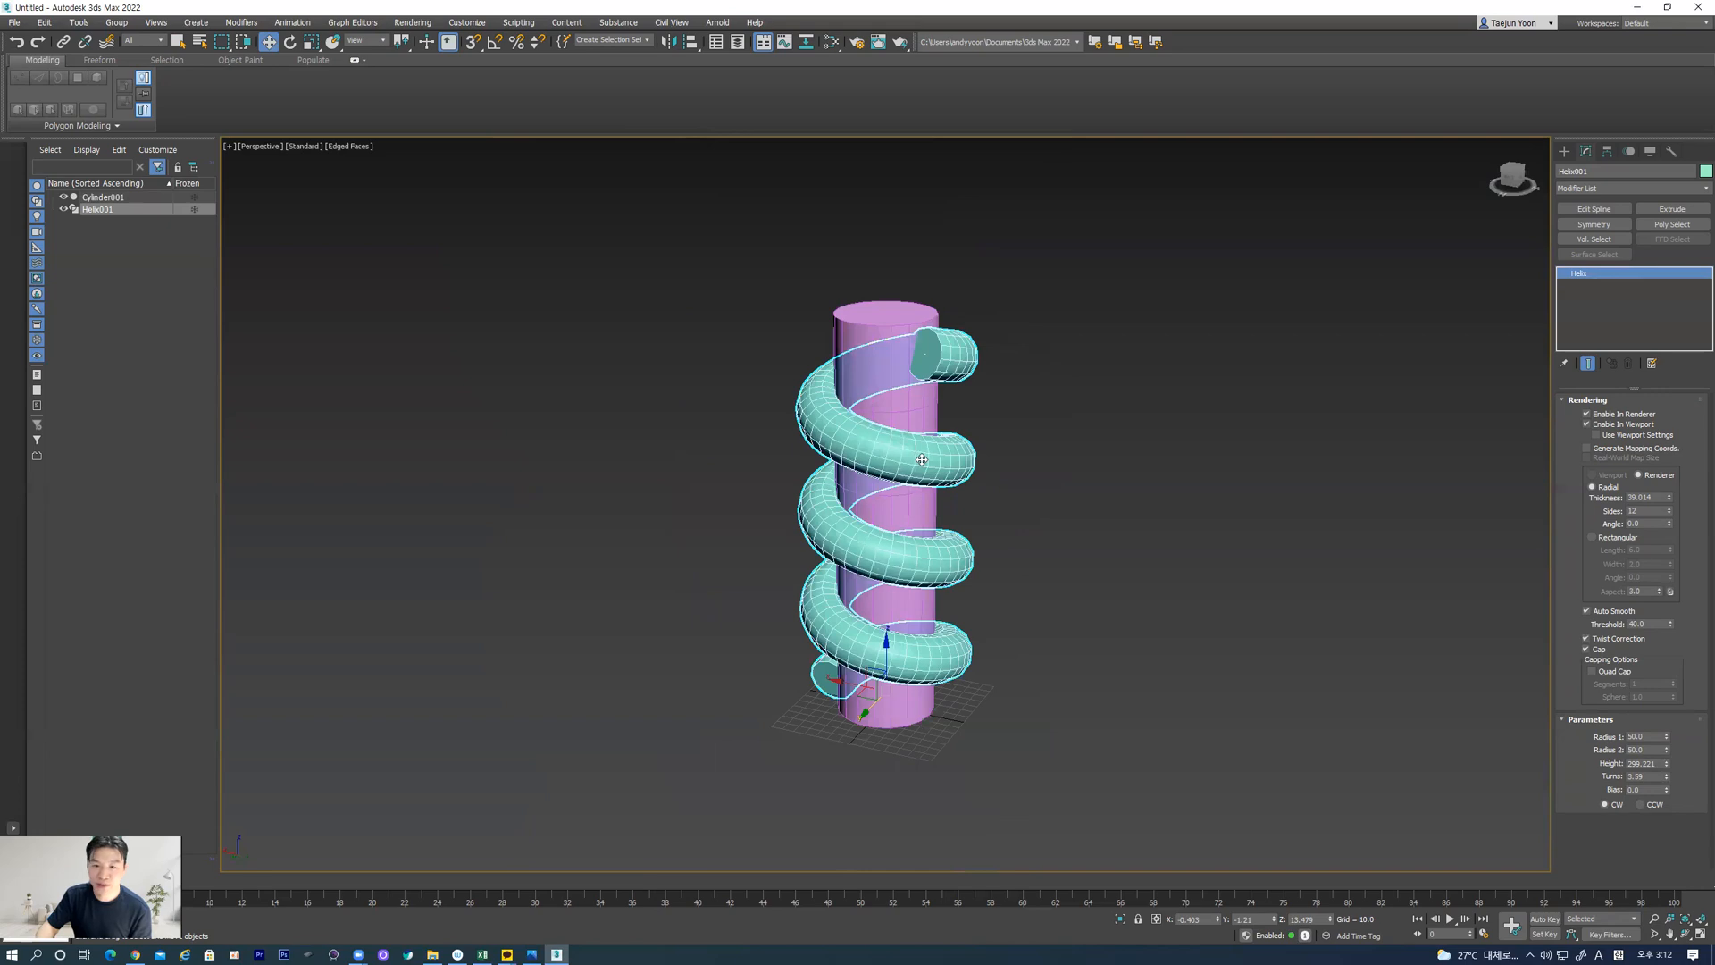
{"action": "left_click_drag", "start_coordinate": [735, 314], "coordinate": [1110, 753]}
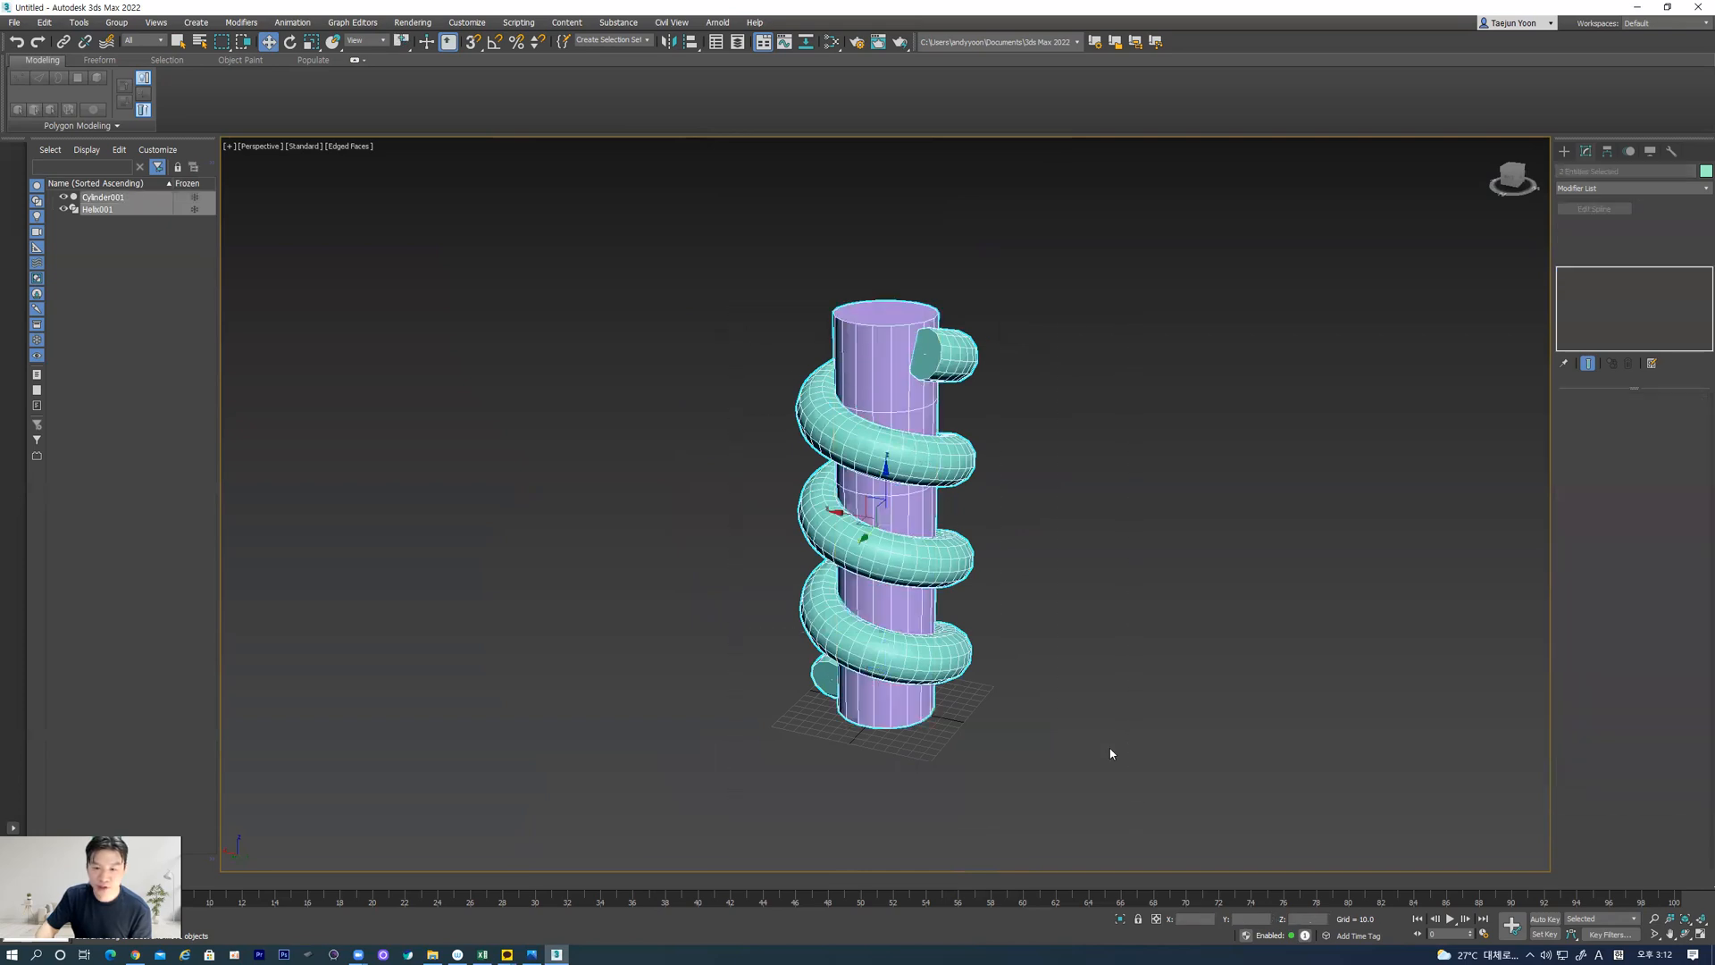
{"action": "right_click", "coordinate": [938, 437]}
{"action": "mouse_move", "coordinate": [983, 573]}
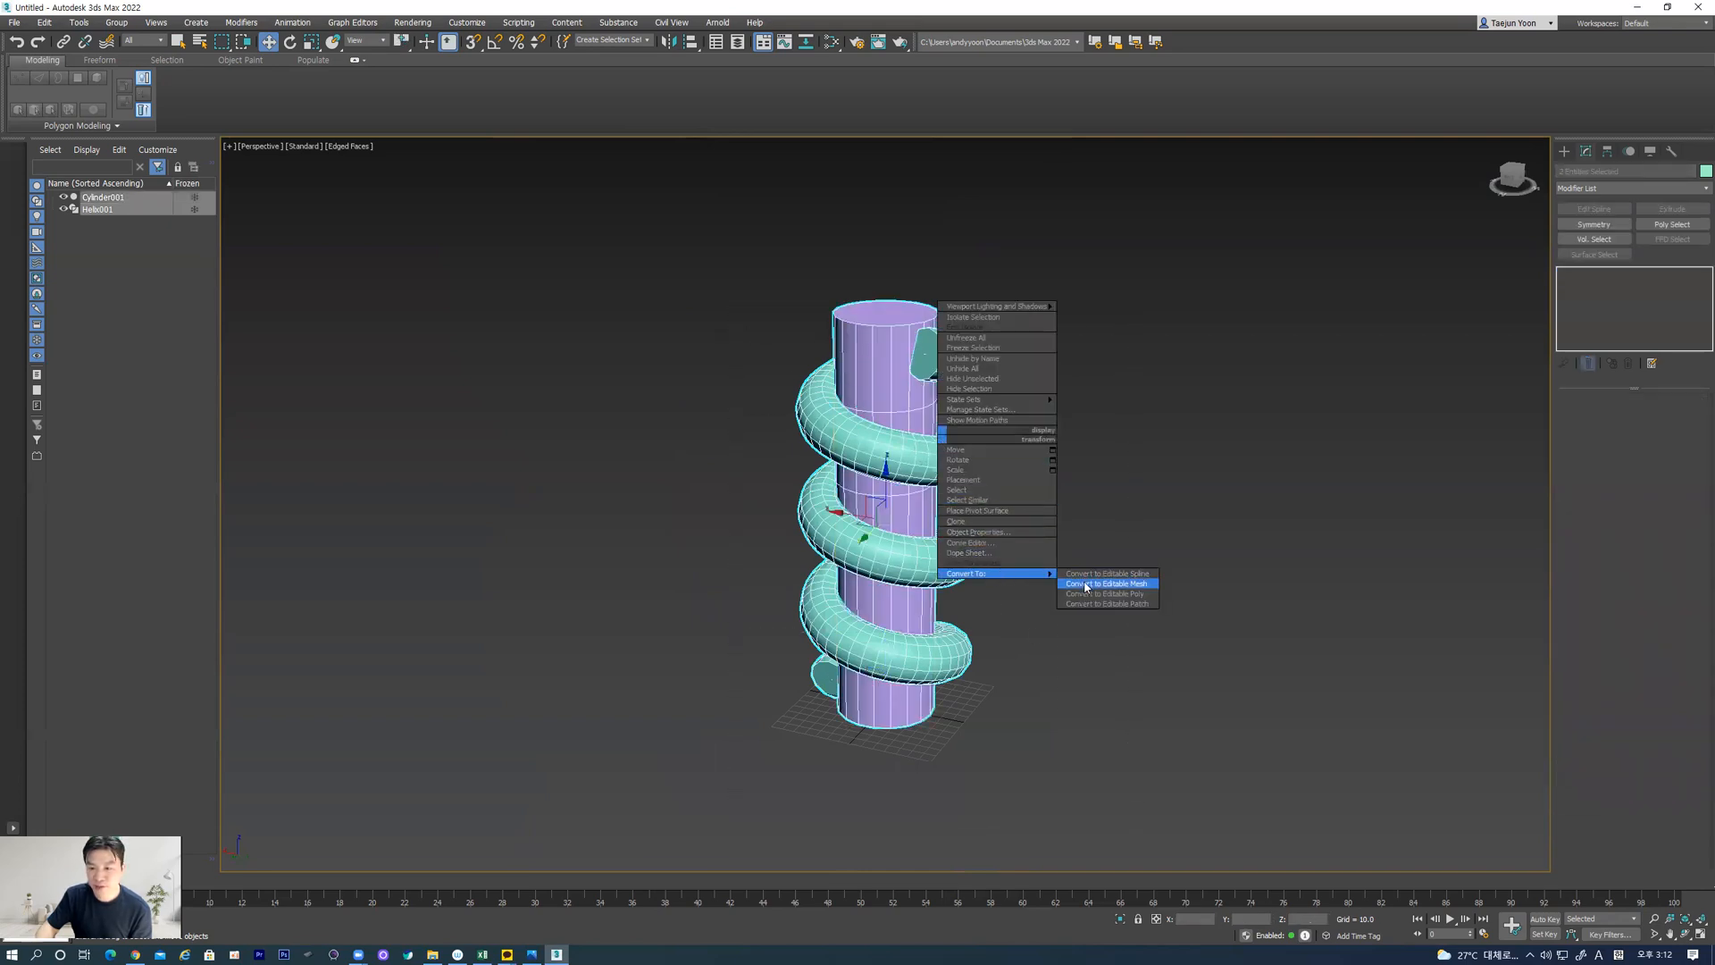
{"action": "left_click", "coordinate": [1086, 509]}
Delete the cap polygons at the upper and lower ends of the helix, and leave polygon editing
{"action": "left_click", "coordinate": [882, 458]}
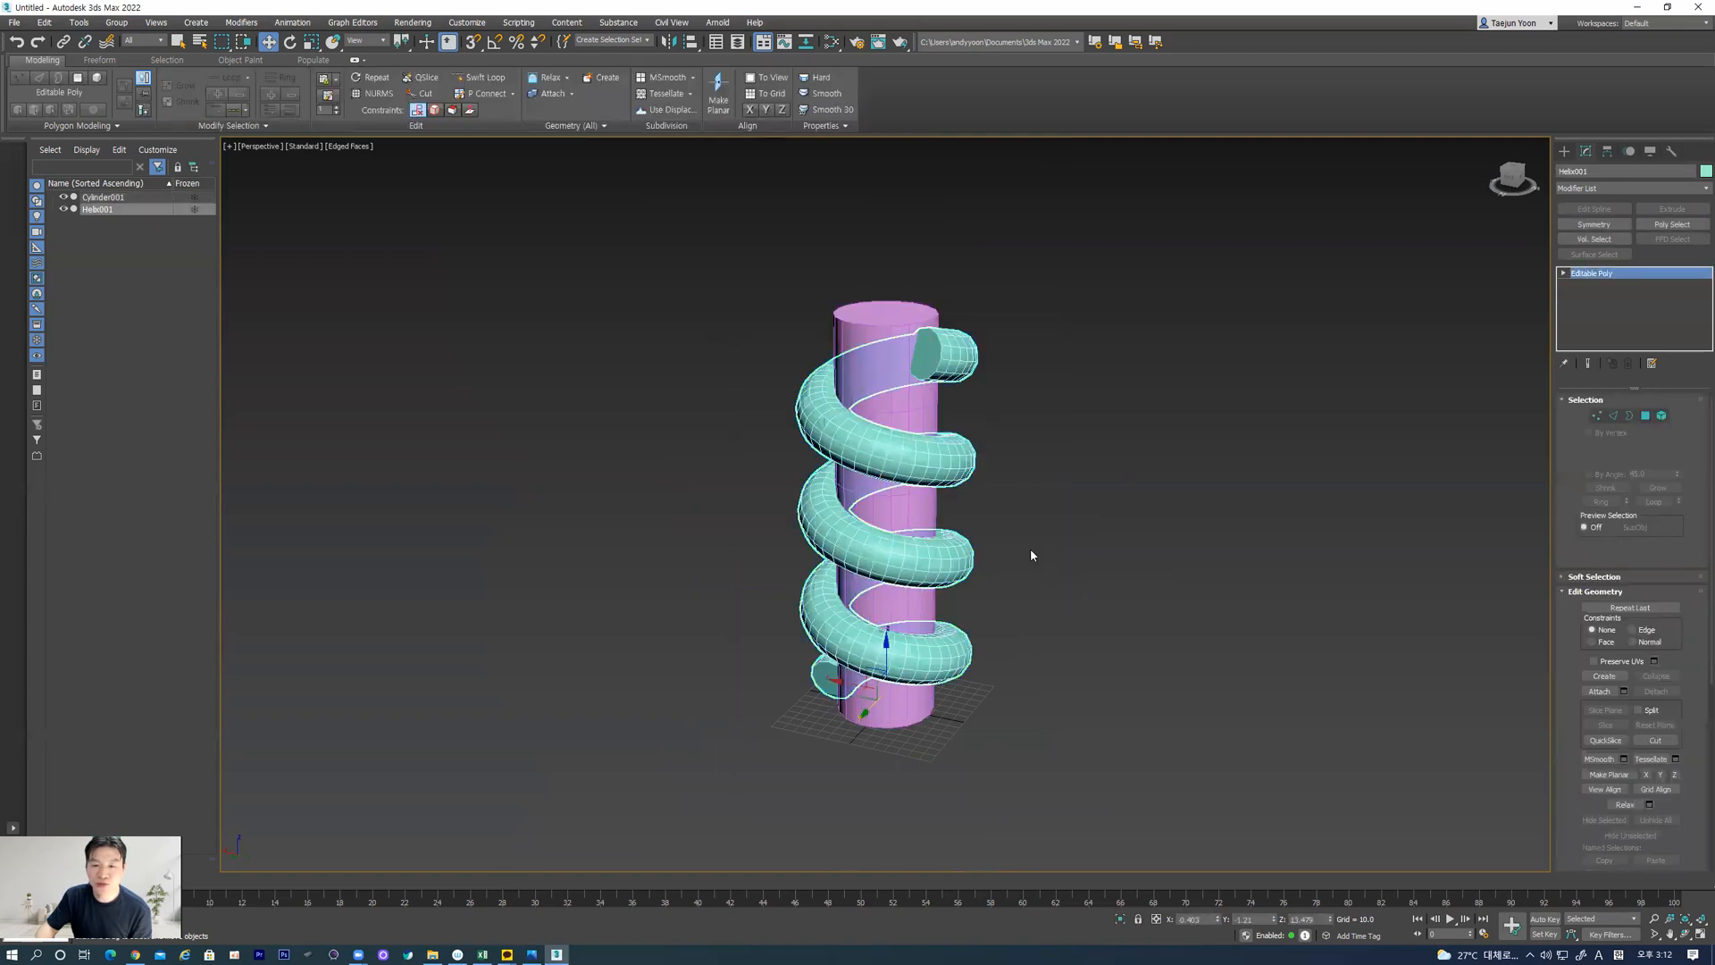
{"action": "scroll", "coordinate": [960, 393], "scroll_direction": "up", "scroll_amount": 4}
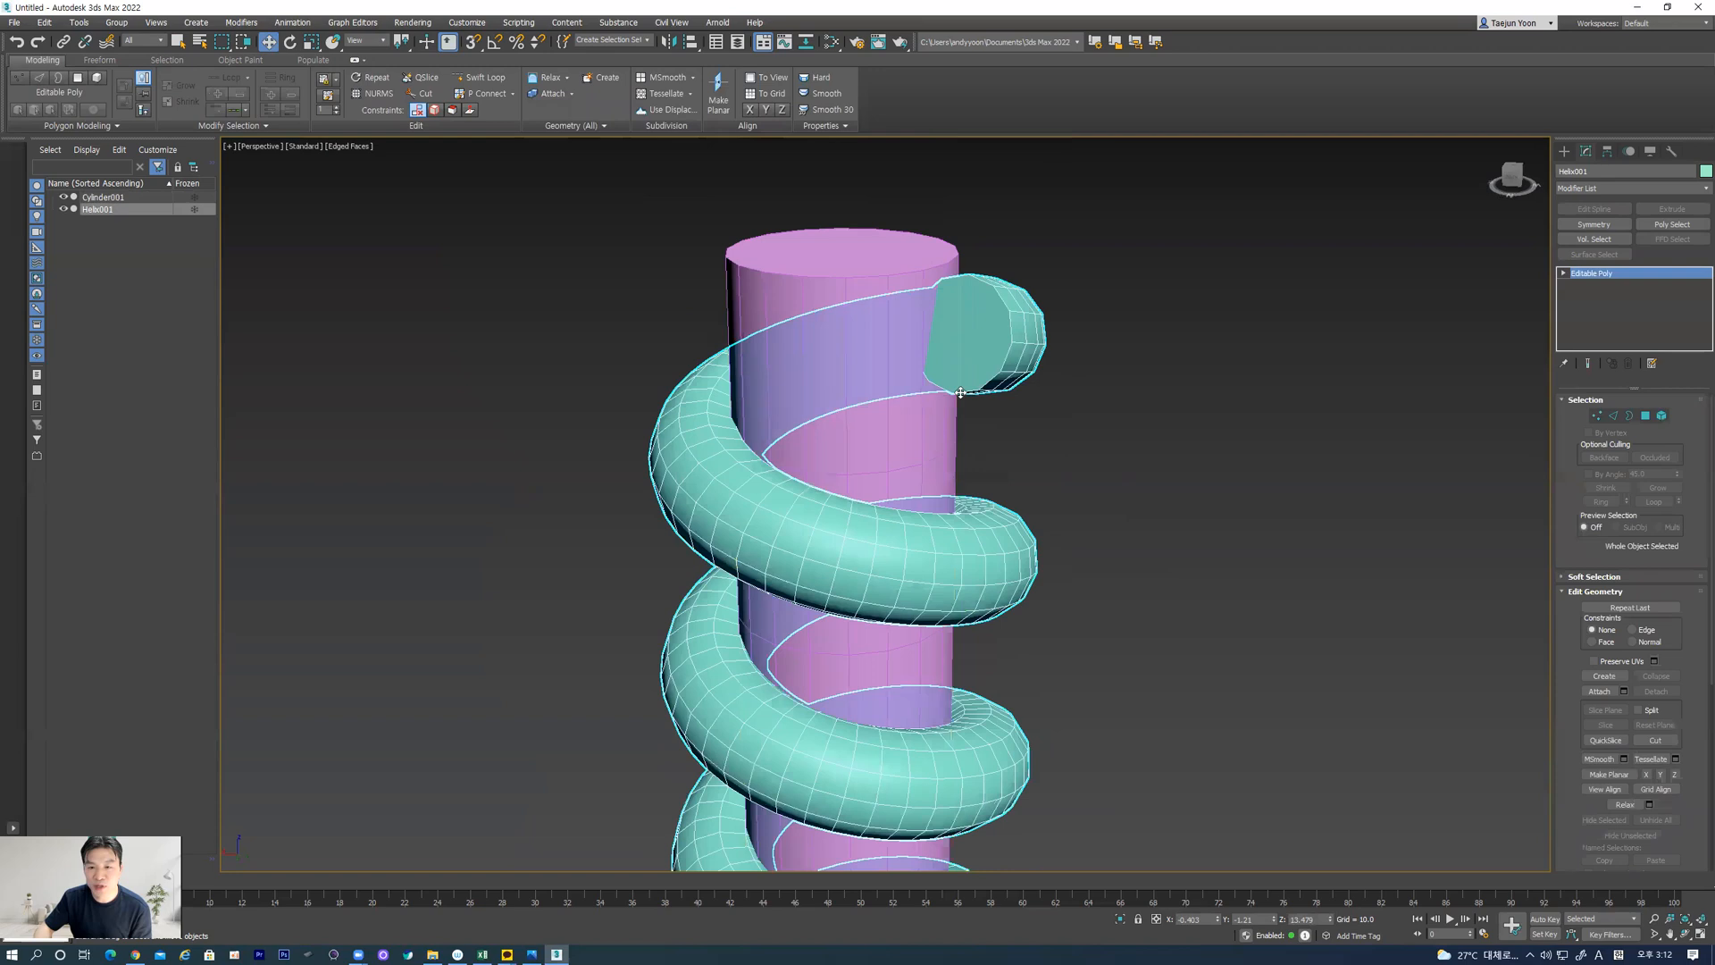
{"action": "left_click", "coordinate": [1646, 416]}
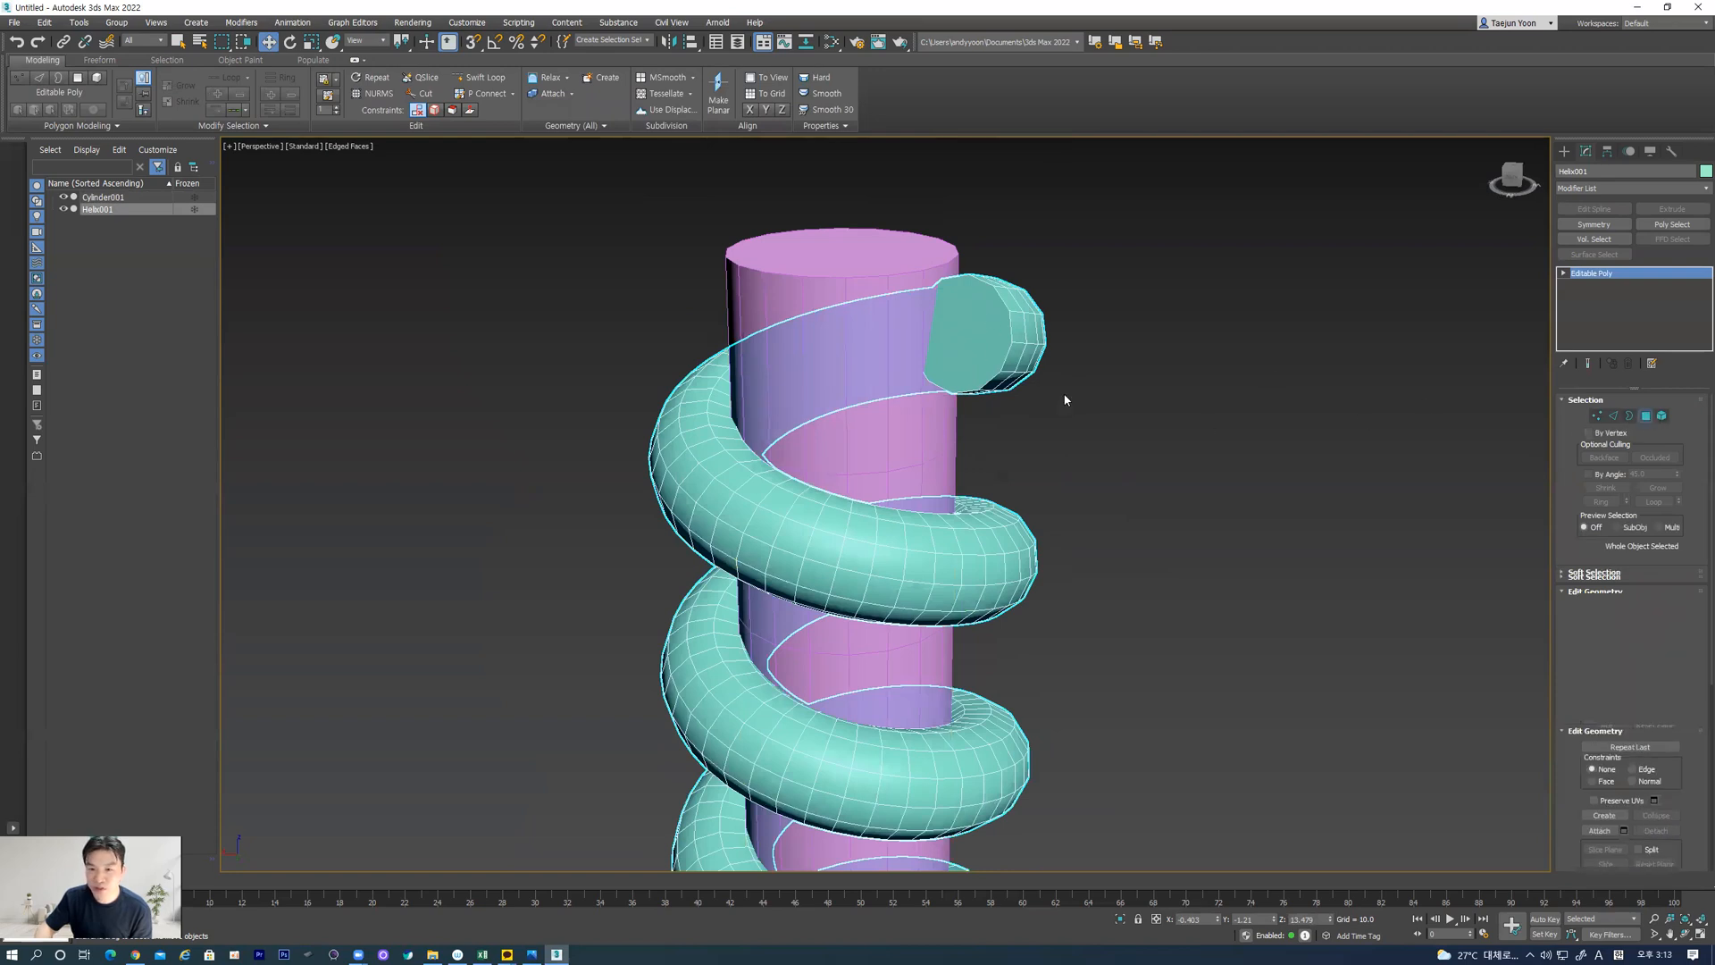
{"action": "left_click", "coordinate": [976, 325]}
{"action": "key", "text": "Delete"}
{"action": "middle_click_drag", "start_coordinate": [1033, 433], "coordinate": [1030, 312]}
{"action": "middle_click_drag", "start_coordinate": [933, 546], "coordinate": [846, 590], "text": "alt"}
{"action": "middle_click_drag", "start_coordinate": [839, 755], "coordinate": [1116, 650]}
{"action": "left_click", "coordinate": [827, 761]}
{"action": "key", "text": "Delete"}
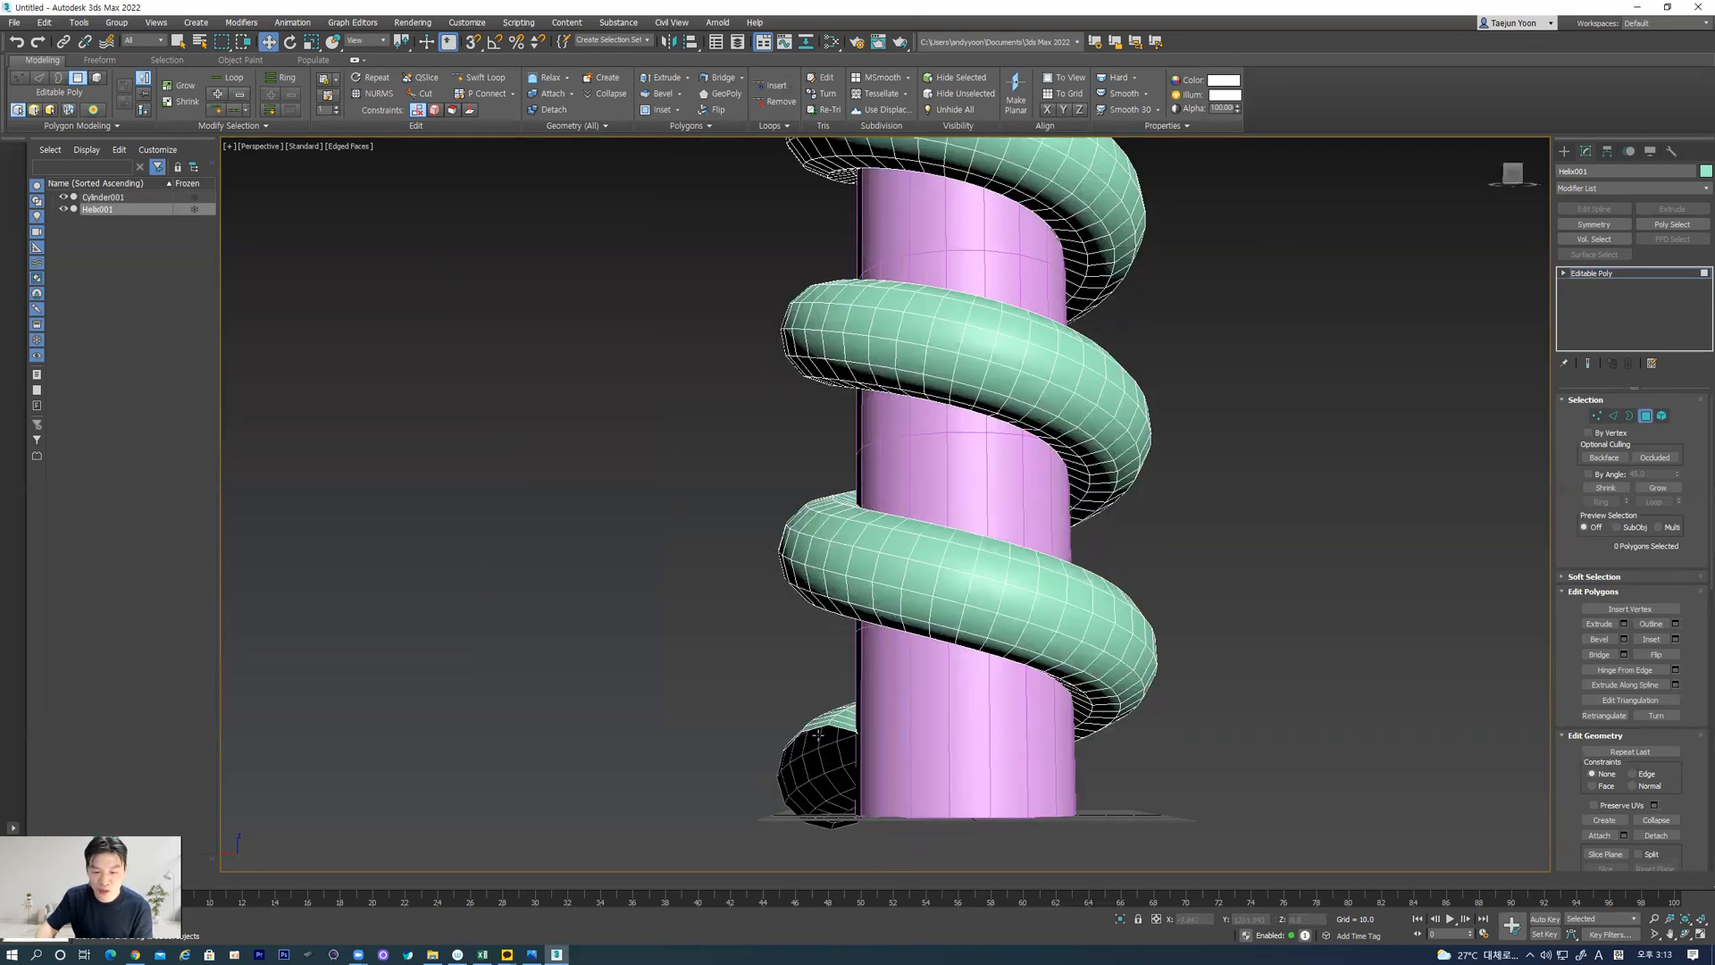
{"action": "middle_click_drag", "start_coordinate": [897, 584], "coordinate": [884, 770]}
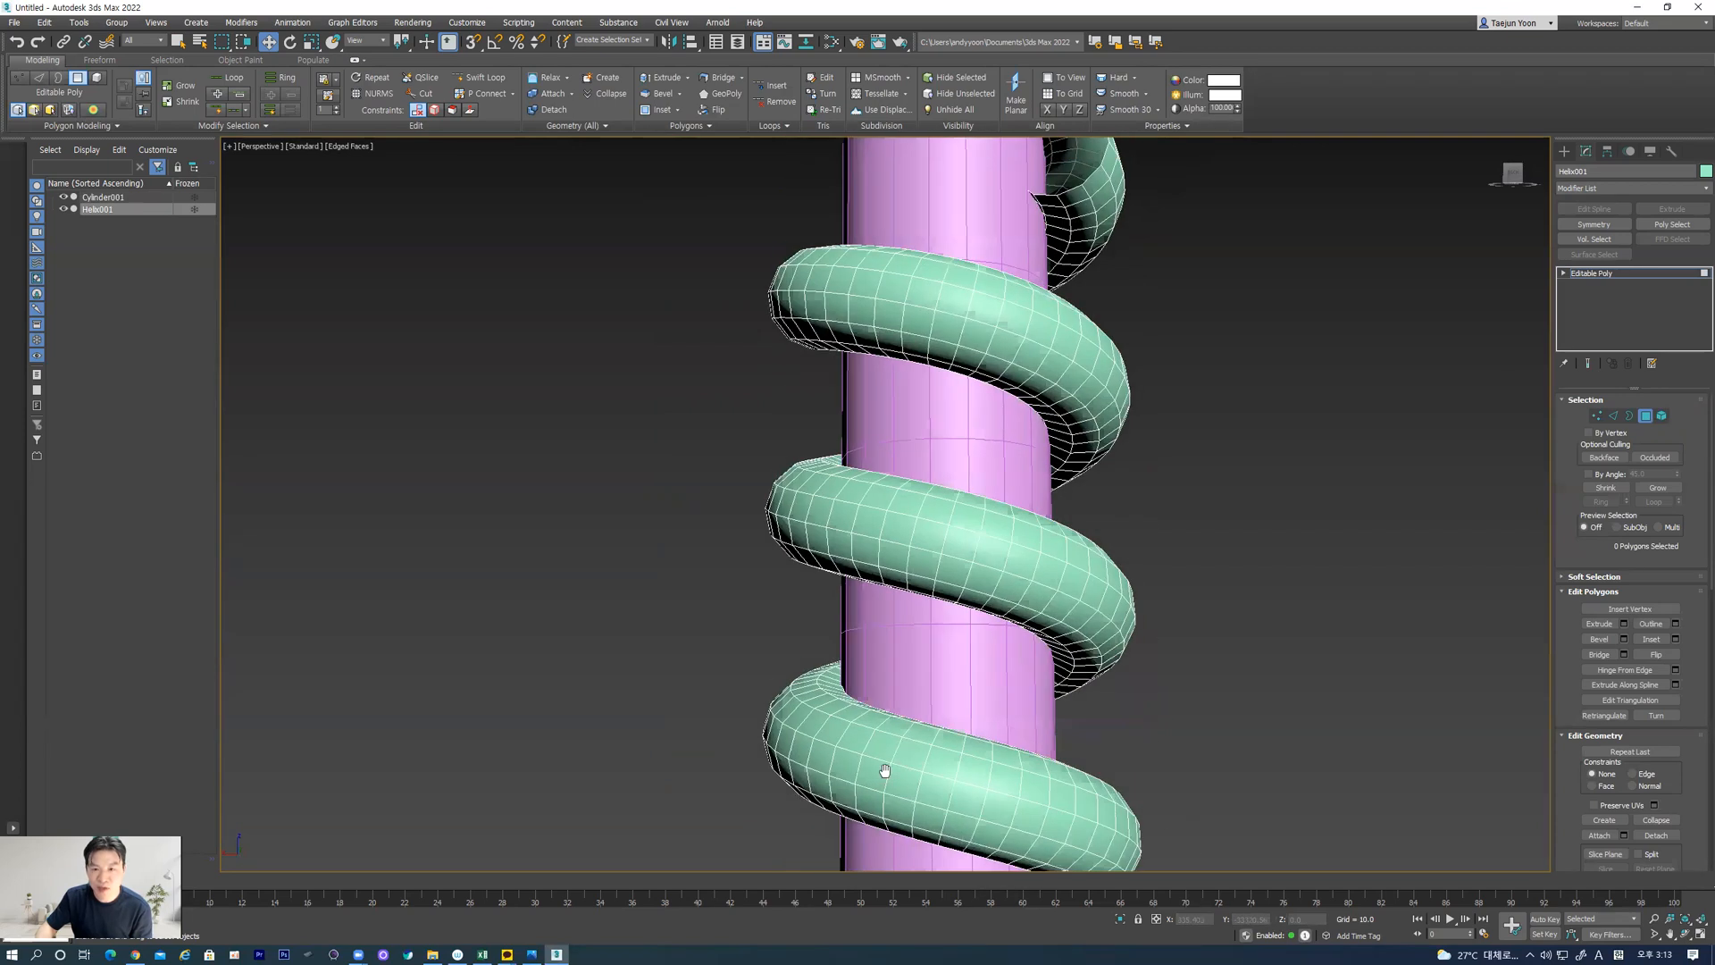
{"action": "middle_click_drag", "start_coordinate": [920, 486], "coordinate": [976, 540], "text": "alt"}
{"action": "middle_click_drag", "start_coordinate": [1003, 423], "coordinate": [946, 529]}
{"action": "middle_click_drag", "start_coordinate": [1039, 260], "coordinate": [983, 290], "text": "alt"}
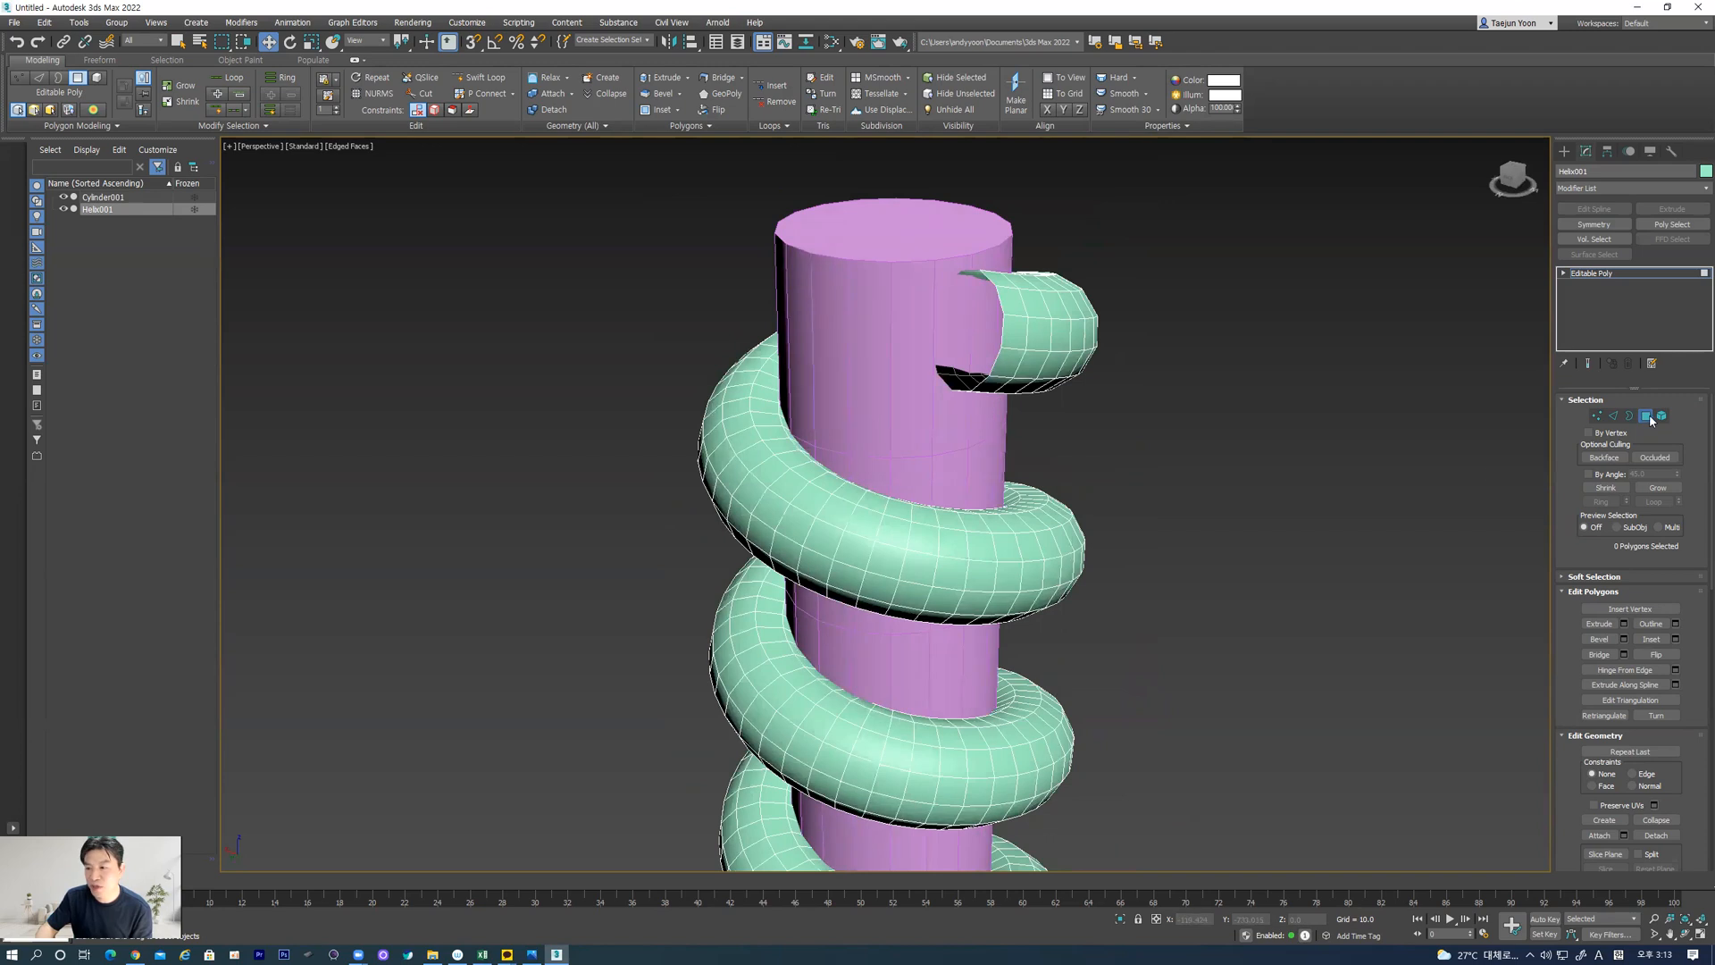
{"action": "key", "text": "4"}
Delete the top and bottom cap polygons of the cylinder, and leave polygon editing
{"action": "left_click", "coordinate": [942, 224]}
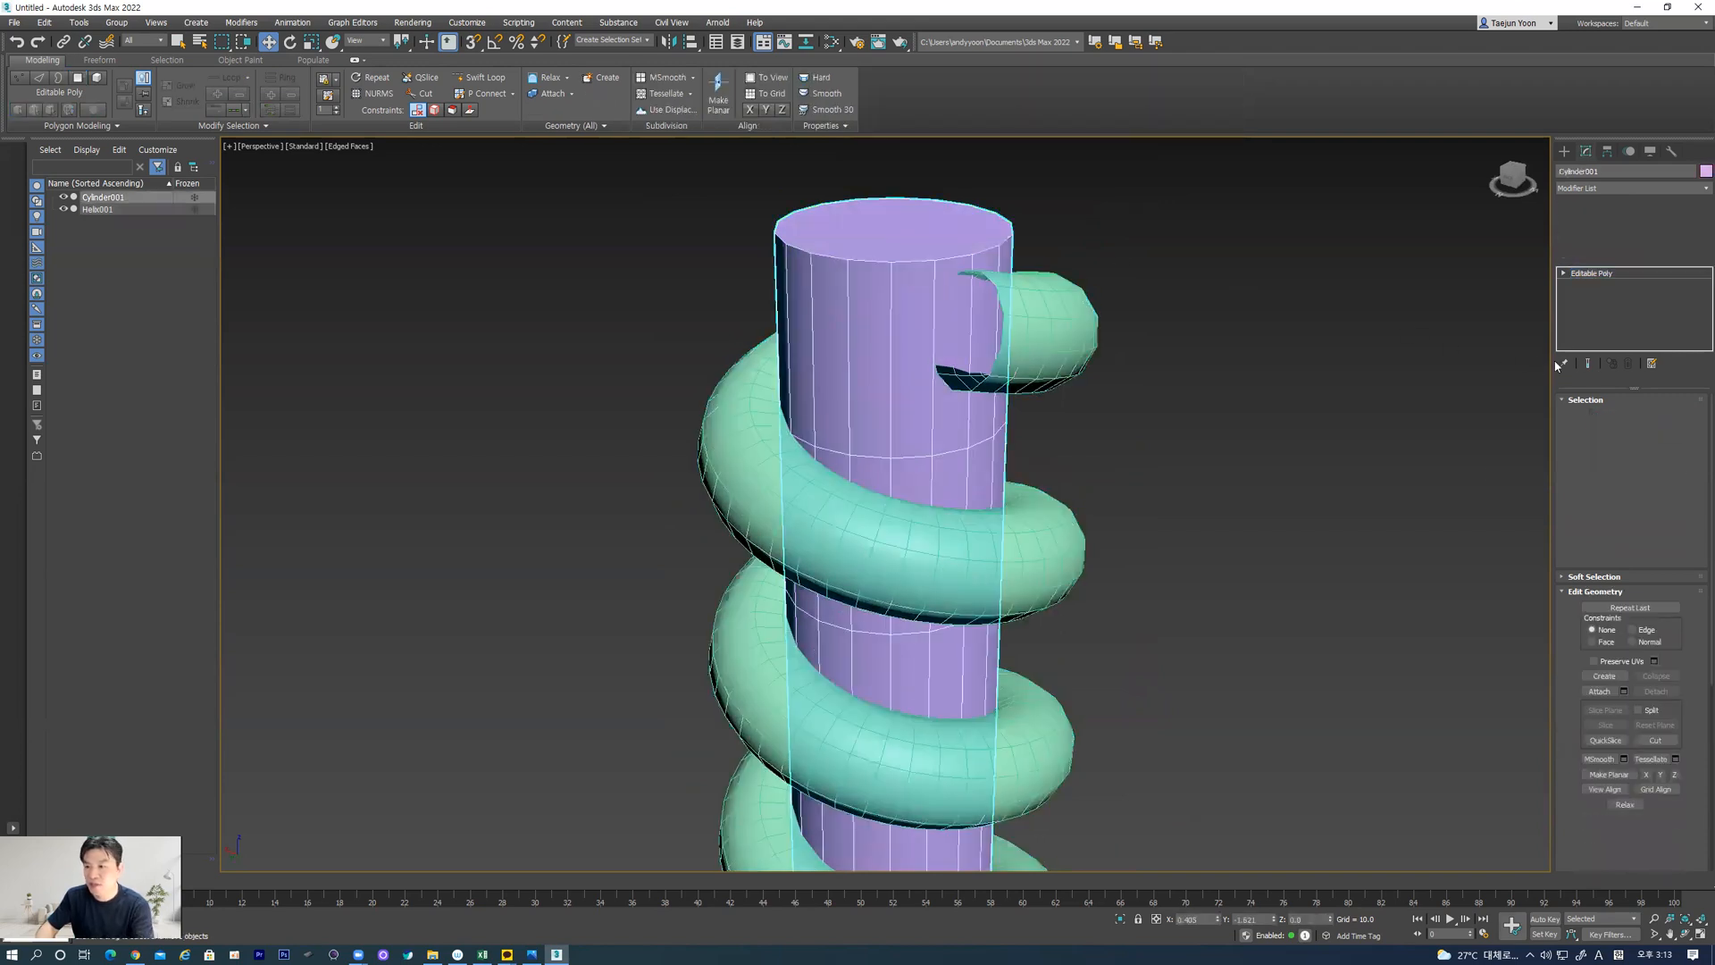
{"action": "left_click", "coordinate": [1646, 415]}
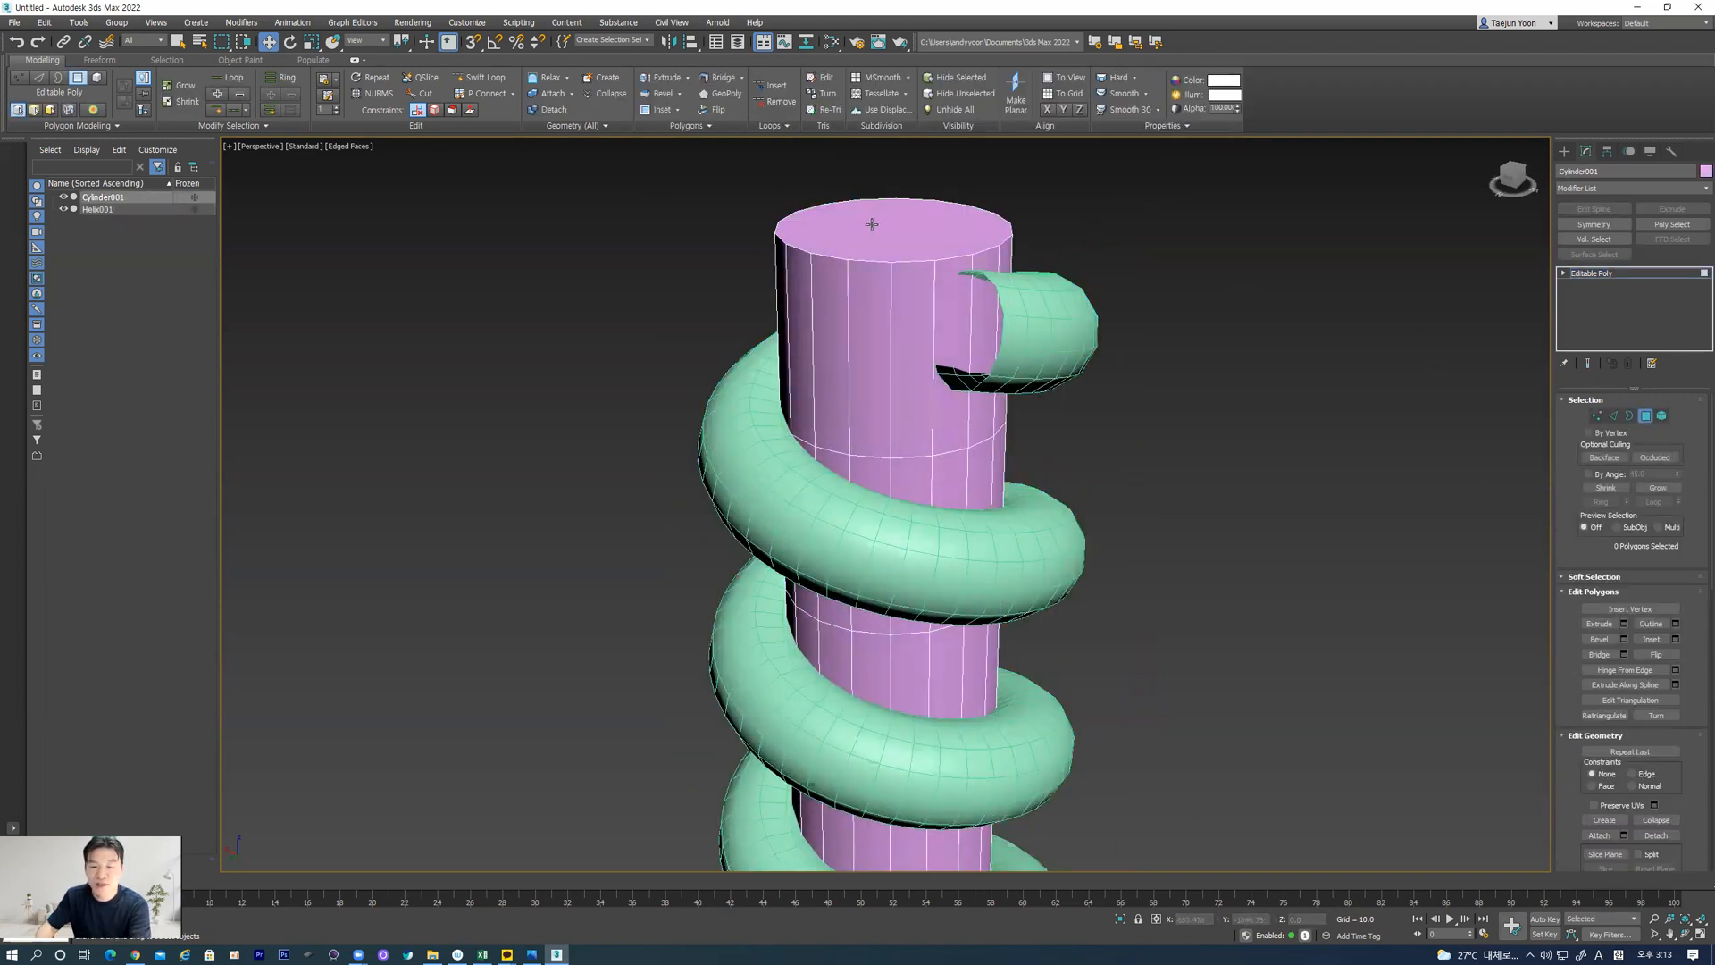
{"action": "left_click", "coordinate": [1646, 420]}
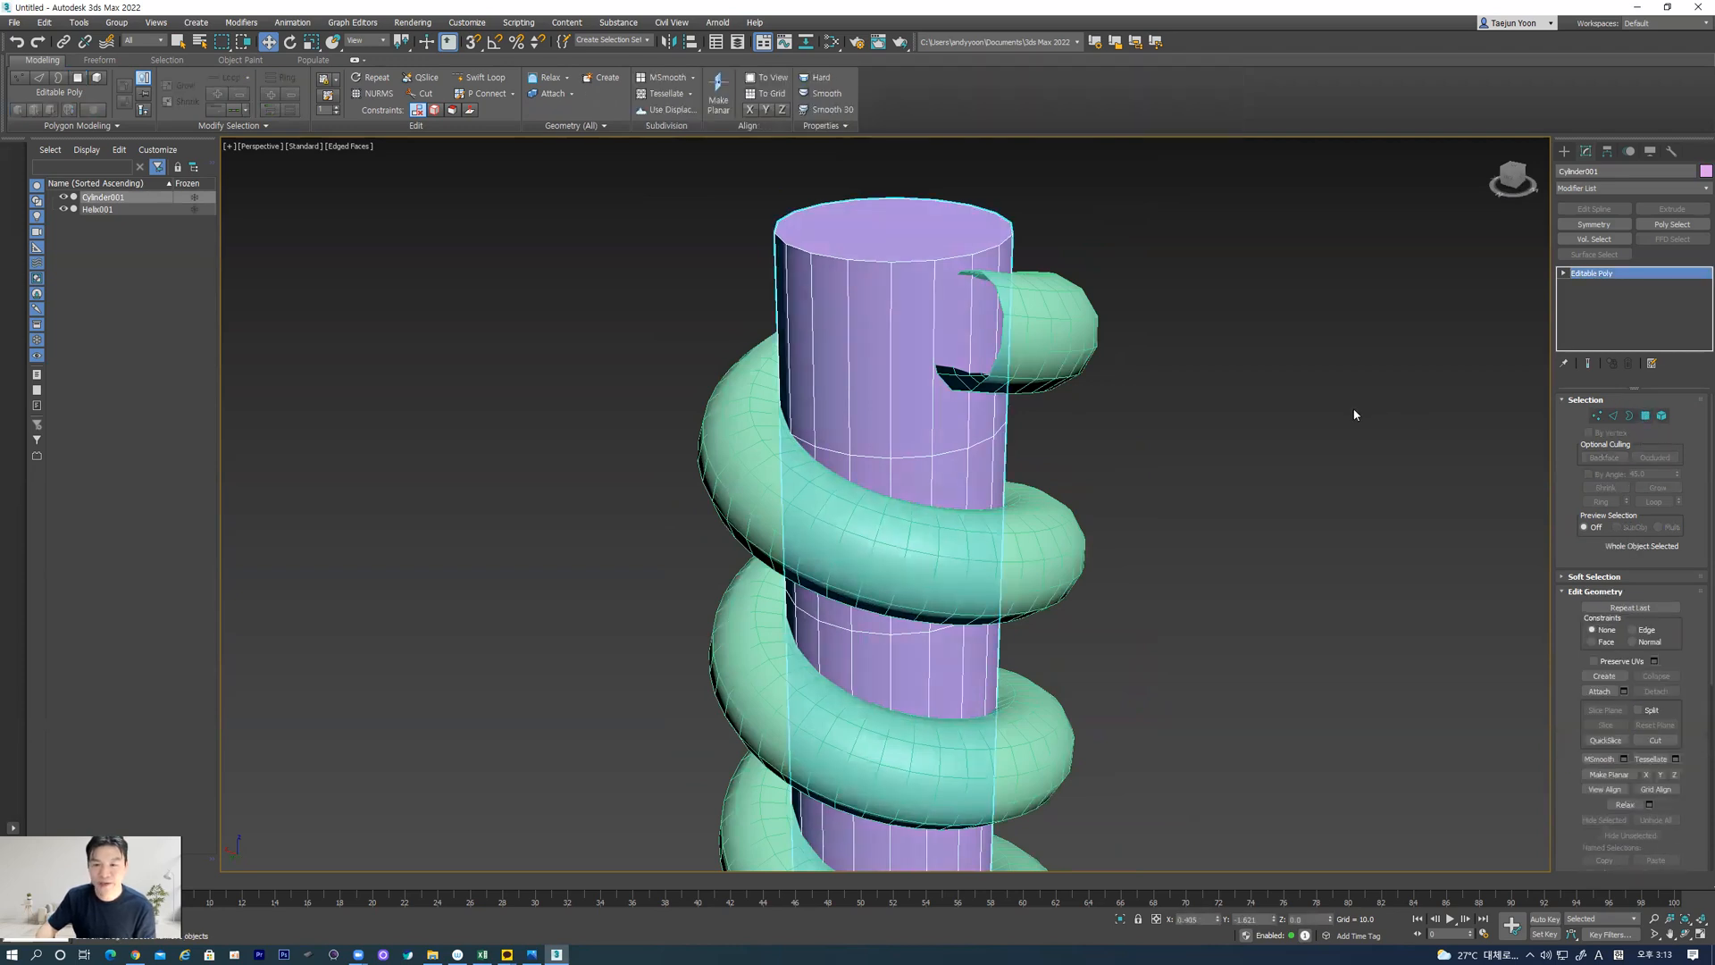
{"action": "left_click", "coordinate": [1120, 476]}
{"action": "left_click", "coordinate": [982, 461]}
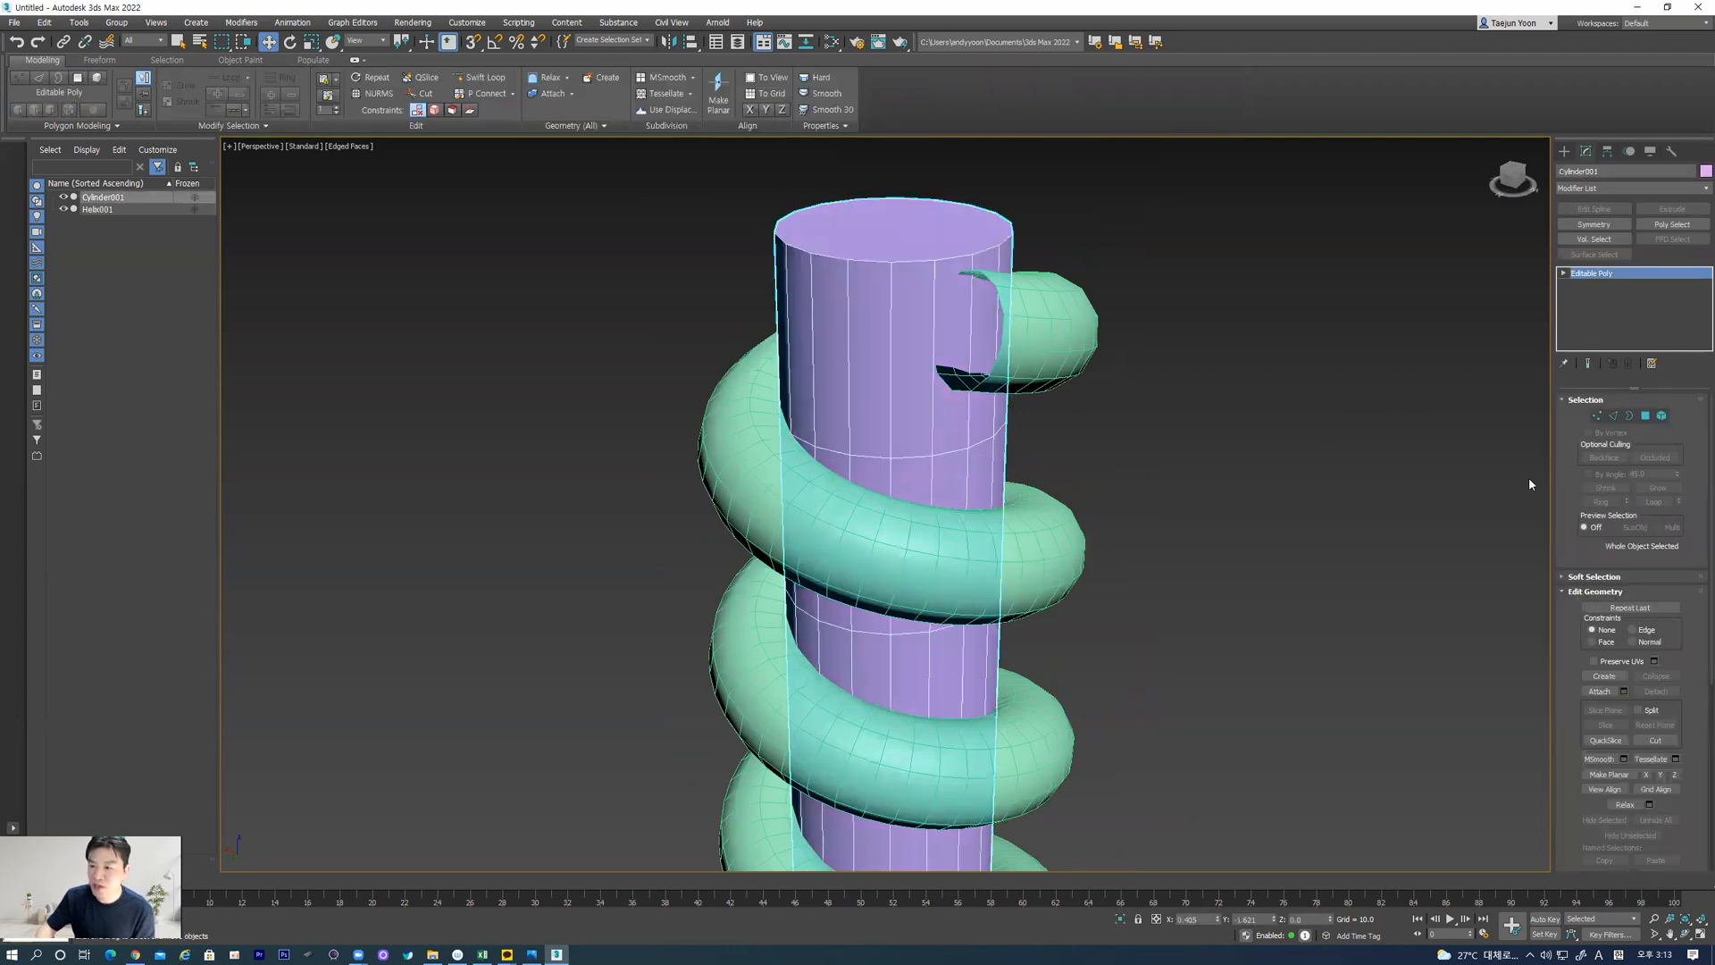
{"action": "left_click", "coordinate": [1649, 417]}
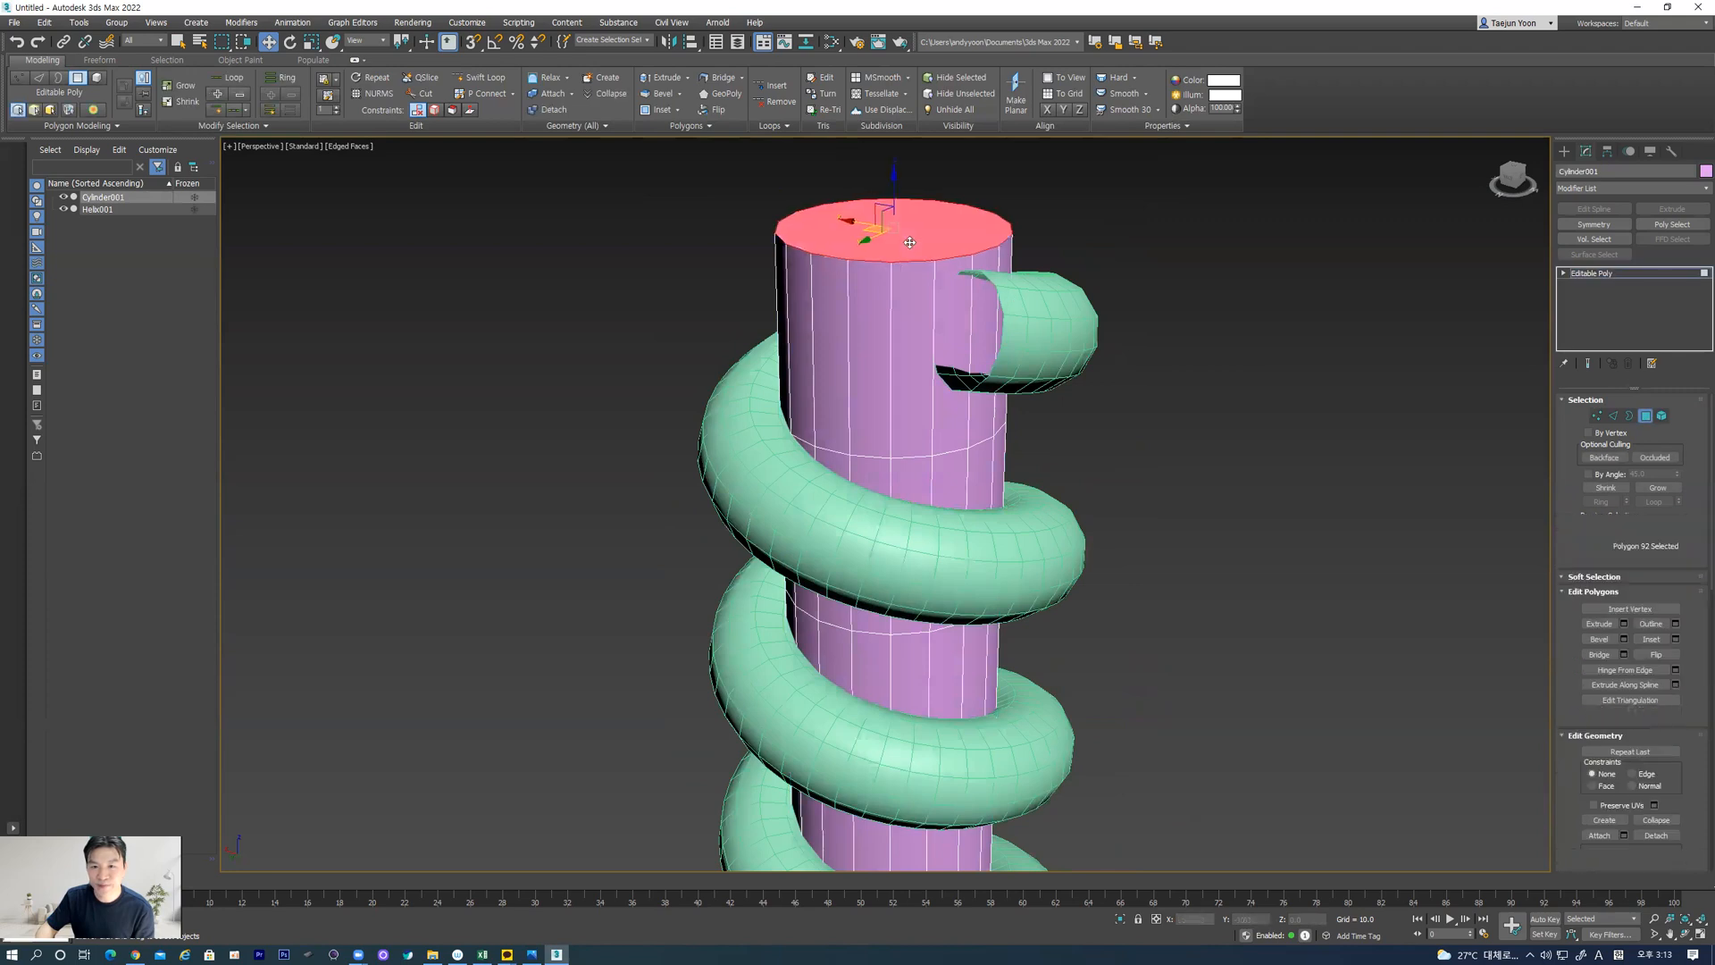
{"action": "key", "text": "Delete"}
{"action": "scroll", "coordinate": [1131, 384], "scroll_direction": "down", "scroll_amount": 5}
{"action": "middle_click_drag", "start_coordinate": [1027, 562], "coordinate": [951, 542], "text": "alt"}
{"action": "left_click", "coordinate": [949, 540]}
{"action": "key", "text": "Delete"}
{"action": "left_click", "coordinate": [1644, 417]}
Select the cylinder and helix and save only these objects as an OBJ export named dragon
{"action": "middle_click_drag", "start_coordinate": [1046, 438], "coordinate": [1008, 460], "text": "alt"}
{"action": "left_click", "coordinate": [1120, 446]}
{"action": "left_click_drag", "start_coordinate": [1117, 727], "coordinate": [1118, 728]}
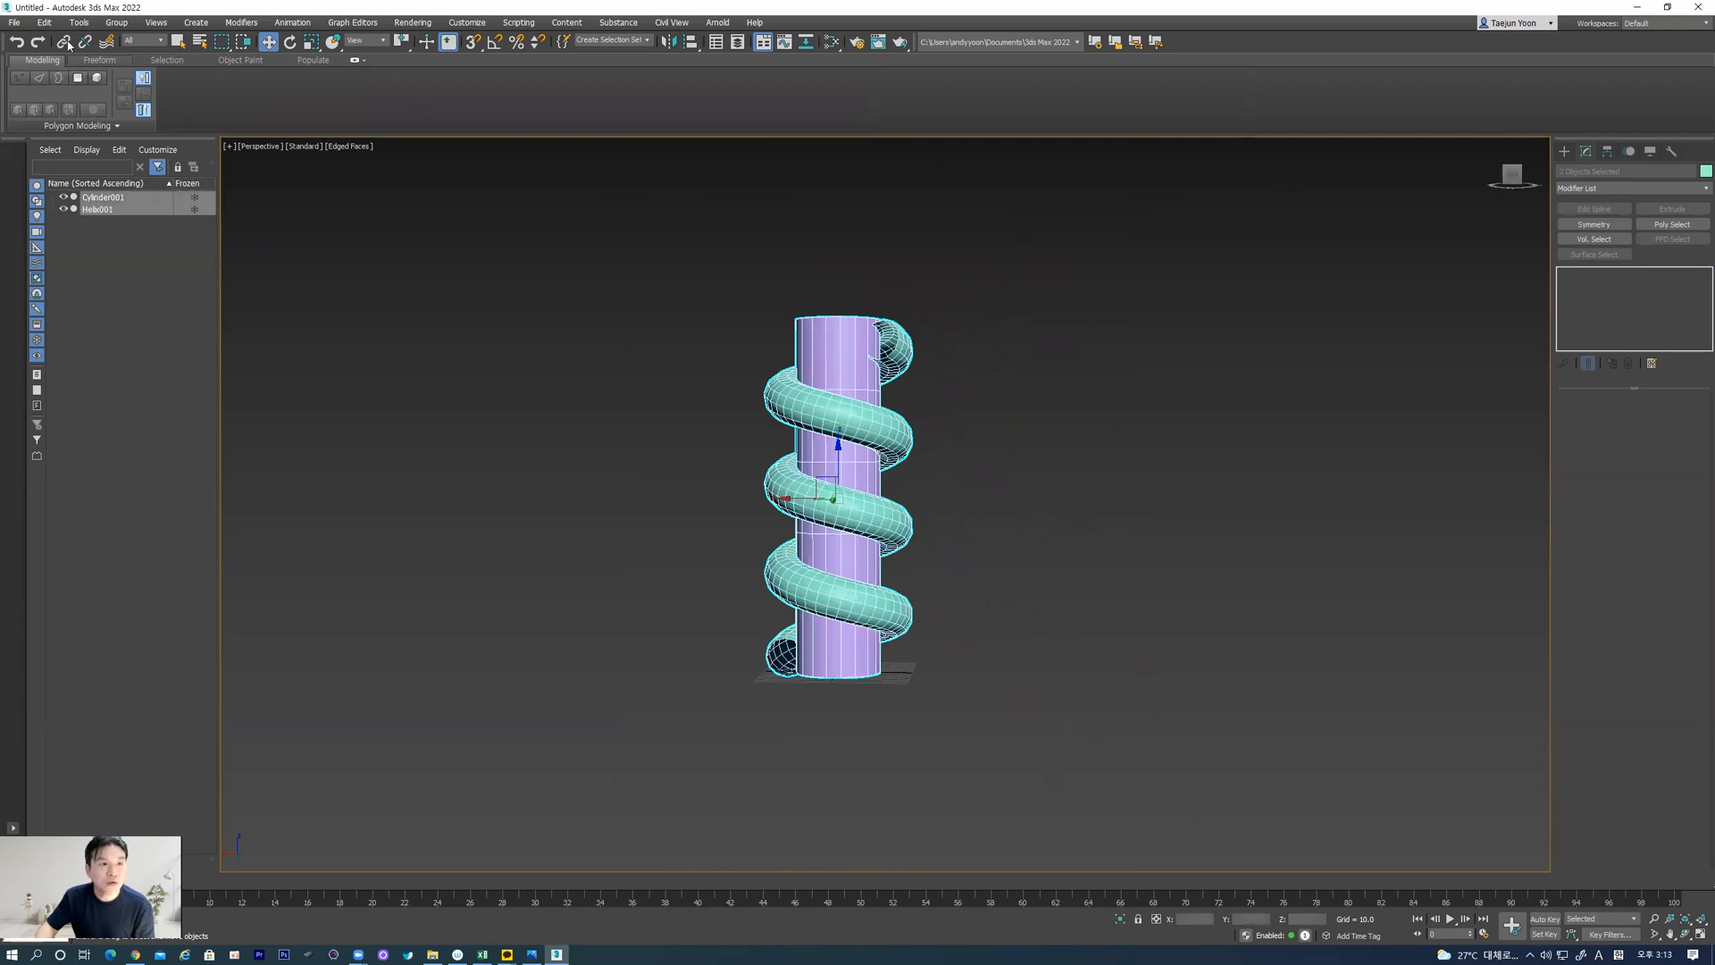
{"action": "left_click", "coordinate": [14, 22]}
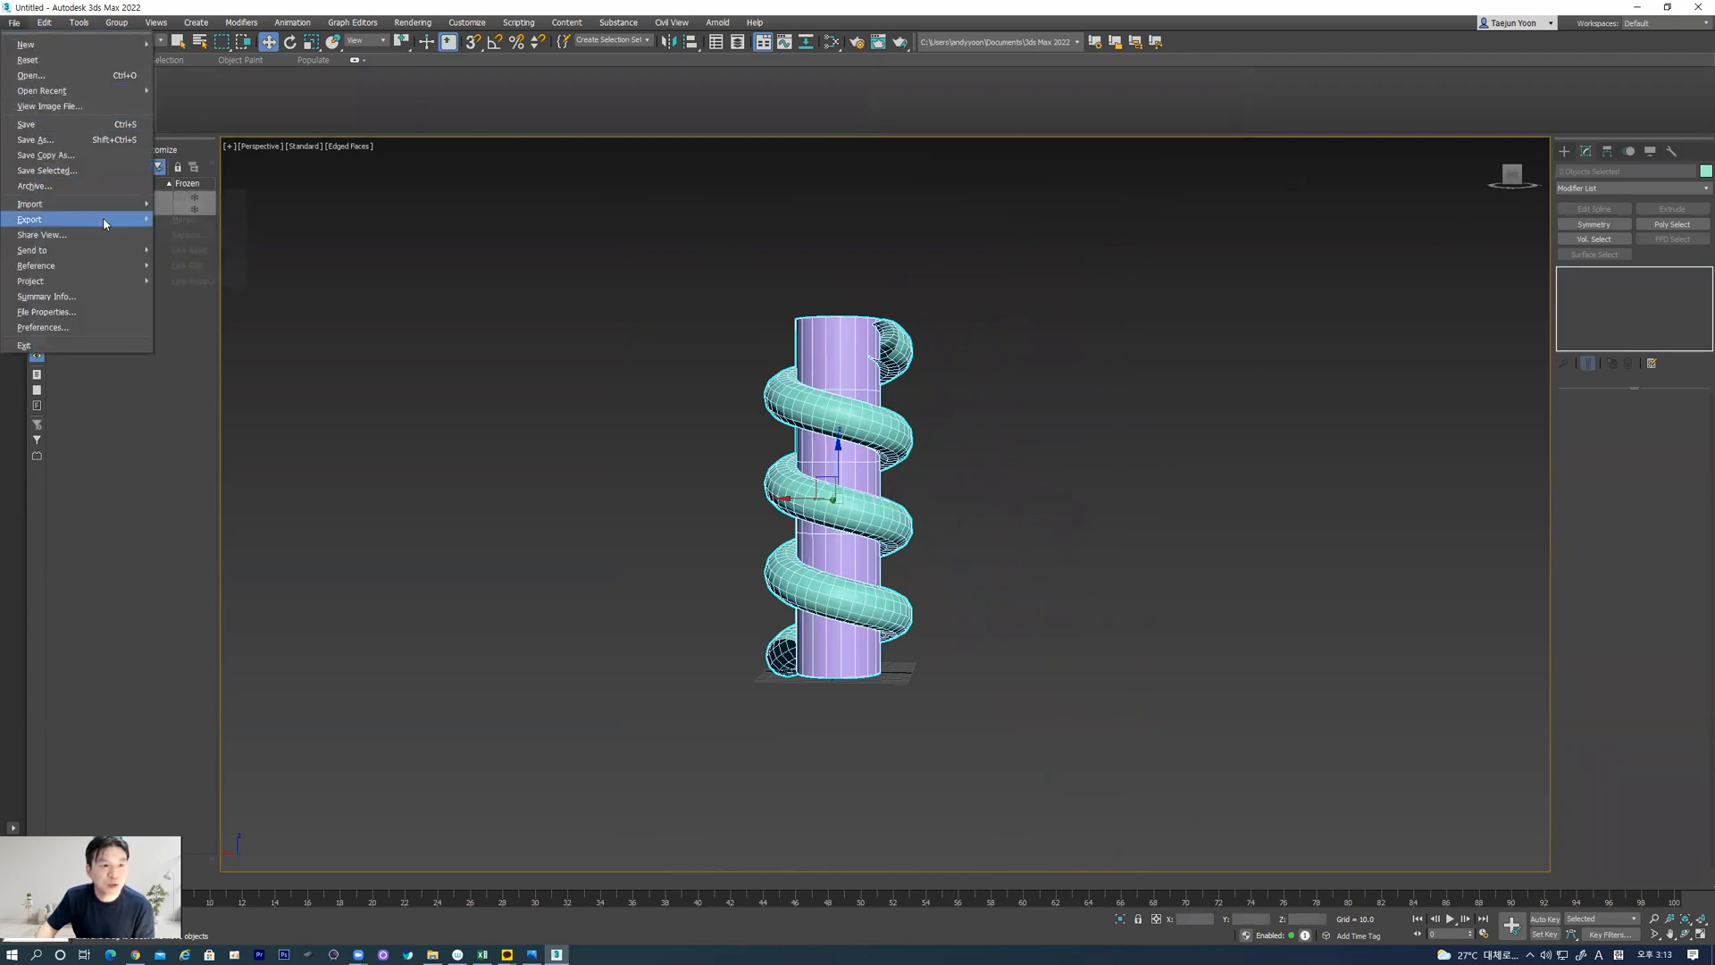
{"action": "mouse_move", "coordinate": [106, 220]}
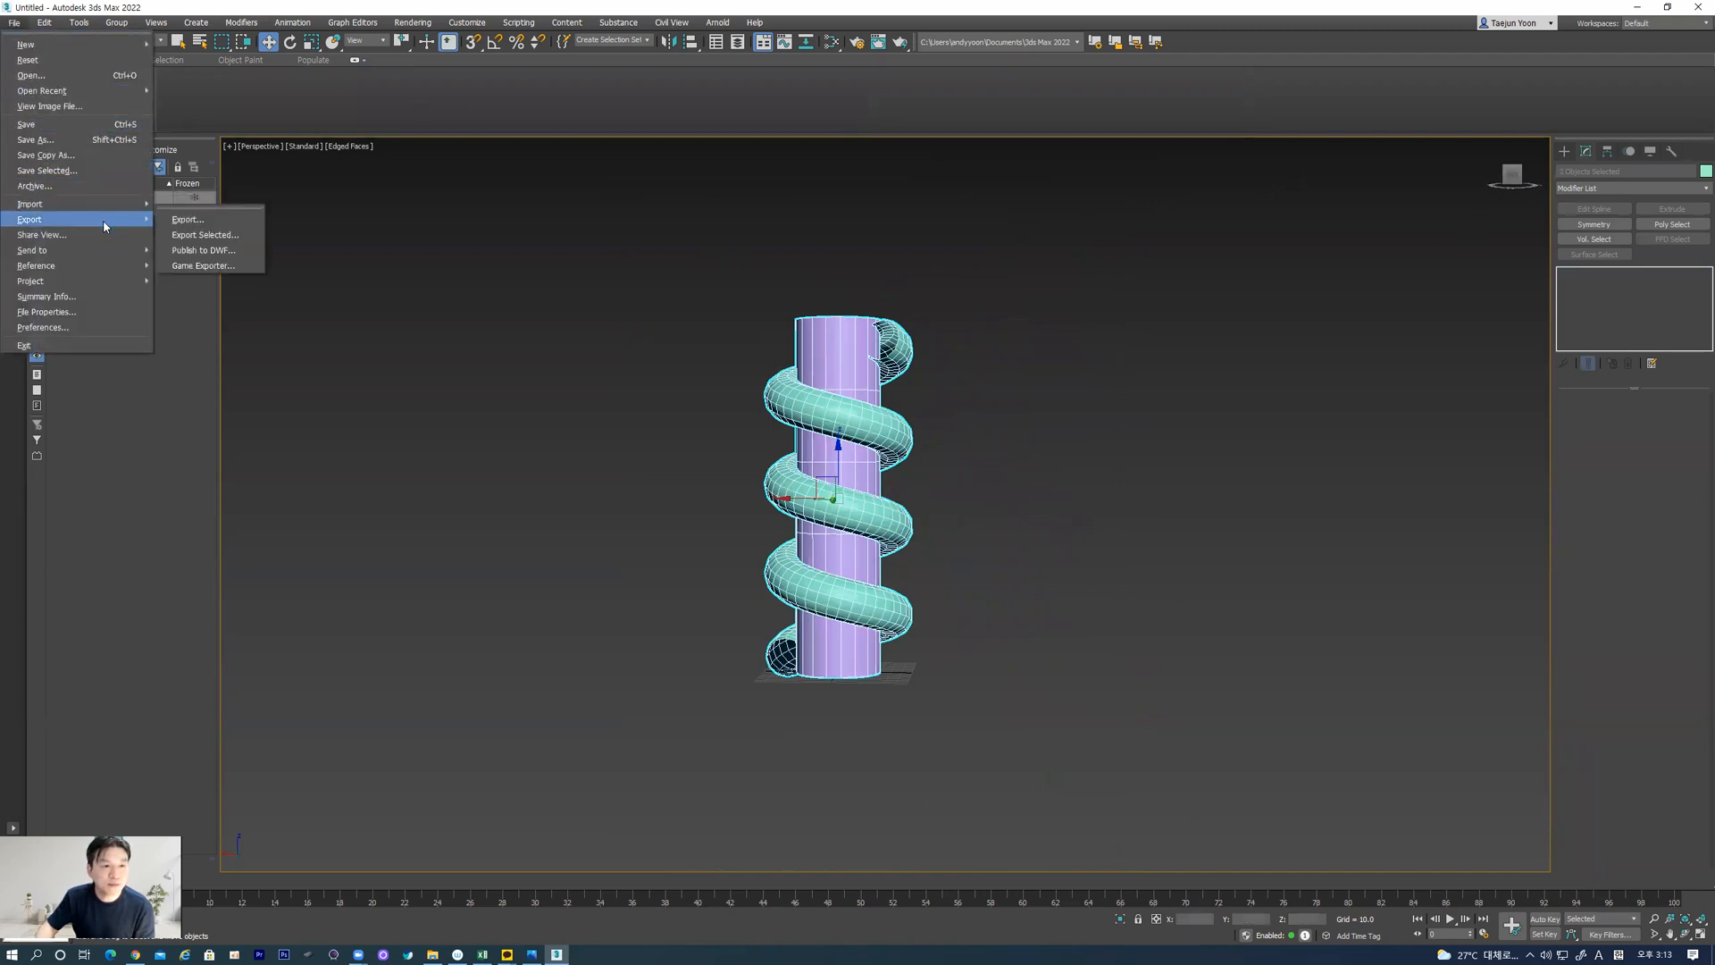
{"action": "left_click", "coordinate": [223, 236]}
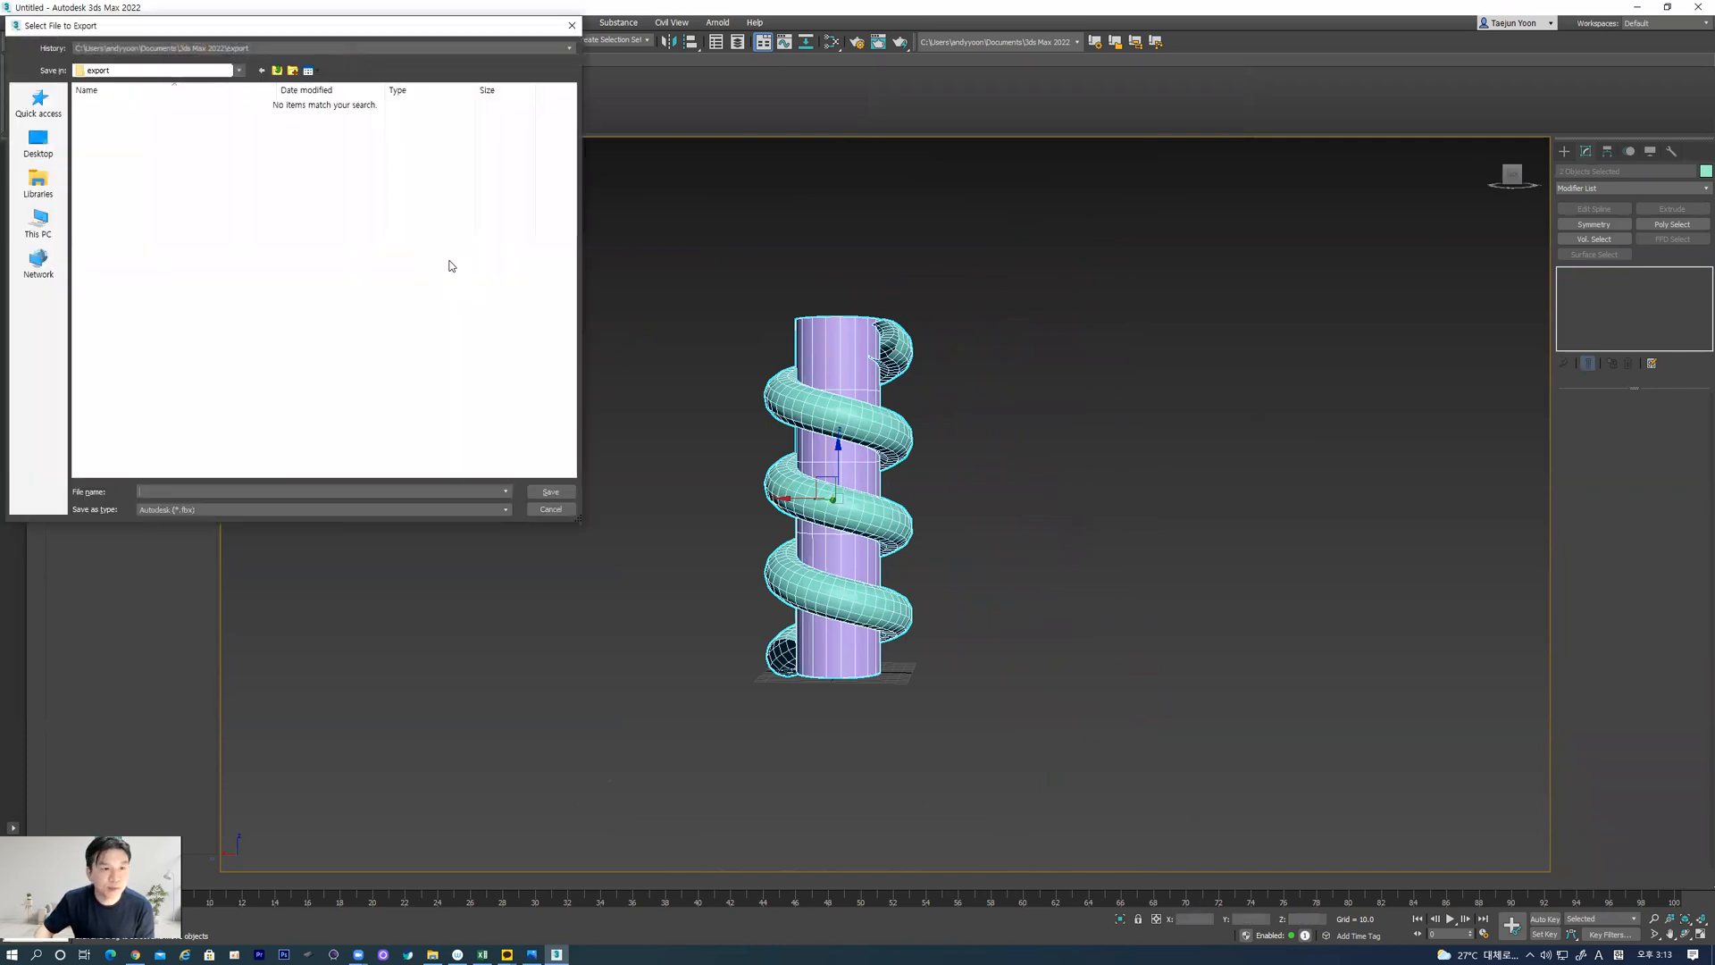
{"action": "left_click", "coordinate": [200, 509]}
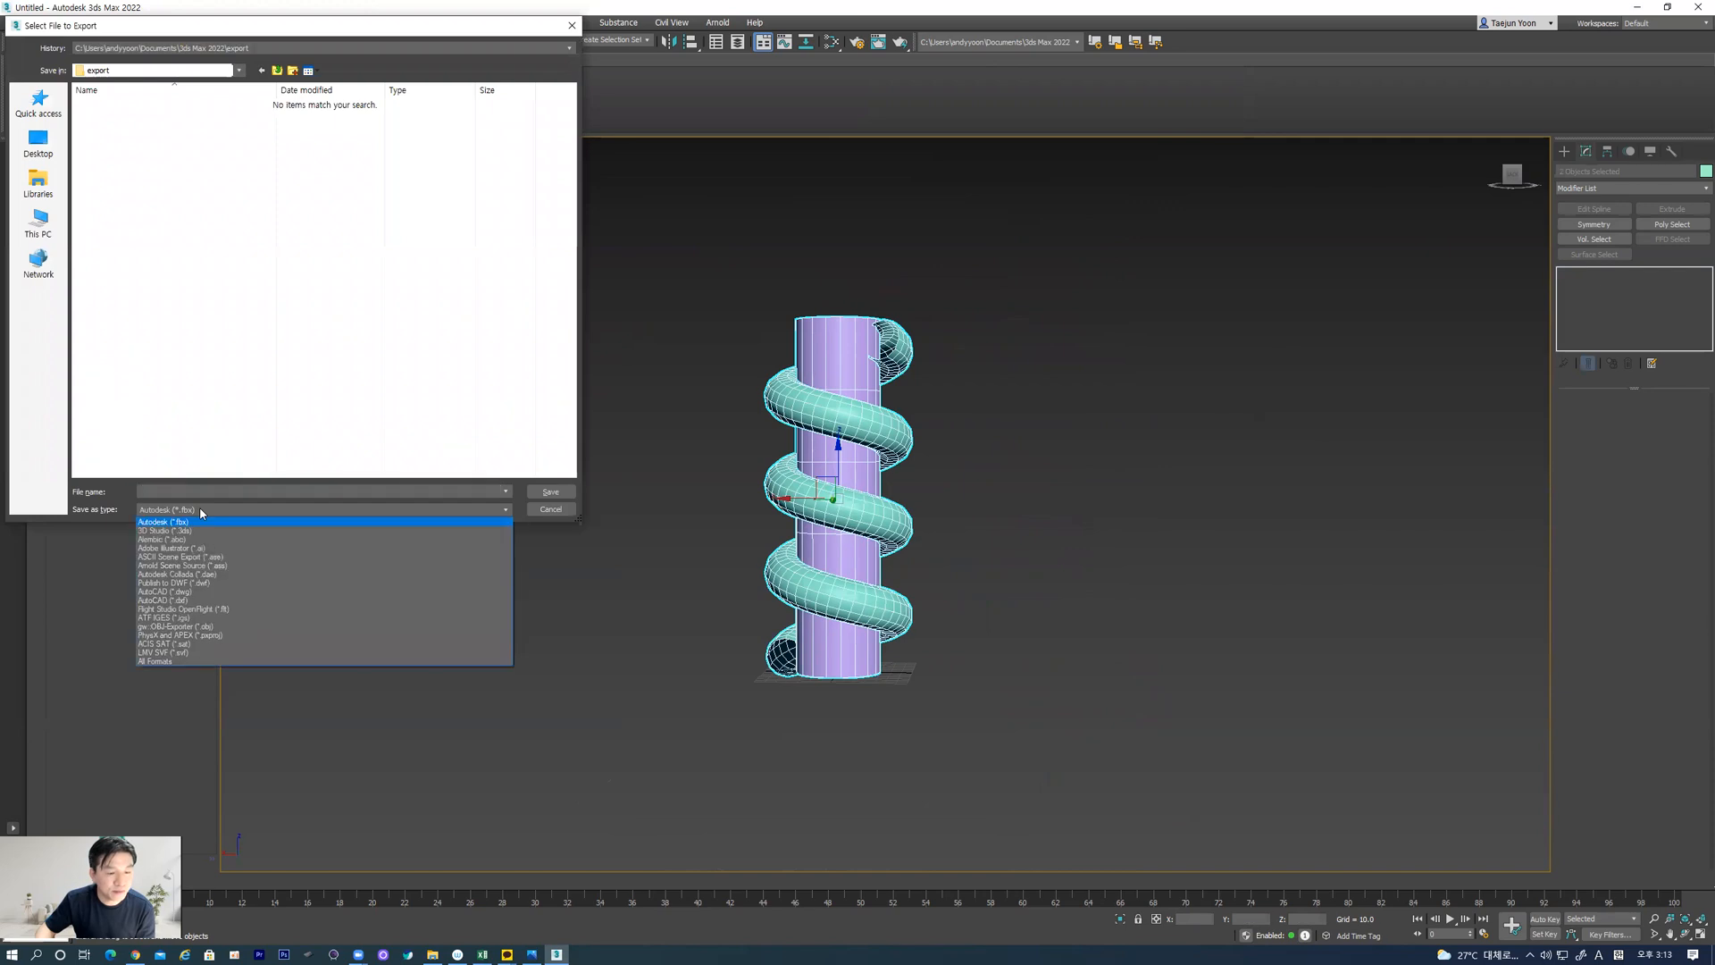
{"action": "left_click", "coordinate": [172, 628]}
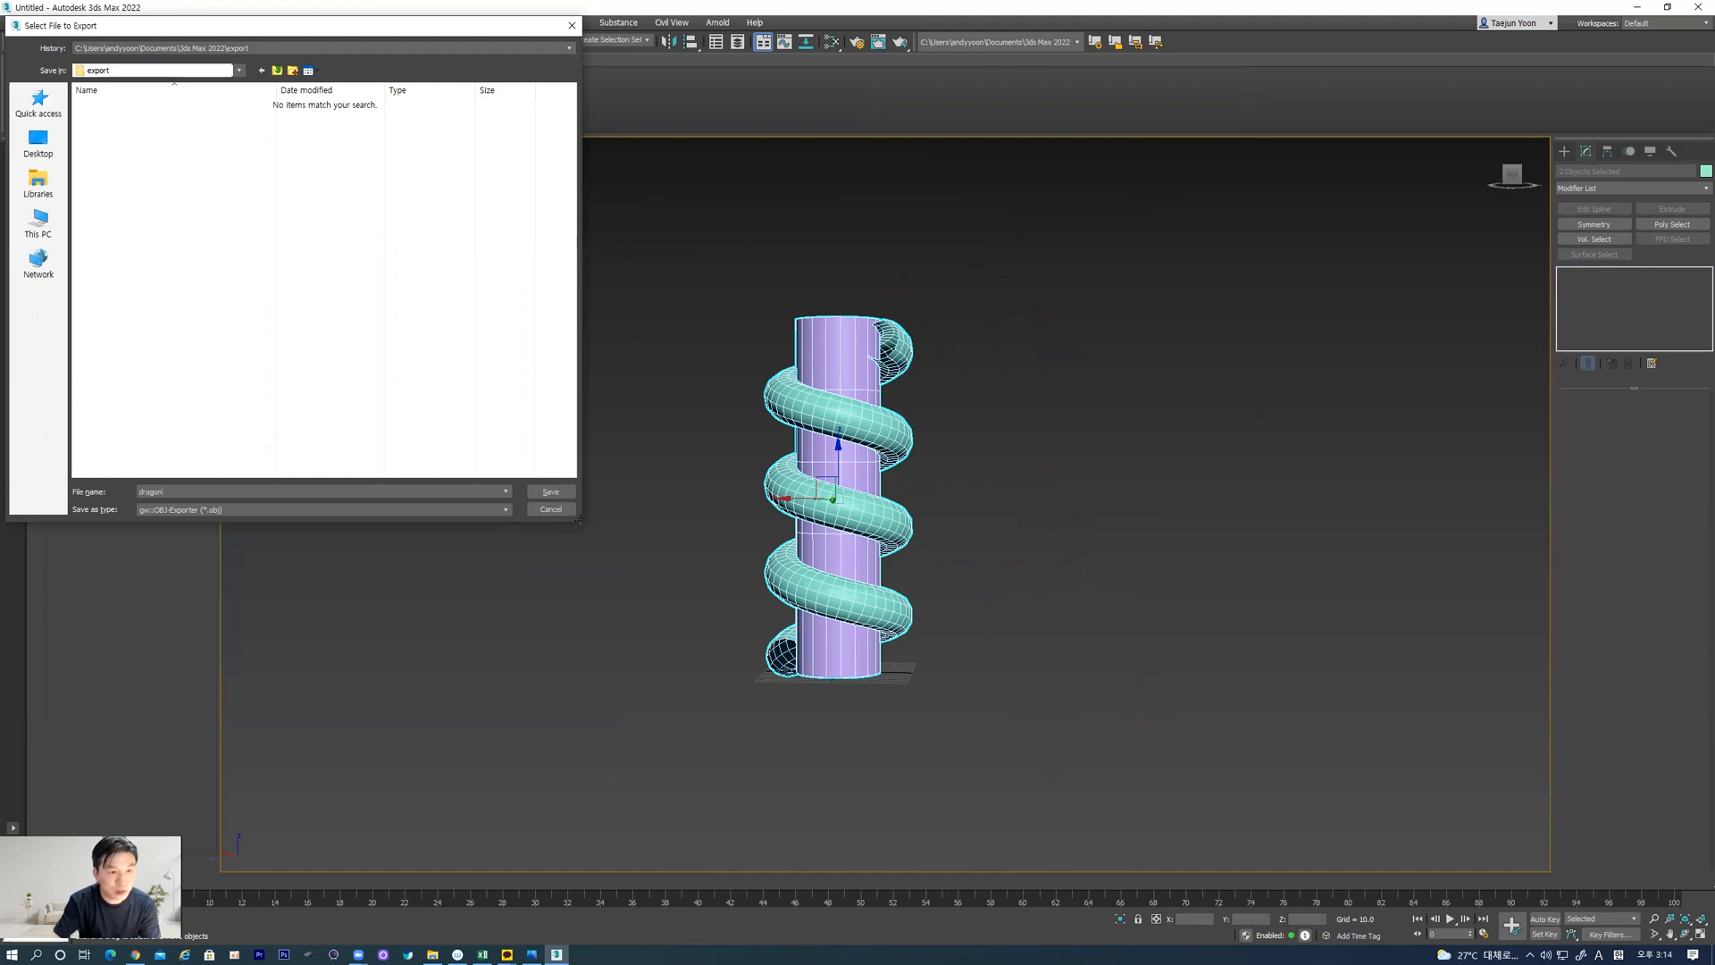
{"action": "left_click", "coordinate": [558, 492]}
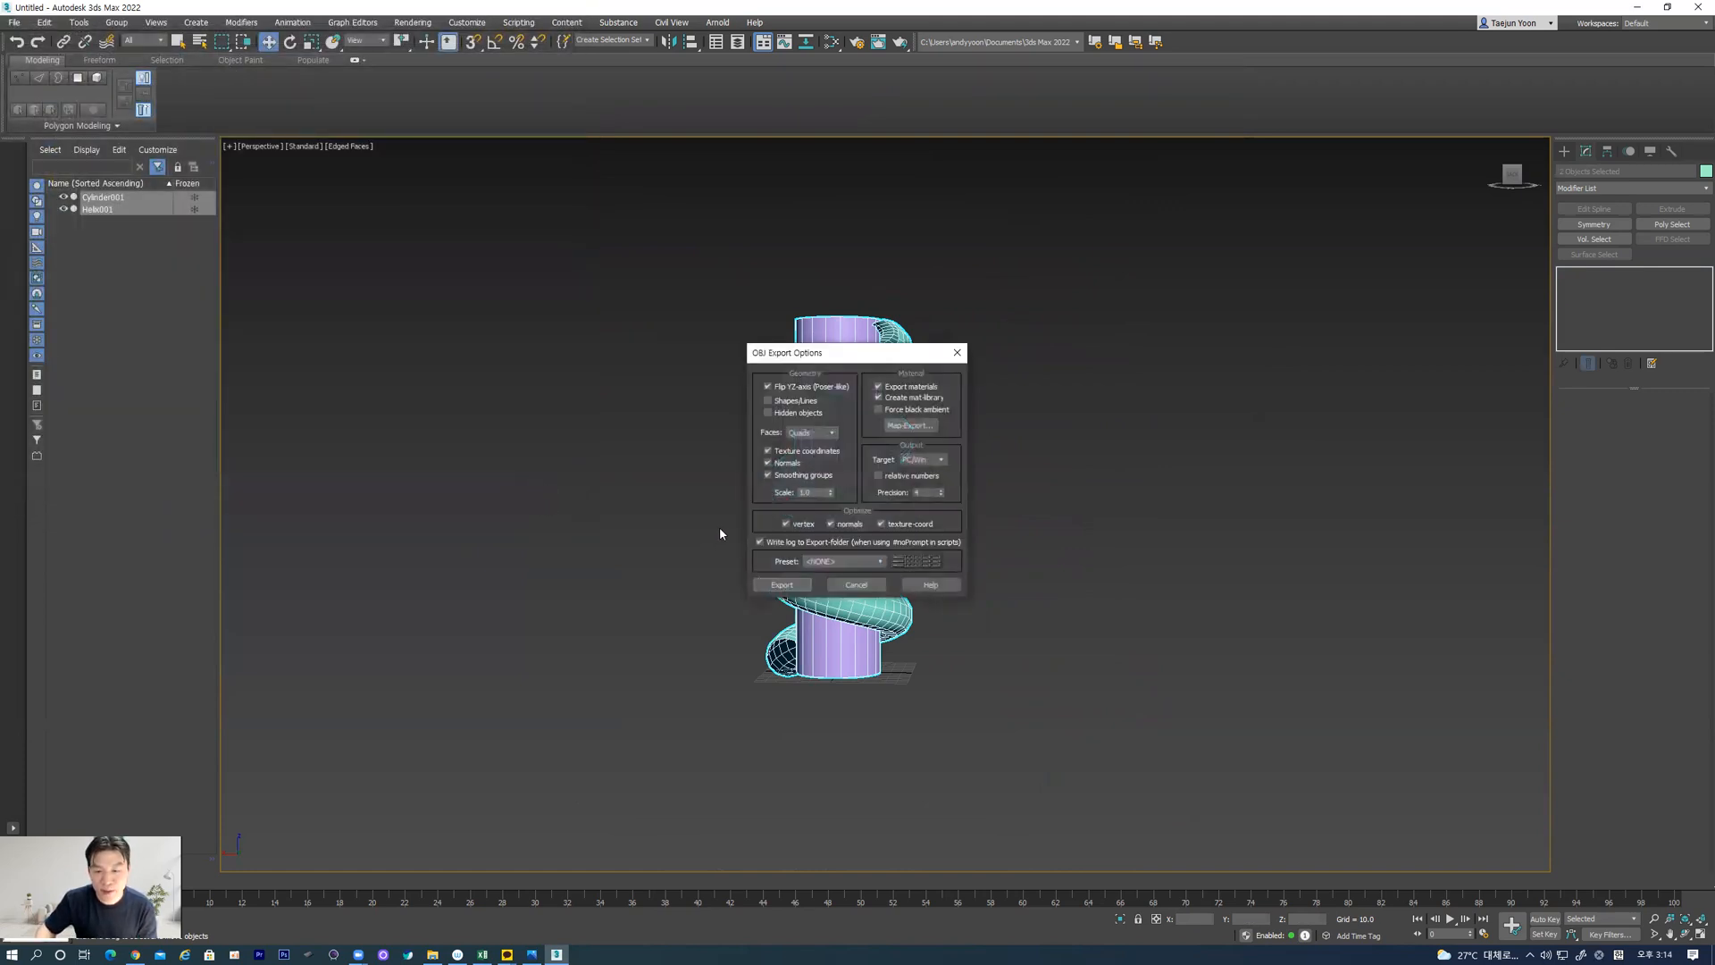
Apply the ZBrush preset in the OBJ export options, run the export and close its report
{"action": "left_click", "coordinate": [871, 561]}
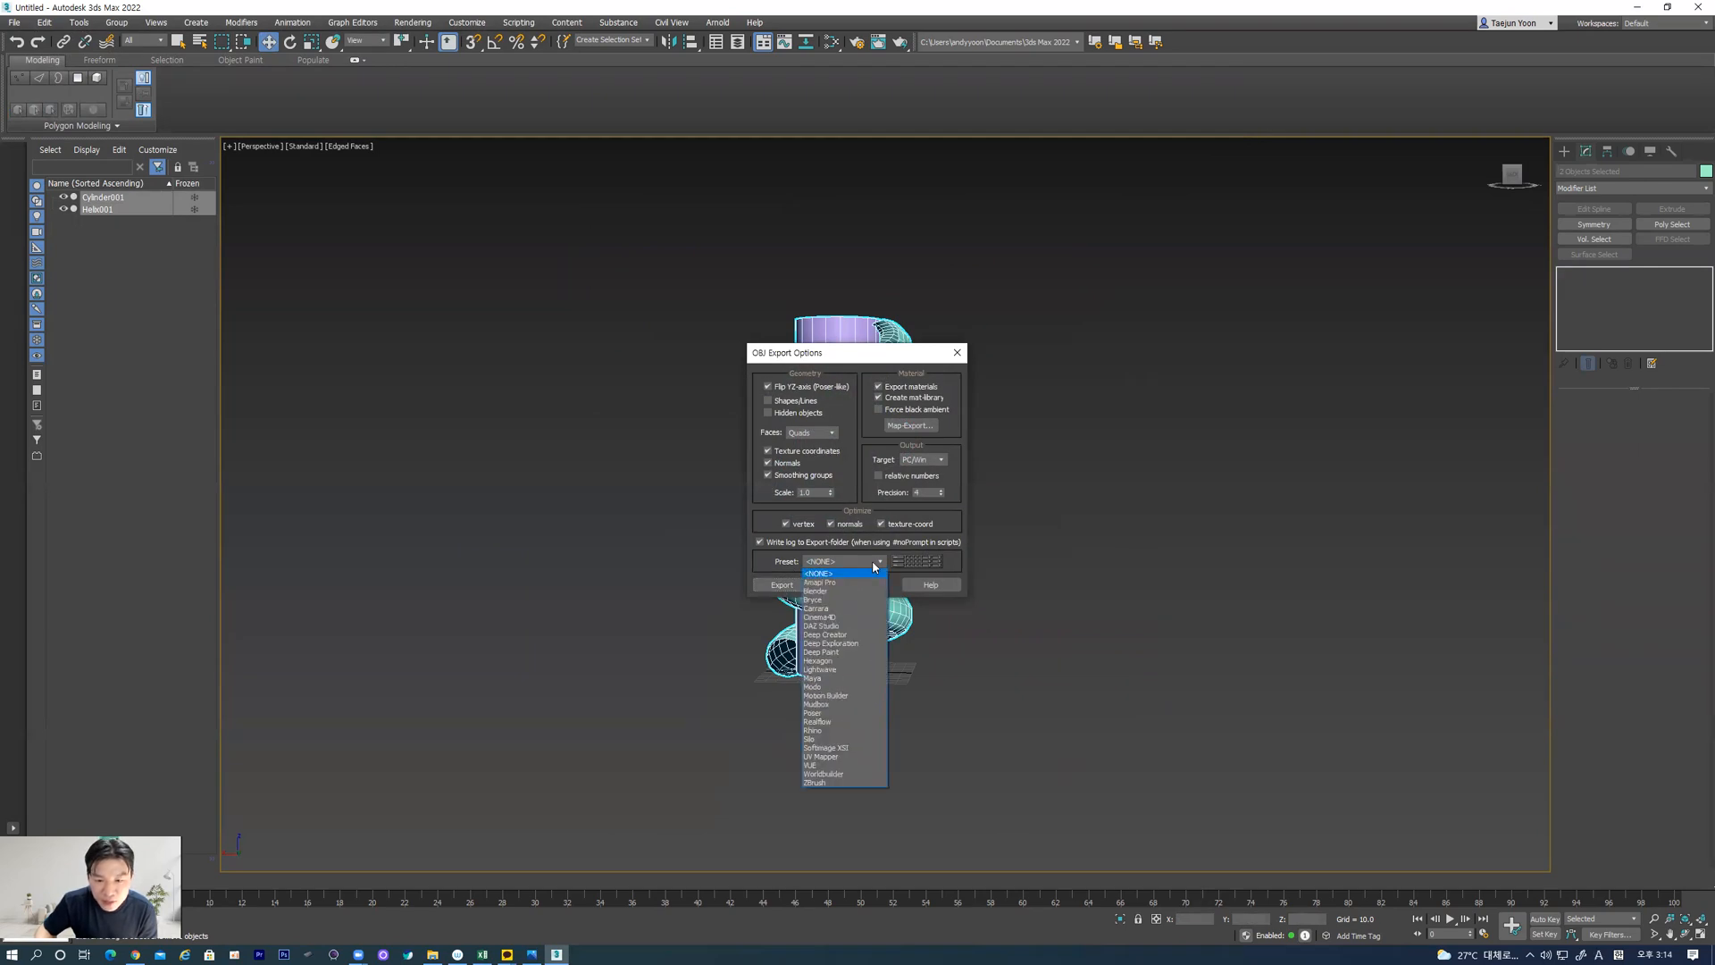
{"action": "left_click", "coordinate": [833, 782]}
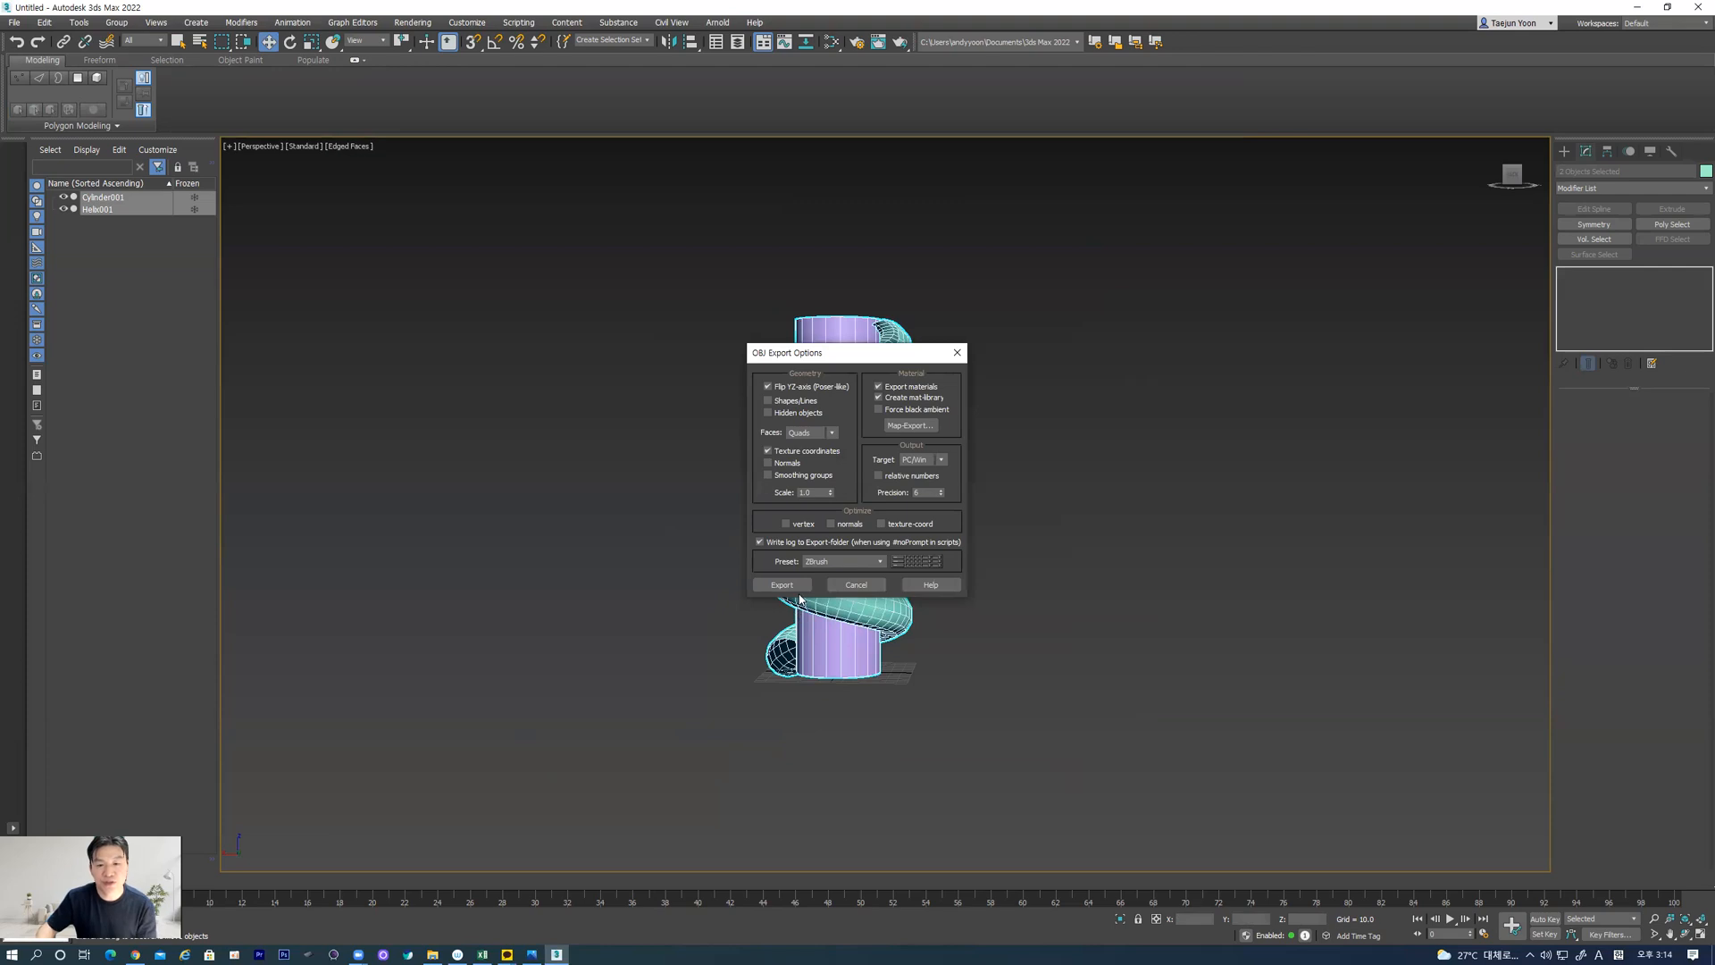
{"action": "left_click", "coordinate": [831, 563]}
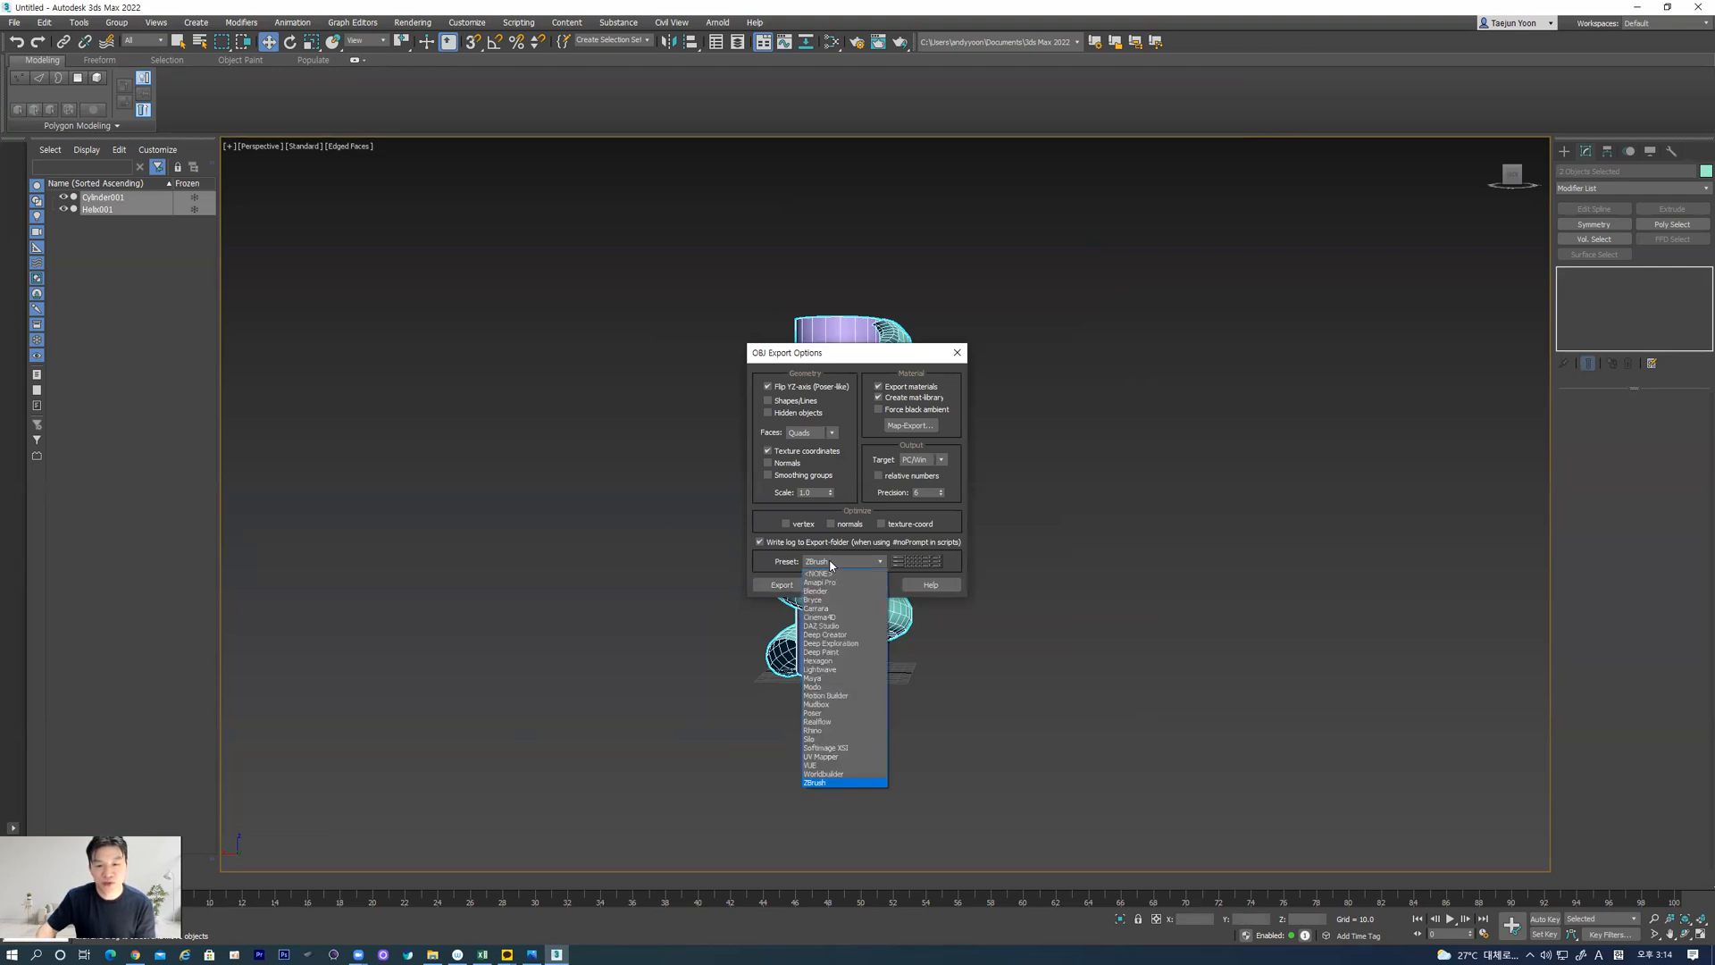
{"action": "left_click", "coordinate": [830, 563]}
{"action": "left_click", "coordinate": [830, 560]}
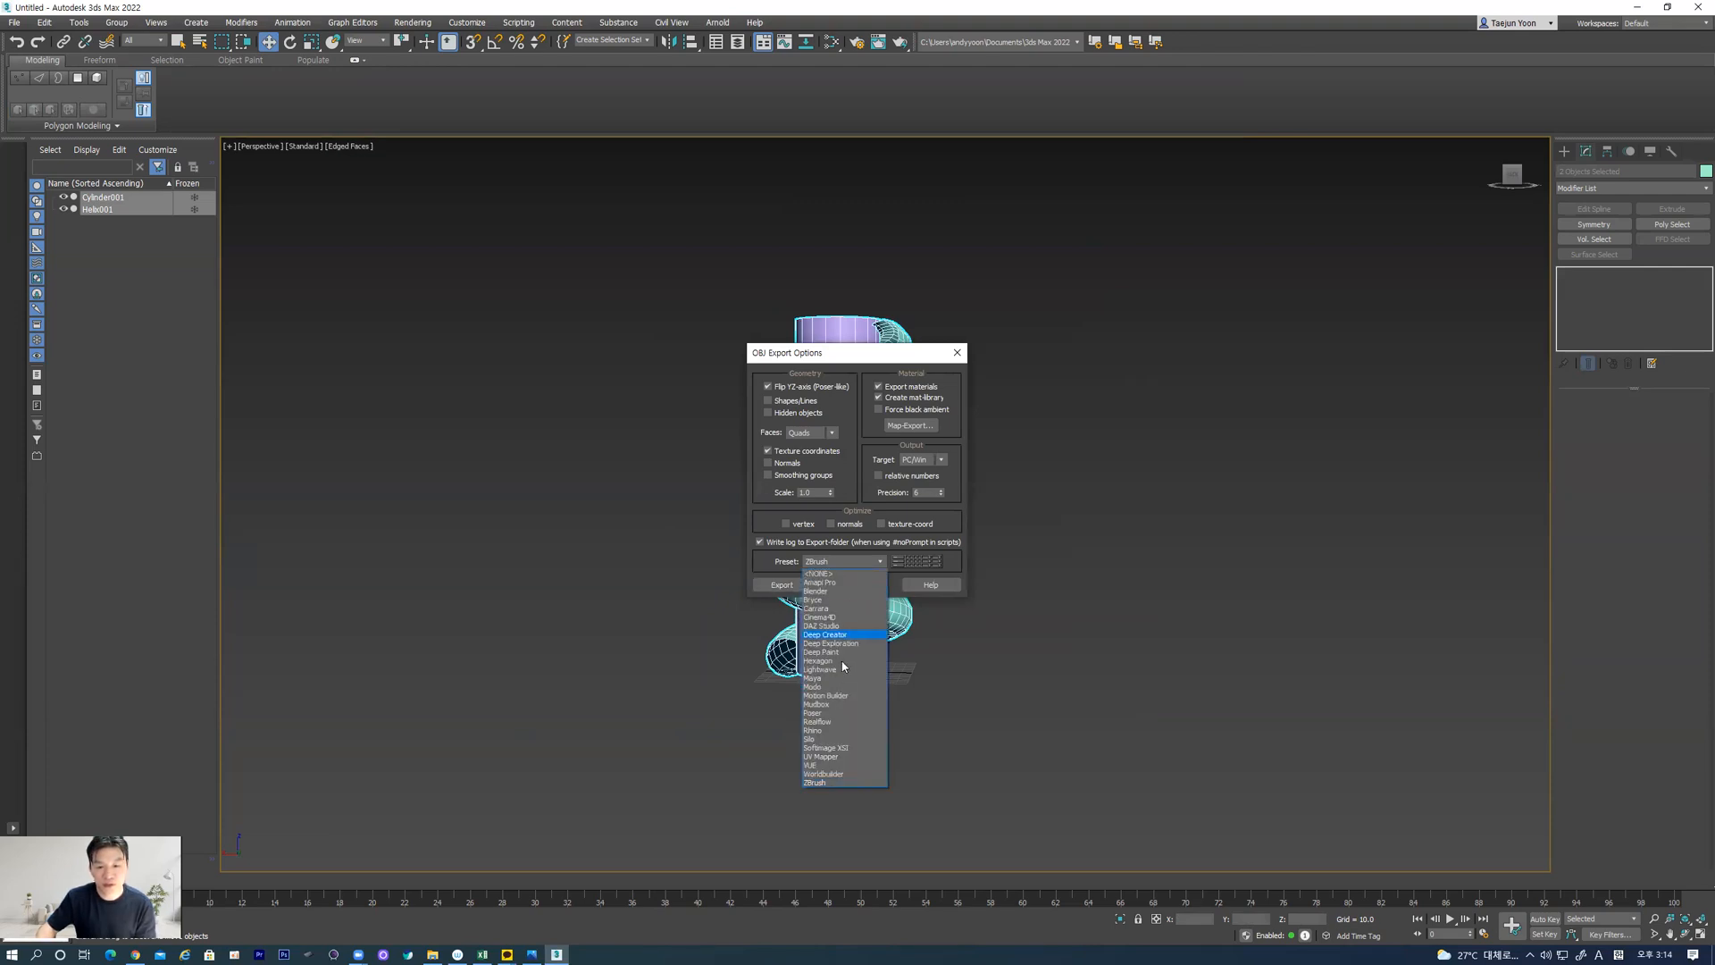
{"action": "left_click", "coordinate": [839, 783]}
{"action": "left_click", "coordinate": [781, 584]}
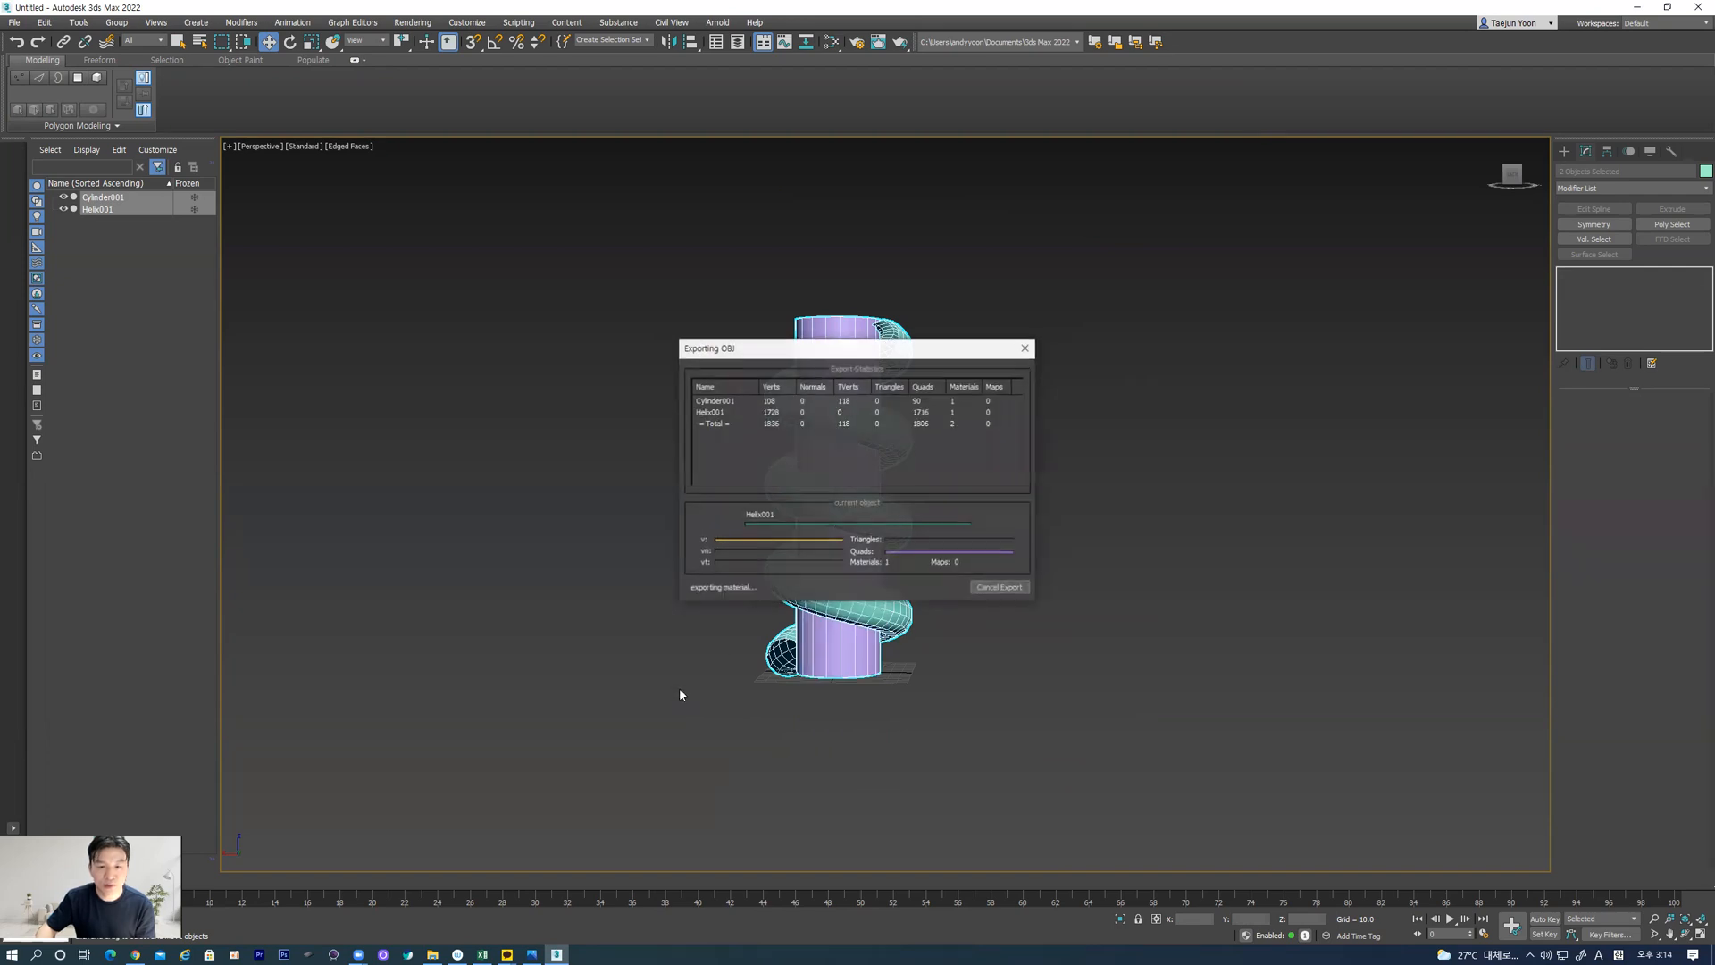
{"action": "left_click", "coordinate": [1017, 587]}
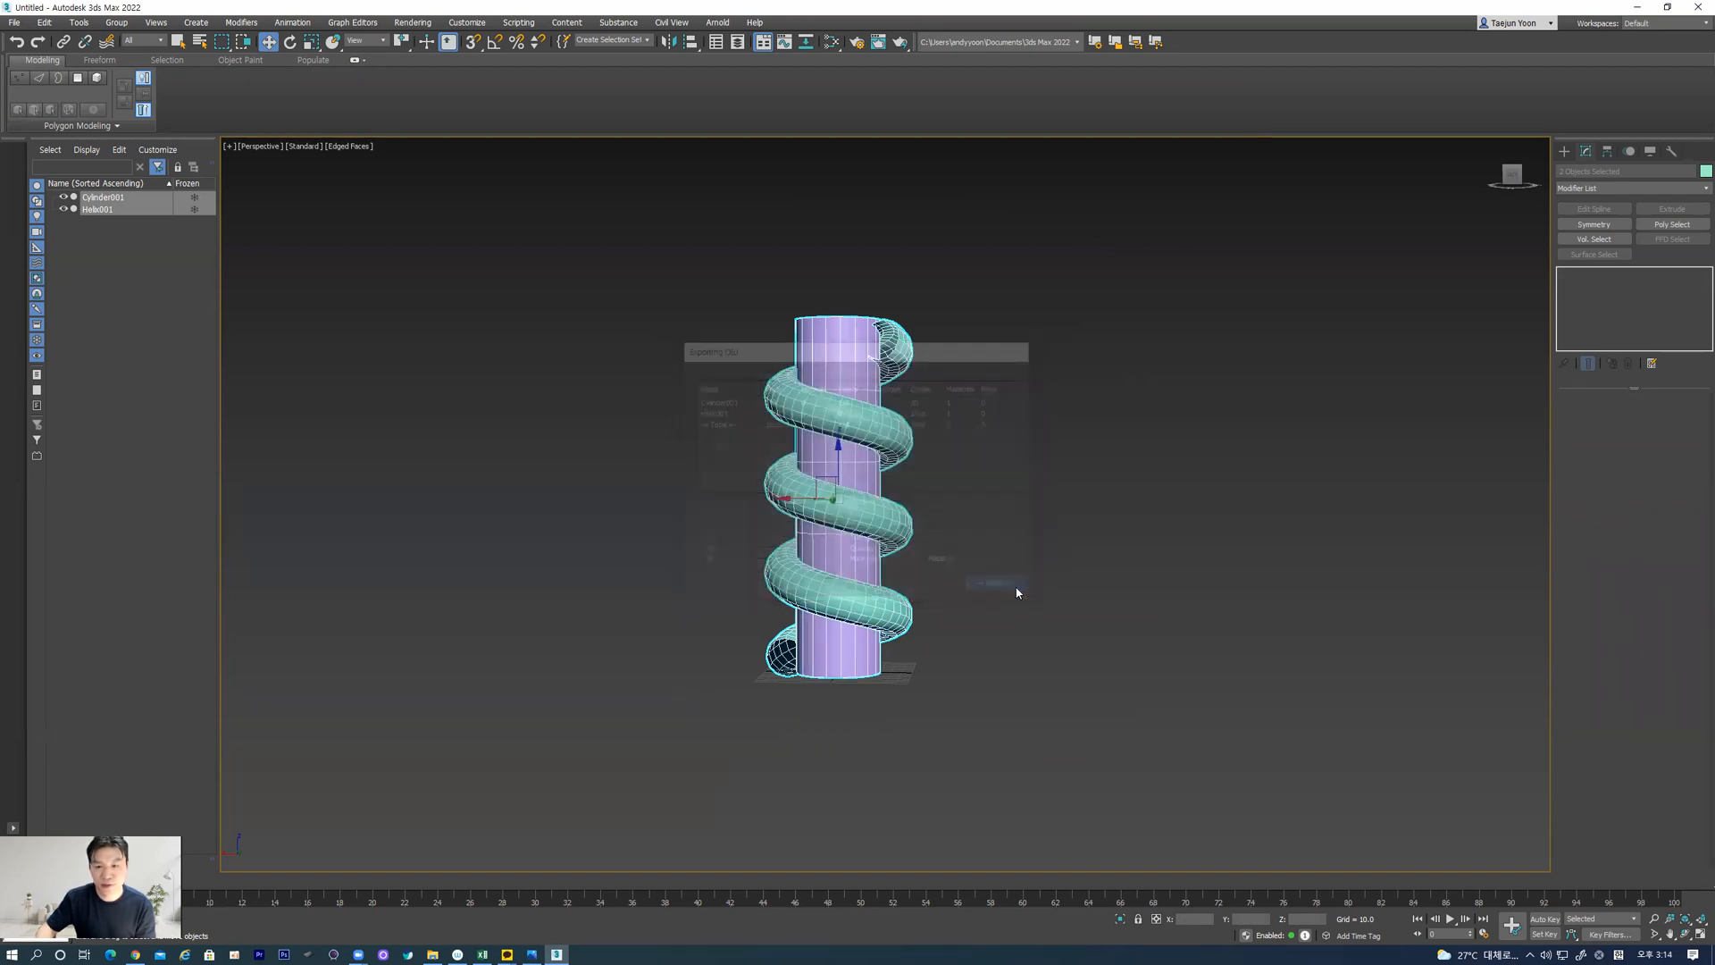
Minimize the modeling window, move the reference photo clear of the desktop shortcuts and launch ZBrush
{"action": "left_click", "coordinate": [1637, 7]}
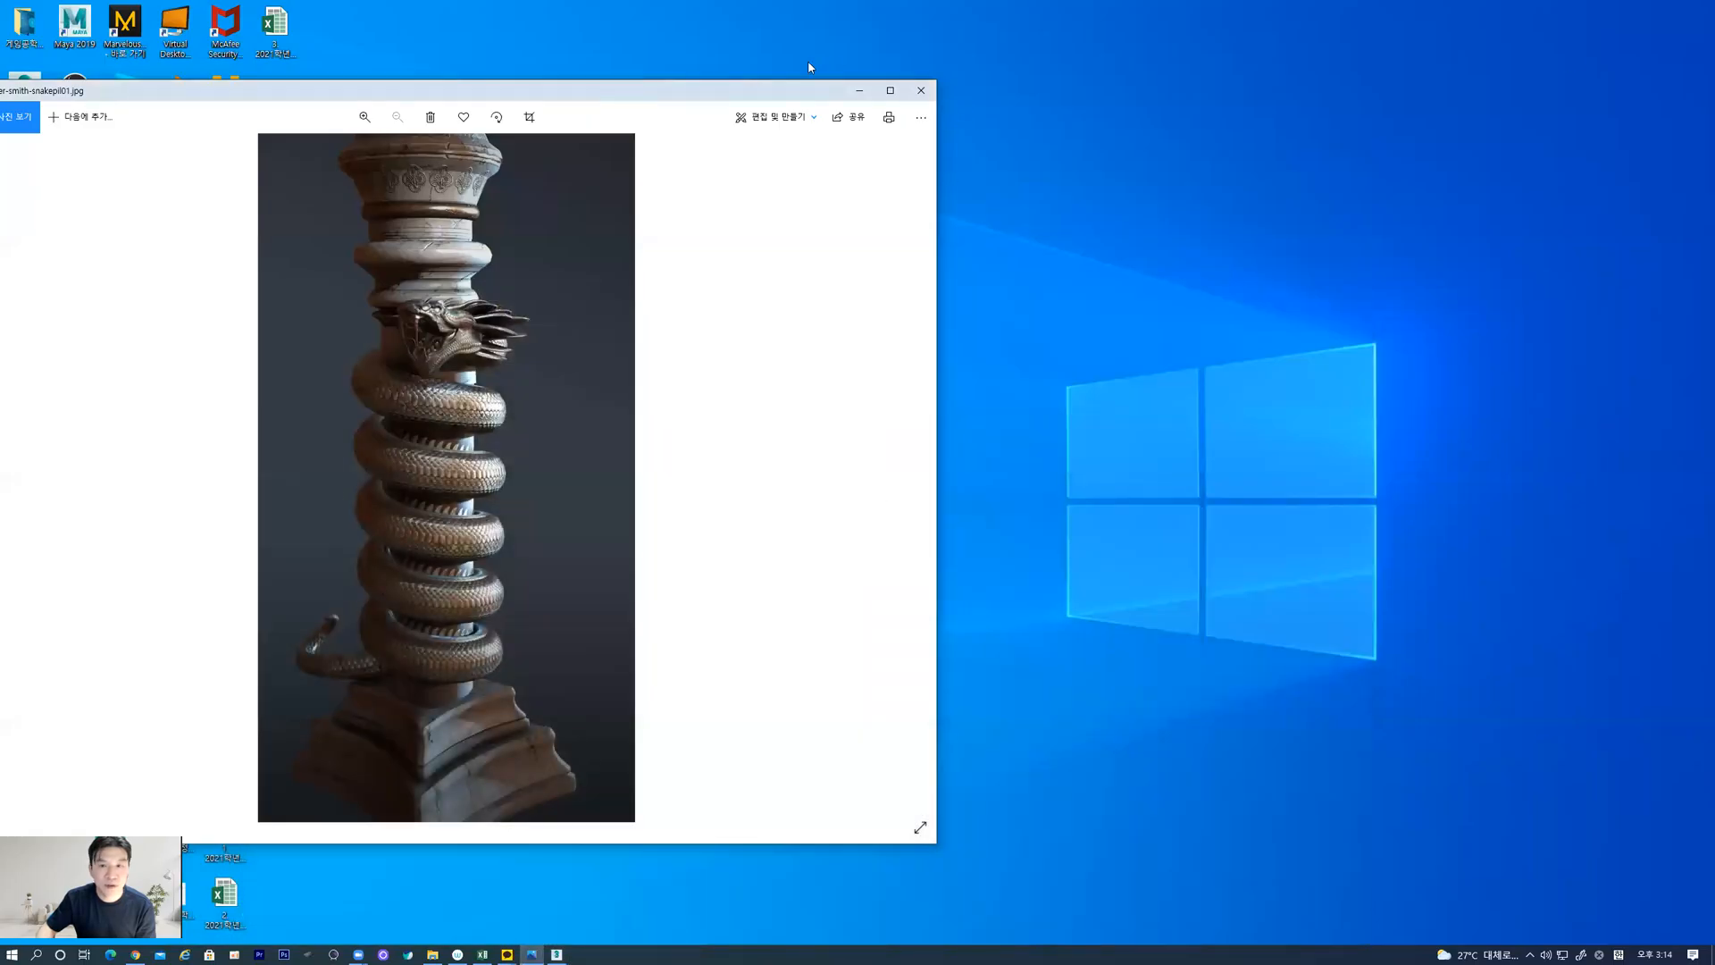
{"action": "left_click_drag", "start_coordinate": [583, 95], "coordinate": [830, 67]}
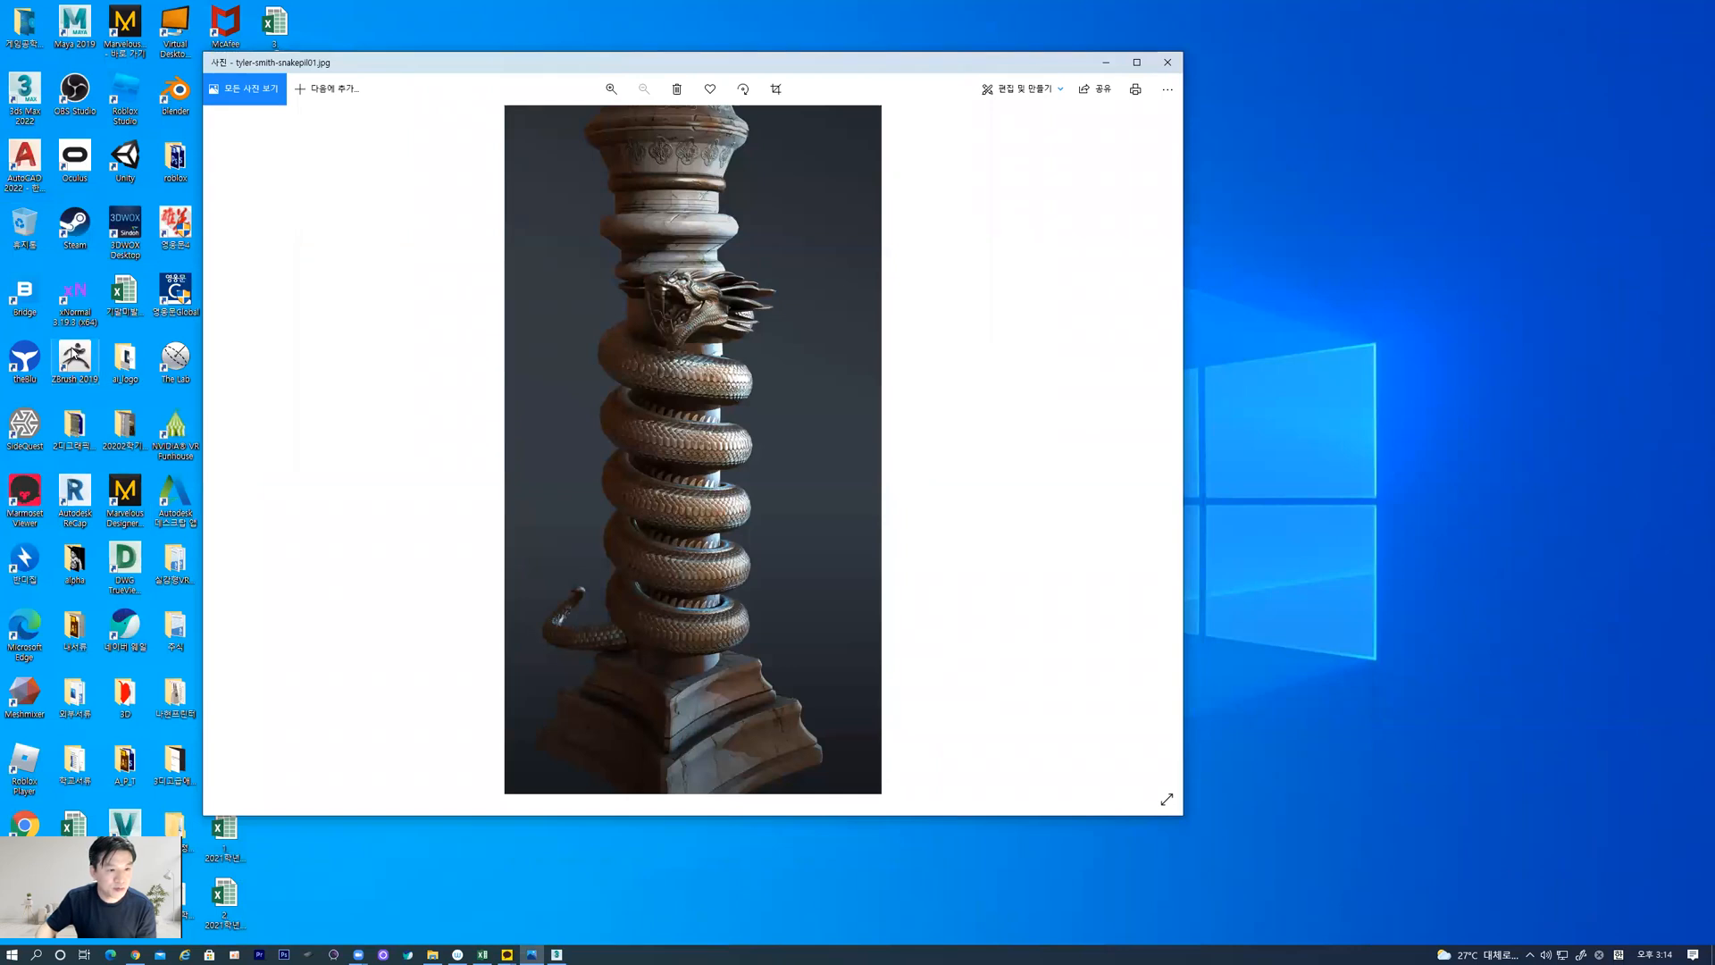
{"action": "left_click", "coordinate": [75, 356]}
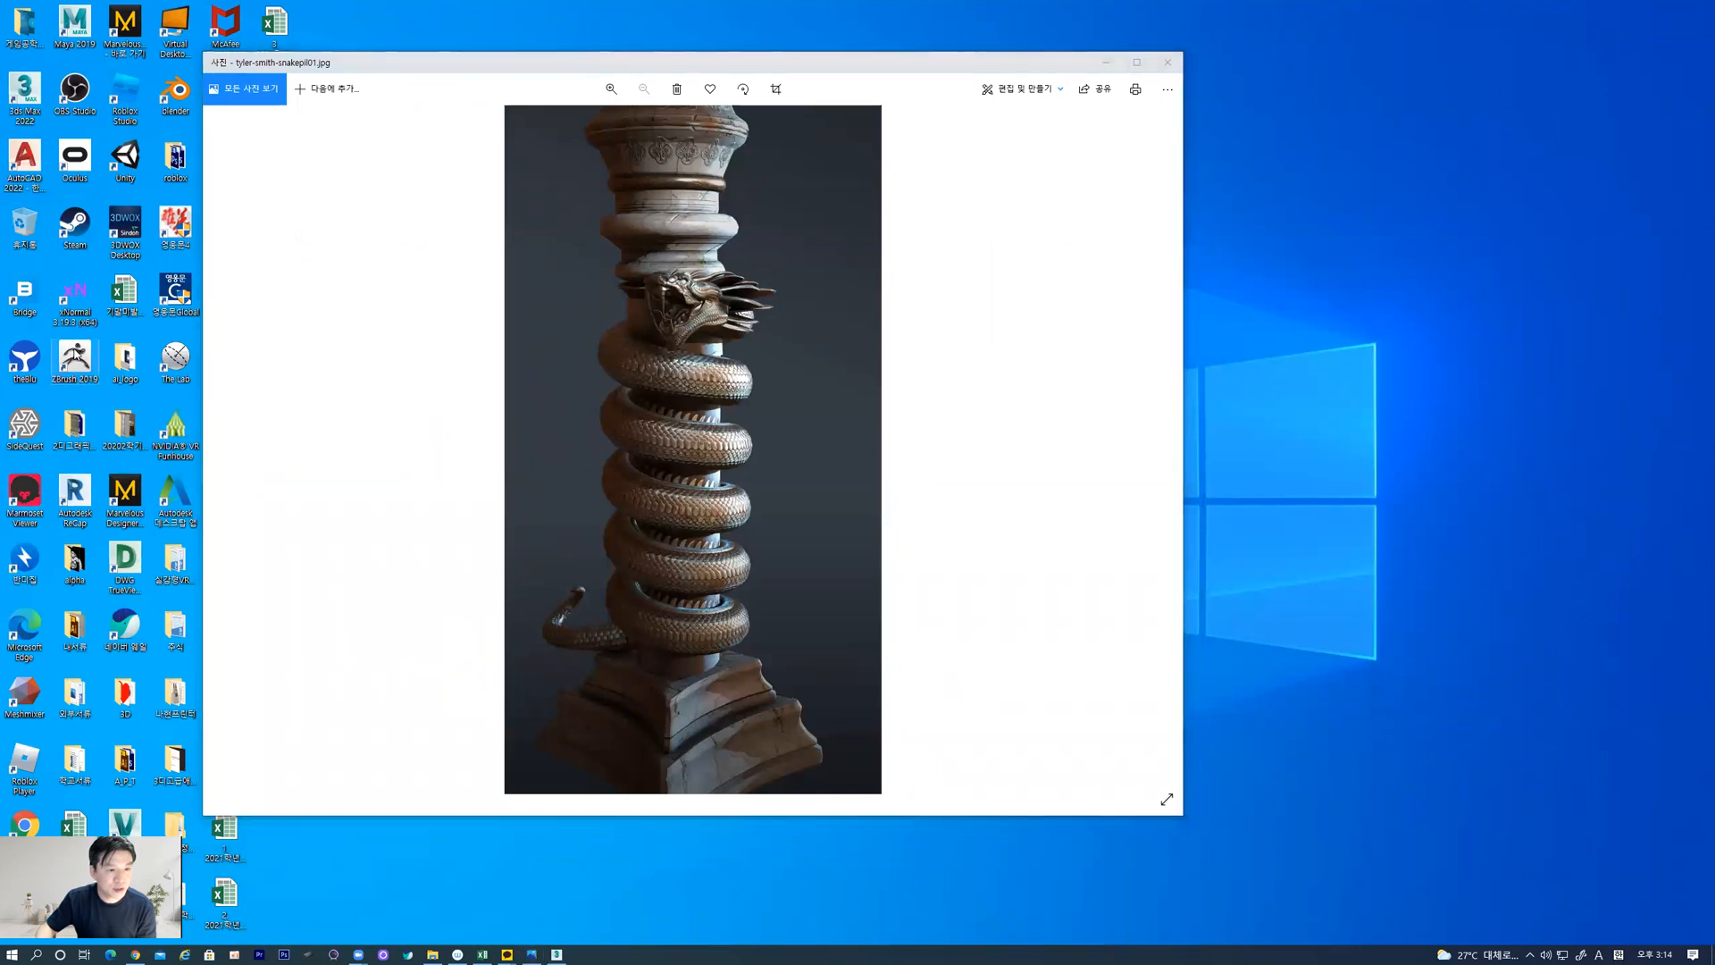
Launch ZBrush 2019, clear its startup notice and the LightBox browser, and maximize the window
{"action": "double_click", "coordinate": [75, 354]}
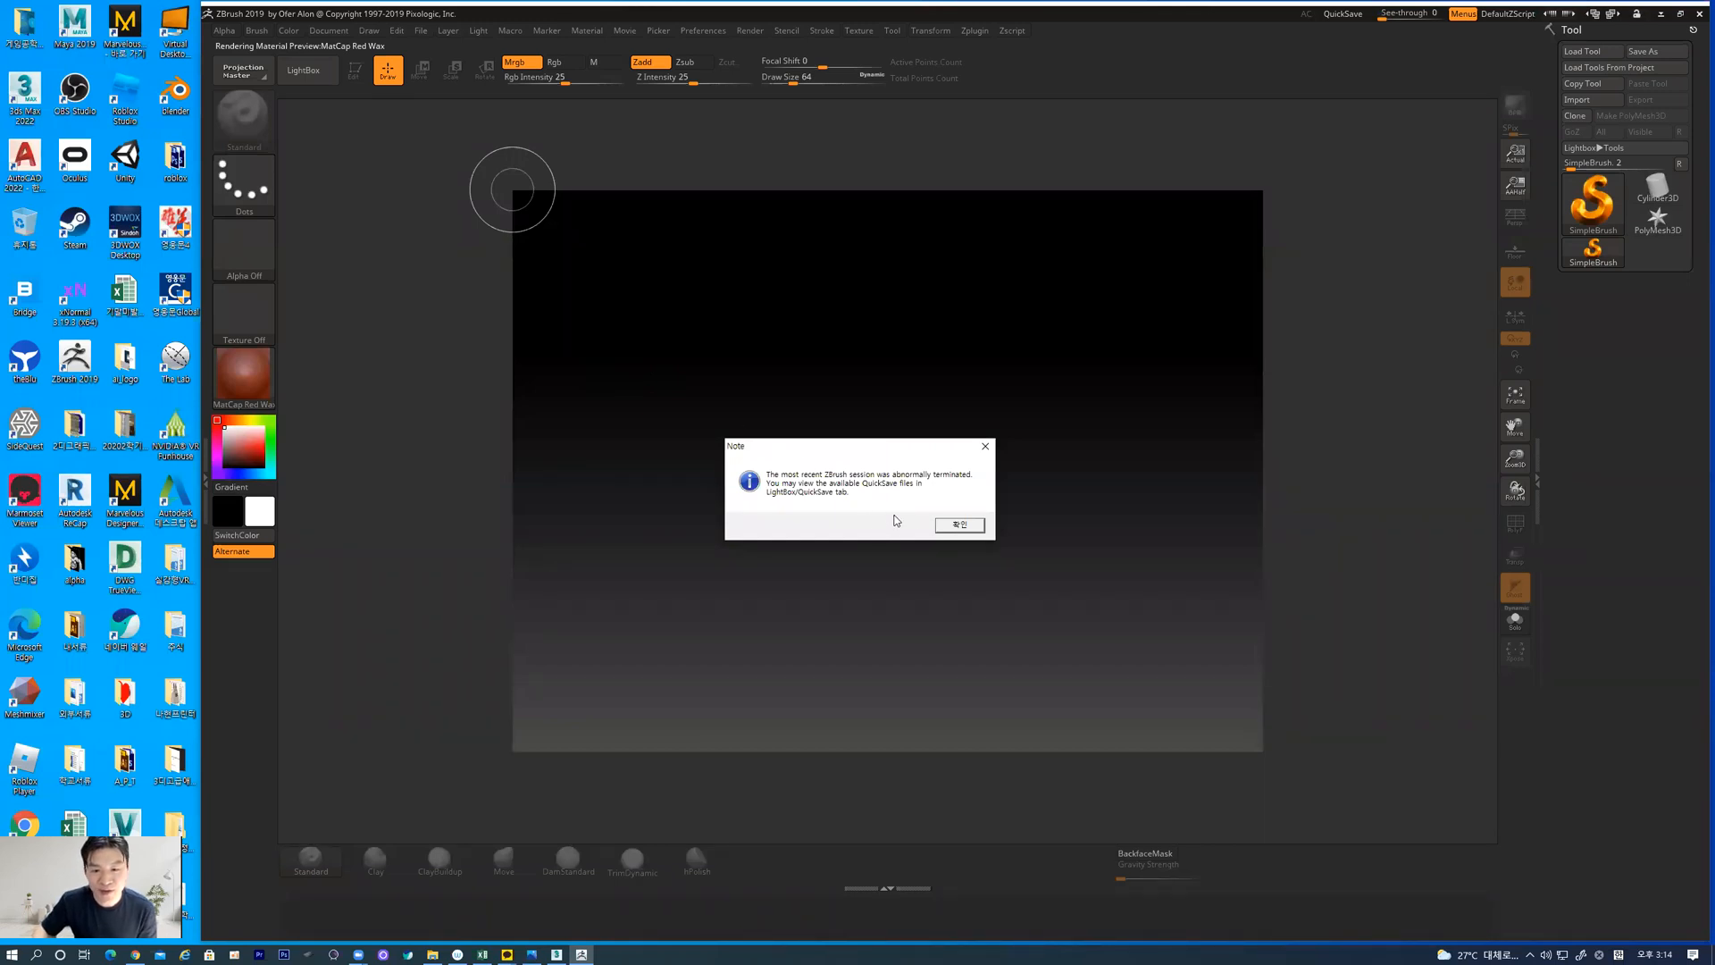
{"action": "left_click", "coordinate": [960, 526]}
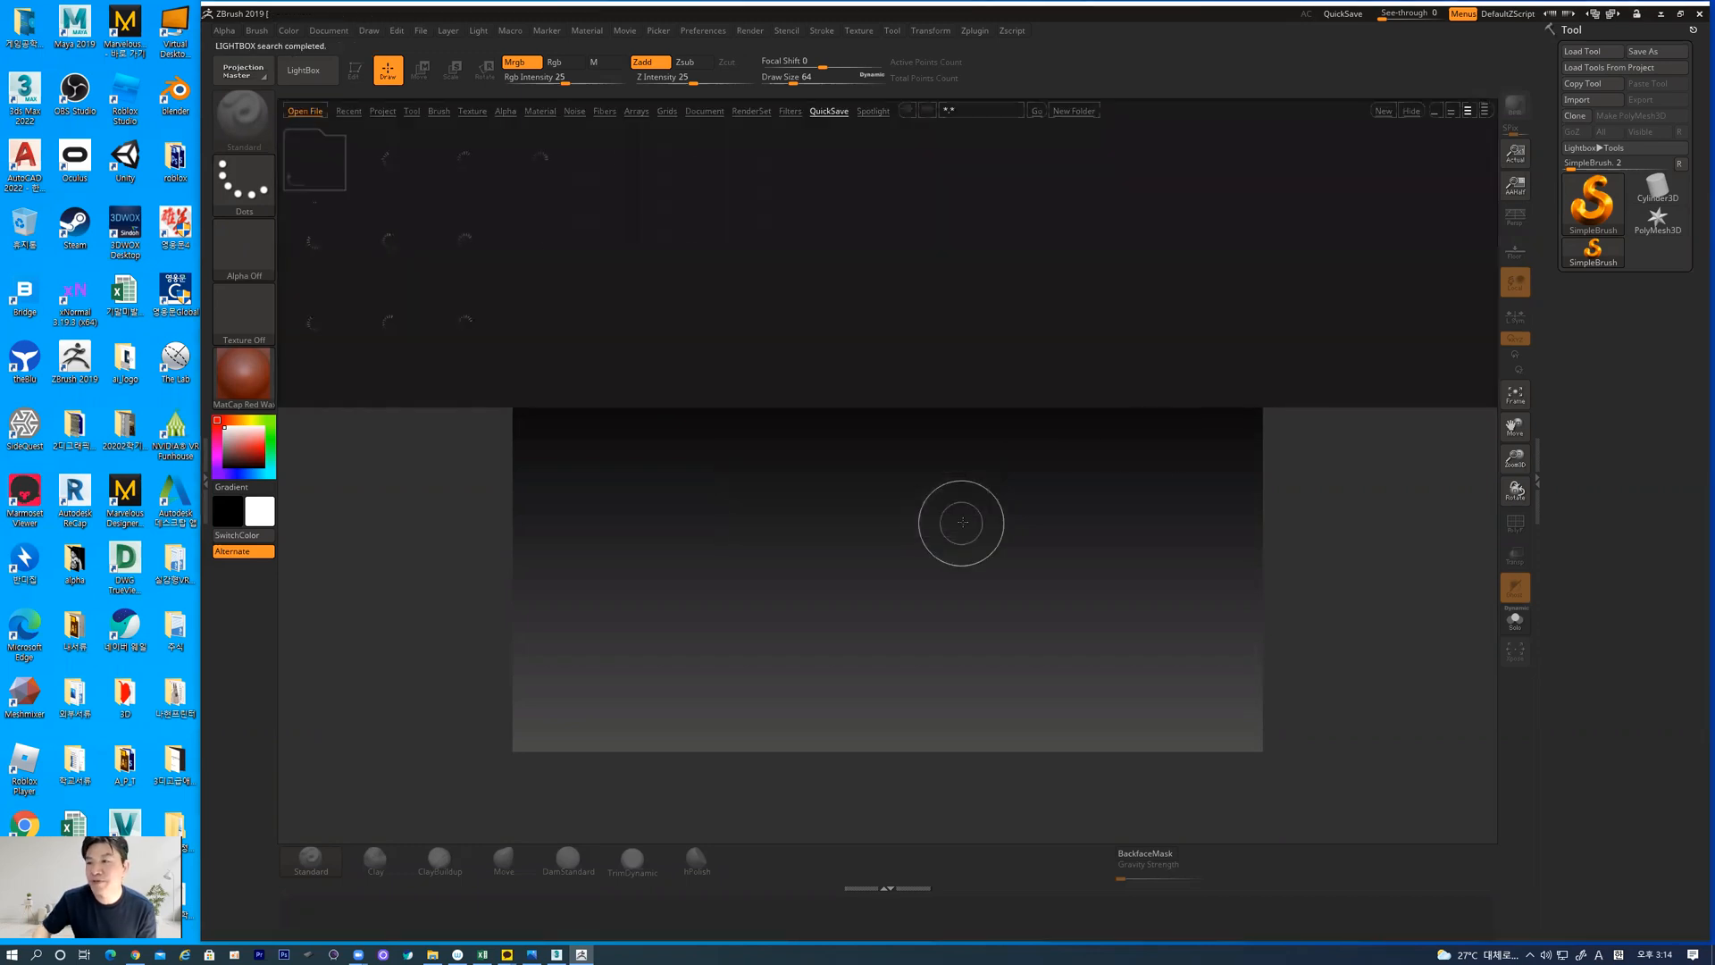
{"action": "left_click", "coordinate": [303, 72]}
{"action": "left_click", "coordinate": [1679, 15]}
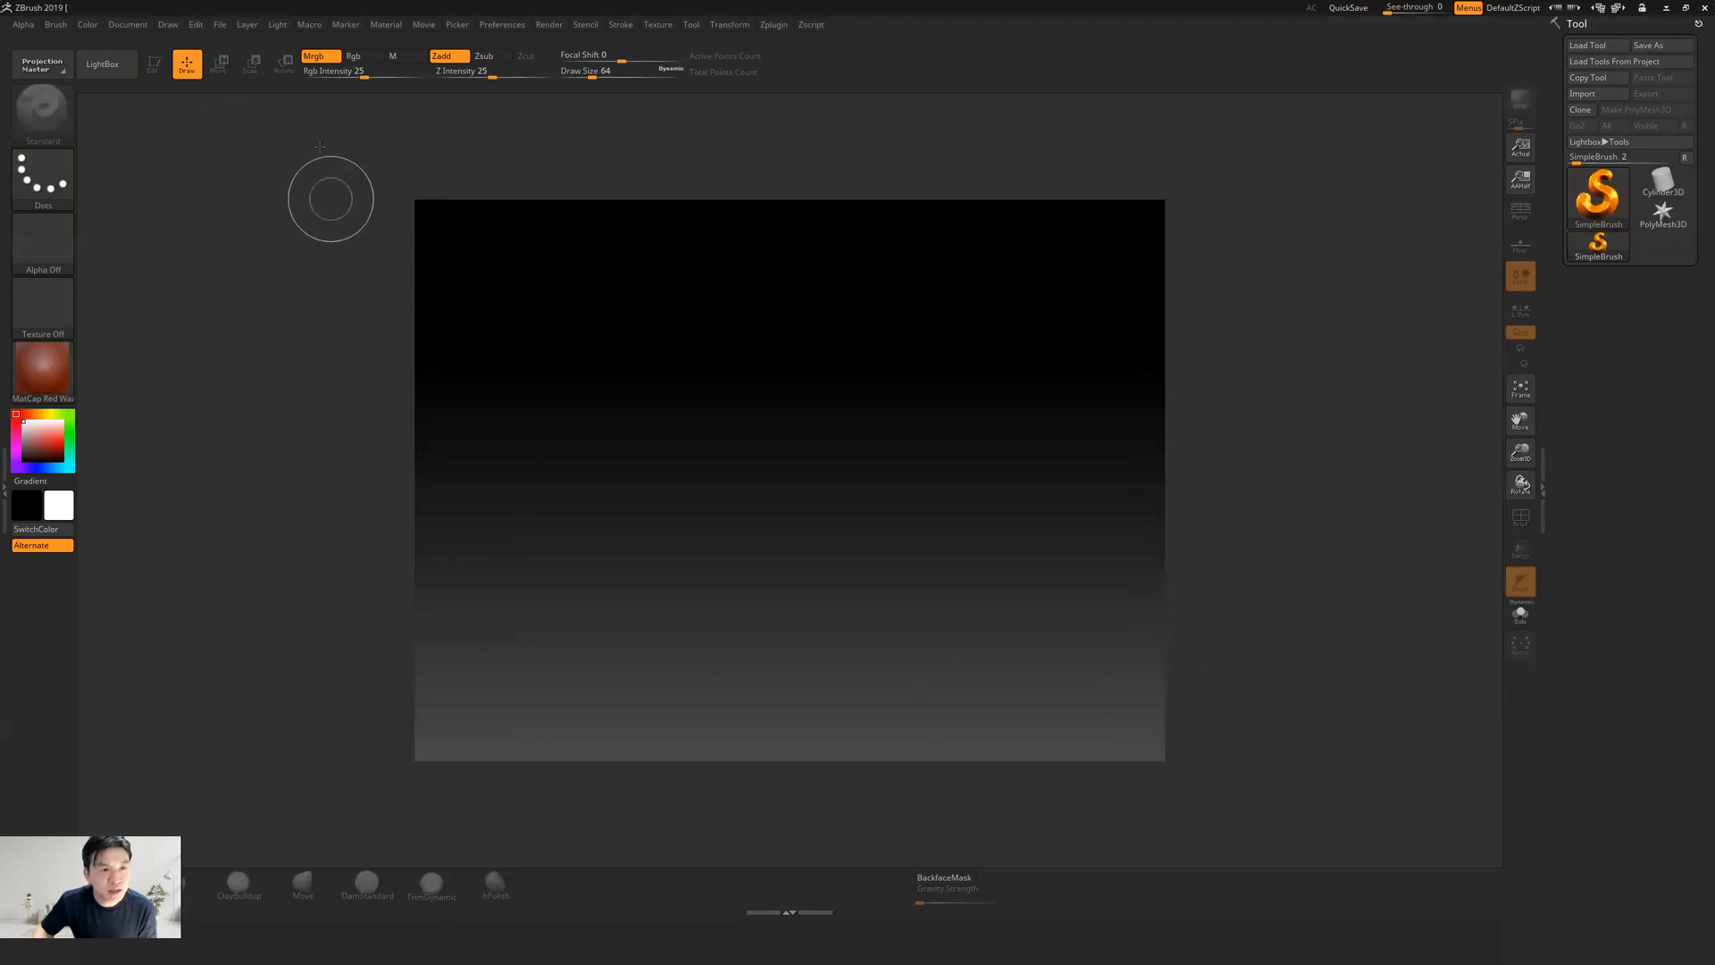
Set the document width to 1500 with proportions constrained and resize the canvas
{"action": "left_click", "coordinate": [127, 25]}
{"action": "left_click", "coordinate": [185, 345]}
{"action": "left_click", "coordinate": [190, 343]}
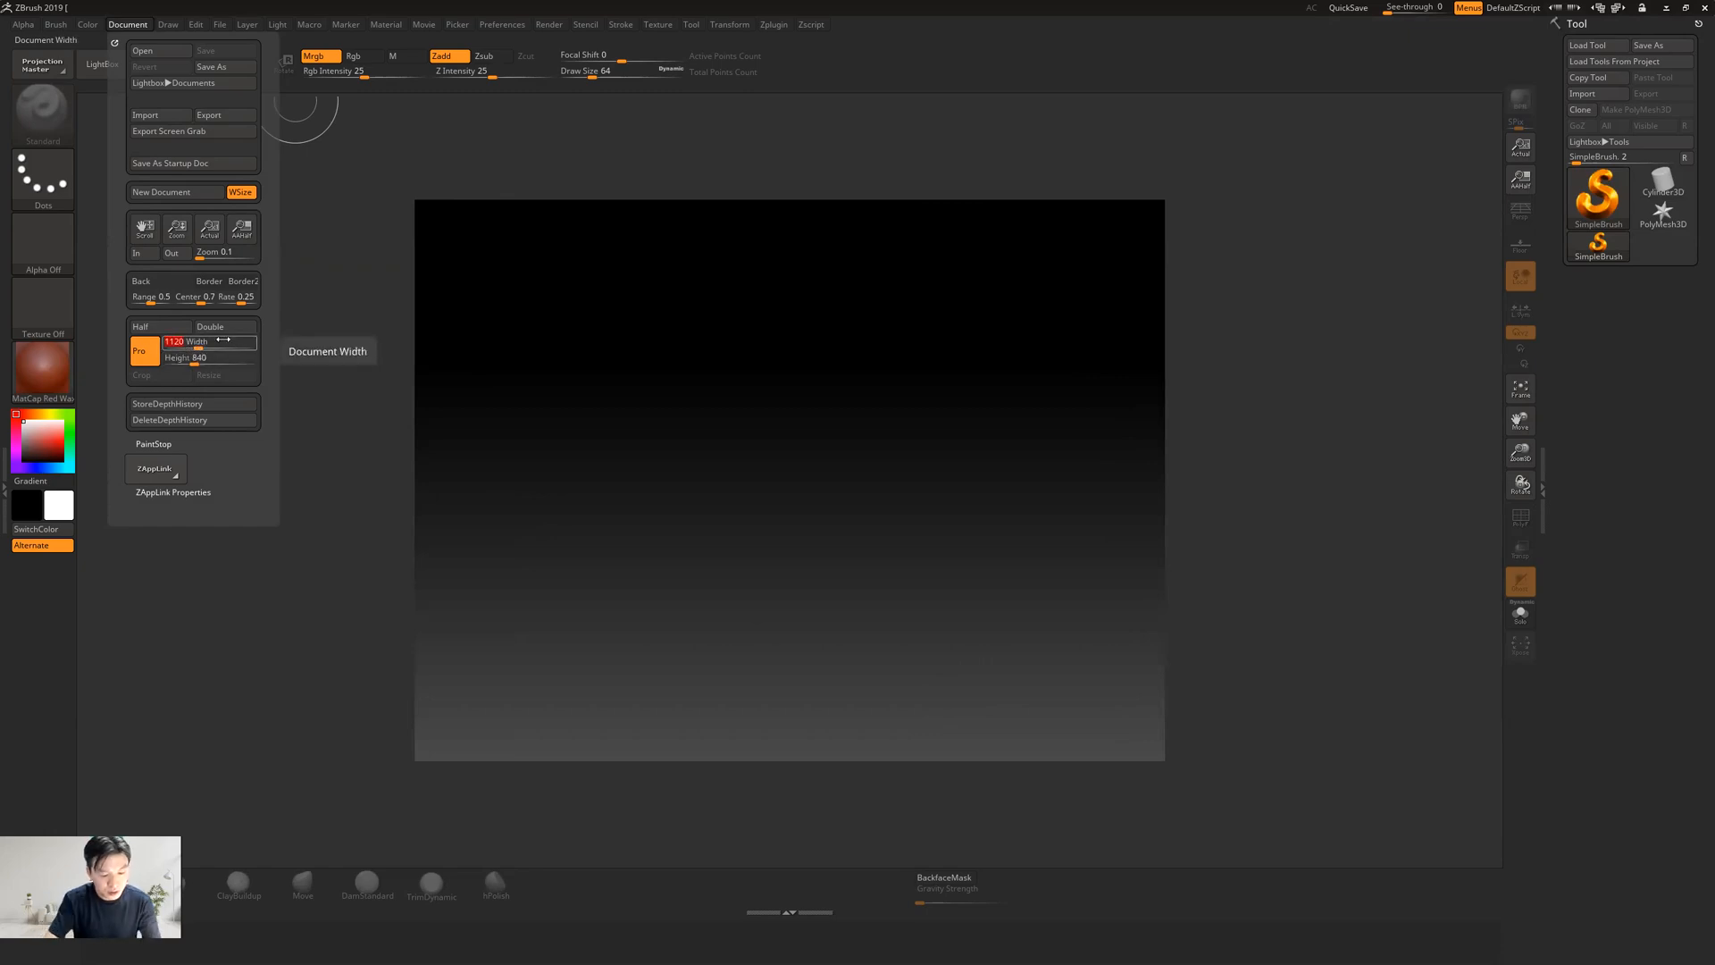
{"action": "type", "text": "1"}
{"action": "key", "text": "Return"}
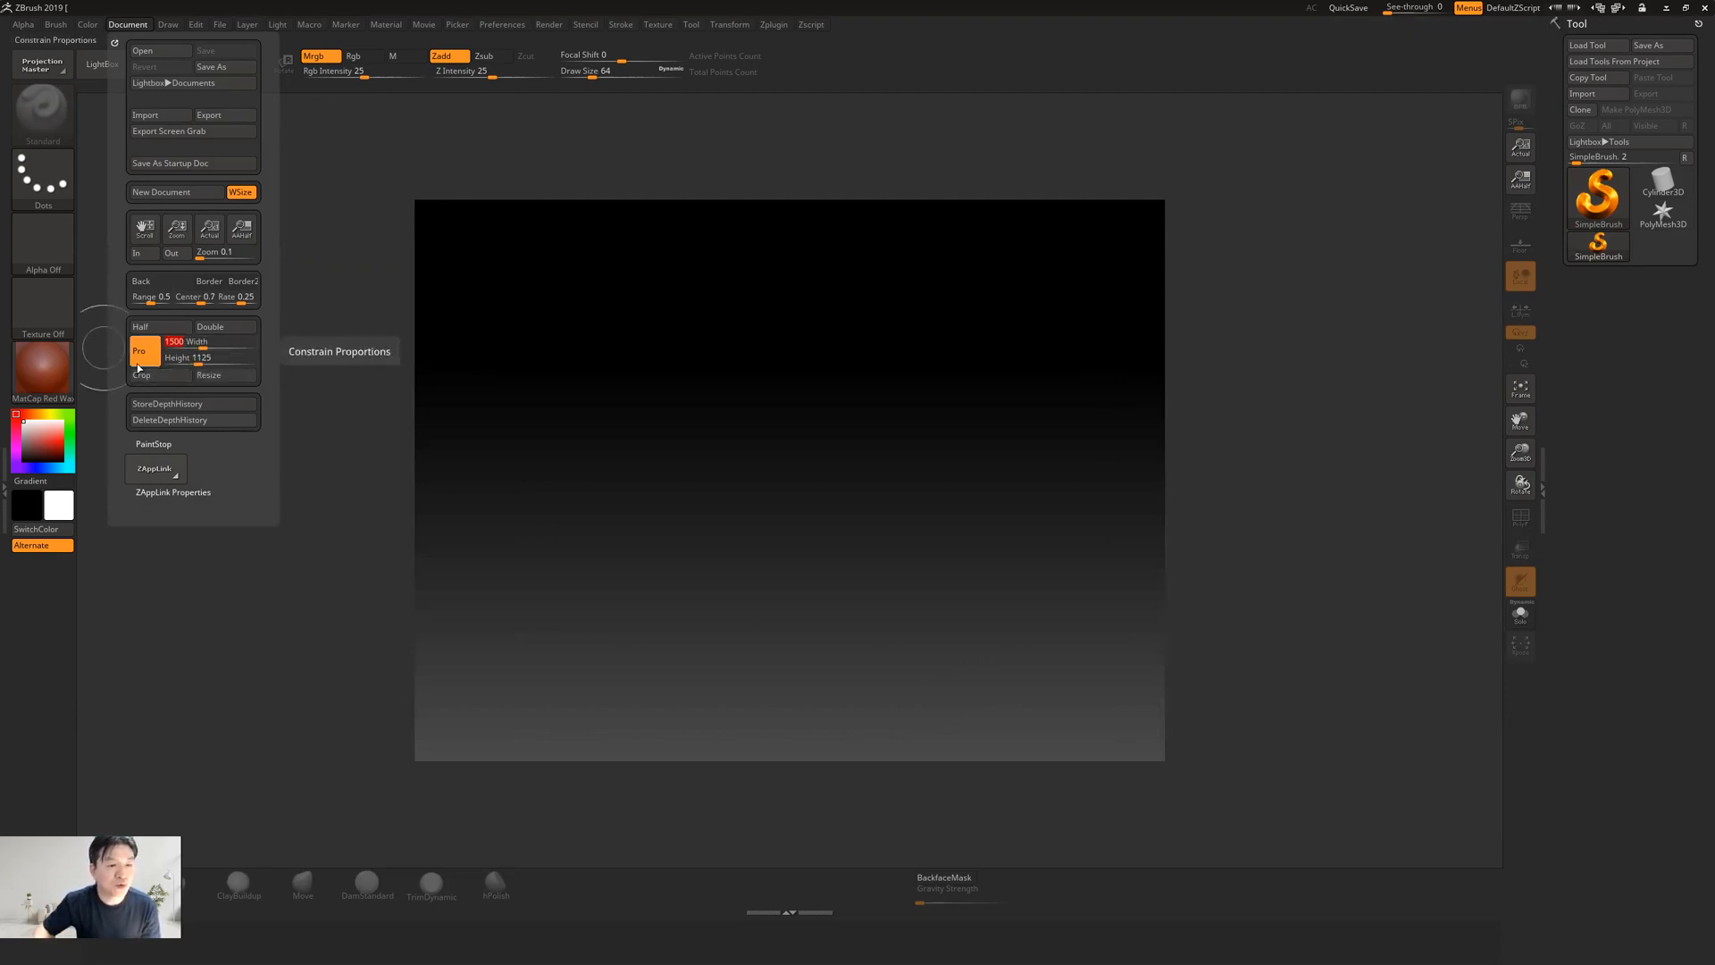
{"action": "left_click", "coordinate": [127, 24]}
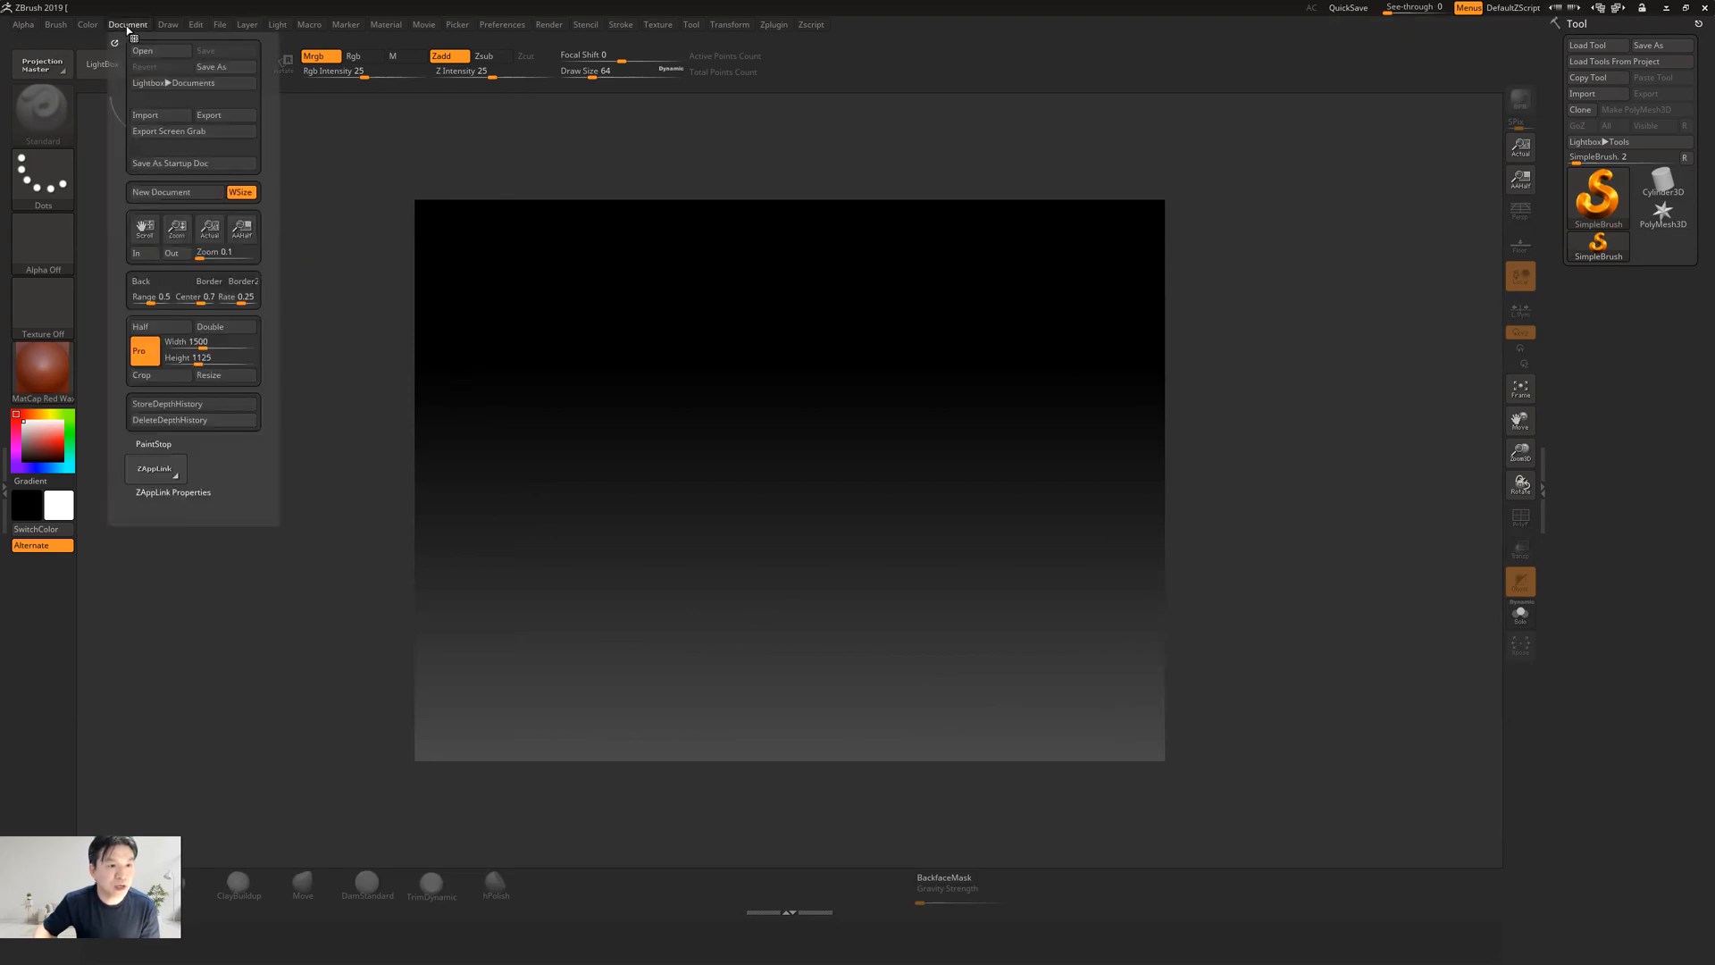
{"action": "left_click", "coordinate": [226, 375]}
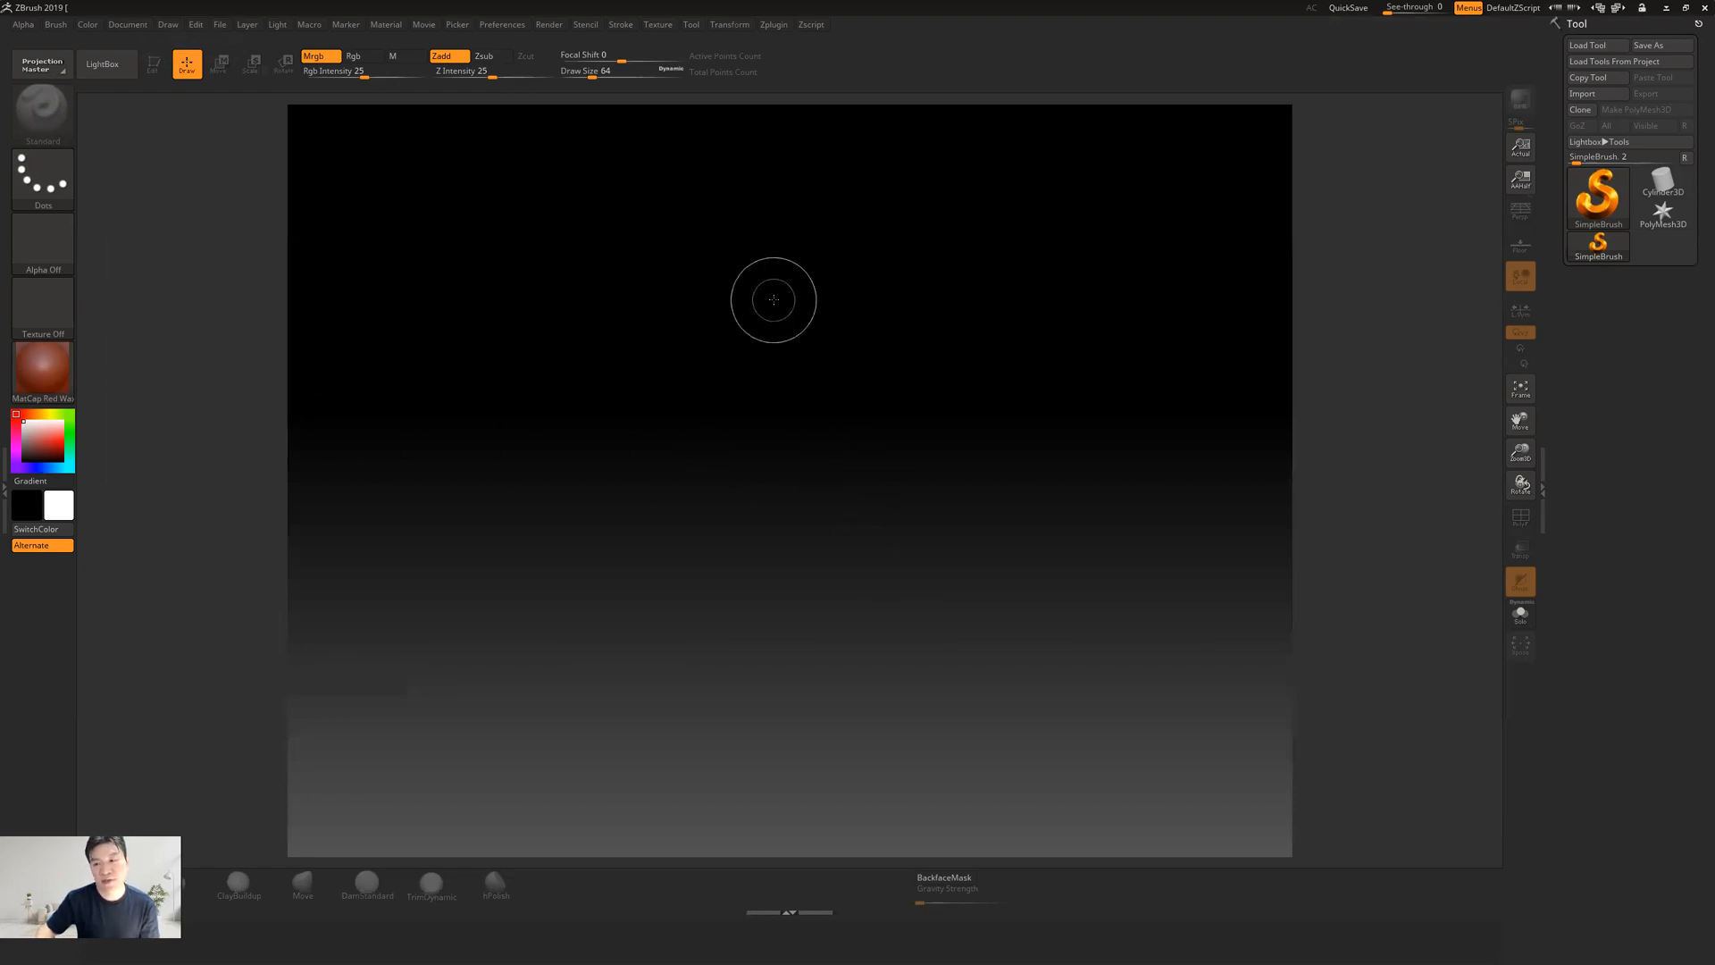
Set the document width to 1700 with proportions unconstrained and confirm resizing the canvas
{"action": "left_click", "coordinate": [137, 26]}
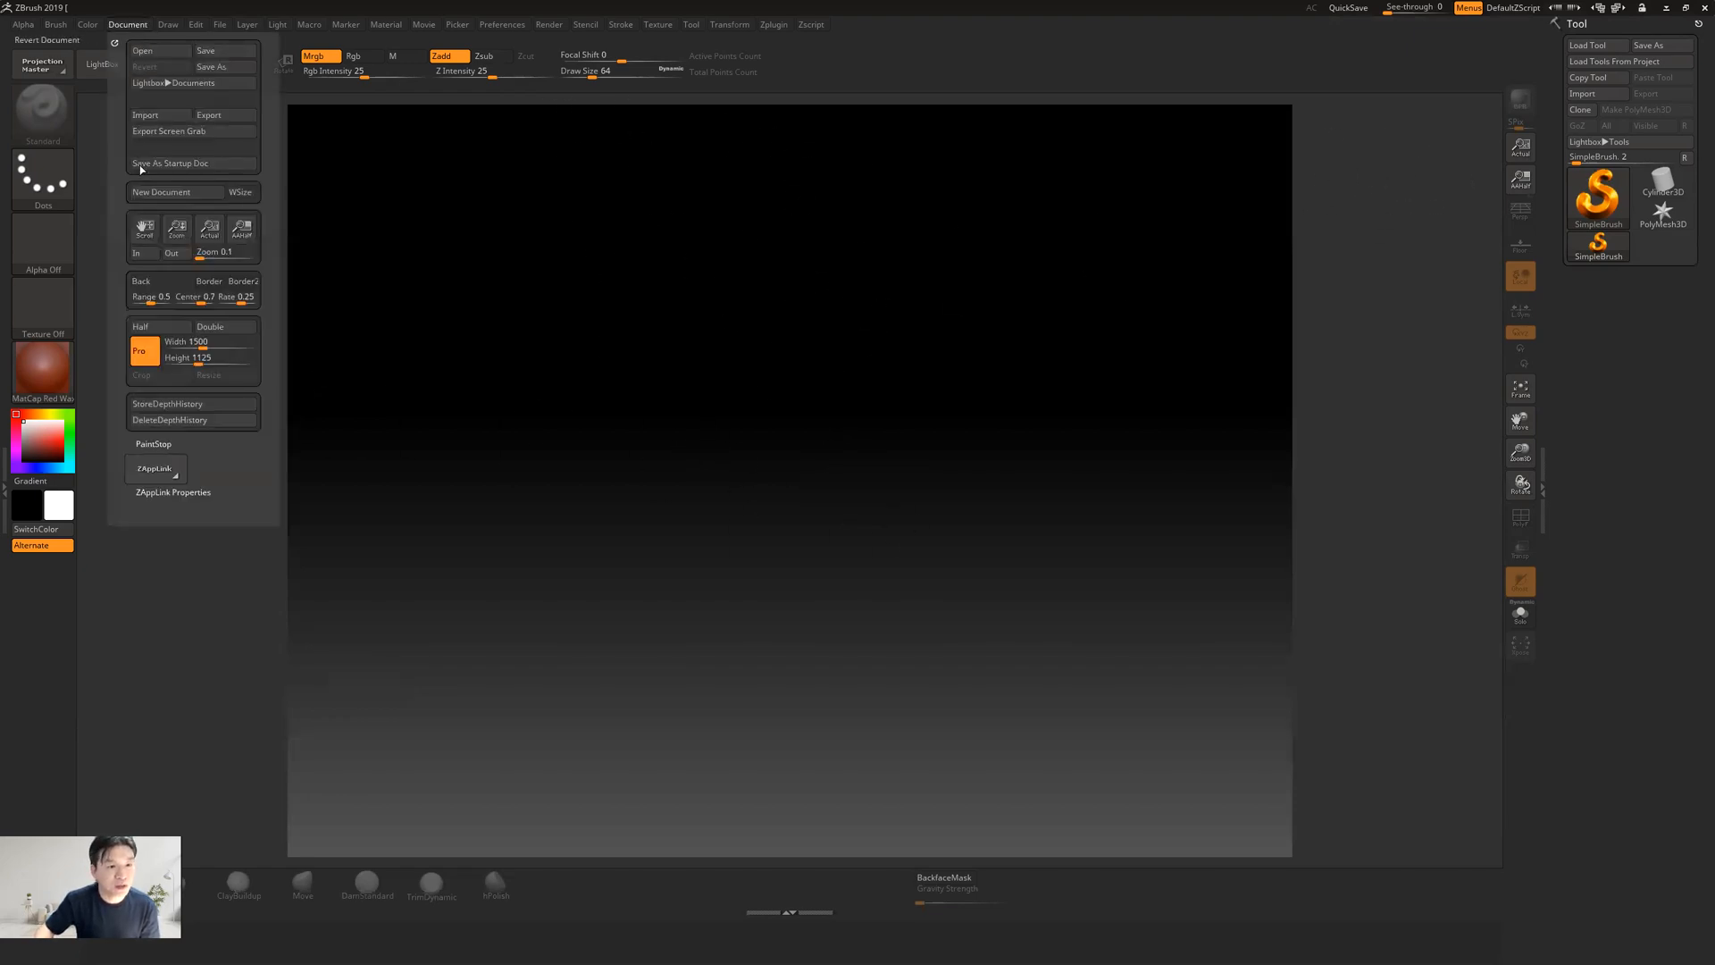
{"action": "left_click", "coordinate": [194, 344]}
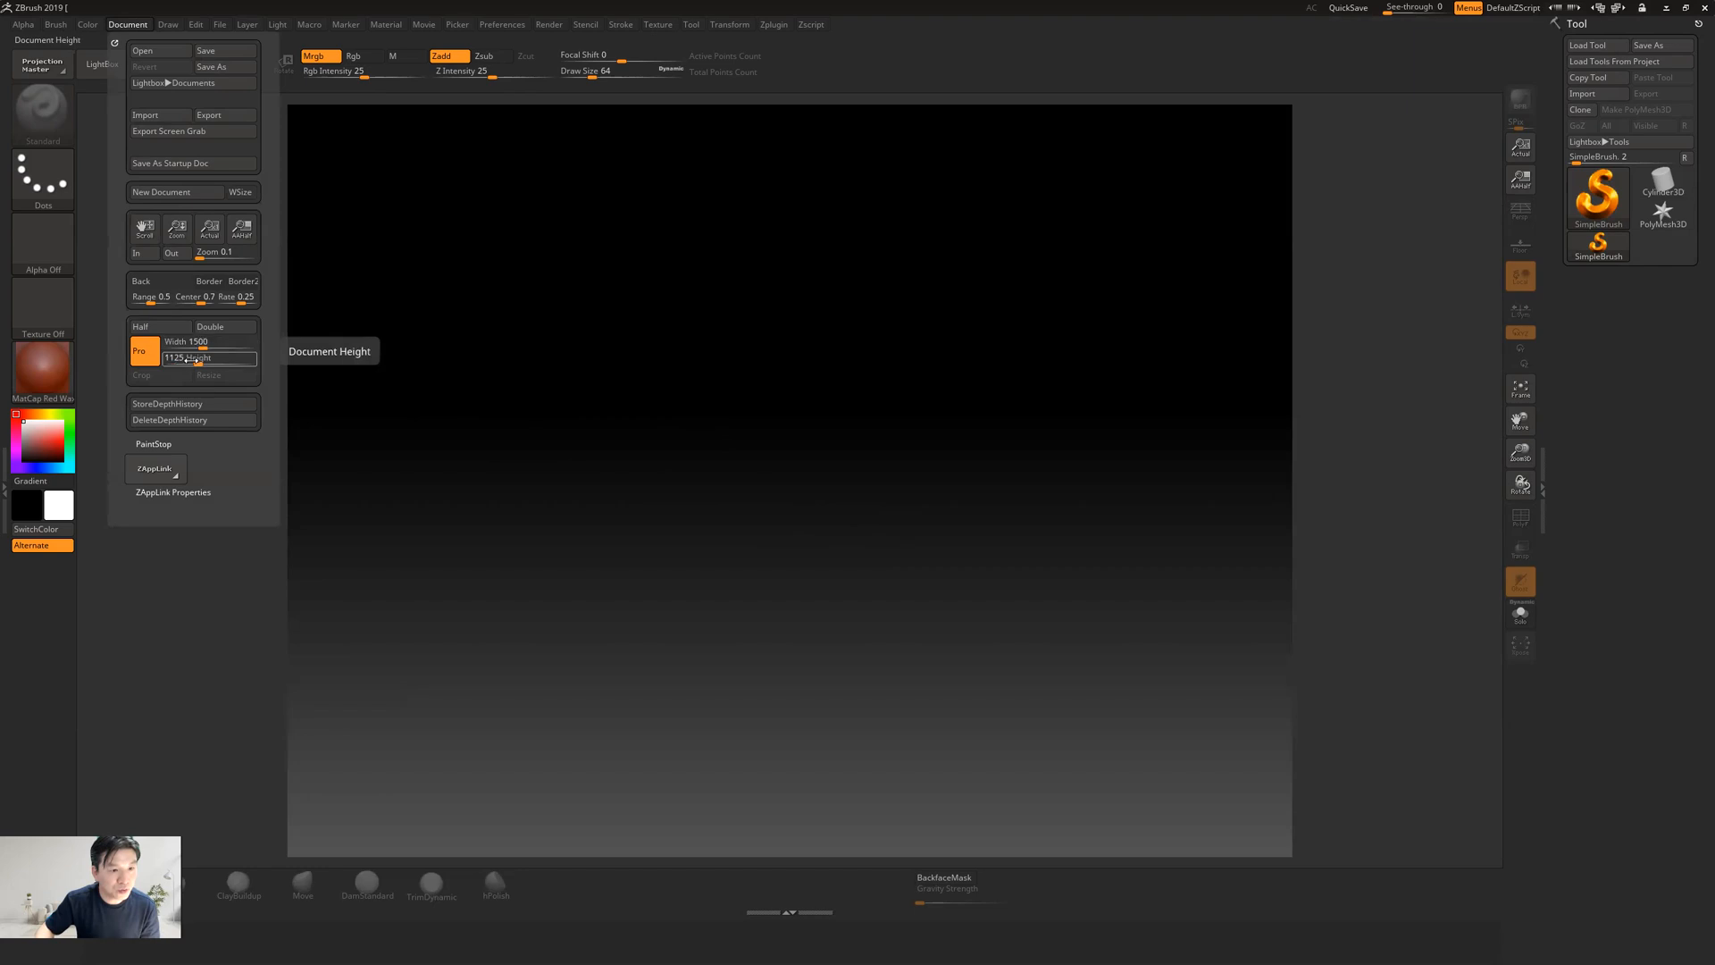
{"action": "left_click", "coordinate": [186, 347]}
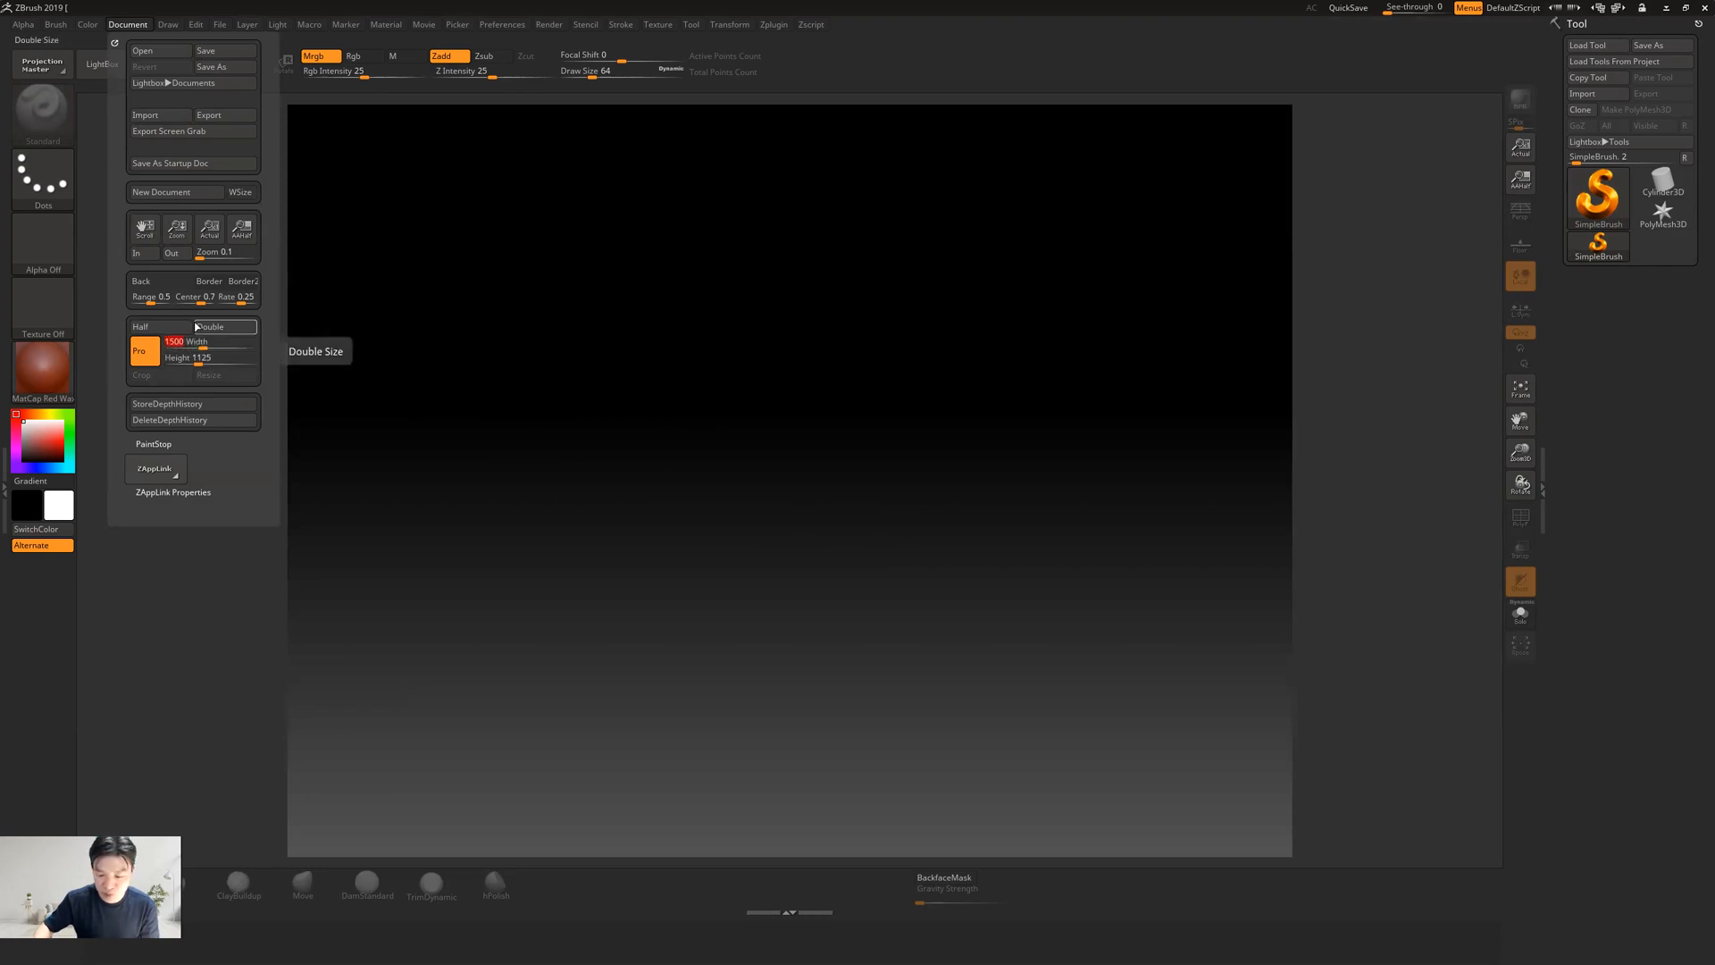
{"action": "type", "text": "1700"}
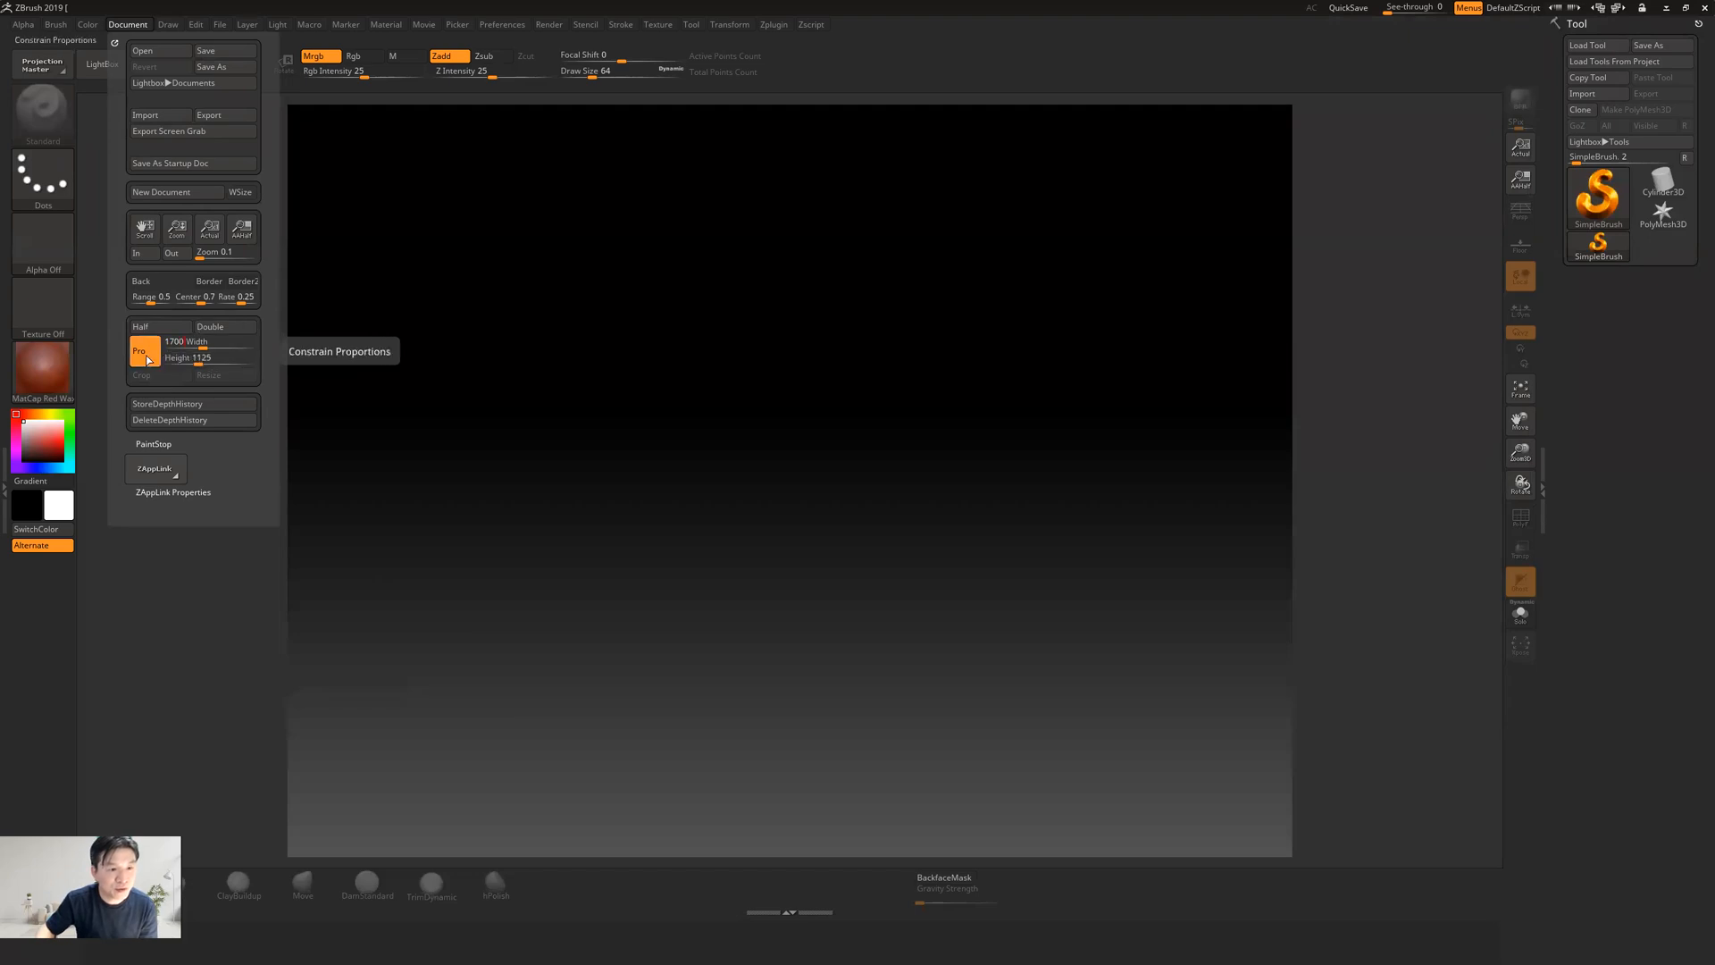
{"action": "key", "text": "Return"}
{"action": "left_click", "coordinate": [230, 380]}
{"action": "left_click", "coordinate": [888, 523]}
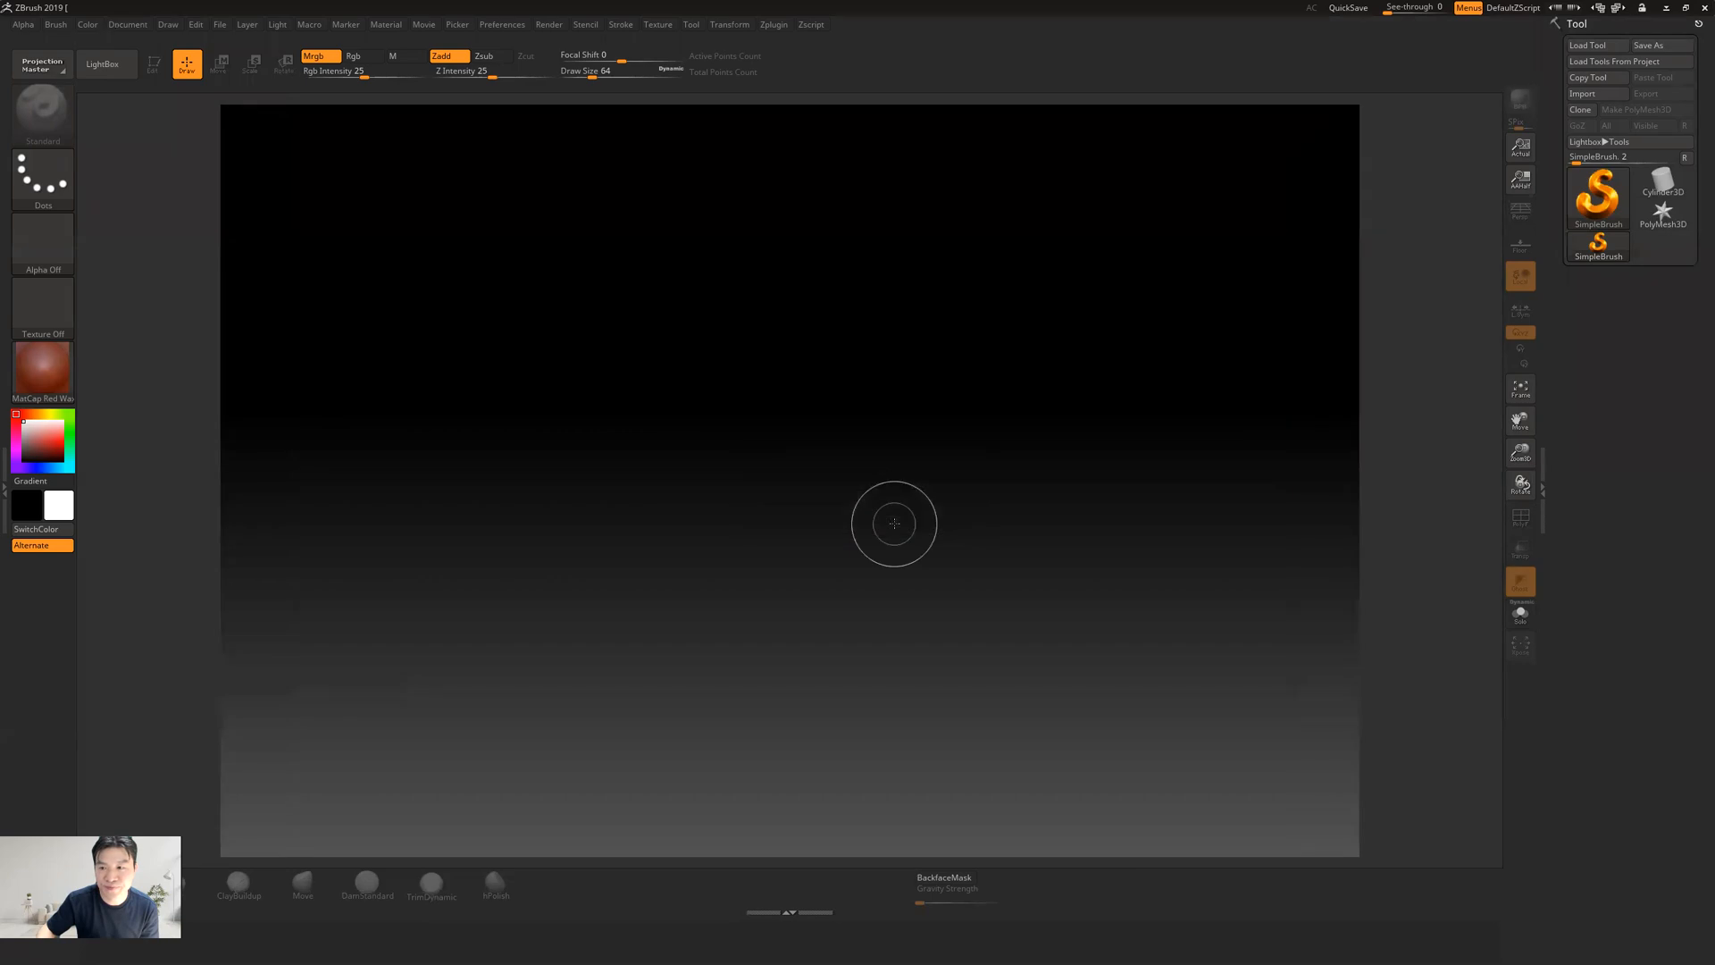
Widen the document to 1900 while leaving proportions unconstrained, and confirm the canvas resize
{"action": "left_click", "coordinate": [128, 26]}
{"action": "left_click", "coordinate": [209, 343]}
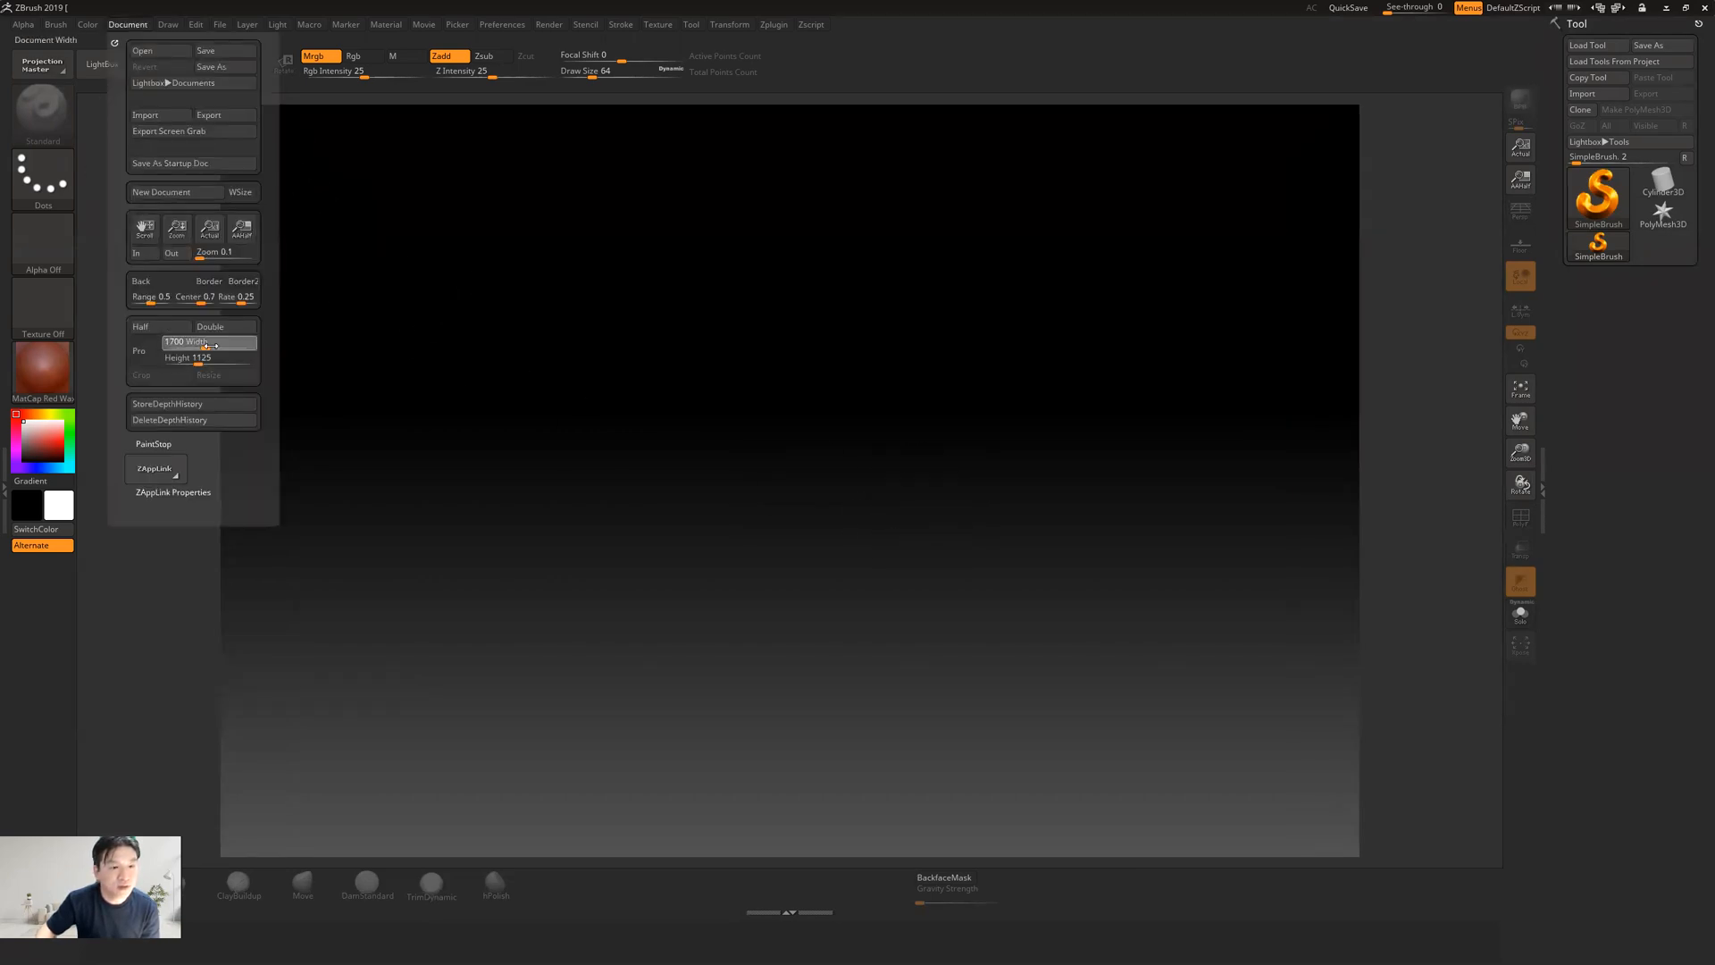
{"action": "type", "text": "1900"}
{"action": "key", "text": "Return"}
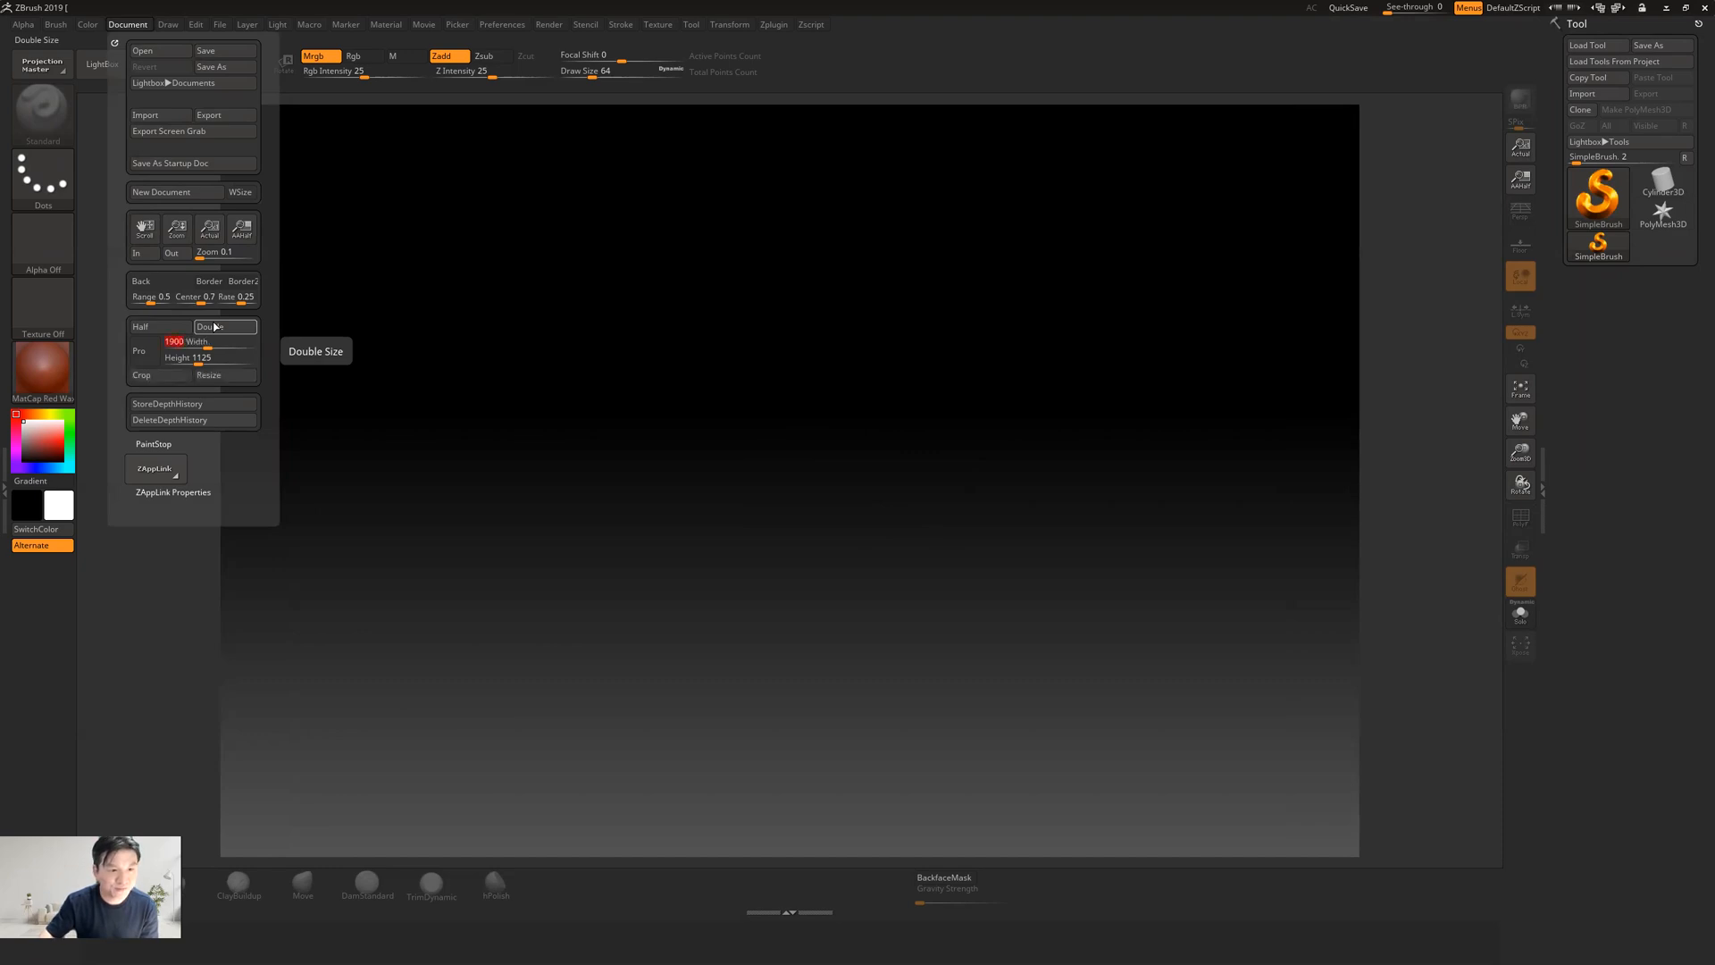
{"action": "left_click", "coordinate": [217, 375]}
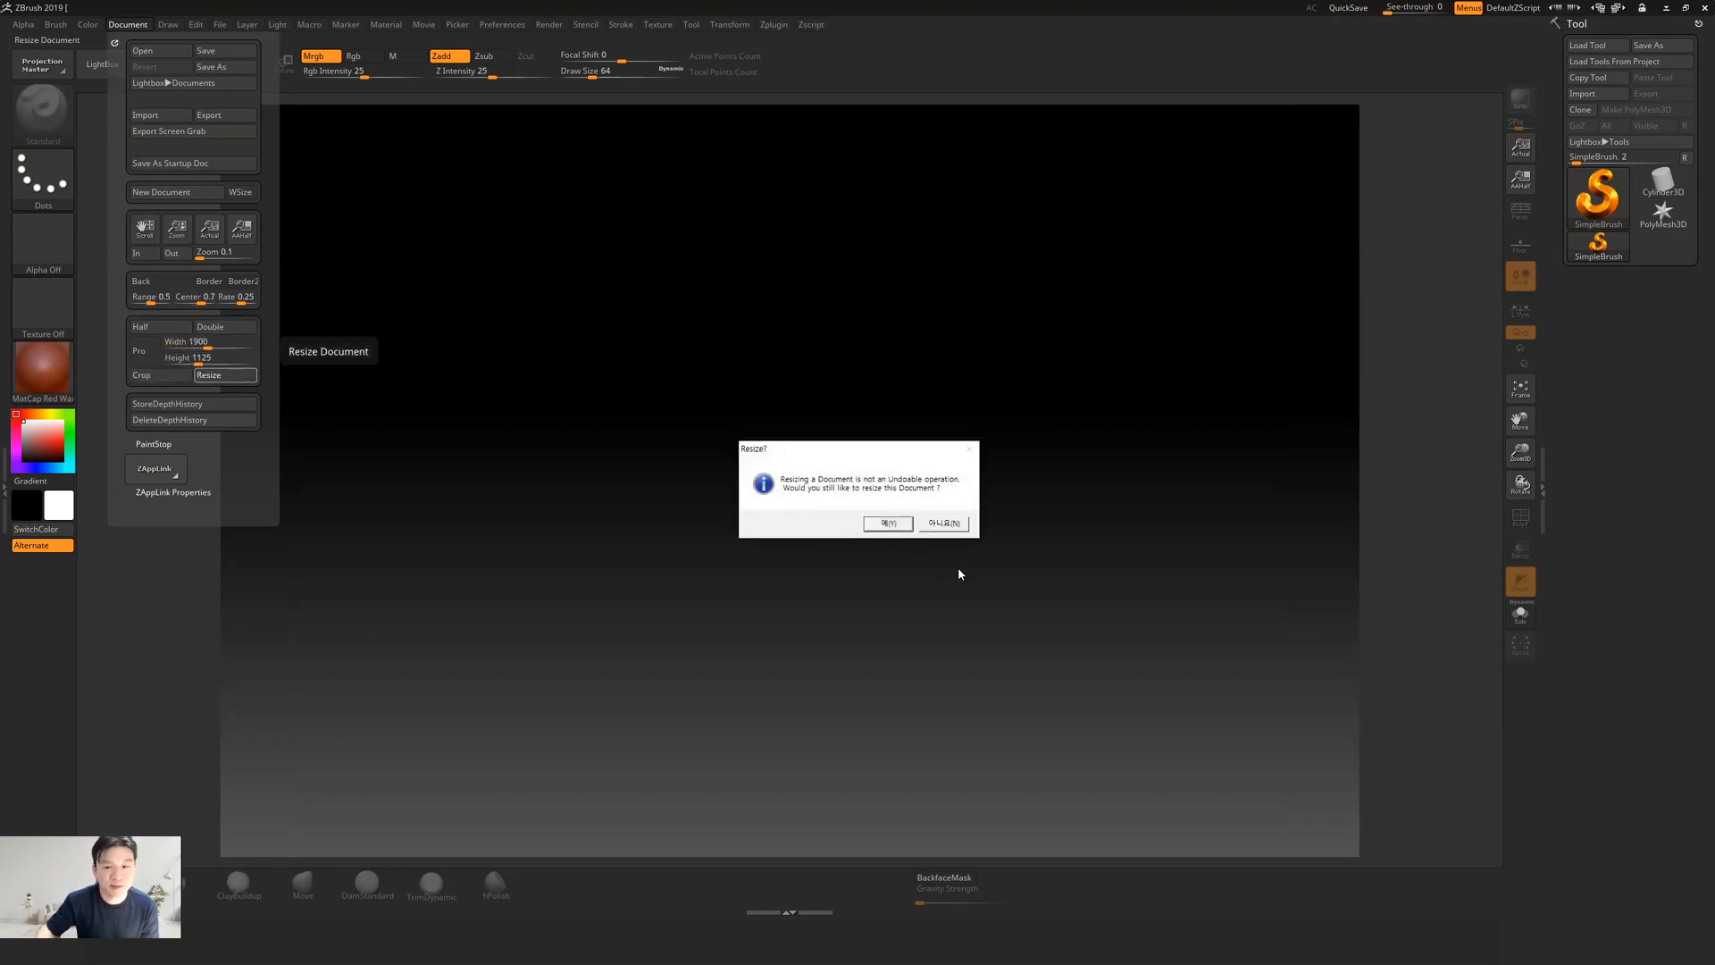
{"action": "left_click", "coordinate": [888, 523]}
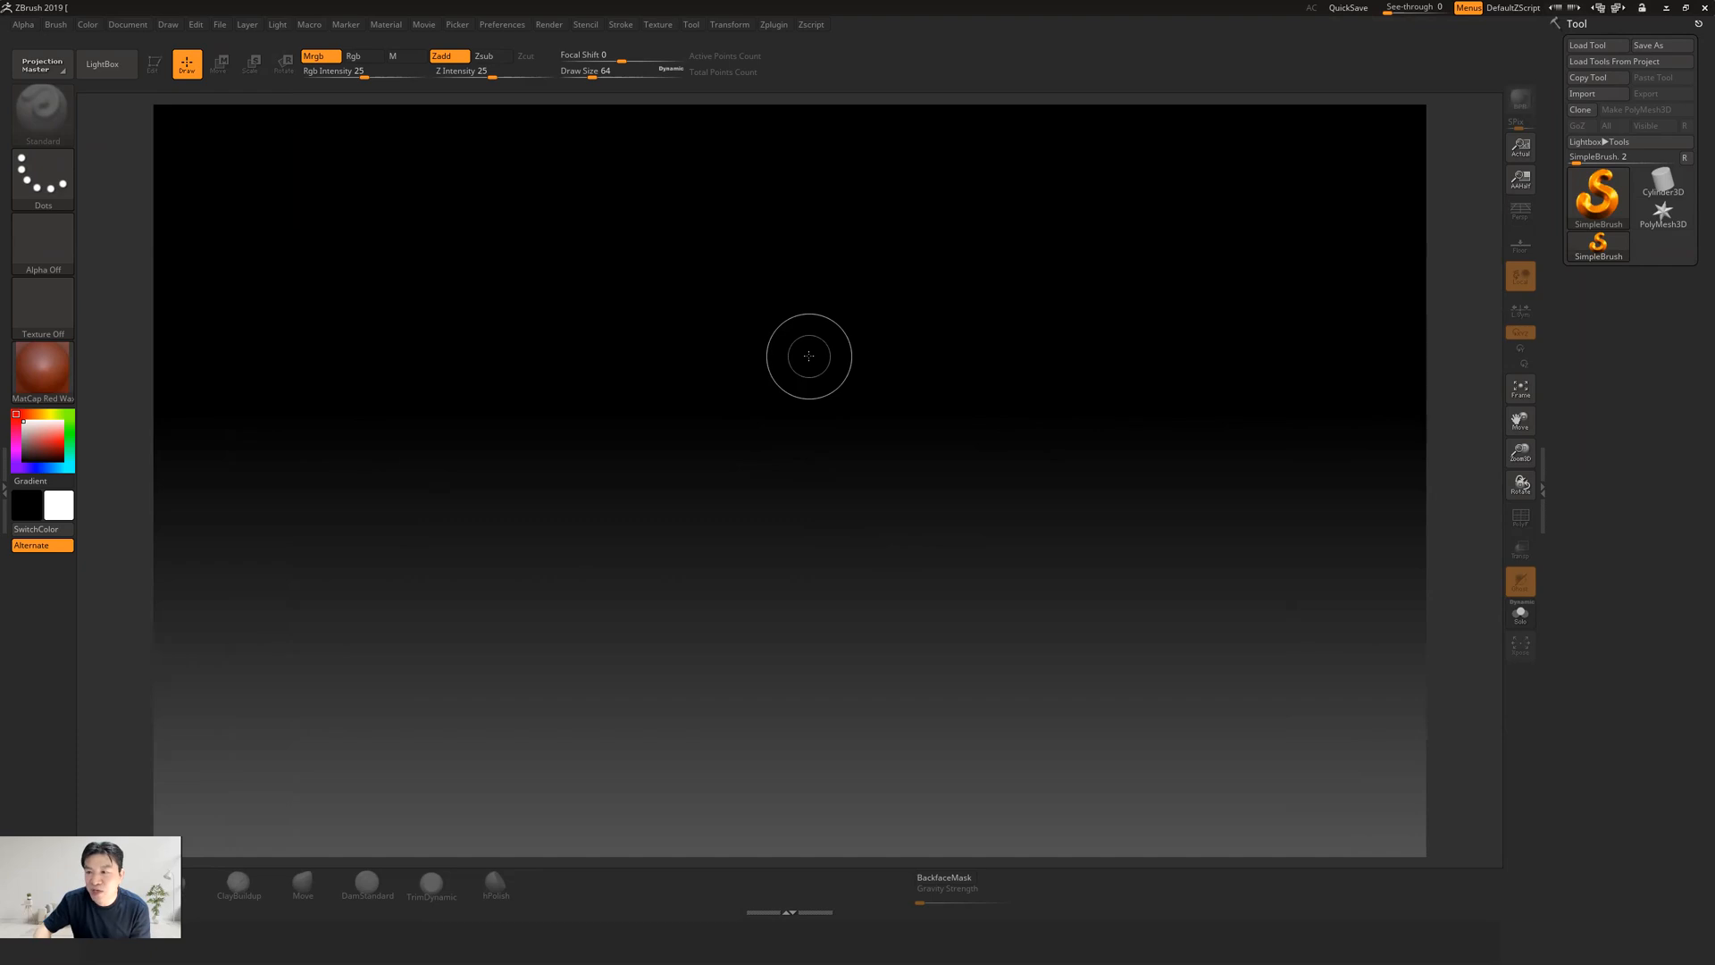
Import the dragon OBJ file from the 3ds Max 2022 export folder in Documents
{"action": "left_click", "coordinate": [1587, 205]}
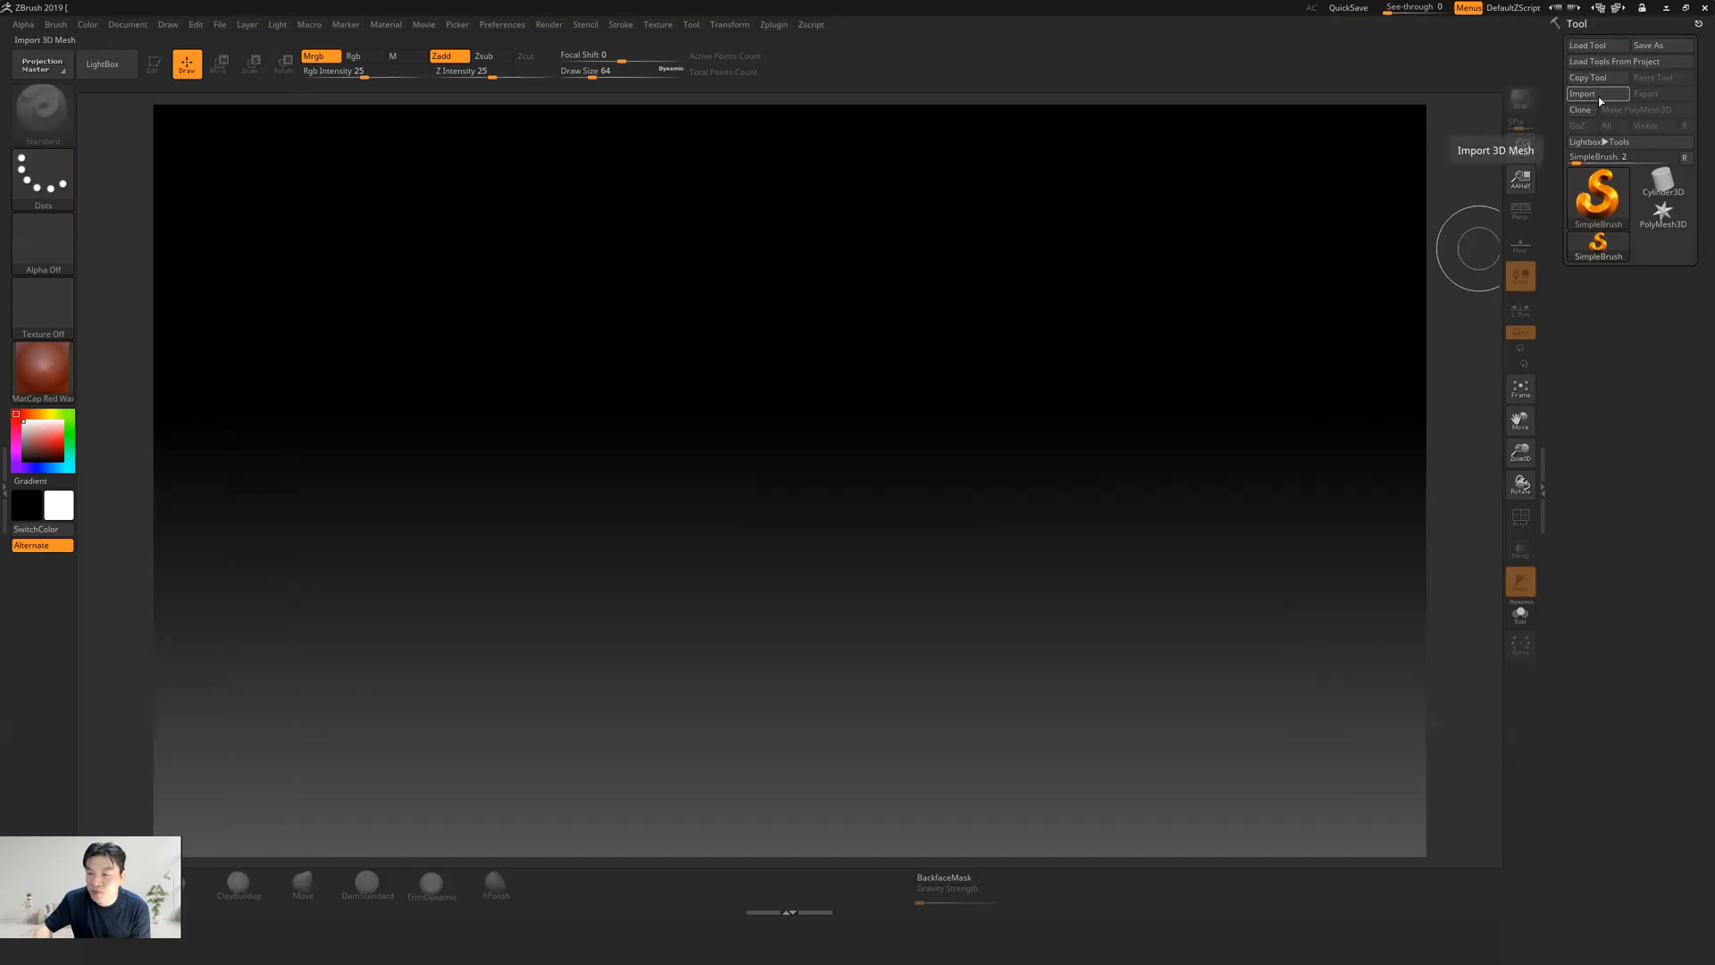
{"action": "left_click", "coordinate": [1599, 97]}
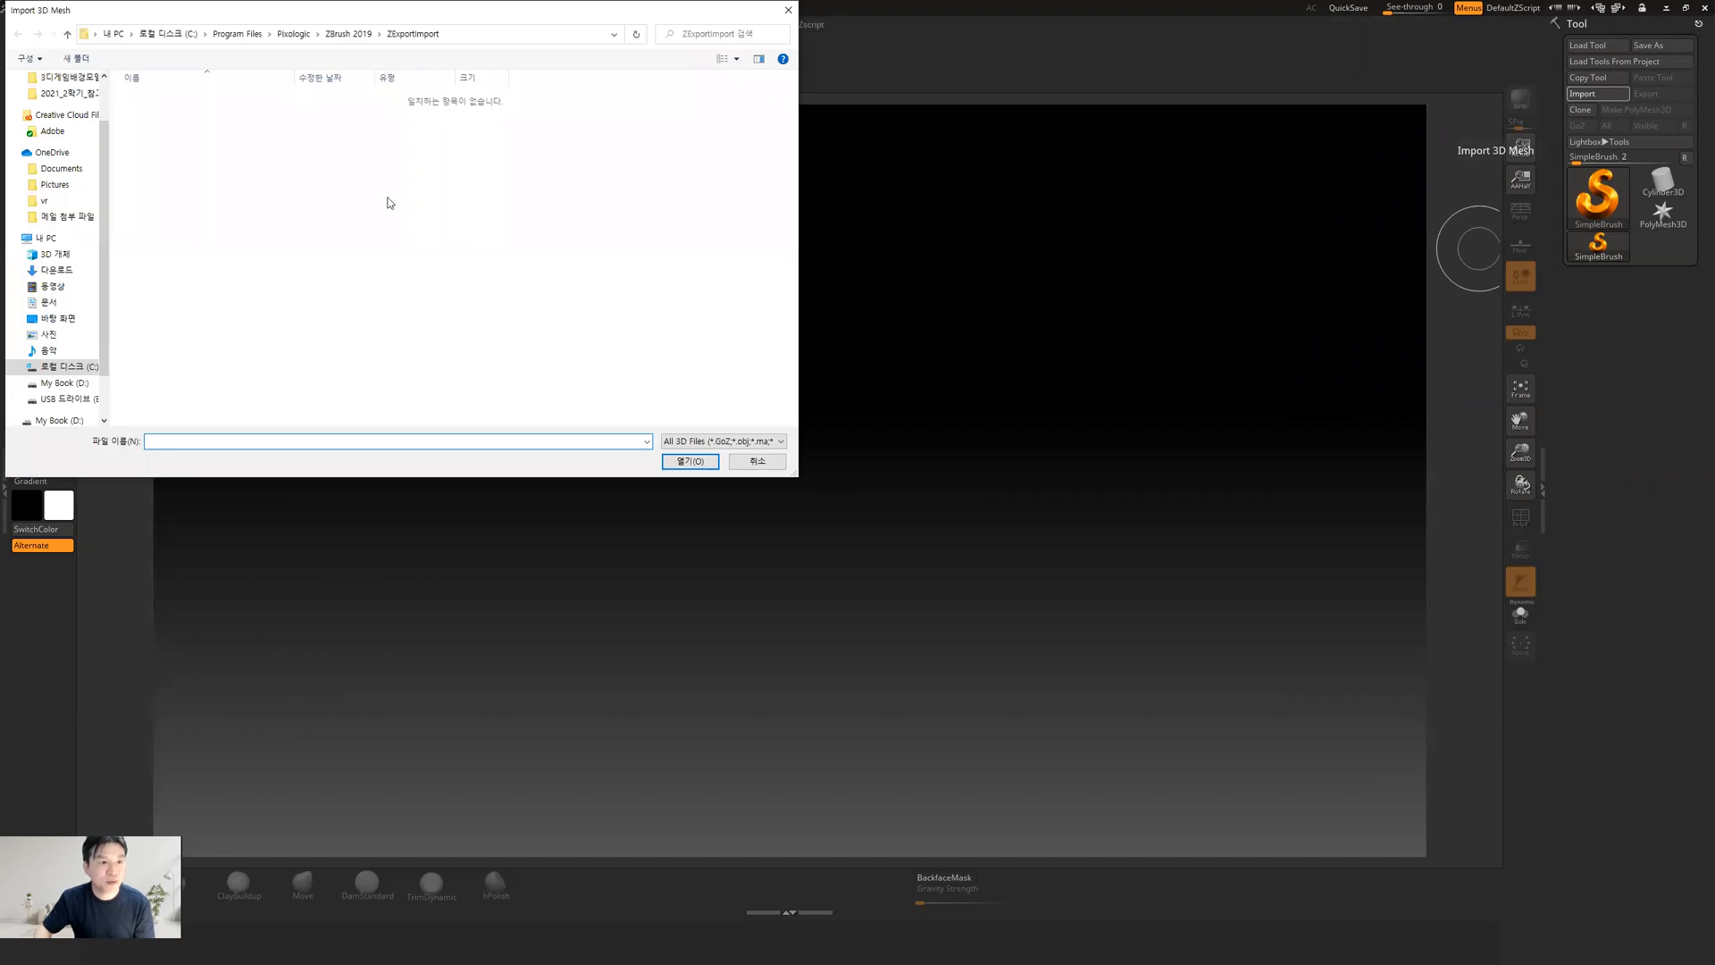
{"action": "left_click", "coordinate": [48, 304]}
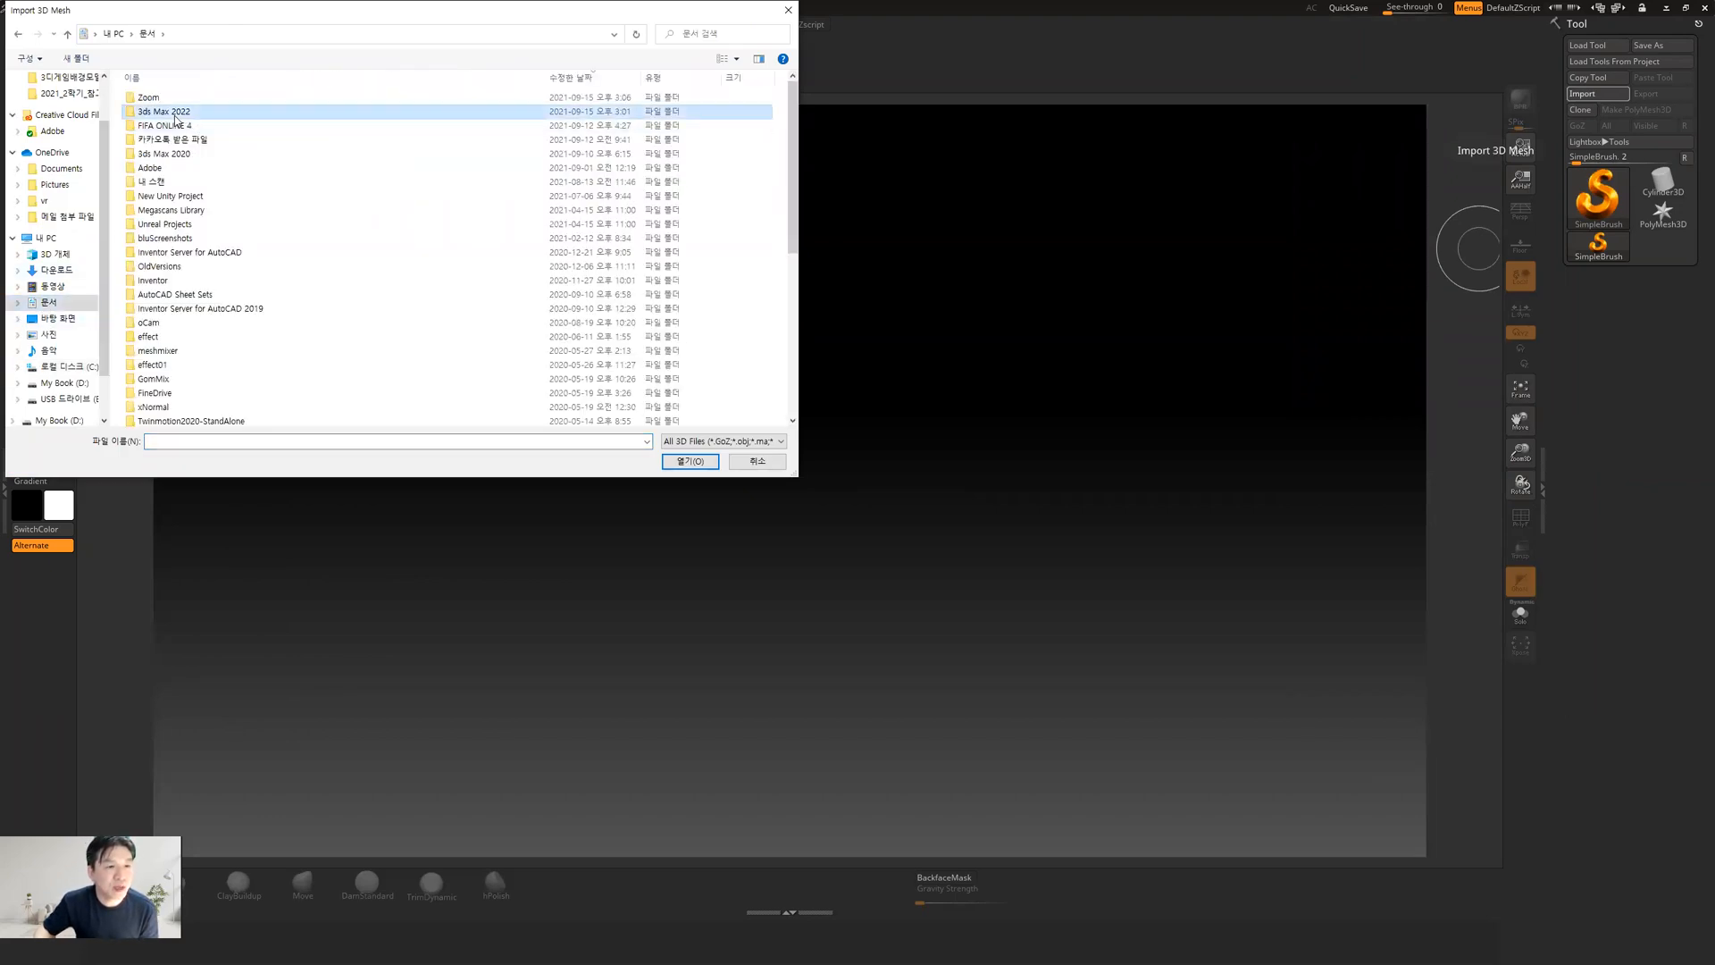
{"action": "double_click", "coordinate": [175, 114]}
{"action": "double_click", "coordinate": [153, 140]}
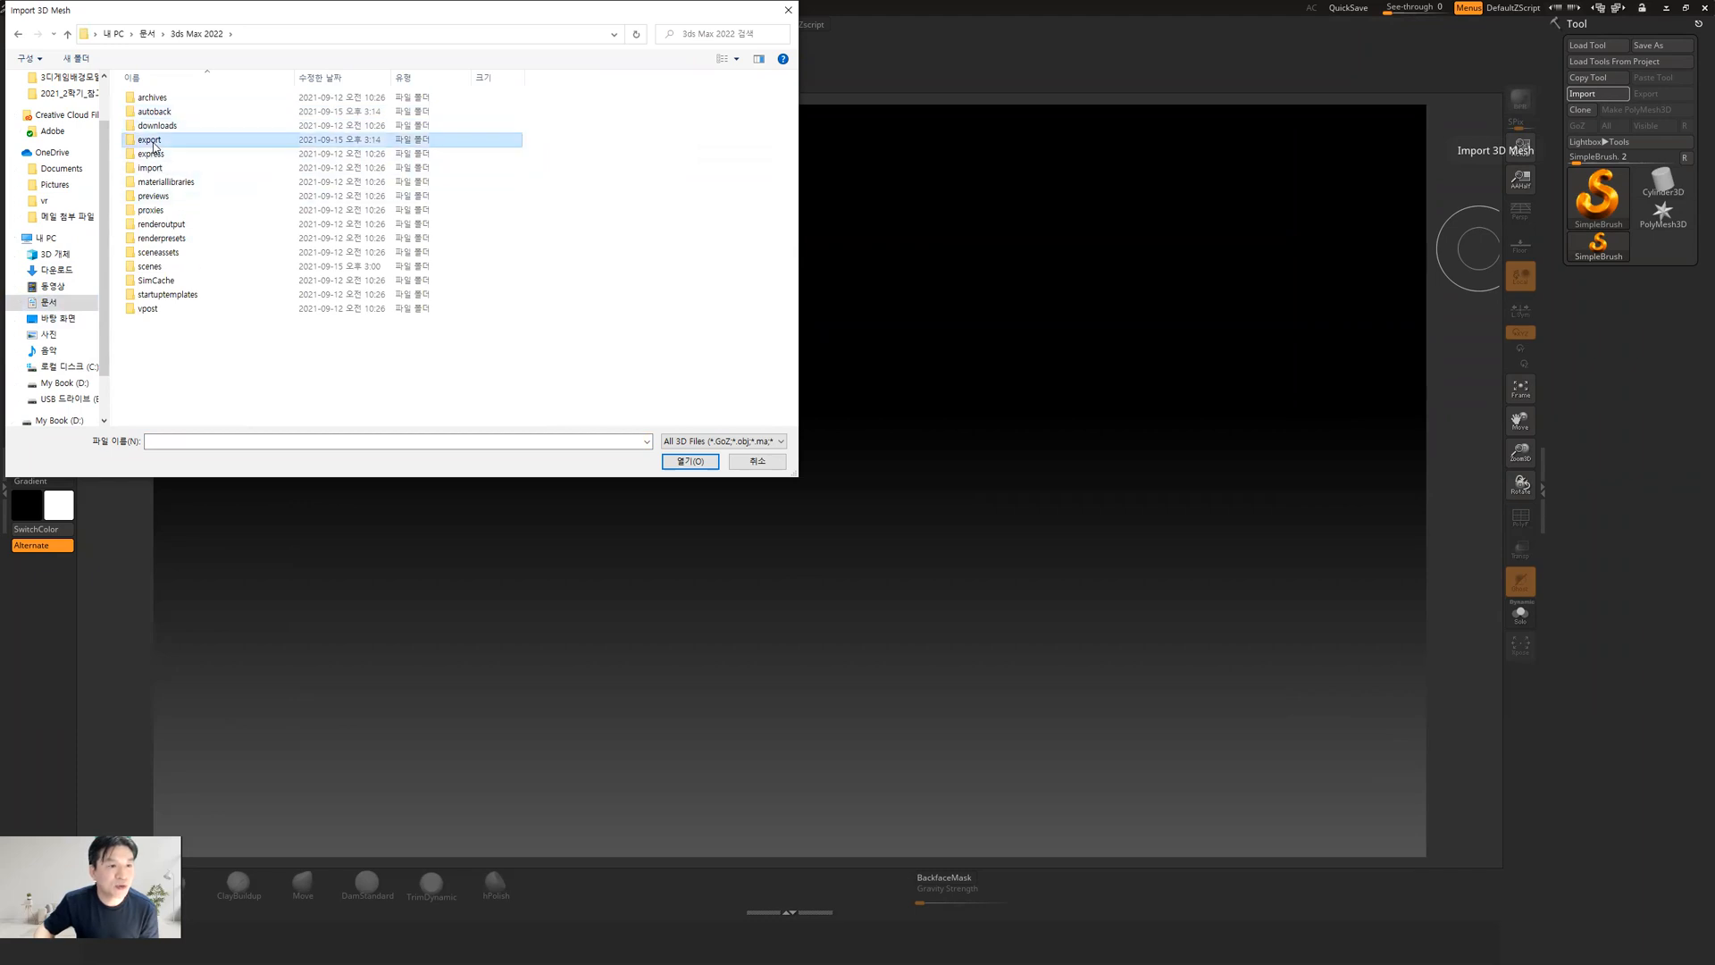
{"action": "left_click", "coordinate": [152, 142]}
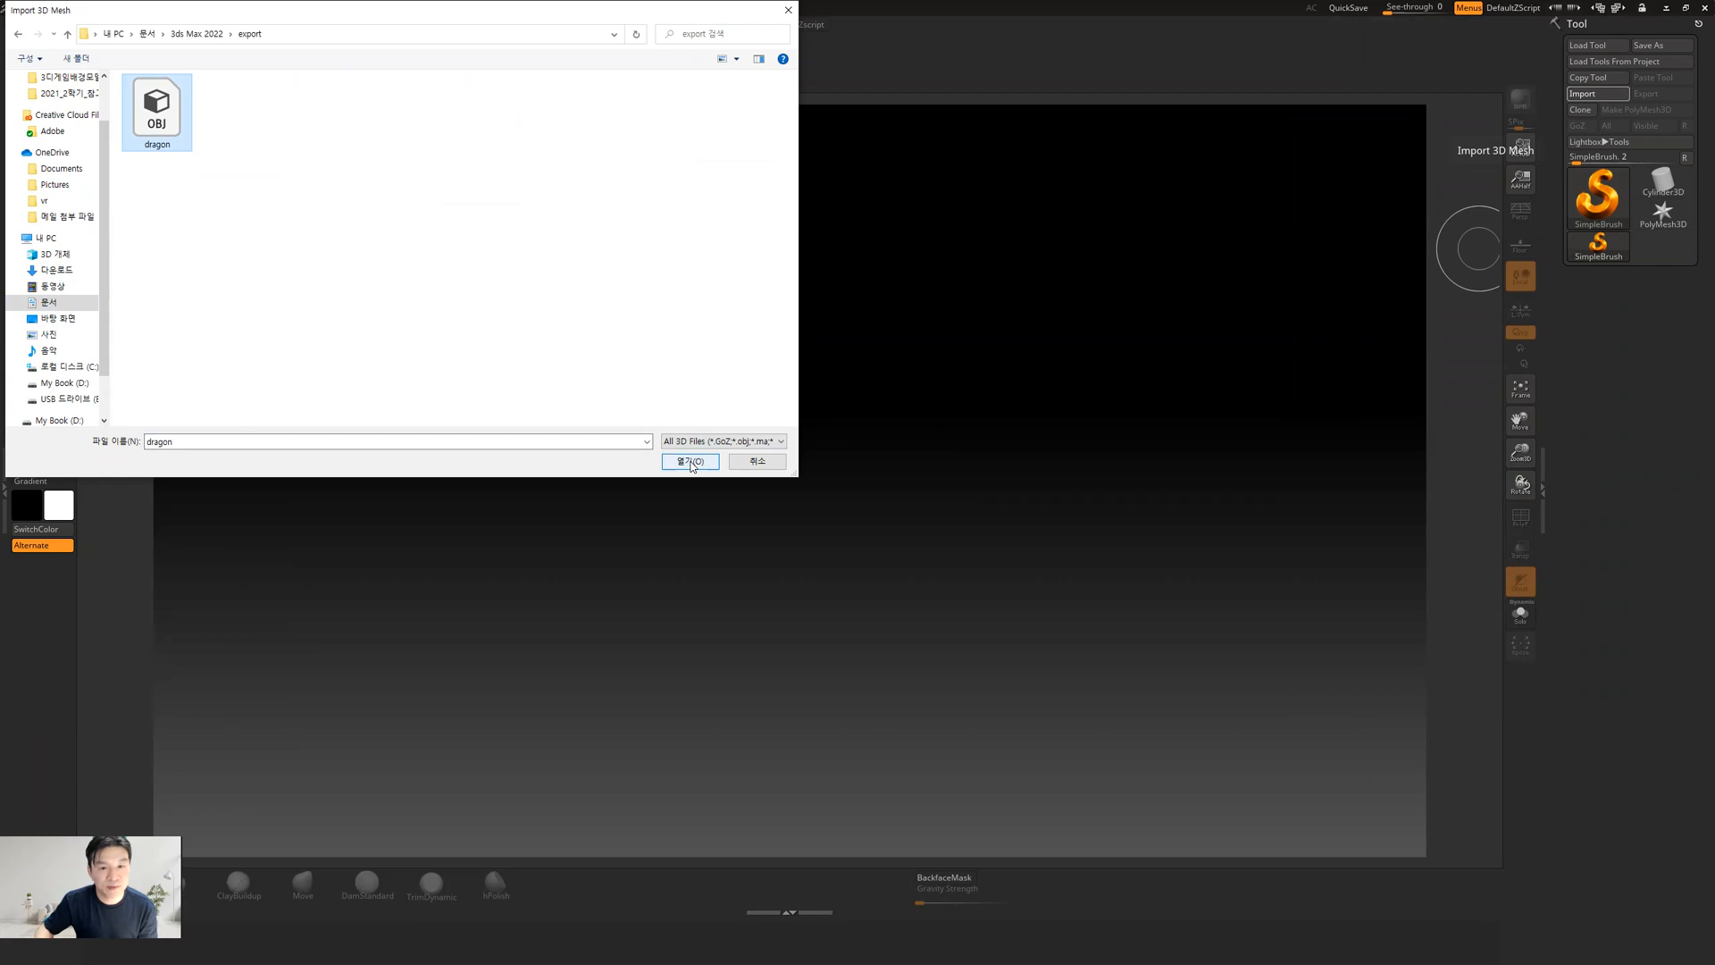
{"action": "left_click", "coordinate": [689, 462]}
Draw the imported dragon mesh onto the canvas and enter Edit mode
{"action": "left_click_drag", "start_coordinate": [762, 625], "coordinate": [638, 791]}
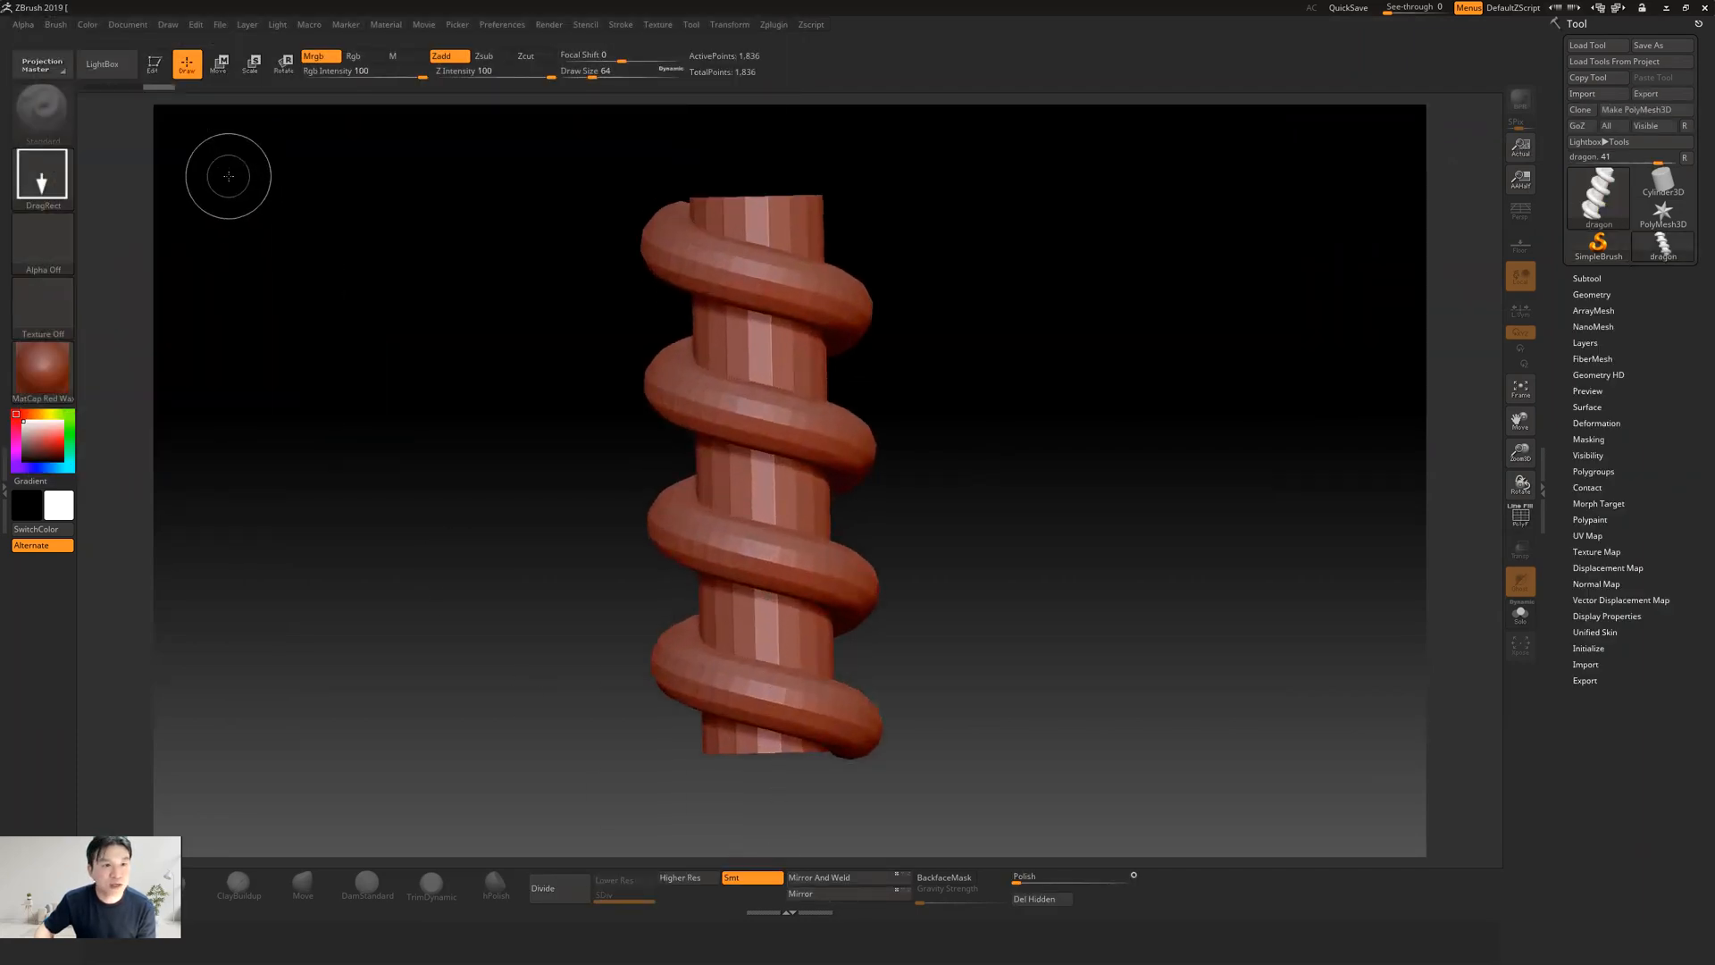
{"action": "left_click", "coordinate": [158, 63]}
{"action": "mouse_move", "coordinate": [1033, 555]}
{"action": "left_mouse_down"}
{"action": "mouse_move", "coordinate": [1129, 528]}
{"action": "mouse_move", "coordinate": [838, 511]}
{"action": "mouse_move", "coordinate": [945, 513]}
{"action": "mouse_move", "coordinate": [944, 491]}
{"action": "mouse_move", "coordinate": [1079, 522]}
{"action": "mouse_move", "coordinate": [995, 440]}
{"action": "mouse_move", "coordinate": [1006, 589]}
{"action": "mouse_move", "coordinate": [983, 467]}
{"action": "mouse_move", "coordinate": [953, 436]}
{"action": "mouse_move", "coordinate": [1014, 444]}
{"action": "mouse_move", "coordinate": [942, 416]}
{"action": "mouse_move", "coordinate": [988, 448]}
{"action": "mouse_move", "coordinate": [908, 444]}
{"action": "mouse_move", "coordinate": [950, 452]}
{"action": "mouse_move", "coordinate": [950, 481]}
{"action": "left_mouse_up"}
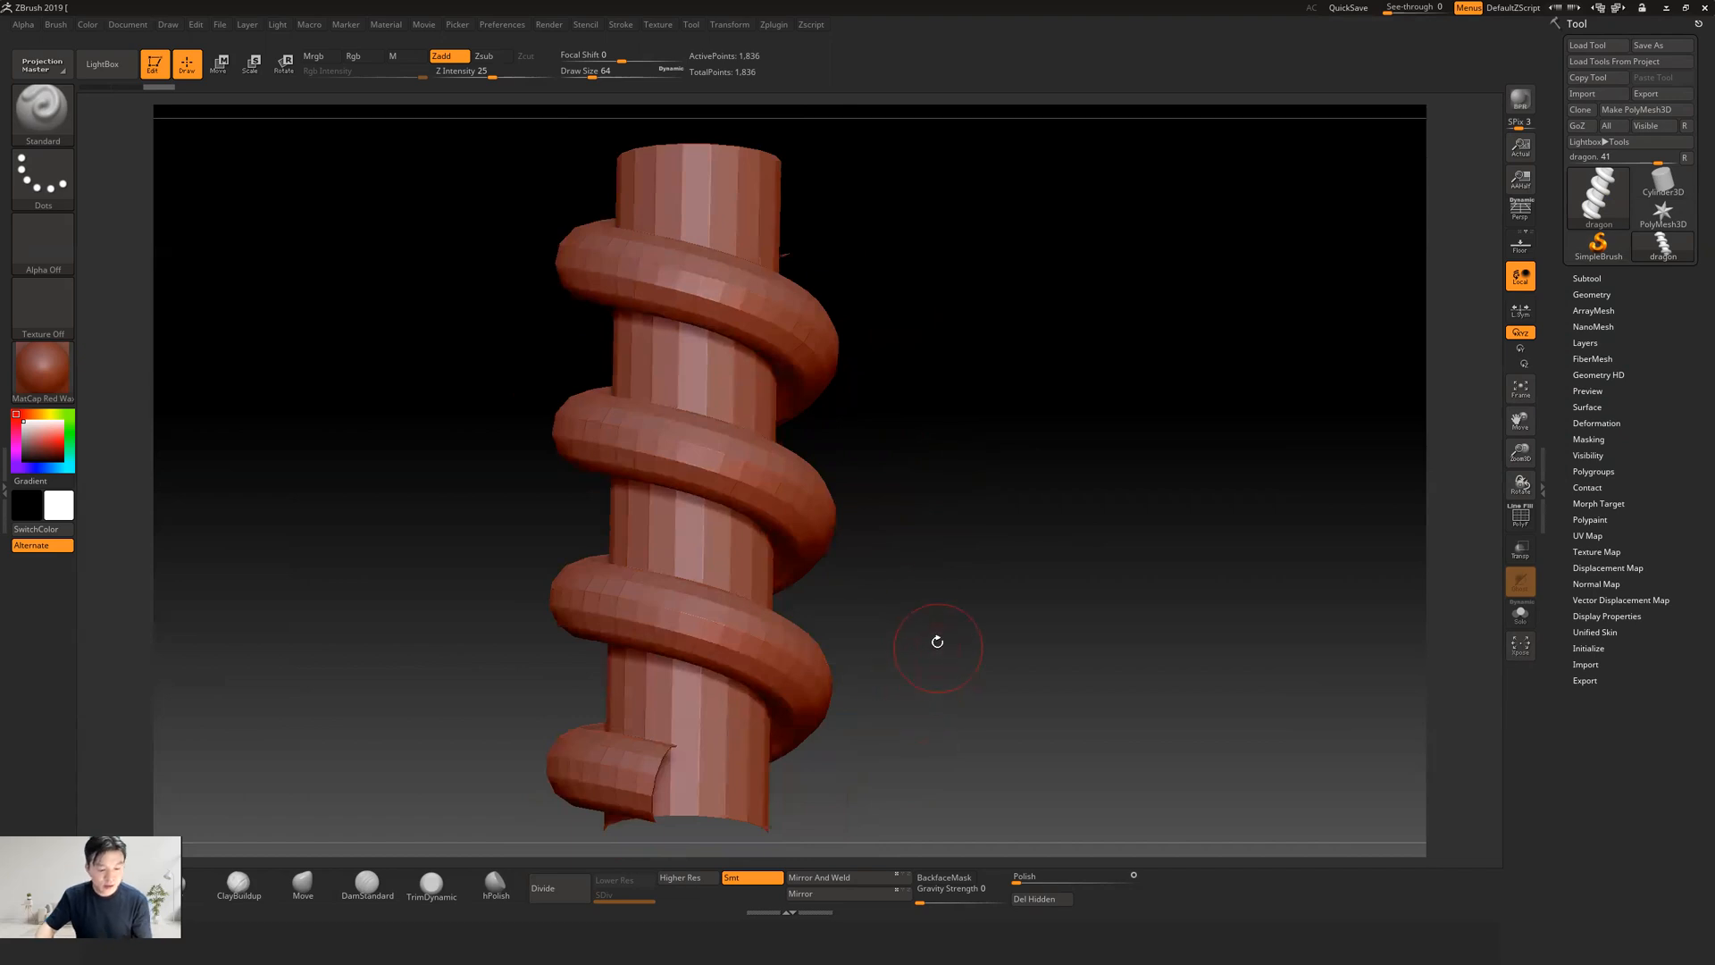
Switch to the reference photo, examine the snake's scales and coils up close, and minimize the photo
{"action": "key", "text": "alt+Tab"}
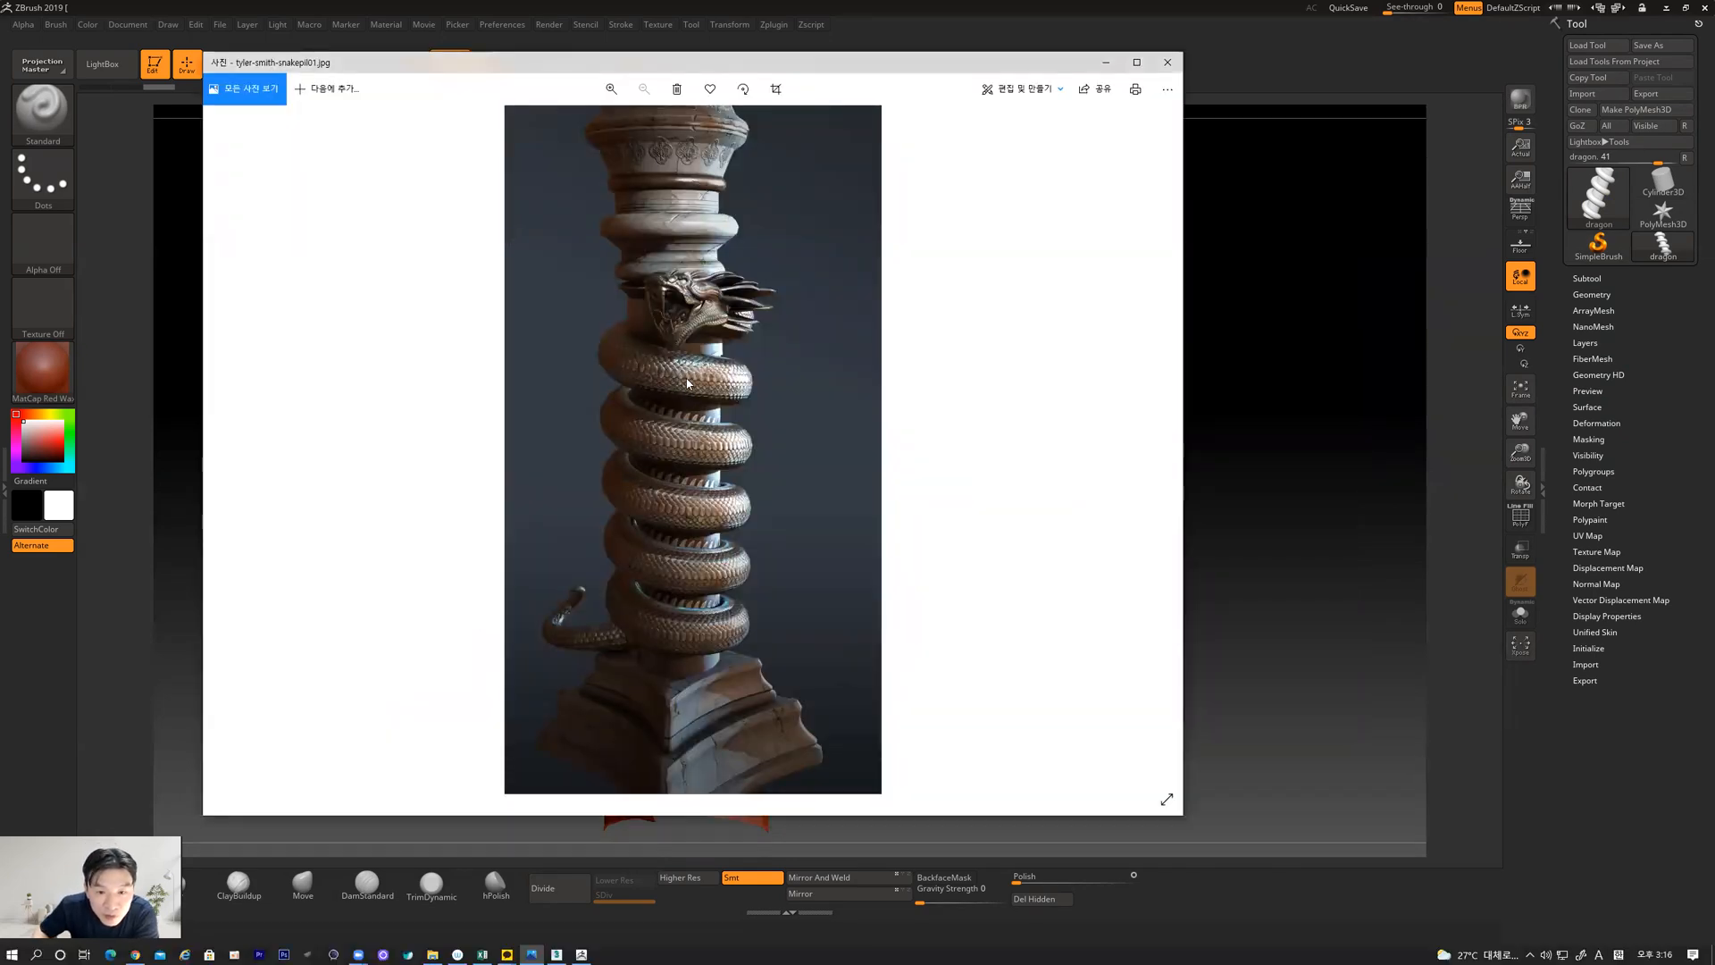
{"action": "left_click", "coordinate": [611, 88]}
{"action": "left_click", "coordinate": [611, 89]}
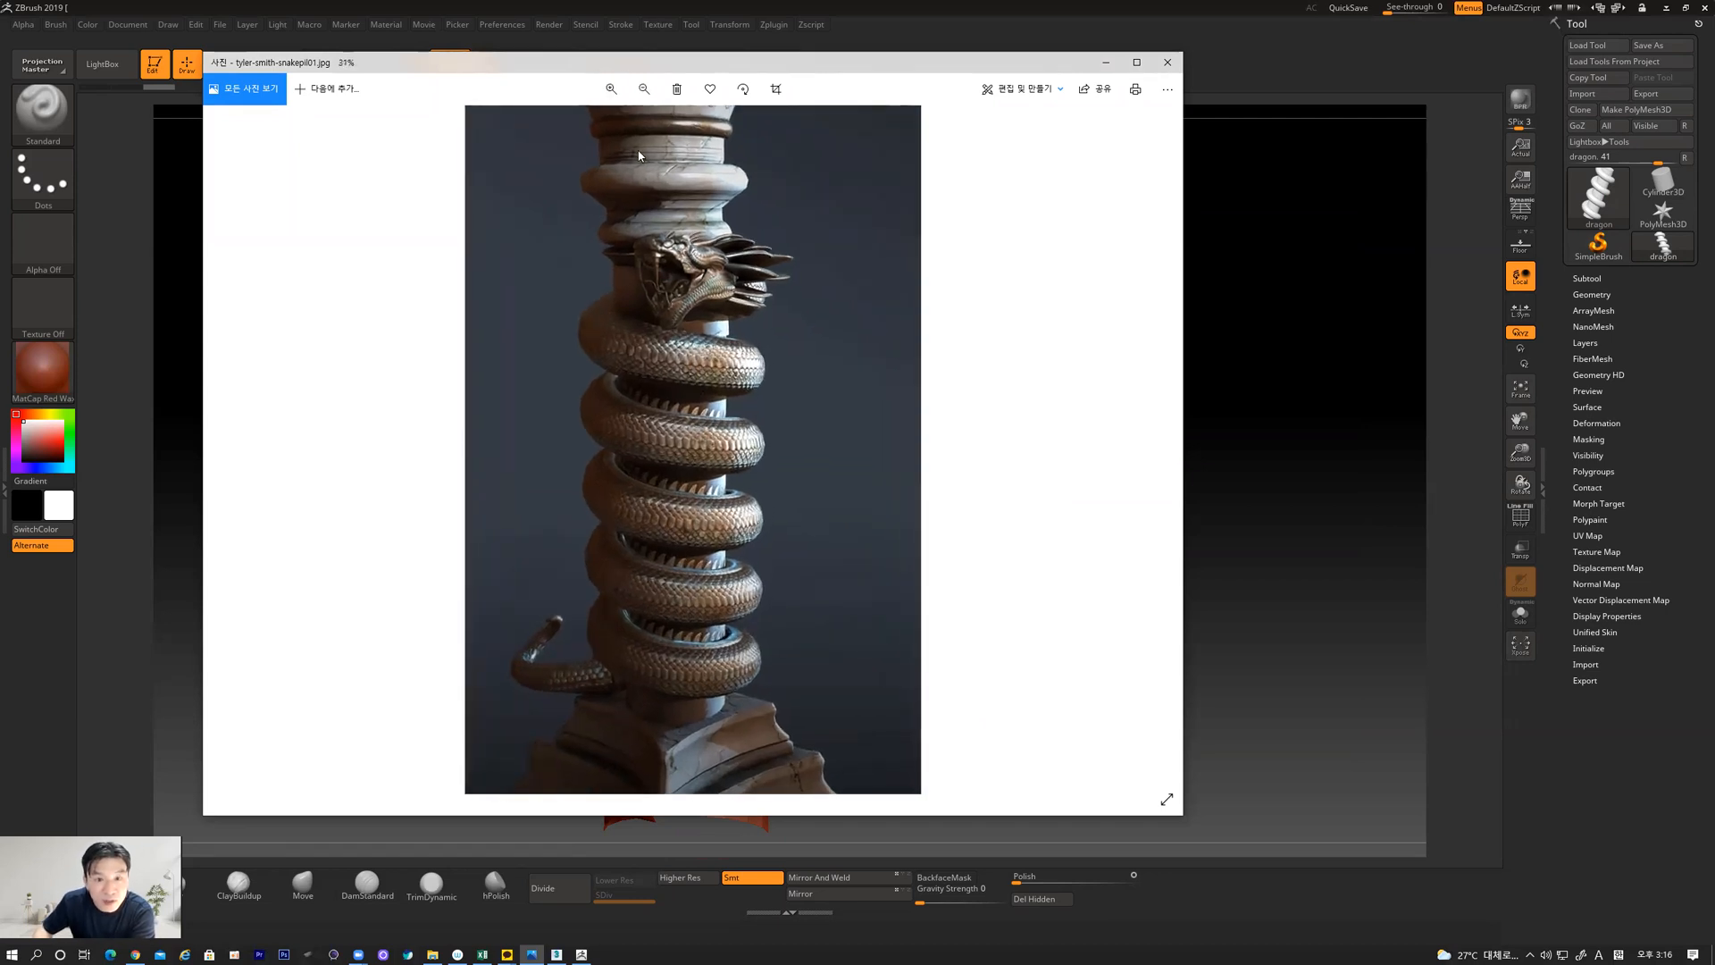
{"action": "left_click", "coordinate": [611, 88]}
{"action": "left_click", "coordinate": [611, 88]}
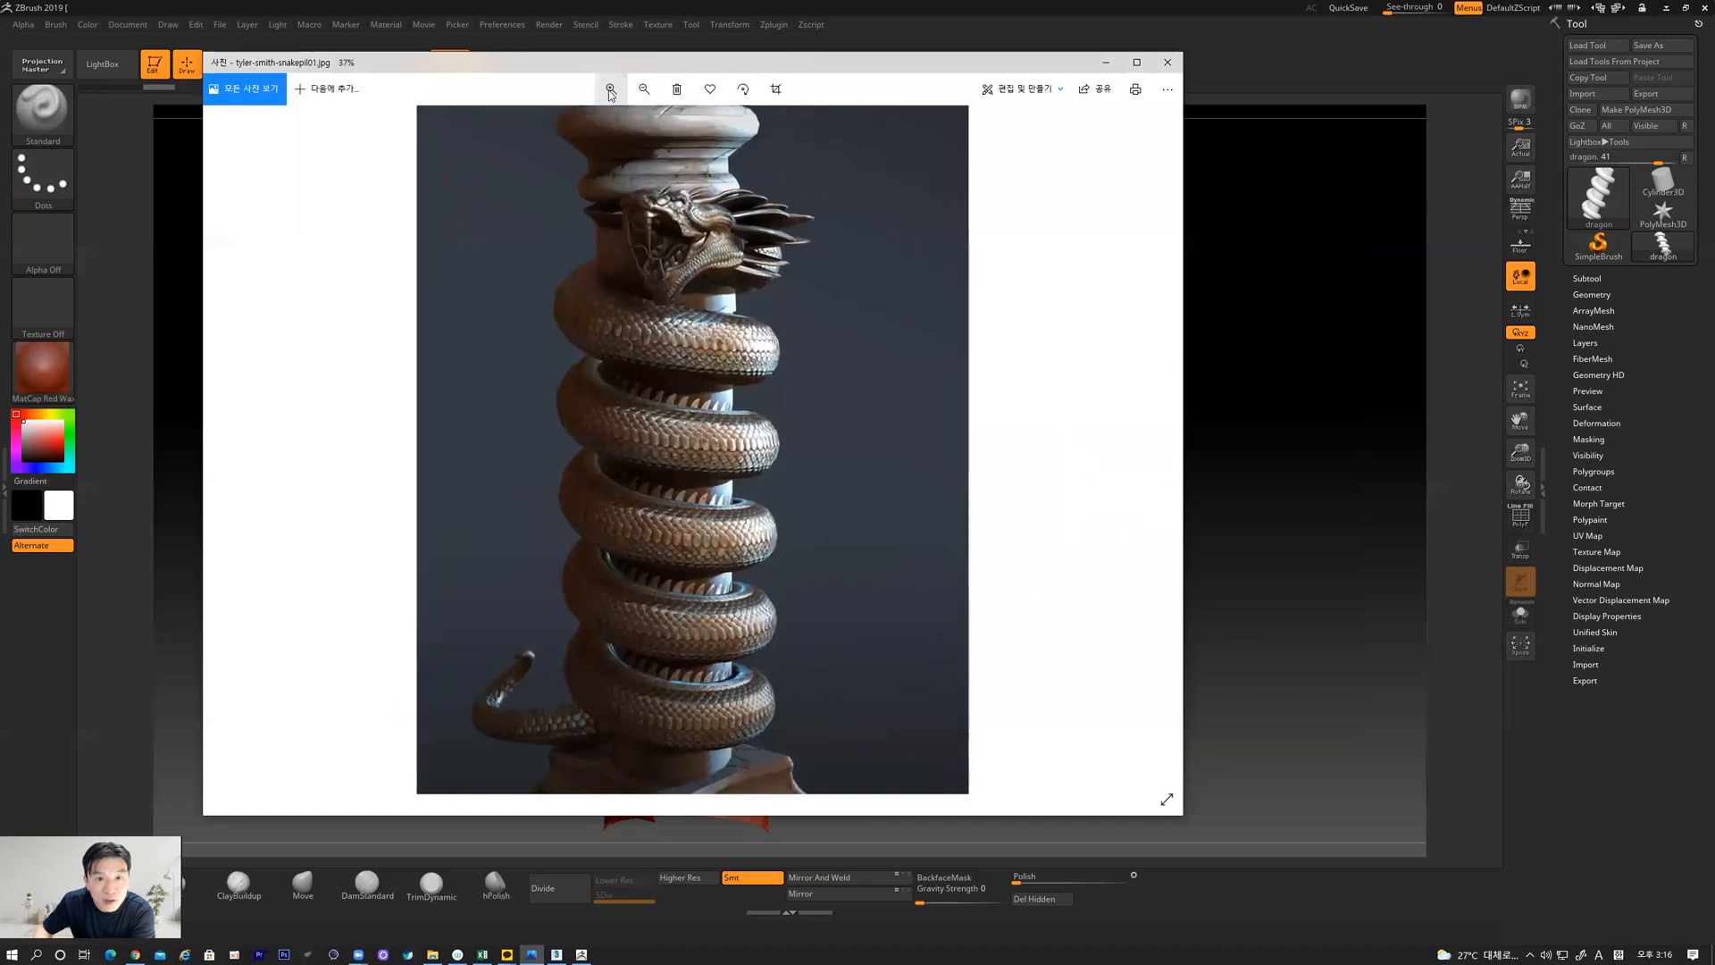
{"action": "left_click", "coordinate": [611, 95]}
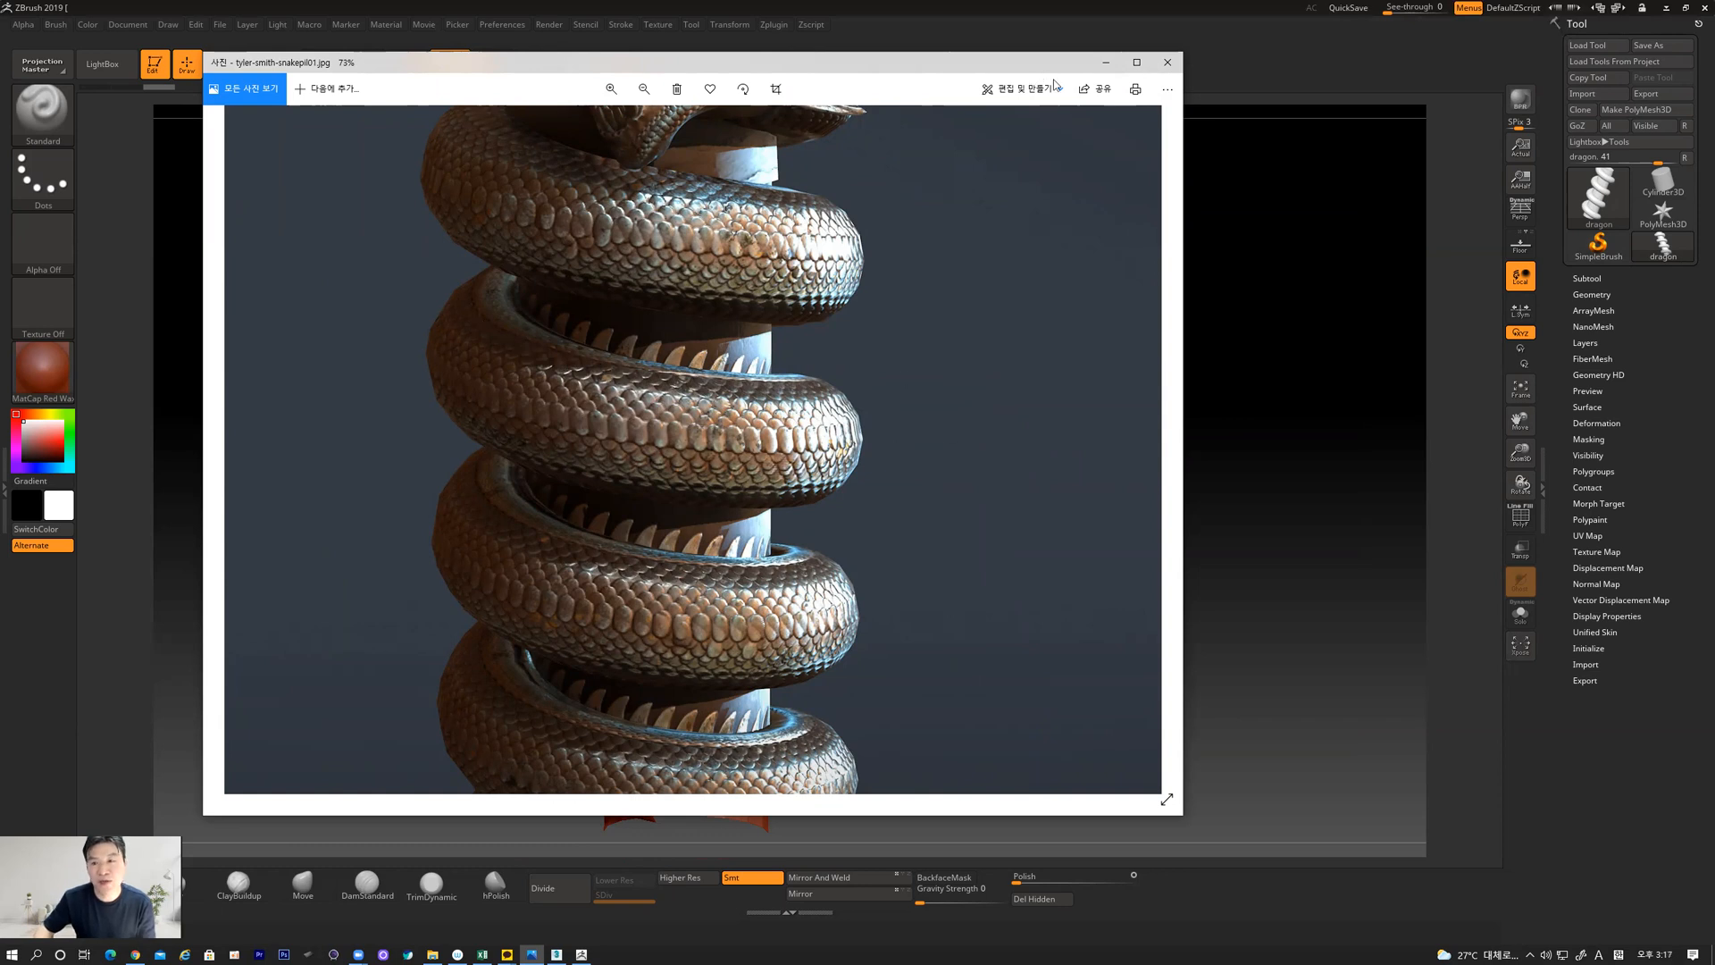
{"action": "left_click", "coordinate": [1101, 59]}
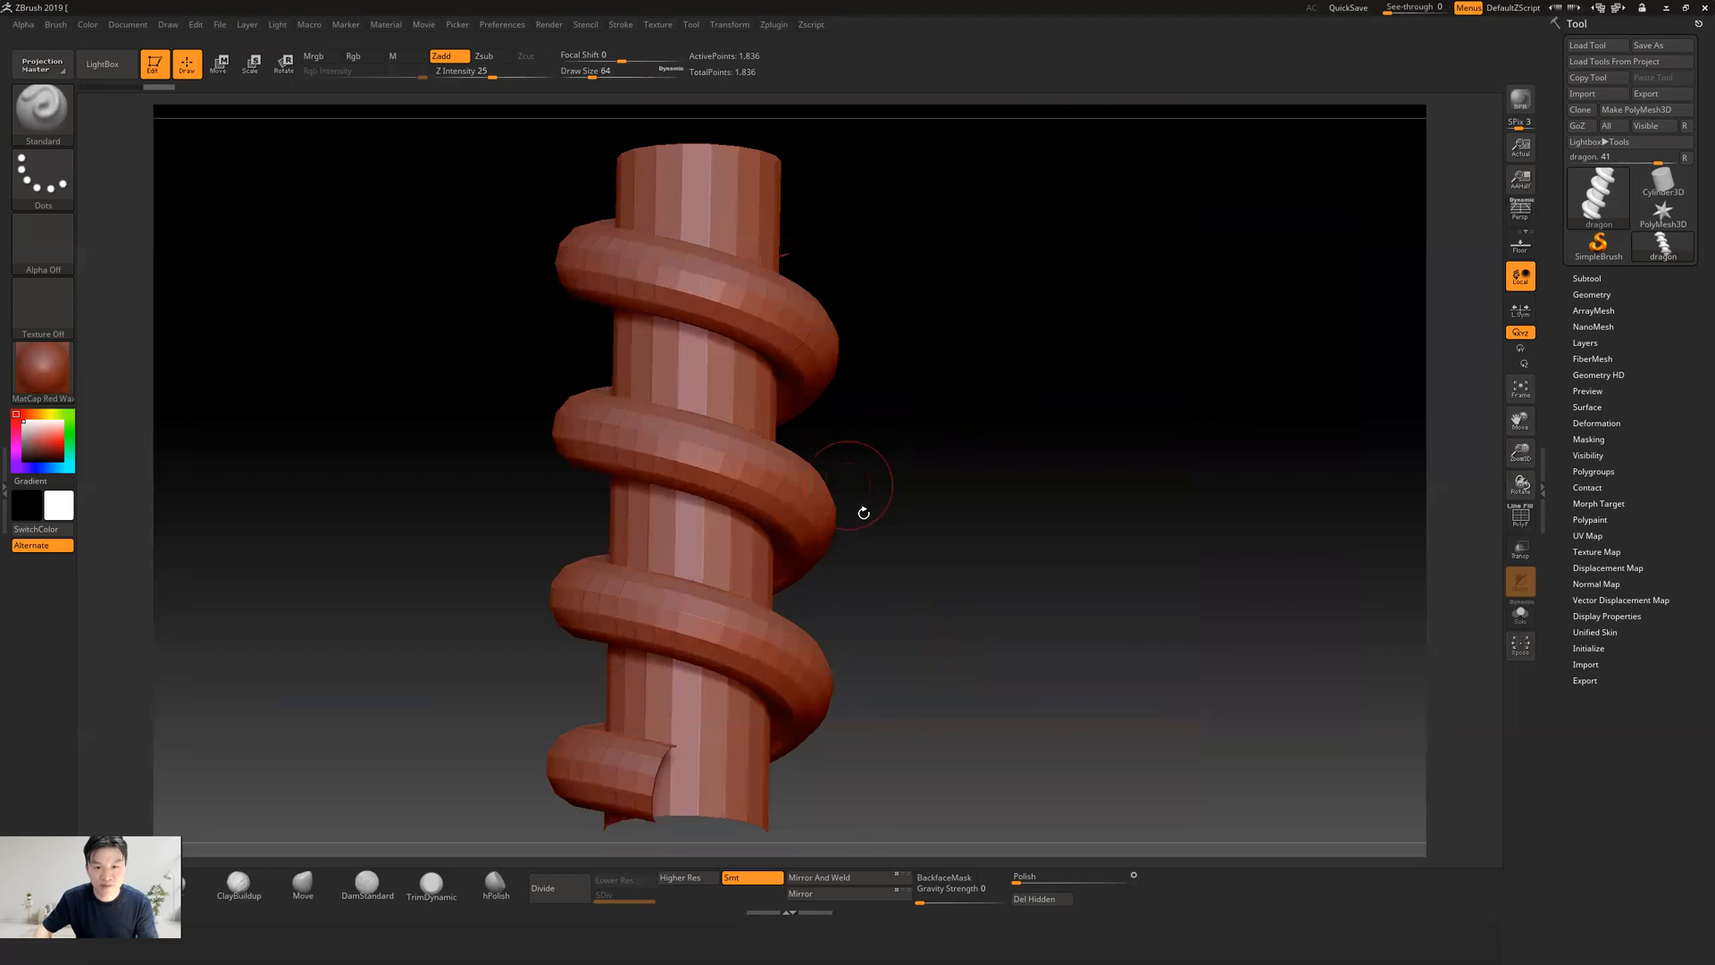
Examine the imported column and helix from different angles, positions and zoom distances
{"action": "left_click_drag", "start_coordinate": [902, 535], "coordinate": [1018, 429], "text": "alt"}
{"action": "key", "text": "alt+shift"}
{"action": "left_click_drag", "start_coordinate": [992, 336], "coordinate": [921, 349], "text": "alt"}
{"action": "left_click_drag", "start_coordinate": [962, 479], "coordinate": [1006, 460]}
{"action": "left_click_drag", "start_coordinate": [935, 370], "coordinate": [977, 408], "text": "alt"}
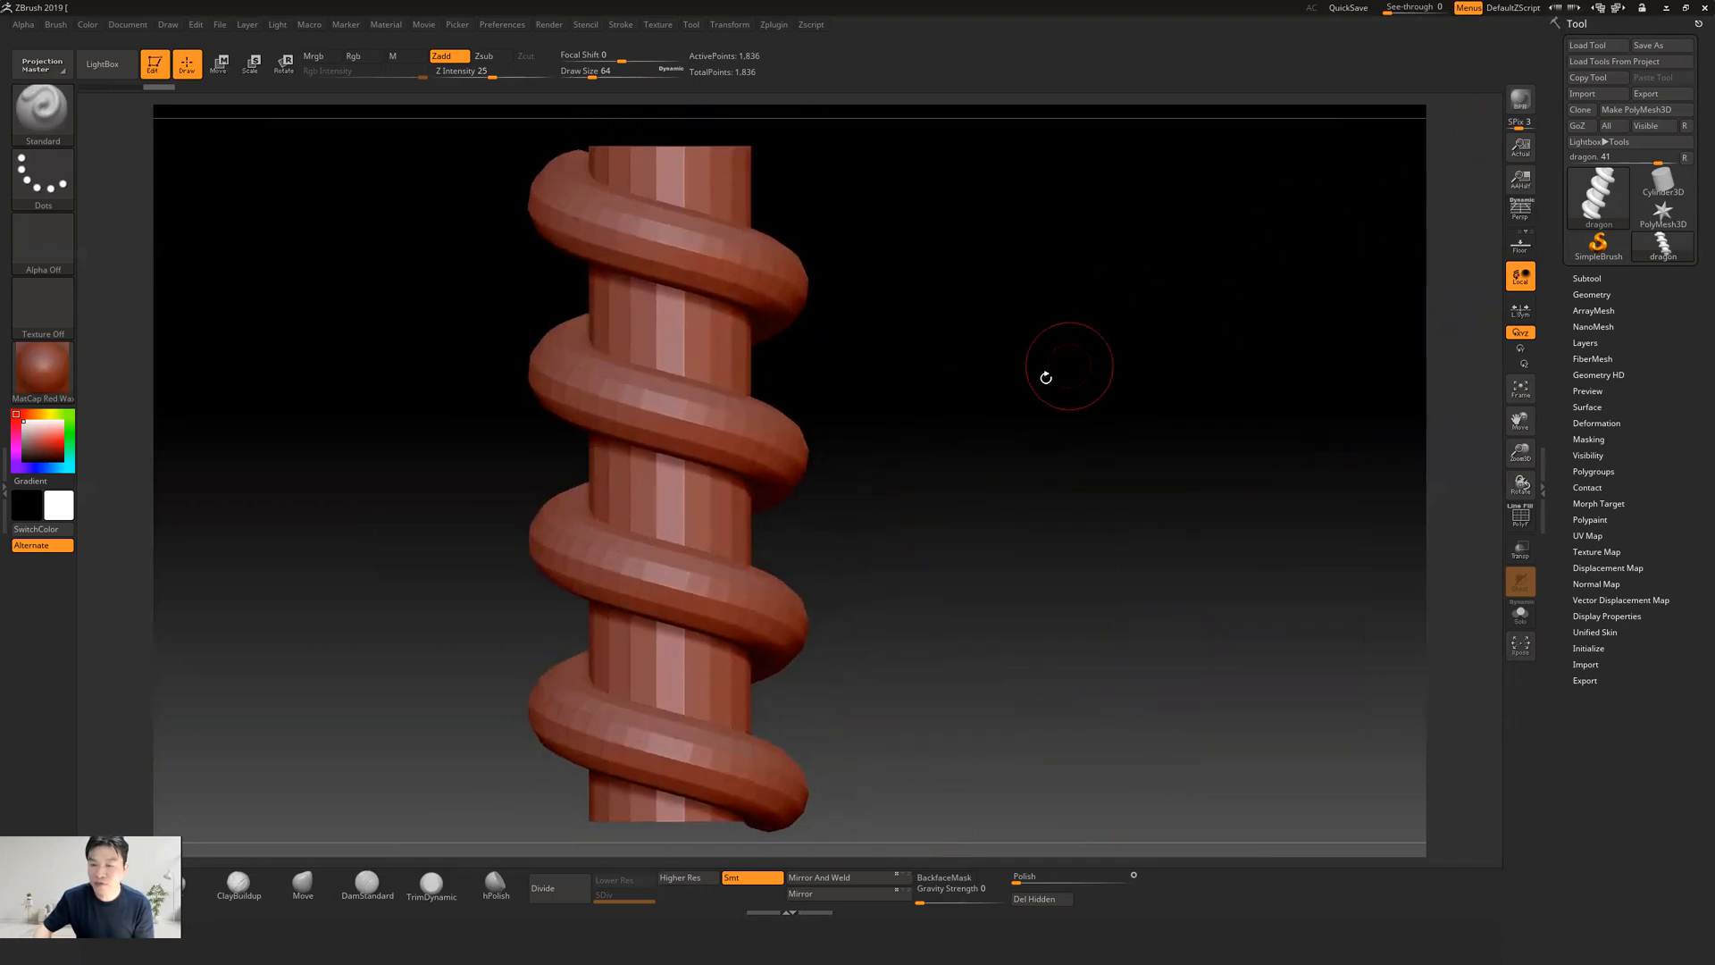
{"action": "mouse_move", "coordinate": [879, 468]}
{"action": "left_mouse_down", "text": "alt"}
{"action": "mouse_move", "coordinate": [821, 480]}
{"action": "mouse_move", "coordinate": [937, 459]}
{"action": "mouse_move", "coordinate": [1112, 474]}
{"action": "mouse_move", "coordinate": [935, 475]}
{"action": "left_mouse_up", "text": "alt"}
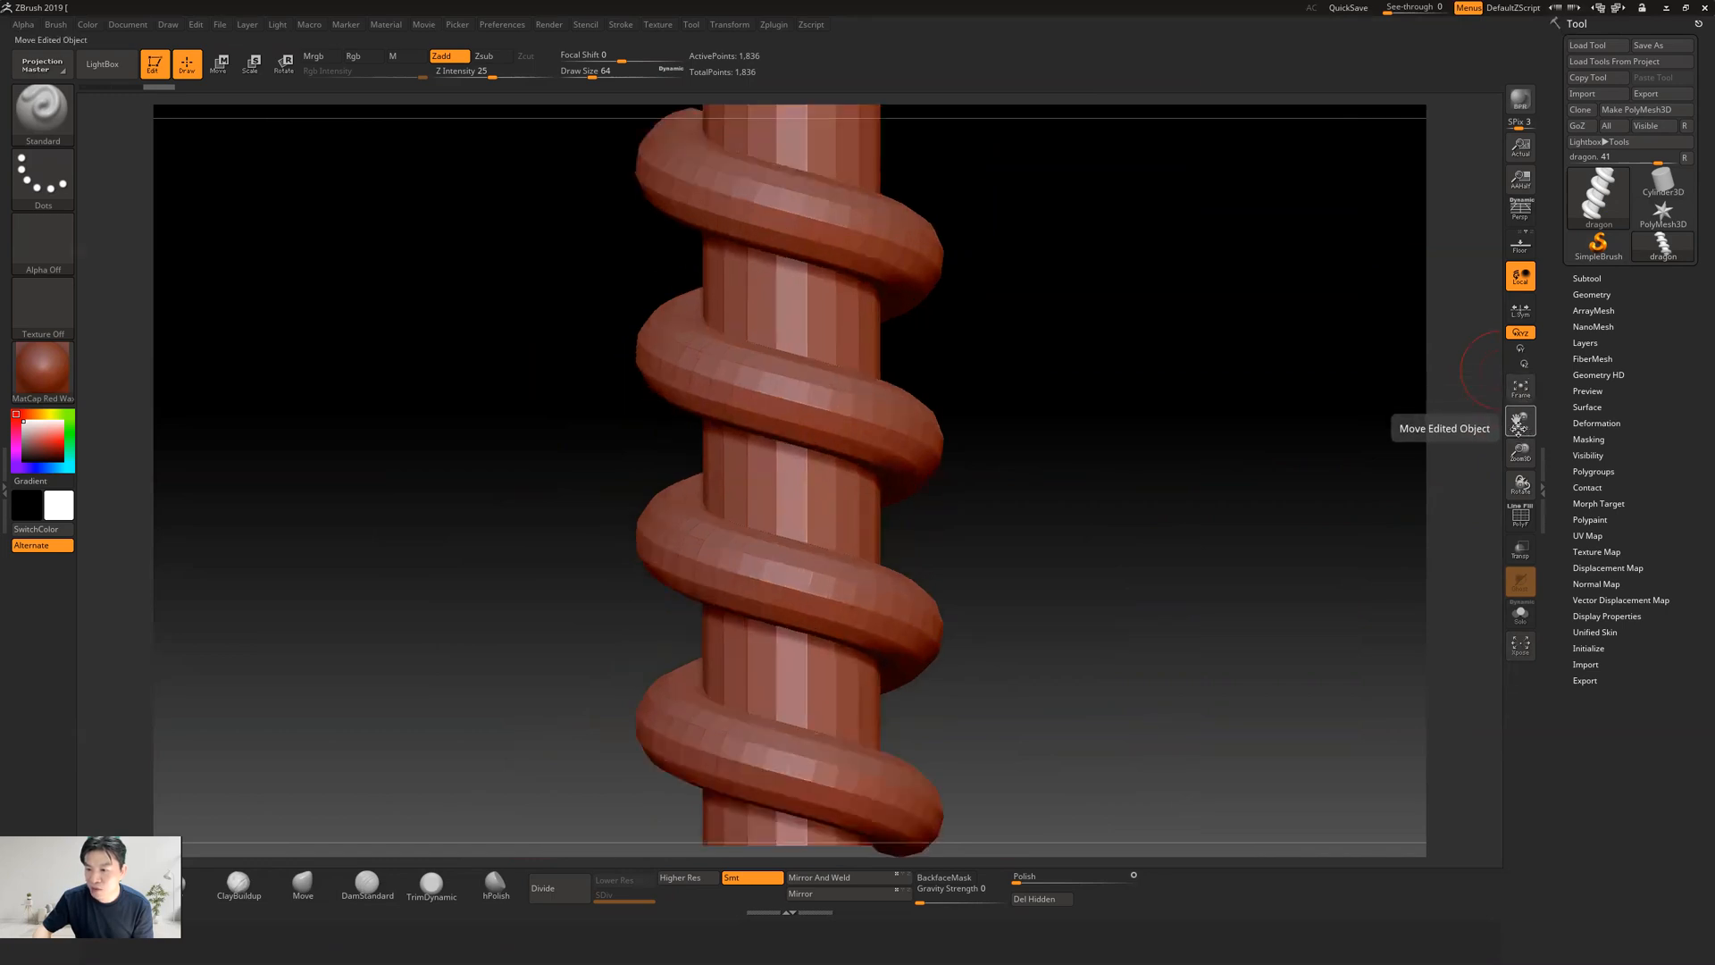
{"action": "left_click_drag", "start_coordinate": [1520, 419], "coordinate": [1465, 478]}
{"action": "mouse_move", "coordinate": [1037, 492]}
{"action": "left_mouse_down"}
{"action": "mouse_move", "coordinate": [1076, 459]}
{"action": "mouse_move", "coordinate": [1014, 479]}
{"action": "mouse_move", "coordinate": [1042, 493]}
{"action": "mouse_move", "coordinate": [1003, 482]}
{"action": "mouse_move", "coordinate": [1103, 452]}
{"action": "mouse_move", "coordinate": [1098, 432]}
{"action": "mouse_move", "coordinate": [1025, 459]}
{"action": "mouse_move", "coordinate": [1060, 402]}
{"action": "mouse_move", "coordinate": [1164, 410]}
{"action": "mouse_move", "coordinate": [1100, 477]}
{"action": "mouse_move", "coordinate": [1054, 429]}
{"action": "mouse_move", "coordinate": [1076, 427]}
{"action": "mouse_move", "coordinate": [1003, 447]}
{"action": "mouse_move", "coordinate": [972, 509]}
{"action": "mouse_move", "coordinate": [1087, 501]}
{"action": "mouse_move", "coordinate": [984, 467]}
{"action": "mouse_move", "coordinate": [957, 482]}
{"action": "mouse_move", "coordinate": [974, 515]}
{"action": "left_mouse_up"}
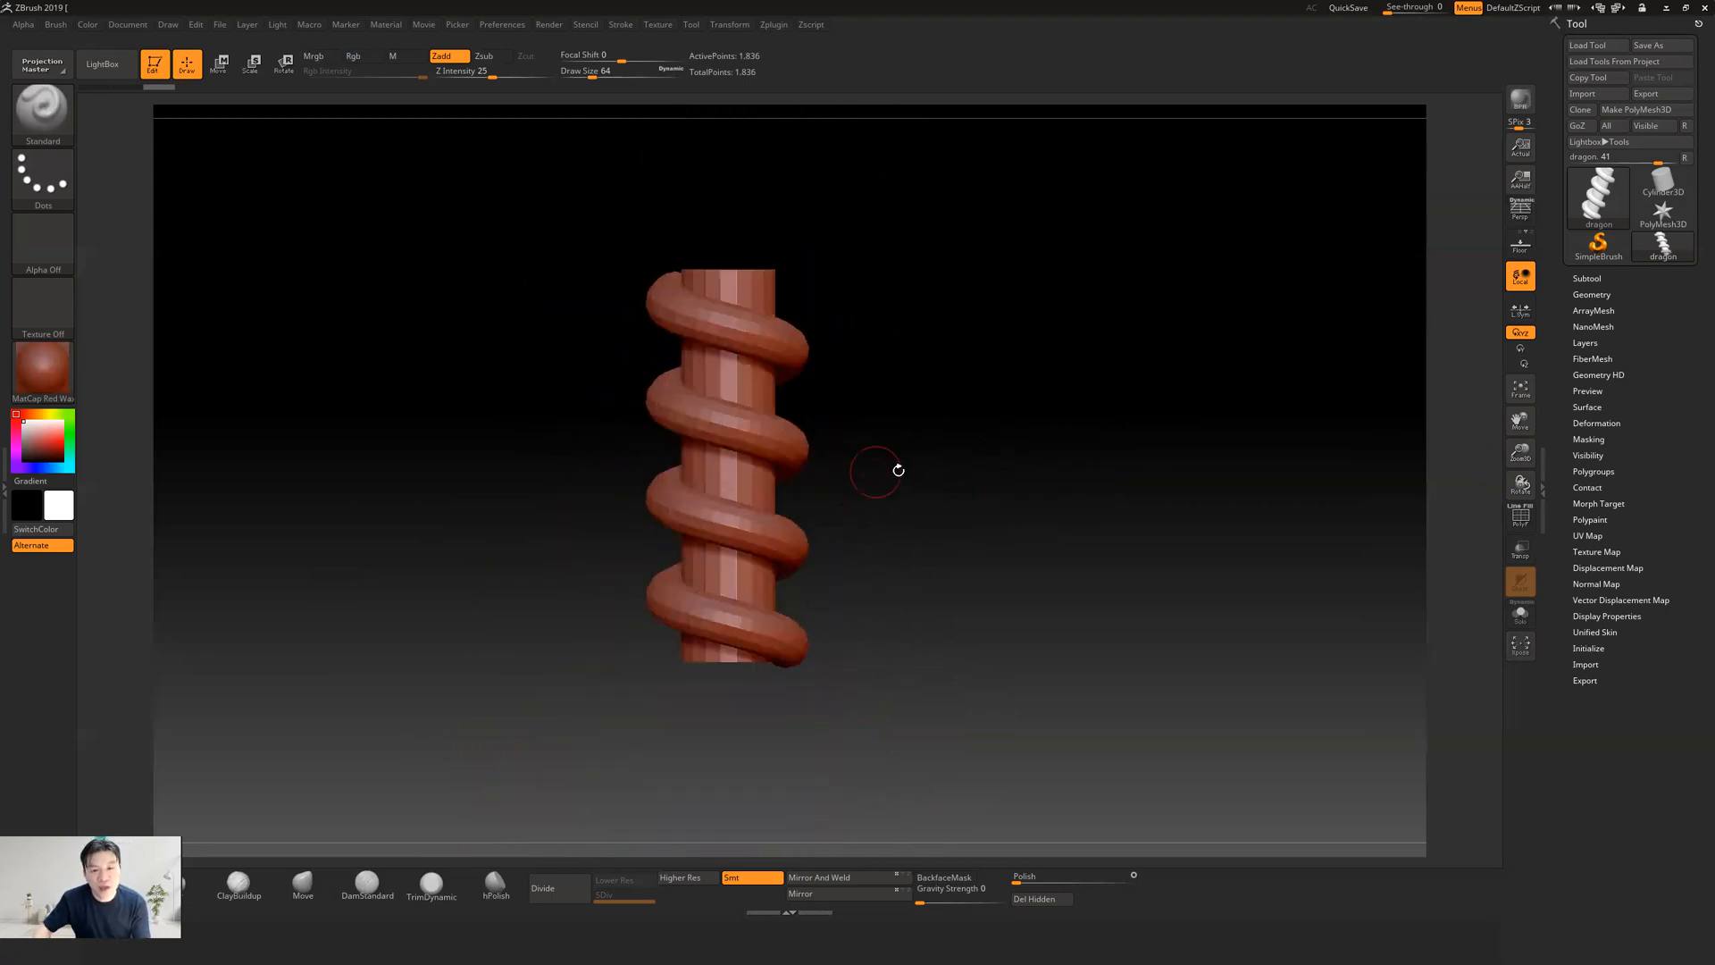
{"action": "left_click_drag", "start_coordinate": [943, 420], "coordinate": [885, 363]}
{"action": "mouse_move", "coordinate": [888, 447]}
{"action": "left_mouse_down", "text": "alt"}
{"action": "mouse_move", "coordinate": [854, 447]}
{"action": "mouse_move", "coordinate": [886, 482]}
{"action": "mouse_move", "coordinate": [964, 452]}
{"action": "mouse_move", "coordinate": [934, 473]}
{"action": "left_mouse_up", "text": "alt"}
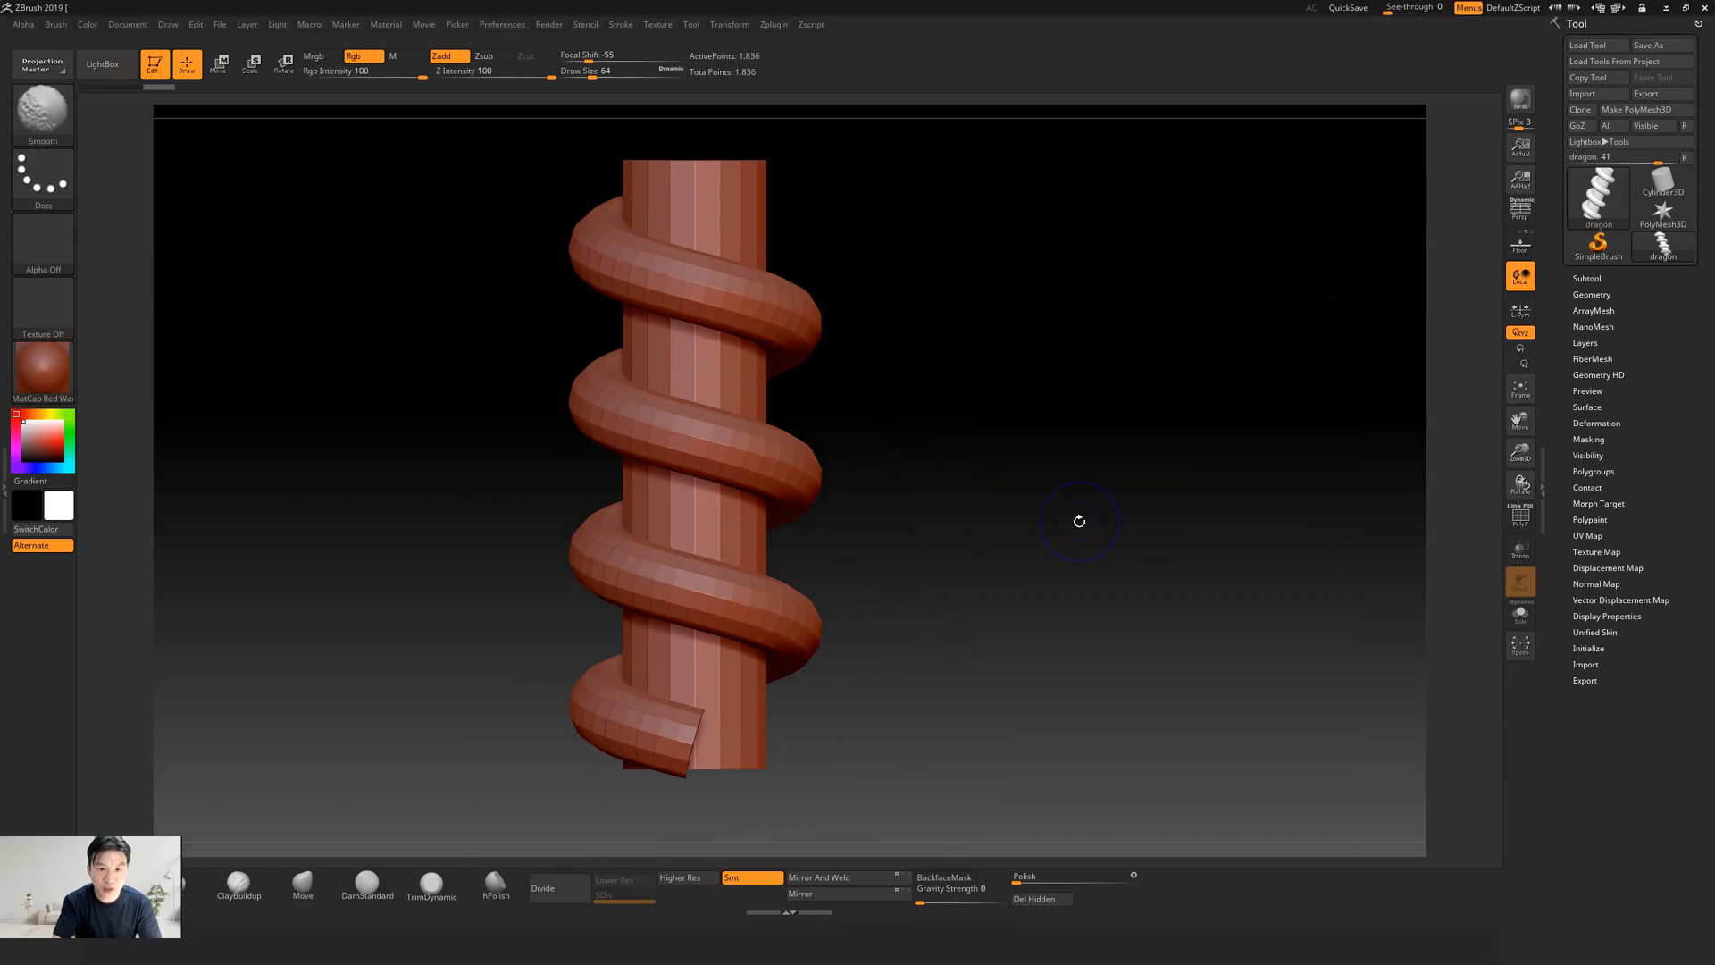
Try displaying the floor grid beneath the column, including its additional planes, and turn it off again
{"action": "key", "text": "shift+p"}
{"action": "left_click_drag", "start_coordinate": [941, 479], "coordinate": [846, 547]}
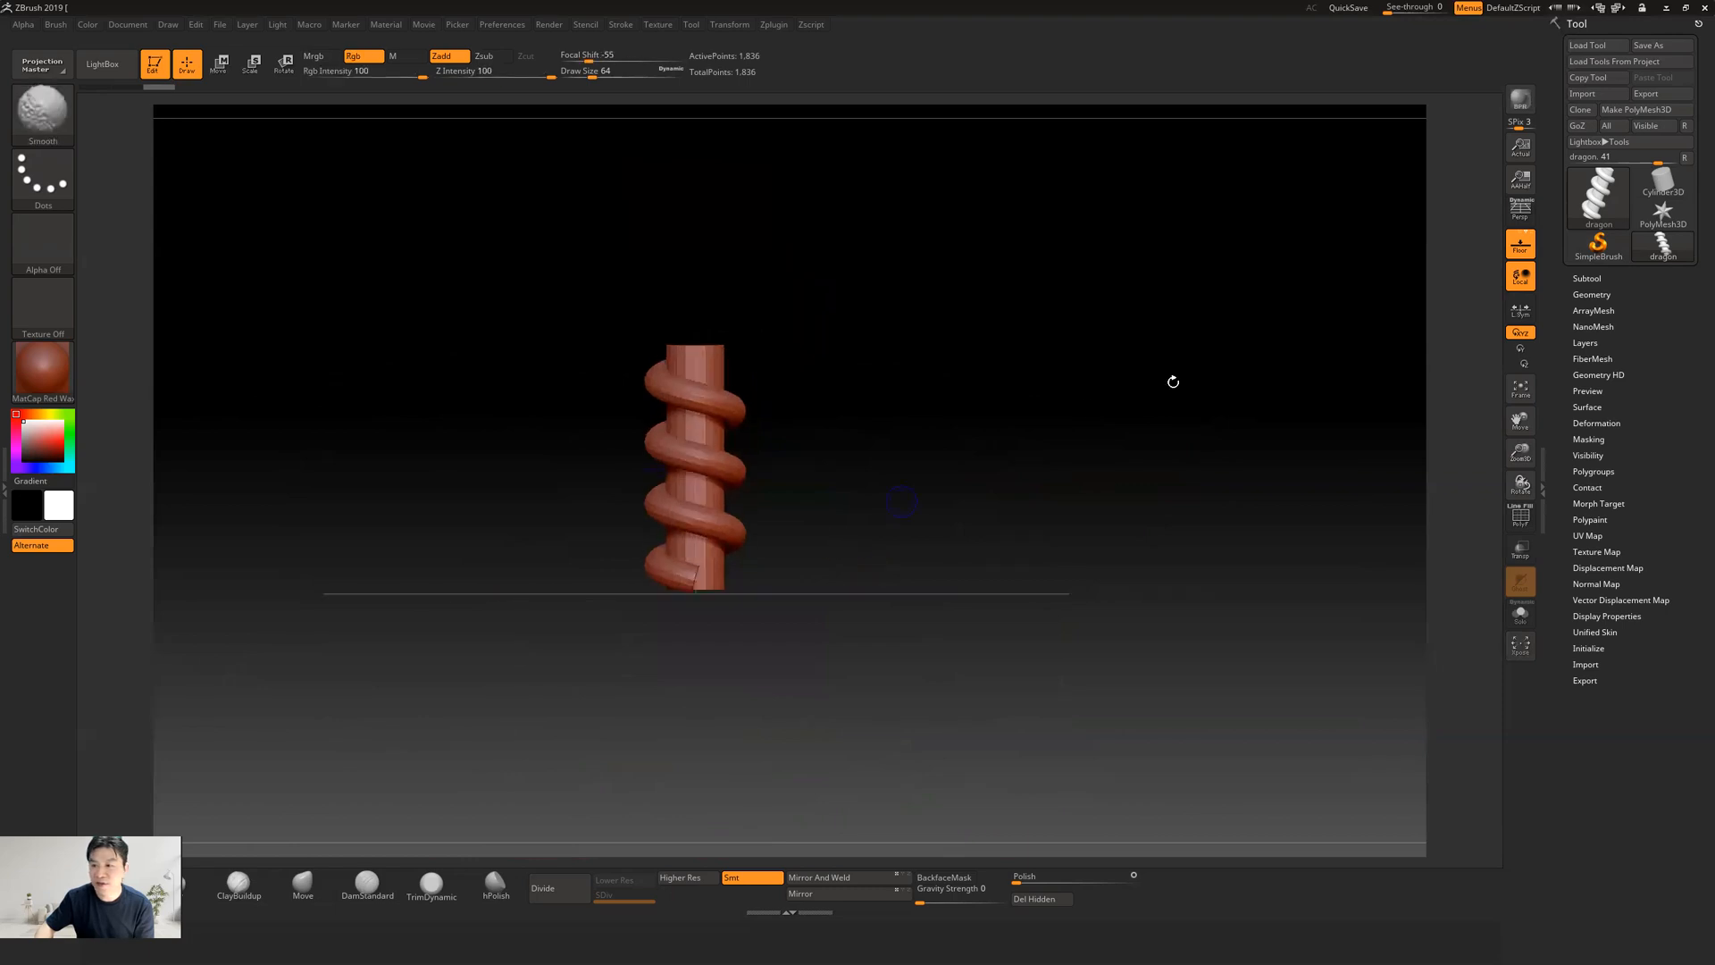
{"action": "left_click", "coordinate": [1523, 237]}
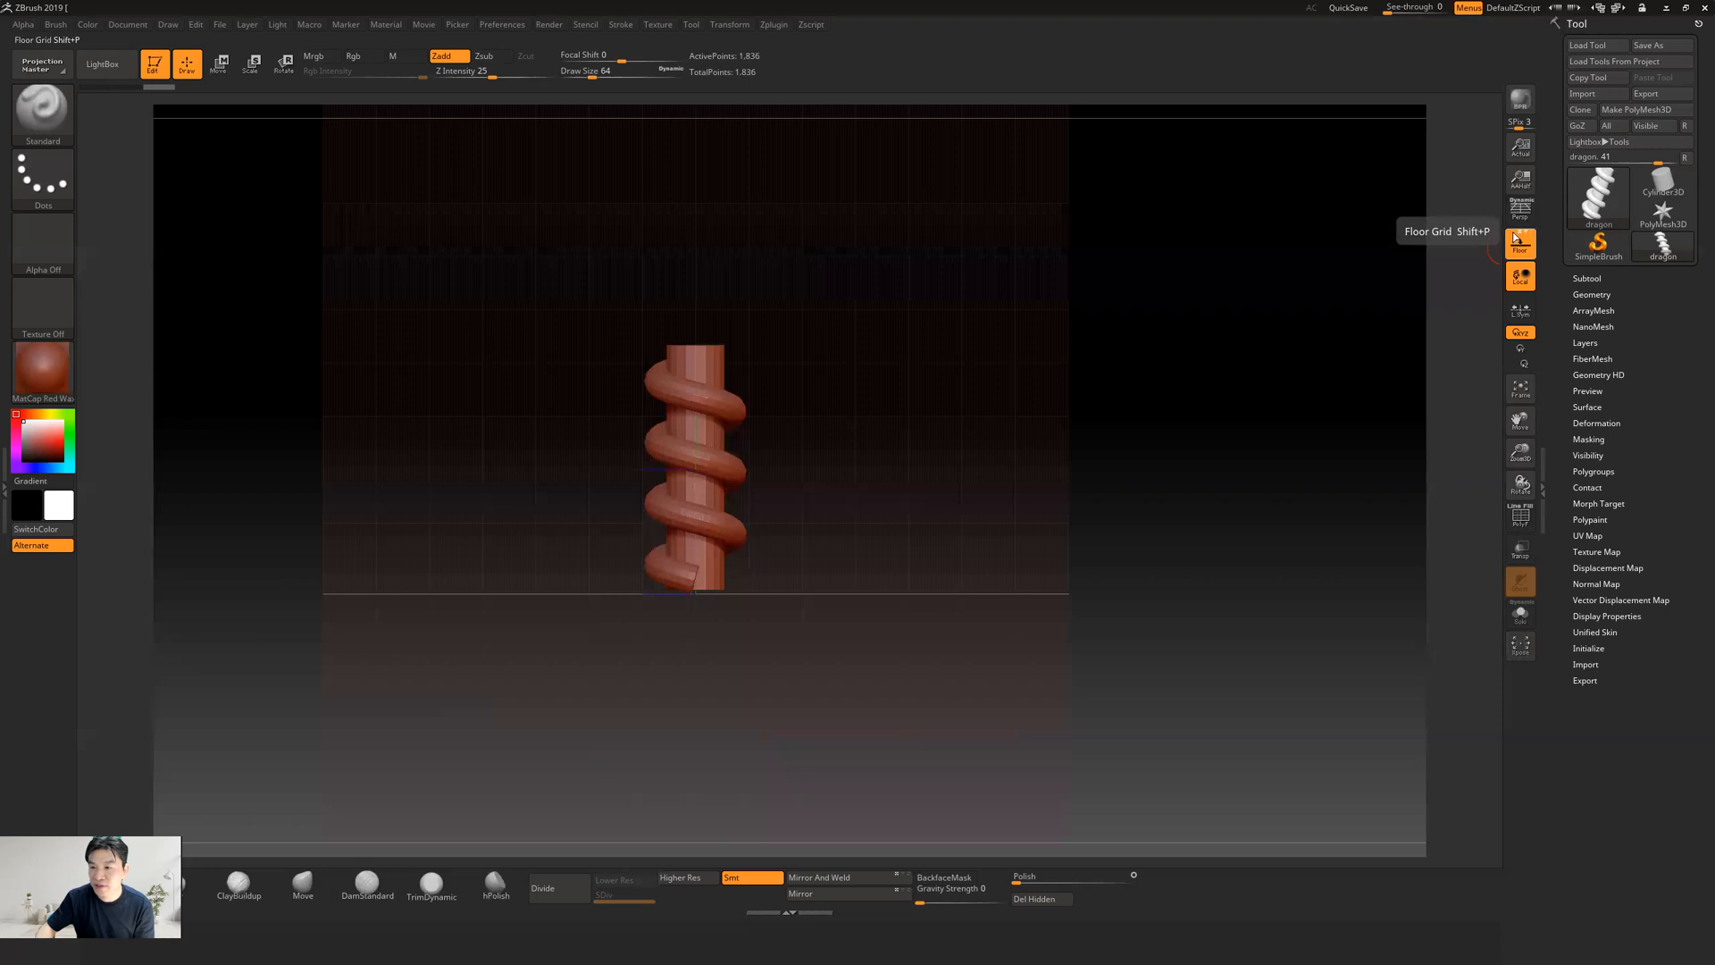
{"action": "left_click", "coordinate": [1517, 239]}
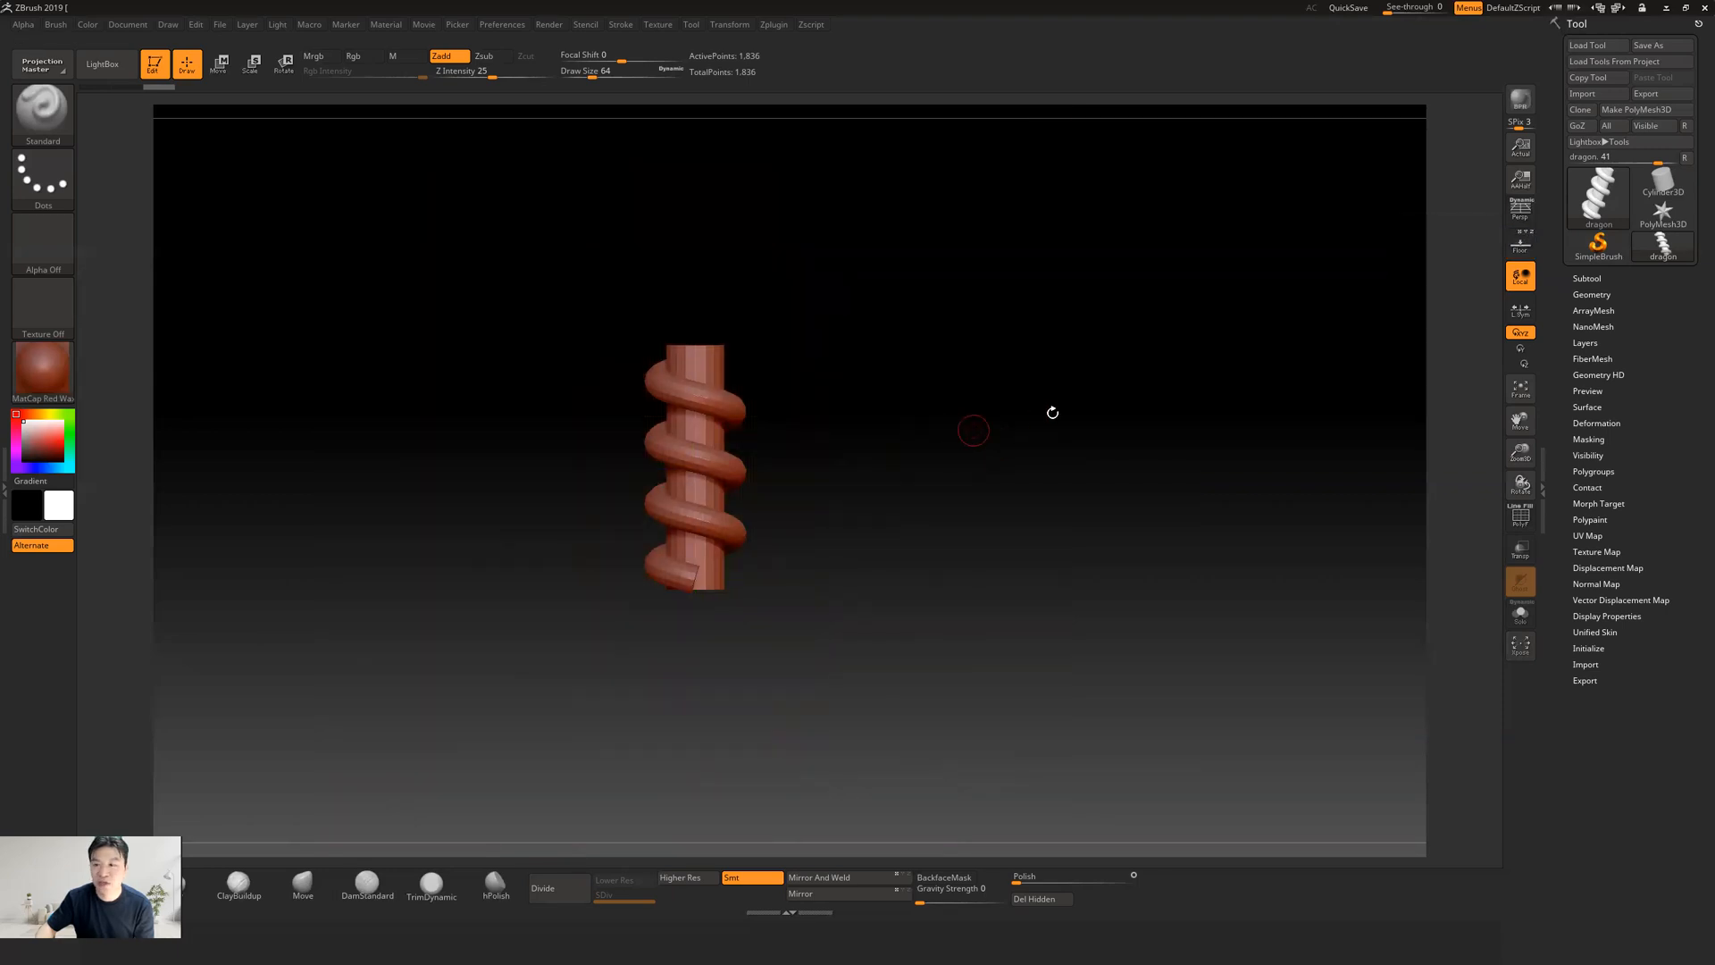
Display the floor grid again, examine the column against its planes, and hide it before checking the coils from other angles
{"action": "left_click", "coordinate": [1527, 250]}
{"action": "left_click_drag", "start_coordinate": [941, 459], "coordinate": [988, 494]}
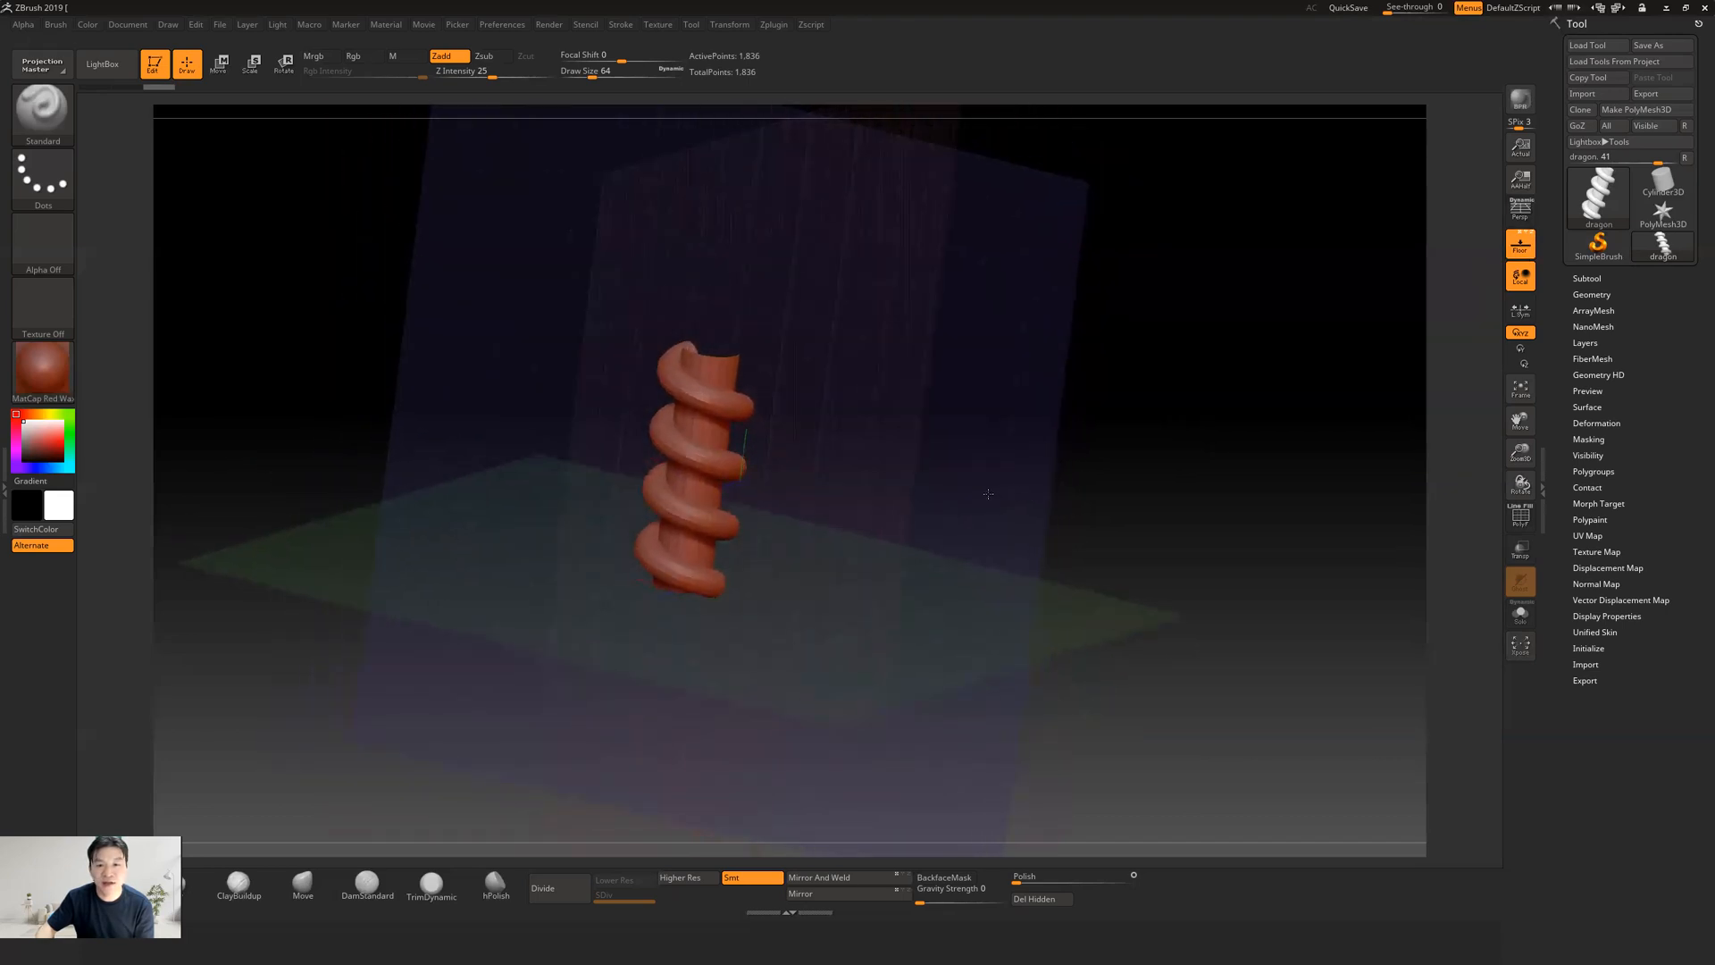
{"action": "left_click_drag", "start_coordinate": [1043, 411], "coordinate": [931, 466]}
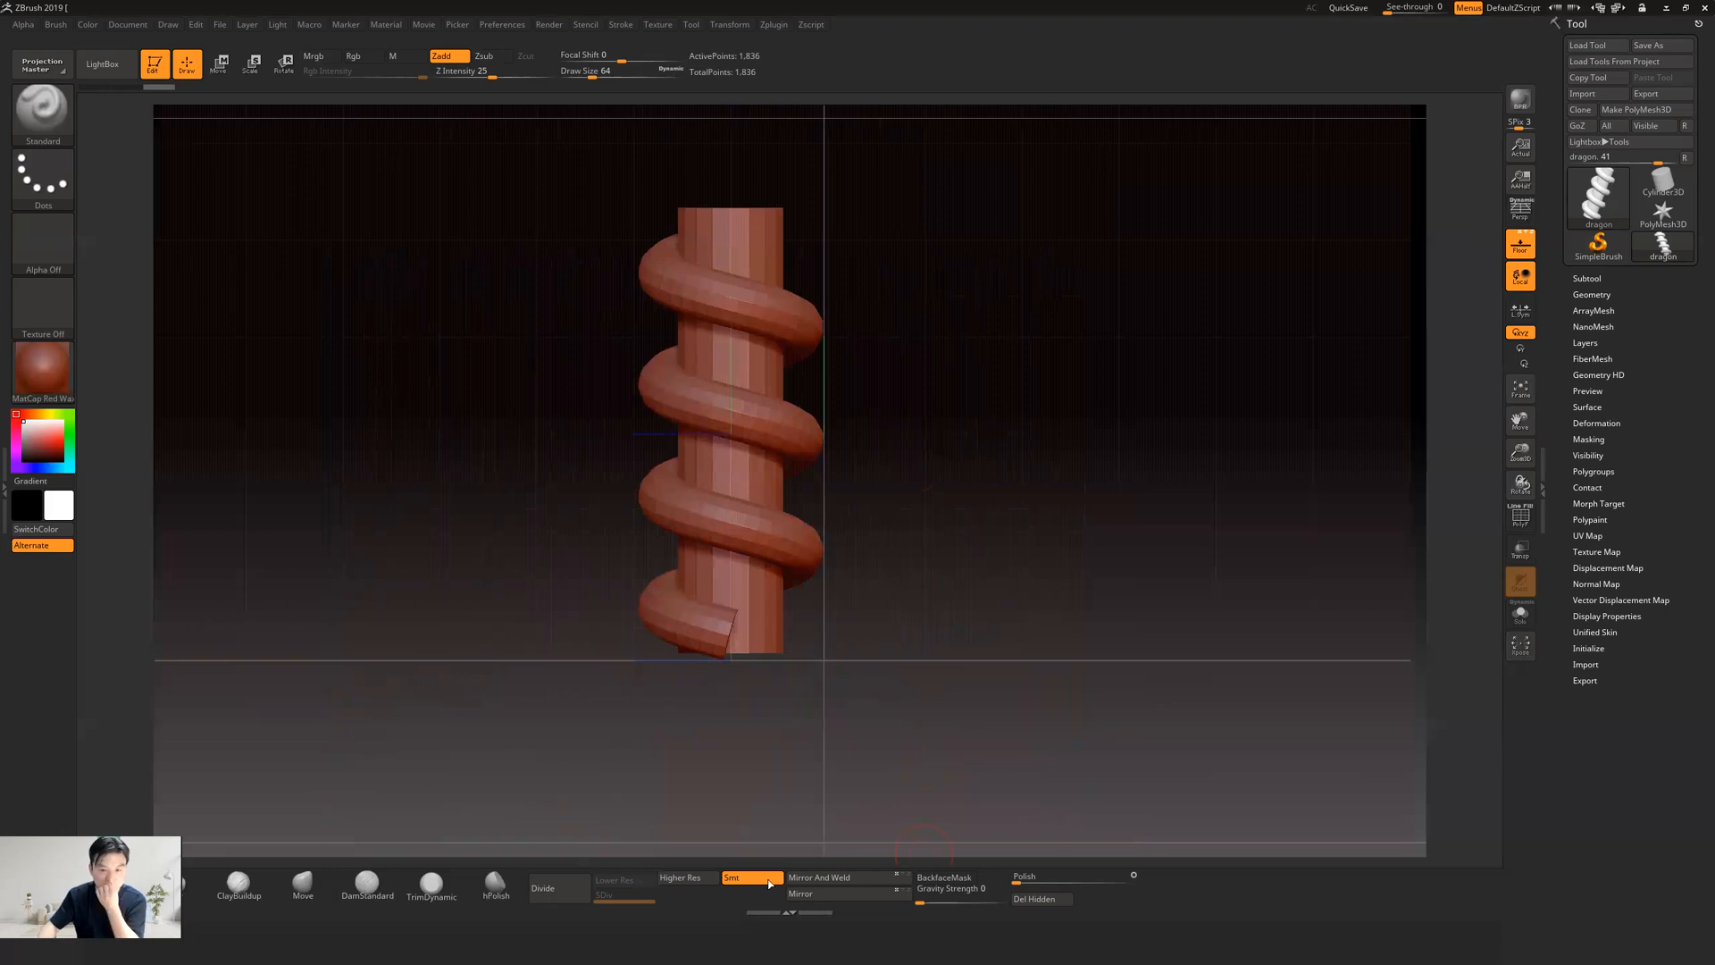
{"action": "left_click_drag", "start_coordinate": [882, 500], "coordinate": [923, 487]}
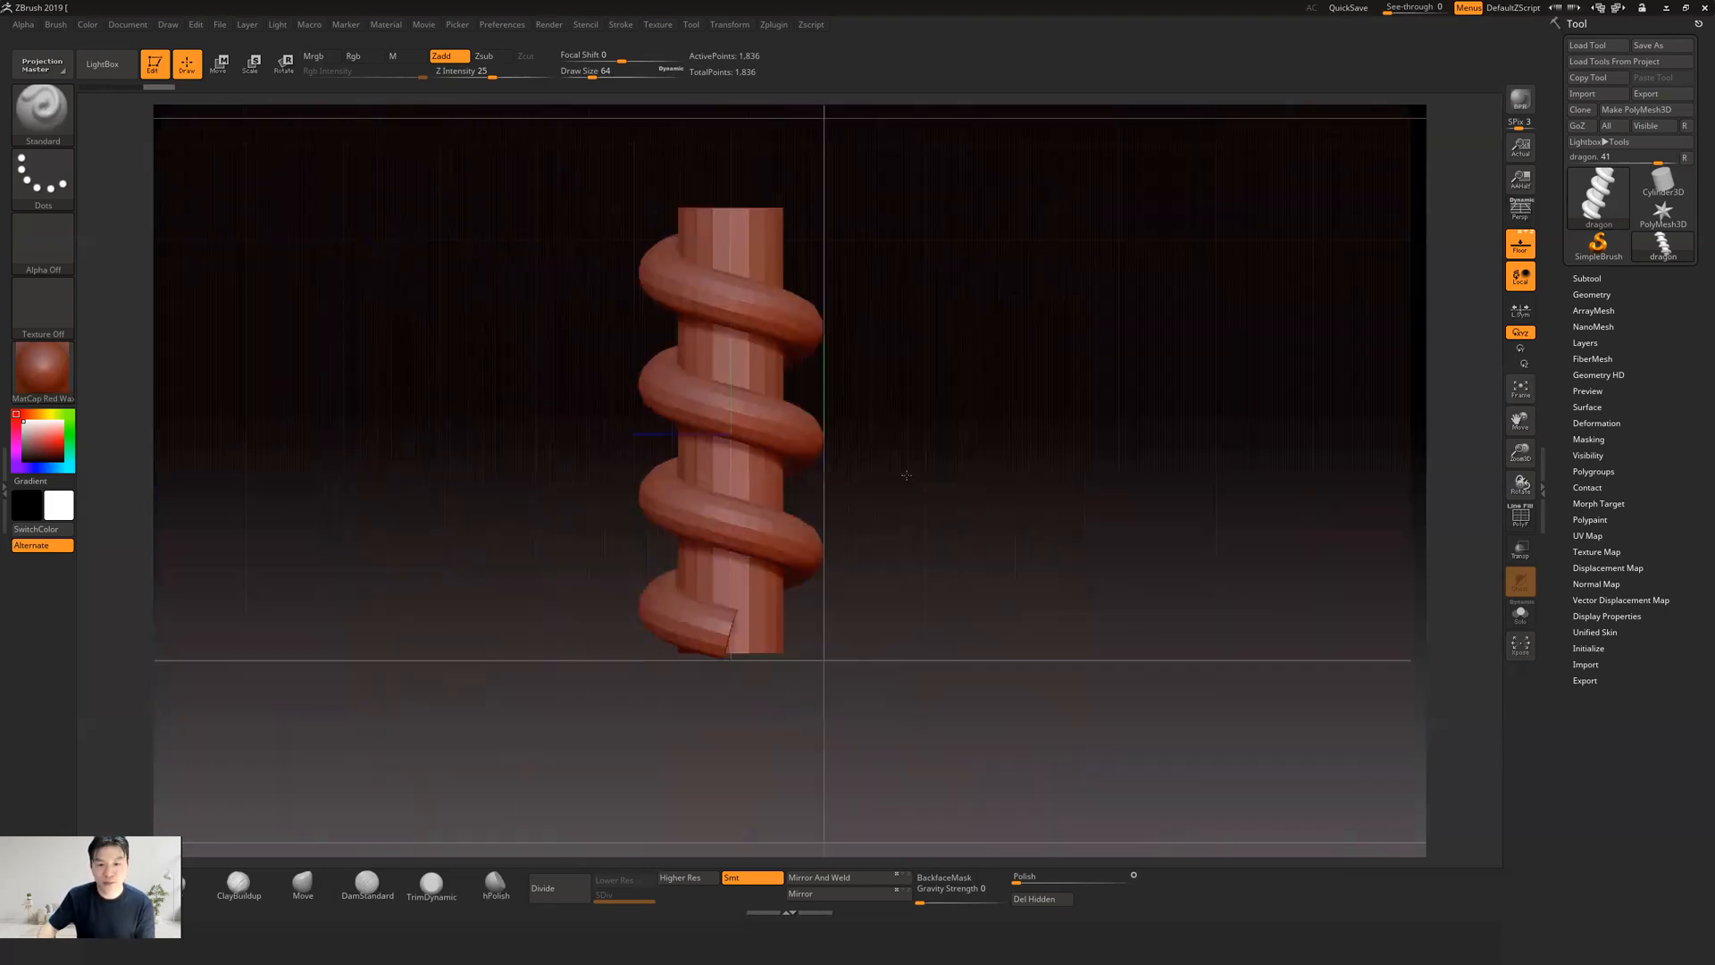
{"action": "left_click", "coordinate": [1533, 252]}
{"action": "left_click", "coordinate": [1533, 249]}
{"action": "left_click", "coordinate": [1533, 250]}
{"action": "left_click", "coordinate": [1533, 249]}
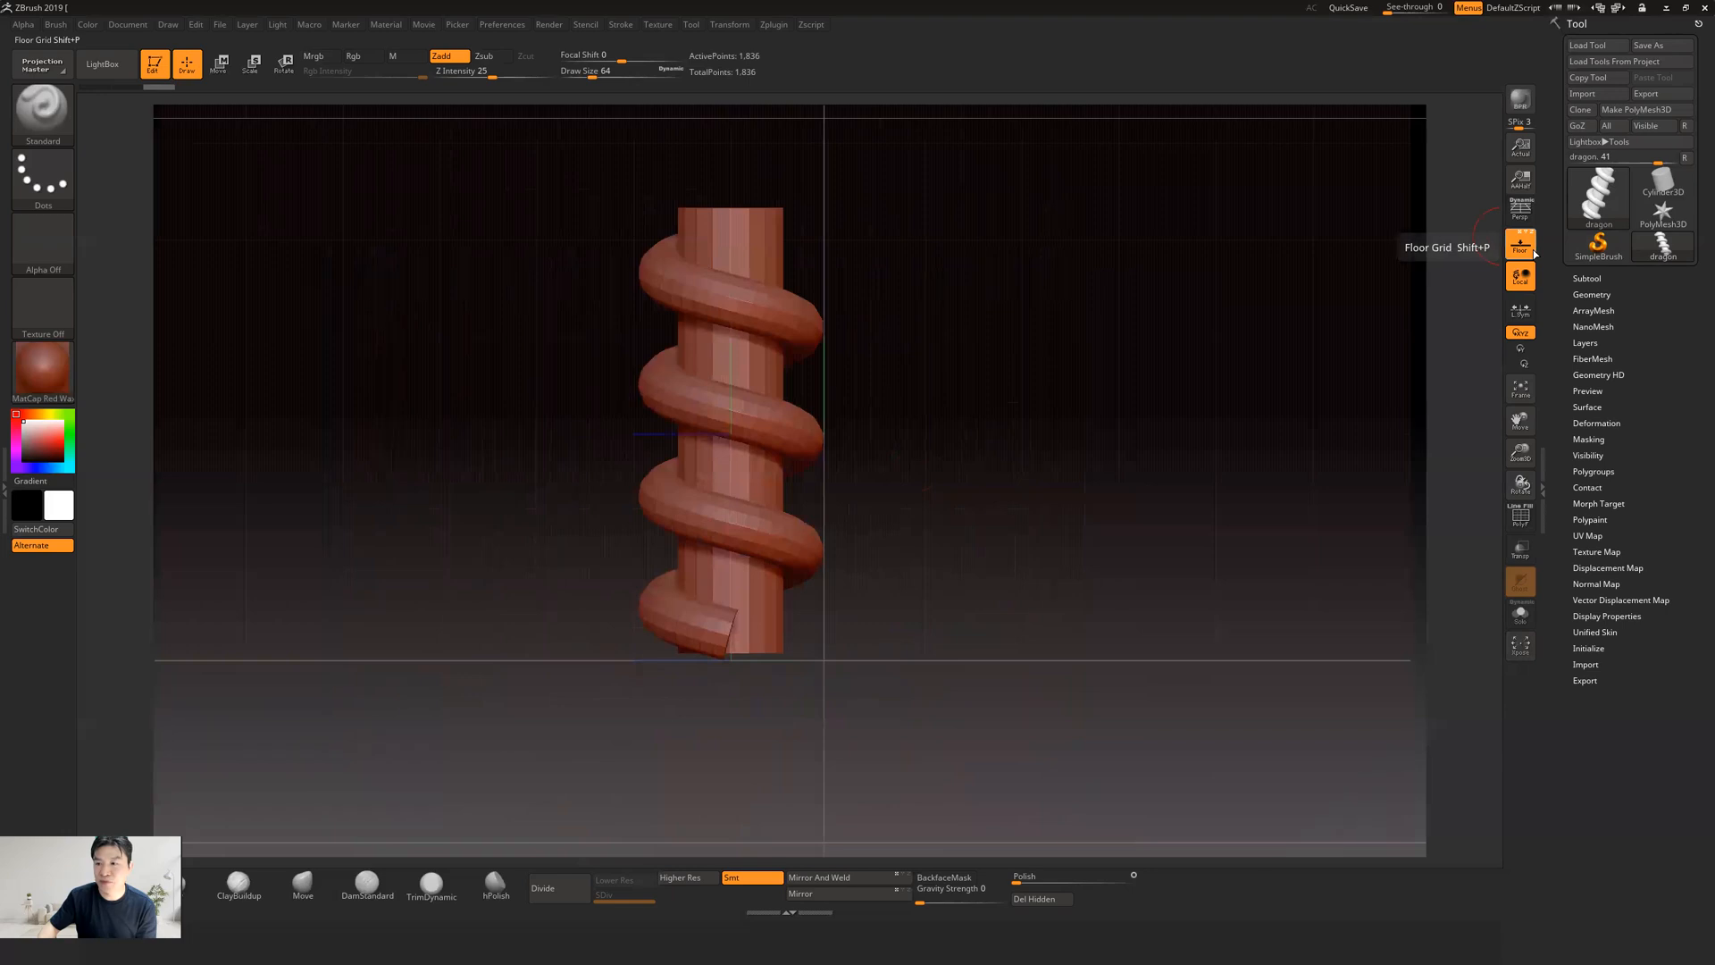
{"action": "left_click", "coordinate": [1533, 249]}
{"action": "left_click_drag", "start_coordinate": [963, 448], "coordinate": [890, 479], "text": "alt"}
{"action": "left_click_drag", "start_coordinate": [900, 387], "coordinate": [950, 436], "text": "alt"}
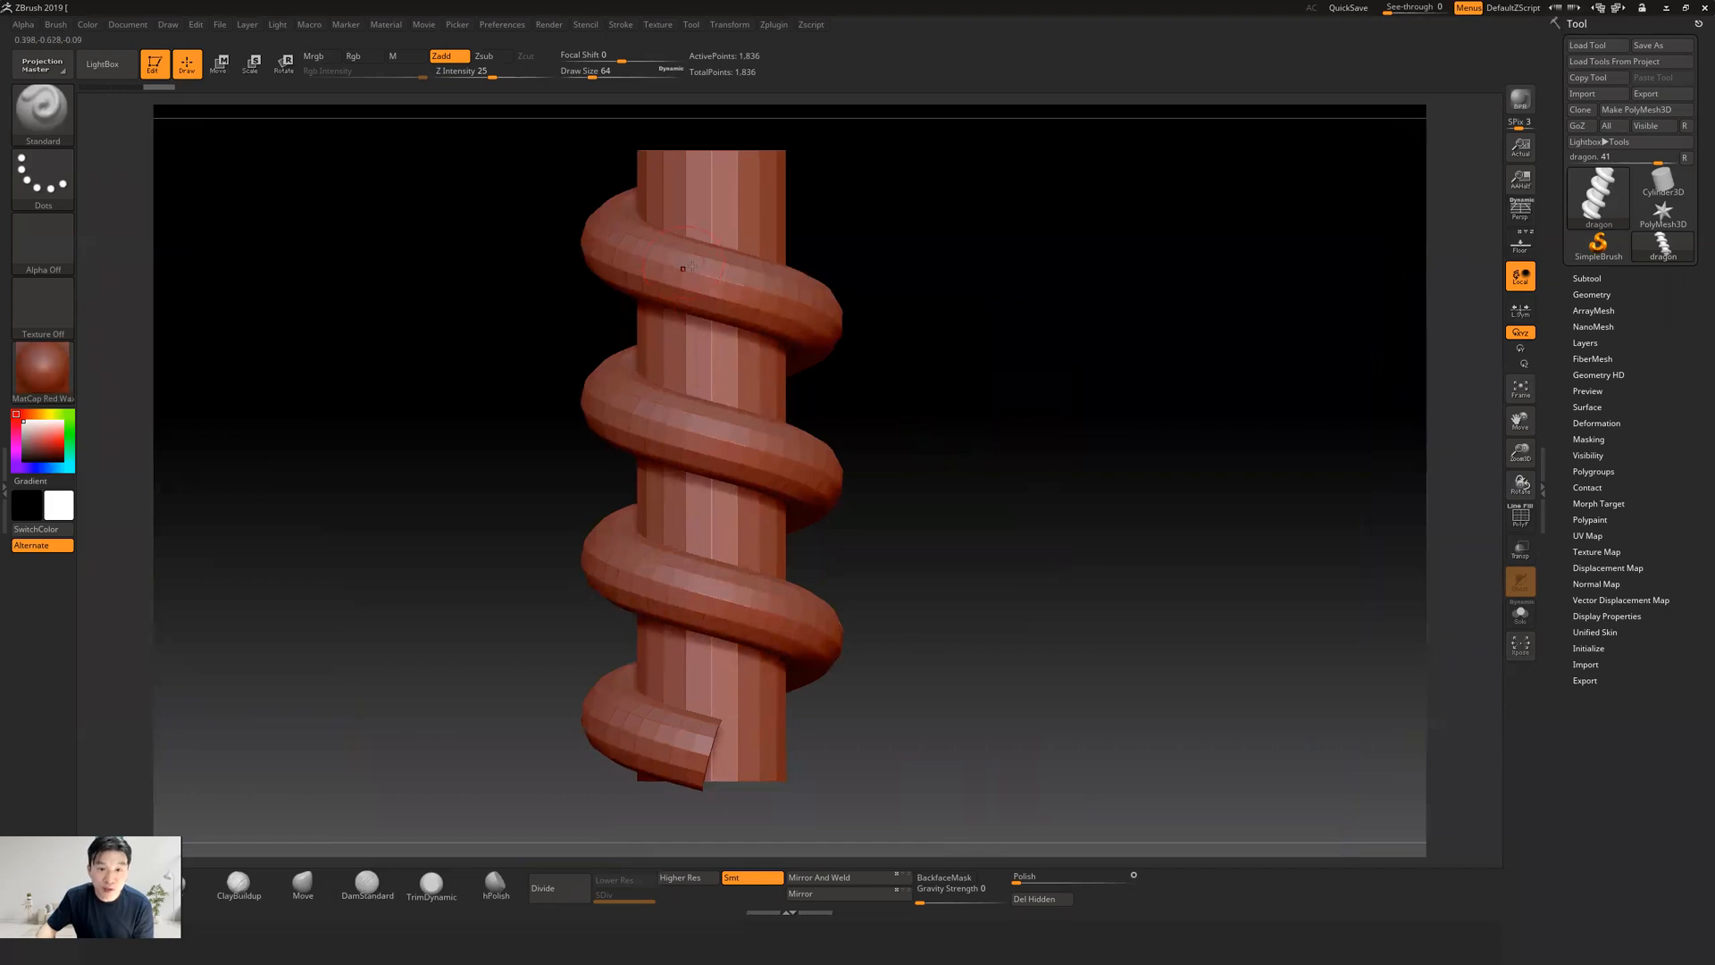
{"action": "left_click_drag", "start_coordinate": [932, 393], "coordinate": [1000, 466]}
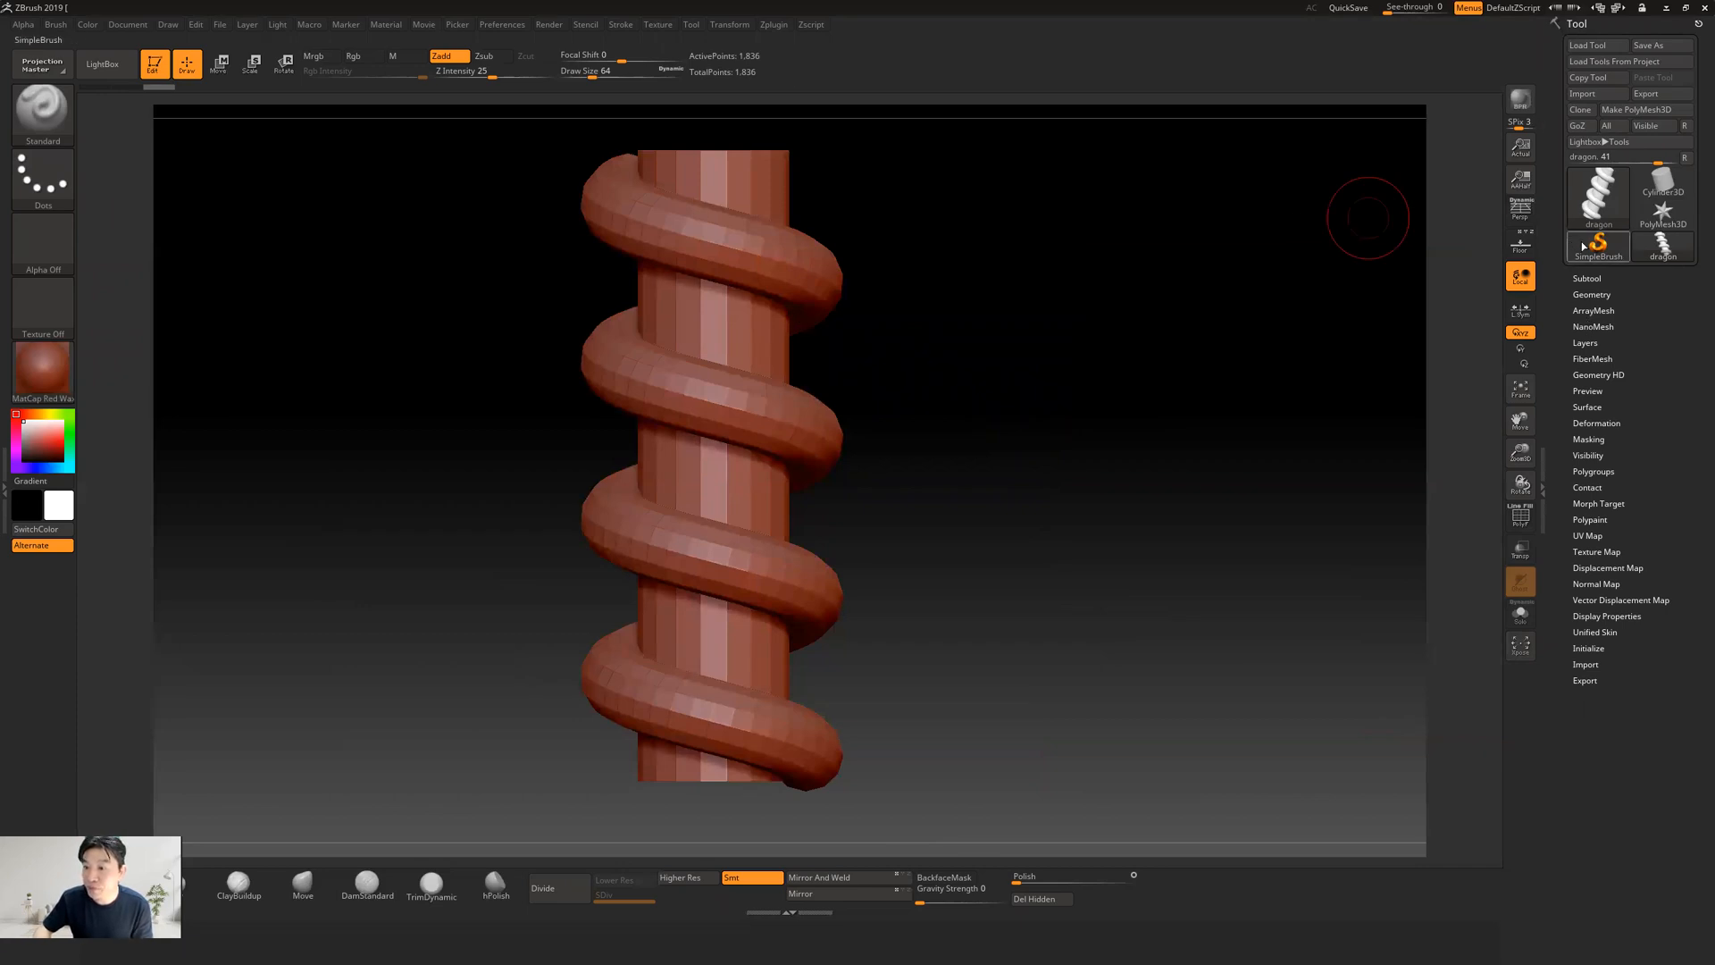
Switch the active tool from the dragon mesh to a Plane3D primitive and face it head-on
{"action": "left_click", "coordinate": [1597, 204]}
{"action": "left_click", "coordinate": [1597, 204]}
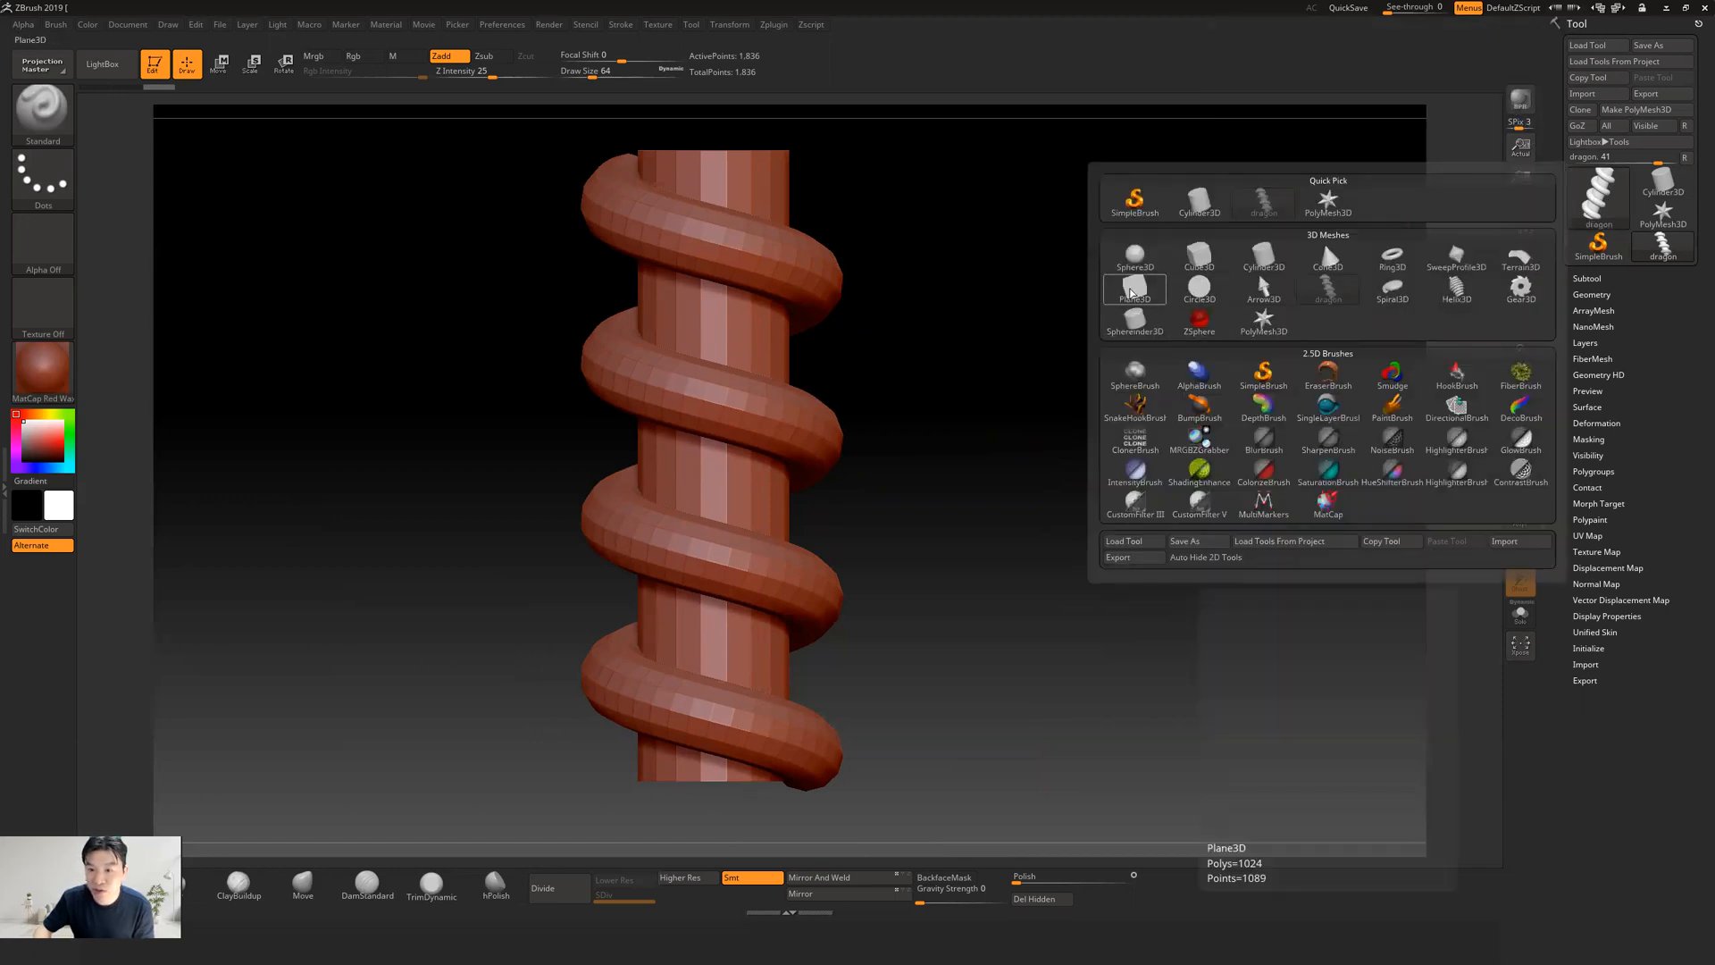
{"action": "left_click", "coordinate": [1133, 290]}
{"action": "left_click_drag", "start_coordinate": [1164, 400], "coordinate": [1205, 385]}
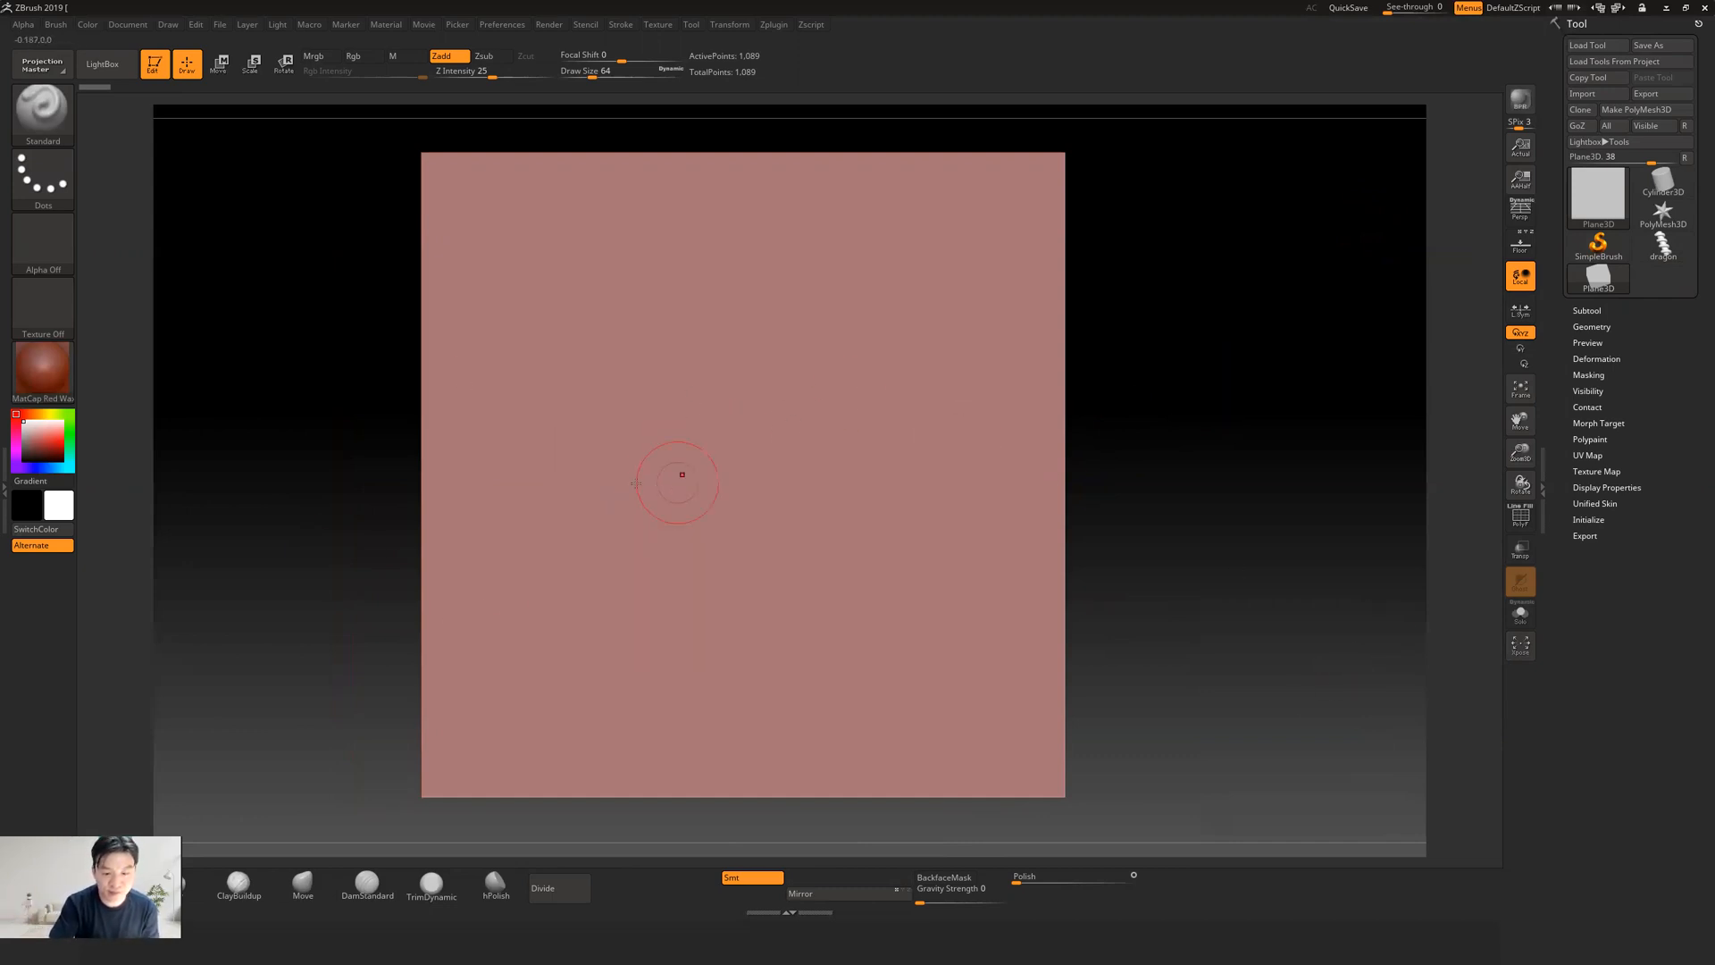
Reduce the brush size to 24 and convert the plane into an editable PolyMesh3D
{"action": "key", "text": "["}
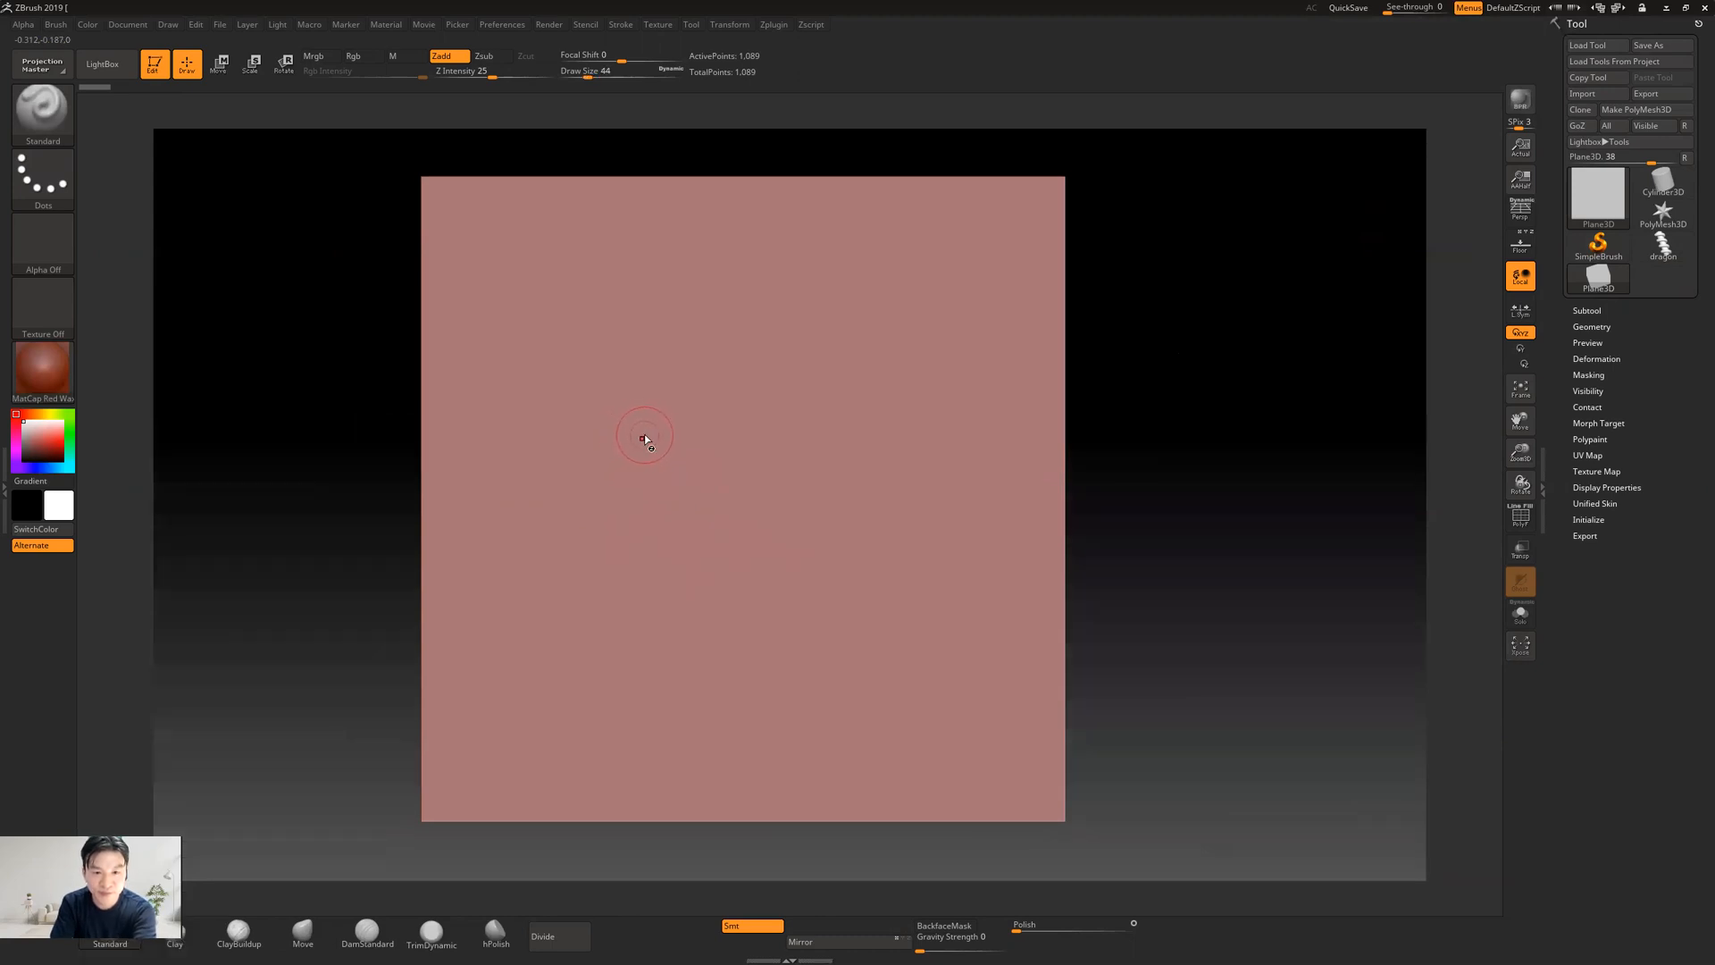
{"action": "key", "text": "["}
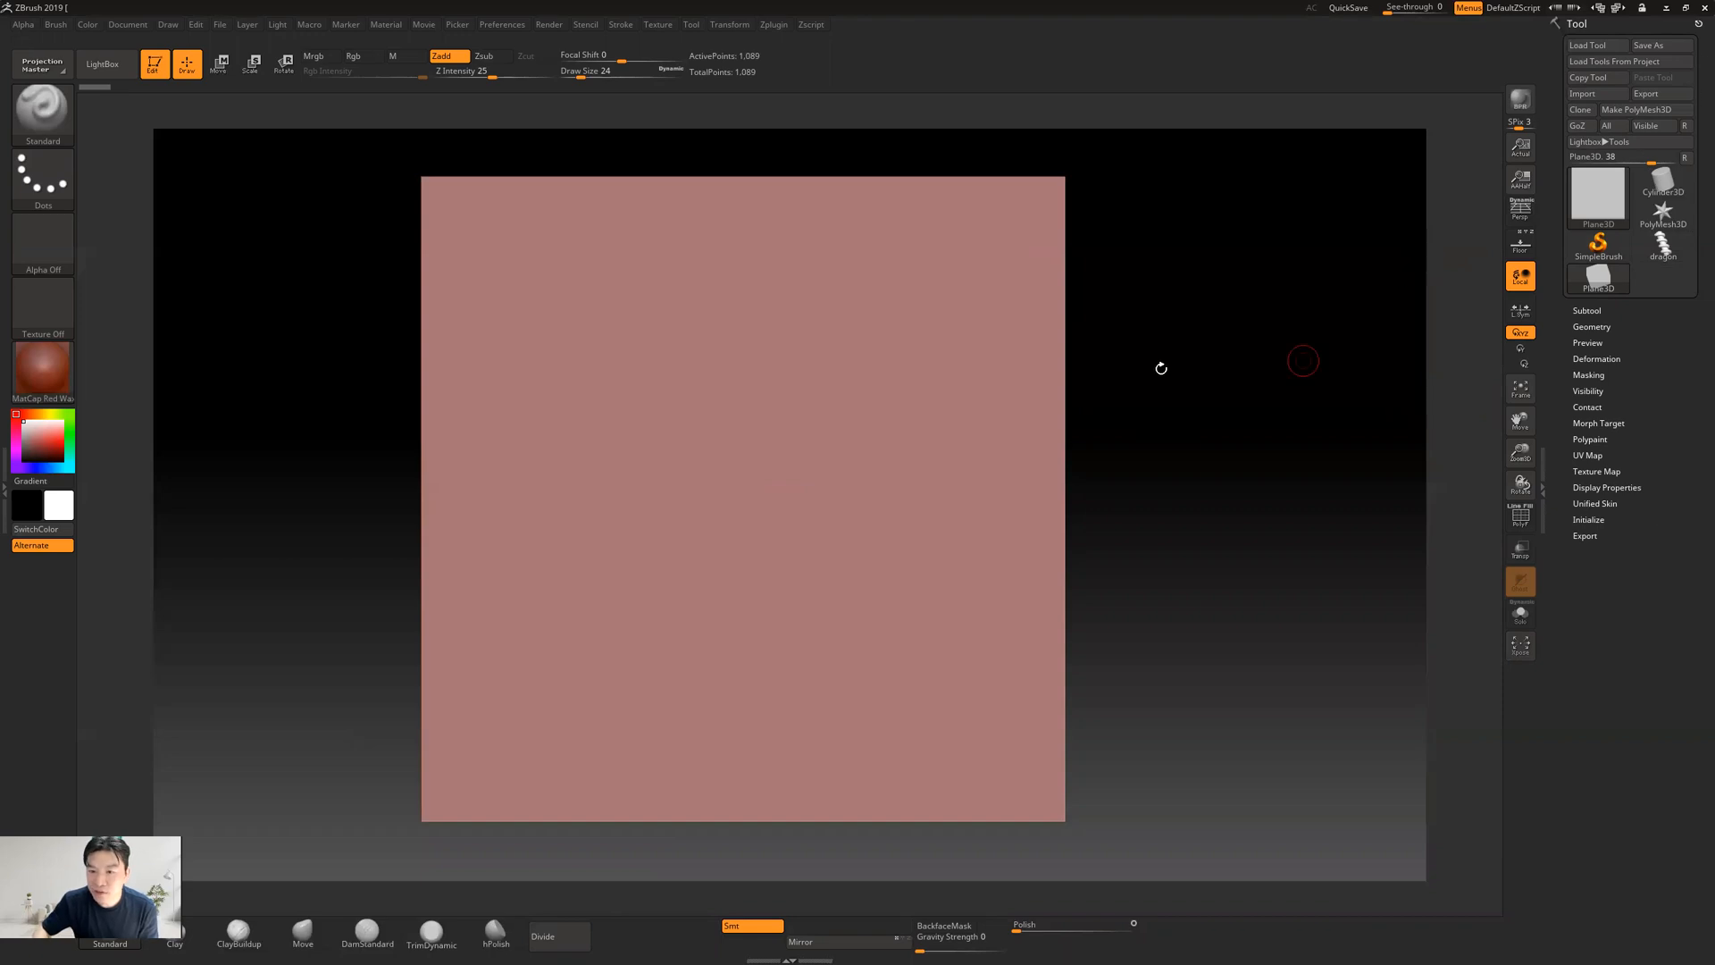
{"action": "left_click", "coordinate": [1523, 522]}
{"action": "left_click", "coordinate": [1523, 523]}
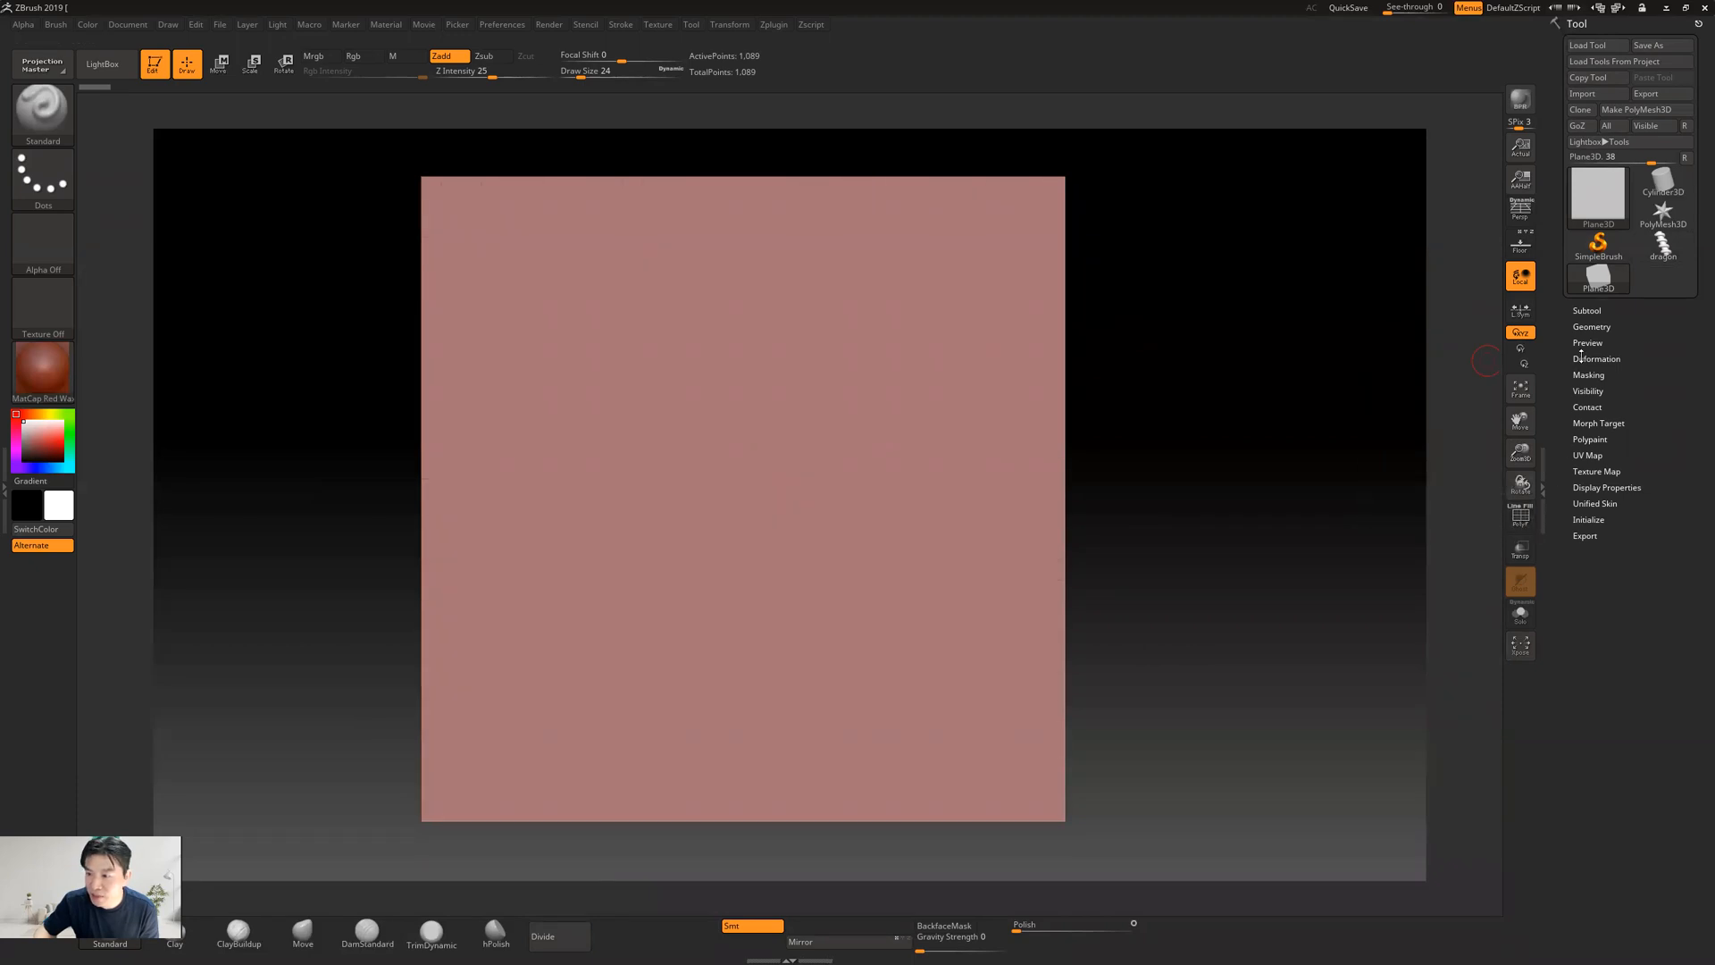
{"action": "left_click", "coordinate": [1584, 327]}
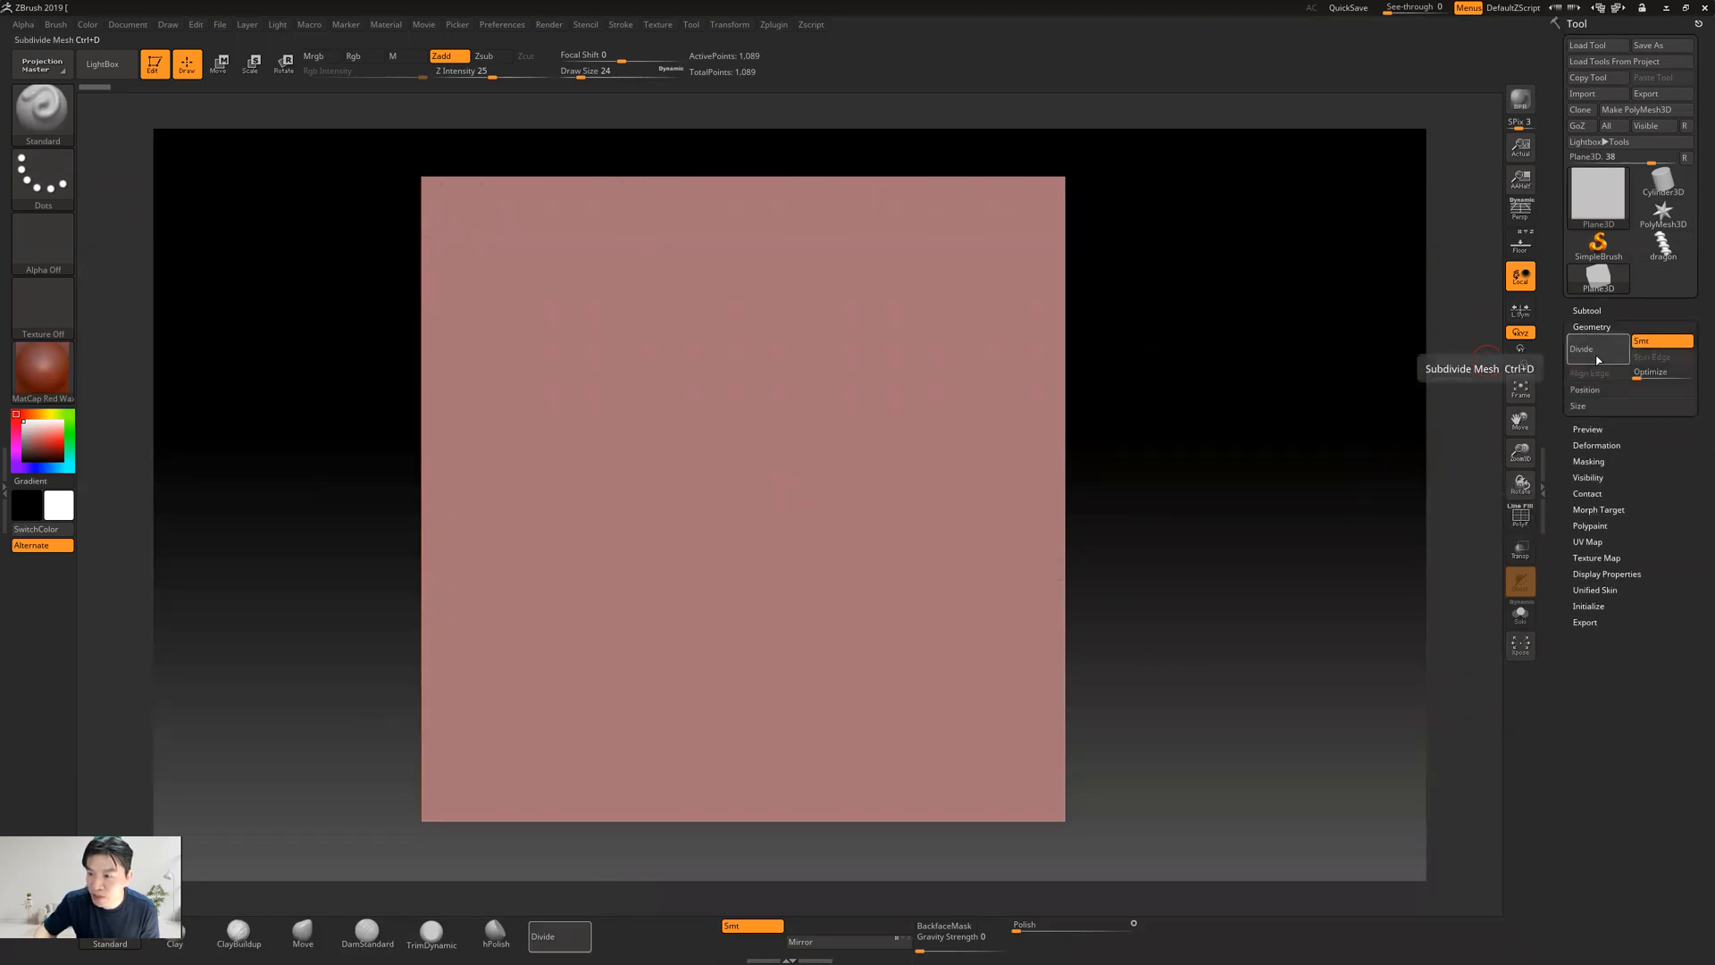
{"action": "left_click", "coordinate": [1638, 109]}
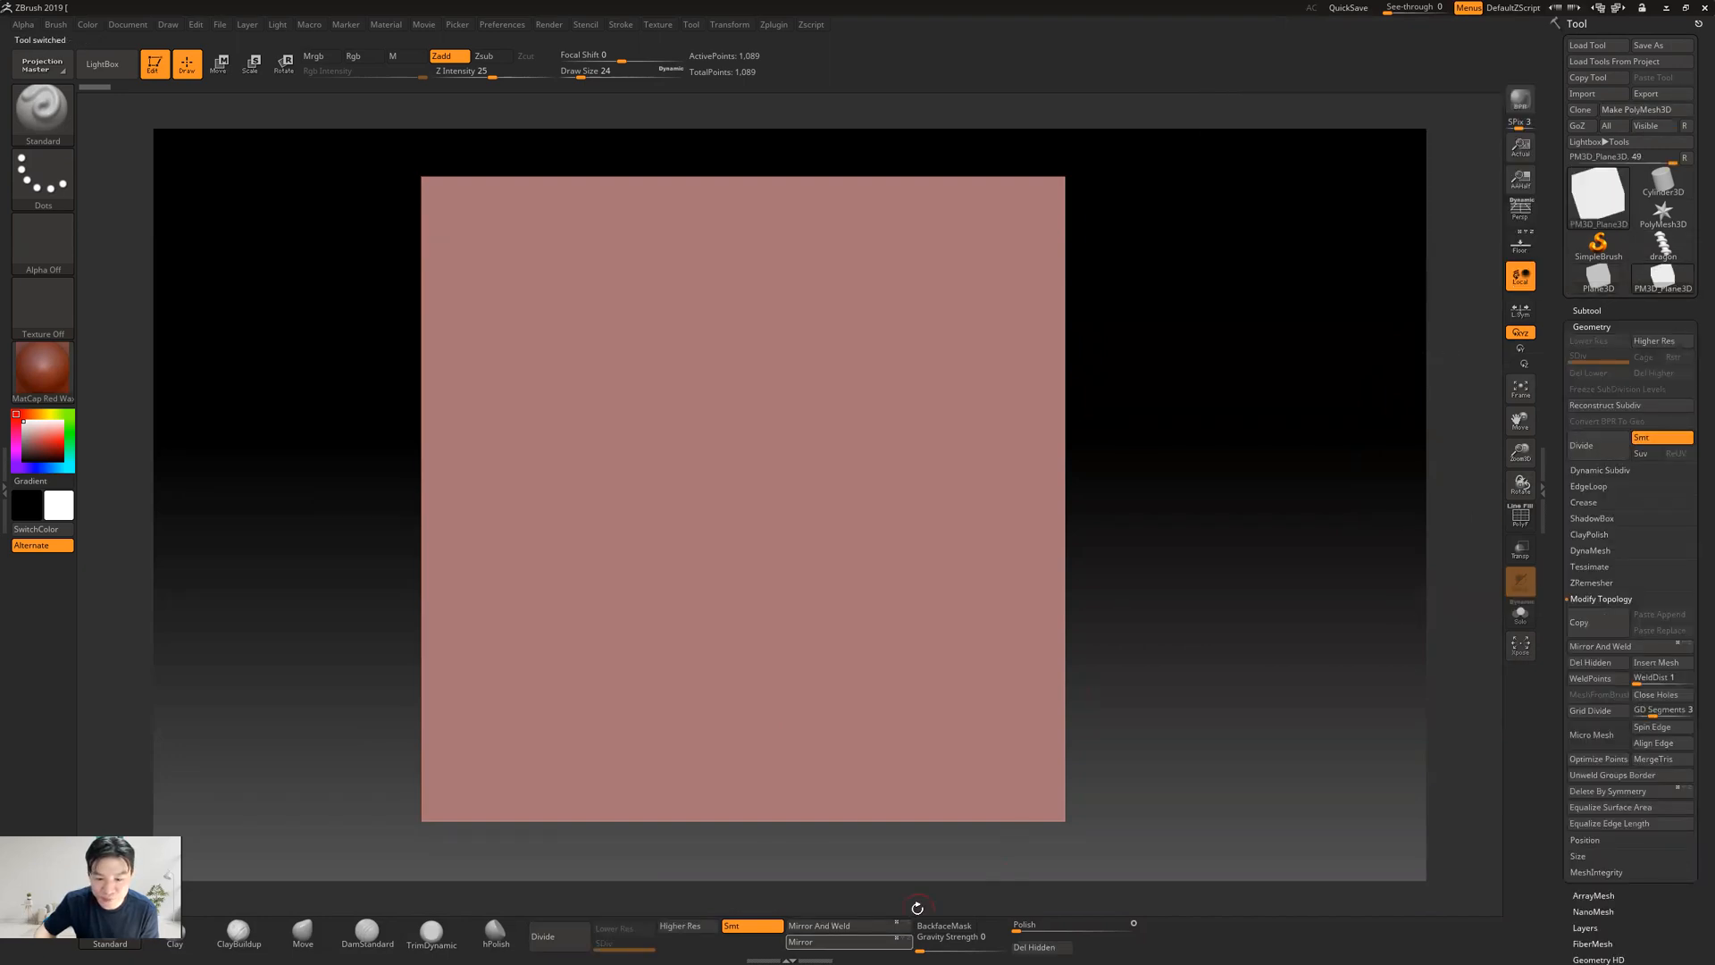
Subdivide the plane repeatedly up to subdivision level 5
{"action": "left_click", "coordinate": [1592, 444]}
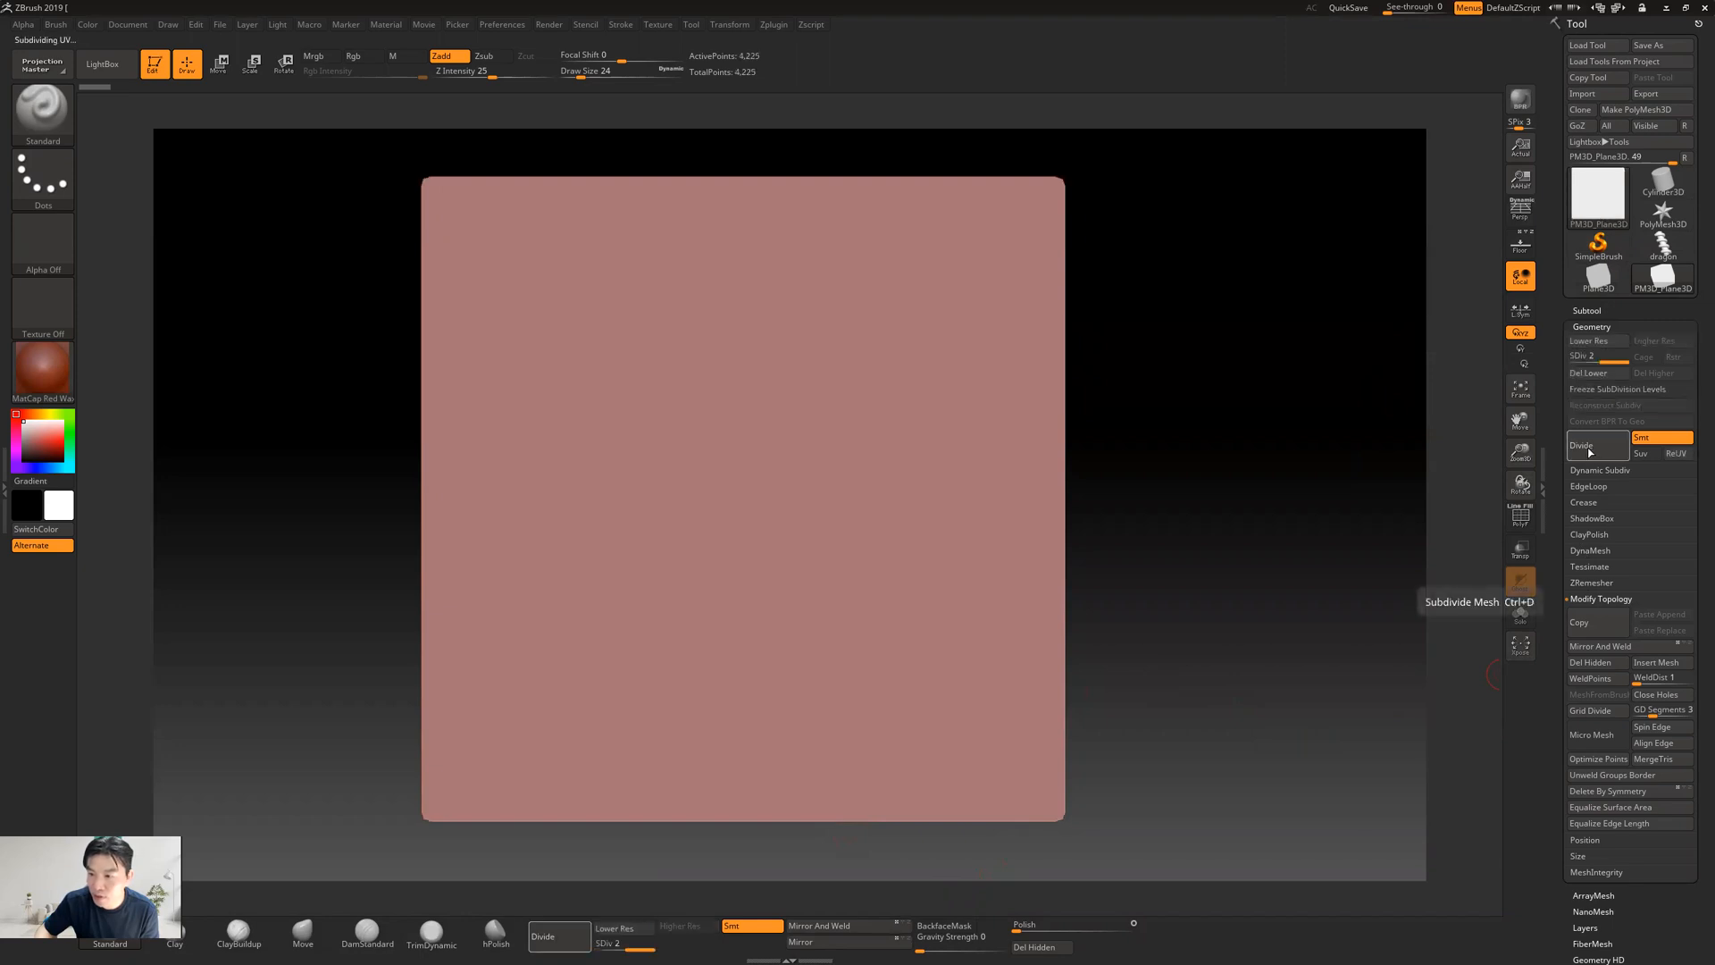
{"action": "left_click", "coordinate": [1590, 451]}
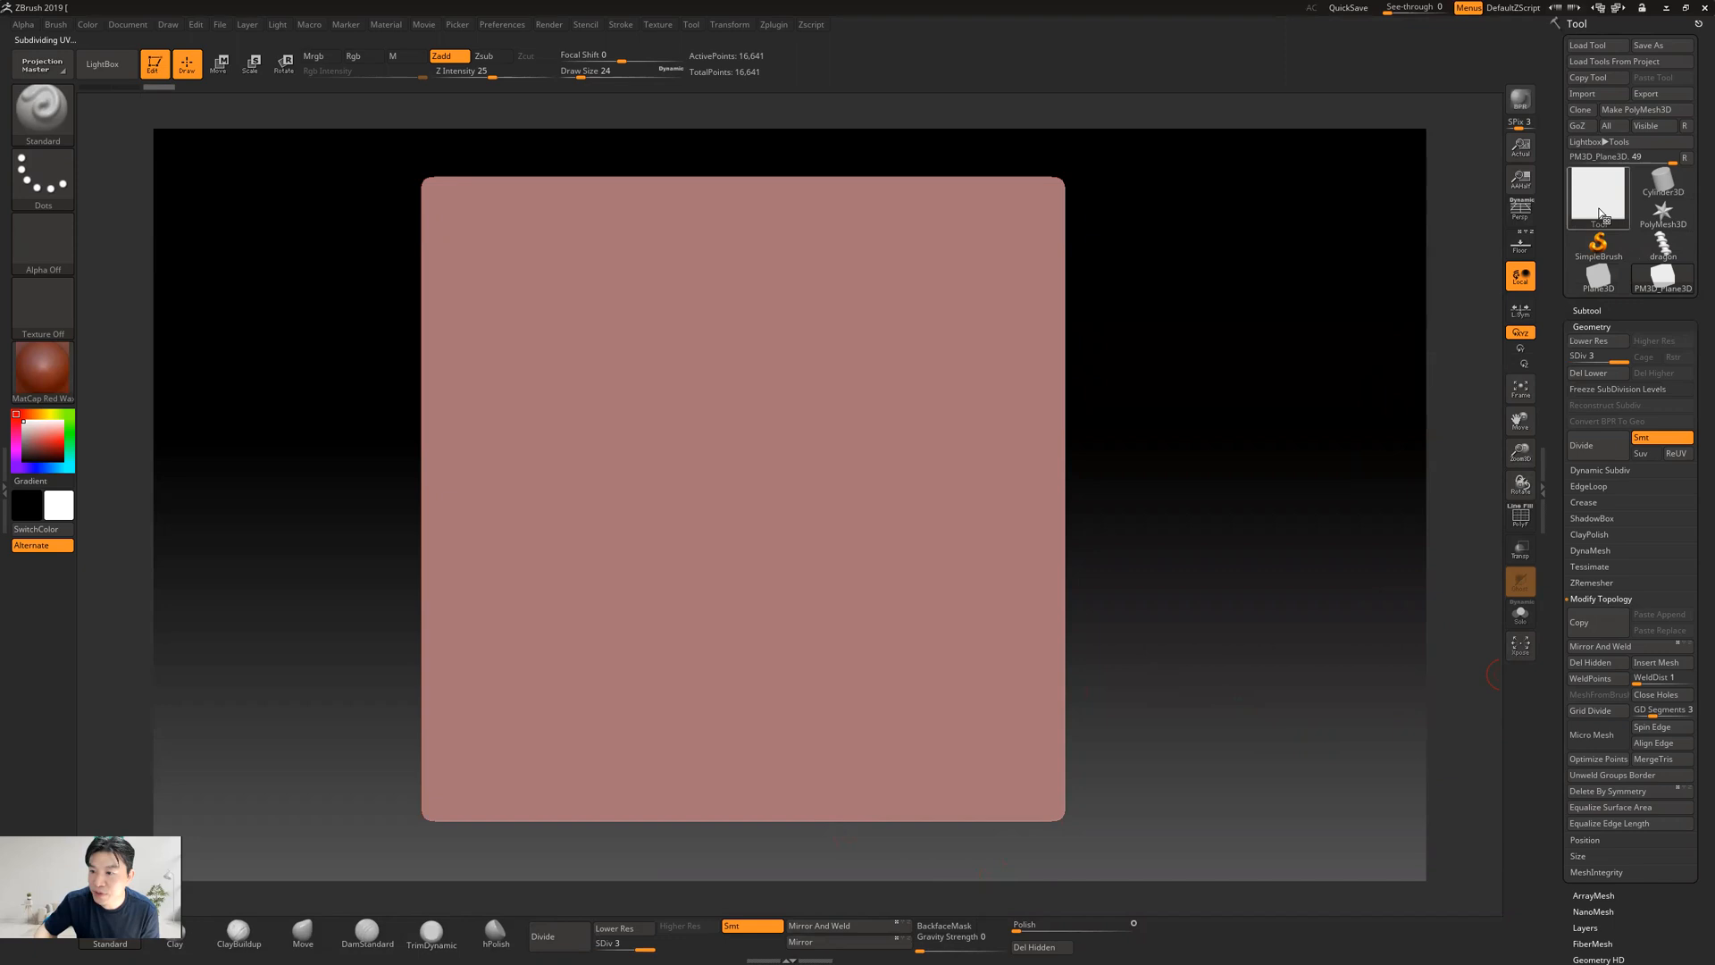
{"action": "left_click", "coordinate": [1585, 445]}
{"action": "mouse_move", "coordinate": [1605, 214]}
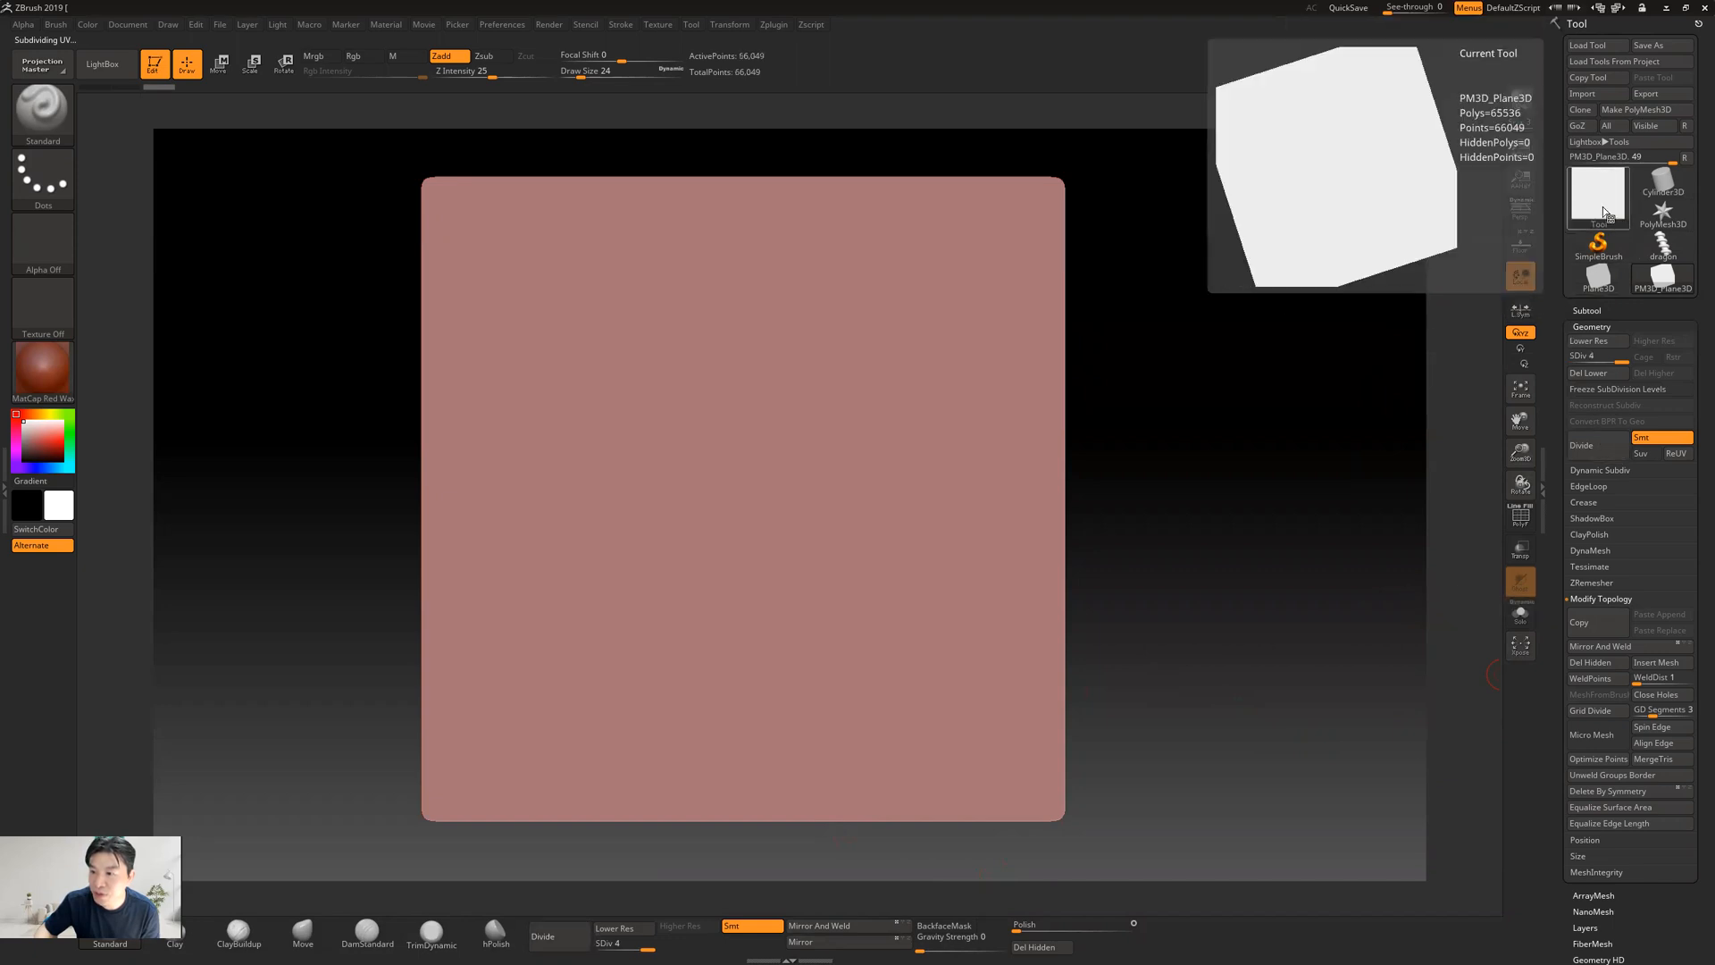
{"action": "left_click", "coordinate": [1586, 444]}
{"action": "mouse_move", "coordinate": [1607, 207]}
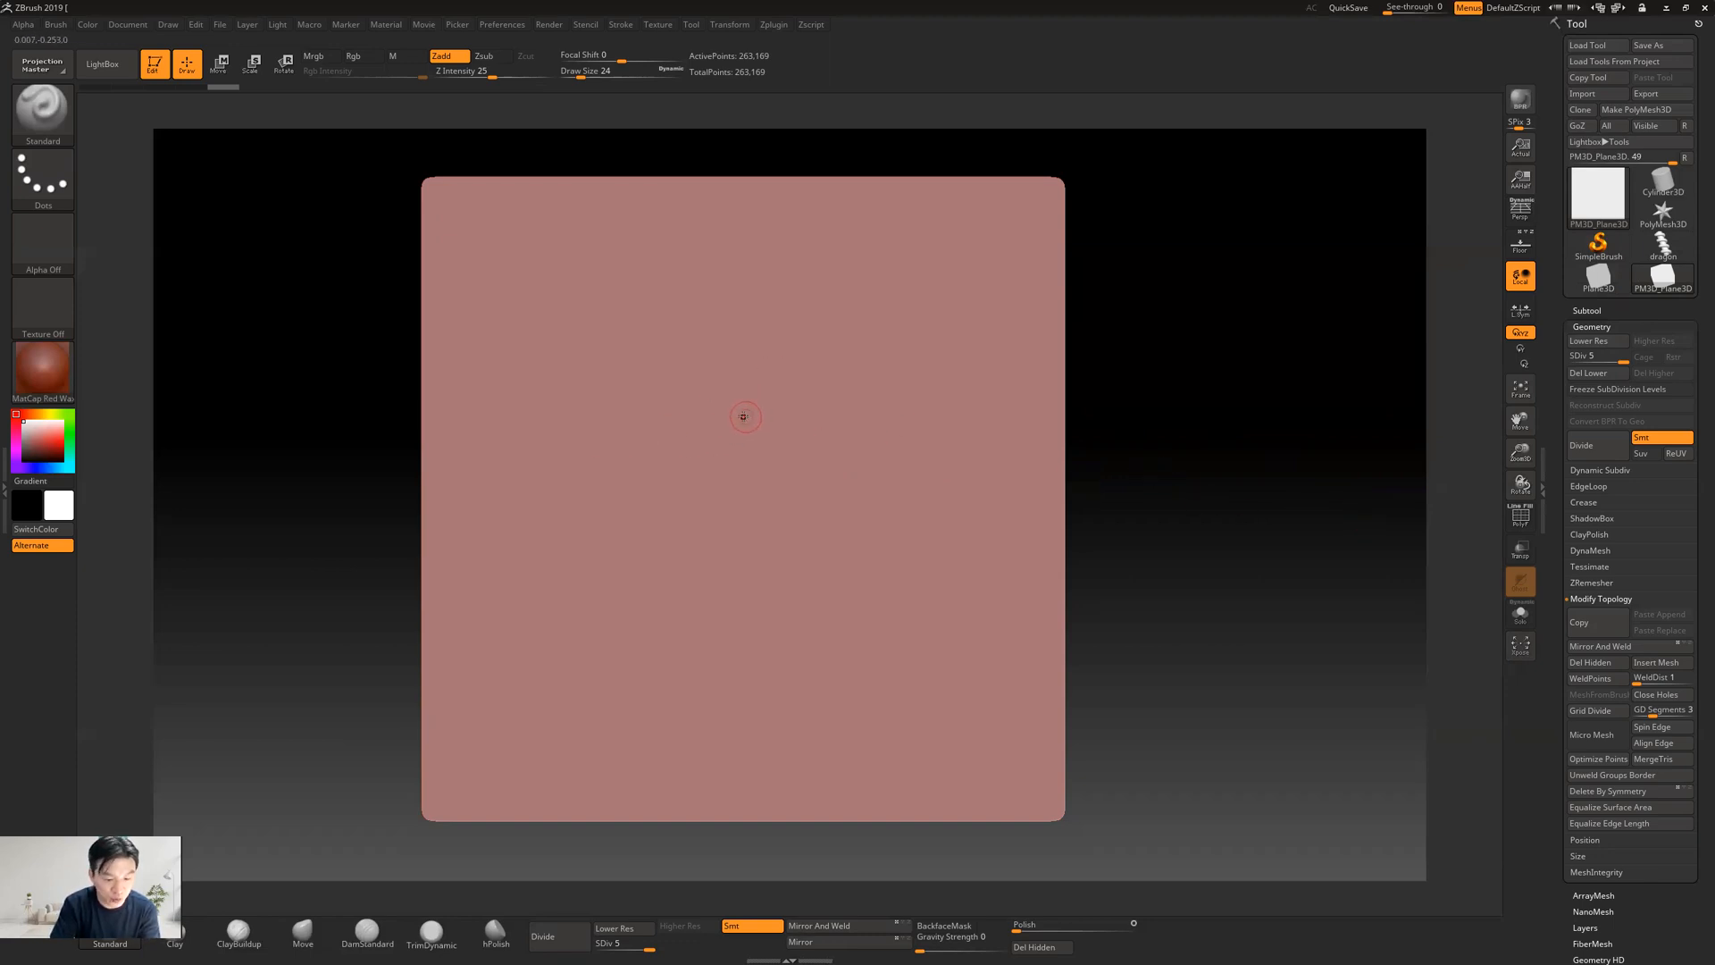
Mask a symmetrical shape with a narrow tip and wide base in the plane's centre, undoing the test and erase strokes
{"action": "mouse_move", "coordinate": [743, 432]}
{"action": "left_mouse_down", "text": "ctrl"}
{"action": "mouse_move", "coordinate": [786, 403]}
{"action": "mouse_move", "coordinate": [840, 412]}
{"action": "mouse_move", "coordinate": [850, 450]}
{"action": "mouse_move", "coordinate": [801, 541]}
{"action": "mouse_move", "coordinate": [786, 701]}
{"action": "left_mouse_up", "text": "ctrl"}
{"action": "key", "text": "ctrl+z"}
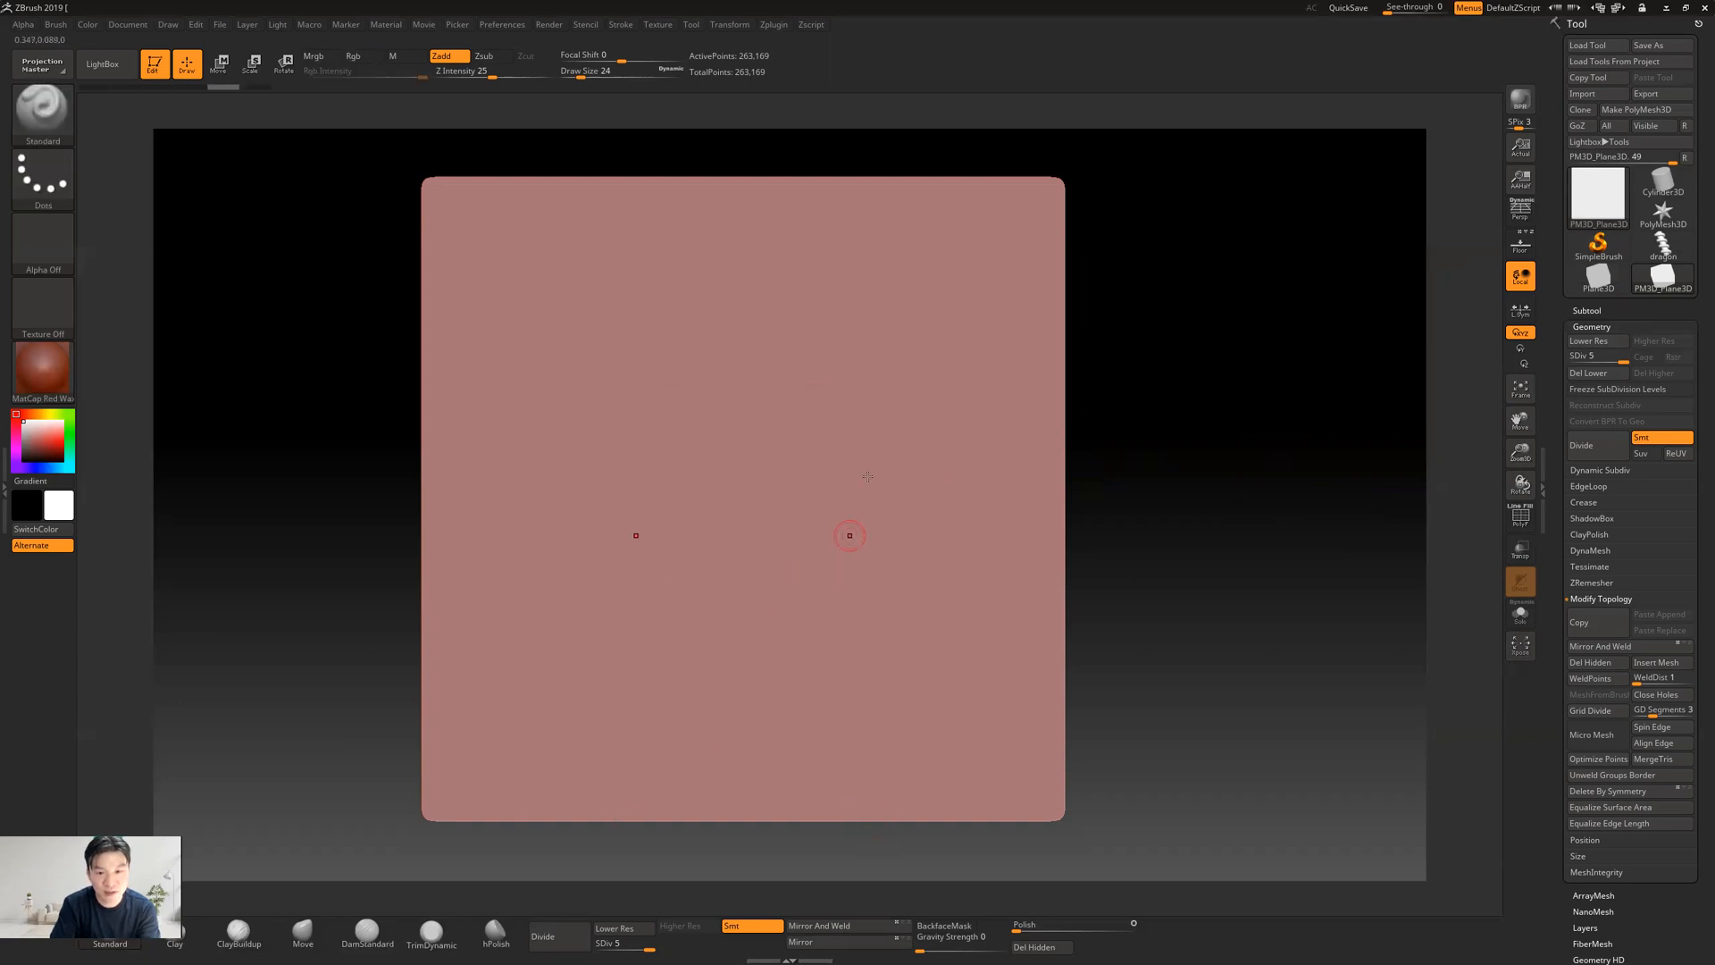
{"action": "mouse_move", "coordinate": [742, 353]}
{"action": "left_mouse_down", "text": "ctrl"}
{"action": "mouse_move", "coordinate": [795, 425]}
{"action": "mouse_move", "coordinate": [827, 539]}
{"action": "mouse_move", "coordinate": [826, 581]}
{"action": "mouse_move", "coordinate": [791, 615]}
{"action": "mouse_move", "coordinate": [742, 620]}
{"action": "mouse_move", "coordinate": [827, 582]}
{"action": "mouse_move", "coordinate": [809, 489]}
{"action": "mouse_move", "coordinate": [750, 370]}
{"action": "mouse_move", "coordinate": [739, 407]}
{"action": "mouse_move", "coordinate": [765, 428]}
{"action": "mouse_move", "coordinate": [706, 487]}
{"action": "mouse_move", "coordinate": [754, 482]}
{"action": "mouse_move", "coordinate": [760, 531]}
{"action": "mouse_move", "coordinate": [731, 555]}
{"action": "mouse_move", "coordinate": [802, 579]}
{"action": "mouse_move", "coordinate": [748, 598]}
{"action": "mouse_move", "coordinate": [821, 615]}
{"action": "mouse_move", "coordinate": [701, 601]}
{"action": "left_mouse_up", "text": "ctrl"}
{"action": "mouse_move", "coordinate": [825, 596]}
{"action": "left_mouse_down", "text": "ctrl"}
{"action": "mouse_move", "coordinate": [844, 502]}
{"action": "mouse_move", "coordinate": [830, 457]}
{"action": "mouse_move", "coordinate": [780, 418]}
{"action": "left_mouse_up", "text": "ctrl"}
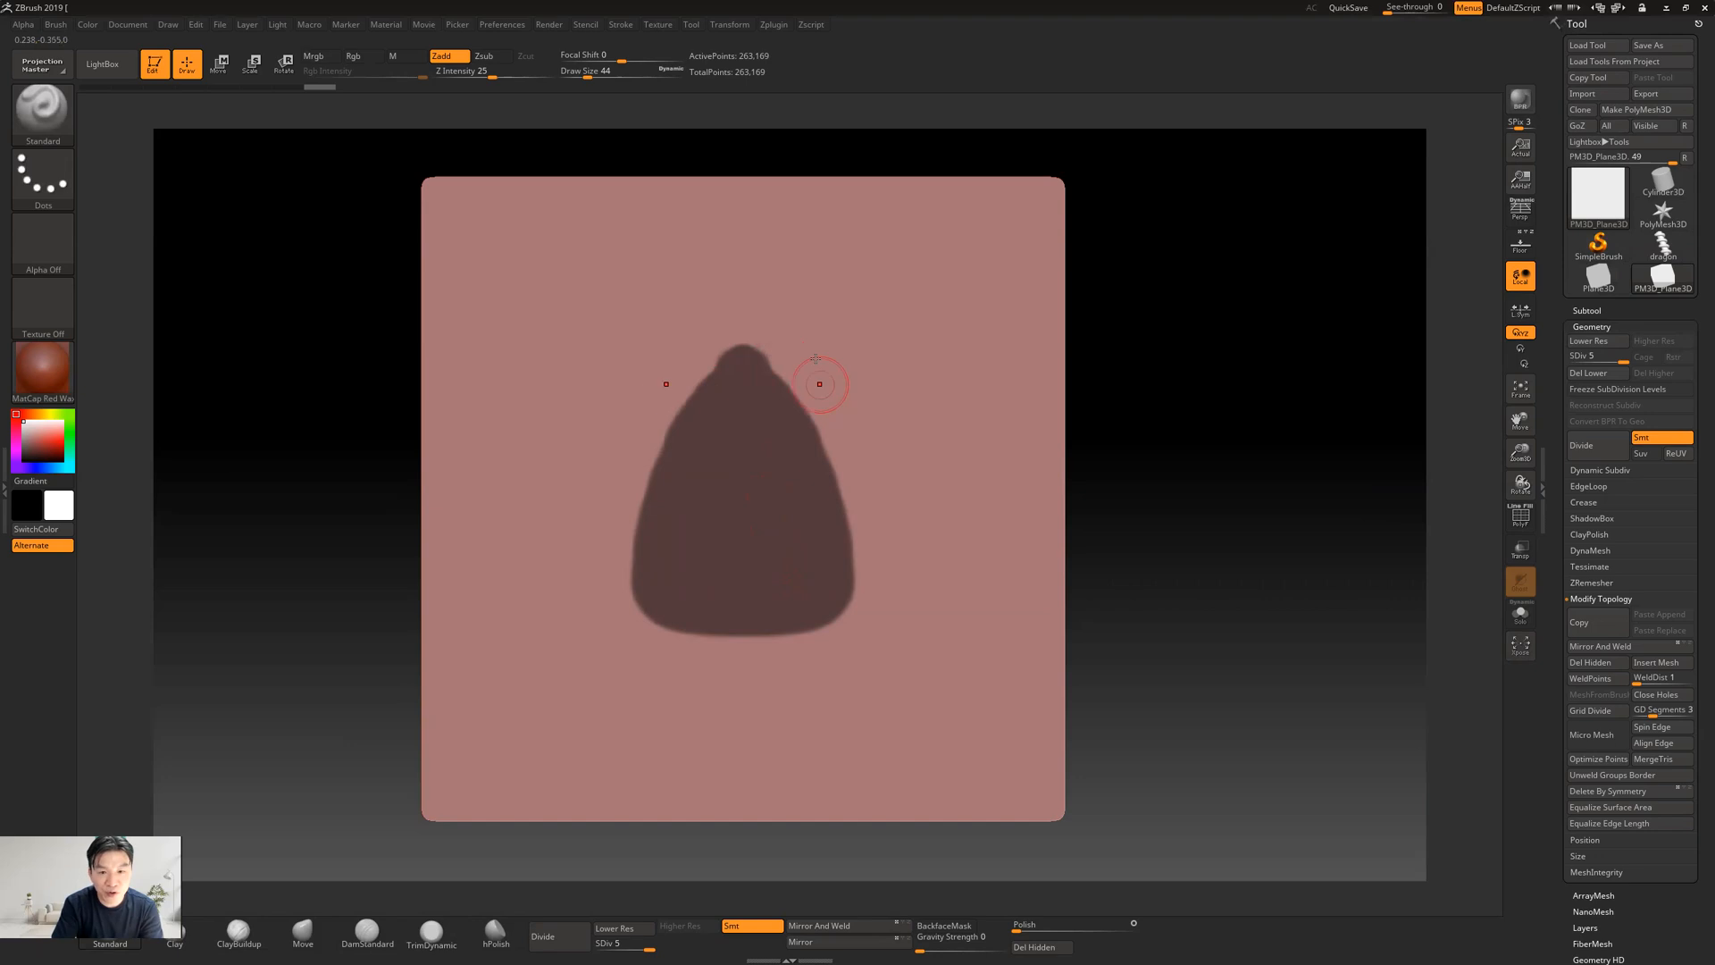
{"action": "left_click_drag", "start_coordinate": [785, 332], "coordinate": [793, 465], "text": "ctrl+alt"}
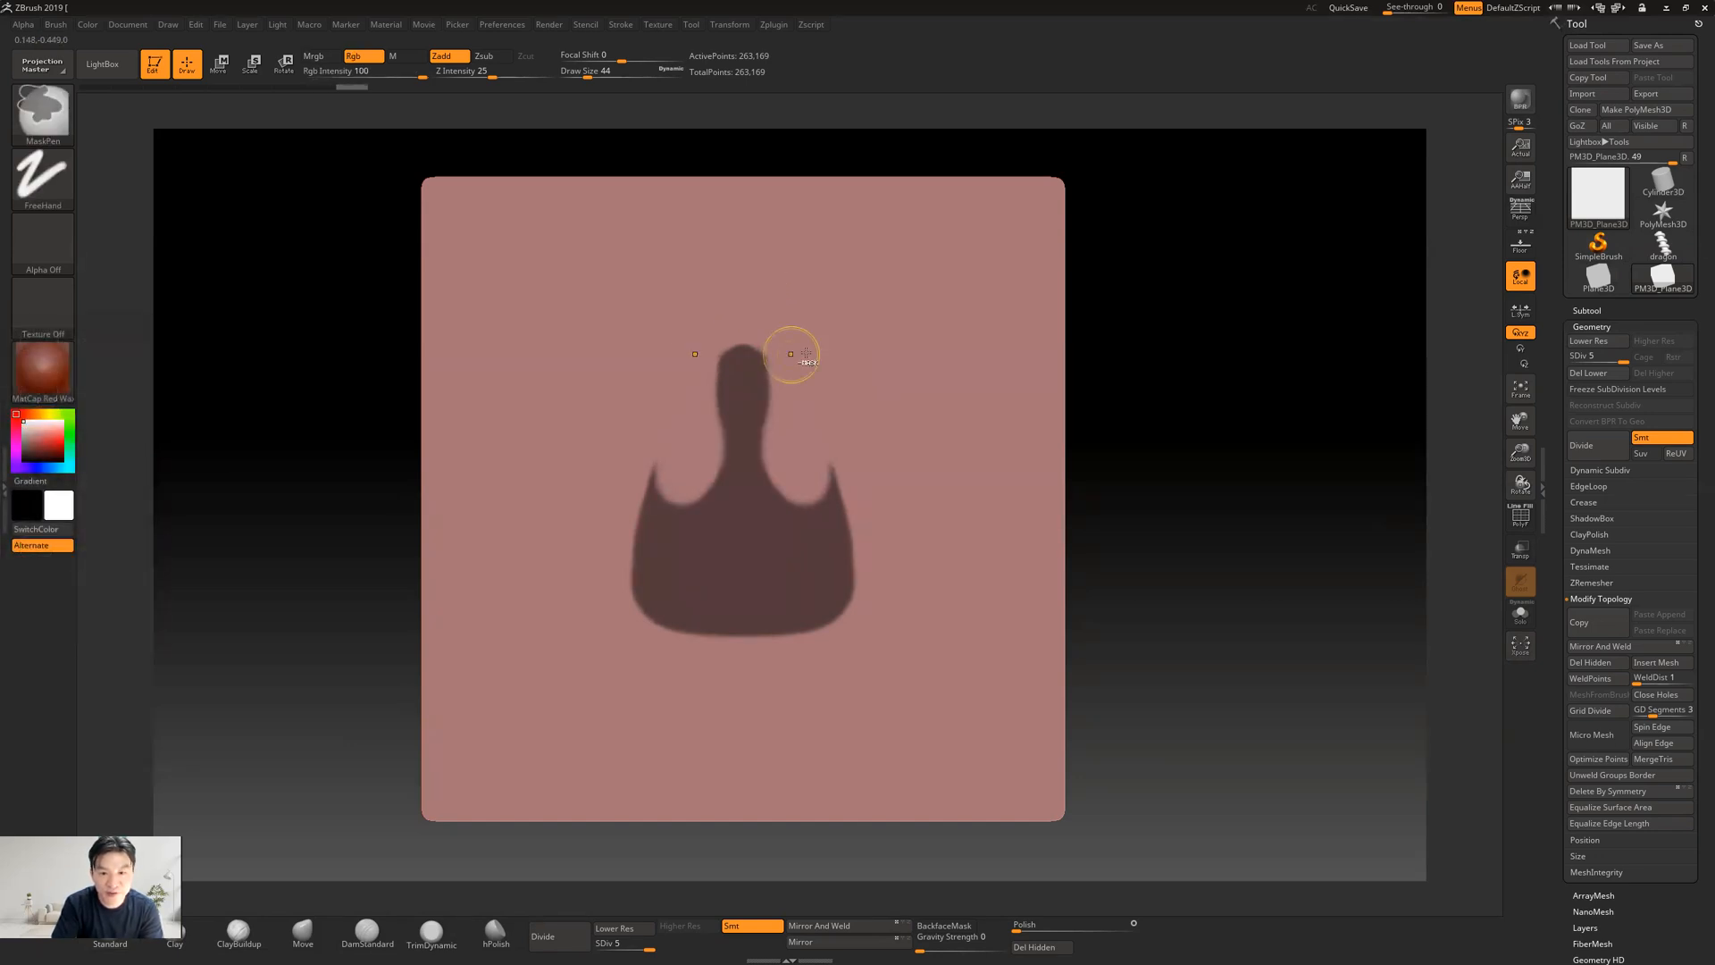
{"action": "key", "text": "ctrl+z"}
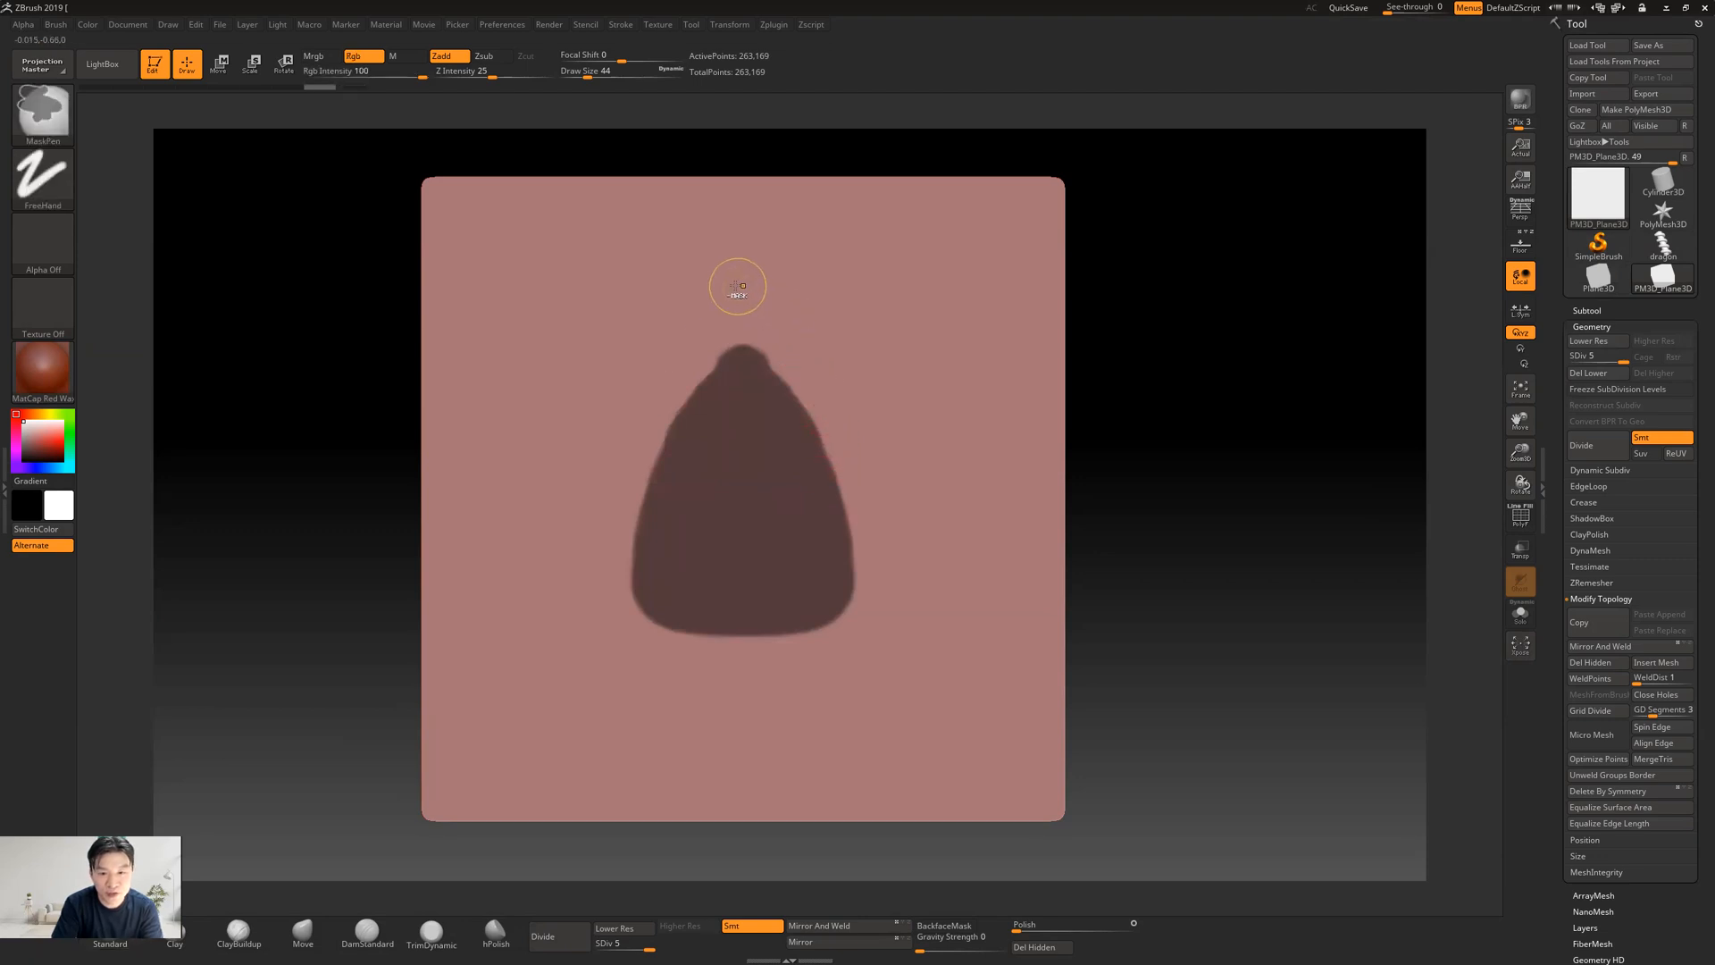
Refine the mask with a brush size of 36 into a pointed teardrop scale with a rounded base
{"action": "mouse_move", "coordinate": [791, 359]}
{"action": "left_mouse_down", "text": "ctrl+alt"}
{"action": "mouse_move", "coordinate": [865, 573]}
{"action": "mouse_move", "coordinate": [816, 642]}
{"action": "mouse_move", "coordinate": [728, 643]}
{"action": "left_mouse_up", "text": "ctrl+alt"}
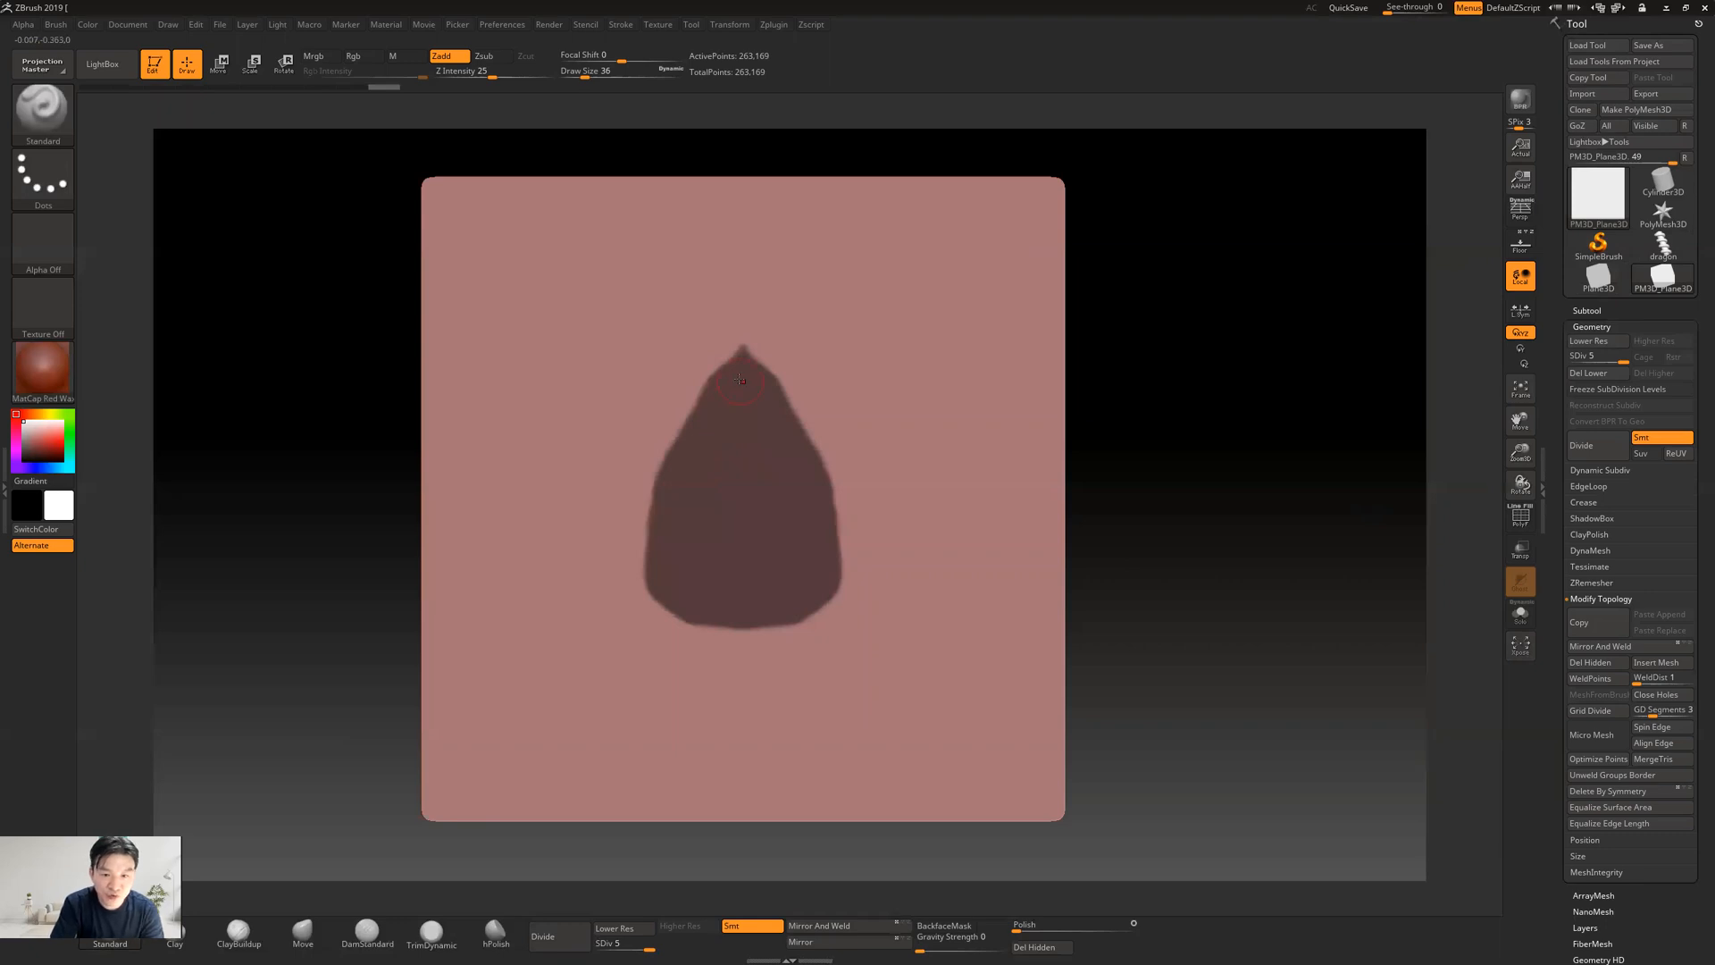
{"action": "key", "text": "ctrl"}
{"action": "mouse_move", "coordinate": [737, 357]}
{"action": "left_mouse_down", "text": "ctrl"}
{"action": "mouse_move", "coordinate": [647, 471]}
{"action": "mouse_move", "coordinate": [634, 536]}
{"action": "mouse_move", "coordinate": [659, 558]}
{"action": "left_mouse_up", "text": "ctrl"}
{"action": "mouse_move", "coordinate": [659, 453]}
{"action": "left_mouse_down", "text": "ctrl"}
{"action": "mouse_move", "coordinate": [636, 536]}
{"action": "mouse_move", "coordinate": [670, 575]}
{"action": "mouse_move", "coordinate": [627, 527]}
{"action": "mouse_move", "coordinate": [692, 617]}
{"action": "mouse_move", "coordinate": [747, 625]}
{"action": "left_mouse_up", "text": "ctrl"}
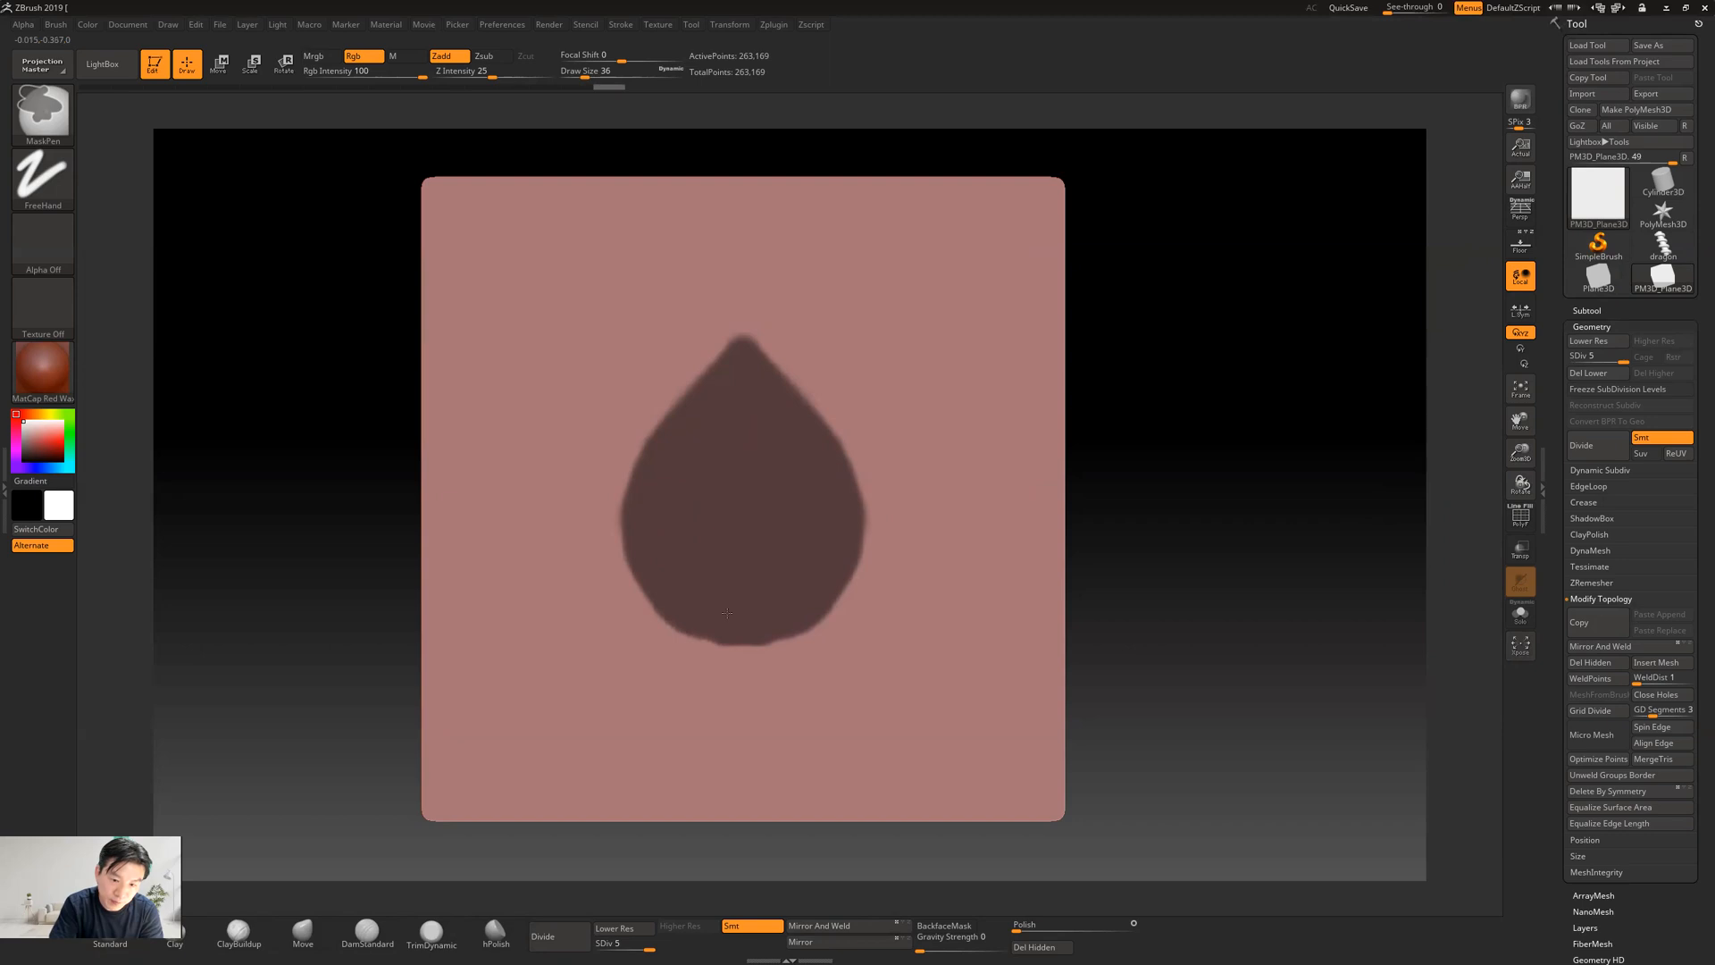
{"action": "left_click_drag", "start_coordinate": [715, 623], "coordinate": [721, 631], "text": "ctrl"}
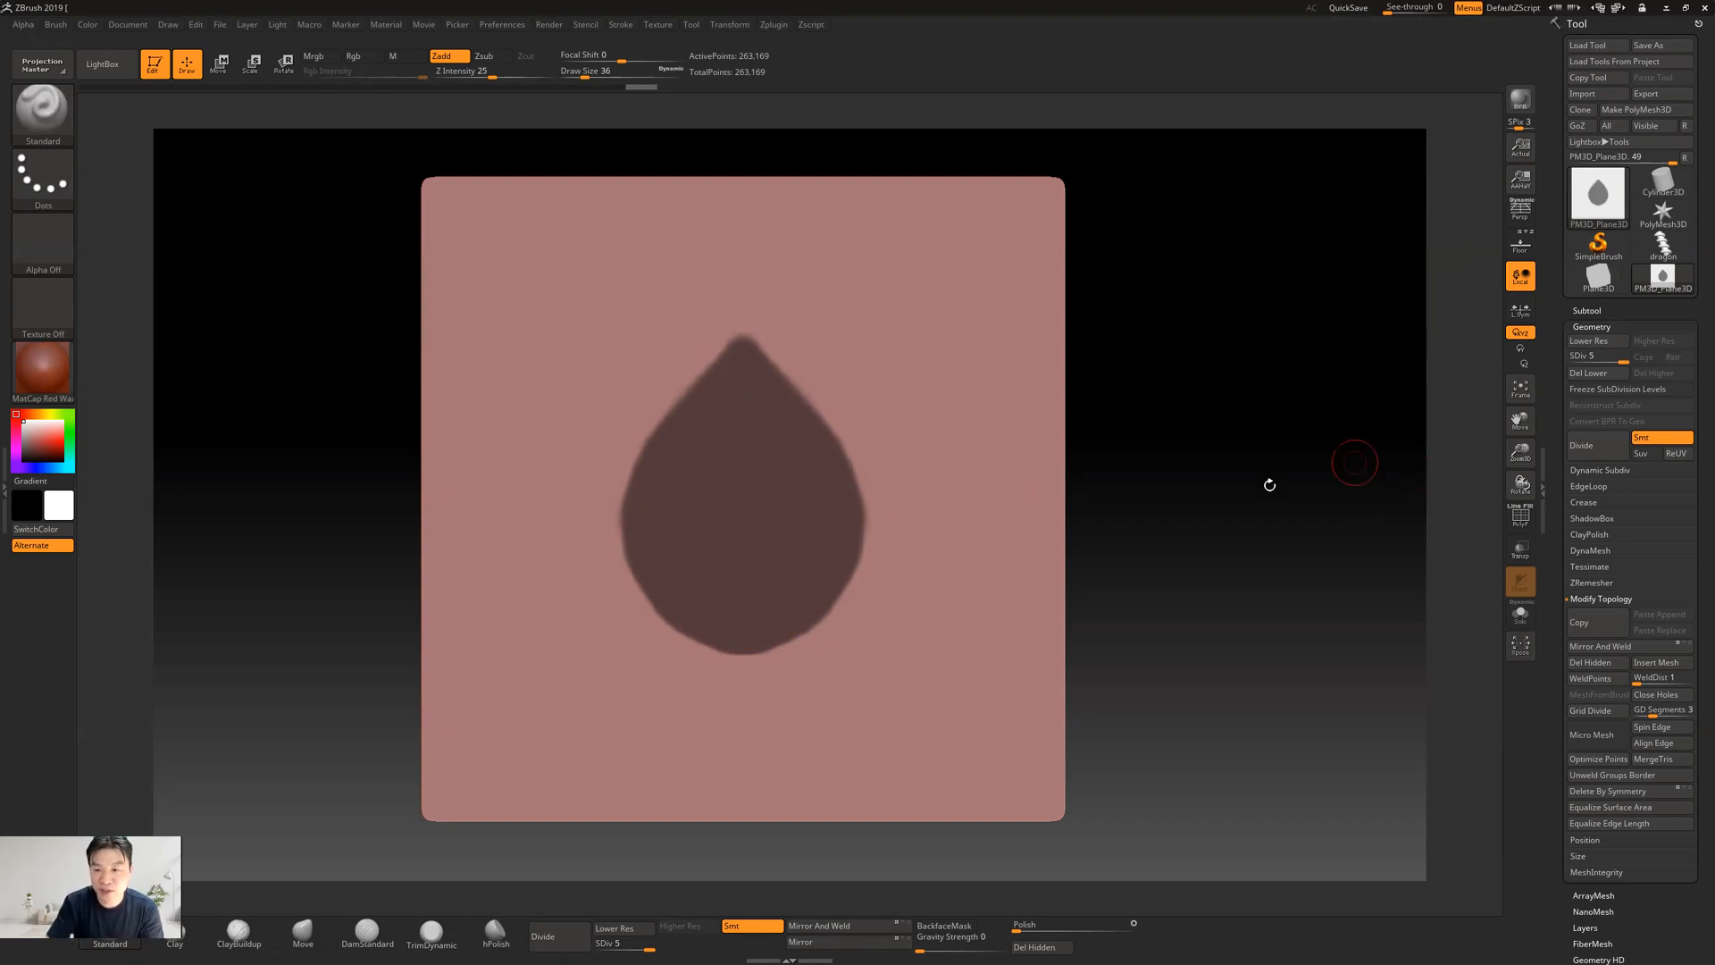
Preview an extraction of the masked teardrop at 0.02 thickness and check it from the side
{"action": "mouse_move", "coordinate": [1155, 506]}
{"action": "left_mouse_down"}
{"action": "mouse_move", "coordinate": [1225, 511]}
{"action": "mouse_move", "coordinate": [1170, 513]}
{"action": "left_mouse_up"}
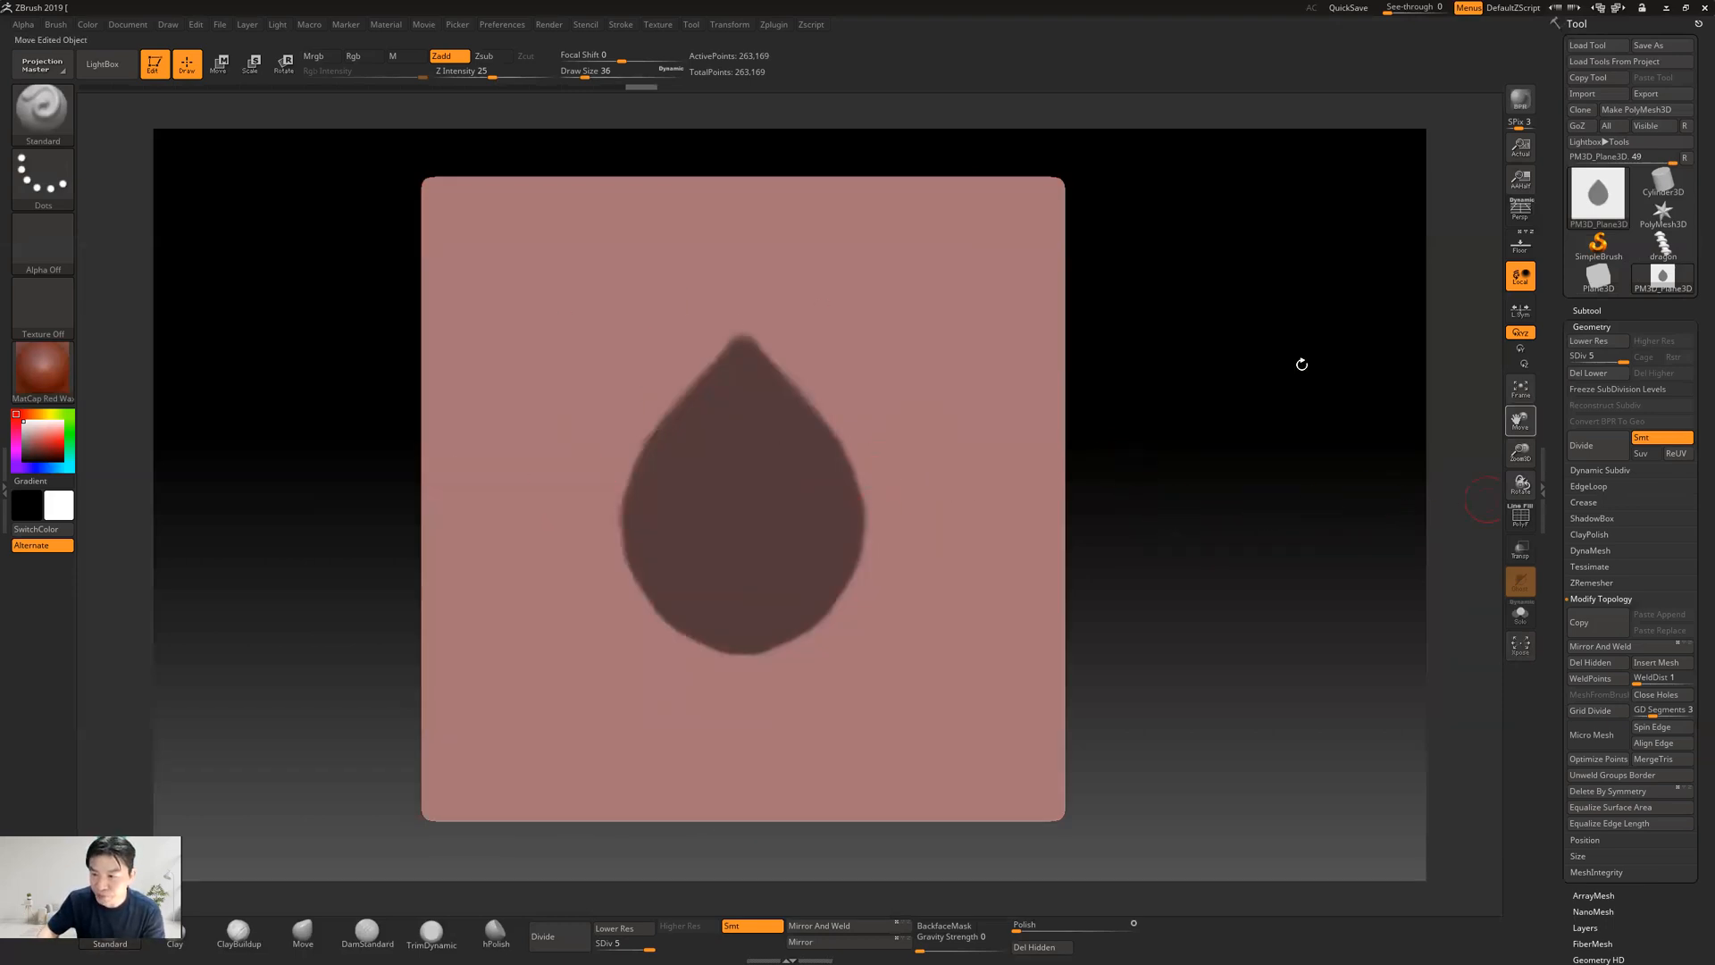
{"action": "left_click", "coordinate": [1586, 310]}
{"action": "scroll", "coordinate": [1557, 388], "scroll_direction": "down", "scroll_amount": 5}
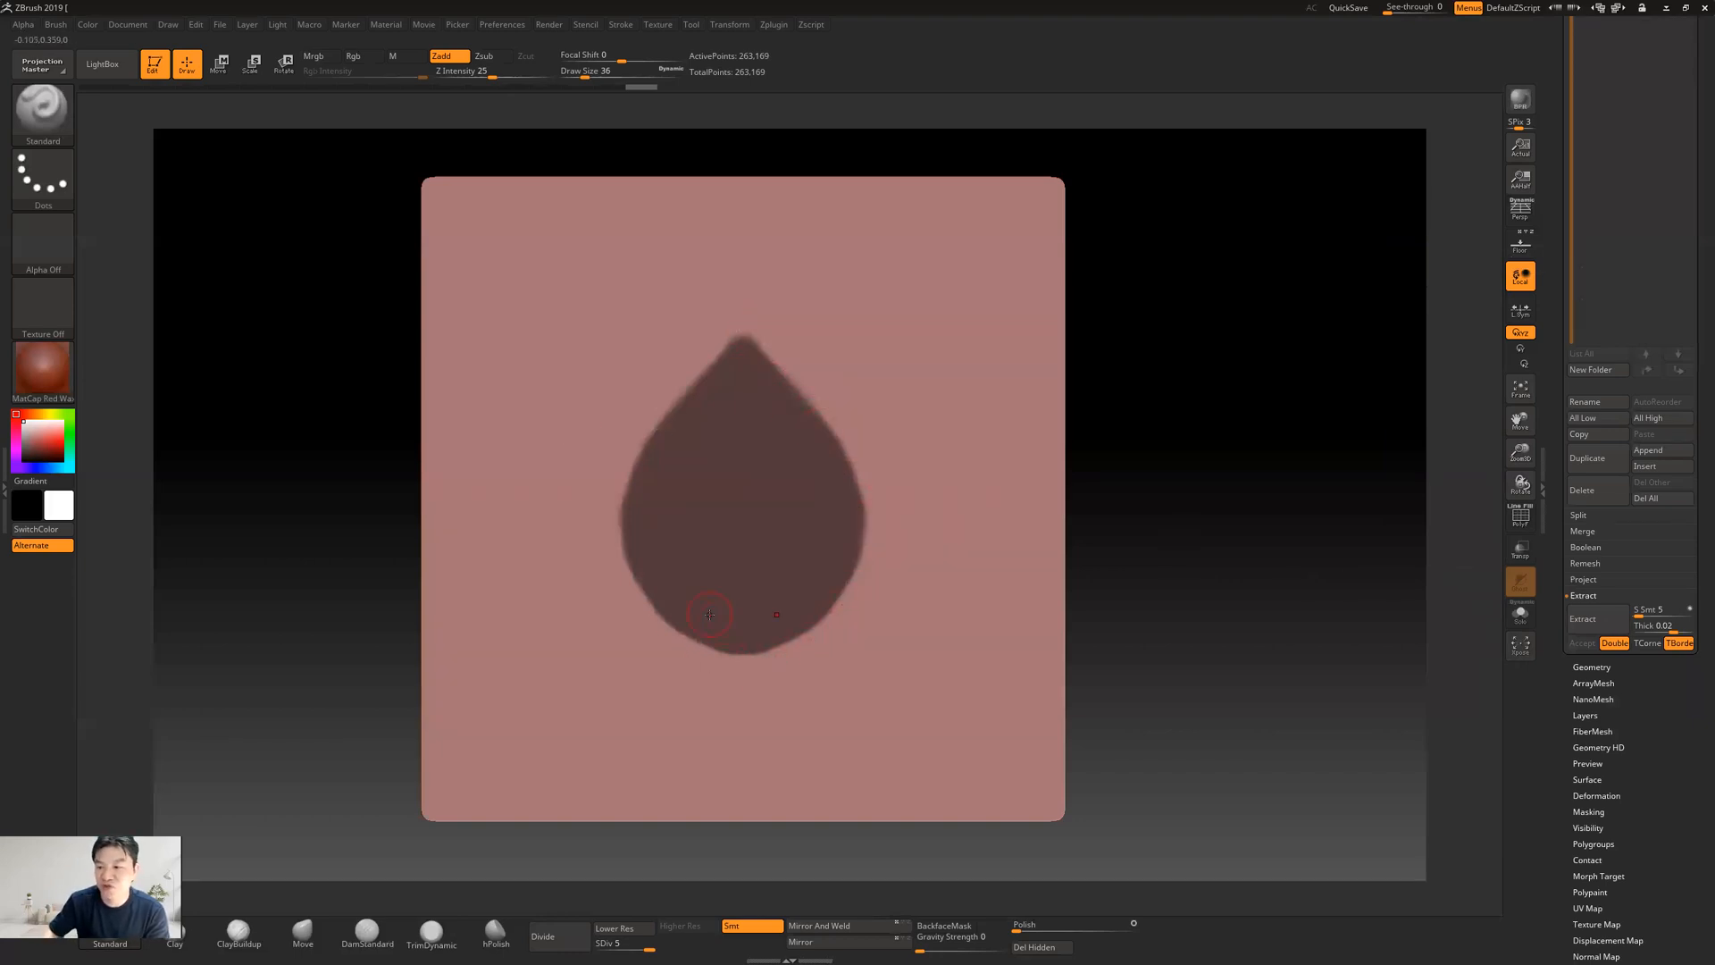
{"action": "left_click", "coordinate": [1598, 626]}
{"action": "left_click_drag", "start_coordinate": [1201, 409], "coordinate": [1427, 630]}
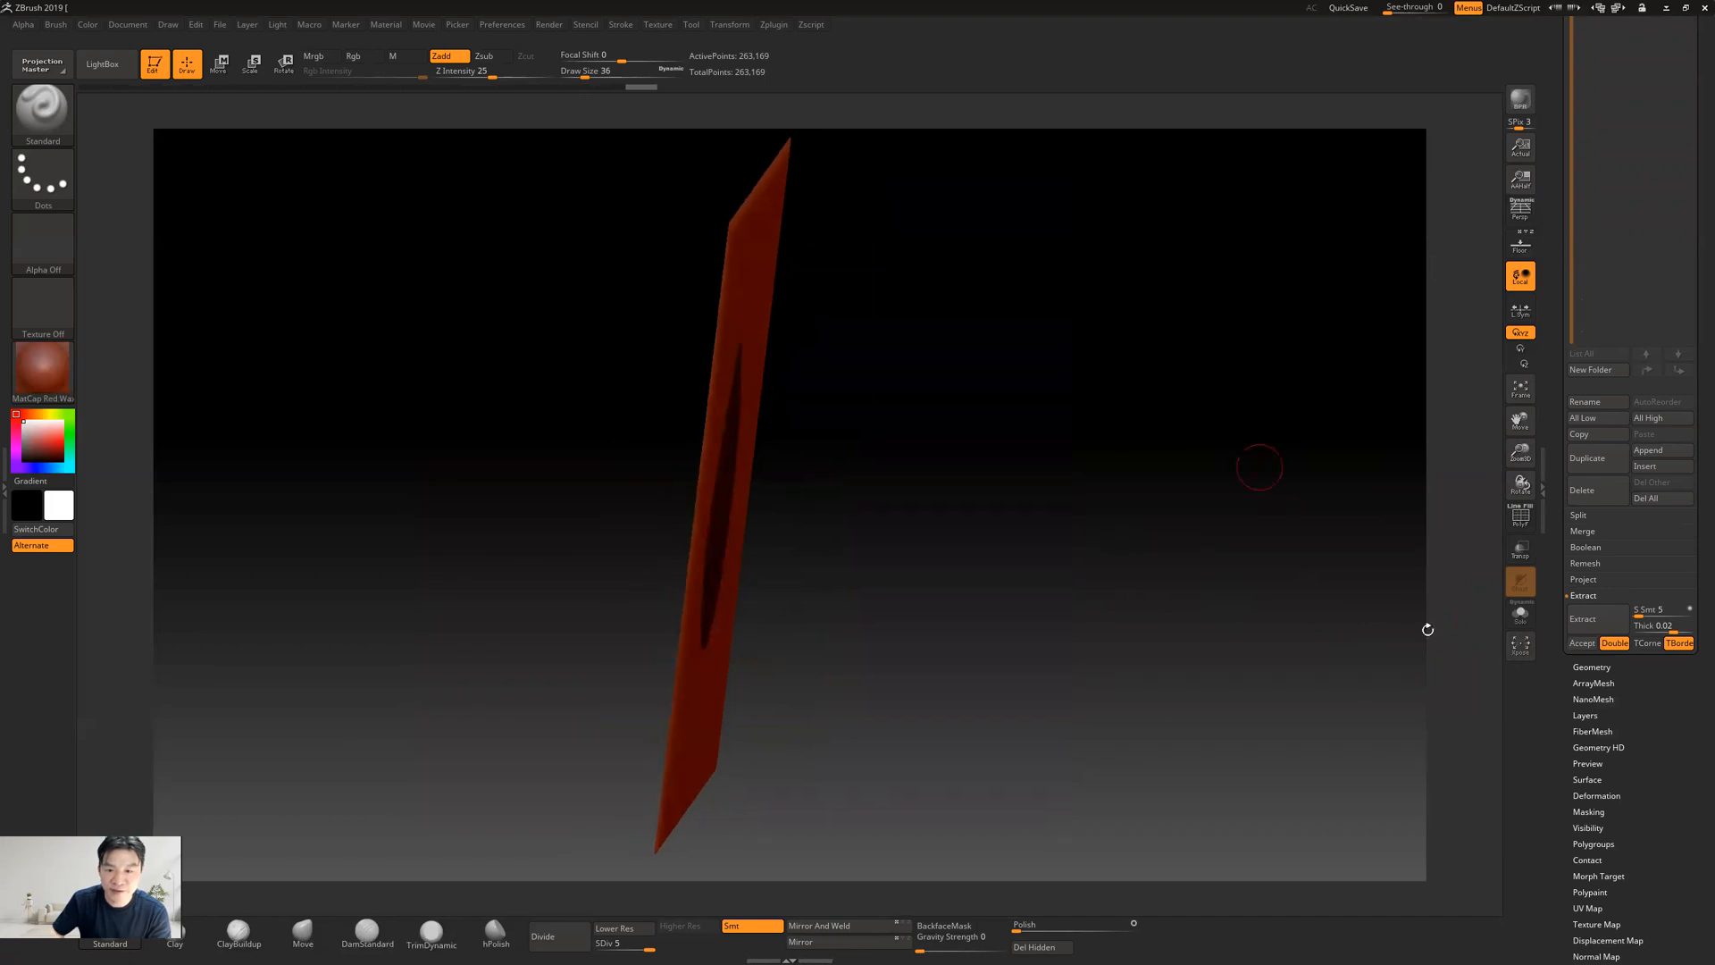
{"action": "left_click", "coordinate": [1580, 618]}
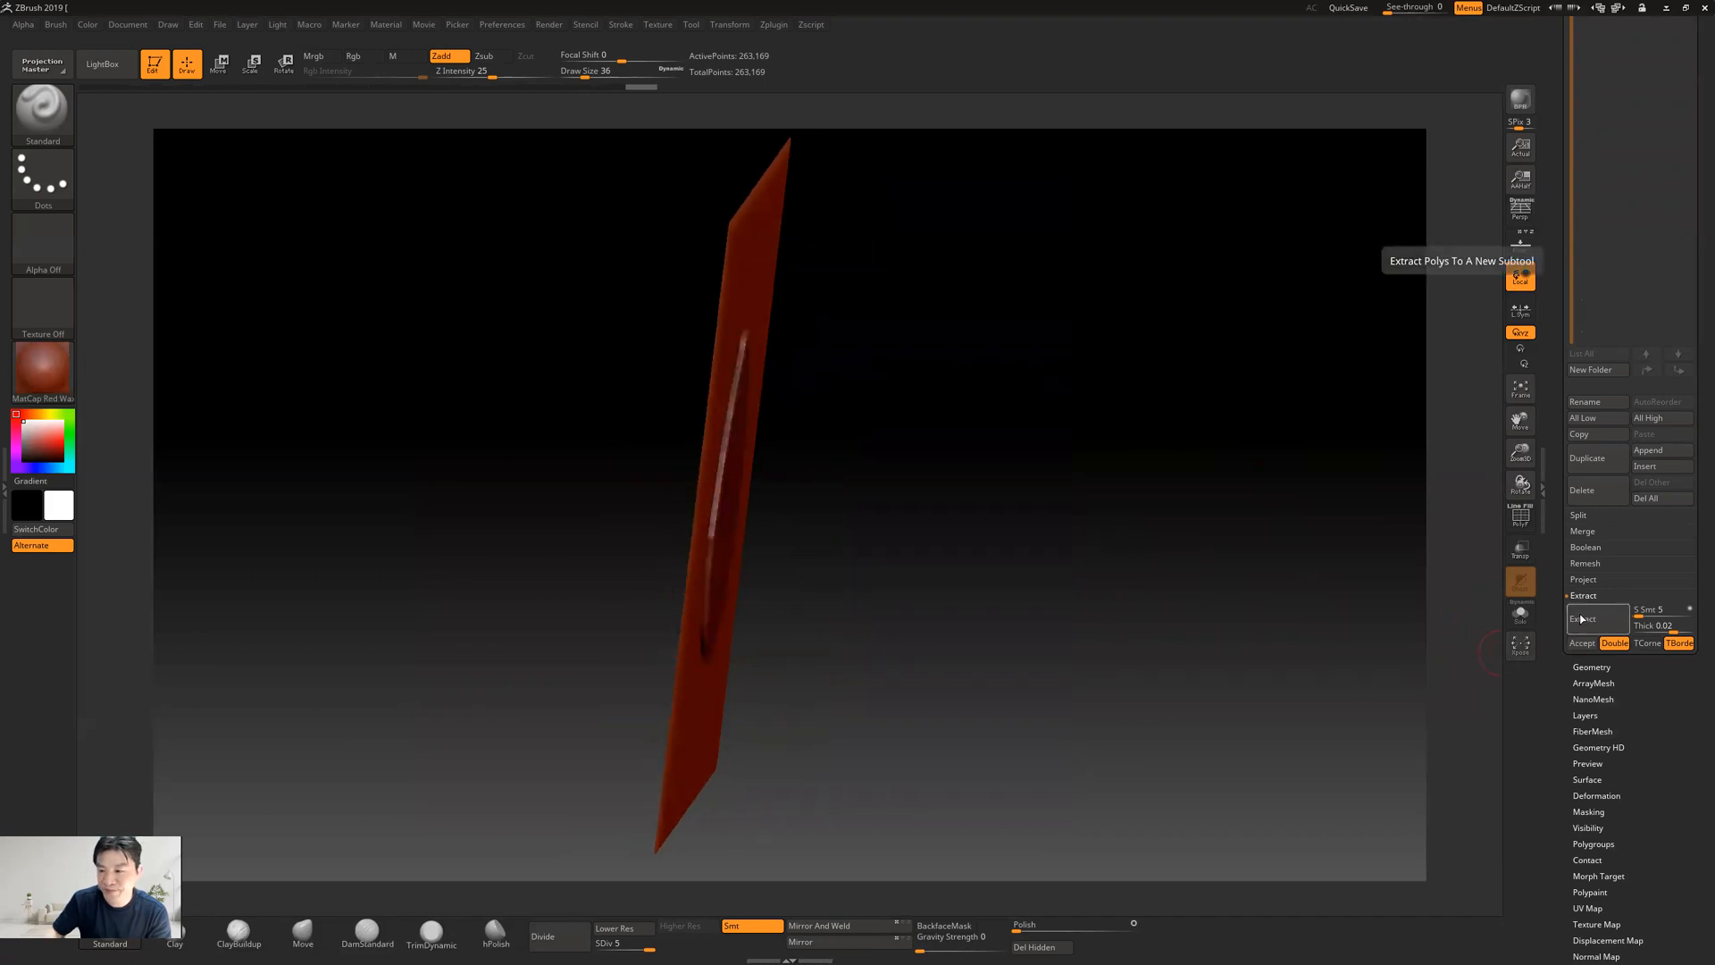
{"action": "left_click_drag", "start_coordinate": [1047, 558], "coordinate": [1038, 561]}
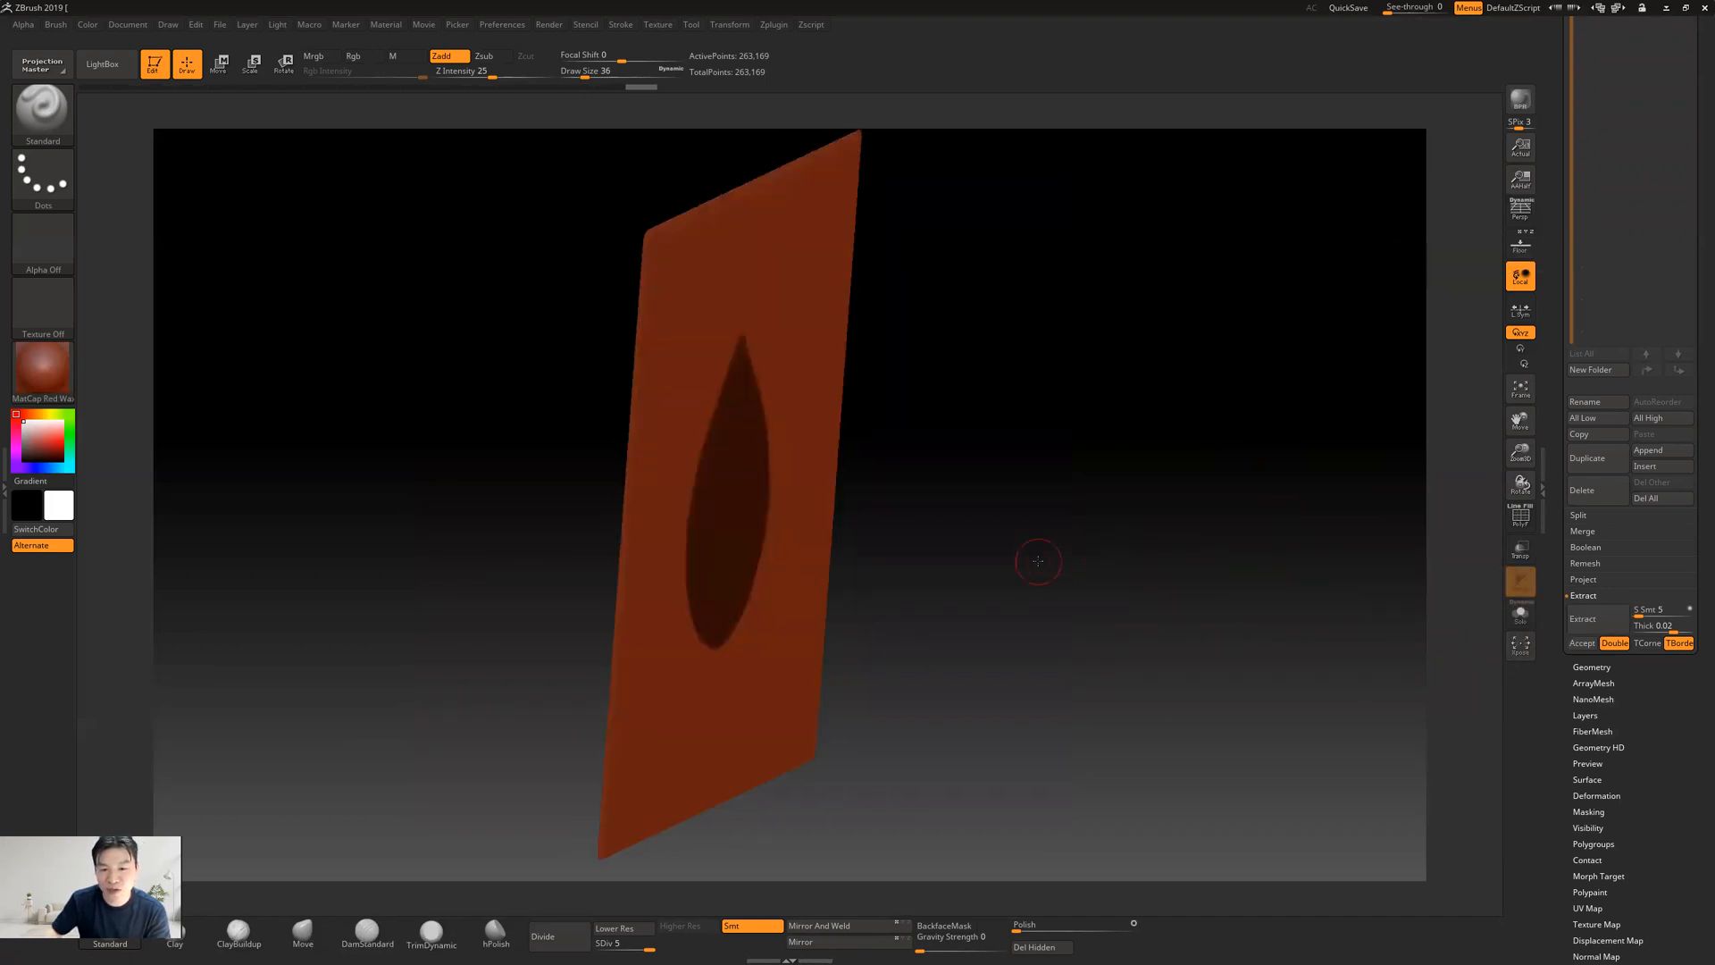
Try extracting the masked teardrop with a thickness of 0.1
{"action": "left_click", "coordinate": [1657, 626]}
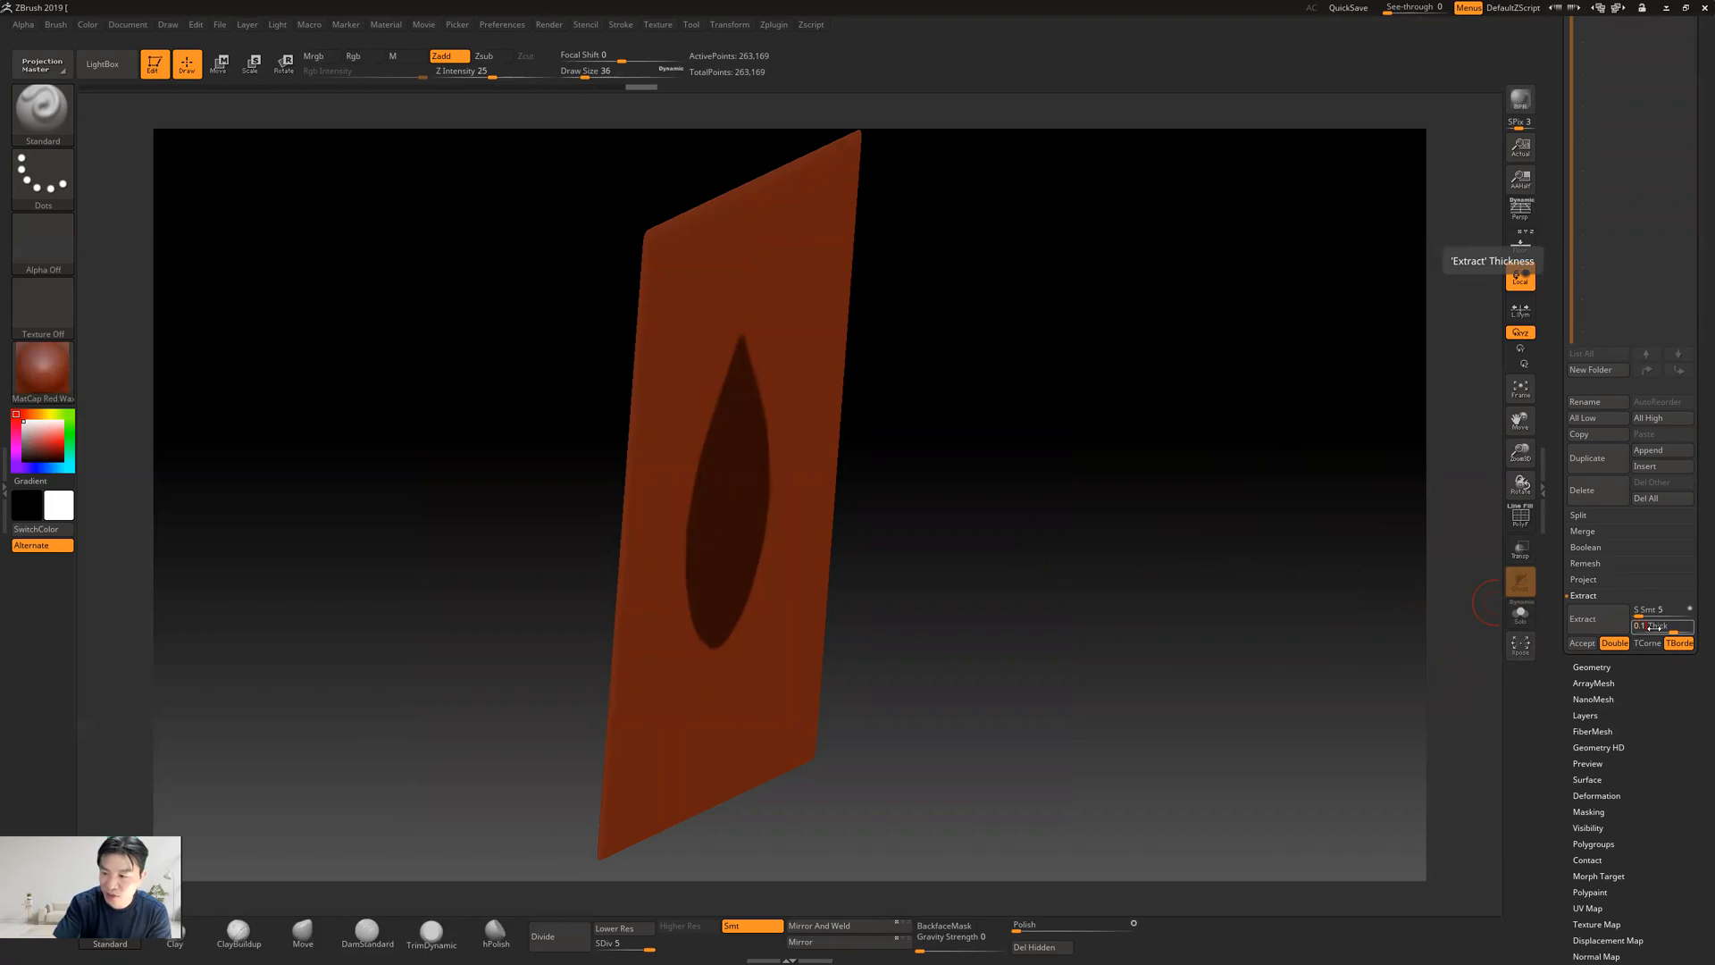
{"action": "type", "text": "0.1"}
{"action": "key", "text": "Return"}
{"action": "left_click", "coordinate": [1591, 624]}
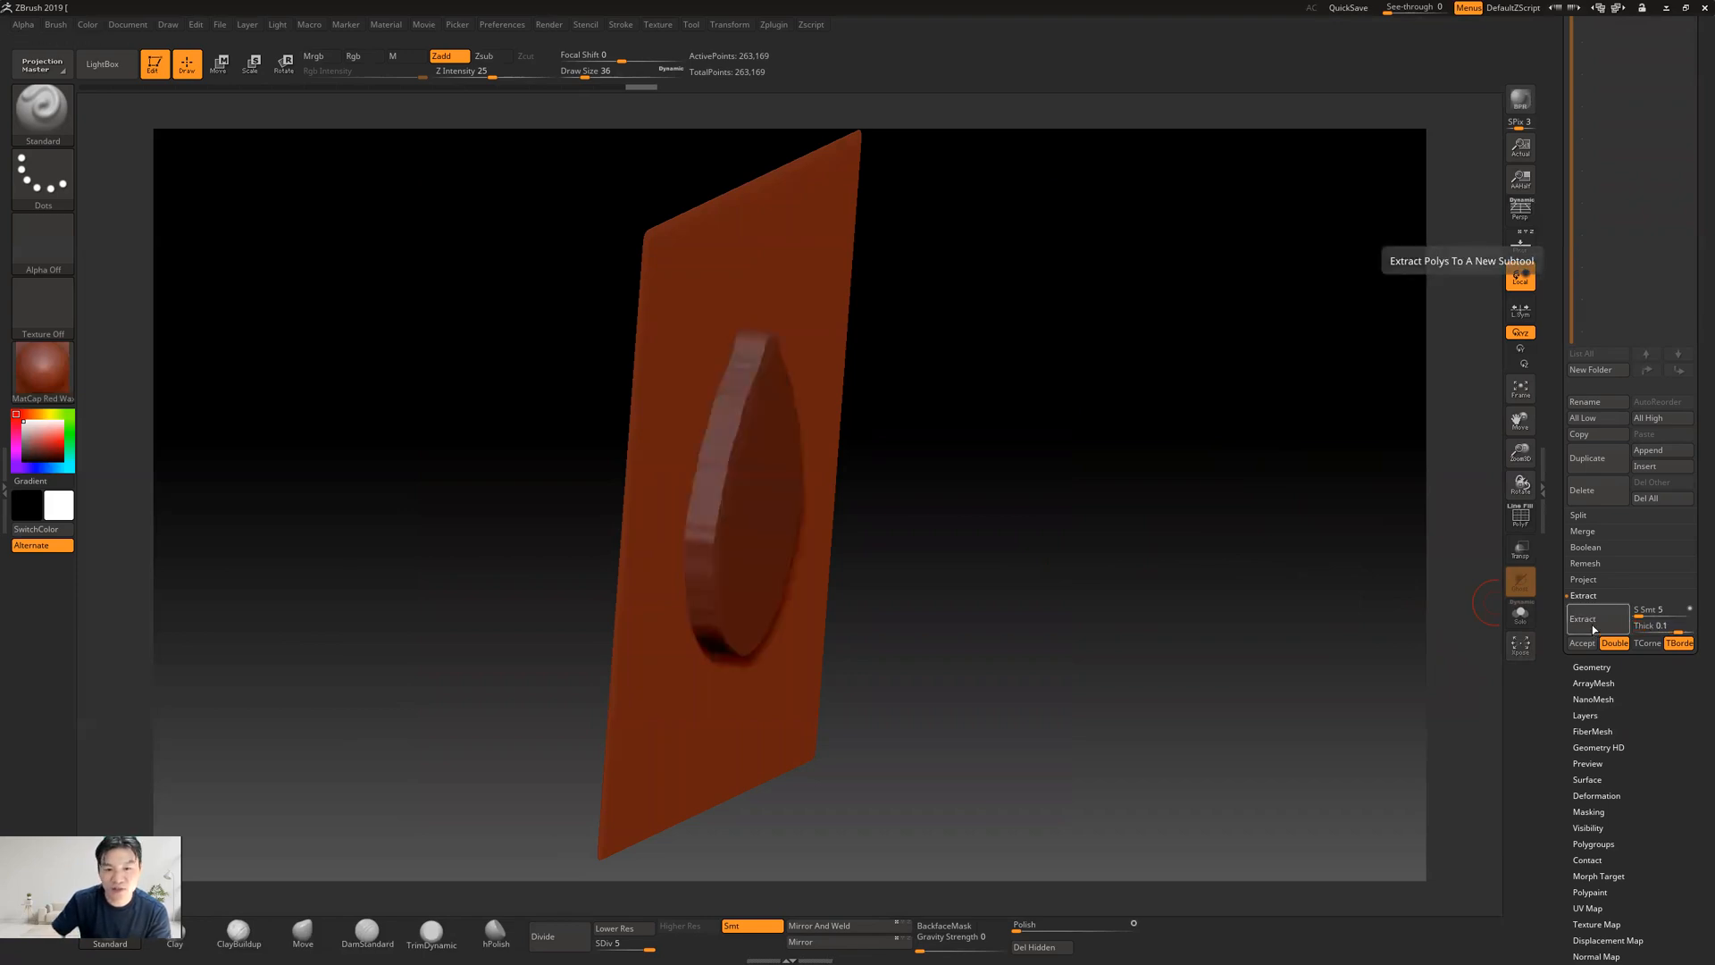
Extract the masked teardrop at 0.08 thickness and accept it as a new subtool
{"action": "left_click", "coordinate": [1652, 625]}
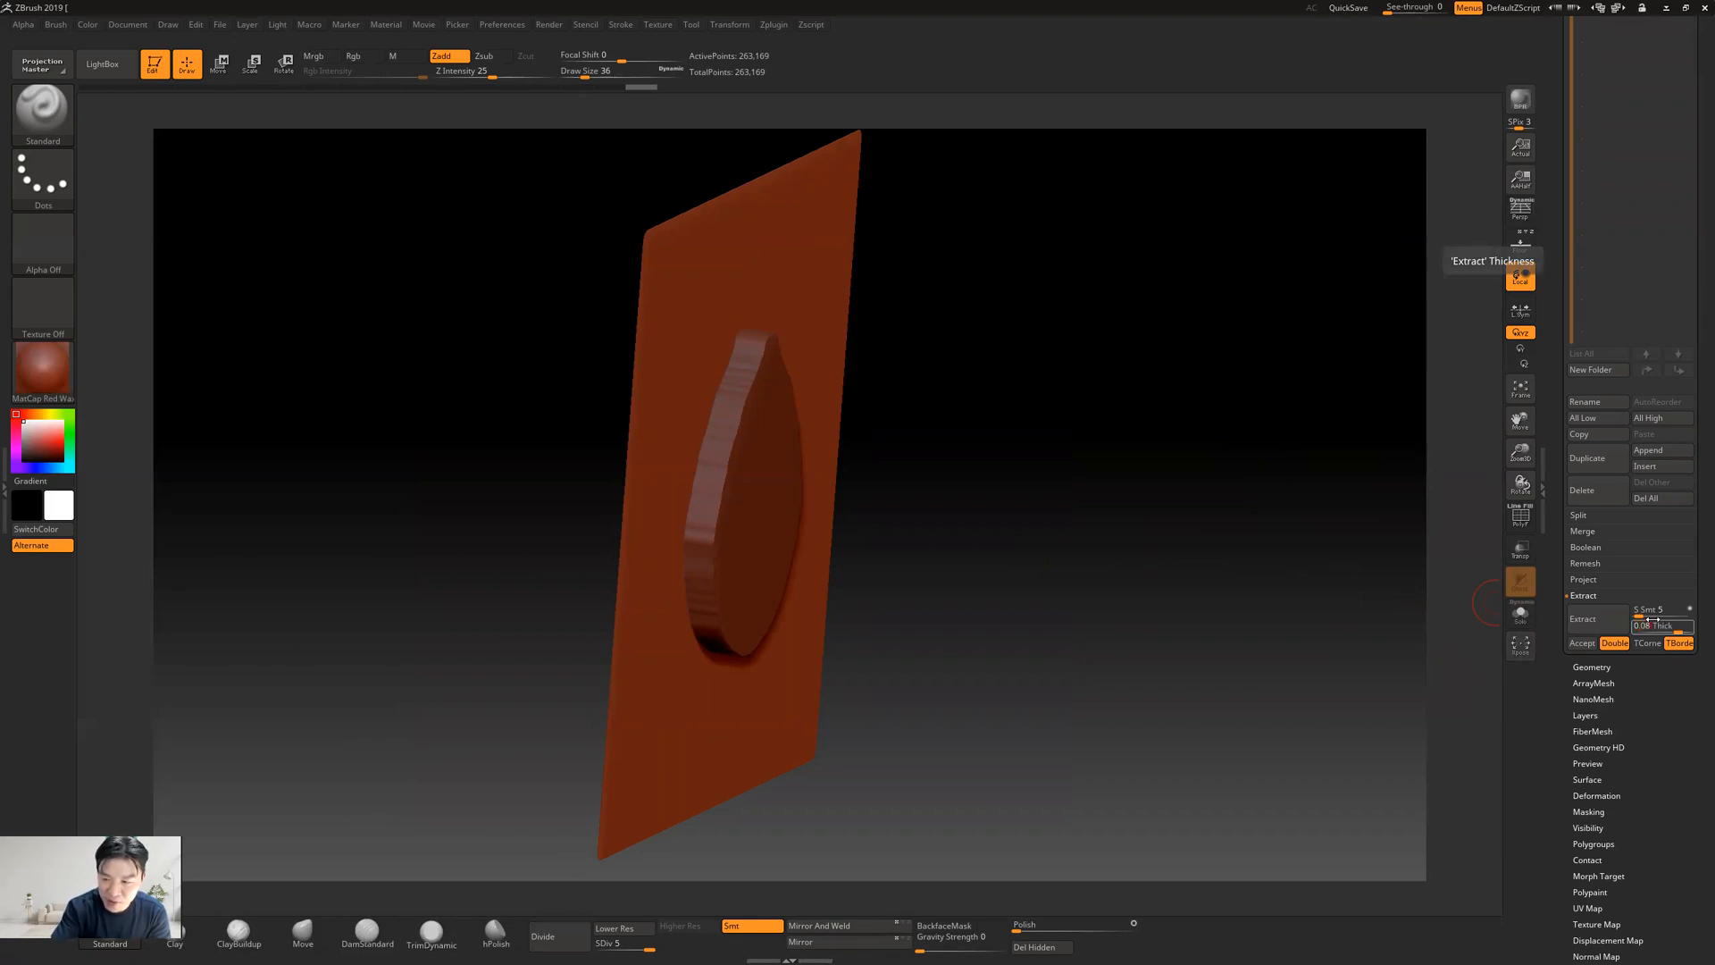
{"action": "type", "text": "0.08"}
{"action": "key", "text": "Return"}
{"action": "left_click", "coordinate": [1586, 618]}
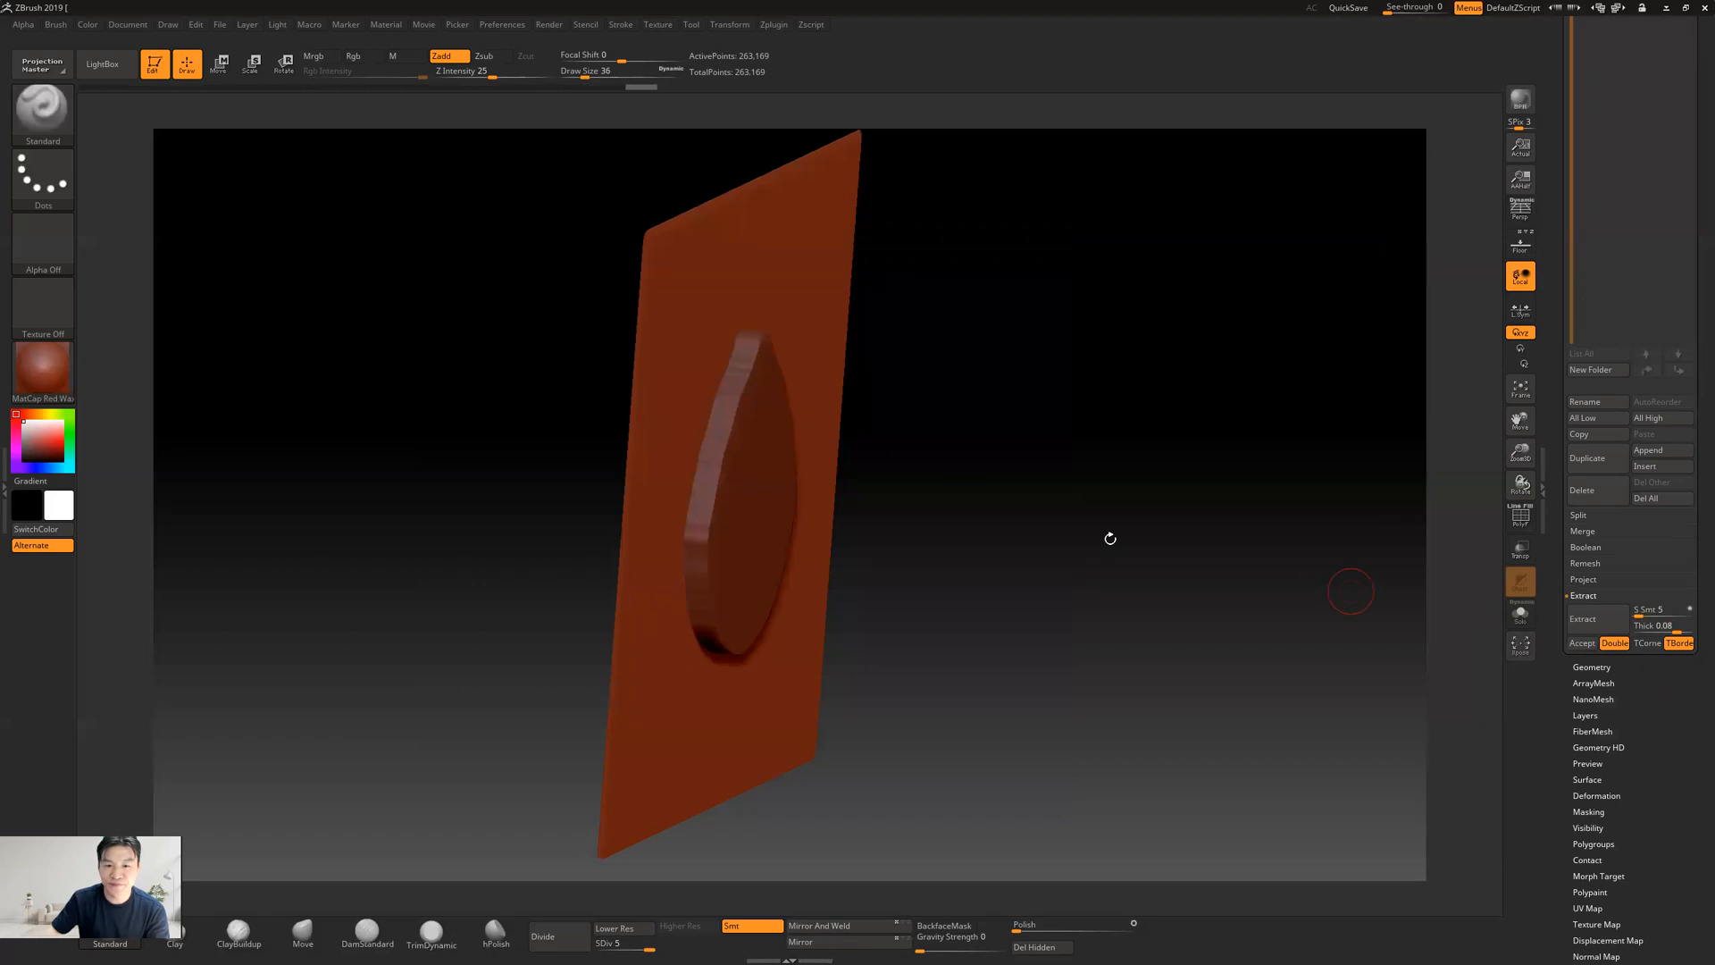
{"action": "left_click_drag", "start_coordinate": [1049, 556], "coordinate": [990, 534]}
{"action": "left_click", "coordinate": [1579, 617]}
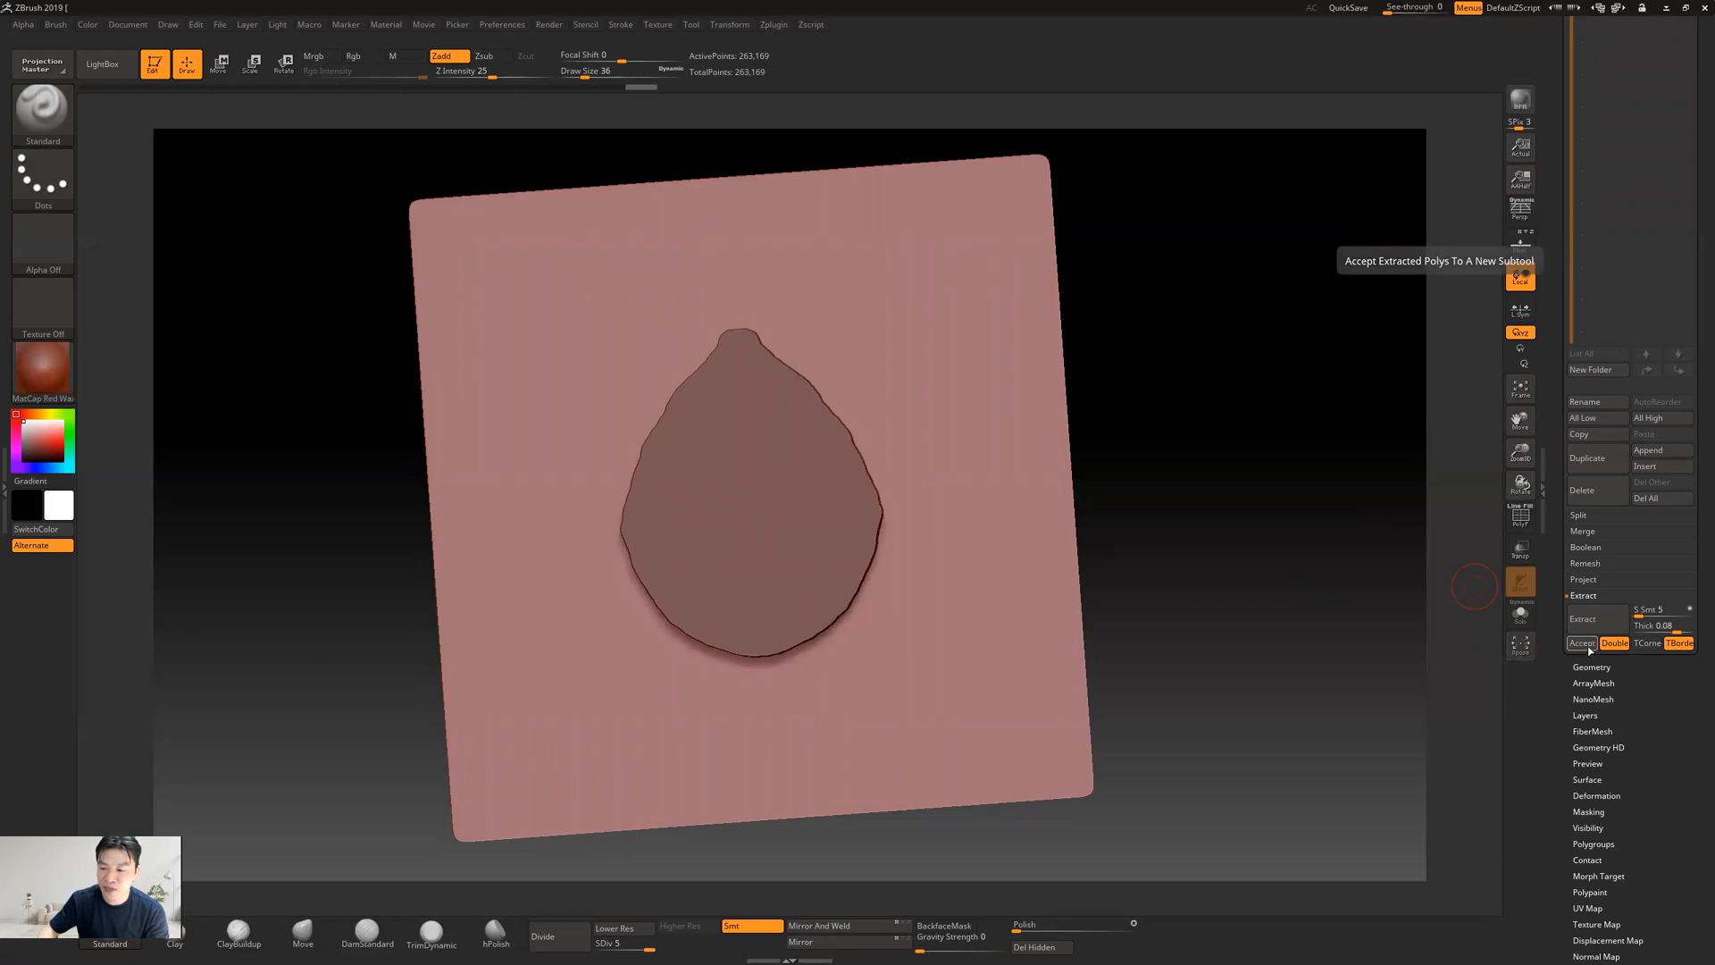
{"action": "left_click", "coordinate": [1581, 643]}
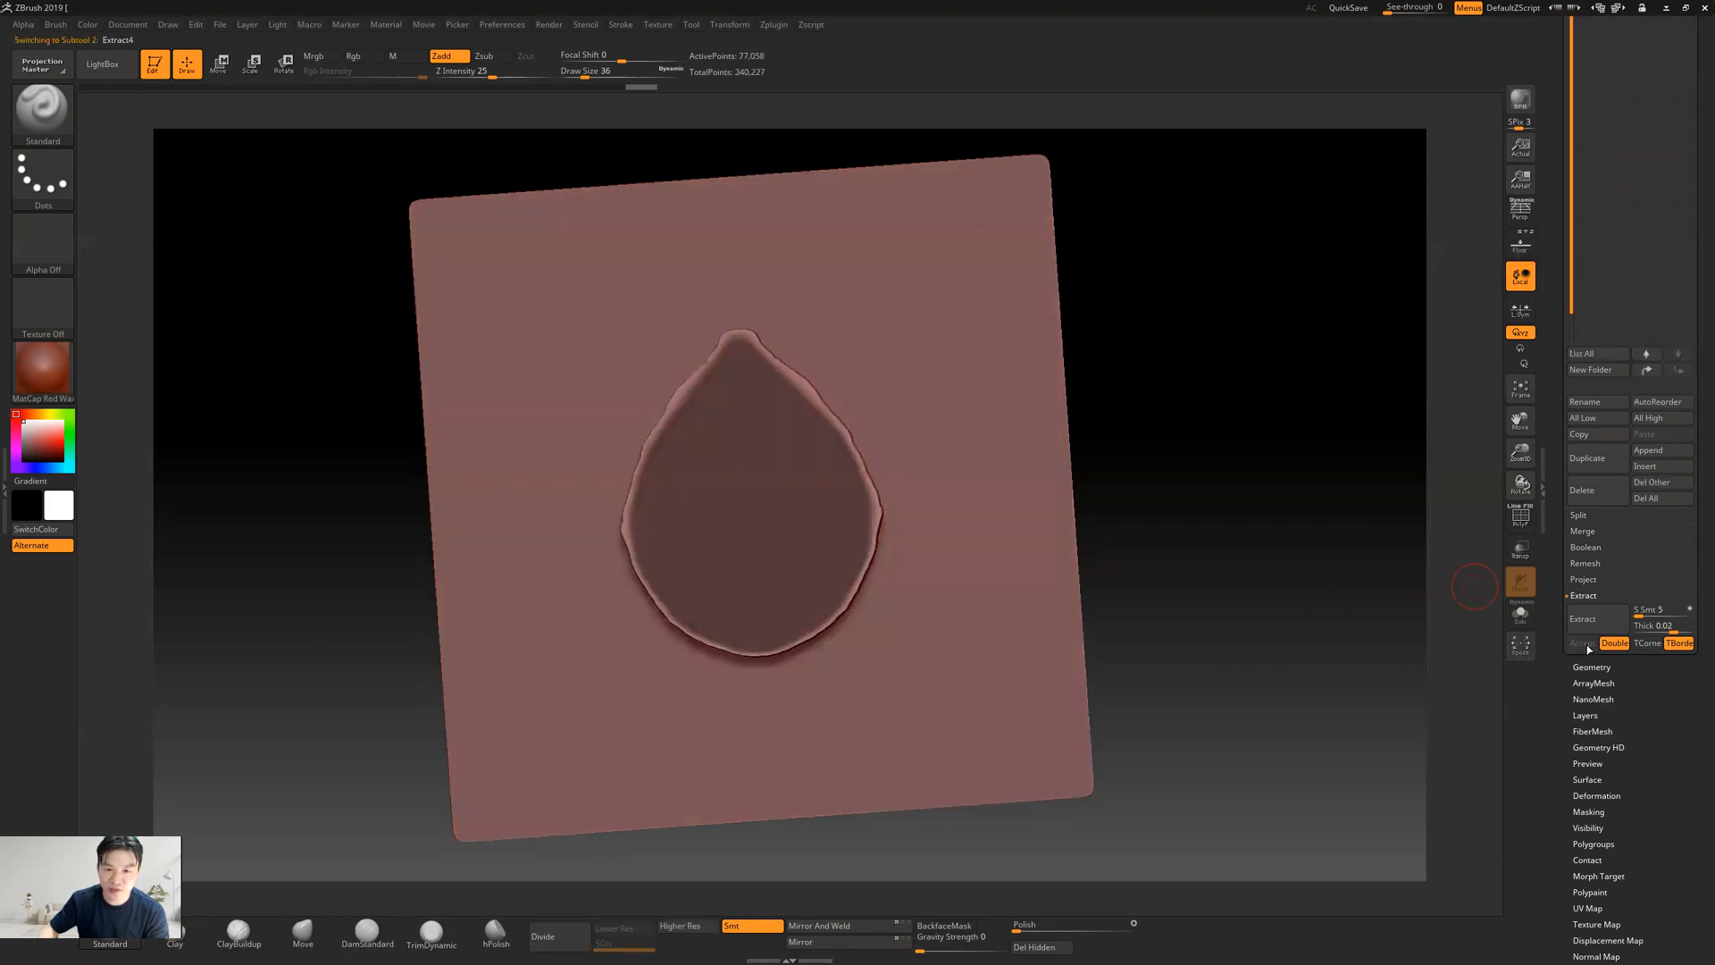
Check the extracted teardrop's thickness and side wall from the side, both alone and against the plane
{"action": "left_click_drag", "start_coordinate": [1190, 383], "coordinate": [1166, 413]}
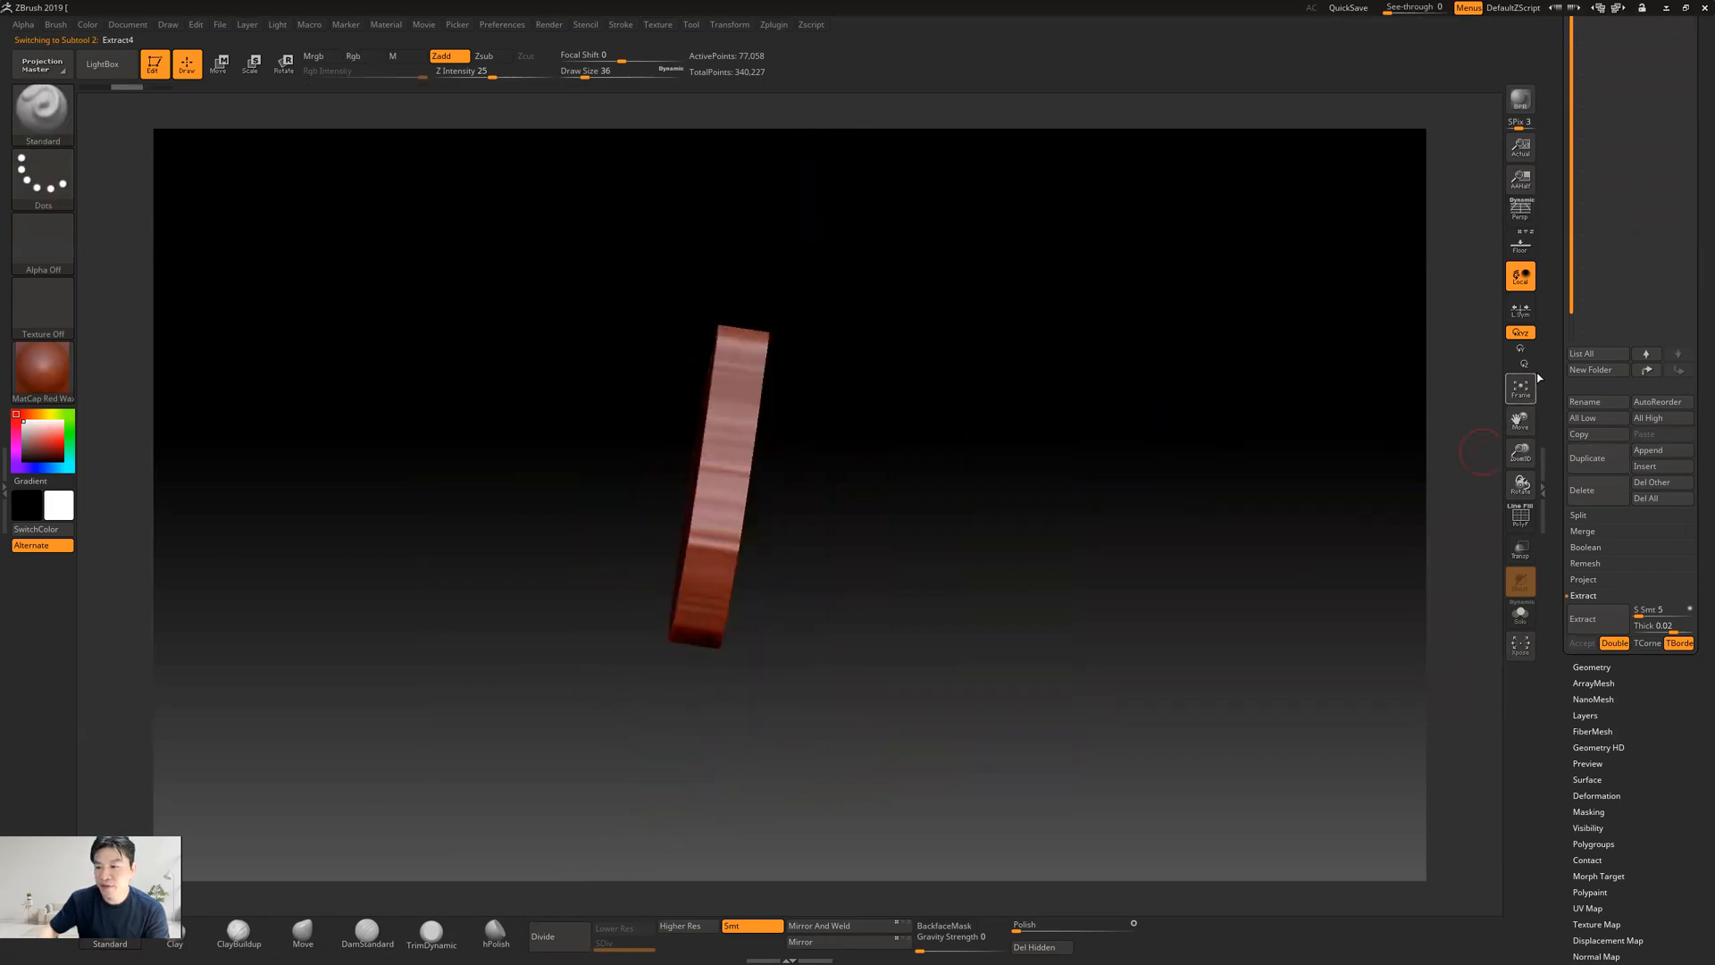
{"action": "left_click_drag", "start_coordinate": [1549, 376], "coordinate": [1549, 707]}
{"action": "left_click", "coordinate": [1686, 265]}
{"action": "left_click", "coordinate": [1614, 245]}
{"action": "left_click", "coordinate": [1604, 278]}
{"action": "left_click_drag", "start_coordinate": [1075, 539], "coordinate": [1067, 520]}
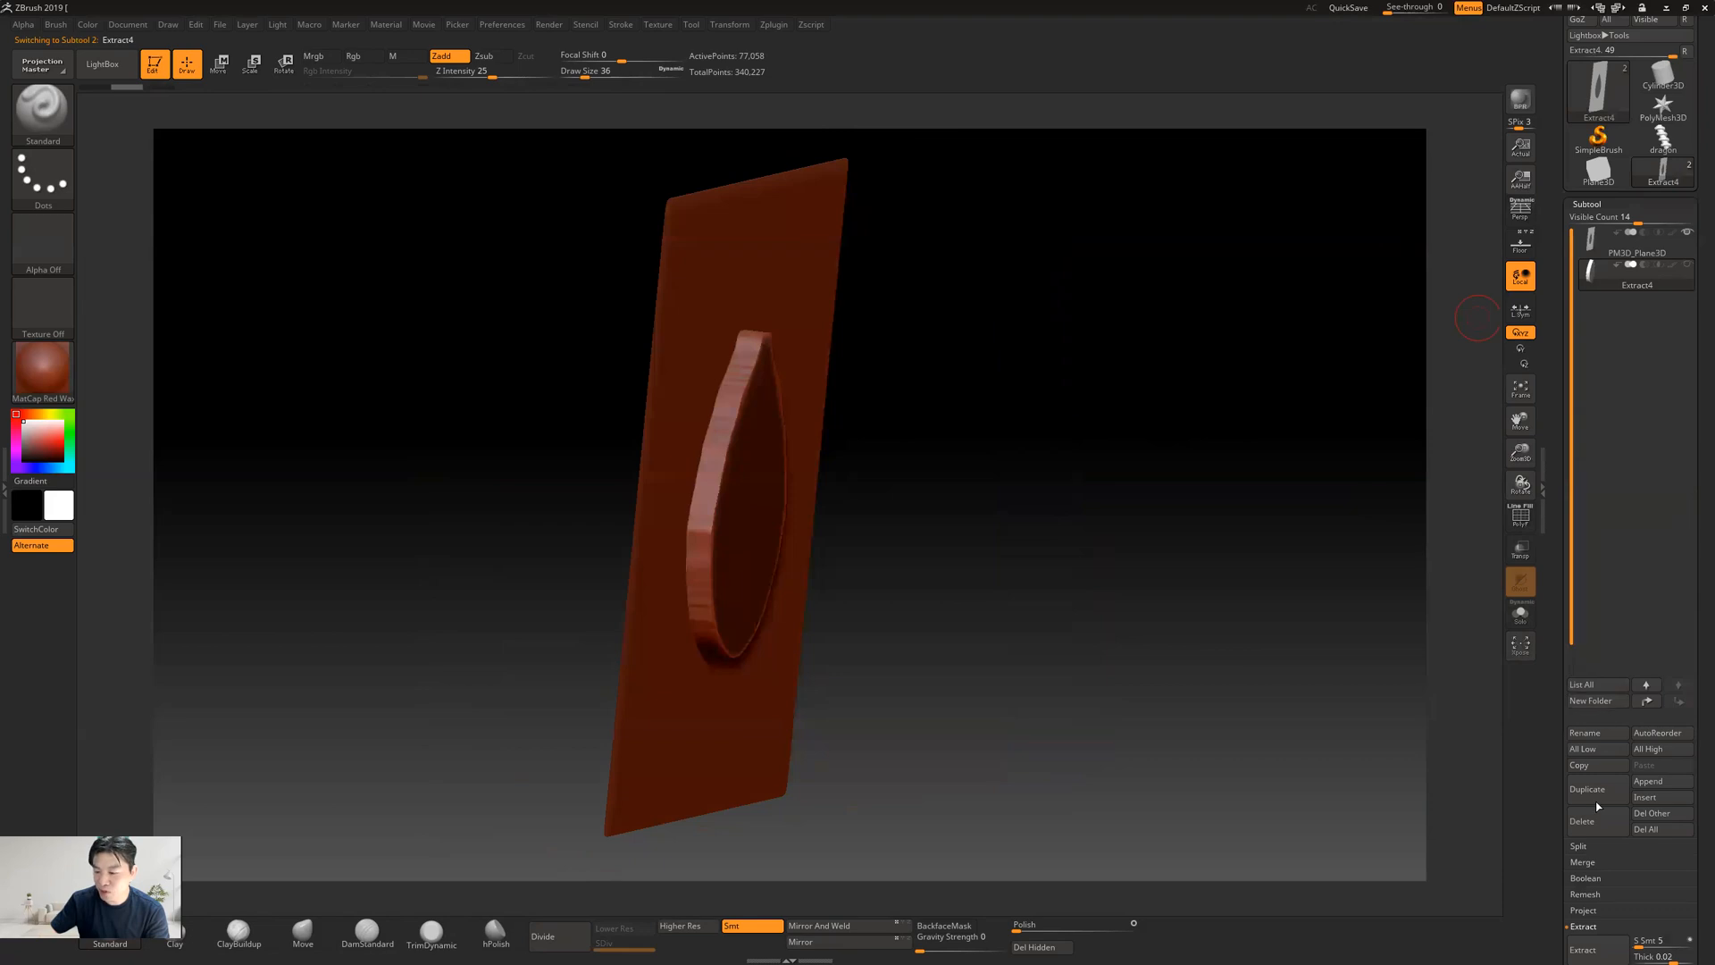
{"action": "left_click_drag", "start_coordinate": [1549, 849], "coordinate": [1546, 755]}
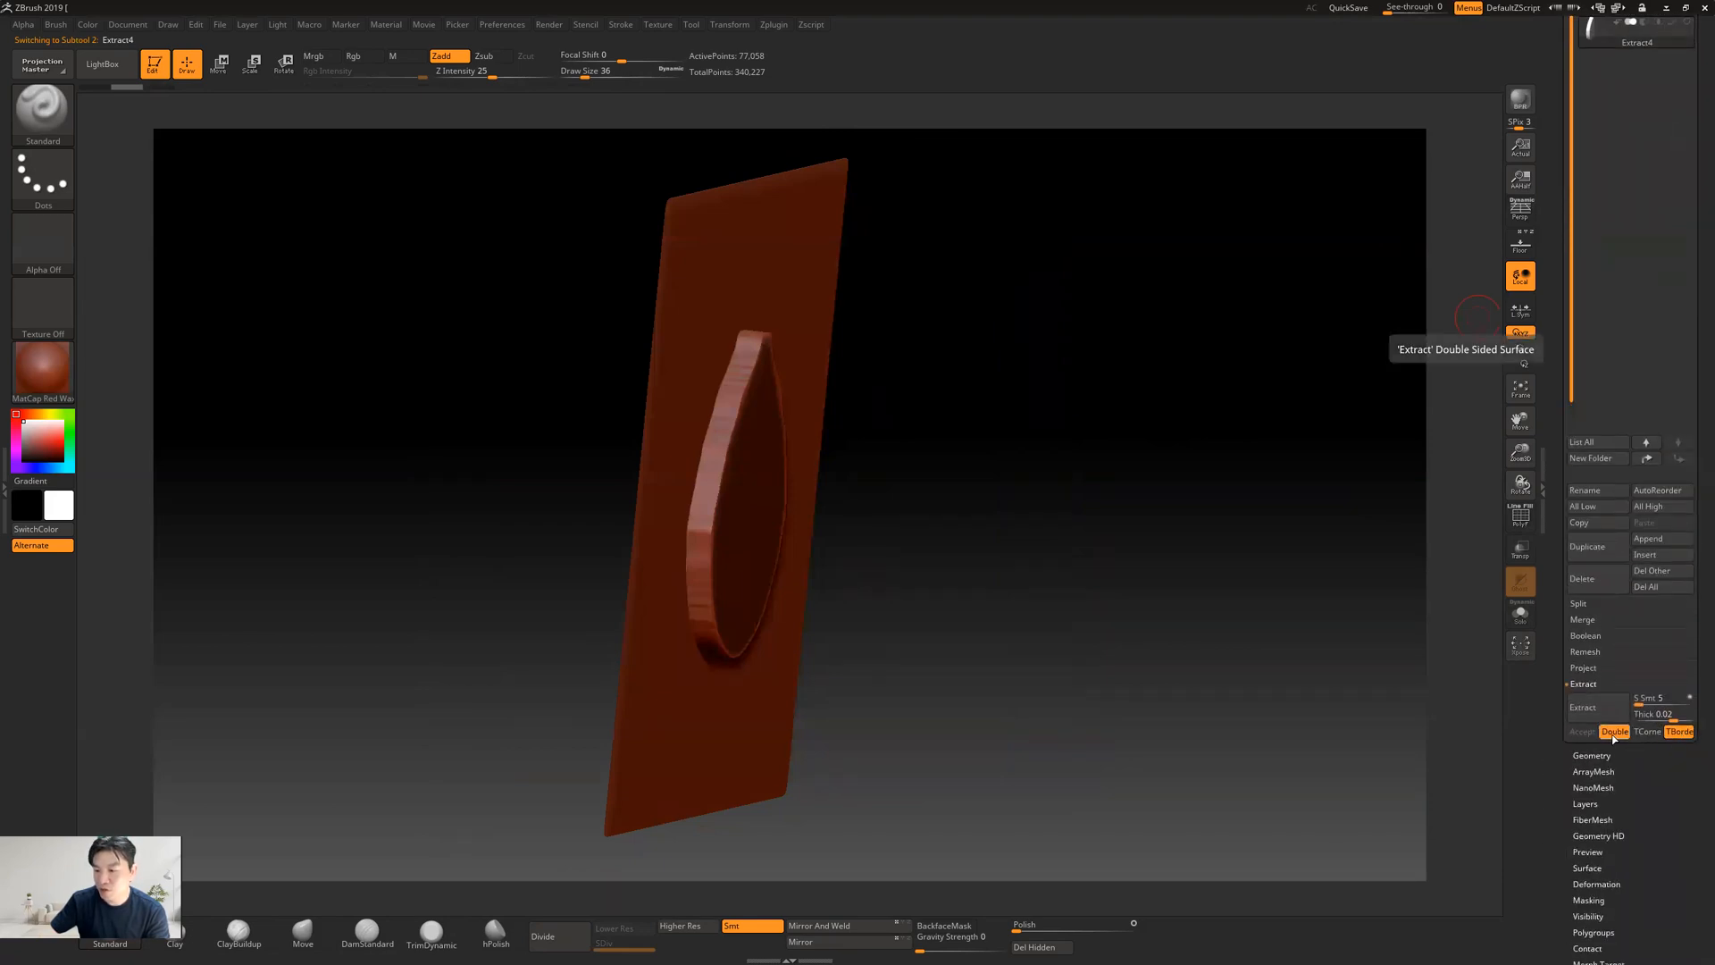
{"action": "left_click_drag", "start_coordinate": [1549, 430], "coordinate": [1545, 512]}
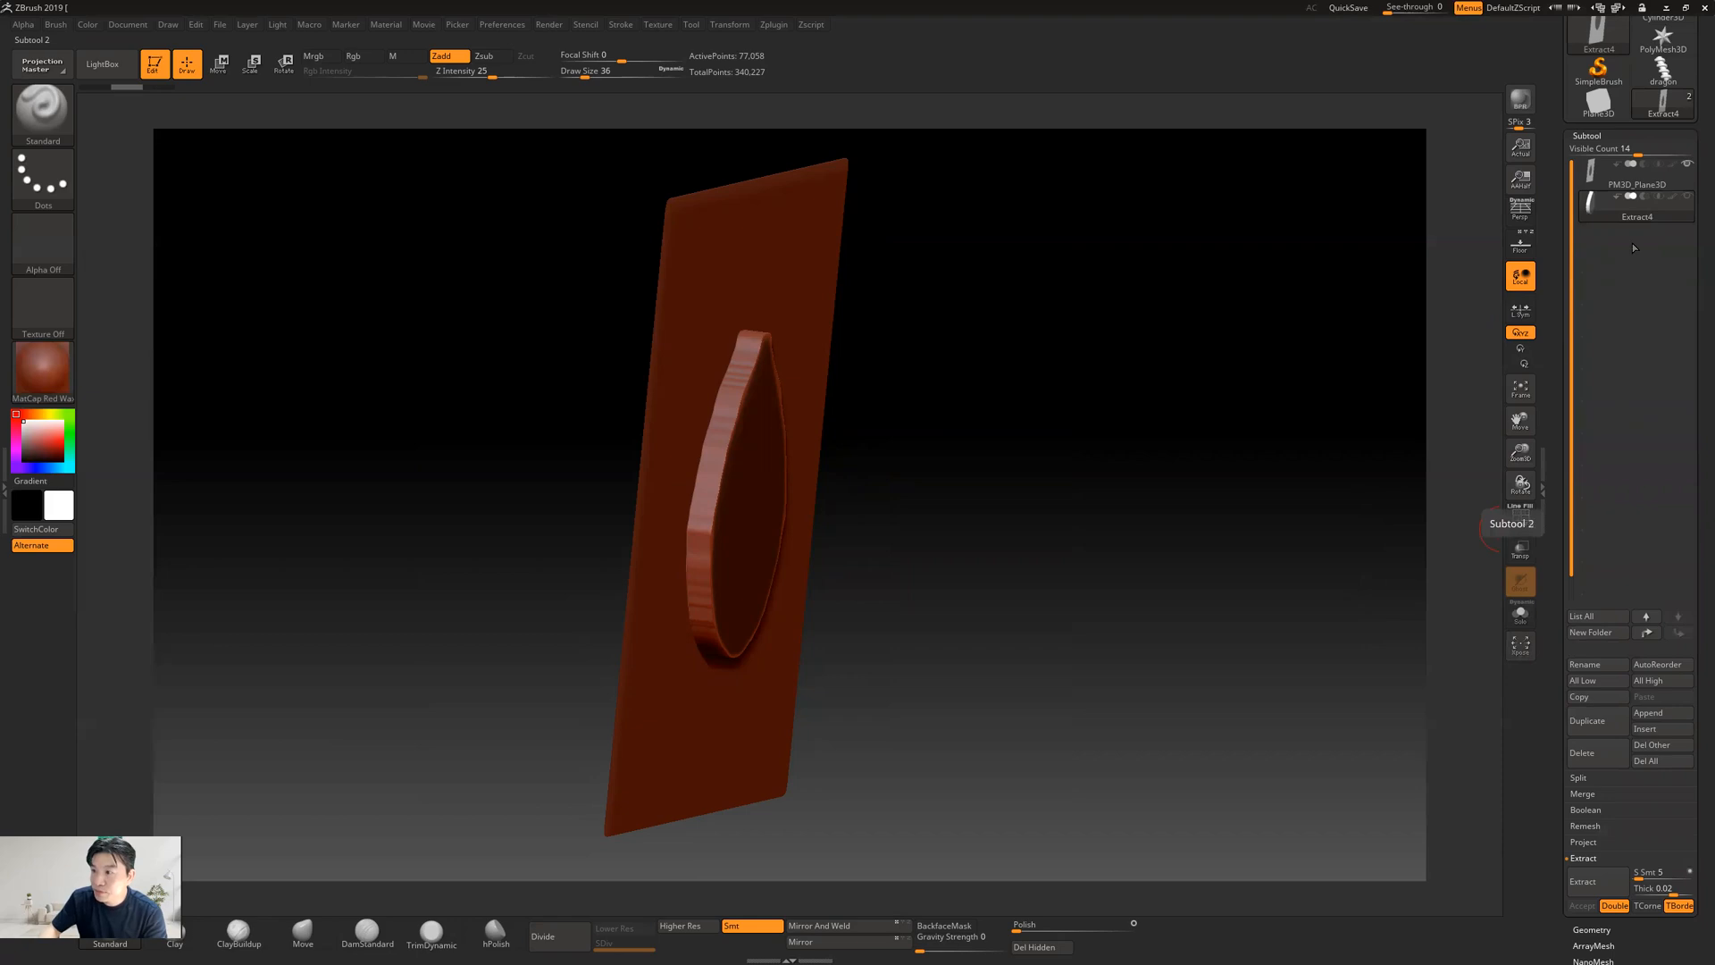
Delete the extracted teardrop subtool, keeping the masked plane
{"action": "mouse_move", "coordinate": [1628, 216]}
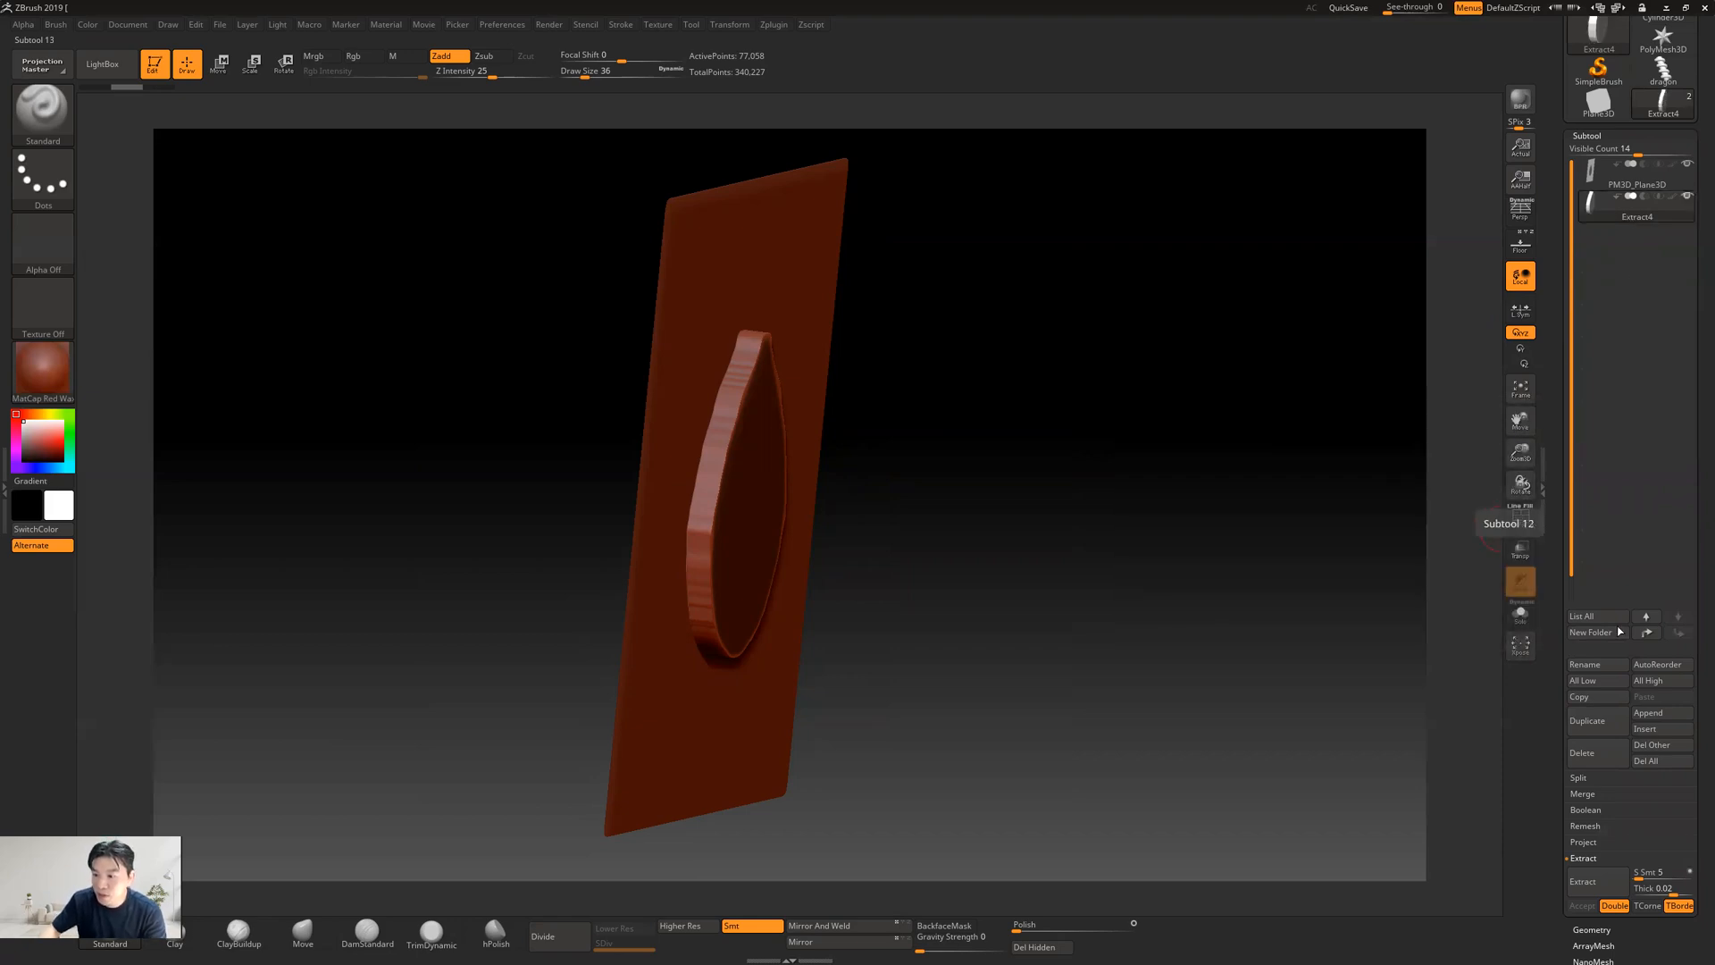
{"action": "left_click", "coordinate": [1595, 760]}
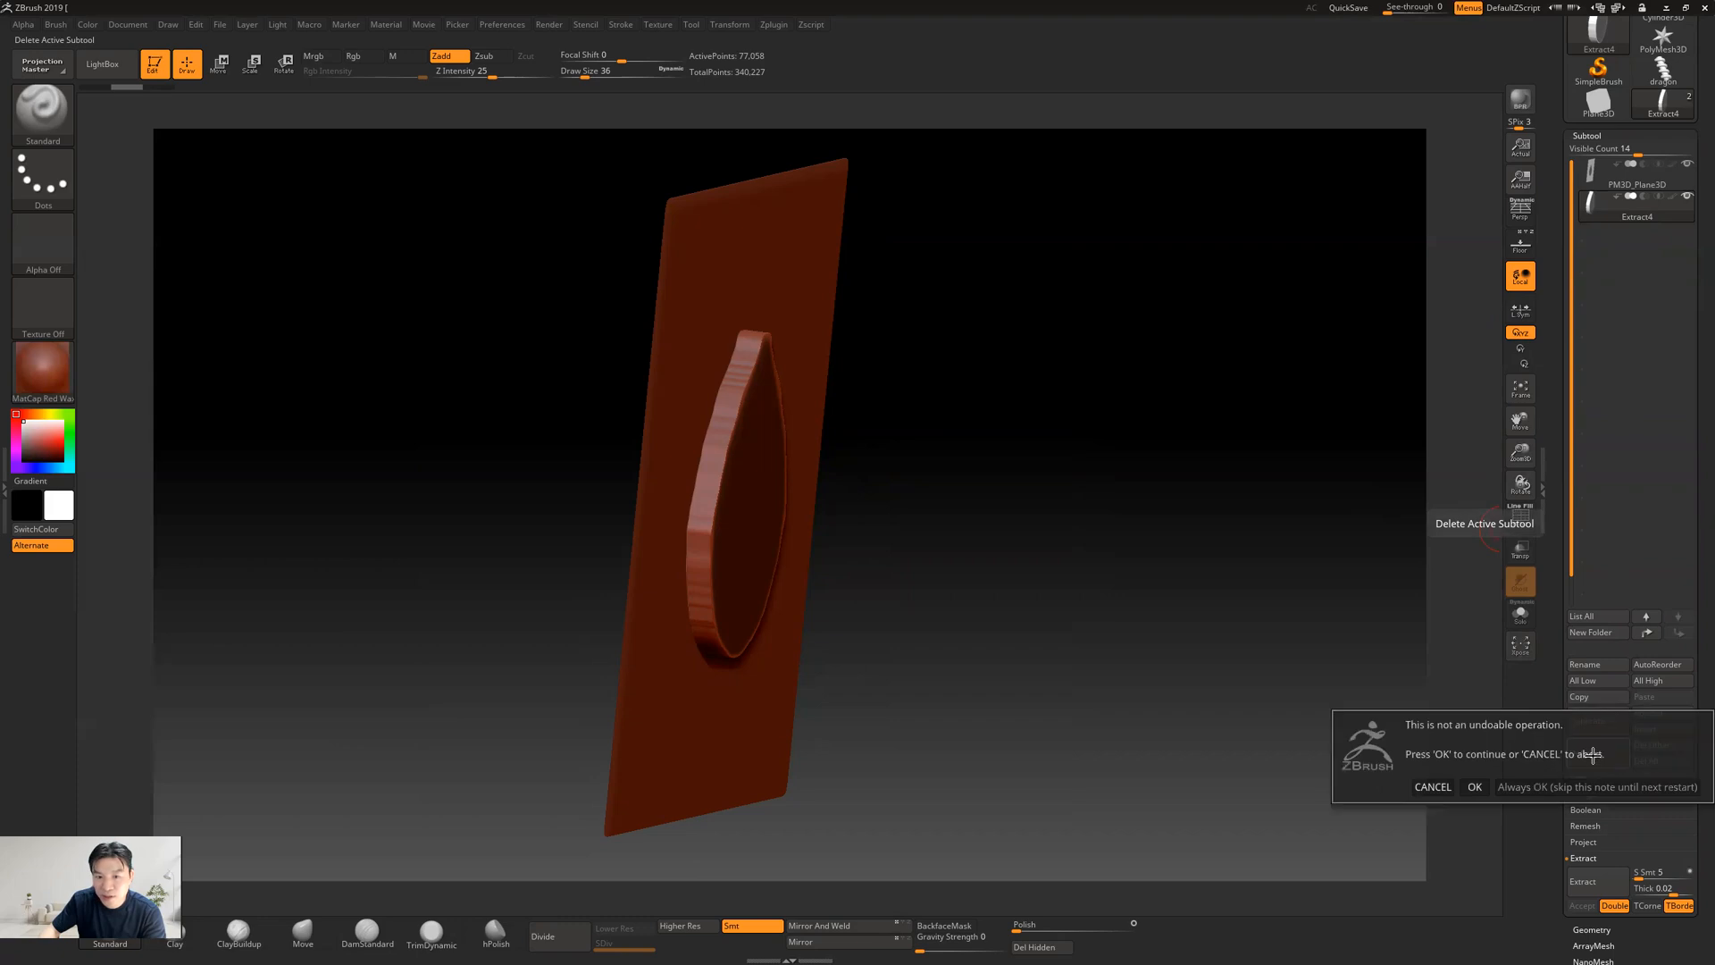
{"action": "left_click", "coordinate": [1480, 787]}
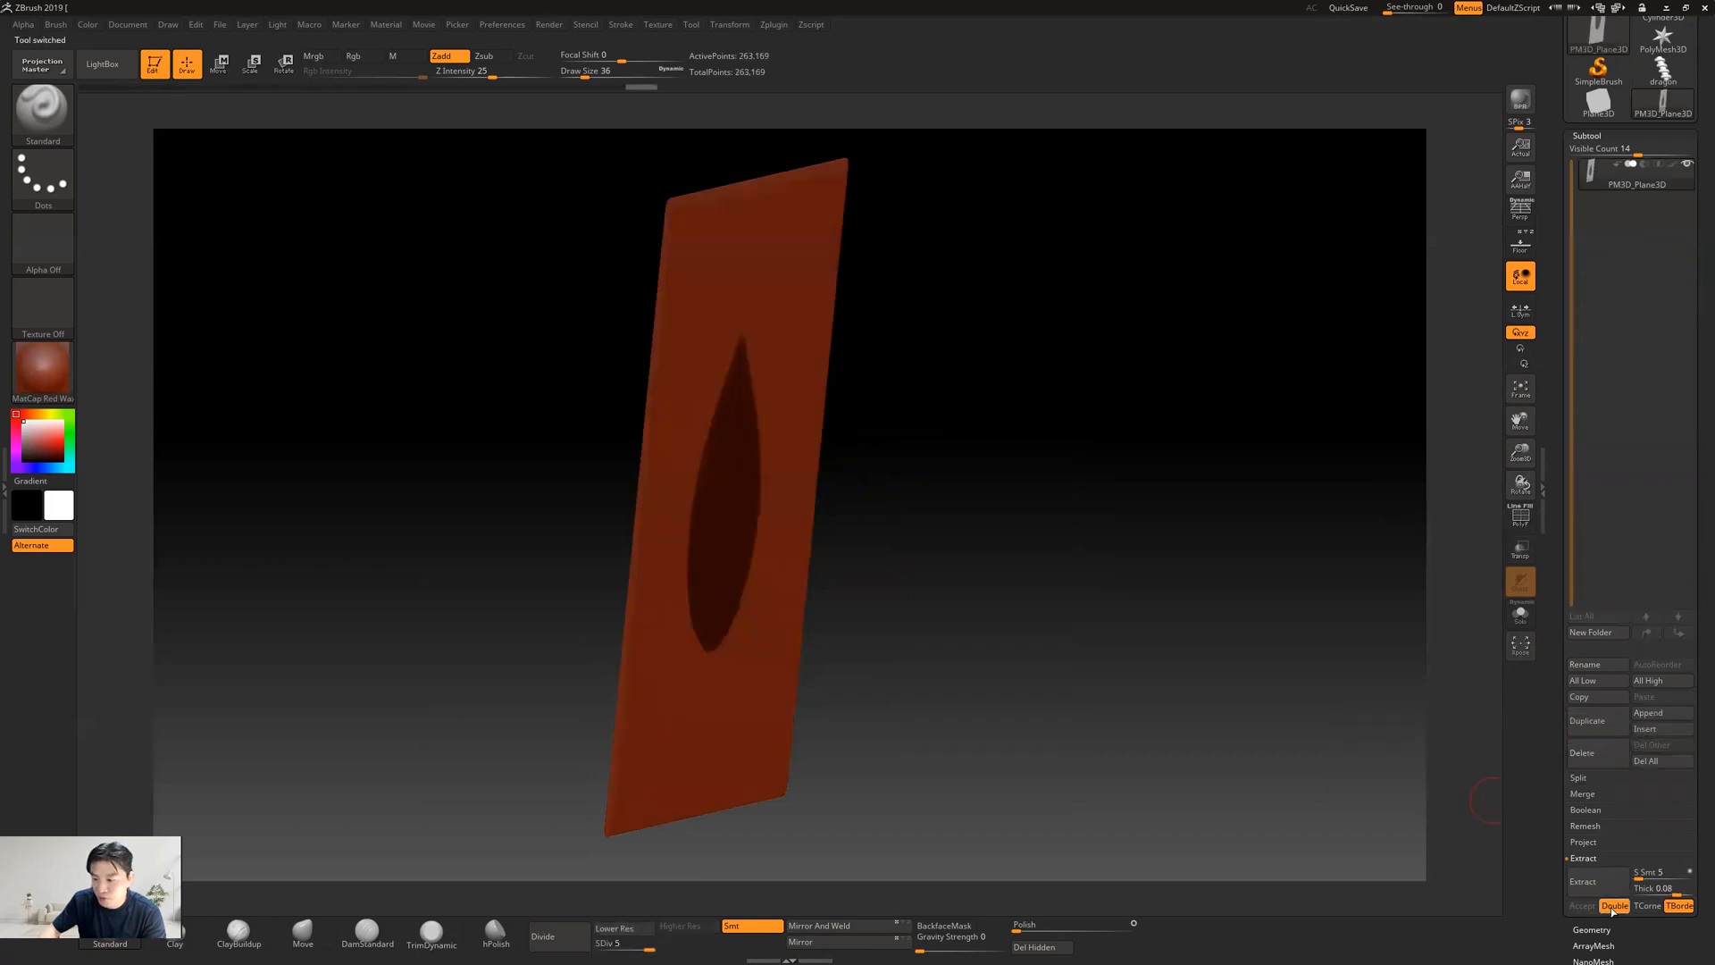
Extract the masked teardrop again at 0.08 thickness with the double-sided option off, and accept it as a new subtool
{"action": "left_click", "coordinate": [1582, 881]}
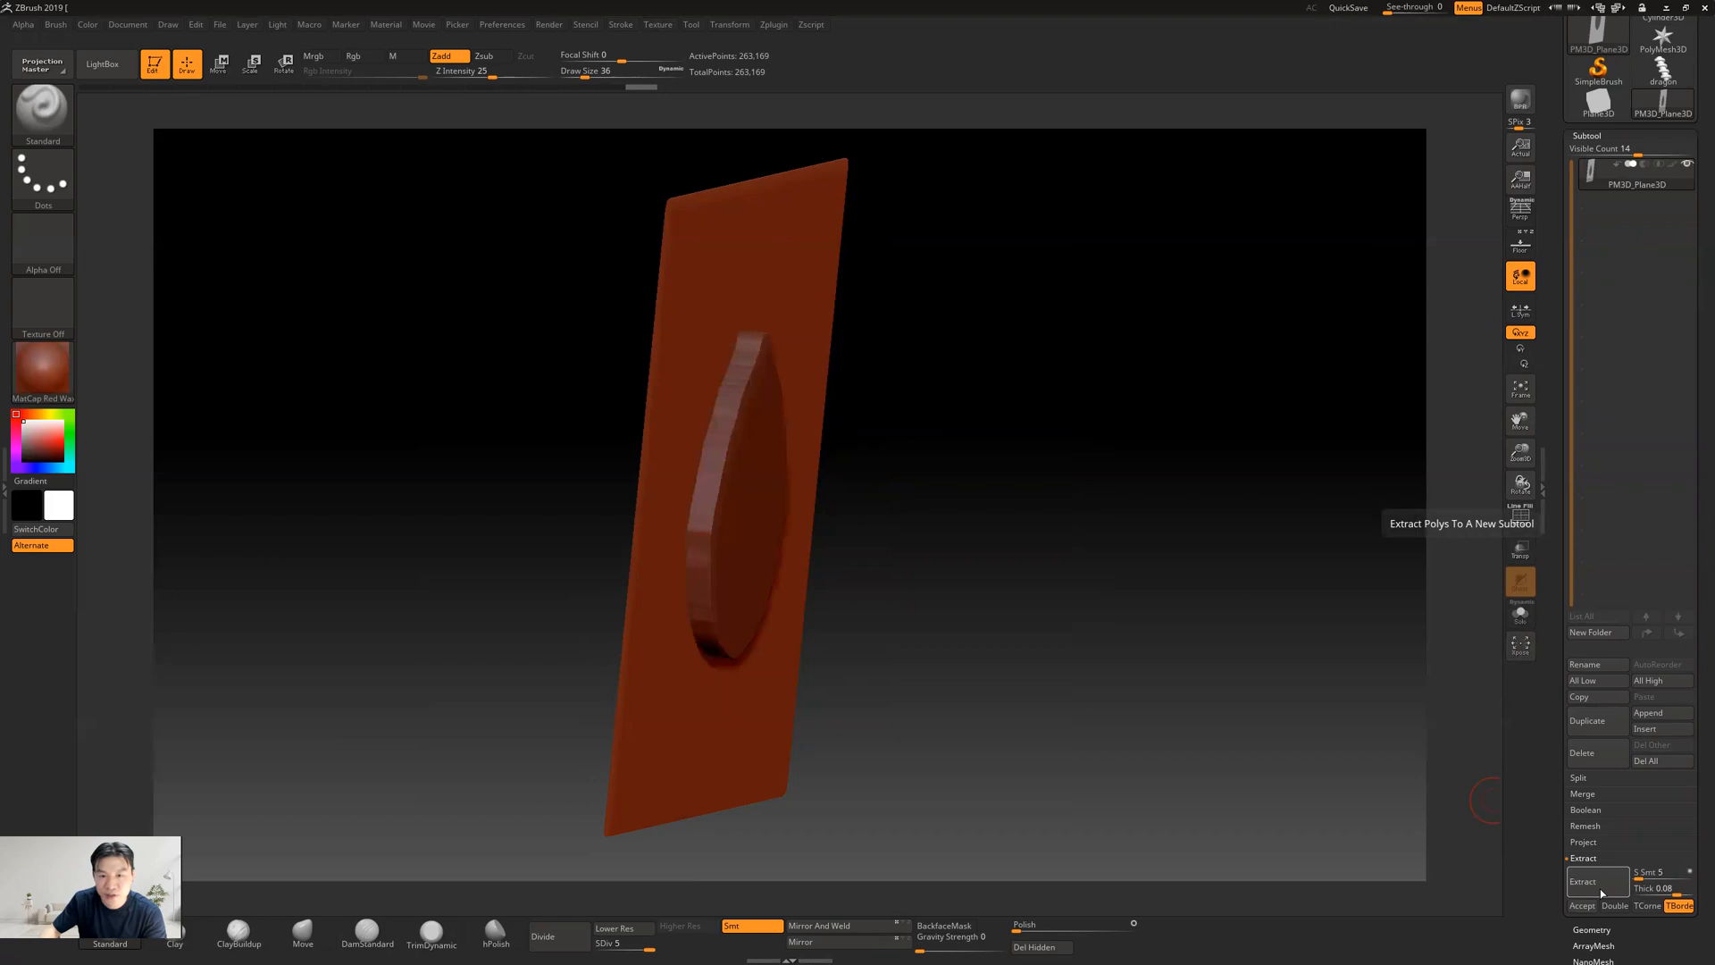
{"action": "left_click_drag", "start_coordinate": [1148, 531], "coordinate": [1166, 540]}
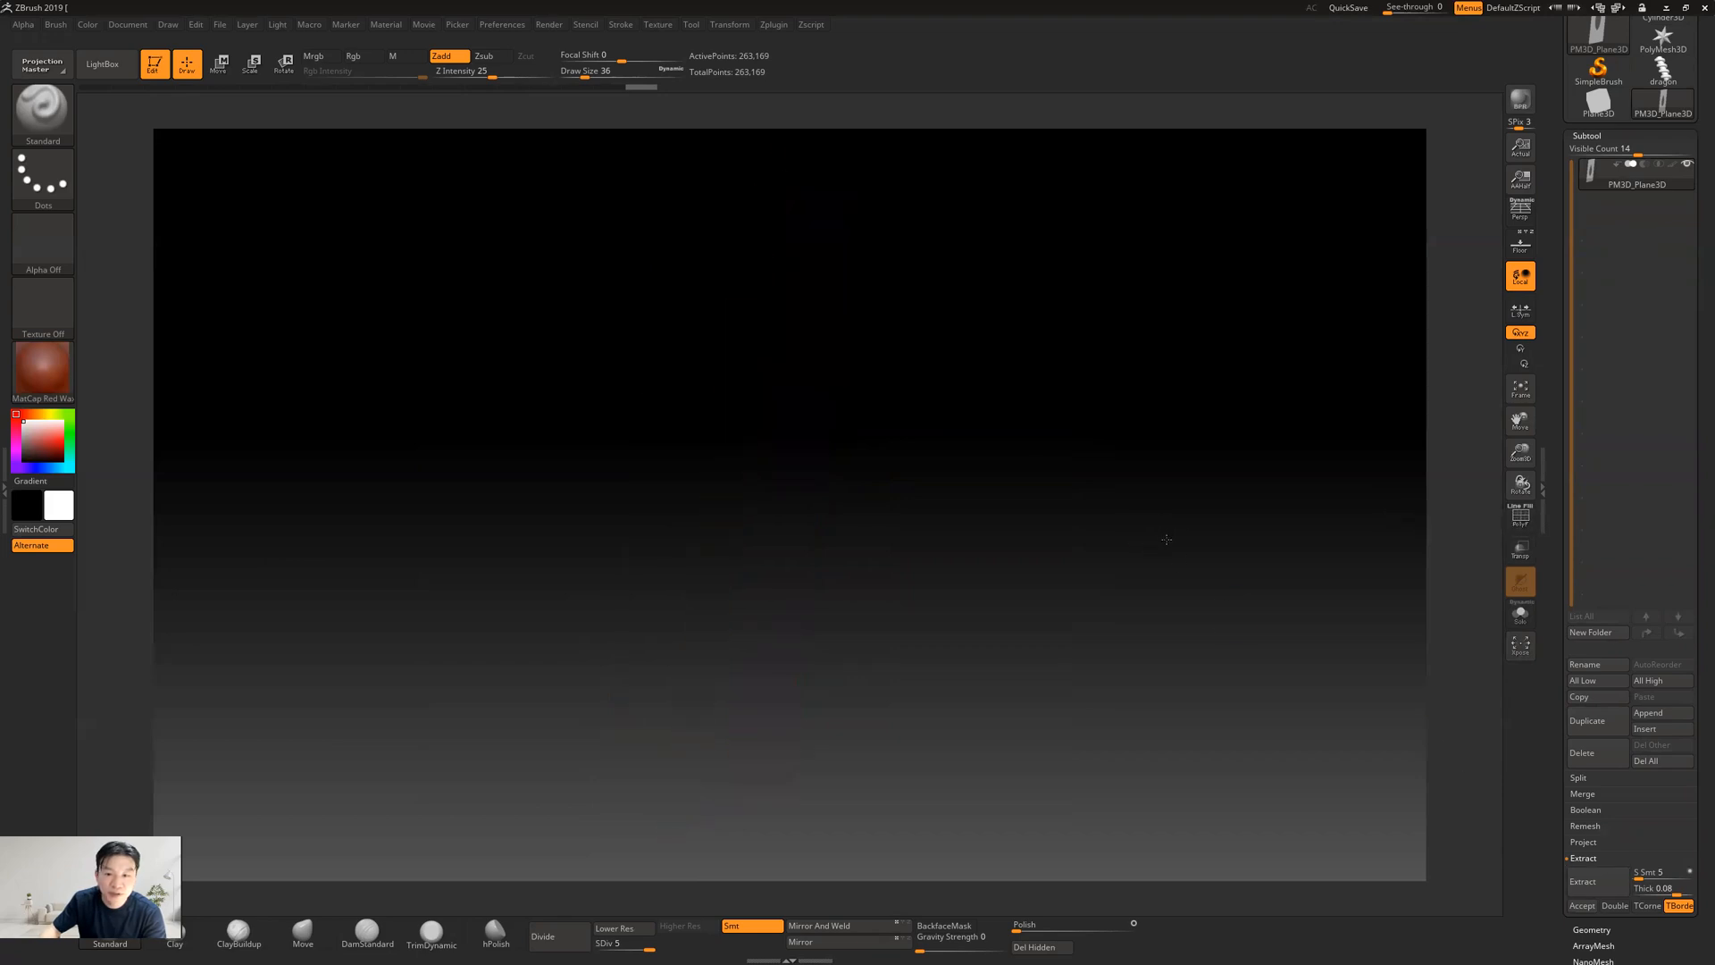
{"action": "left_click", "coordinate": [1600, 886]}
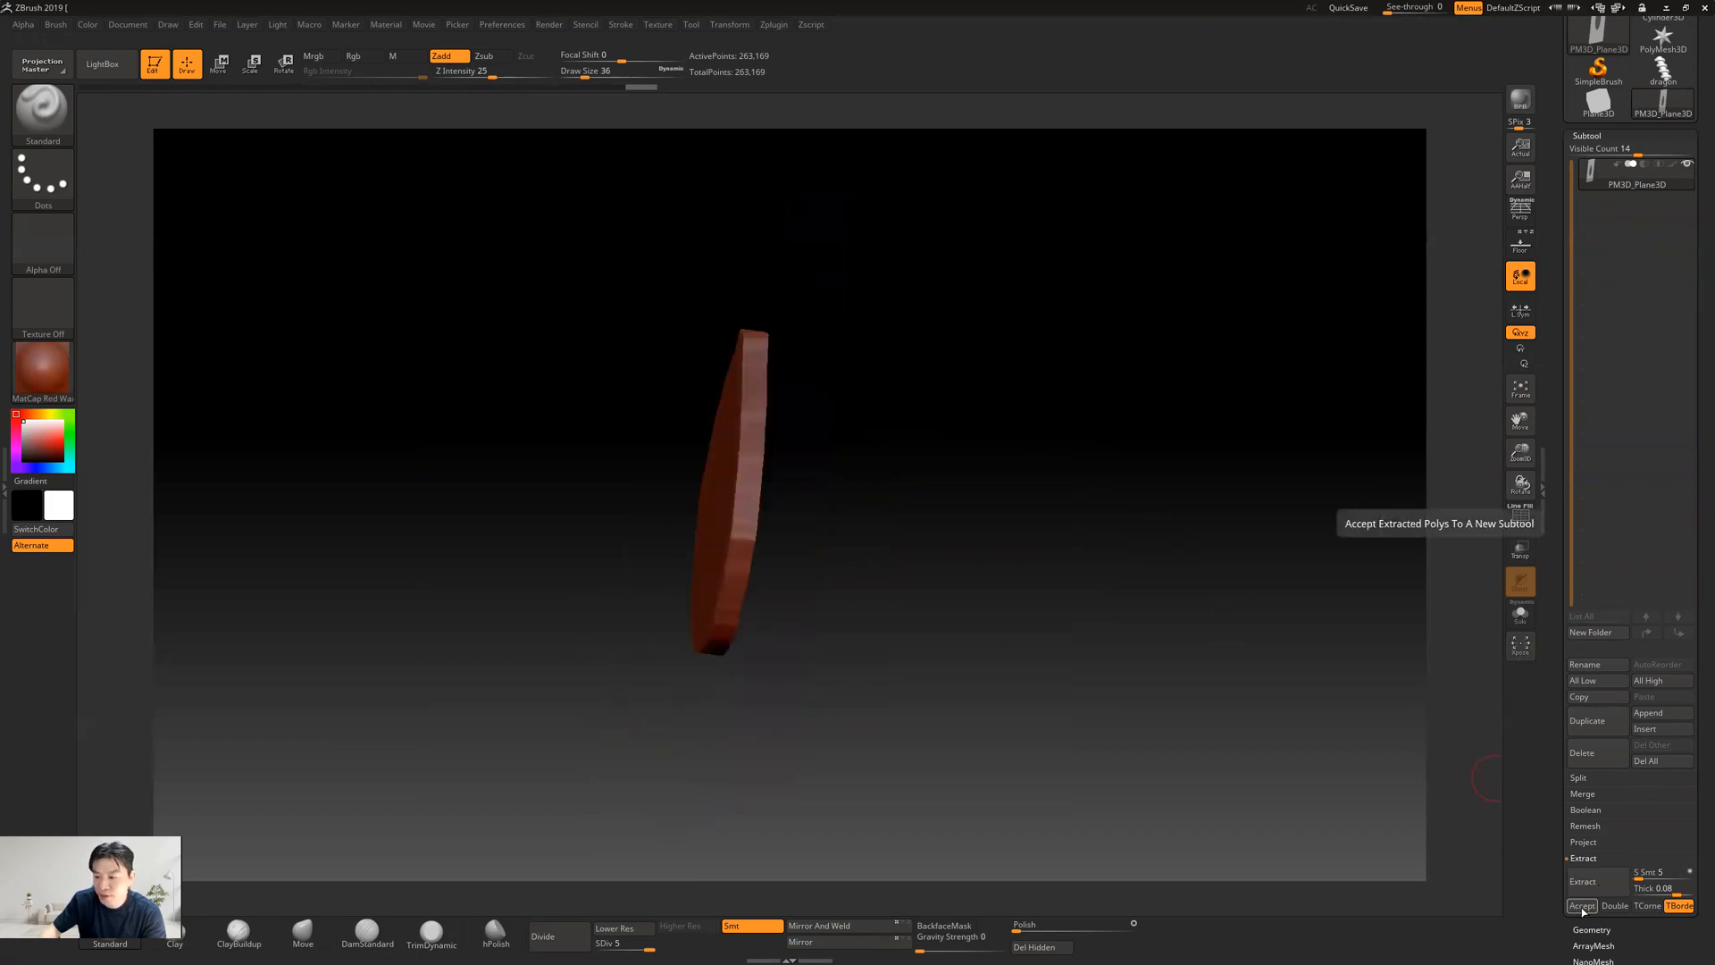
{"action": "left_click", "coordinate": [1581, 905]}
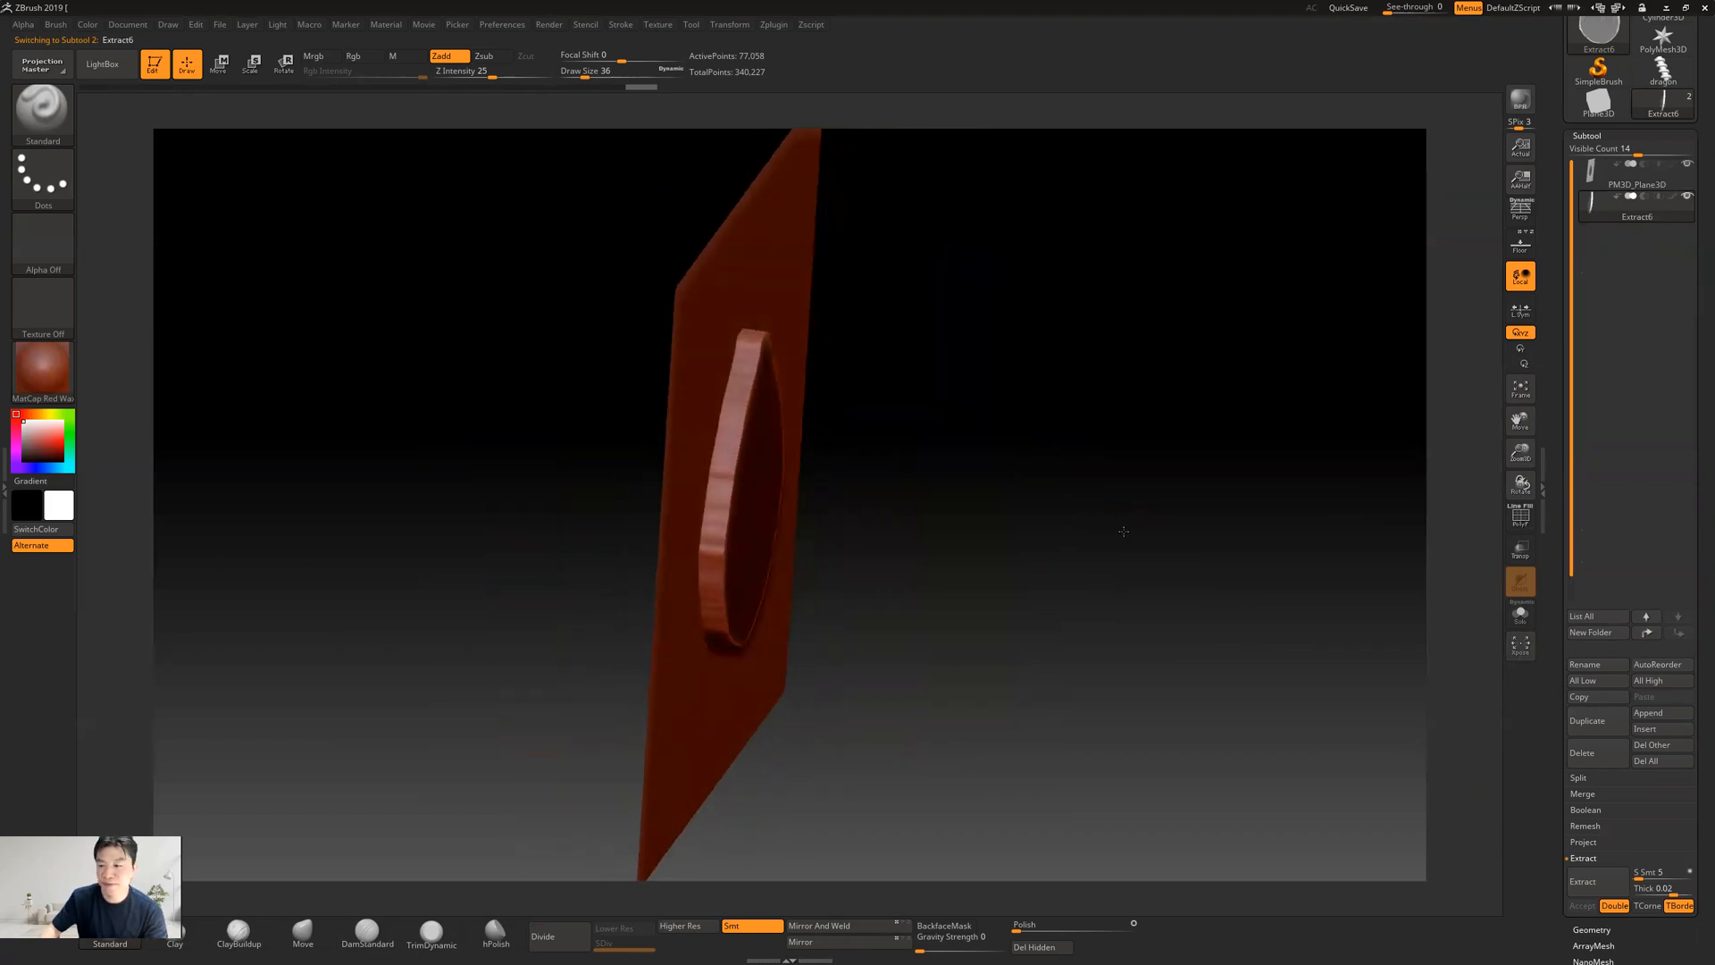
Face the model from the front and clear the mask on the newly extracted teardrop subtool
{"action": "left_click", "coordinate": [1638, 174]}
{"action": "mouse_move", "coordinate": [1183, 447]}
{"action": "left_mouse_down"}
{"action": "mouse_move", "coordinate": [1085, 485]}
{"action": "mouse_move", "coordinate": [1158, 354]}
{"action": "mouse_move", "coordinate": [1217, 413]}
{"action": "mouse_move", "coordinate": [1148, 414]}
{"action": "mouse_move", "coordinate": [1156, 448]}
{"action": "left_mouse_up"}
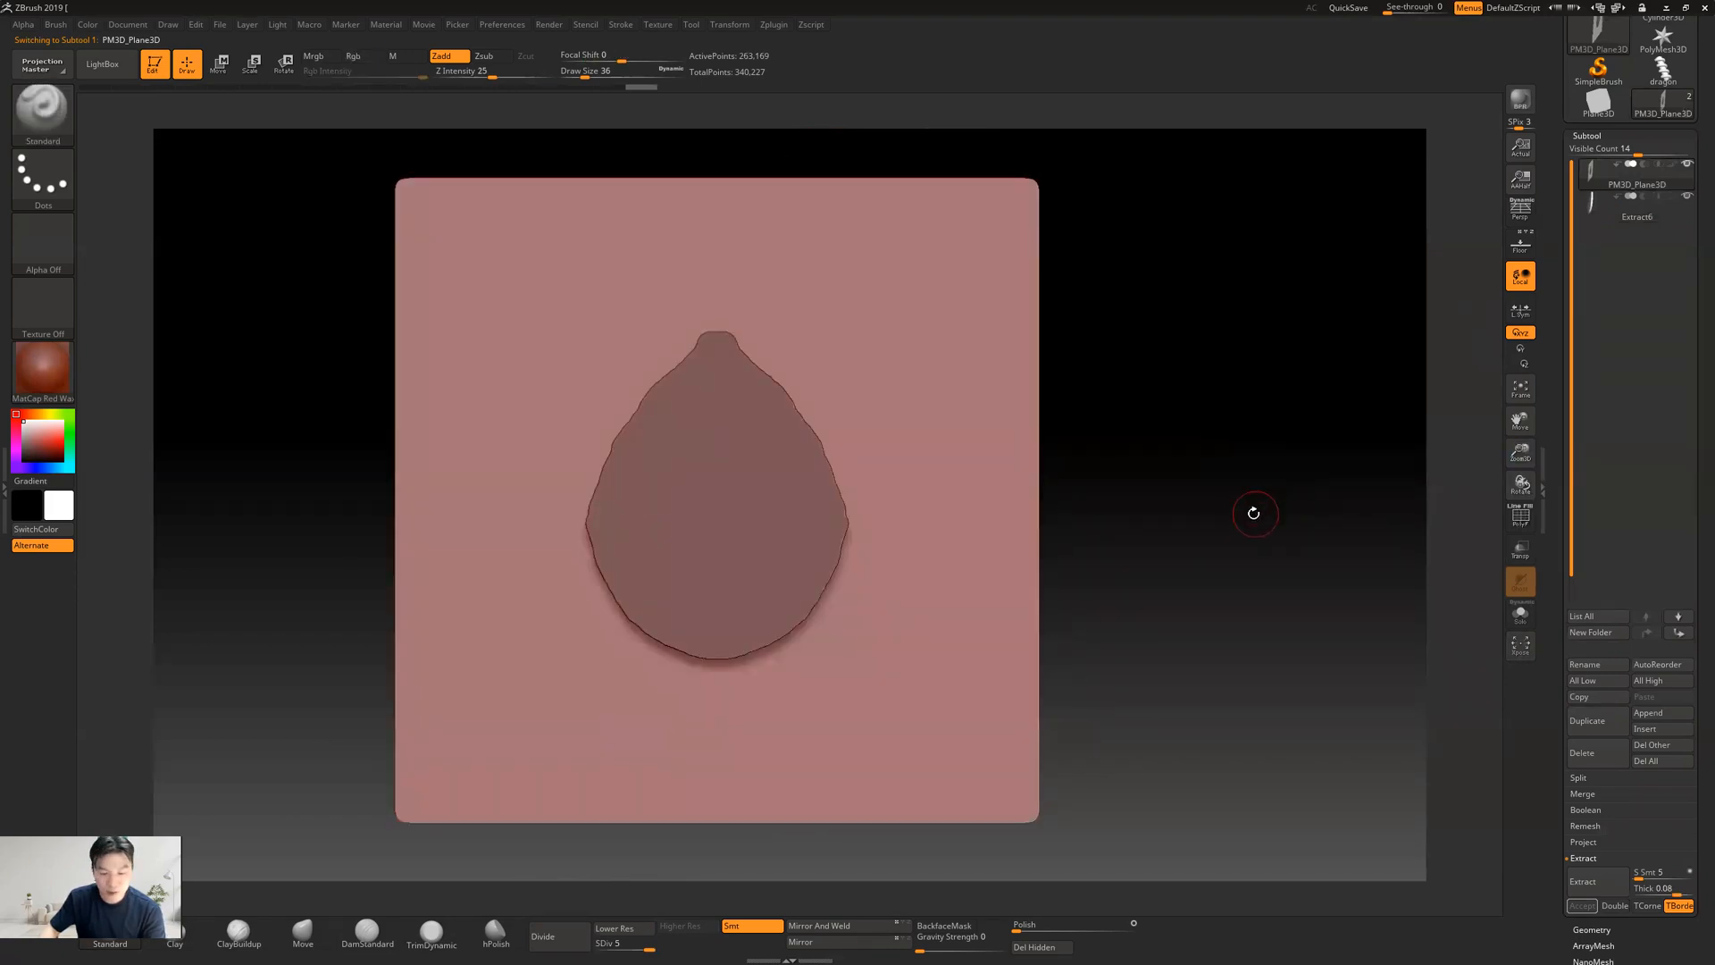
{"action": "key", "text": "ctrl"}
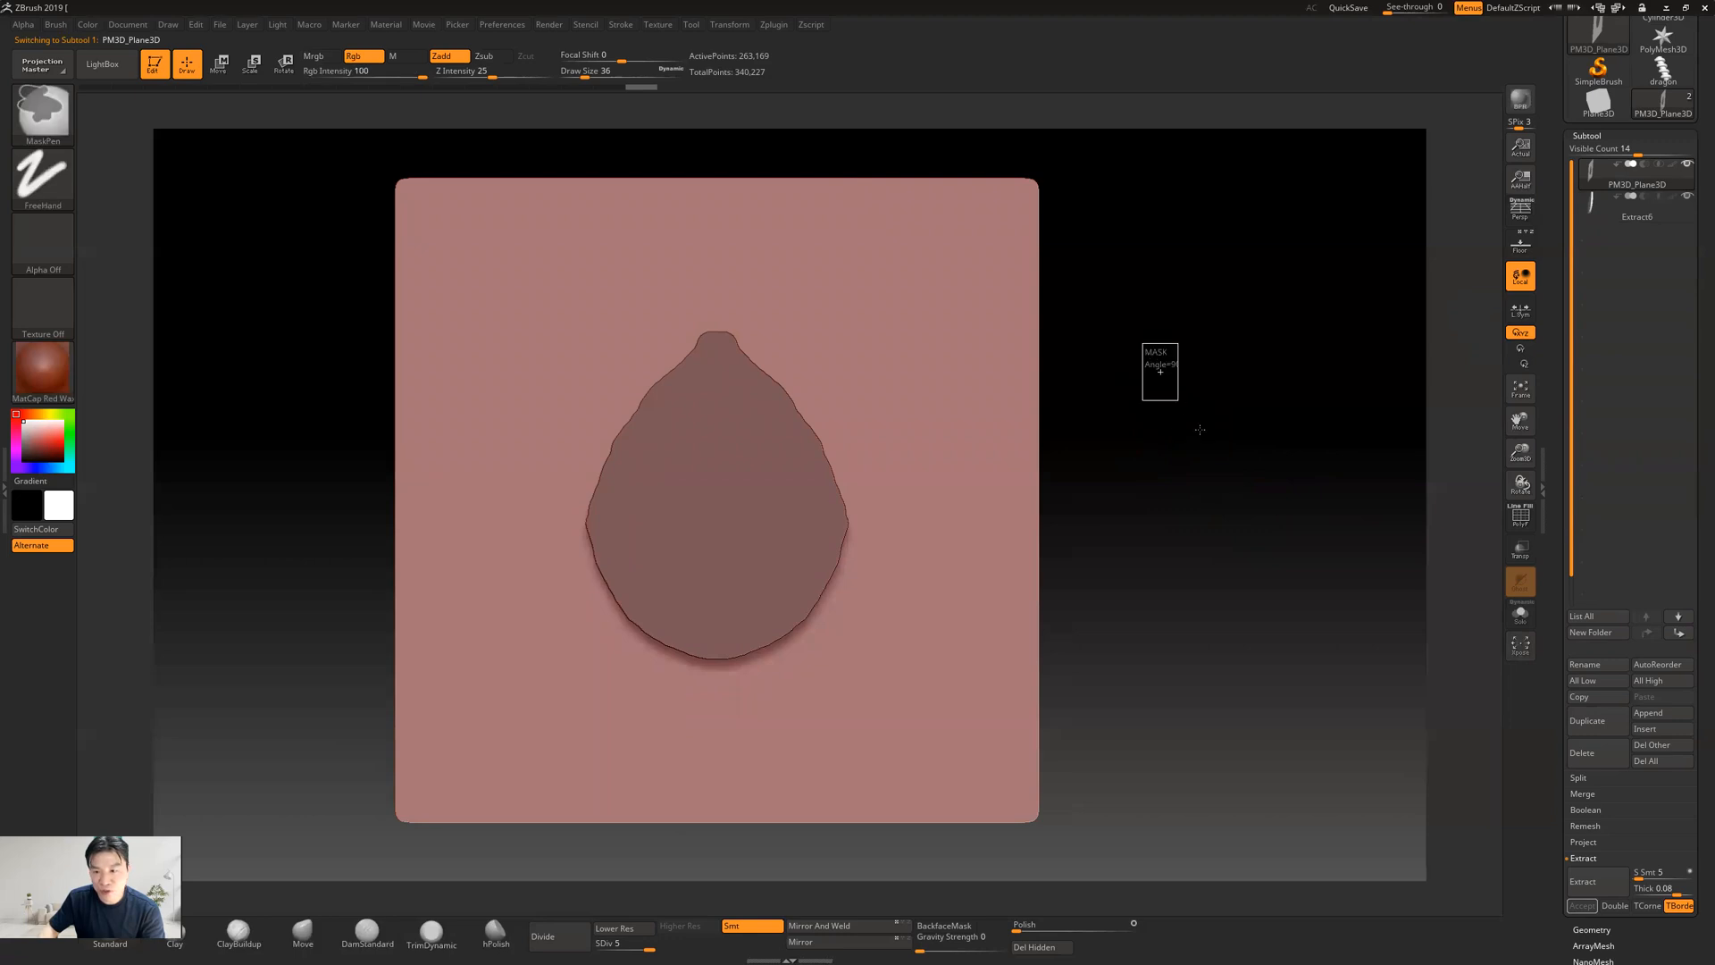
{"action": "left_click", "coordinate": [1606, 201]}
{"action": "left_click_drag", "start_coordinate": [1217, 382], "coordinate": [1268, 420], "text": "ctrl"}
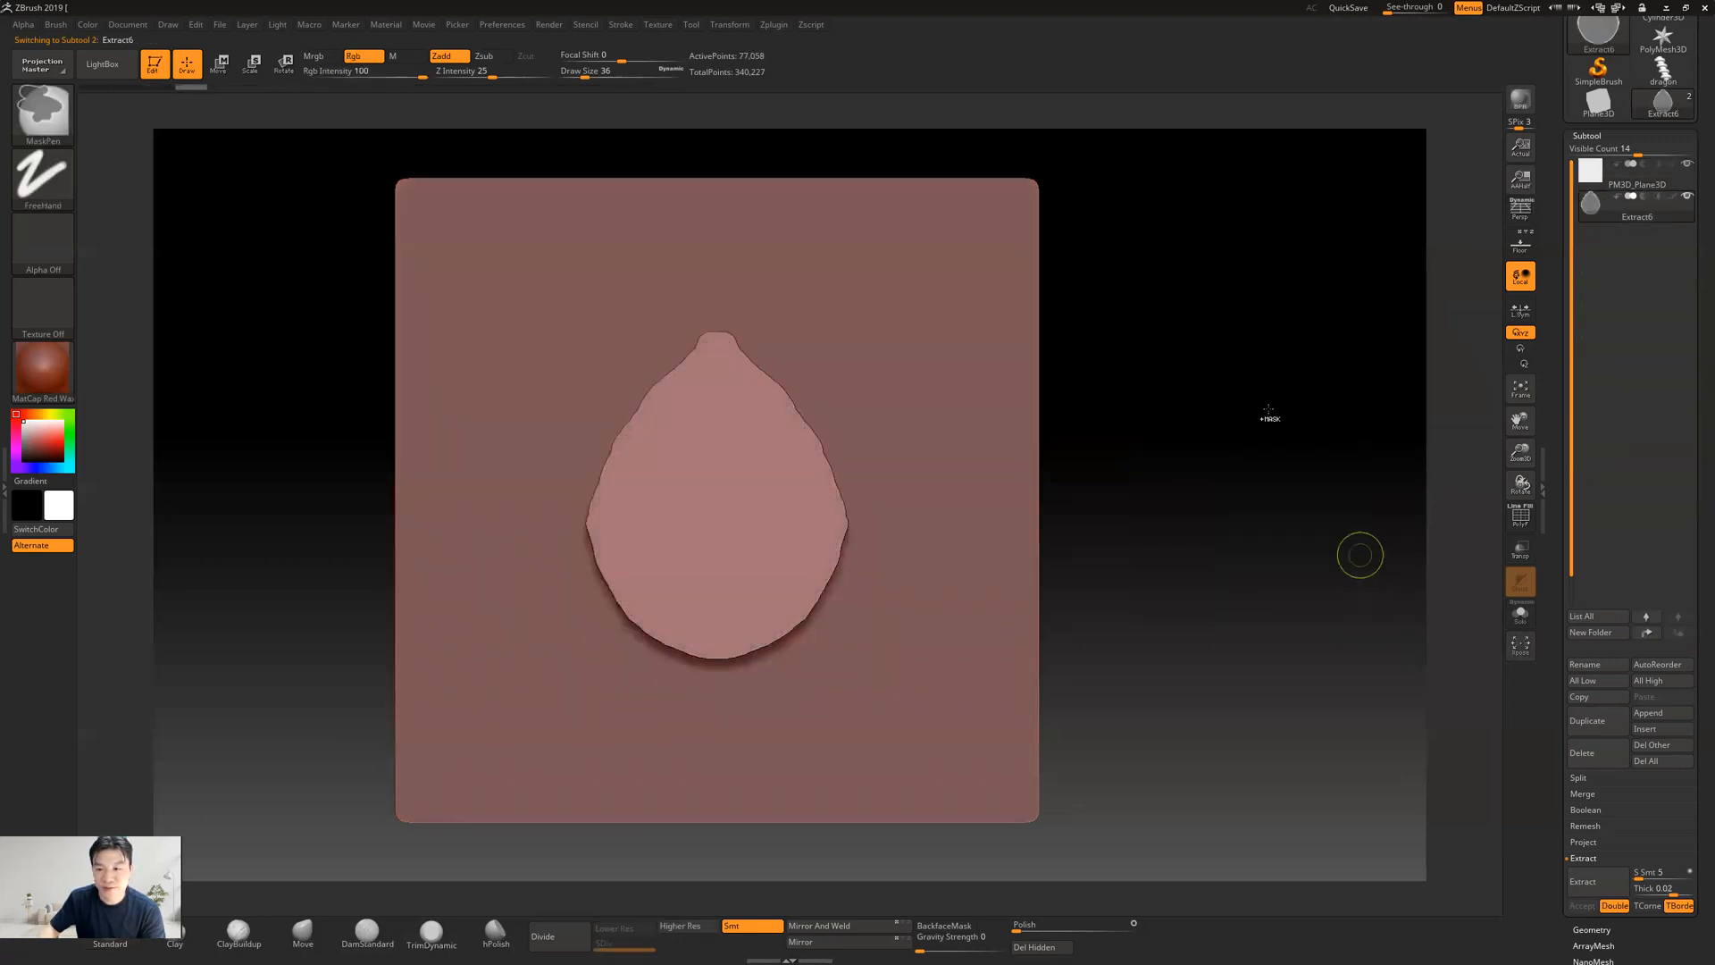
{"action": "left_click_drag", "start_coordinate": [1253, 323], "coordinate": [1328, 478], "text": "ctrl"}
{"action": "mouse_move", "coordinate": [1225, 440]}
{"action": "left_mouse_down"}
{"action": "mouse_move", "coordinate": [1281, 439]}
{"action": "mouse_move", "coordinate": [1168, 459]}
{"action": "mouse_move", "coordinate": [1256, 452]}
{"action": "mouse_move", "coordinate": [1240, 455]}
{"action": "left_mouse_up"}
Delete the original plane subtool so only the extracted teardrop remains
{"action": "left_click", "coordinate": [1613, 183]}
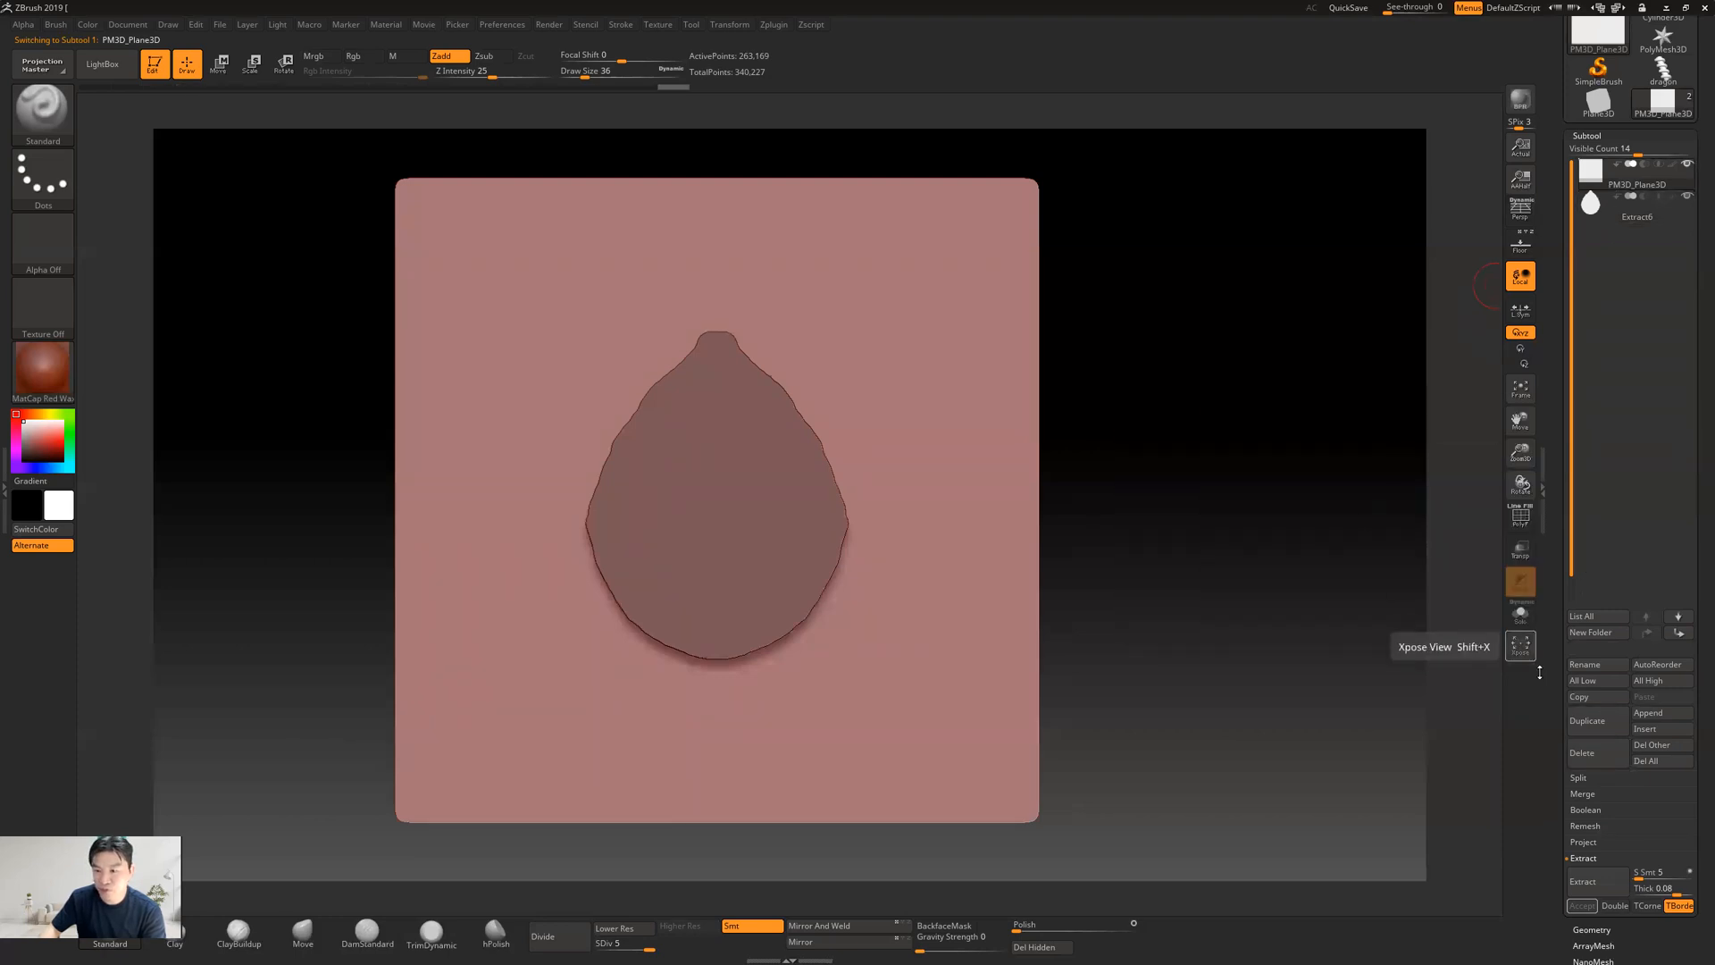
{"action": "left_click", "coordinate": [1589, 756]}
{"action": "left_click", "coordinate": [1472, 785]}
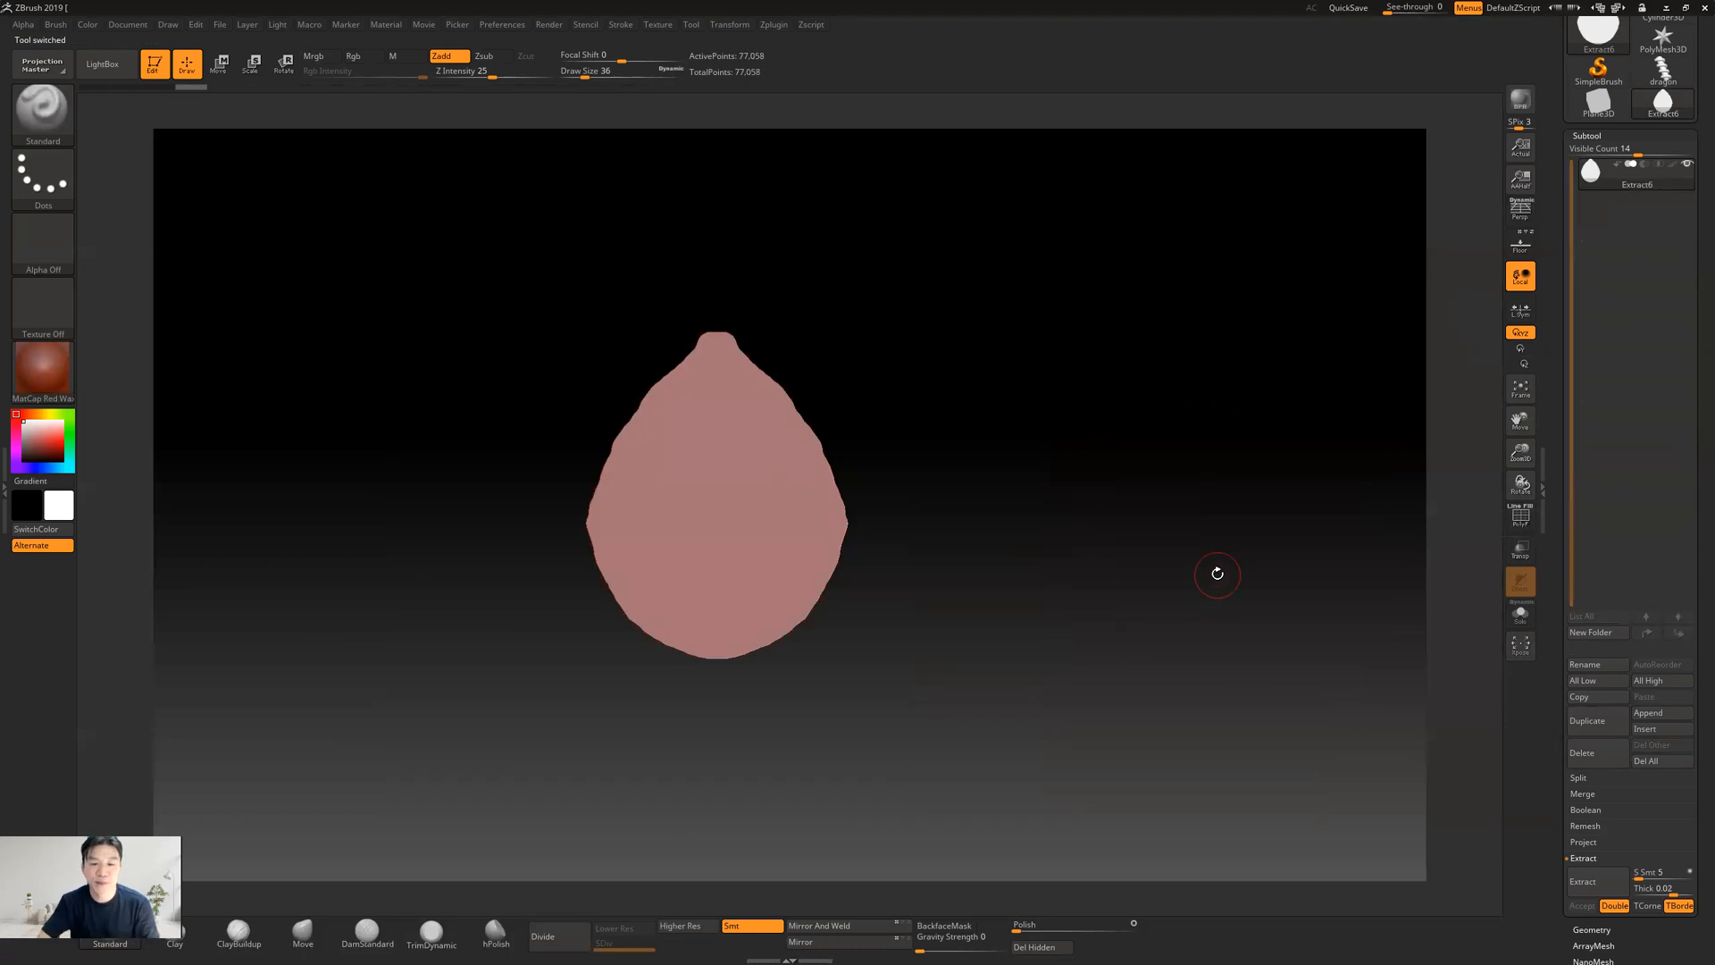
Show the teardrop's wireframe and ZRemesh it with a target polygon count of 2
{"action": "mouse_move", "coordinate": [1022, 441]}
{"action": "left_mouse_down"}
{"action": "mouse_move", "coordinate": [1073, 455]}
{"action": "mouse_move", "coordinate": [1018, 452]}
{"action": "mouse_move", "coordinate": [1094, 489]}
{"action": "mouse_move", "coordinate": [1045, 517]}
{"action": "mouse_move", "coordinate": [1014, 487]}
{"action": "mouse_move", "coordinate": [1119, 487]}
{"action": "left_mouse_up"}
{"action": "left_click", "coordinate": [1512, 514]}
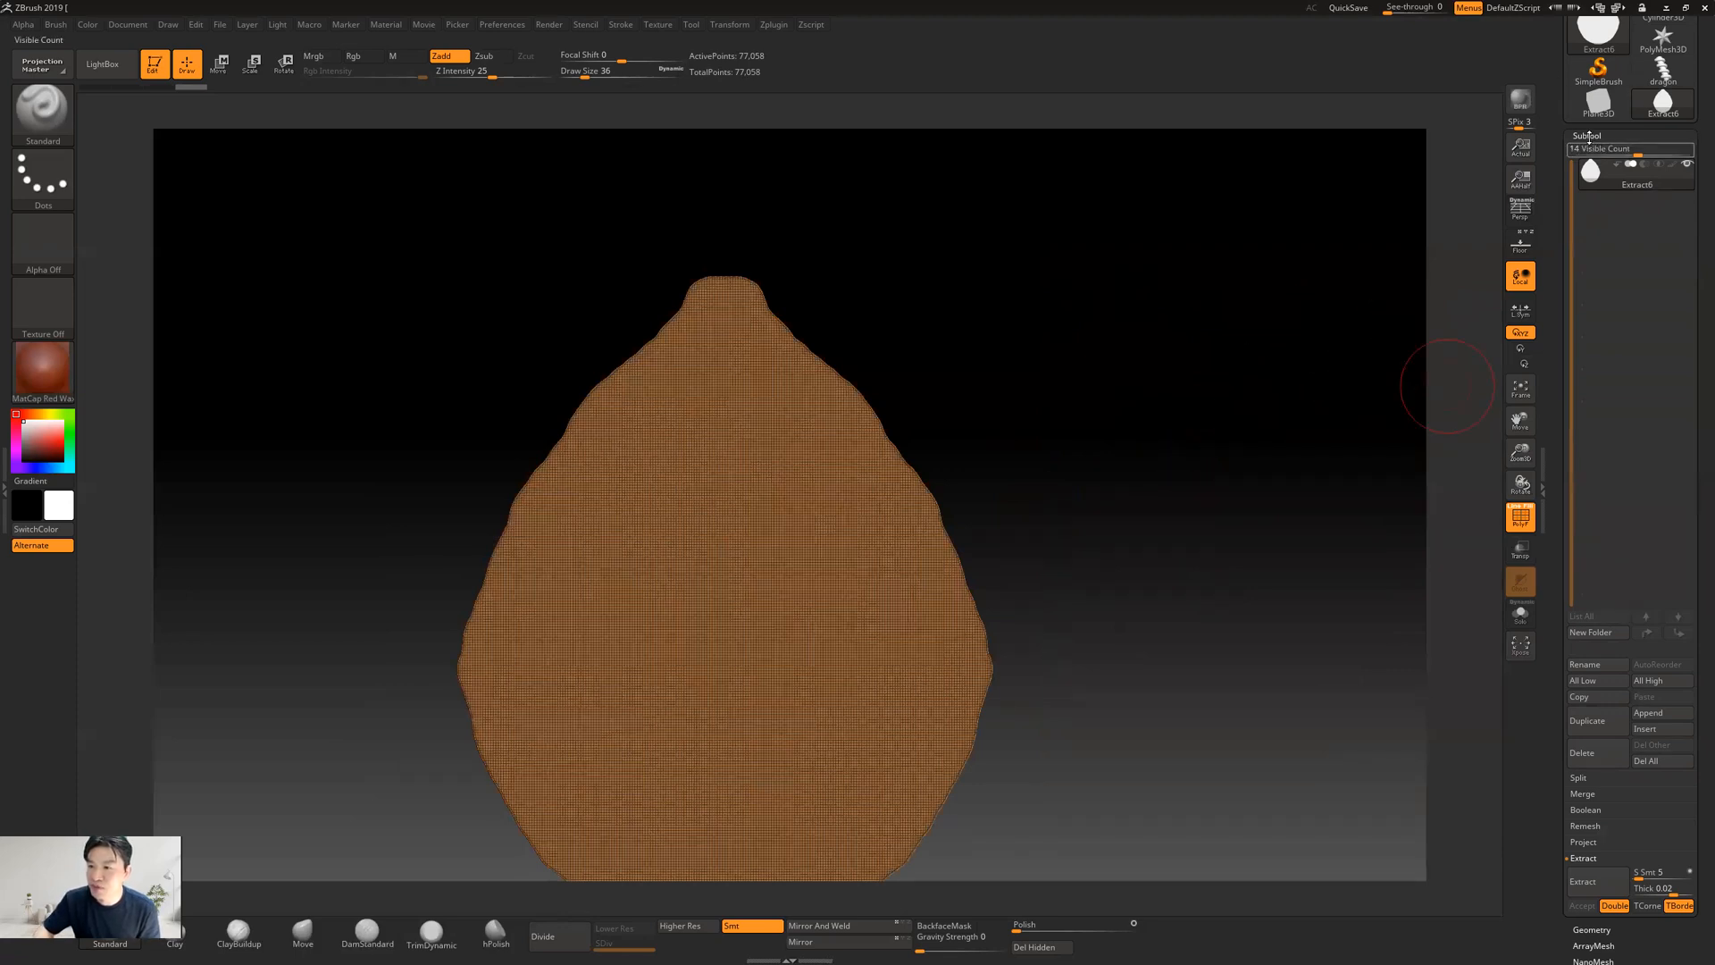
{"action": "left_click", "coordinate": [1588, 136]}
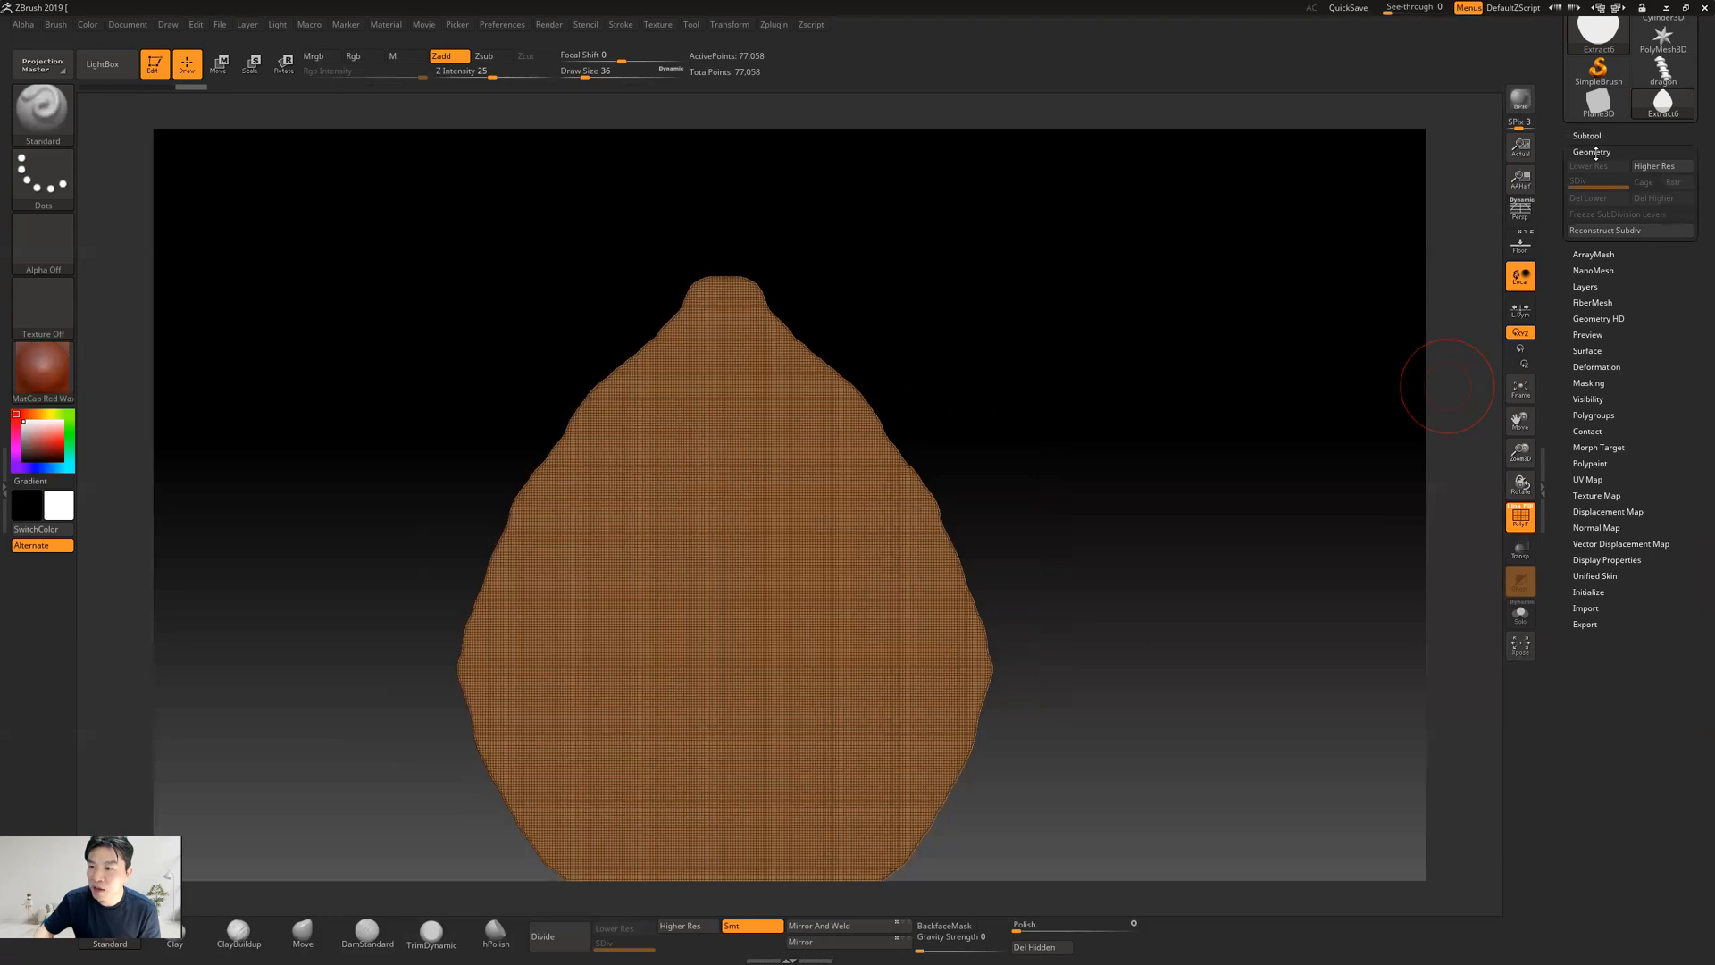
{"action": "left_click", "coordinate": [1592, 152]}
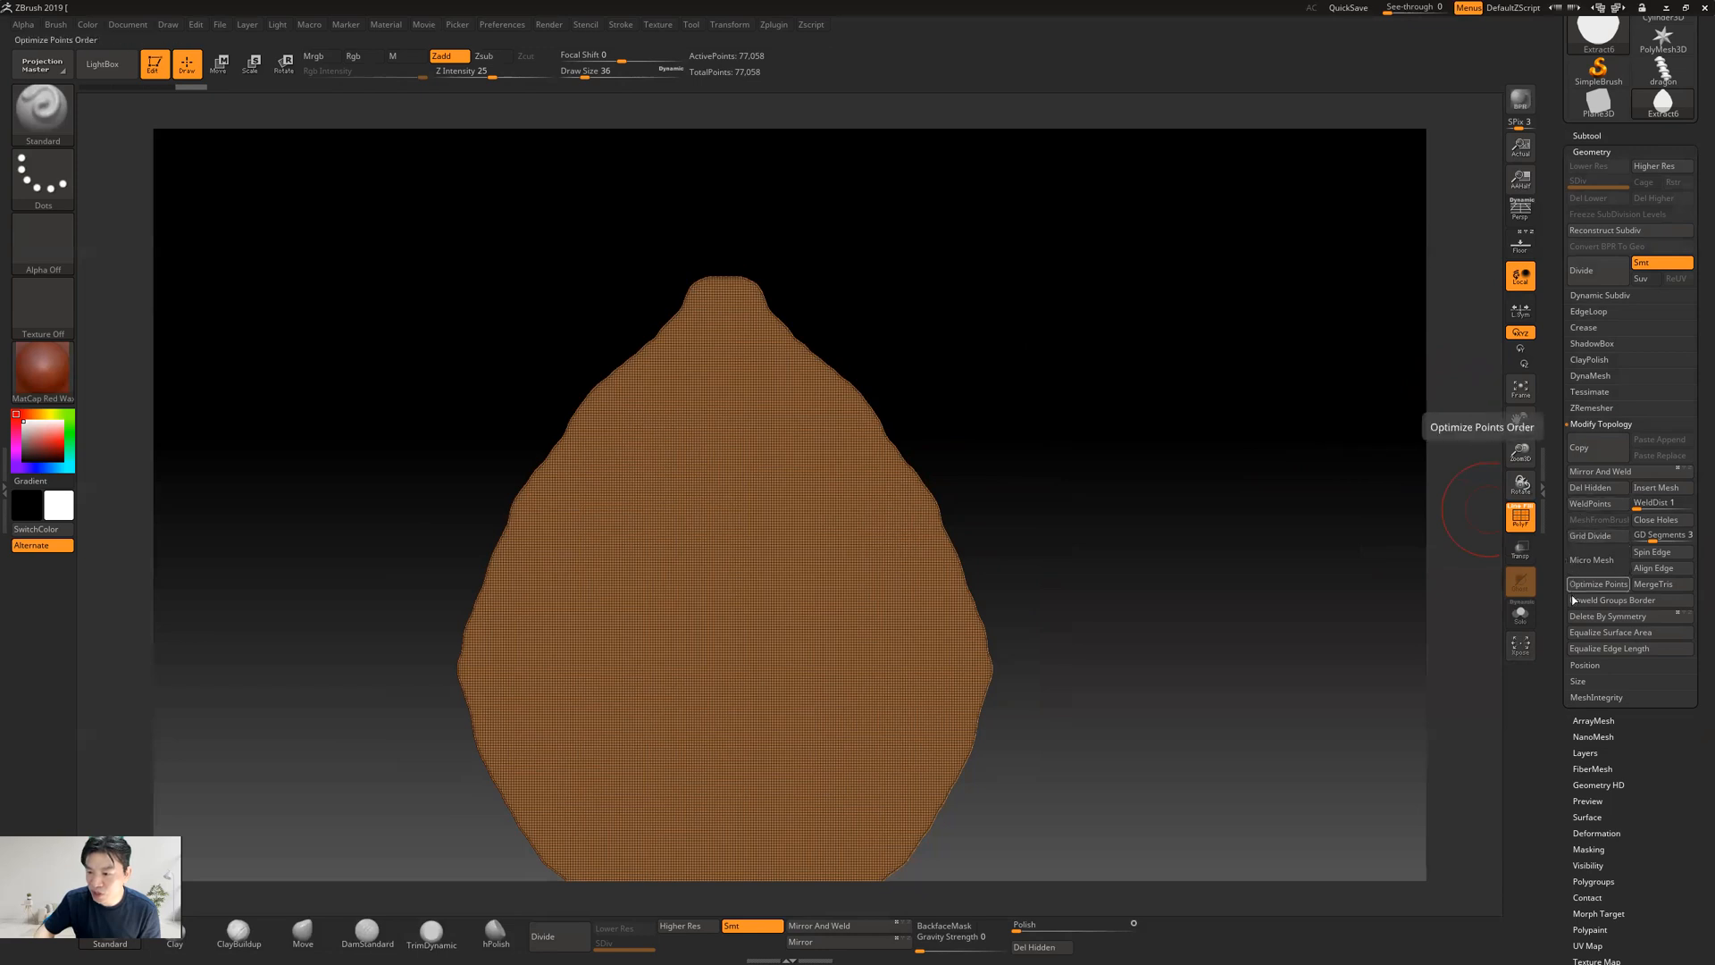
{"action": "left_click", "coordinate": [1595, 409]}
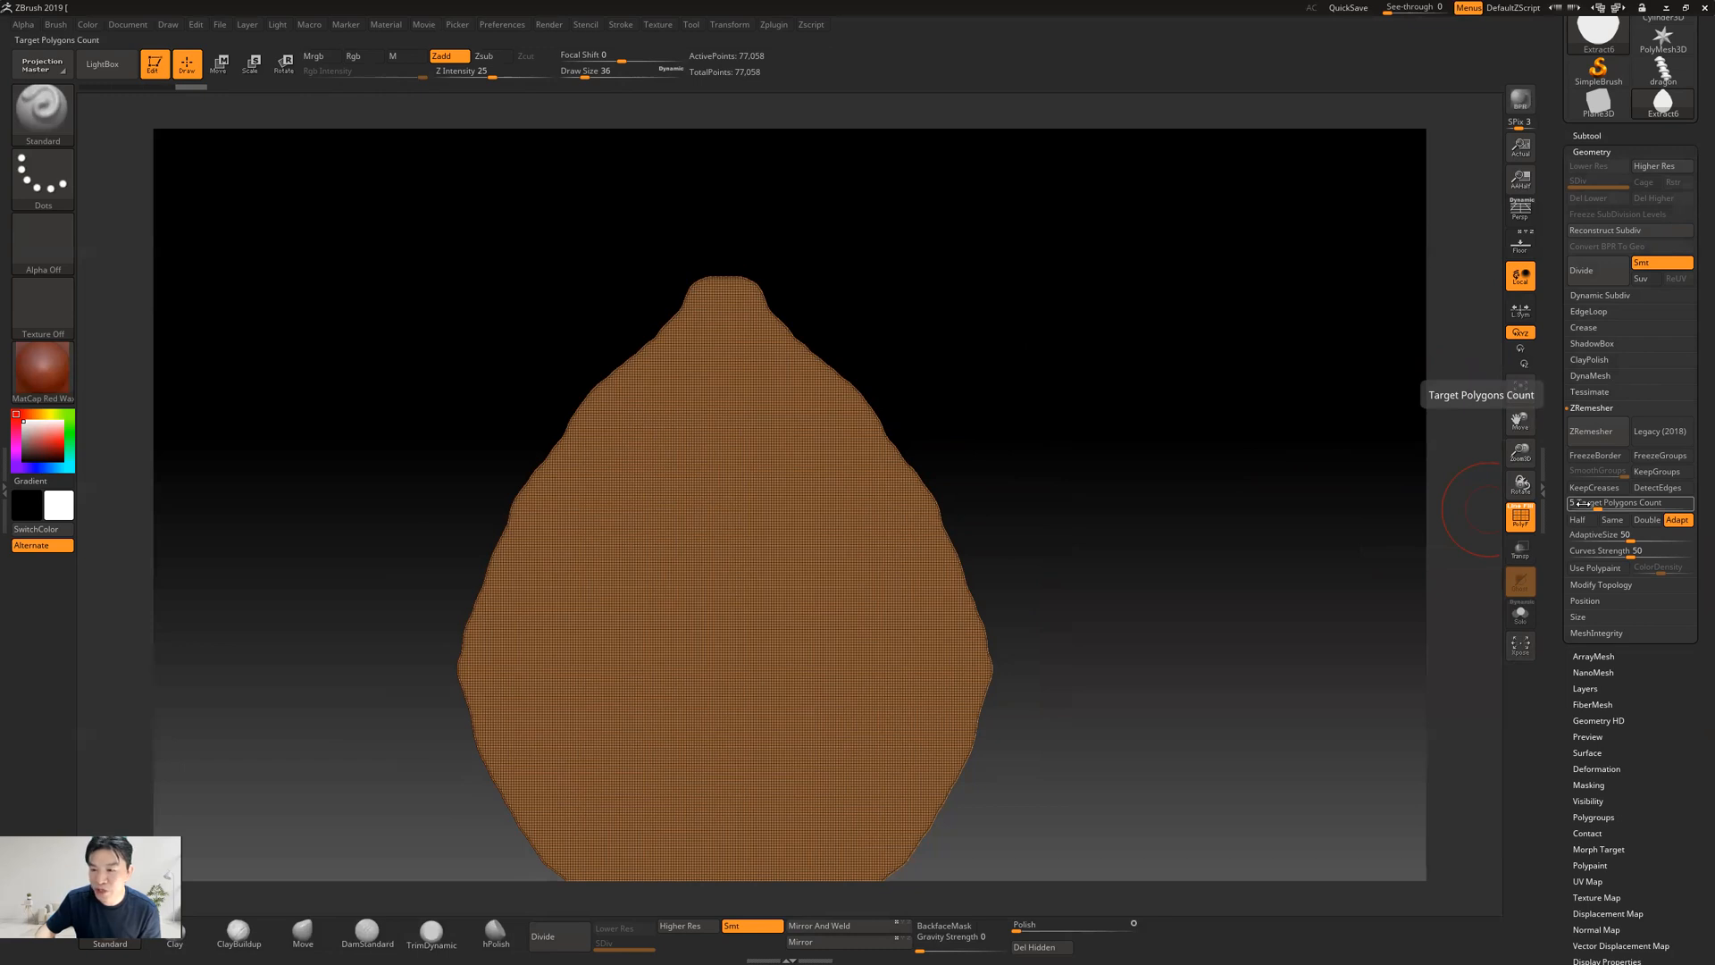
{"action": "mouse_move", "coordinate": [1586, 42]}
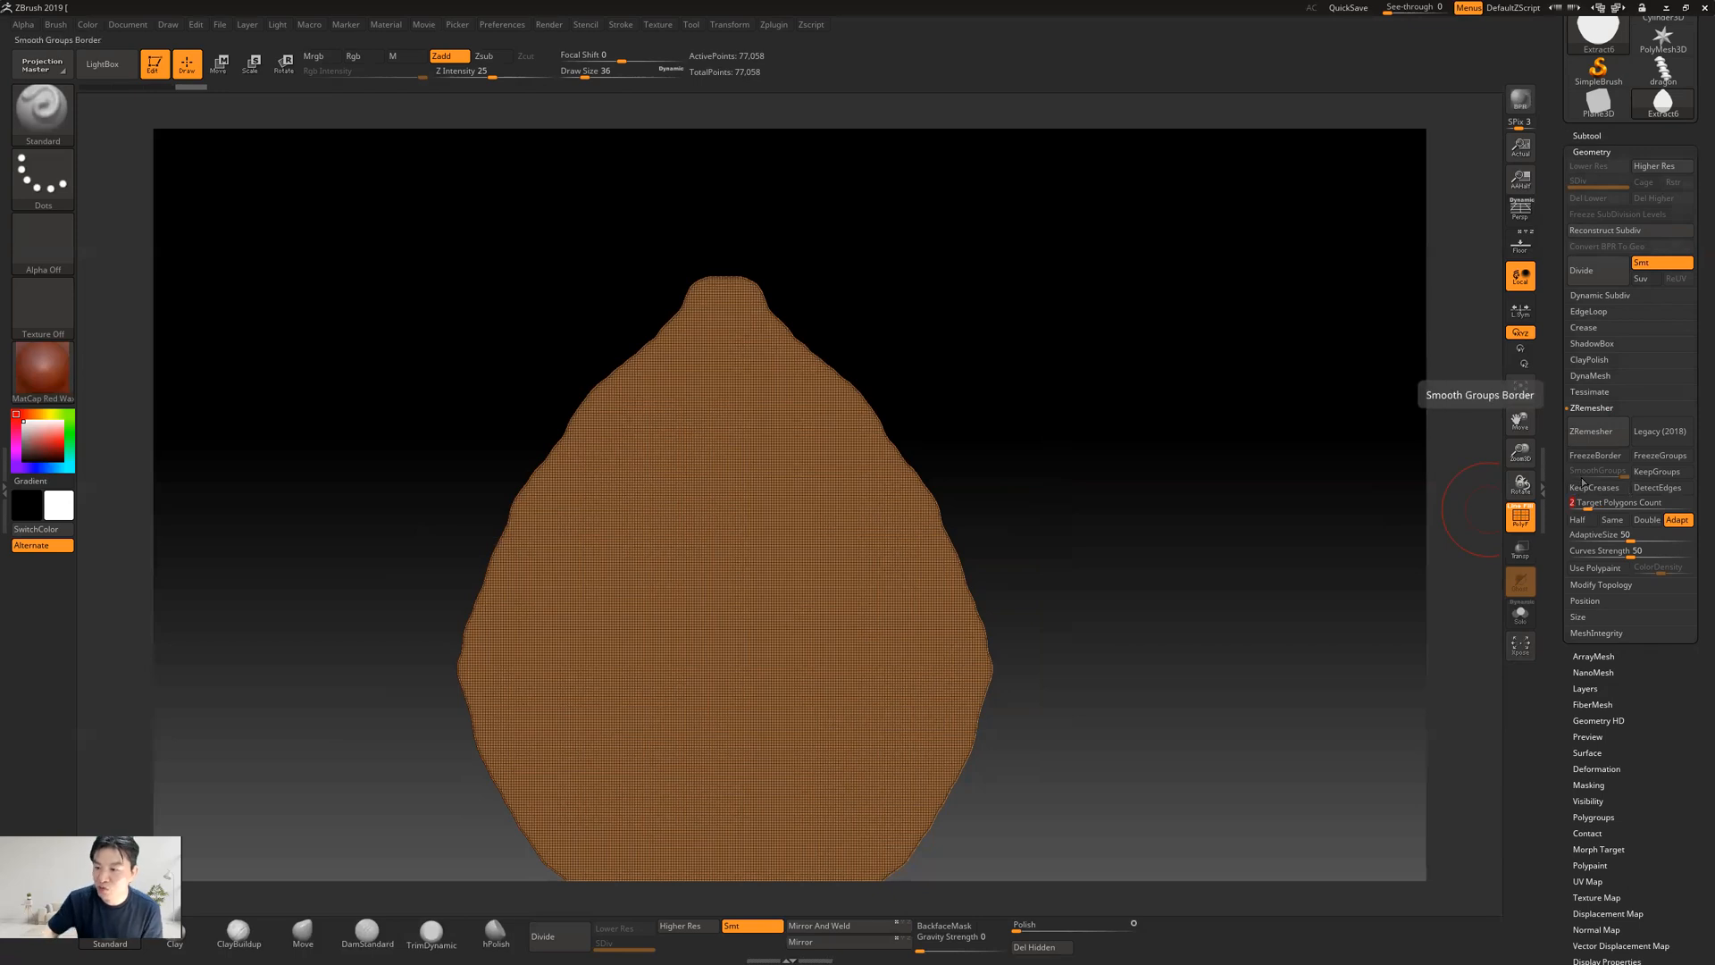
{"action": "left_click", "coordinate": [1600, 438]}
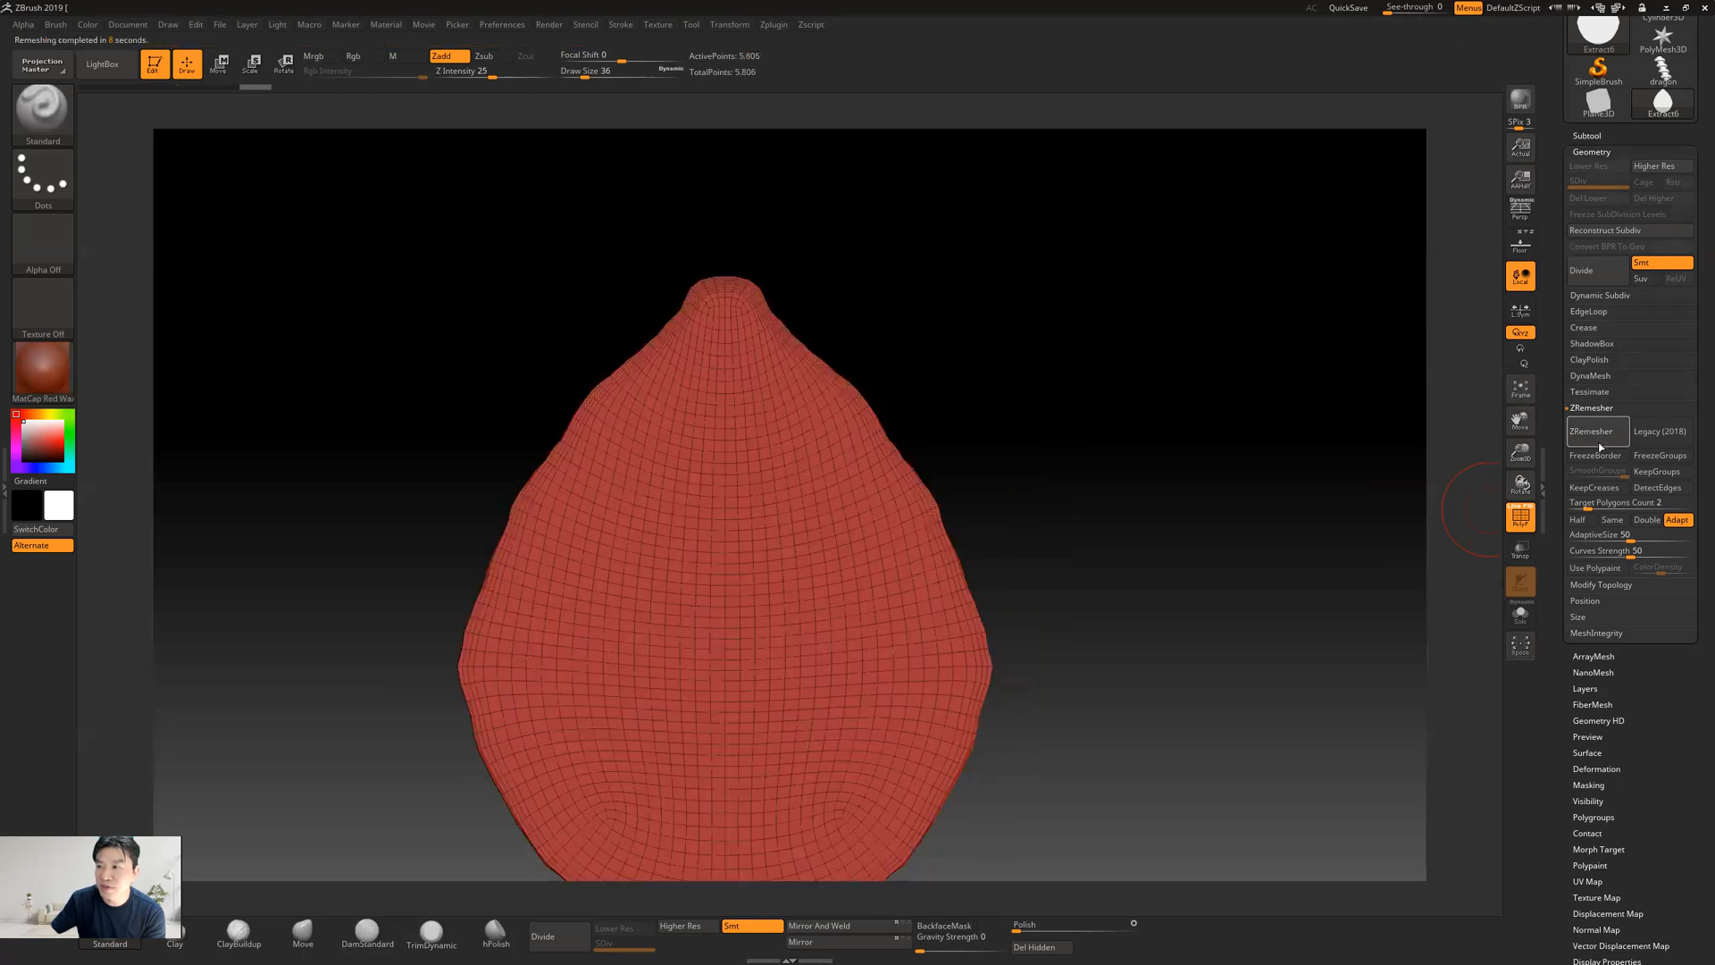
ZRemesh the teardrop again with a target polygon count of 1 and check its edge flow at an angle
{"action": "mouse_move", "coordinate": [1029, 452]}
{"action": "left_mouse_down"}
{"action": "mouse_move", "coordinate": [1174, 469]}
{"action": "mouse_move", "coordinate": [1029, 459]}
{"action": "mouse_move", "coordinate": [1046, 460]}
{"action": "left_mouse_up"}
{"action": "left_click", "coordinate": [1635, 503]}
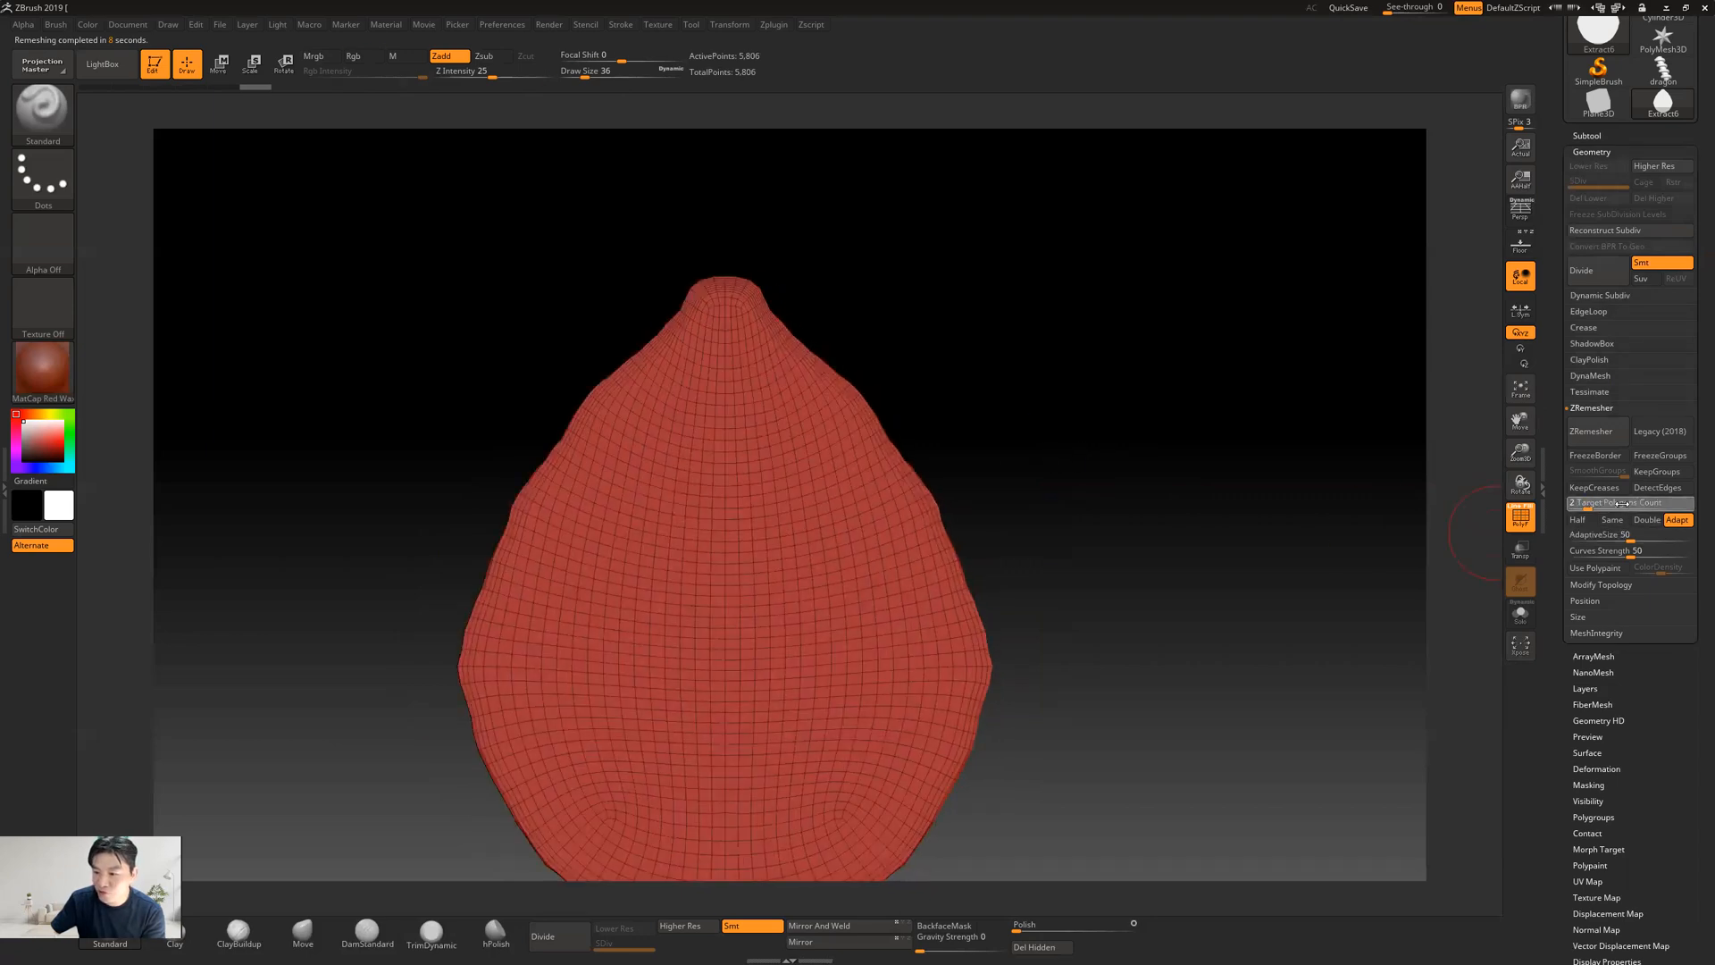
{"action": "type", "text": "1"}
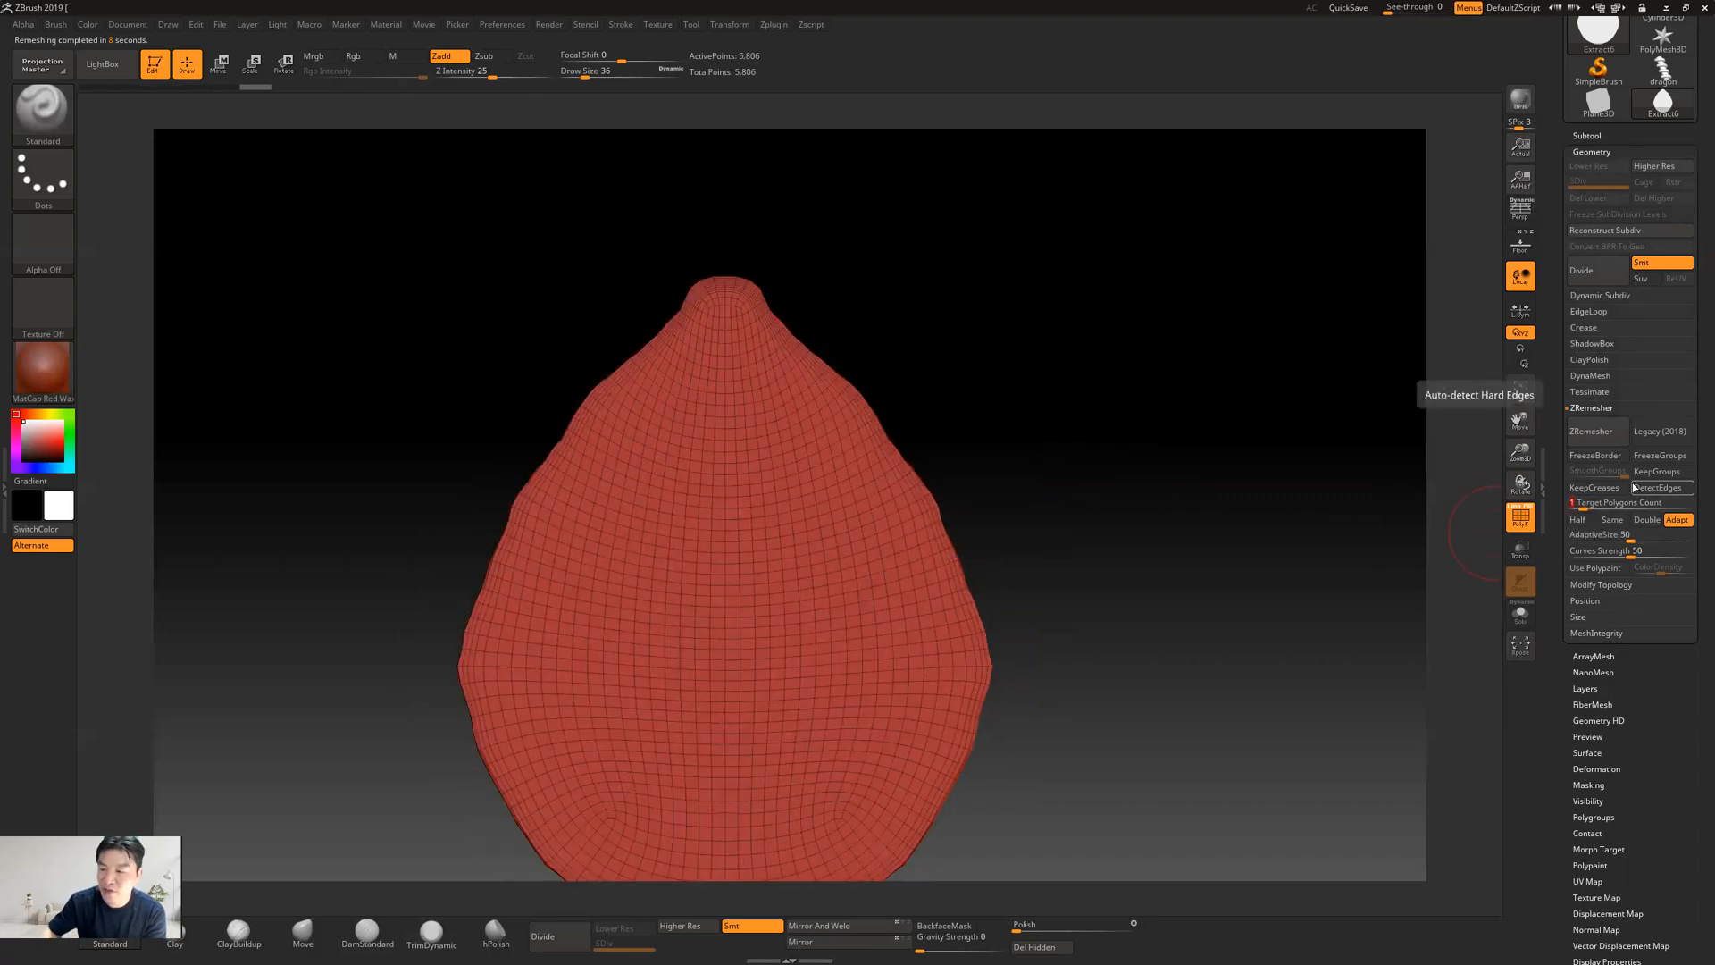
{"action": "left_click", "coordinate": [1595, 432]}
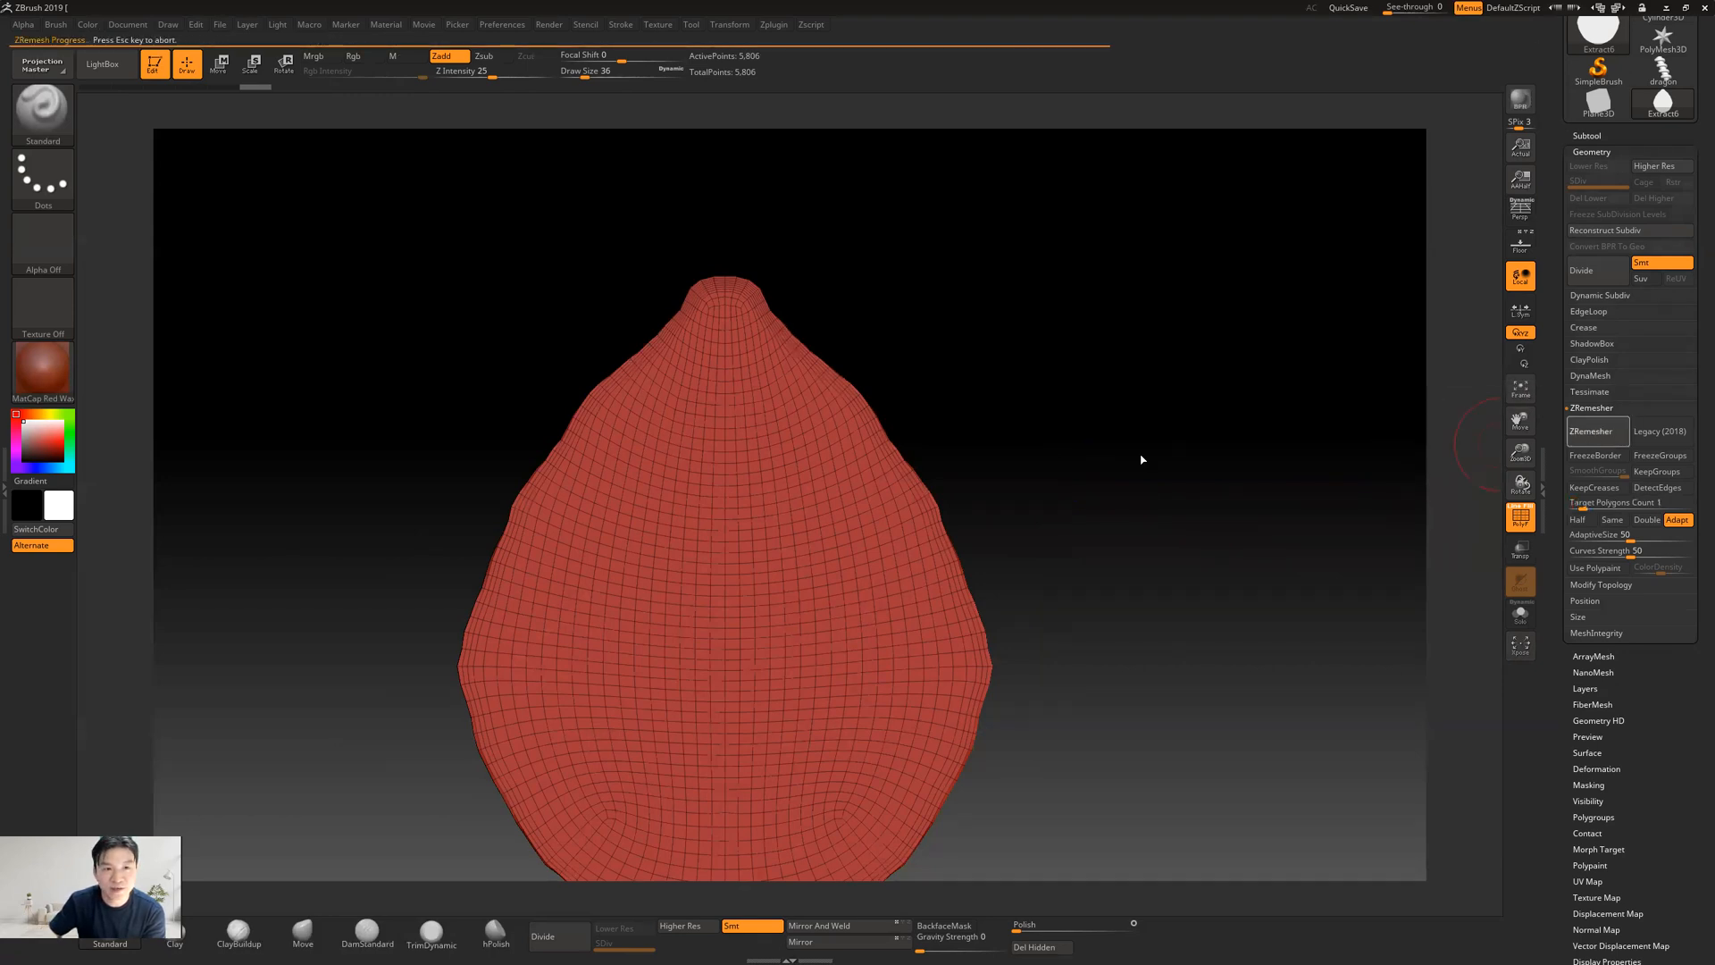
{"action": "mouse_move", "coordinate": [1127, 466]}
{"action": "left_mouse_down"}
{"action": "mouse_move", "coordinate": [1183, 473]}
{"action": "mouse_move", "coordinate": [1139, 481]}
{"action": "left_mouse_up"}
ZRemesh the teardrop with the Half polygon count option enabled
{"action": "left_click_drag", "start_coordinate": [1664, 494], "coordinate": [1500, 479]}
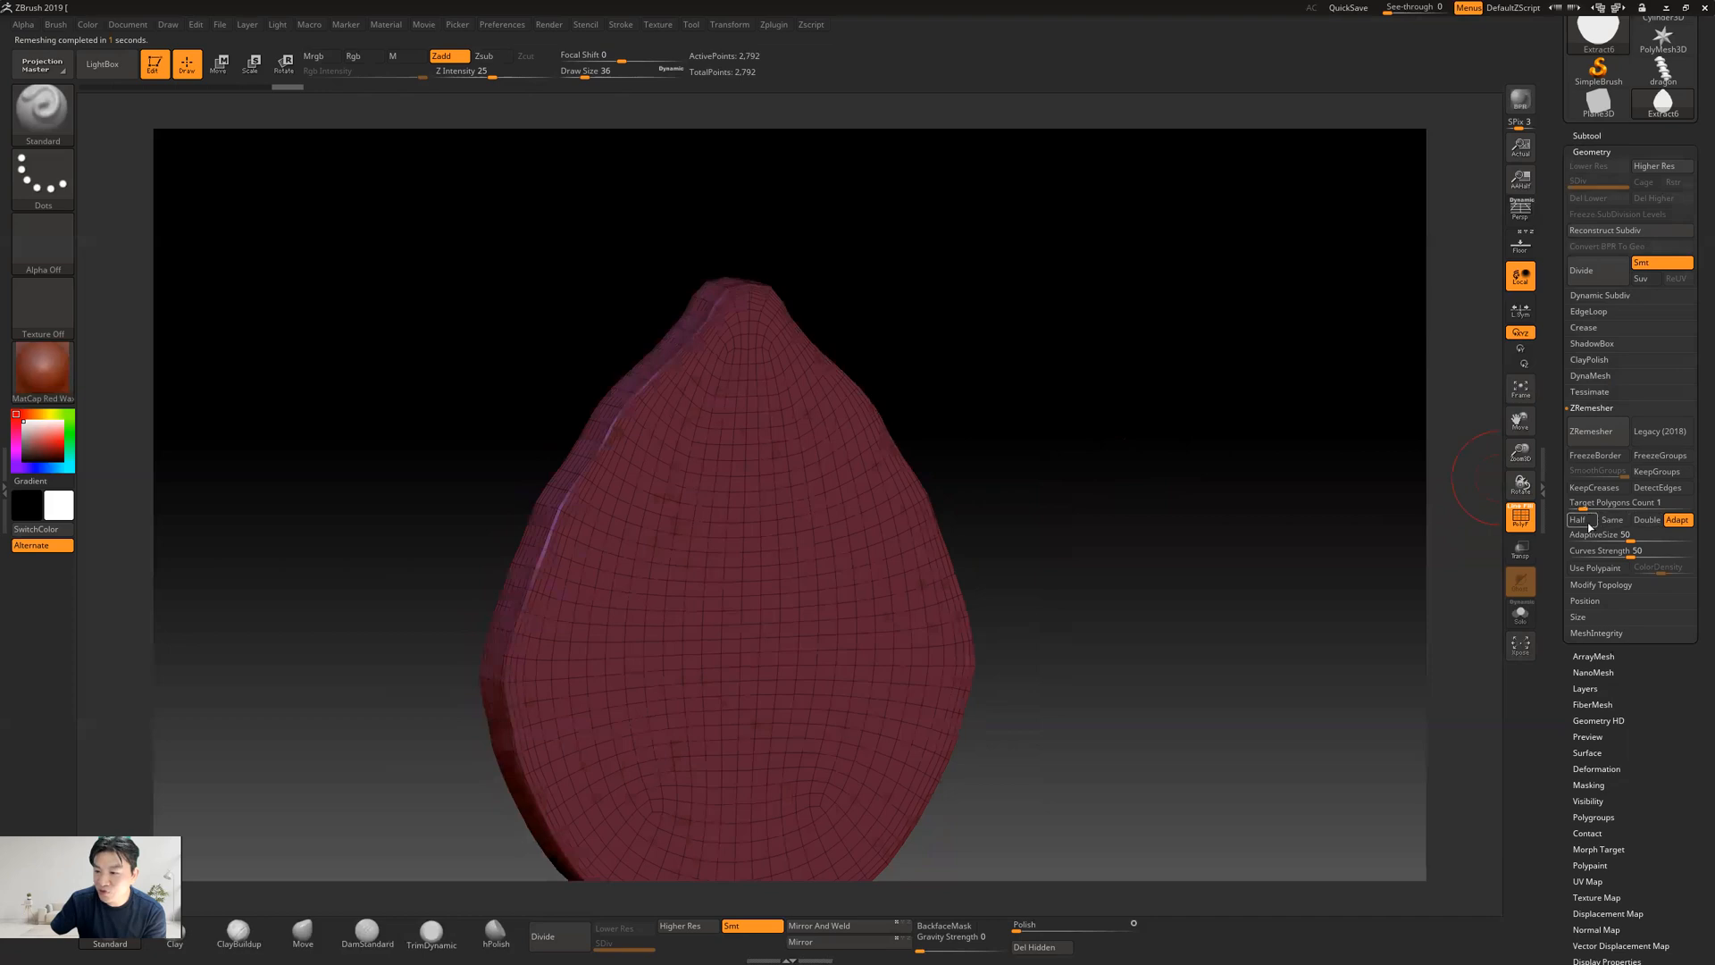
{"action": "left_click", "coordinate": [1579, 521]}
{"action": "left_click", "coordinate": [1596, 436]}
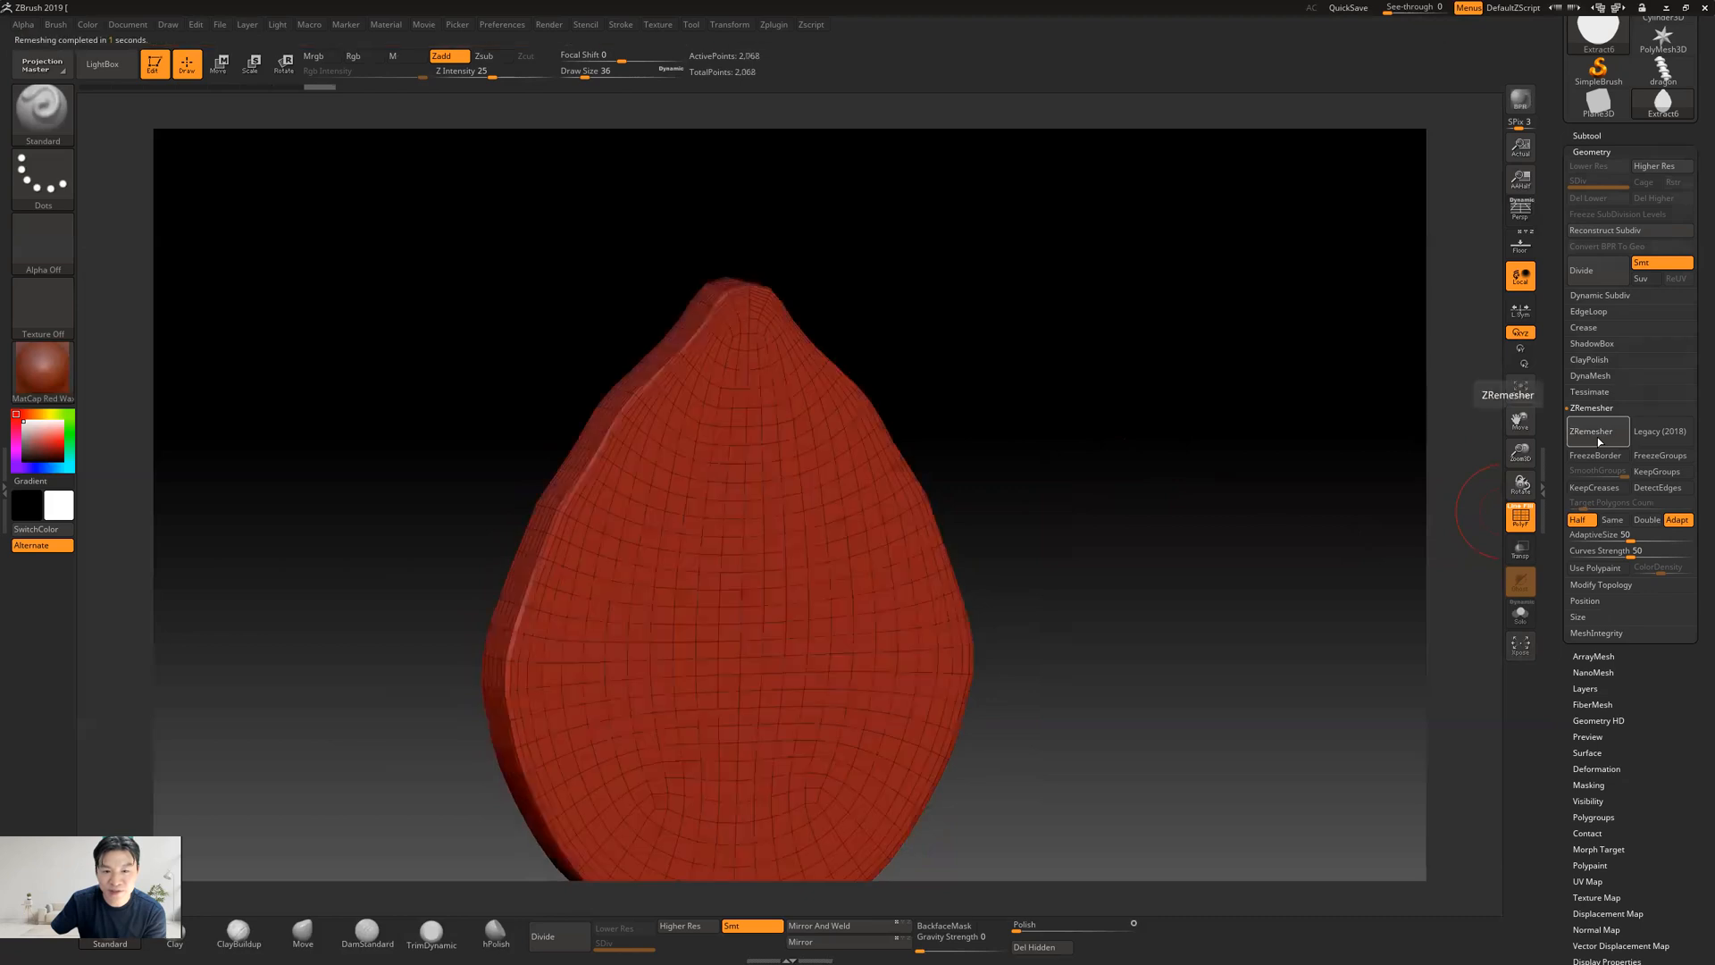
Turn off adaptive density, ZRemesh the teardrop twice more at half count, and frame it from the front
{"action": "left_click", "coordinate": [1676, 521]}
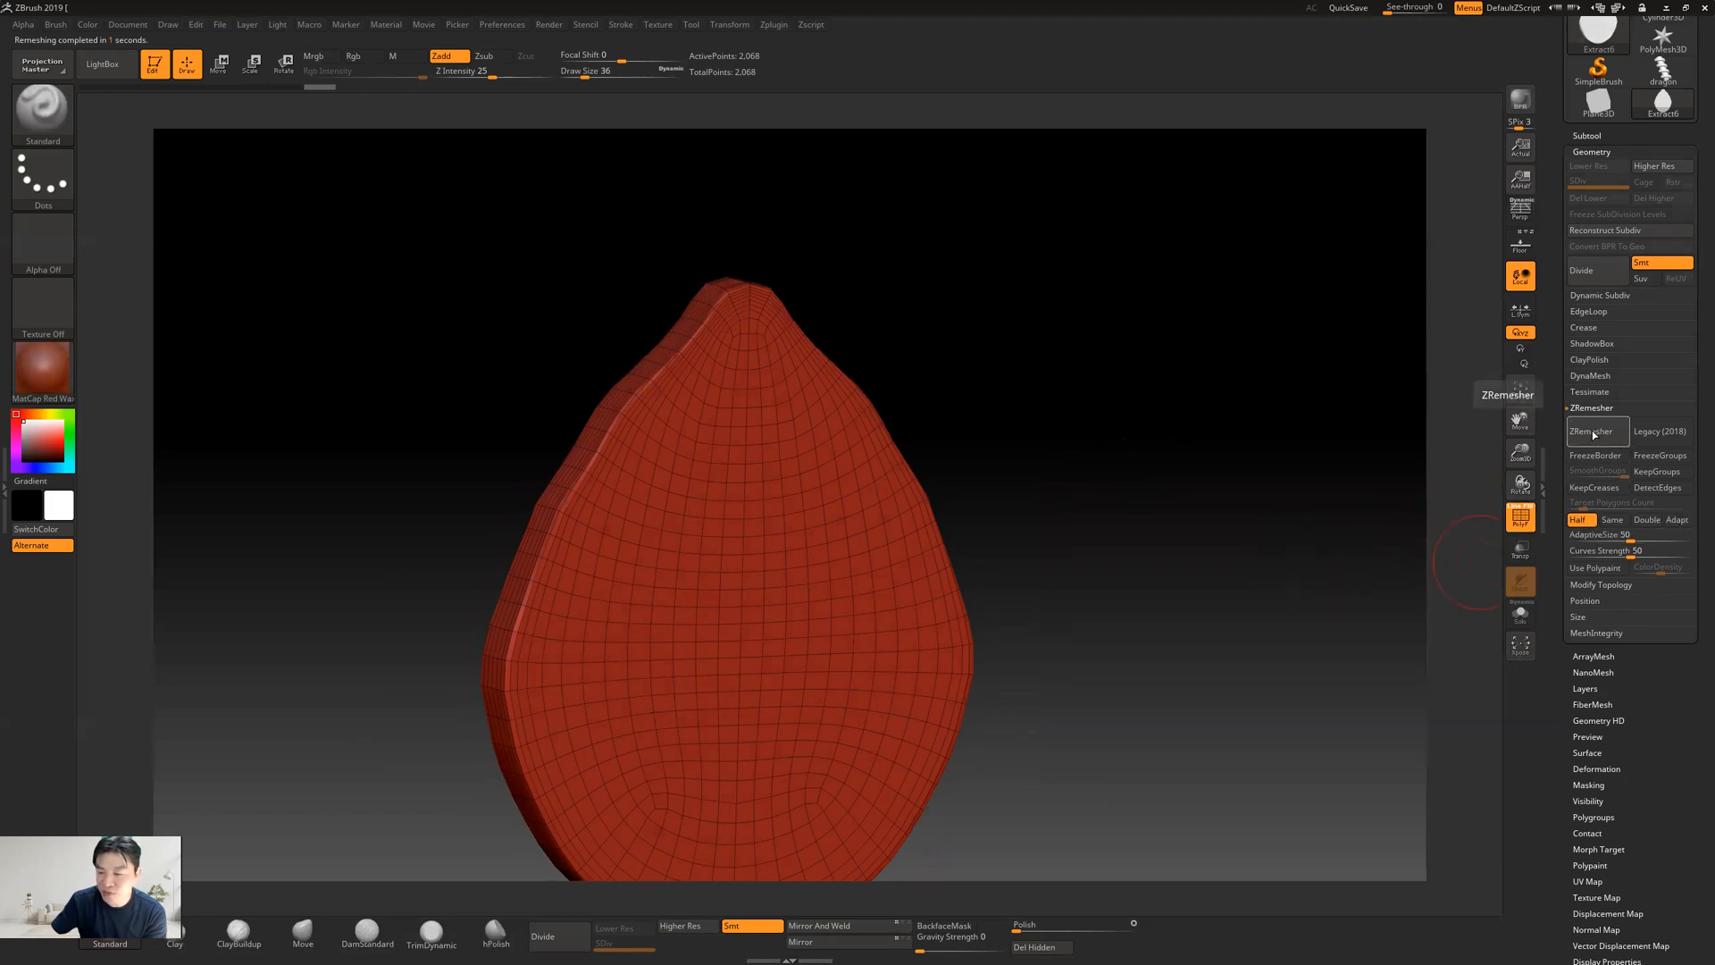
{"action": "left_click", "coordinate": [1593, 434]}
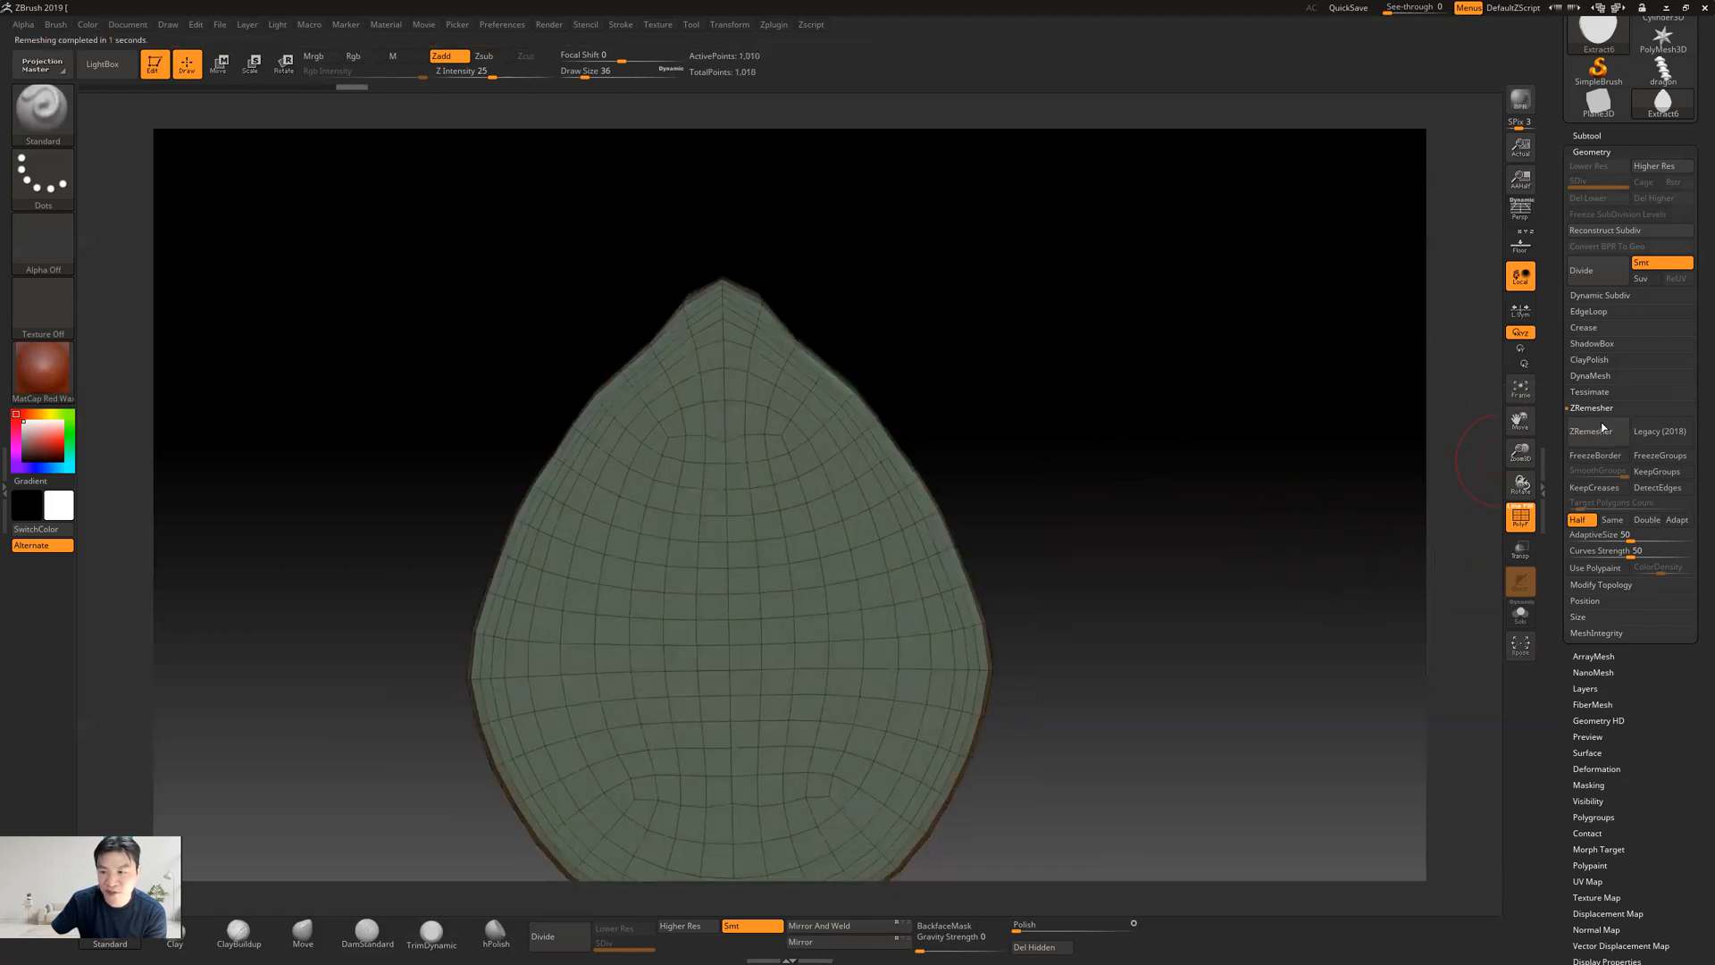
{"action": "left_click", "coordinate": [1592, 434]}
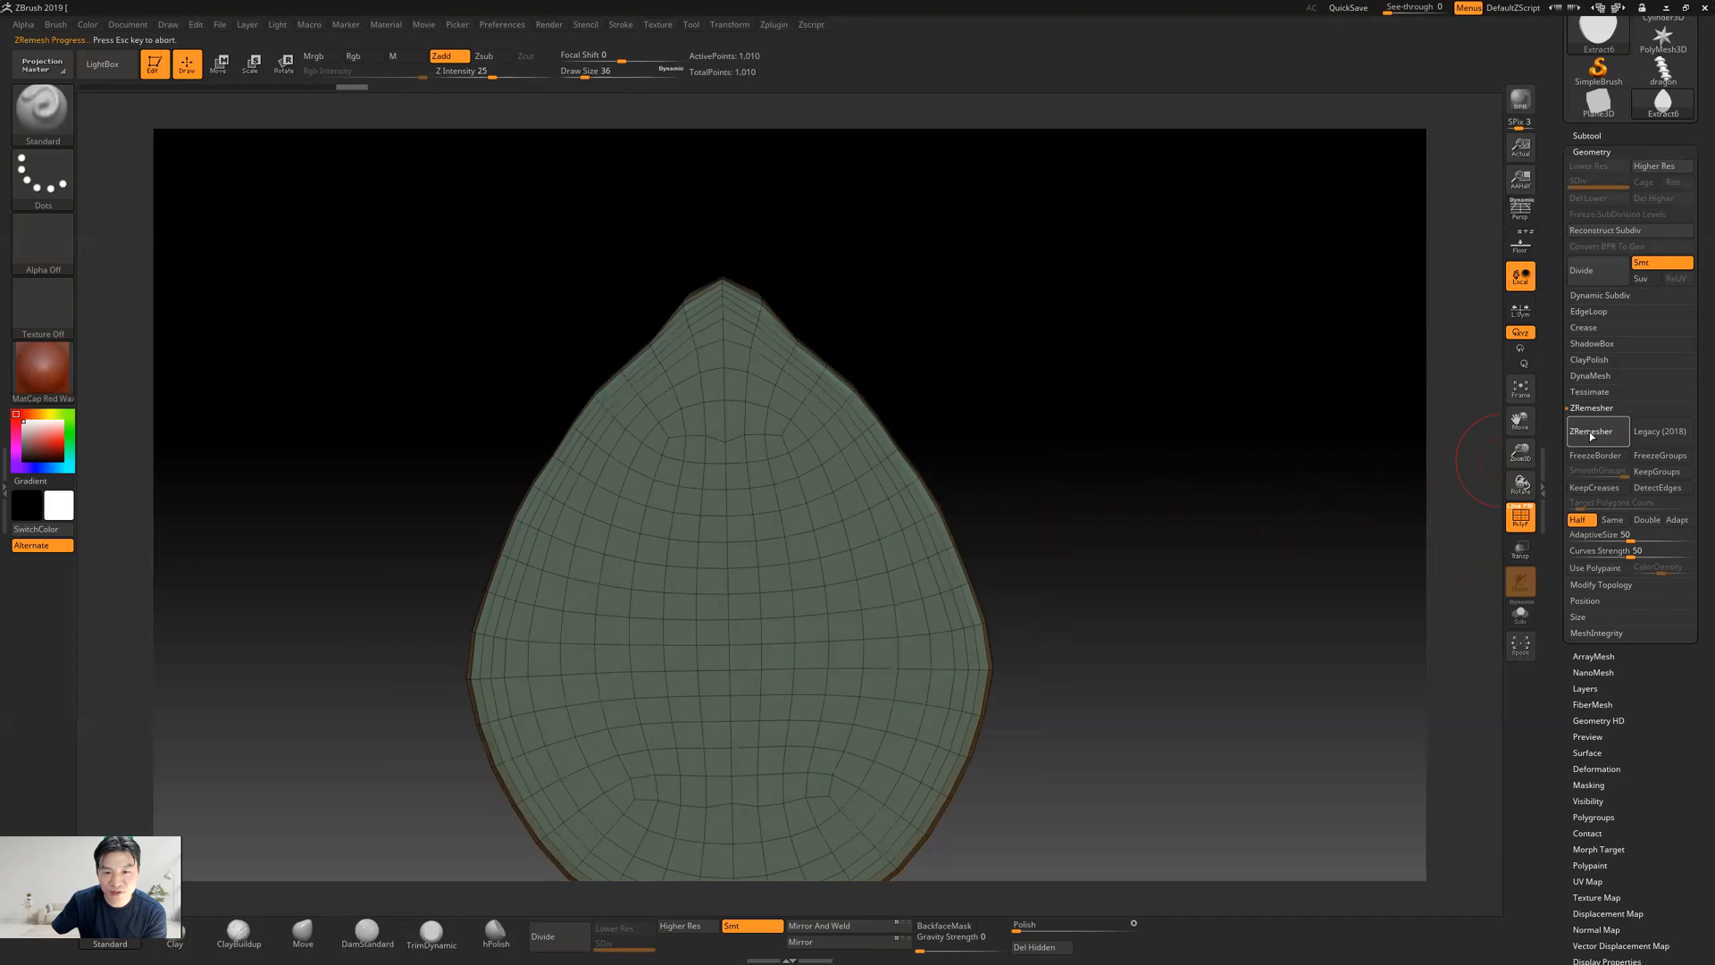
{"action": "key", "text": "f"}
{"action": "mouse_move", "coordinate": [1063, 556]}
{"action": "left_mouse_down"}
{"action": "mouse_move", "coordinate": [1216, 553]}
{"action": "mouse_move", "coordinate": [1062, 541]}
{"action": "left_mouse_up"}
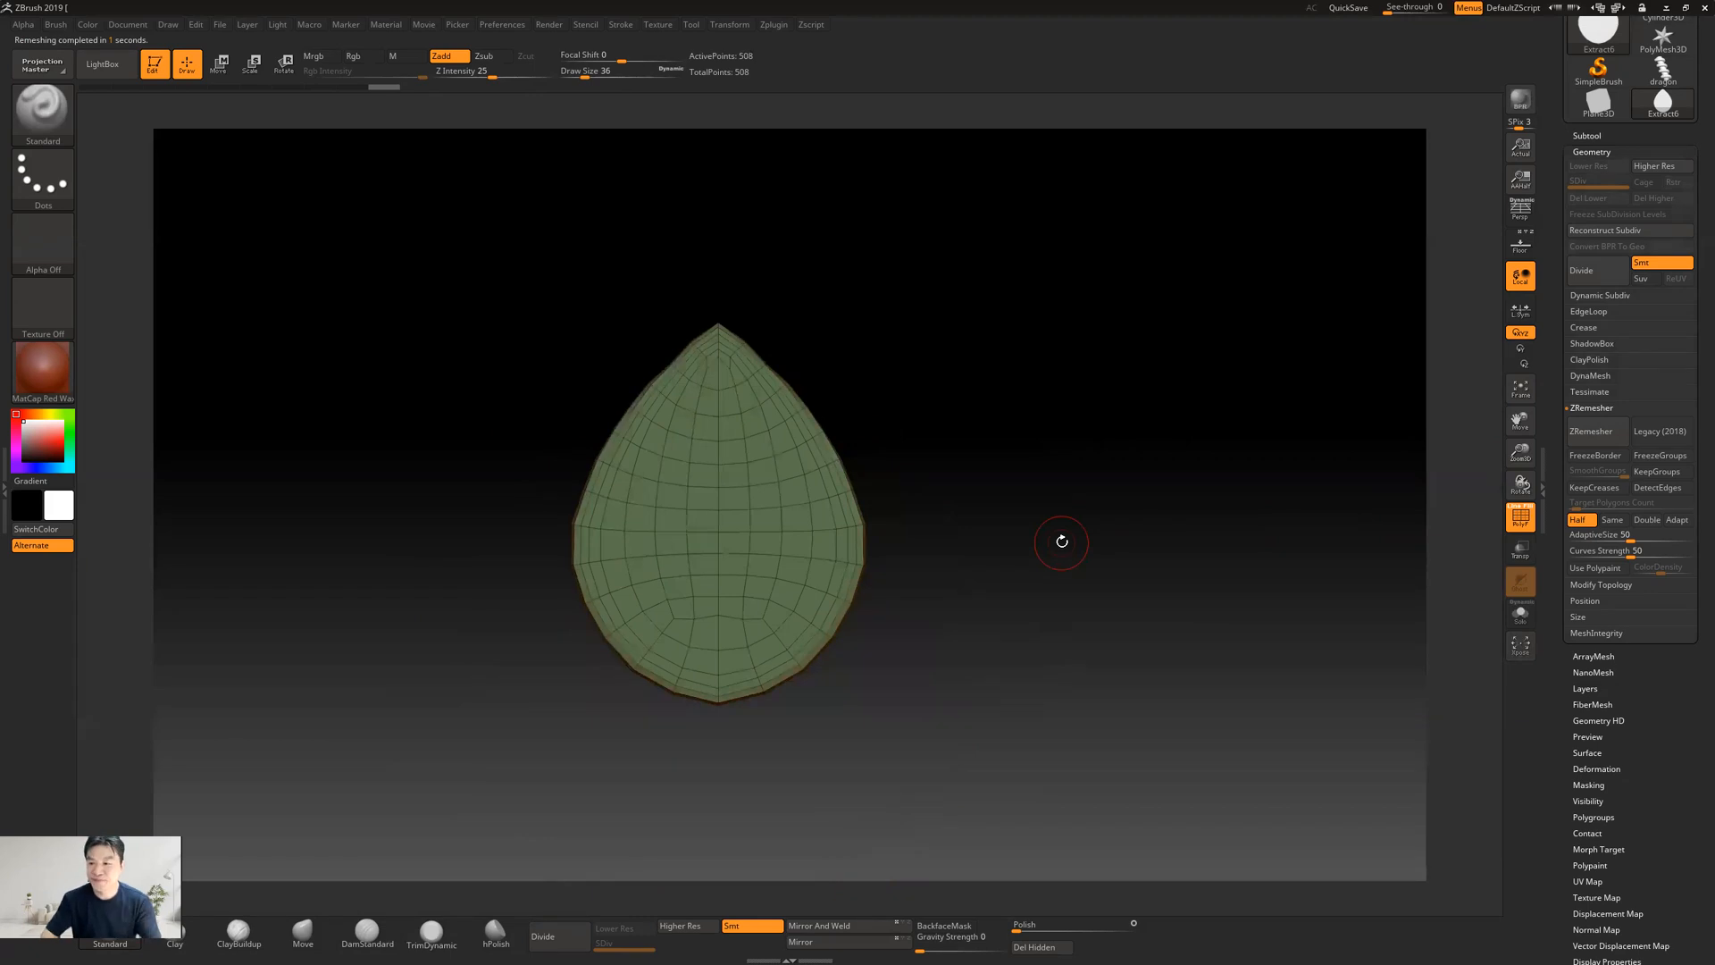
{"action": "mouse_move", "coordinate": [968, 479]}
{"action": "left_mouse_down"}
{"action": "mouse_move", "coordinate": [980, 494]}
{"action": "mouse_move", "coordinate": [950, 499]}
{"action": "left_mouse_up"}
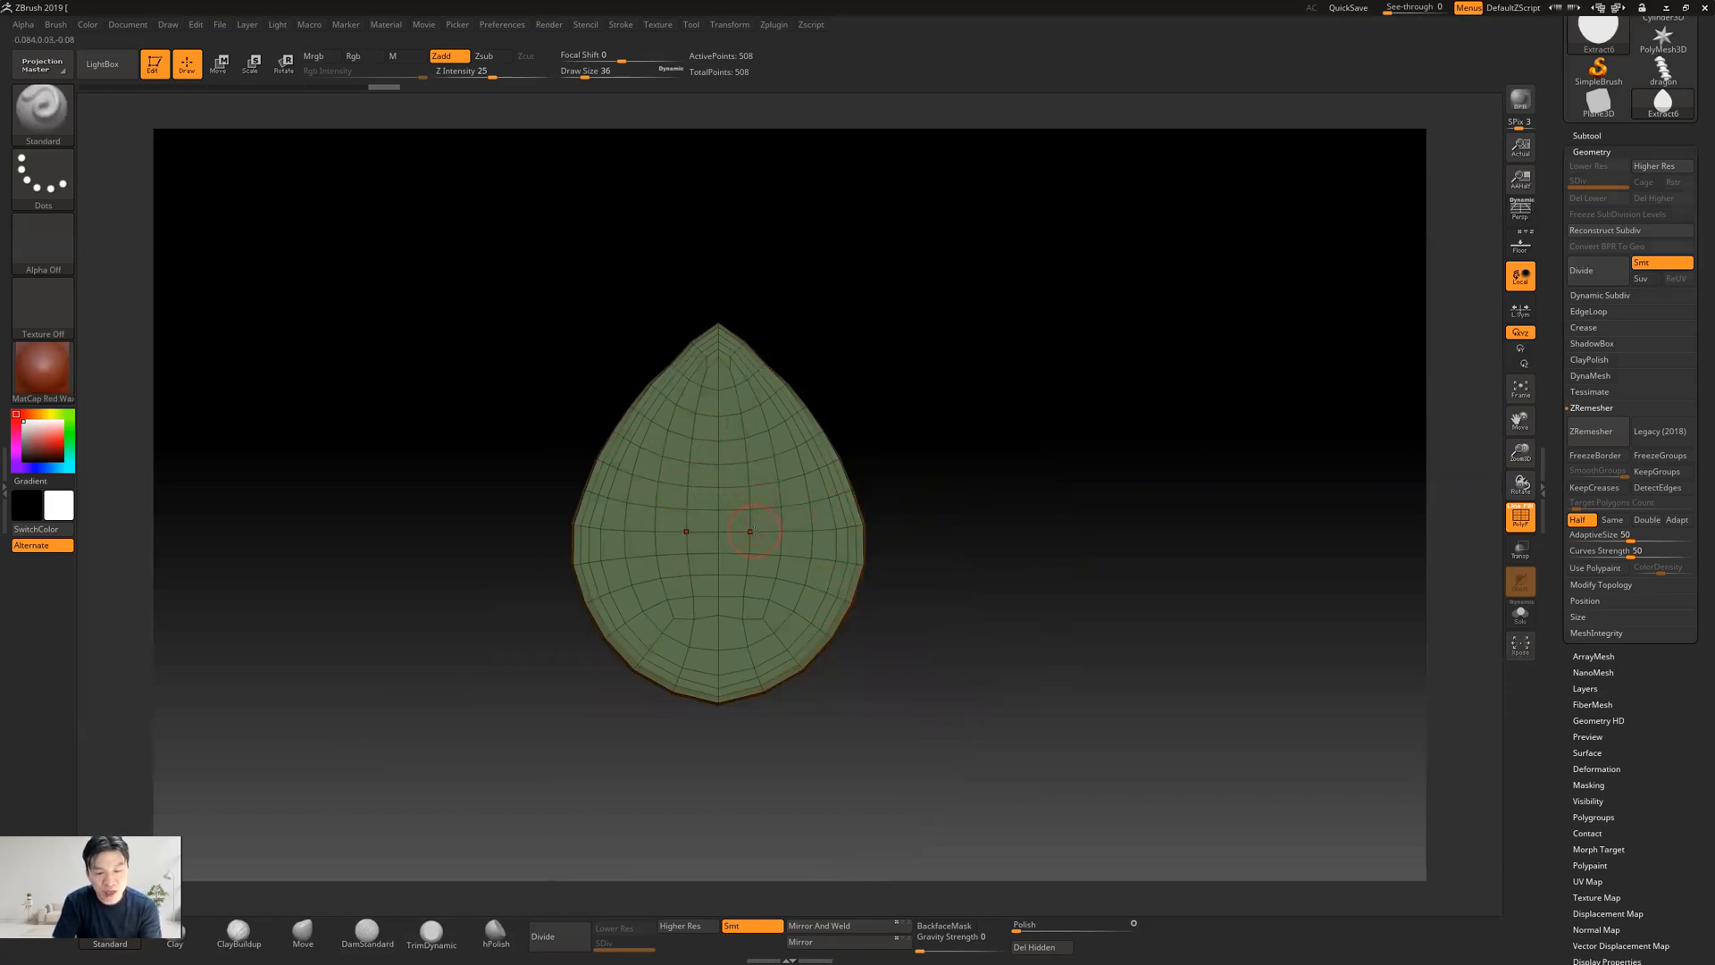
Try one further half-count ZRemesh of the teardrop, undo it, and view the restored mesh from the side
{"action": "left_click", "coordinate": [1591, 430]}
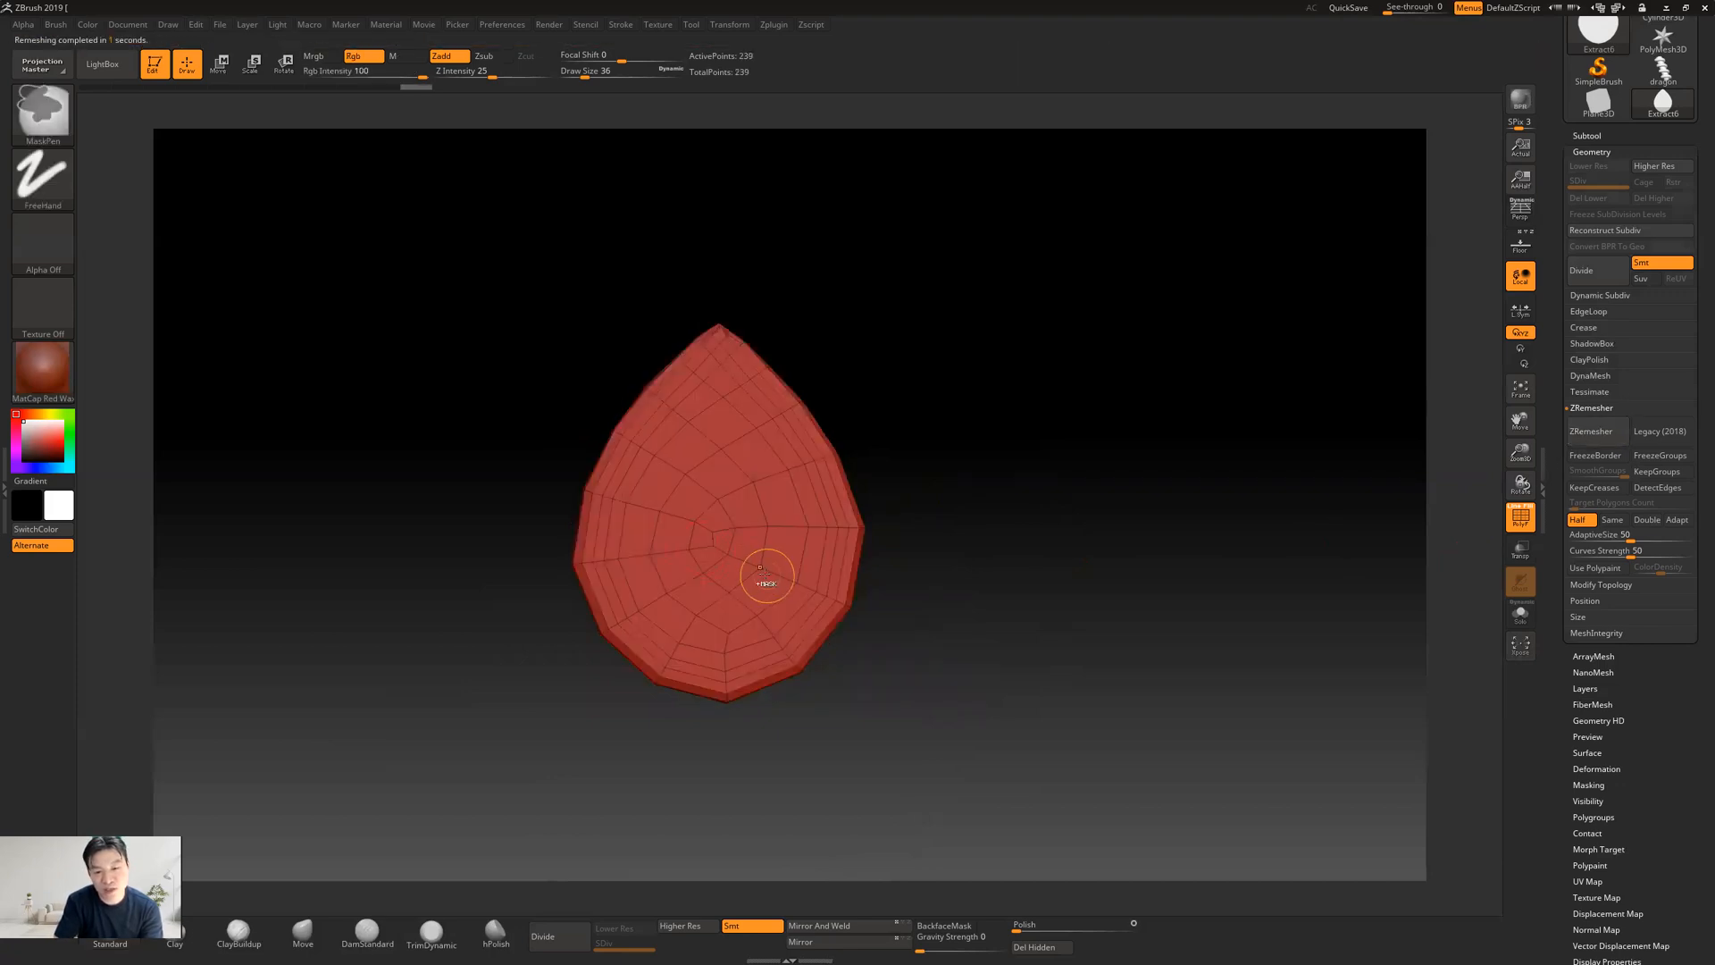
{"action": "key", "text": "ctrl+z"}
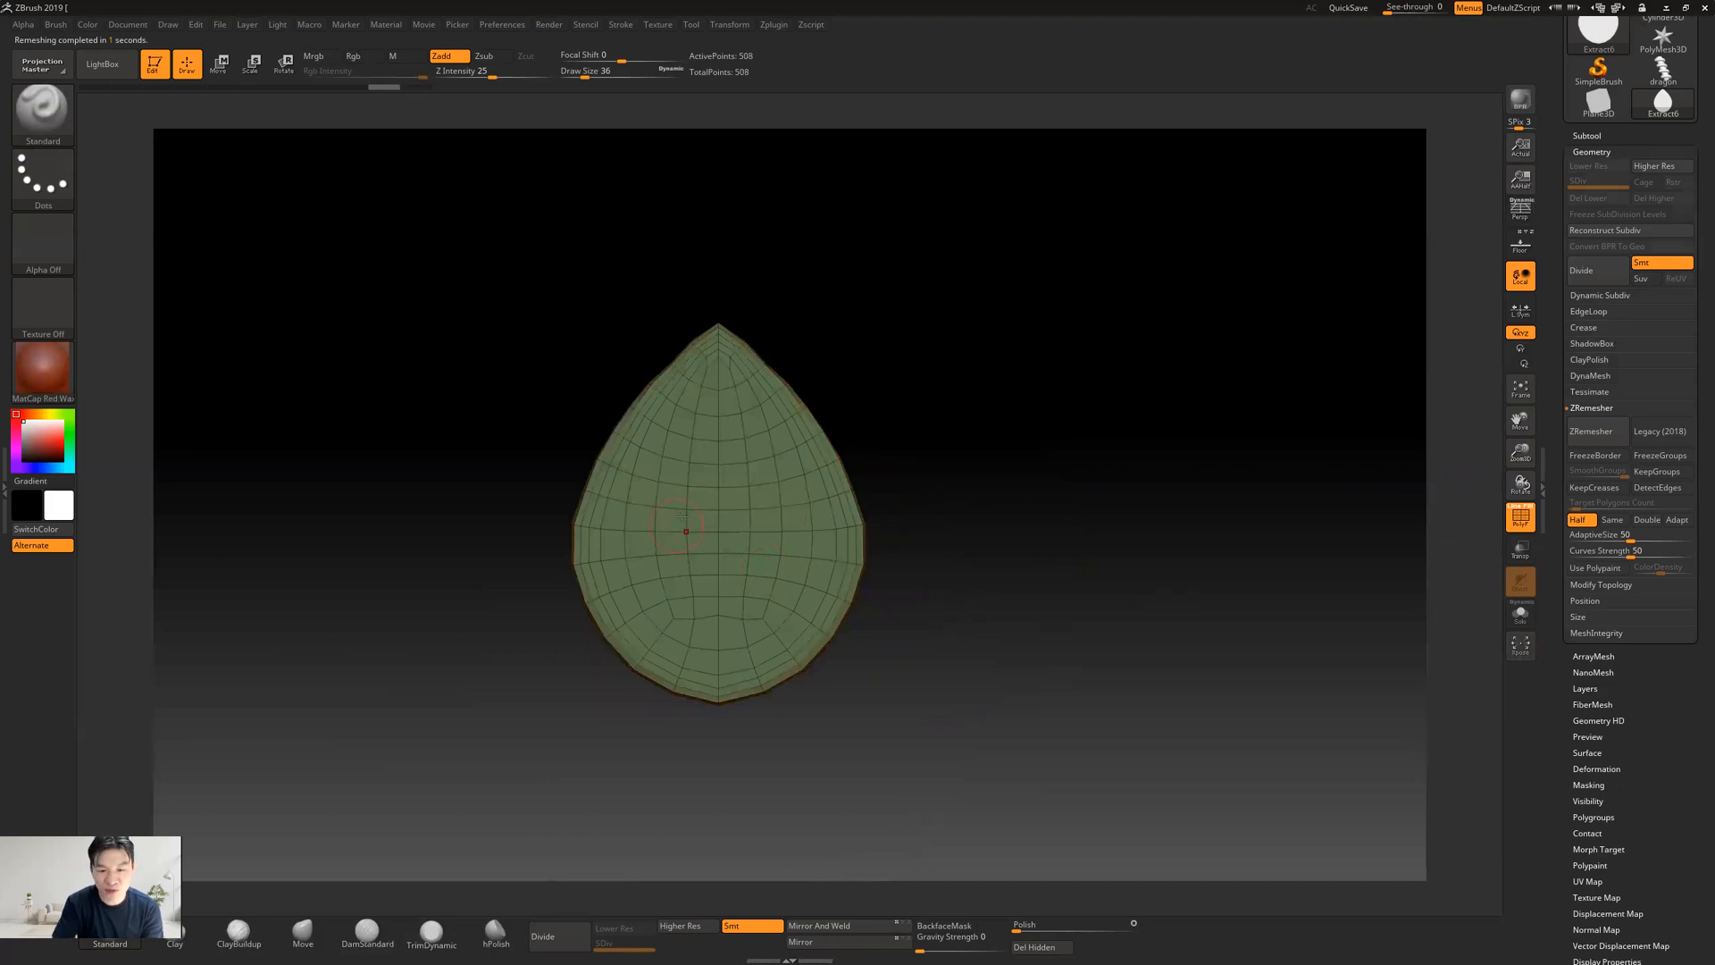
{"action": "left_click_drag", "start_coordinate": [996, 492], "coordinate": [781, 498]}
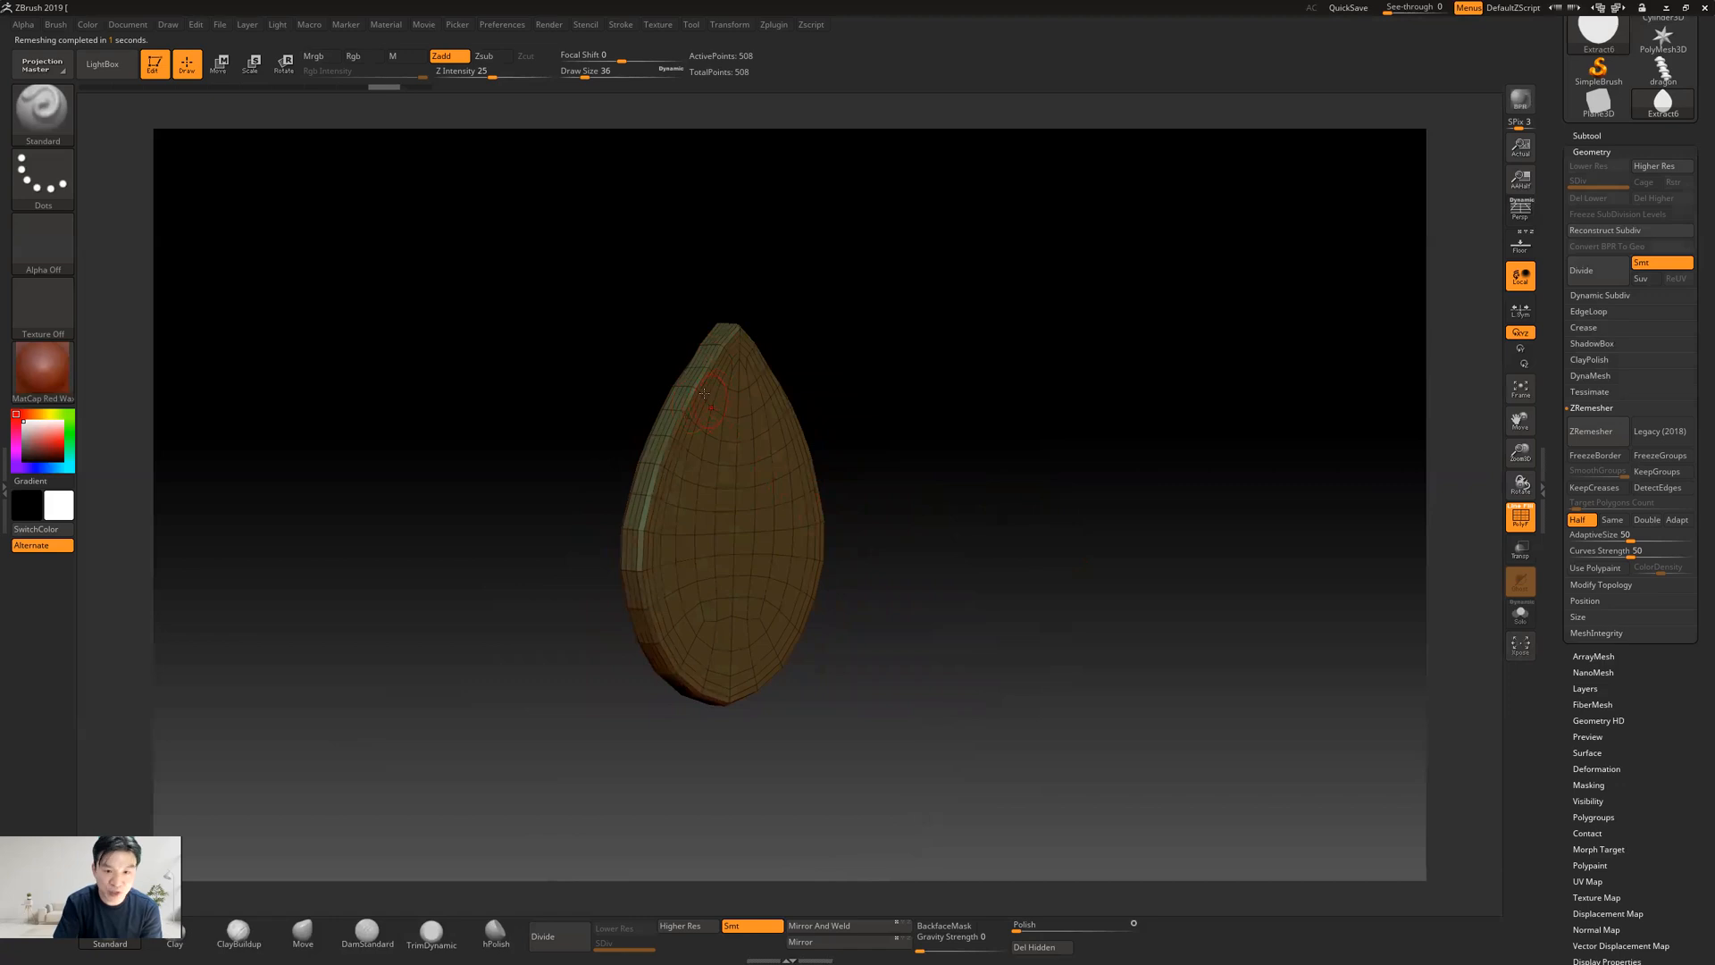
Smooth the teardrop's outer rim along both sides and around the tip from several viewing angles
{"action": "key", "text": "shift"}
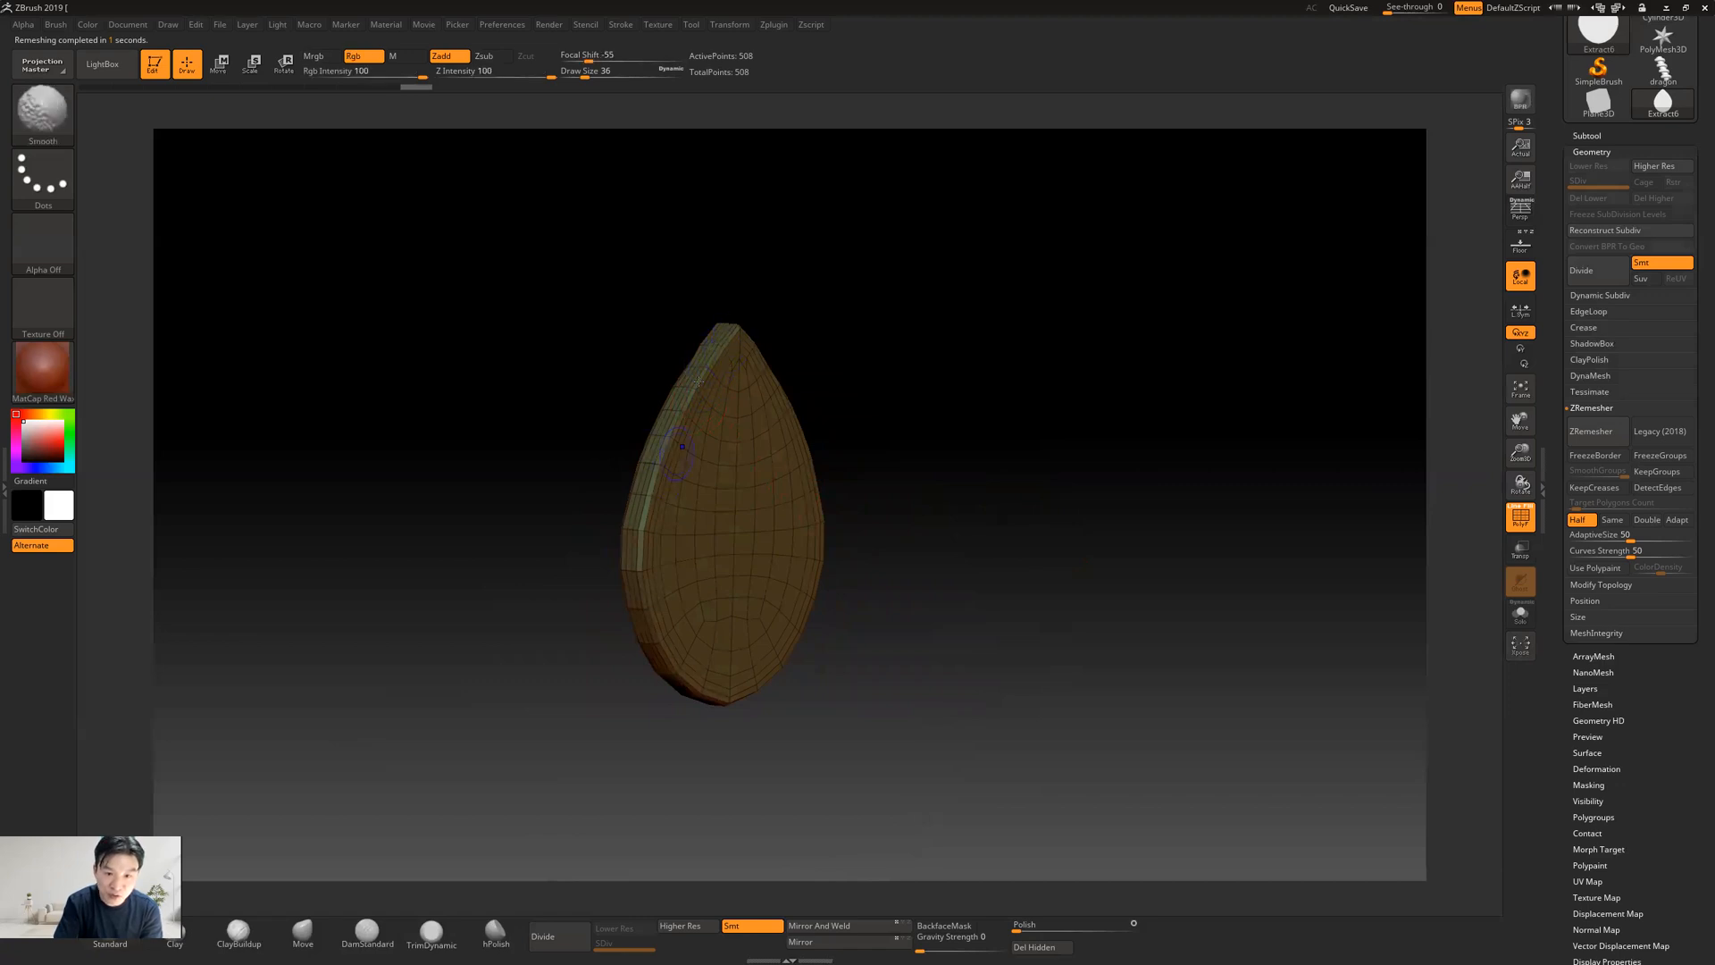
{"action": "left_click_drag", "start_coordinate": [1068, 370], "coordinate": [933, 399], "text": "shift"}
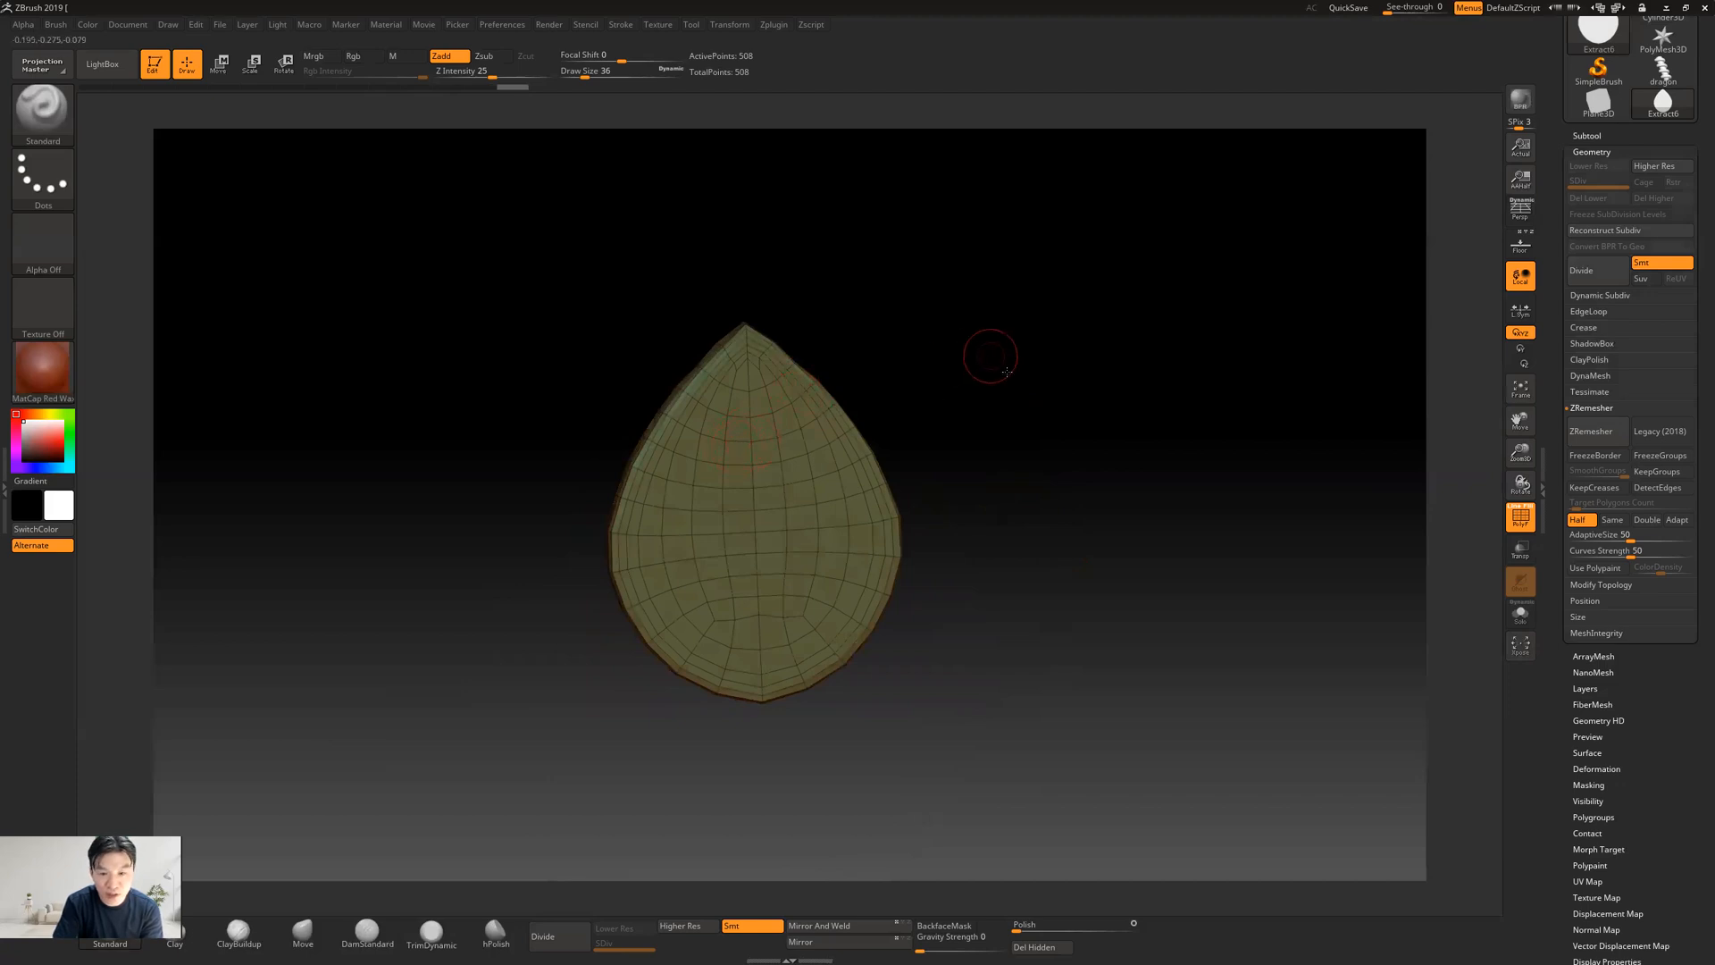
{"action": "left_click_drag", "start_coordinate": [998, 377], "coordinate": [672, 348]}
{"action": "key", "text": "shift"}
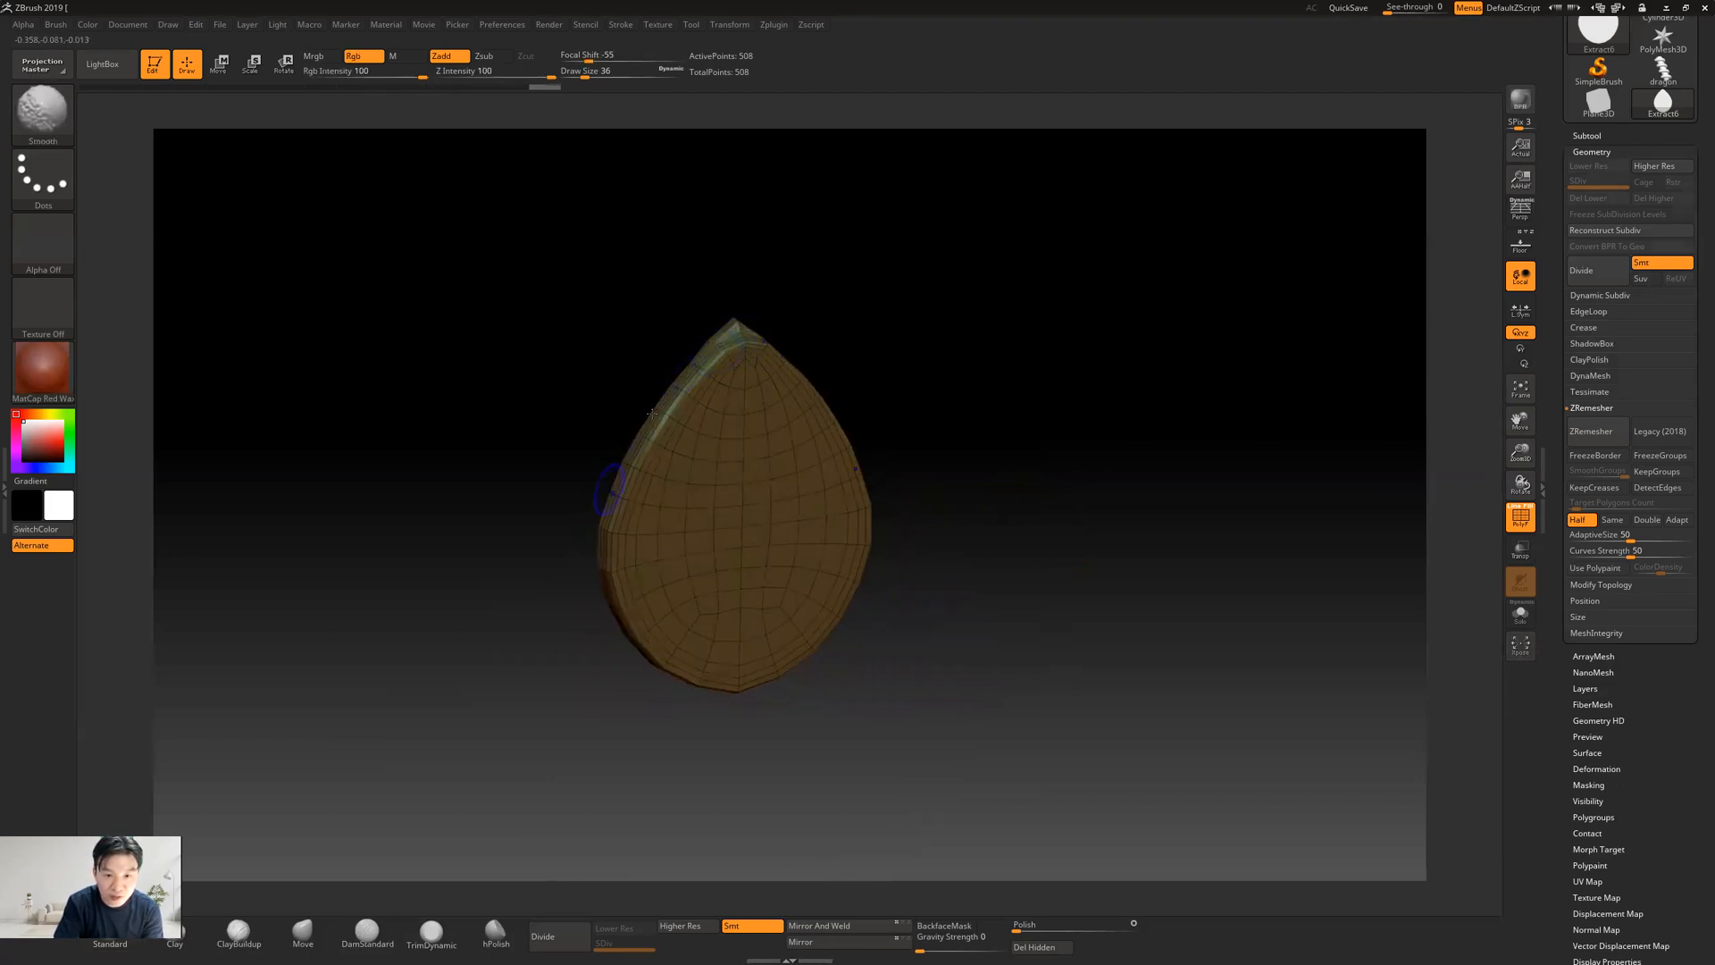
{"action": "mouse_move", "coordinate": [653, 423]}
{"action": "left_mouse_down", "text": "shift"}
{"action": "mouse_move", "coordinate": [618, 505]}
{"action": "mouse_move", "coordinate": [639, 659]}
{"action": "mouse_move", "coordinate": [738, 695]}
{"action": "mouse_move", "coordinate": [843, 484]}
{"action": "left_mouse_up", "text": "shift"}
{"action": "mouse_move", "coordinate": [965, 416]}
{"action": "left_mouse_down"}
{"action": "mouse_move", "coordinate": [1026, 410]}
{"action": "mouse_move", "coordinate": [746, 348]}
{"action": "mouse_move", "coordinate": [701, 319]}
{"action": "left_mouse_up"}
{"action": "mouse_move", "coordinate": [764, 442]}
{"action": "left_mouse_down", "text": "shift"}
{"action": "mouse_move", "coordinate": [873, 442]}
{"action": "mouse_move", "coordinate": [785, 372]}
{"action": "left_mouse_up", "text": "shift"}
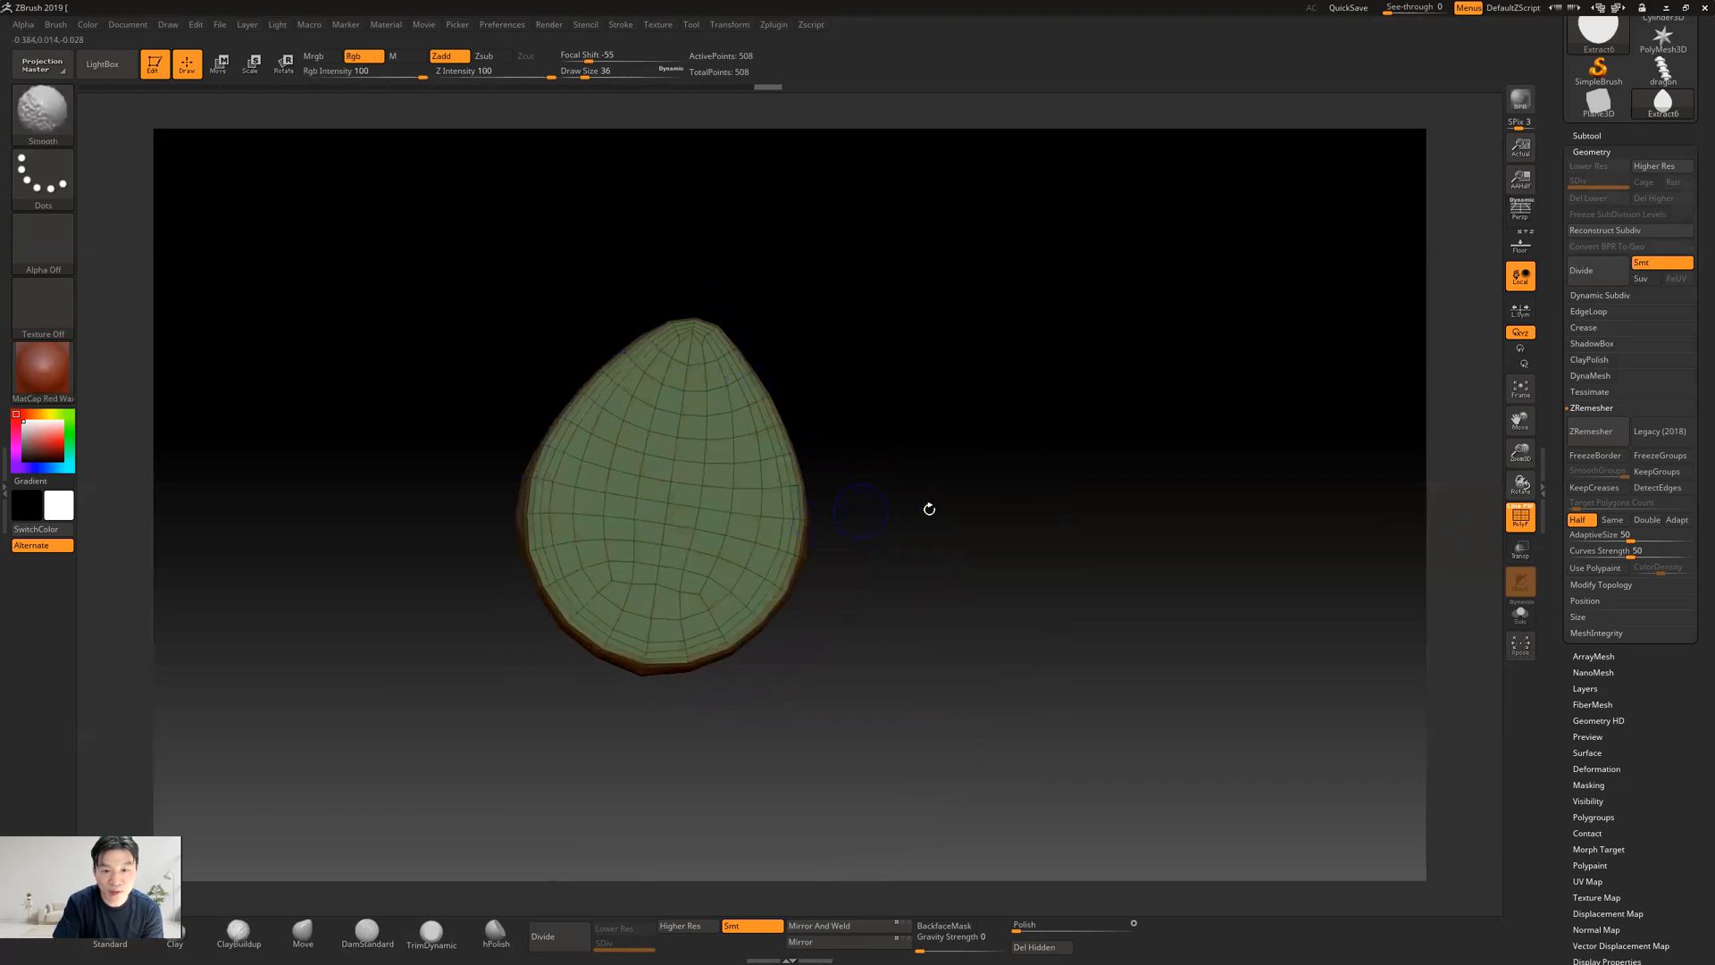
{"action": "left_click_drag", "start_coordinate": [956, 524], "coordinate": [1191, 532], "text": "shift"}
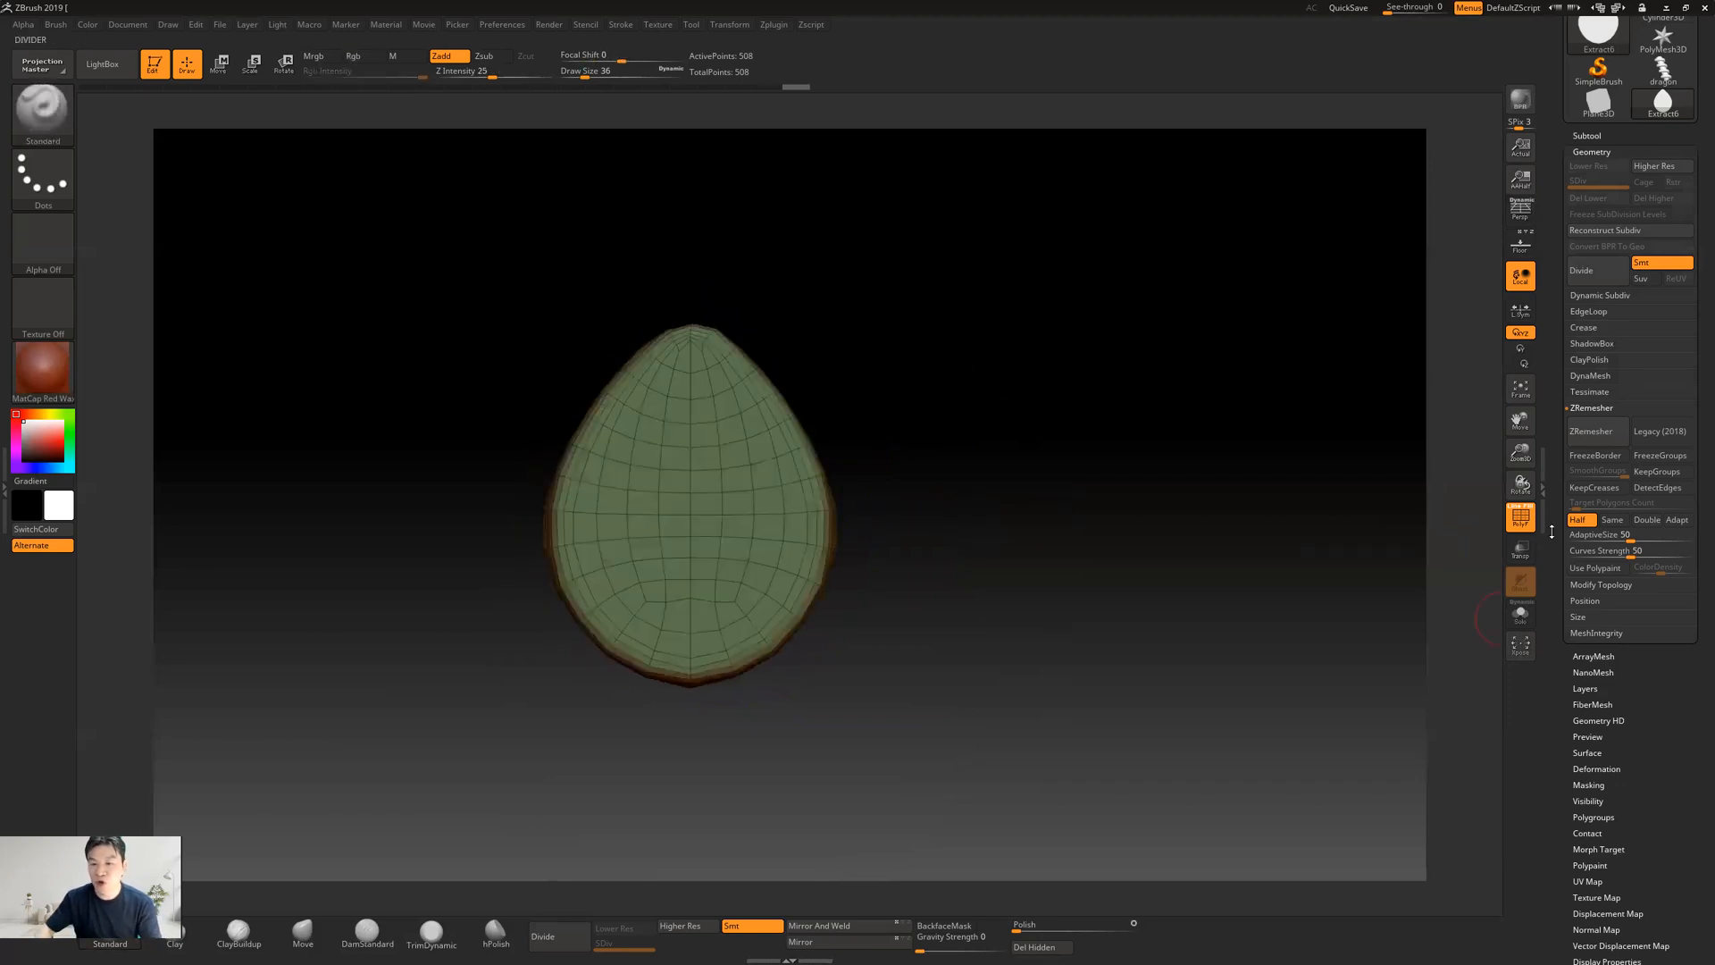
Hide the teardrop's wireframe and subdivide the mesh twice, up to subdivision level 3
{"action": "left_click", "coordinate": [1520, 517]}
{"action": "left_click_drag", "start_coordinate": [1110, 525], "coordinate": [1177, 604]}
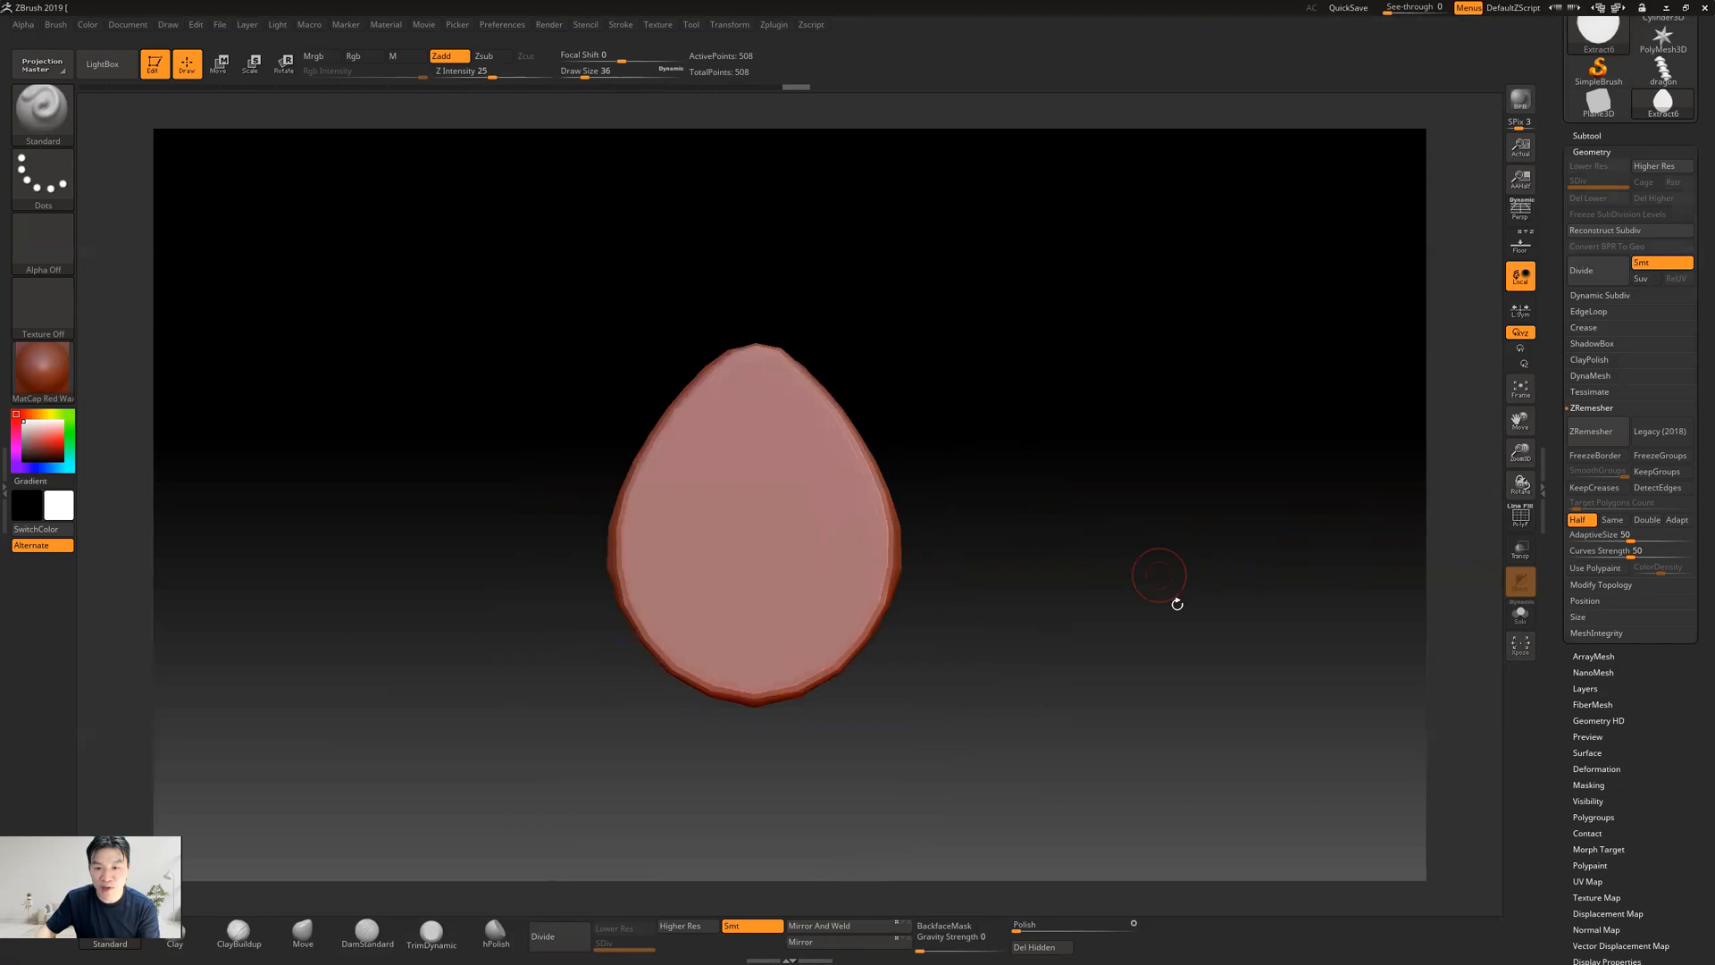
{"action": "left_click", "coordinate": [1591, 275]}
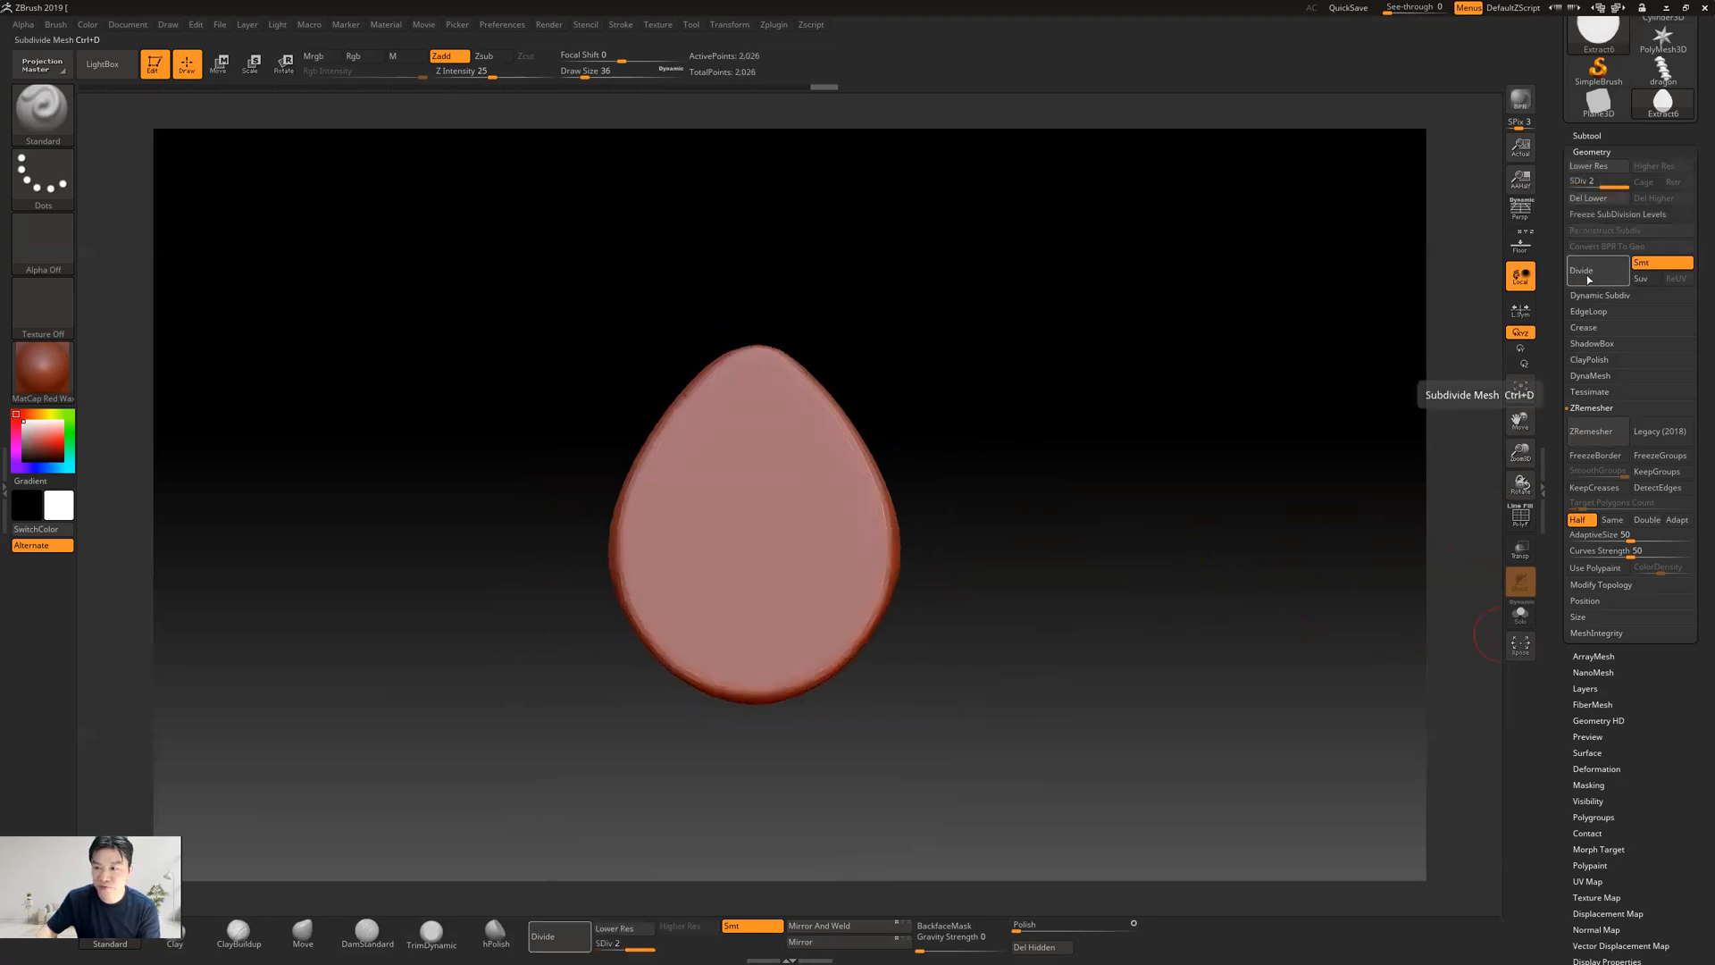
{"action": "left_click", "coordinate": [1589, 277]}
{"action": "left_click_drag", "start_coordinate": [1161, 554], "coordinate": [983, 524]}
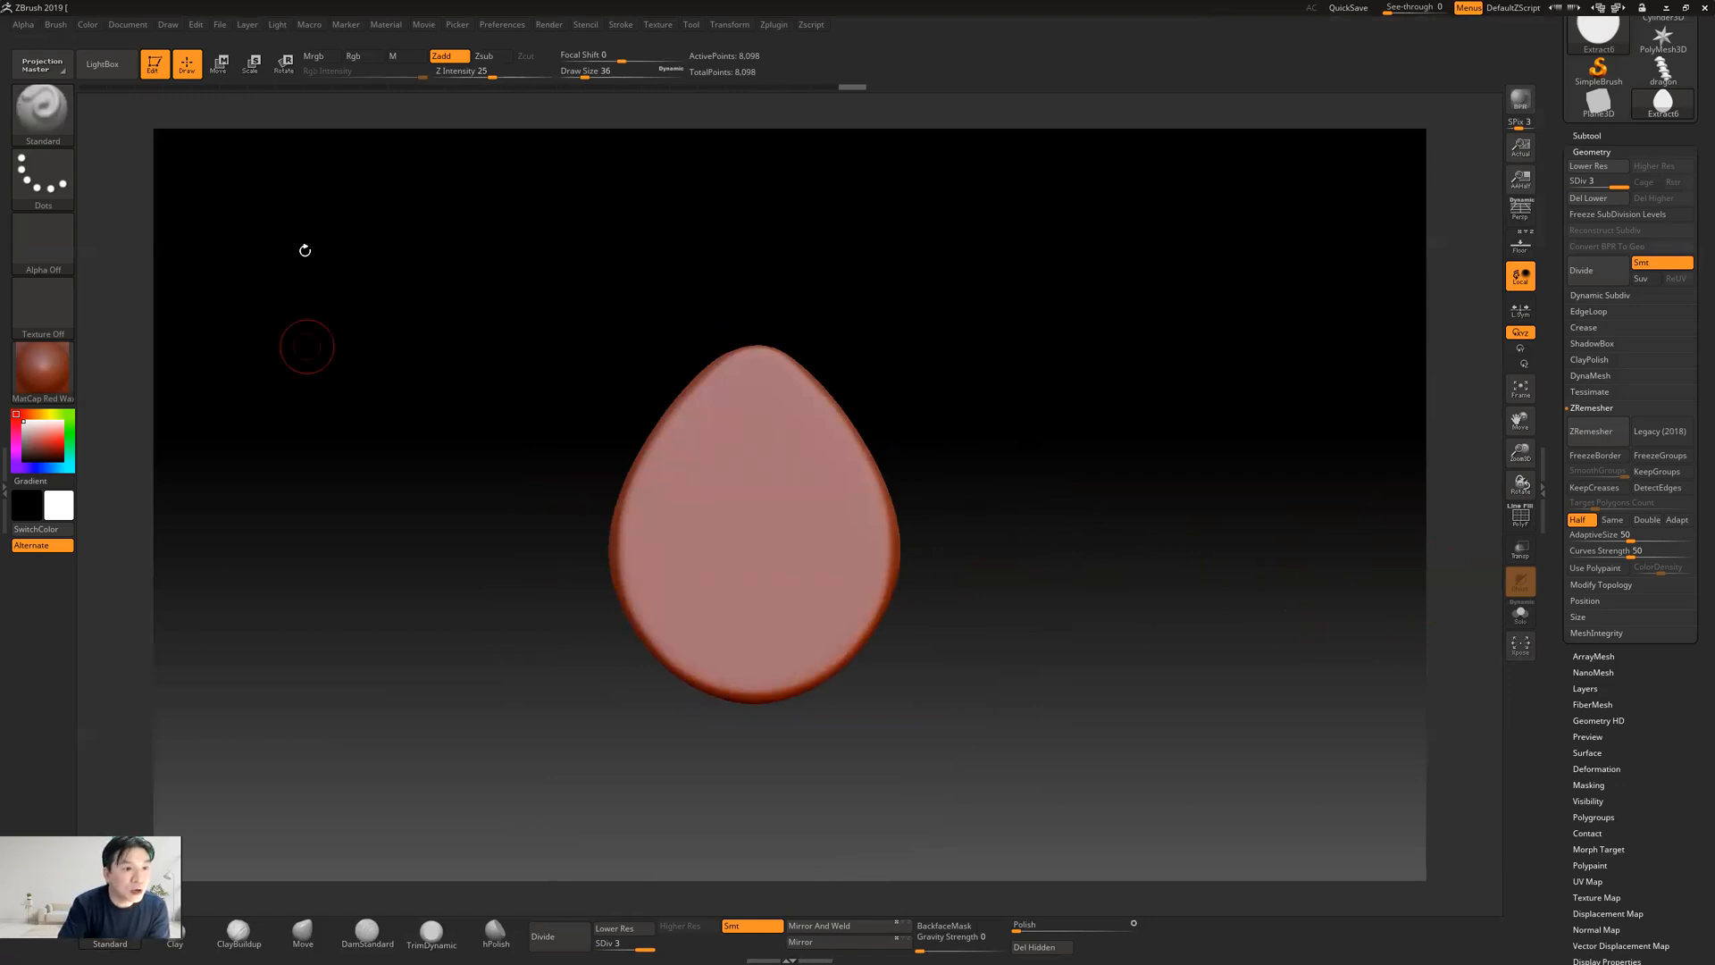
Choose the Move brush for reshaping the teardrop
{"action": "left_click", "coordinate": [55, 122]}
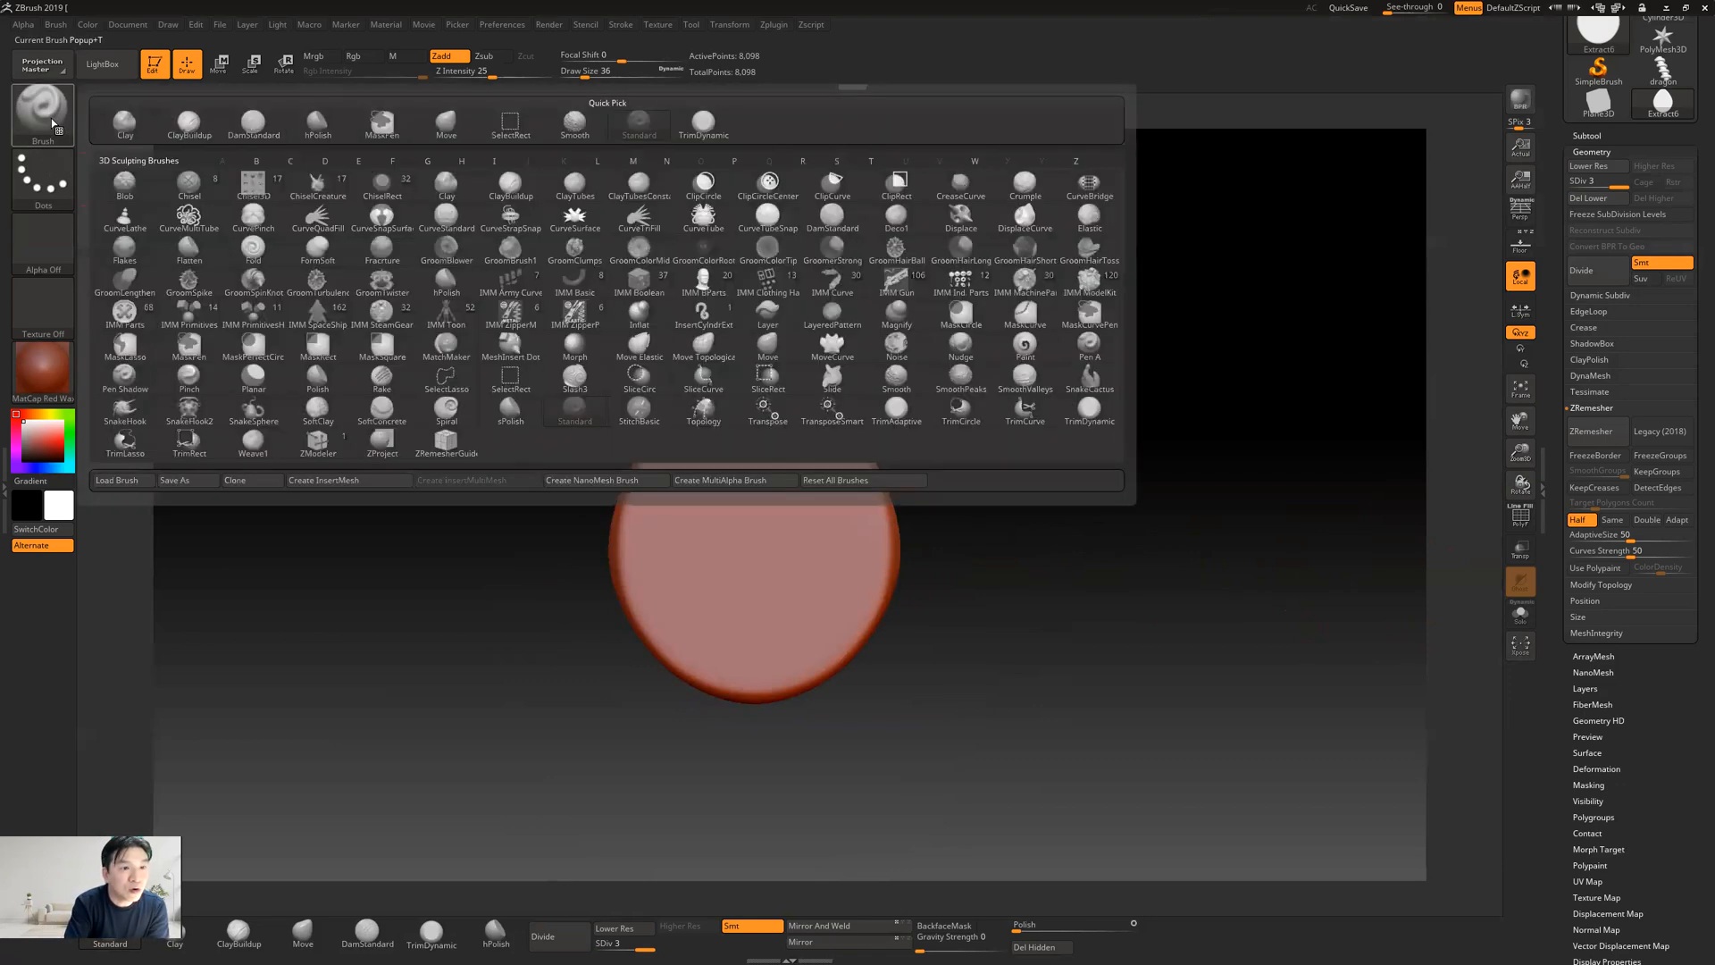
{"action": "left_click", "coordinate": [627, 357]}
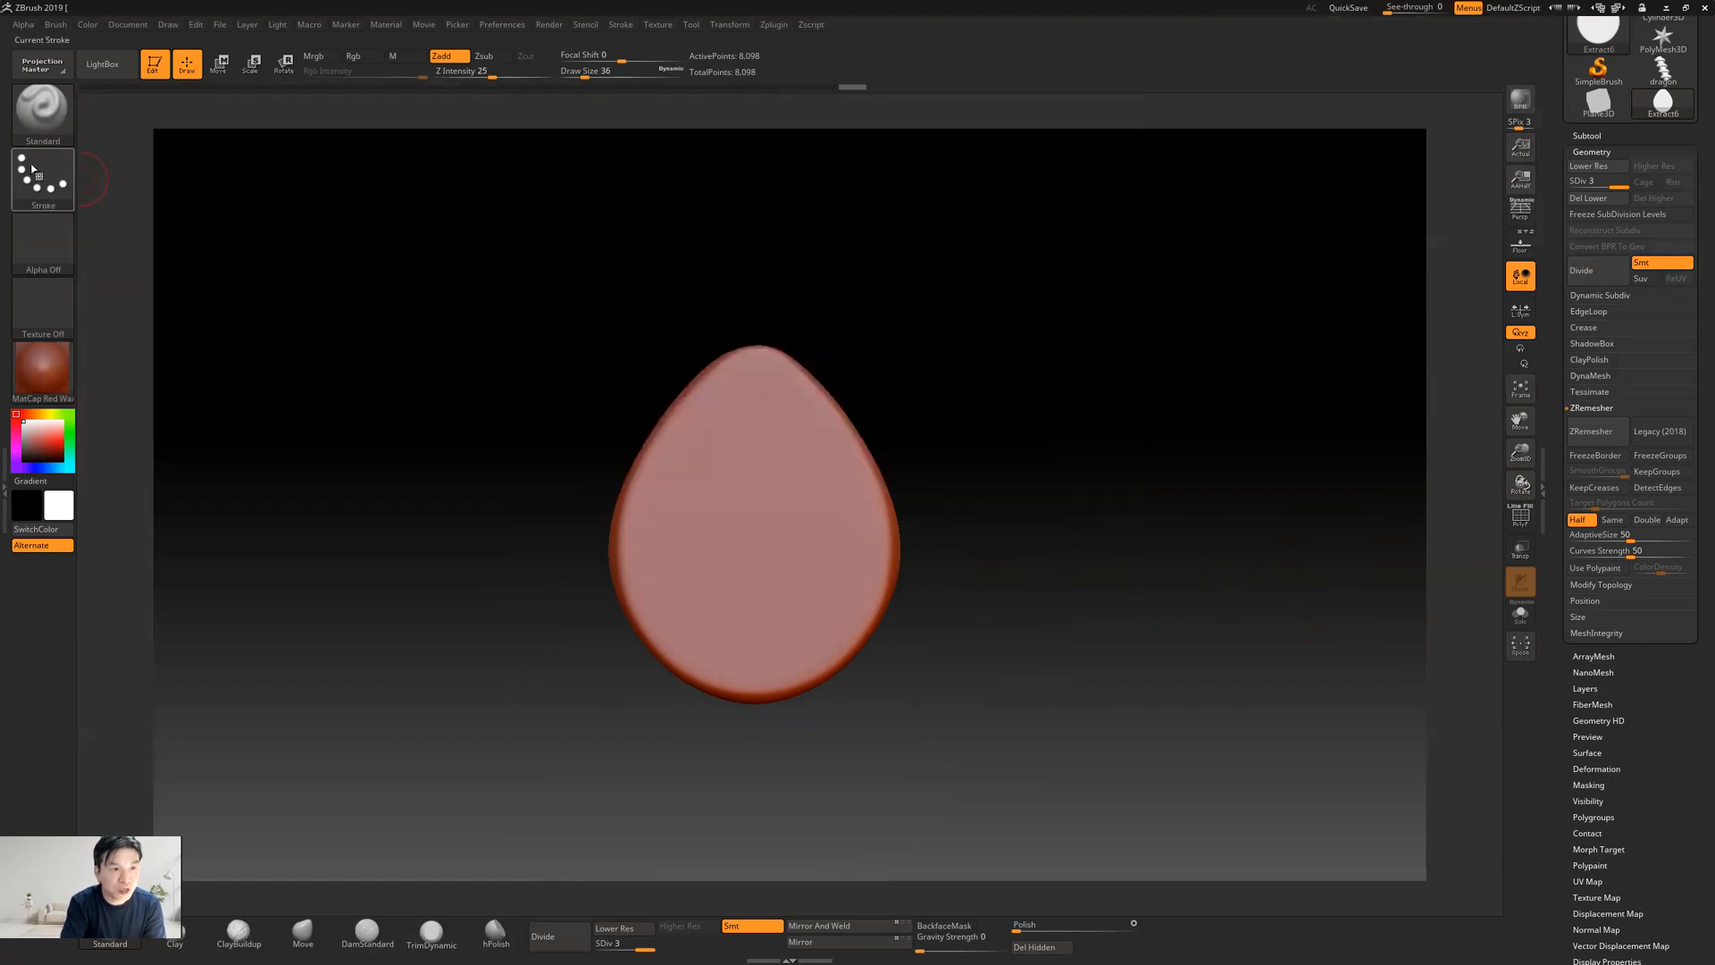
{"action": "left_click", "coordinate": [45, 115]}
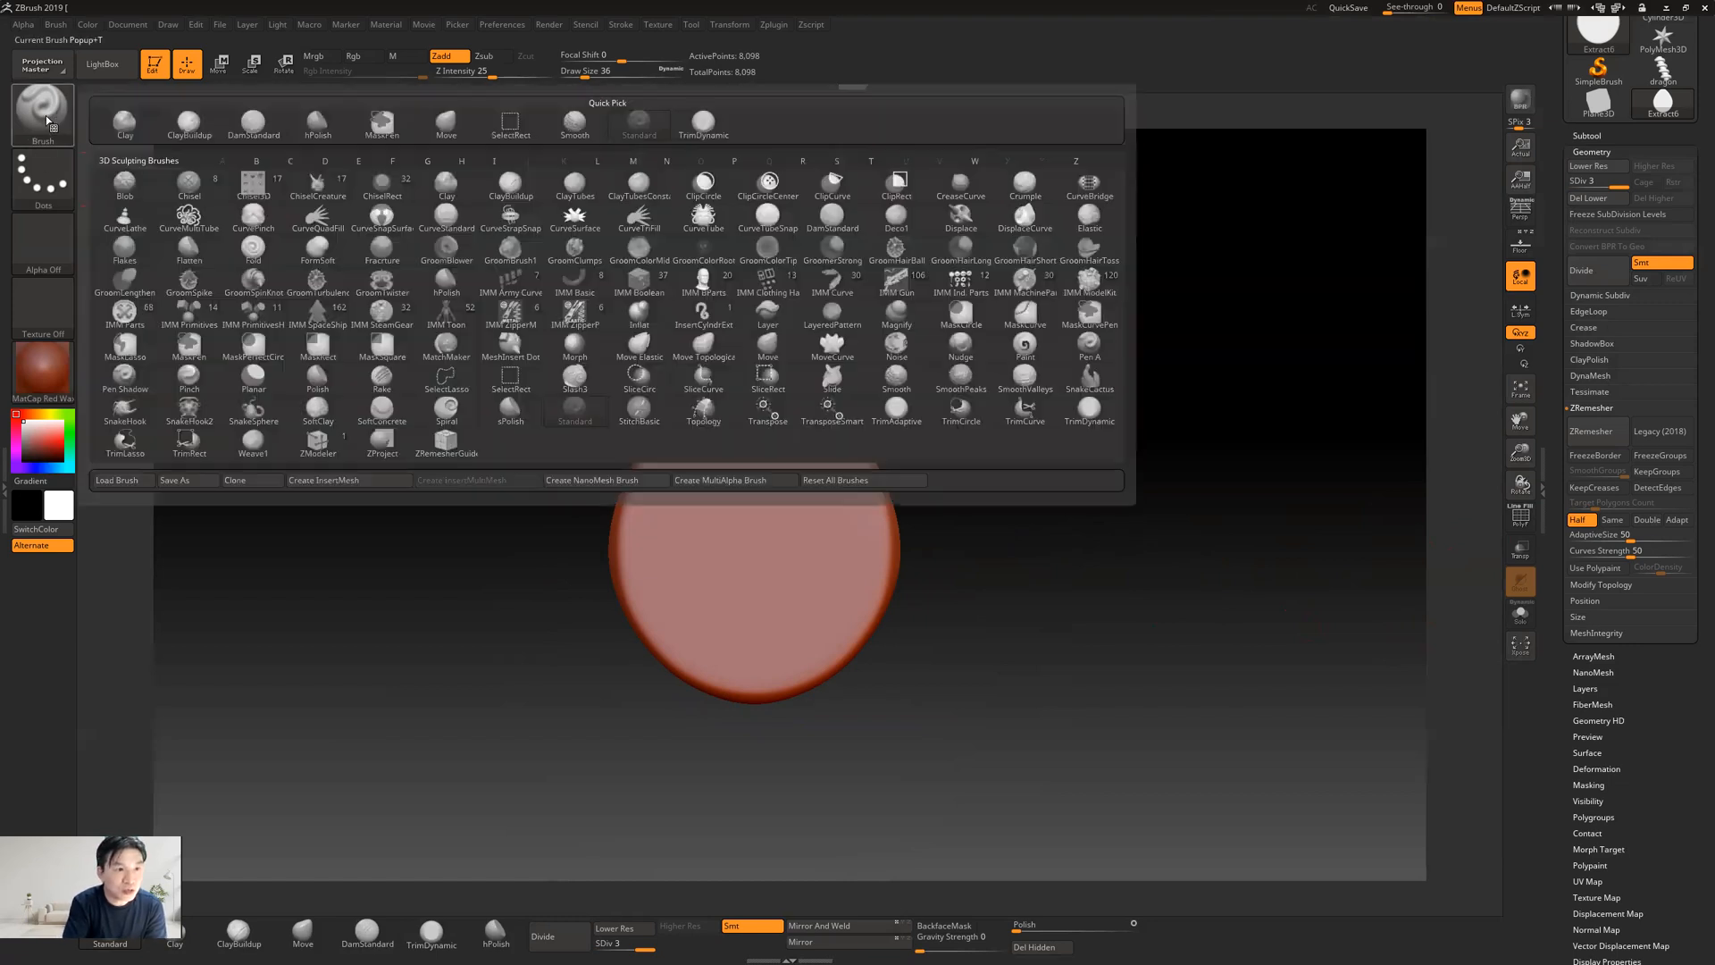
{"action": "left_click", "coordinate": [768, 348]}
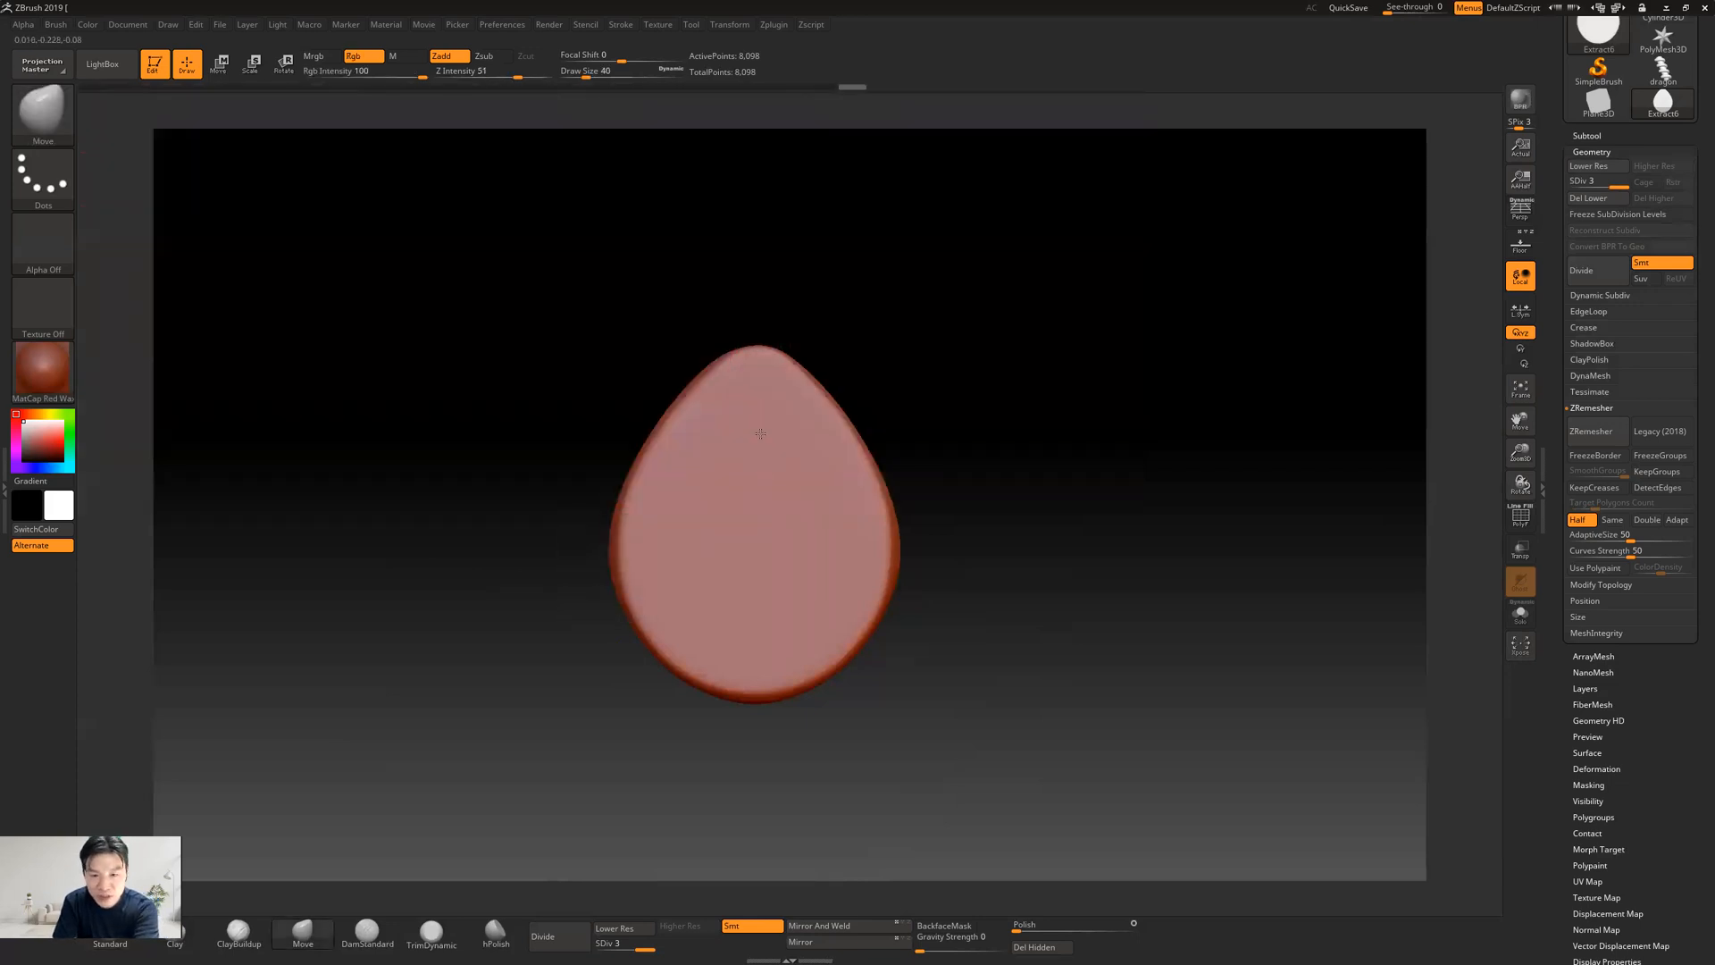
Scale the Move brush up and down repeatedly over the teardrop, ending at a draw size of 168
{"action": "key", "text": "bracketright"}
{"action": "key", "text": "bracketright"}
{"action": "key", "text": "bracketright"}
{"action": "key", "text": "bracketright"}
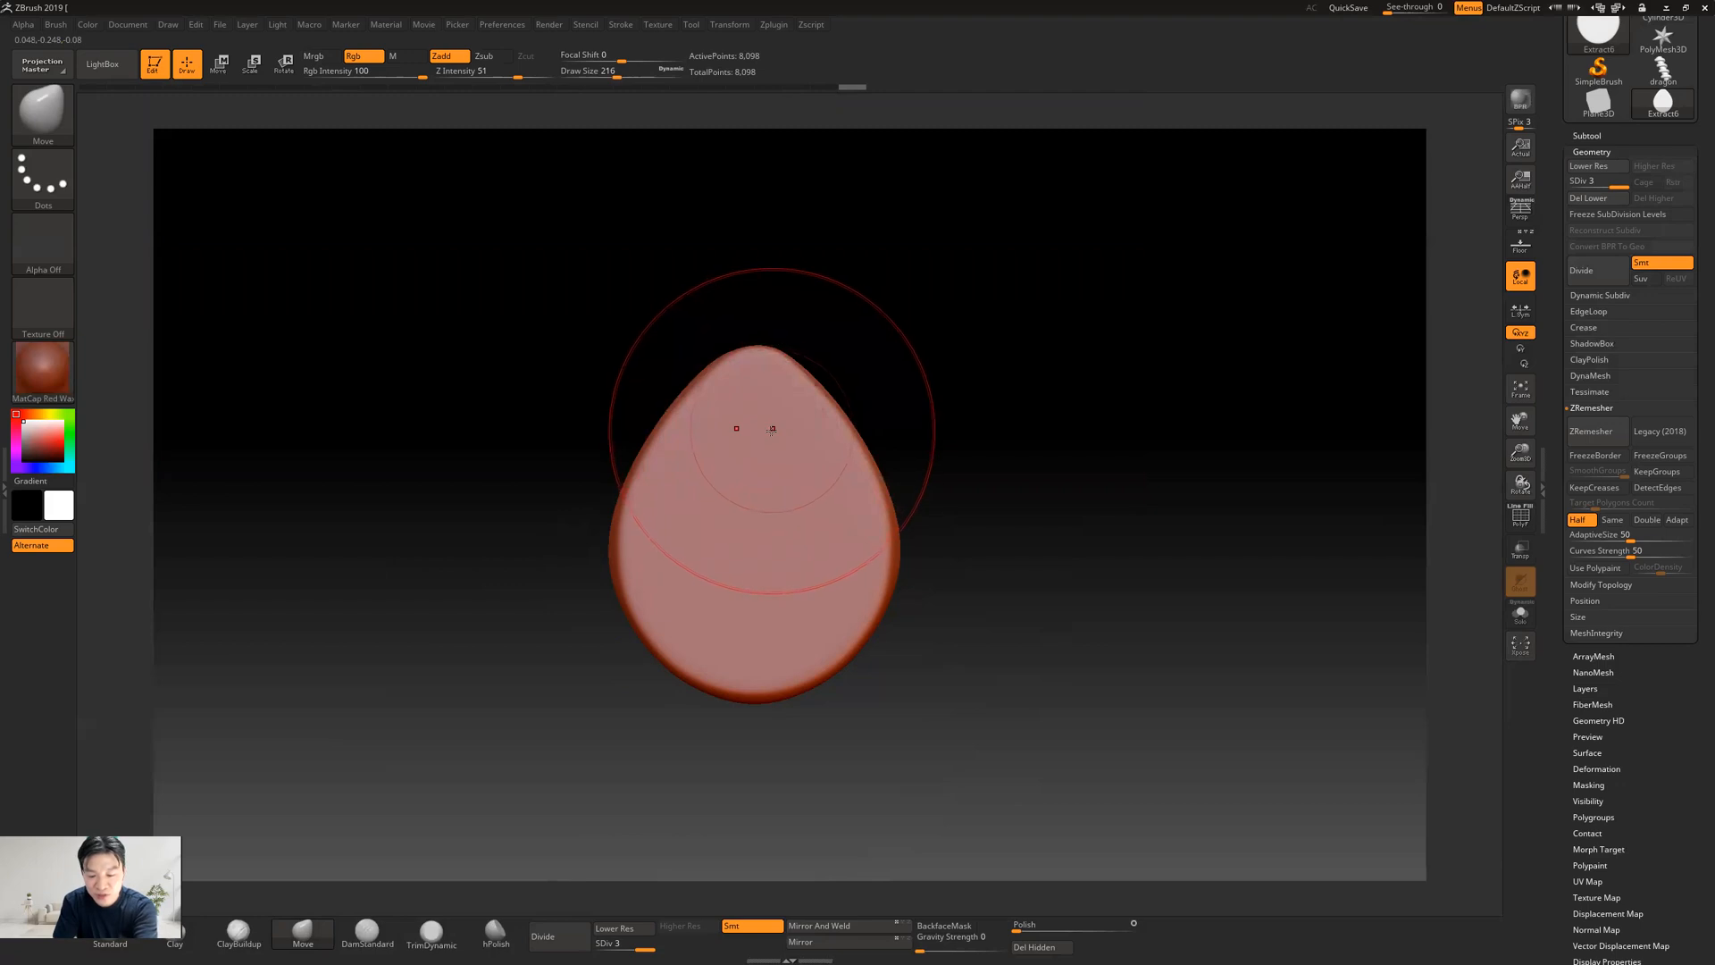
{"action": "key", "text": "bracketleft"}
{"action": "key", "text": "bracketleft"}
{"action": "key", "text": "bracketleft"}
{"action": "key", "text": "bracketleft"}
{"action": "key", "text": "bracketleft"}
{"action": "key", "text": "bracketleft"}
{"action": "key", "text": "bracketleft"}
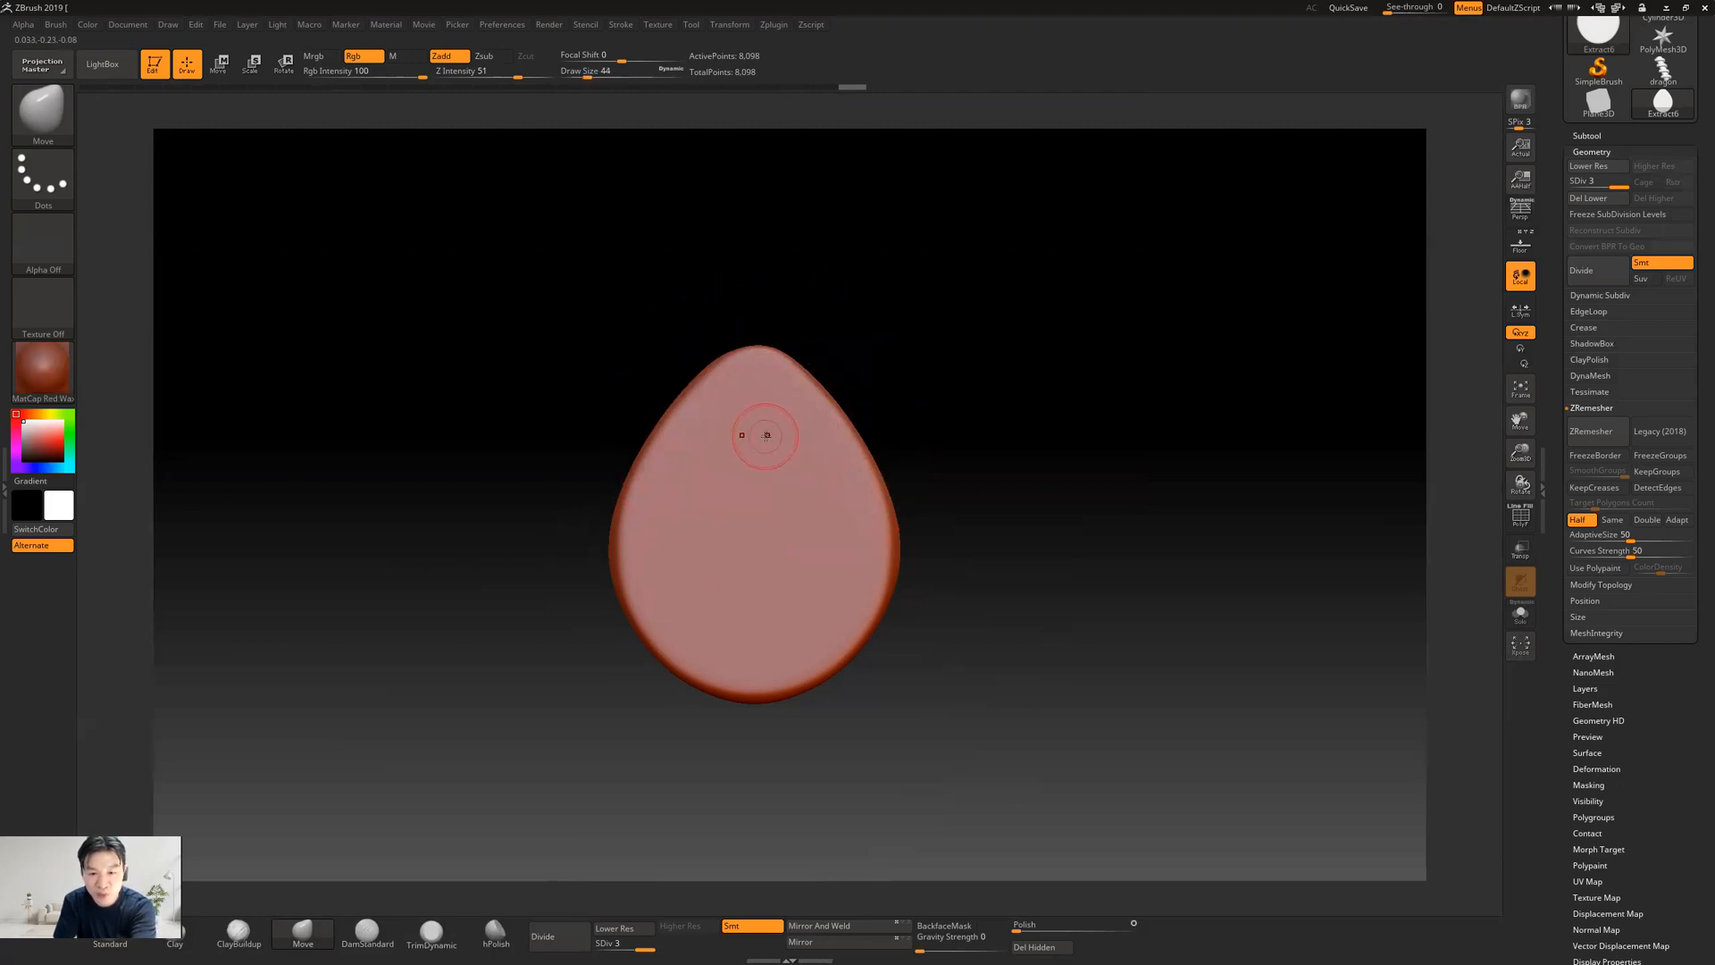
{"action": "key", "text": "bracketright"}
{"action": "key", "text": "bracketright"}
{"action": "key", "text": "bracketright"}
{"action": "key", "text": "bracketright"}
{"action": "key", "text": "bracketright"}
{"action": "key", "text": "bracketright"}
{"action": "key", "text": "bracketright"}
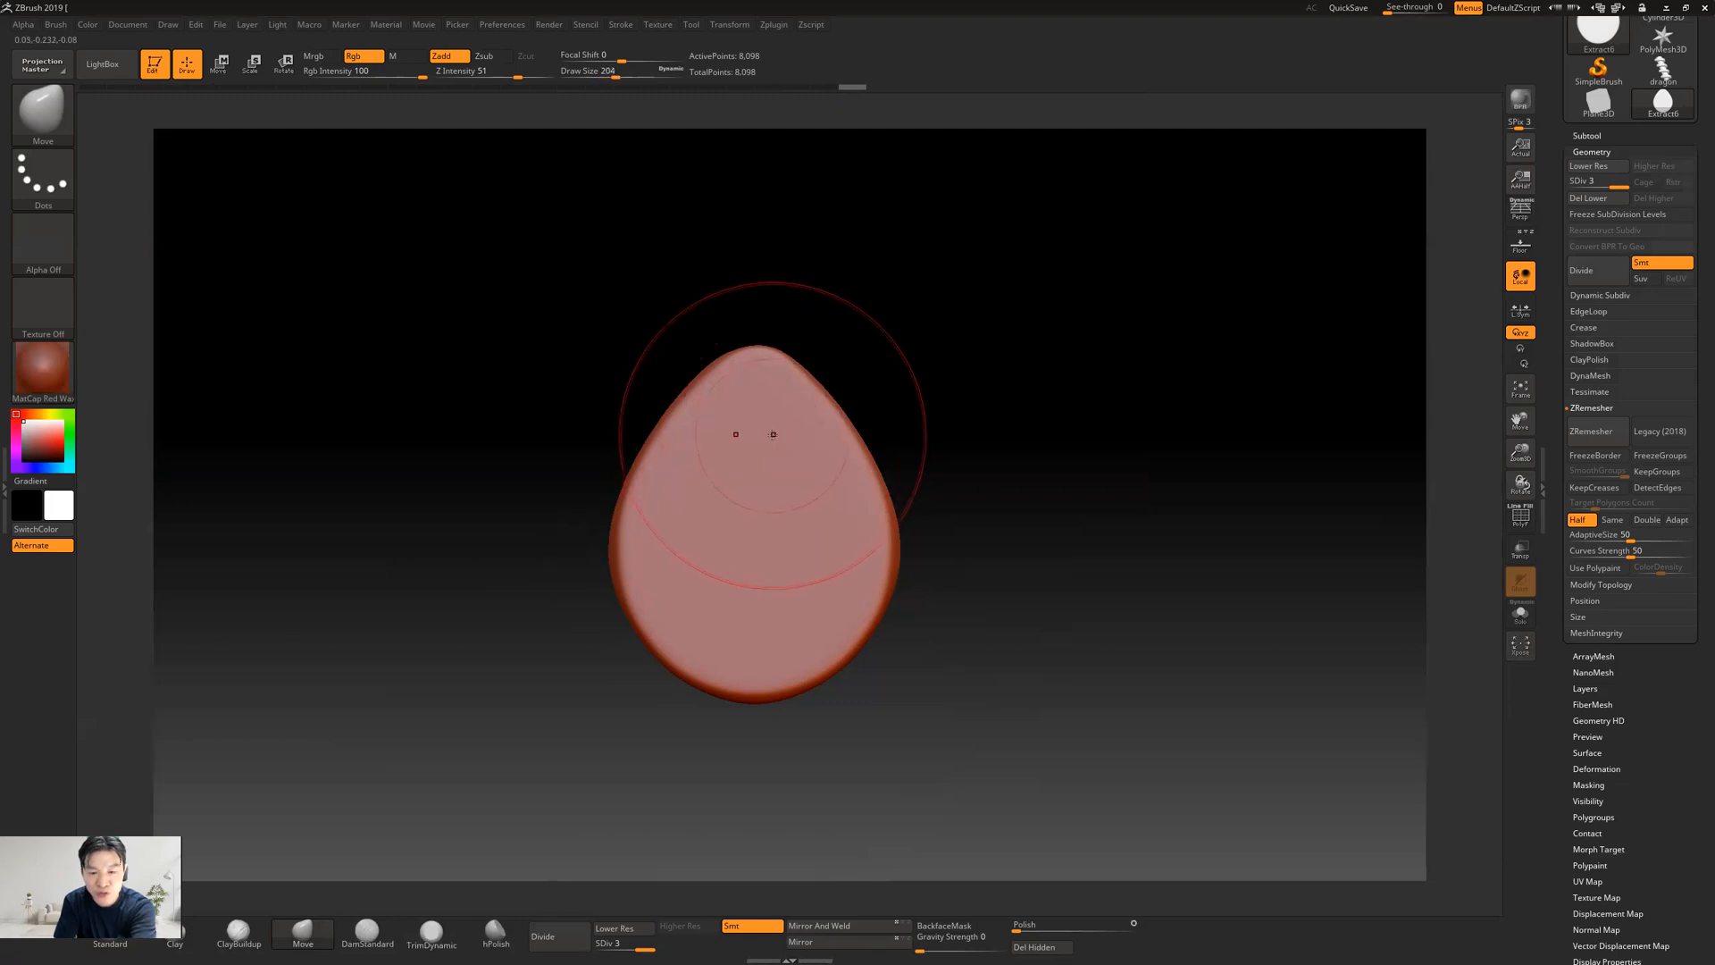
{"action": "key", "text": "bracketleft"}
{"action": "key", "text": "bracketleft"}
{"action": "key", "text": "bracketleft"}
{"action": "key", "text": "bracketleft"}
{"action": "key", "text": "bracketleft"}
{"action": "key", "text": "bracketleft"}
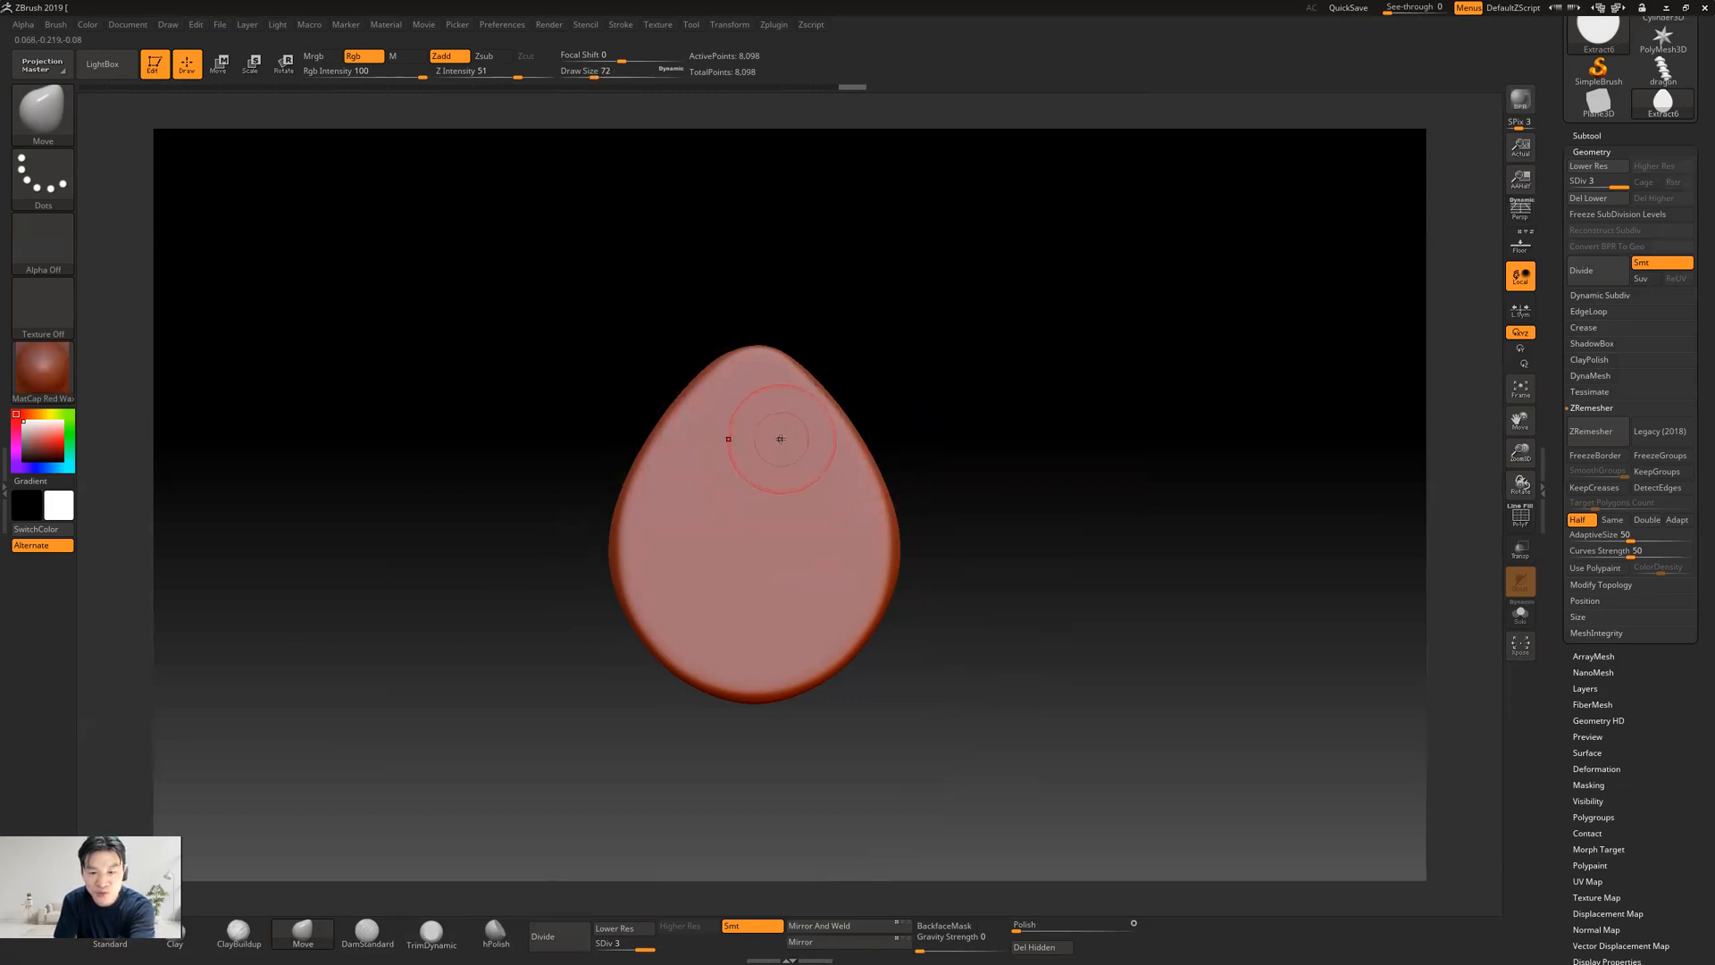
{"action": "key", "text": "bracketright"}
{"action": "key", "text": "bracketright"}
{"action": "key", "text": "bracketright"}
{"action": "key", "text": "bracketright"}
{"action": "key", "text": "bracketright"}
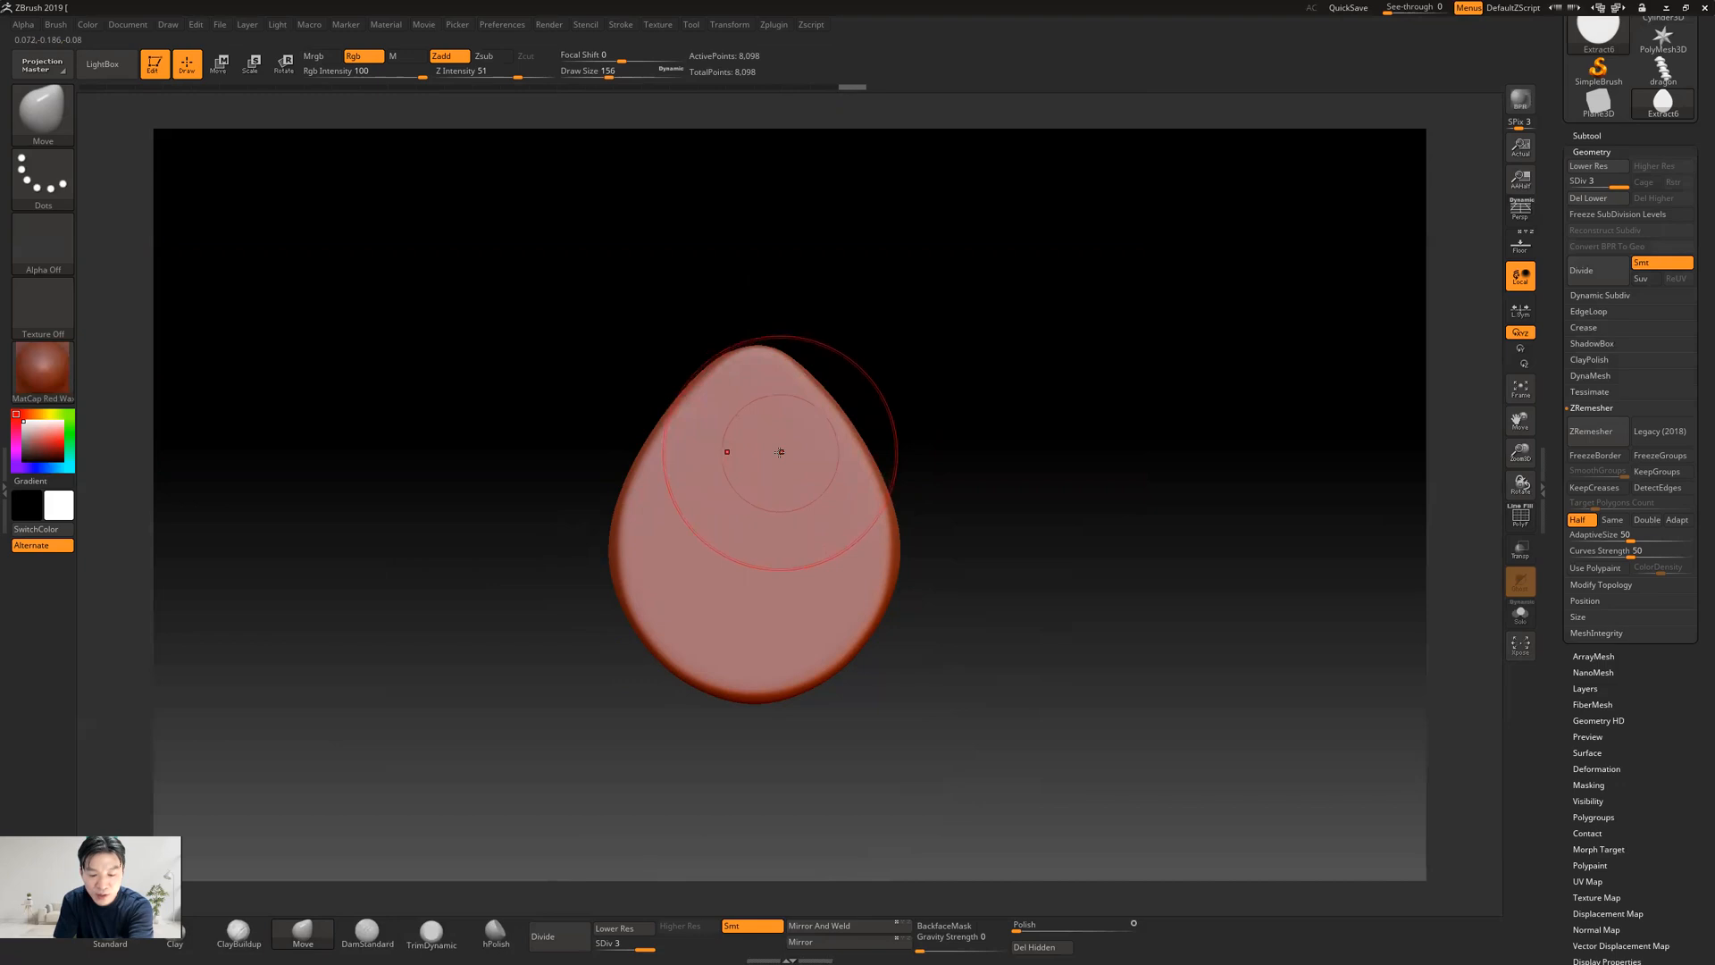
{"action": "key", "text": "bracketleft"}
{"action": "key", "text": "bracketleft"}
{"action": "key", "text": "bracketleft"}
{"action": "key", "text": "bracketleft"}
{"action": "key", "text": "bracketleft"}
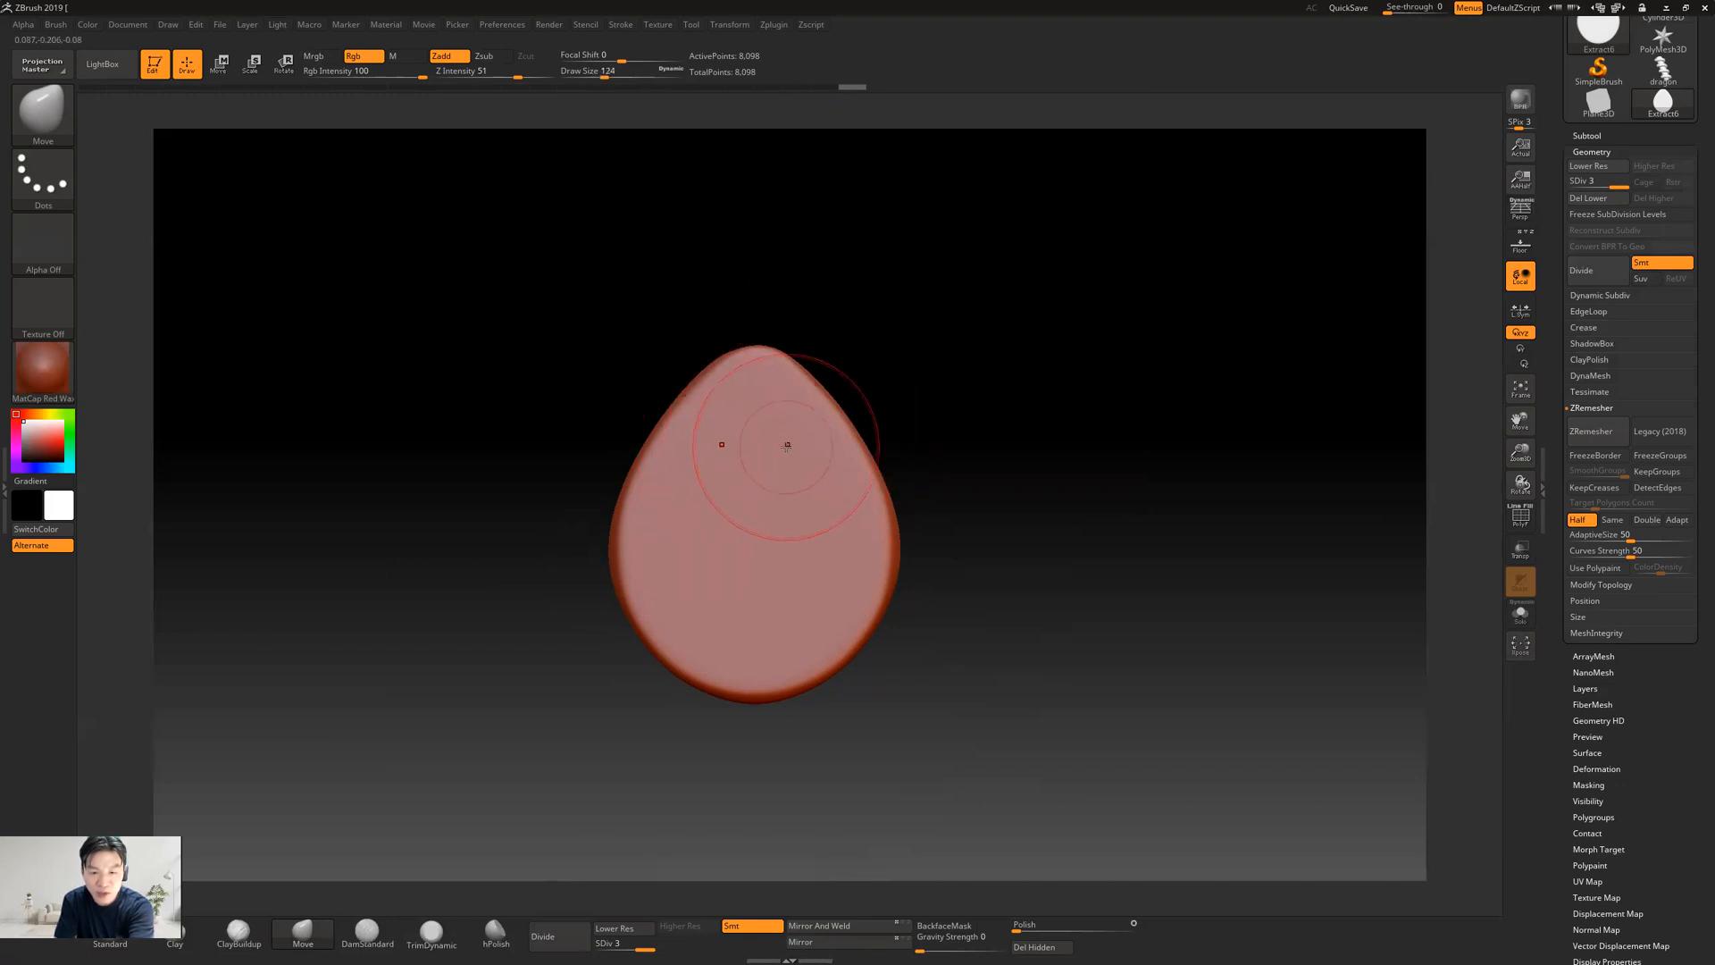
{"action": "key", "text": "bracketright"}
{"action": "key", "text": "bracketright"}
{"action": "key", "text": "bracketright"}
{"action": "key", "text": "bracketright"}
{"action": "key", "text": "bracketleft"}
{"action": "key", "text": "bracketleft"}
{"action": "key", "text": "bracketleft"}
{"action": "key", "text": "bracketleft"}
{"action": "key", "text": "bracketleft"}
{"action": "key", "text": "bracketleft"}
{"action": "key", "text": "bracketright"}
{"action": "key", "text": "bracketright"}
{"action": "key", "text": "bracketright"}
{"action": "key", "text": "bracketright"}
{"action": "key", "text": "bracketright"}
{"action": "key", "text": "bracketright"}
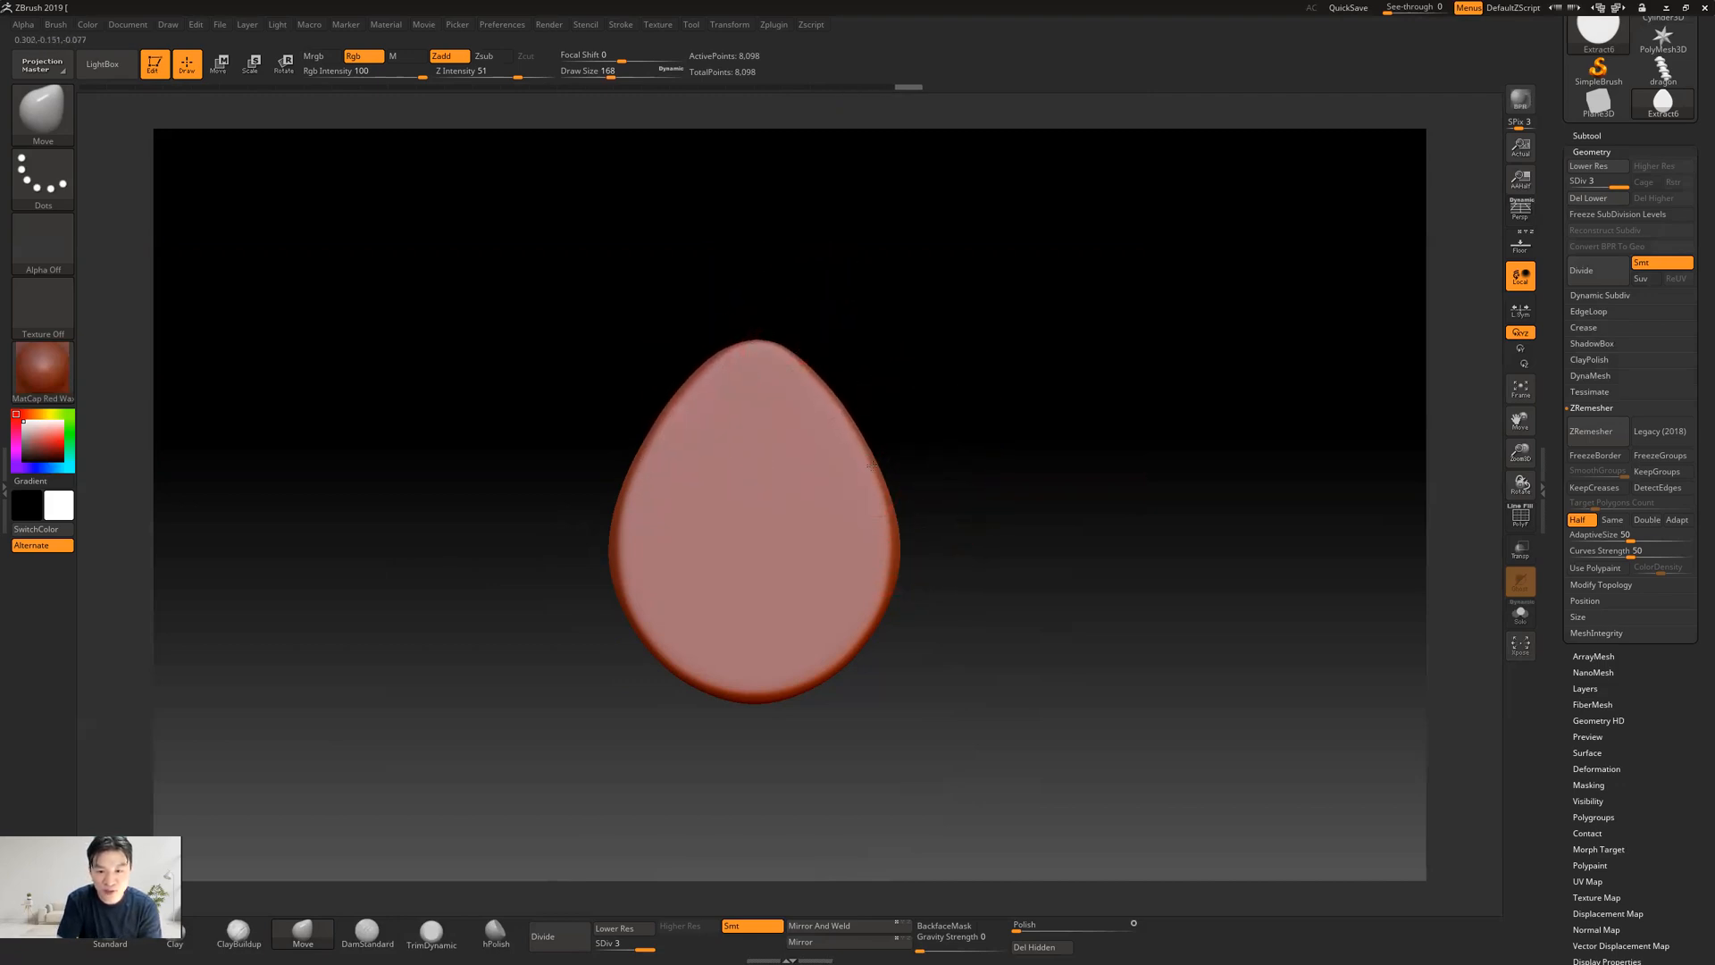
Nudge the teardrop's lower outline with the Move brush and try pulling on its lower face at an angle
{"action": "left_click_drag", "start_coordinate": [851, 645], "coordinate": [783, 688]}
{"action": "mouse_move", "coordinate": [1126, 417]}
{"action": "left_mouse_down"}
{"action": "mouse_move", "coordinate": [1161, 460]}
{"action": "mouse_move", "coordinate": [1068, 483]}
{"action": "left_mouse_up"}
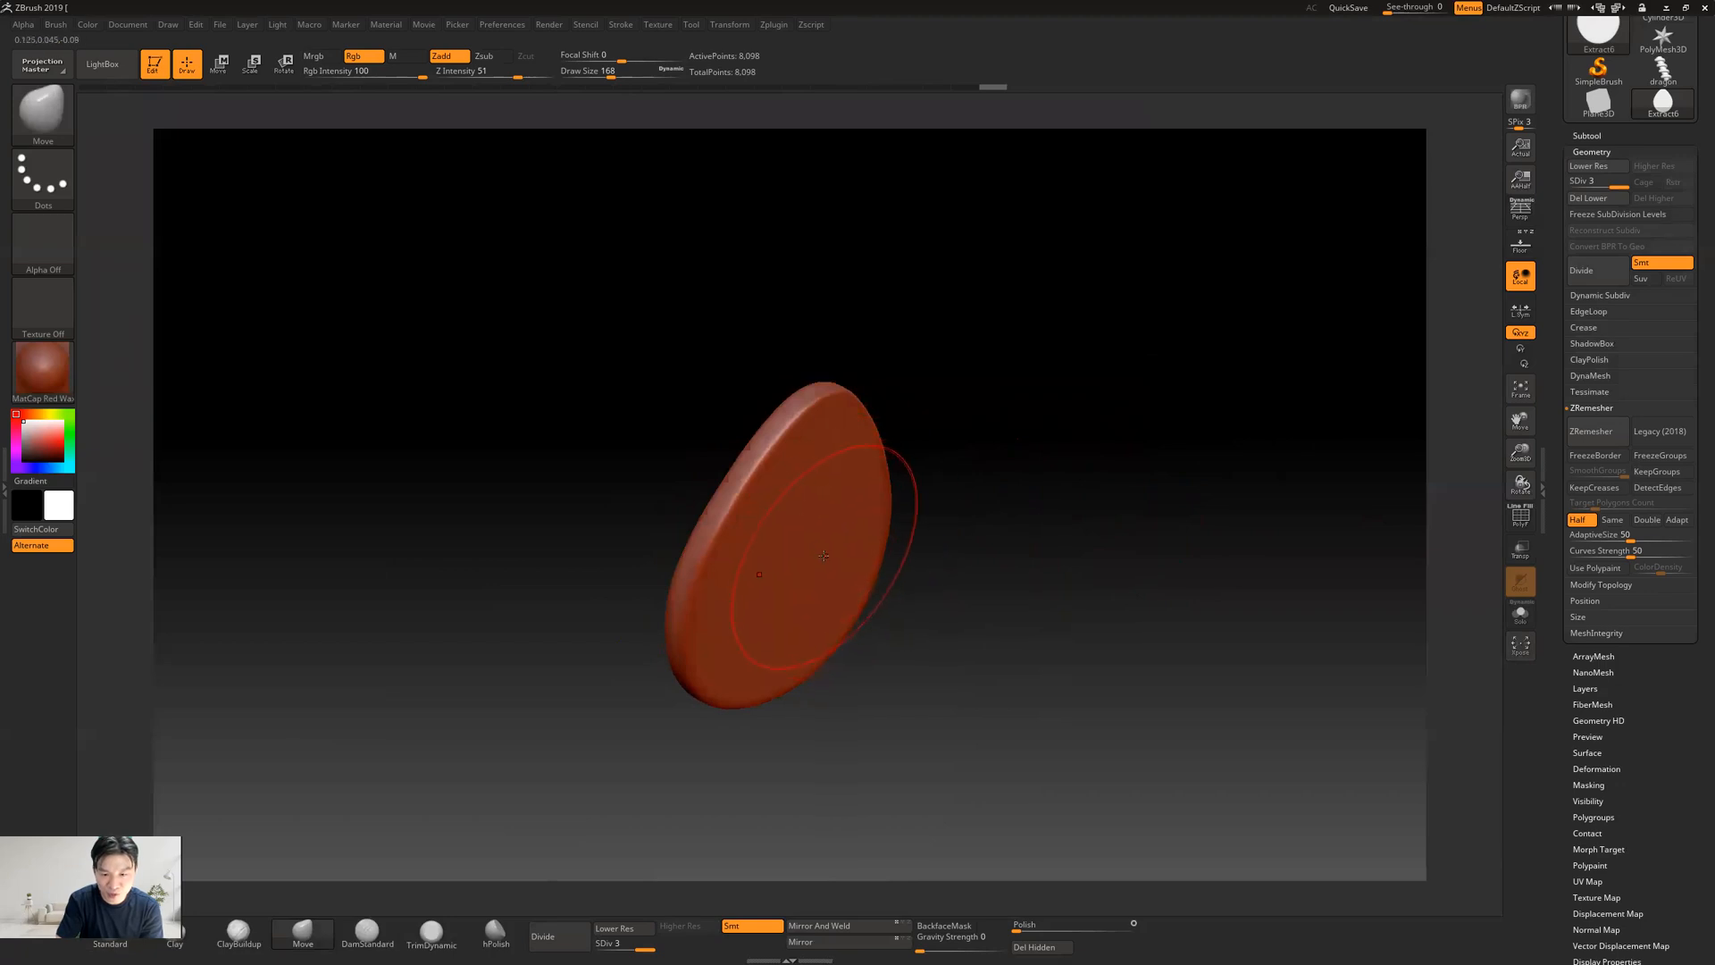
{"action": "left_click_drag", "start_coordinate": [821, 573], "coordinate": [839, 588]}
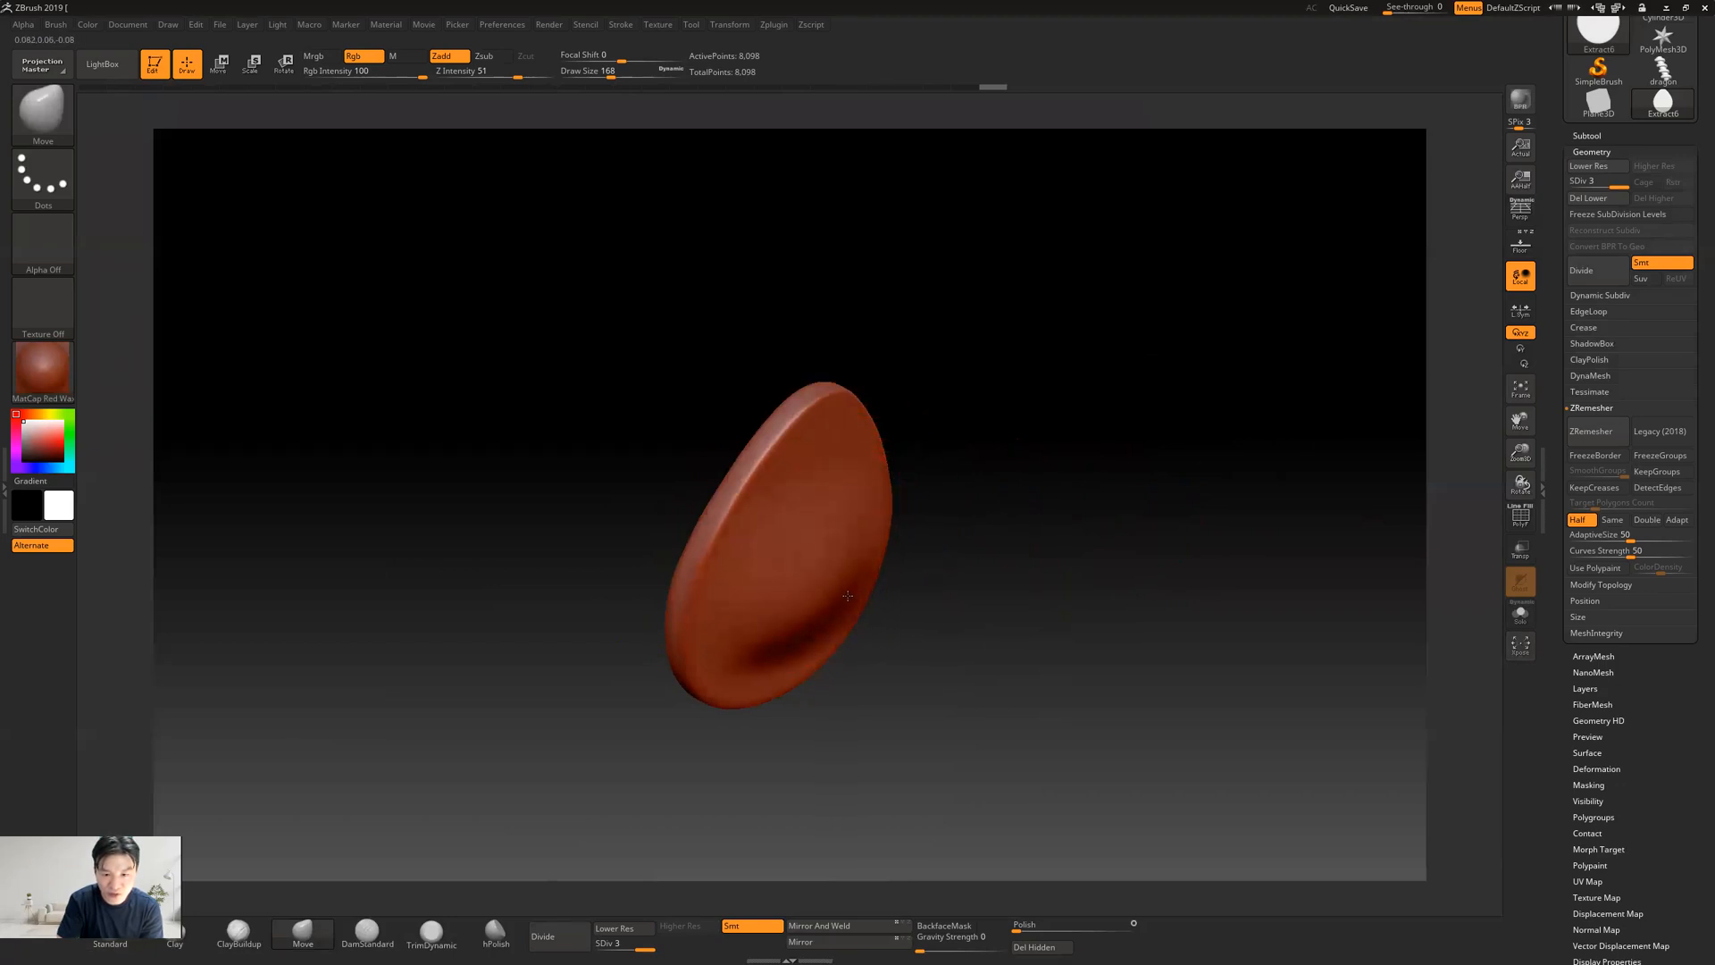
{"action": "mouse_move", "coordinate": [1102, 479]}
{"action": "left_mouse_down"}
{"action": "mouse_move", "coordinate": [1137, 479]}
{"action": "mouse_move", "coordinate": [1072, 459]}
{"action": "mouse_move", "coordinate": [994, 509]}
{"action": "left_mouse_up"}
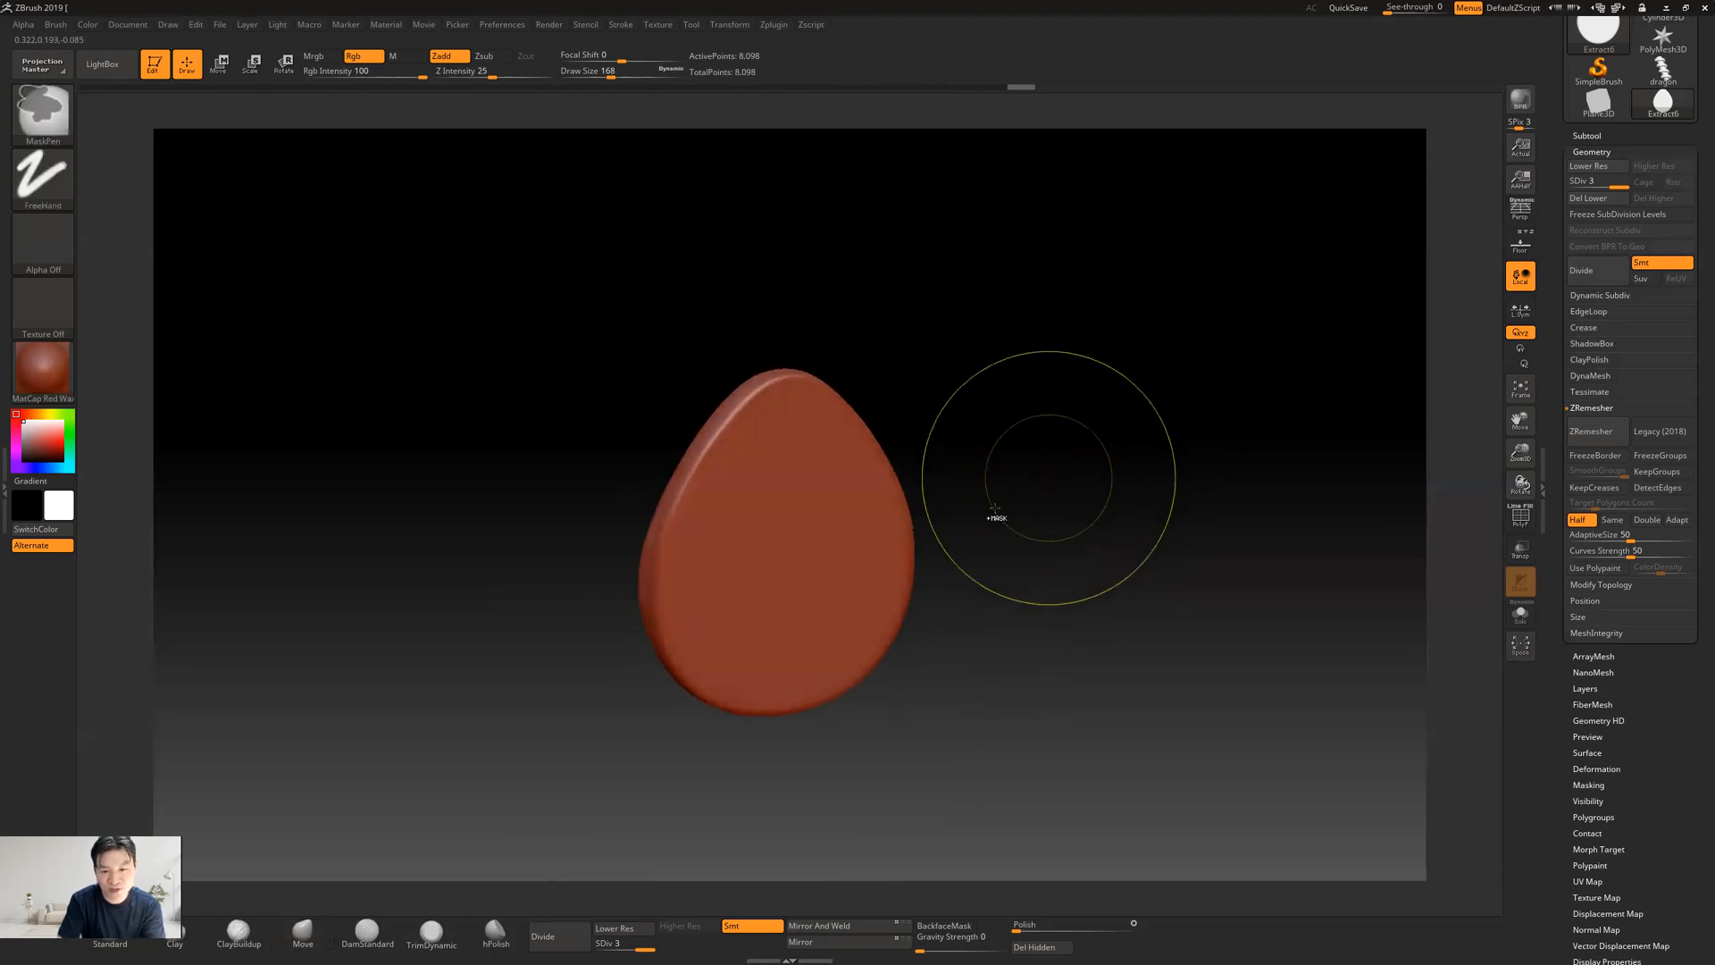
Enlarge the Move brush to 268, try a pull on the teardrop's lower face, and undo that stroke
{"action": "key", "text": "bracketright"}
{"action": "key", "text": "bracketright"}
{"action": "key", "text": "bracketright"}
{"action": "key", "text": "bracketright"}
{"action": "key", "text": "bracketright"}
{"action": "key", "text": "bracketright"}
{"action": "mouse_move", "coordinate": [971, 480]}
{"action": "left_mouse_down"}
{"action": "mouse_move", "coordinate": [1026, 467]}
{"action": "mouse_move", "coordinate": [809, 543]}
{"action": "left_mouse_up"}
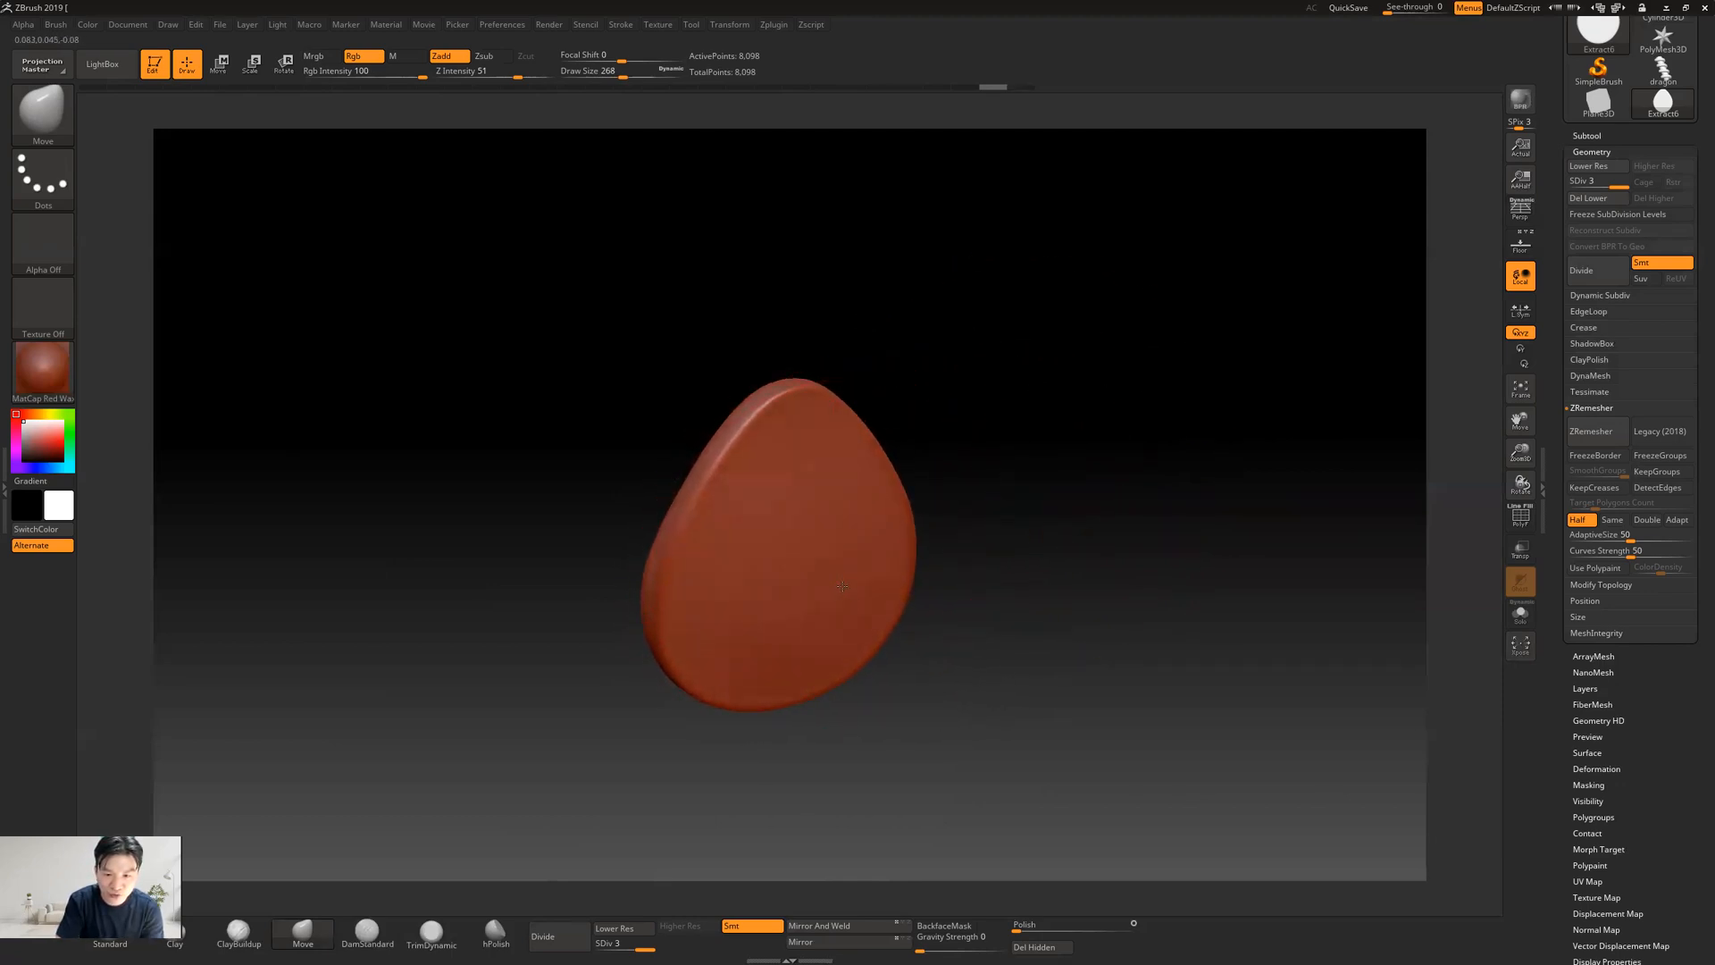
{"action": "left_click_drag", "start_coordinate": [845, 591], "coordinate": [855, 607]}
{"action": "key", "text": "ctrl+z"}
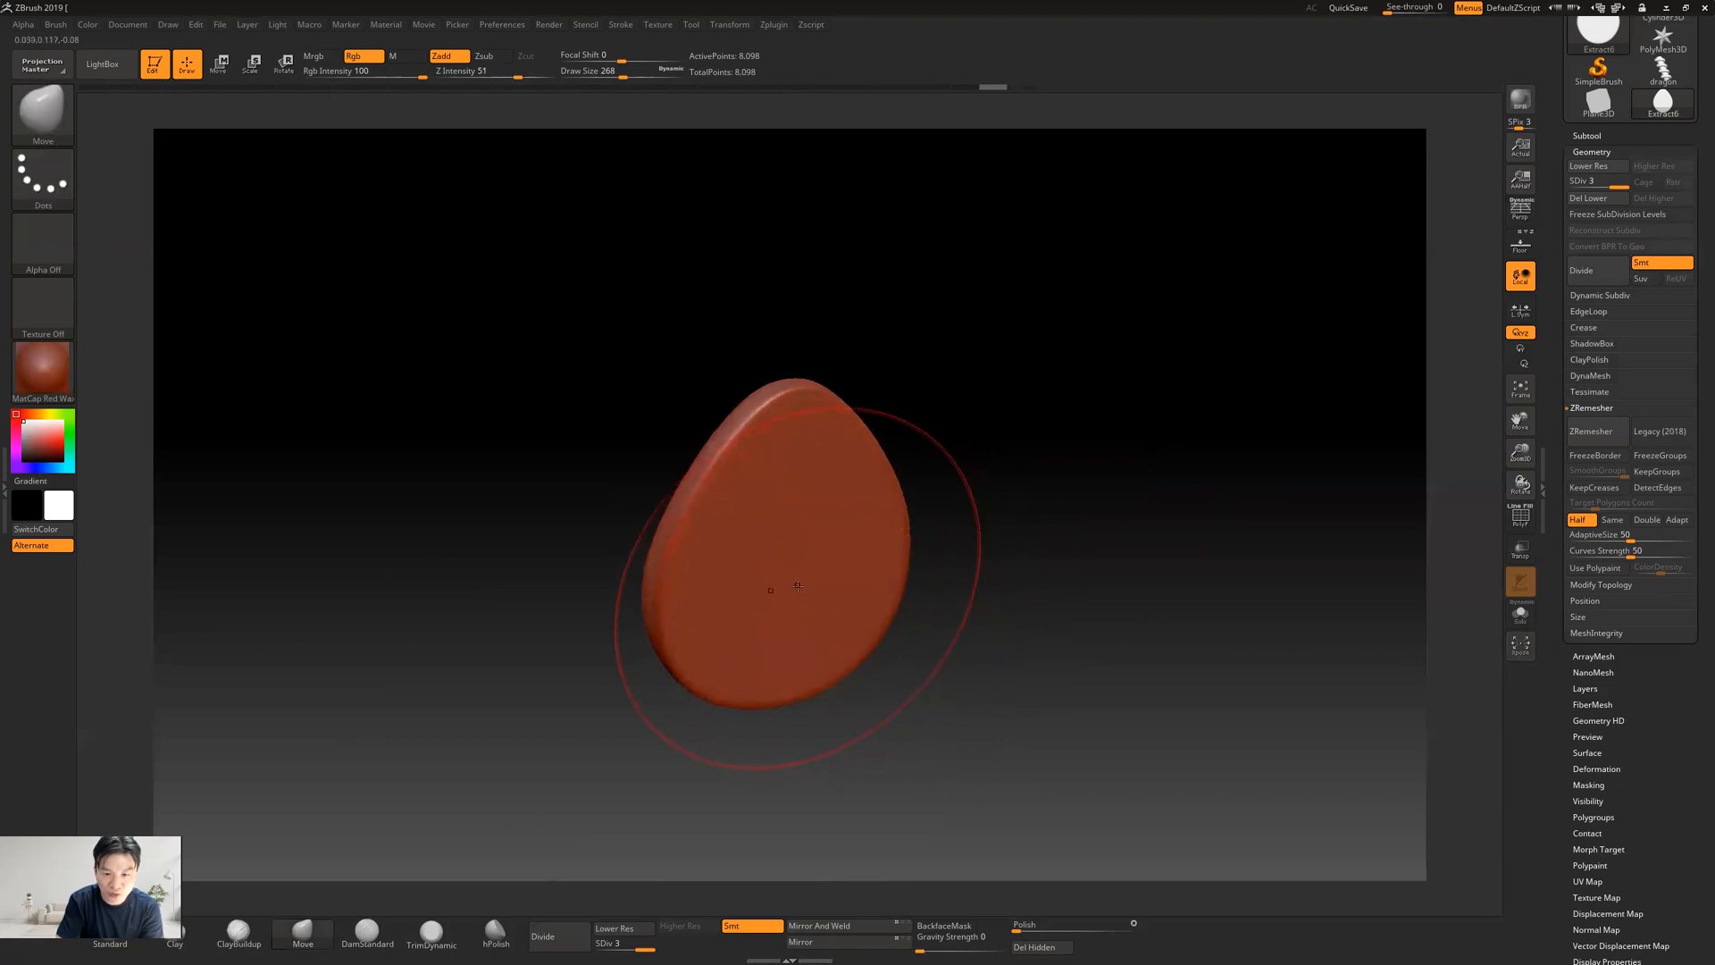
Pull the middle and lower part of the teardrop's face outward into a rounded bulge with the Move brush
{"action": "mouse_move", "coordinate": [1187, 447]}
{"action": "left_mouse_down"}
{"action": "mouse_move", "coordinate": [1244, 440]}
{"action": "mouse_move", "coordinate": [1207, 446]}
{"action": "left_mouse_up"}
{"action": "mouse_move", "coordinate": [804, 461]}
{"action": "left_mouse_down"}
{"action": "mouse_move", "coordinate": [827, 488]}
{"action": "mouse_move", "coordinate": [810, 547]}
{"action": "left_mouse_up"}
{"action": "left_click_drag", "start_coordinate": [818, 616], "coordinate": [831, 630]}
{"action": "left_click_drag", "start_coordinate": [1290, 498], "coordinate": [1244, 439]}
{"action": "mouse_move", "coordinate": [1098, 447]}
{"action": "left_mouse_down", "text": "alt"}
{"action": "mouse_move", "coordinate": [1037, 429]}
{"action": "mouse_move", "coordinate": [1156, 455]}
{"action": "mouse_move", "coordinate": [1018, 494]}
{"action": "left_mouse_up", "text": "alt"}
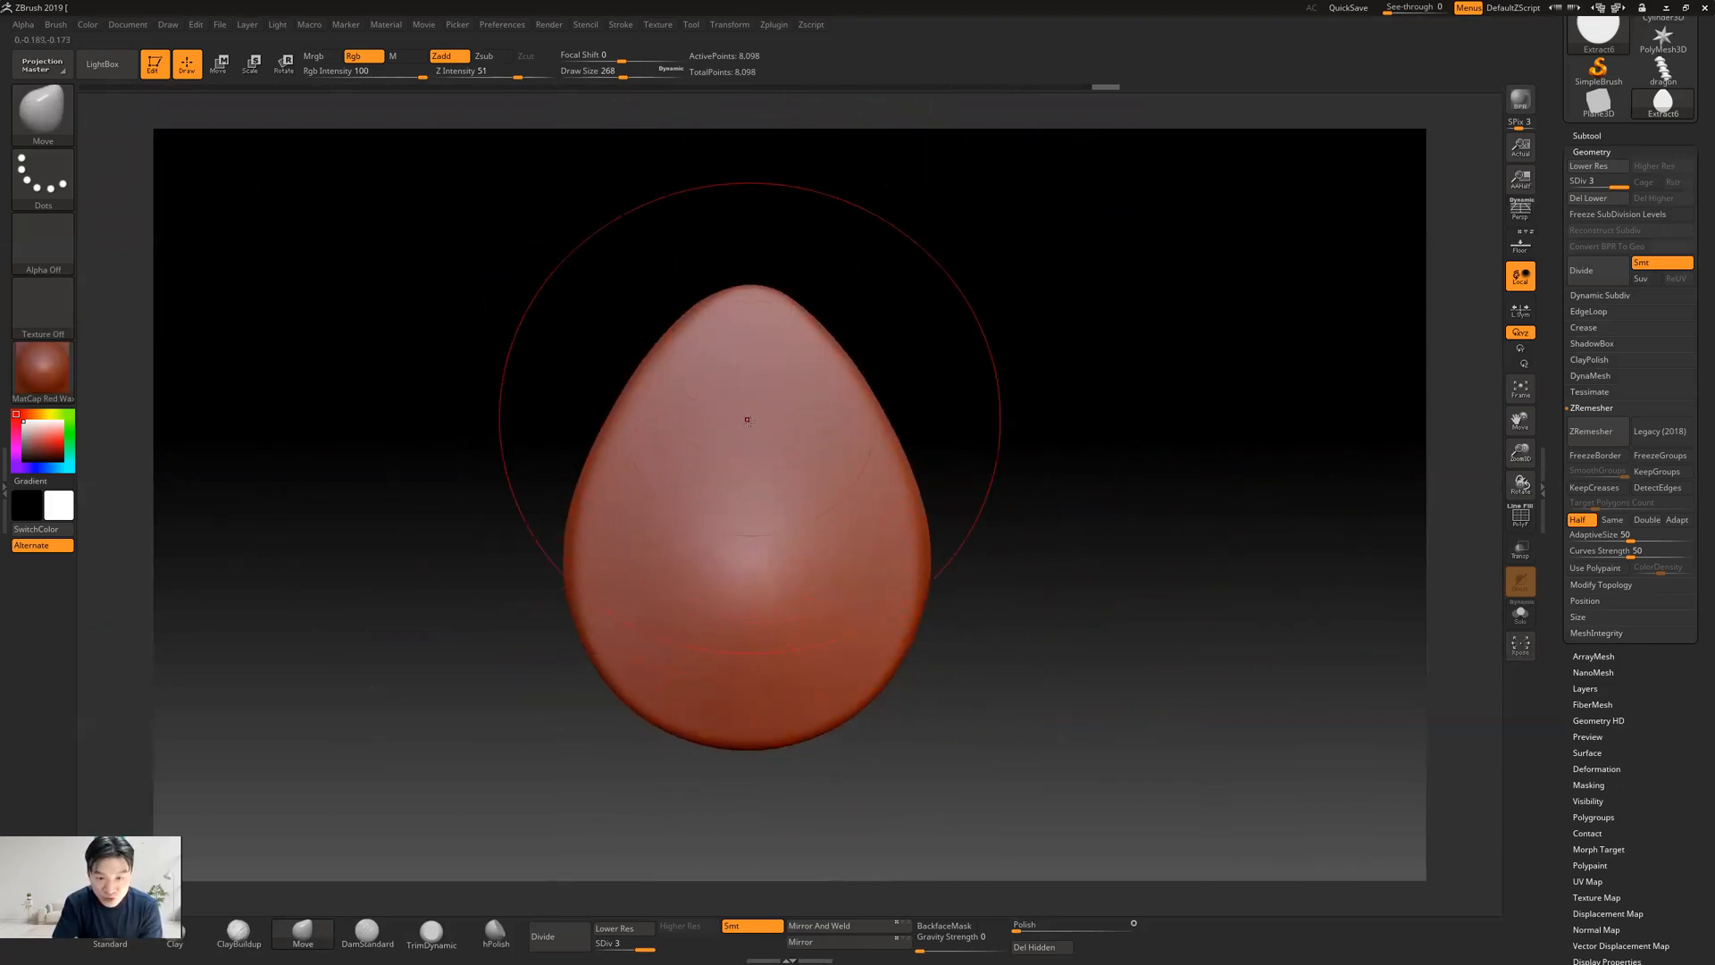
Reduce the draw size to 20 and switch to the Standard brush
{"action": "key", "text": "bracketleft"}
{"action": "key", "text": "bracketleft"}
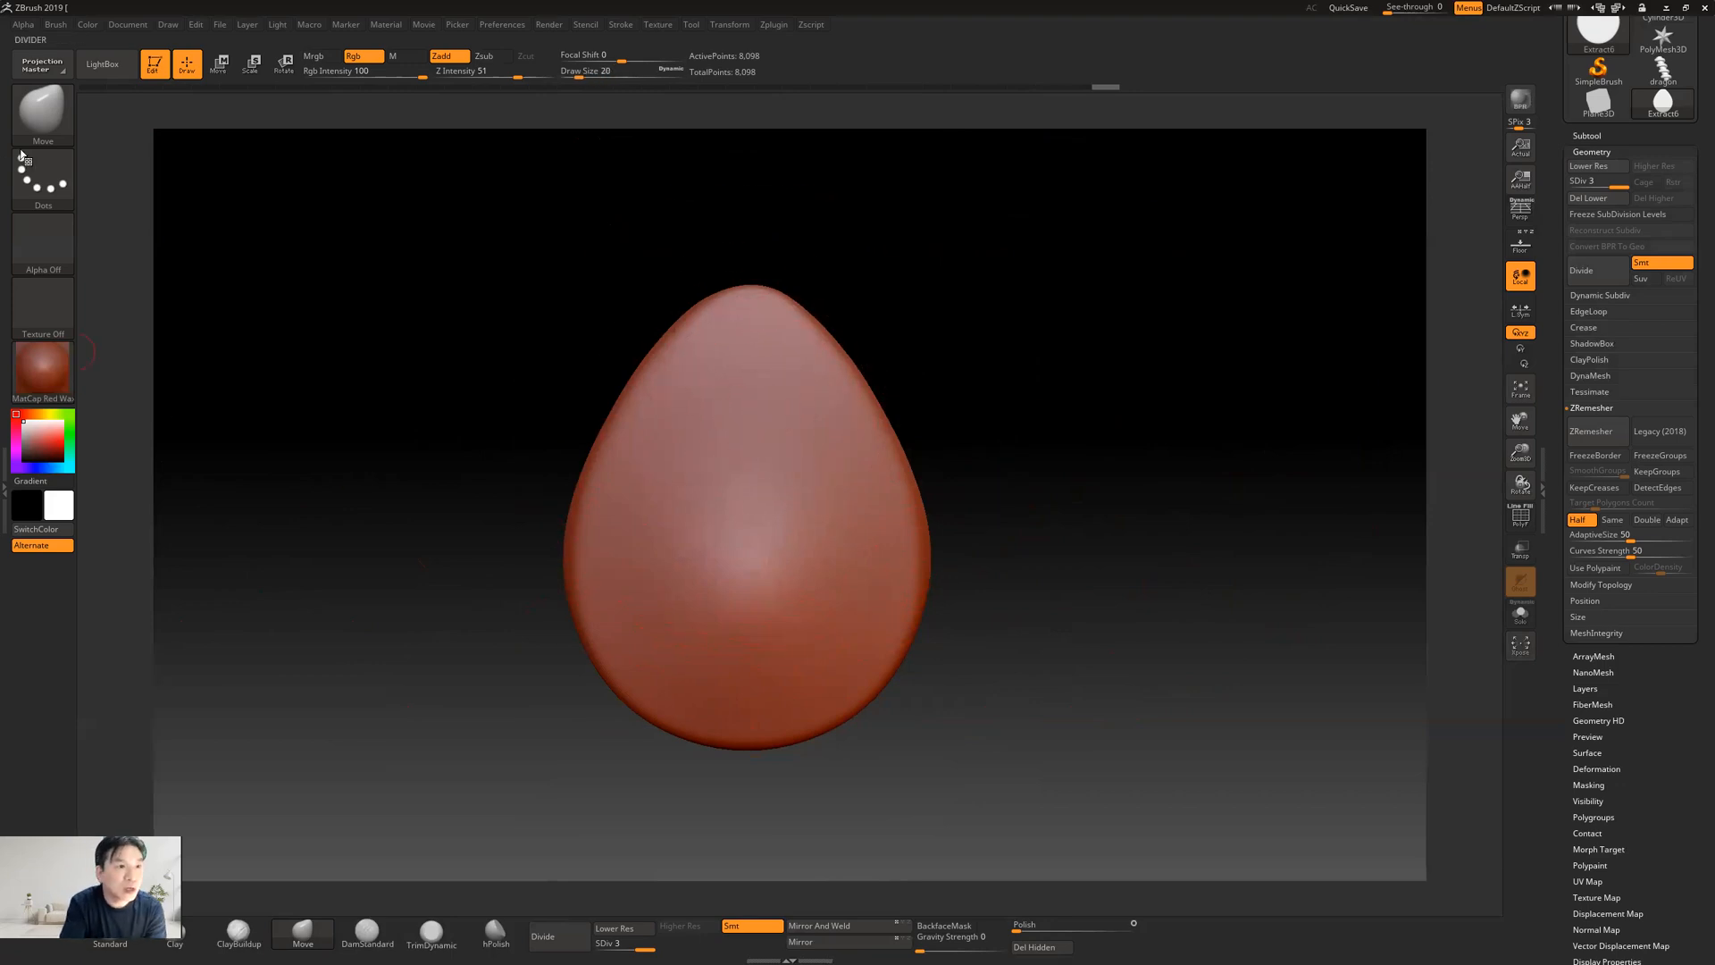
{"action": "left_click", "coordinate": [60, 113]}
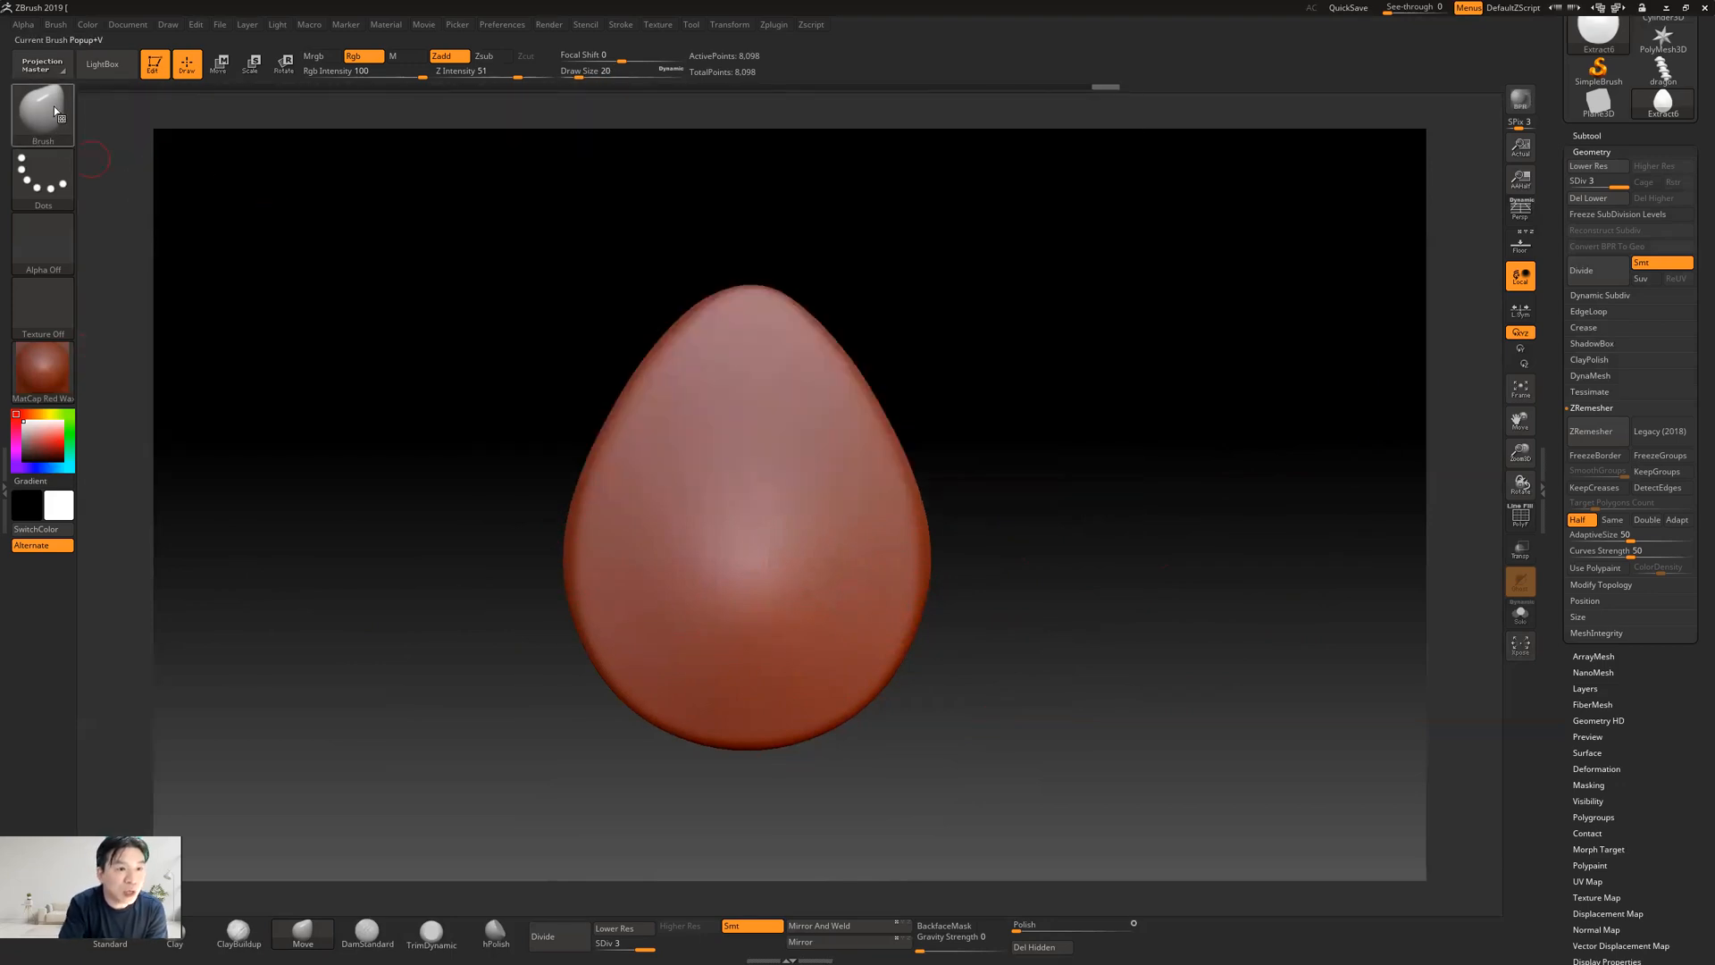
{"action": "left_click", "coordinate": [70, 113]}
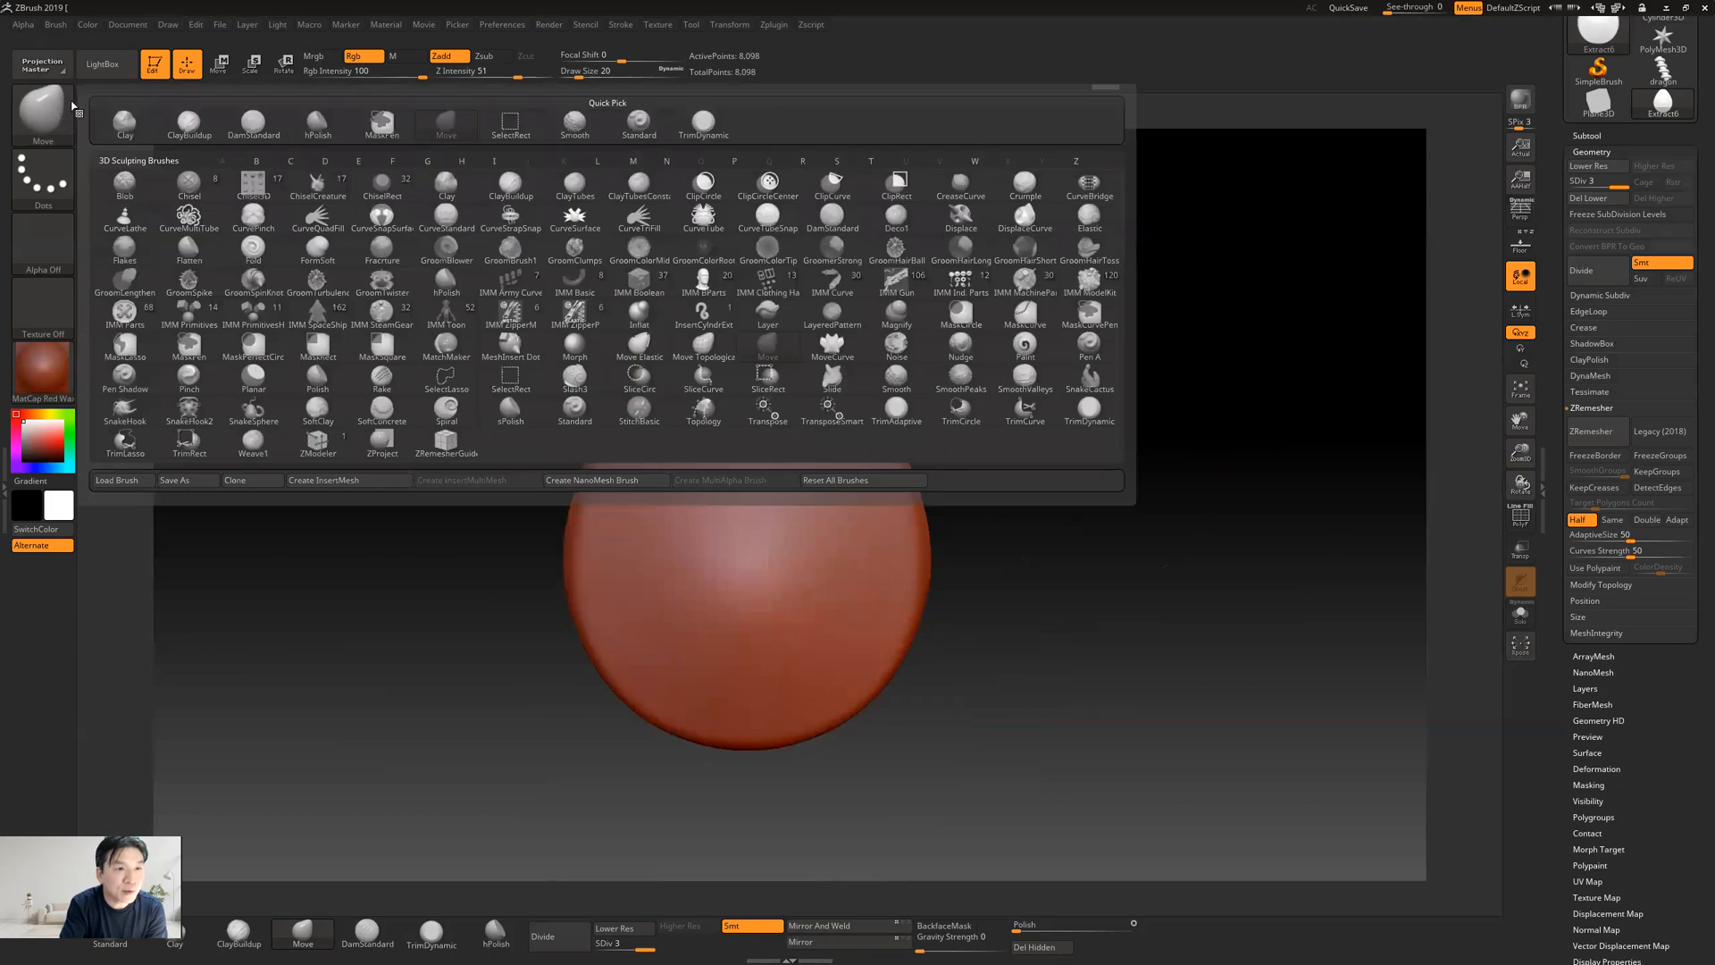
{"action": "left_click", "coordinate": [46, 102]}
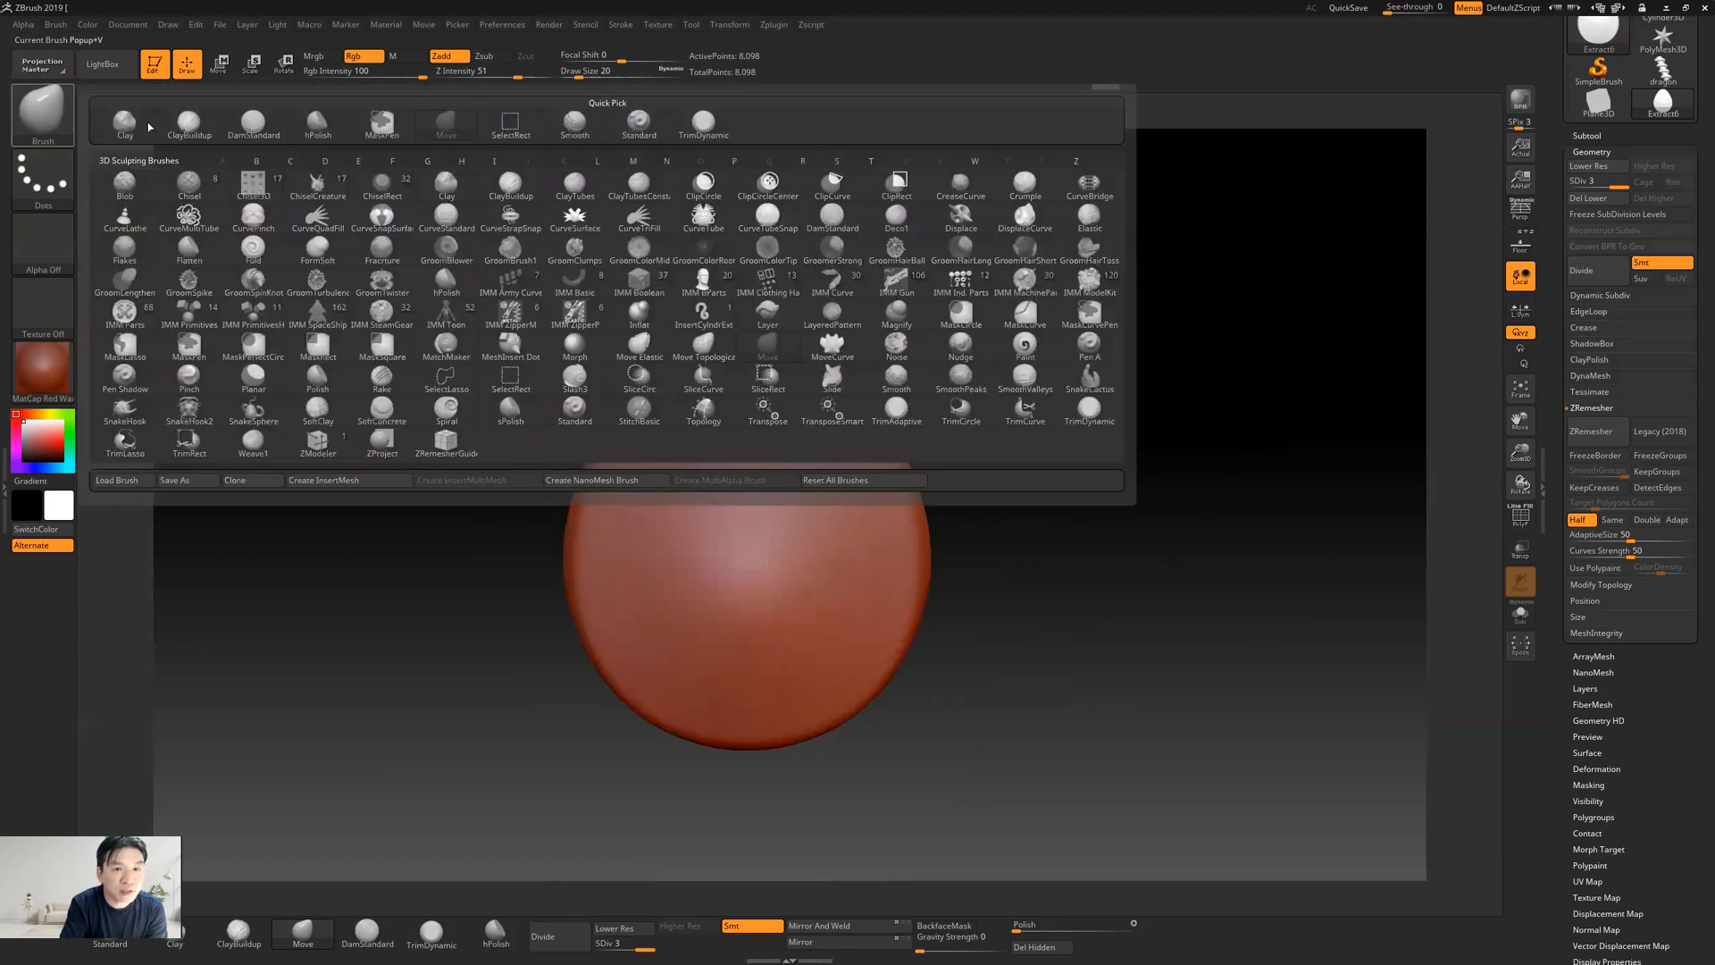
{"action": "left_click", "coordinate": [640, 129]}
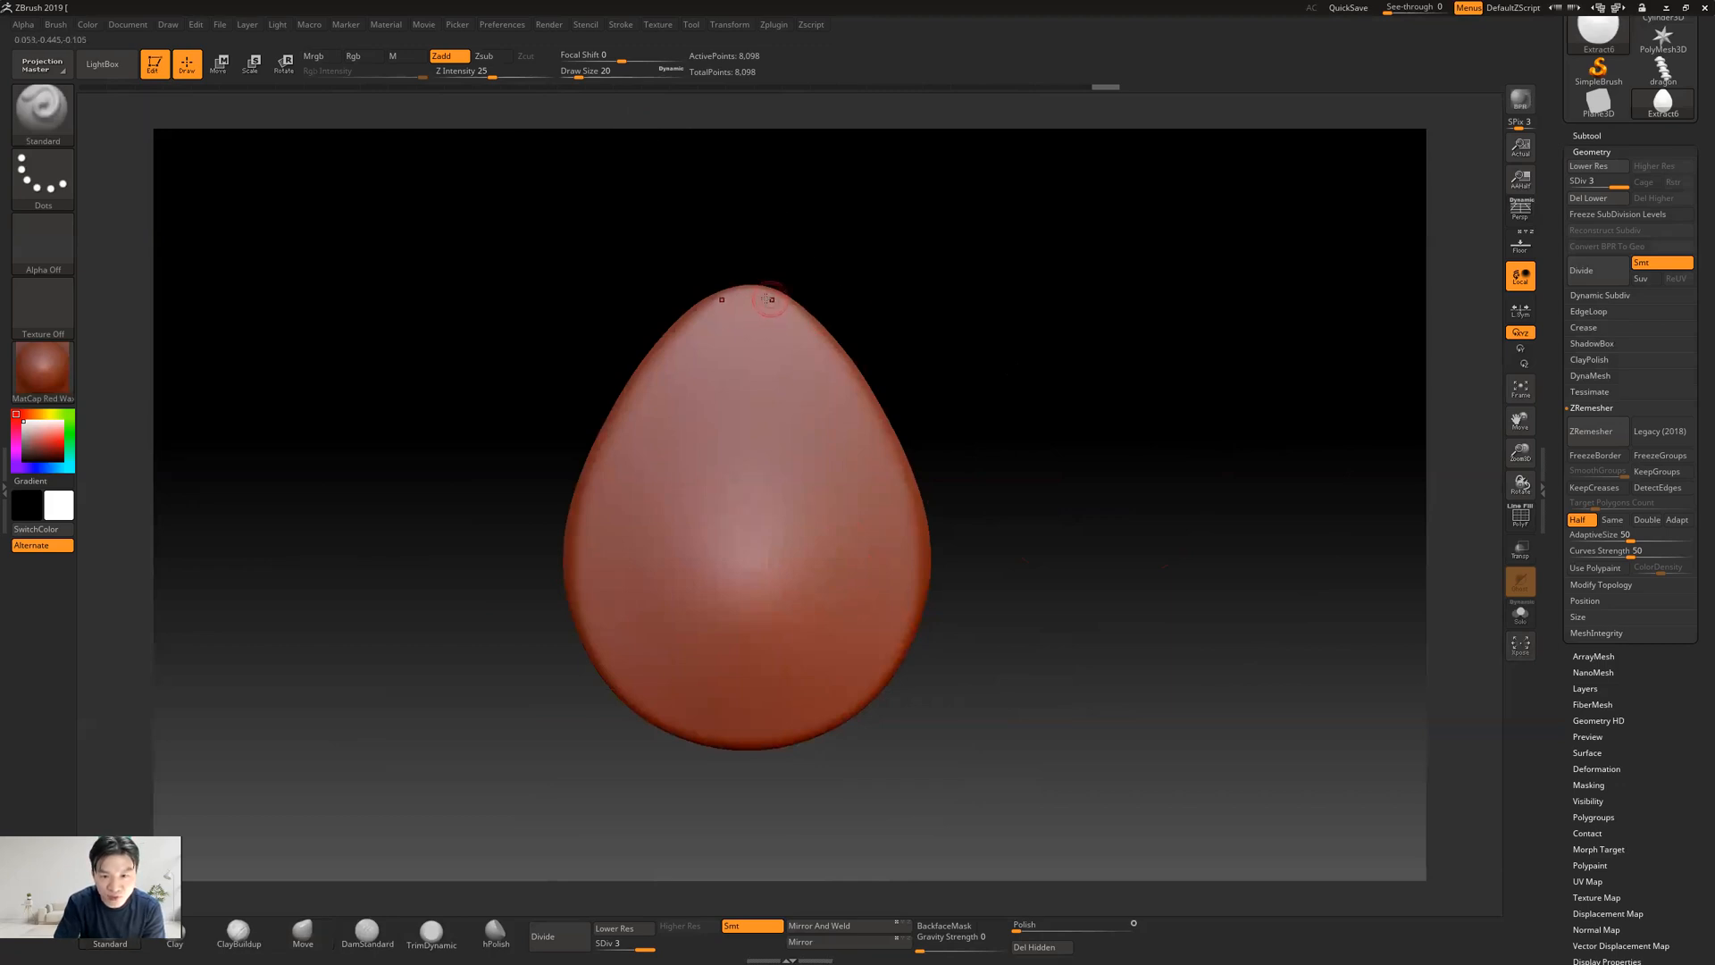
Sculpt a raised ridge down the teardrop's centre line from just below the tip to near the base
{"action": "left_click_drag", "start_coordinate": [746, 425], "coordinate": [746, 612]}
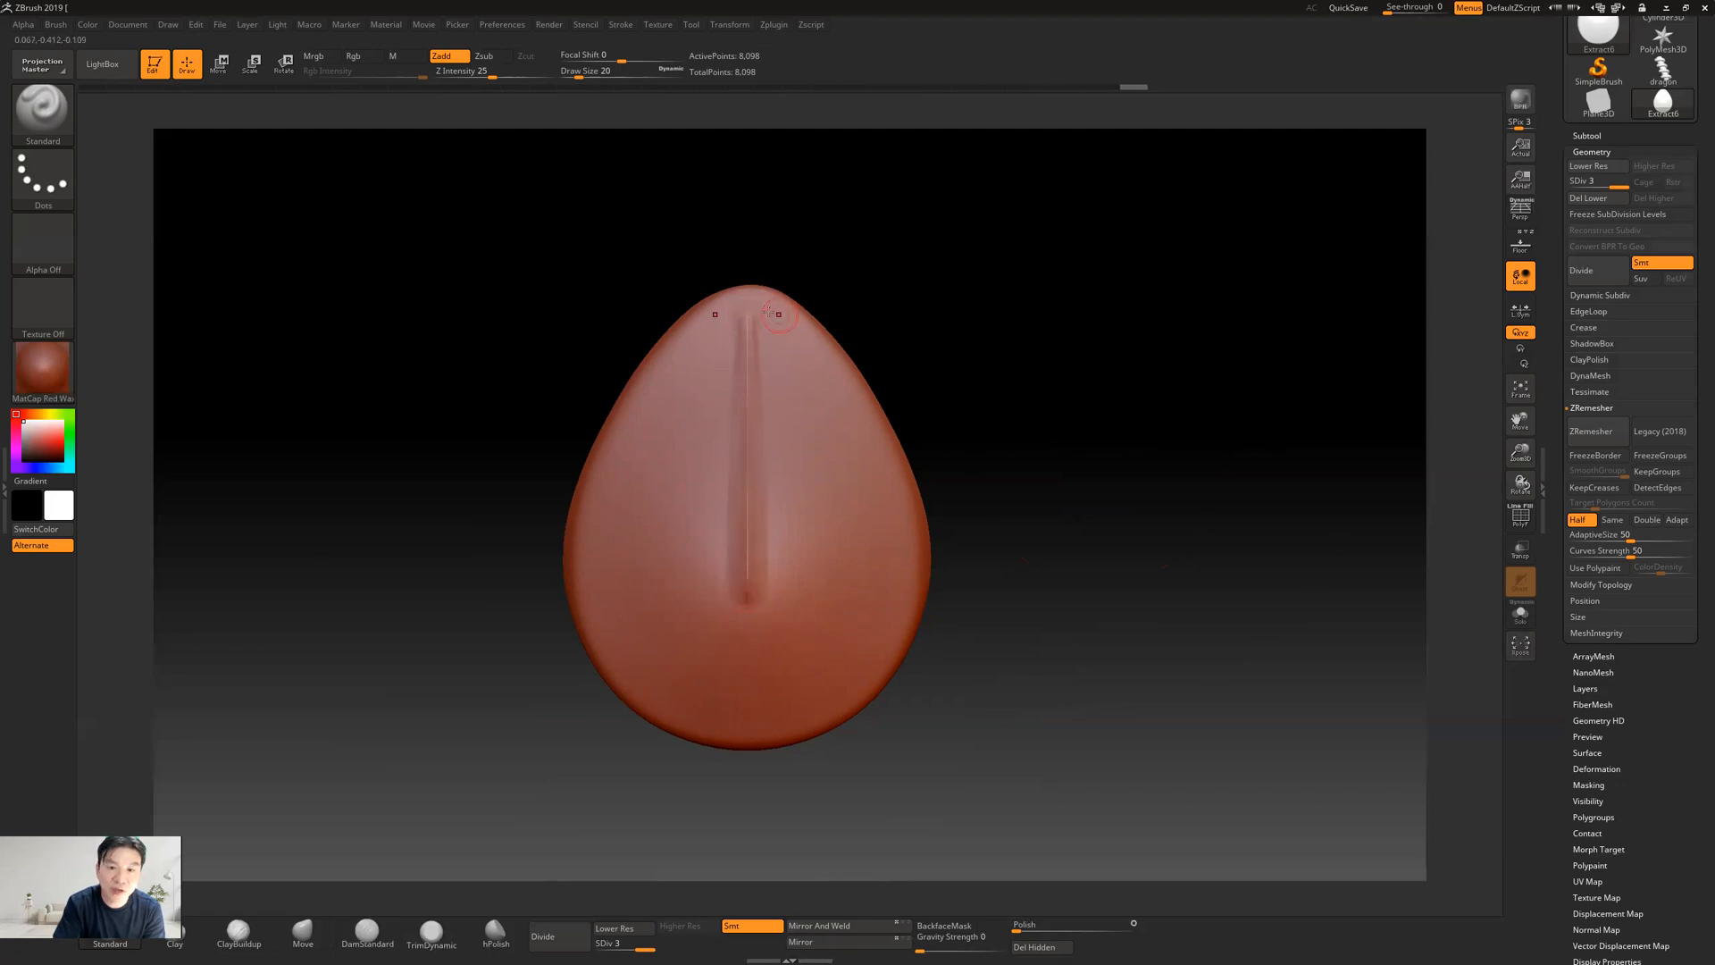
{"action": "left_click_drag", "start_coordinate": [747, 307], "coordinate": [738, 384]}
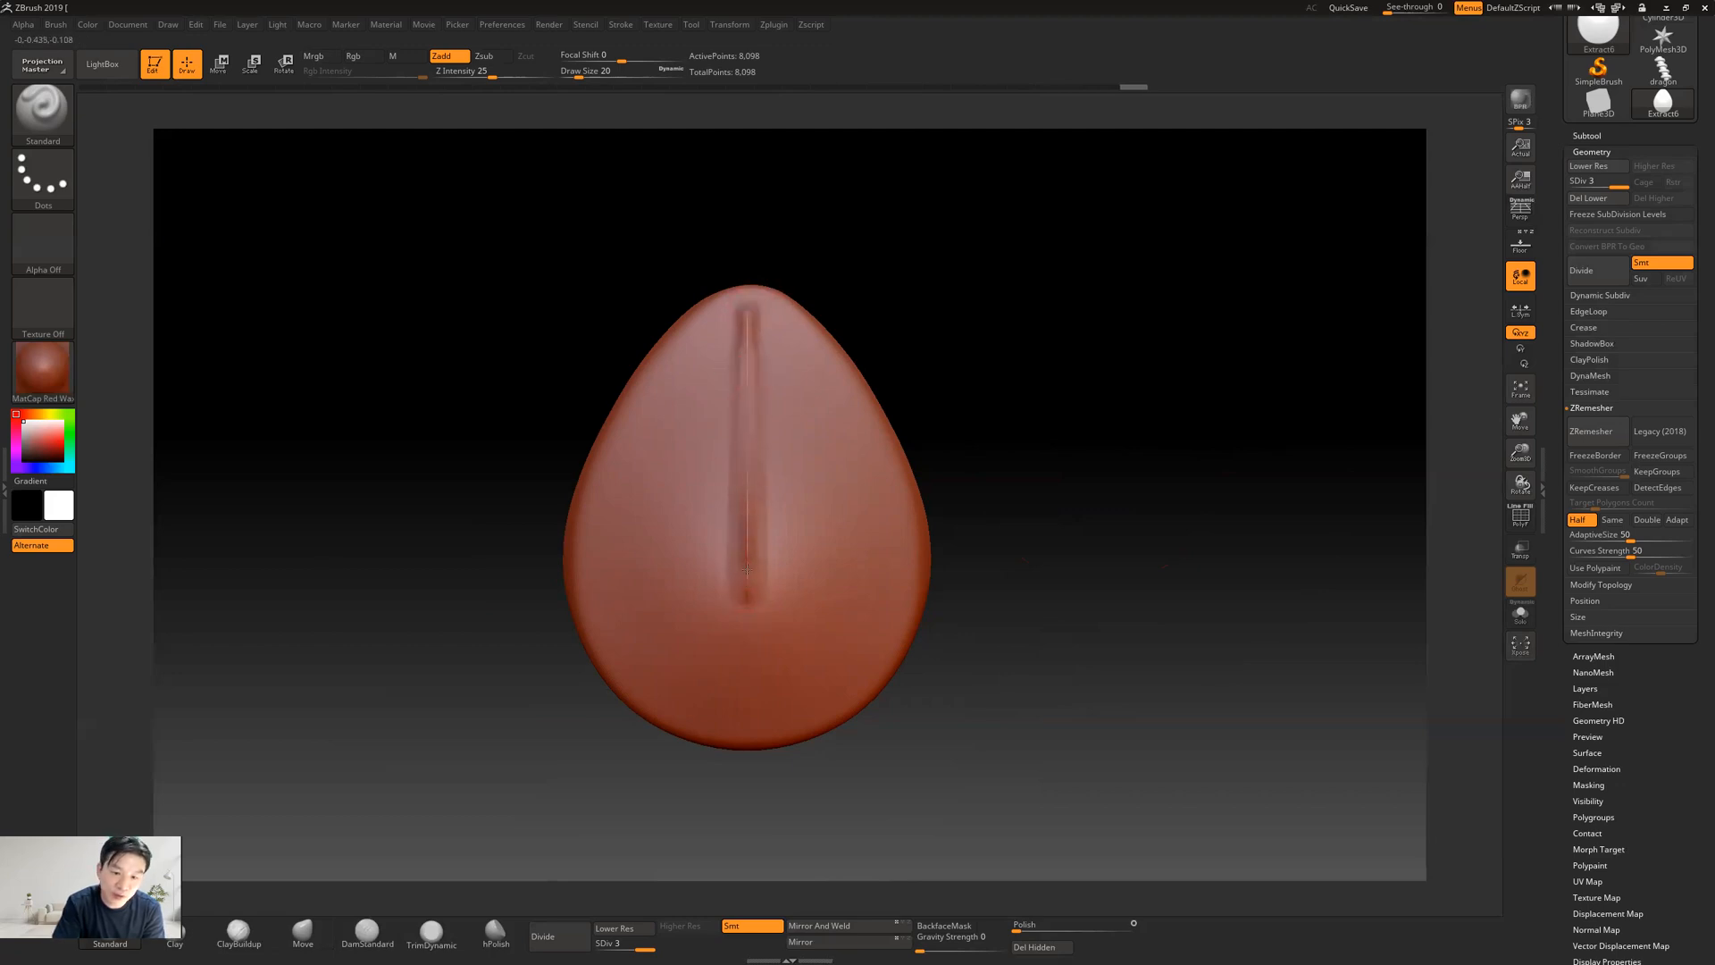
{"action": "left_click_drag", "start_coordinate": [747, 649], "coordinate": [755, 688]}
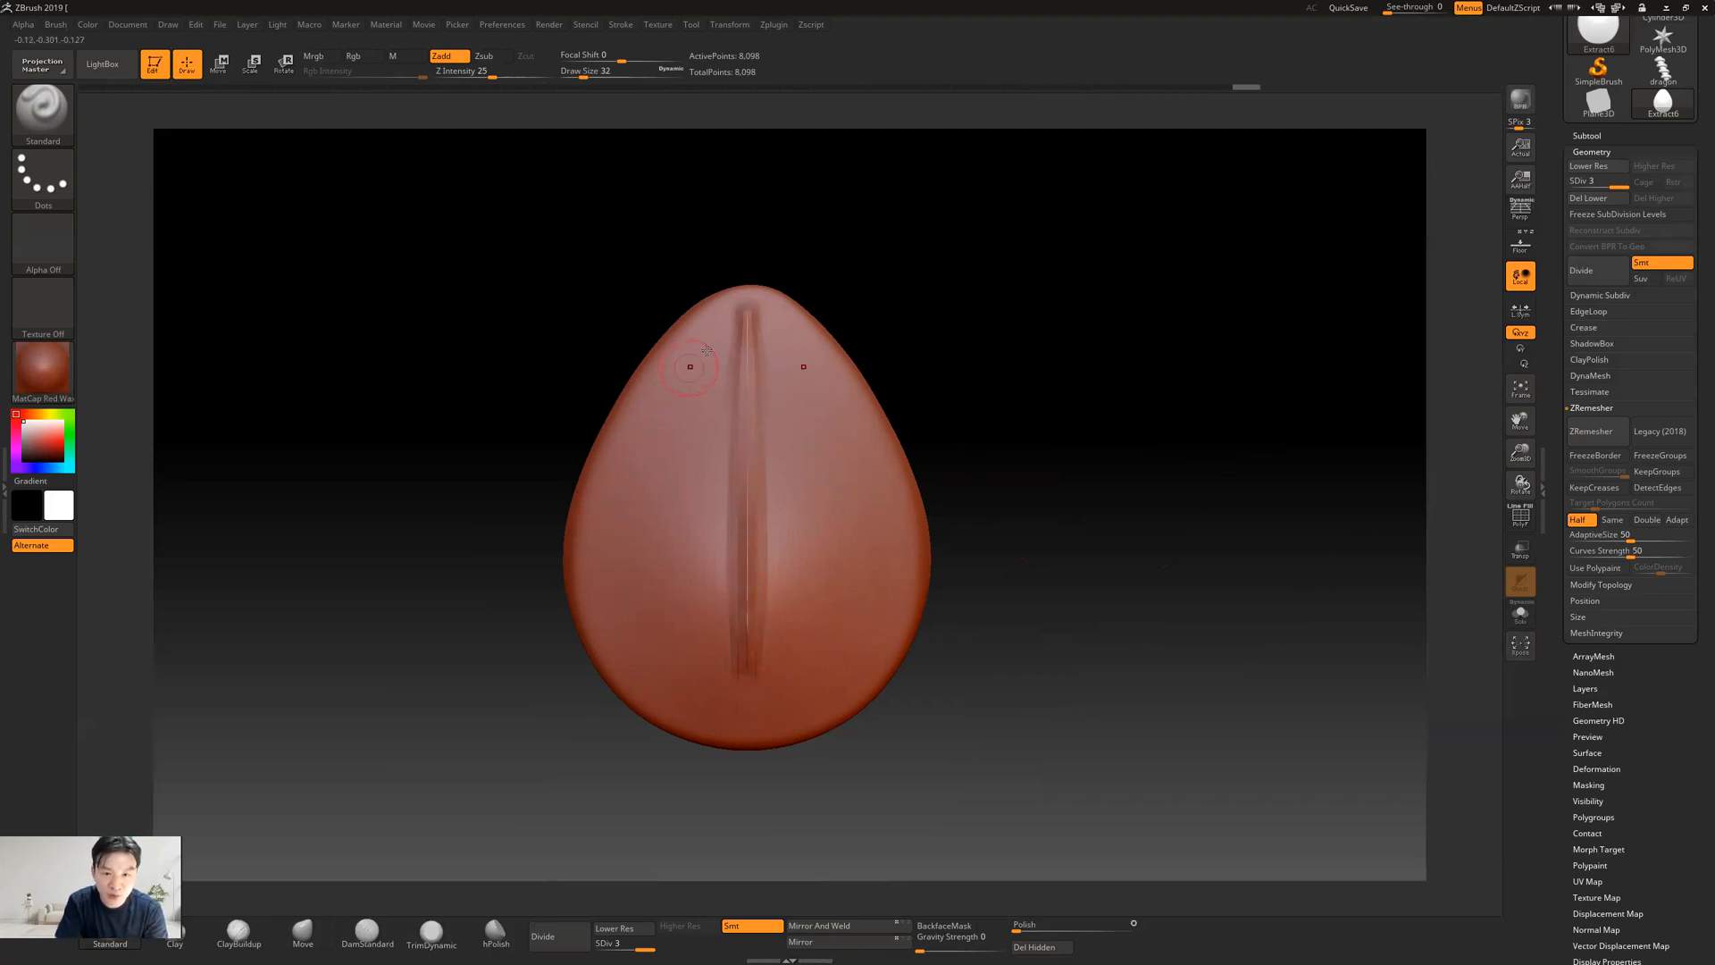
Sculpt a symmetrical raised rim just inside the teardrop's outline at draw size 32 and smooth the centre ridge toward the base
{"action": "left_click_drag", "start_coordinate": [650, 363], "coordinate": [614, 423]}
{"action": "mouse_move", "coordinate": [666, 360]}
{"action": "left_mouse_down"}
{"action": "mouse_move", "coordinate": [602, 500]}
{"action": "mouse_move", "coordinate": [595, 585]}
{"action": "mouse_move", "coordinate": [631, 664]}
{"action": "mouse_move", "coordinate": [771, 709]}
{"action": "mouse_move", "coordinate": [741, 689]}
{"action": "left_mouse_up"}
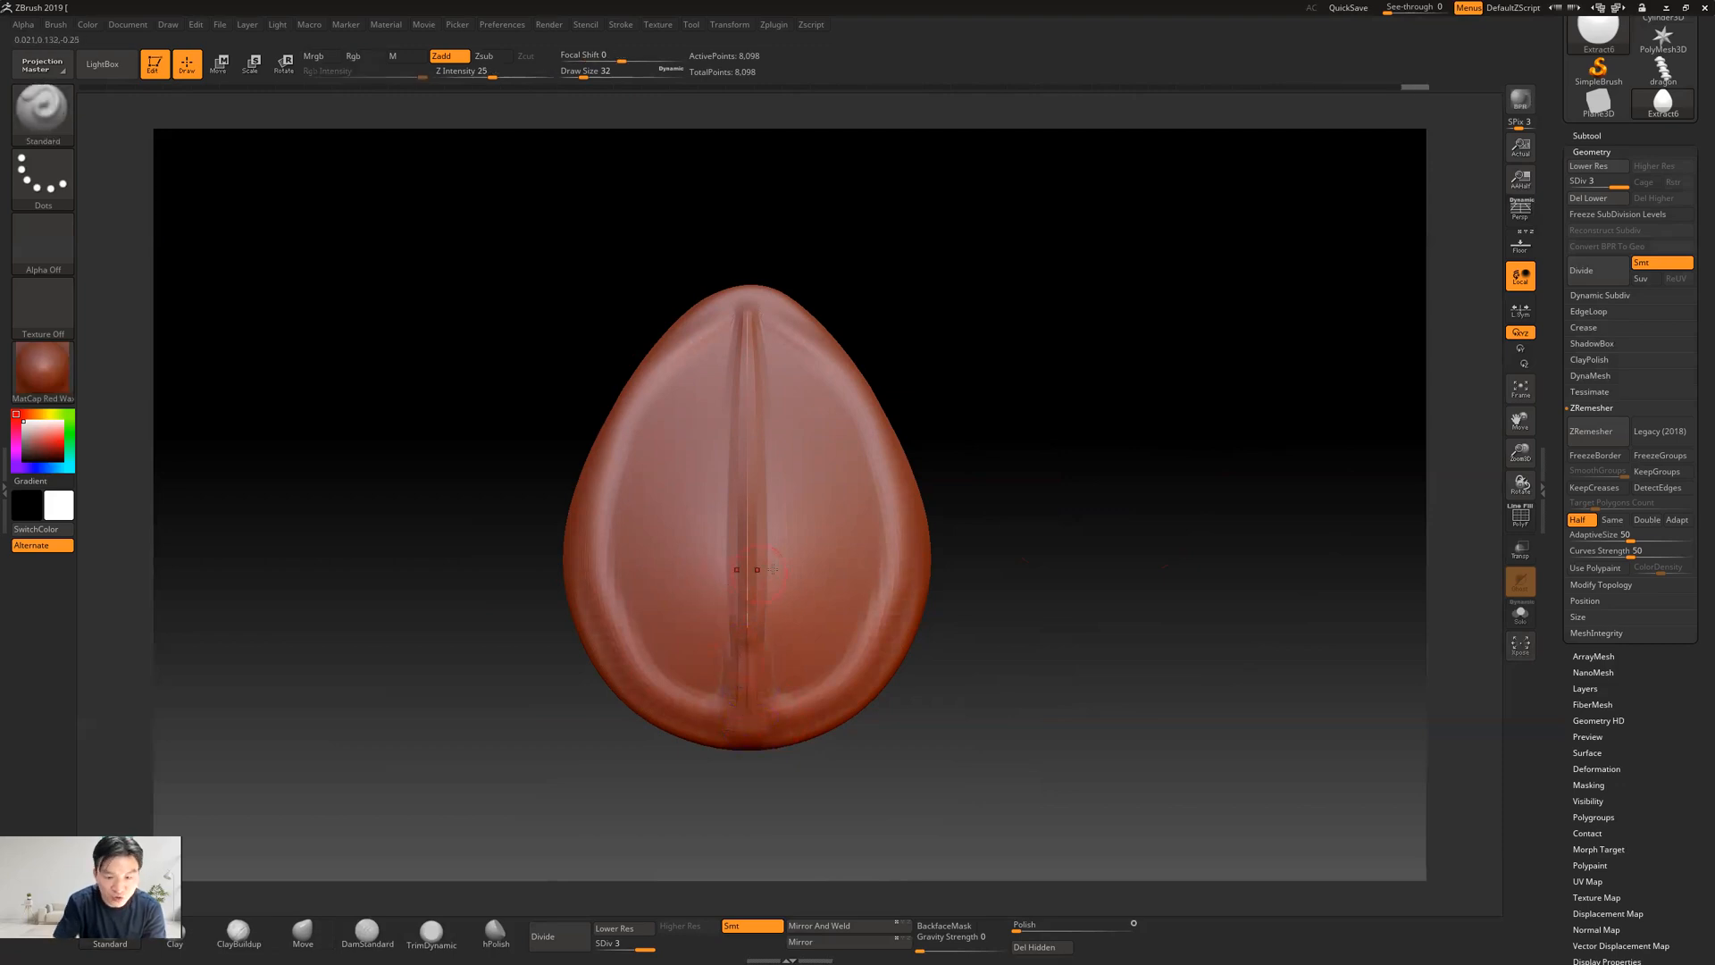
{"action": "left_click_drag", "start_coordinate": [750, 572], "coordinate": [766, 554], "text": "shift"}
{"action": "mouse_move", "coordinate": [743, 488]}
{"action": "left_mouse_down", "text": "shift"}
{"action": "mouse_move", "coordinate": [770, 704]}
{"action": "mouse_move", "coordinate": [728, 712]}
{"action": "mouse_move", "coordinate": [813, 711]}
{"action": "mouse_move", "coordinate": [853, 680]}
{"action": "mouse_move", "coordinate": [903, 550]}
{"action": "mouse_move", "coordinate": [827, 692]}
{"action": "mouse_move", "coordinate": [780, 712]}
{"action": "left_mouse_up", "text": "shift"}
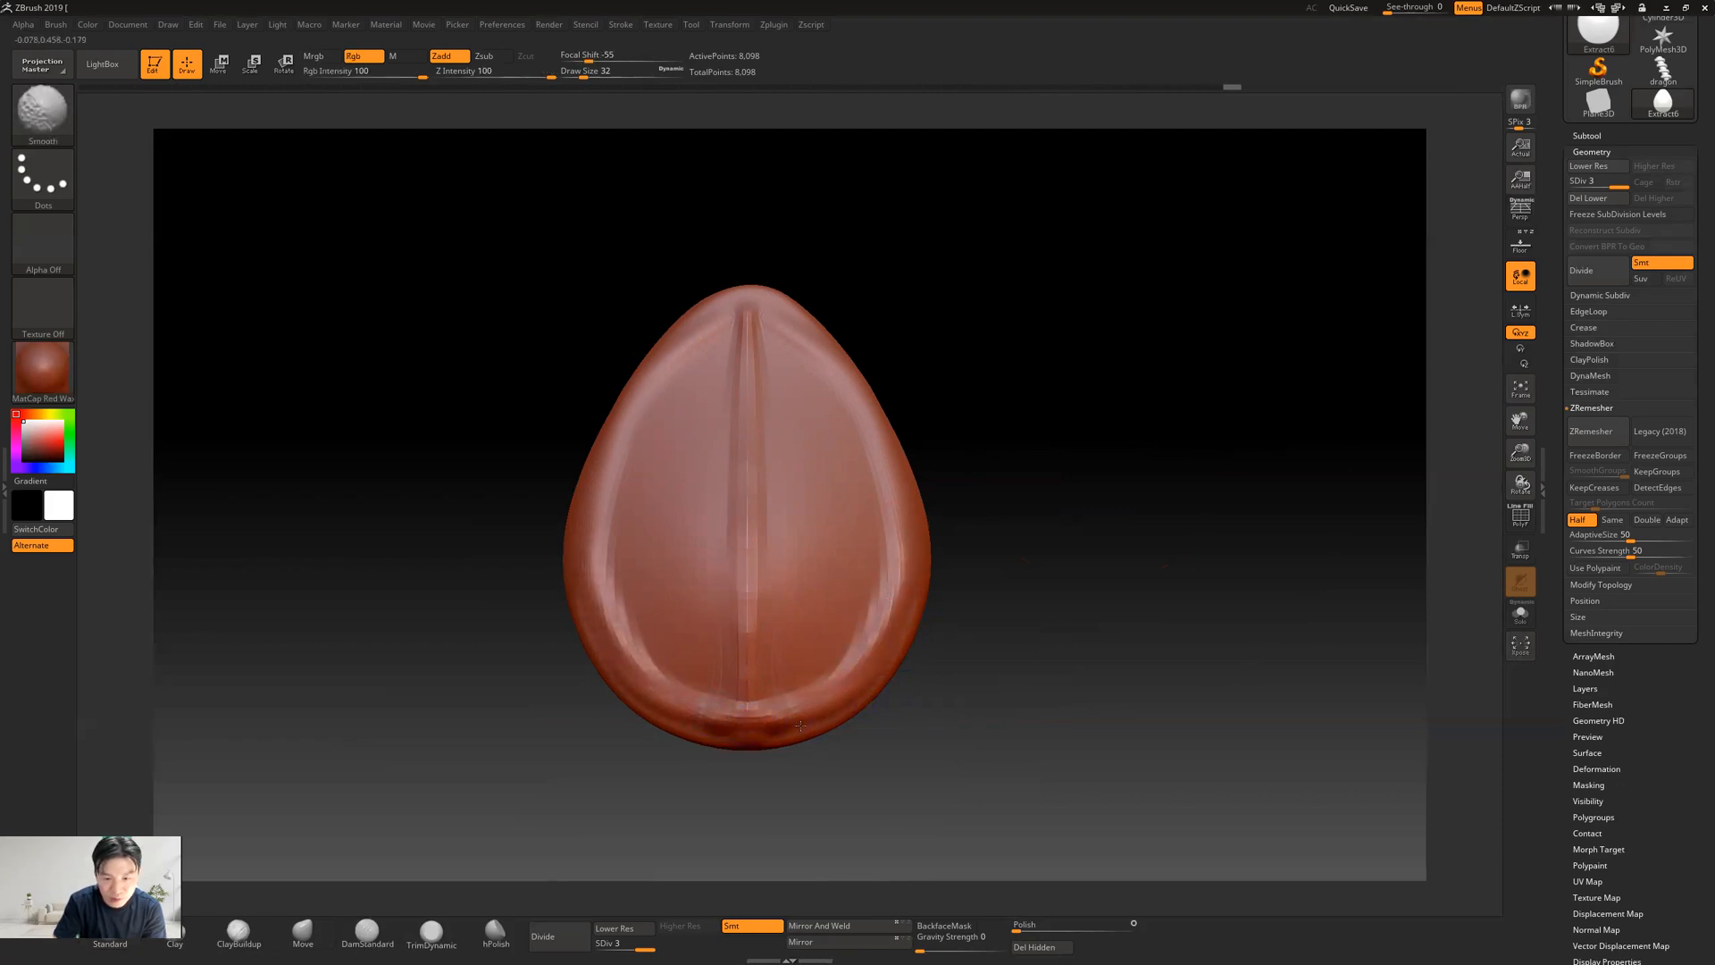
Strengthen the raised ridge along the teardrop's centre line down to the base with the Standard brush at draw size 32
{"action": "mouse_move", "coordinate": [899, 604]}
{"action": "left_mouse_down", "text": "shift"}
{"action": "mouse_move", "coordinate": [862, 616]}
{"action": "mouse_move", "coordinate": [897, 504]}
{"action": "left_mouse_up", "text": "shift"}
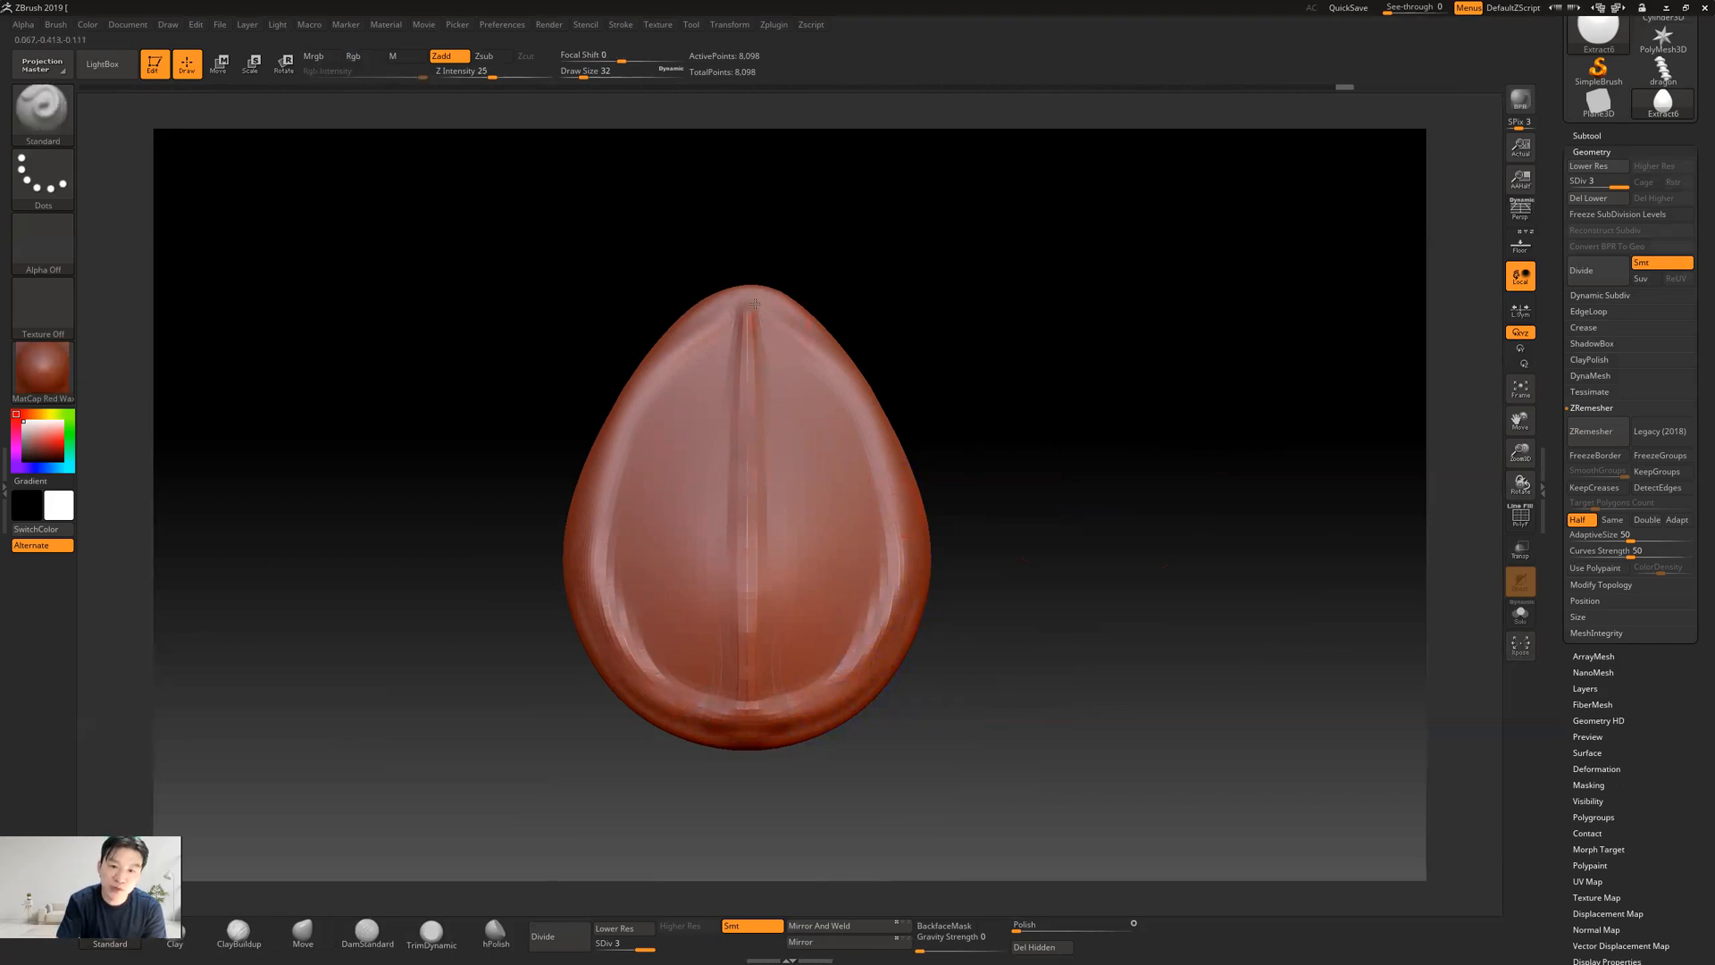
{"action": "mouse_move", "coordinate": [780, 324]}
{"action": "left_mouse_down"}
{"action": "mouse_move", "coordinate": [818, 367]}
{"action": "mouse_move", "coordinate": [732, 480]}
{"action": "mouse_move", "coordinate": [749, 626]}
{"action": "left_mouse_up"}
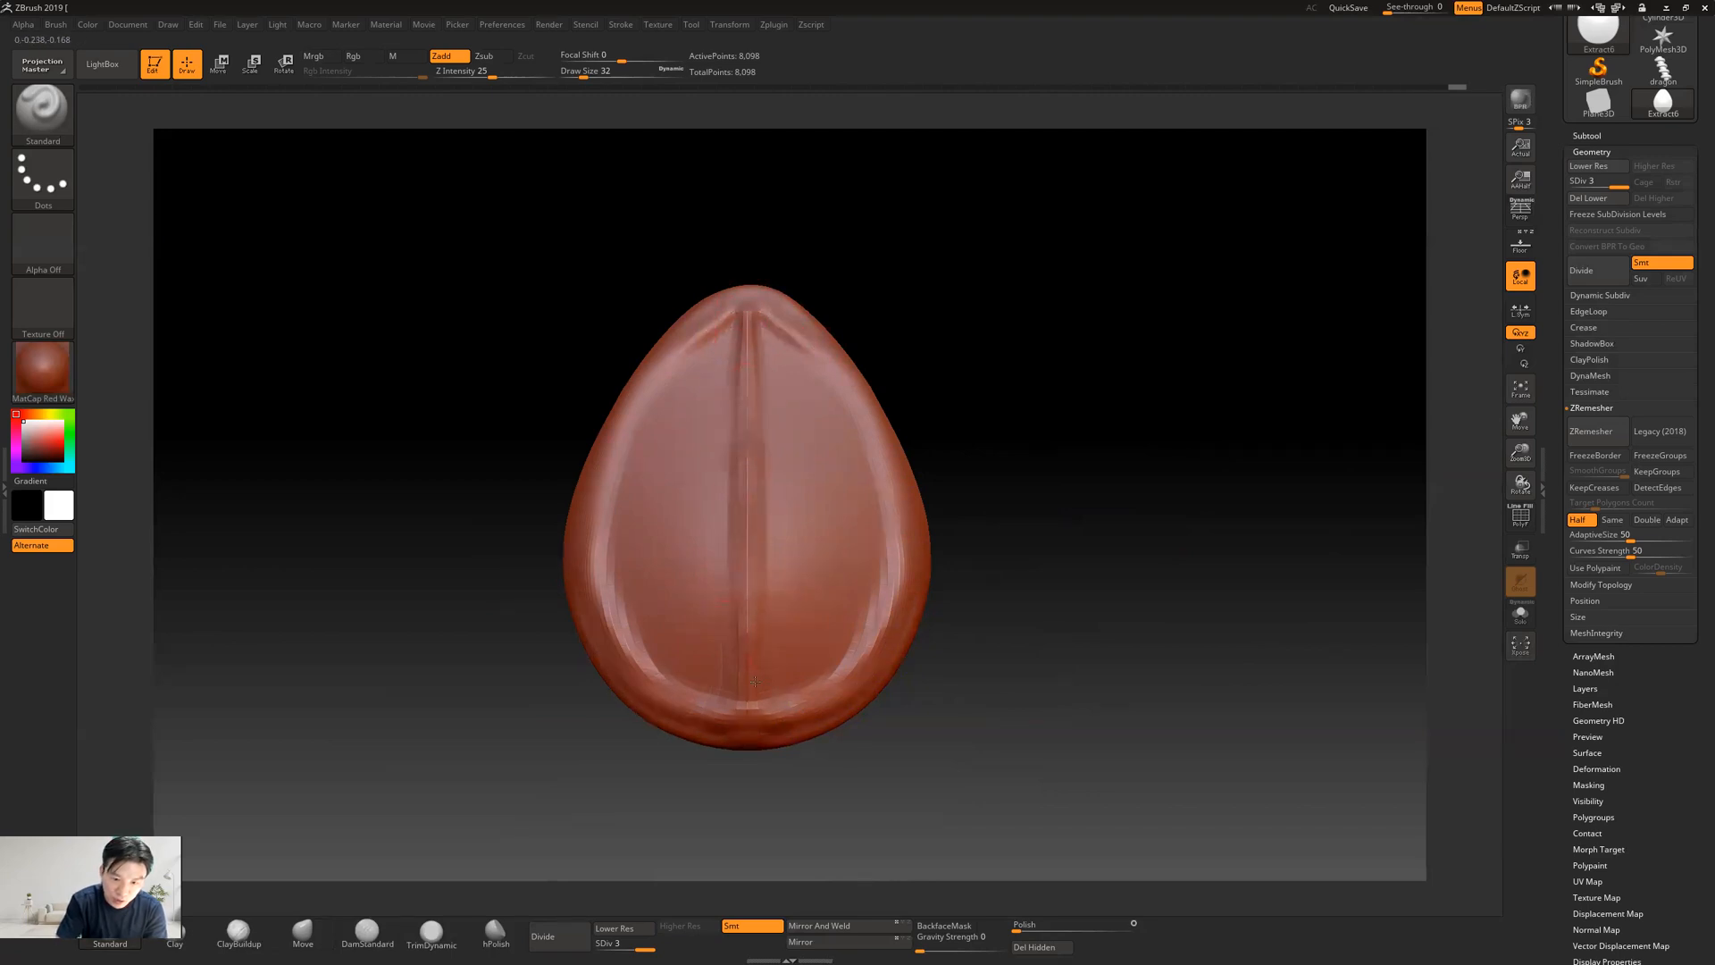
{"action": "left_click_drag", "start_coordinate": [740, 703], "coordinate": [743, 712]}
{"action": "left_click_drag", "start_coordinate": [741, 593], "coordinate": [746, 701], "text": "shift"}
{"action": "left_click_drag", "start_coordinate": [1125, 444], "coordinate": [923, 447]}
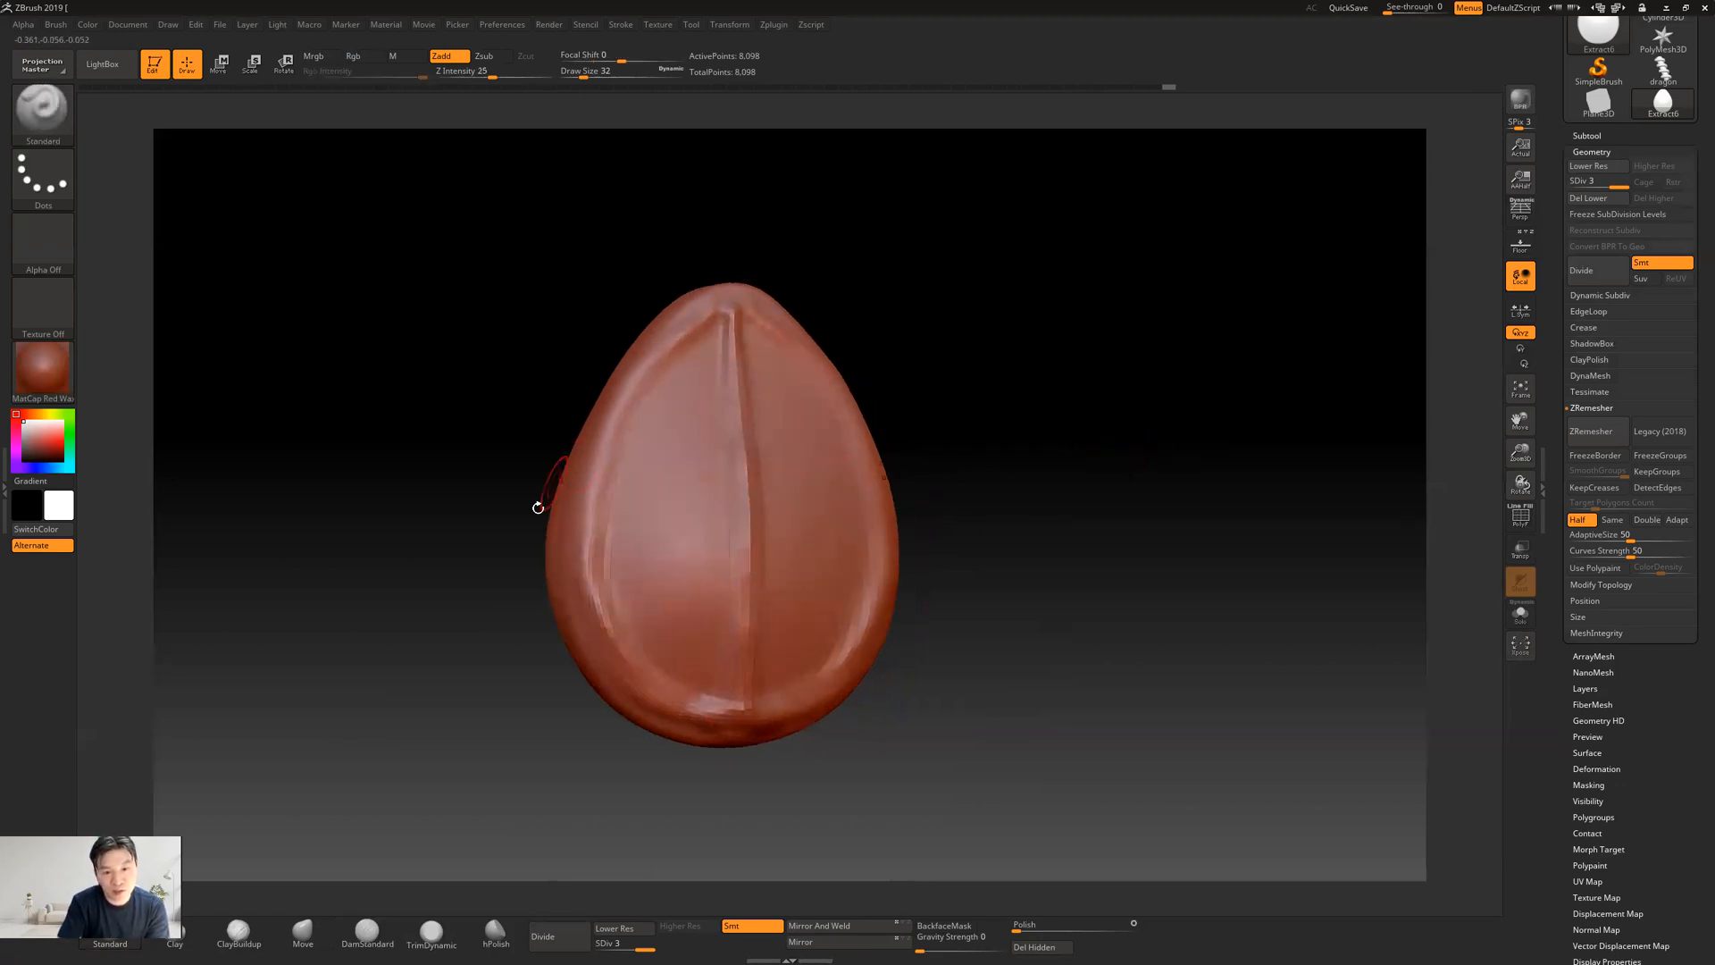
{"action": "left_click_drag", "start_coordinate": [1076, 410], "coordinate": [835, 483], "text": "shift"}
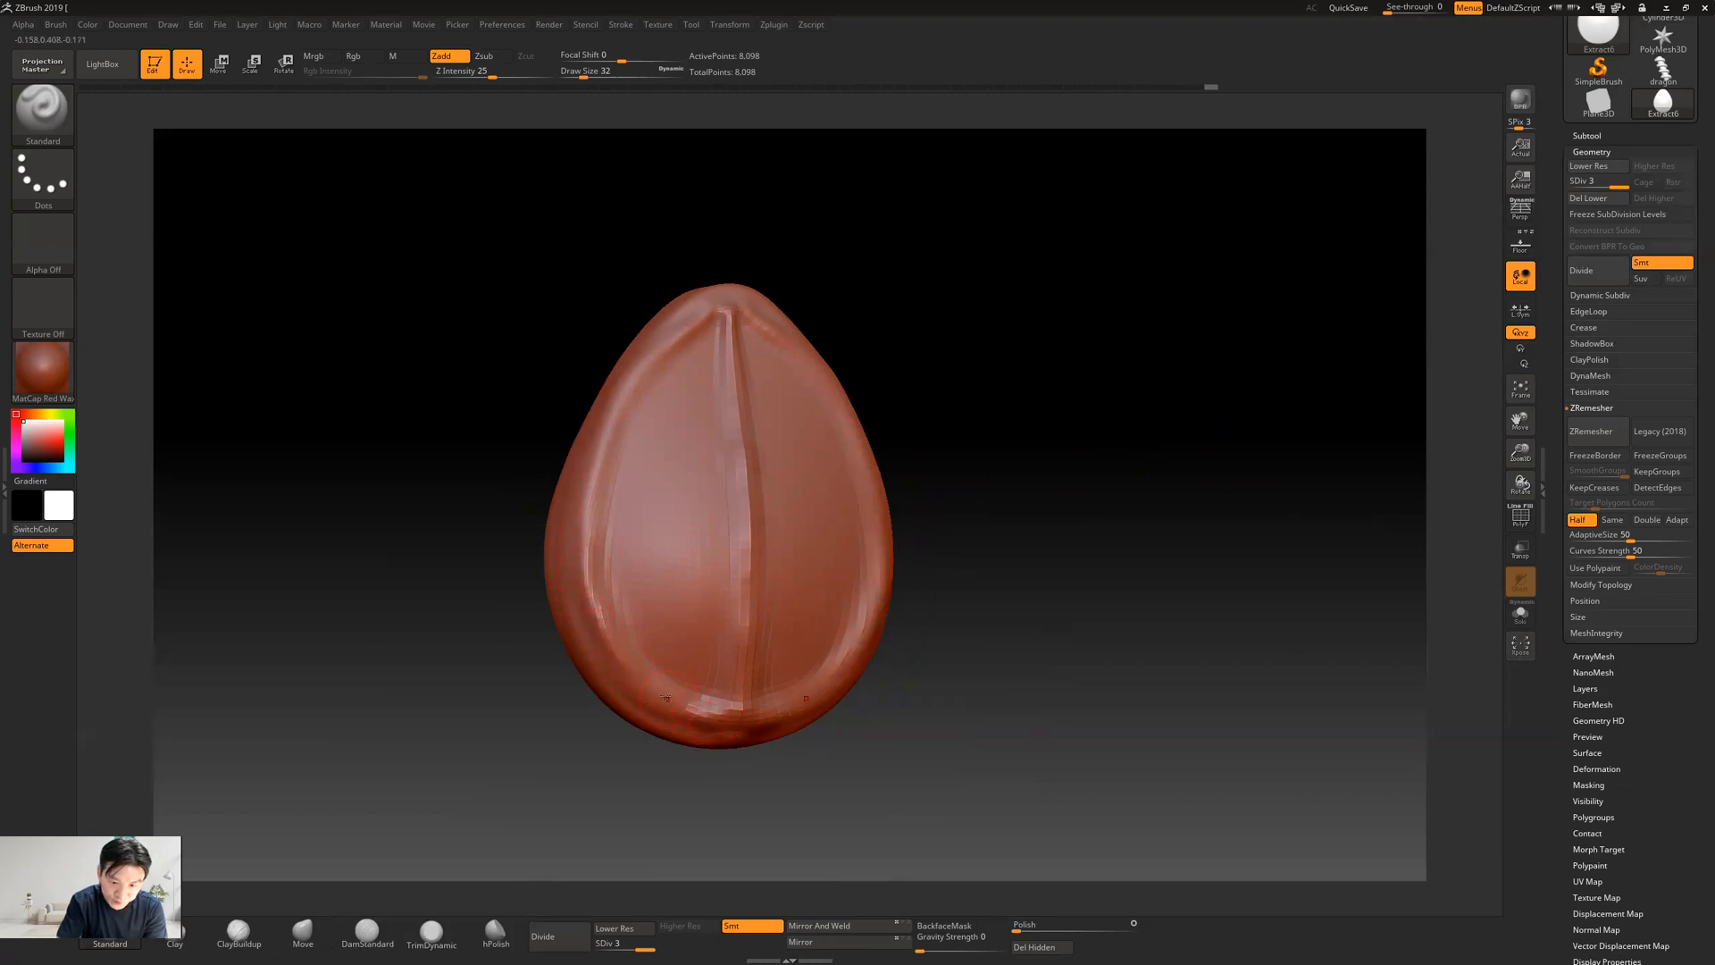
{"action": "left_click_drag", "start_coordinate": [1142, 530], "coordinate": [1114, 522]}
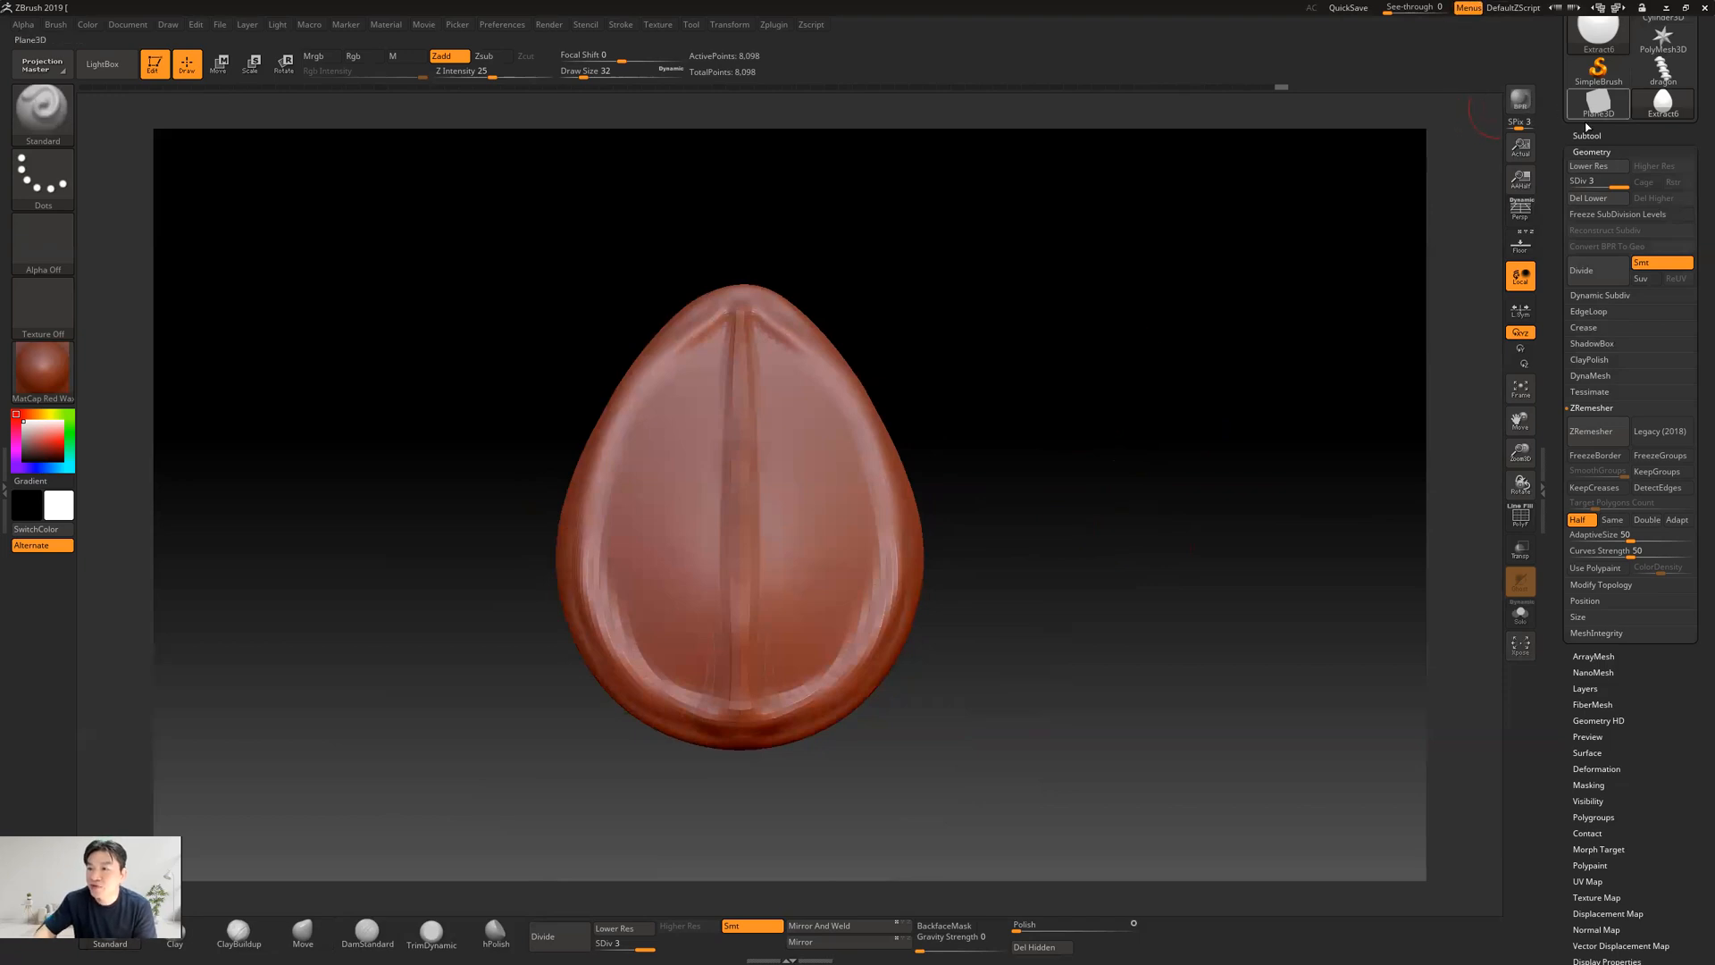
Divide the teardrop to subdivision level 4, then refine and smooth its centre ridge and symmetrical rim
{"action": "left_click", "coordinate": [1603, 275]}
{"action": "left_click_drag", "start_coordinate": [1224, 394], "coordinate": [1163, 402]}
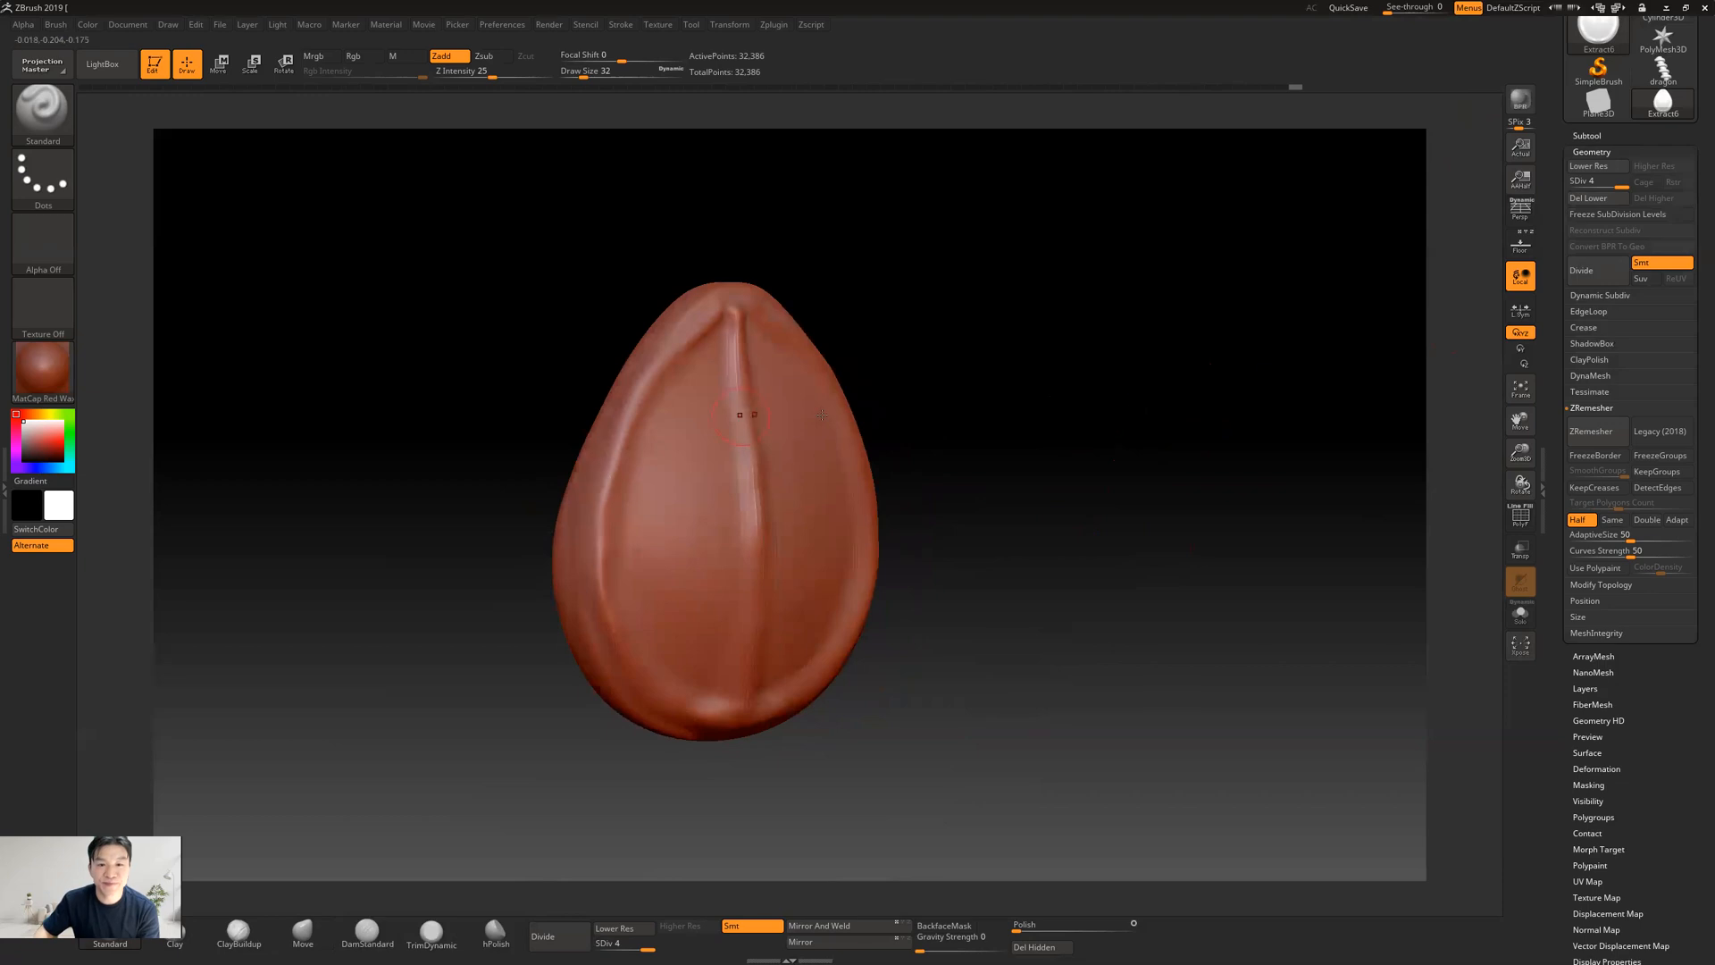
{"action": "left_click_drag", "start_coordinate": [1135, 506], "coordinate": [1145, 533]}
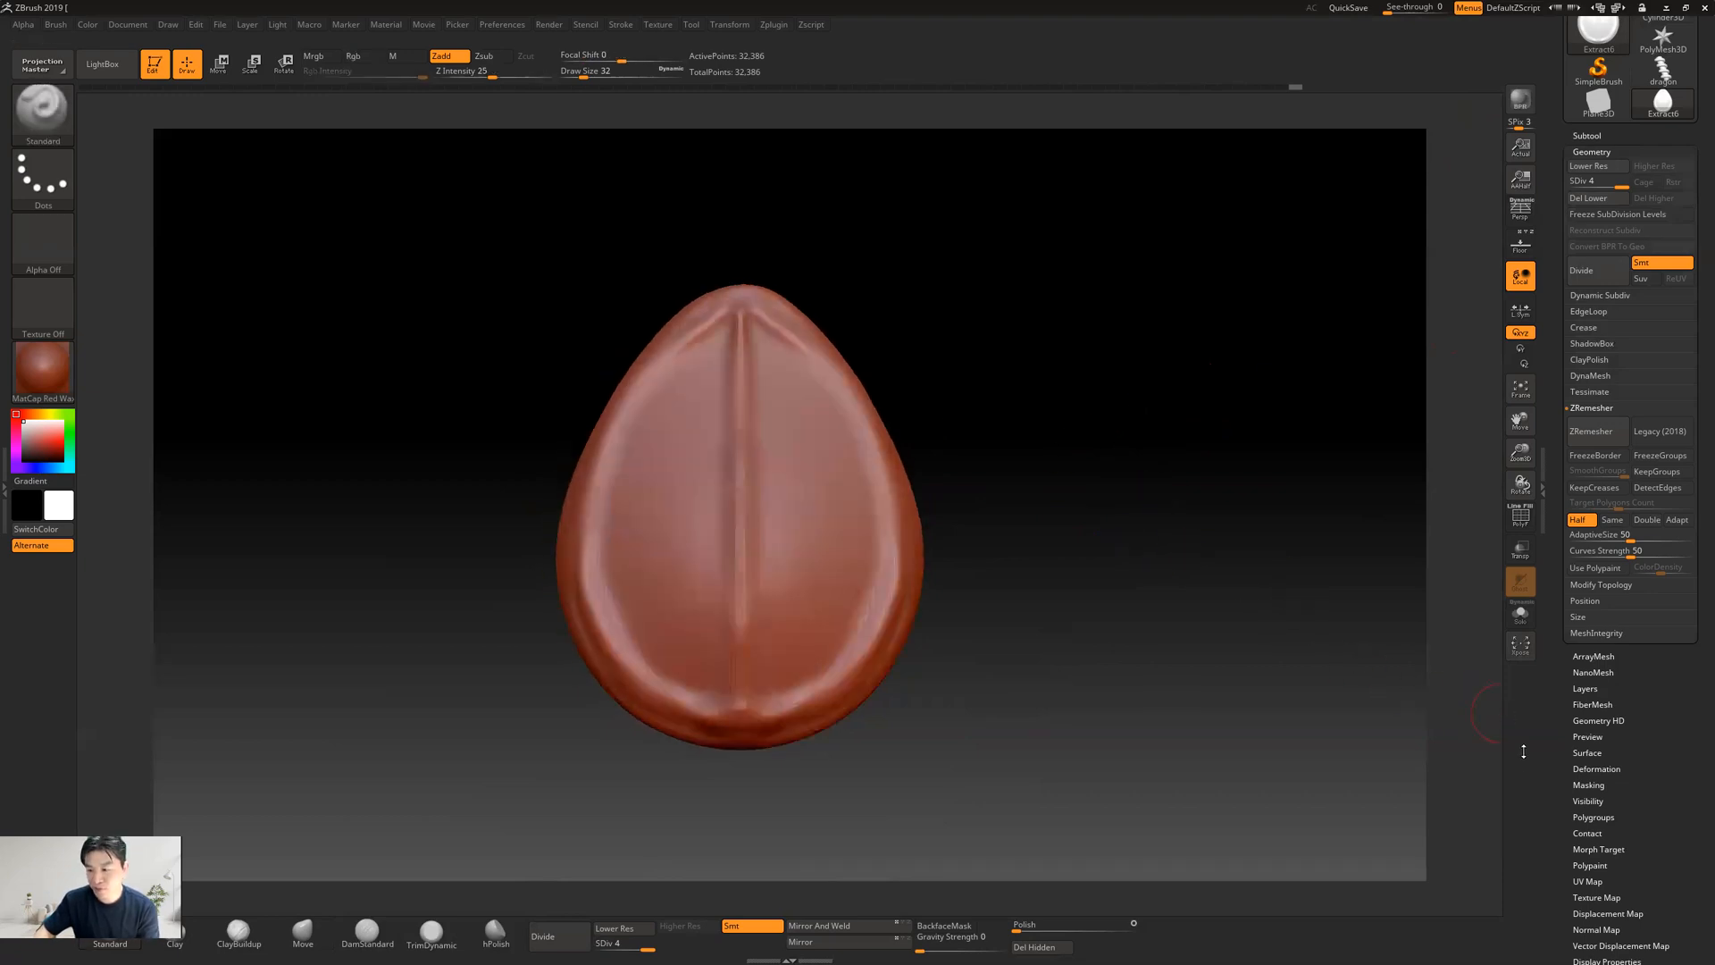
{"action": "left_click_drag", "start_coordinate": [1563, 773], "coordinate": [1573, 675]}
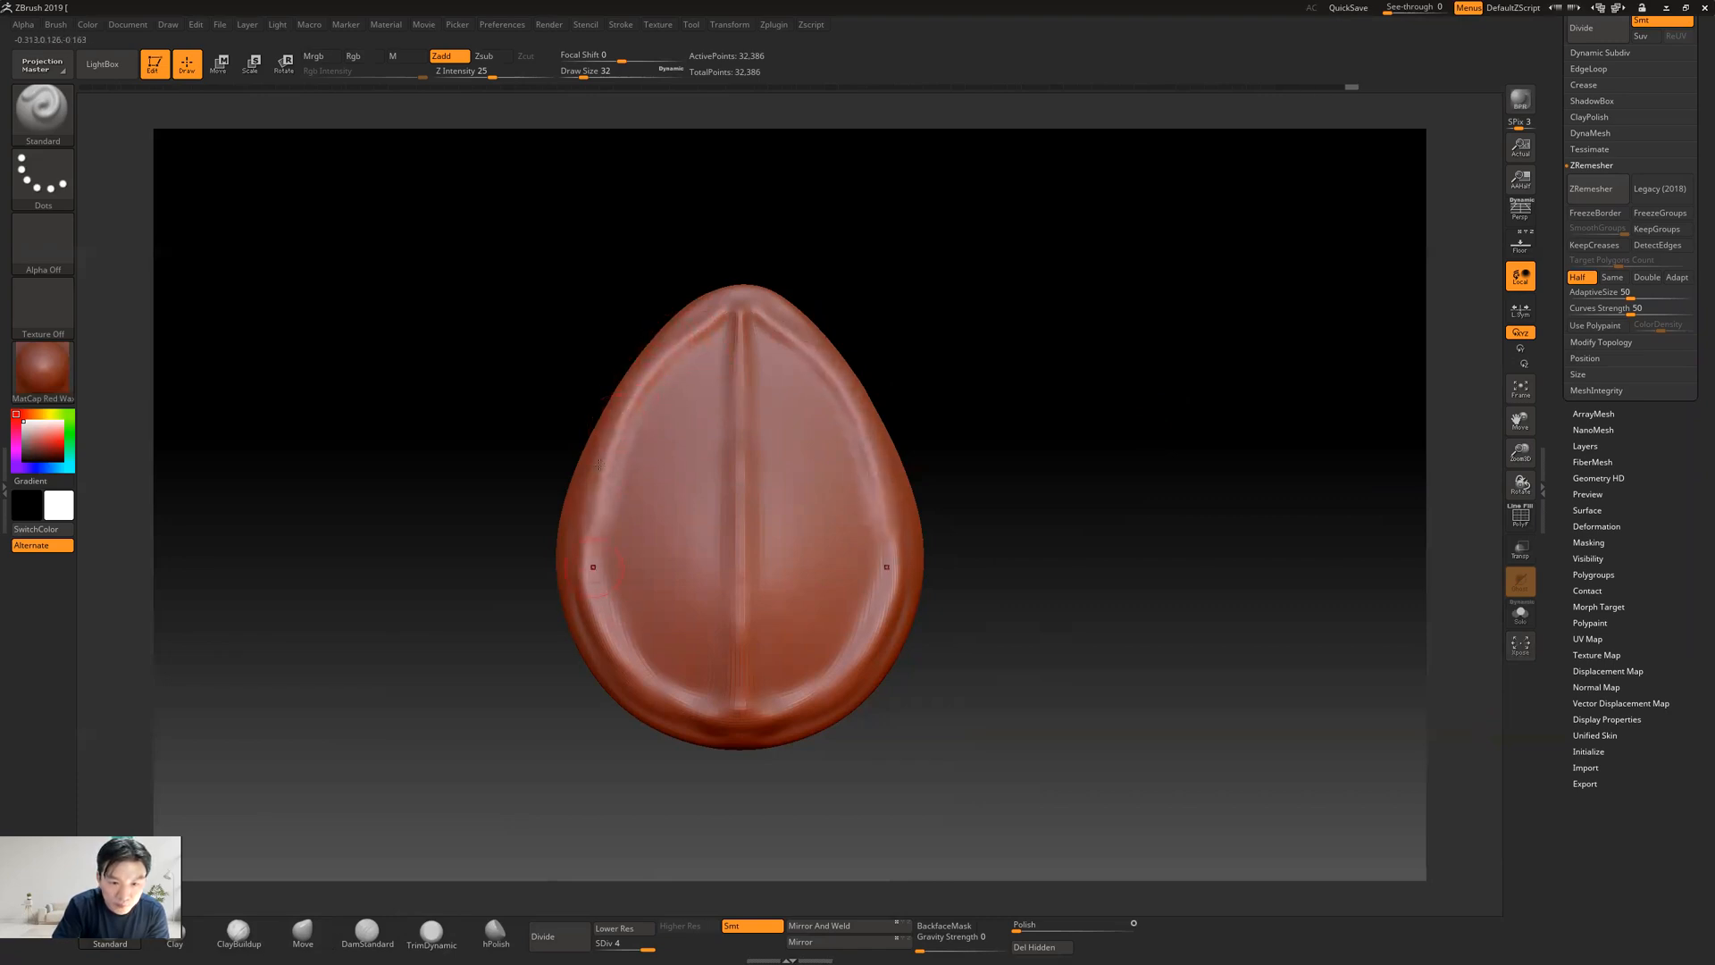
{"action": "key", "text": "shift"}
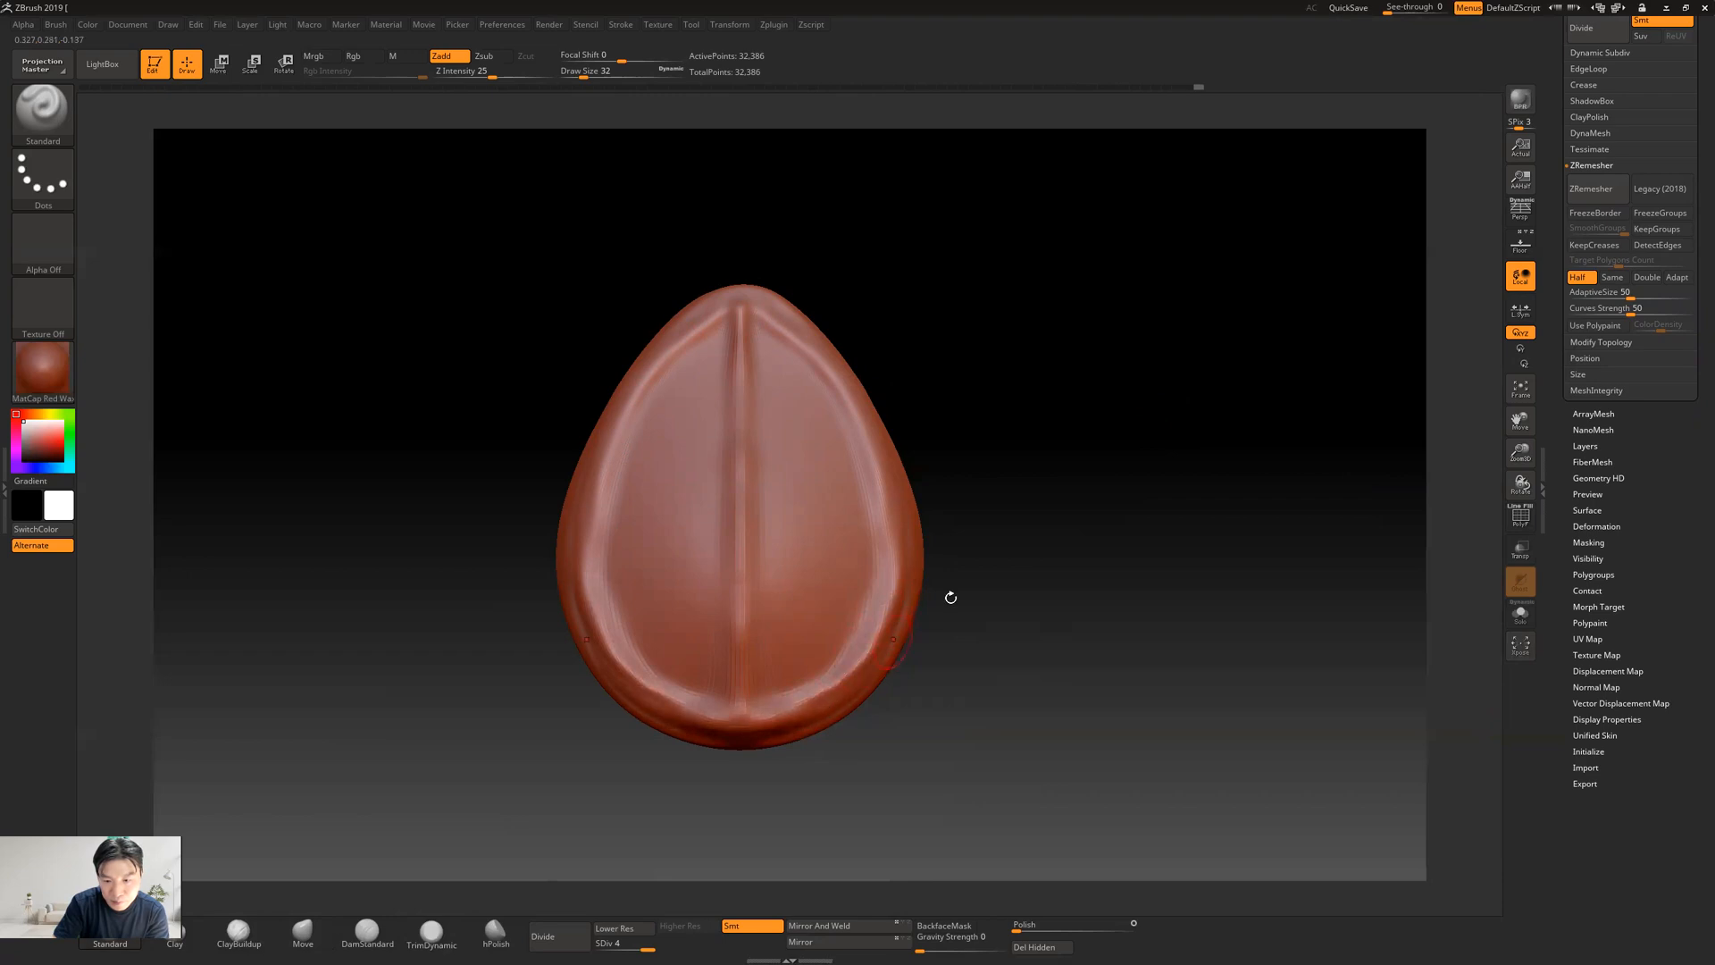
{"action": "left_click_drag", "start_coordinate": [992, 429], "coordinate": [1465, 492]}
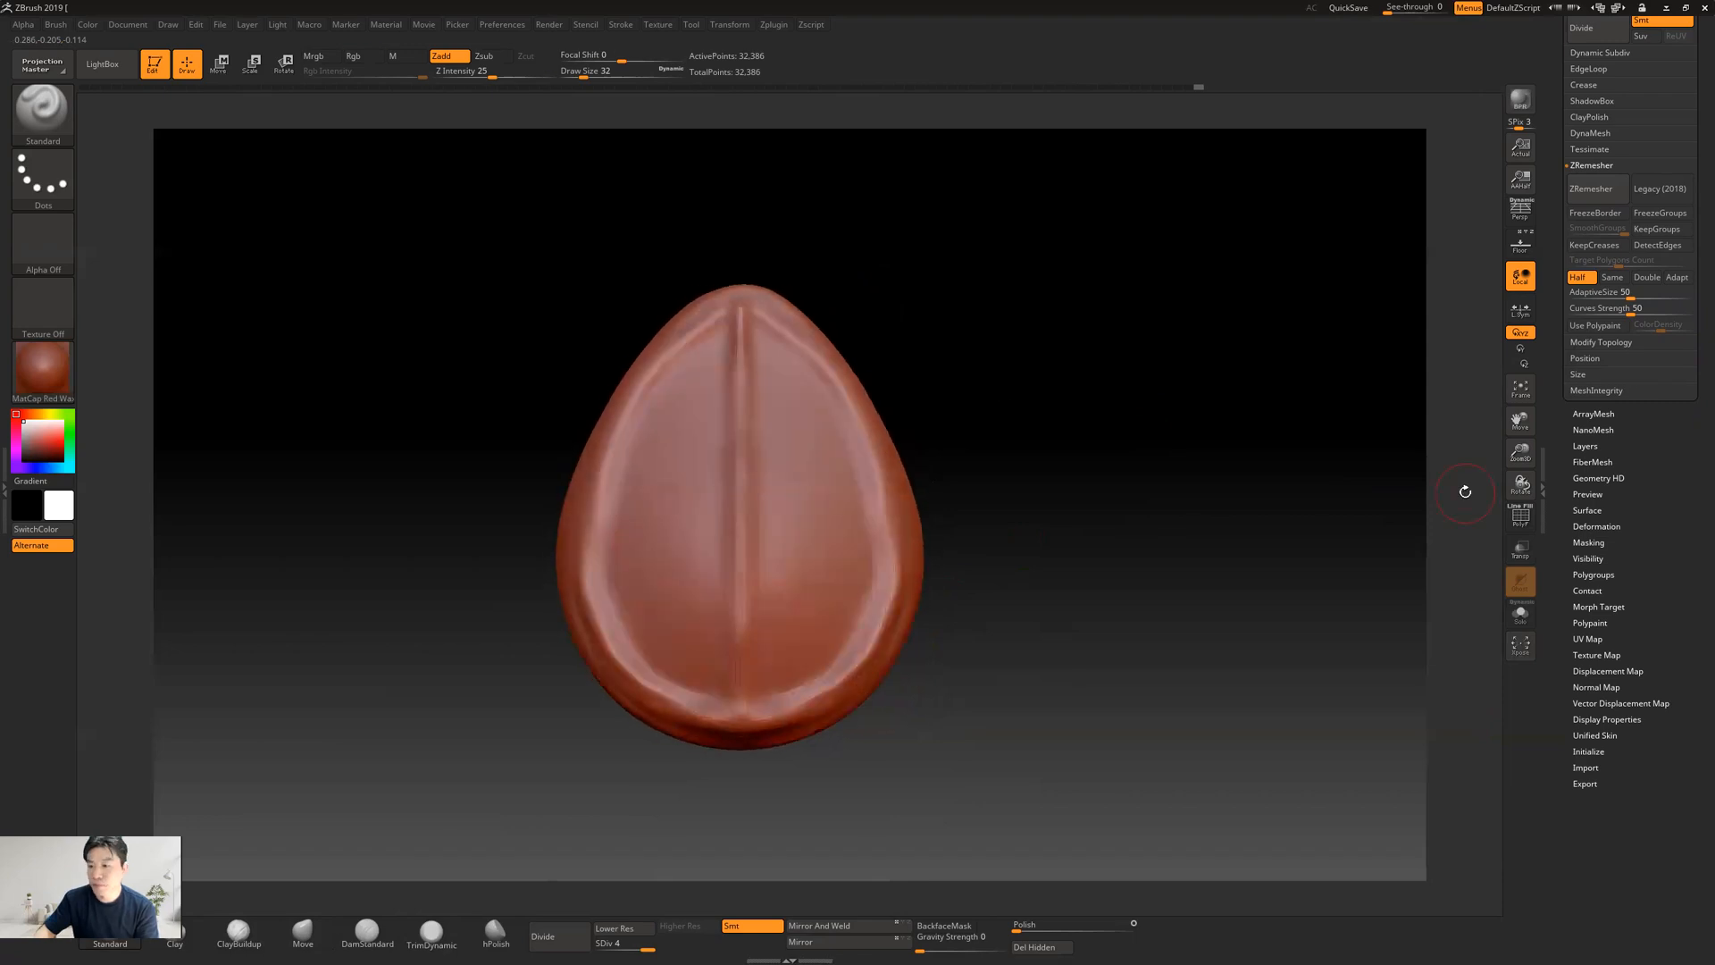
Apply a light Polish deformation to the whole teardrop and inspect its surface from an angle and the front
{"action": "scroll", "coordinate": [1617, 496], "scroll_direction": "down", "scroll_amount": 2}
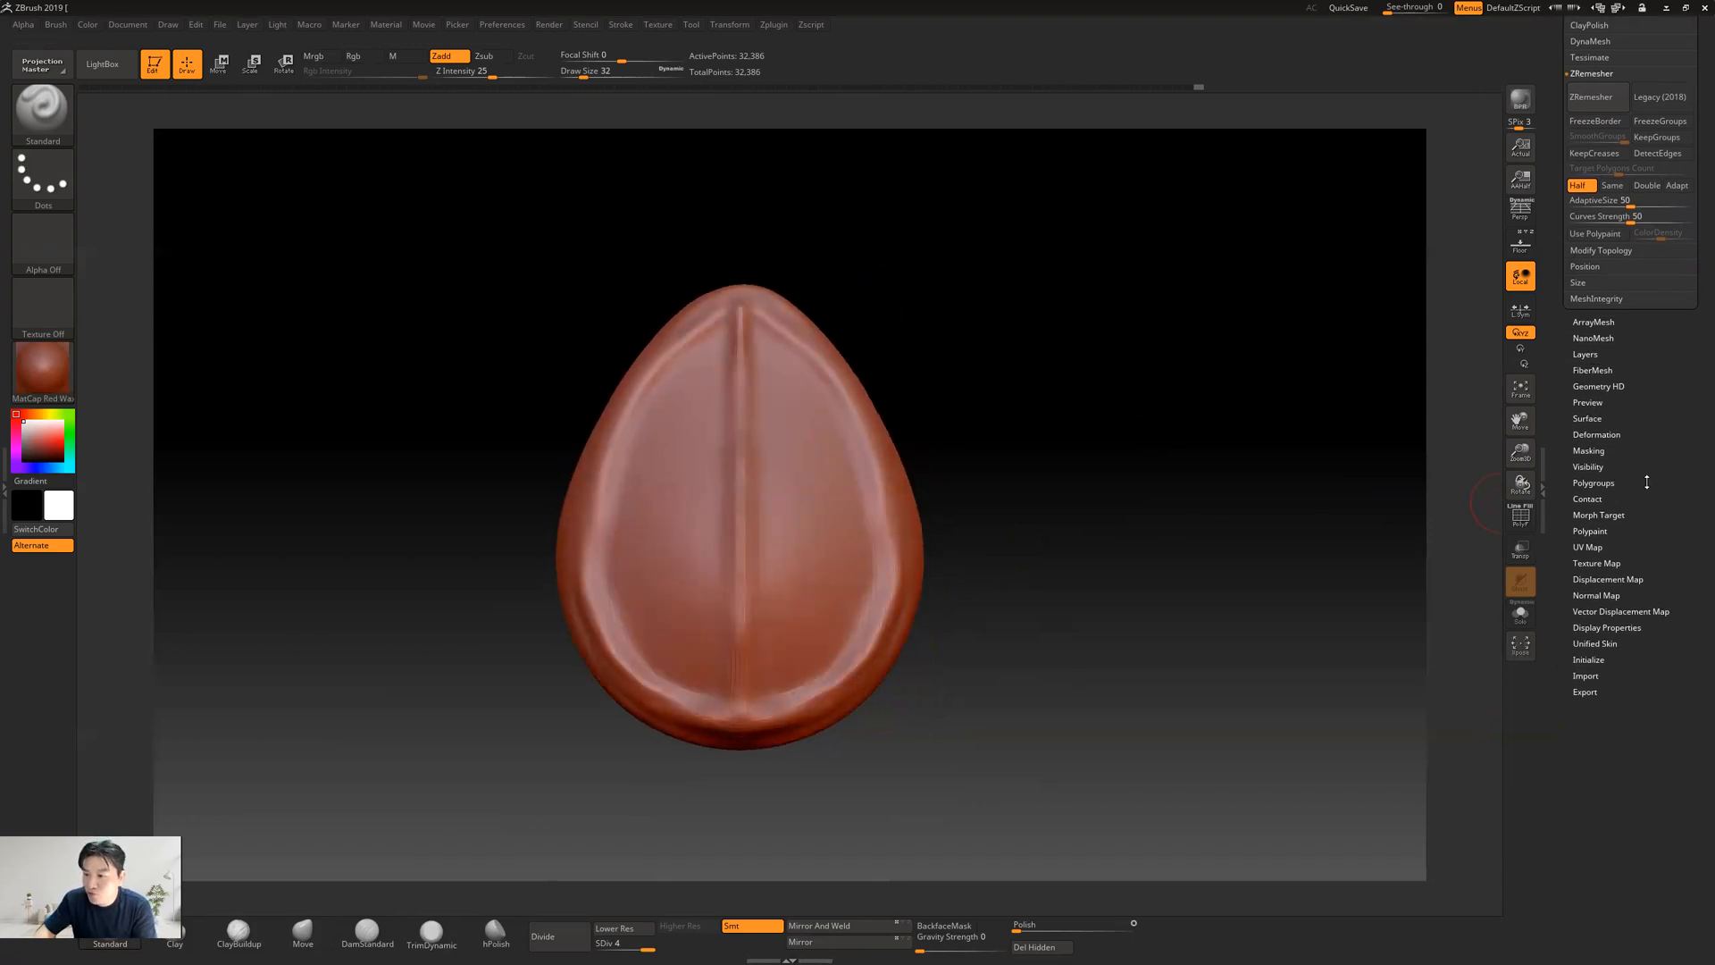
{"action": "left_click", "coordinate": [1596, 434]}
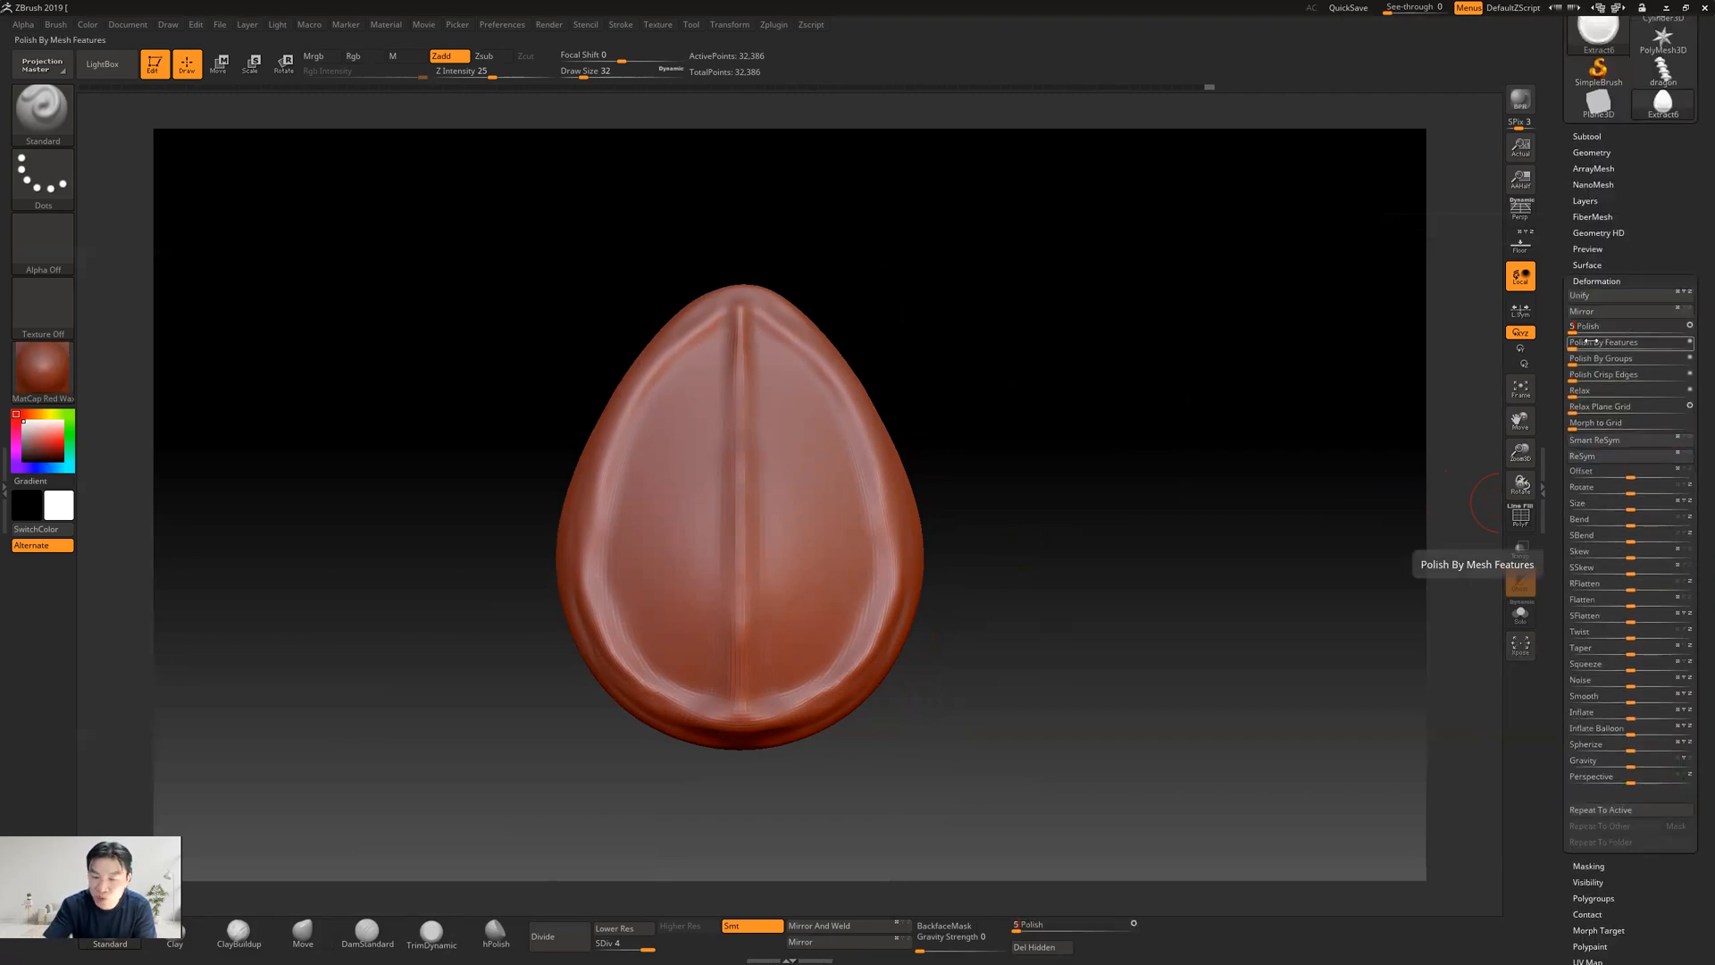
{"action": "mouse_move", "coordinate": [1014, 502]}
{"action": "left_mouse_down"}
{"action": "mouse_move", "coordinate": [1084, 482]}
{"action": "mouse_move", "coordinate": [1071, 476]}
{"action": "mouse_move", "coordinate": [1030, 471]}
{"action": "mouse_move", "coordinate": [1021, 518]}
{"action": "mouse_move", "coordinate": [1111, 525]}
{"action": "mouse_move", "coordinate": [1117, 448]}
{"action": "mouse_move", "coordinate": [1167, 452]}
{"action": "mouse_move", "coordinate": [1148, 459]}
{"action": "left_mouse_up"}
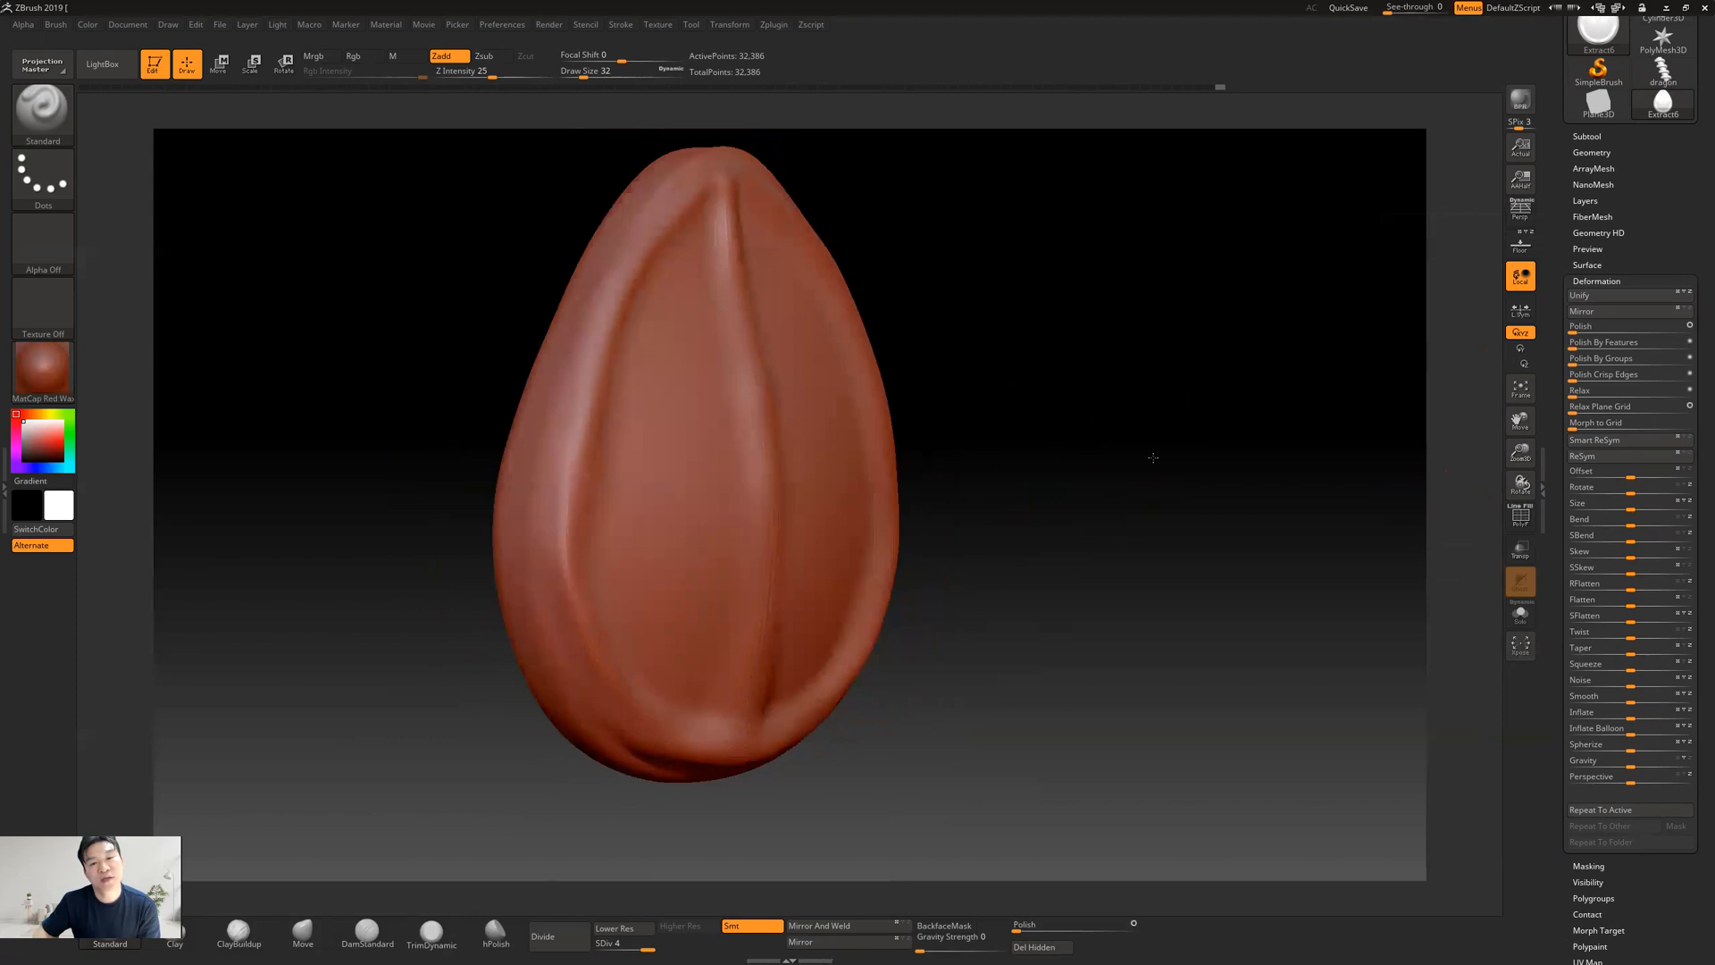
{"action": "key", "text": "shift"}
{"action": "mouse_move", "coordinate": [1129, 313]}
{"action": "left_mouse_down"}
{"action": "mouse_move", "coordinate": [1107, 325]}
{"action": "mouse_move", "coordinate": [1160, 384]}
{"action": "mouse_move", "coordinate": [1026, 527]}
{"action": "mouse_move", "coordinate": [1040, 523]}
{"action": "left_mouse_up"}
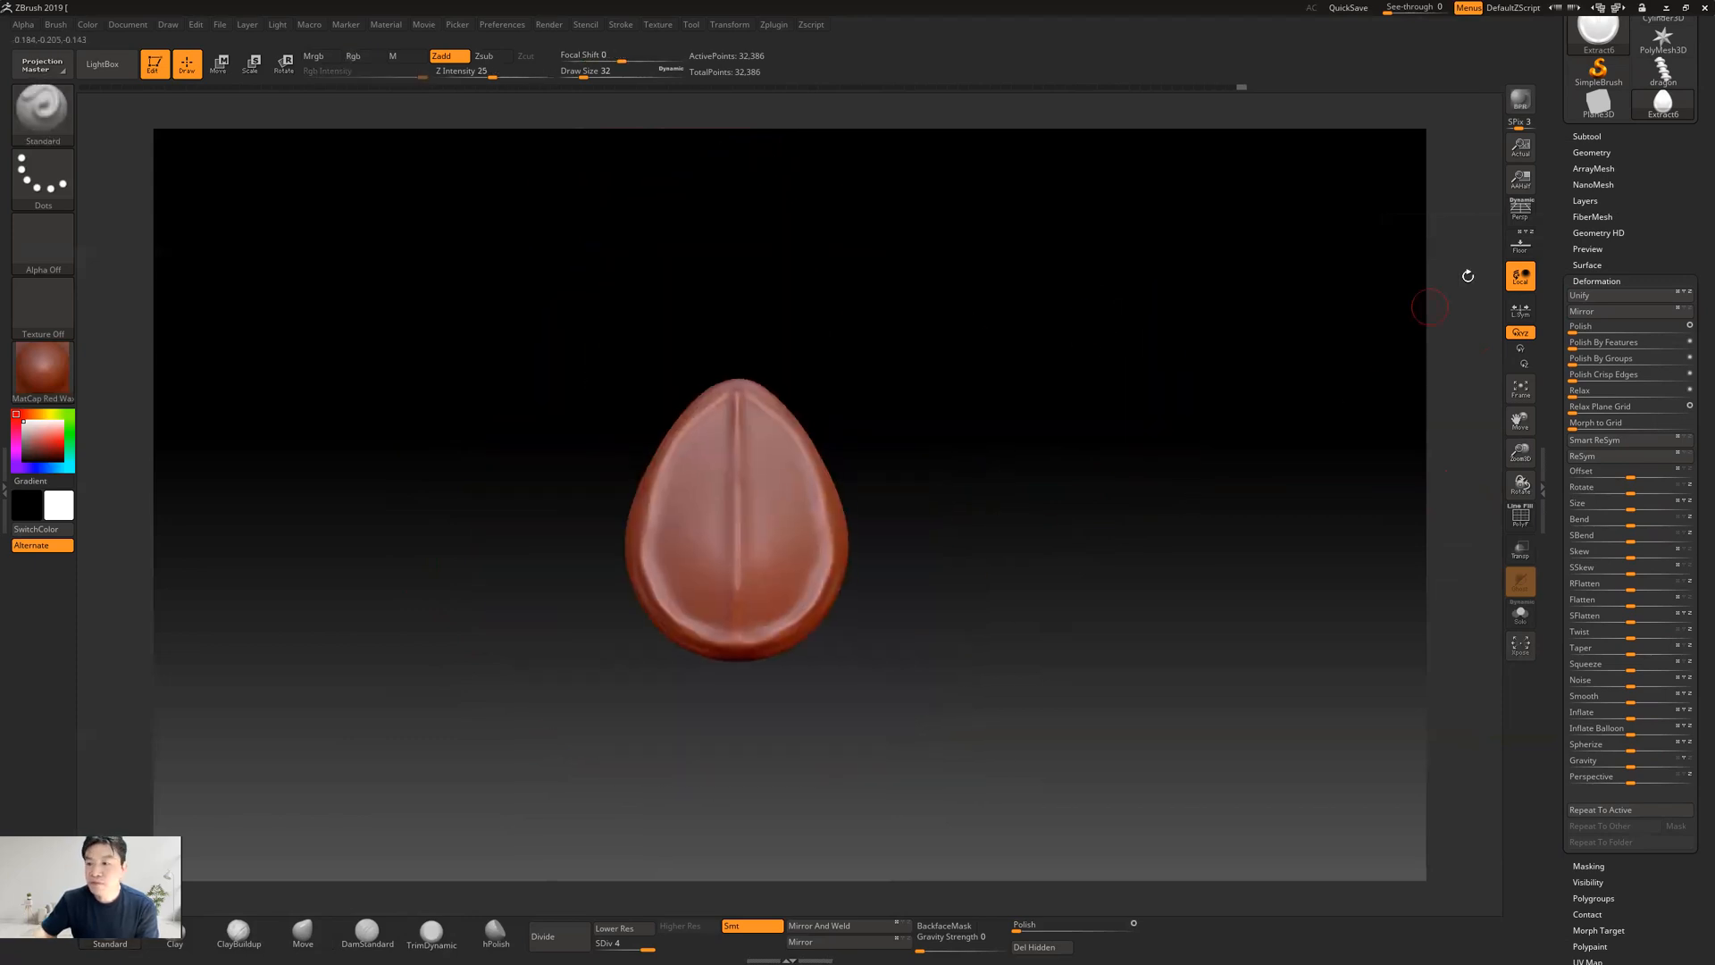
Review the teardrop's subdivision level in the geometry settings and open the Decimation Master options
{"action": "left_click_drag", "start_coordinate": [1557, 180], "coordinate": [1557, 355]}
{"action": "mouse_move", "coordinate": [1594, 210]}
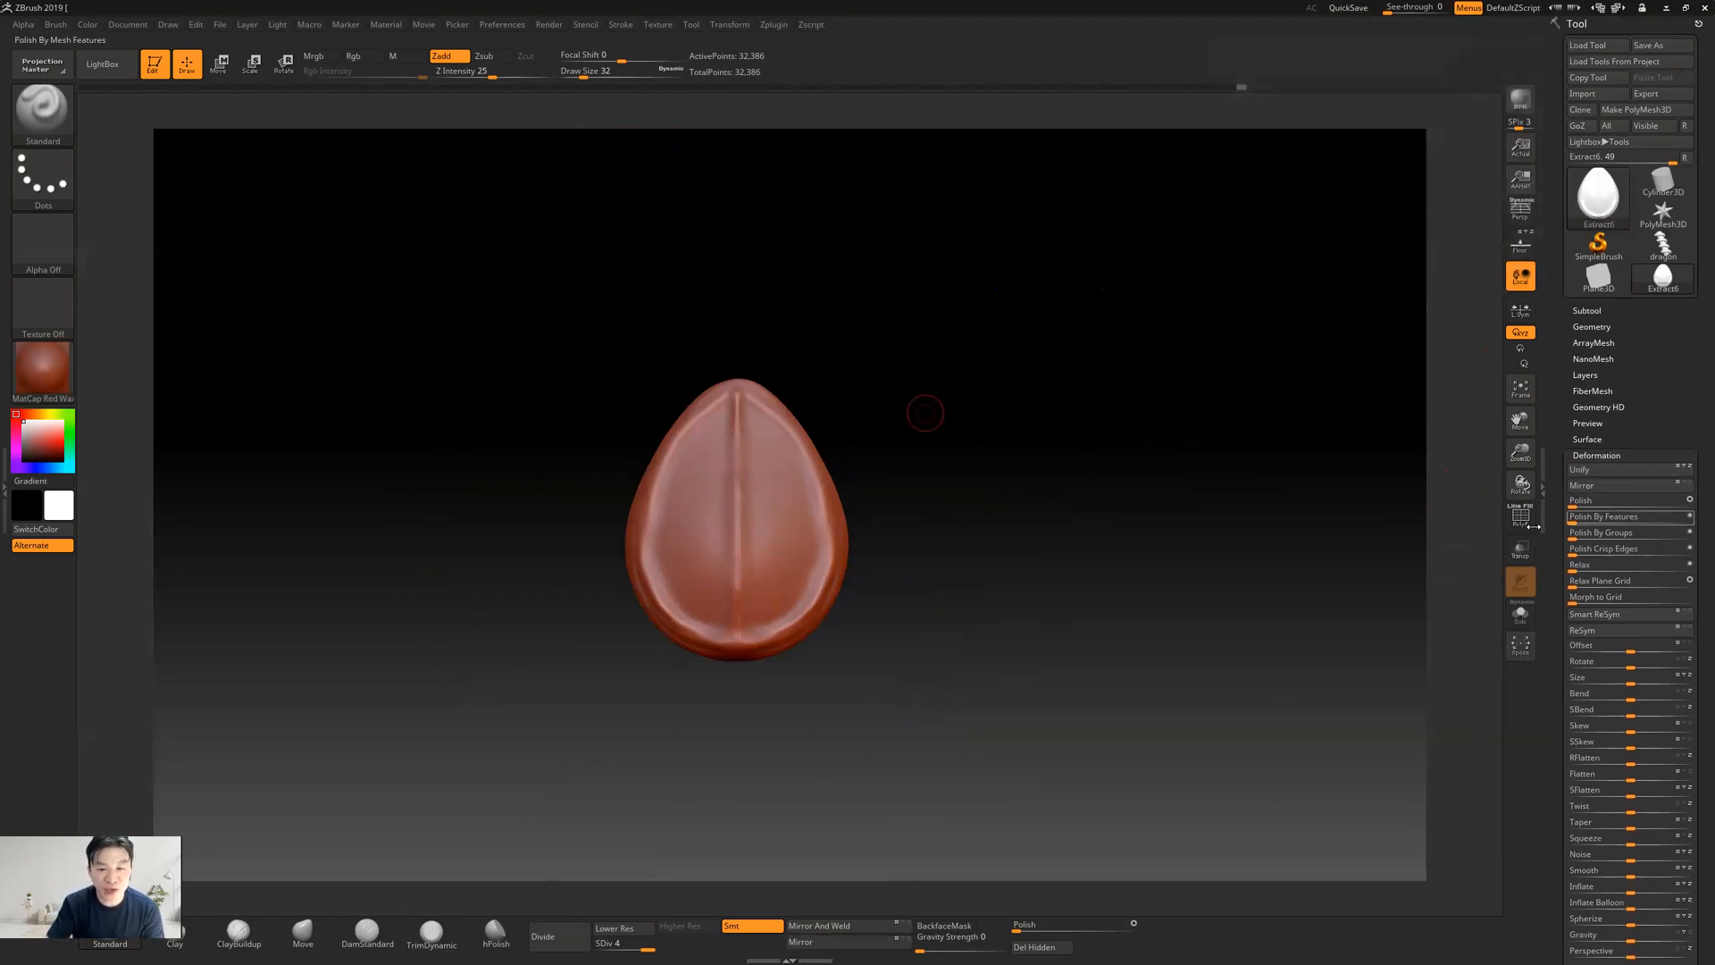
{"action": "left_click_drag", "start_coordinate": [961, 517], "coordinate": [1113, 530]}
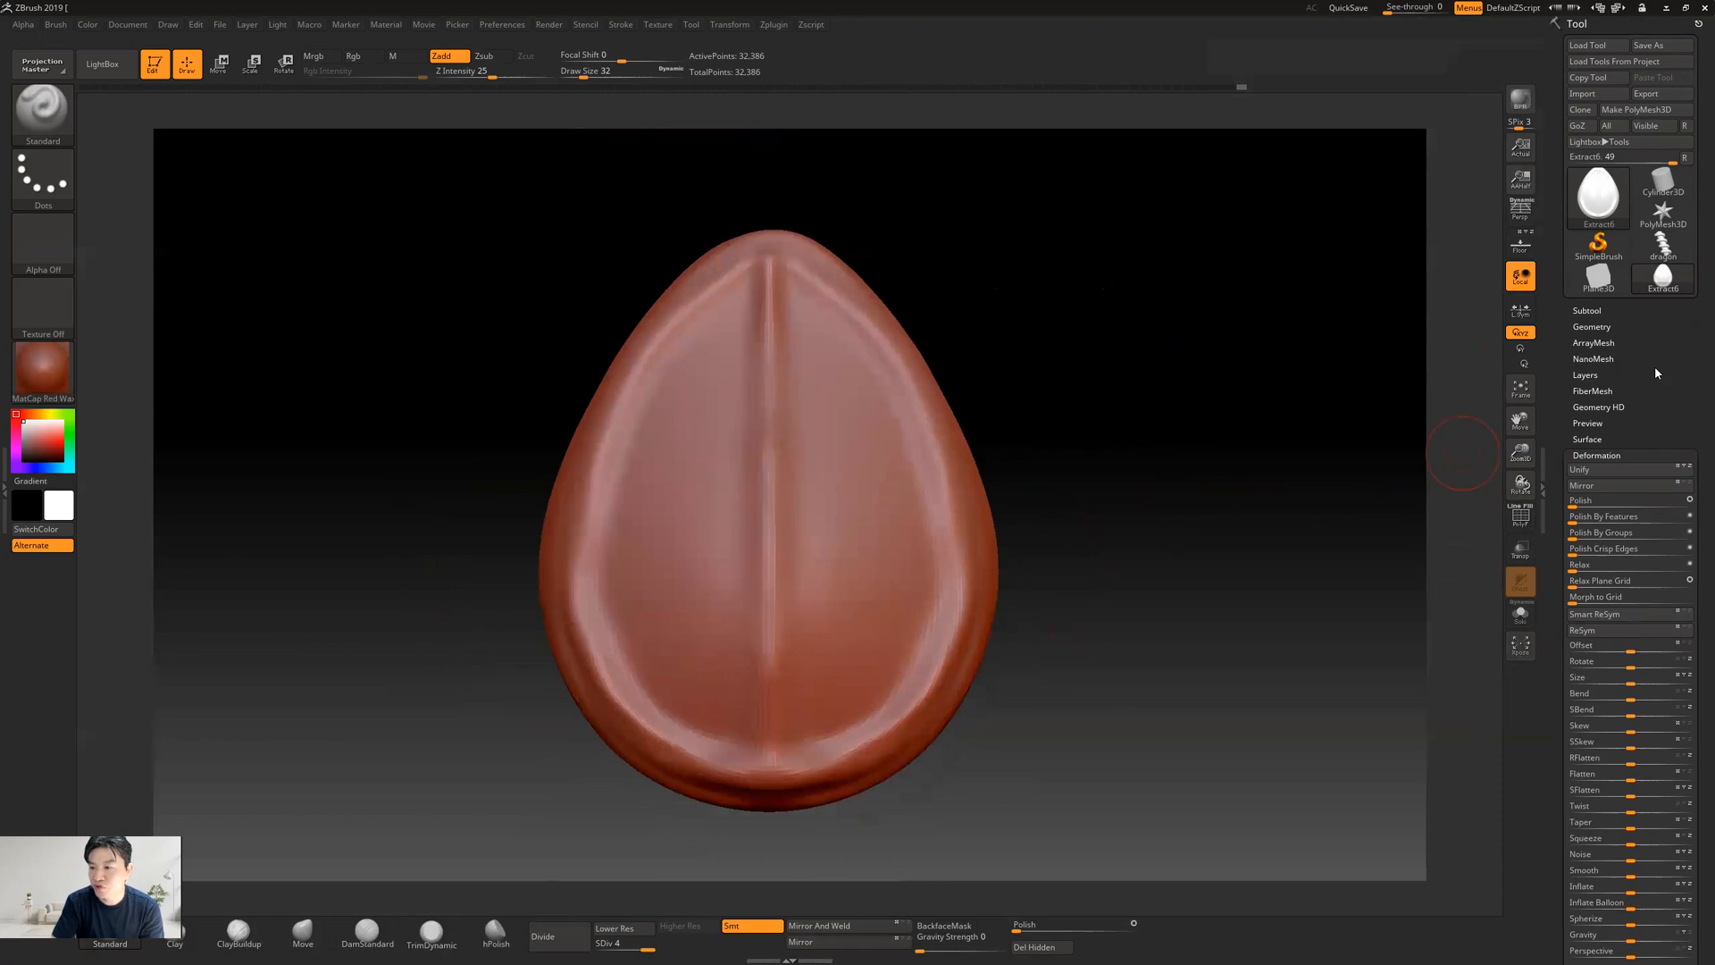
{"action": "left_click", "coordinate": [1589, 327]}
{"action": "mouse_move", "coordinate": [1621, 361]}
{"action": "left_mouse_down"}
{"action": "mouse_move", "coordinate": [1559, 358]}
{"action": "mouse_move", "coordinate": [1632, 363]}
{"action": "left_mouse_up"}
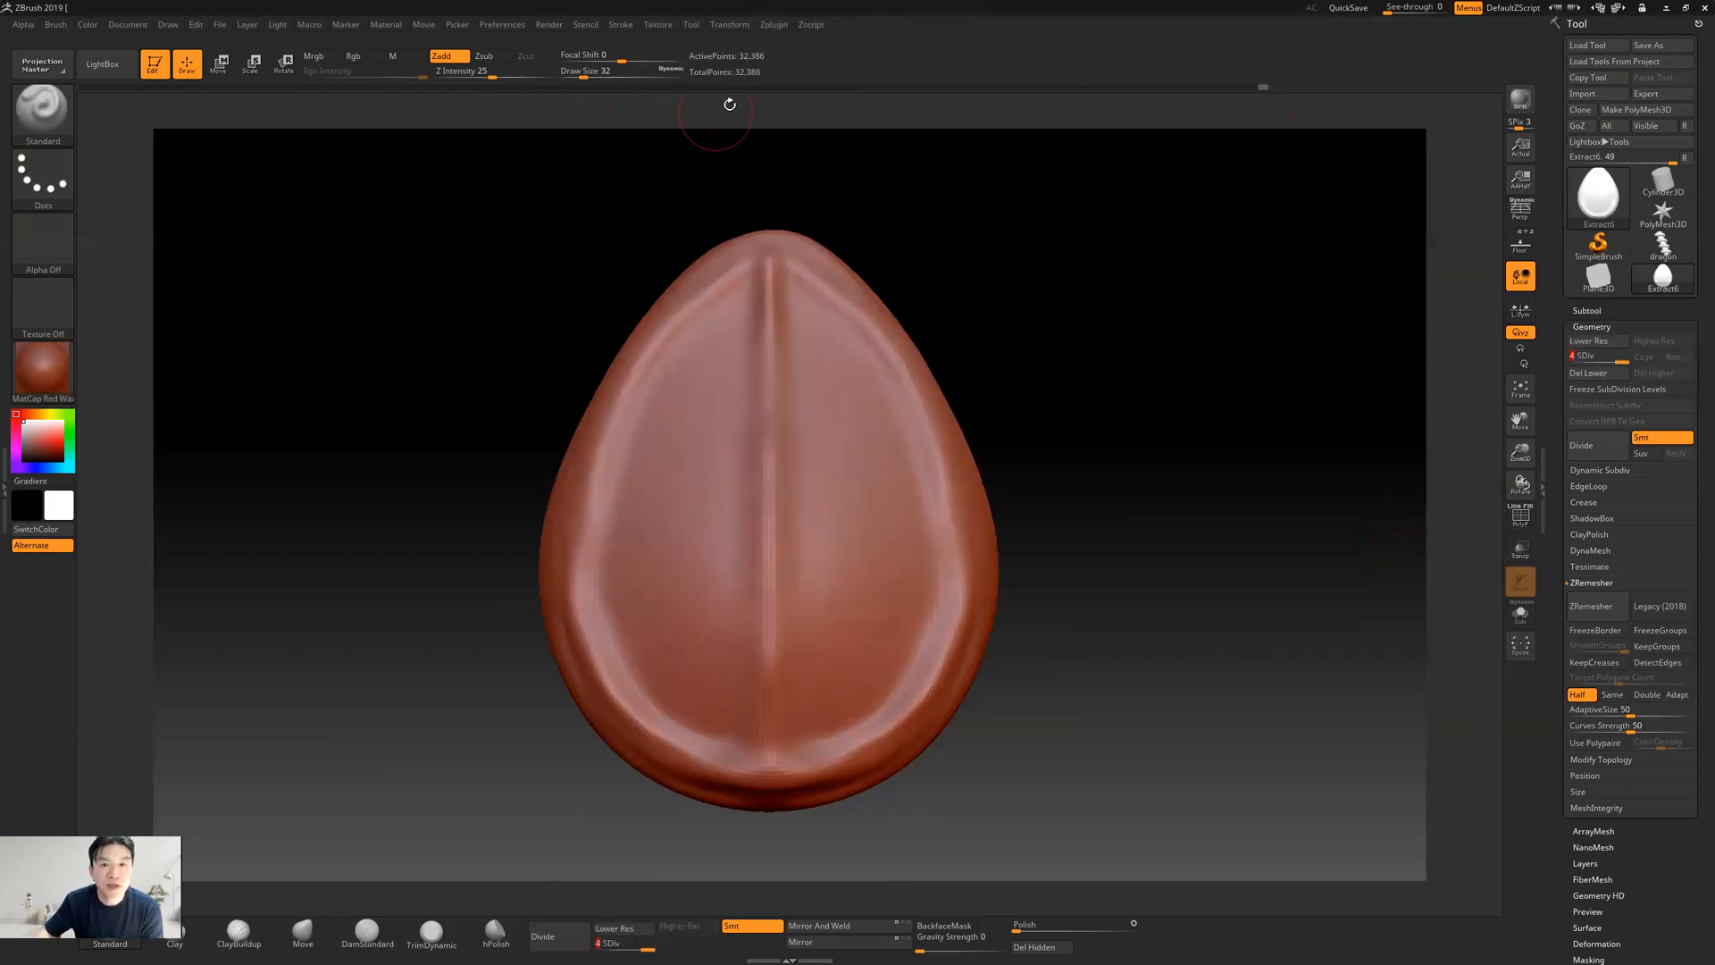
{"action": "left_click", "coordinate": [773, 25]}
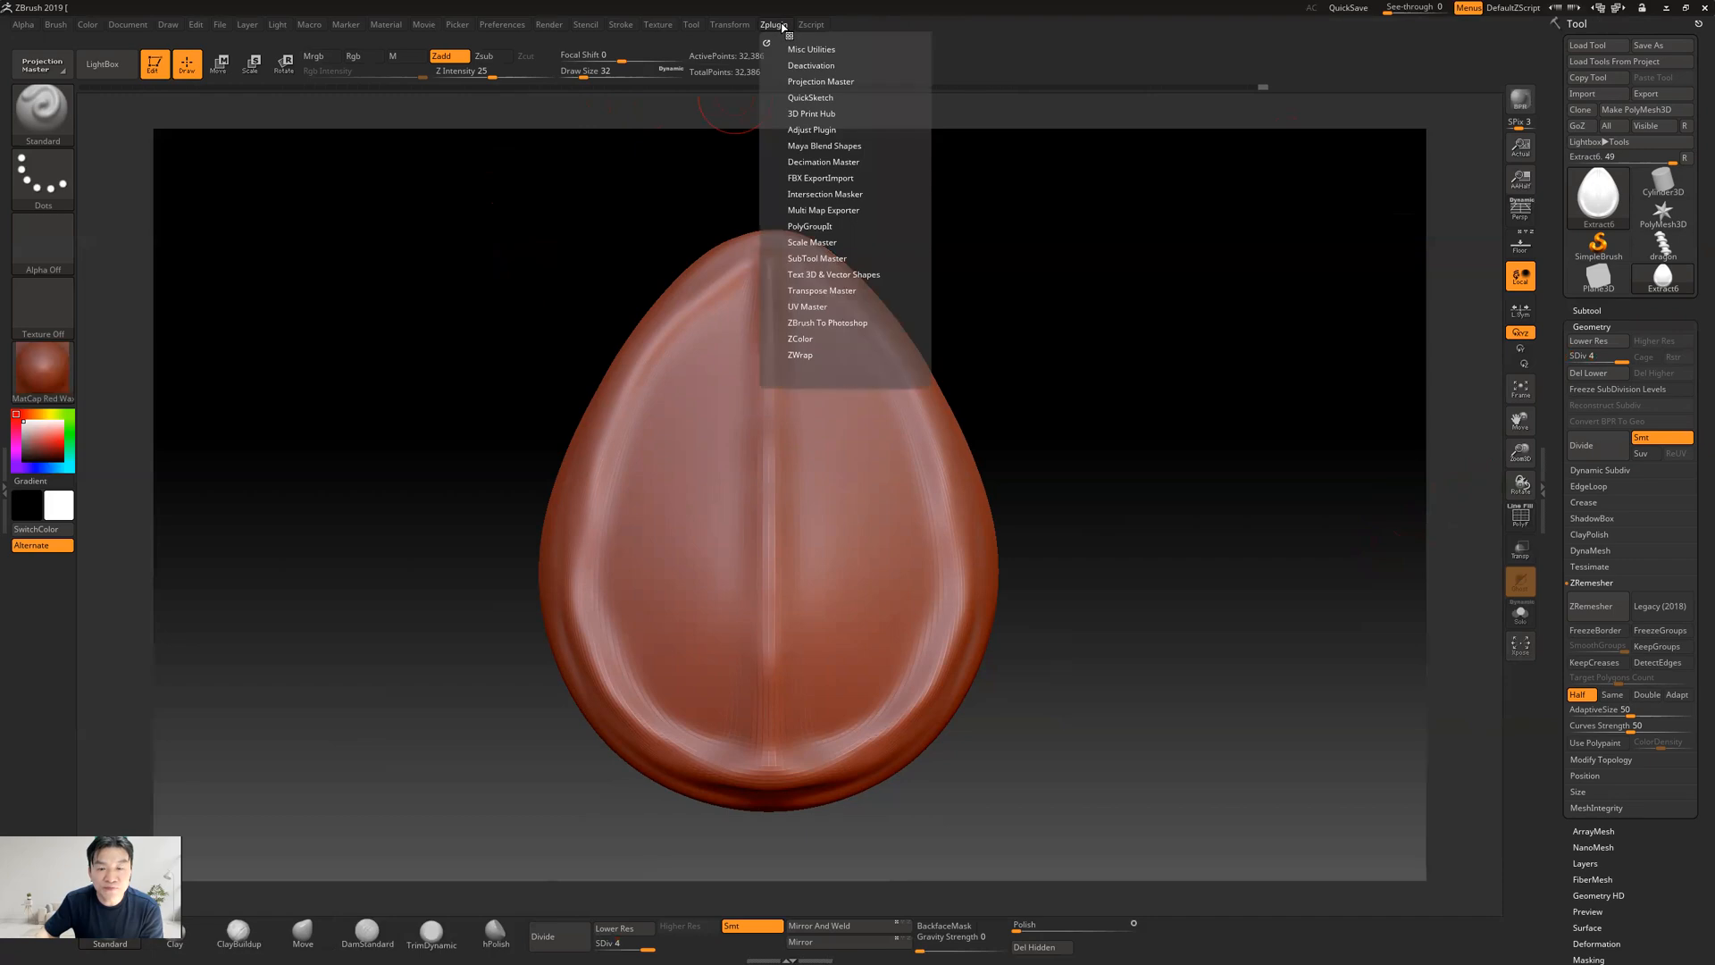
{"action": "left_click", "coordinate": [806, 162]}
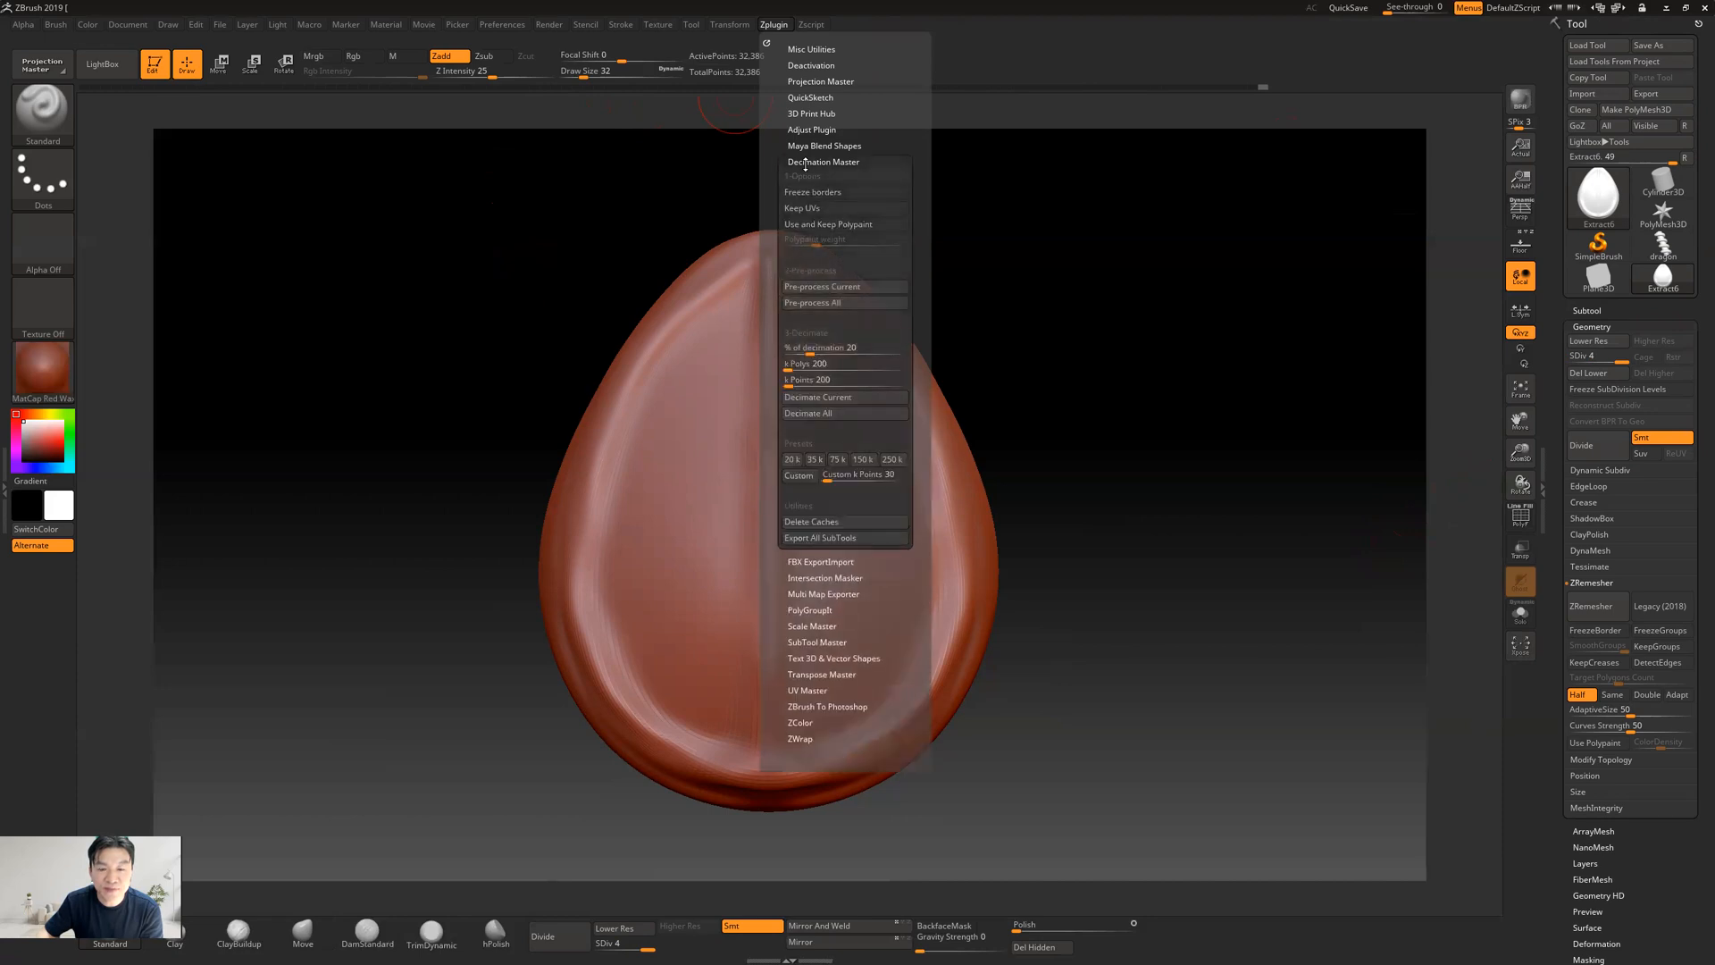
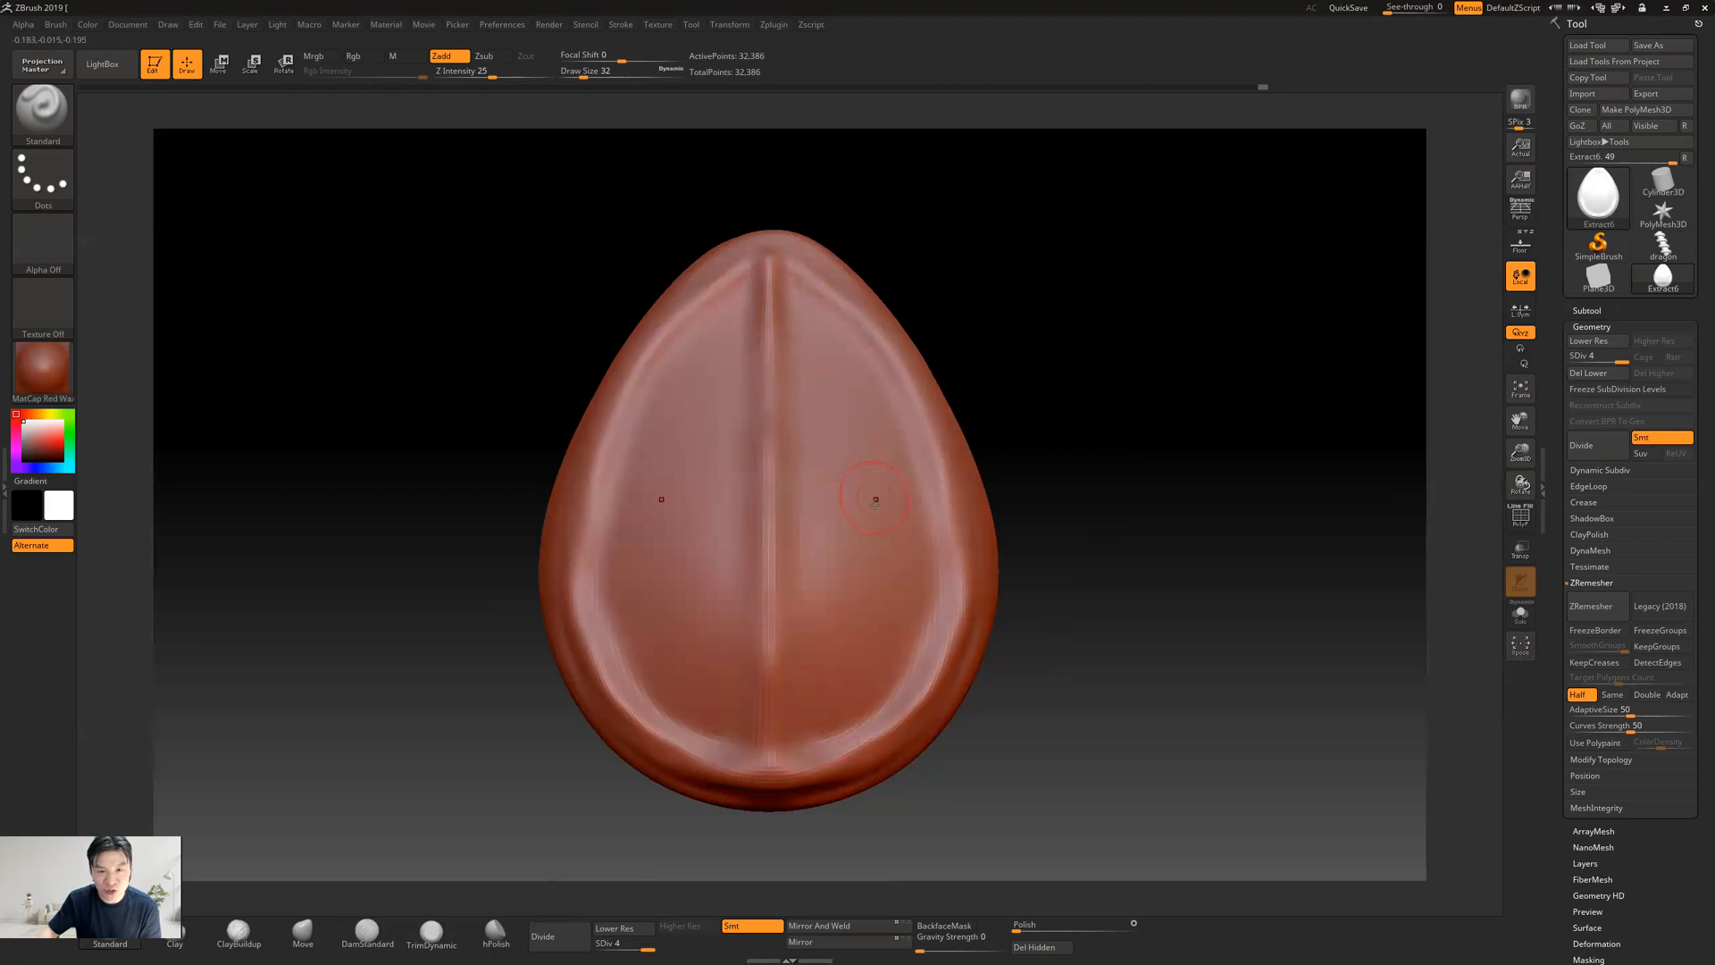
Pre-process the teardrop for decimation with Decimation Master and show its wireframe to check the existing mesh near the tip
{"action": "left_click", "coordinate": [735, 29]}
{"action": "left_click", "coordinate": [773, 27]}
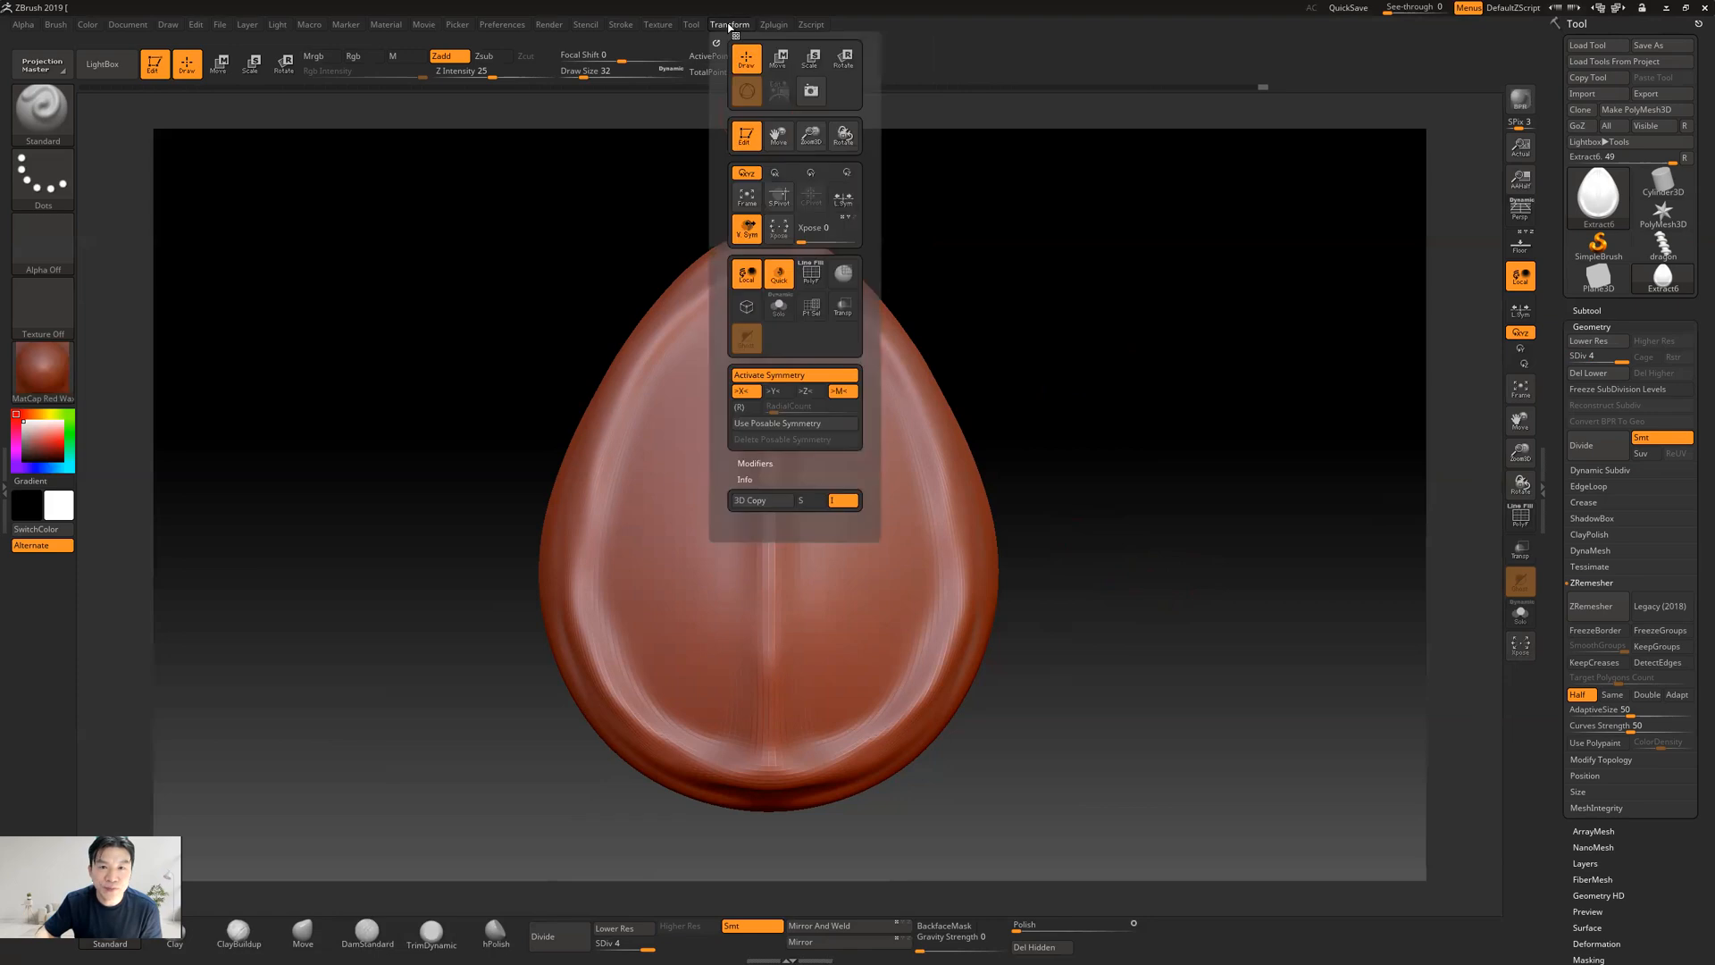
{"action": "mouse_move", "coordinate": [773, 25]}
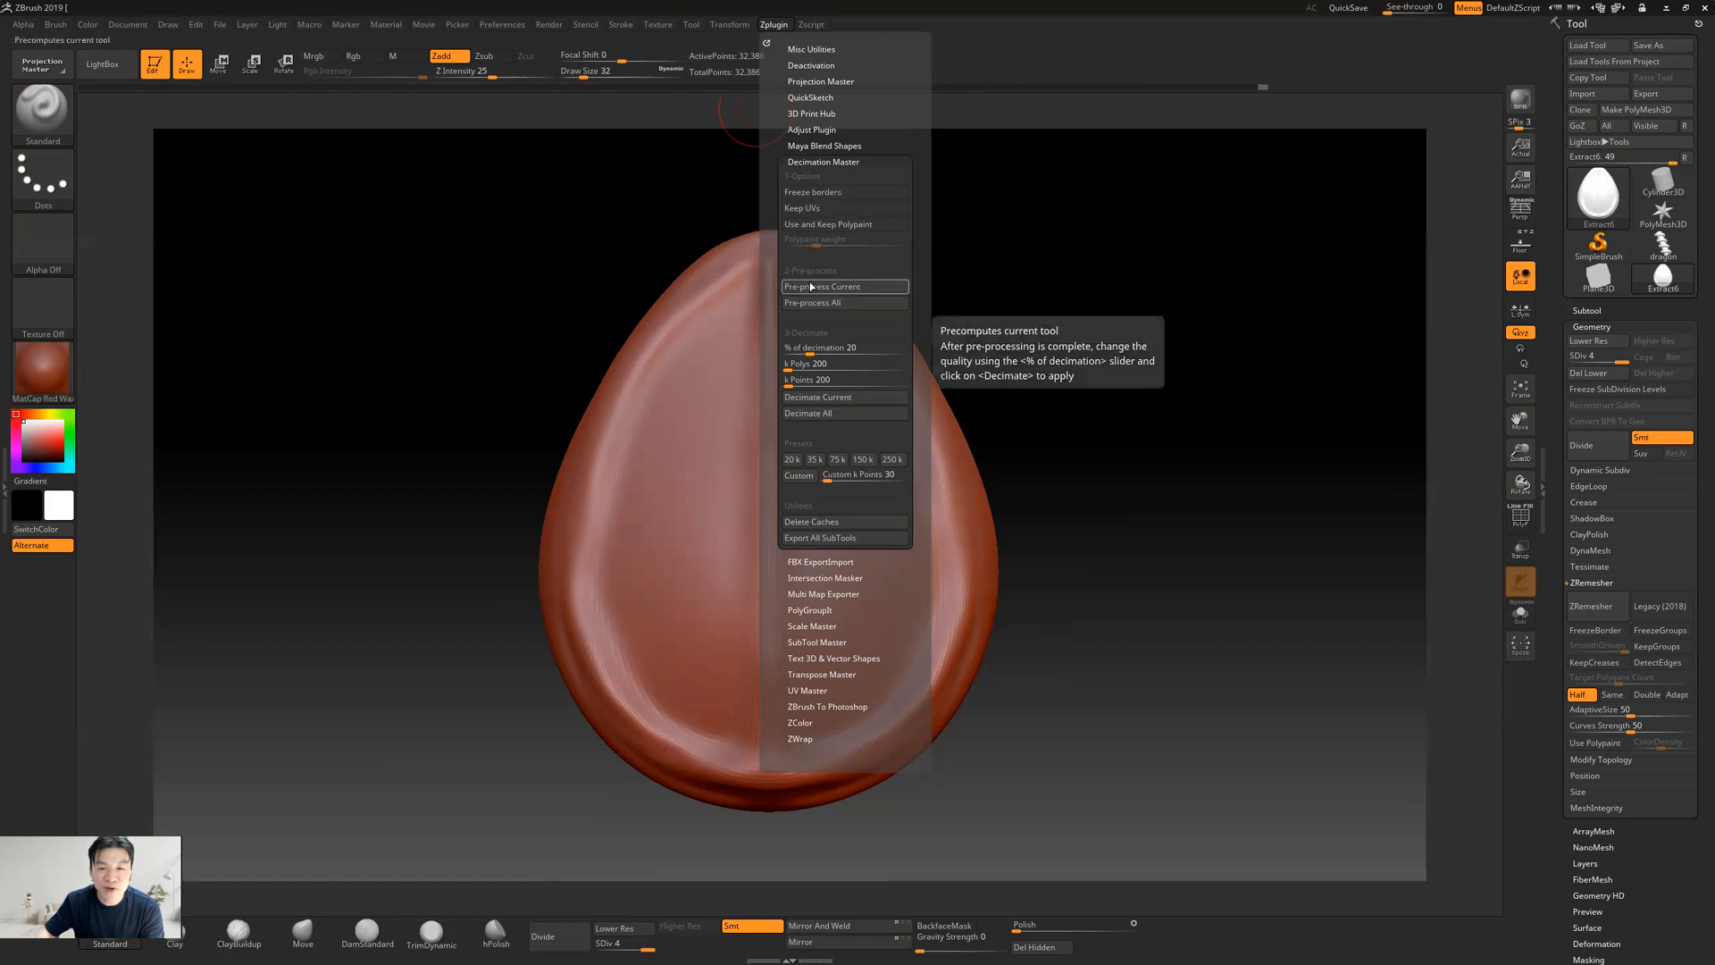
{"action": "left_click", "coordinate": [847, 289]}
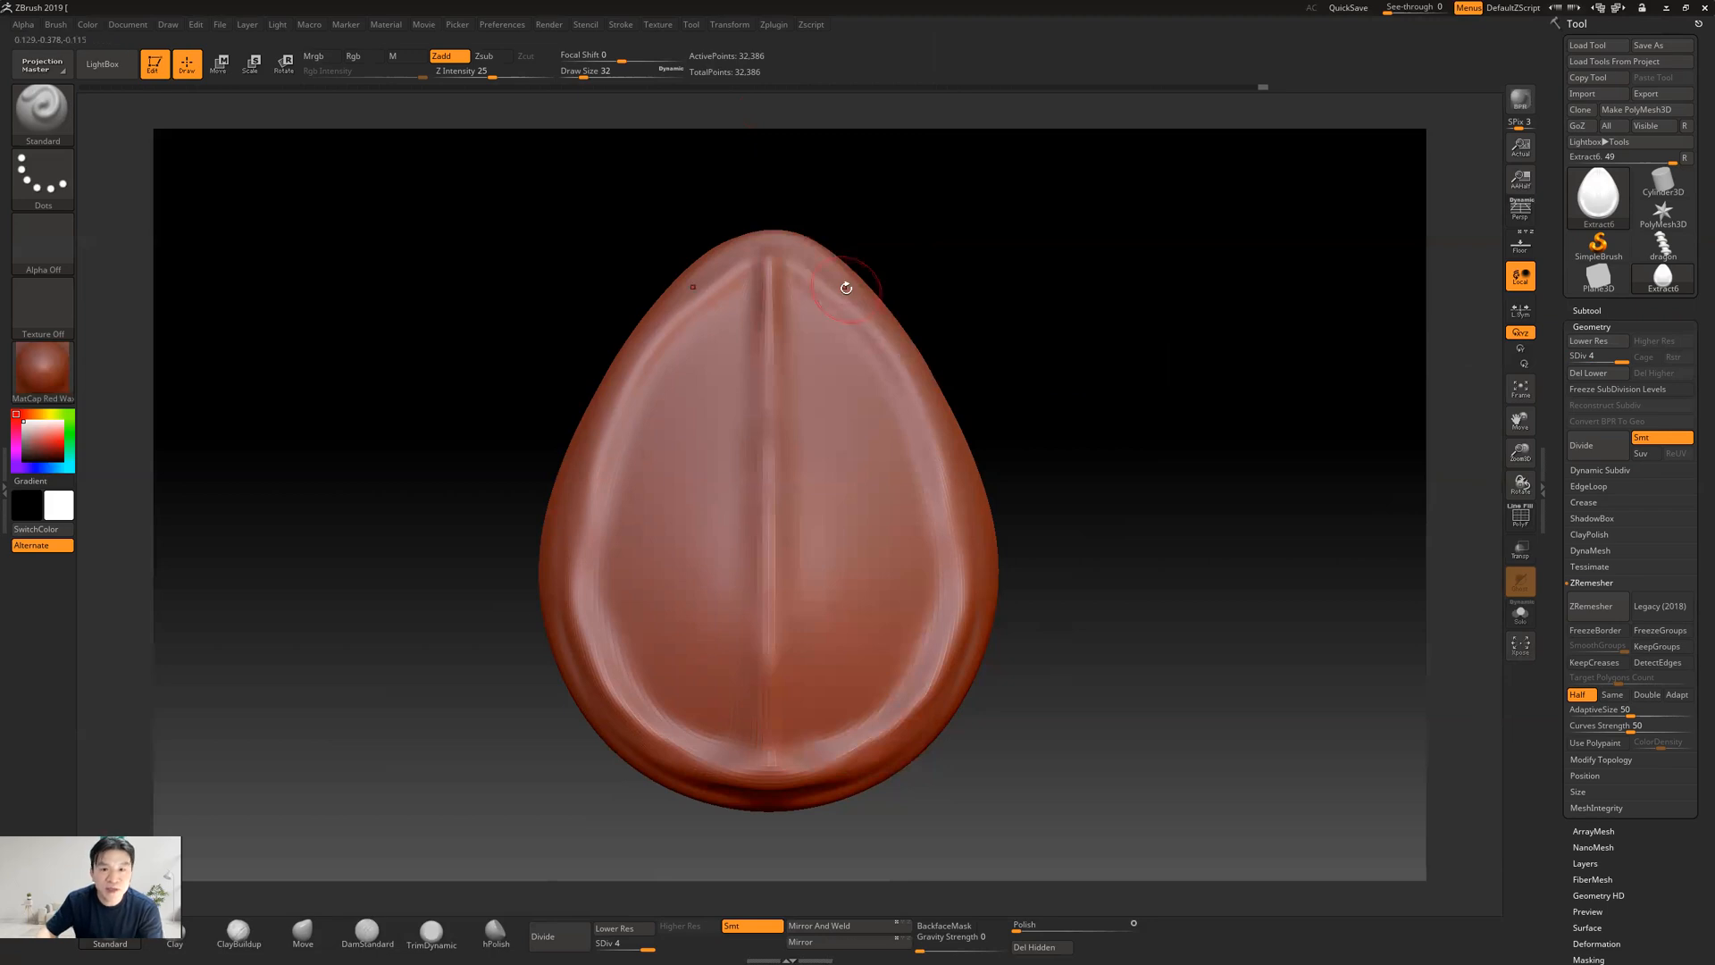
{"action": "left_click", "coordinate": [1531, 525]}
{"action": "left_click_drag", "start_coordinate": [1143, 513], "coordinate": [1188, 679], "text": "alt"}
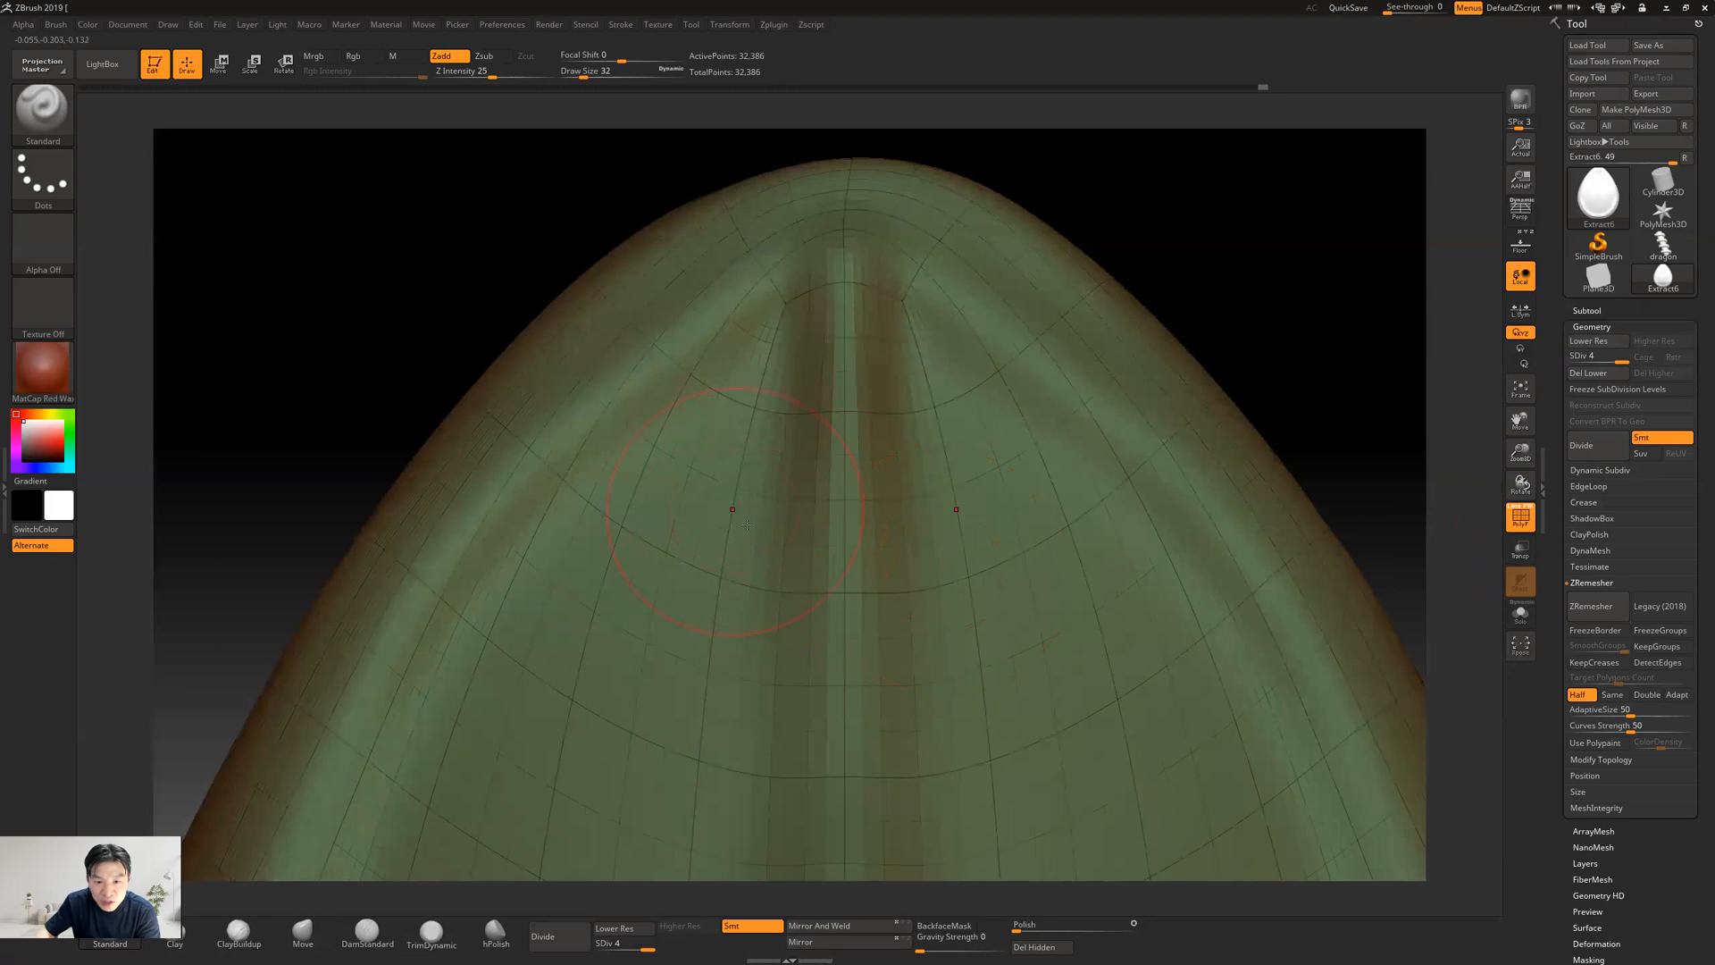
{"action": "left_click_drag", "start_coordinate": [1259, 312], "coordinate": [1121, 393], "text": "alt"}
Set the decimation percentage to 10 and decimate the current teardrop mesh
{"action": "left_click", "coordinate": [719, 26]}
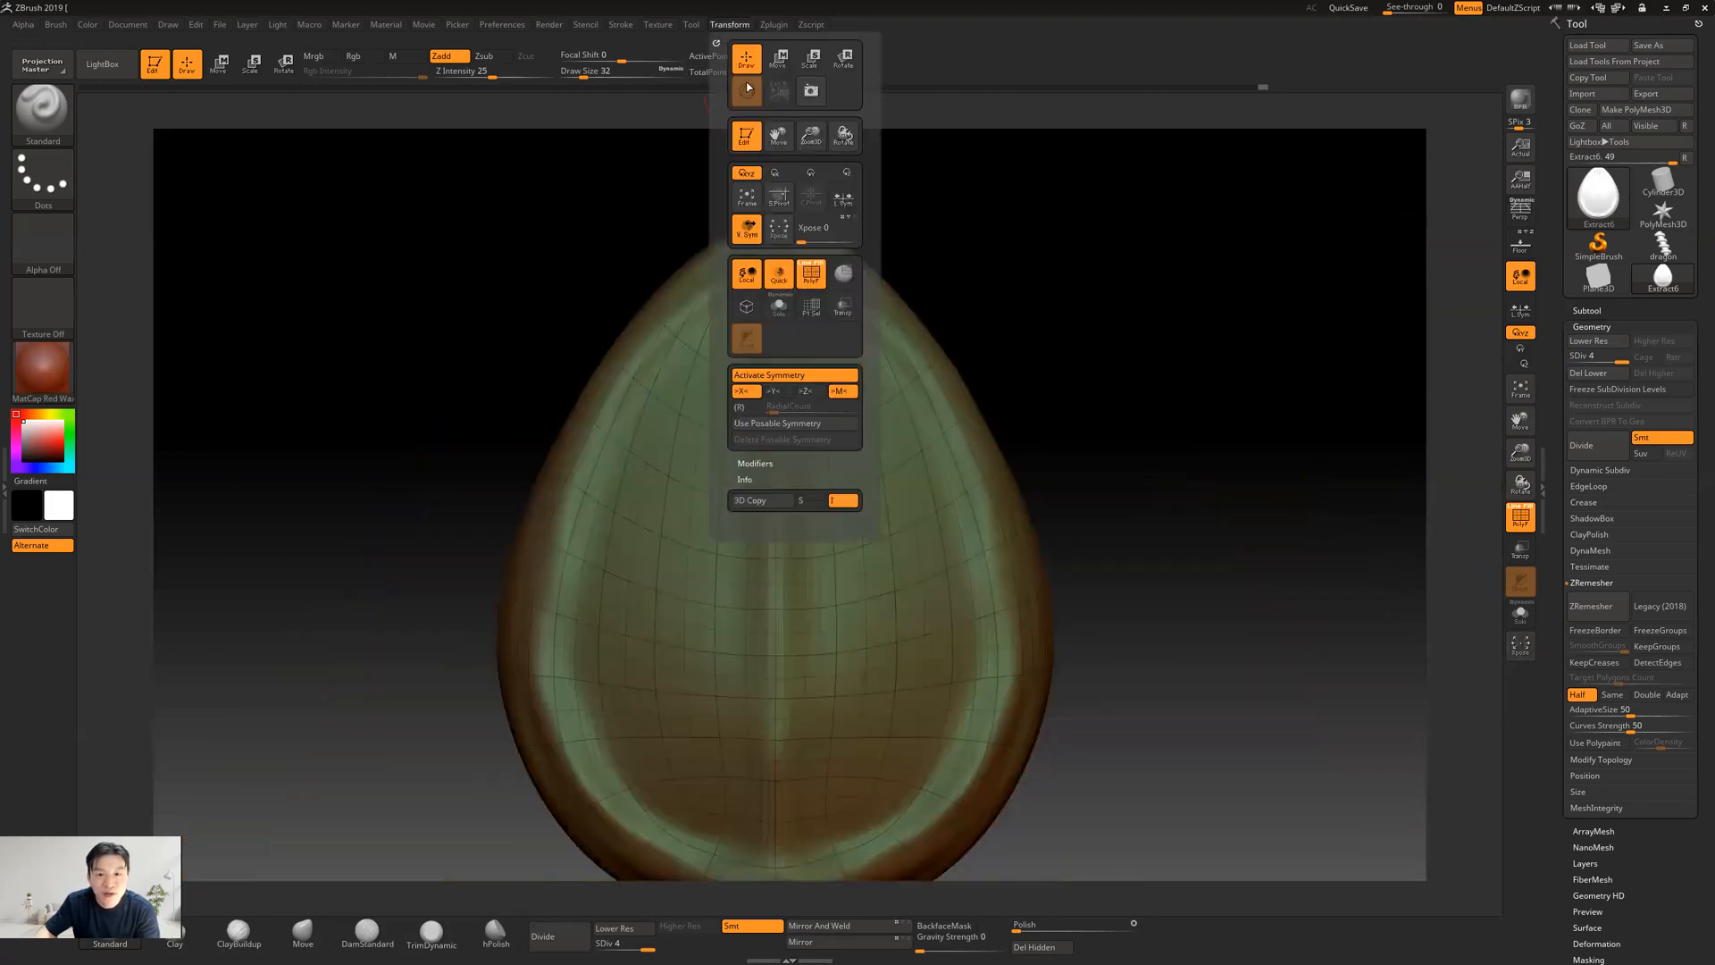
{"action": "left_click", "coordinate": [773, 25]}
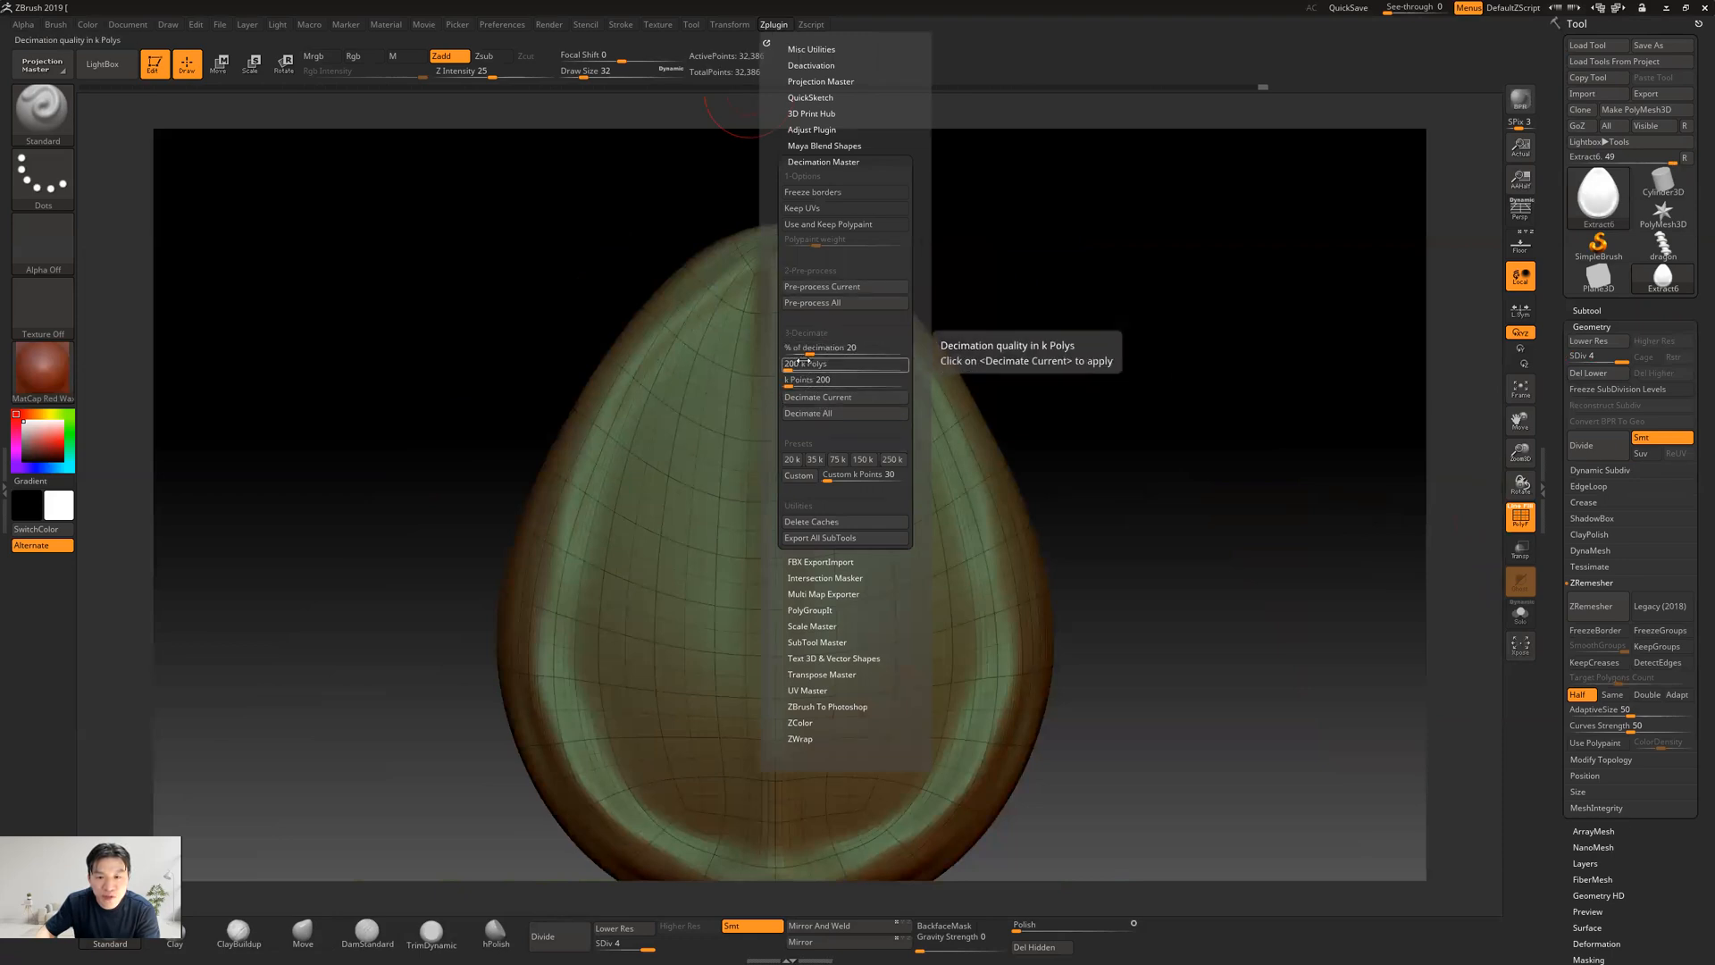
{"action": "mouse_move", "coordinate": [793, 367]}
{"action": "left_mouse_down"}
{"action": "mouse_move", "coordinate": [819, 365]}
{"action": "mouse_move", "coordinate": [805, 350]}
{"action": "left_mouse_up"}
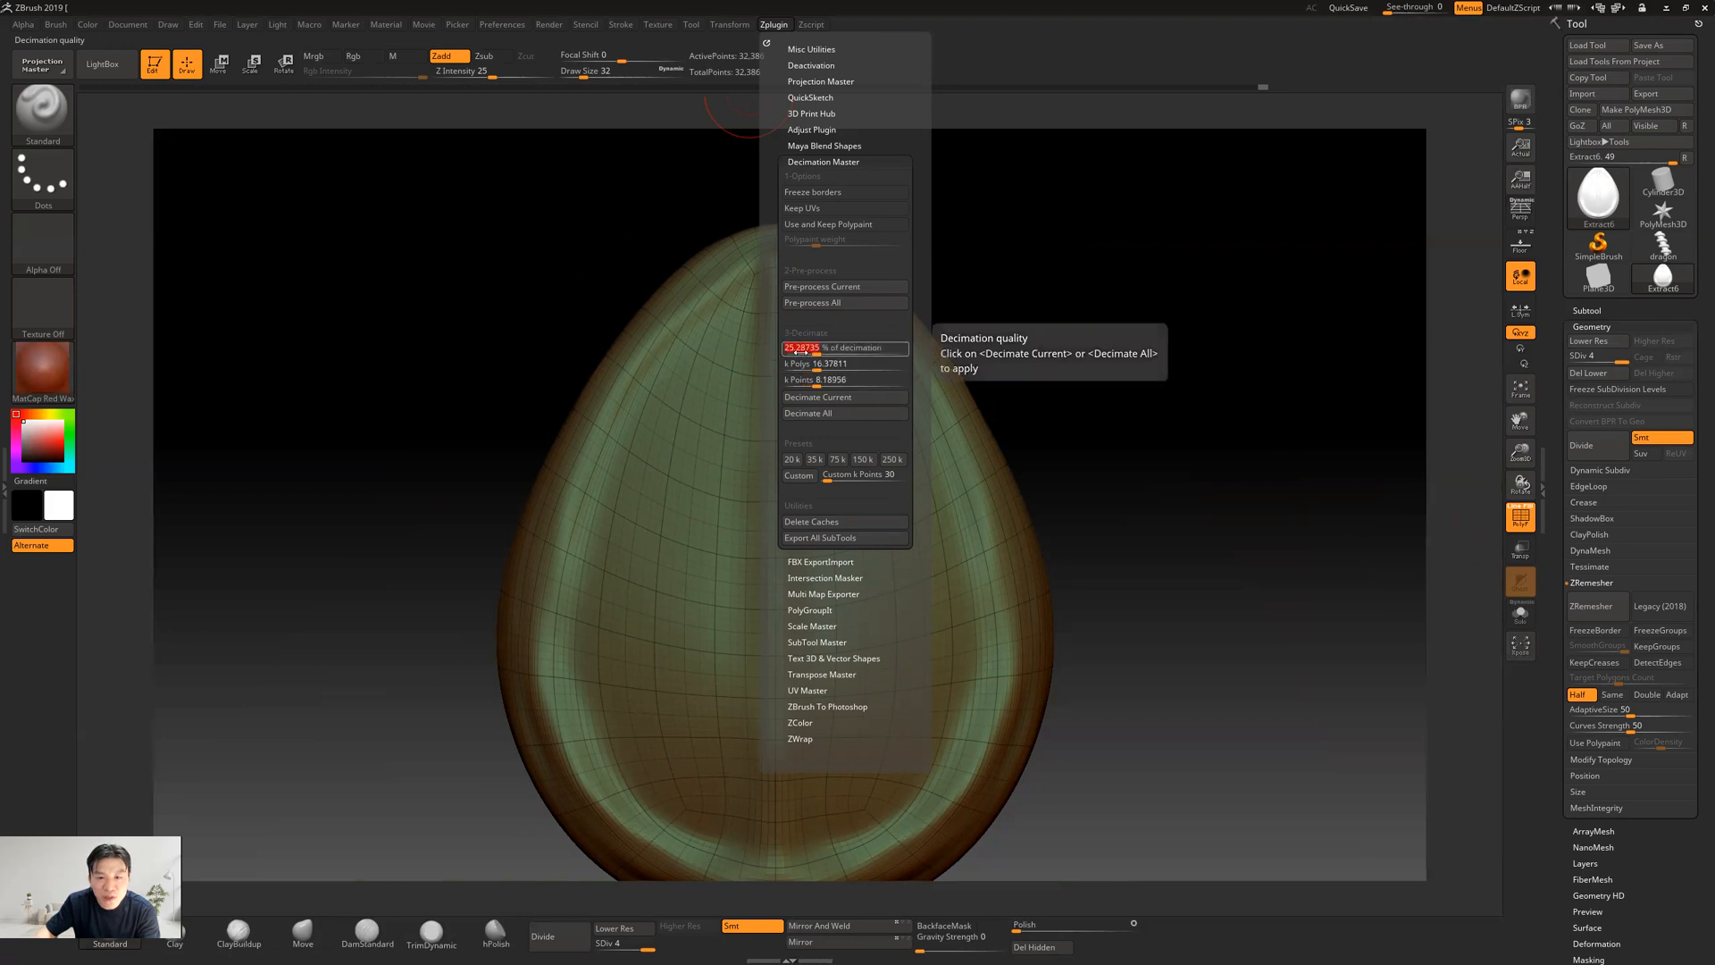
{"action": "type", "text": "10"}
{"action": "key", "text": "Return"}
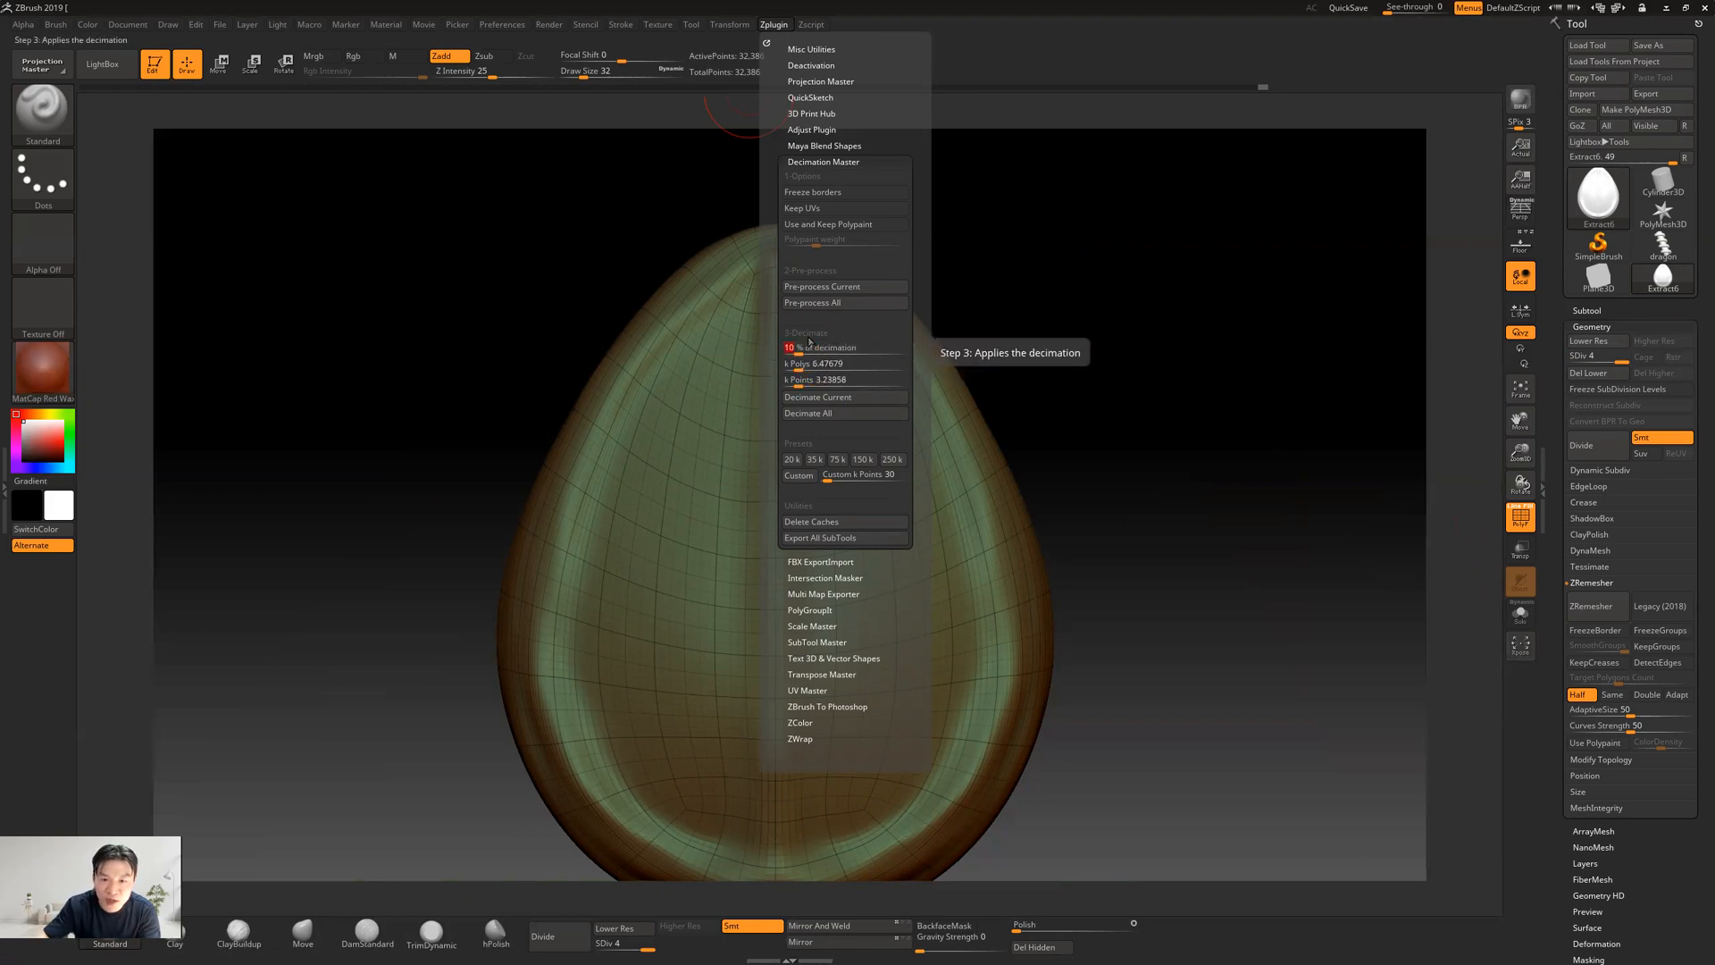
{"action": "left_click", "coordinate": [829, 364]}
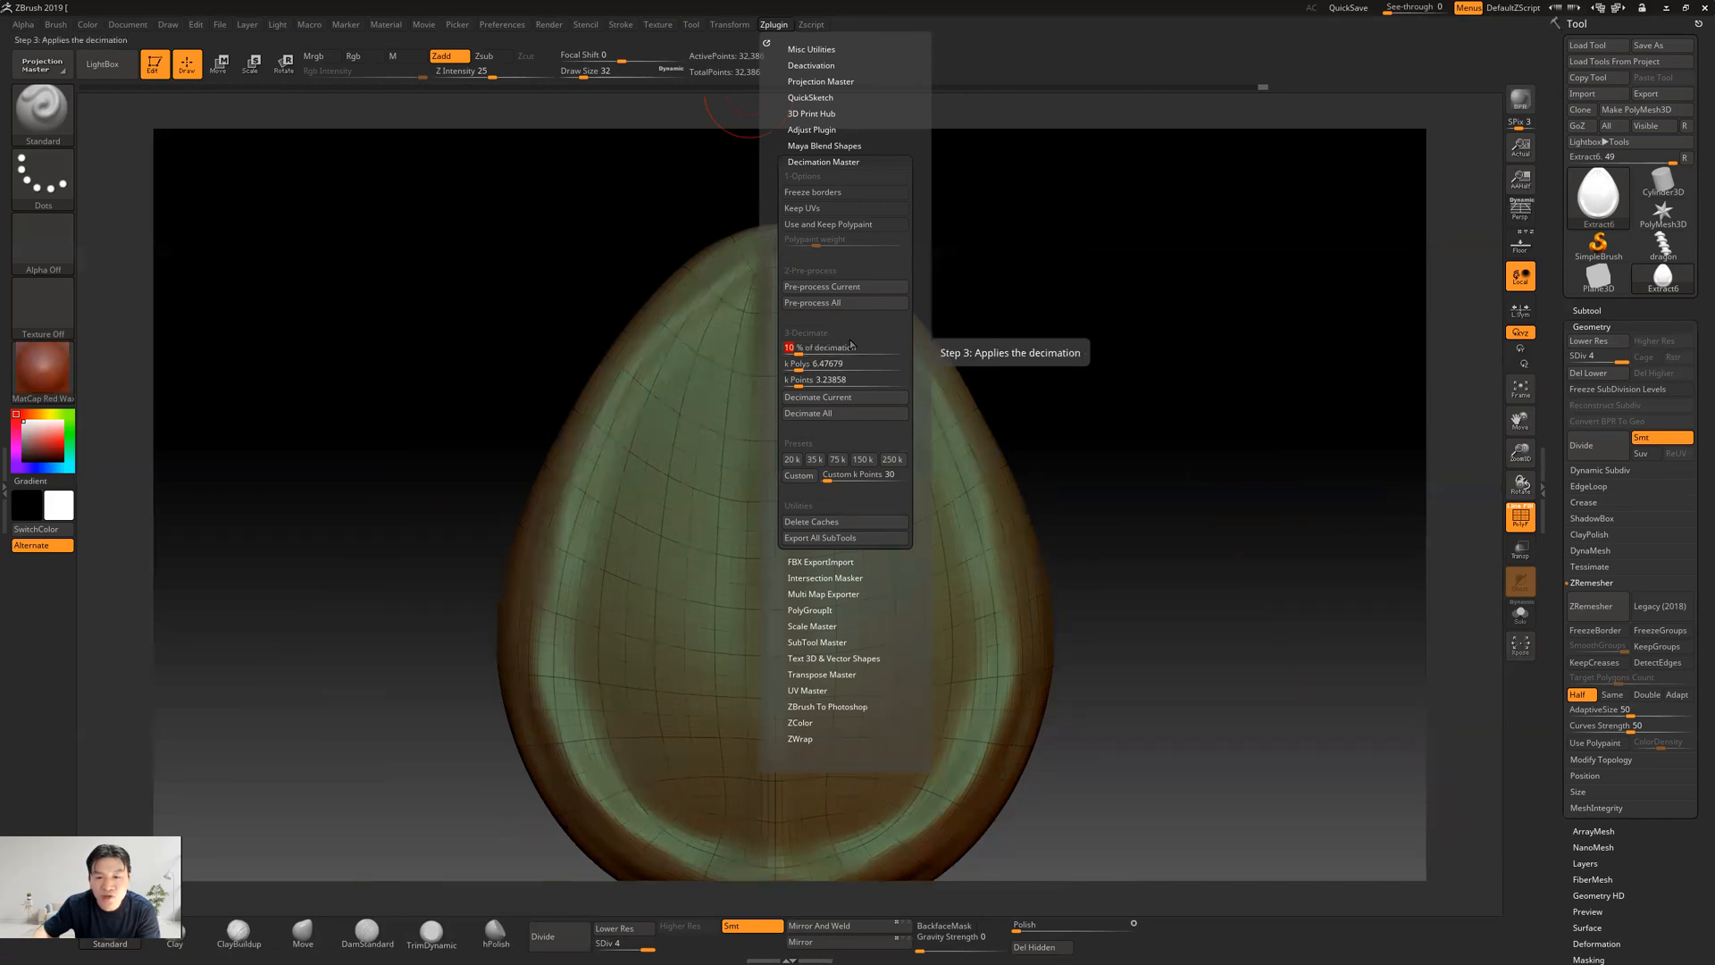
{"action": "mouse_move", "coordinate": [1605, 204]}
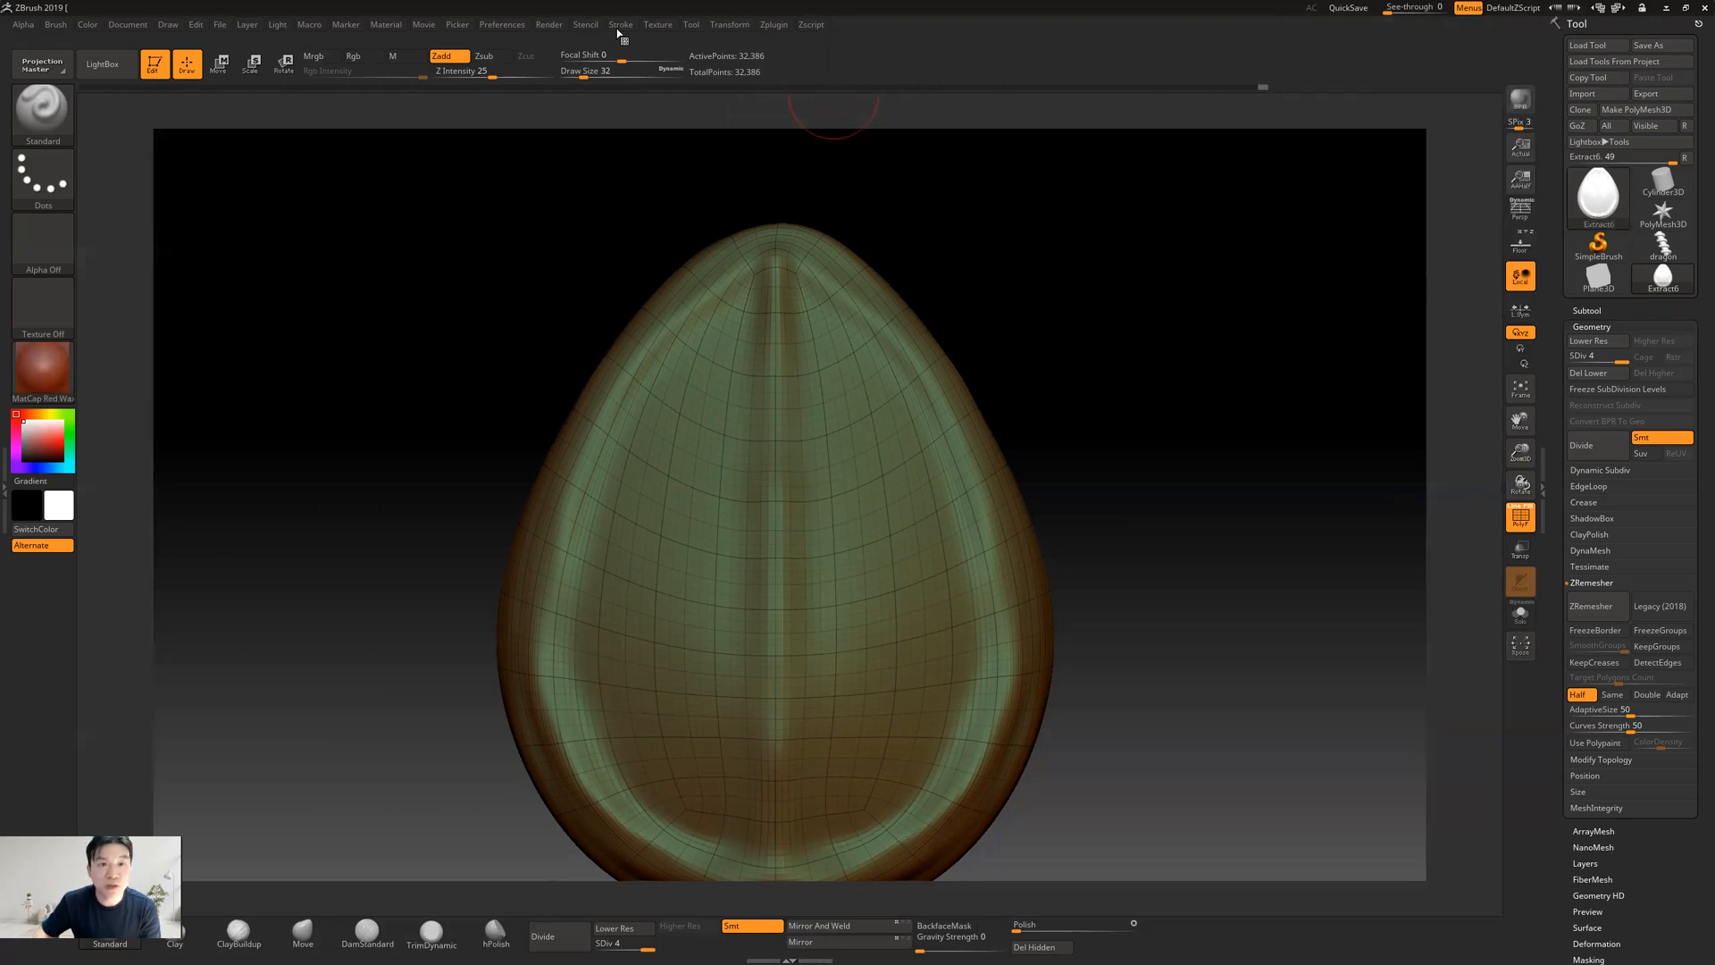
{"action": "left_click", "coordinate": [771, 27]}
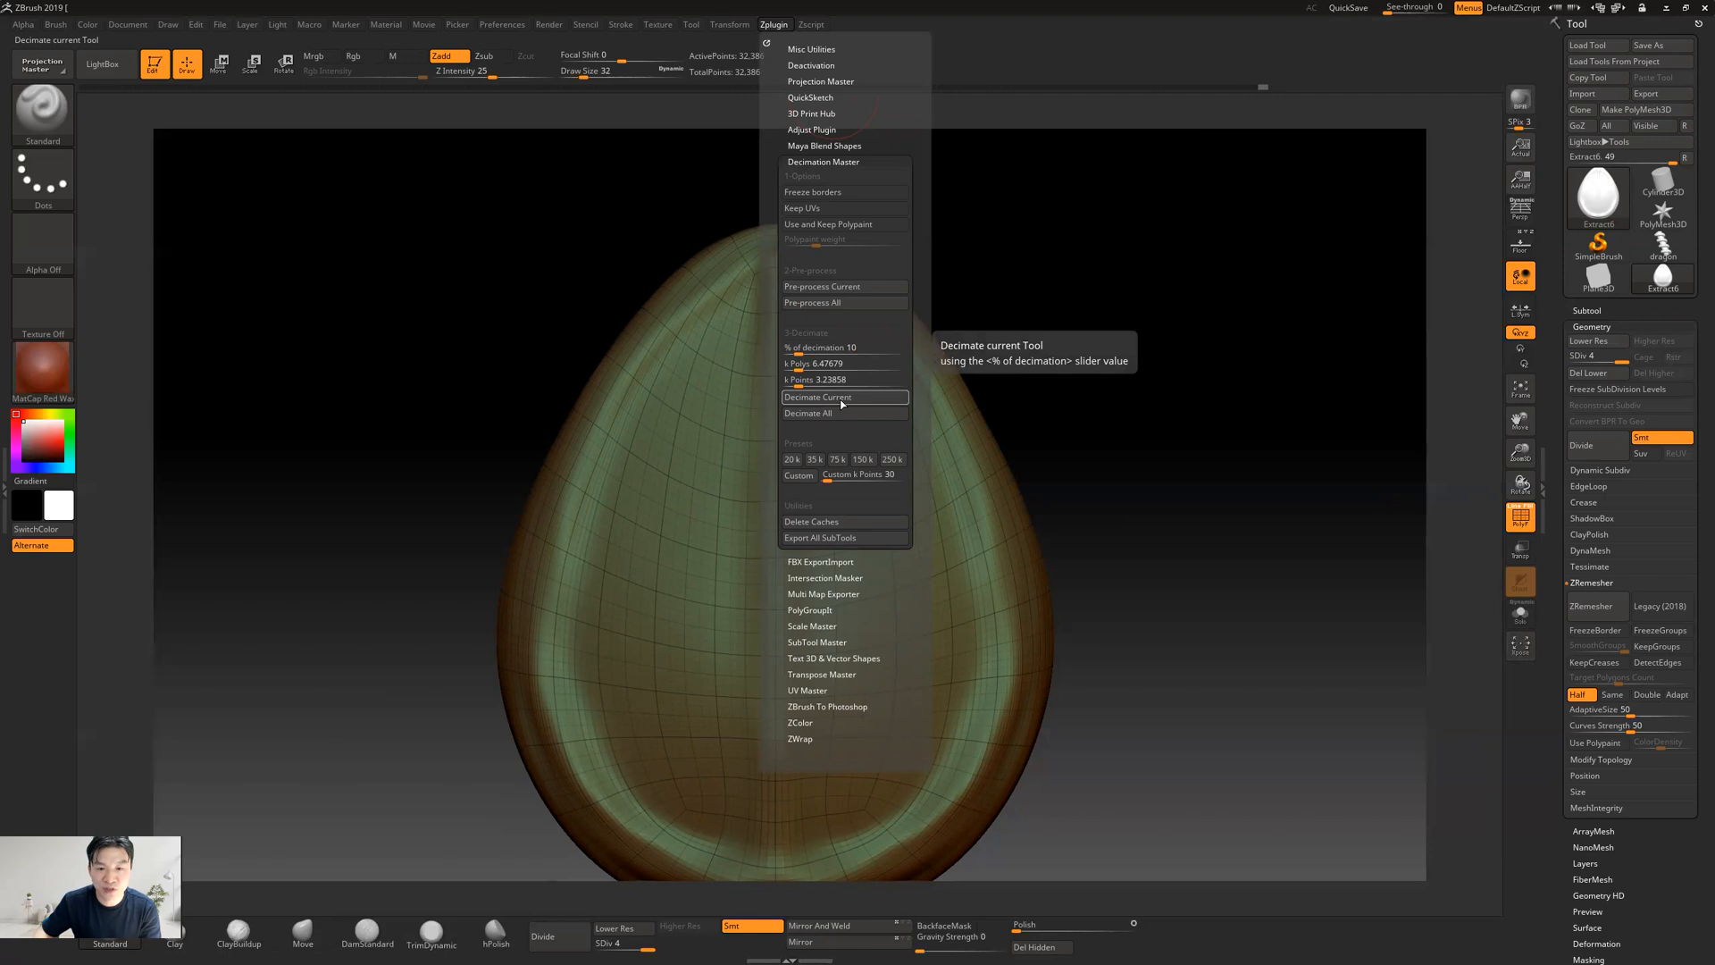
{"action": "left_click", "coordinate": [841, 399]}
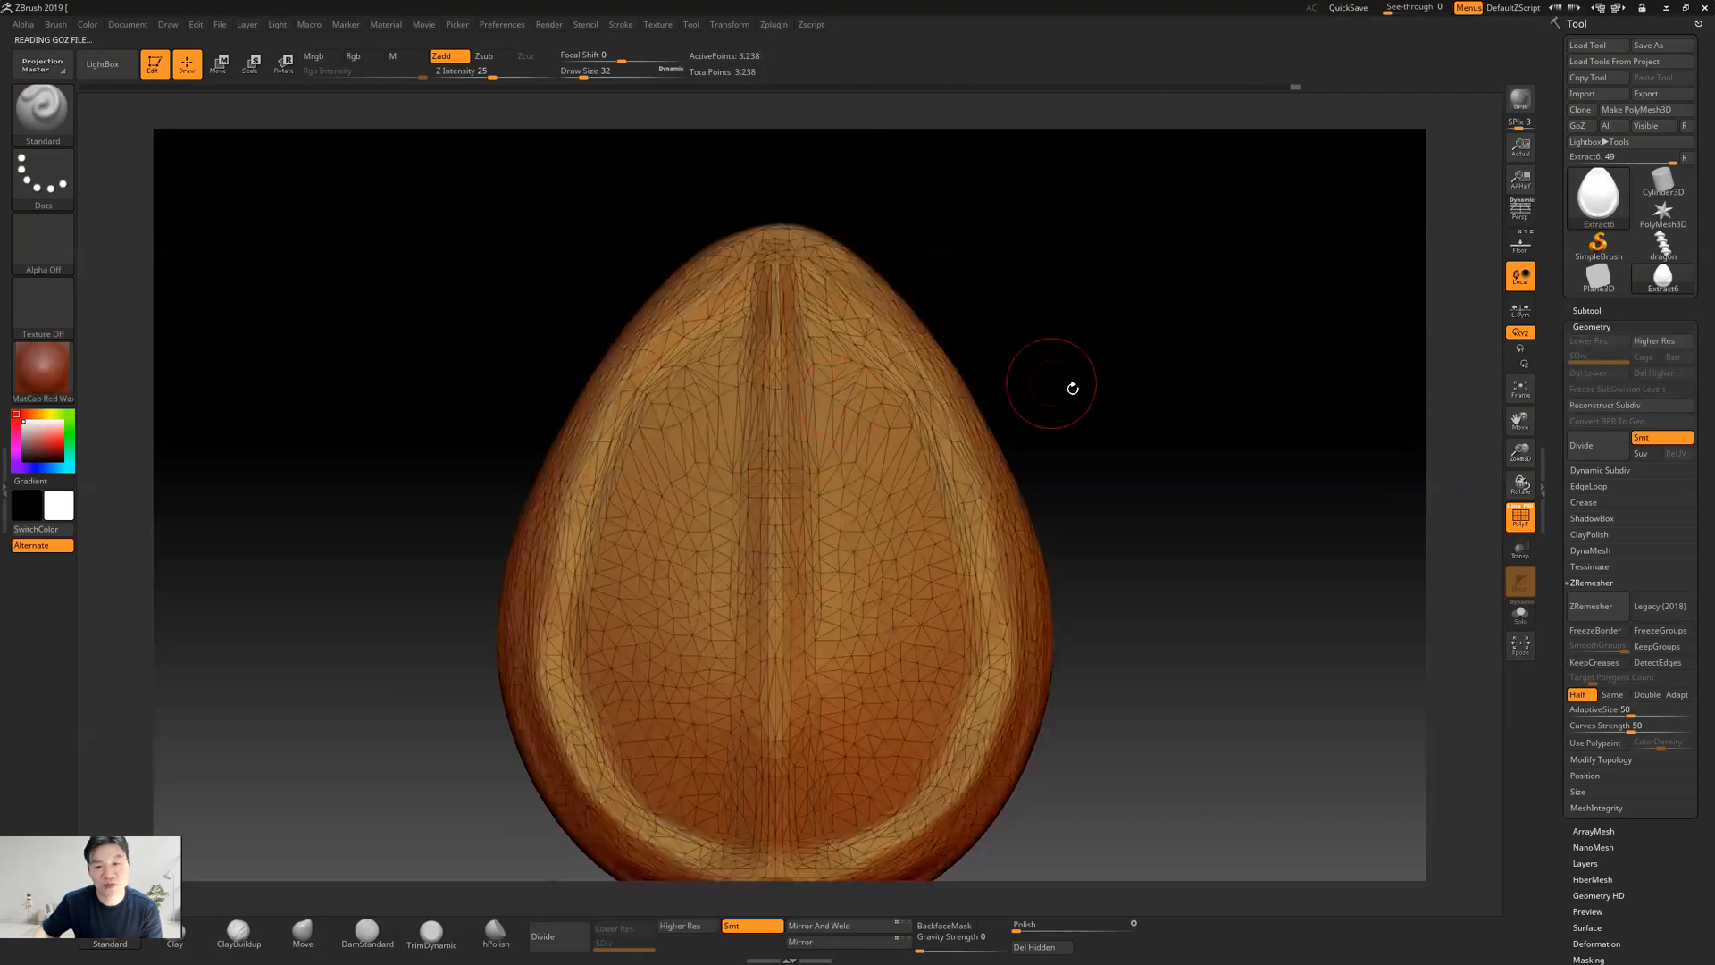
Hide the wireframe and examine the decimated teardrop's shaded surface up close and from a distance
{"action": "left_click_drag", "start_coordinate": [1161, 456], "coordinate": [888, 537]}
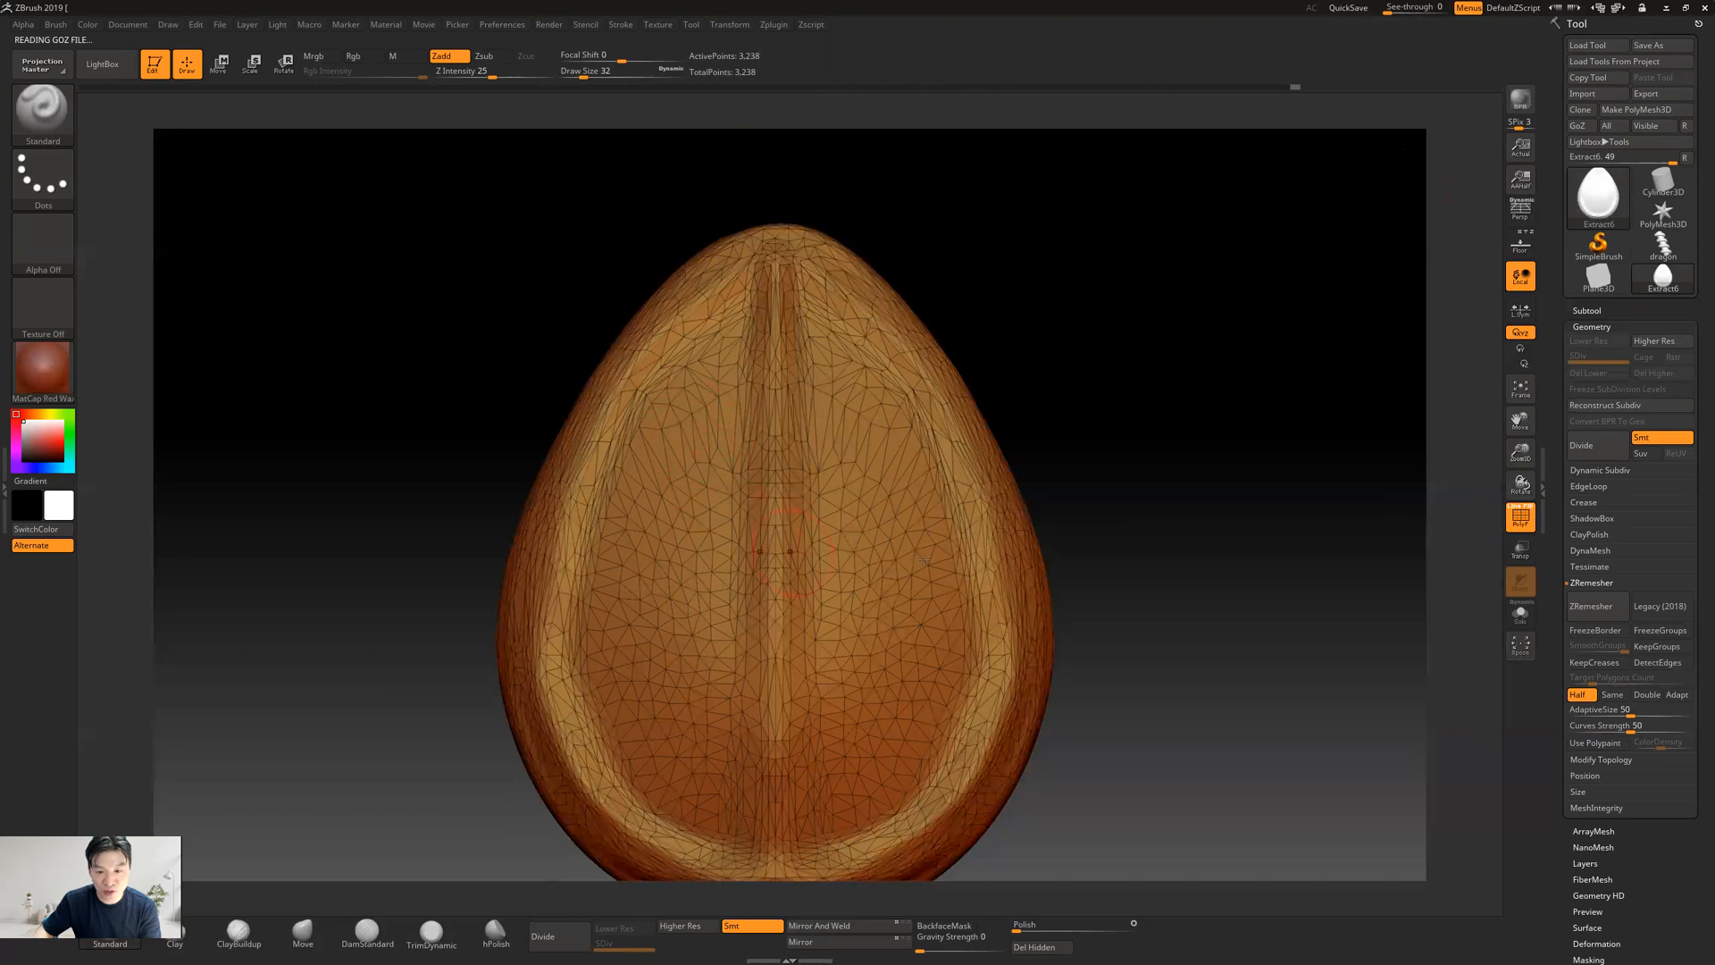
{"action": "left_click", "coordinate": [1520, 517]}
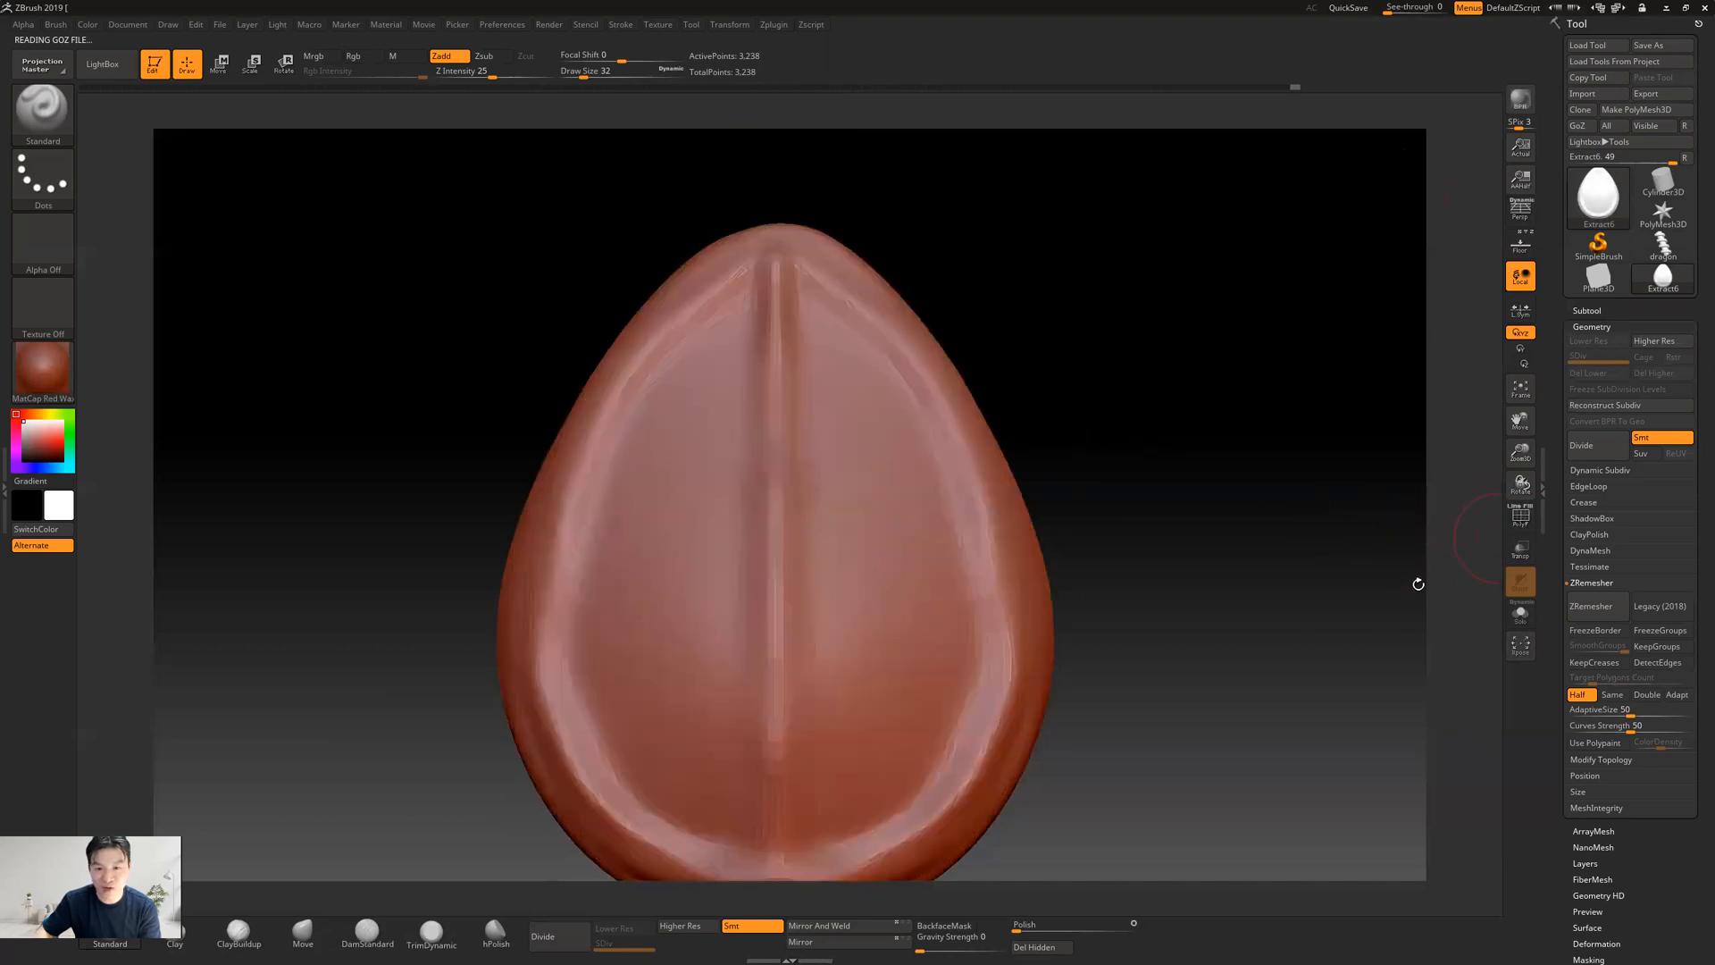
{"action": "left_click_drag", "start_coordinate": [1228, 473], "coordinate": [682, 432]}
{"action": "mouse_move", "coordinate": [842, 443]}
{"action": "left_mouse_down"}
{"action": "mouse_move", "coordinate": [854, 410]}
{"action": "mouse_move", "coordinate": [877, 417]}
{"action": "mouse_move", "coordinate": [830, 410]}
{"action": "mouse_move", "coordinate": [838, 436]}
{"action": "left_mouse_up"}
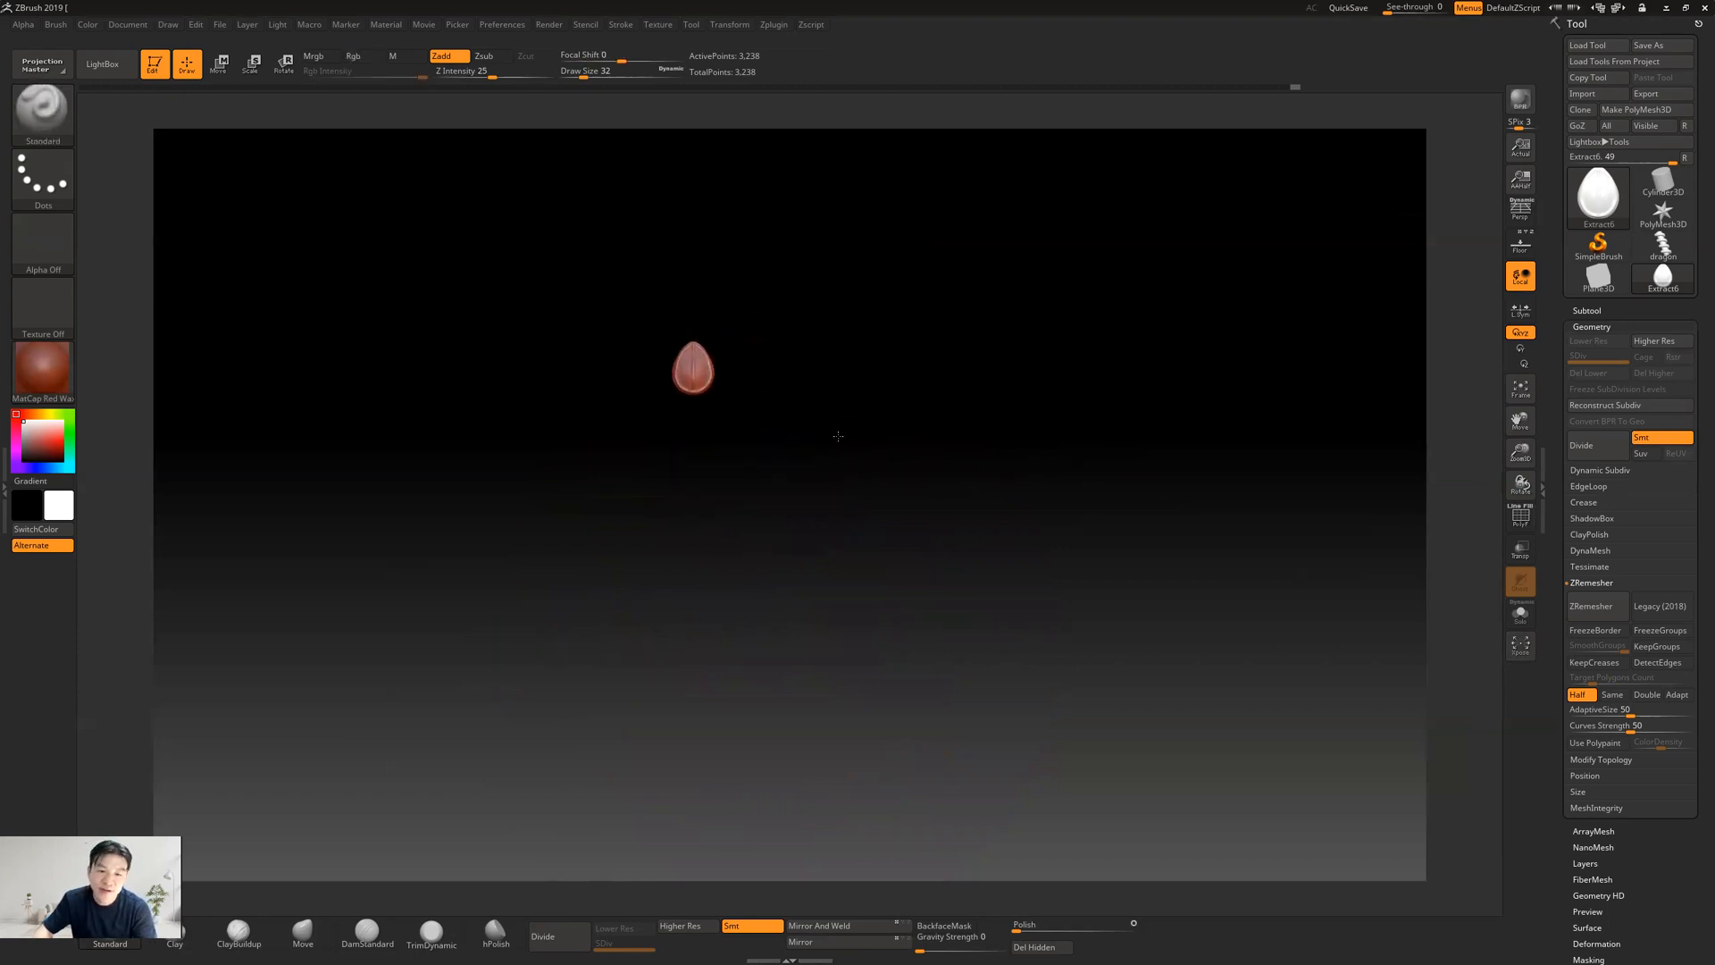
{"action": "key", "text": "f"}
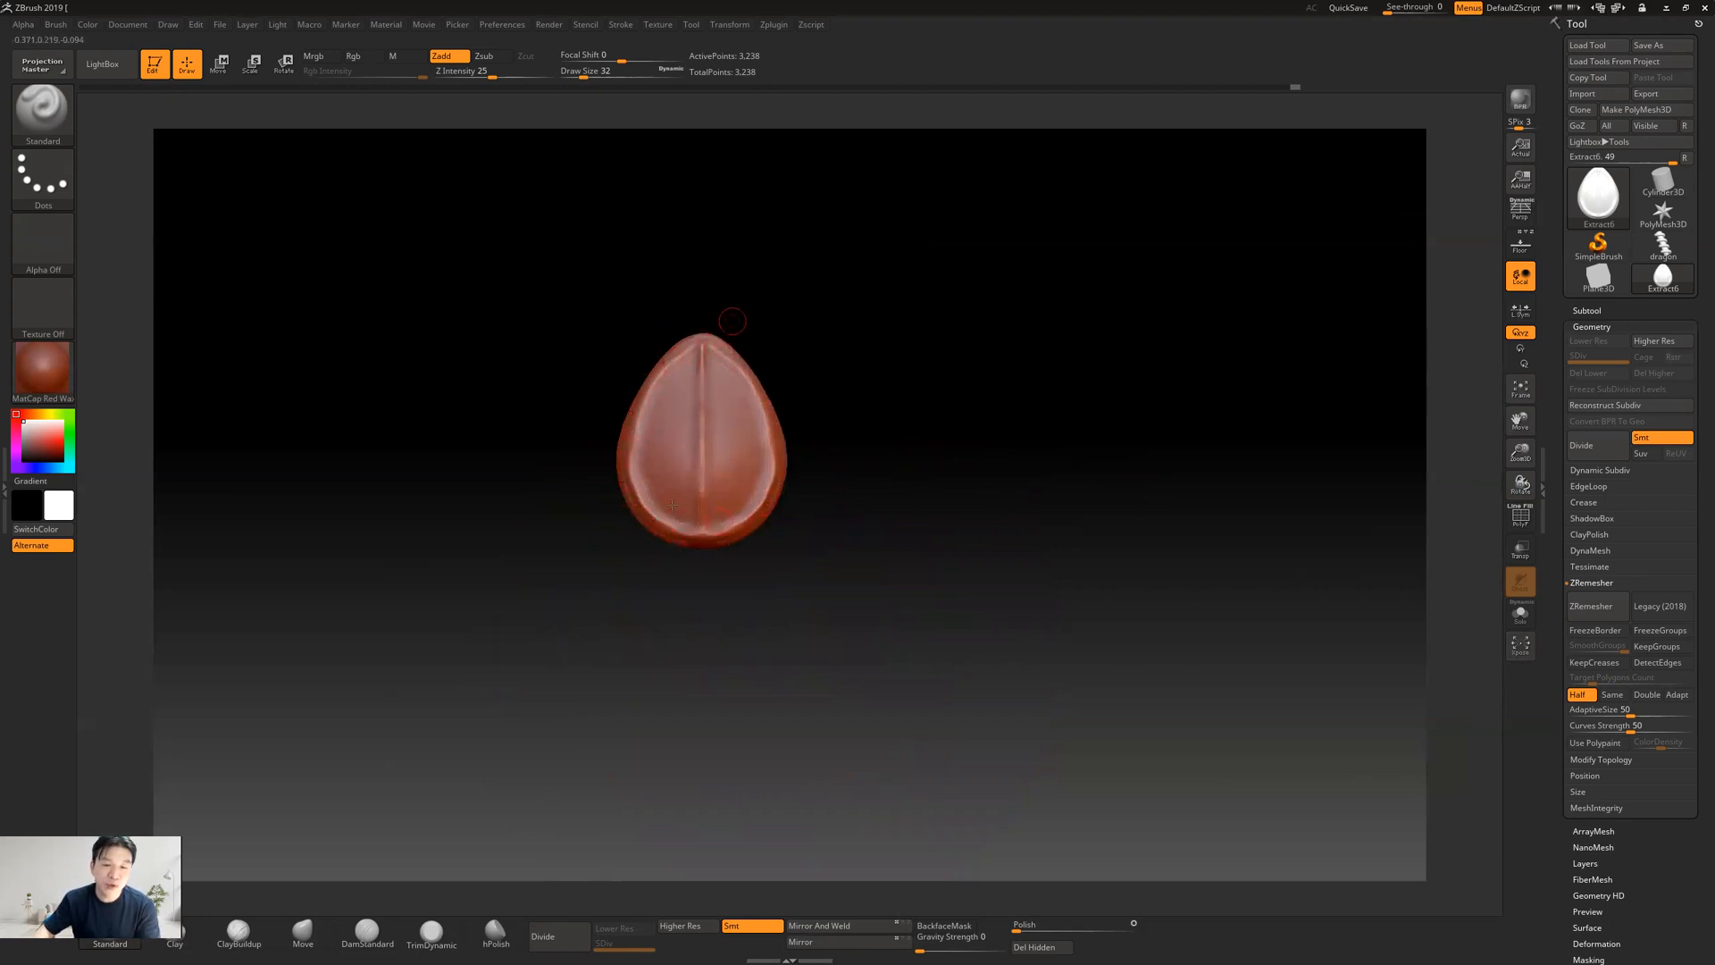
{"action": "mouse_move", "coordinate": [900, 467]}
{"action": "left_mouse_down"}
{"action": "mouse_move", "coordinate": [1015, 459]}
{"action": "mouse_move", "coordinate": [919, 452]}
{"action": "mouse_move", "coordinate": [904, 531]}
{"action": "left_mouse_up"}
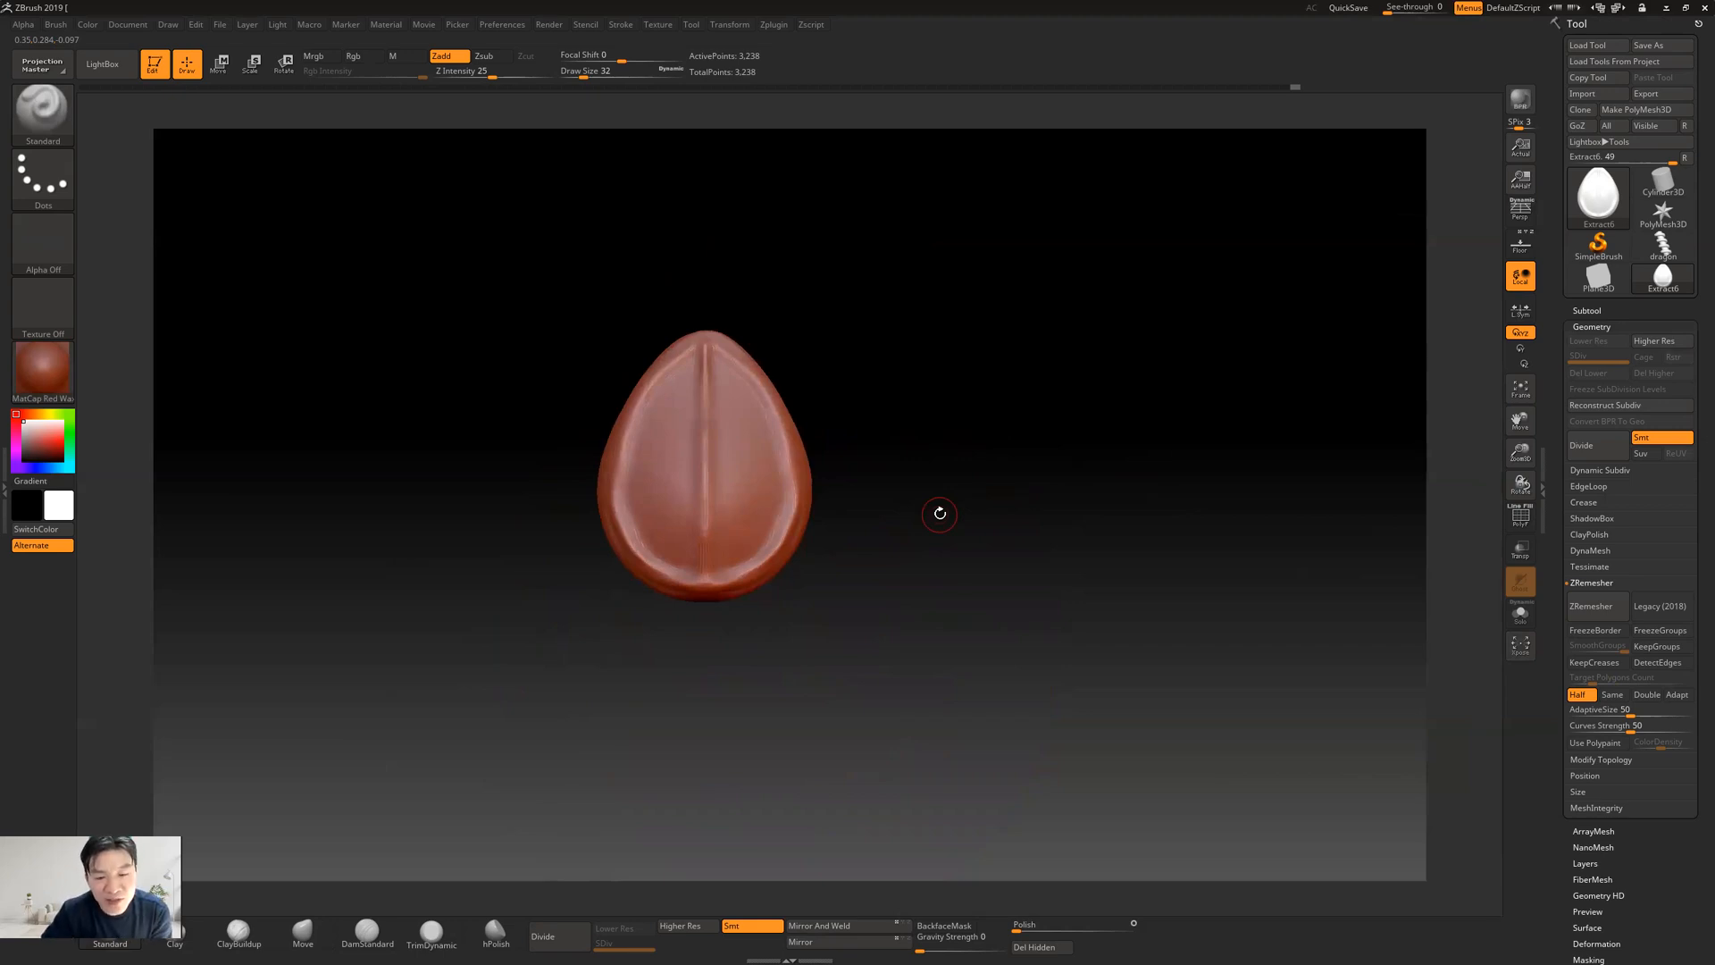
{"action": "left_click_drag", "start_coordinate": [883, 473], "coordinate": [925, 477]}
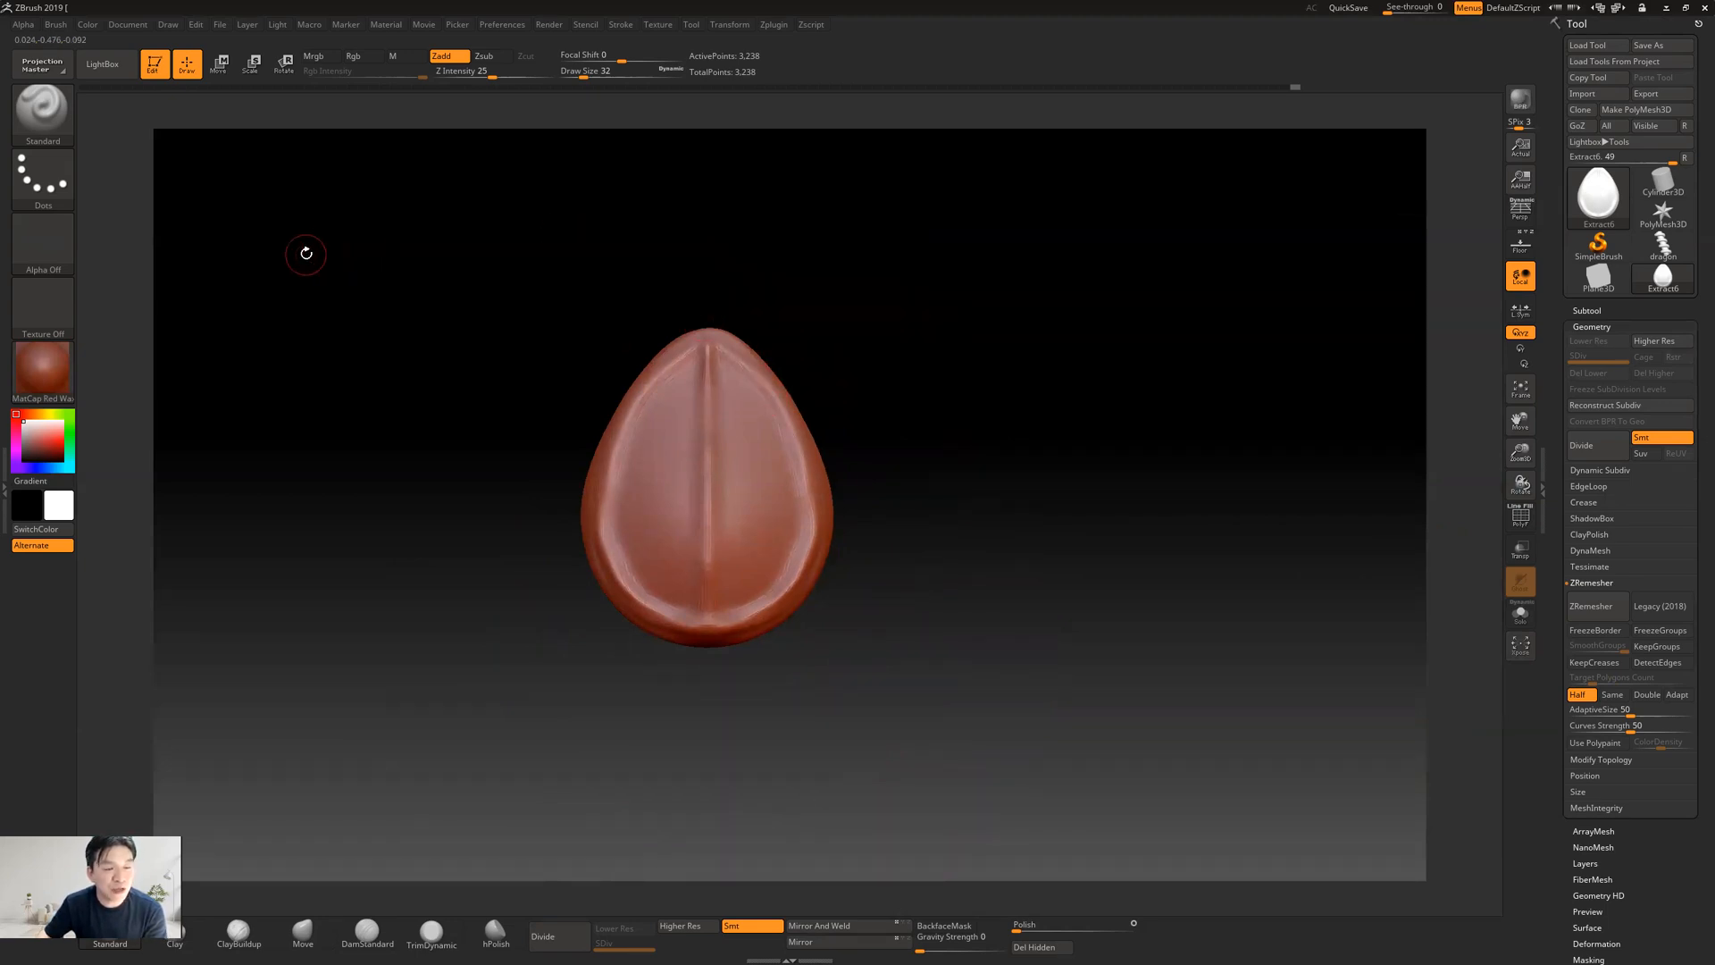
Create a new InsertMesh brush from the decimated teardrop
{"action": "left_click", "coordinate": [51, 120]}
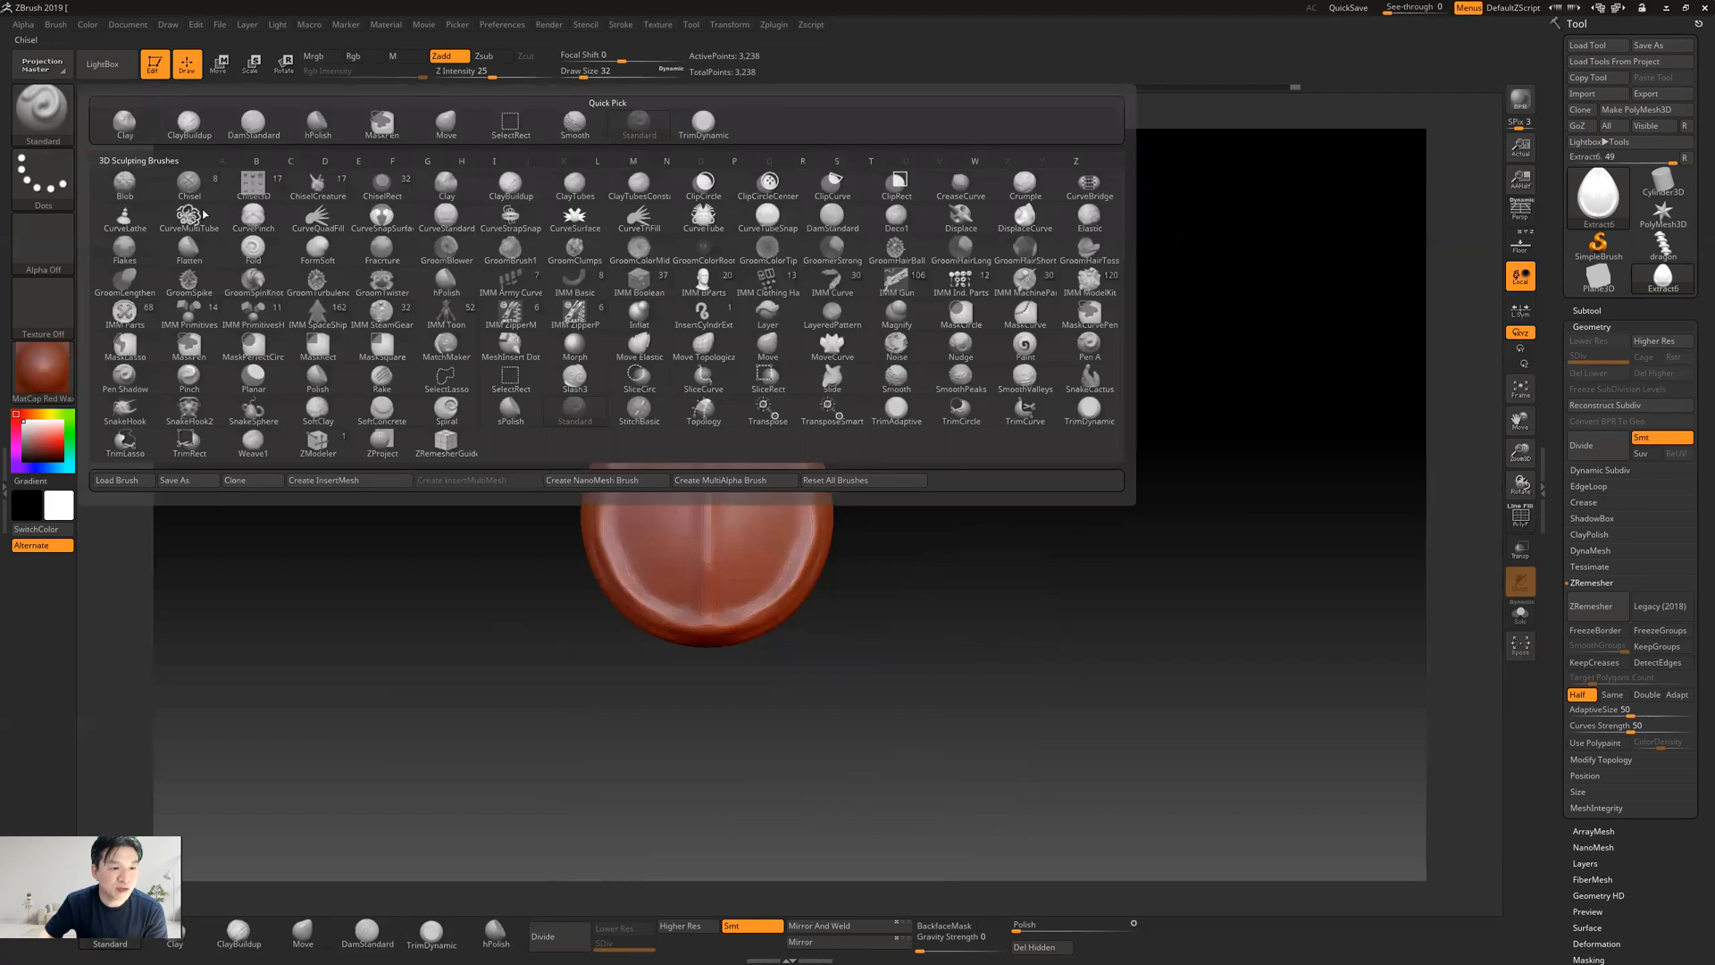
{"action": "left_click", "coordinate": [346, 482]}
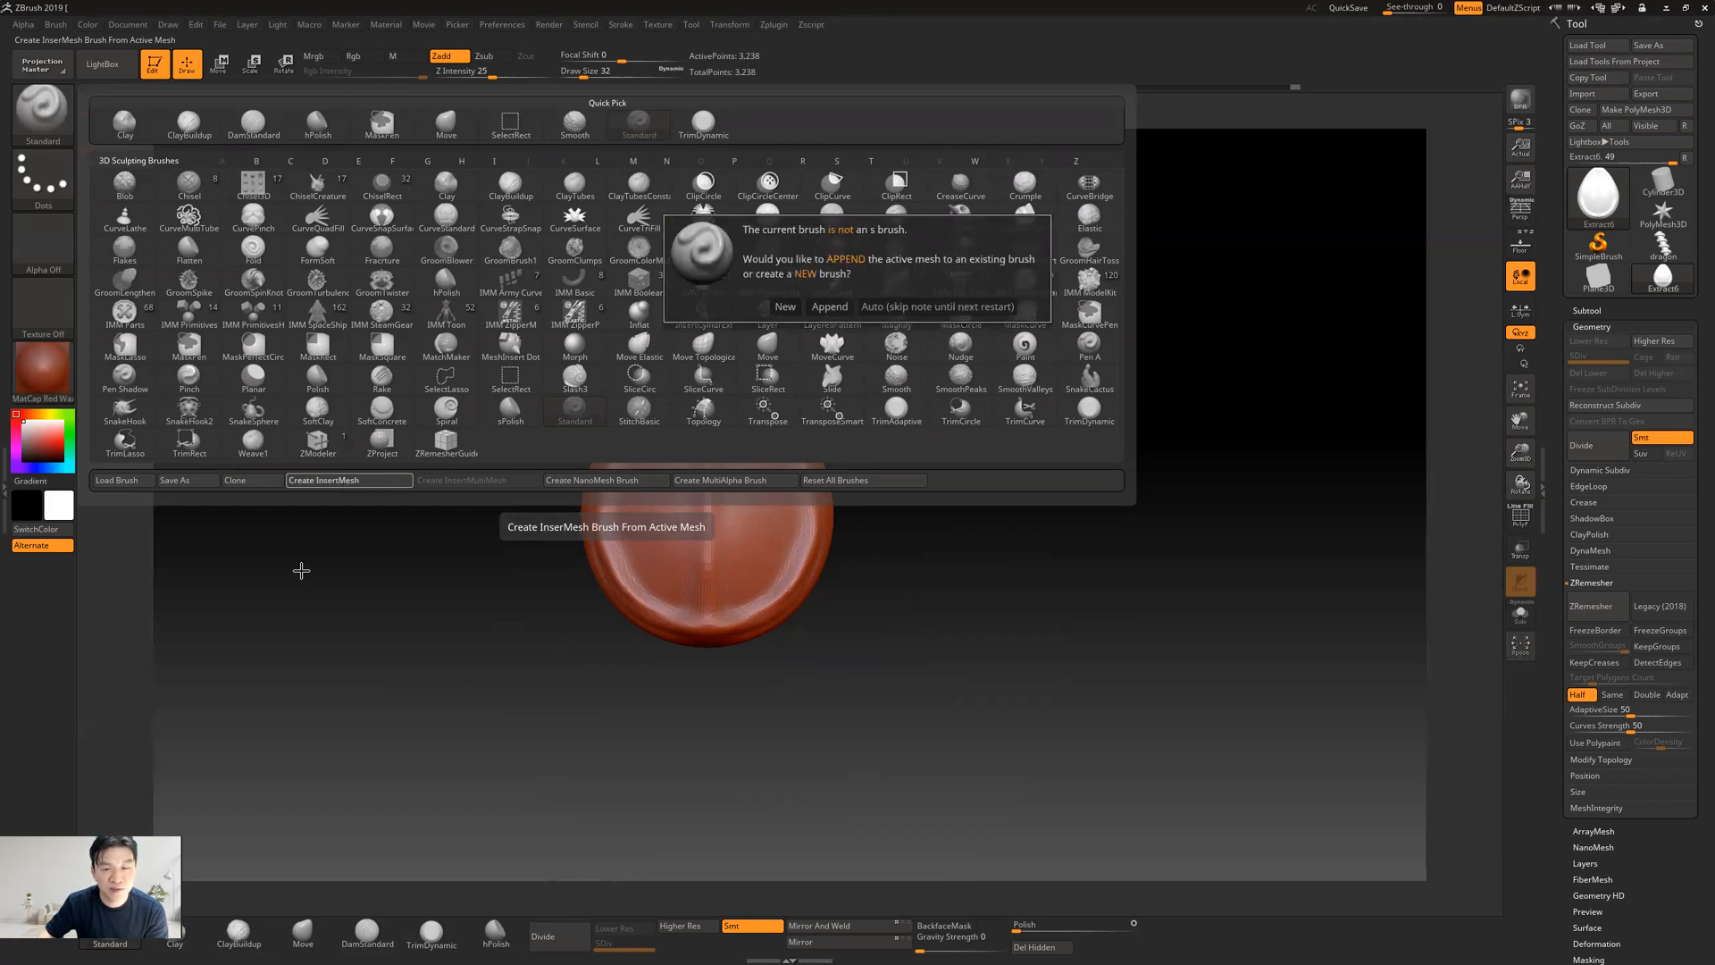
{"action": "left_click", "coordinate": [784, 306]}
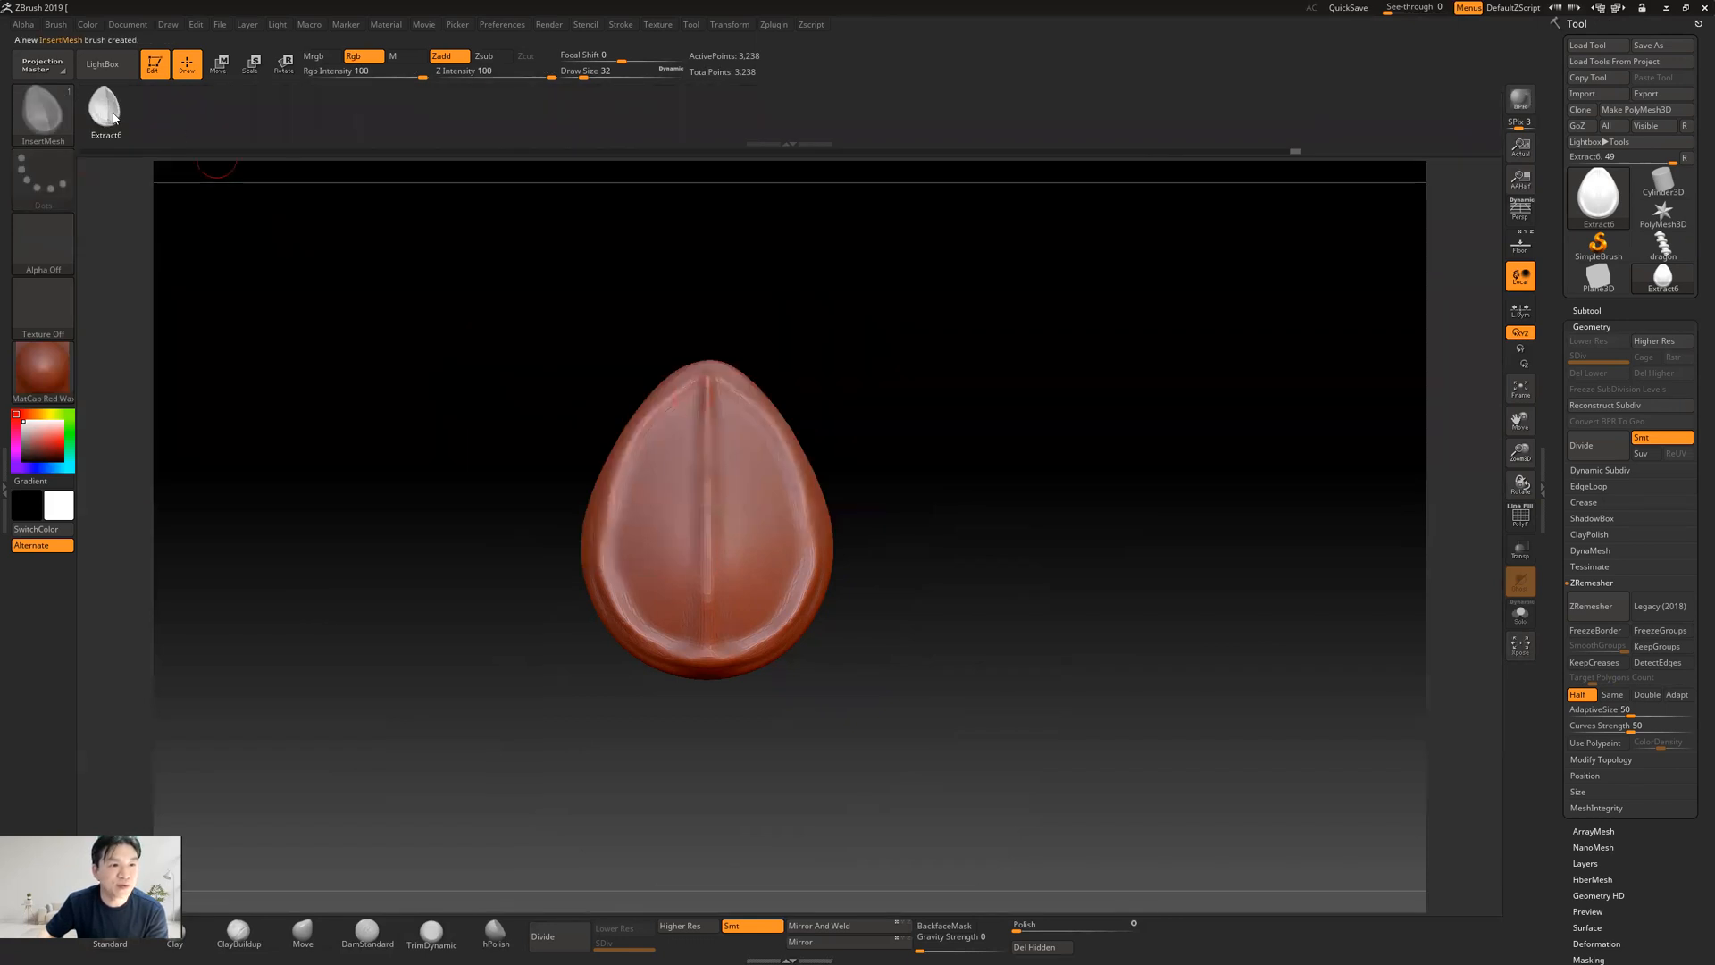
Switch to the dragon model of the snake-wrapped column and frame one of its coils
{"action": "left_click", "coordinate": [1601, 286]}
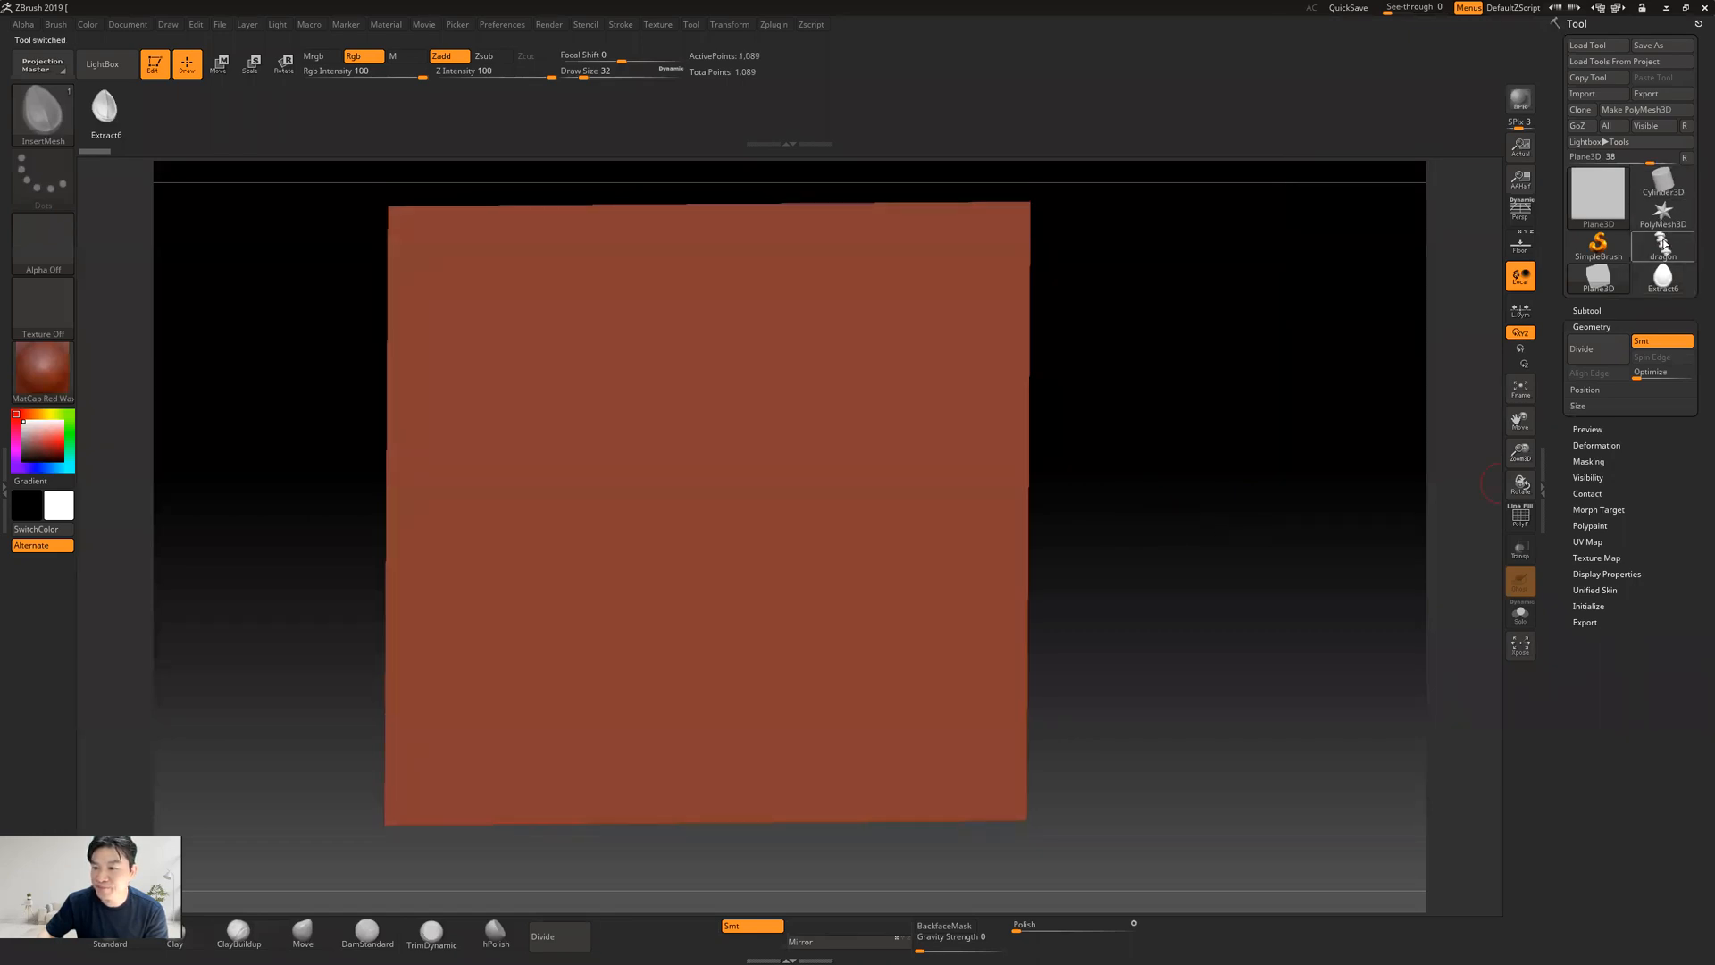
{"action": "left_click", "coordinate": [1662, 244]}
{"action": "mouse_move", "coordinate": [1091, 519]}
{"action": "left_mouse_down"}
{"action": "mouse_move", "coordinate": [1022, 466]}
{"action": "mouse_move", "coordinate": [1089, 491]}
{"action": "left_mouse_up"}
Try placing a row of overlapping teardrop scales along the snake's coil with the InsertMesh brush
{"action": "left_click_drag", "start_coordinate": [755, 445], "coordinate": [887, 484]}
{"action": "left_click_drag", "start_coordinate": [670, 428], "coordinate": [695, 457]}
{"action": "left_click_drag", "start_coordinate": [594, 391], "coordinate": [472, 344]}
{"action": "mouse_move", "coordinate": [1152, 435]}
{"action": "left_mouse_down"}
{"action": "mouse_move", "coordinate": [1180, 417]}
{"action": "mouse_move", "coordinate": [1159, 357]}
{"action": "mouse_move", "coordinate": [1251, 425]}
{"action": "mouse_move", "coordinate": [1144, 441]}
{"action": "left_mouse_up"}
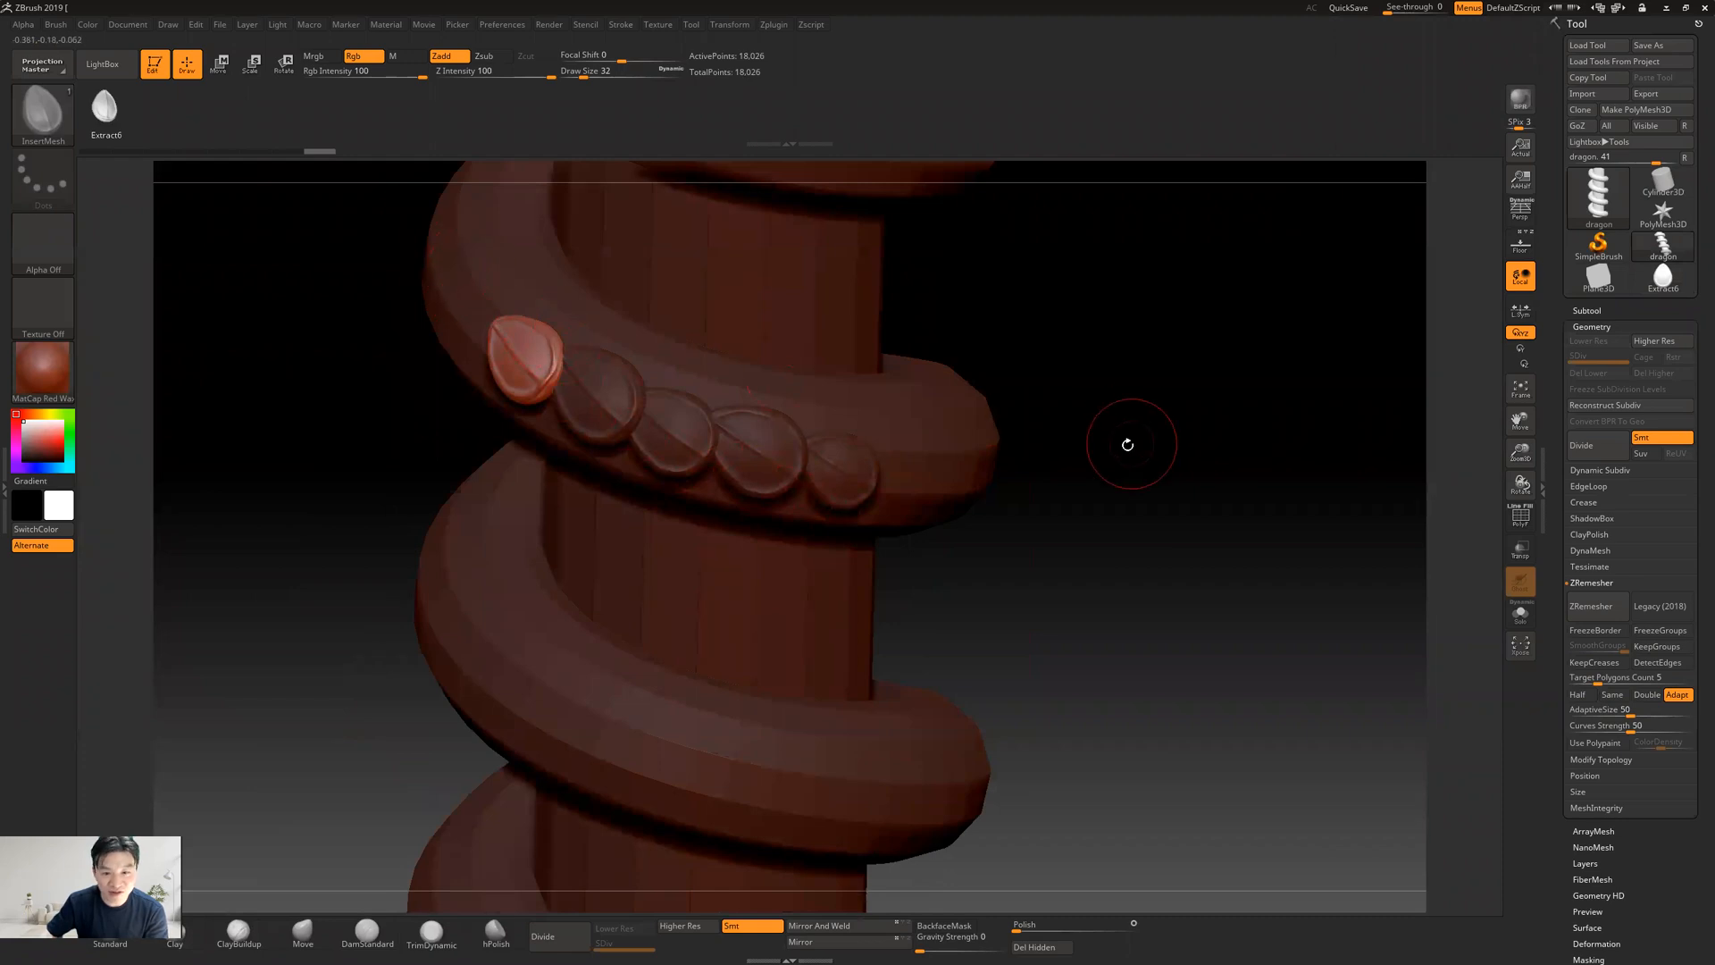
Undo all the teardrop scales placed along the snake's coil
{"action": "key", "text": "ctrl+z"}
{"action": "key", "text": "ctrl+z"}
{"action": "key", "text": "ctrl+z"}
{"action": "key", "text": "ctrl+z"}
{"action": "key", "text": "ctrl+z"}
{"action": "key", "text": "ctrl+z"}
{"action": "key", "text": "ctrl+z"}
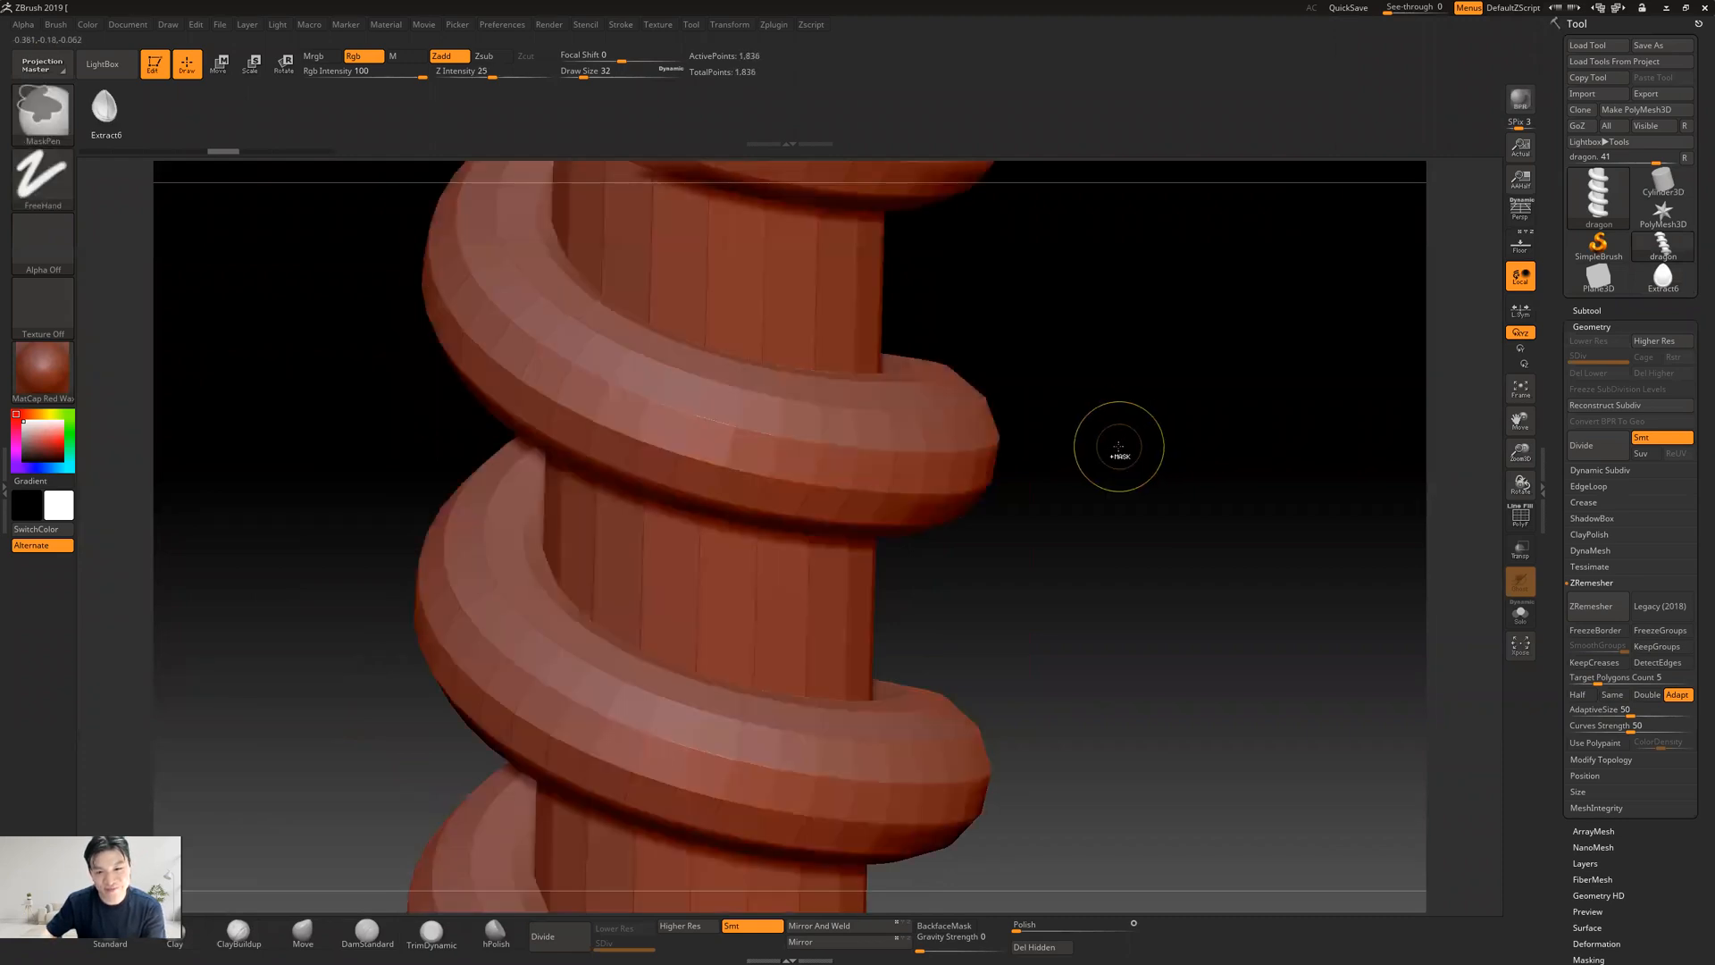
Create a NanoMesh brush from the teardrop InsertMesh brush, with the whole column in view
{"action": "left_click_drag", "start_coordinate": [872, 429], "coordinate": [986, 488], "text": "shift"}
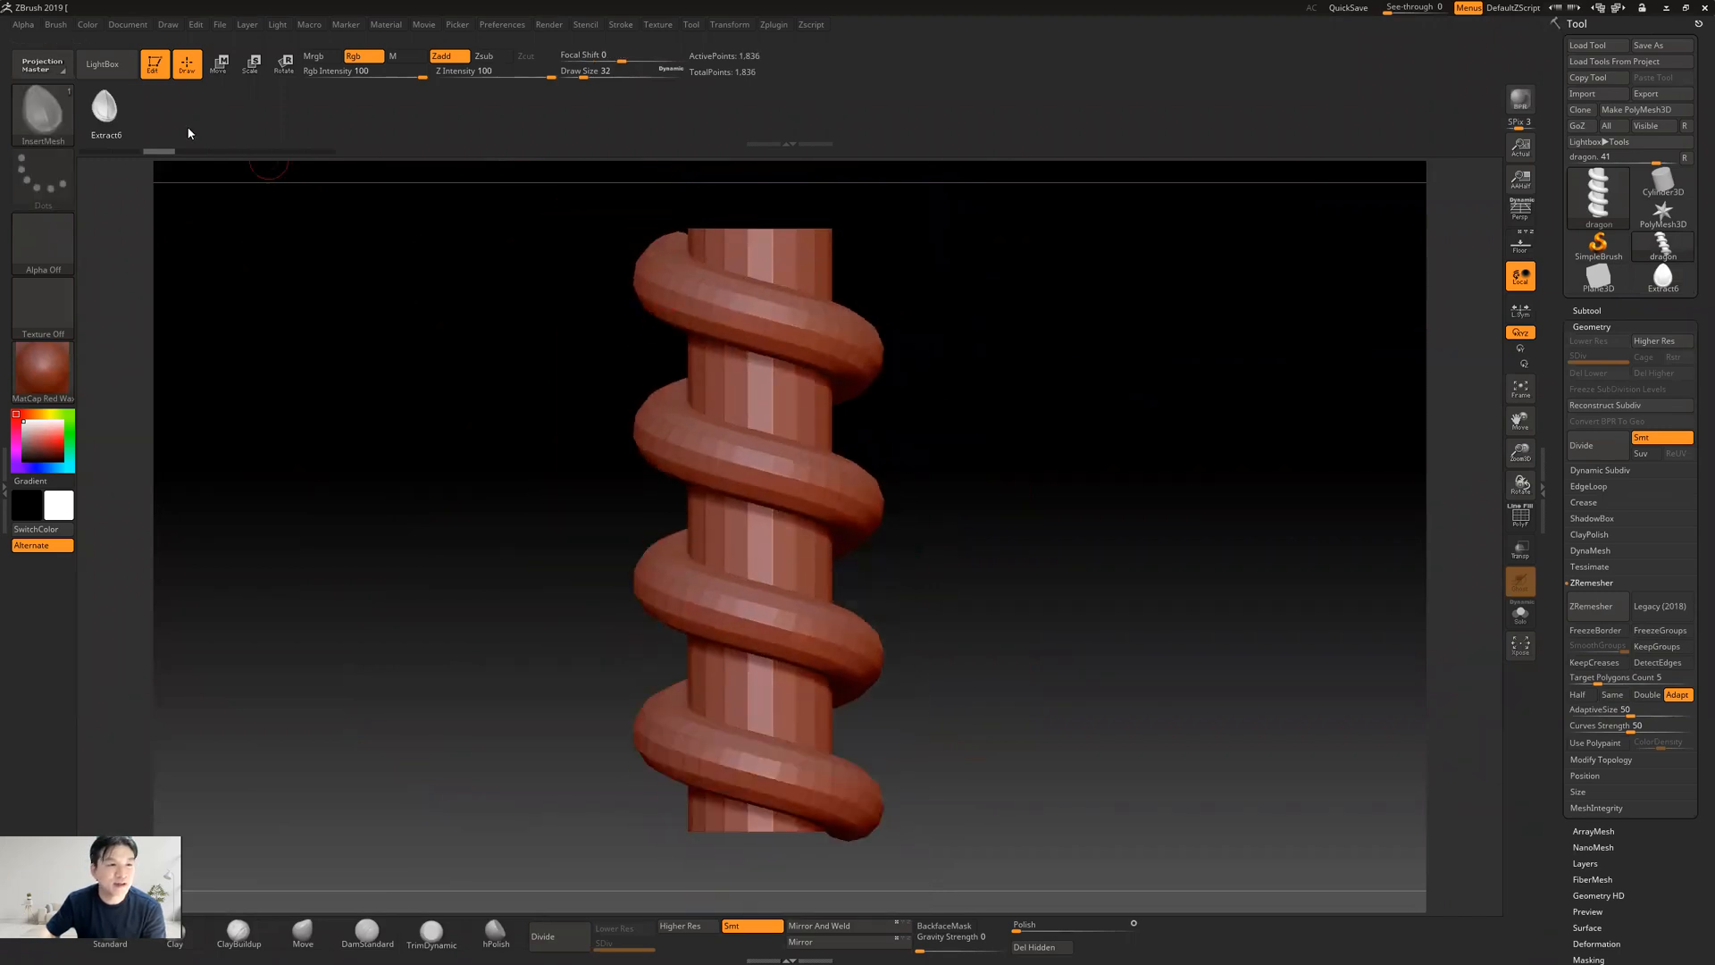
{"action": "left_click", "coordinate": [42, 109]}
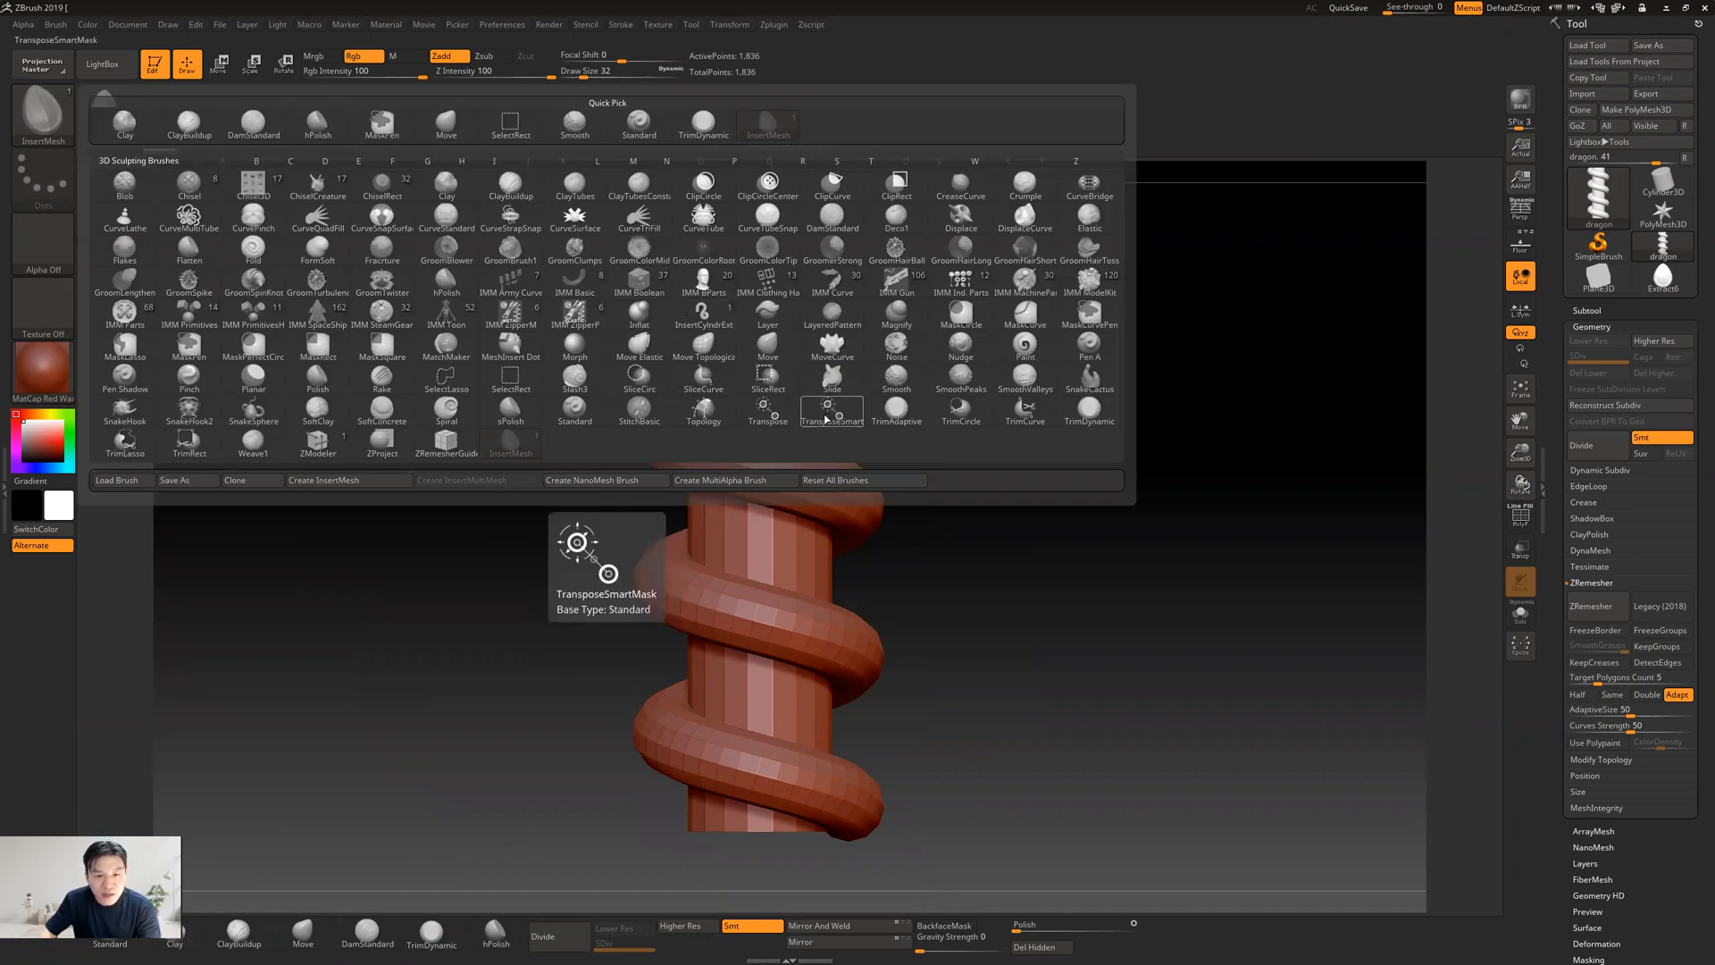
{"action": "left_click", "coordinate": [606, 483]}
Try inserting one teardrop NanoMesh on a polygon of the snake's upper coil and undo it
{"action": "right_click_drag", "start_coordinate": [970, 428], "coordinate": [1116, 419], "text": "ctrl"}
{"action": "right_click_drag", "start_coordinate": [840, 267], "coordinate": [762, 416], "text": "alt"}
{"action": "left_click", "coordinate": [700, 378]}
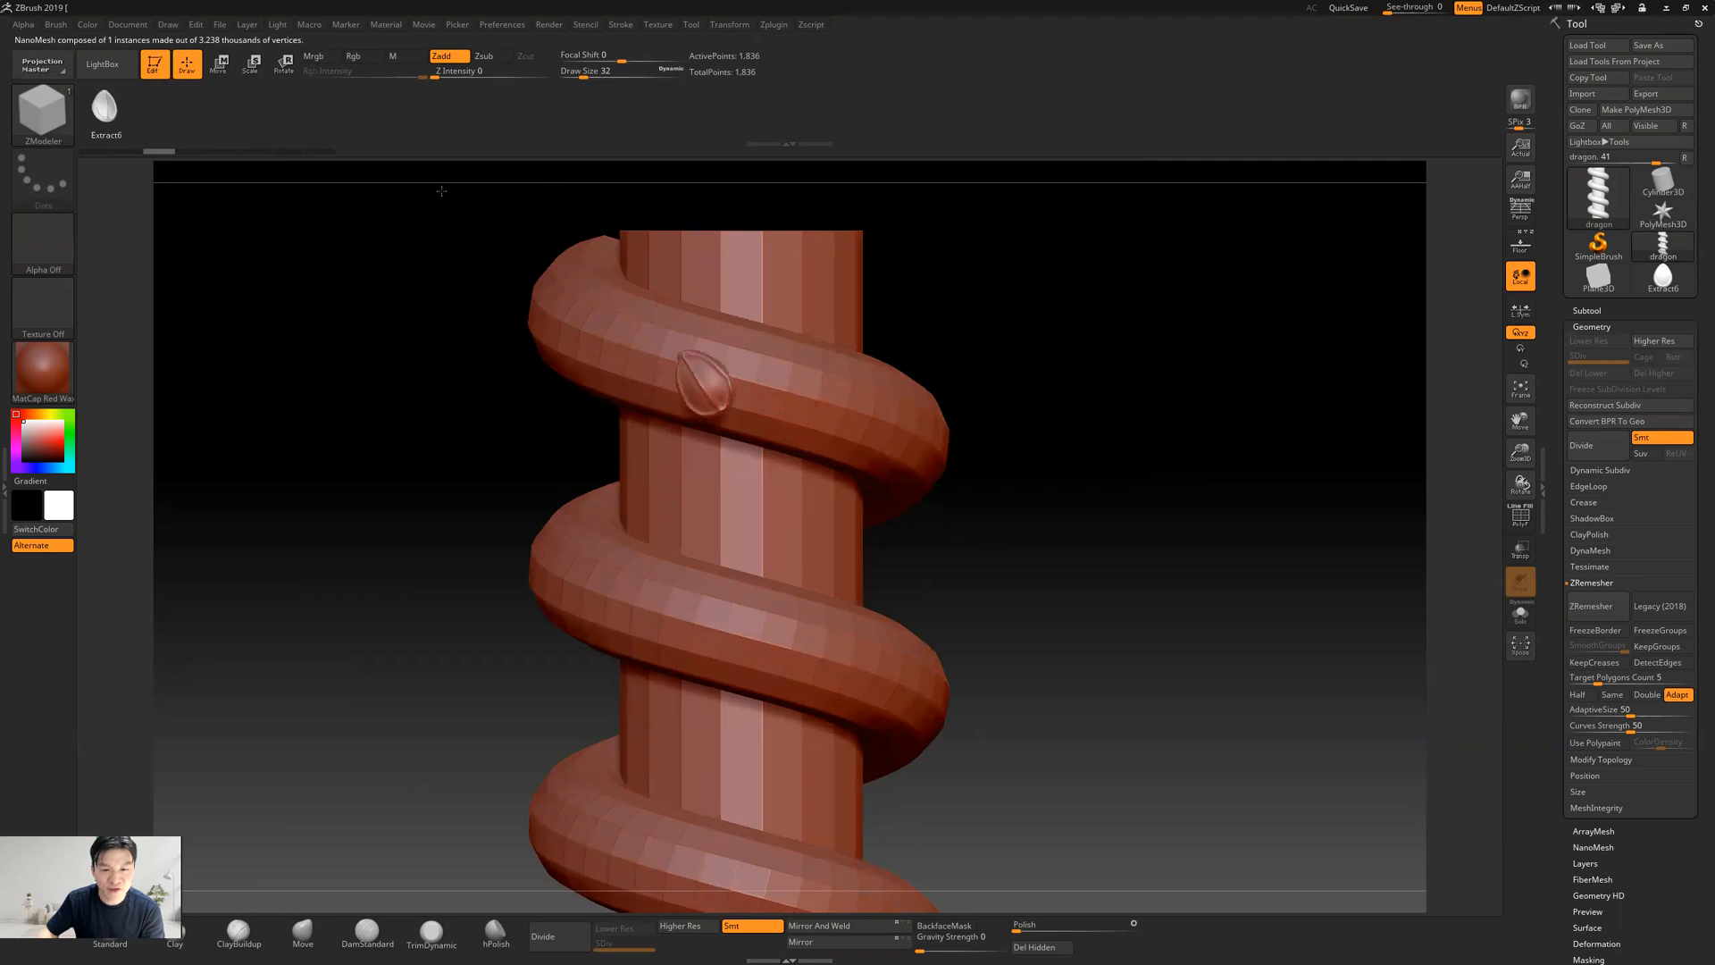
{"action": "key", "text": "ctrl+z"}
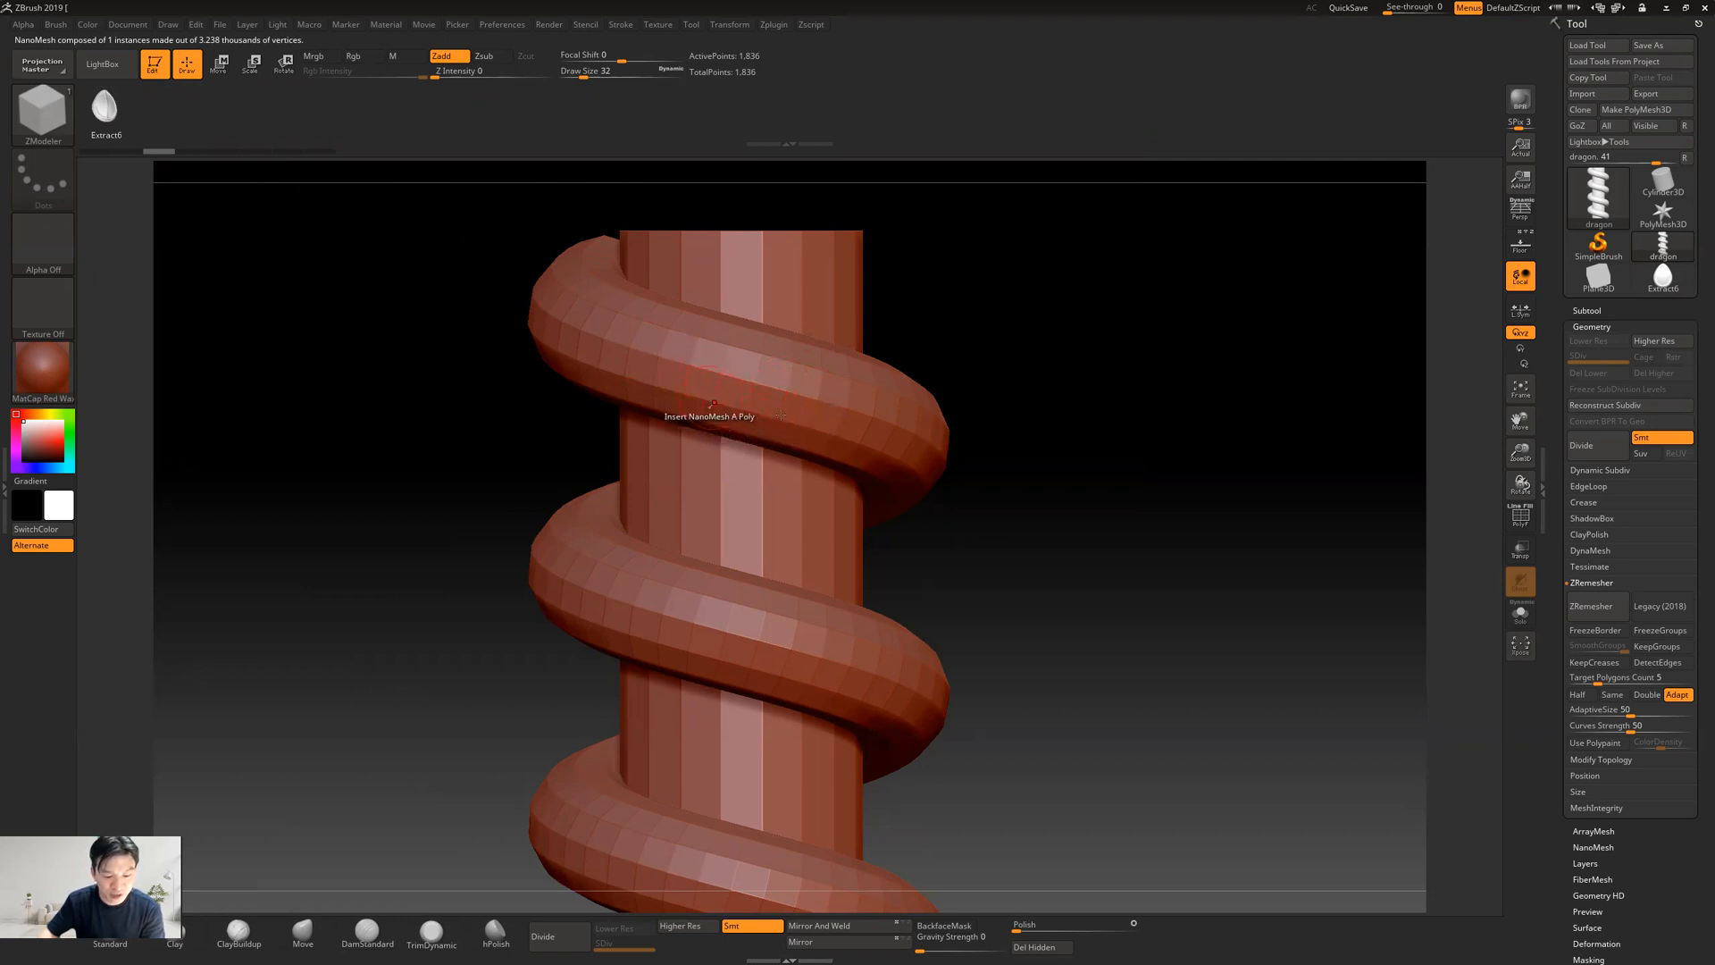
Set the ZModeler polygon action to Insert NanoMesh with A Single Poly as its target
{"action": "key", "text": "space"}
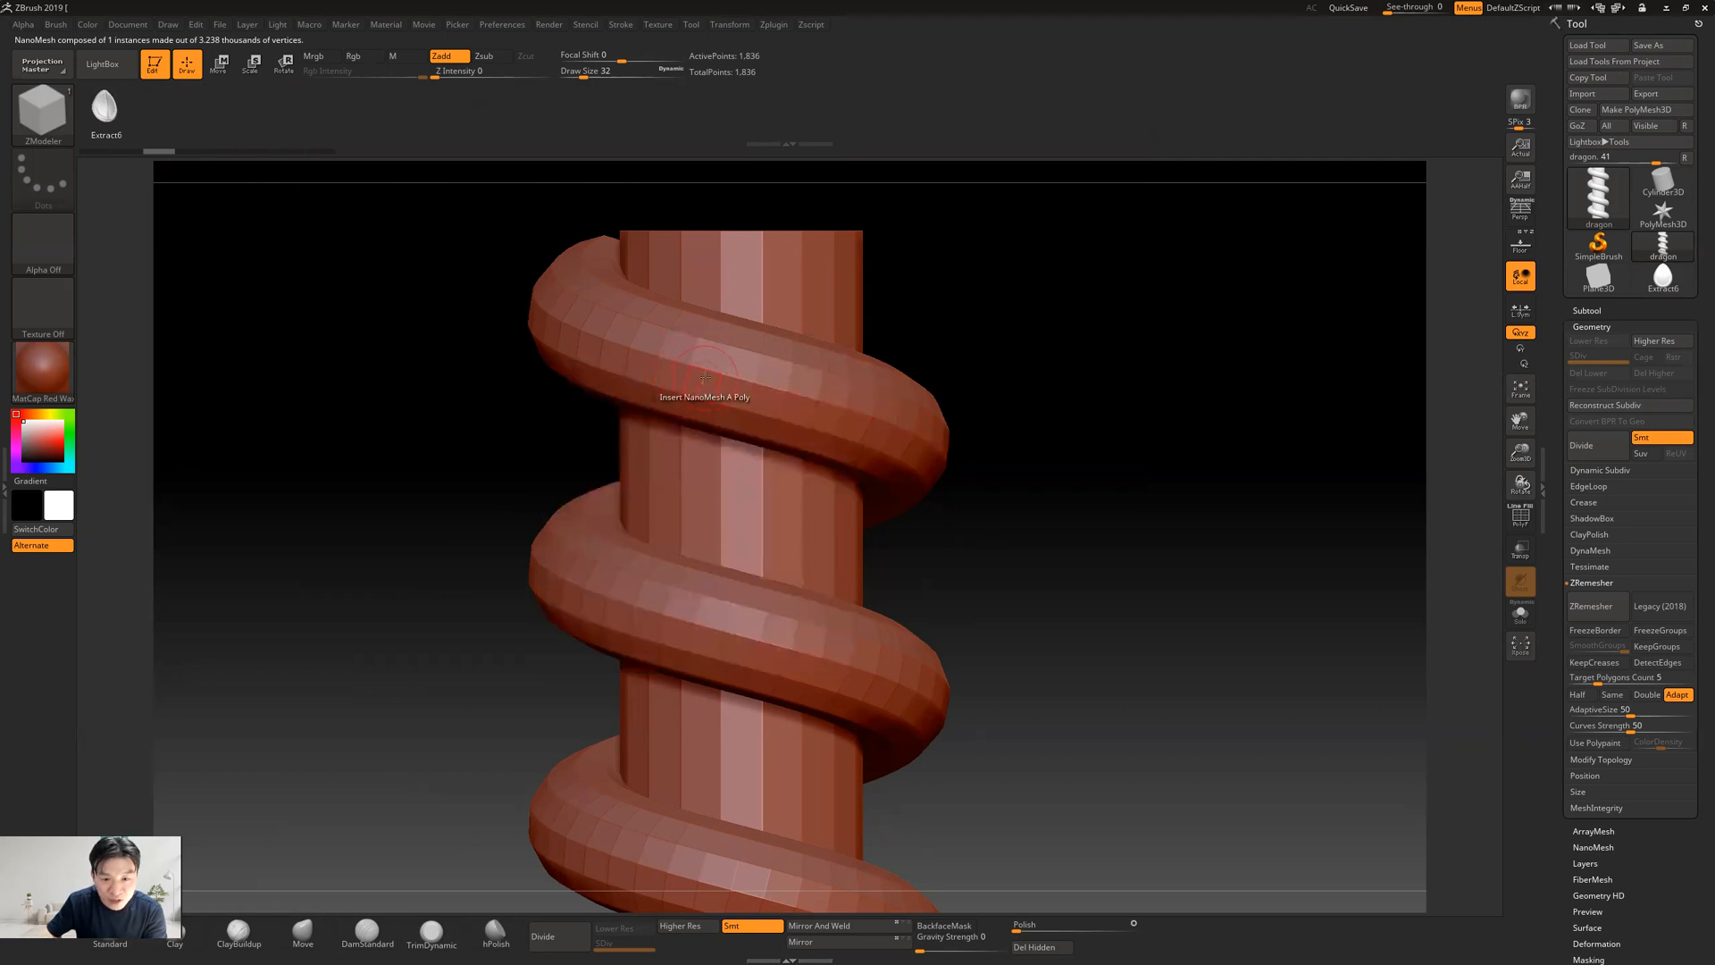
{"action": "key", "text": "space"}
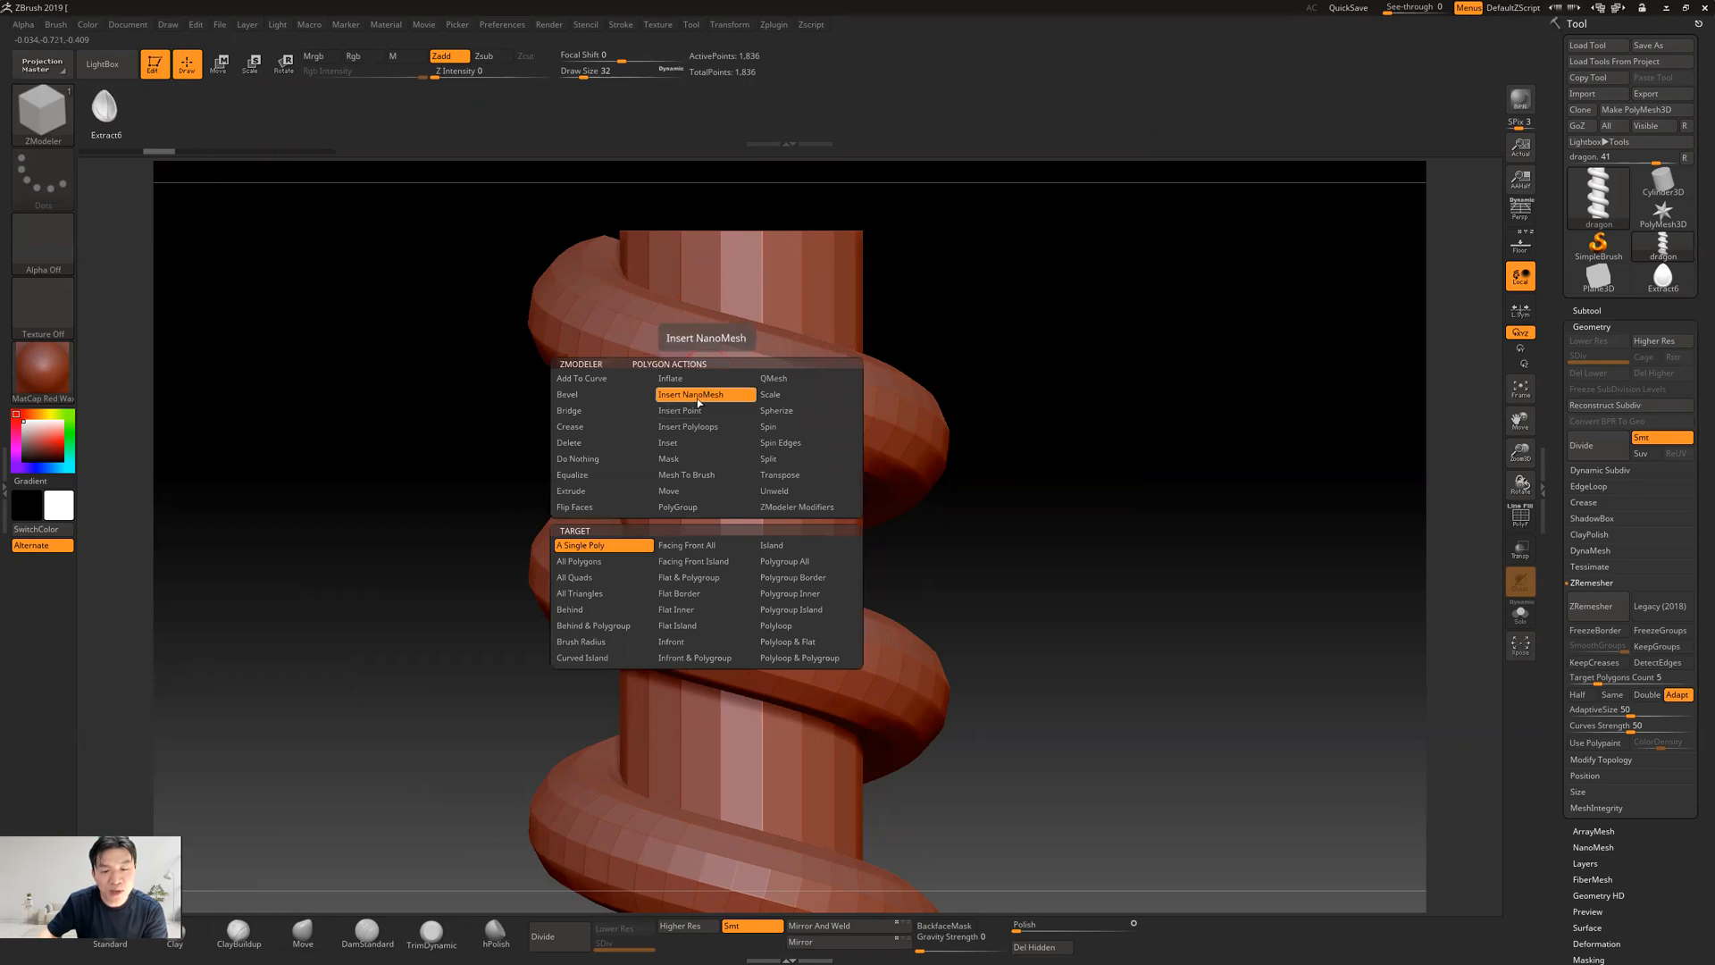
{"action": "left_click", "coordinate": [576, 546]}
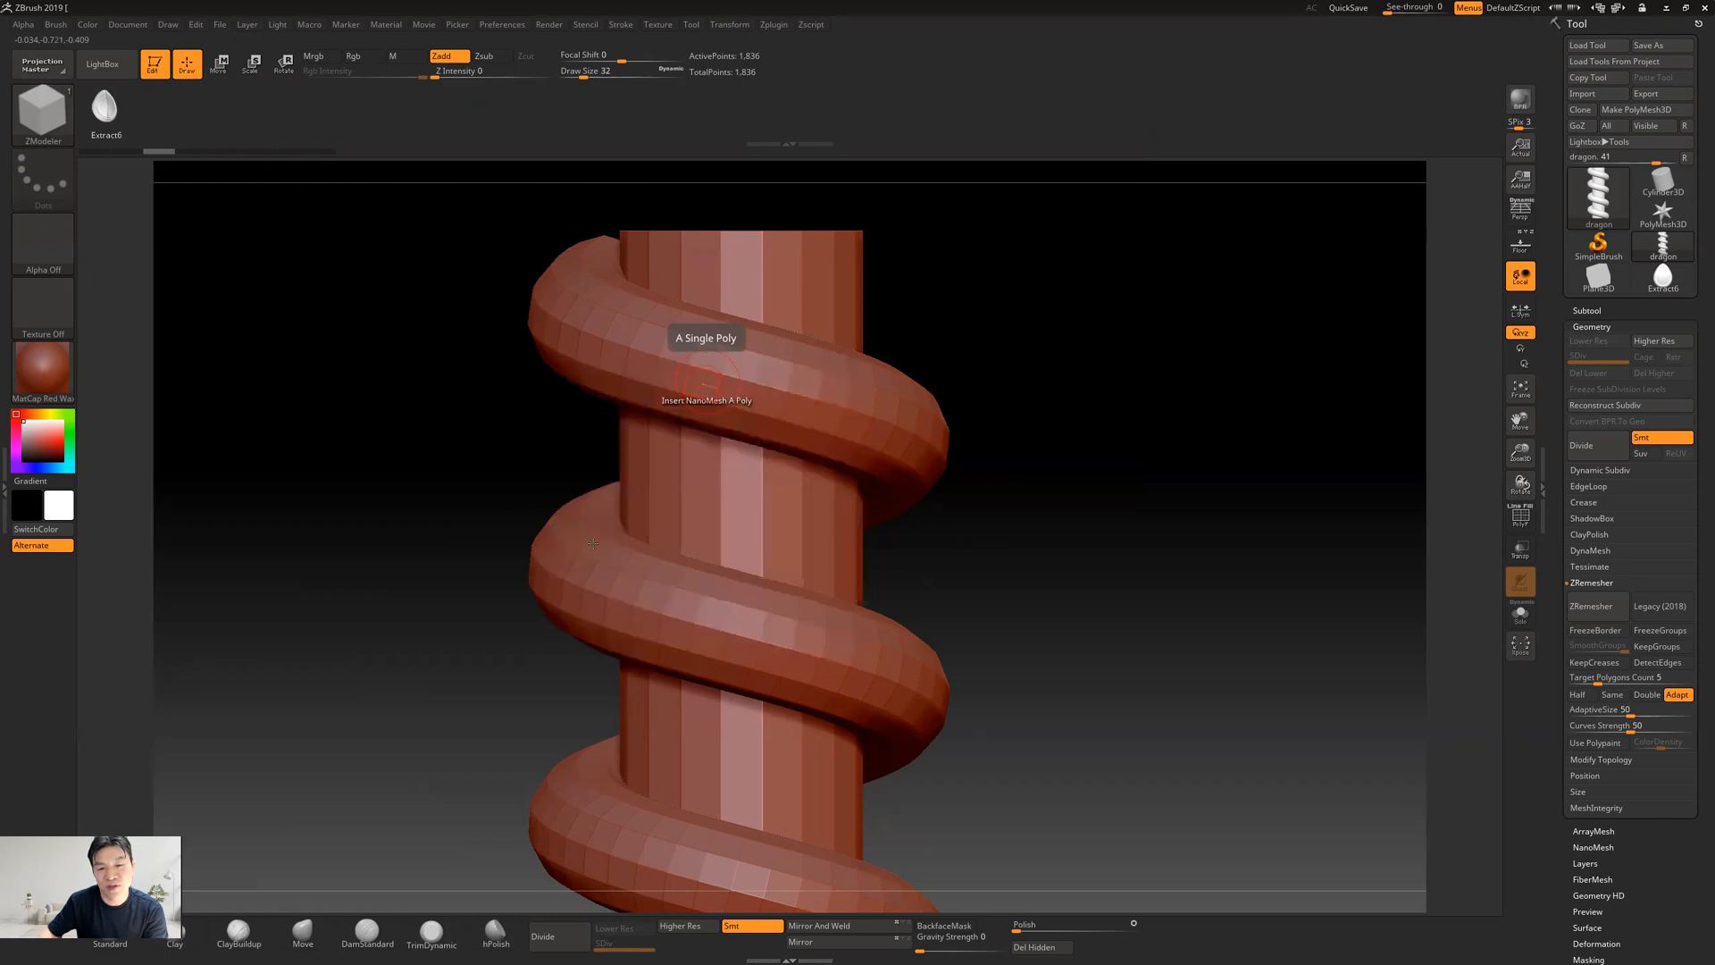
Show the column's wireframe, test inserting a teardrop NanoMesh on a single polygon of the upper coil, and undo the insertion
{"action": "left_click", "coordinate": [1520, 516]}
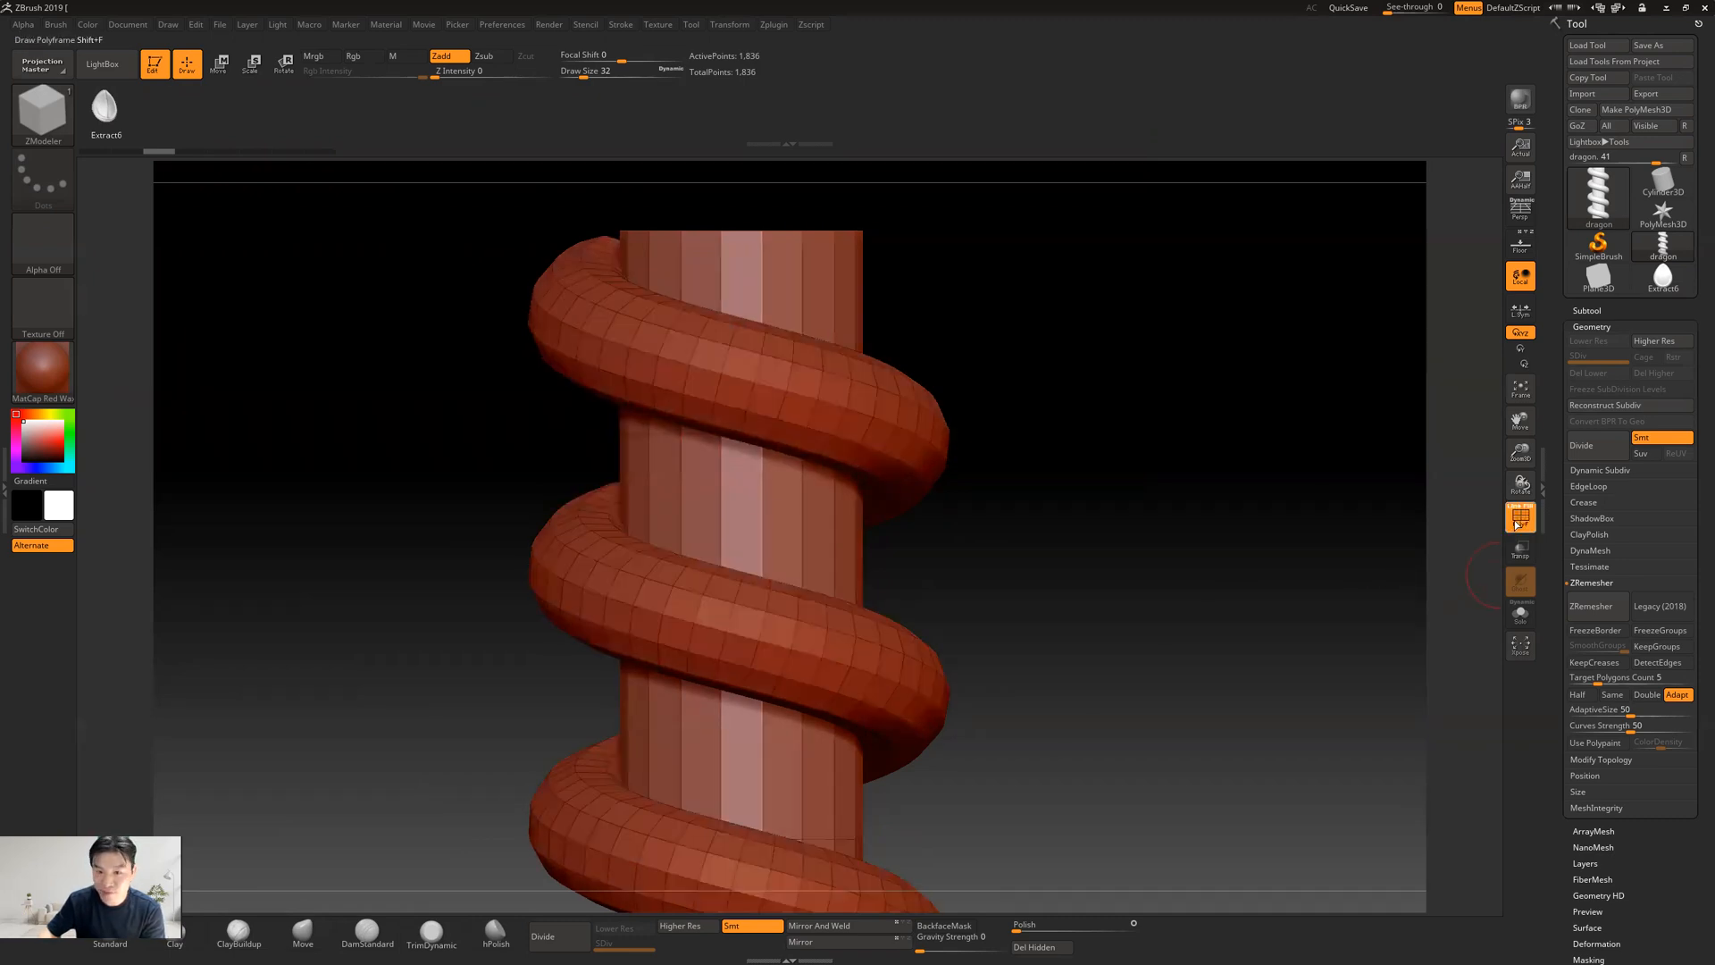
{"action": "left_click", "coordinate": [740, 361]}
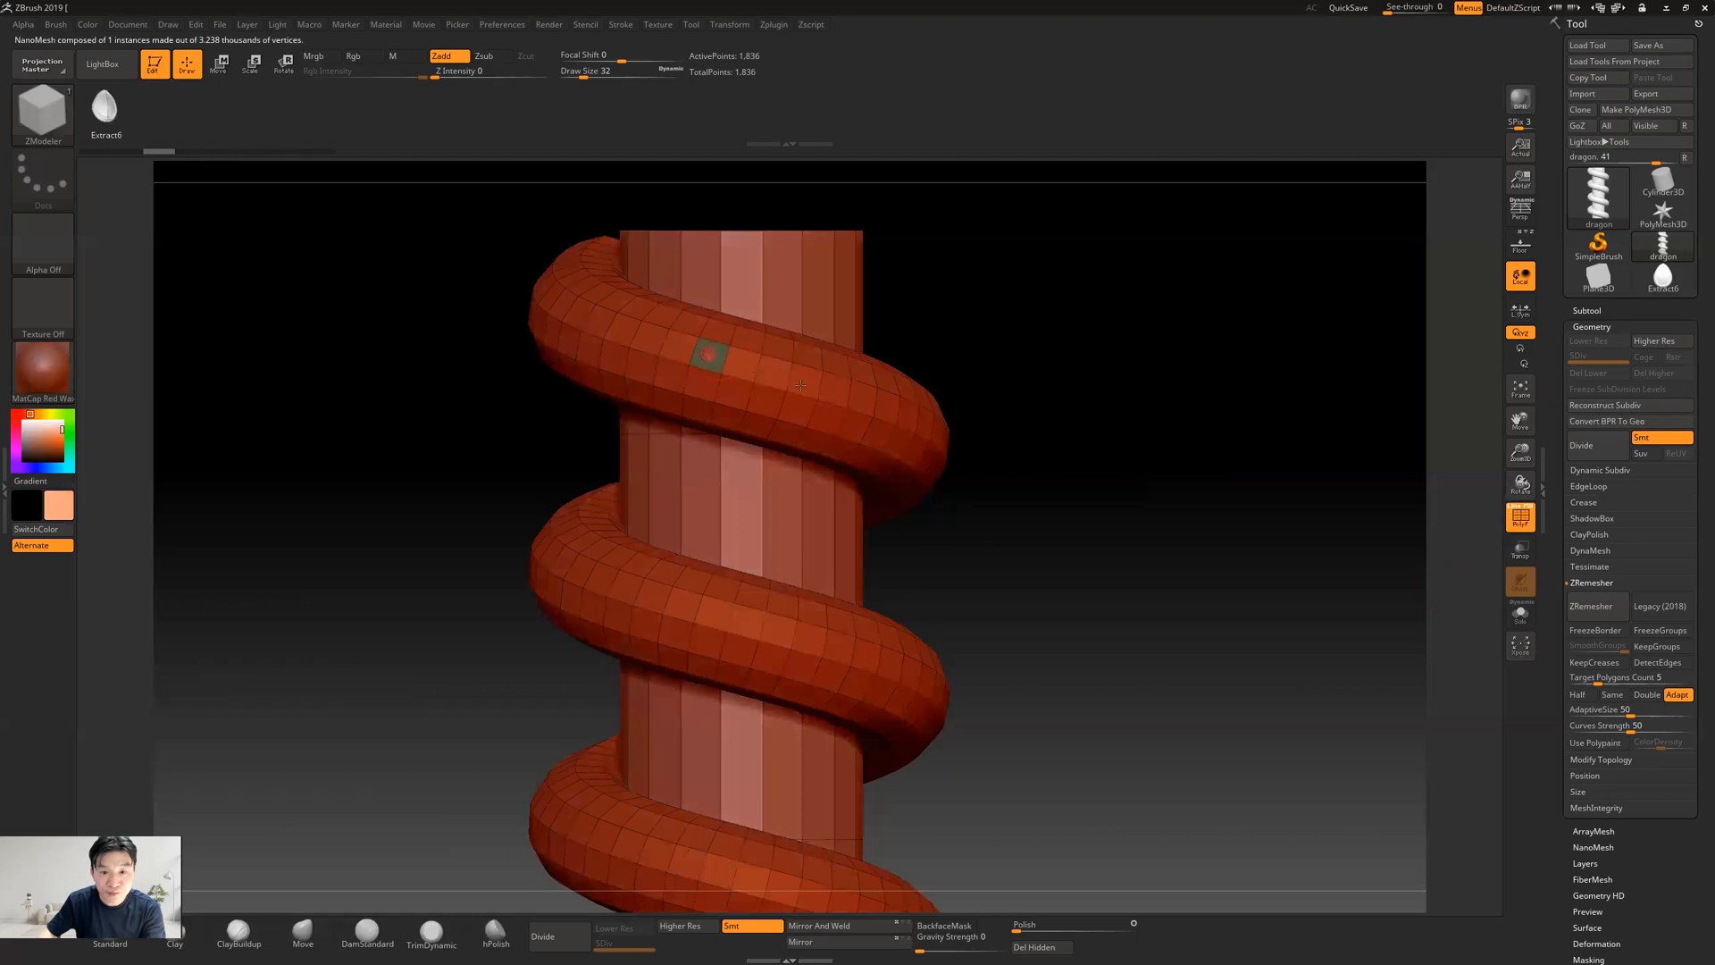
{"action": "key", "text": "ctrl+z"}
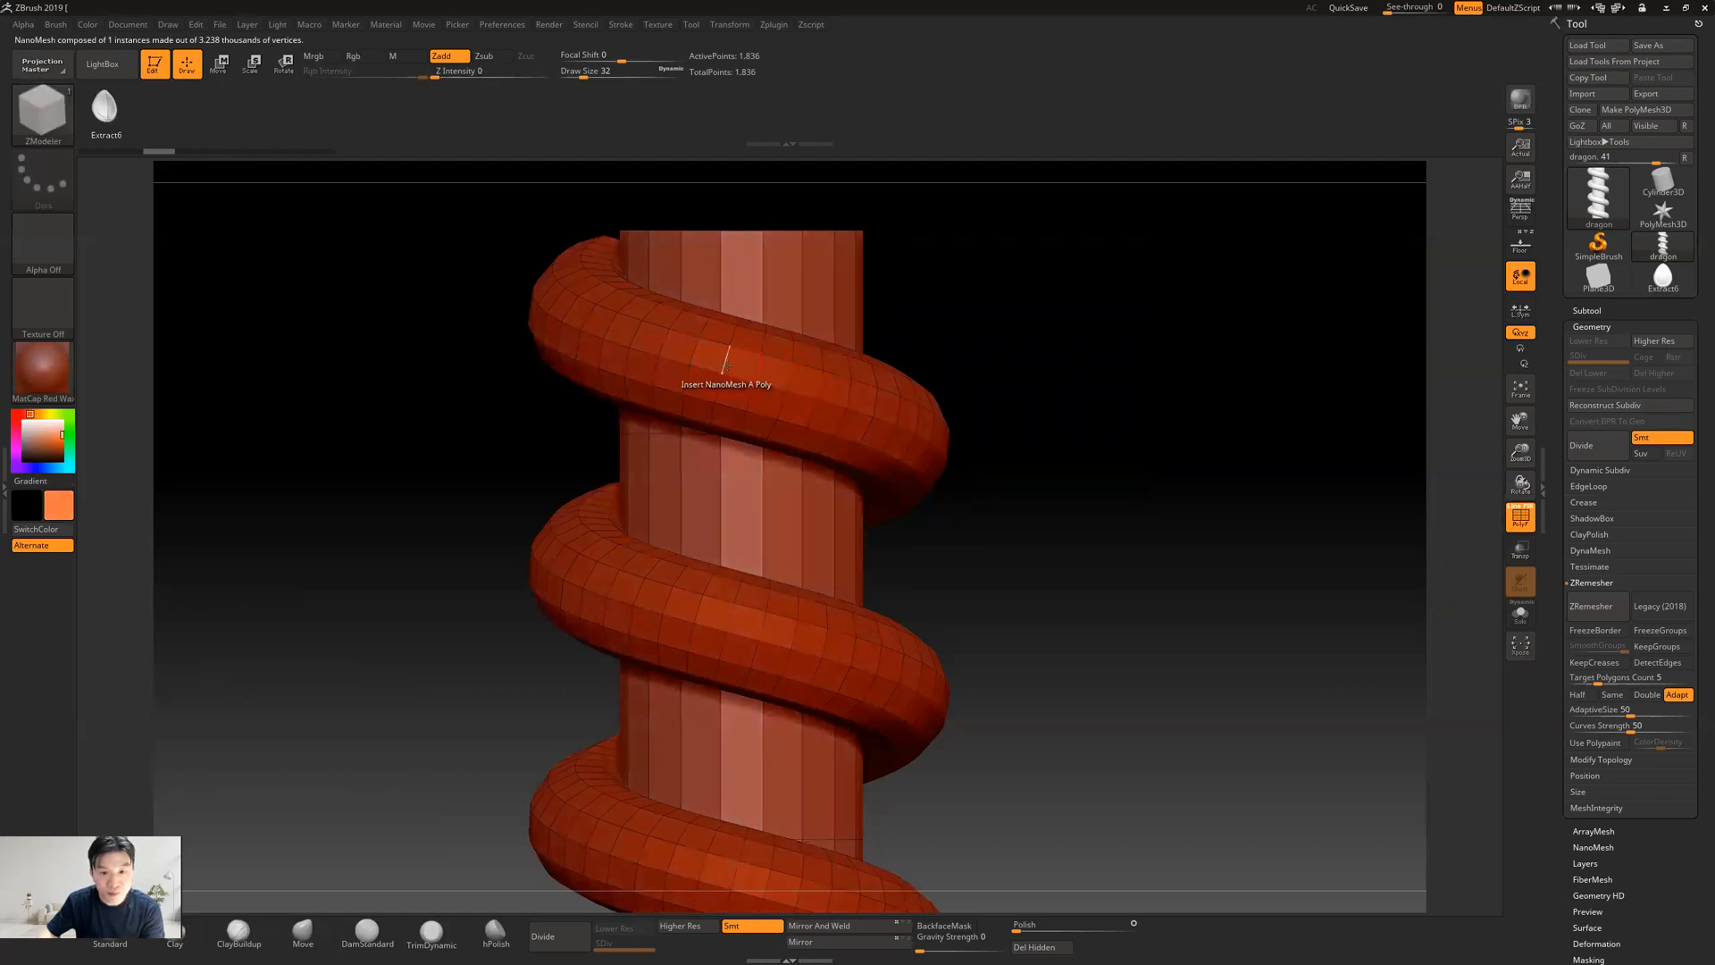
{"action": "key", "text": "space"}
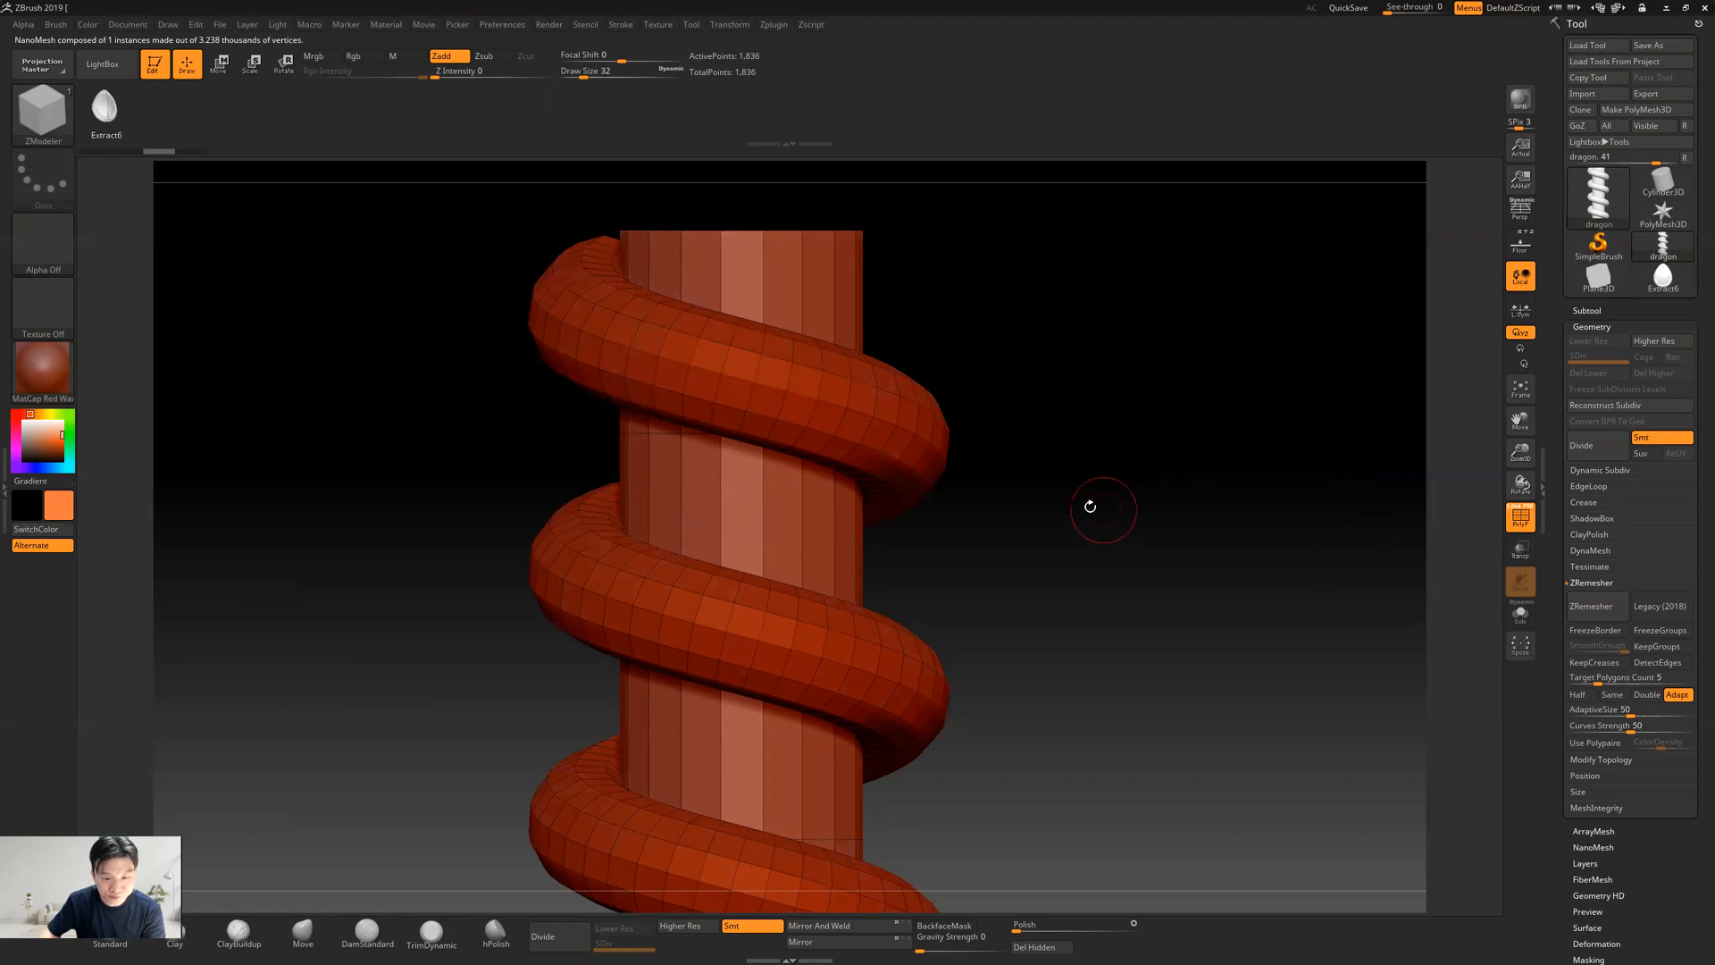
Try inserting a teardrop NanoMesh on one polygon of the snake's upper coil from a tilted view and undo it
{"action": "left_click_drag", "start_coordinate": [1094, 557], "coordinate": [1107, 566]}
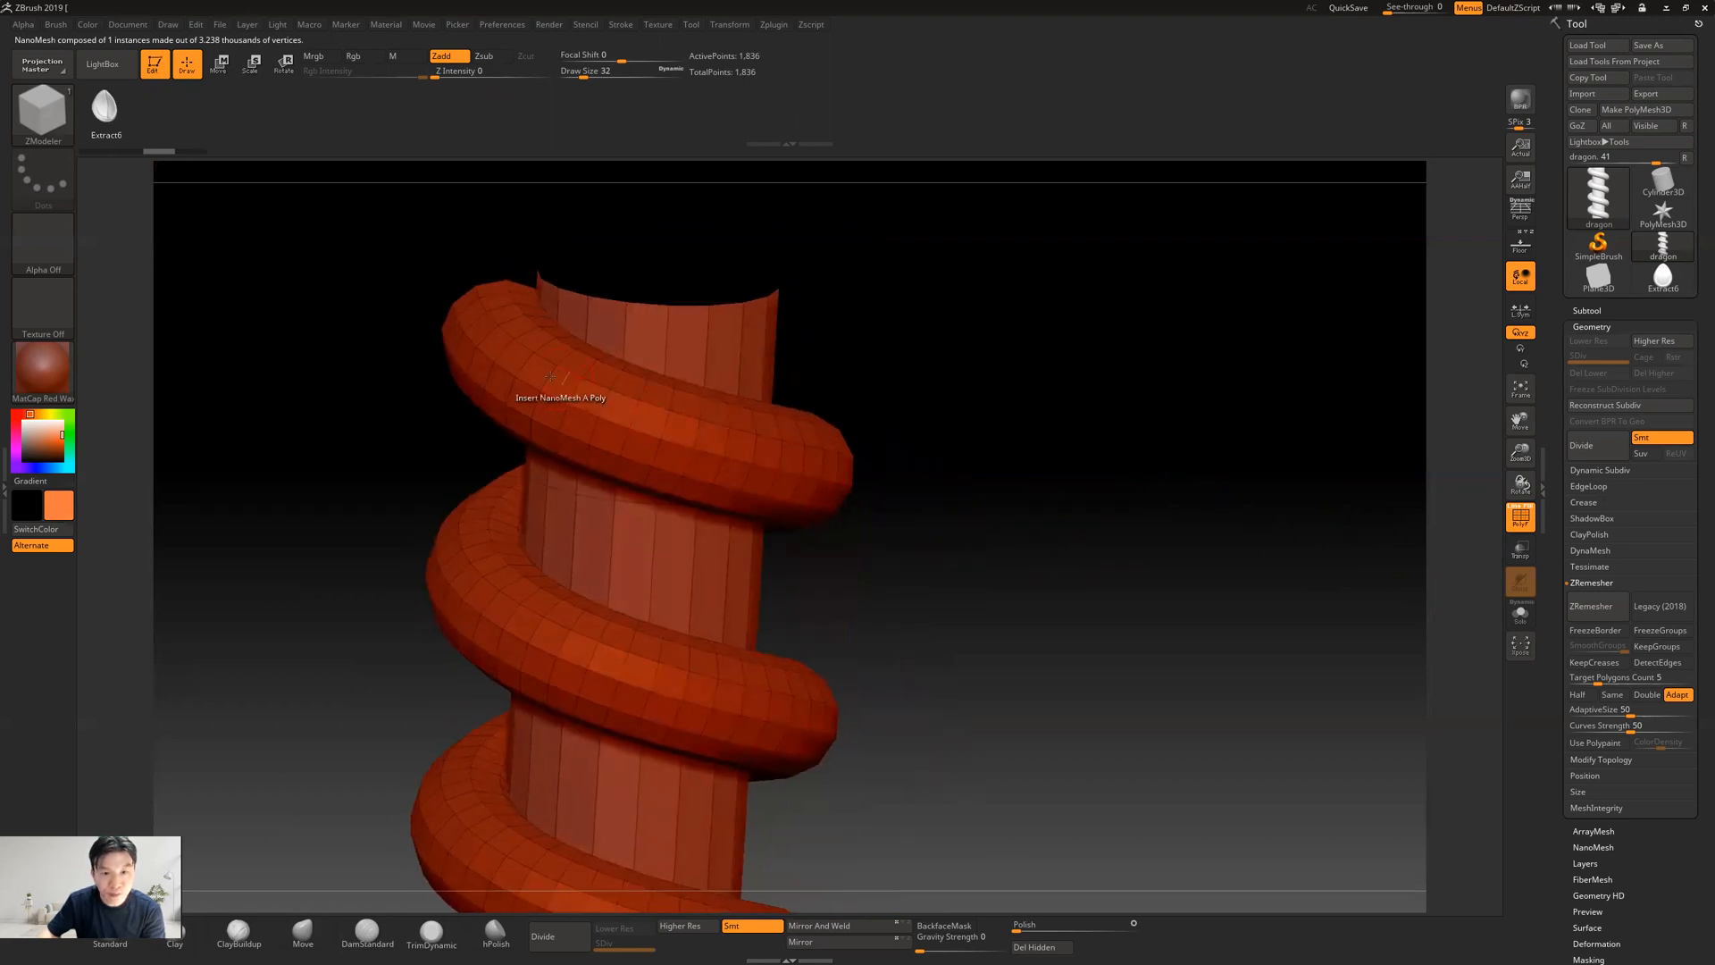
{"action": "key", "text": "space"}
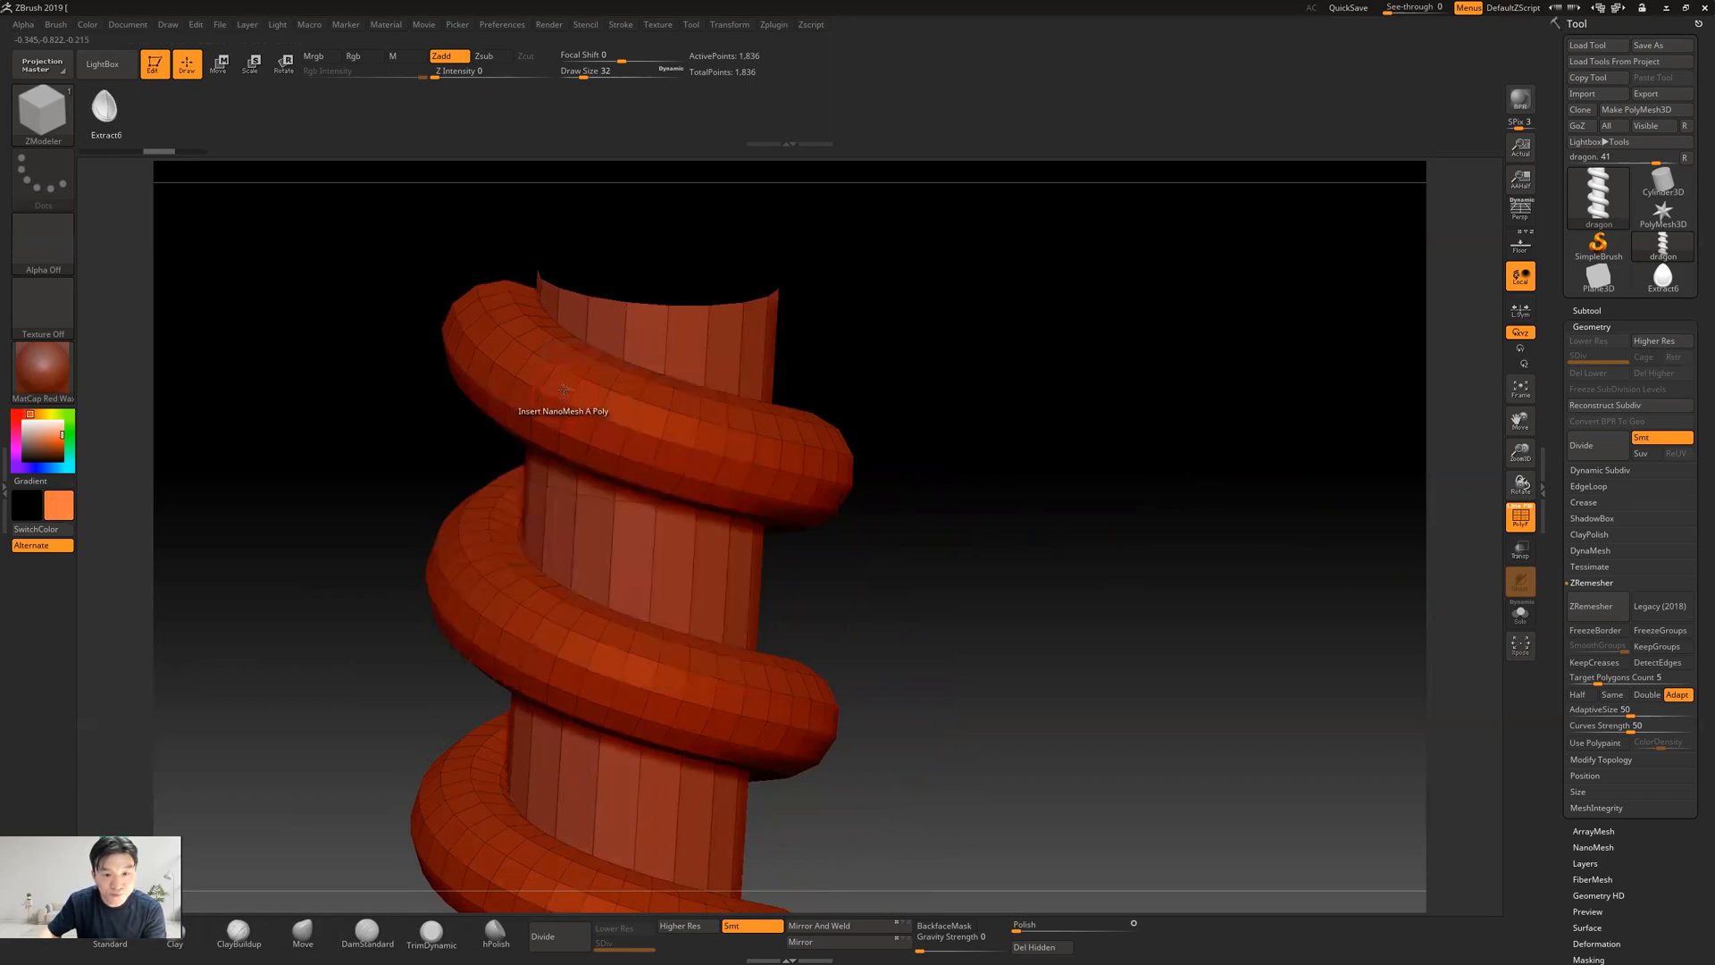
{"action": "left_click", "coordinate": [561, 399]}
{"action": "key", "text": "ctrl"}
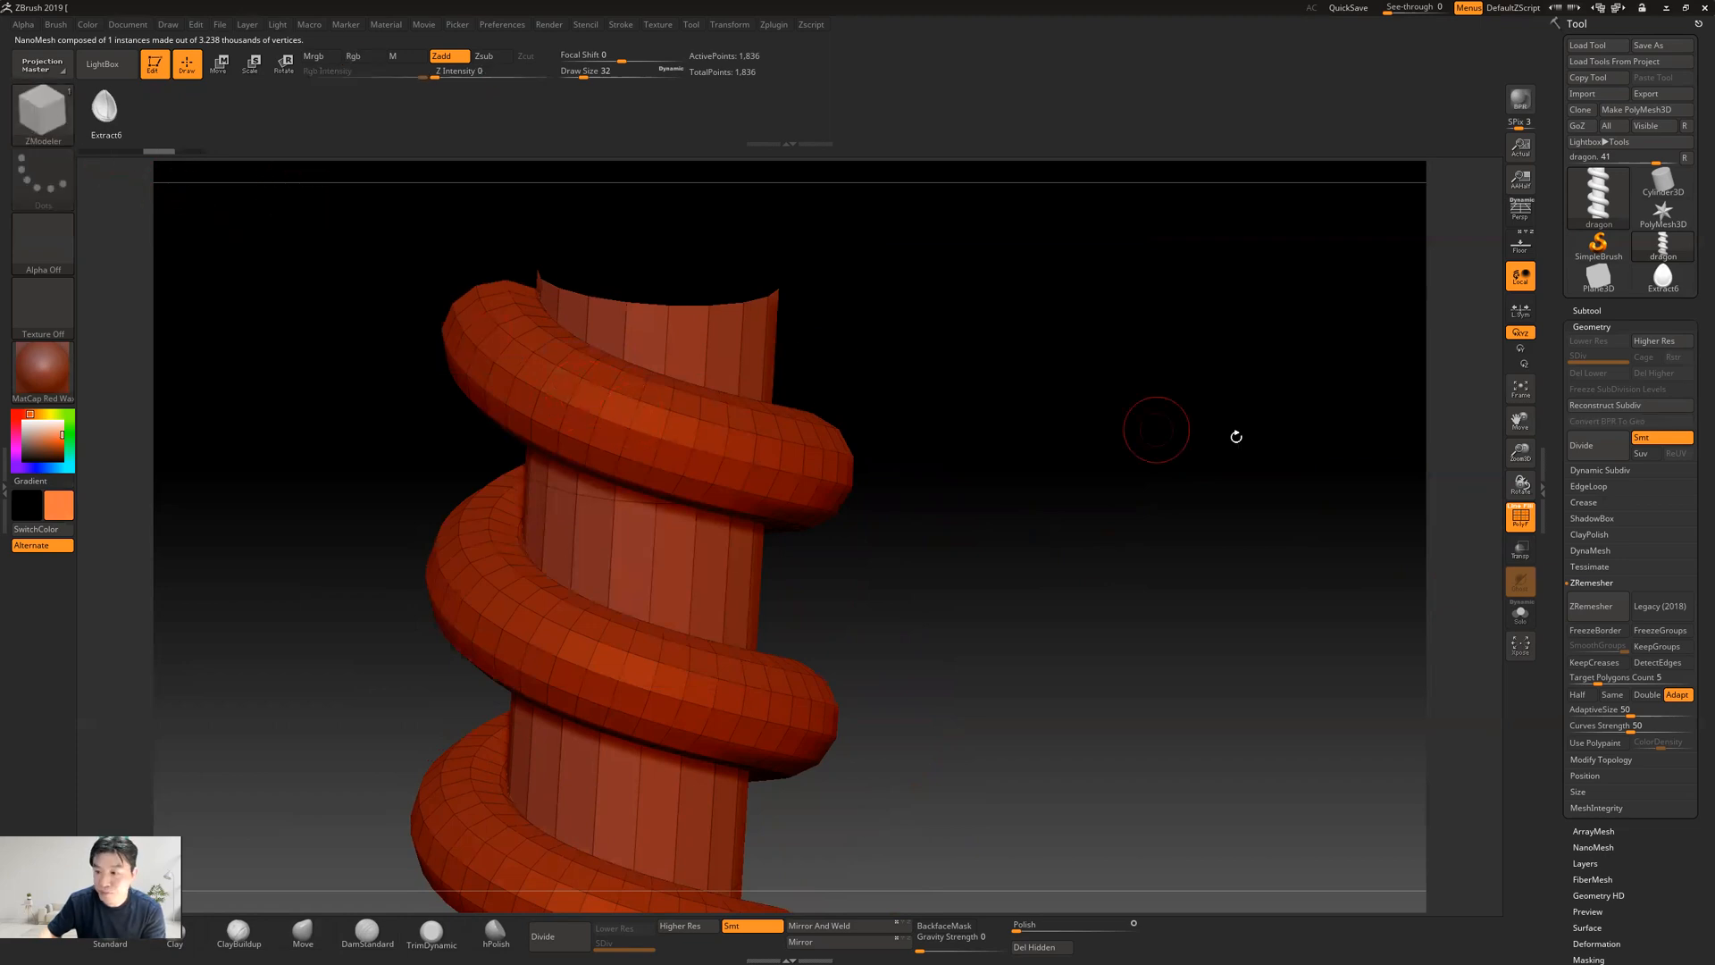
{"action": "left_click", "coordinate": [49, 122]}
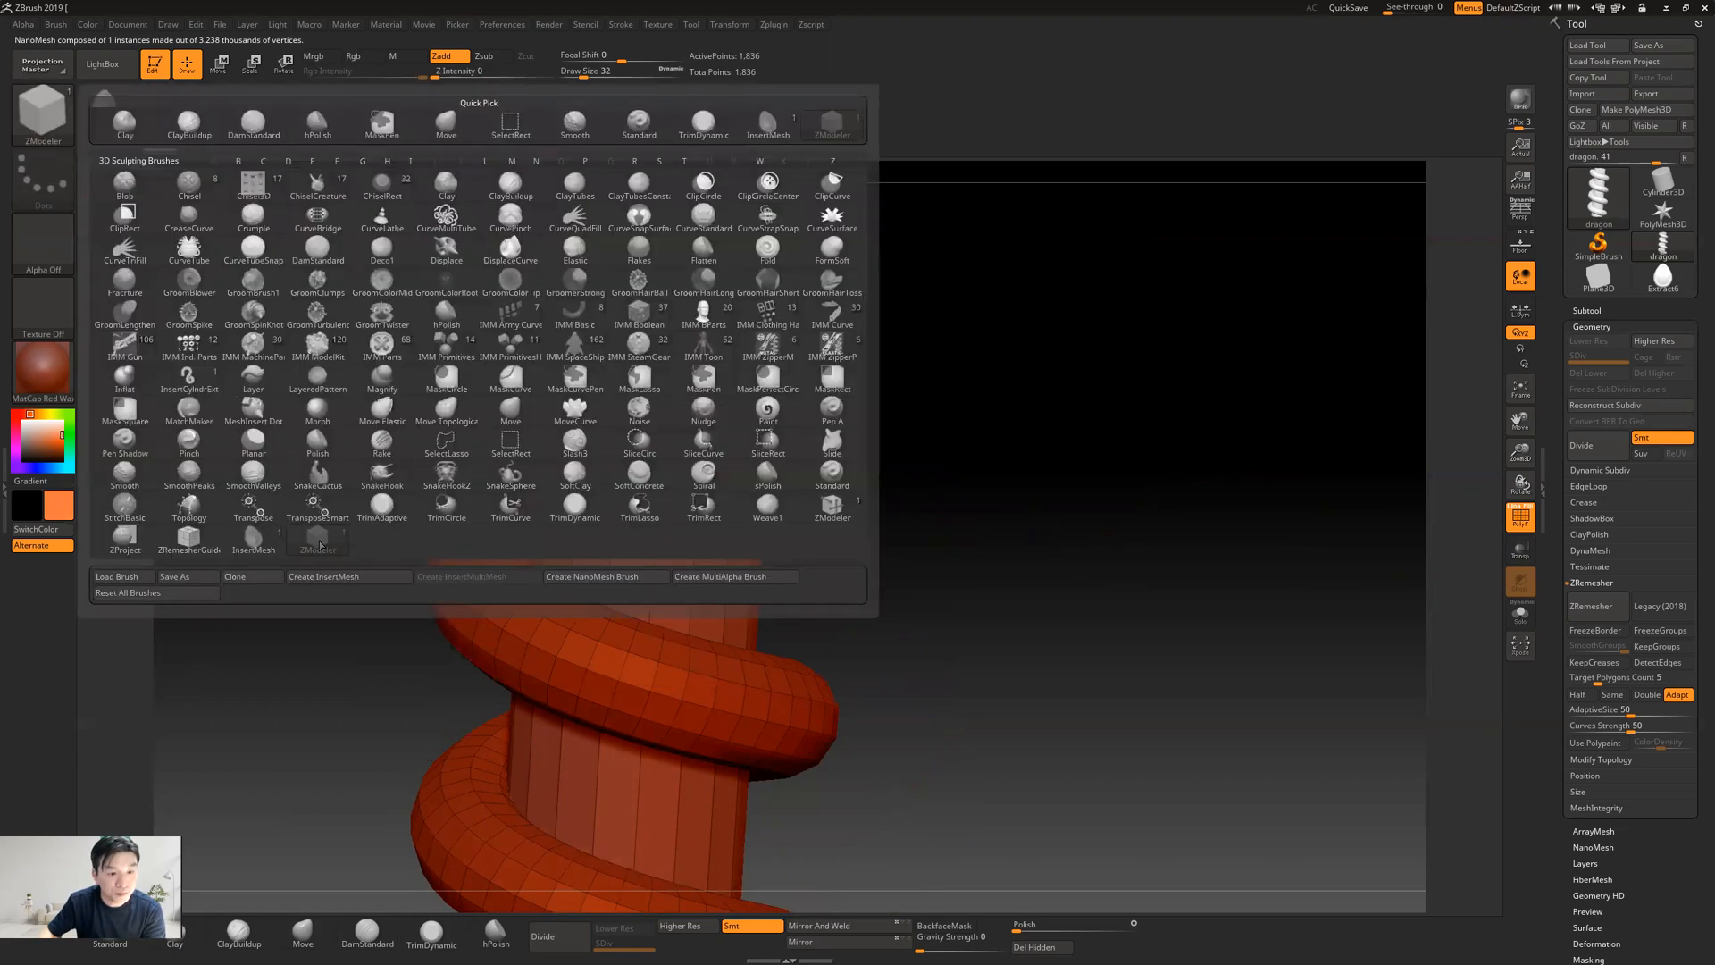
{"action": "left_click", "coordinate": [190, 539]}
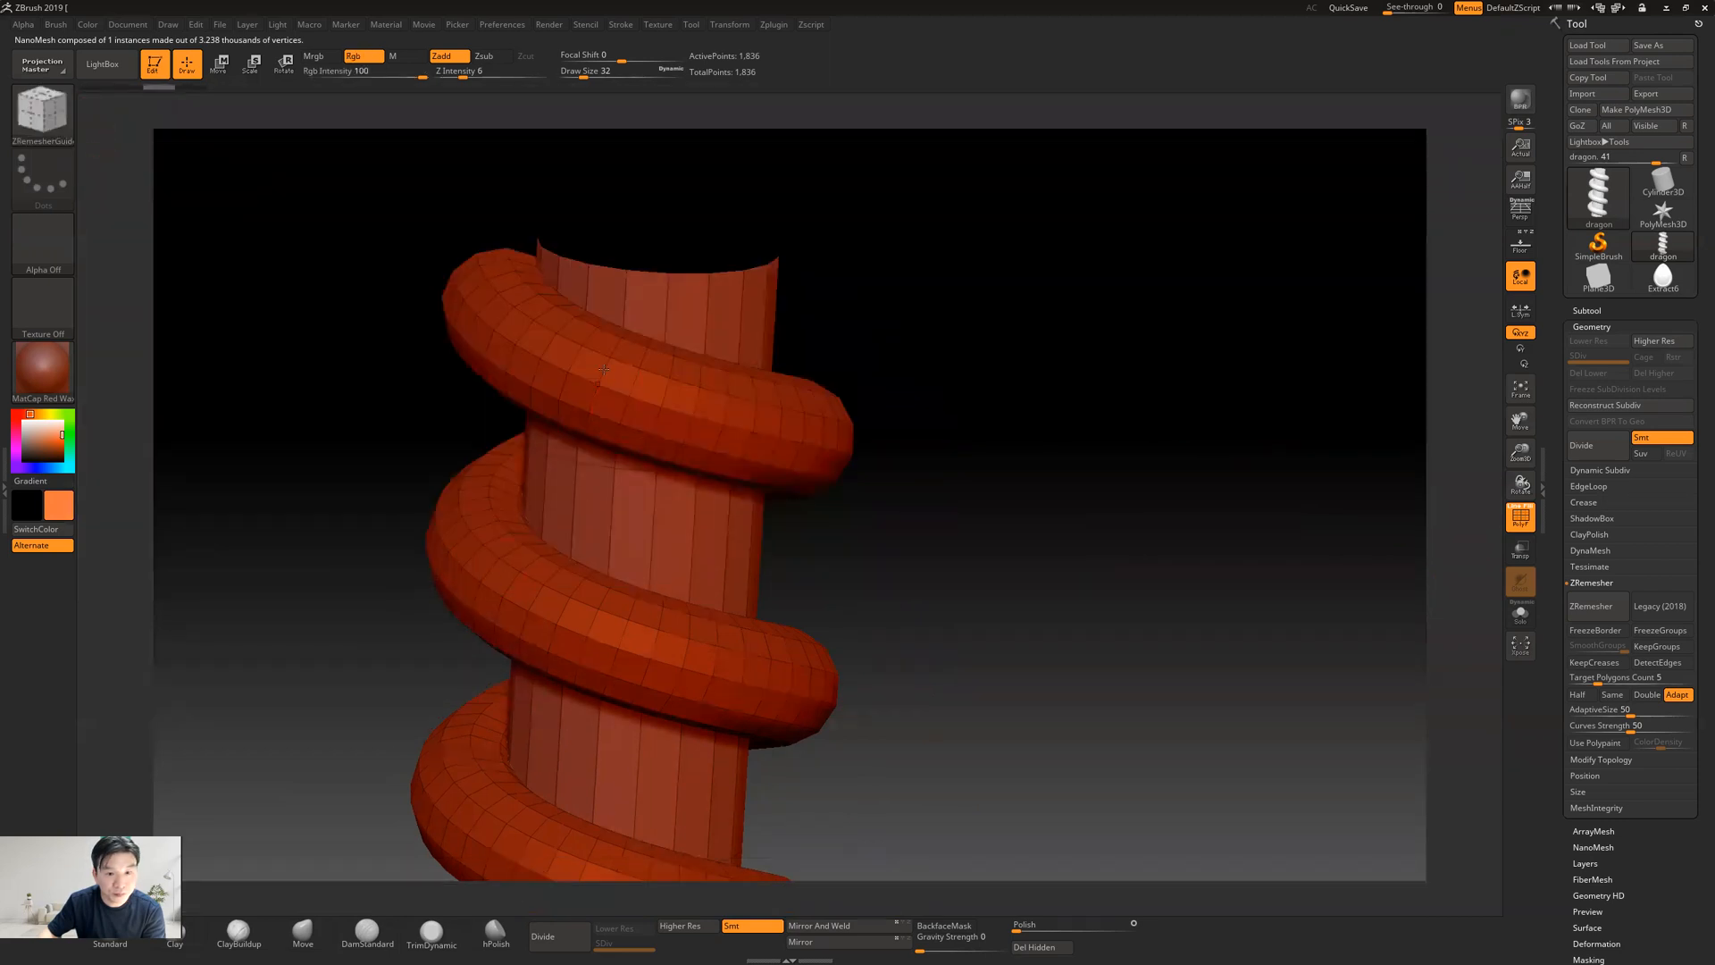
{"action": "key", "text": "g"}
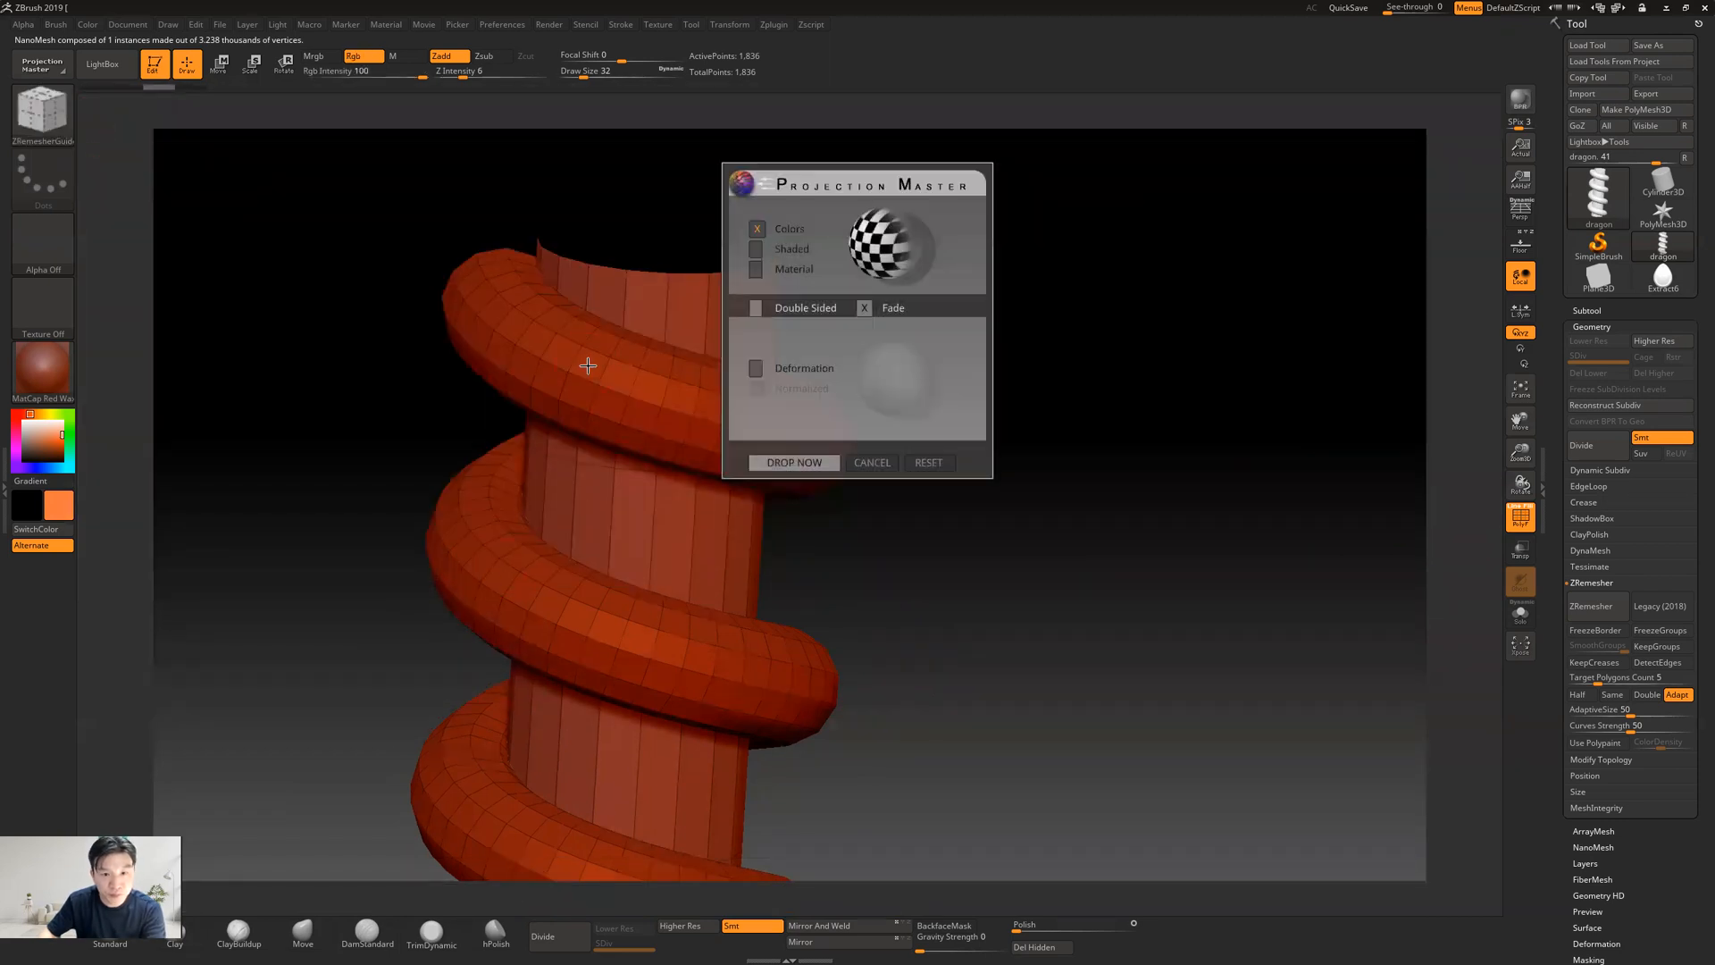
{"action": "left_click", "coordinate": [870, 462]}
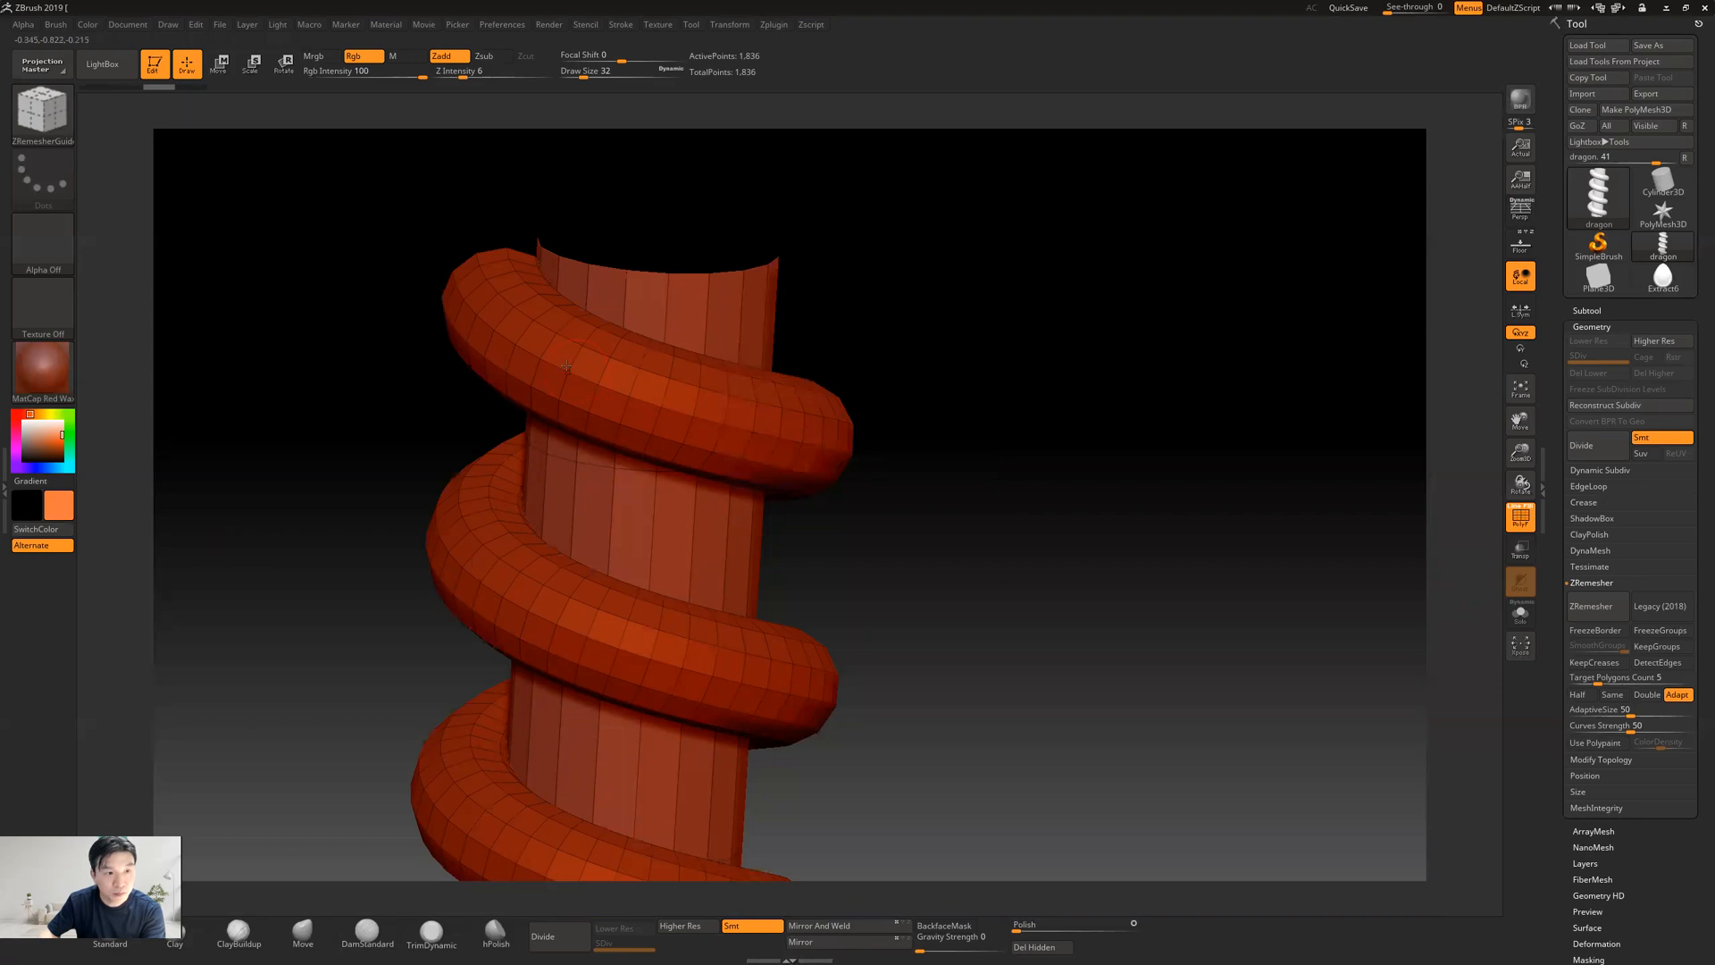
{"action": "left_click", "coordinate": [61, 125]}
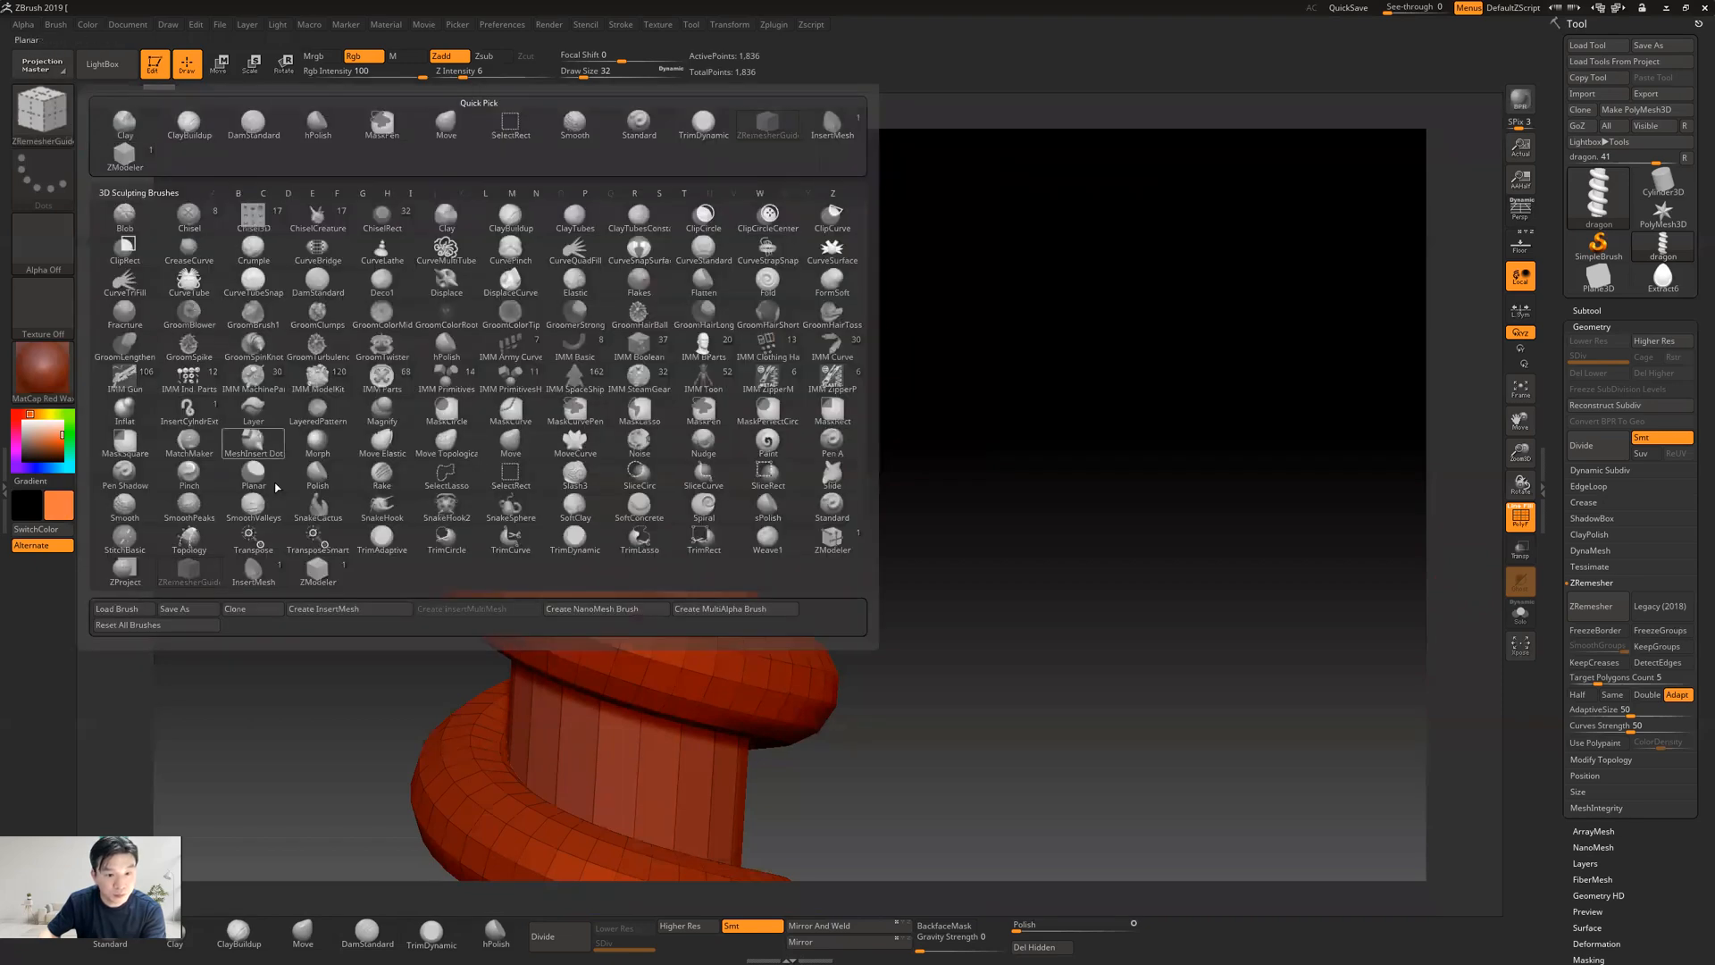
{"action": "left_click", "coordinate": [314, 573]}
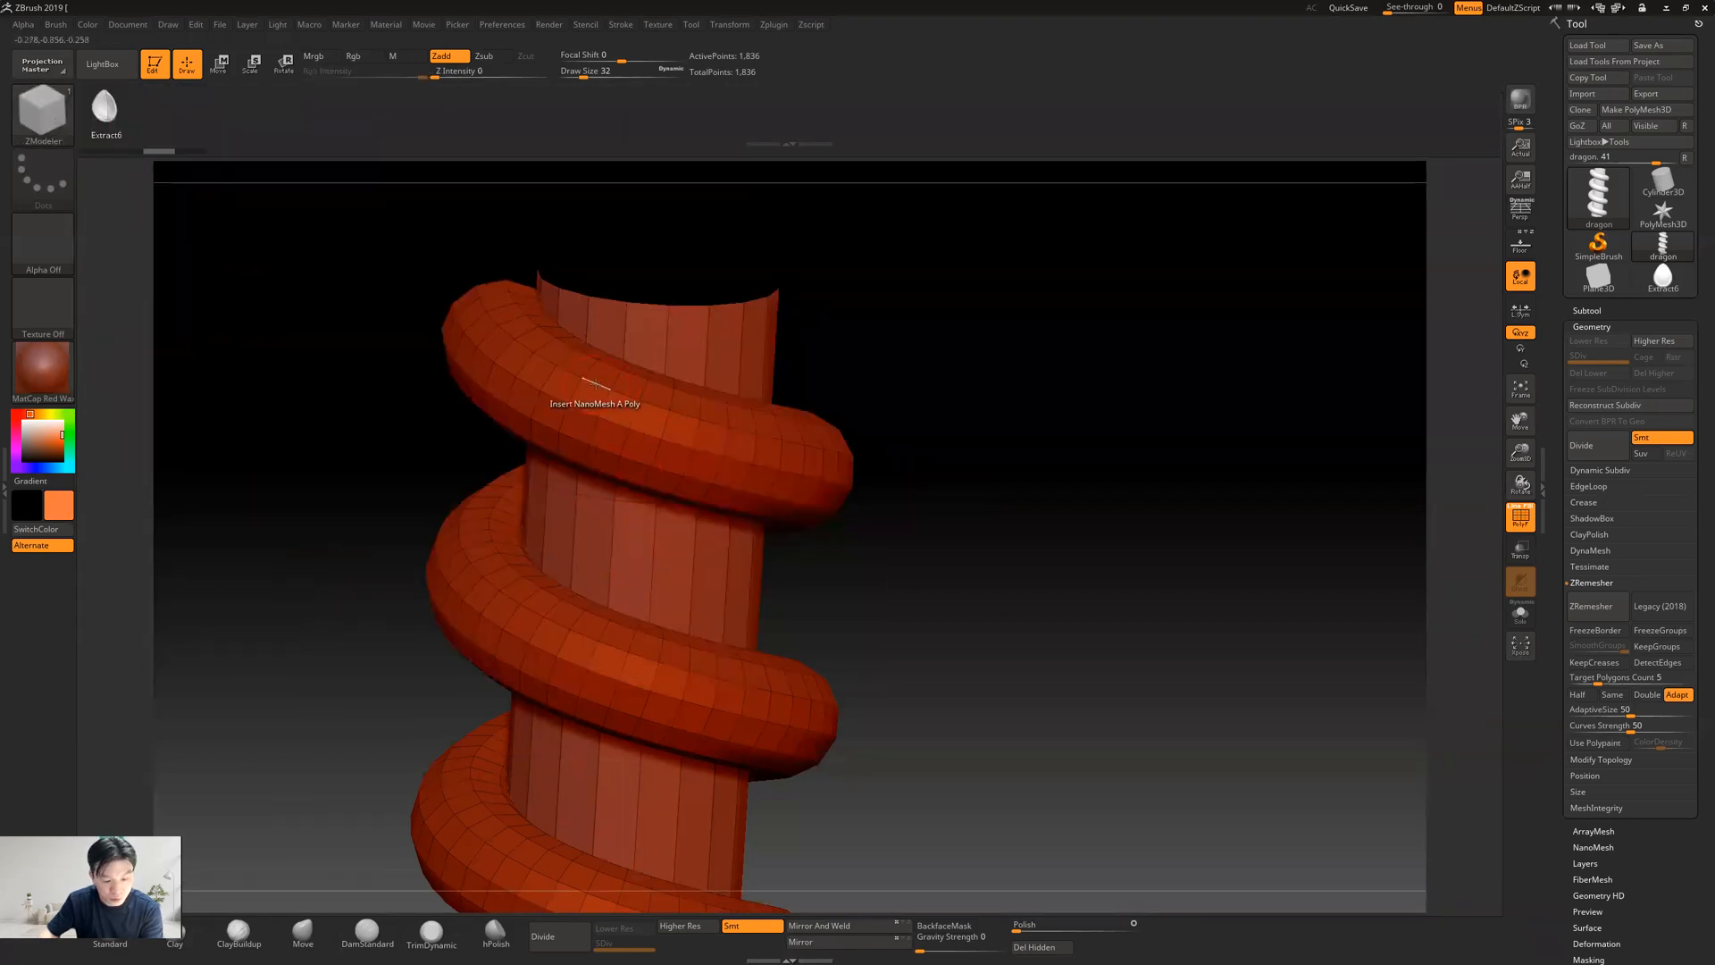
Try inserting NanoMesh teardrops along a row of polygons on the snake's upper coil and undo it
{"action": "left_click_drag", "start_coordinate": [620, 407], "coordinate": [733, 446]}
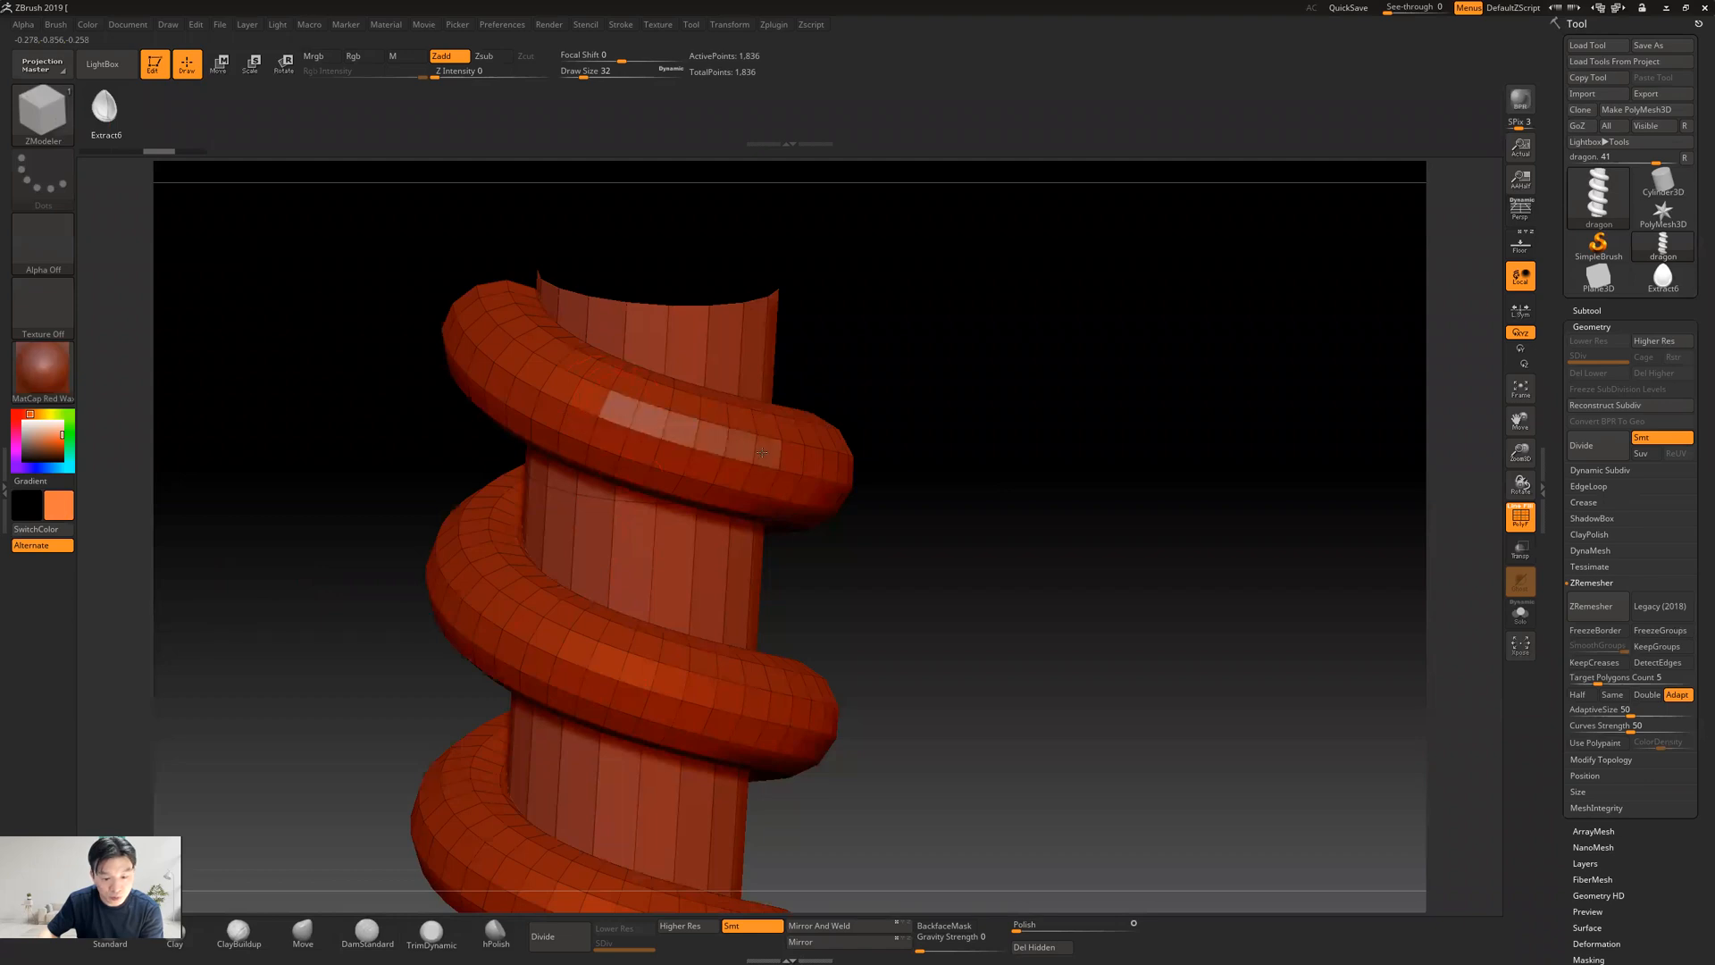
{"action": "key", "text": "ctrl"}
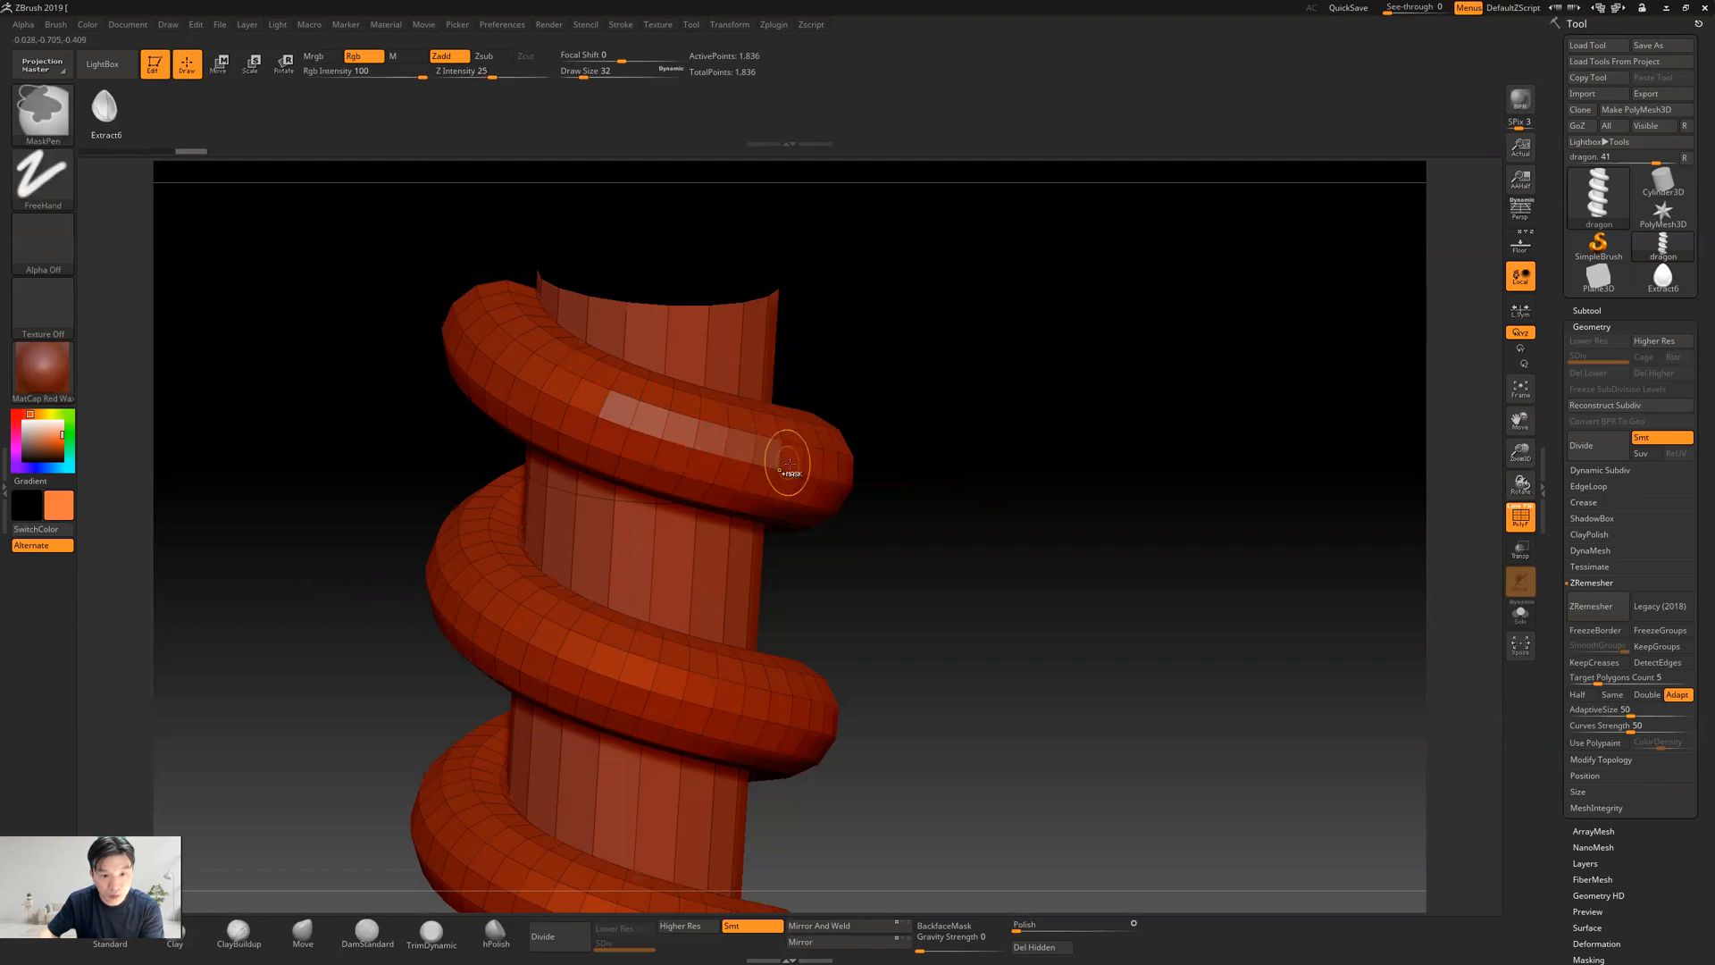
{"action": "key", "text": "ctrl+z"}
{"action": "left_click_drag", "start_coordinate": [953, 417], "coordinate": [934, 386]}
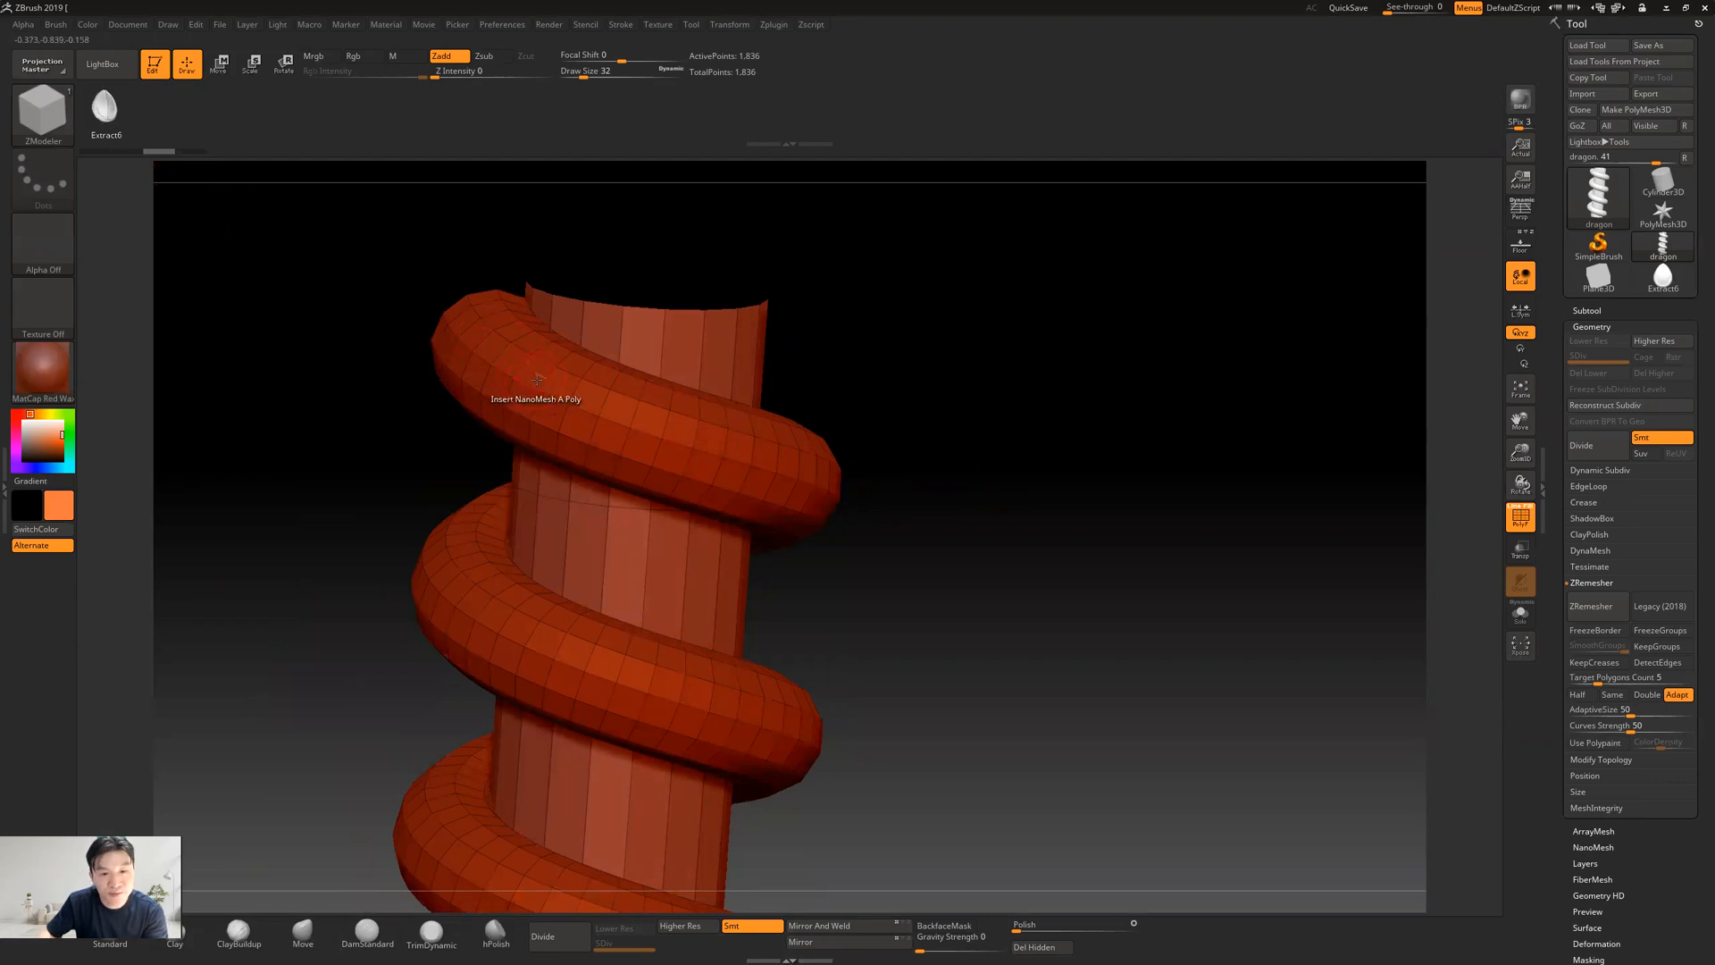
Set the Insert NanoMesh target to All Polygons, try inserting scales over the entire snake and column, and undo the insertion
{"action": "key", "text": "space"}
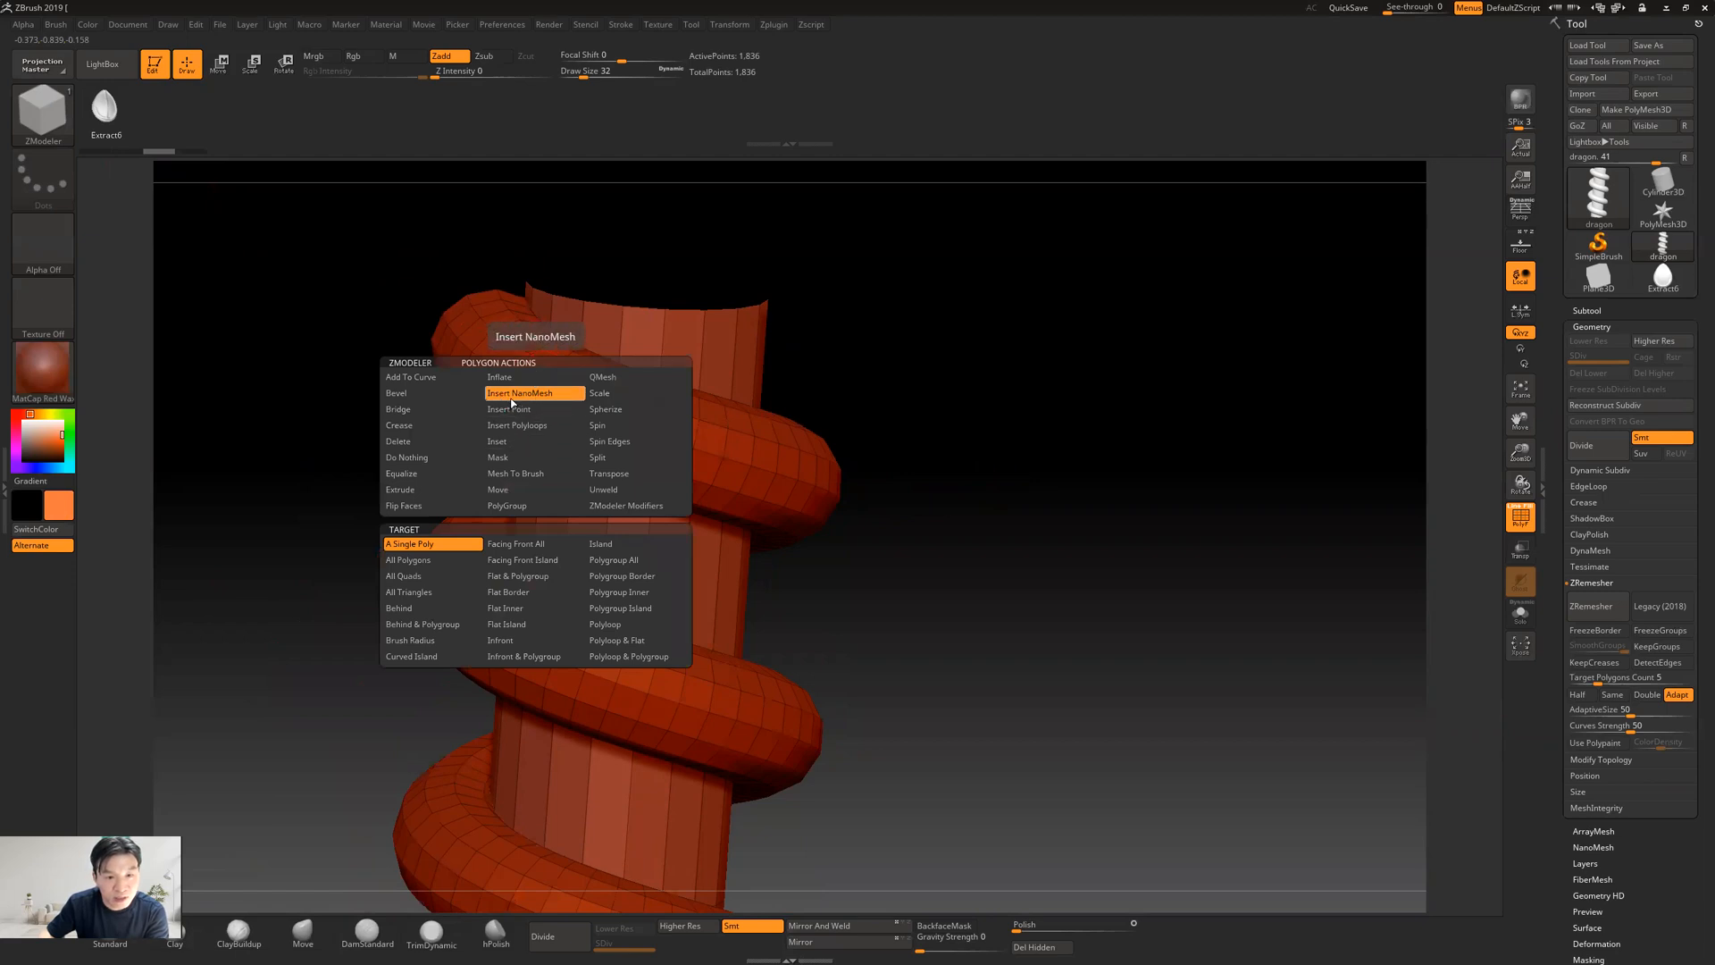
{"action": "left_click", "coordinate": [407, 563]}
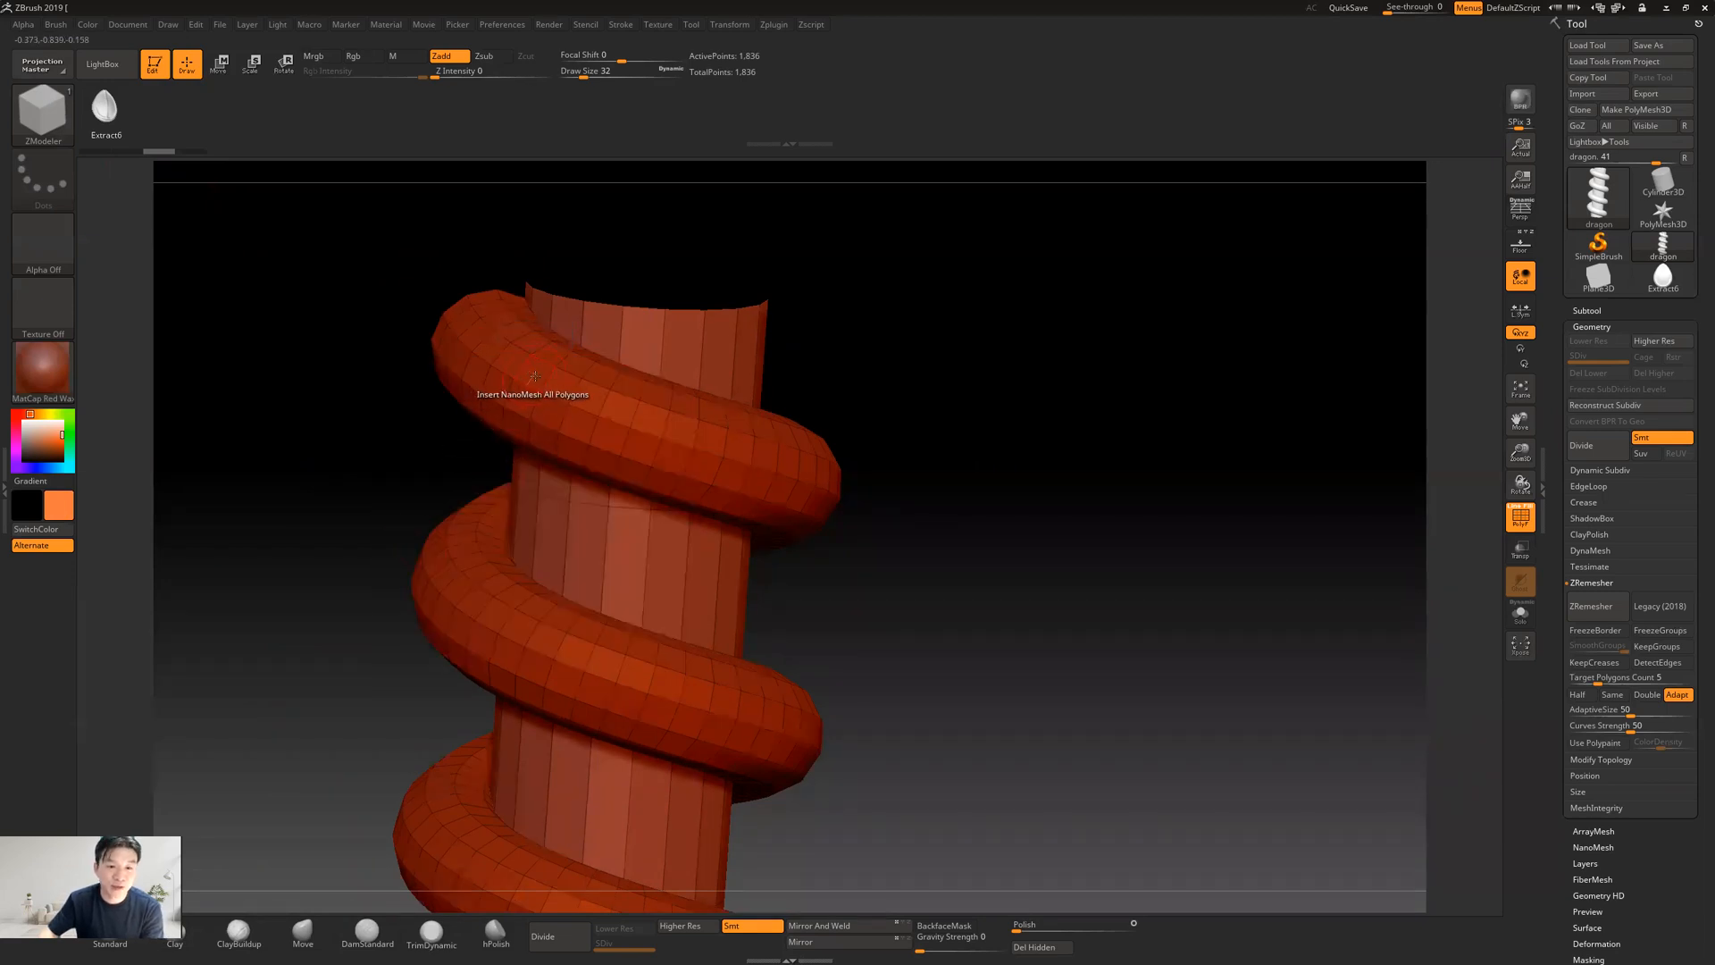
{"action": "left_click", "coordinate": [534, 376]}
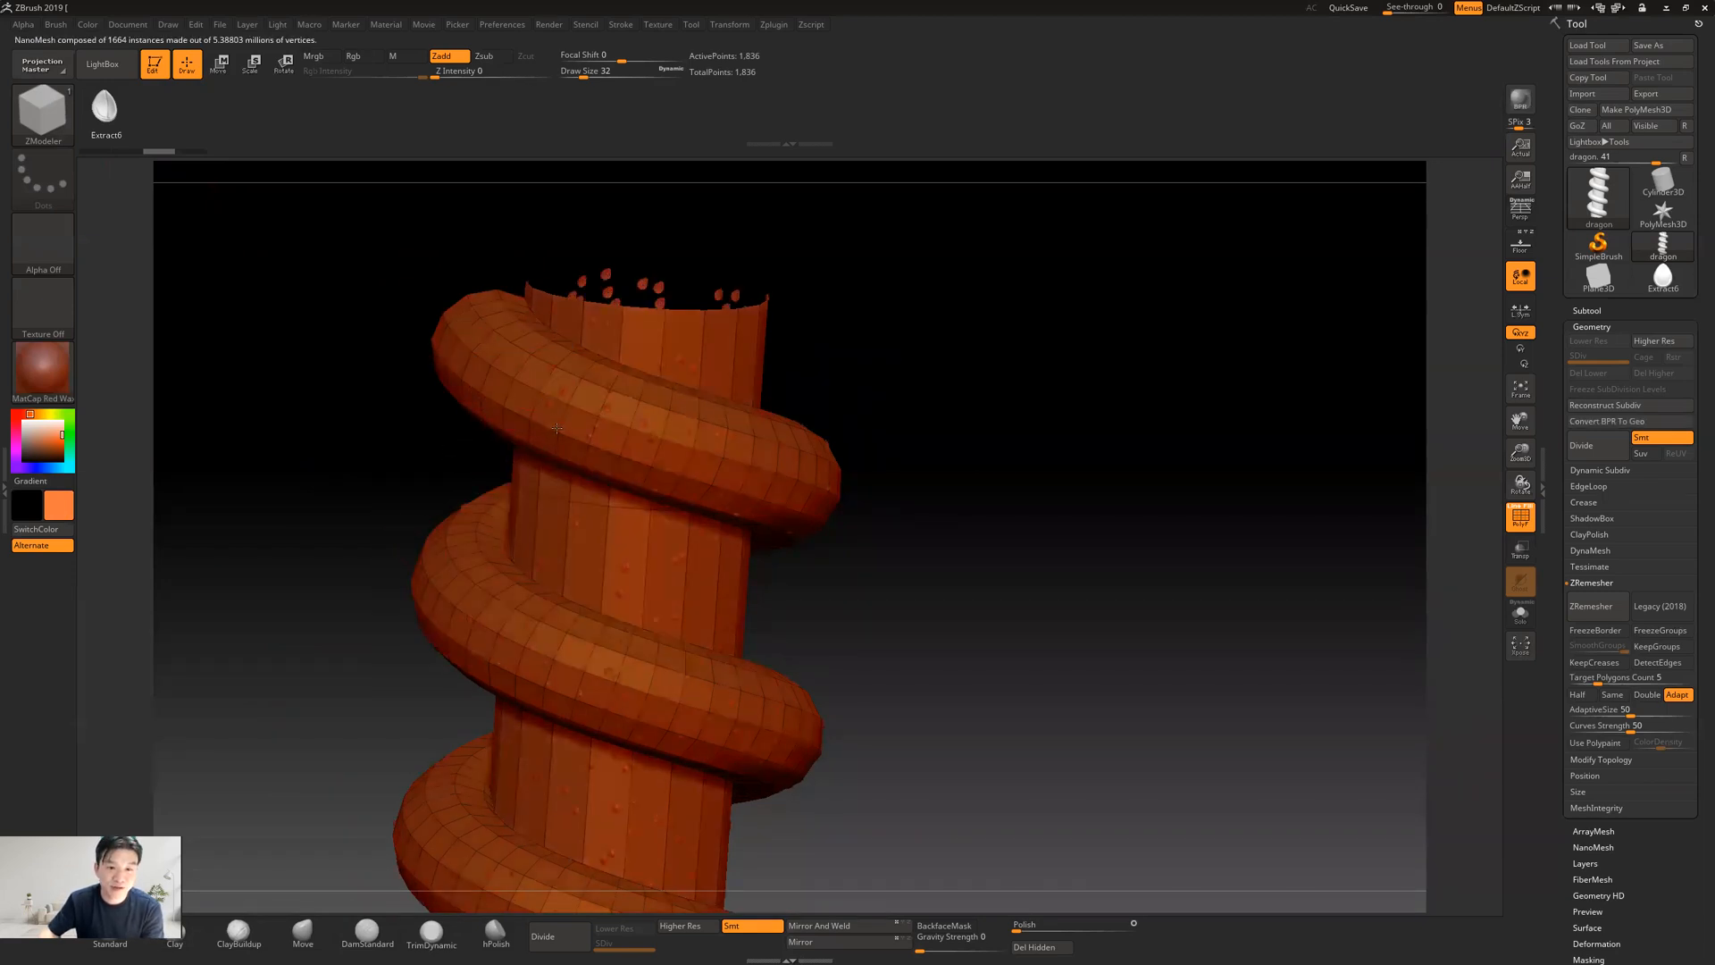
{"action": "left_click_drag", "start_coordinate": [567, 442], "coordinate": [597, 487]}
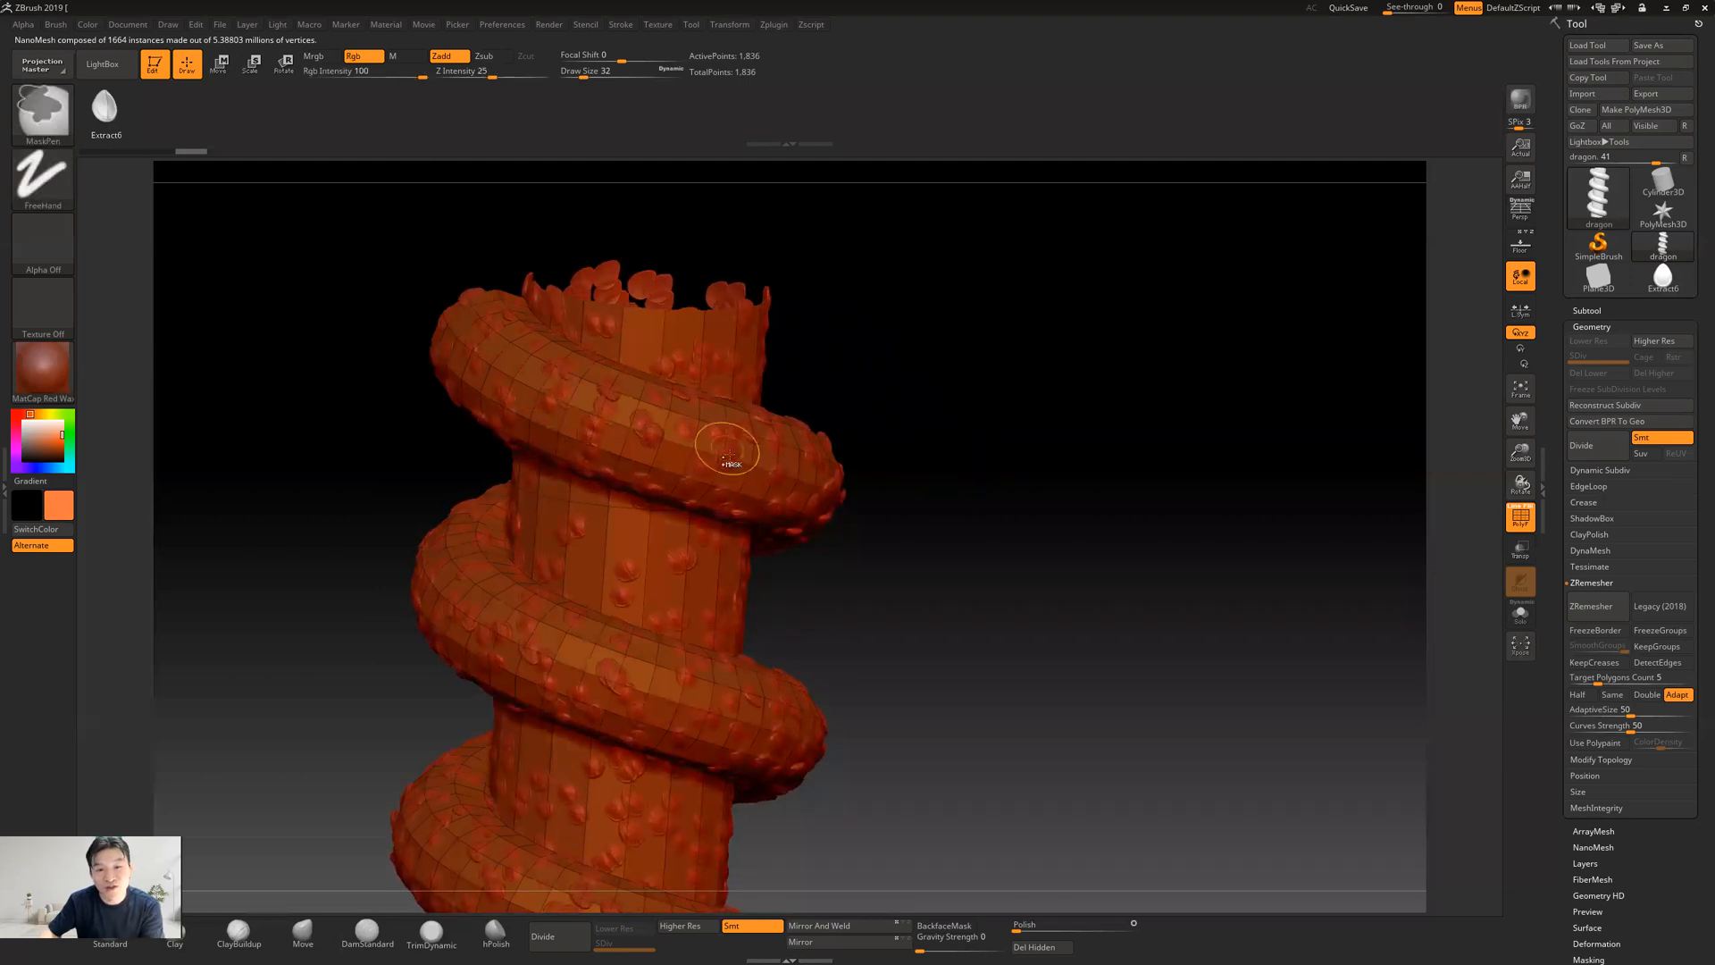
{"action": "key", "text": "ctrl+z"}
{"action": "left_click_drag", "start_coordinate": [964, 536], "coordinate": [1014, 566]}
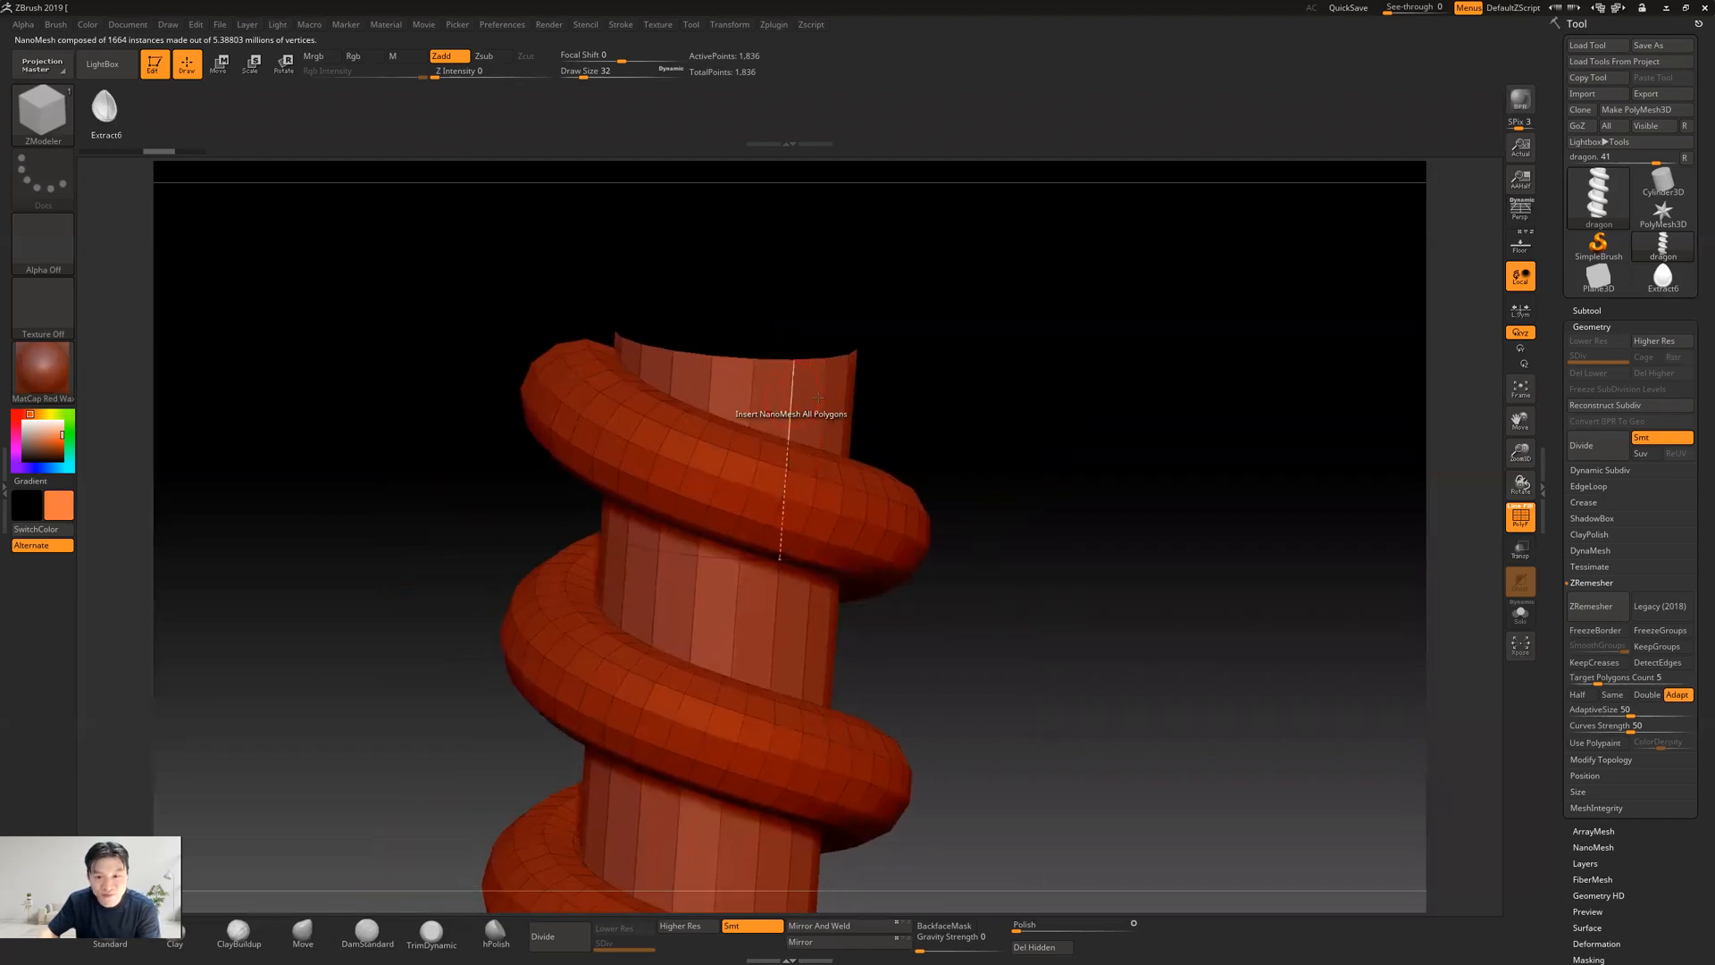
Split the dragon subtool by polygroups so the snake and the column are separate subtools
{"action": "left_click", "coordinate": [1587, 311]}
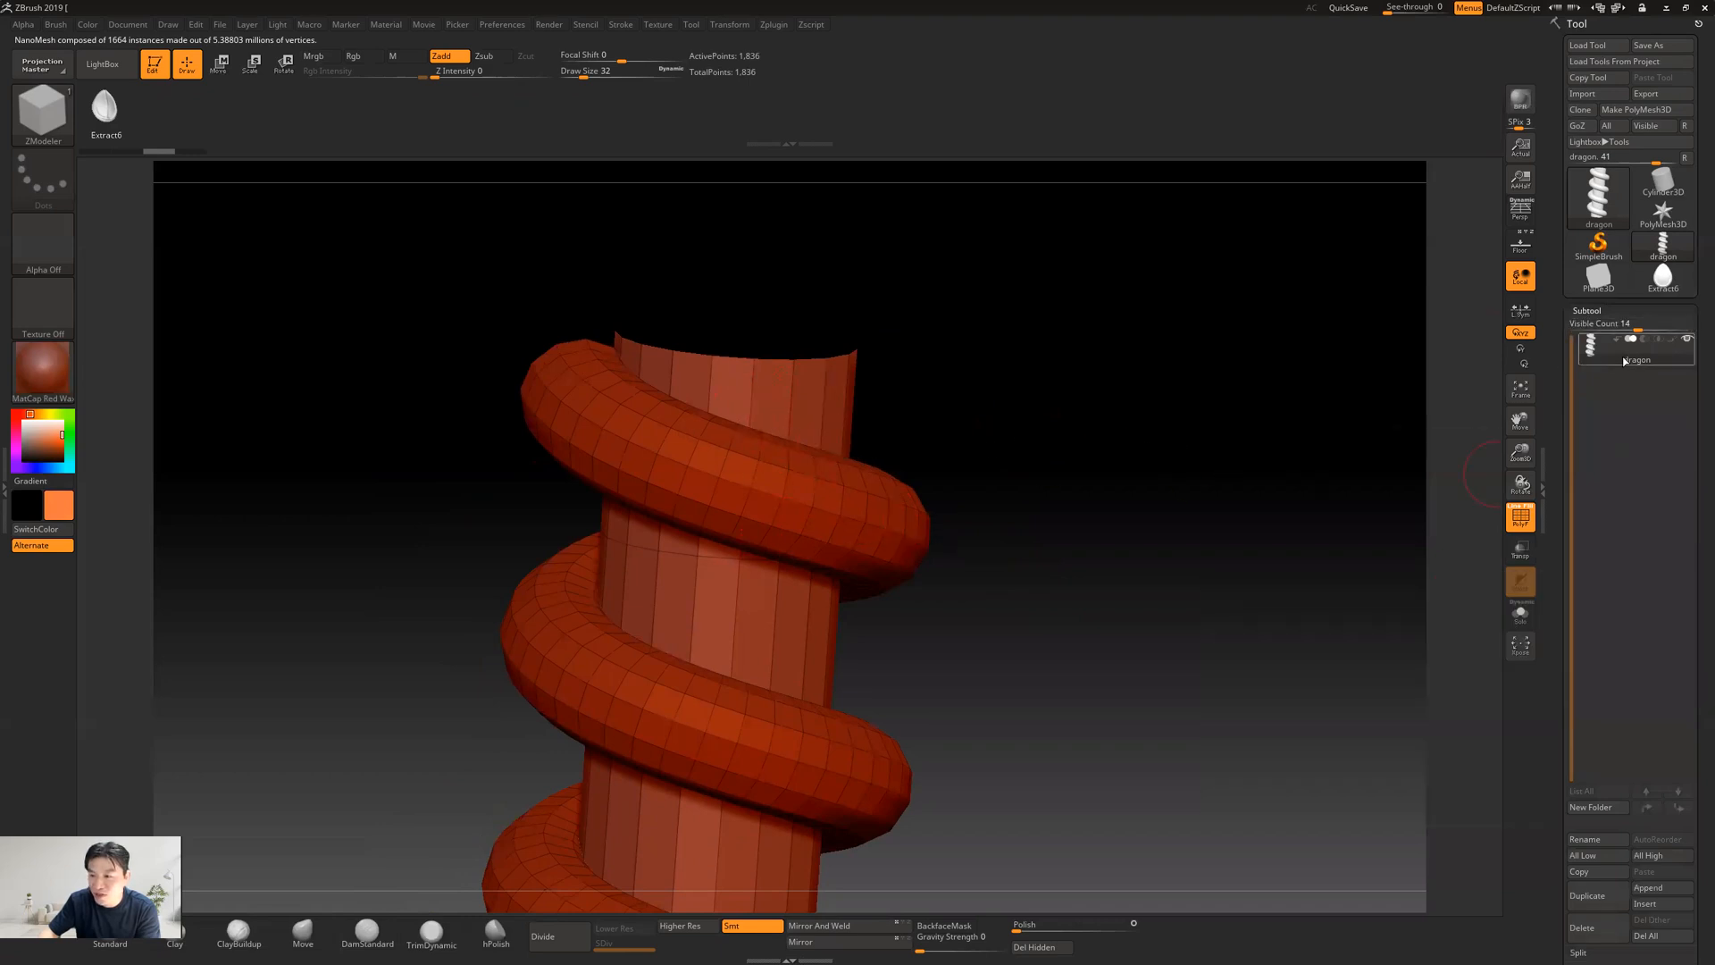
{"action": "left_click_drag", "start_coordinate": [1555, 453], "coordinate": [1558, 381]}
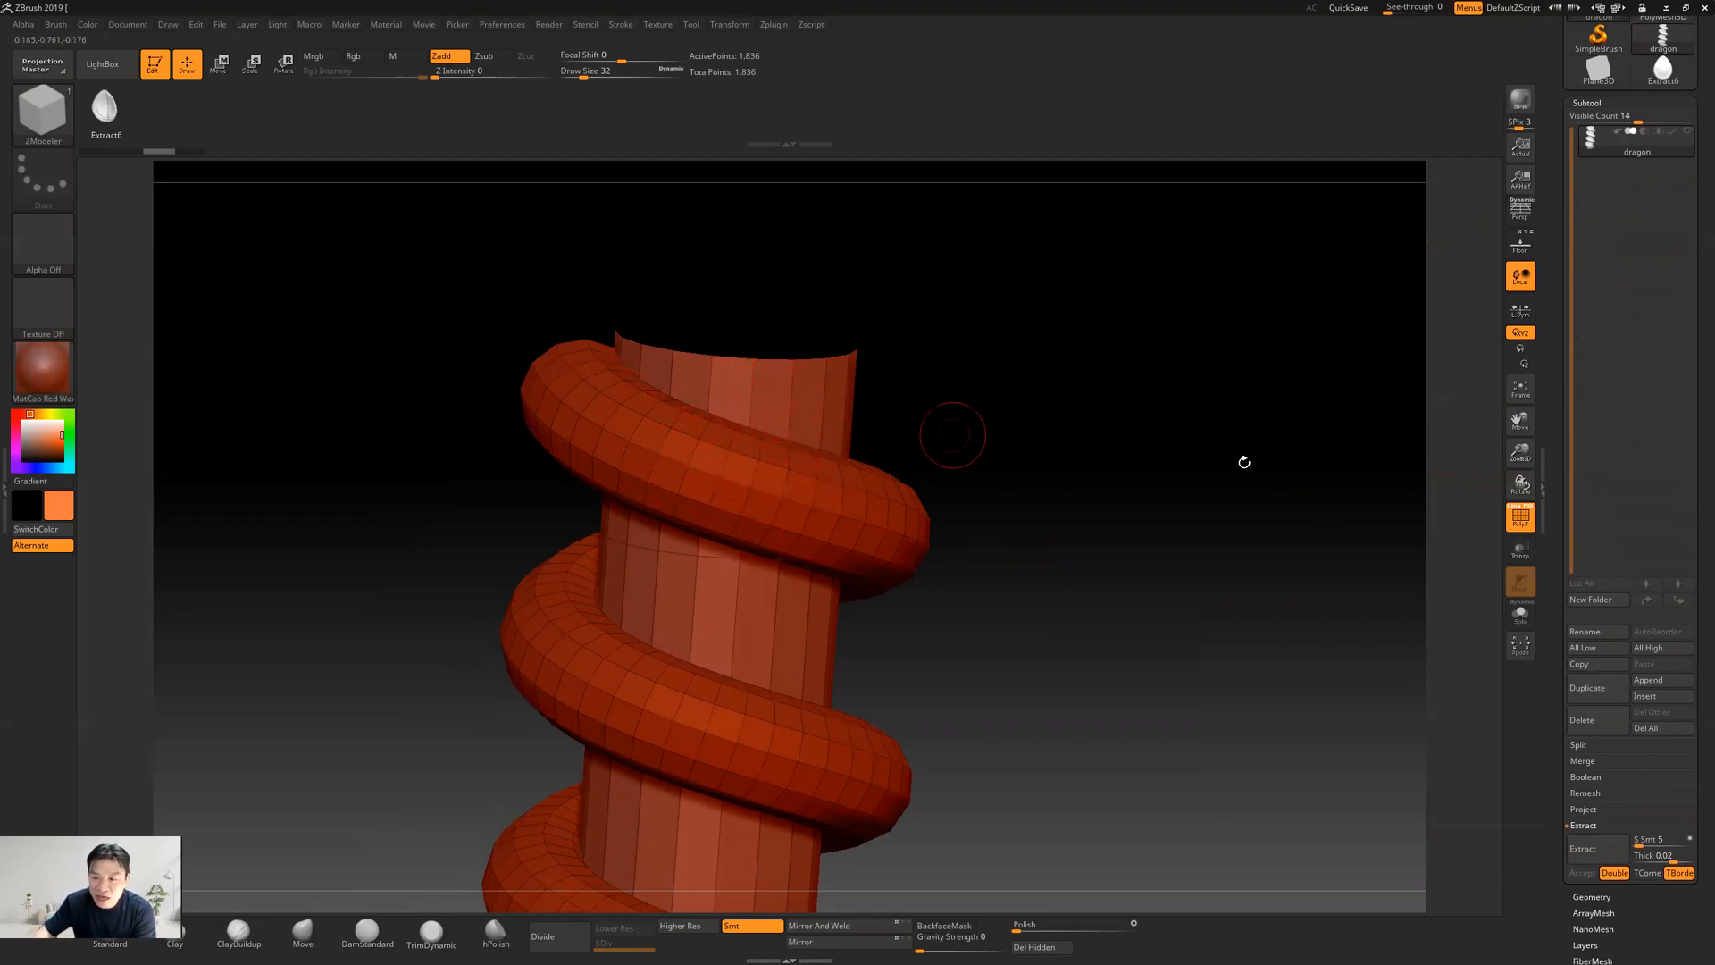
{"action": "left_click_drag", "start_coordinate": [1555, 718], "coordinate": [1549, 656]}
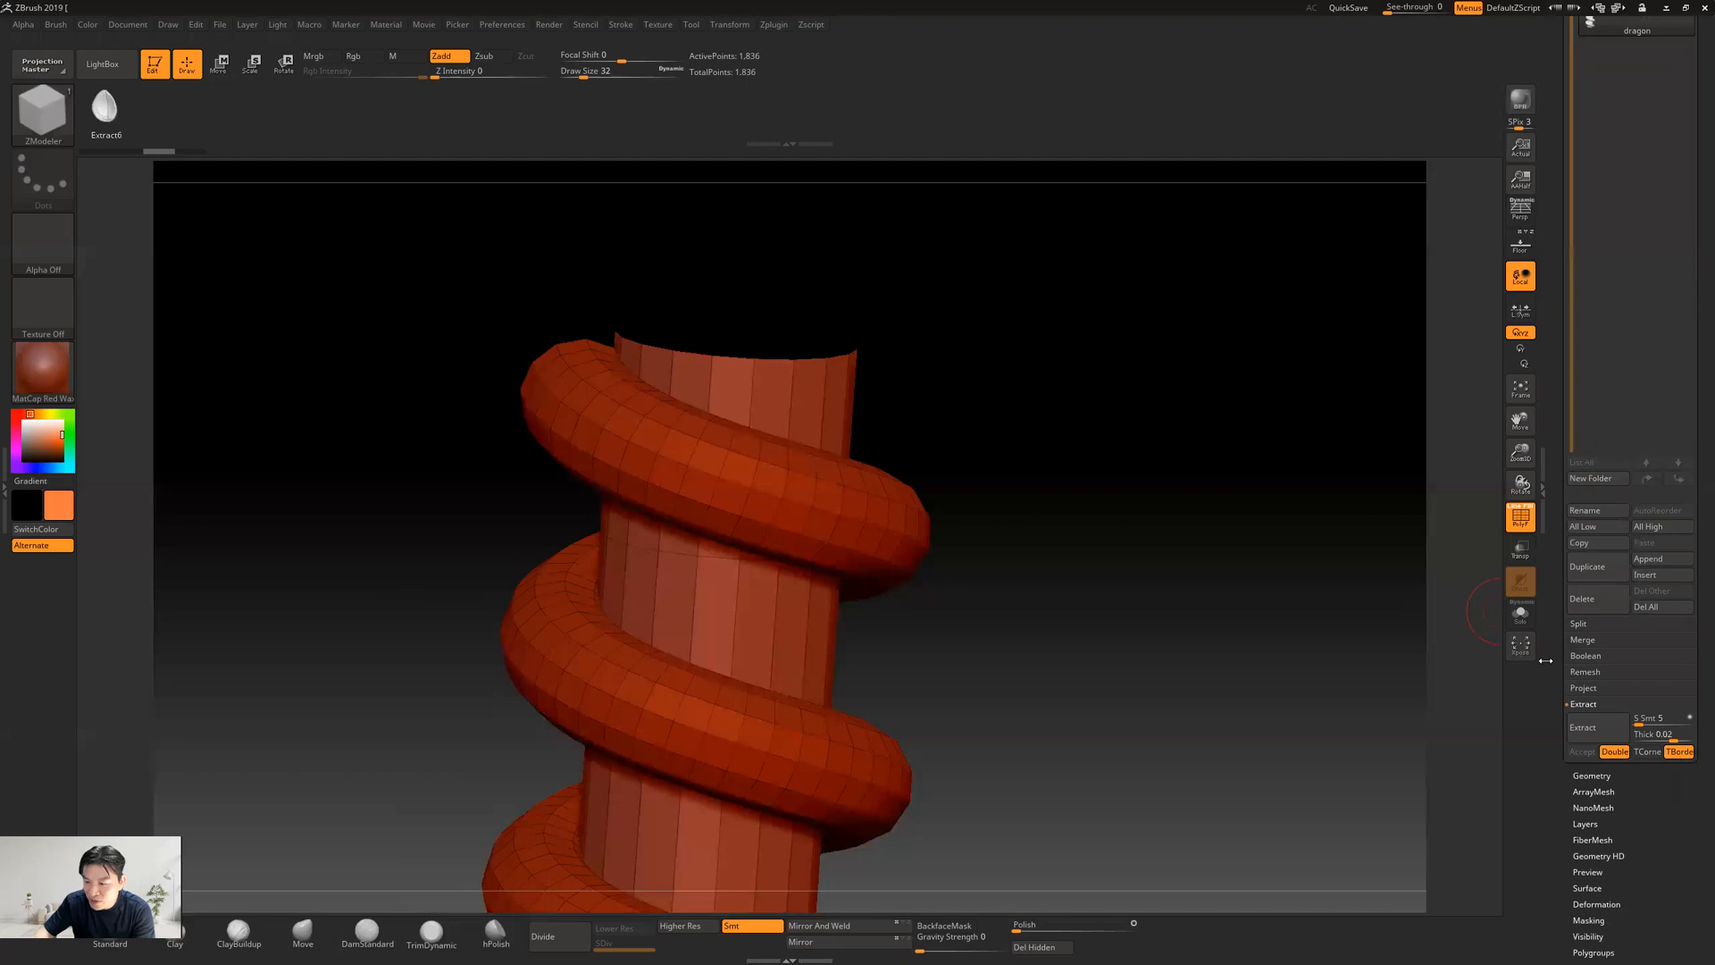
{"action": "left_click", "coordinate": [1578, 624]}
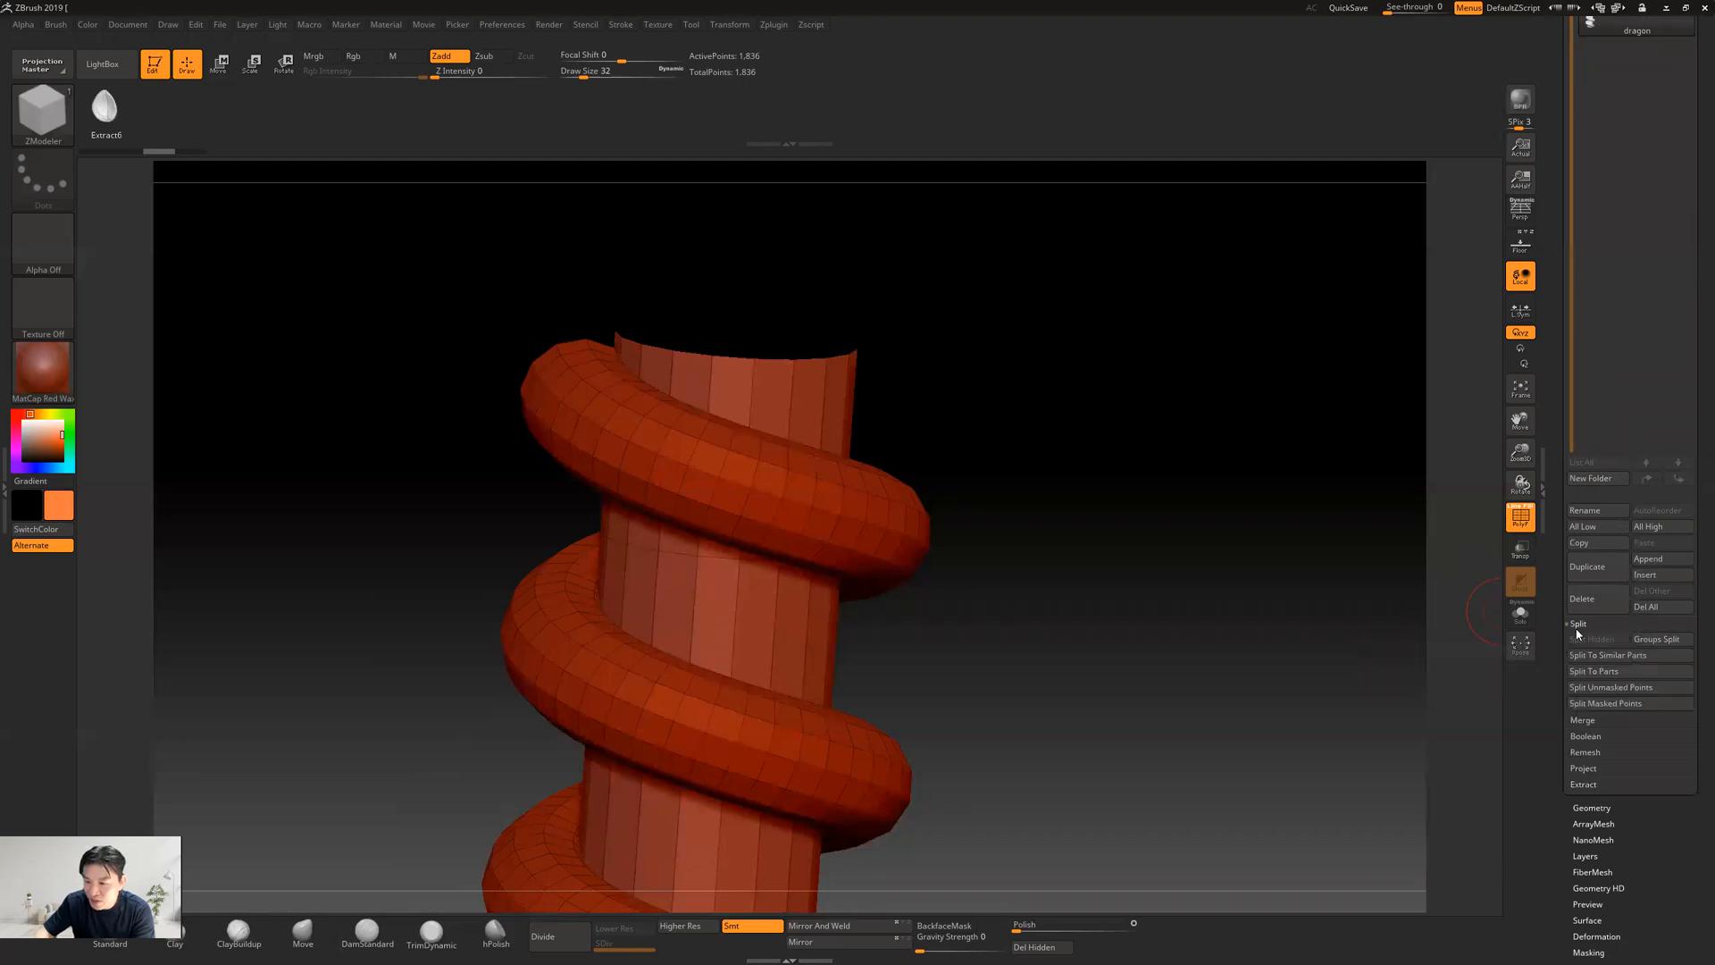
{"action": "left_click", "coordinate": [1663, 639]}
{"action": "left_click", "coordinate": [1476, 671]}
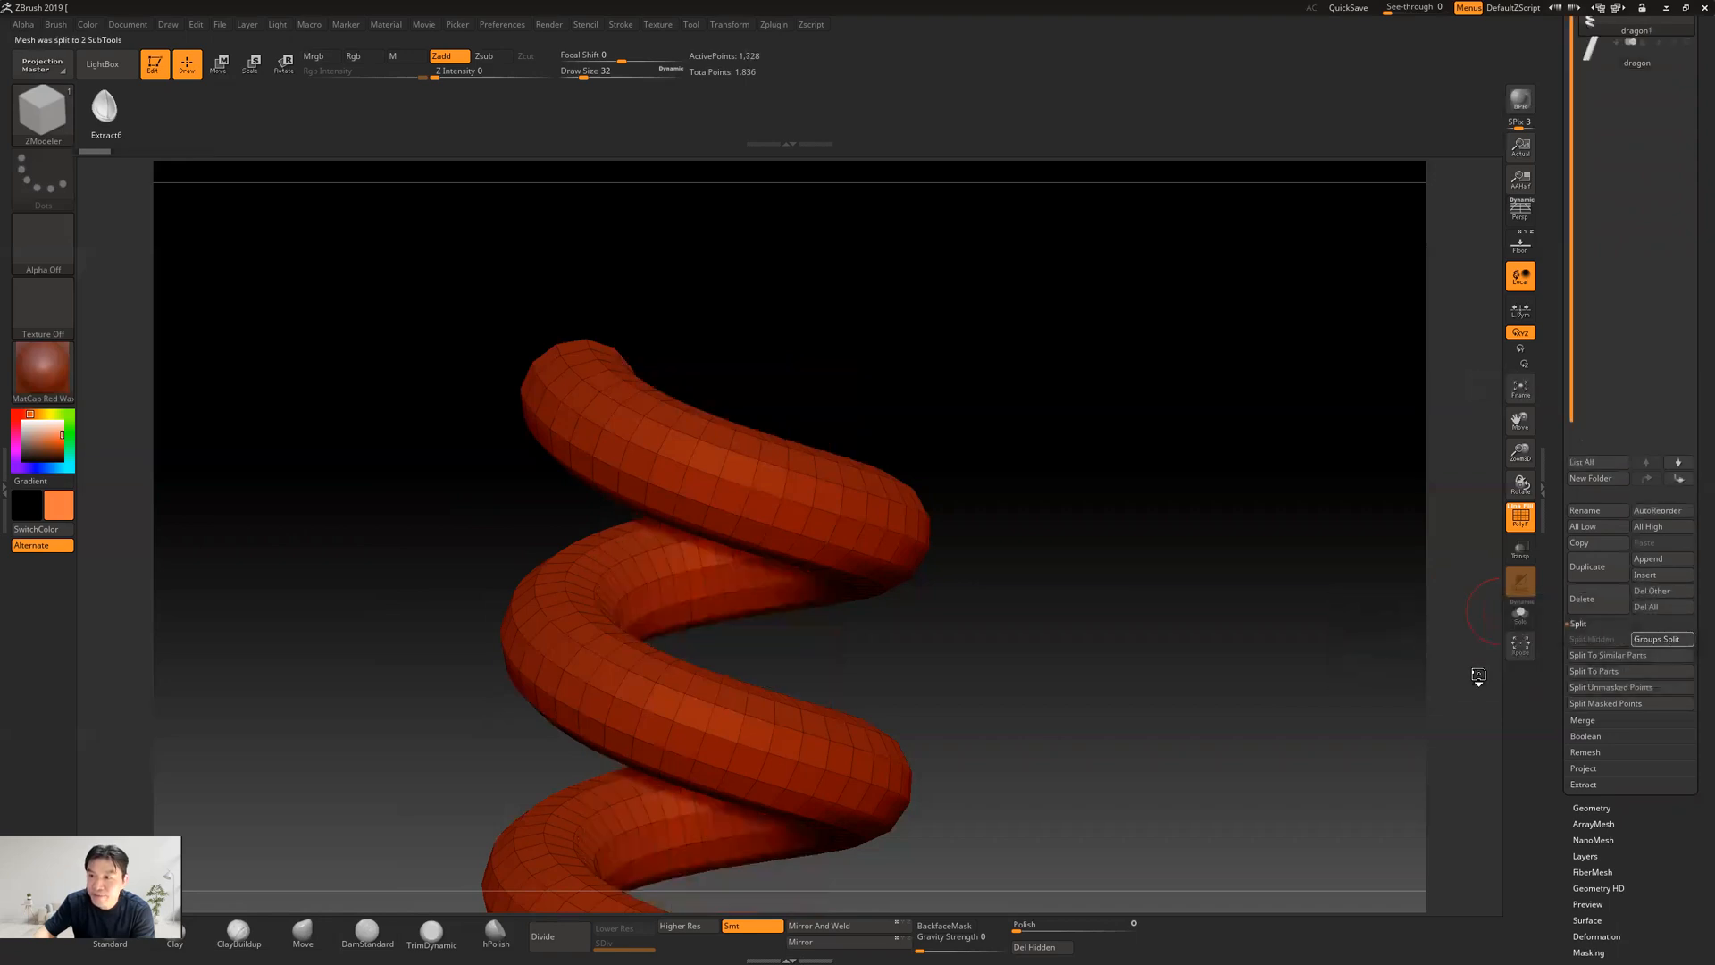
{"action": "scroll", "coordinate": [1567, 123], "scroll_direction": "up", "scroll_amount": 3}
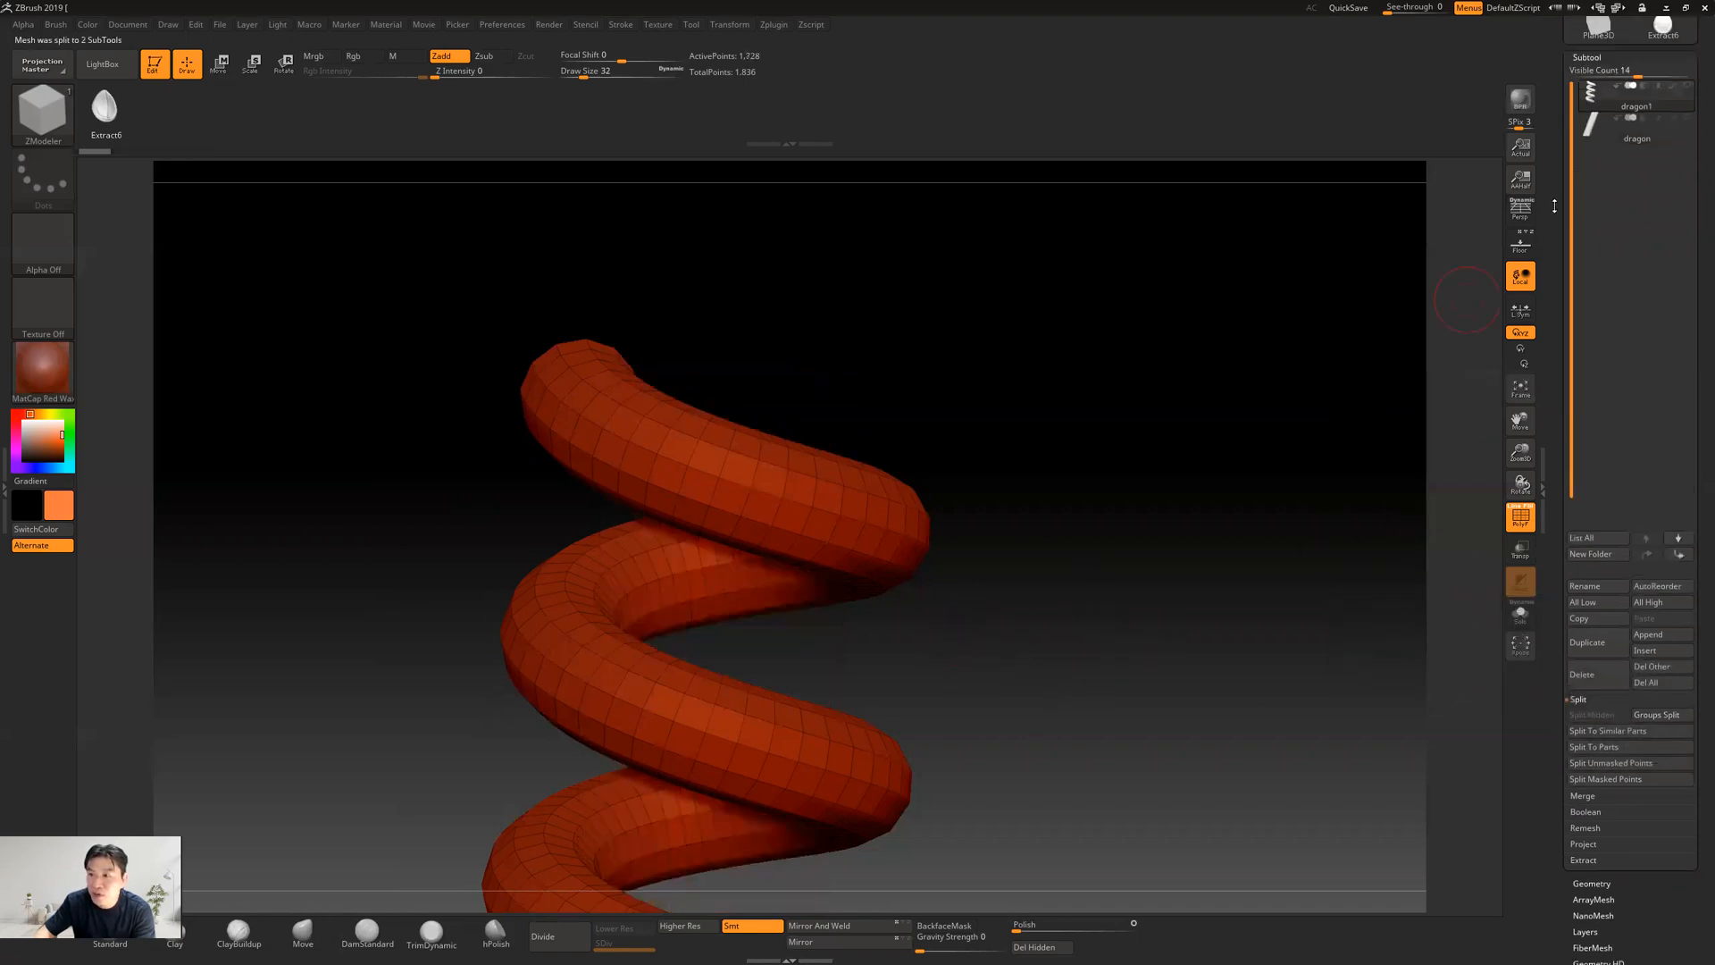
{"action": "mouse_move", "coordinate": [1599, 288]}
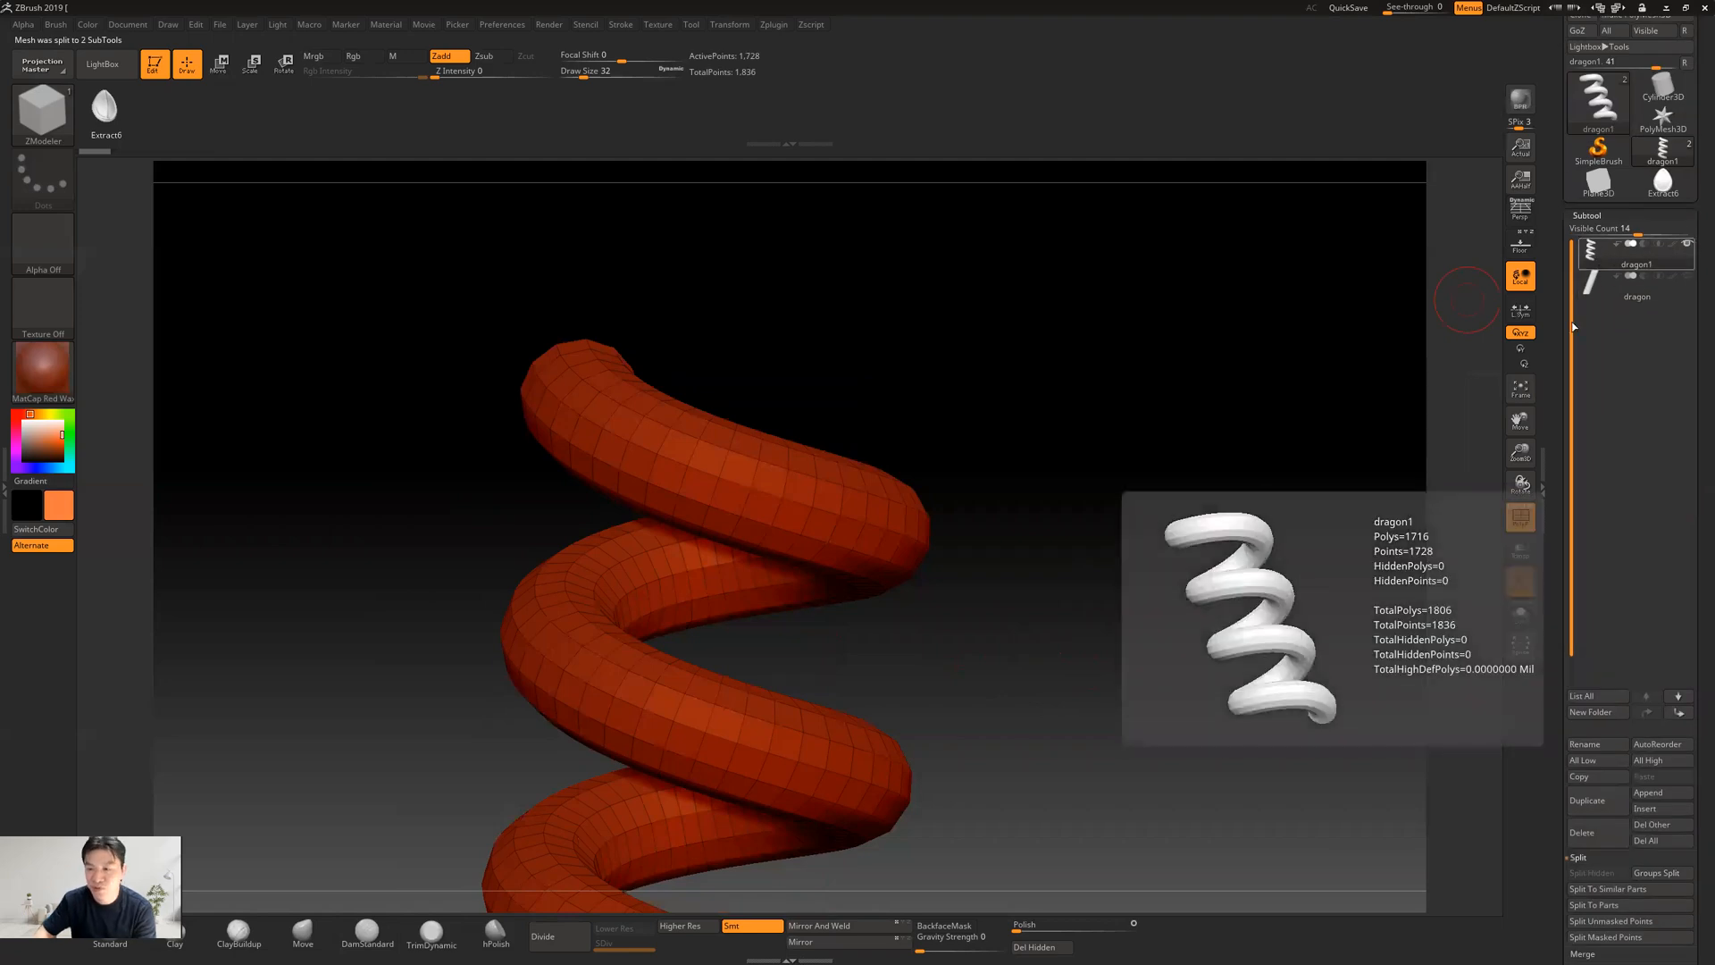
Bring the separated snake's upper coil into view and reduce the brush draw size to 20
{"action": "left_click_drag", "start_coordinate": [1013, 482], "coordinate": [971, 532]}
{"action": "mouse_move", "coordinate": [755, 406]}
{"action": "left_mouse_down"}
{"action": "mouse_move", "coordinate": [834, 412]}
{"action": "mouse_move", "coordinate": [755, 413]}
{"action": "left_mouse_up"}
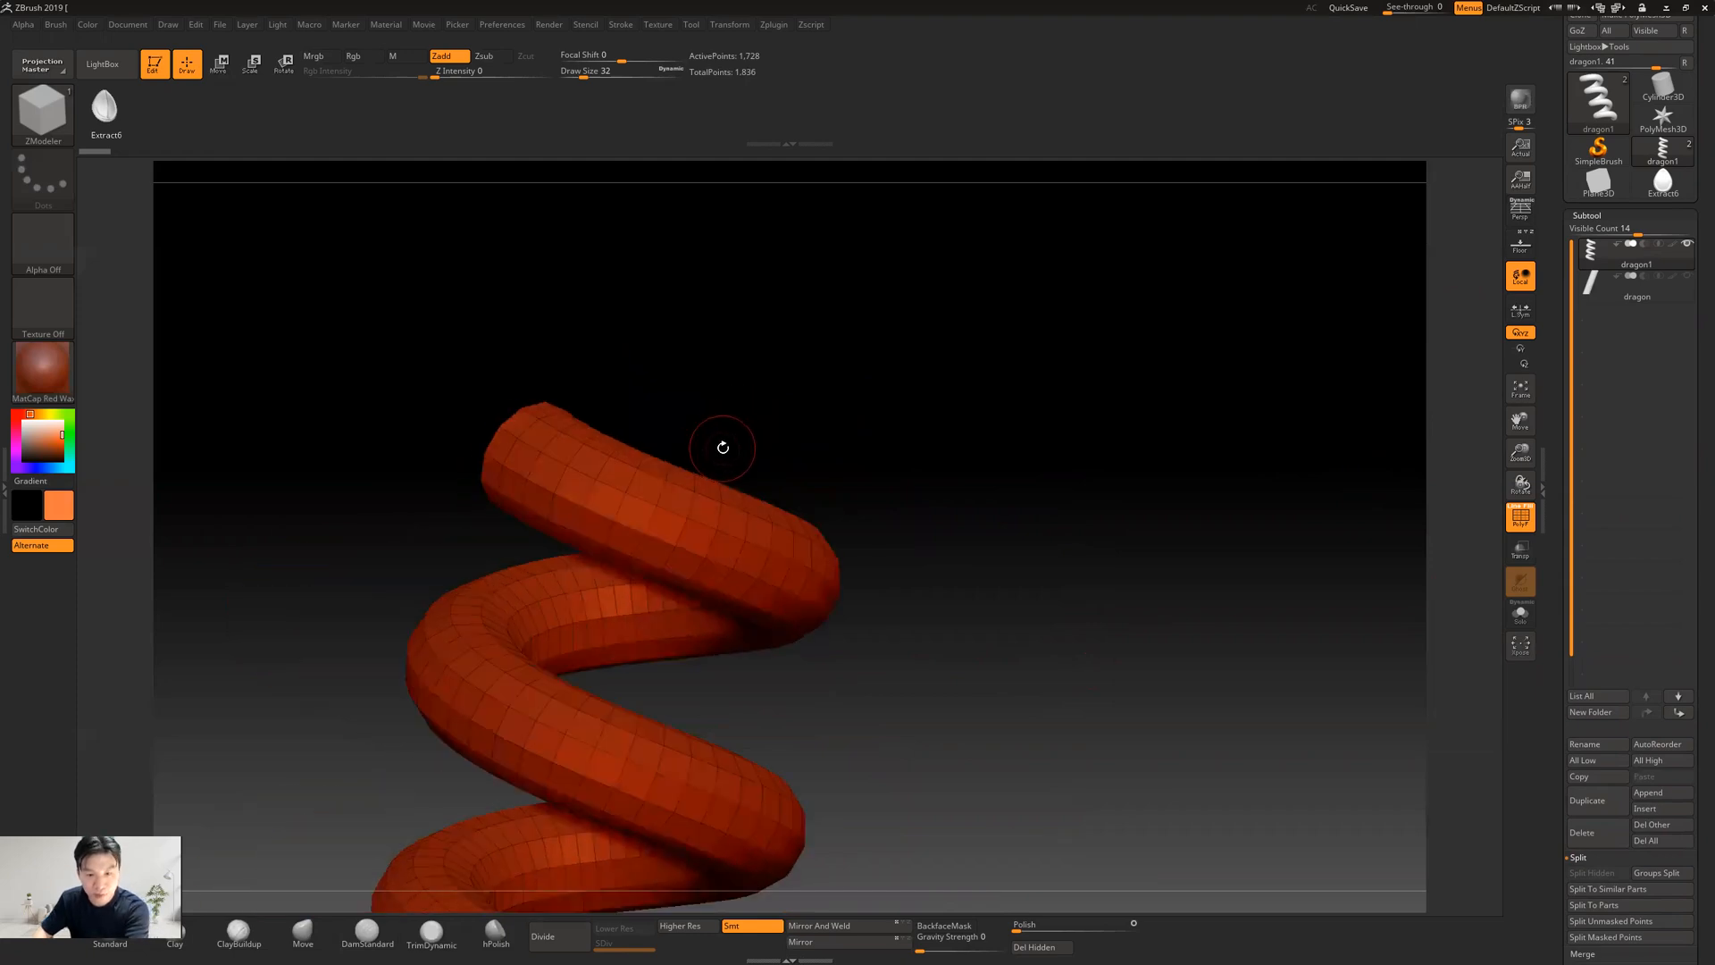
{"action": "key", "text": "bracketleft"}
{"action": "key", "text": "bracketleft"}
{"action": "key", "text": "bracketleft"}
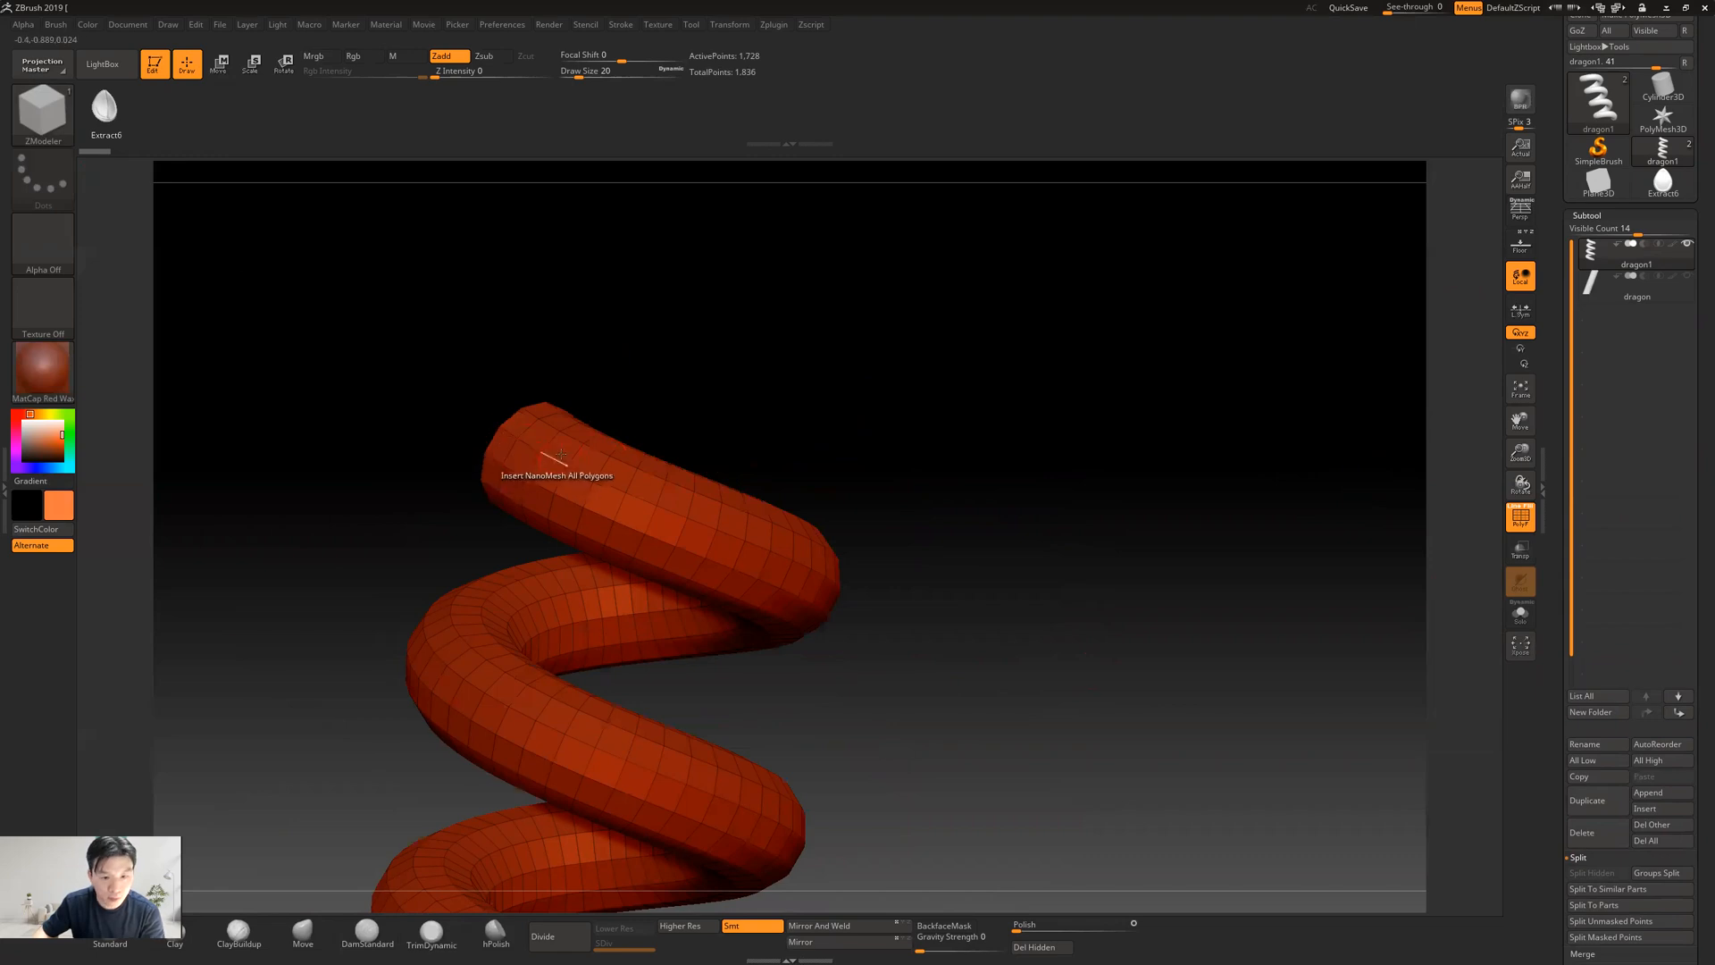
Insert the teardrop NanoMesh on All Polygons of the snake and scale the instances to a size of about 0.64
{"action": "left_click_drag", "start_coordinate": [792, 390], "coordinate": [742, 429]}
{"action": "key", "text": "space"}
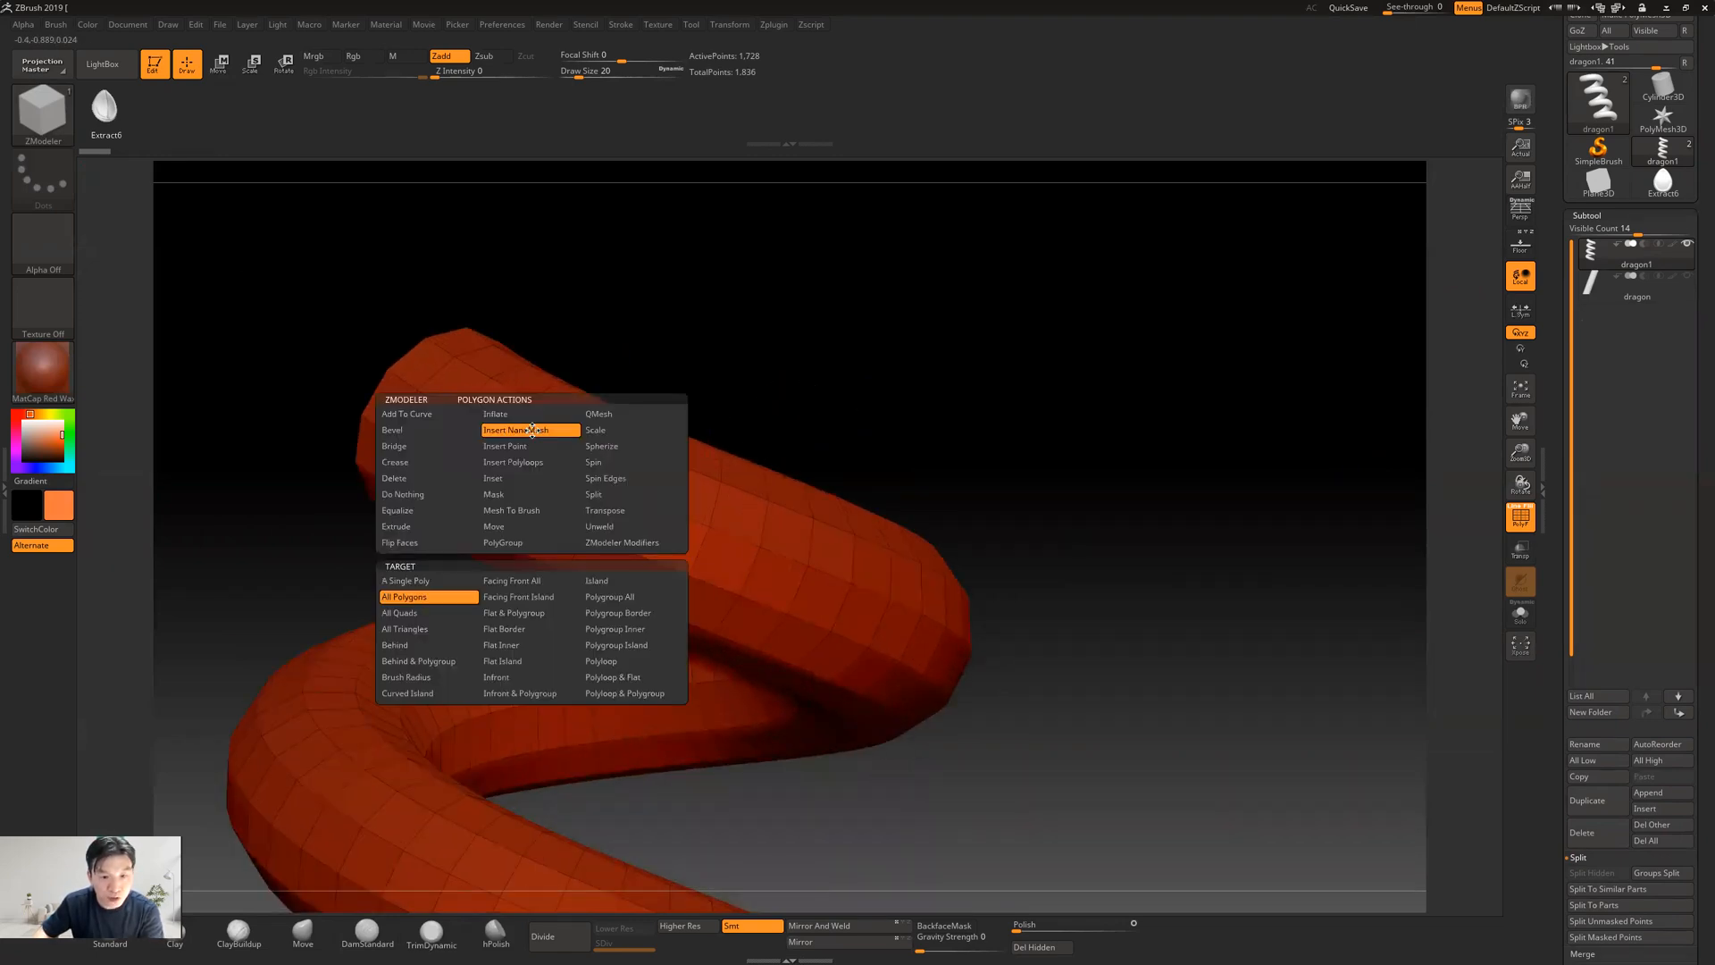
{"action": "key", "text": "space"}
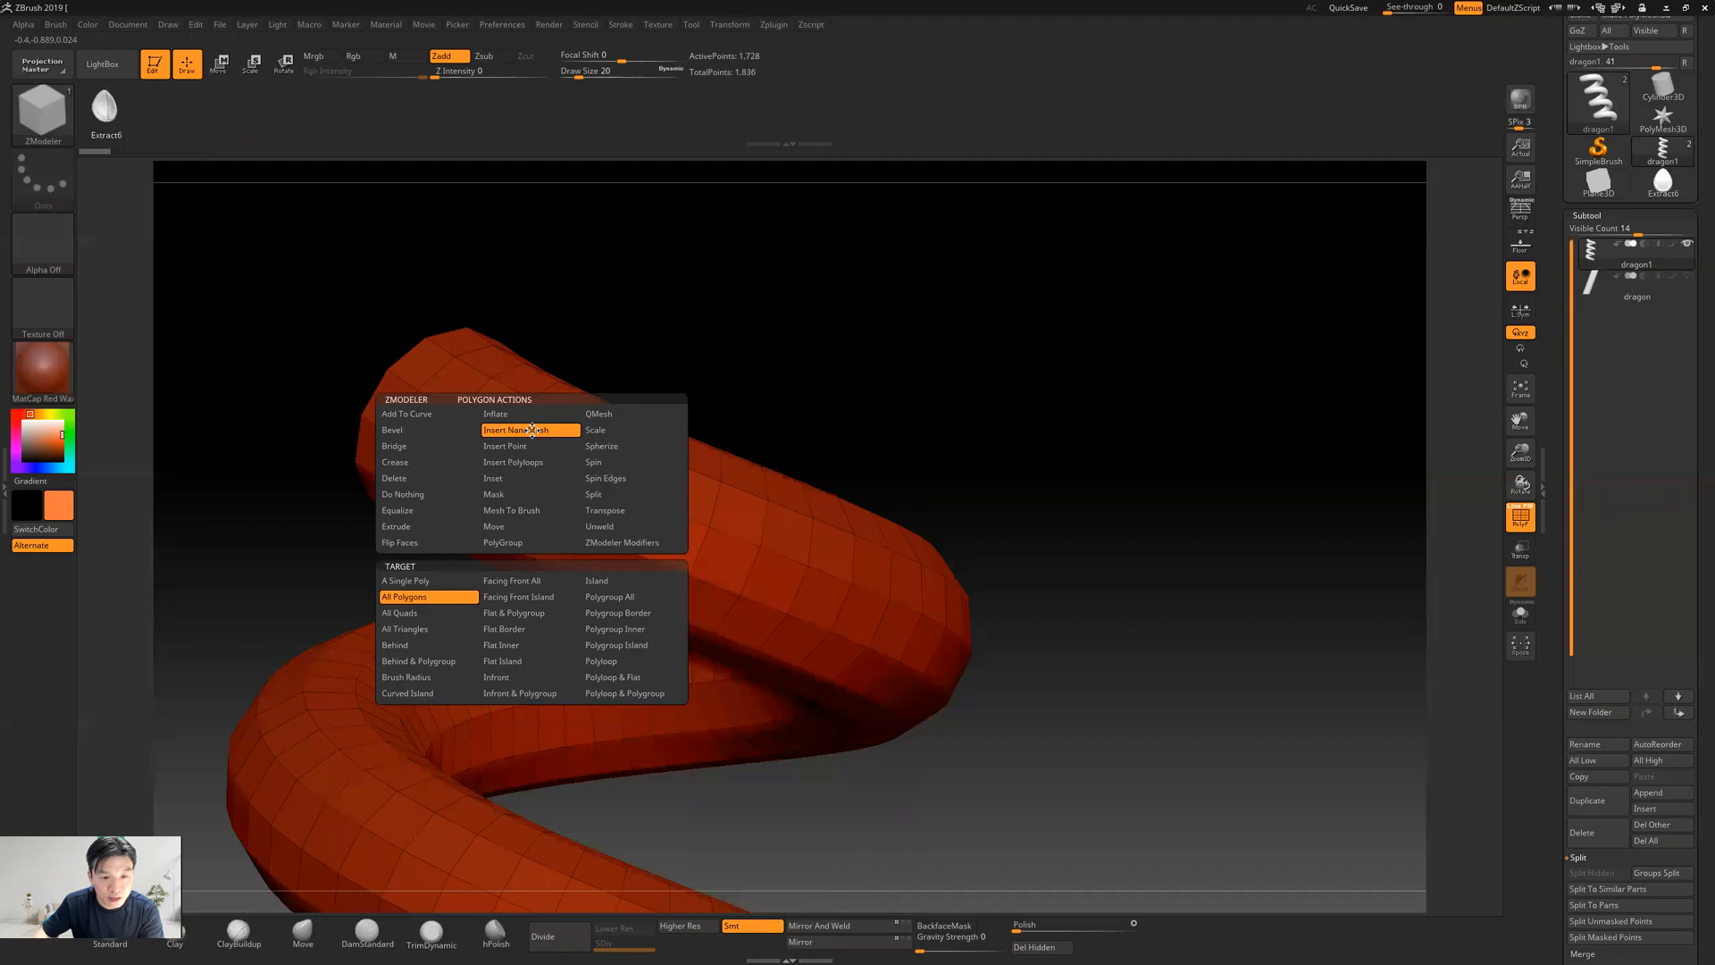
{"action": "left_click", "coordinate": [426, 608]}
{"action": "left_click", "coordinate": [546, 475]}
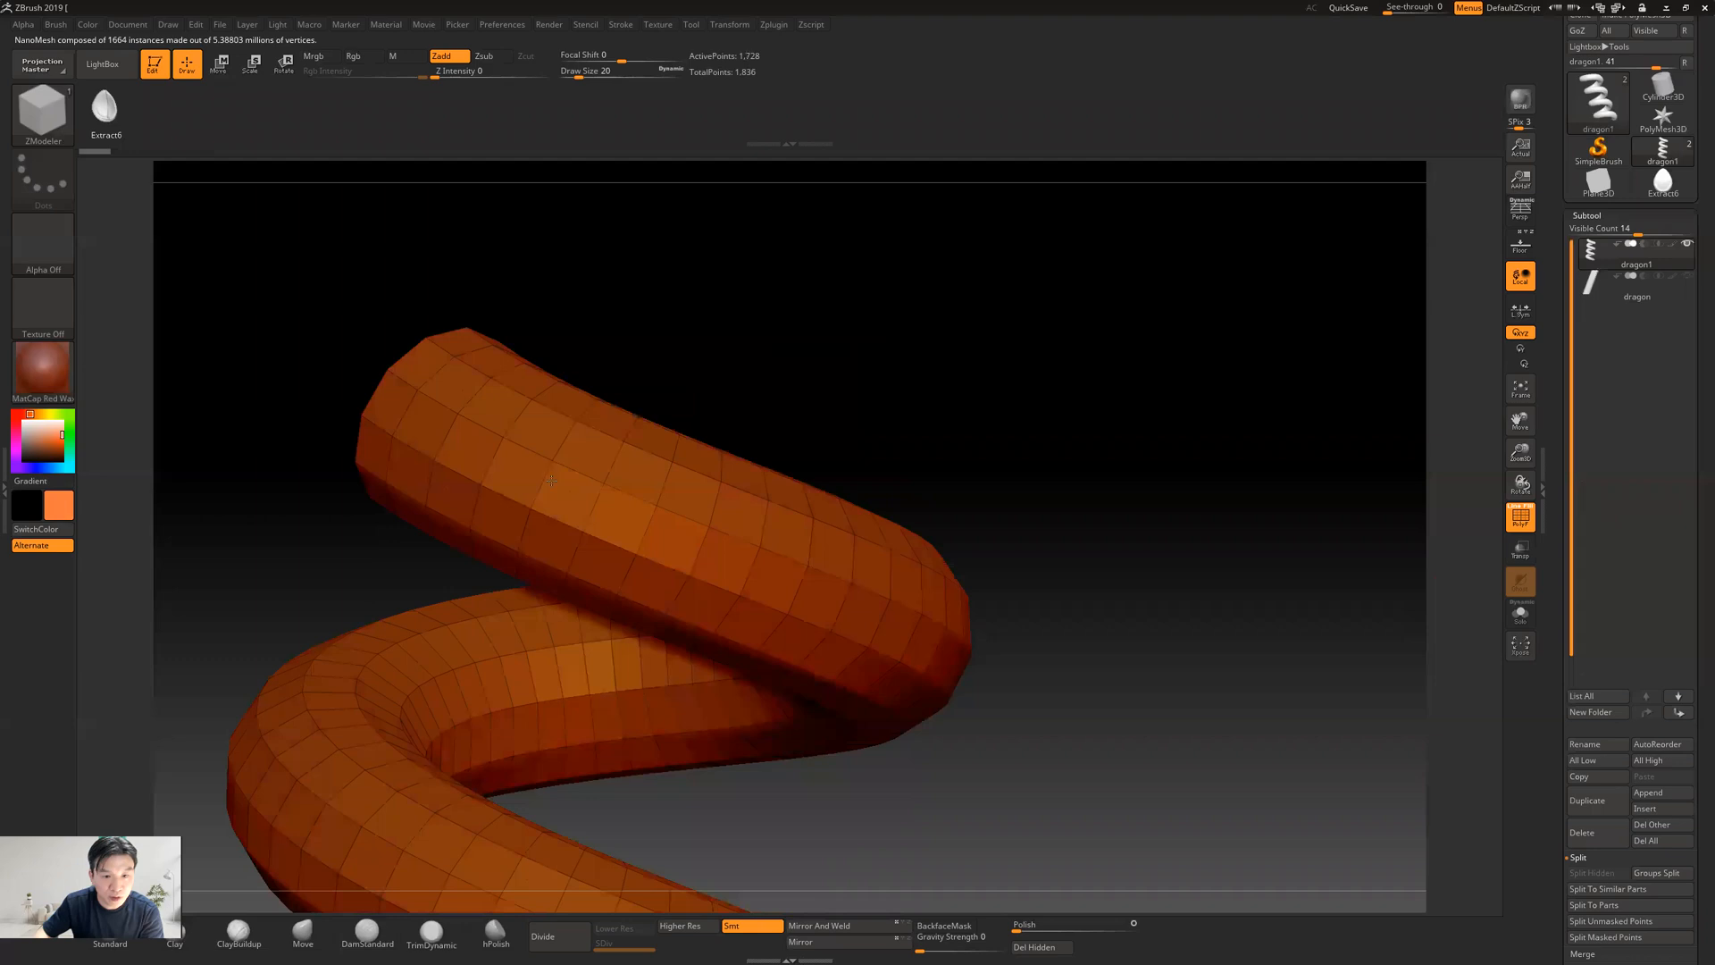
{"action": "left_click_drag", "start_coordinate": [591, 597], "coordinate": [688, 671]}
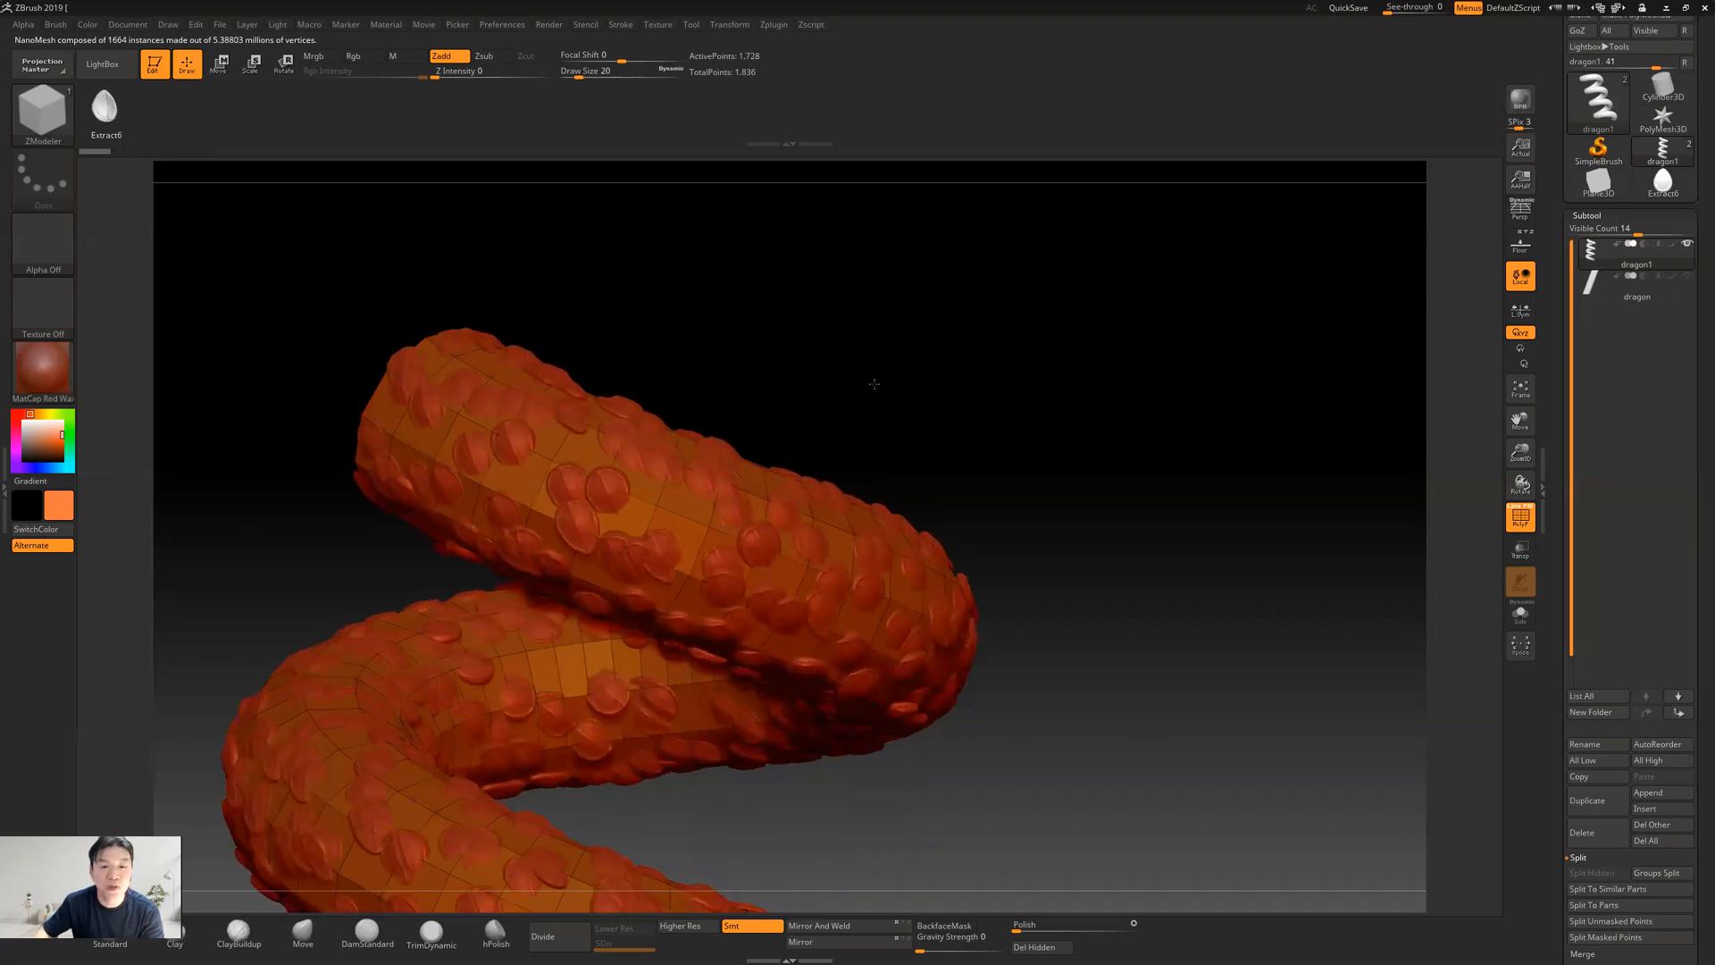
{"action": "left_click_drag", "start_coordinate": [823, 348], "coordinate": [857, 349]}
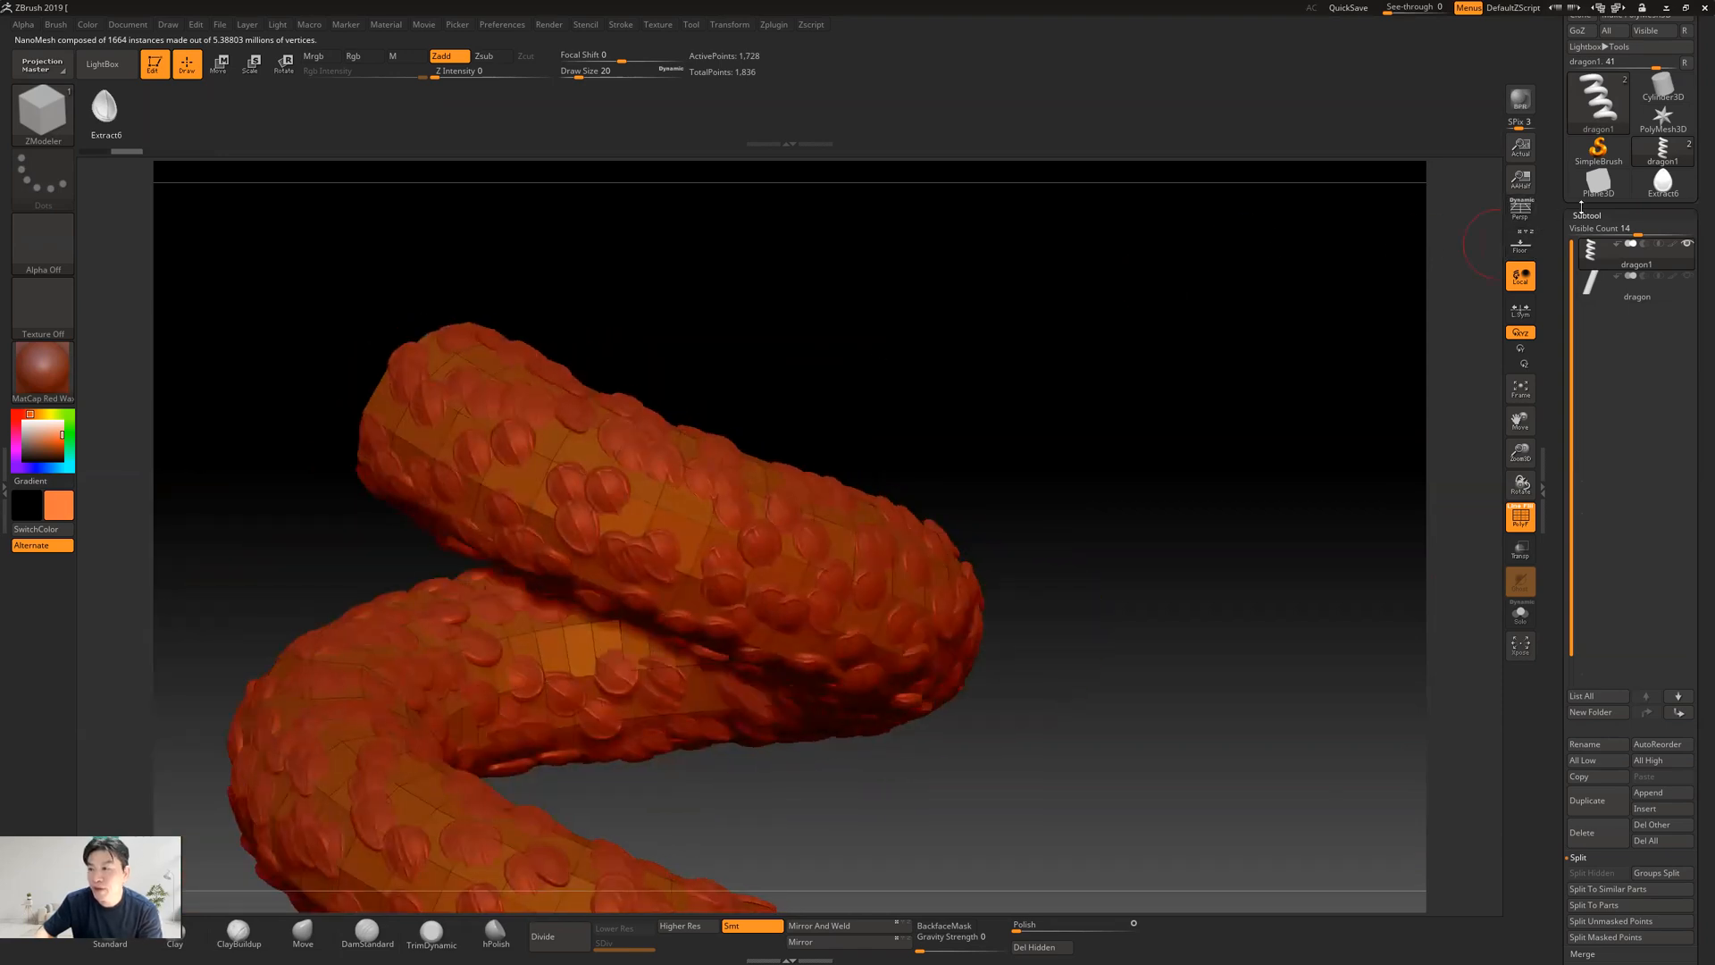
Switch the snake's NanoMesh to Fill mode and set its size to 1
{"action": "left_click", "coordinate": [1589, 215]}
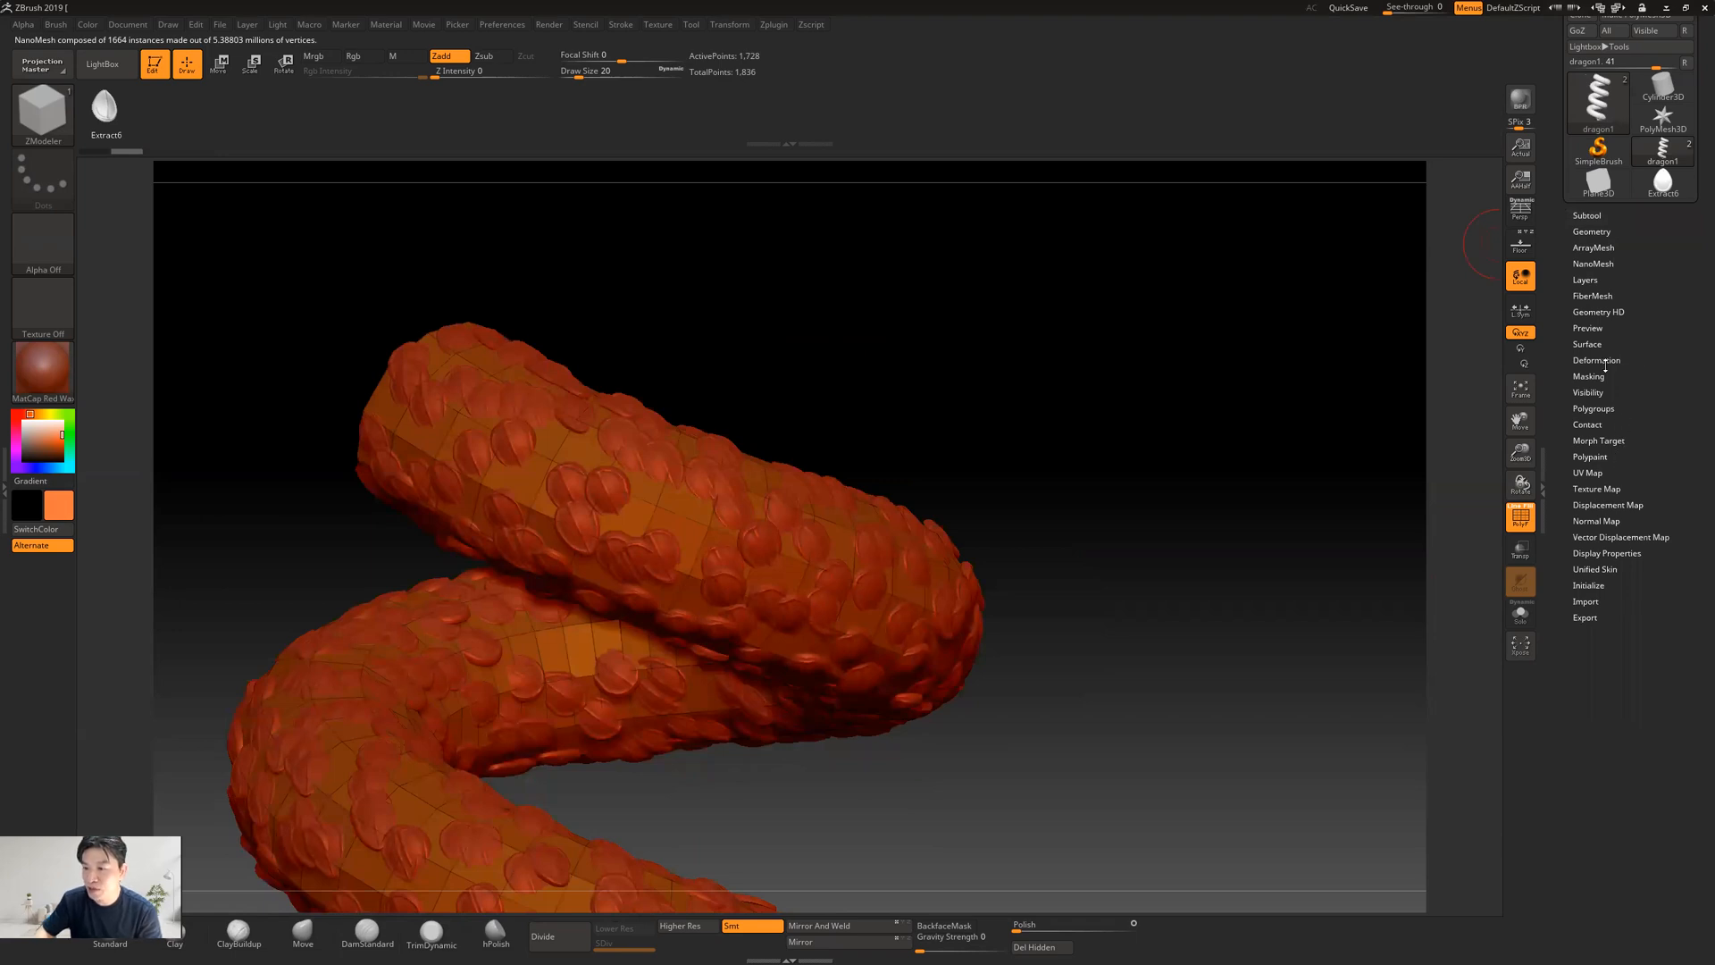
{"action": "left_click", "coordinate": [1589, 264]}
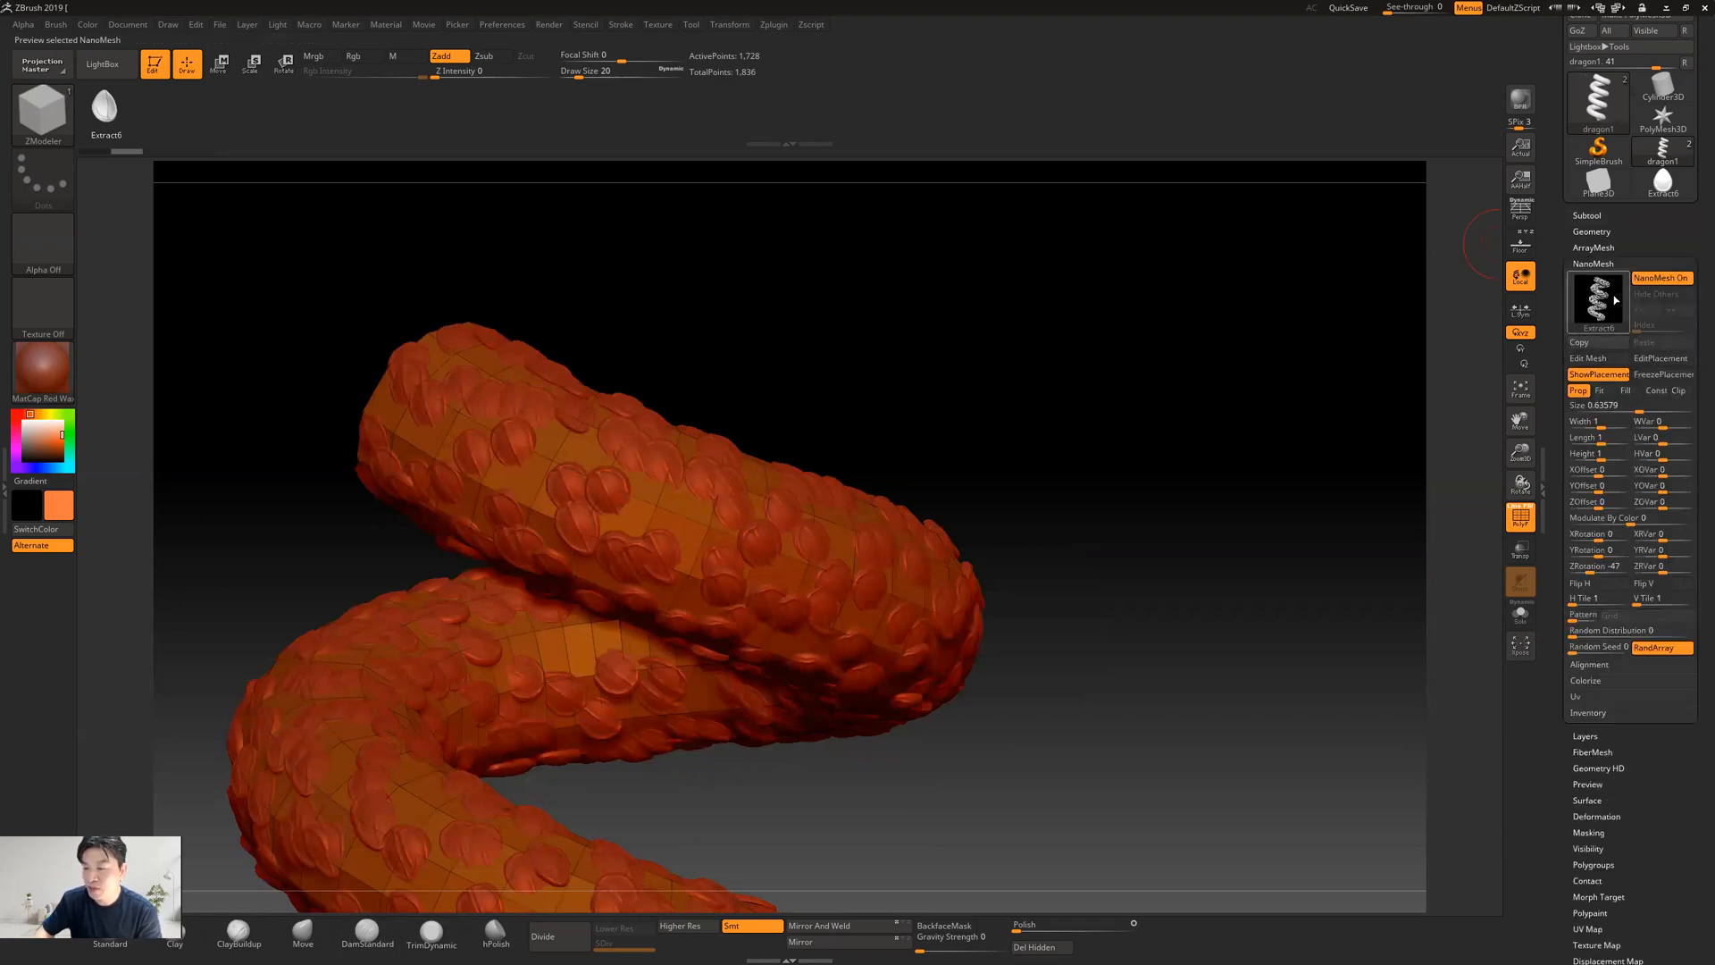
{"action": "left_click", "coordinate": [1627, 393]}
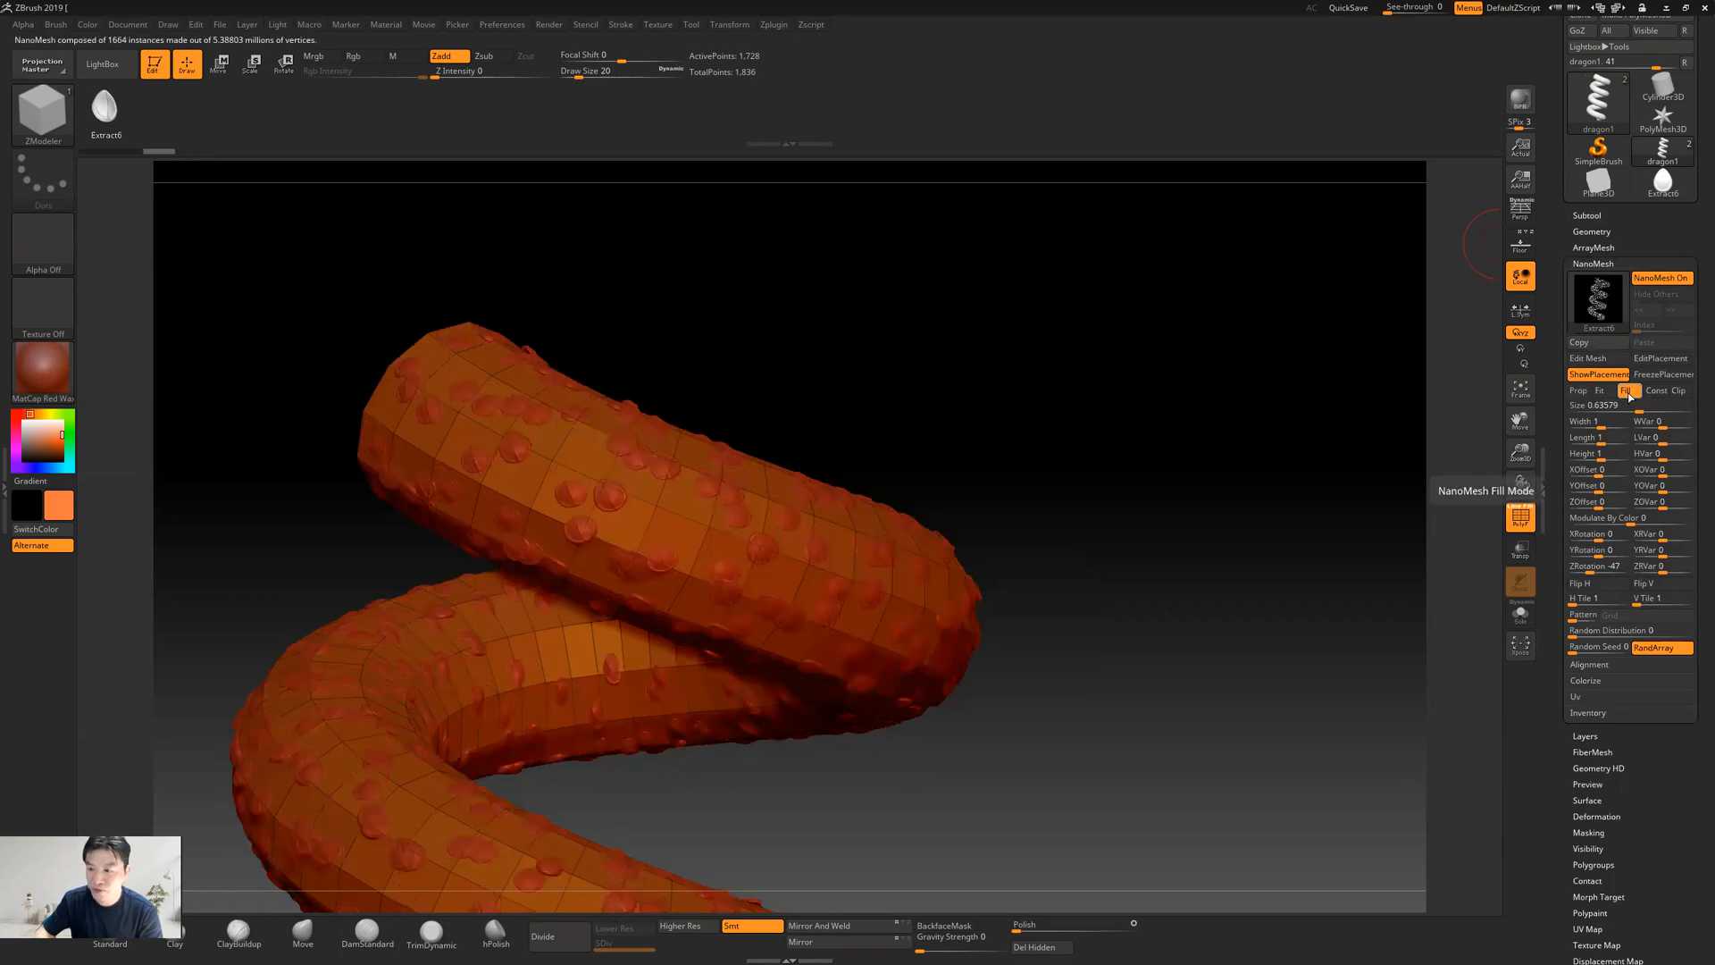
{"action": "left_click", "coordinate": [1595, 390]}
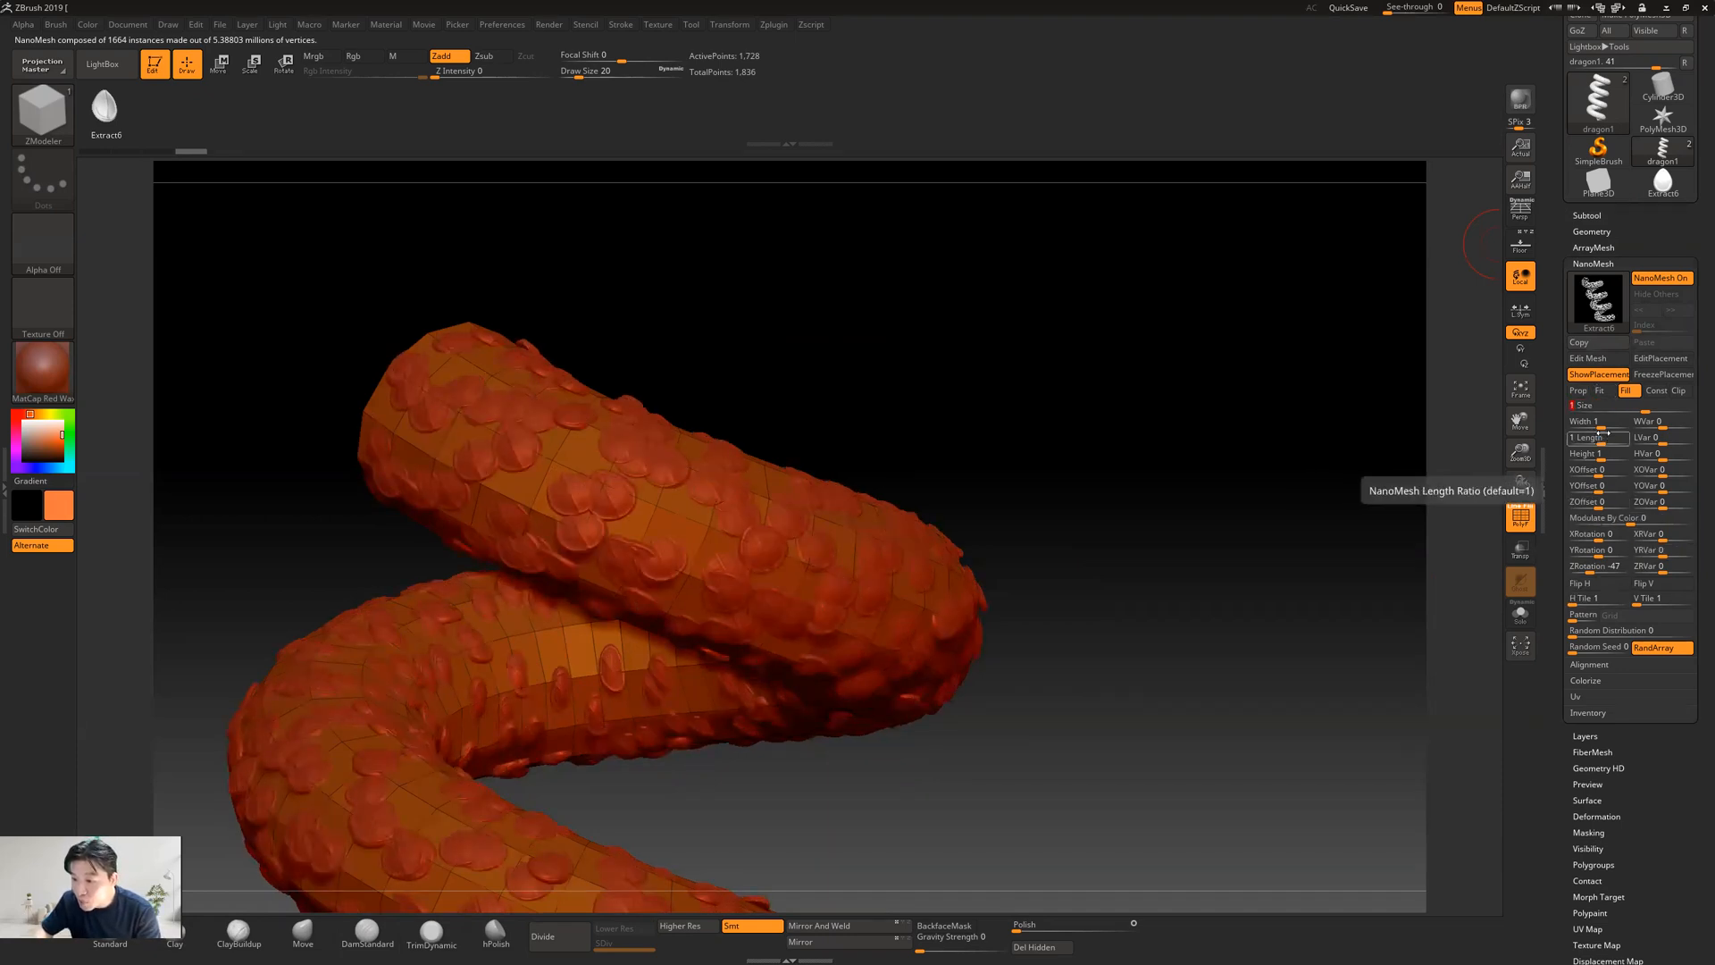
Set the Z rotation of the snake's NanoMesh scales to 0 and turn off the random array option
{"action": "left_click", "coordinate": [1588, 568]}
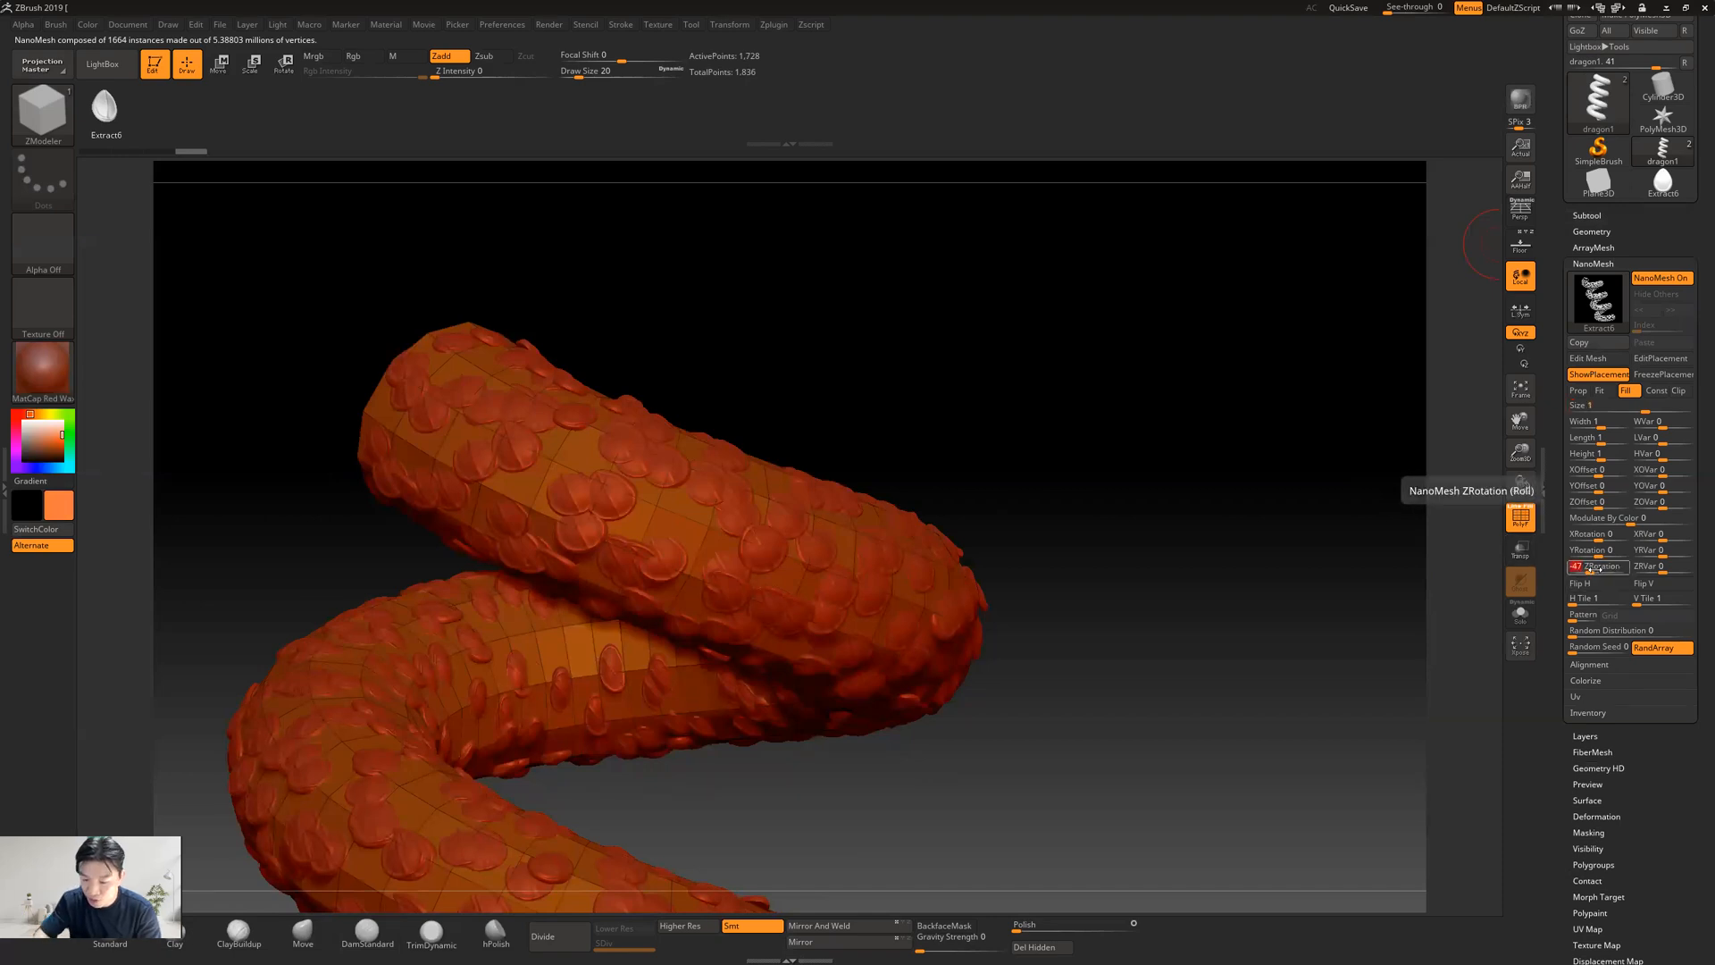
{"action": "type", "text": "0"}
{"action": "key", "text": "Return"}
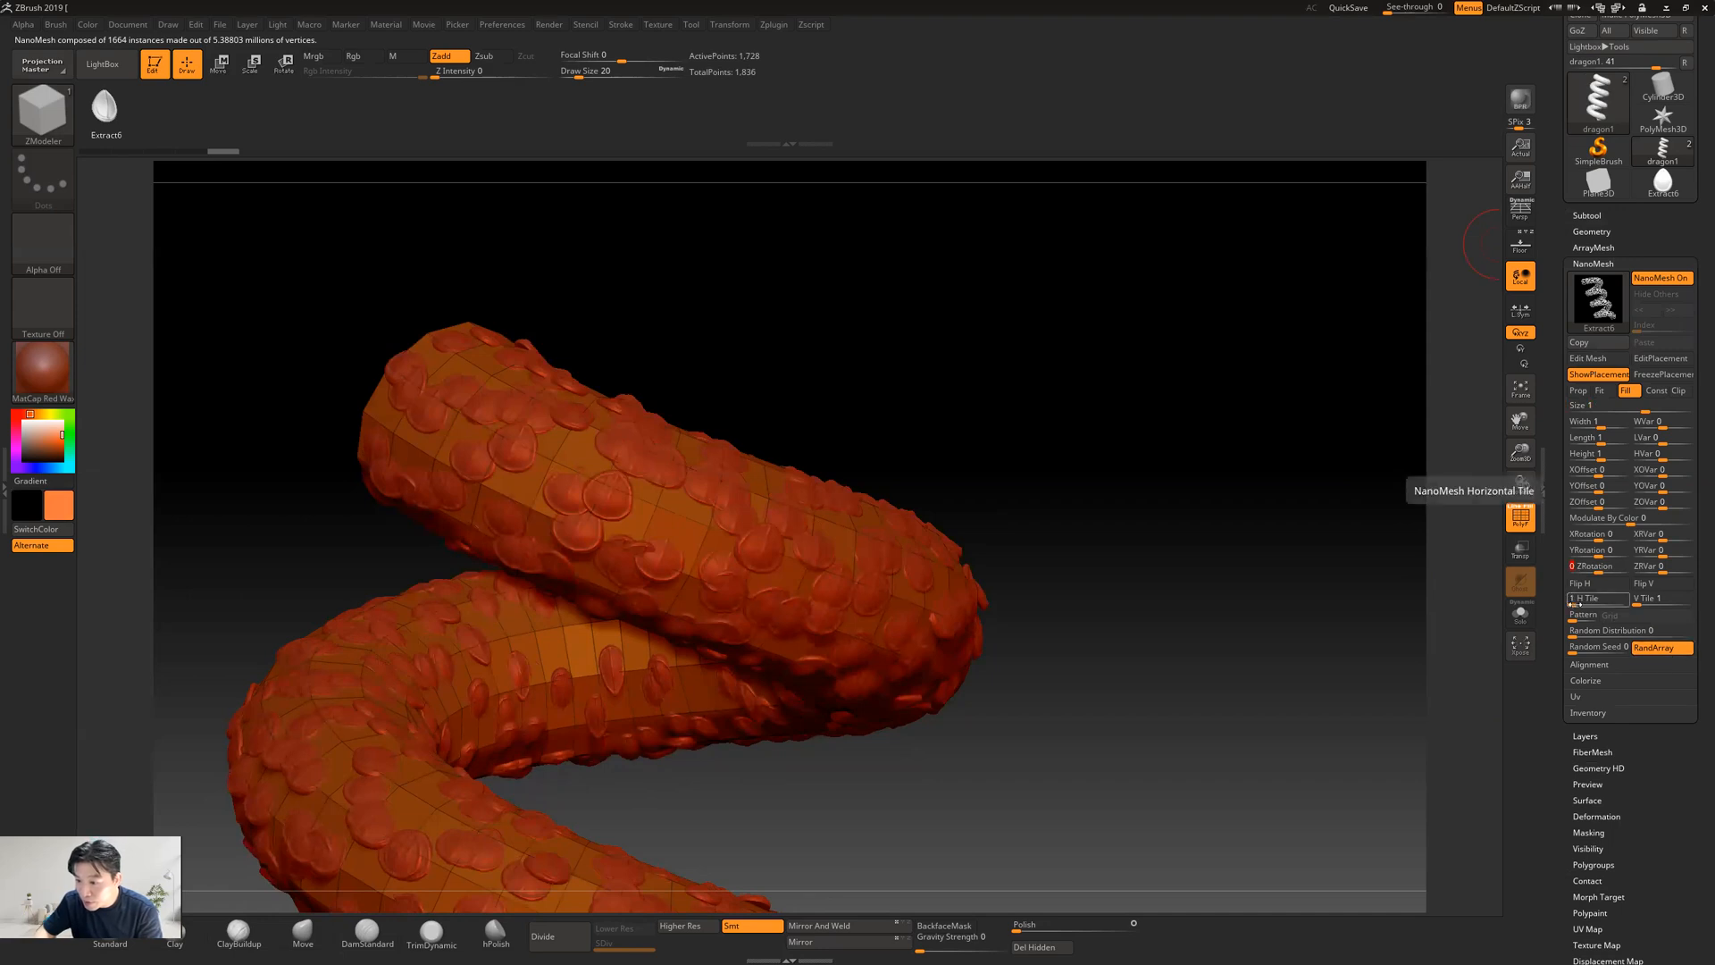
{"action": "mouse_move", "coordinate": [1572, 604]}
{"action": "left_mouse_down"}
{"action": "mouse_move", "coordinate": [1599, 604]}
{"action": "mouse_move", "coordinate": [1561, 609]}
{"action": "left_mouse_up"}
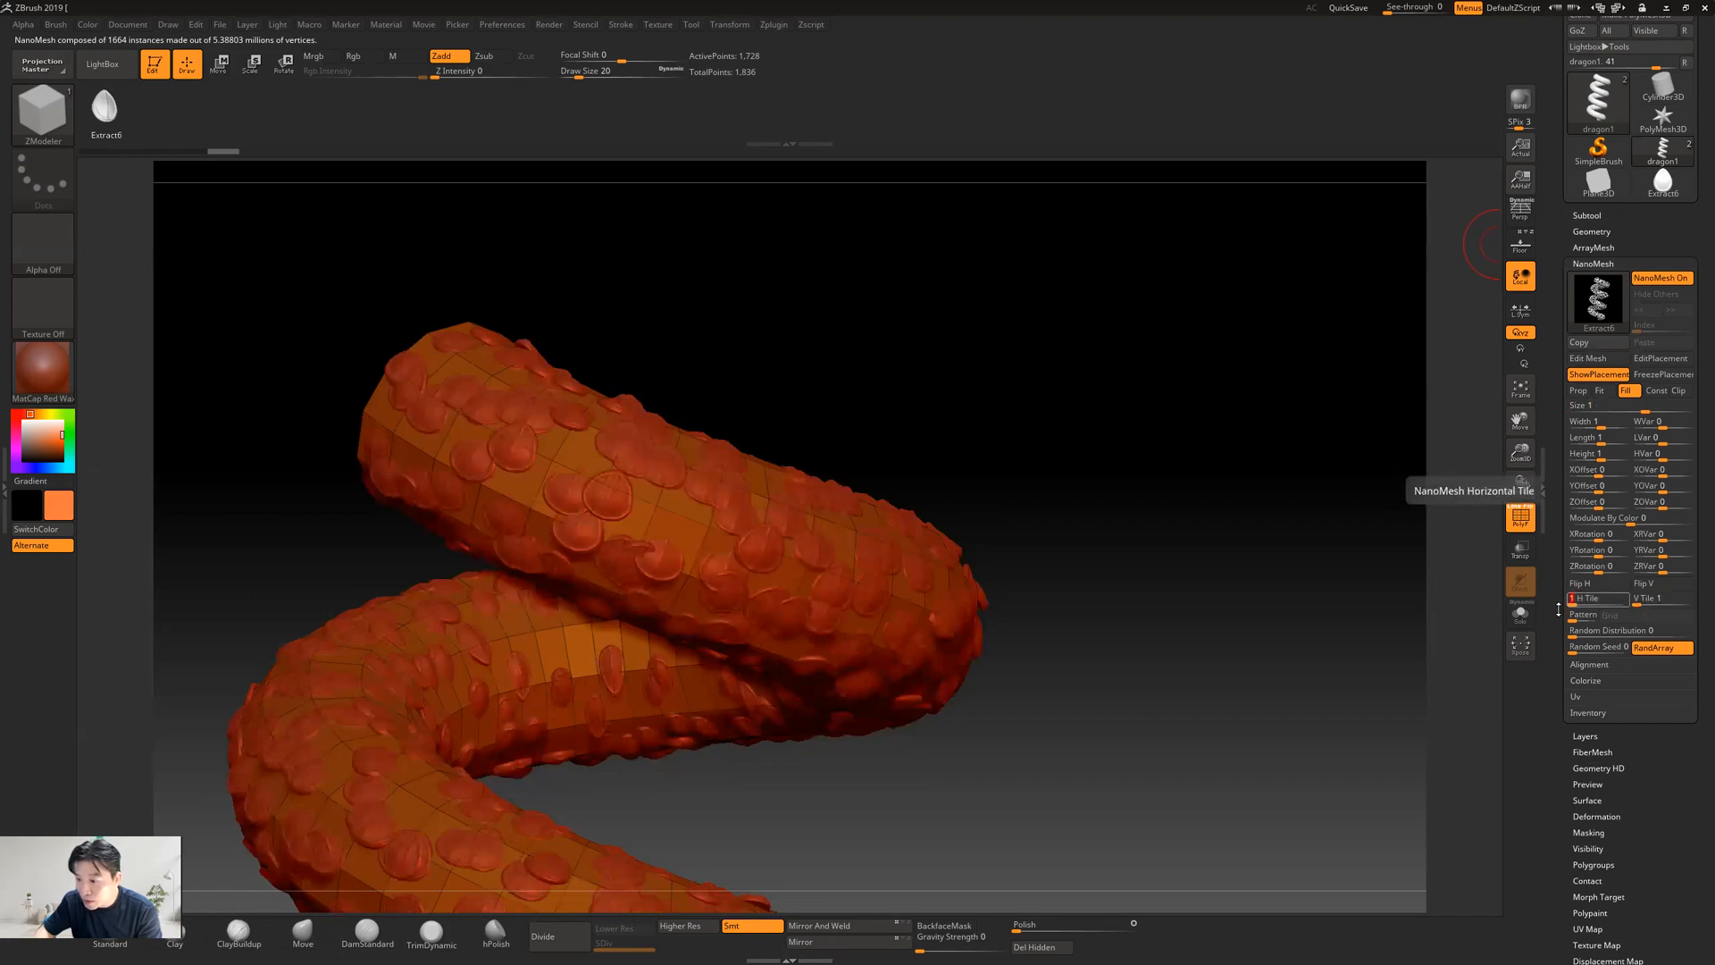
{"action": "left_click", "coordinate": [1650, 648]}
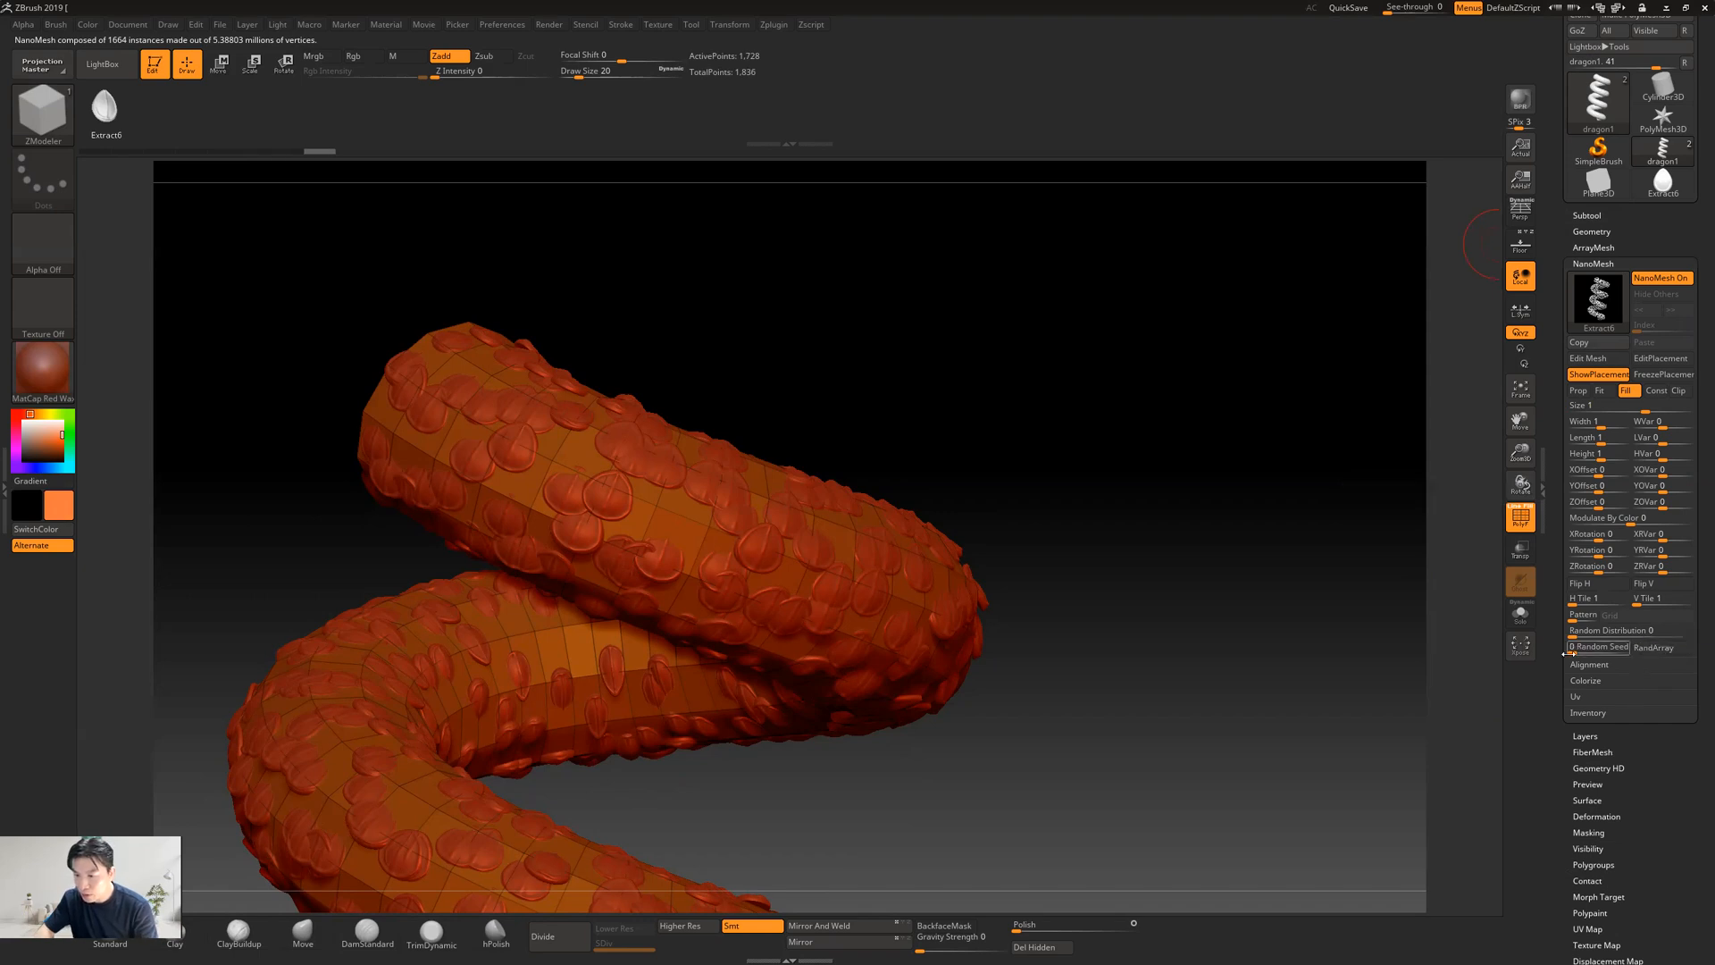
Try adjusting the random seed, pattern and horizontal tiling of the NanoMesh scales
{"action": "left_click_drag", "start_coordinate": [1552, 656], "coordinate": [1566, 631]}
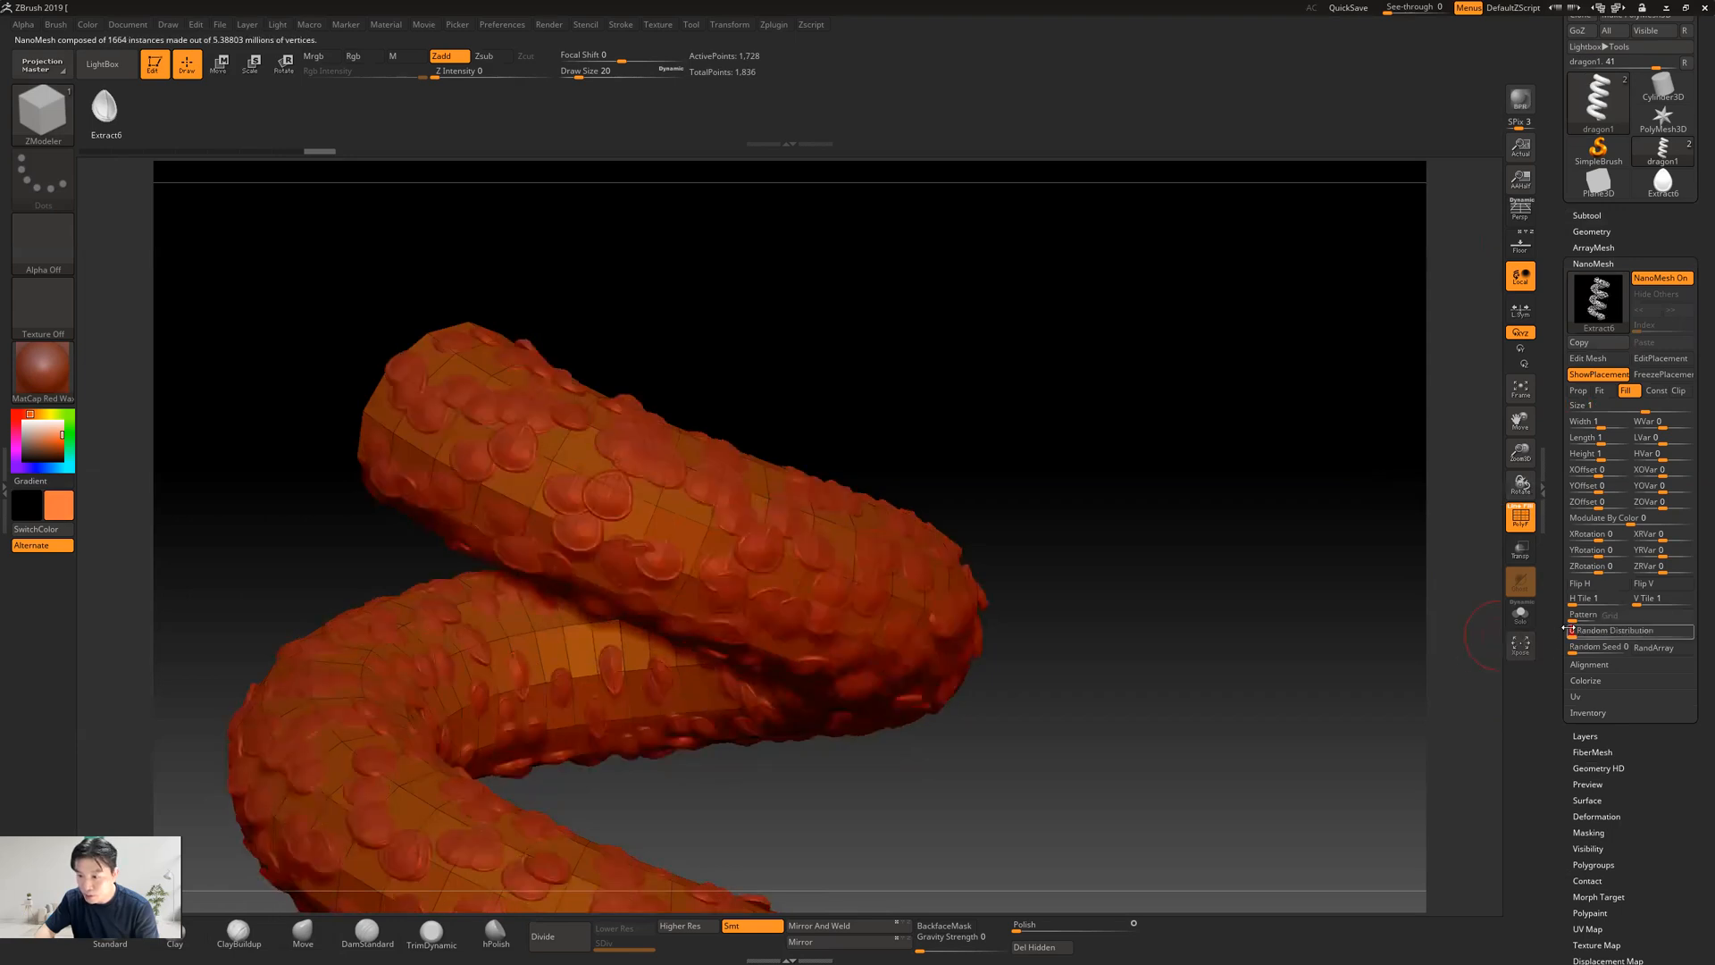
{"action": "left_click_drag", "start_coordinate": [1565, 619], "coordinate": [1573, 621]}
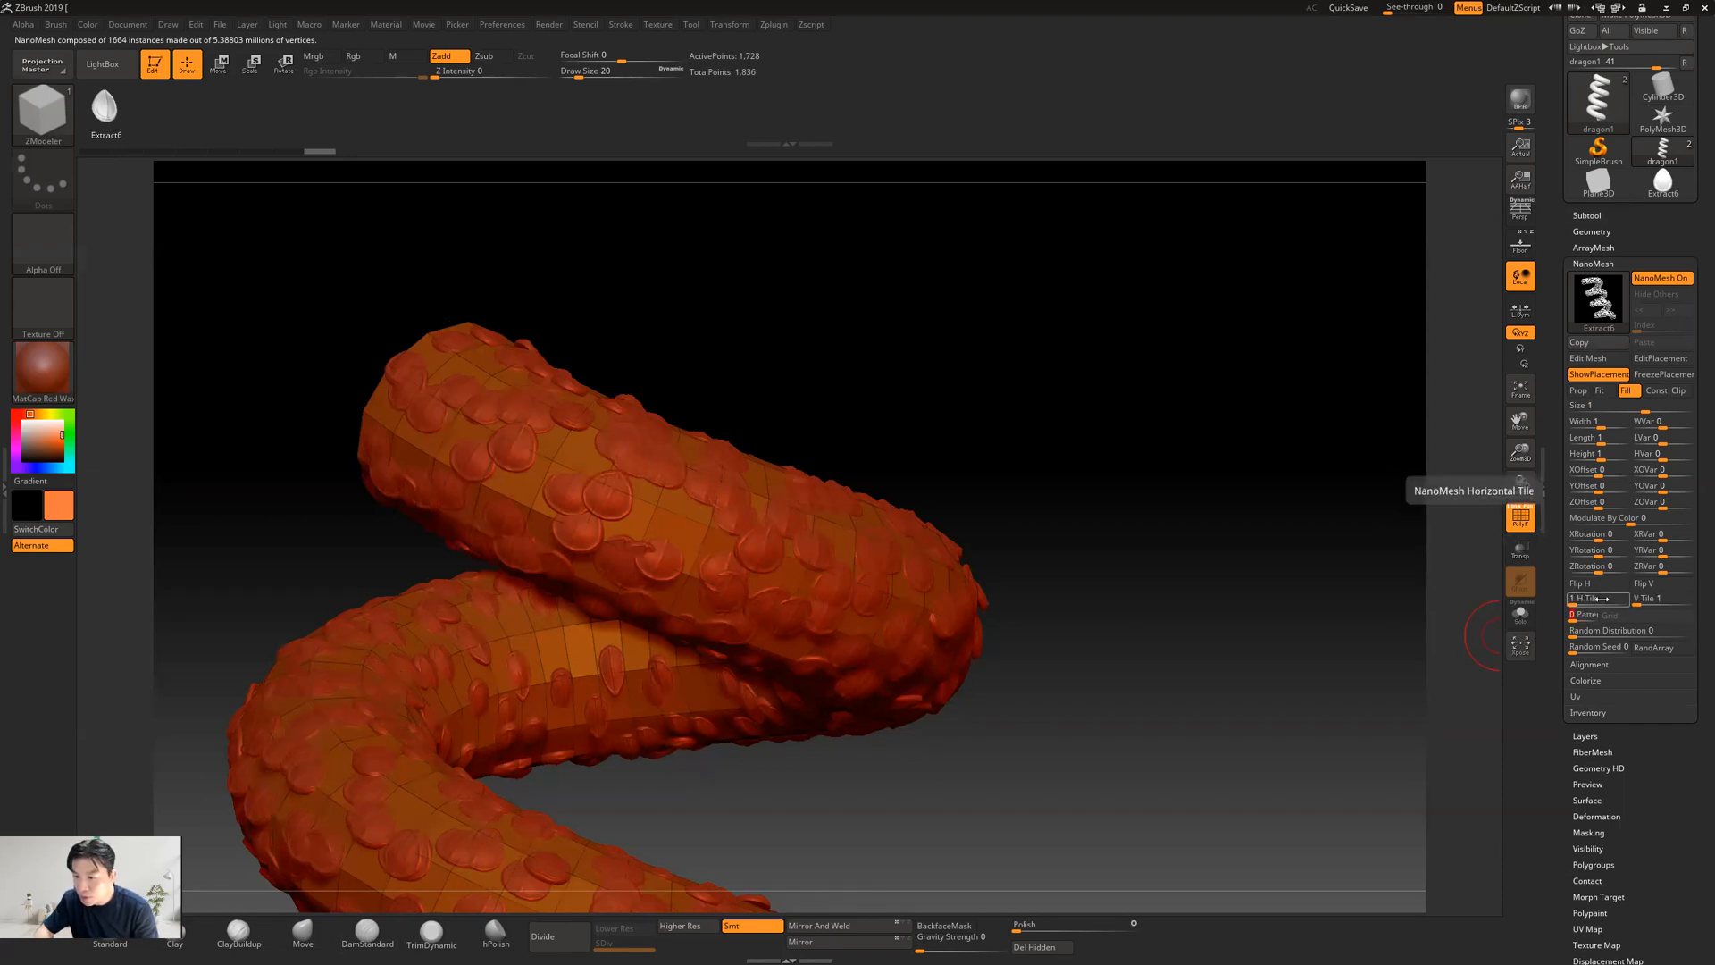
{"action": "mouse_move", "coordinate": [1565, 603]}
{"action": "left_mouse_down"}
{"action": "mouse_move", "coordinate": [1612, 603]}
{"action": "mouse_move", "coordinate": [1552, 604]}
{"action": "left_mouse_up"}
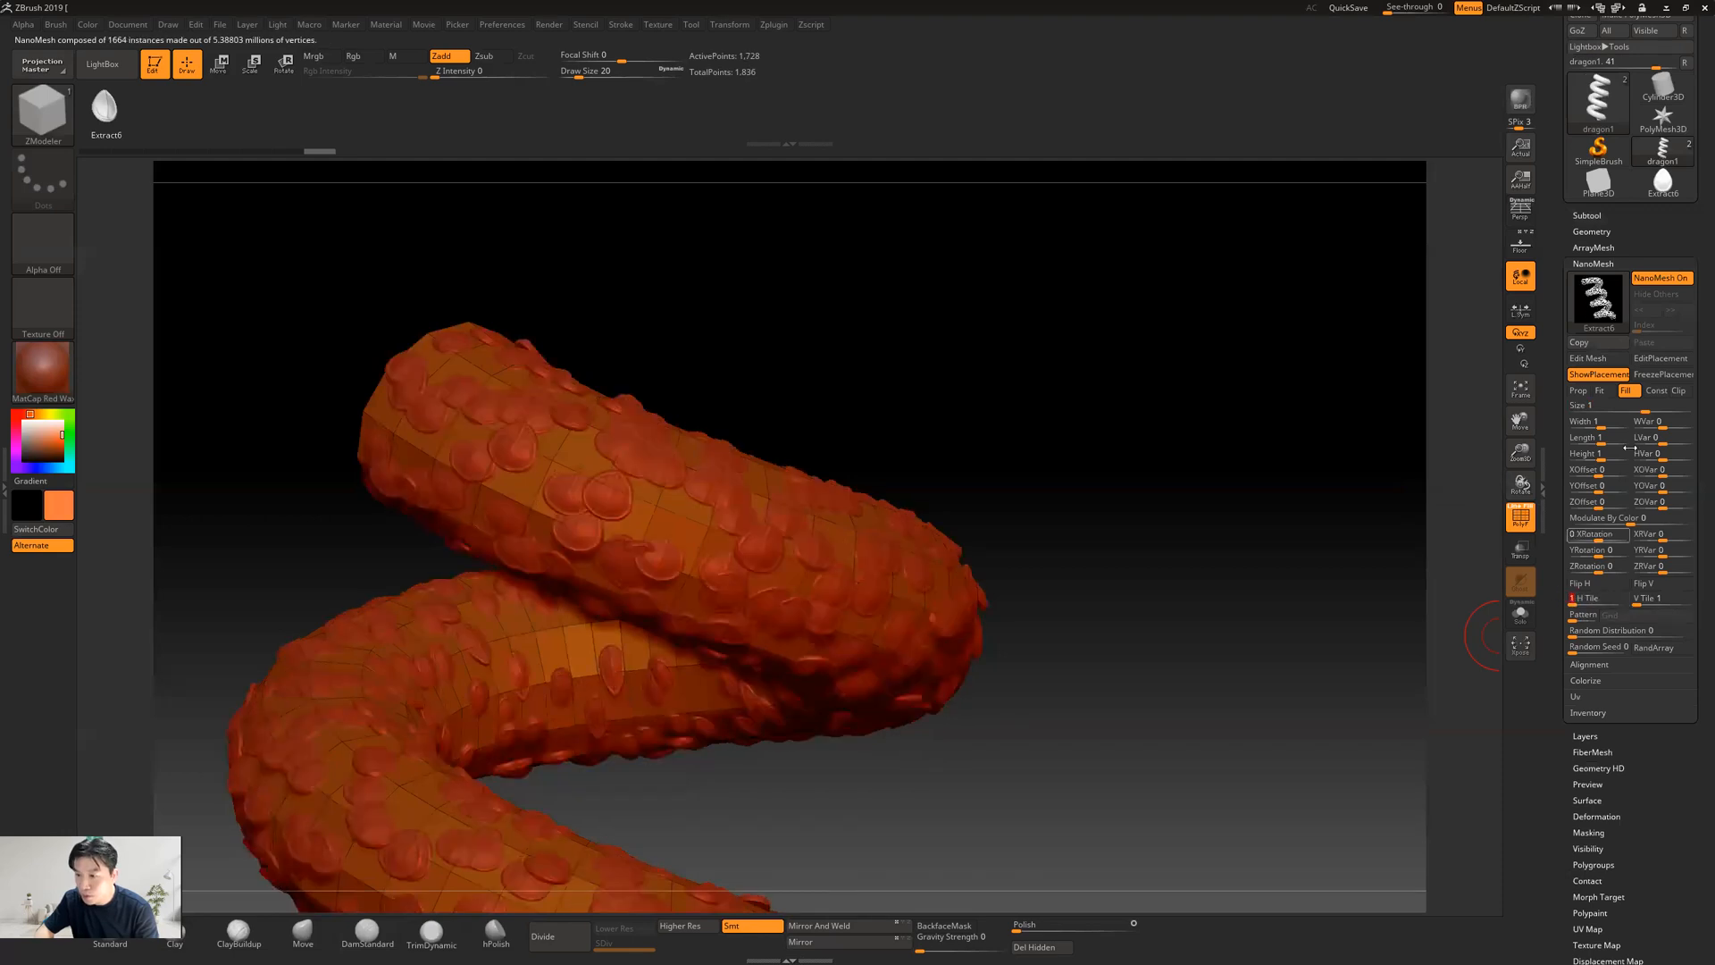
Compare Fit and Fill modes for the scales with the placement polygons hidden, and return to Fill mode with the polygons shown
{"action": "left_click", "coordinate": [1601, 392]}
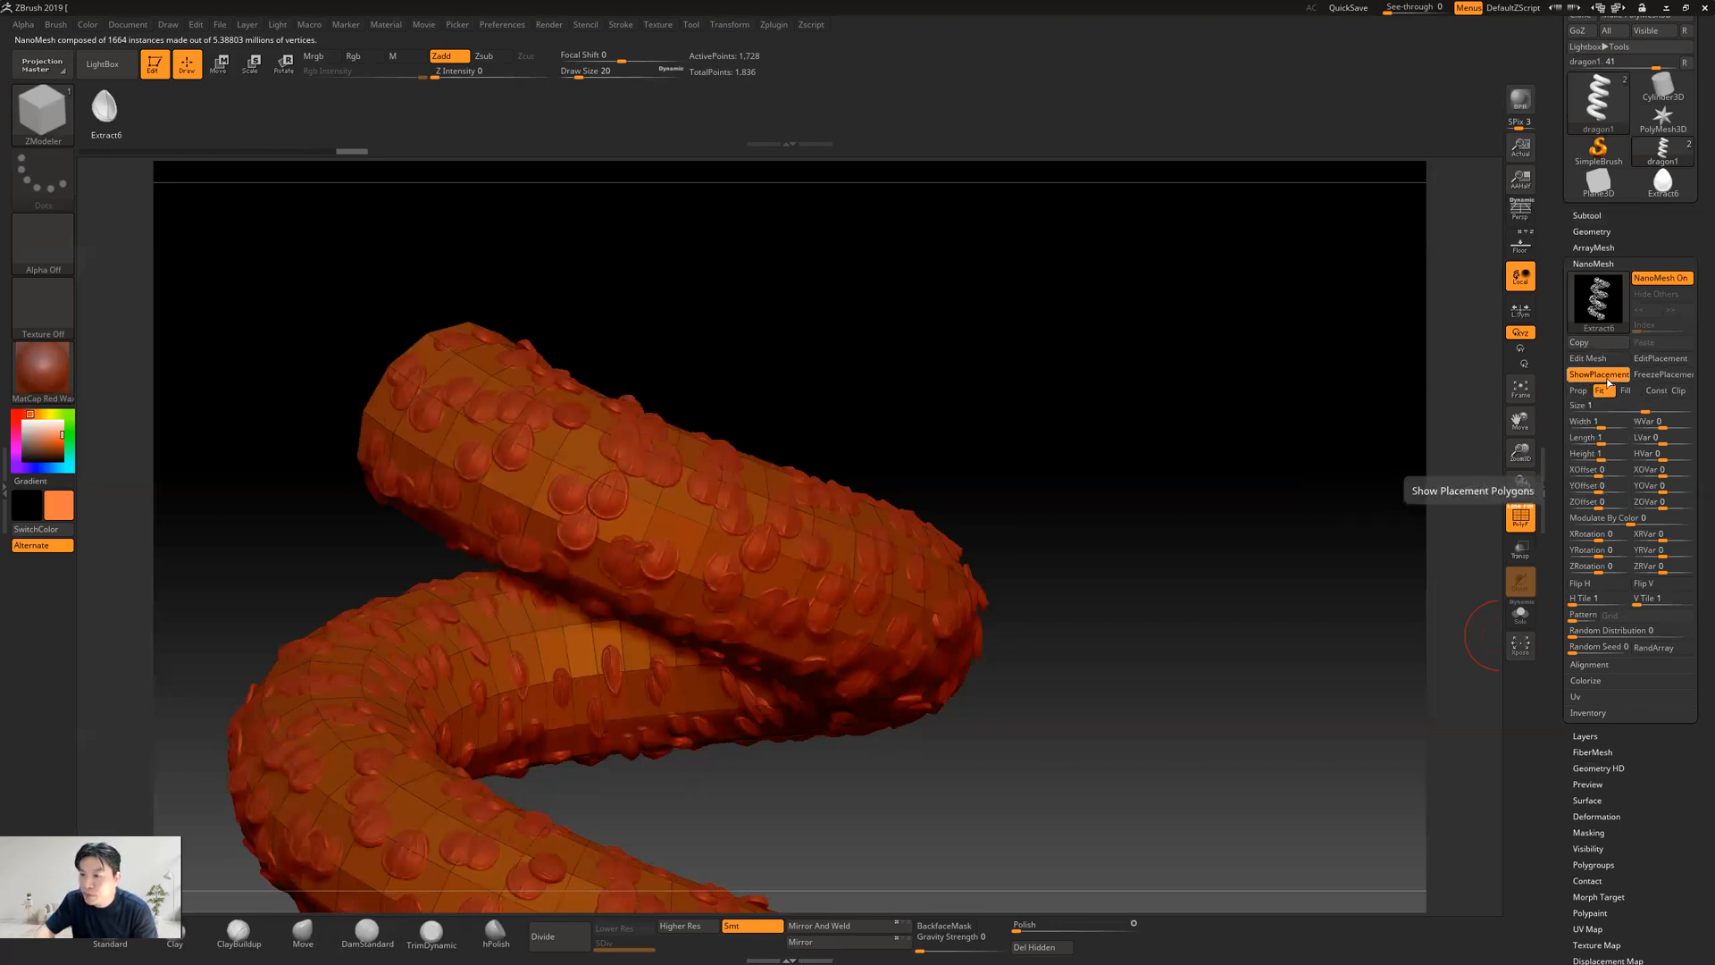
{"action": "left_click", "coordinate": [1606, 376]}
{"action": "left_click", "coordinate": [1599, 374]}
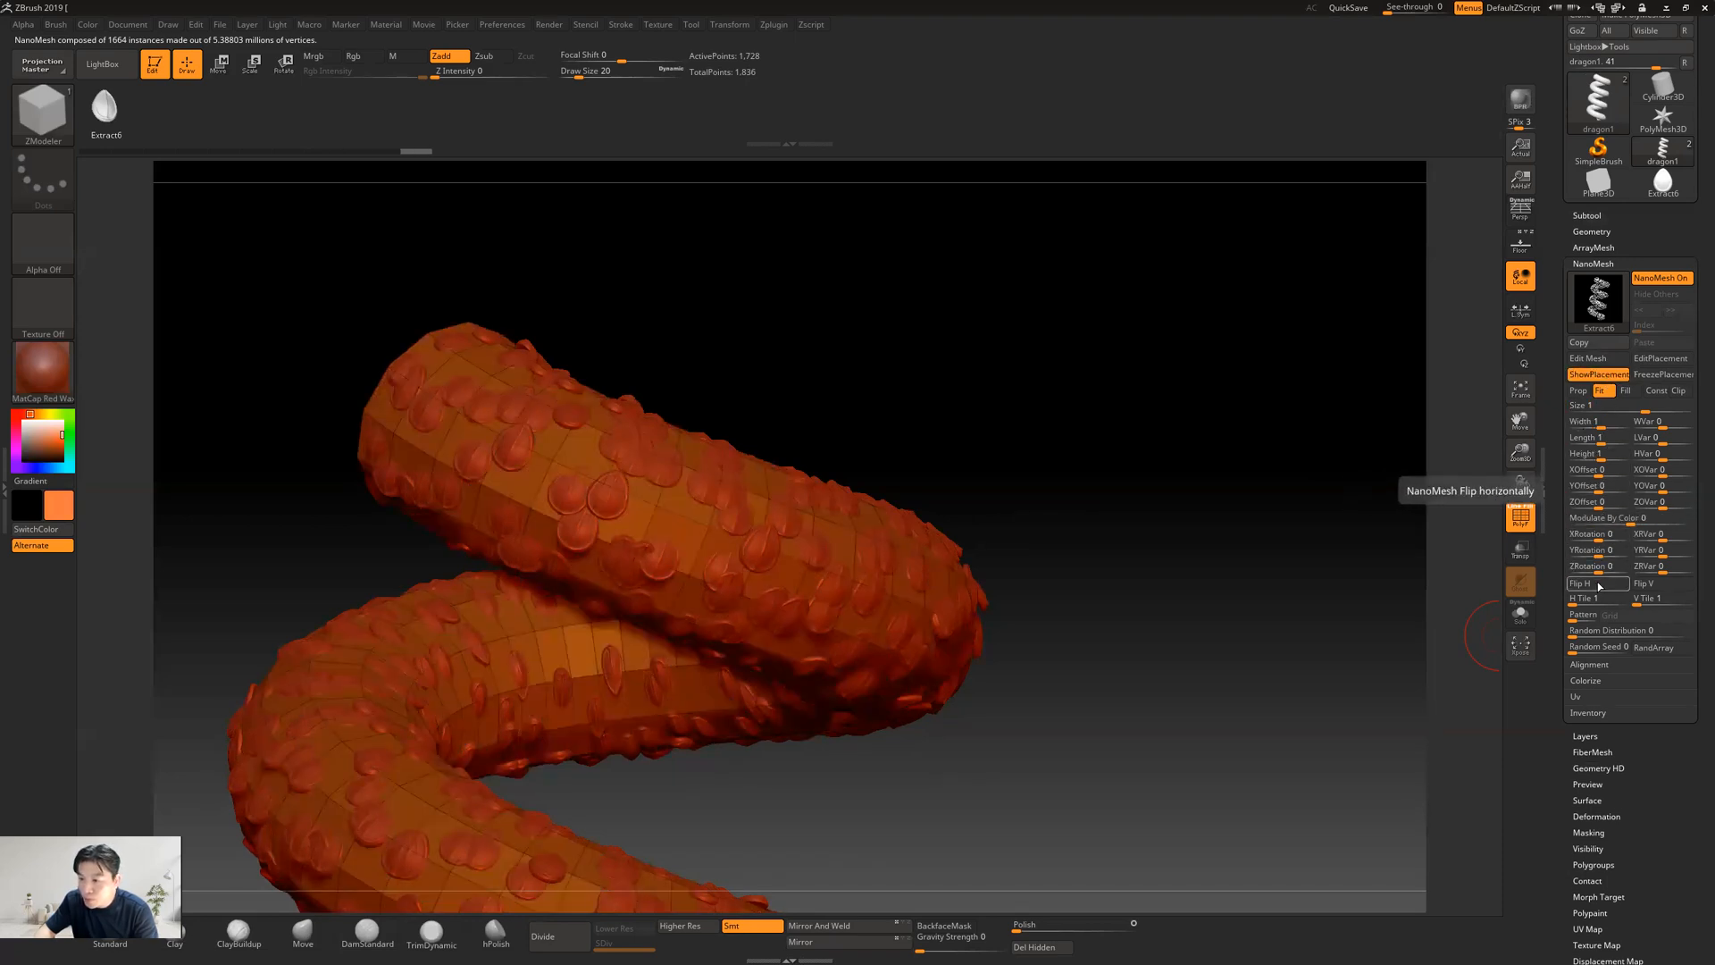
{"action": "left_click_drag", "start_coordinate": [1602, 539], "coordinate": [1598, 543]}
{"action": "left_click", "coordinate": [1599, 375]}
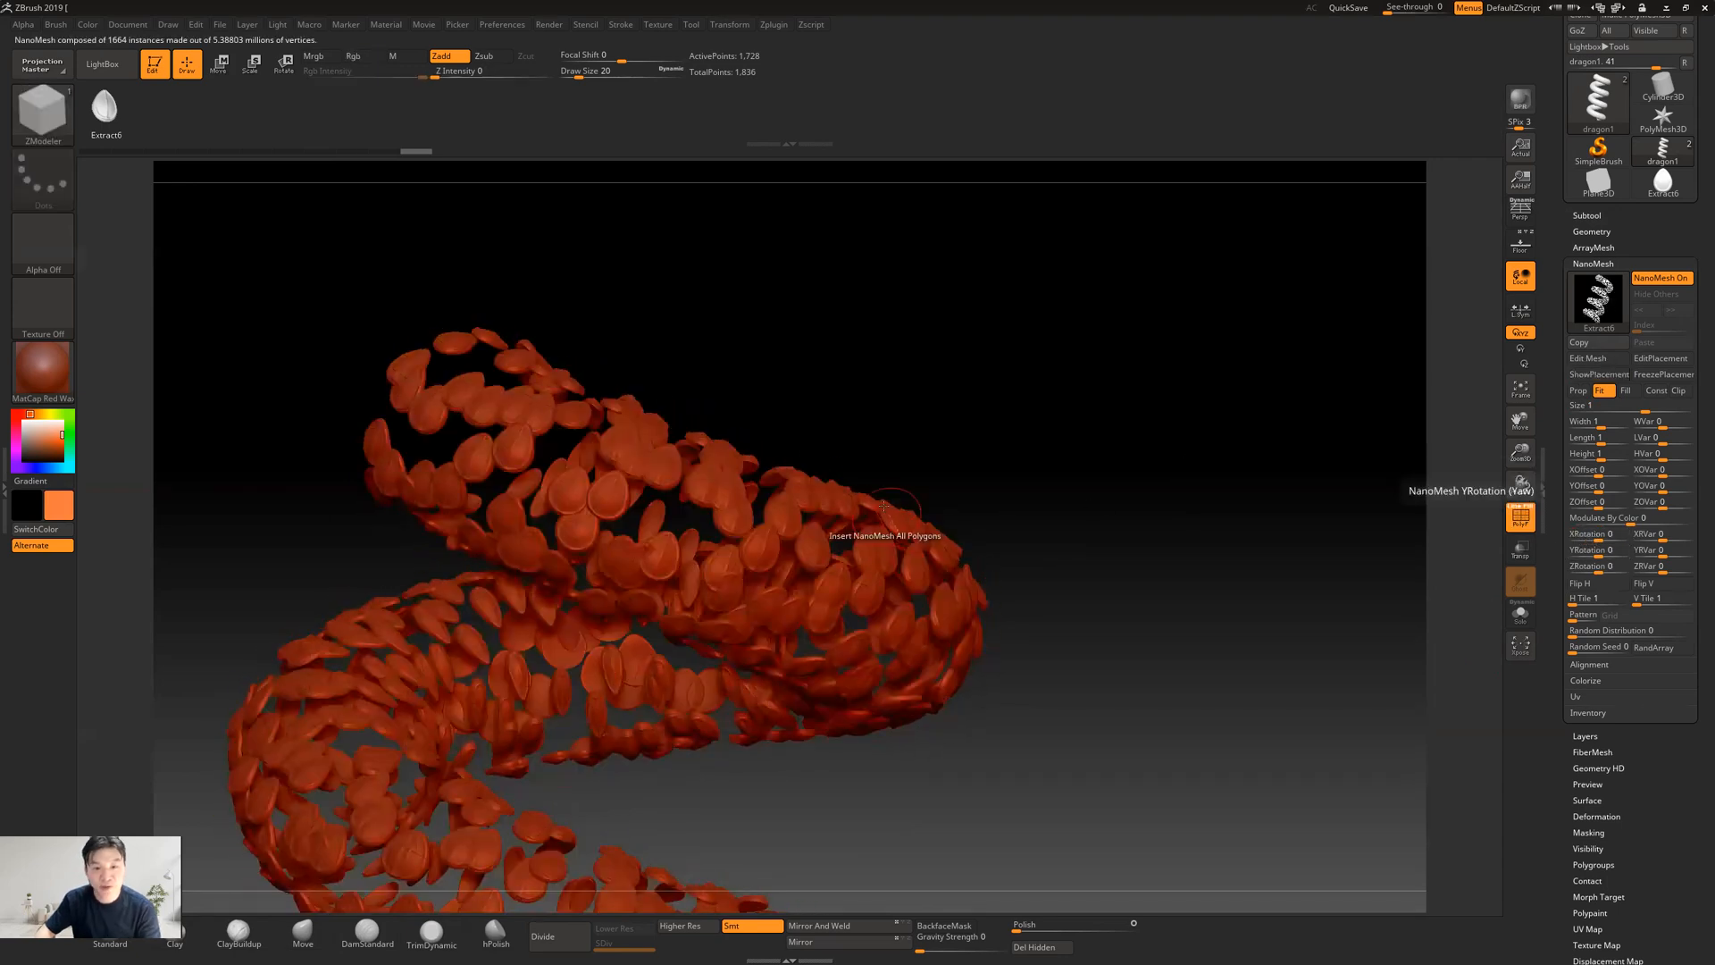
{"action": "left_click", "coordinate": [1626, 393]}
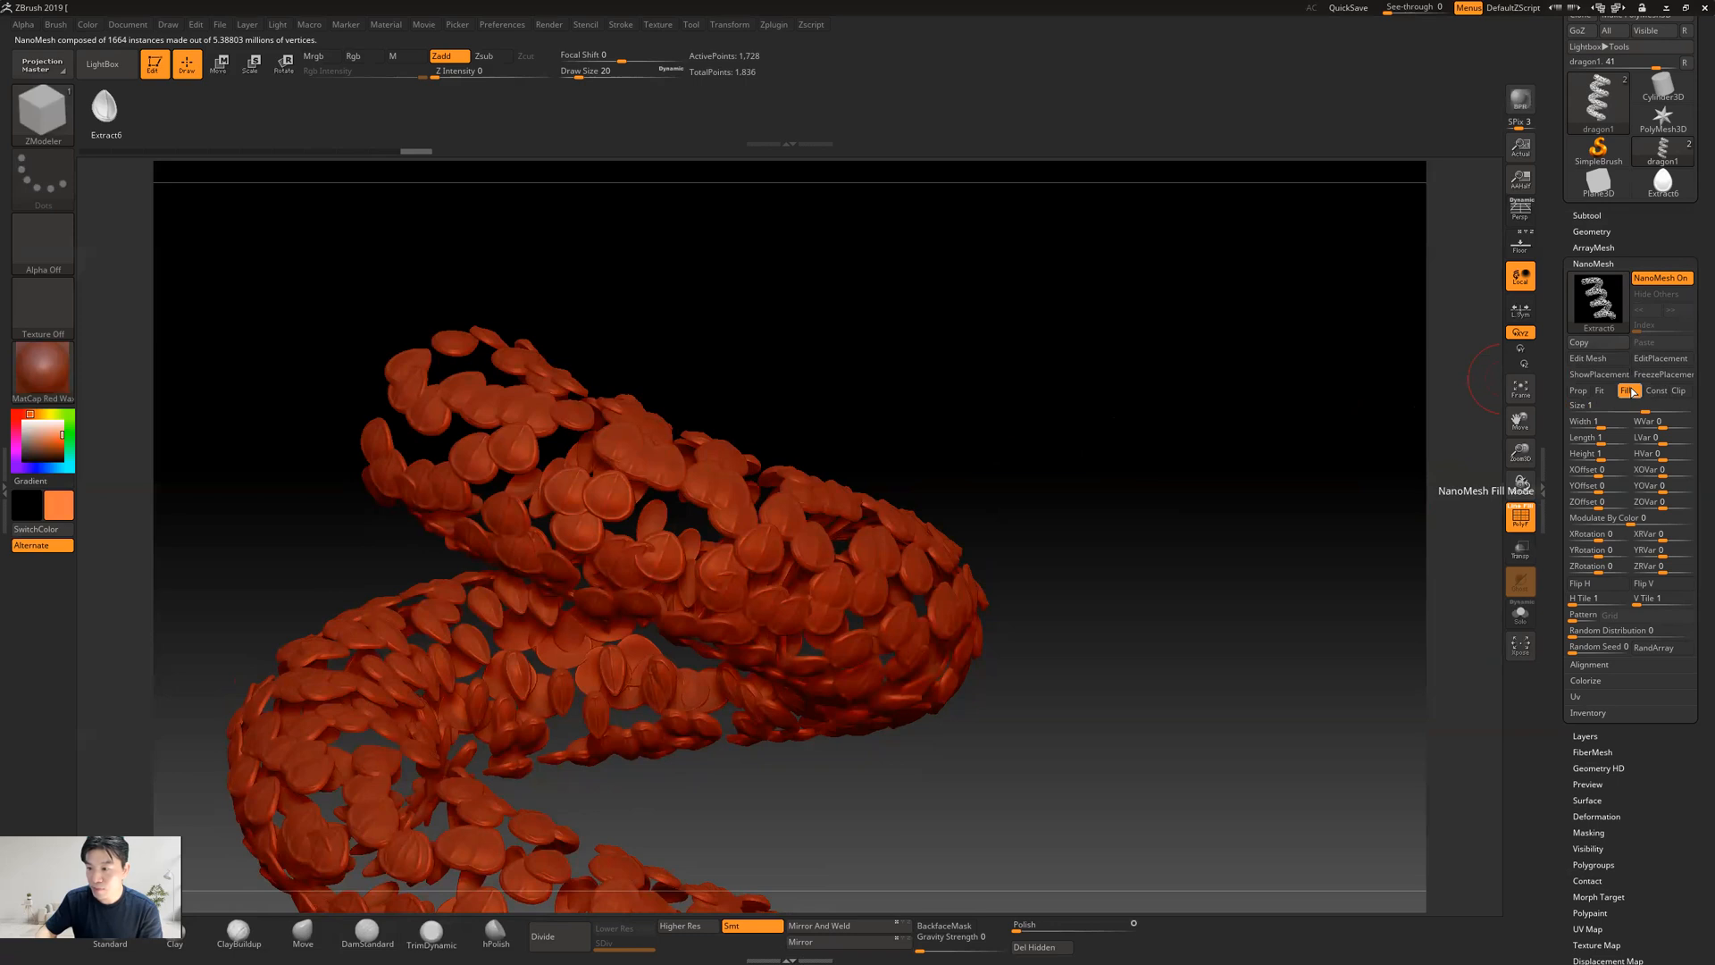
{"action": "left_click", "coordinate": [1598, 374]}
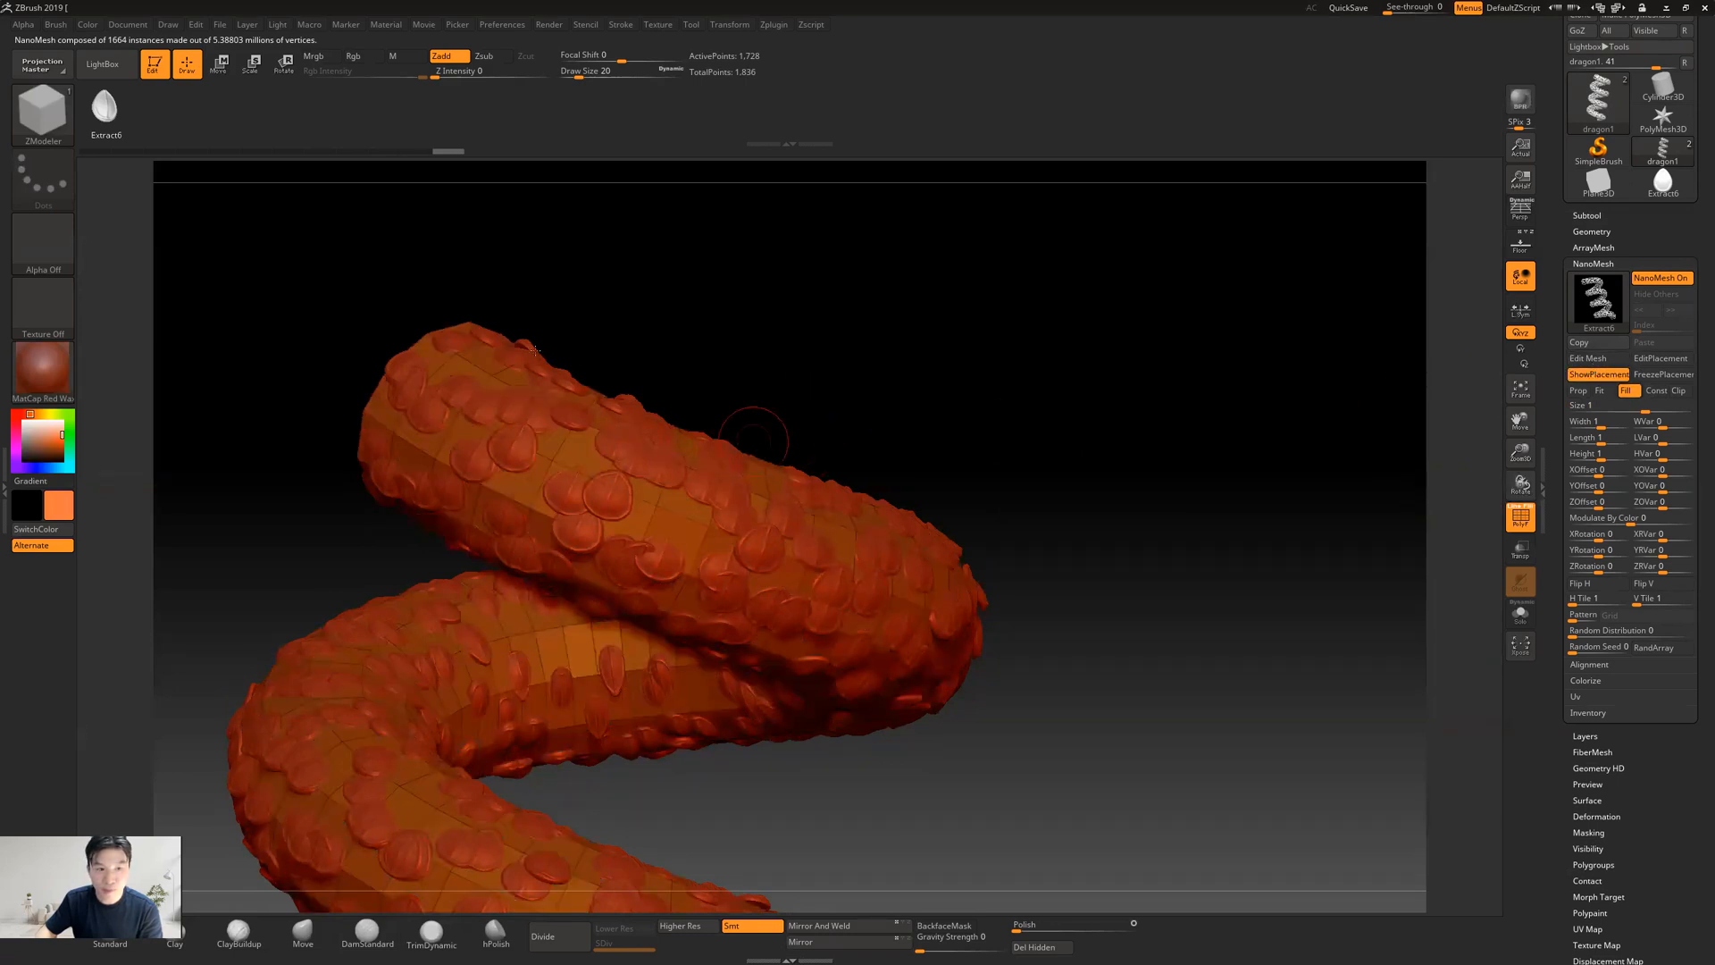
Turn the NanoMesh off and mark the polygon rows along the upper coil's outward-facing side as a separate group
{"action": "left_click", "coordinate": [1657, 280]}
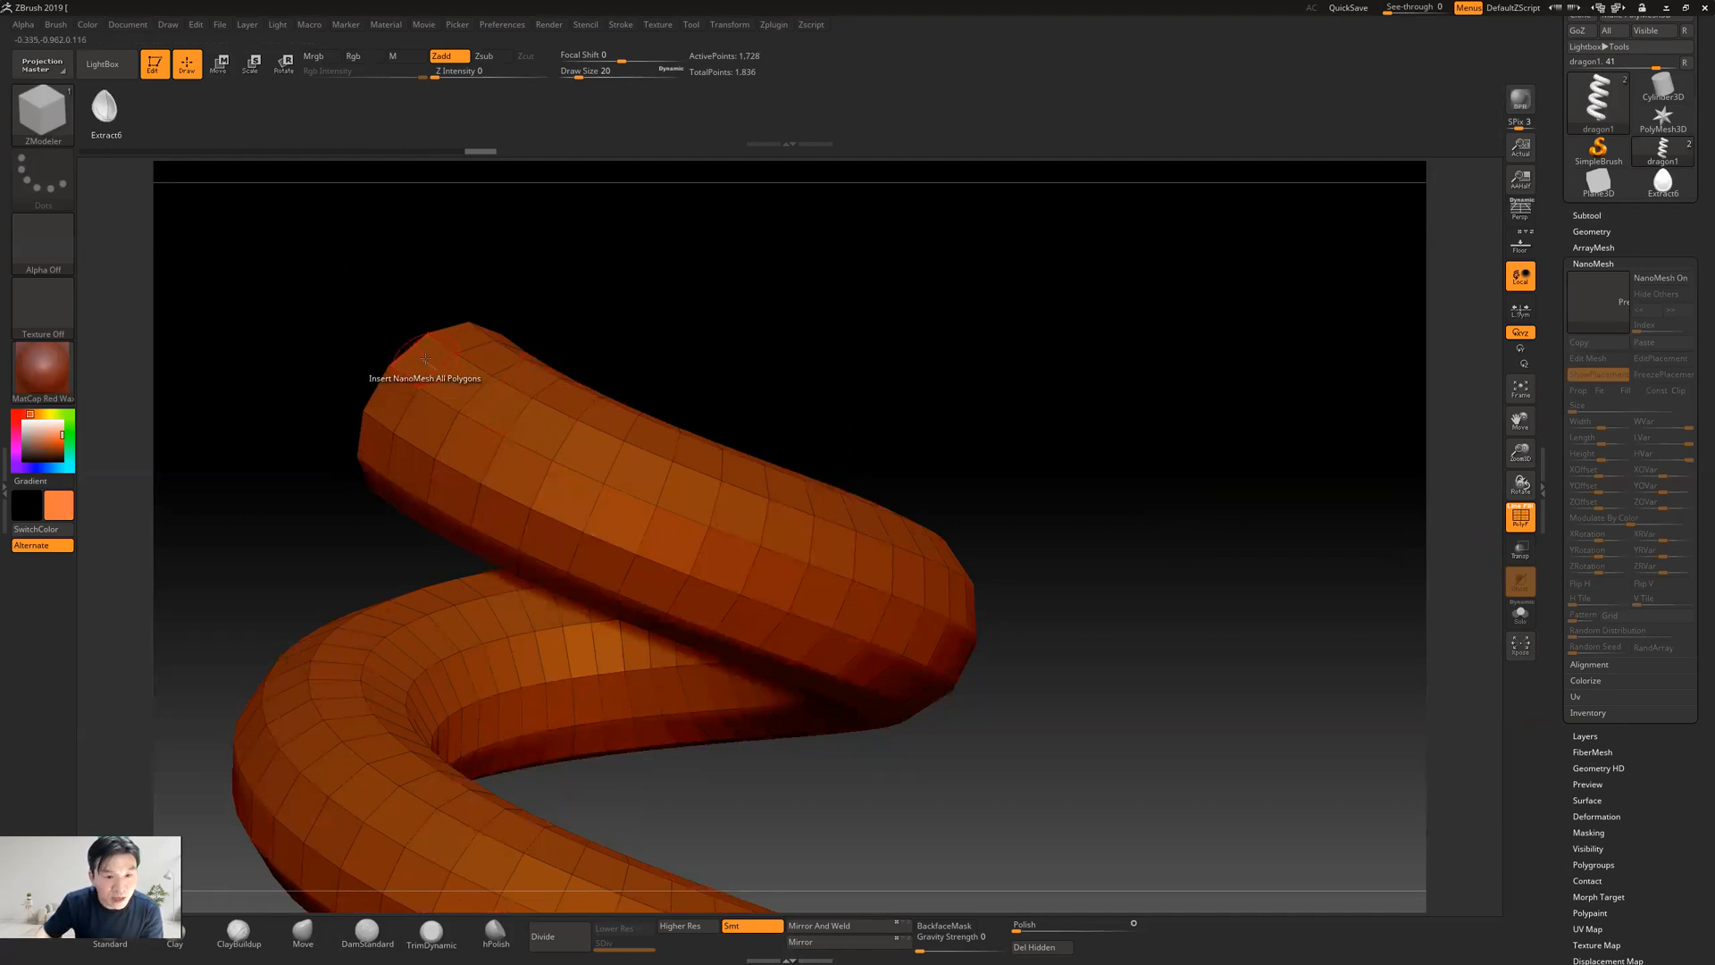
{"action": "left_click_drag", "start_coordinate": [428, 359], "coordinate": [797, 536]}
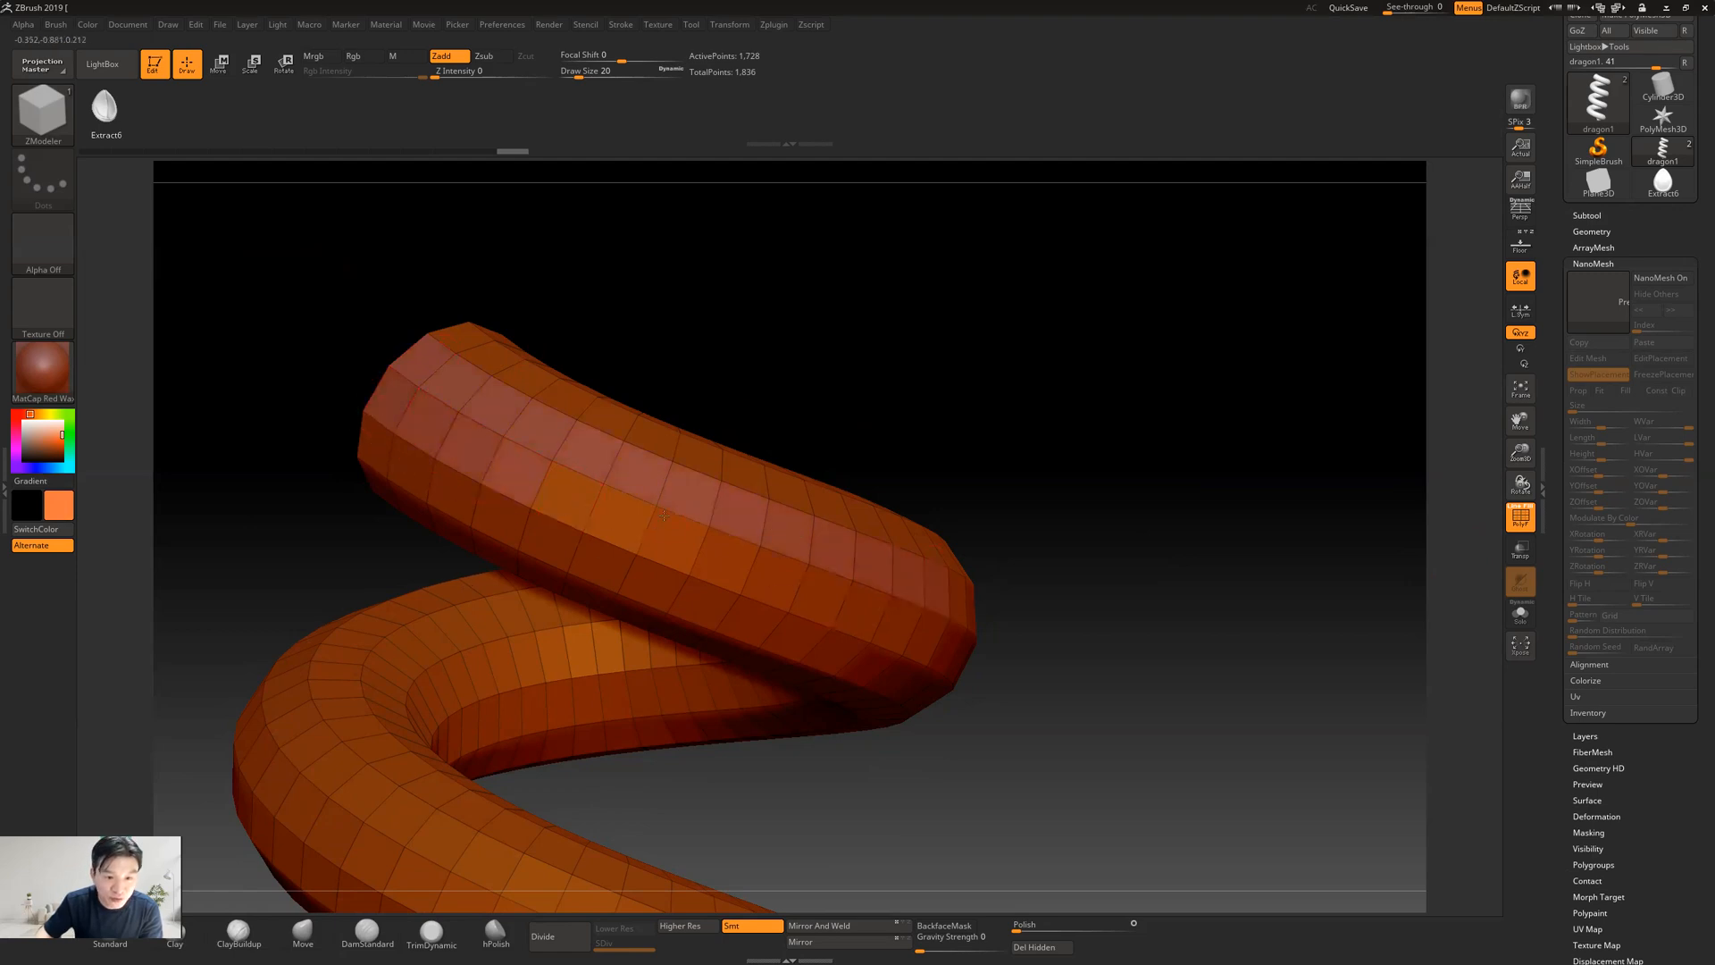
{"action": "left_click_drag", "start_coordinate": [663, 514], "coordinate": [909, 624]}
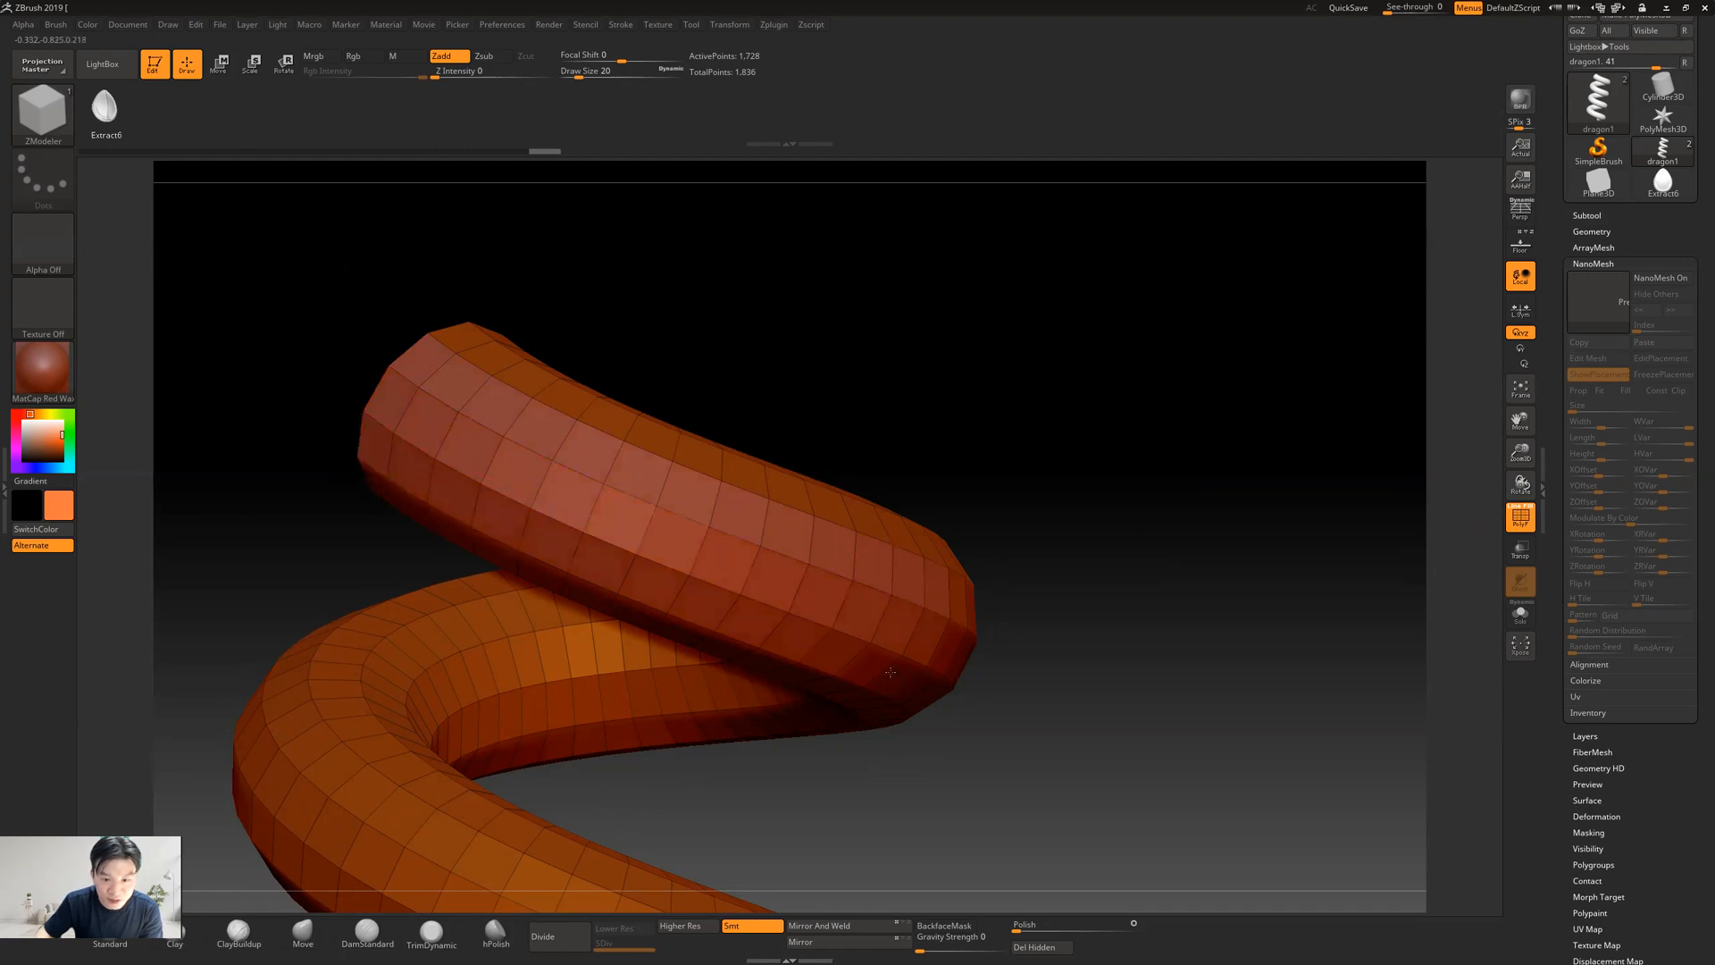
{"action": "left_click_drag", "start_coordinate": [1182, 598], "coordinate": [1126, 641]}
{"action": "left_click", "coordinate": [1521, 522]}
{"action": "left_click", "coordinate": [1522, 521]}
{"action": "left_click_drag", "start_coordinate": [1137, 507], "coordinate": [1054, 465]}
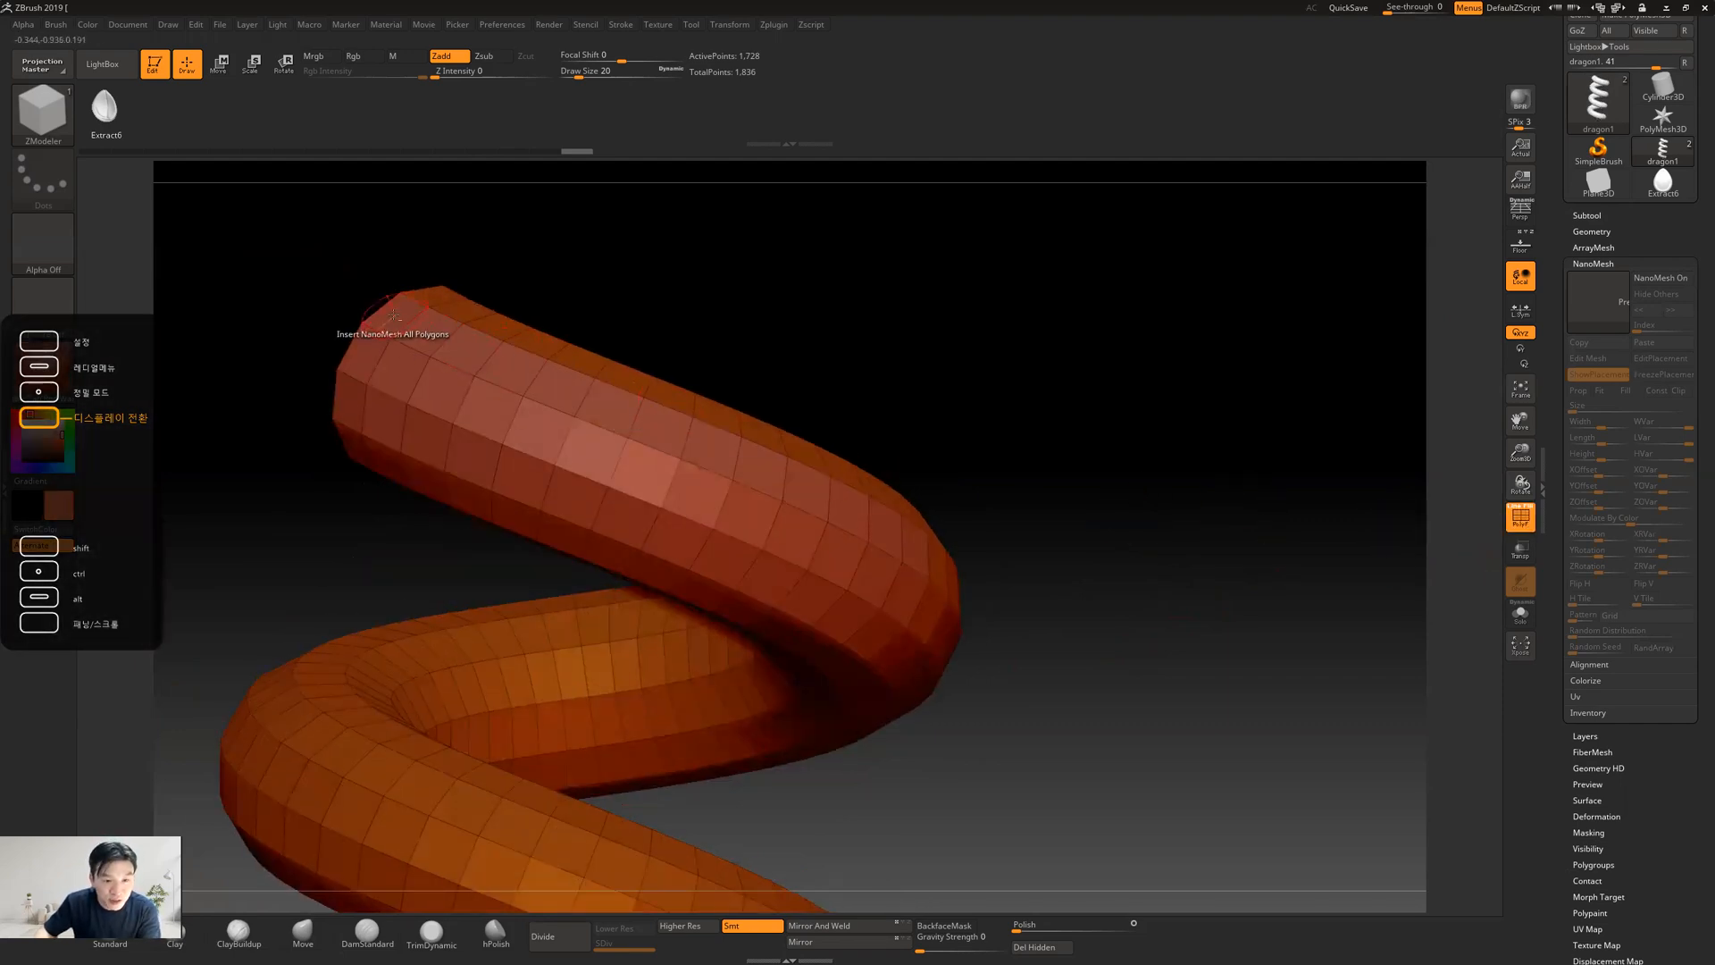
Try to insert the teardrop NanoMesh on All Polygons at a size of about 0.14 and undo it
{"action": "left_click_drag", "start_coordinate": [394, 313], "coordinate": [916, 524]}
{"action": "key", "text": "ctrl+z"}
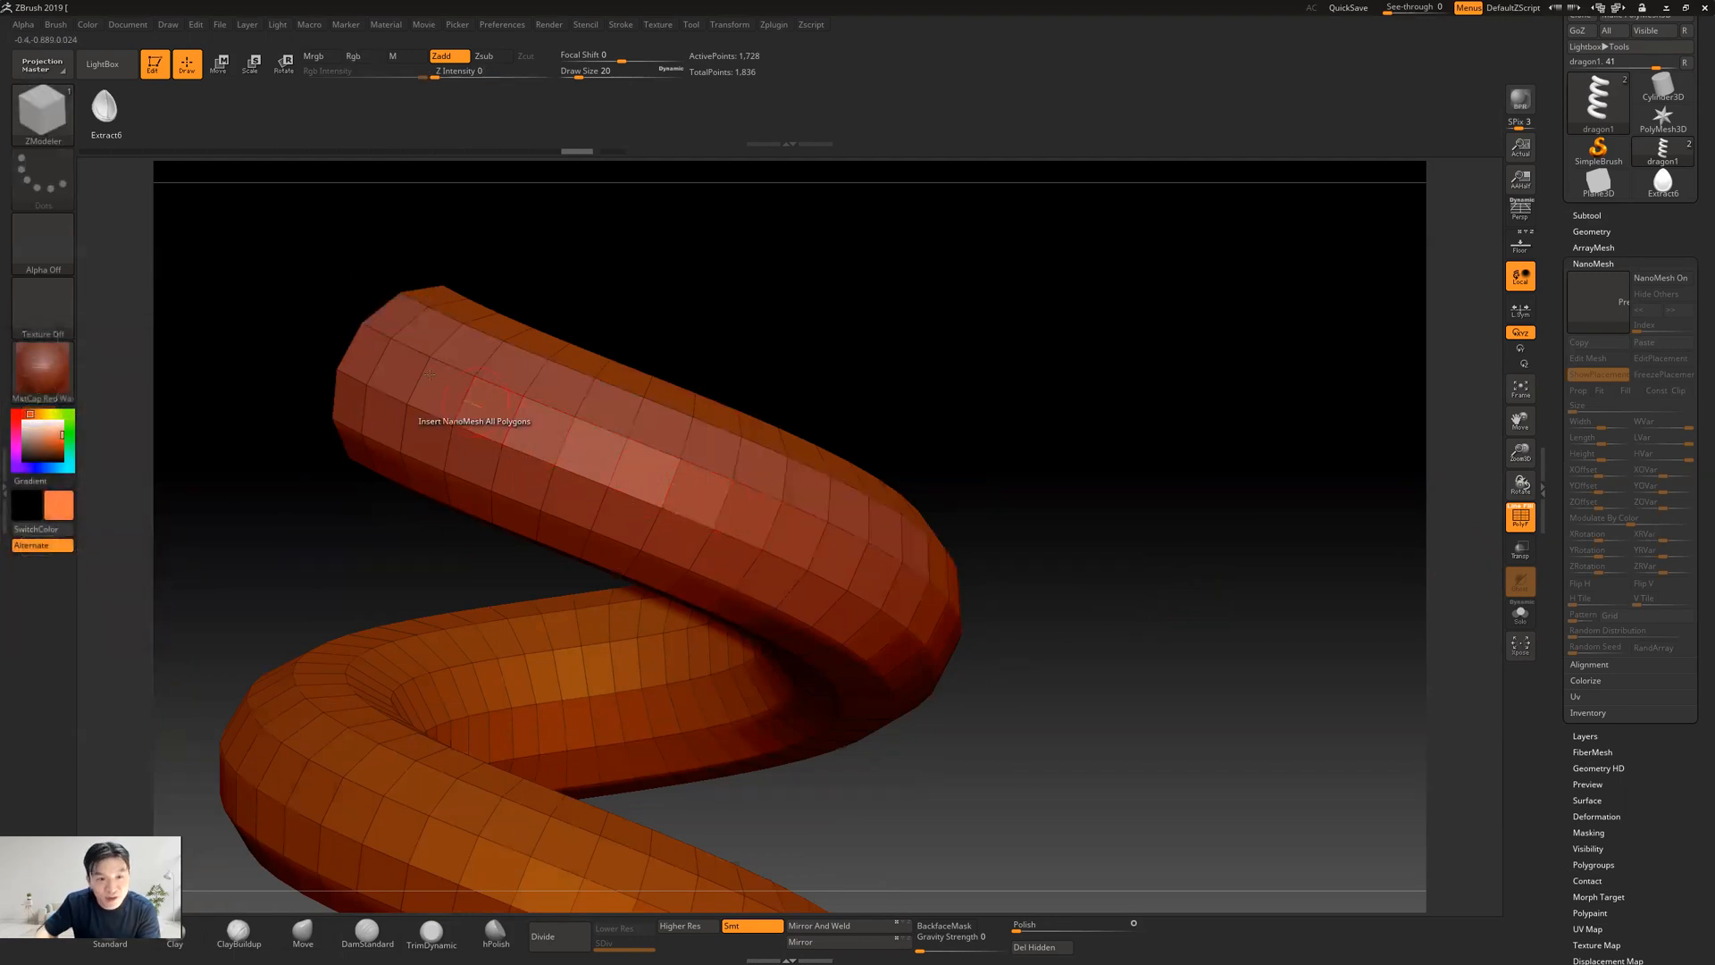
{"action": "mouse_move", "coordinate": [1054, 413]}
{"action": "left_mouse_down"}
{"action": "mouse_move", "coordinate": [1014, 452]}
{"action": "mouse_move", "coordinate": [1026, 432]}
{"action": "left_mouse_up"}
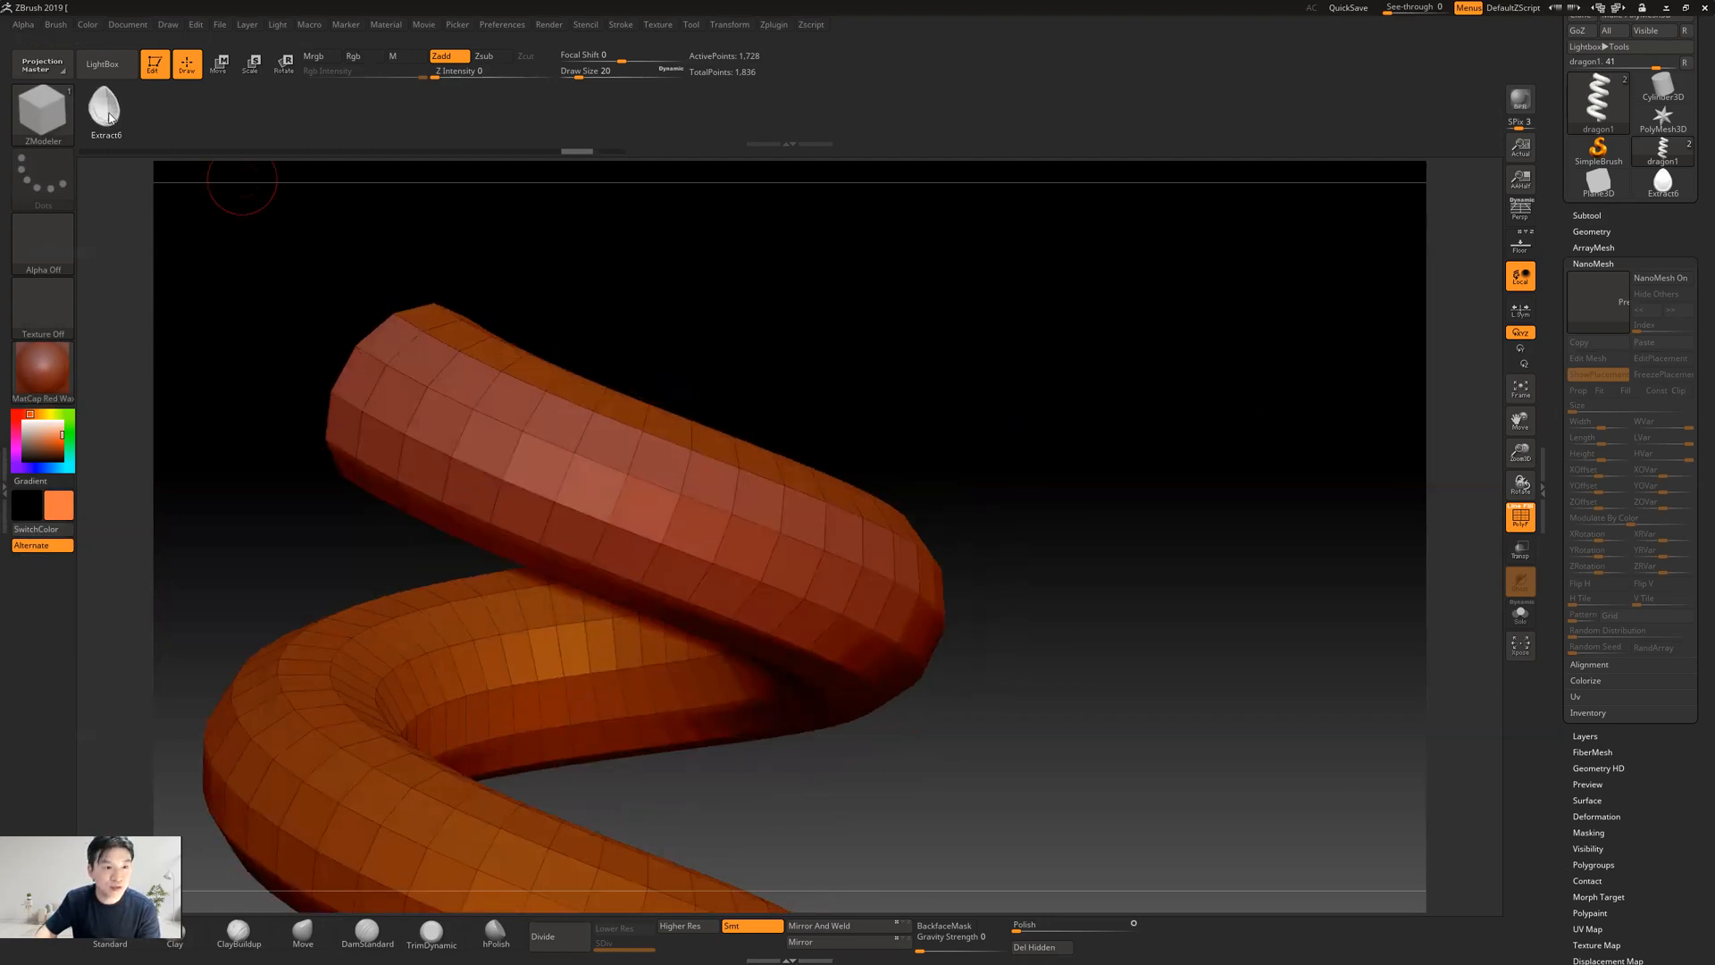
{"action": "left_click", "coordinate": [414, 356]}
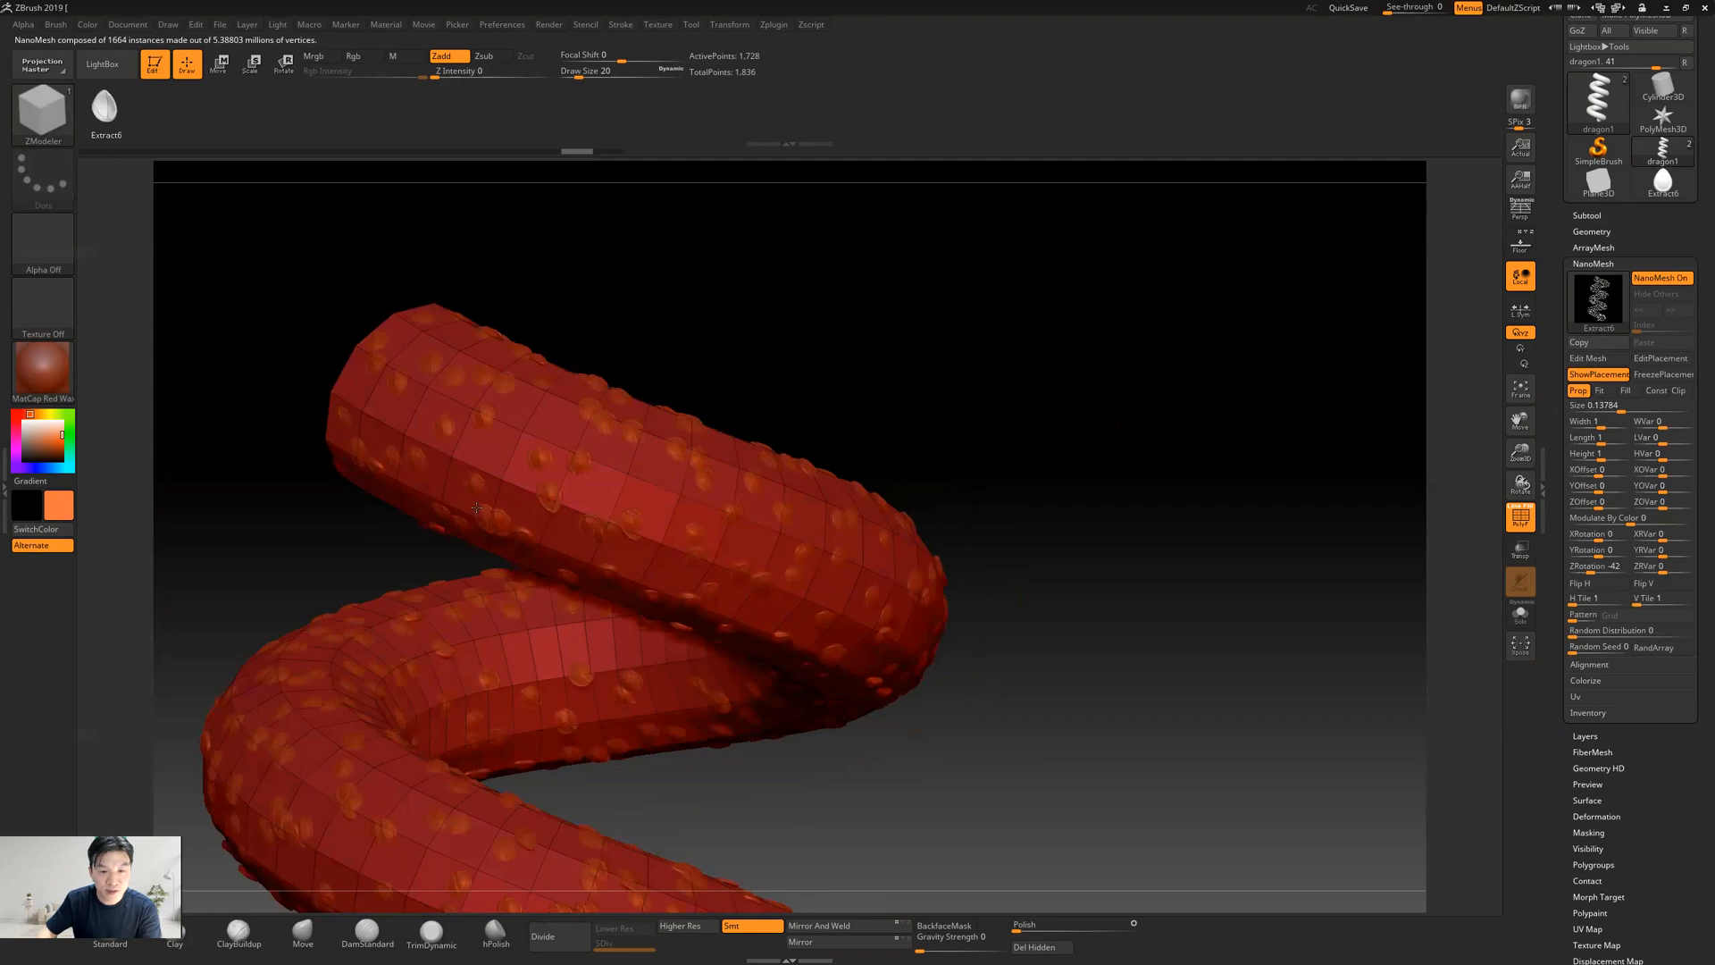
{"action": "key", "text": "ctrl+z"}
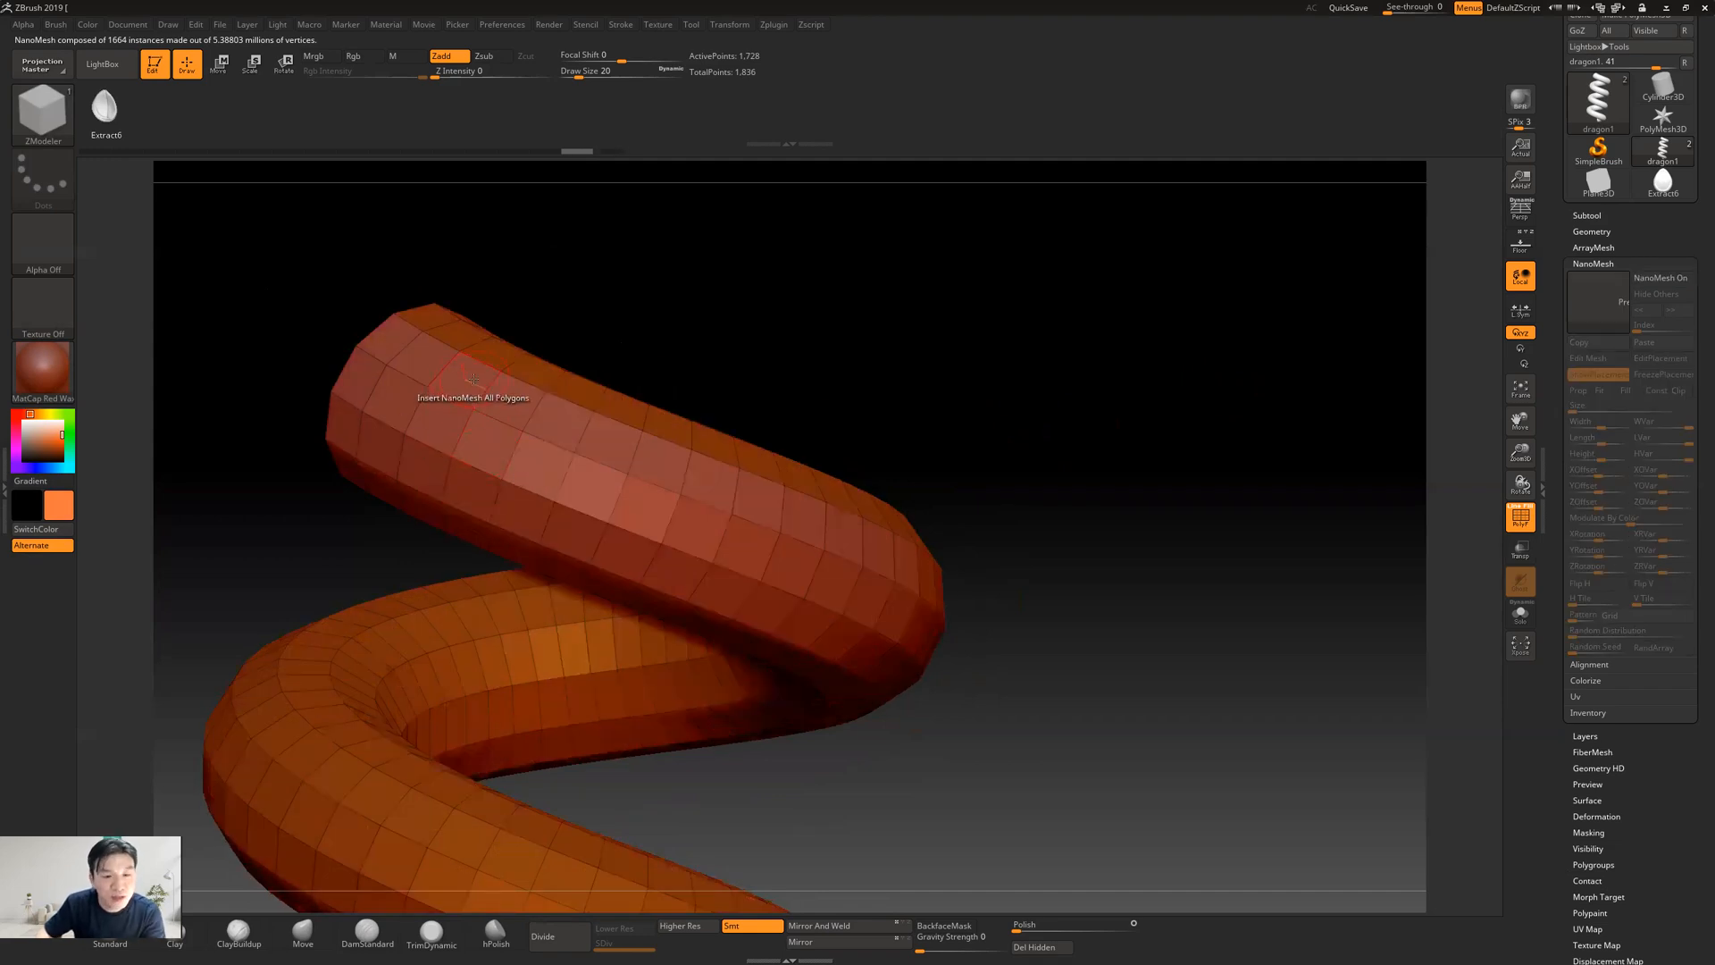
Set the Insert NanoMesh target to Polygroup All and try inserting the teardrop scales at a size of about 0.5
{"action": "right_click", "coordinate": [473, 379]}
{"action": "mouse_move", "coordinate": [472, 391]}
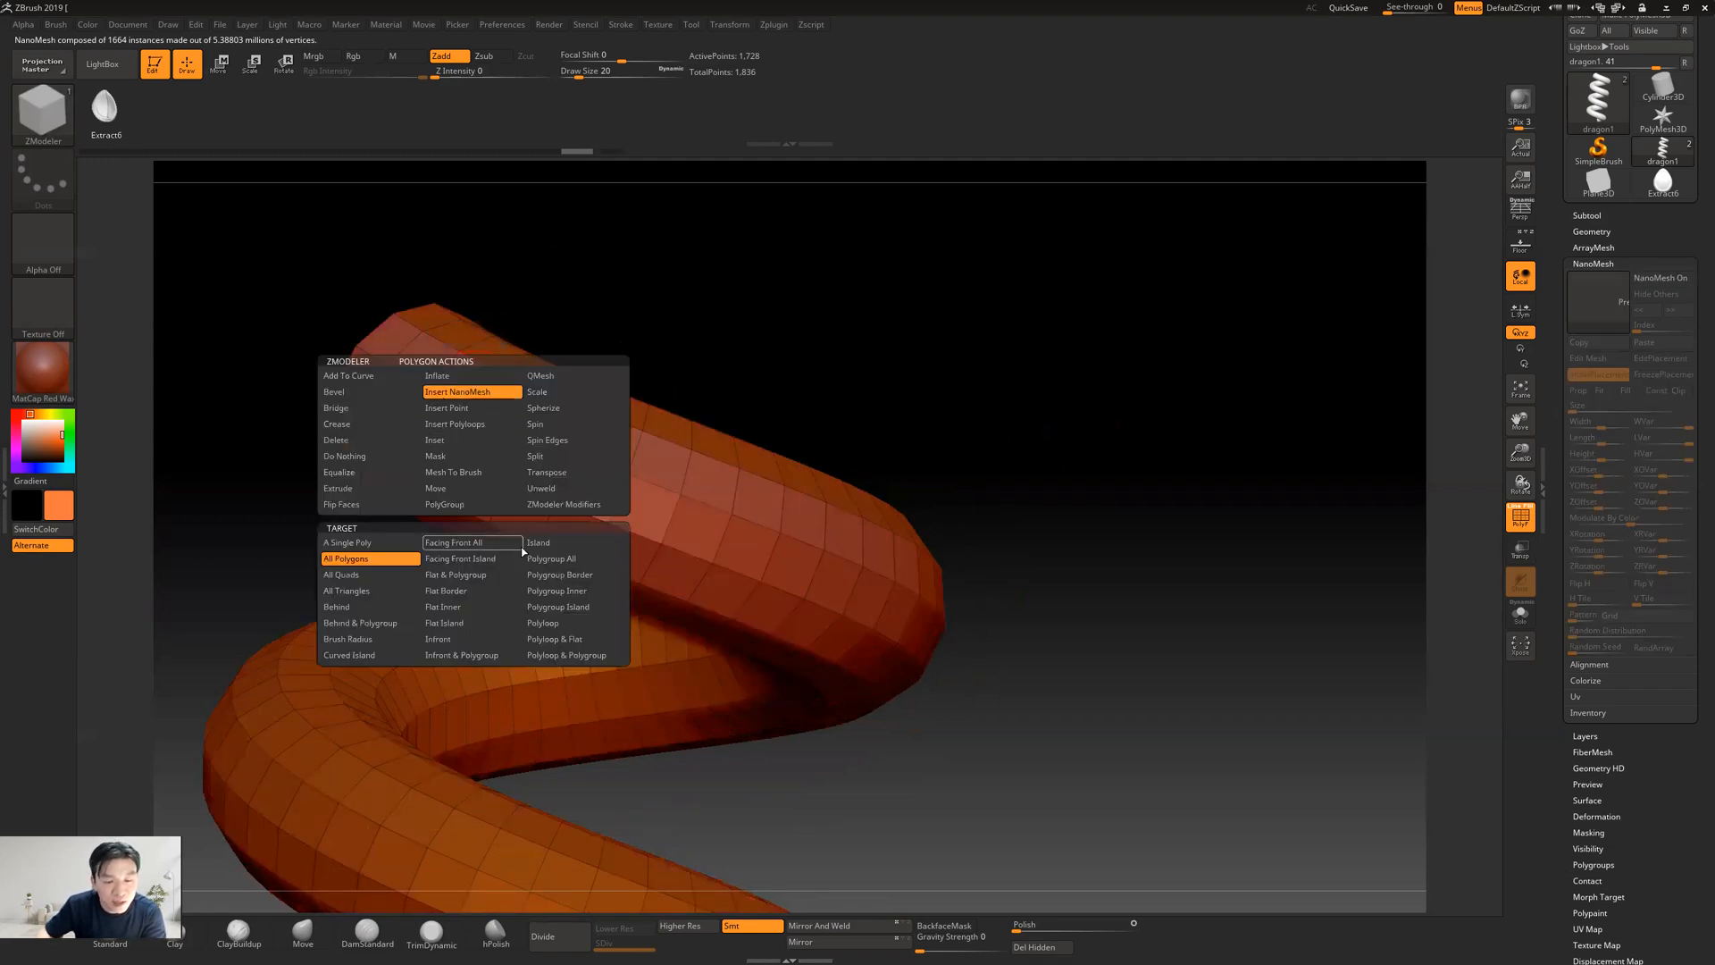
{"action": "left_click", "coordinate": [562, 559]}
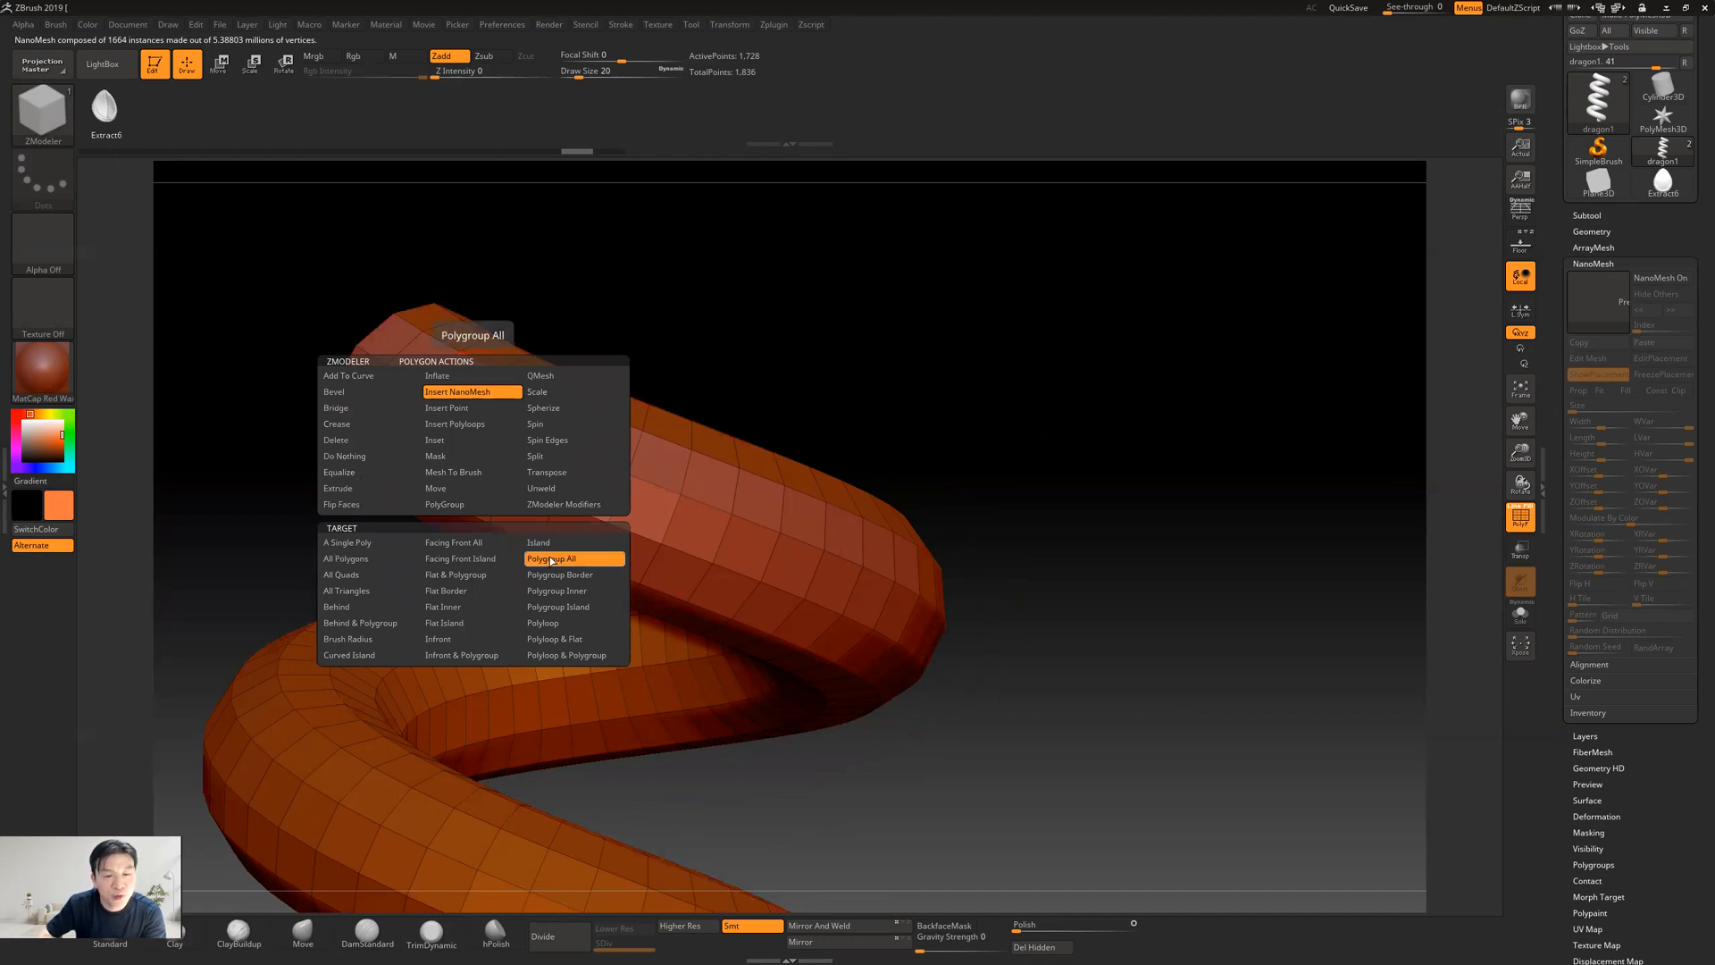
{"action": "left_click", "coordinate": [431, 393]}
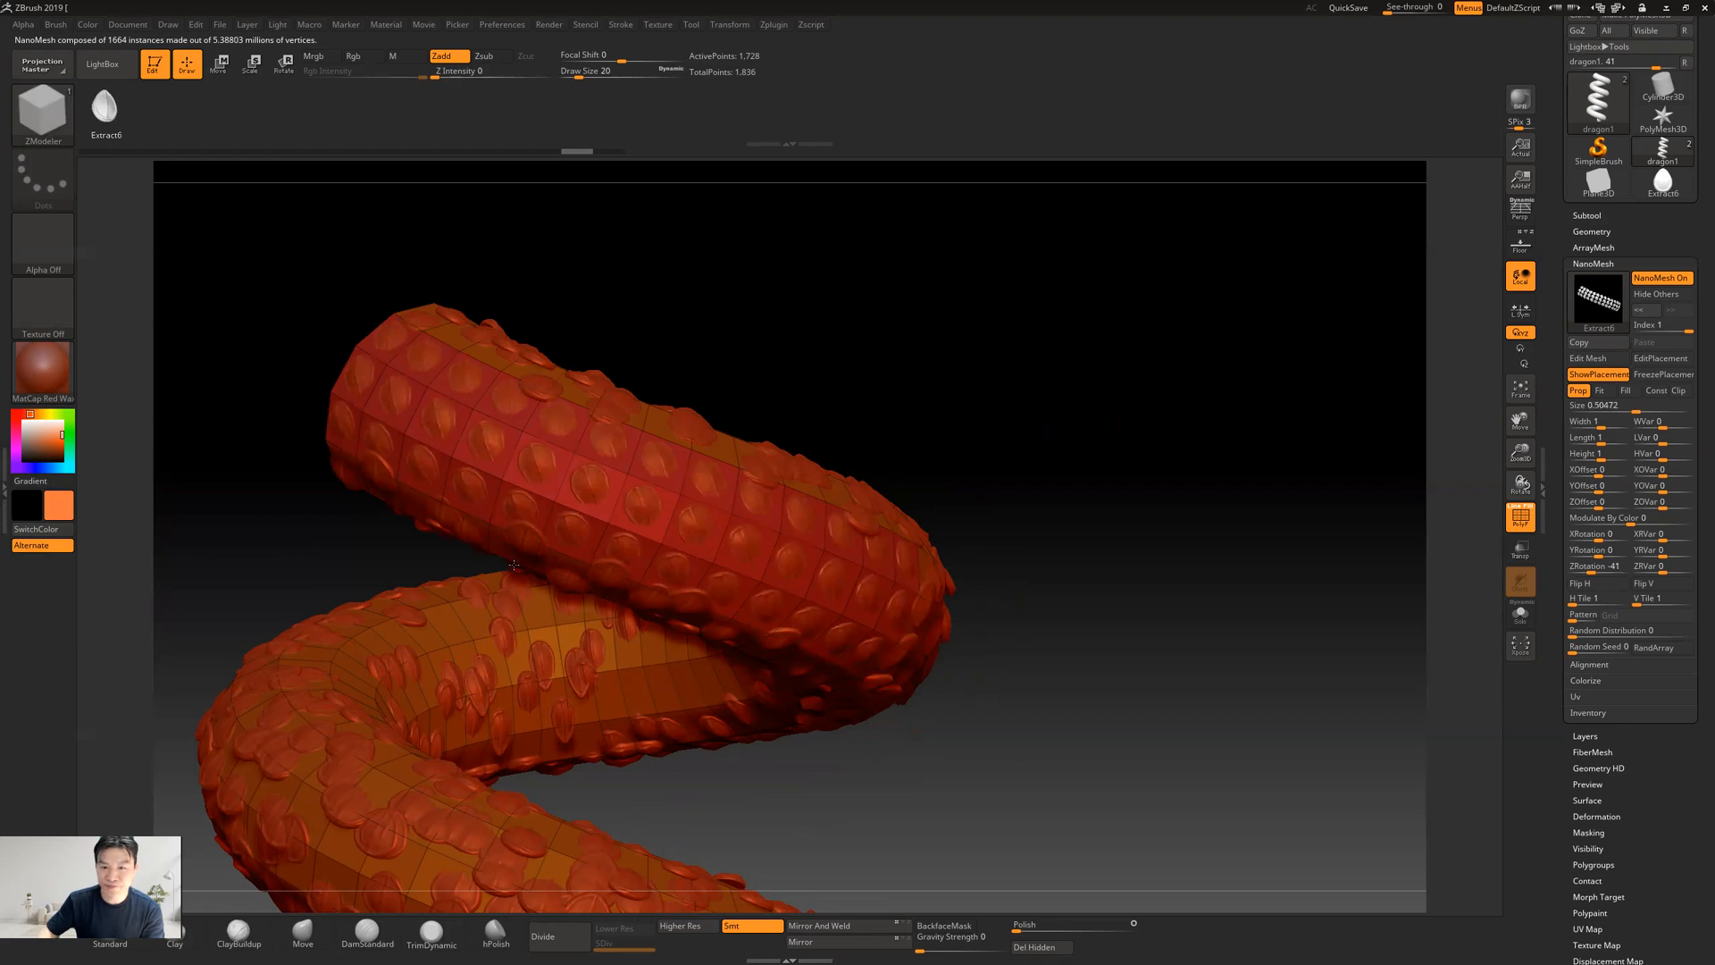
{"action": "left_click_drag", "start_coordinate": [1066, 589], "coordinate": [1070, 566]}
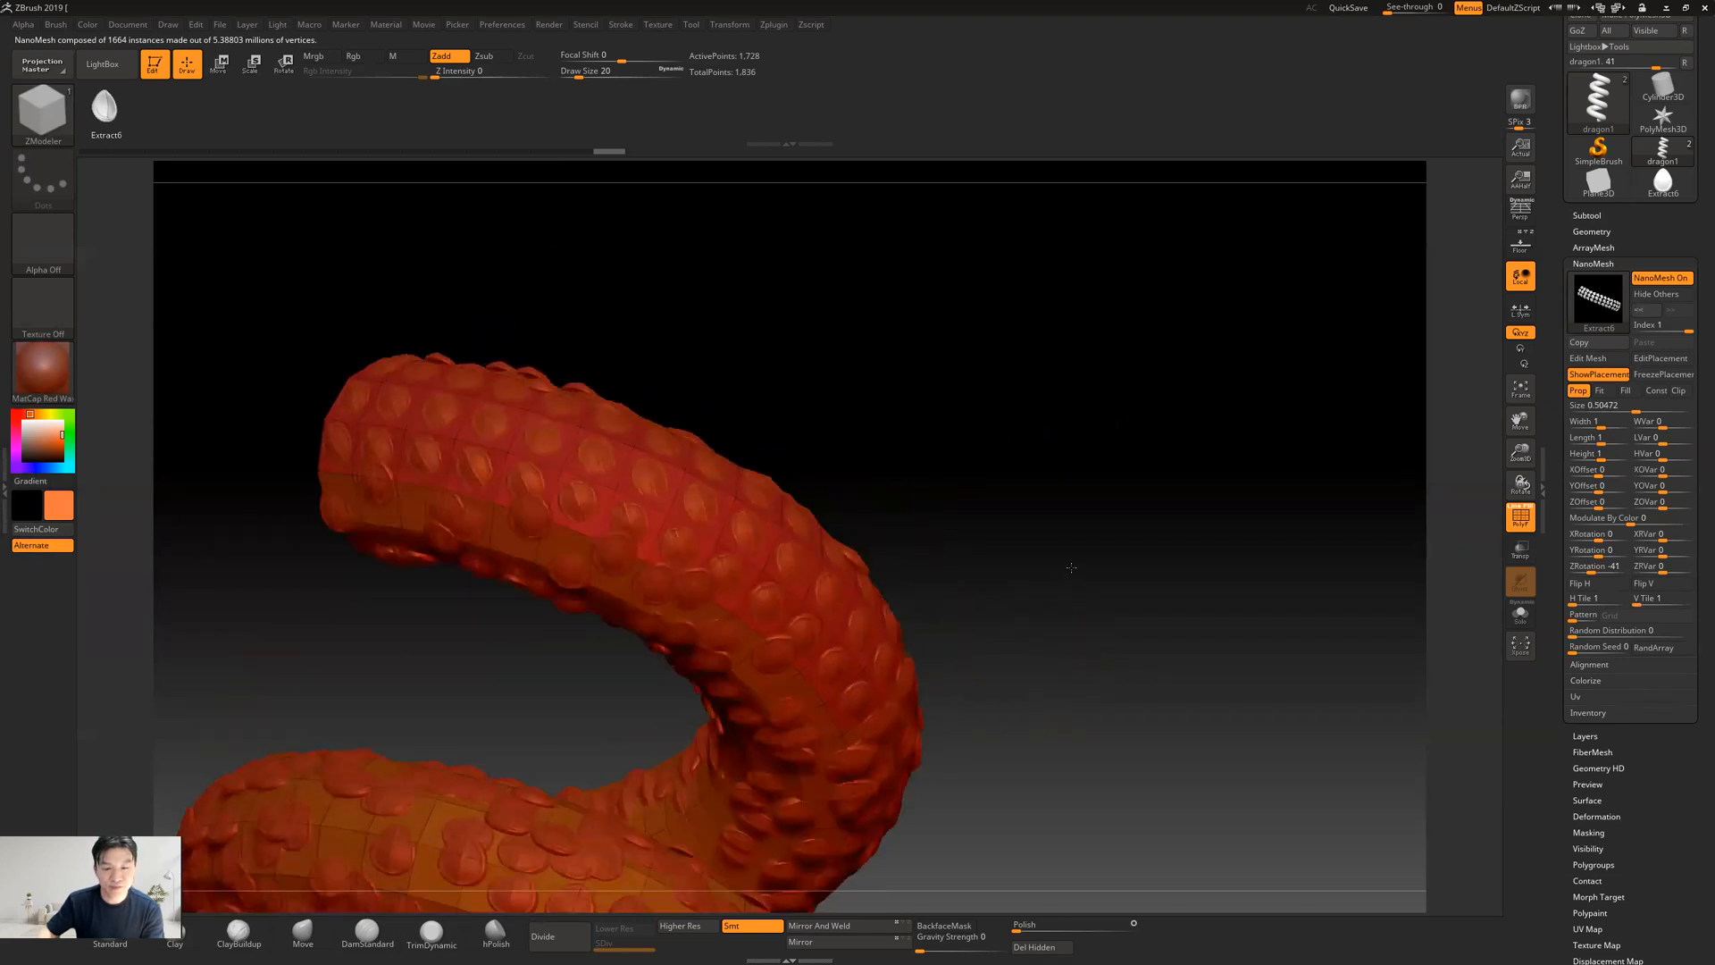
{"action": "key", "text": "ctrl+z"}
{"action": "key", "text": "b"}
{"action": "key", "text": "z"}
{"action": "key", "text": "m"}
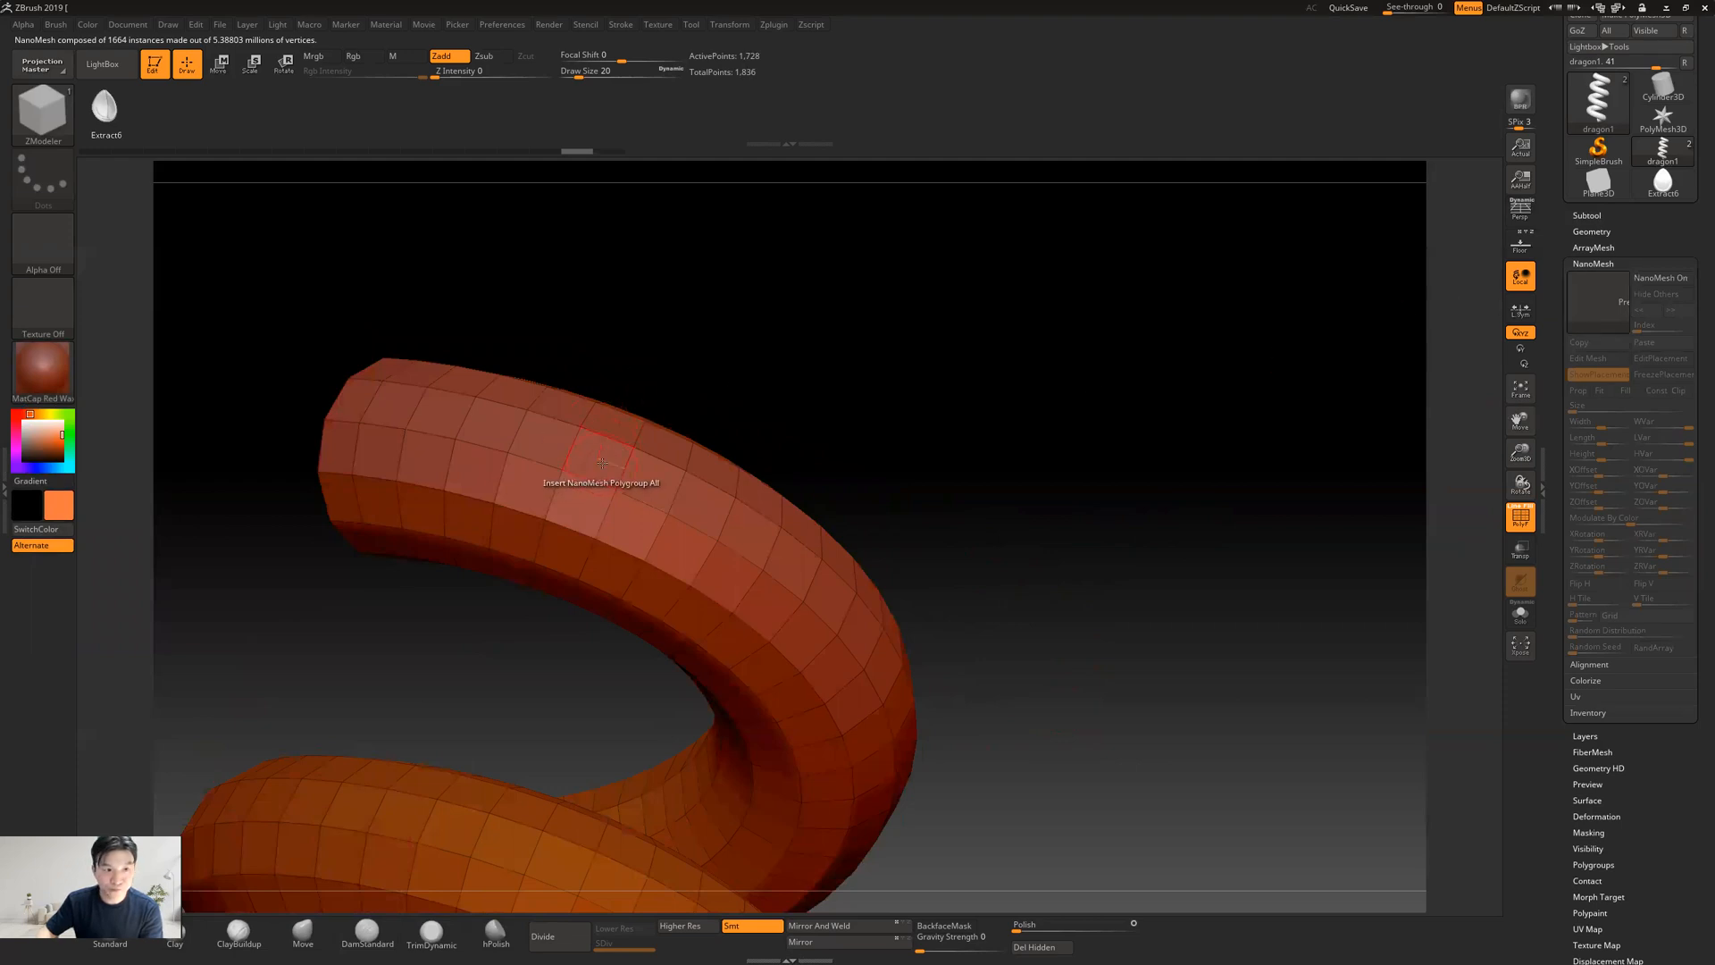
Try the Polygroup All scales at a size of about 0.49 in Fill mode, and undo the insertion
{"action": "left_click", "coordinate": [628, 532]}
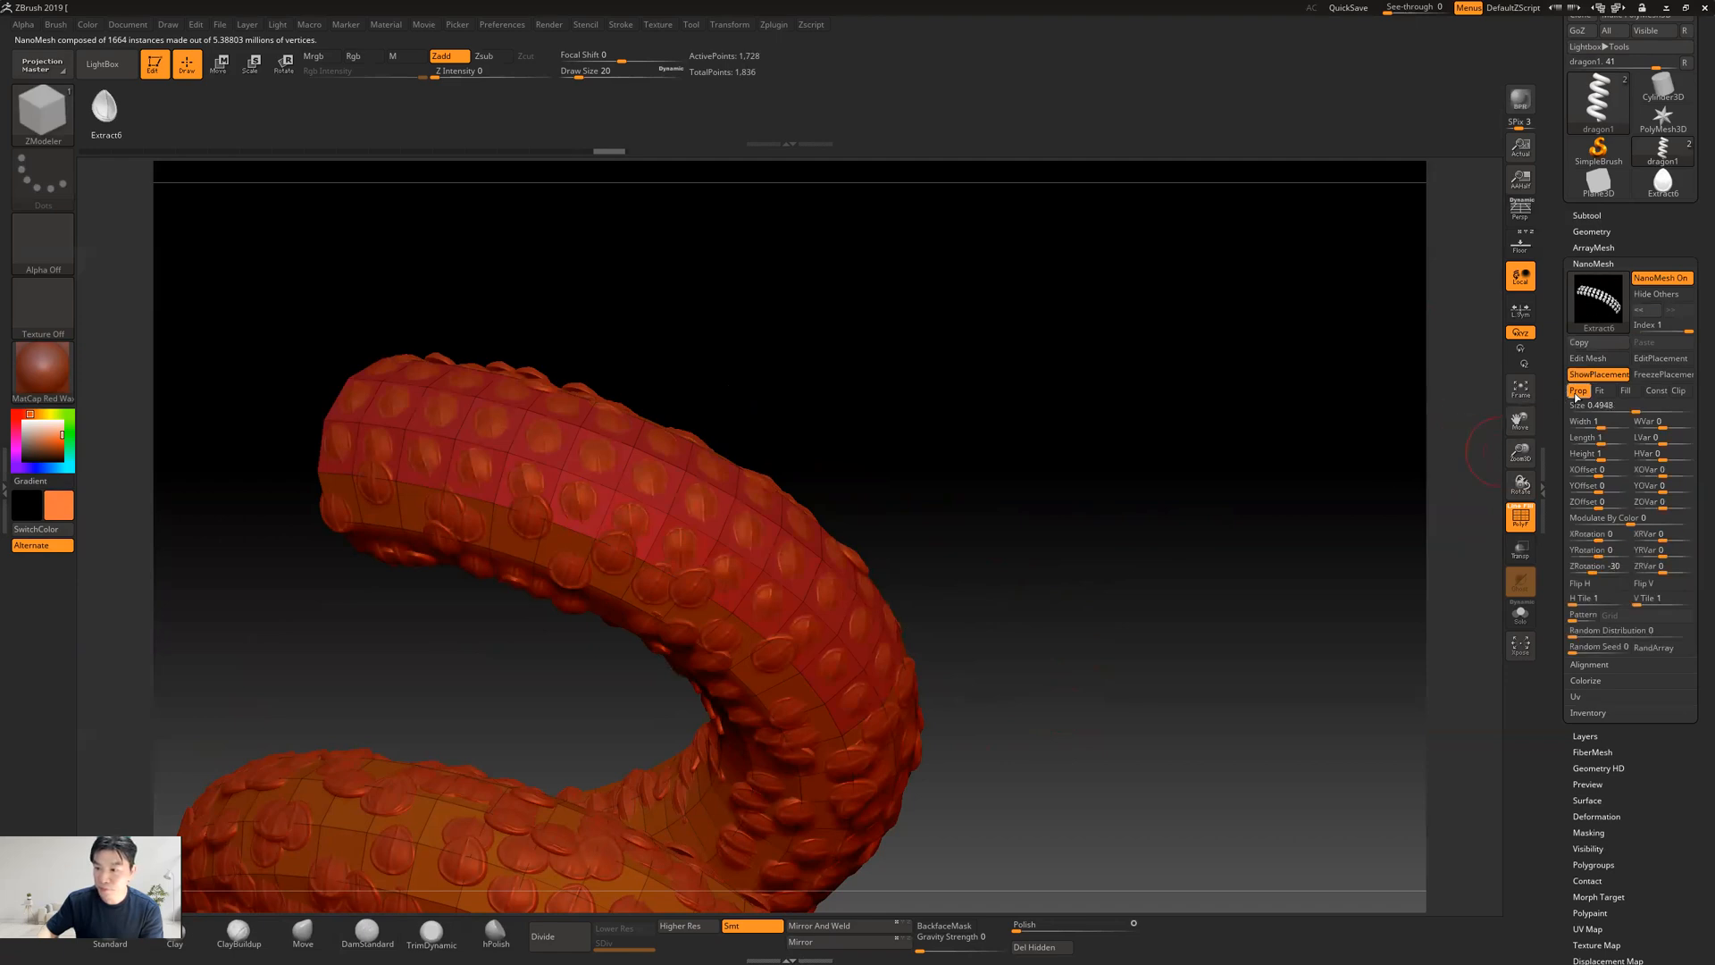
{"action": "left_click", "coordinate": [1625, 390]}
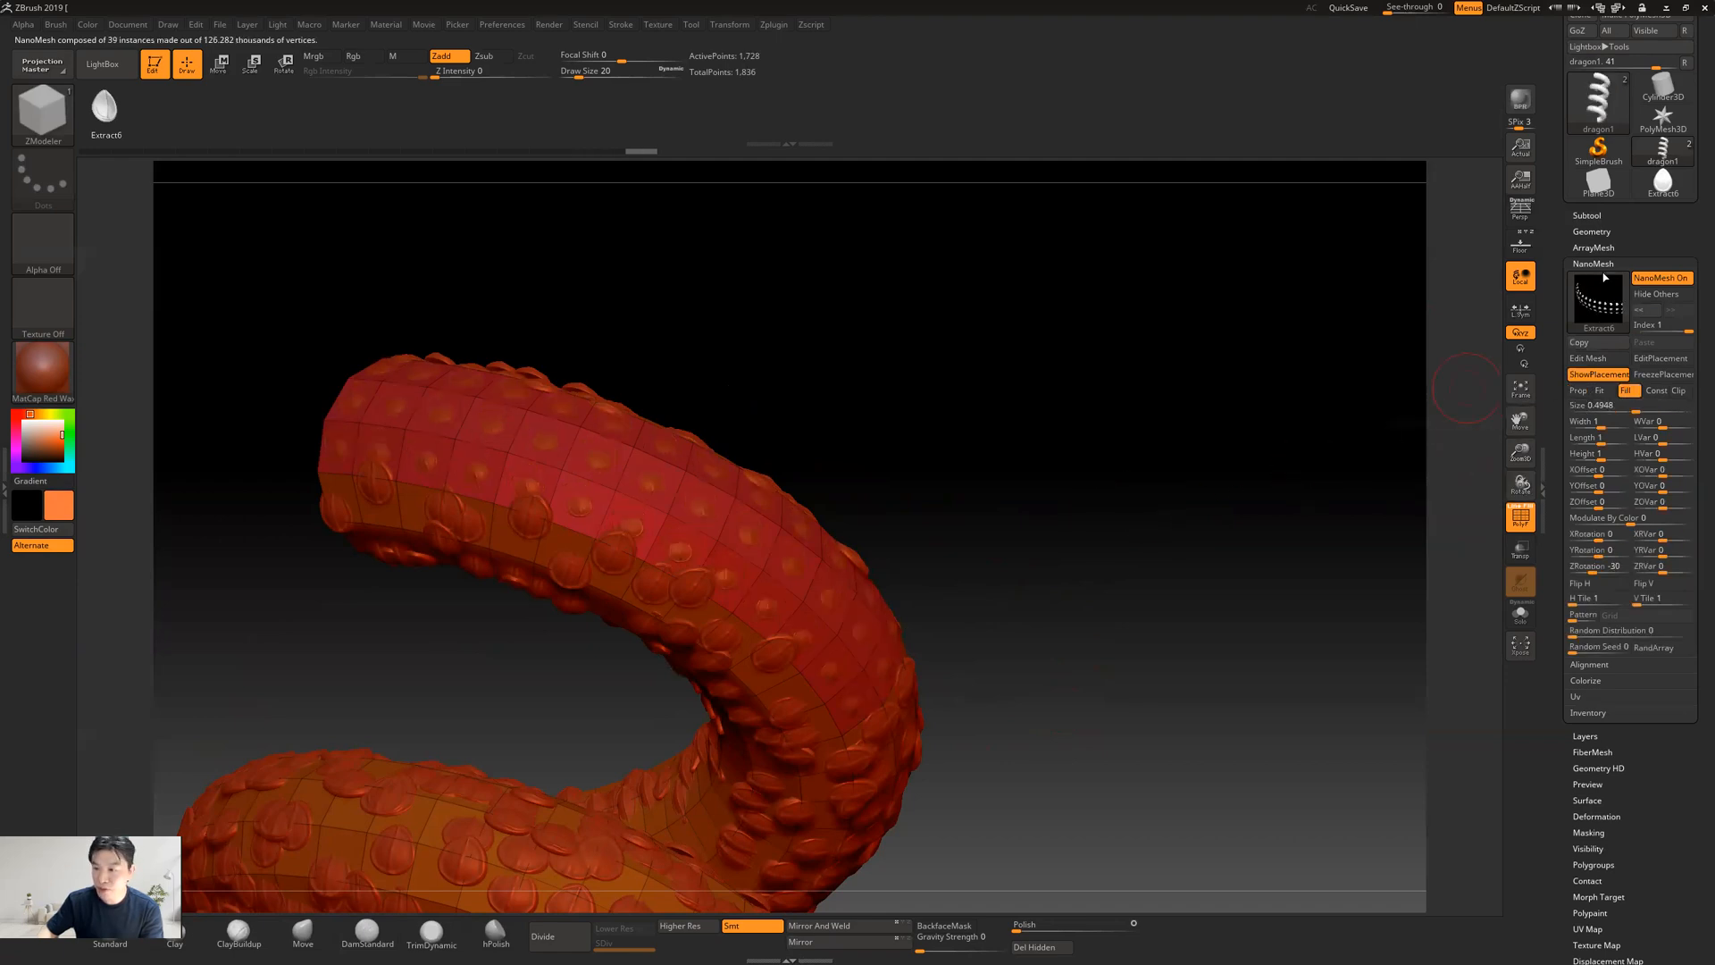
{"action": "left_click", "coordinate": [1586, 215]}
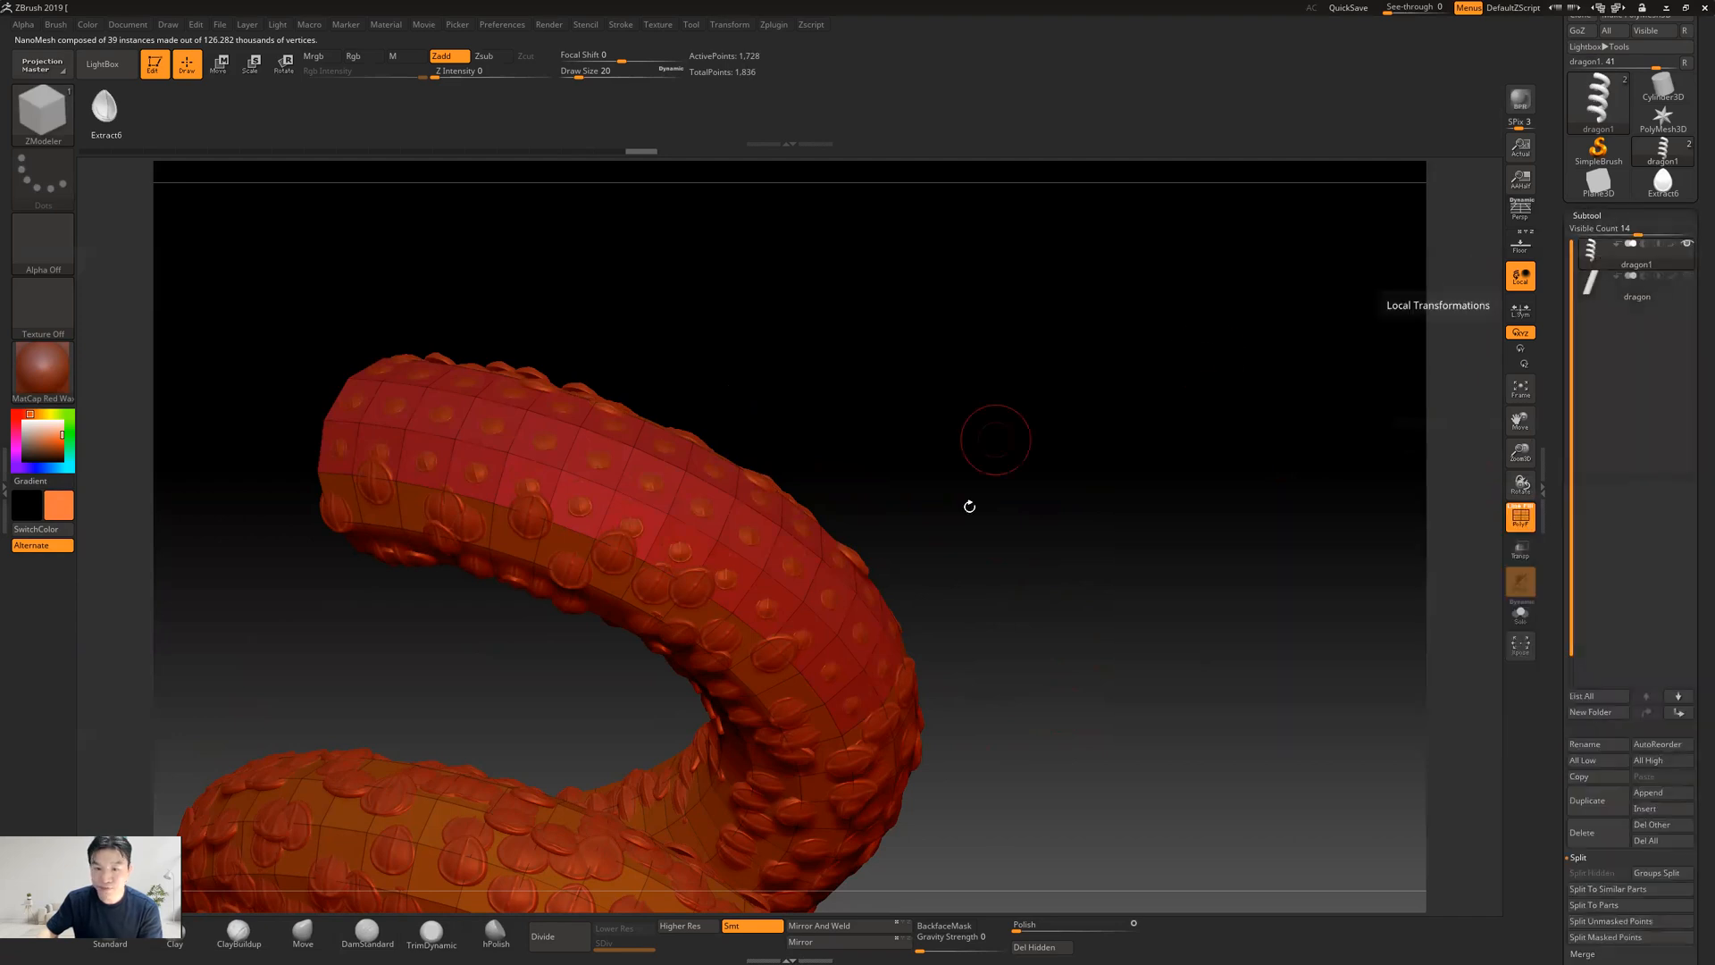
{"action": "key", "text": "ctrl"}
{"action": "key", "text": "ctrl+z"}
{"action": "key", "text": "ctrl+z"}
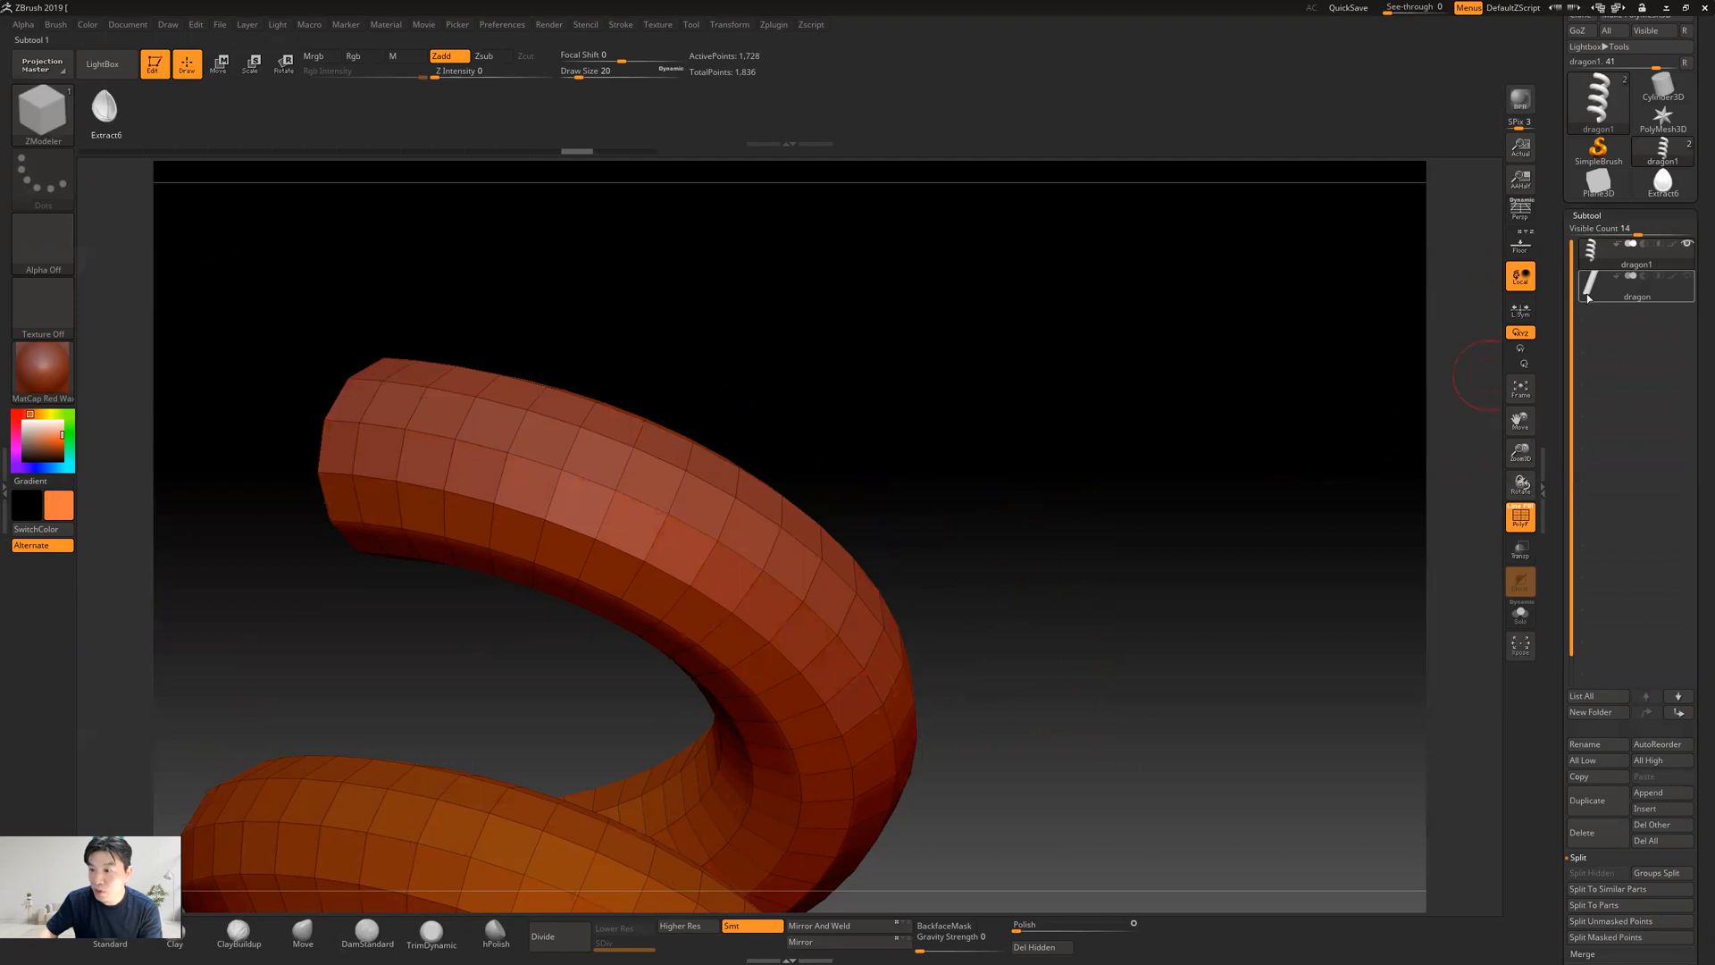
Insert the teardrop NanoMesh on the snake by Polygroup All, with the upper coil's scales at a size of about 0.57
{"action": "mouse_move", "coordinate": [1595, 275]}
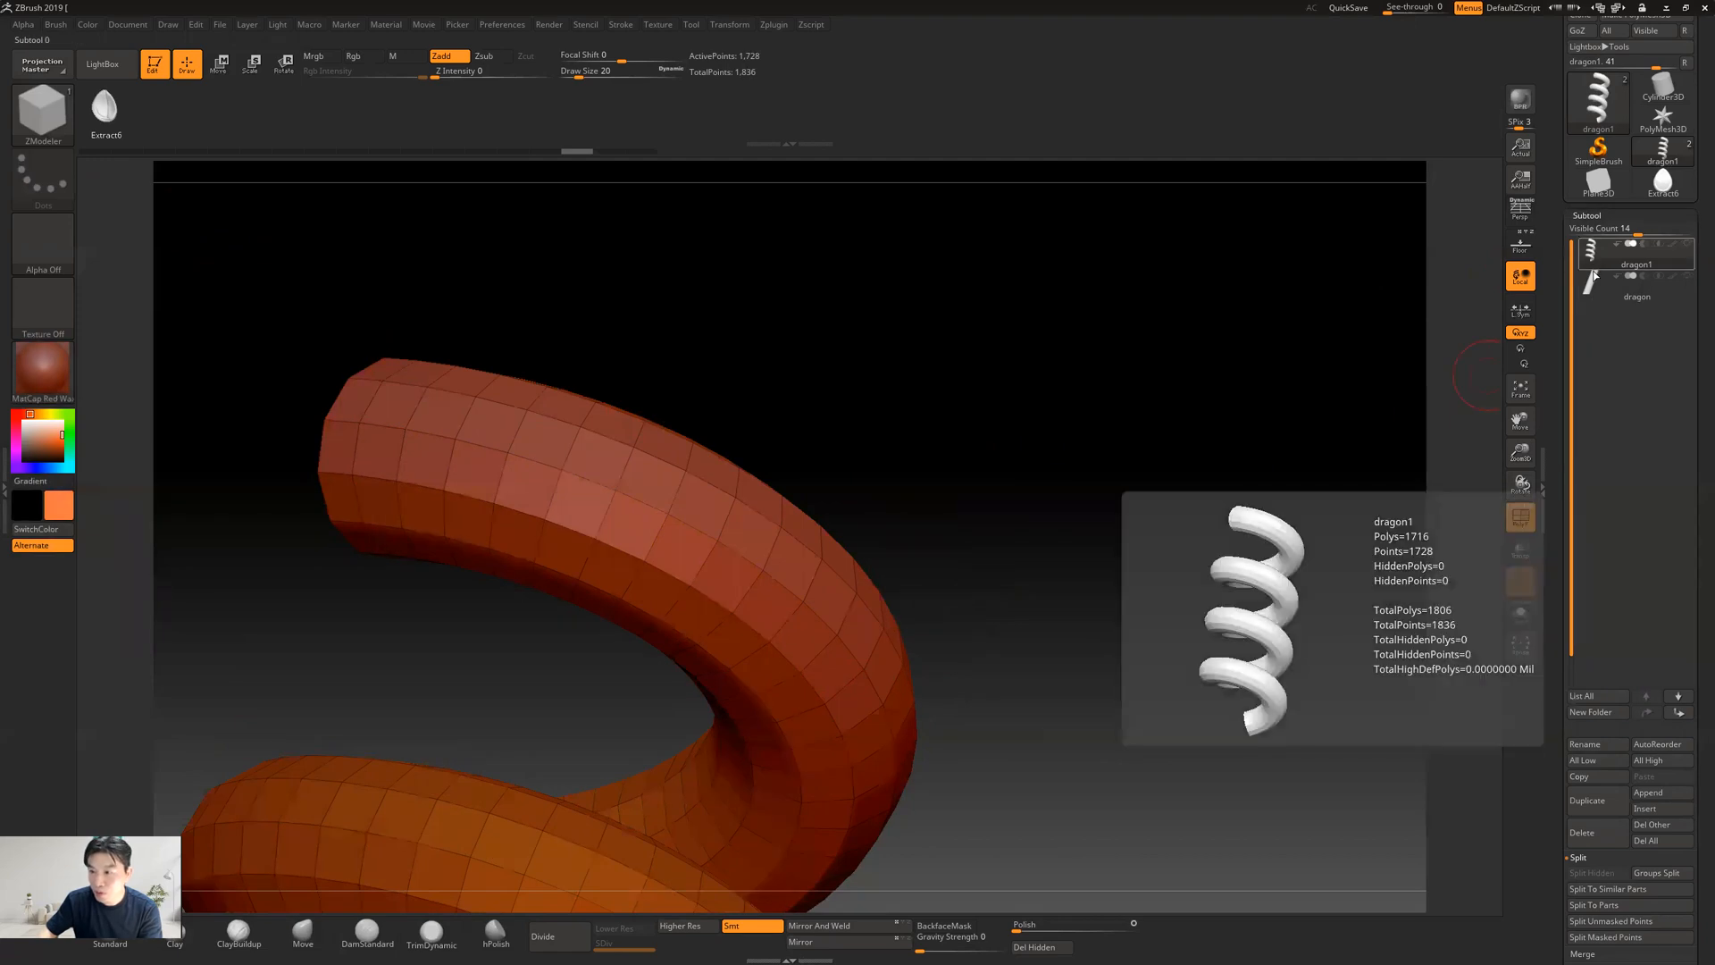
{"action": "scroll", "coordinate": [1565, 553], "scroll_direction": "down", "scroll_amount": 5}
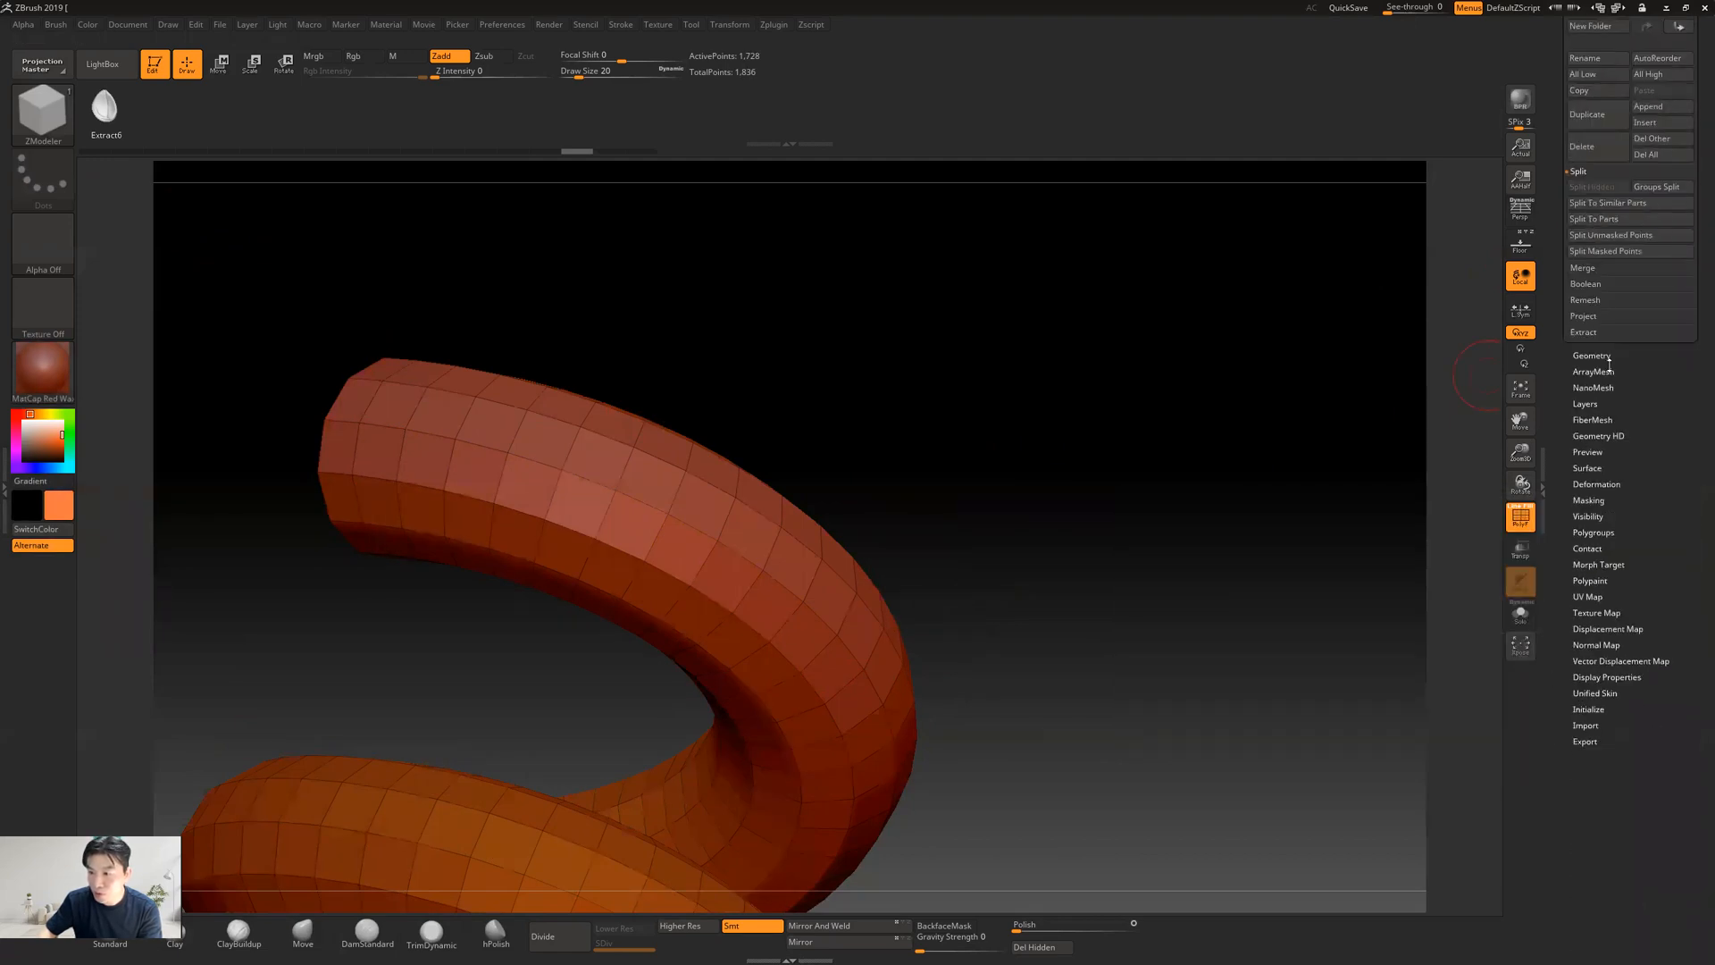
{"action": "left_click", "coordinate": [1592, 387]}
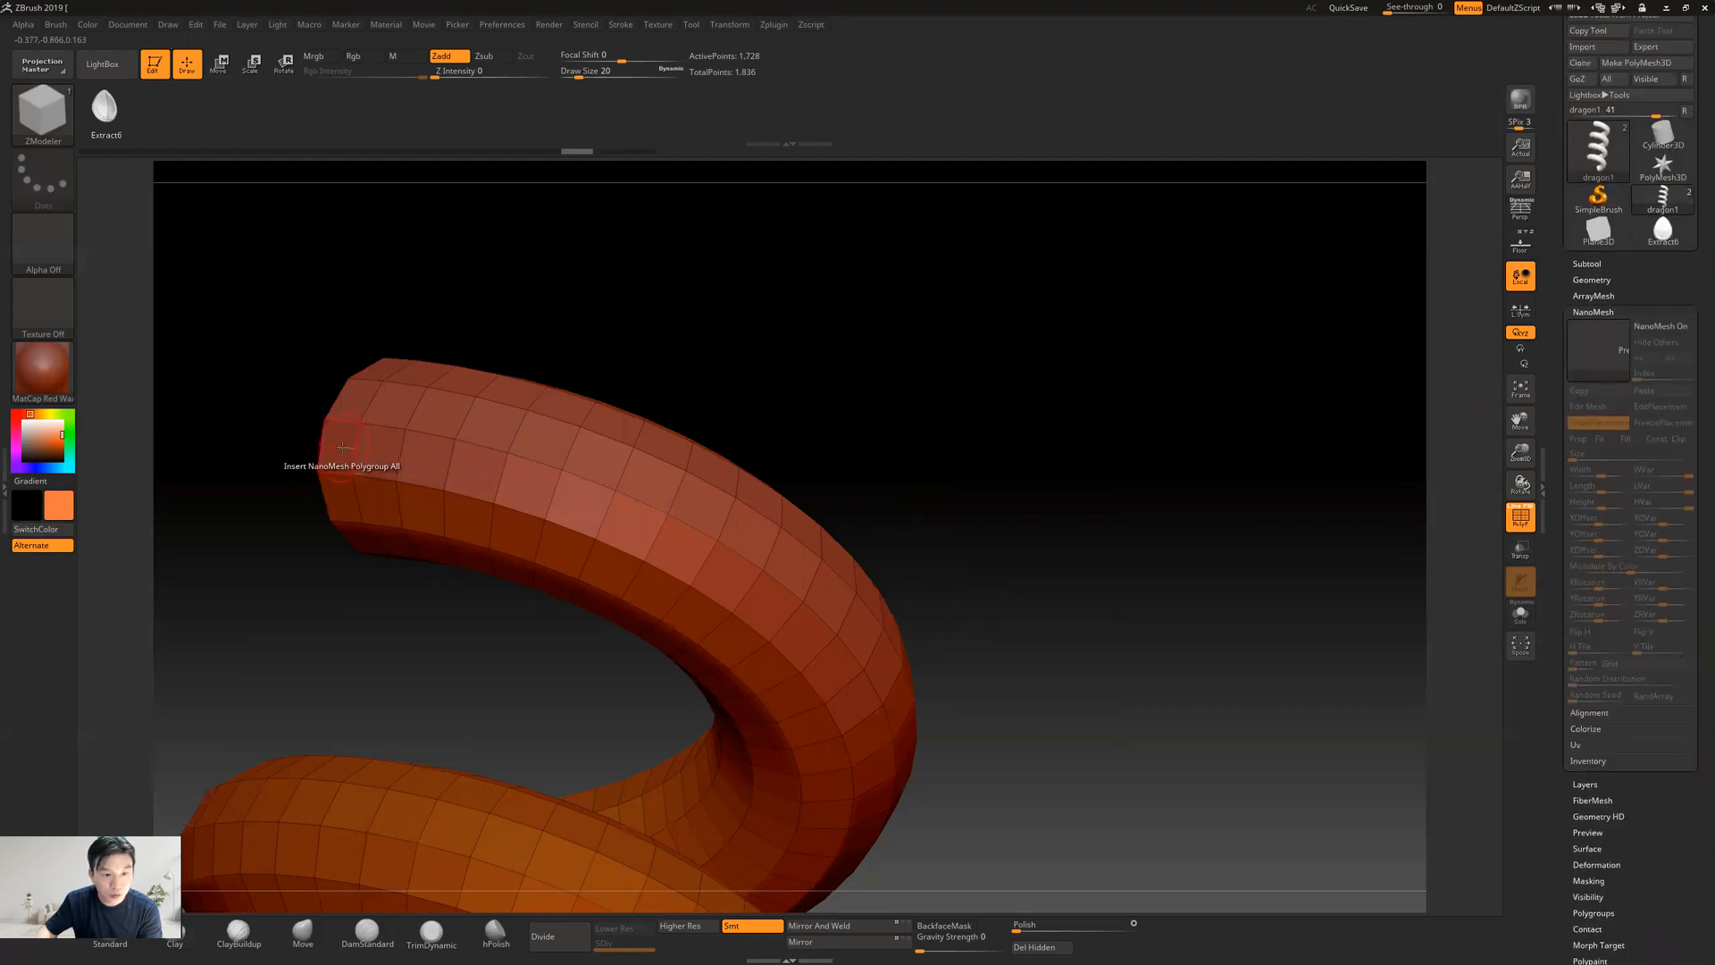
{"action": "key", "text": "space"}
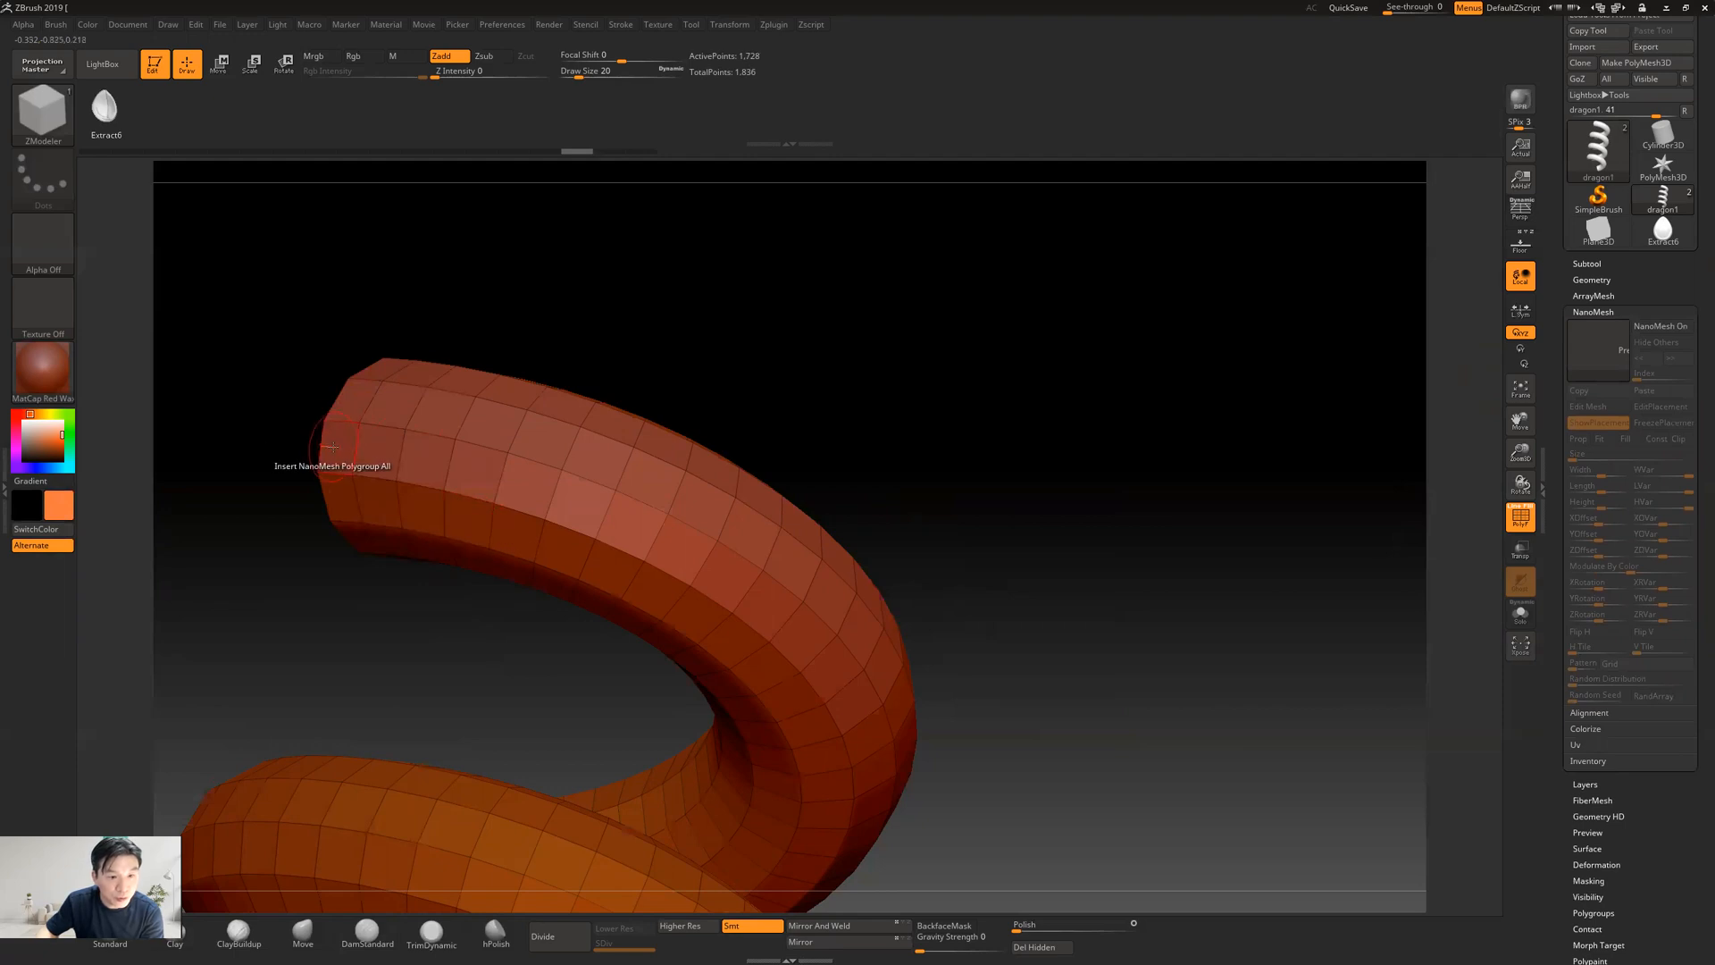
{"action": "left_click", "coordinate": [334, 455]}
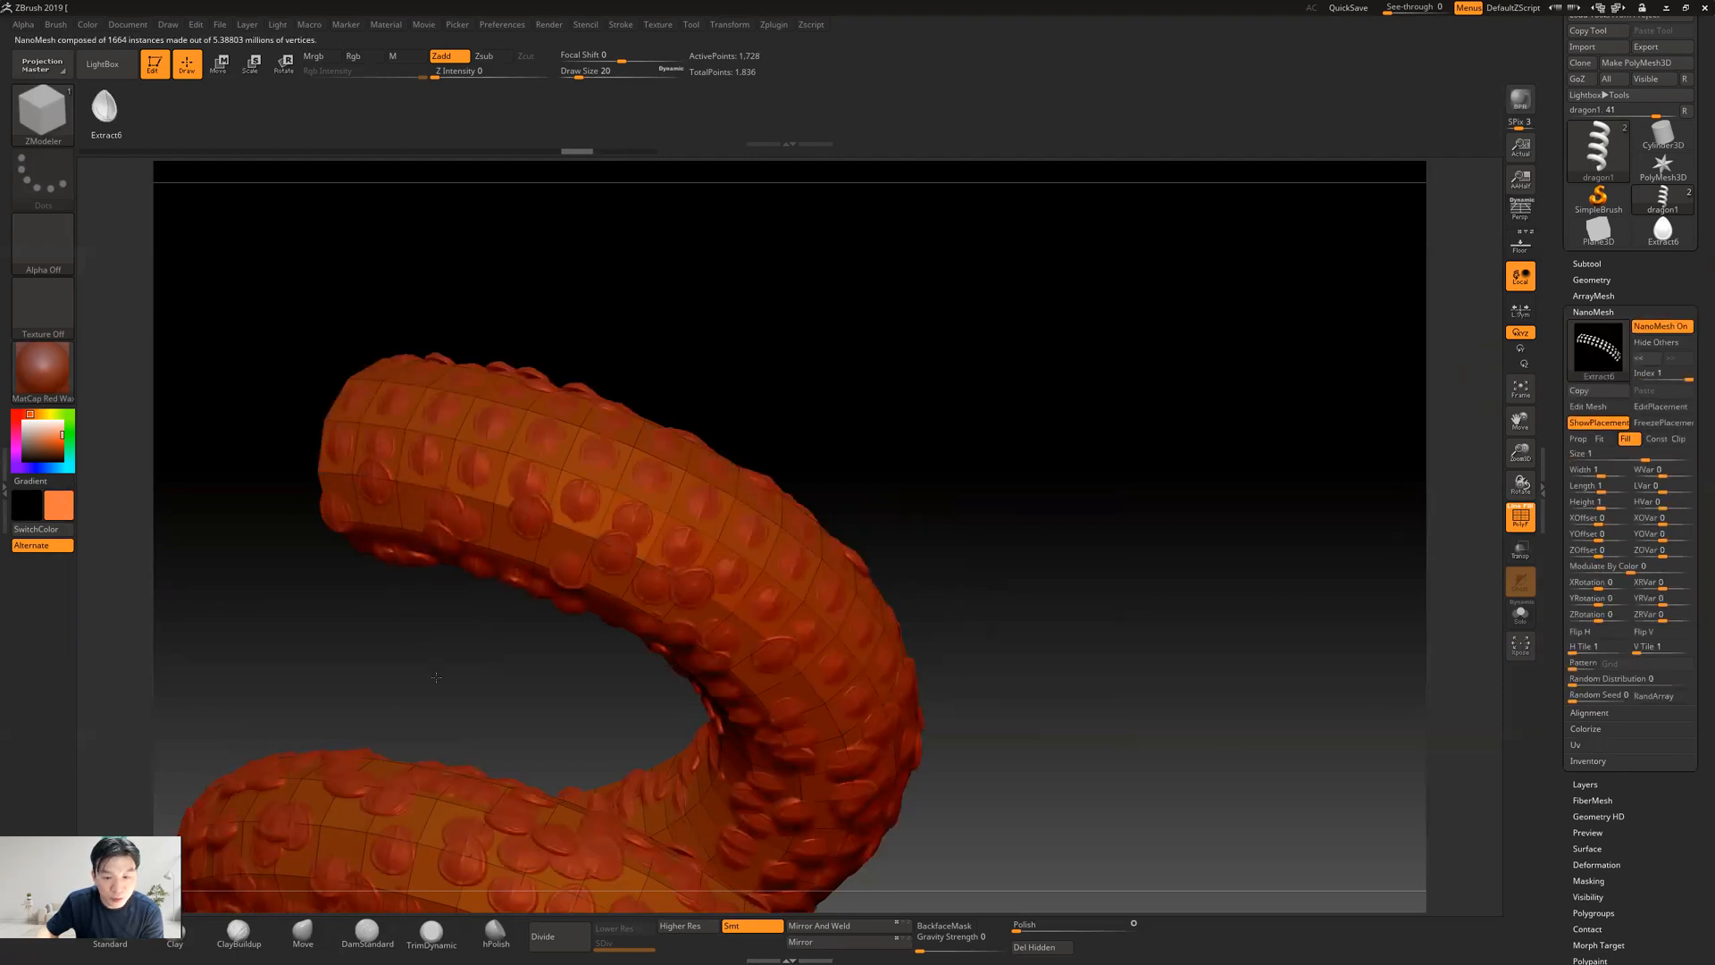
{"action": "left_click_drag", "start_coordinate": [1159, 486], "coordinate": [1329, 467]}
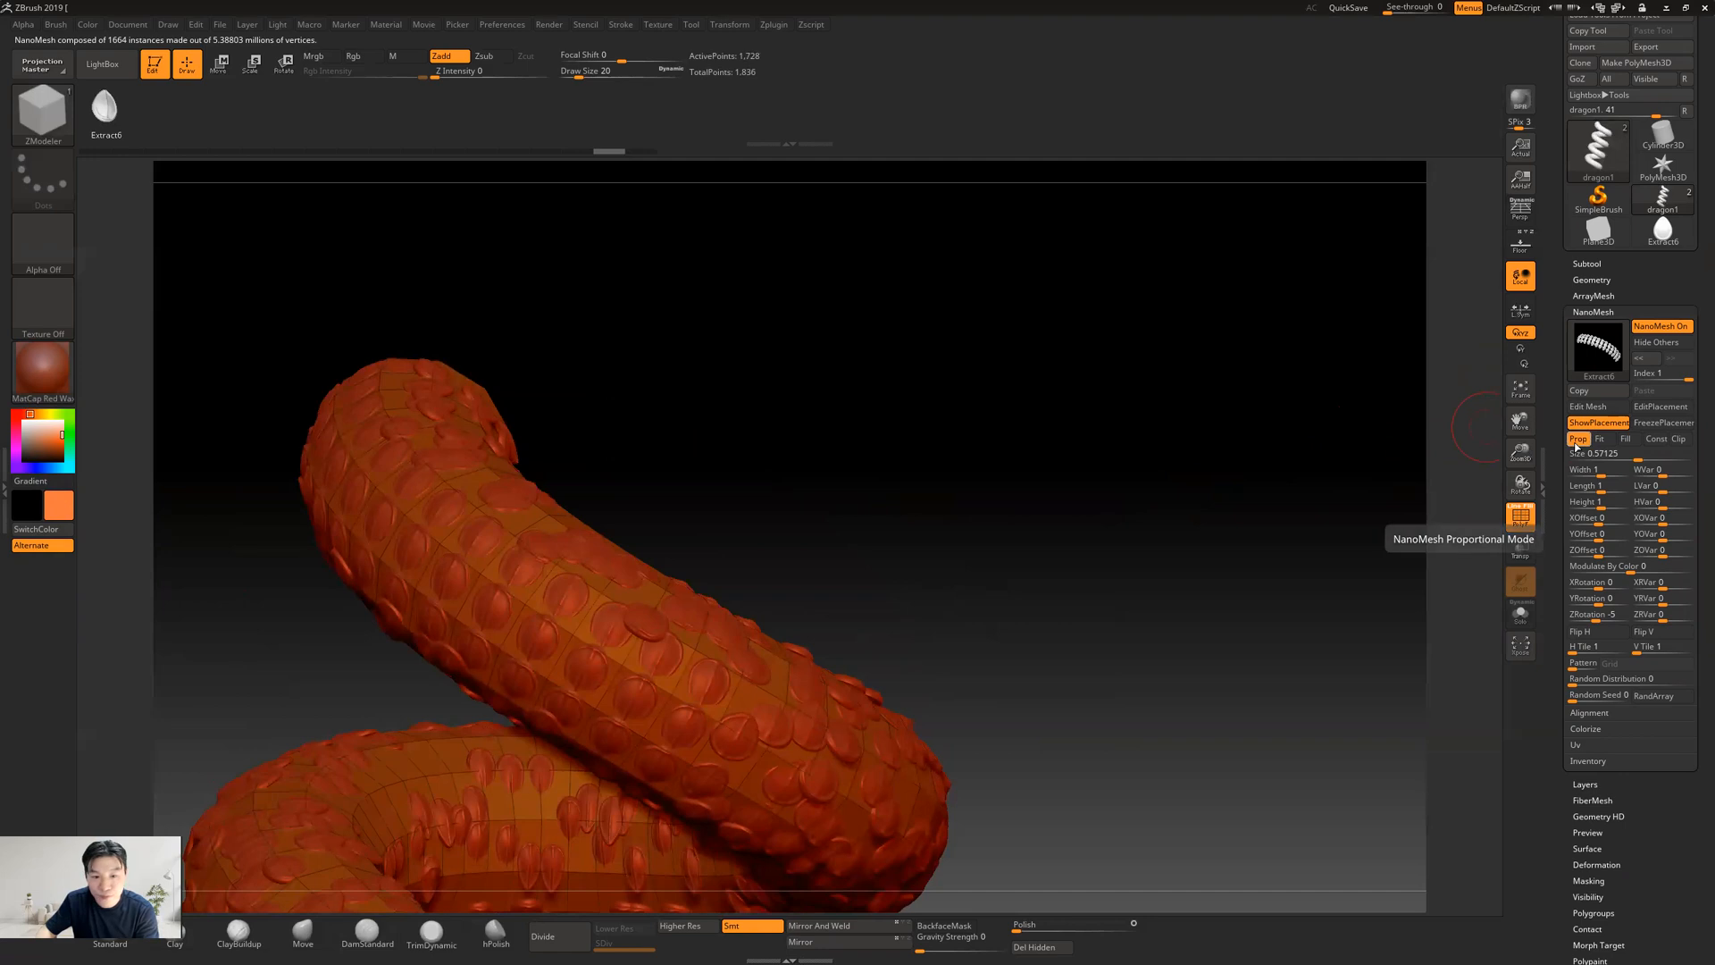
Switch the upper coil's teardrop scales to Fill mode and hide the other NanoMeshes
{"action": "left_click", "coordinate": [1626, 439]}
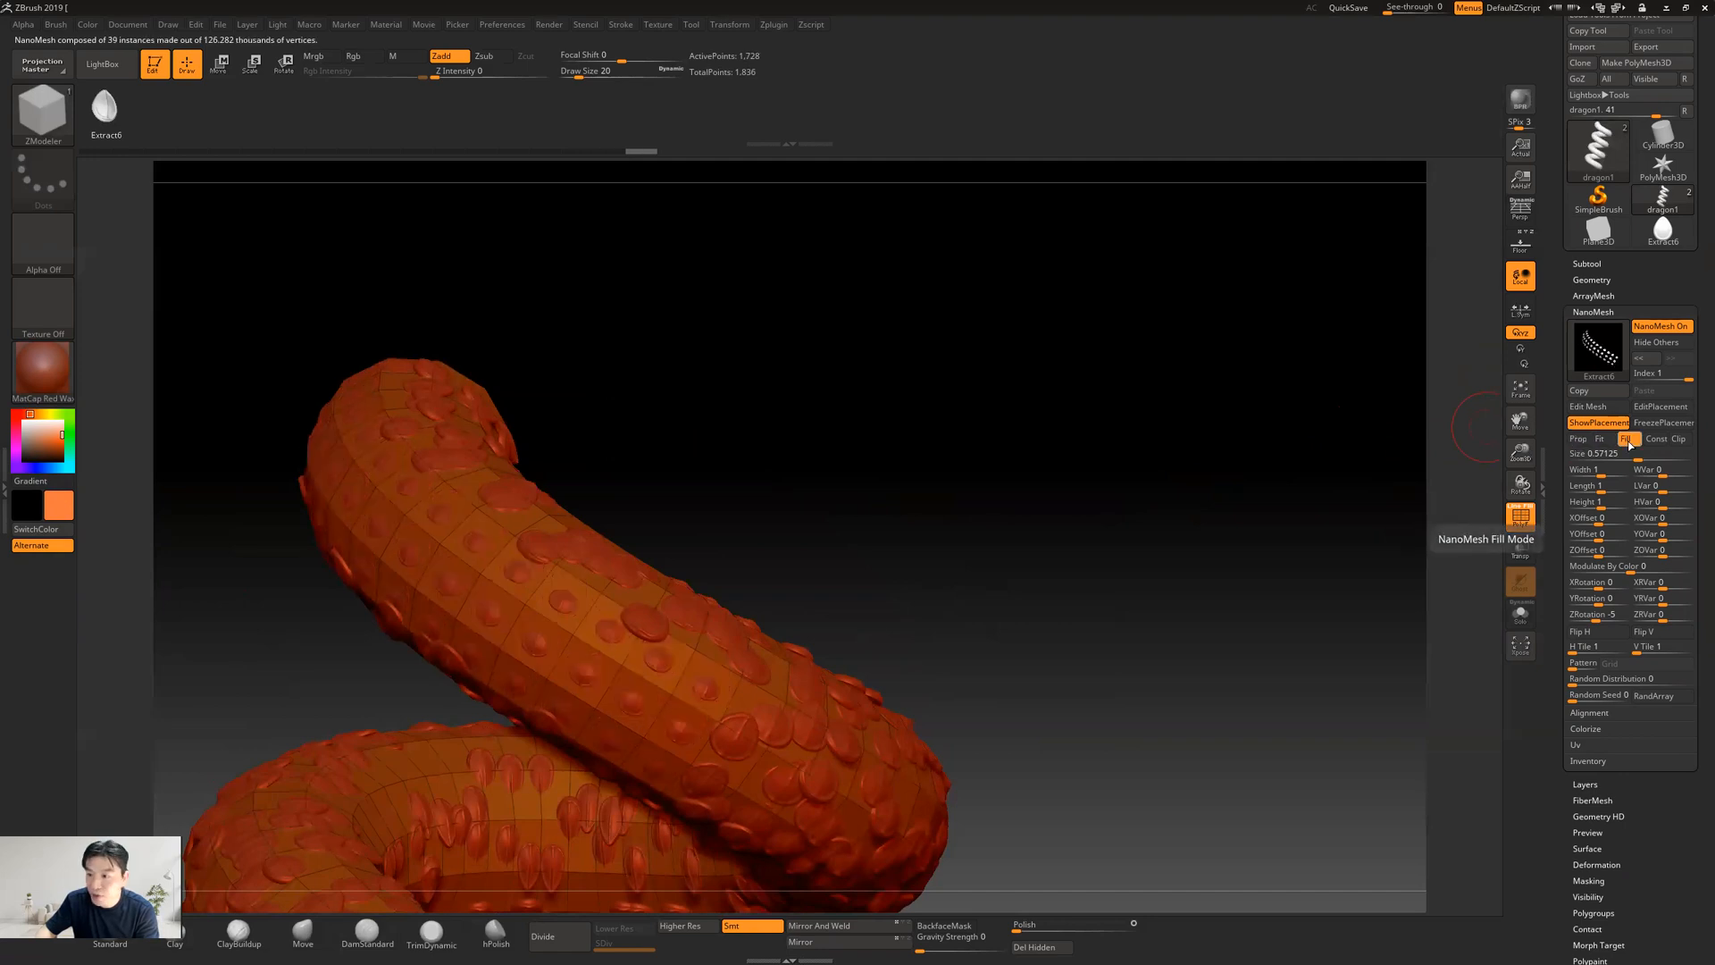
{"action": "left_click", "coordinate": [1663, 327]}
{"action": "left_click", "coordinate": [1665, 327]}
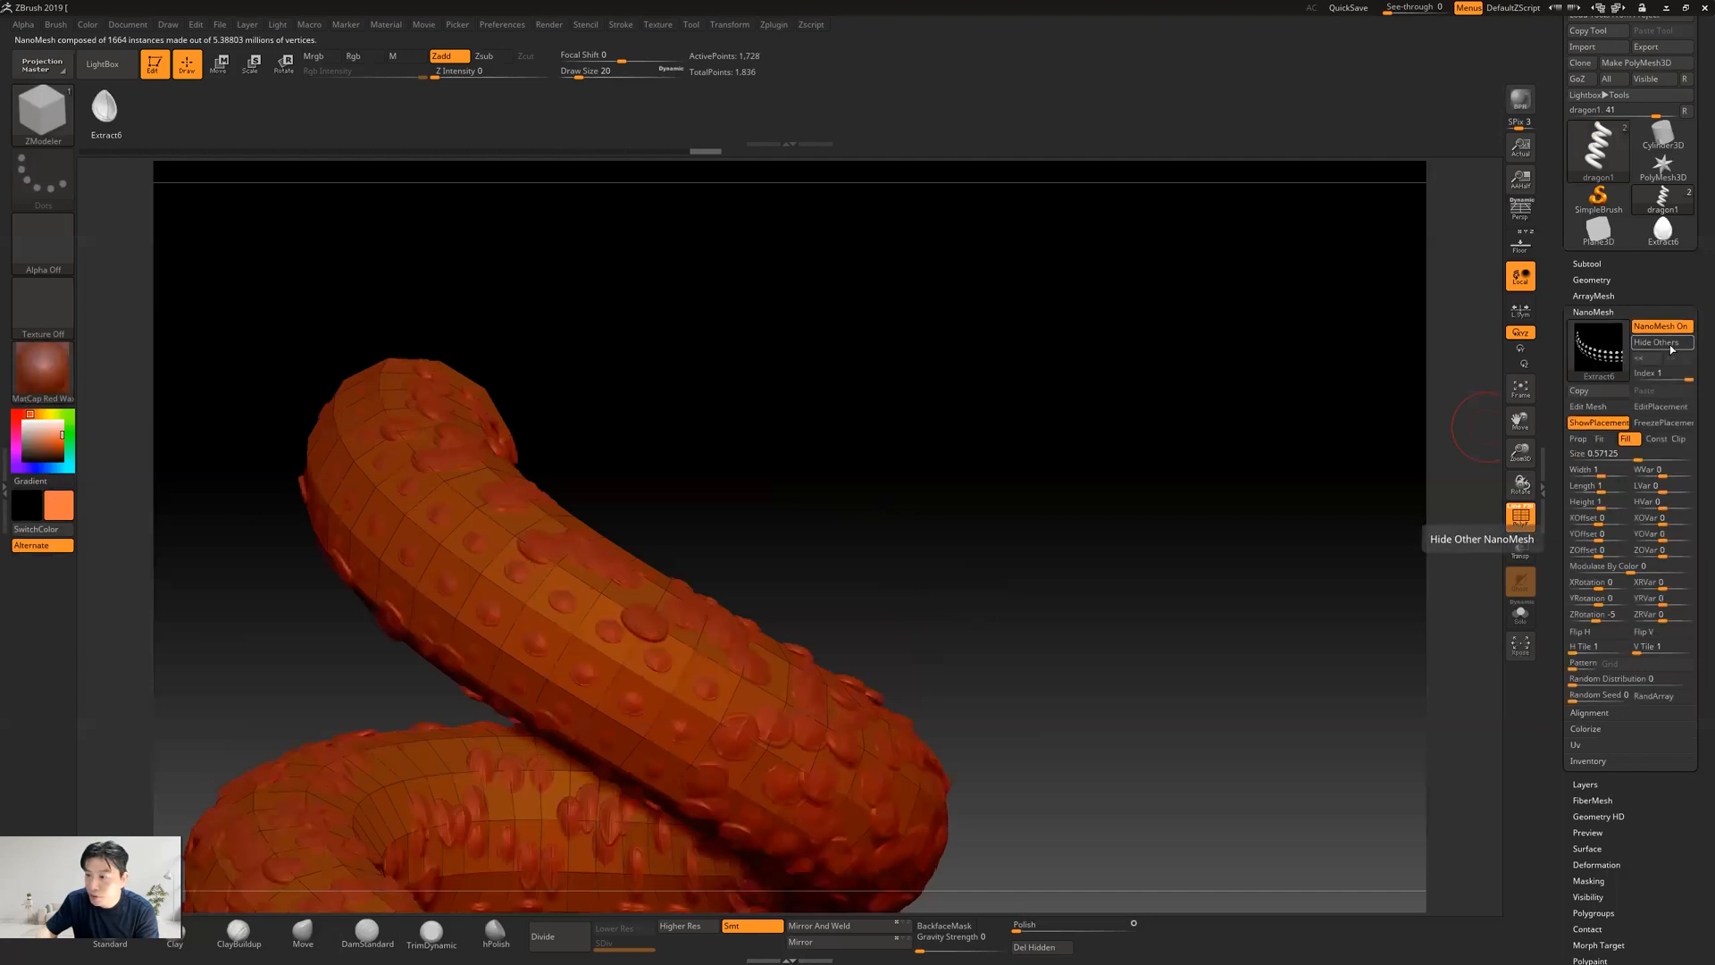
{"action": "left_click", "coordinate": [1672, 346]}
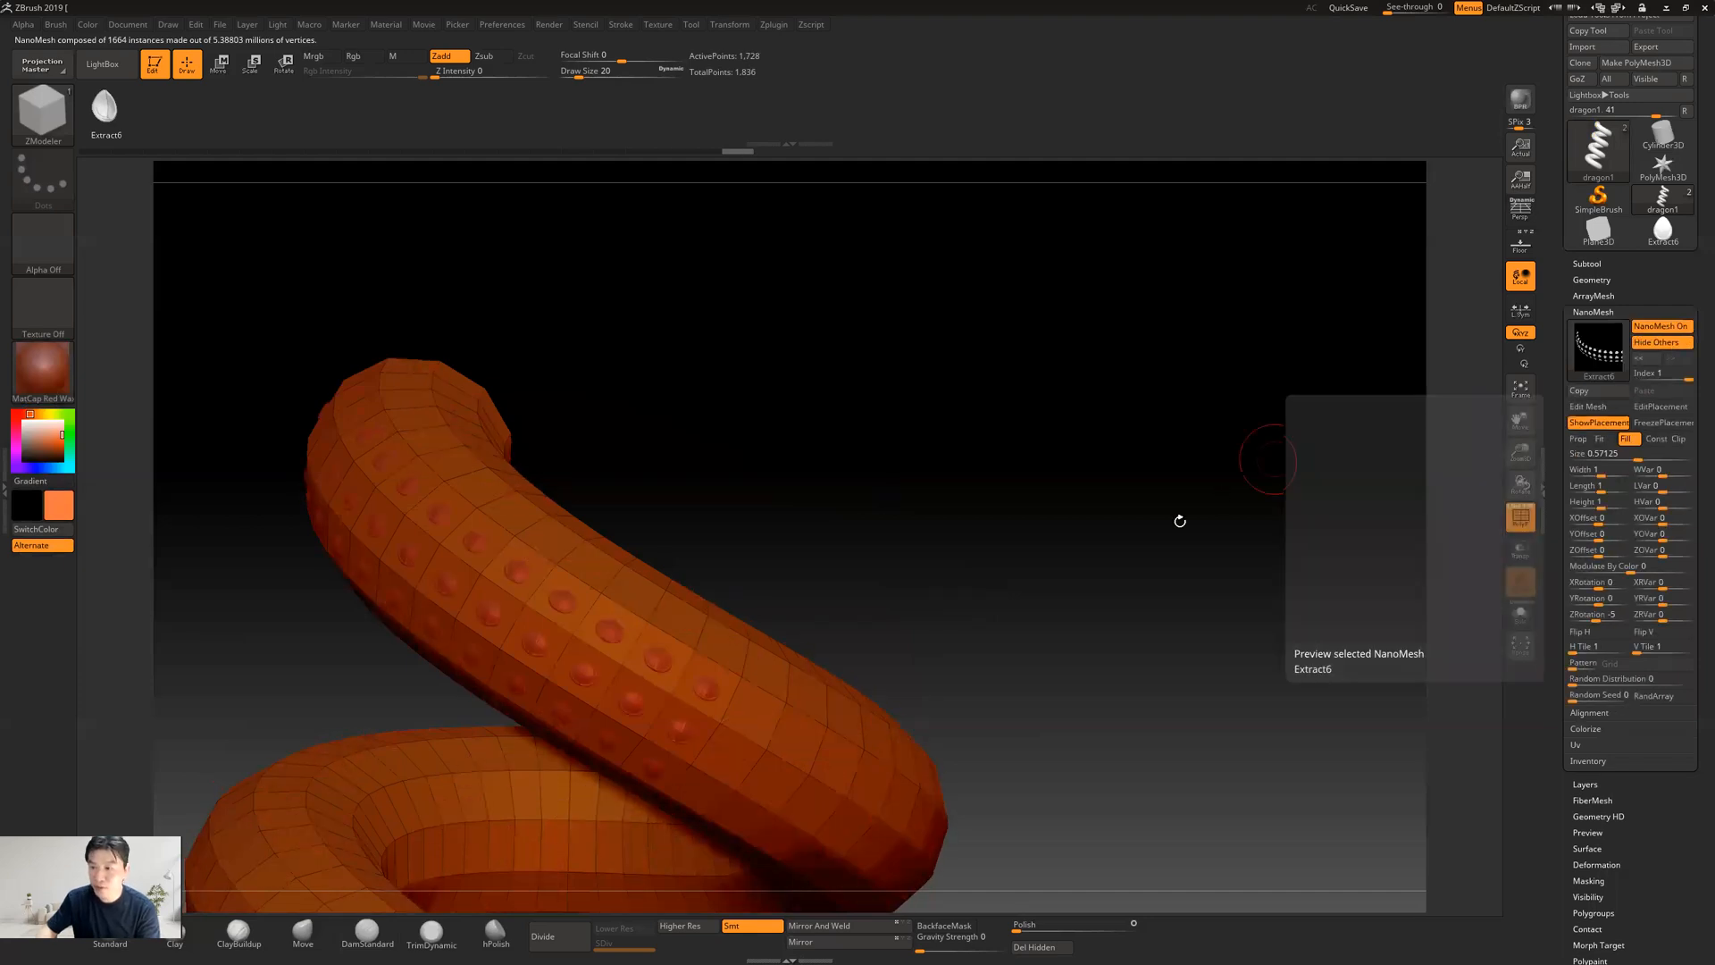
{"action": "left_click_drag", "start_coordinate": [985, 425], "coordinate": [1008, 409]}
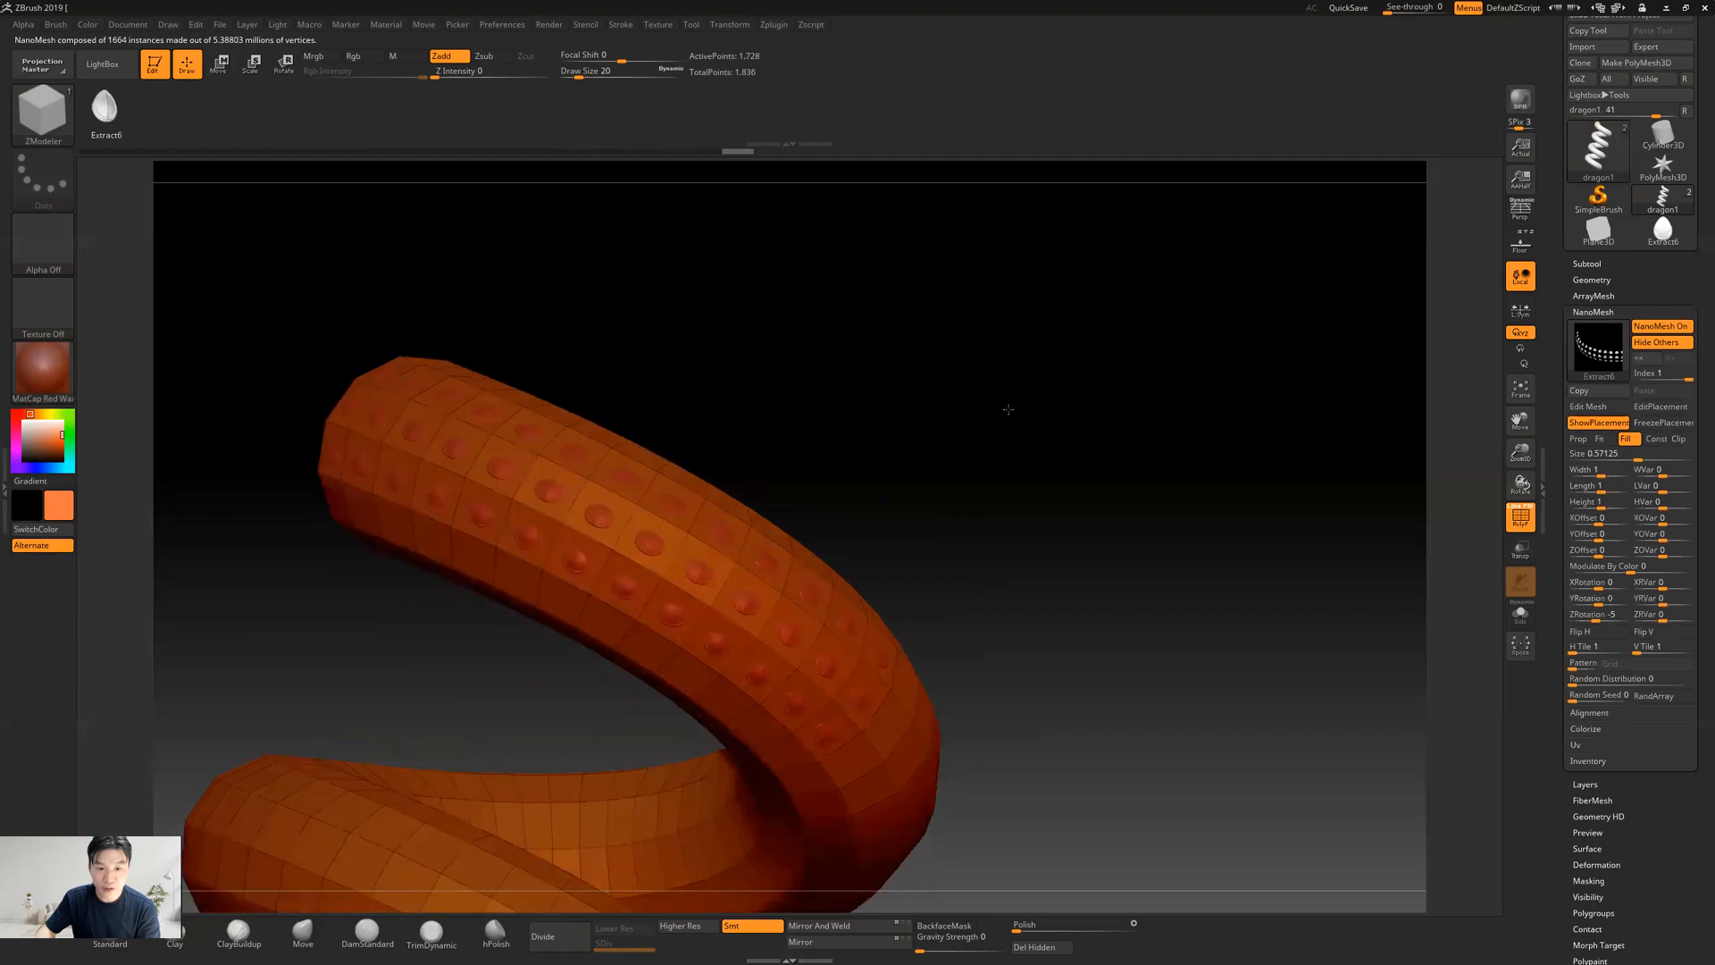
{"action": "left_click_drag", "start_coordinate": [880, 428], "coordinate": [1188, 457]}
{"action": "left_click_drag", "start_coordinate": [1251, 390], "coordinate": [1469, 373]}
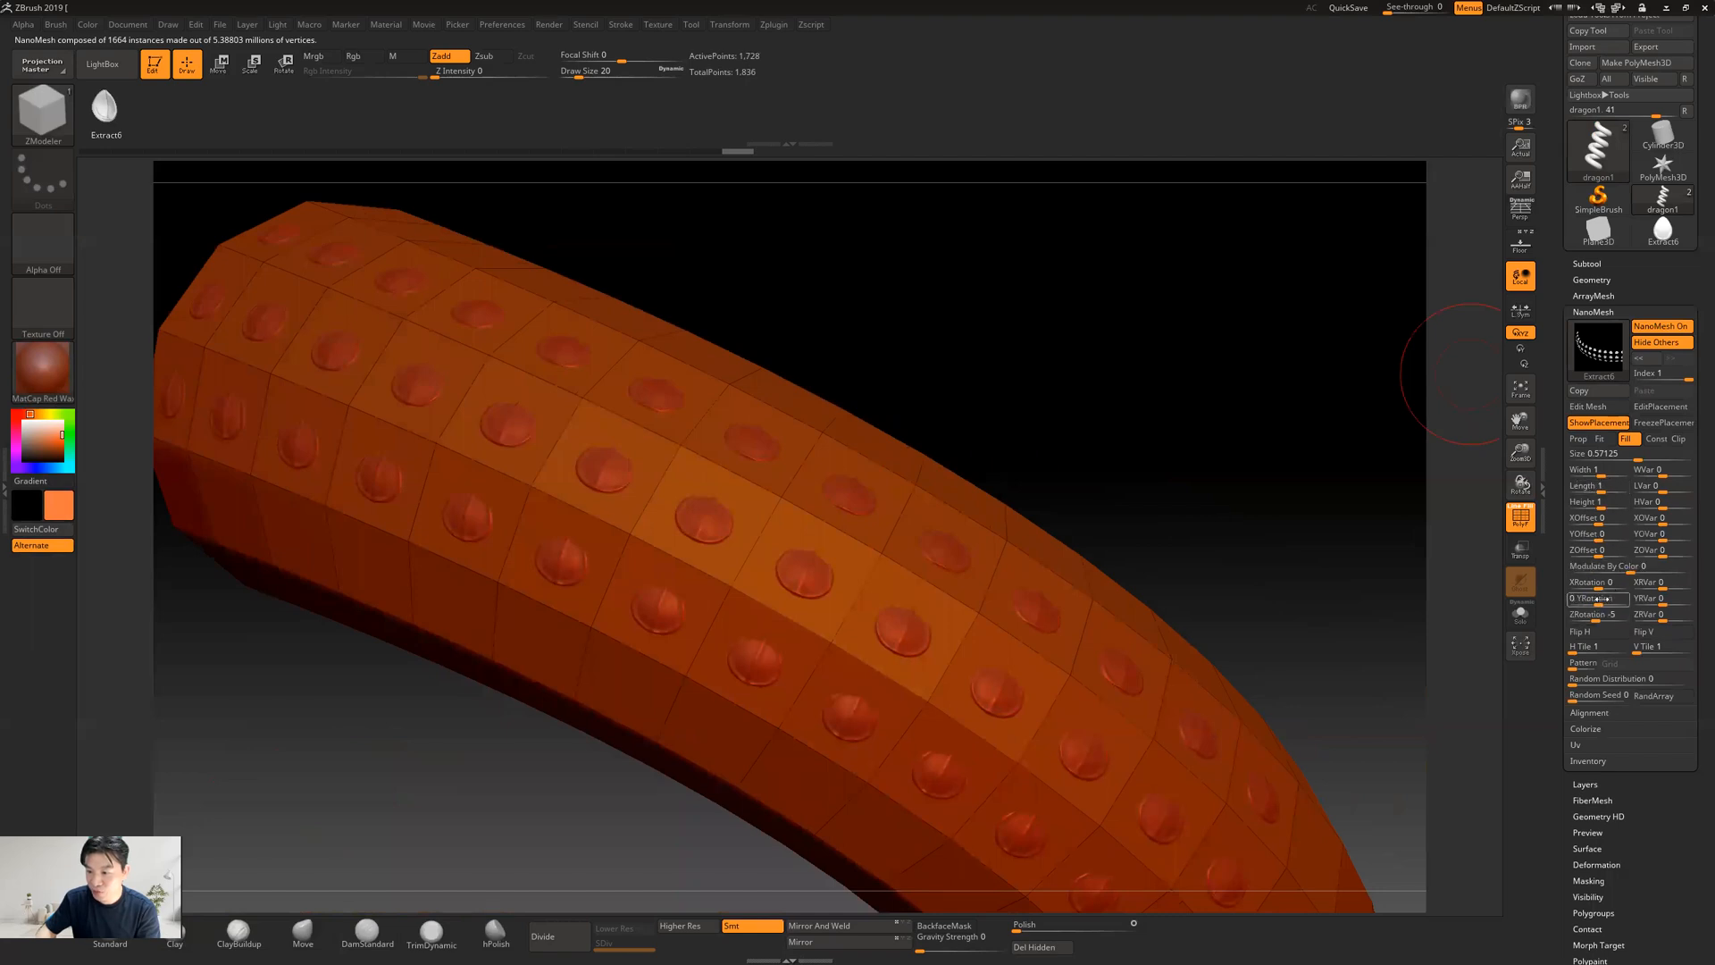
Rotate the upper coil's scales to a ZRotation of 96
{"action": "left_click_drag", "start_coordinate": [1603, 587], "coordinate": [1614, 616]}
{"action": "key", "text": "ctrl+z"}
{"action": "key", "text": "ctrl+z"}
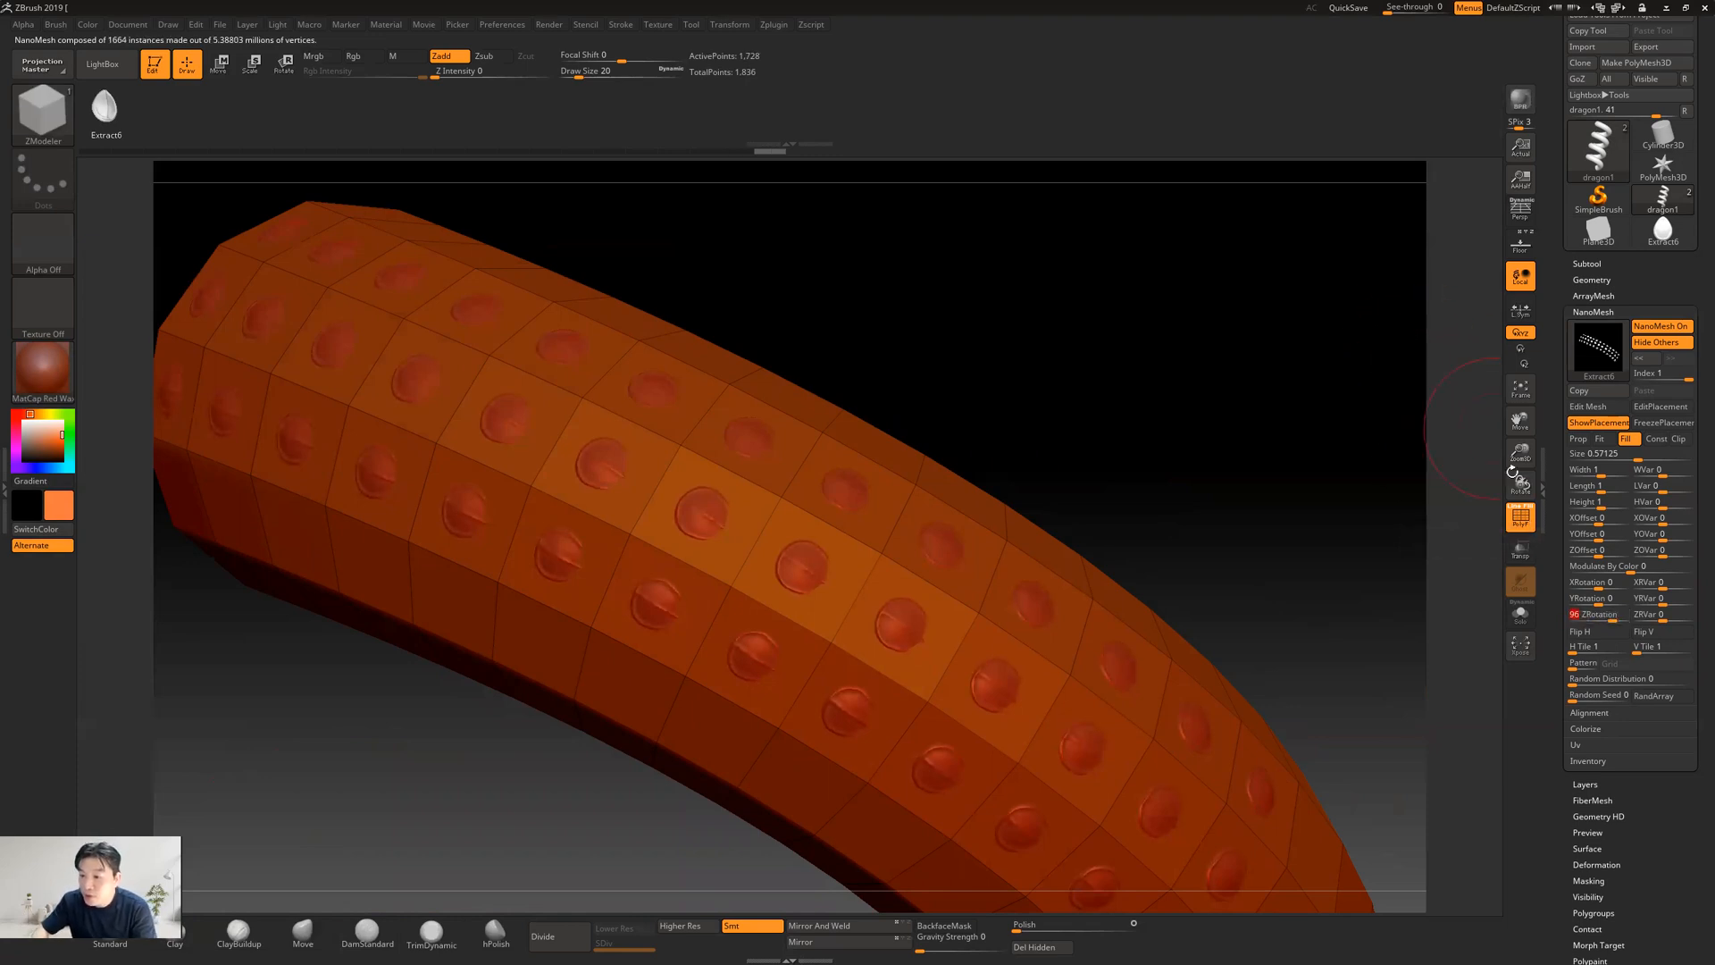
Enlarge the scales to a width of about 1.70, length about 2.14 and height about 2.66, and tilt them with an XRotation of 37
{"action": "mouse_move", "coordinate": [1595, 473]}
{"action": "left_mouse_down"}
{"action": "mouse_move", "coordinate": [1603, 492]}
{"action": "mouse_move", "coordinate": [1605, 477]}
{"action": "left_mouse_up"}
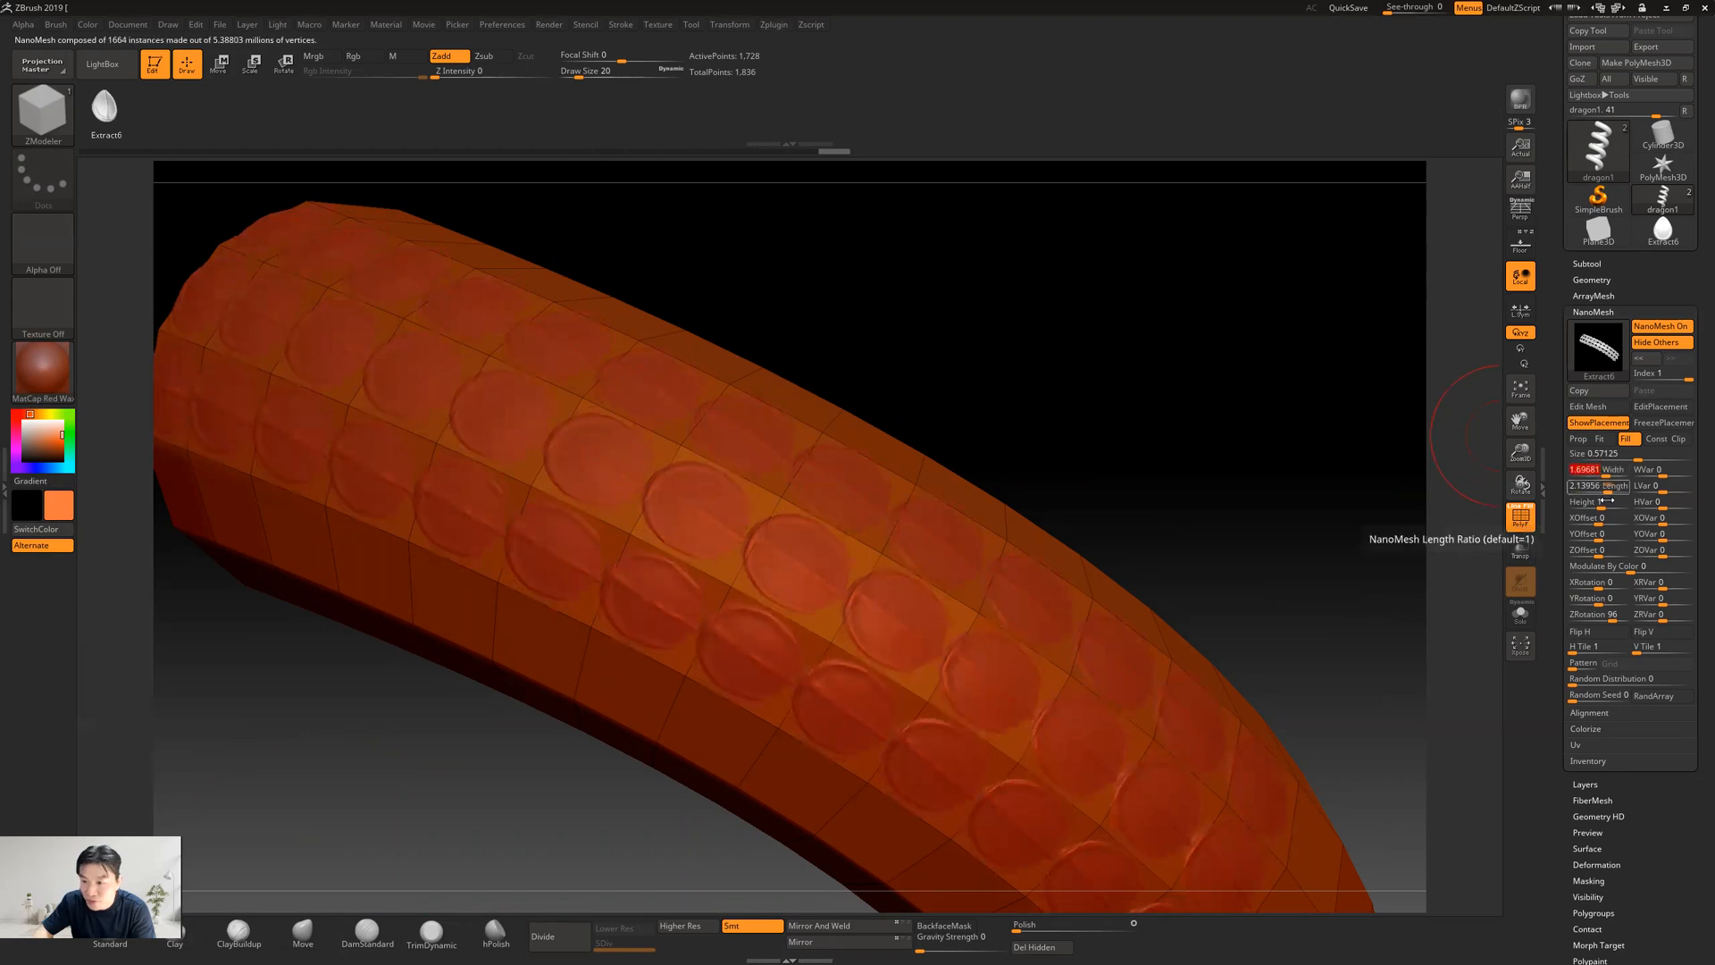
{"action": "left_click_drag", "start_coordinate": [1600, 506], "coordinate": [1610, 511]}
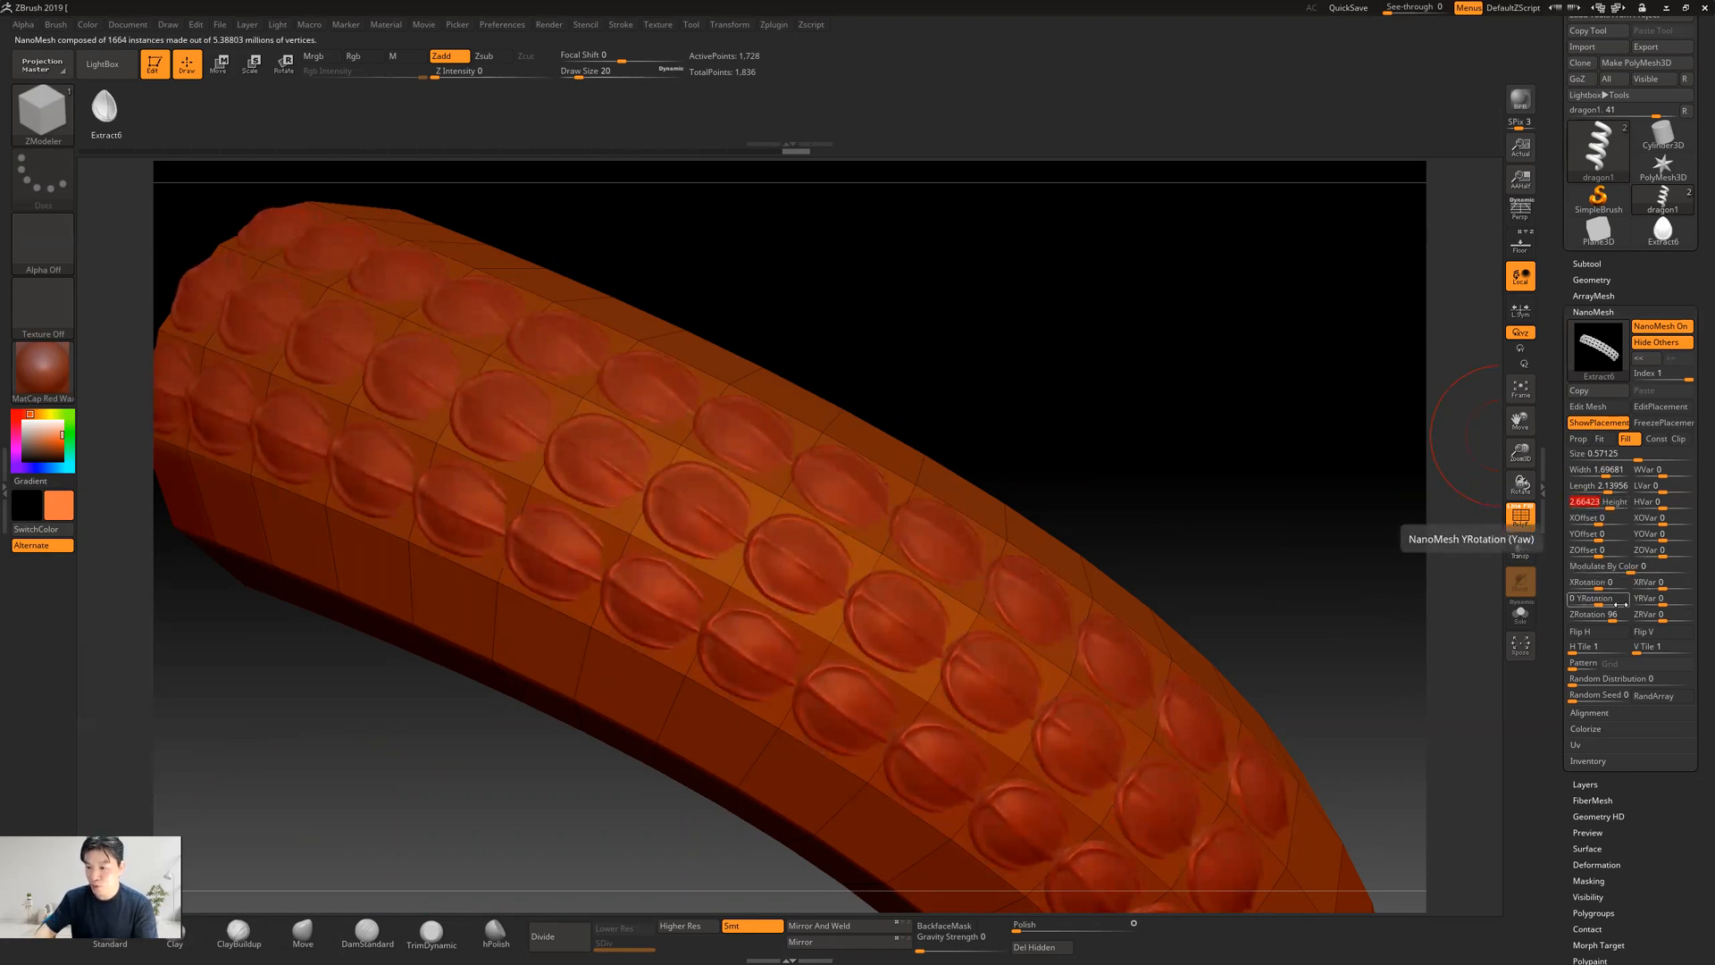
{"action": "left_click_drag", "start_coordinate": [1598, 588], "coordinate": [1605, 590]}
{"action": "left_click_drag", "start_coordinate": [1487, 574], "coordinate": [1447, 501]}
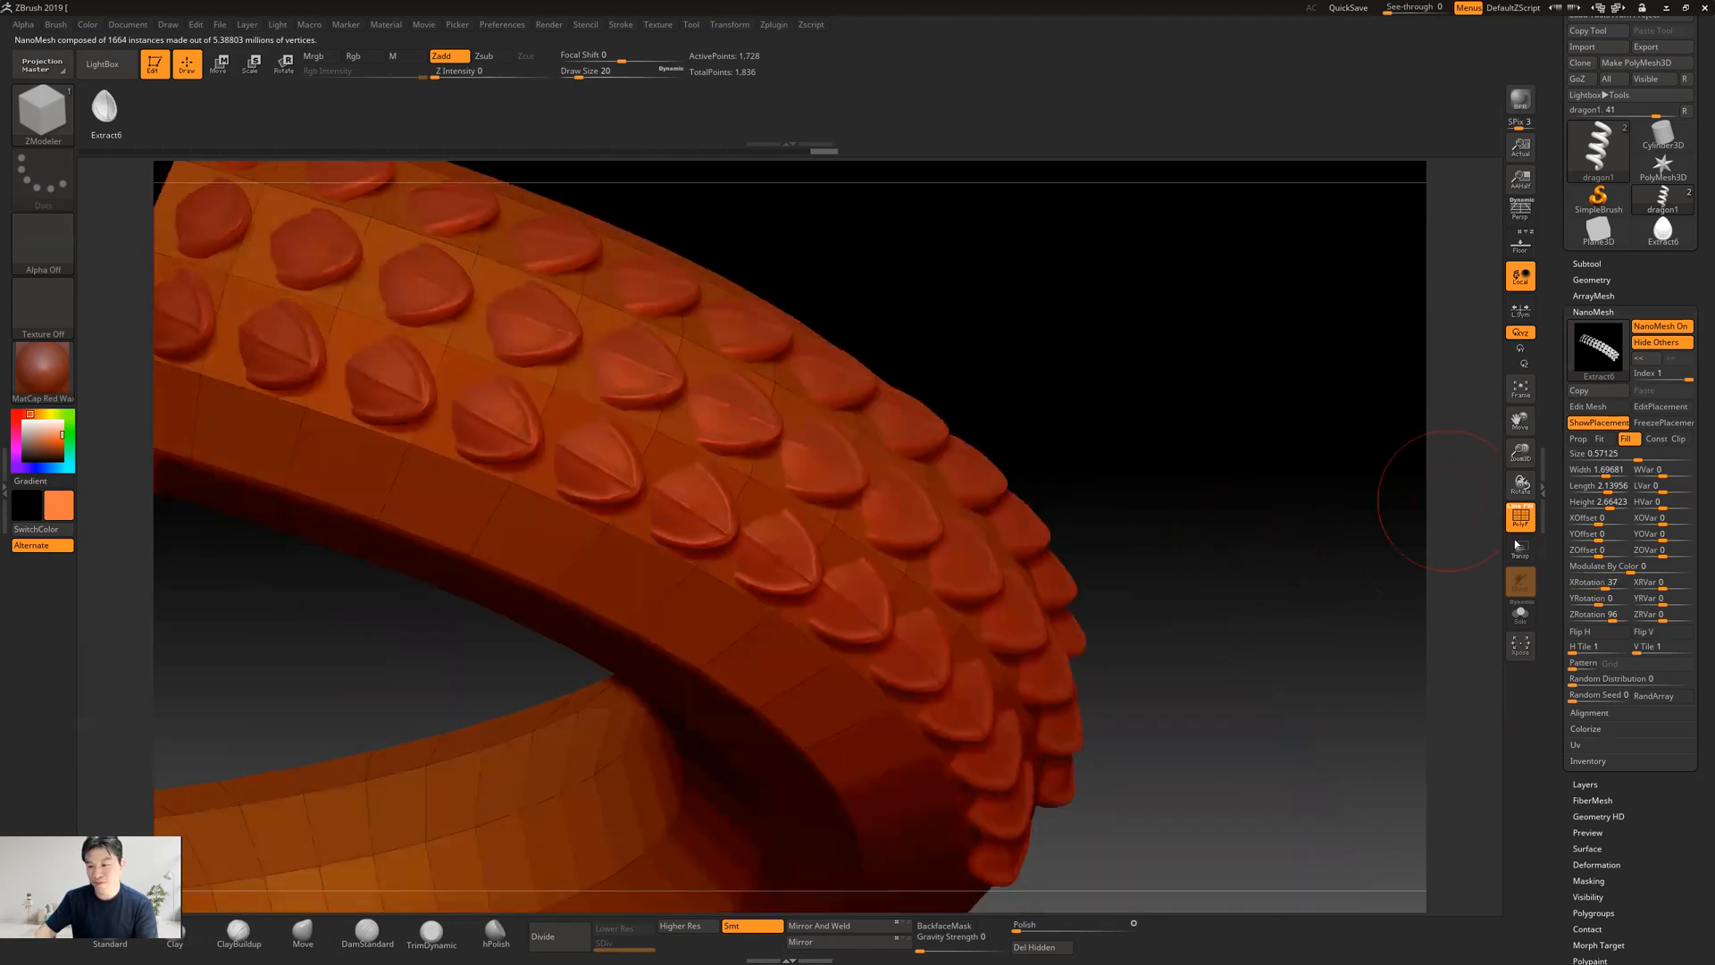
Widen the scales until they overlap, with width about 3.51, length about 3.75 and an XOffset of about -0.03
{"action": "left_click_drag", "start_coordinate": [1605, 476], "coordinate": [1611, 492]}
{"action": "left_click_drag", "start_coordinate": [1283, 386], "coordinate": [1265, 395]}
{"action": "left_click_drag", "start_coordinate": [1611, 473], "coordinate": [1613, 474]}
{"action": "left_click_drag", "start_coordinate": [1187, 402], "coordinate": [961, 353]}
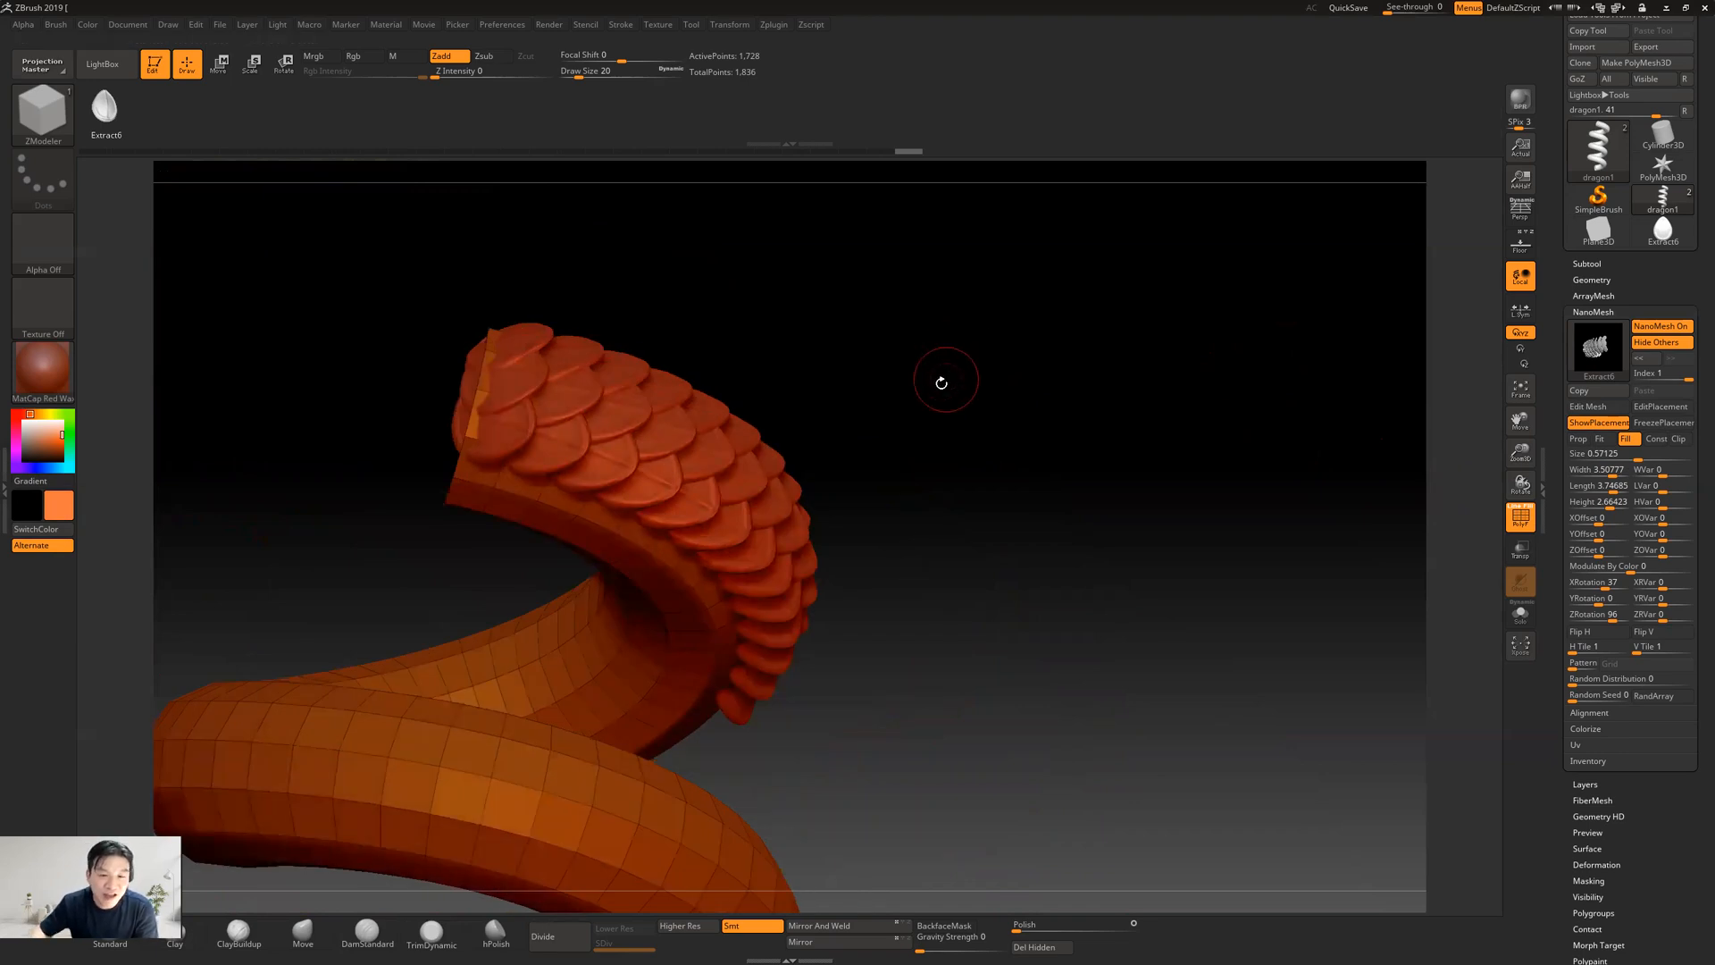
{"action": "left_click_drag", "start_coordinate": [919, 421], "coordinate": [974, 443]}
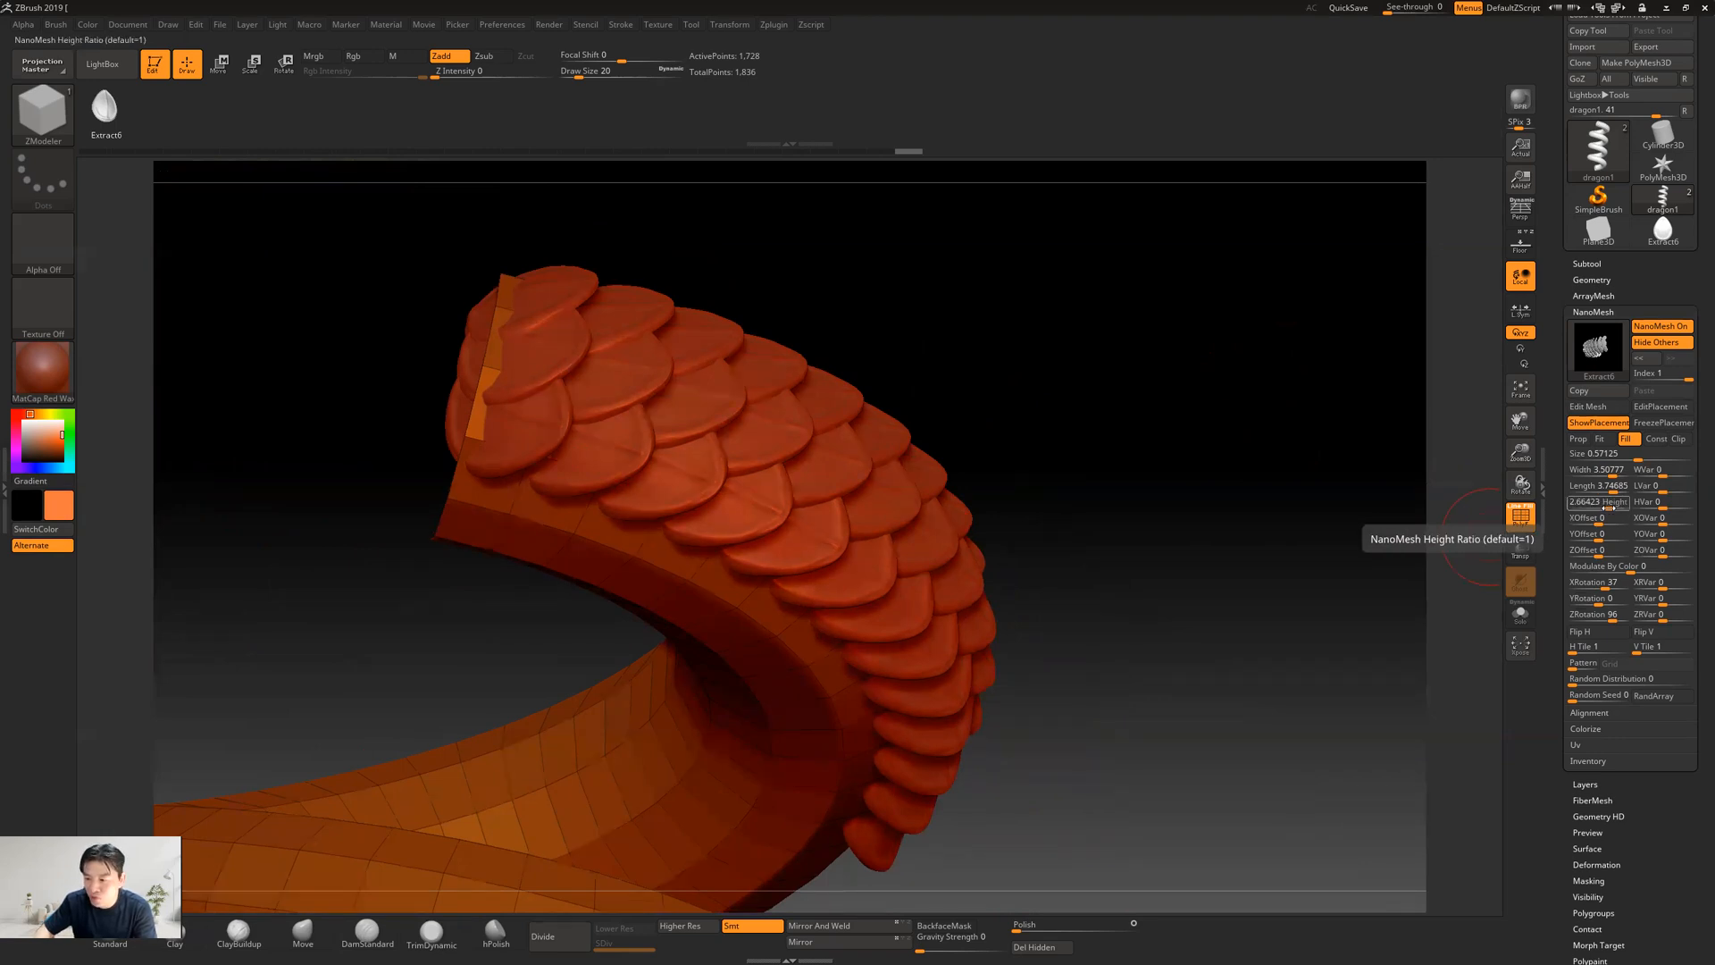
{"action": "left_click_drag", "start_coordinate": [1597, 518], "coordinate": [1590, 541]}
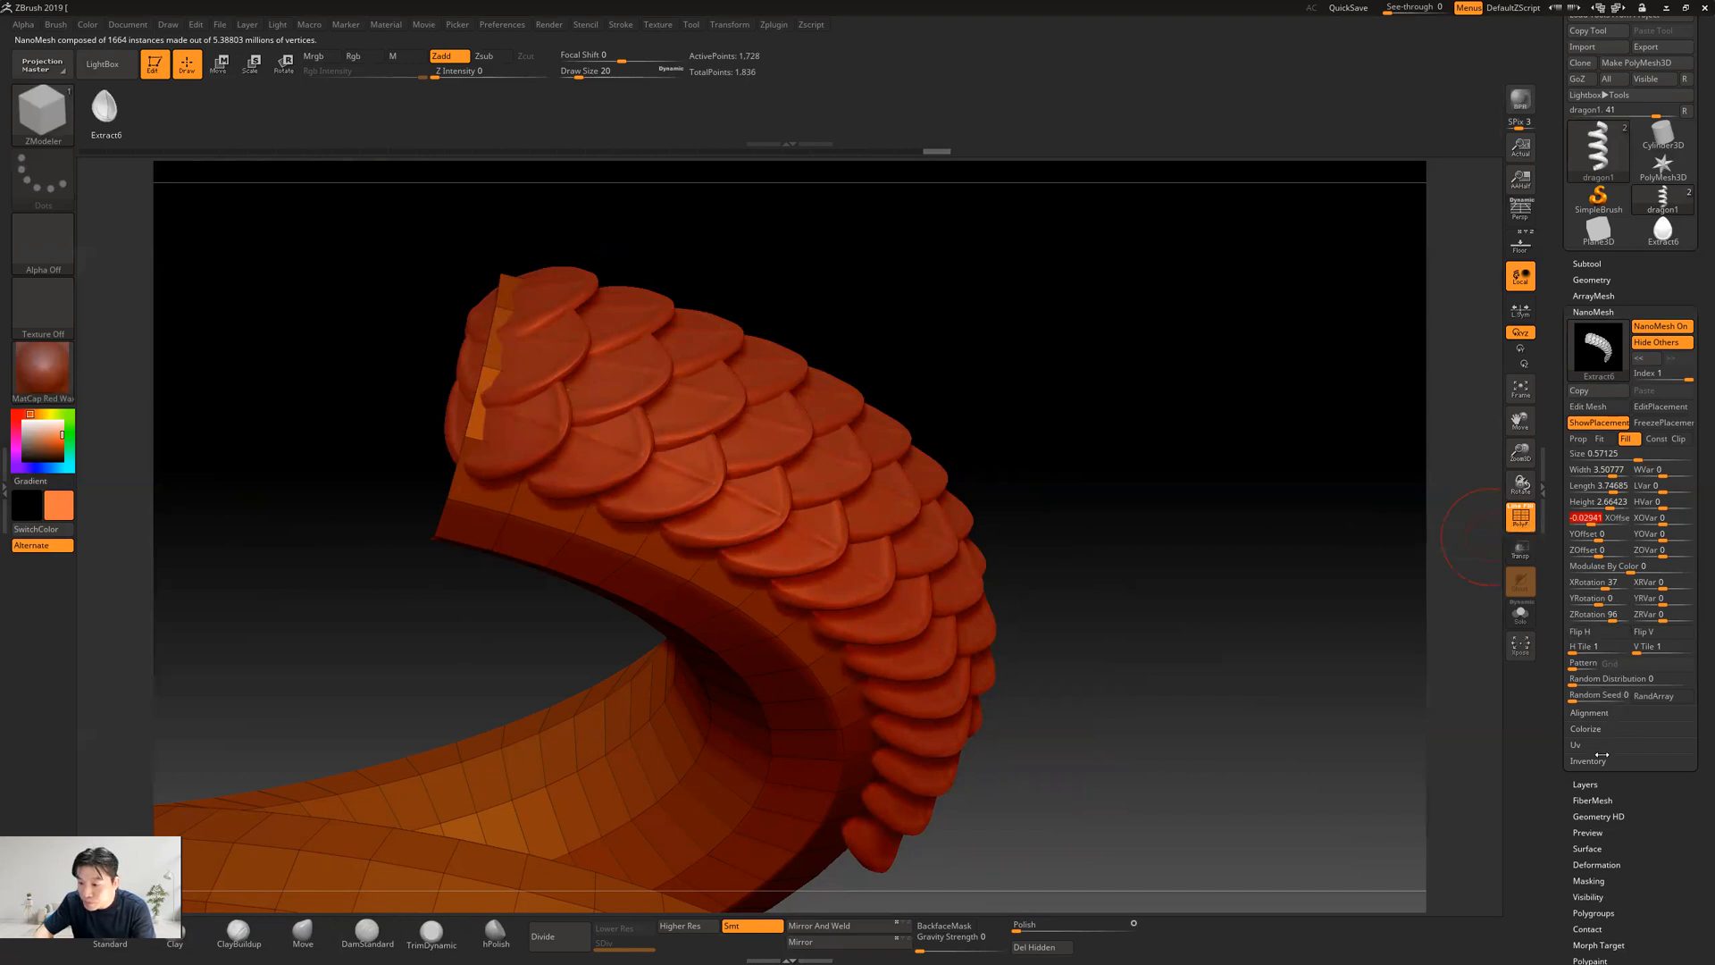
{"action": "left_click", "coordinate": [1656, 697]}
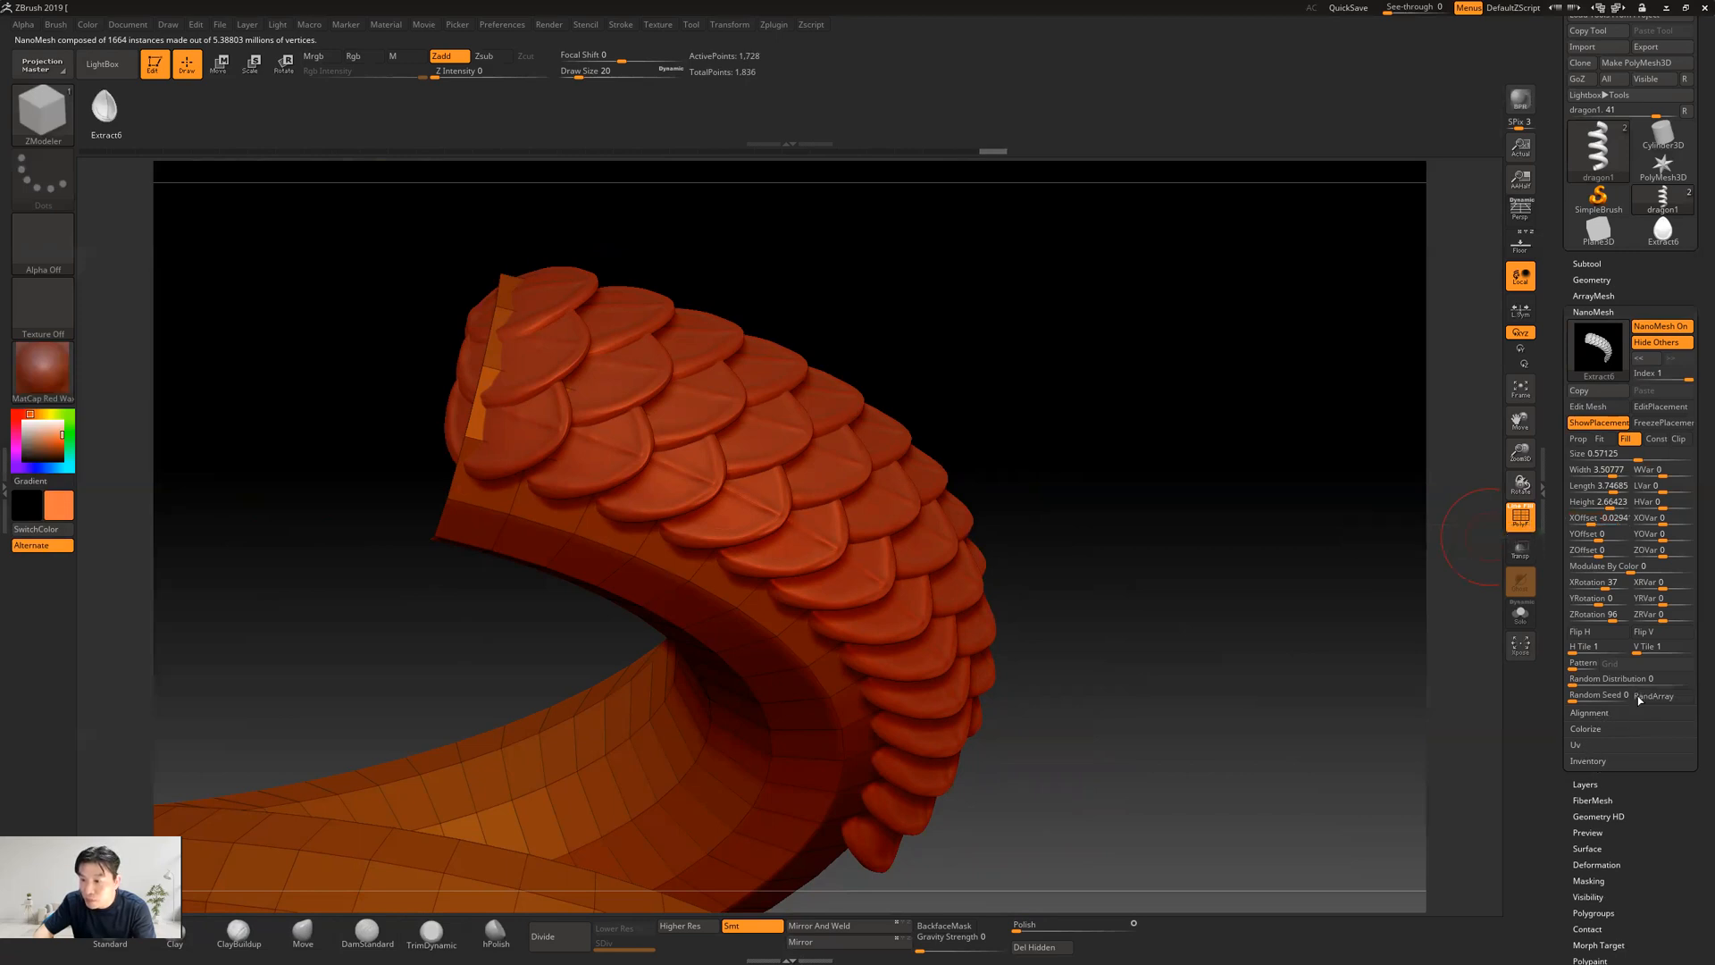
Try Clip border mode on the coil's scales, comparing it on and off, and leave it off
{"action": "left_click", "coordinate": [1676, 439]}
{"action": "left_click", "coordinate": [1680, 439]}
{"action": "left_click", "coordinate": [1680, 440]}
{"action": "left_click", "coordinate": [1680, 440]}
{"action": "left_click", "coordinate": [1680, 439]}
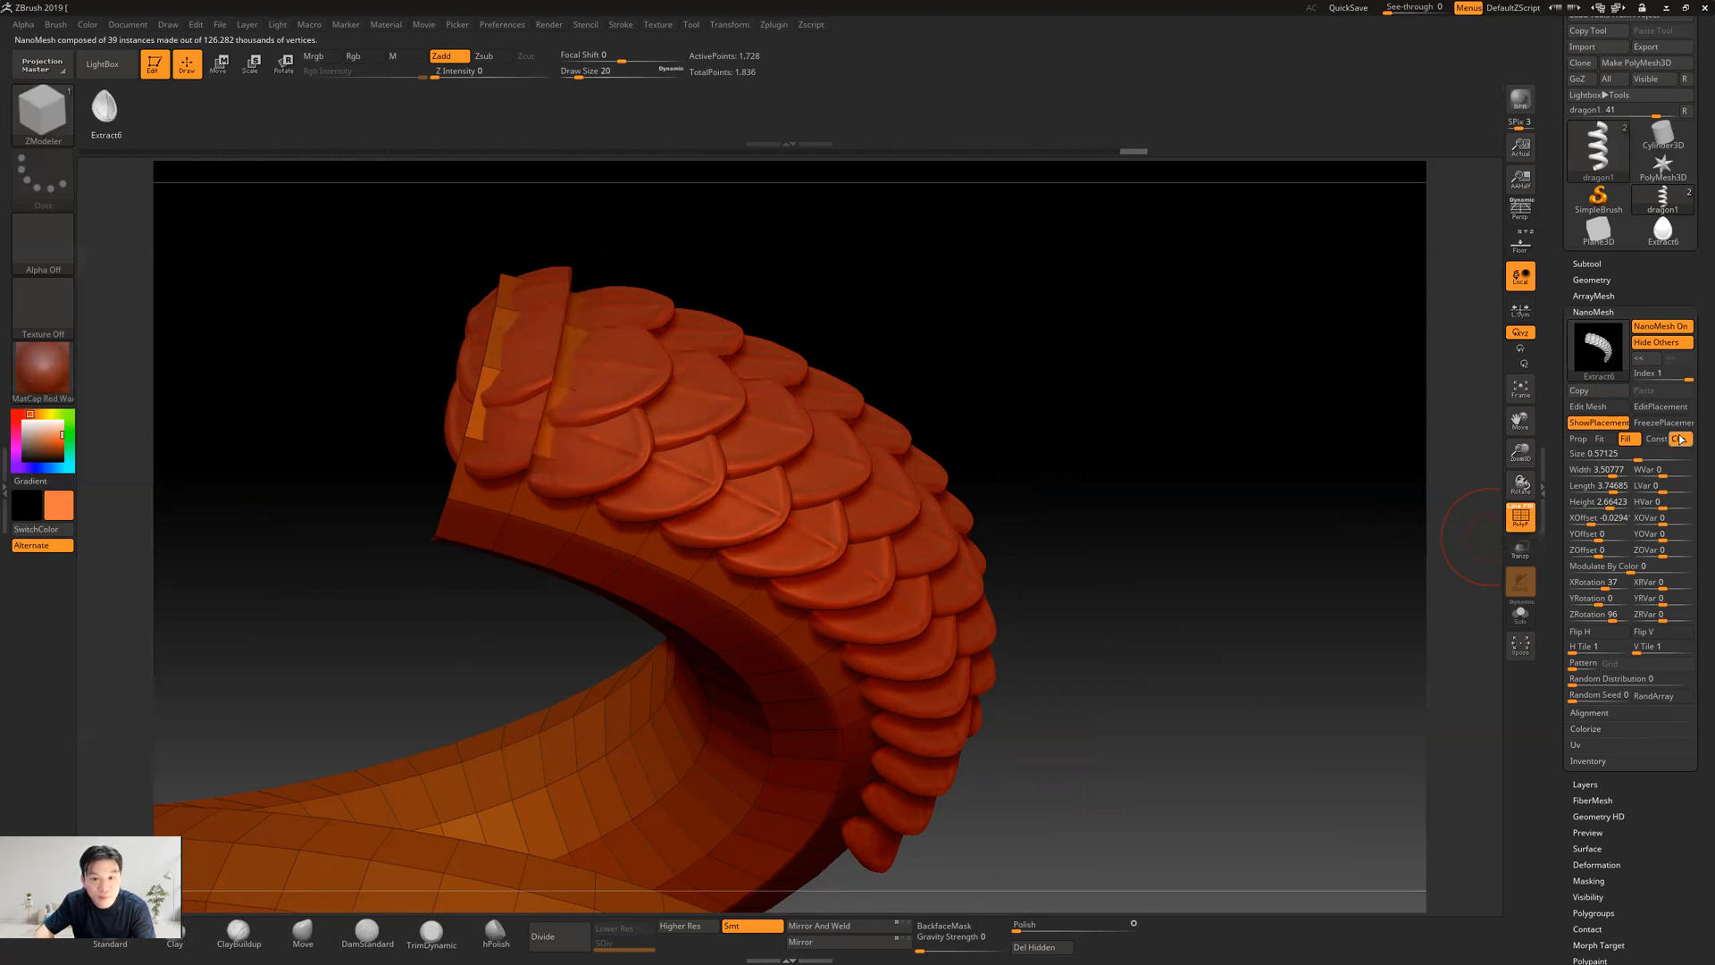
{"action": "left_click", "coordinate": [1680, 439]}
{"action": "left_click", "coordinate": [1680, 439]}
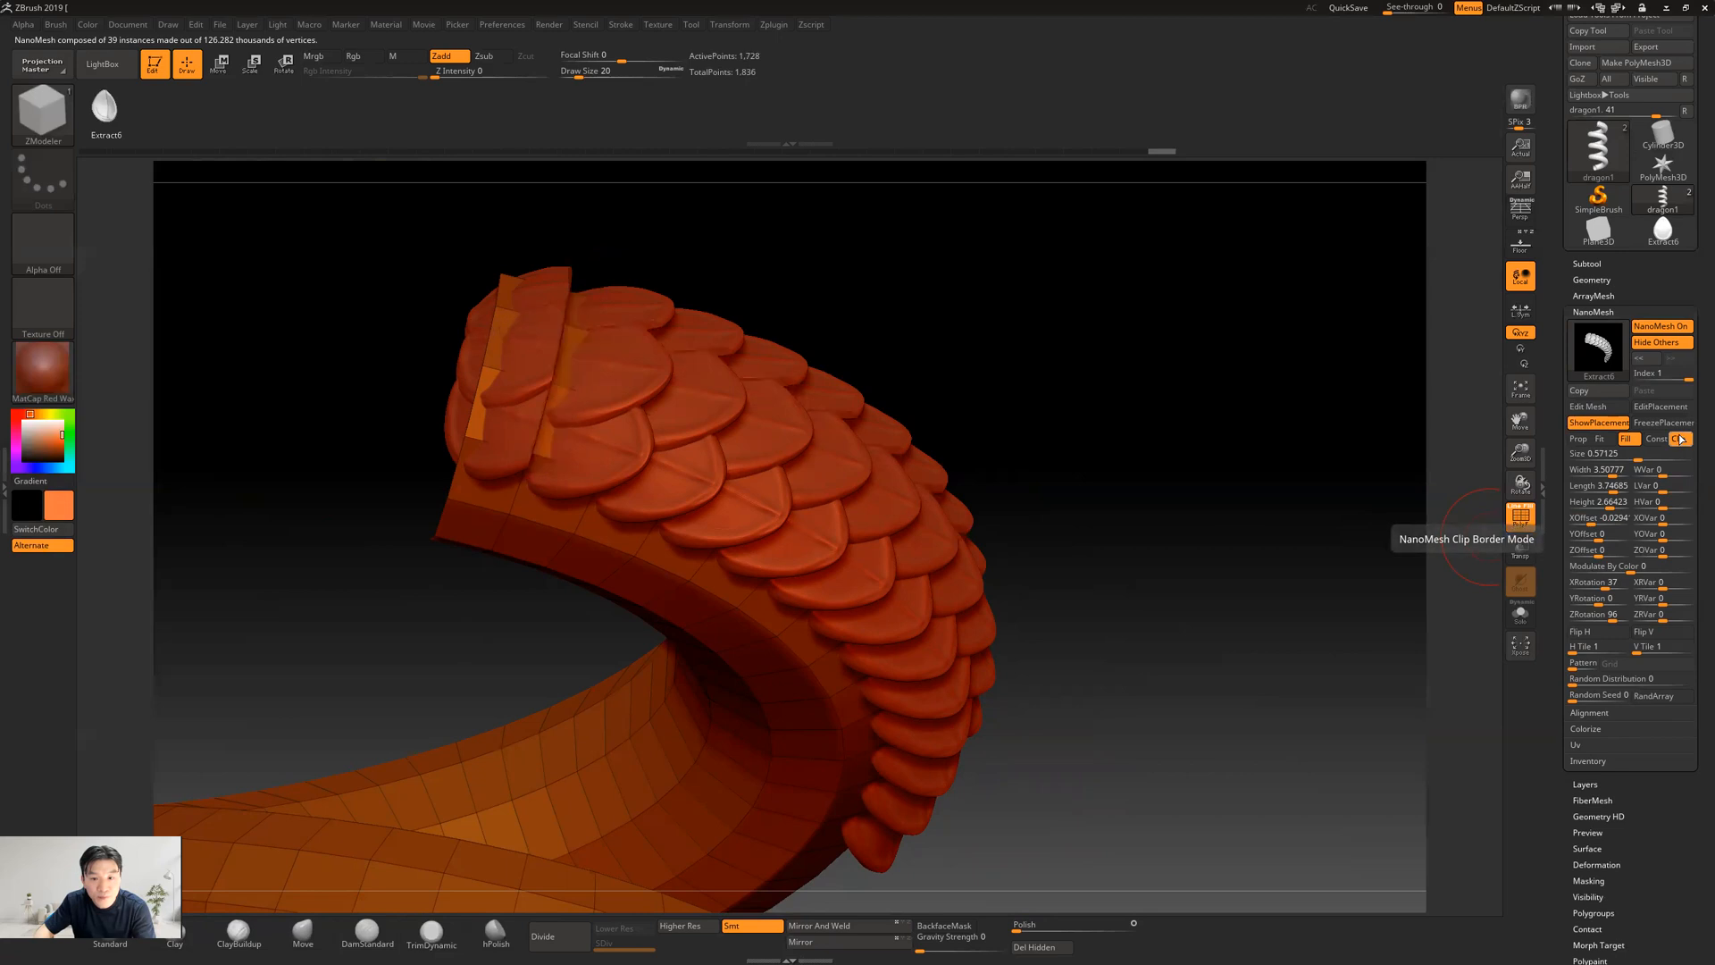
{"action": "left_click", "coordinate": [1681, 439]}
{"action": "left_click", "coordinate": [1680, 440]}
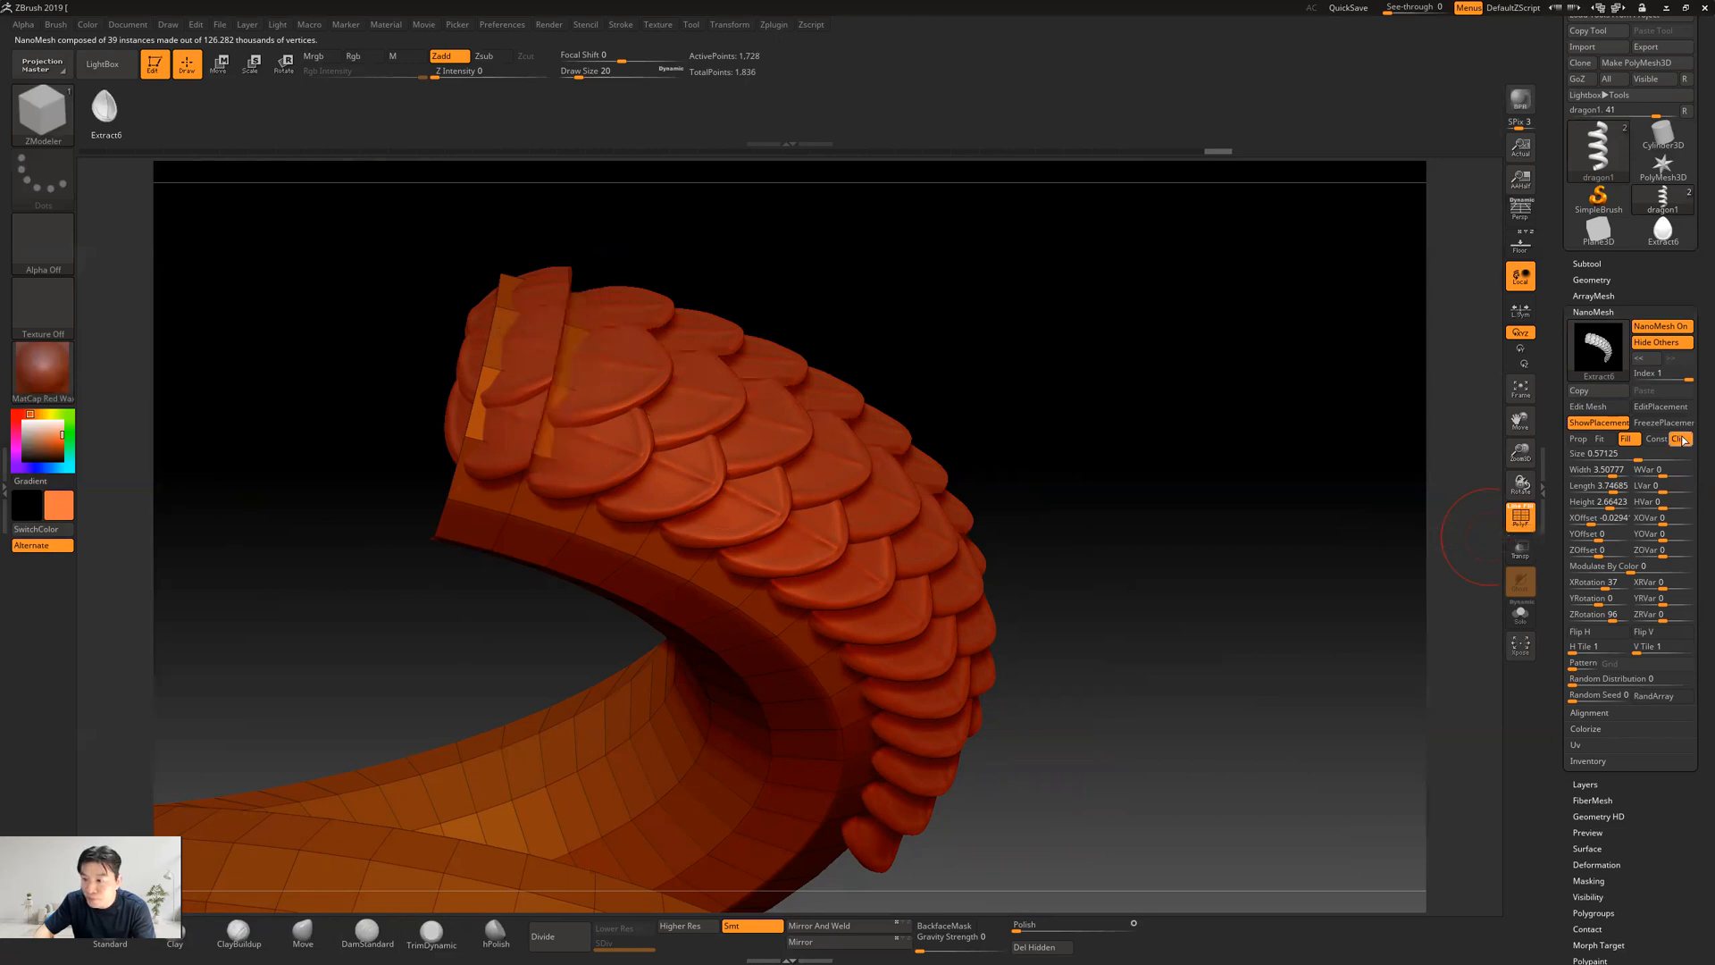
{"action": "left_click", "coordinate": [1680, 440]}
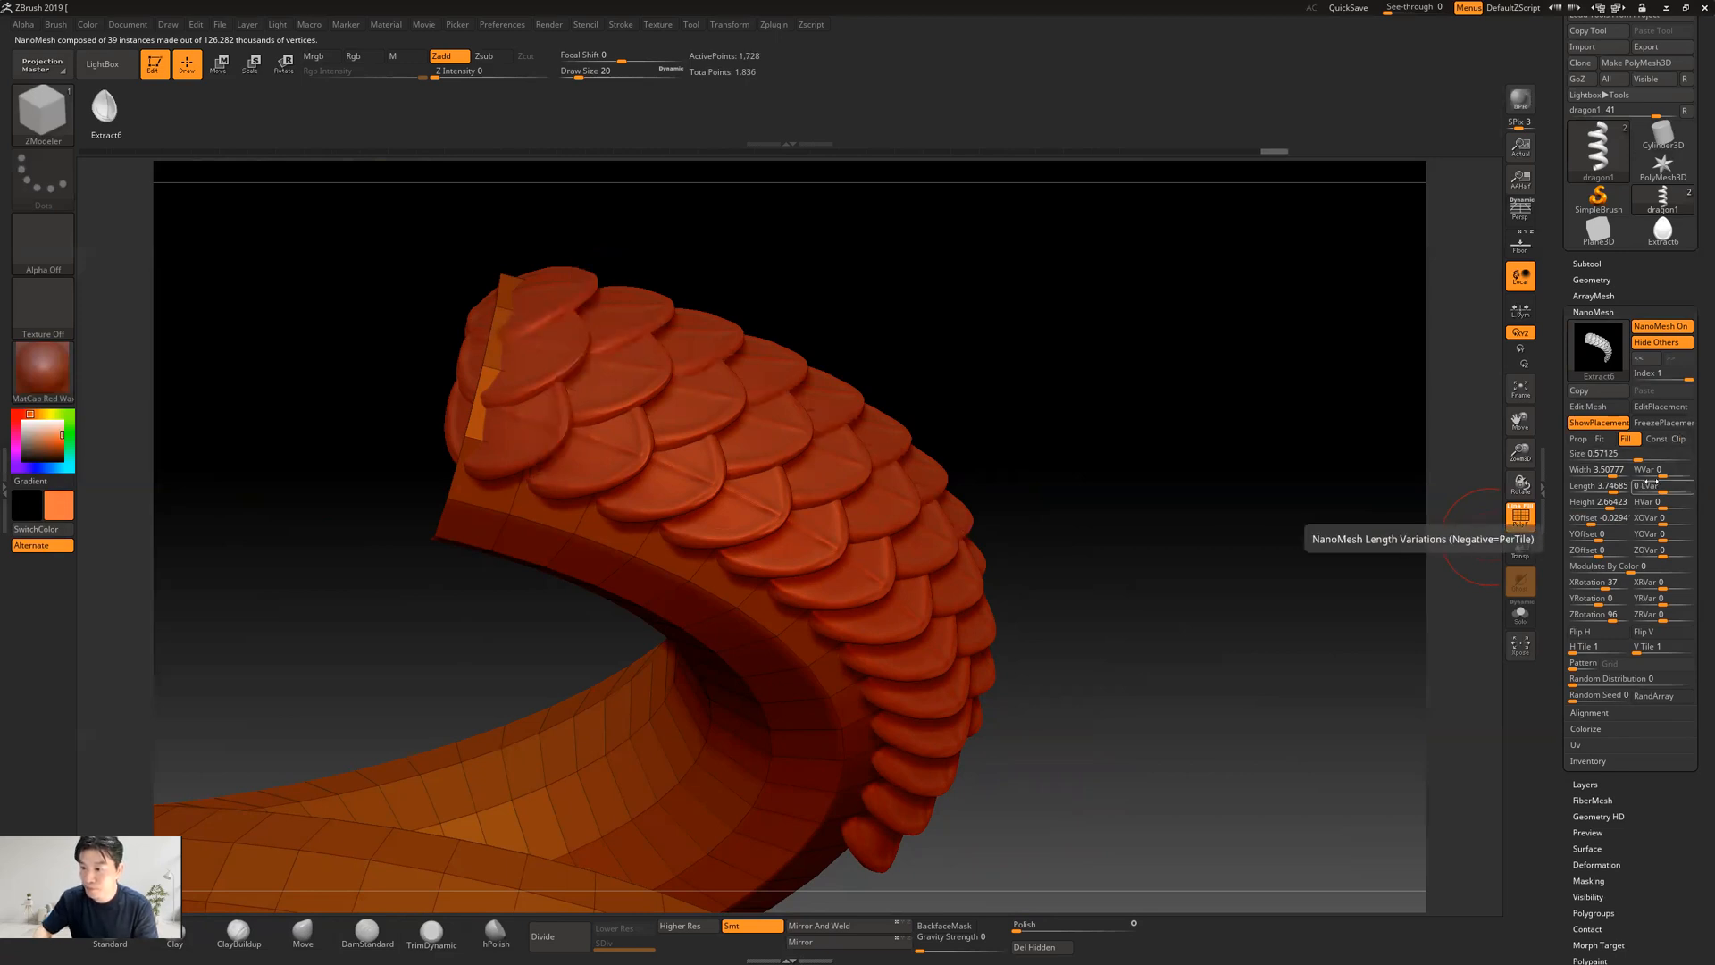
{"action": "left_click", "coordinate": [1680, 439]}
{"action": "left_click_drag", "start_coordinate": [1211, 432], "coordinate": [1313, 427]}
{"action": "left_click", "coordinate": [1680, 440]}
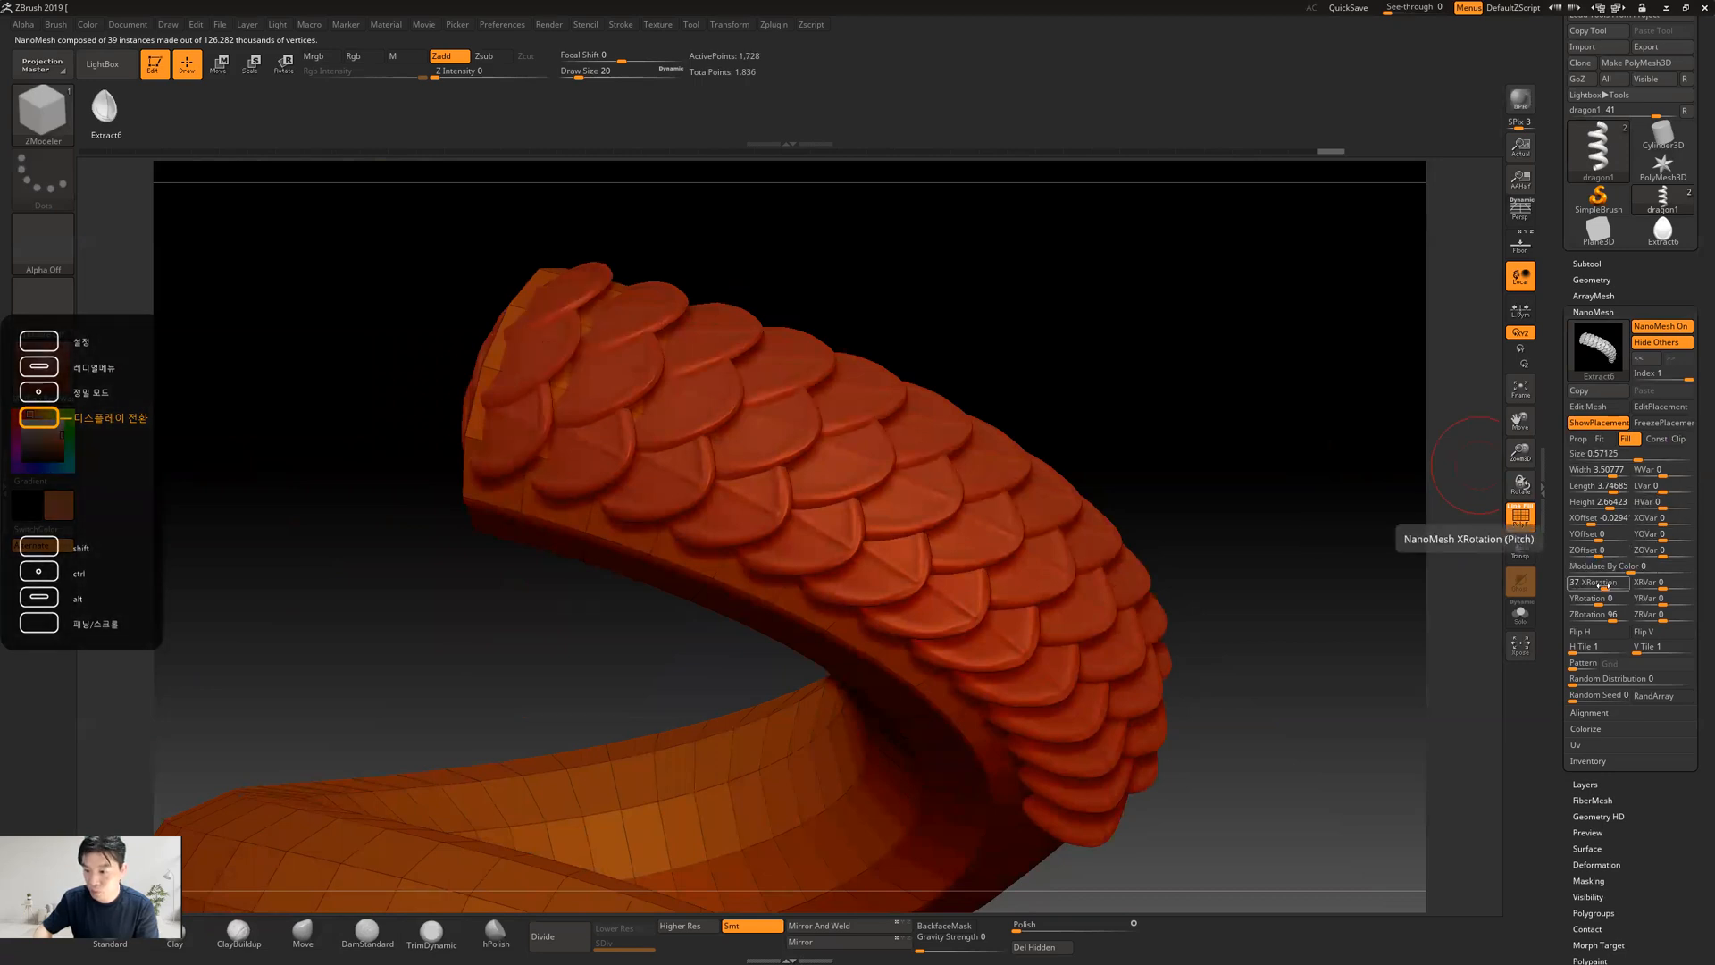
Set the scales' XRotation to 17 and ZRotation to 90, and try an H Tile of 2 before restoring it to 1
{"action": "left_click_drag", "start_coordinate": [1605, 589], "coordinate": [1618, 608]}
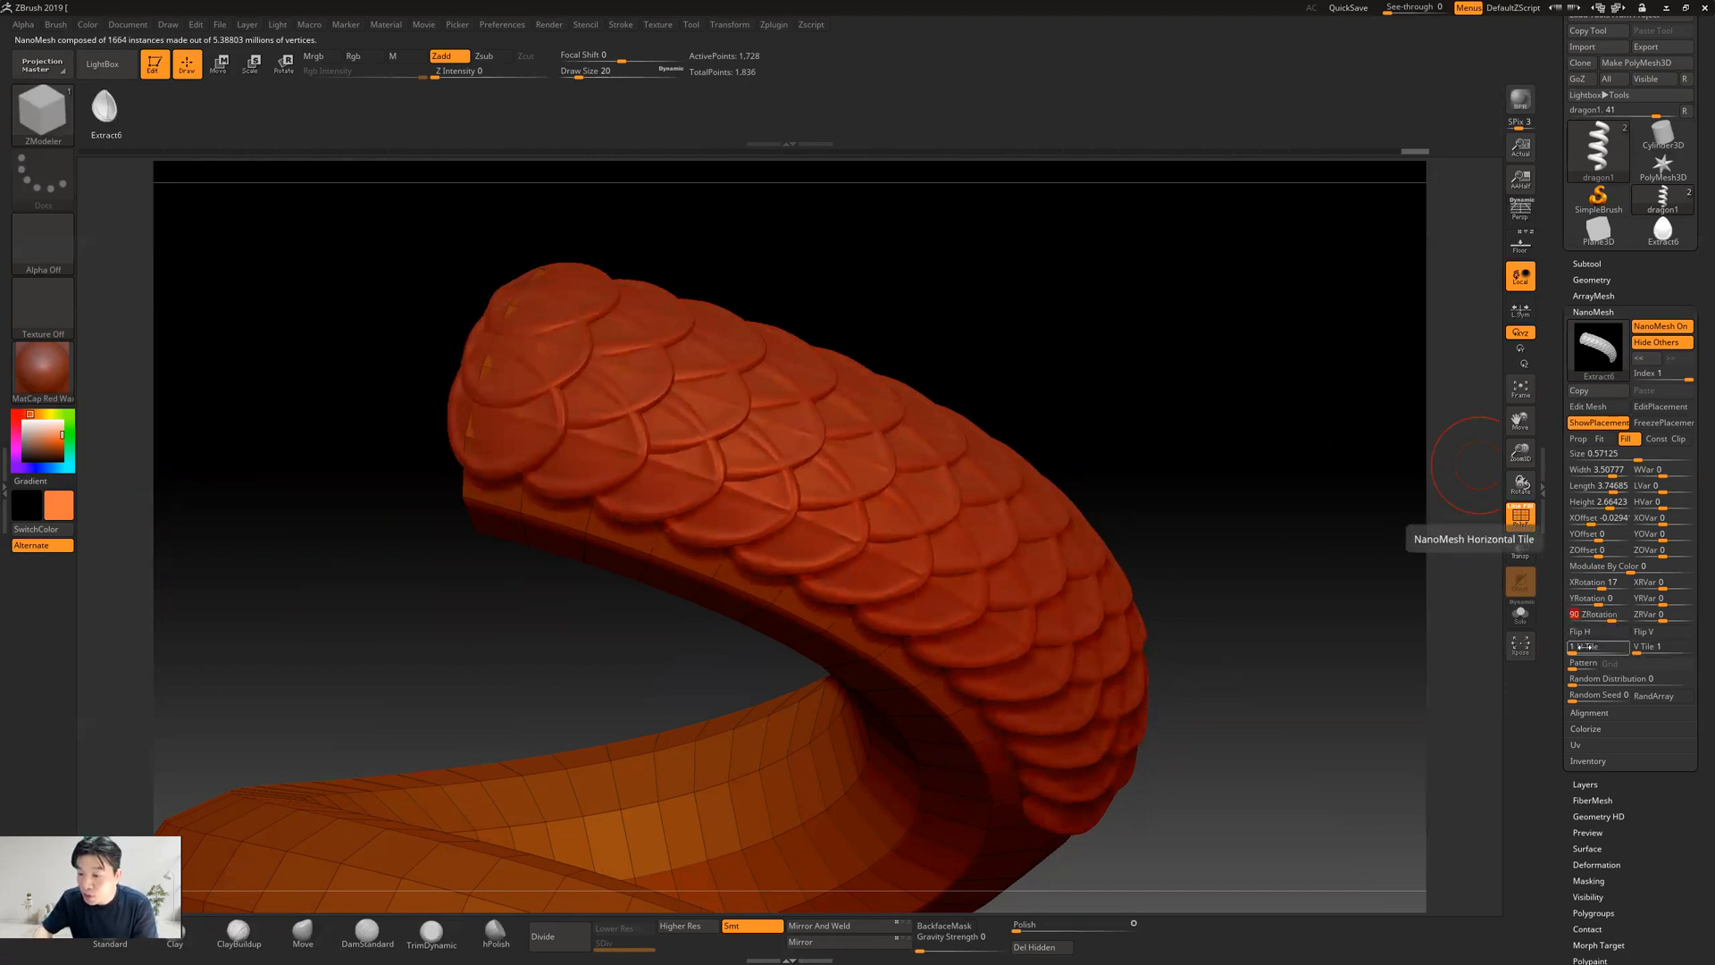
{"action": "left_click_drag", "start_coordinate": [1574, 651], "coordinate": [1573, 653]}
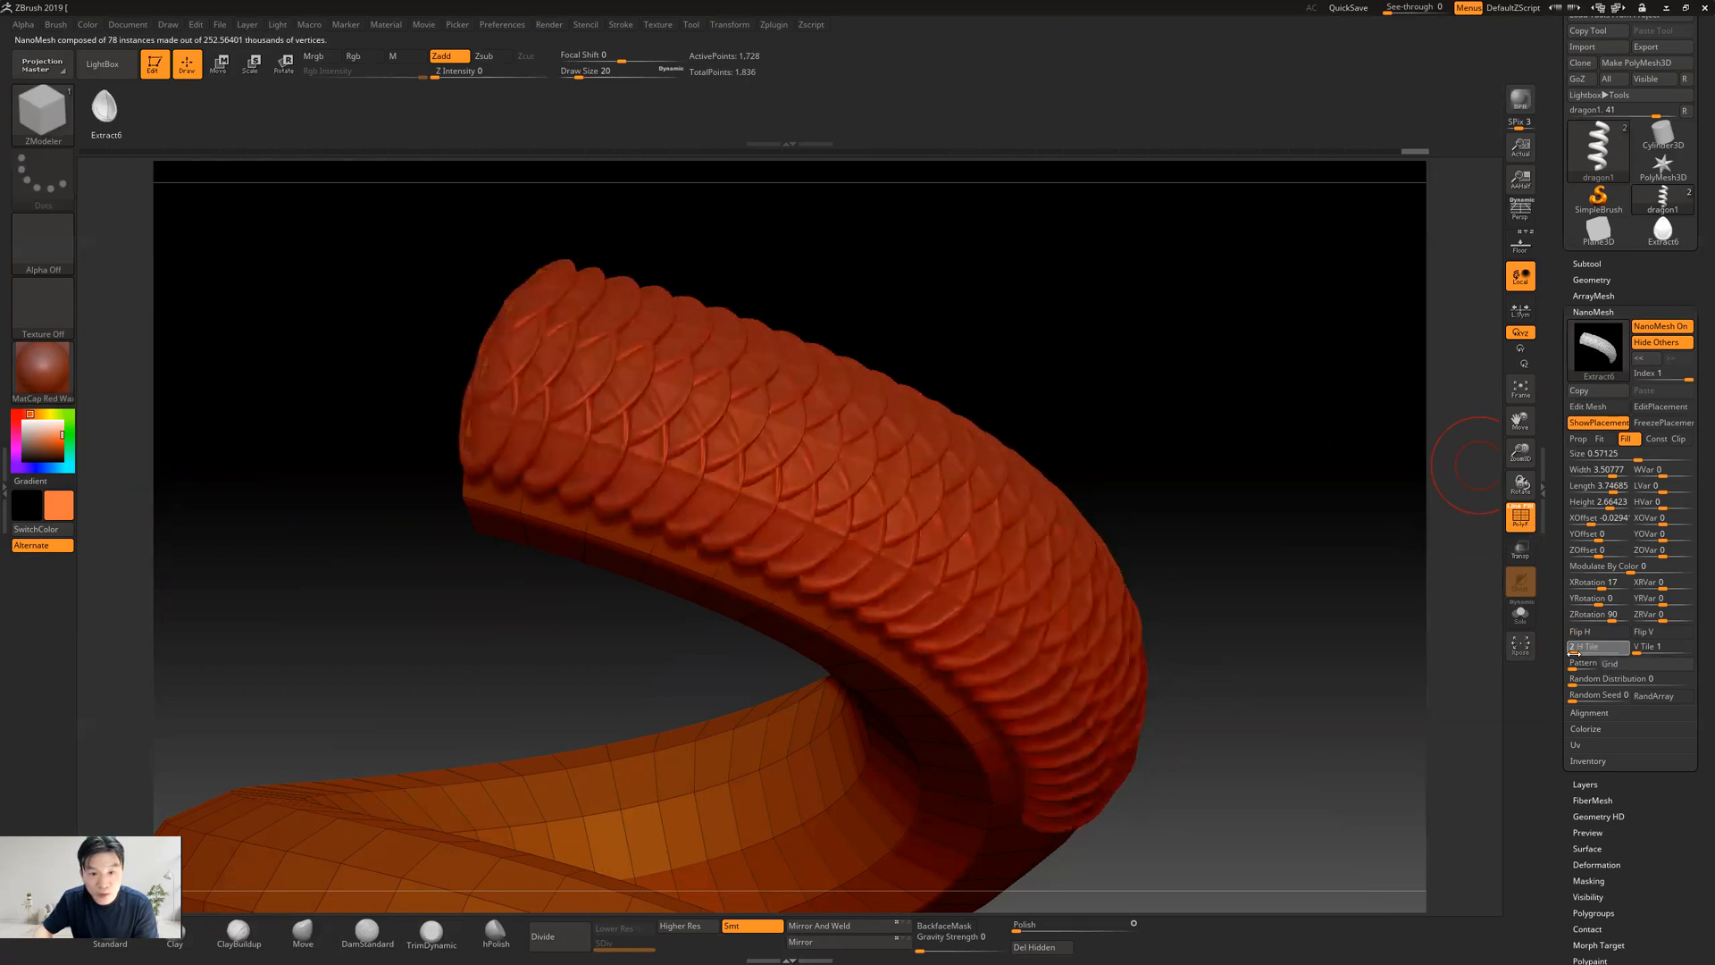
{"action": "mouse_move", "coordinate": [1285, 625]}
{"action": "left_mouse_down"}
{"action": "mouse_move", "coordinate": [1240, 640]}
{"action": "mouse_move", "coordinate": [1273, 626]}
{"action": "left_mouse_up"}
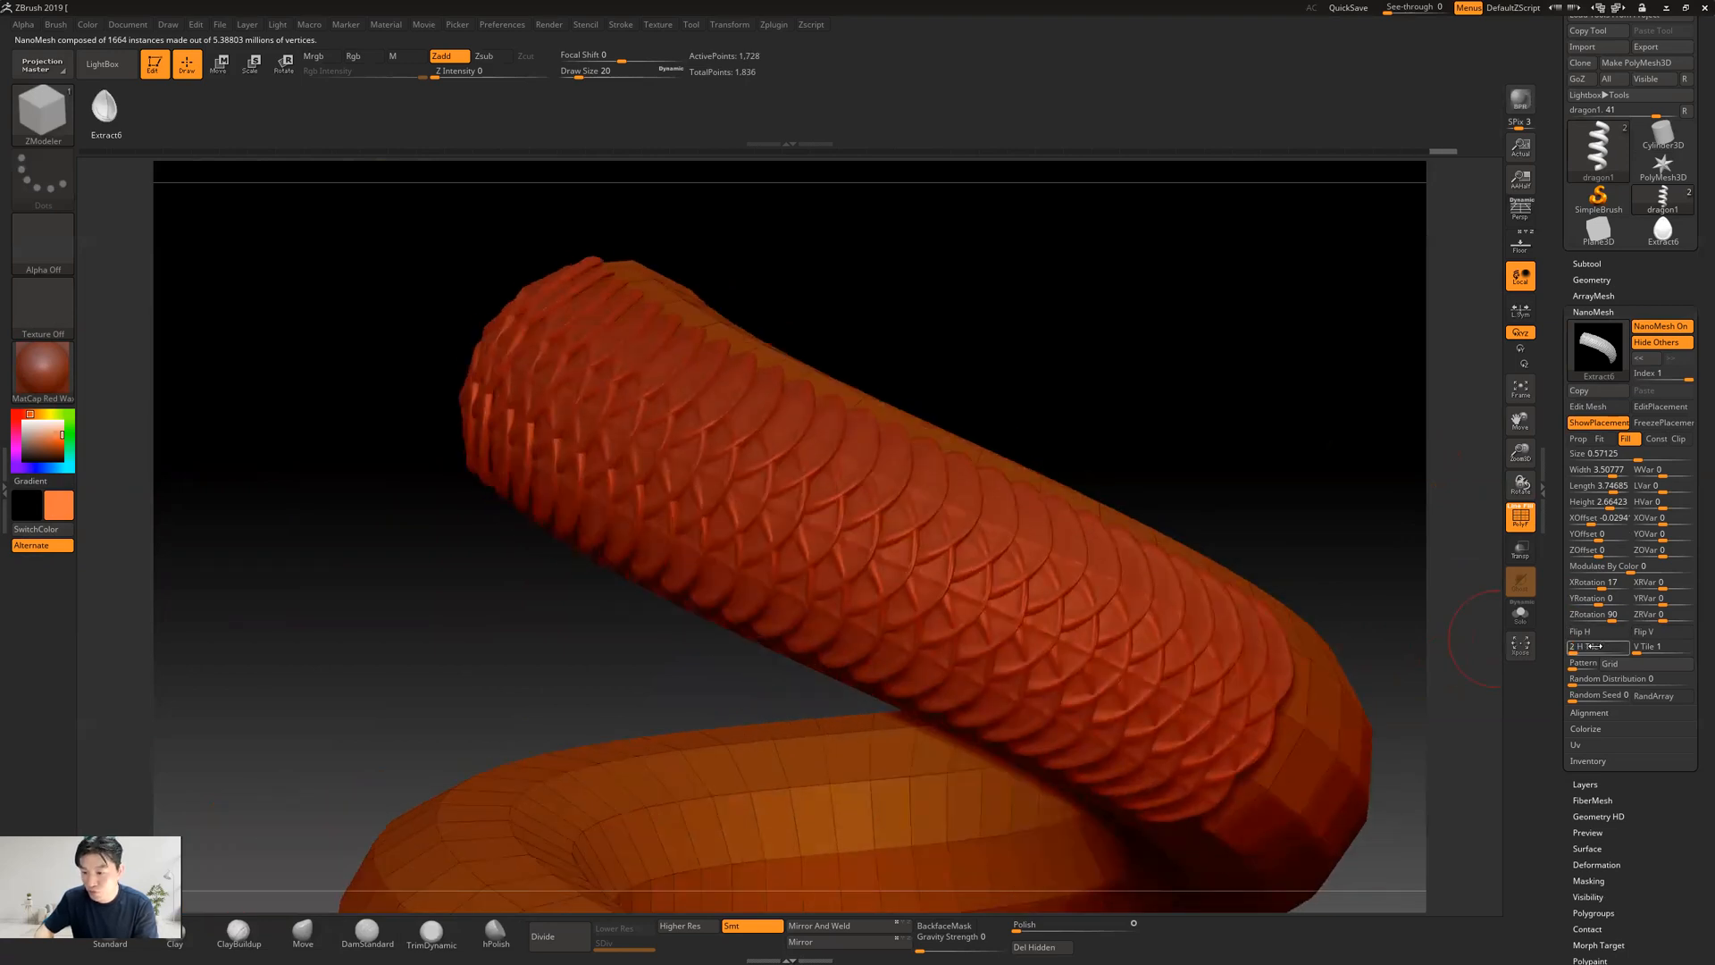
{"action": "key", "text": "Return"}
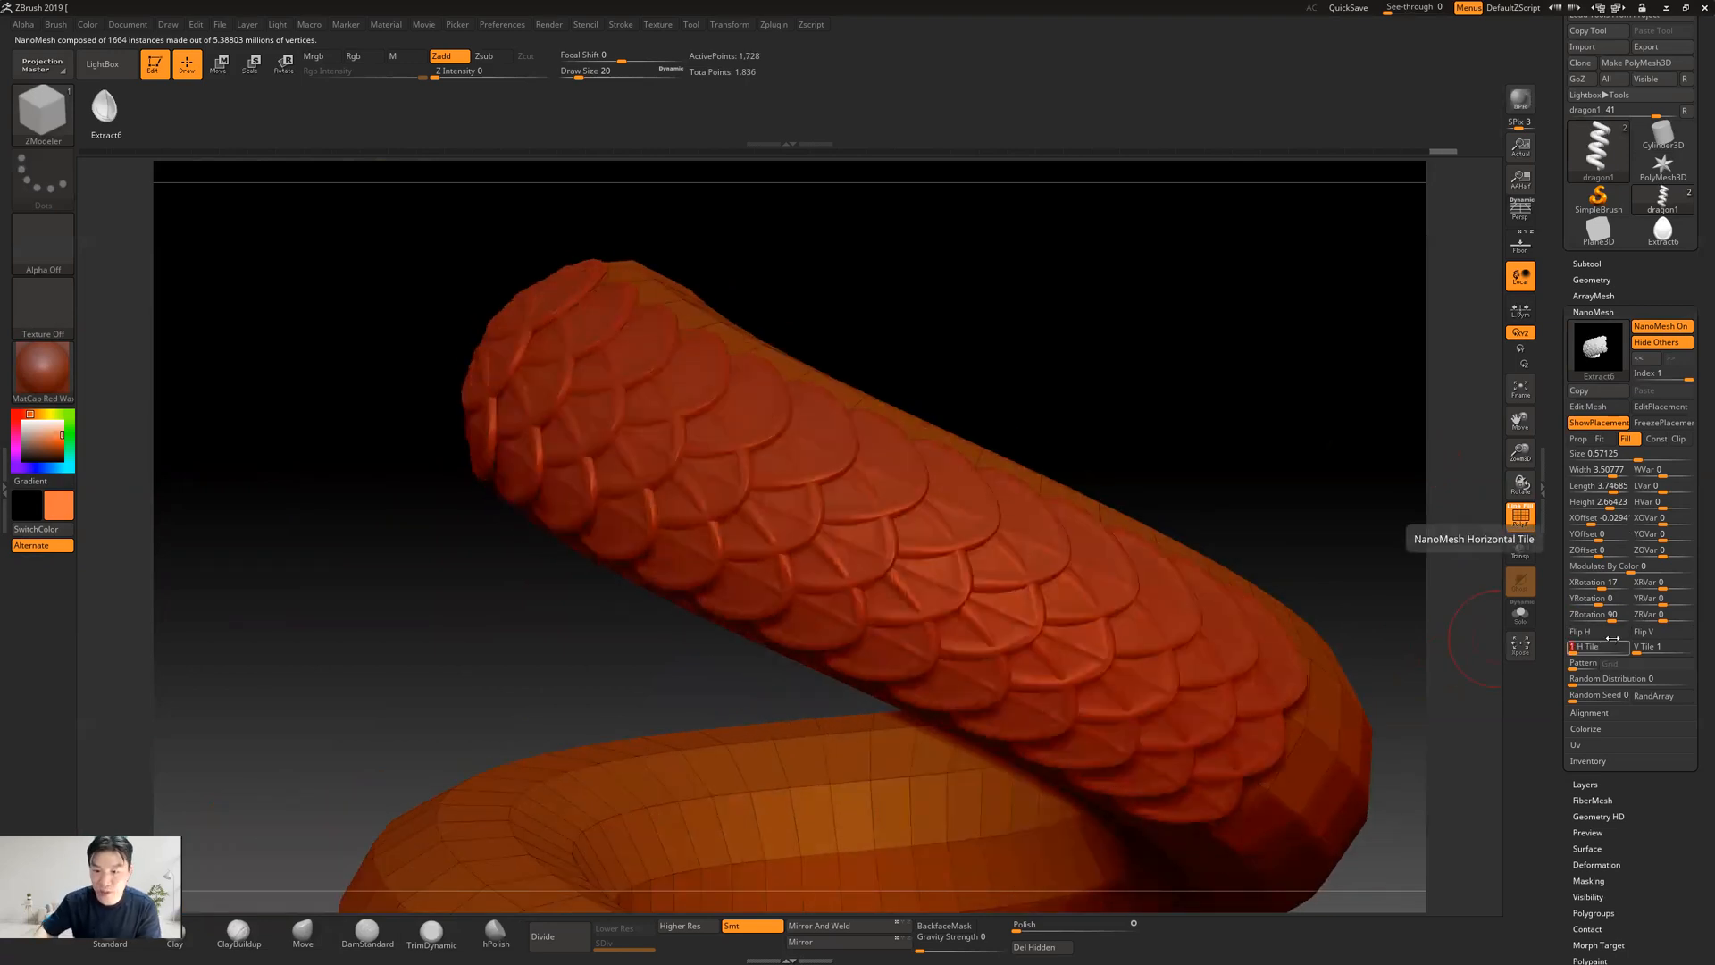
{"action": "left_click_drag", "start_coordinate": [1163, 436], "coordinate": [1189, 434]}
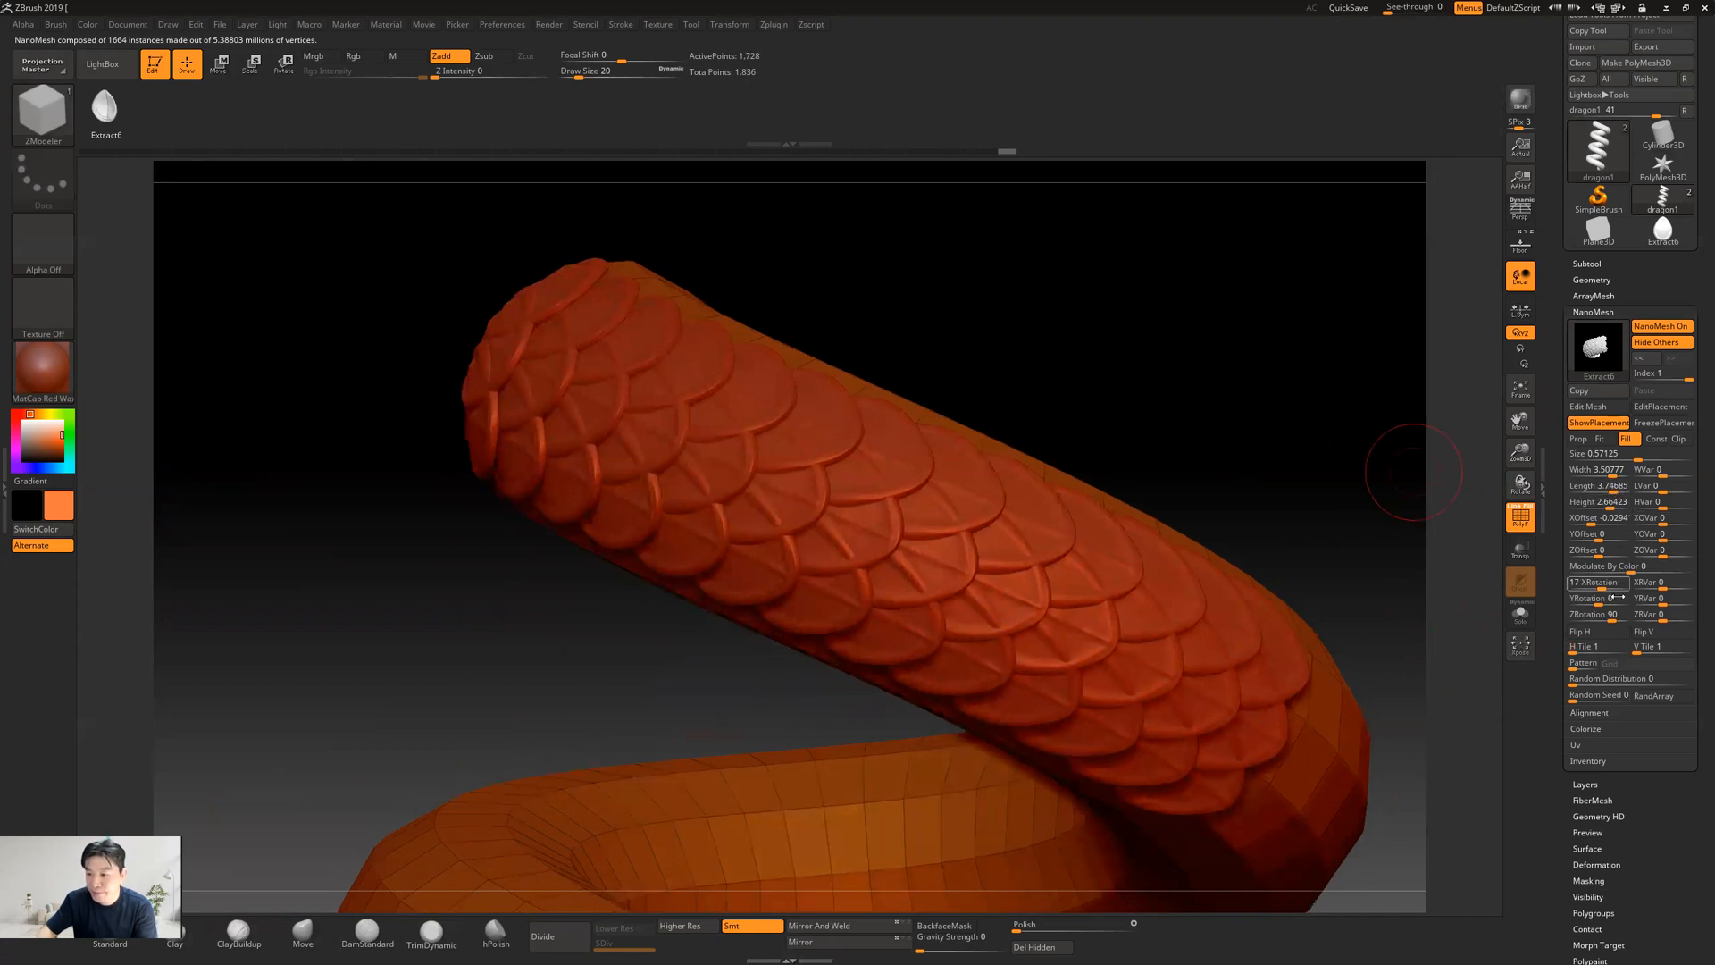
Review the overlapping scales on the upper coil and turn off NanoMesh on the snake
{"action": "left_click_drag", "start_coordinate": [1380, 478], "coordinate": [1231, 419]}
{"action": "left_click_drag", "start_coordinate": [1241, 503], "coordinate": [1185, 469]}
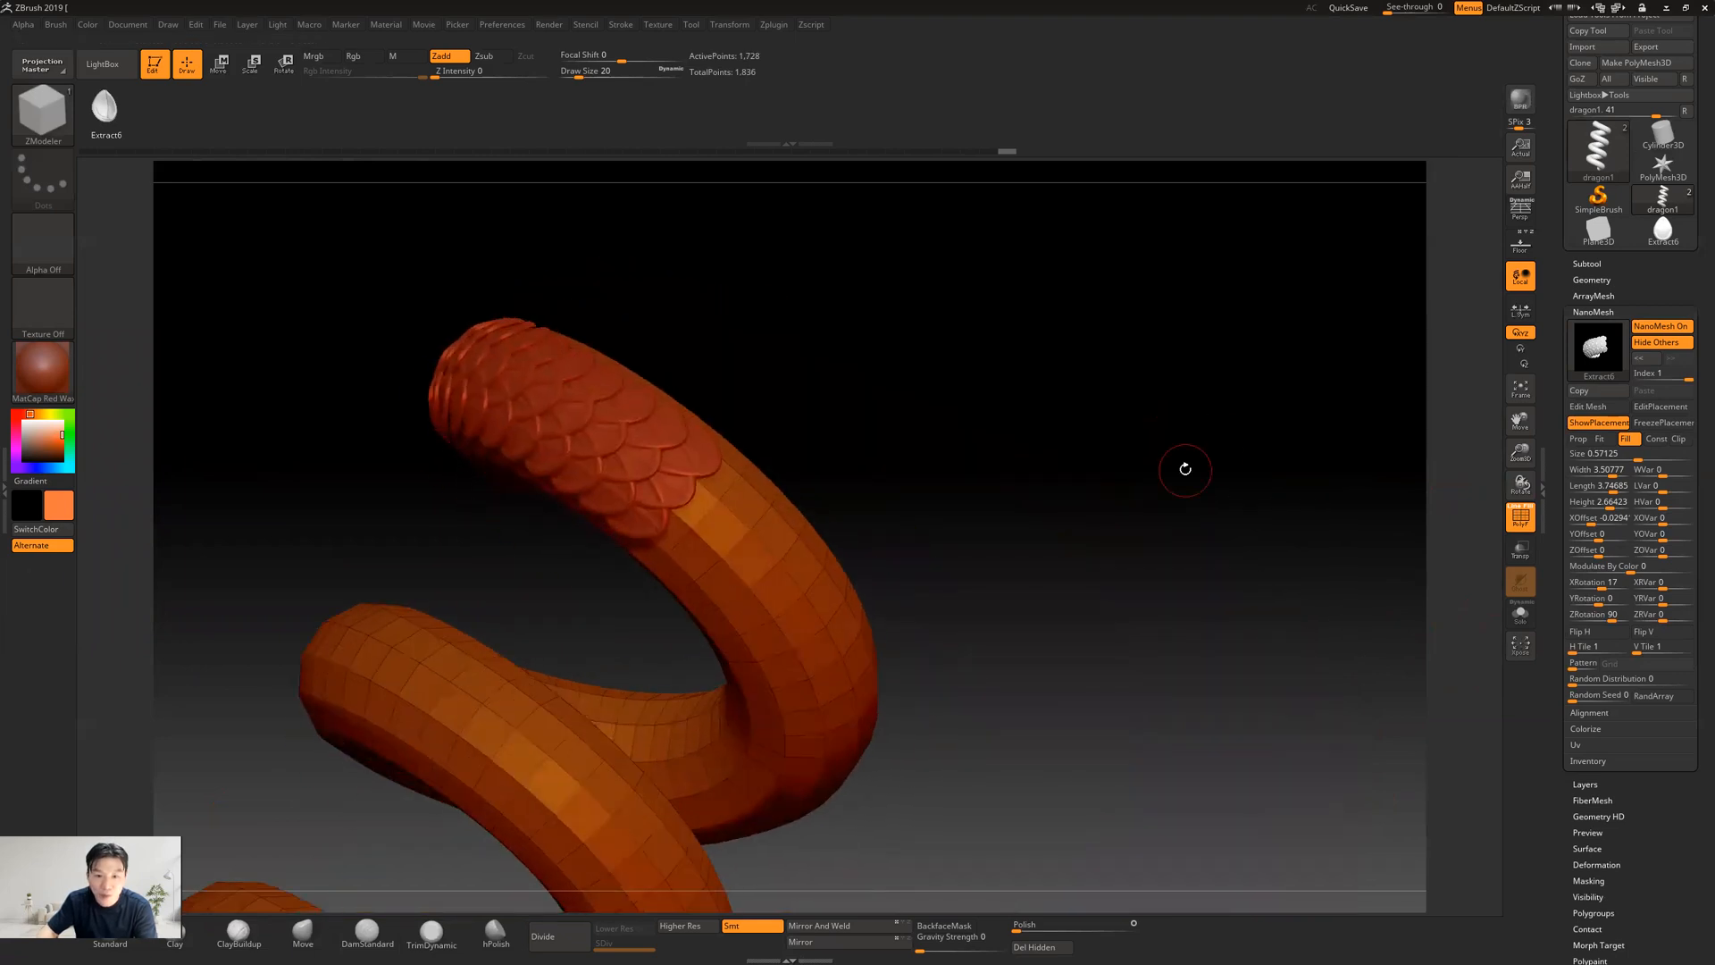
{"action": "left_click_drag", "start_coordinate": [1051, 481], "coordinate": [1437, 389]}
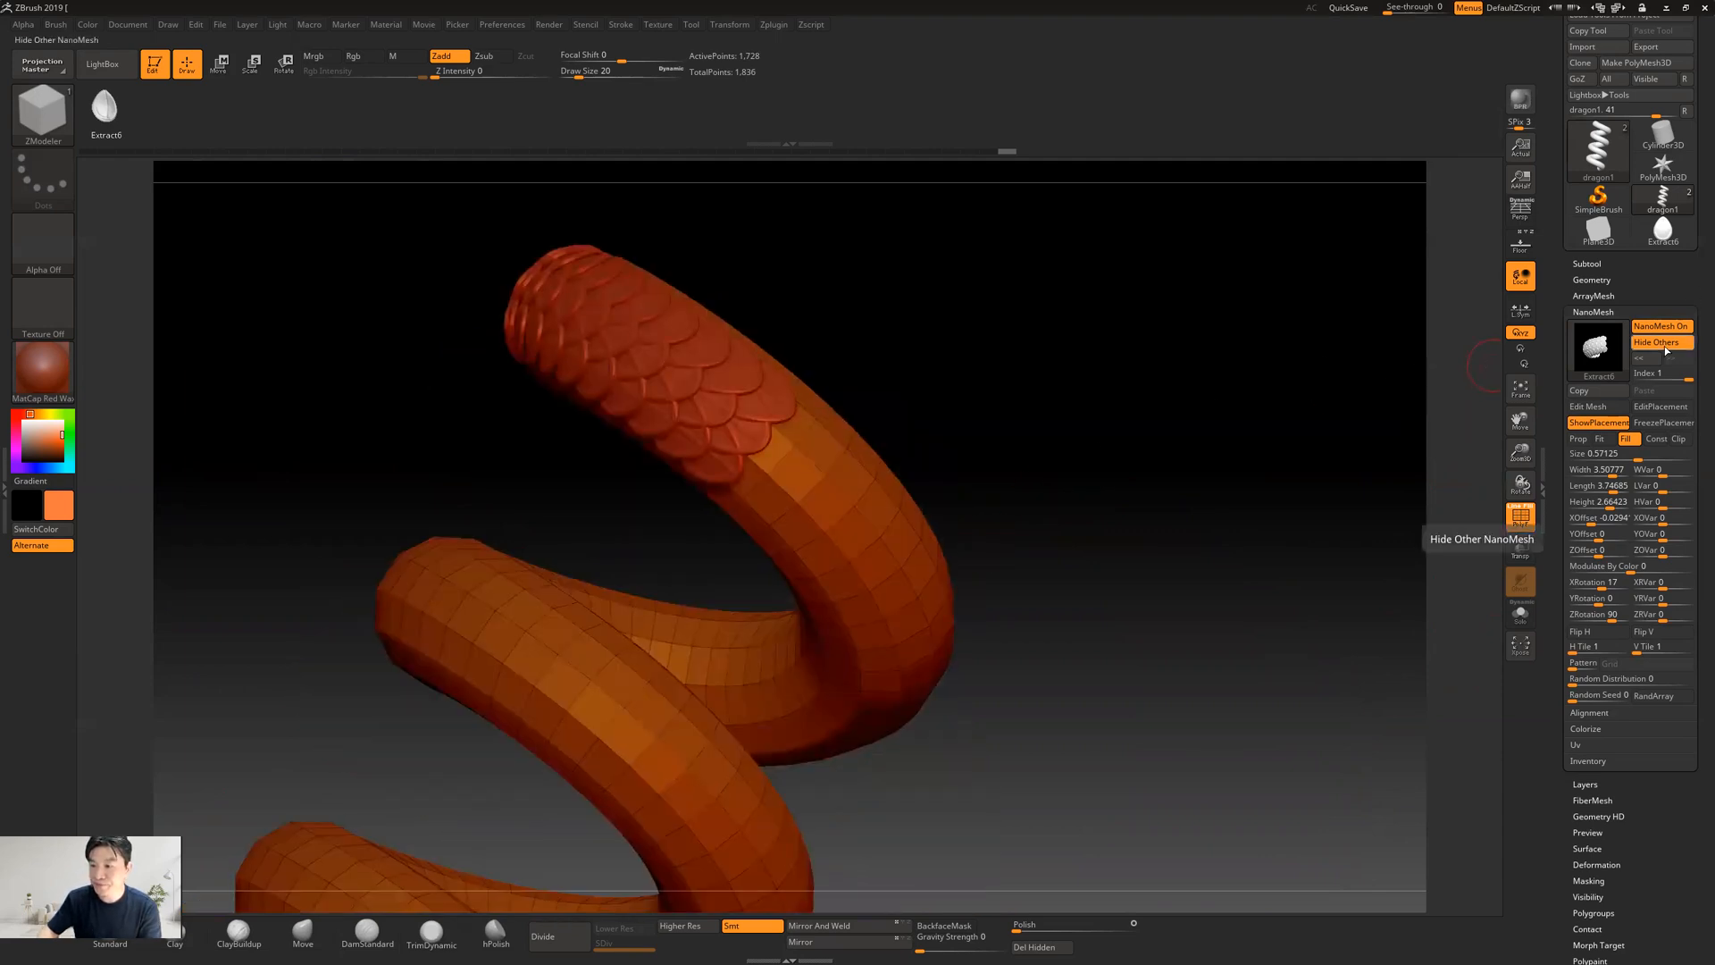
{"action": "left_click_drag", "start_coordinate": [1072, 467], "coordinate": [1103, 453]}
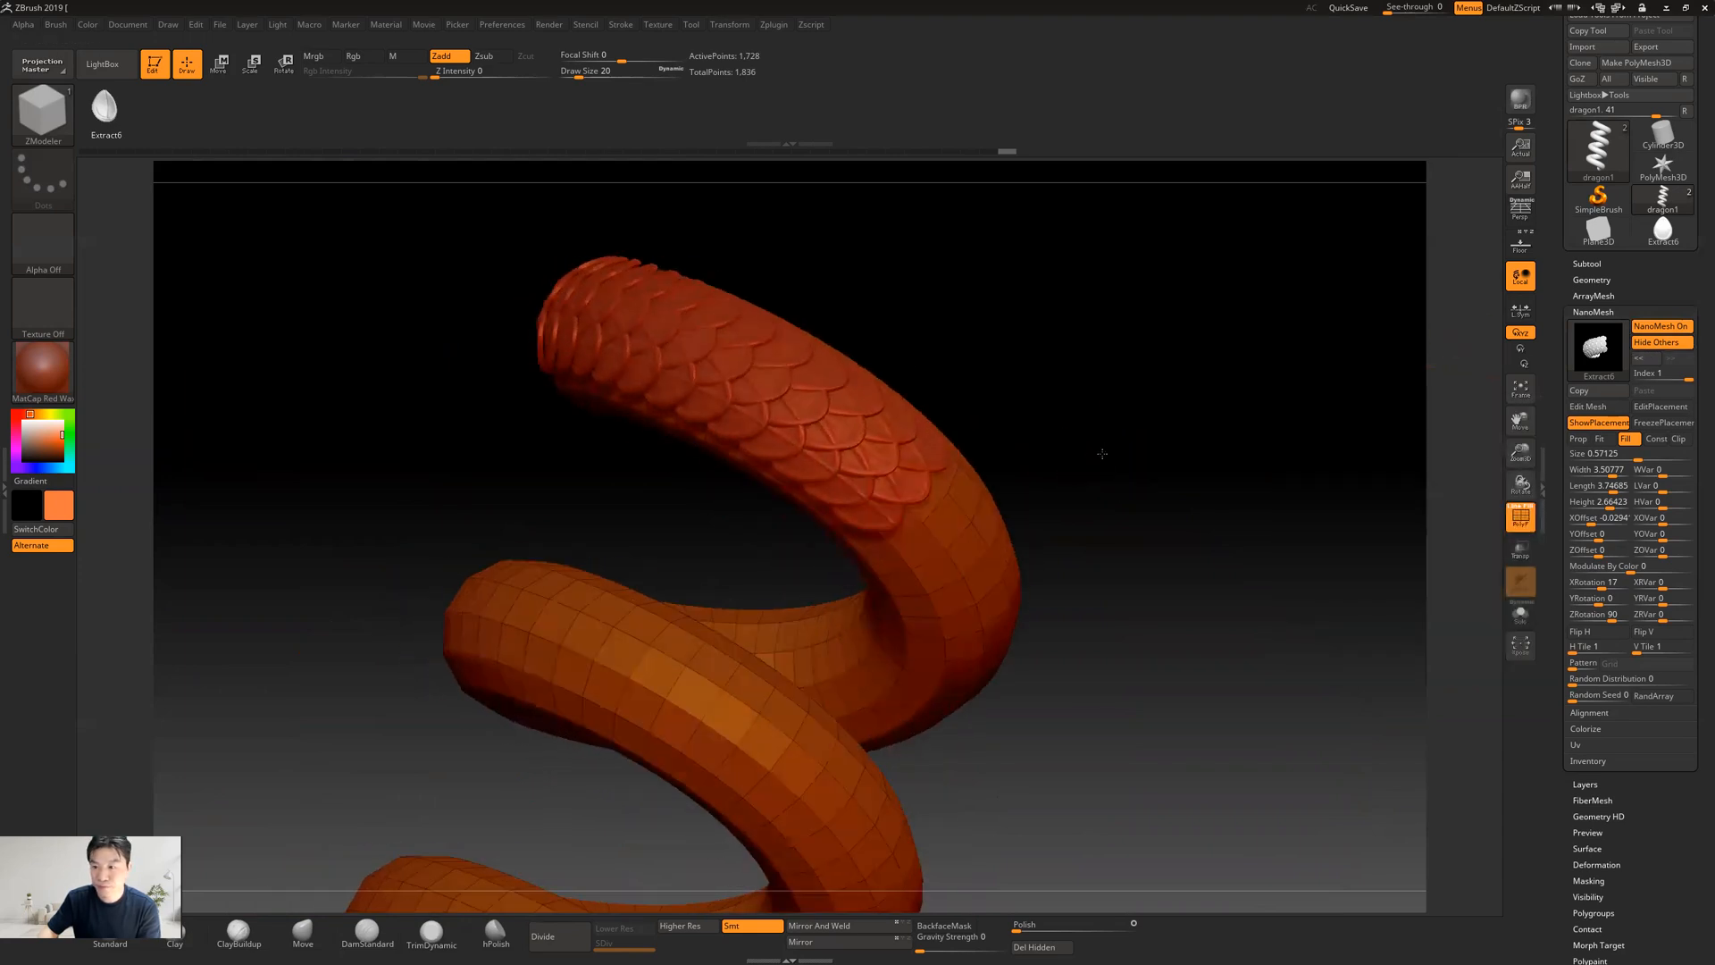
{"action": "left_click", "coordinate": [1664, 345]}
{"action": "left_click", "coordinate": [1664, 345]}
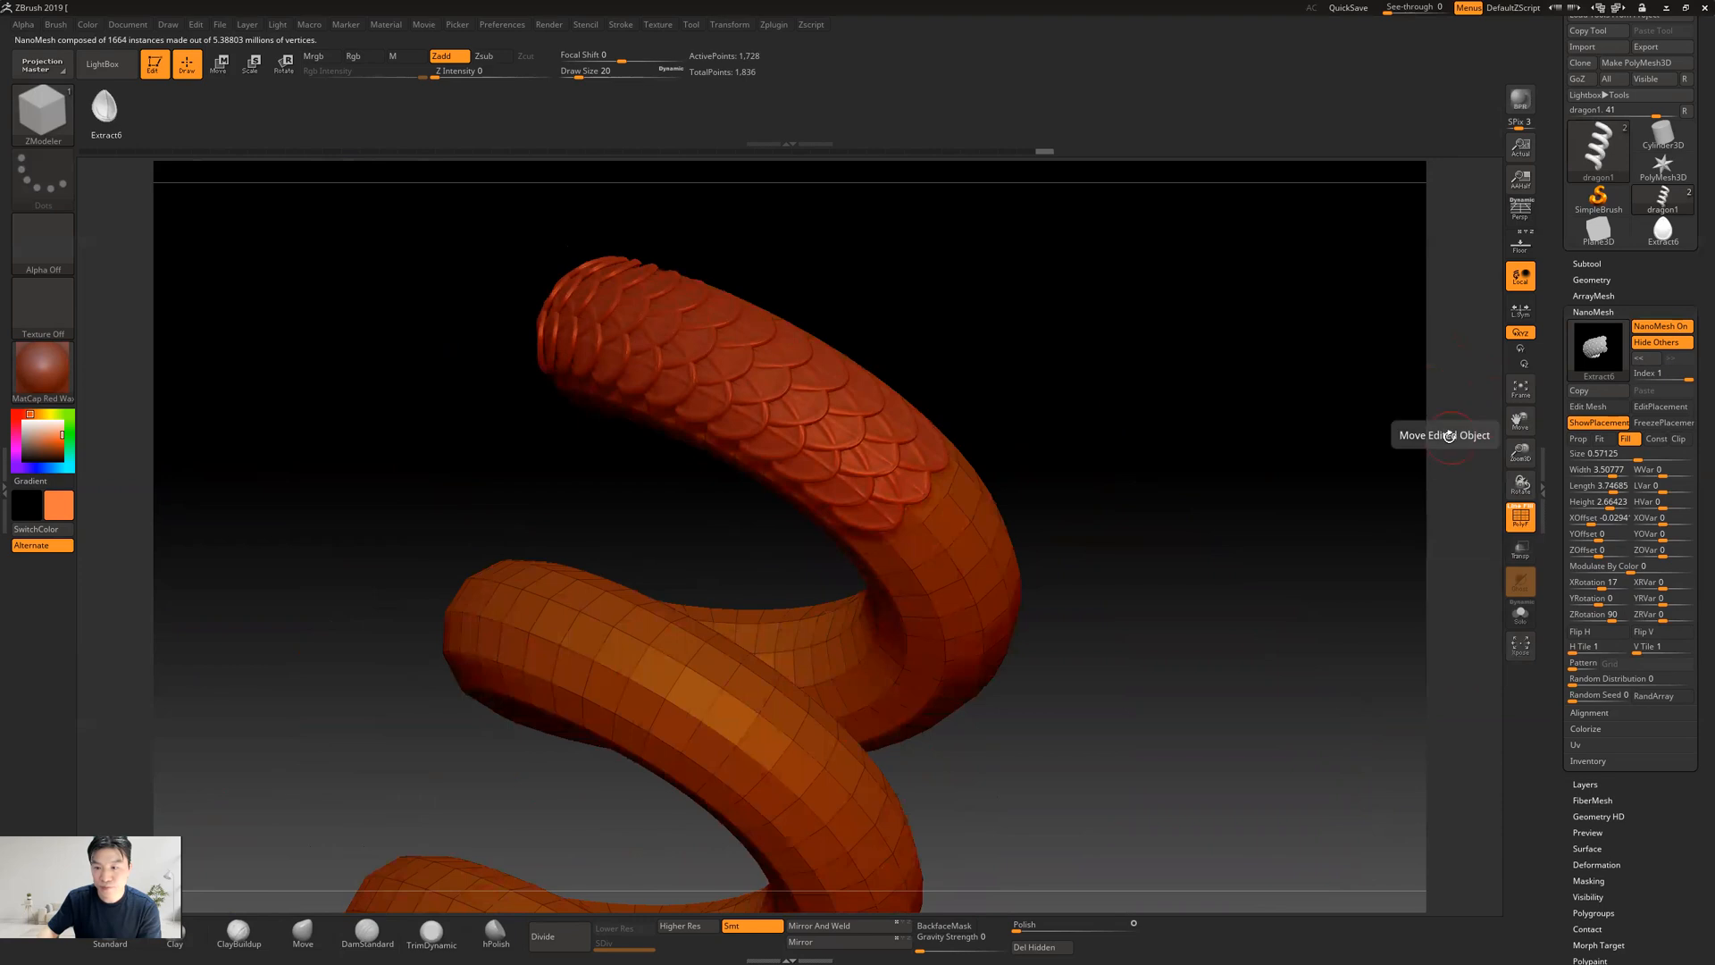
{"action": "left_click", "coordinate": [1658, 327]}
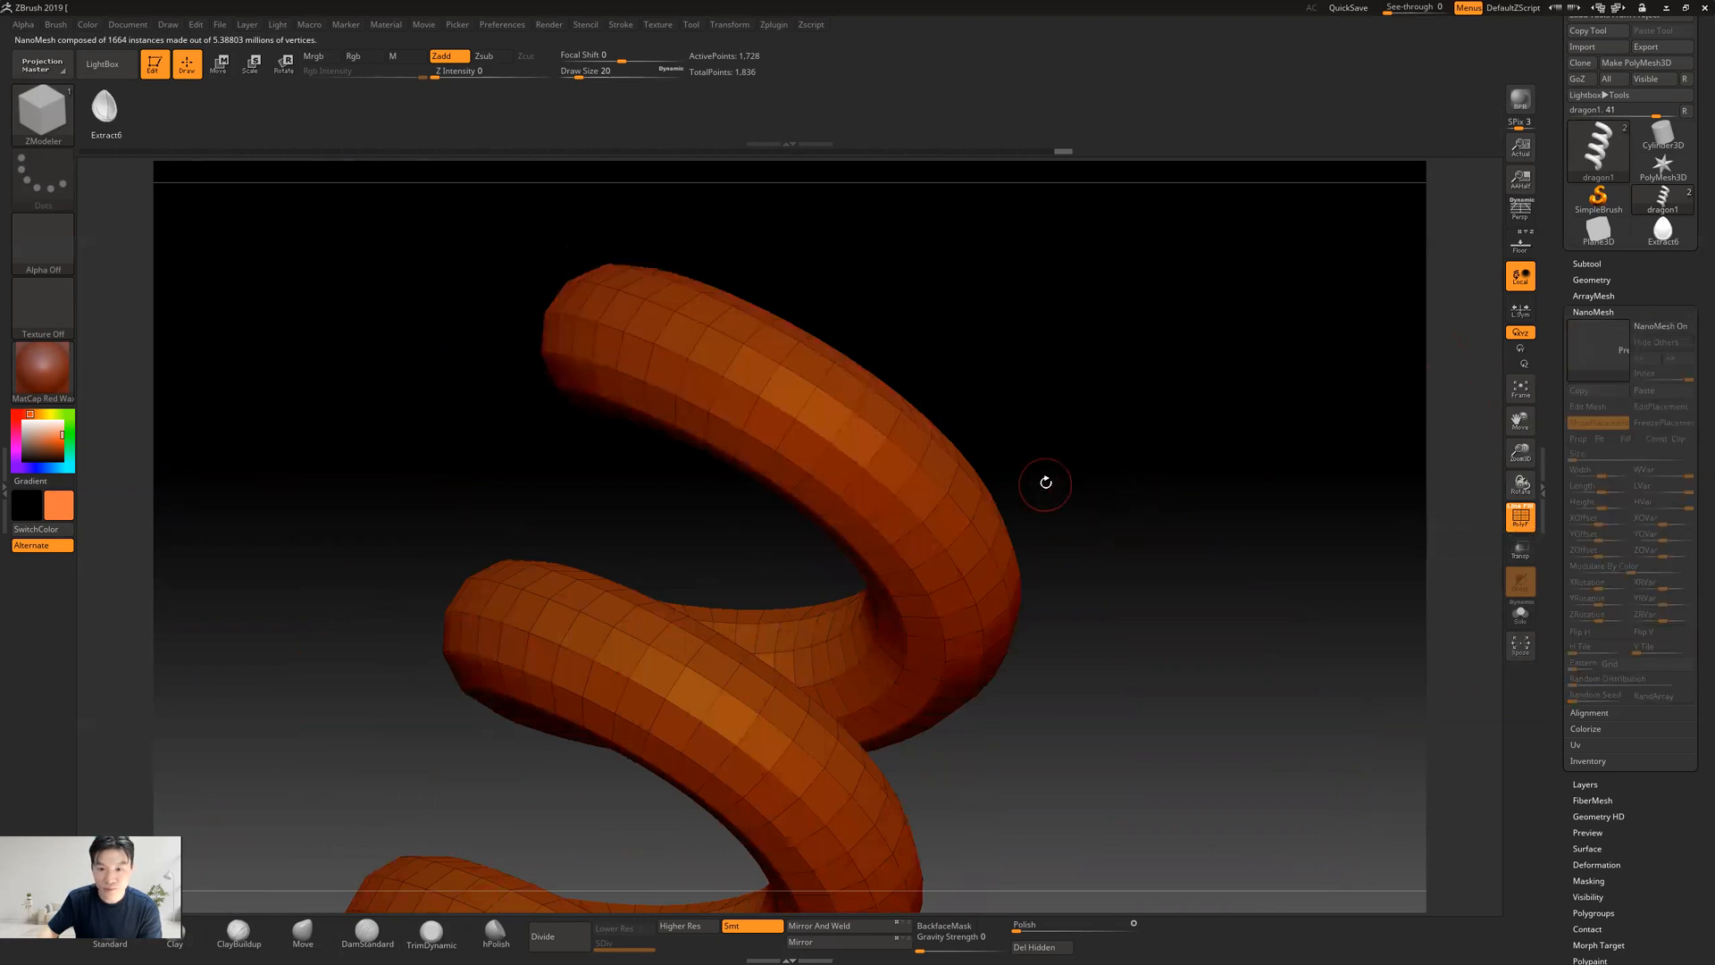
{"action": "left_click", "coordinate": [1516, 526]}
{"action": "left_click", "coordinate": [1515, 527]}
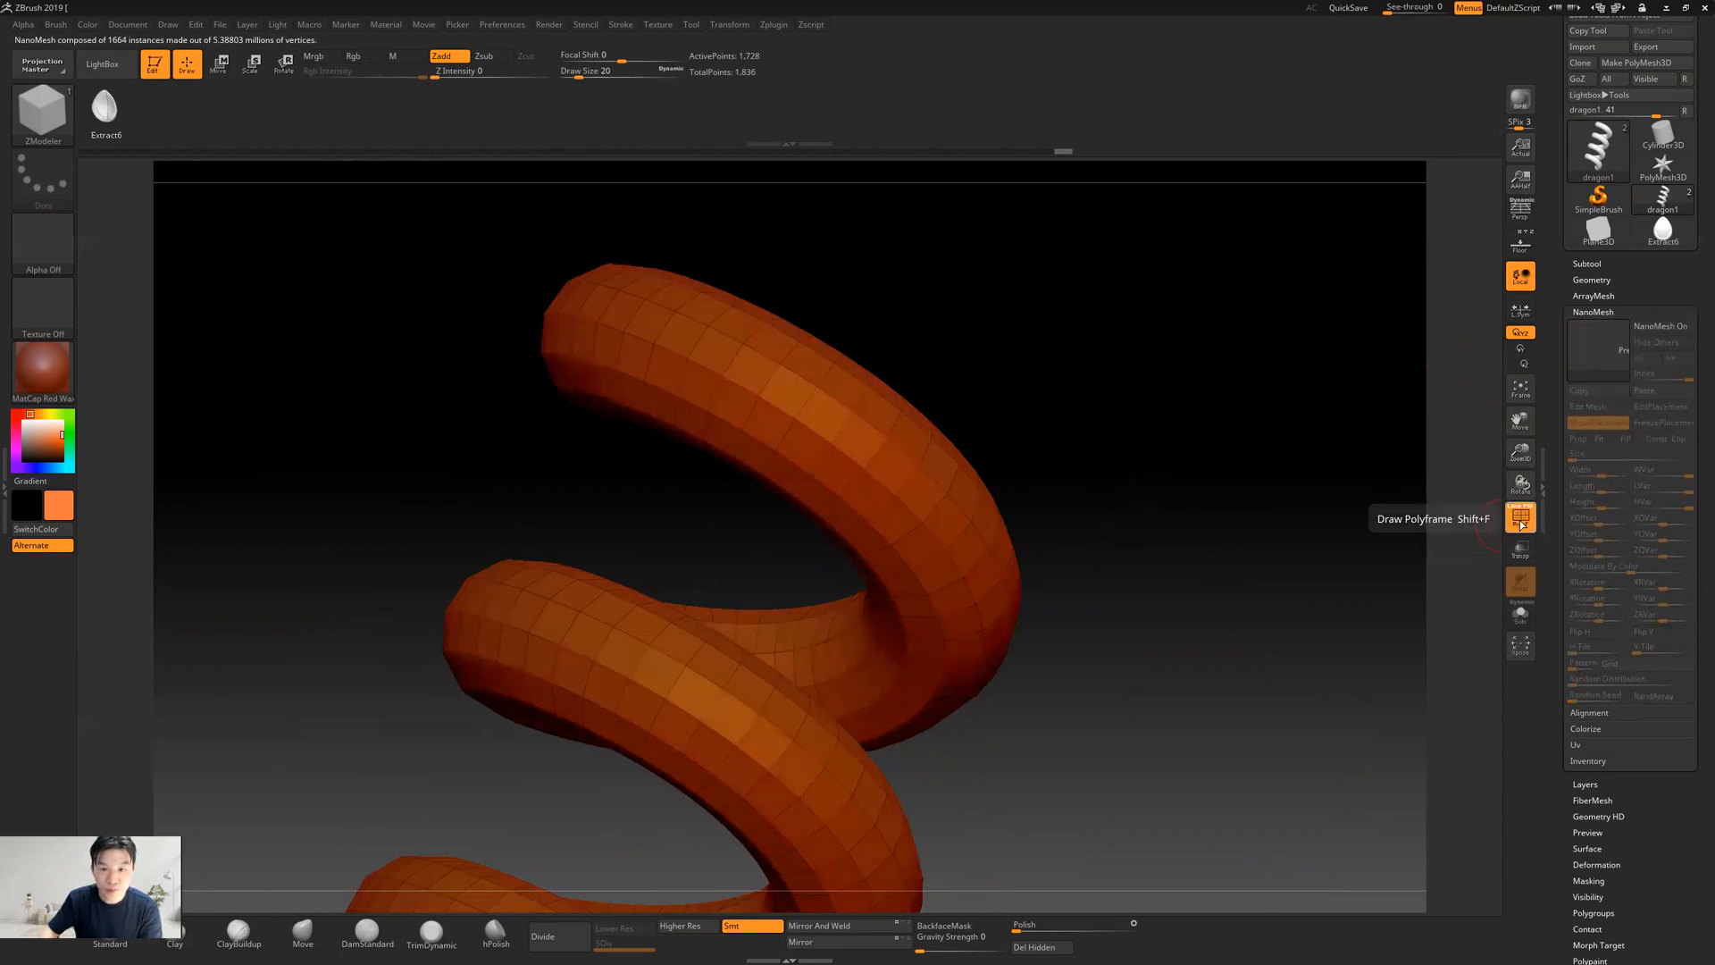
Mark the first rows of outer faces along the snake's upper coil as a temporary polygroup for the scales
{"action": "left_click_drag", "start_coordinate": [1115, 533], "coordinate": [1108, 534]}
{"action": "left_click_drag", "start_coordinate": [994, 425], "coordinate": [927, 428]}
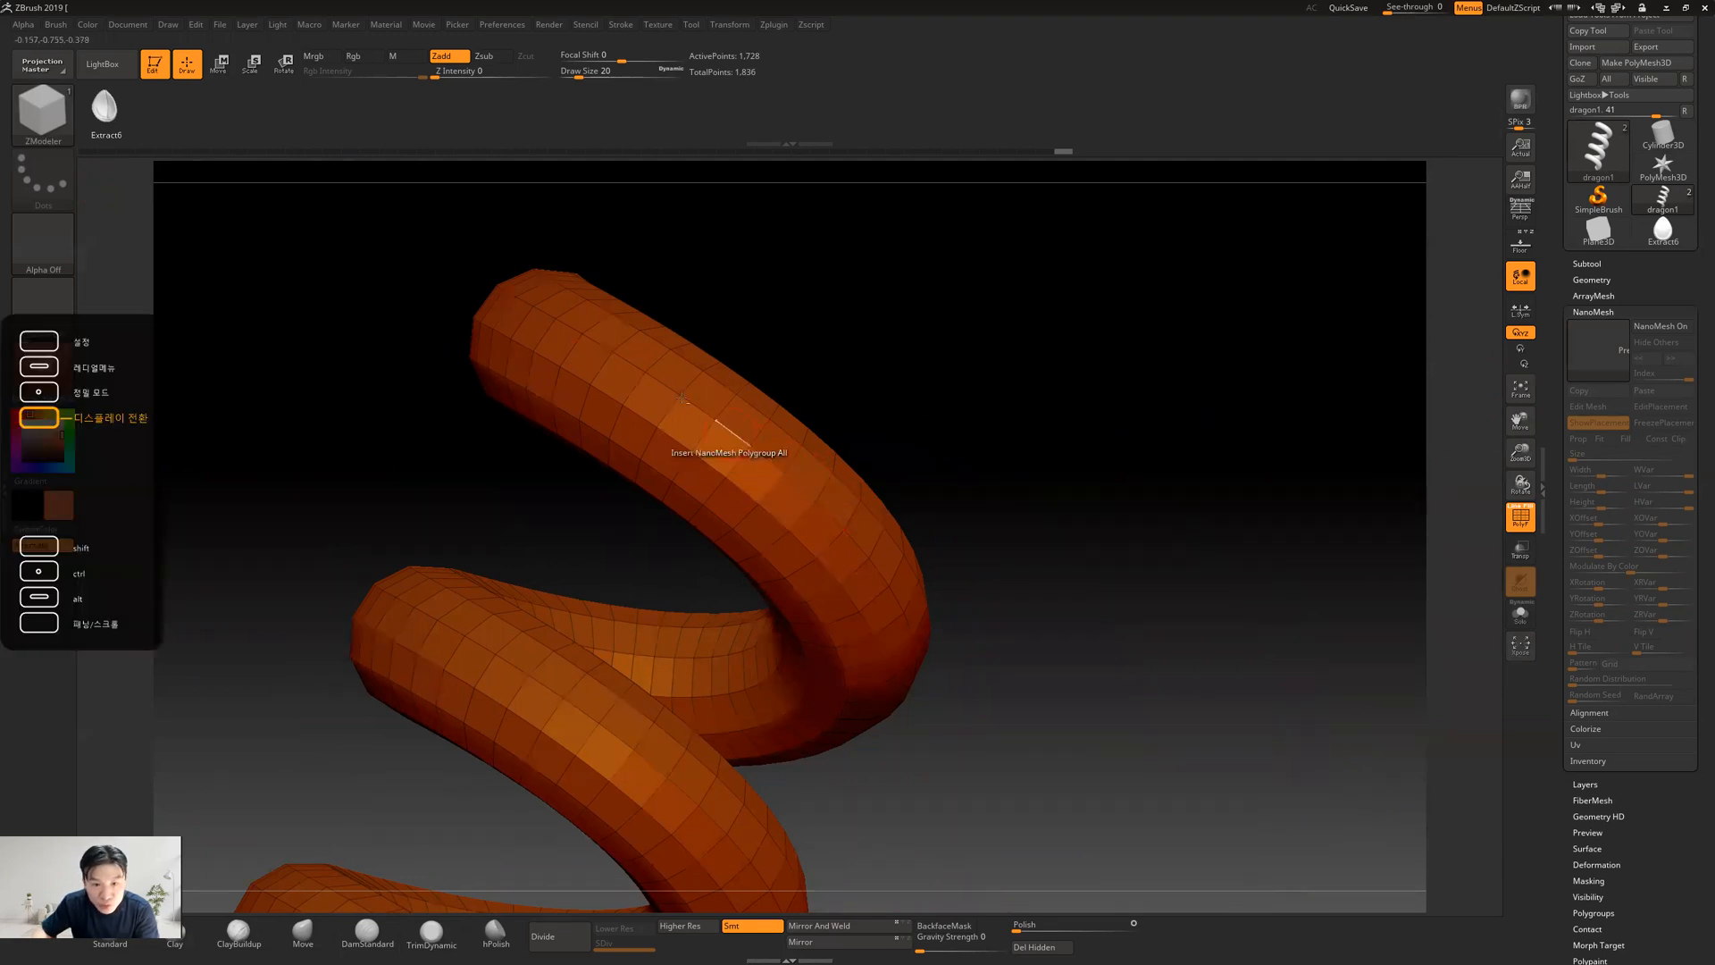
{"action": "left_click_drag", "start_coordinate": [846, 379], "coordinate": [829, 428]}
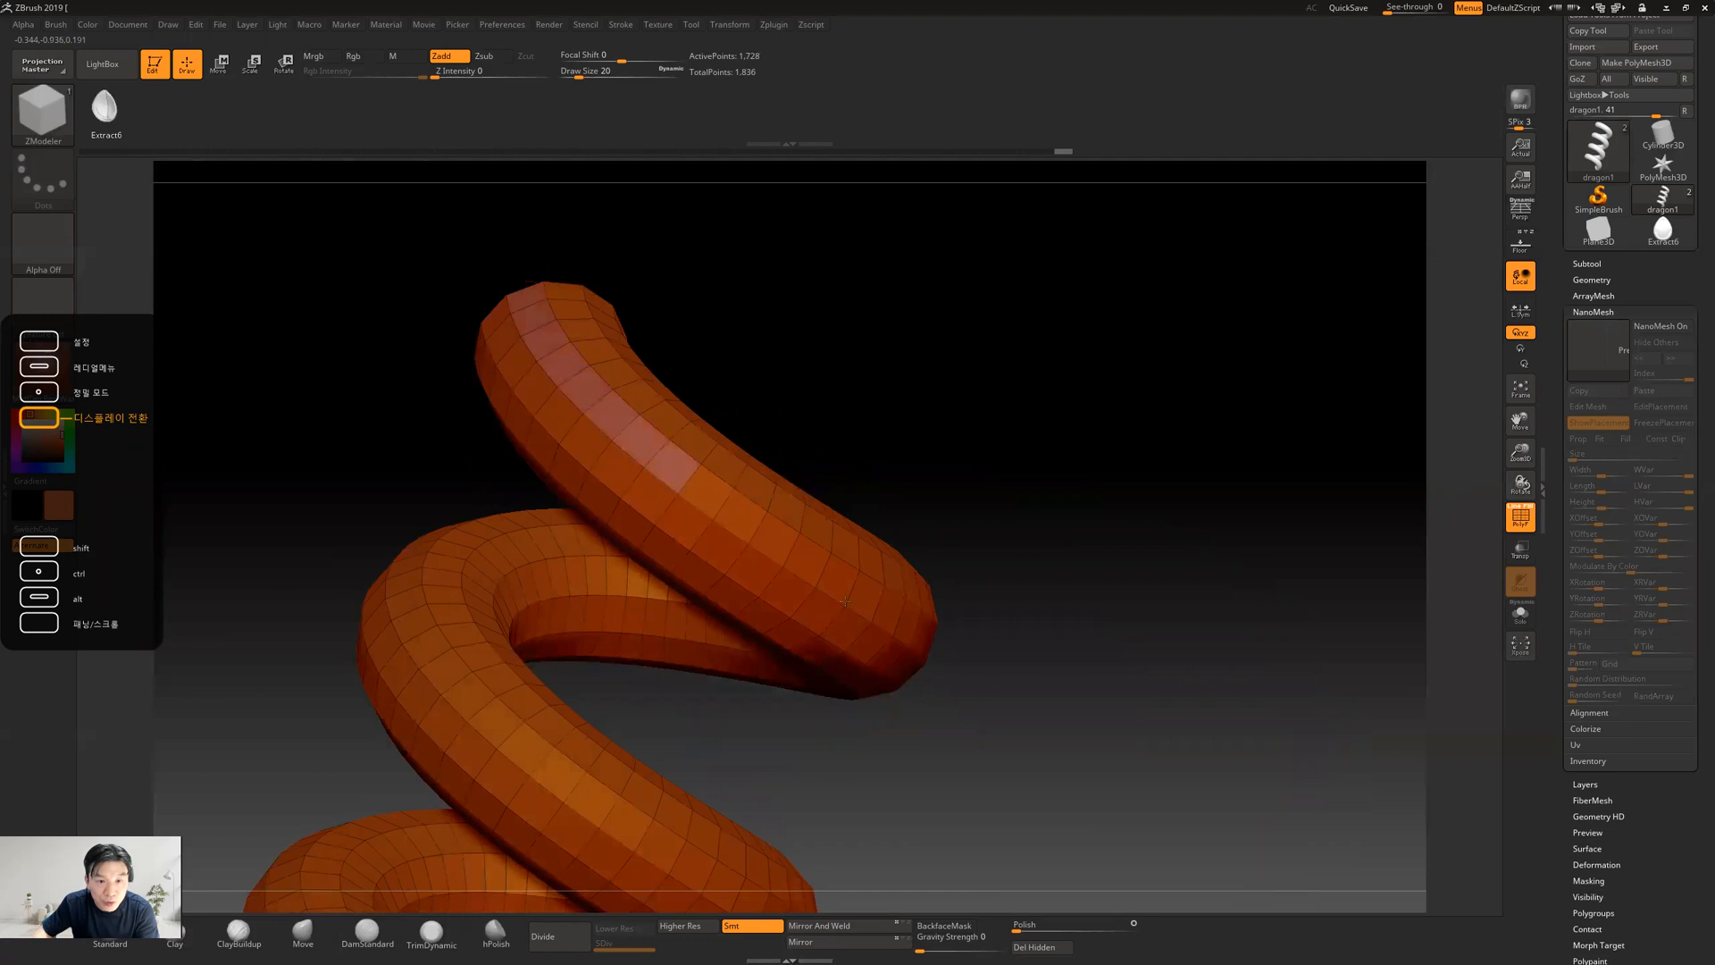
{"action": "mouse_move", "coordinate": [1089, 629]}
{"action": "left_mouse_down"}
{"action": "mouse_move", "coordinate": [1034, 601]}
{"action": "mouse_move", "coordinate": [785, 626]}
{"action": "mouse_move", "coordinate": [969, 609]}
{"action": "mouse_move", "coordinate": [809, 617]}
{"action": "left_mouse_up"}
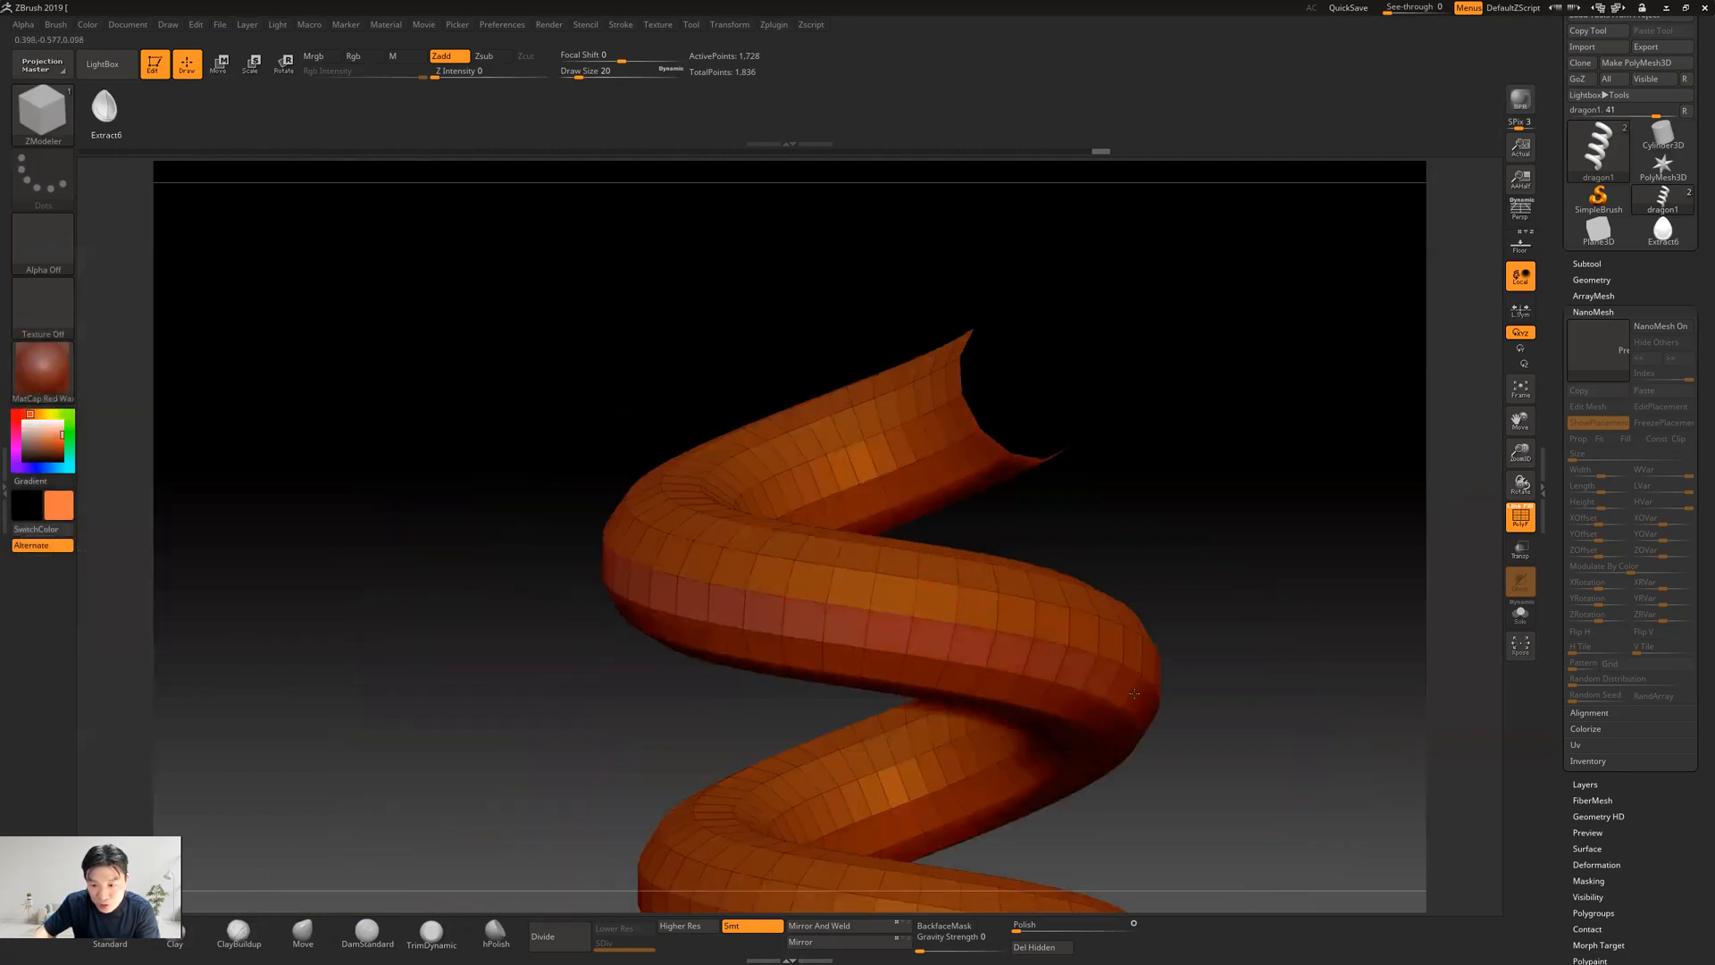
{"action": "left_click_drag", "start_coordinate": [1089, 494], "coordinate": [1176, 490]}
{"action": "left_click_drag", "start_coordinate": [807, 410], "coordinate": [861, 482]}
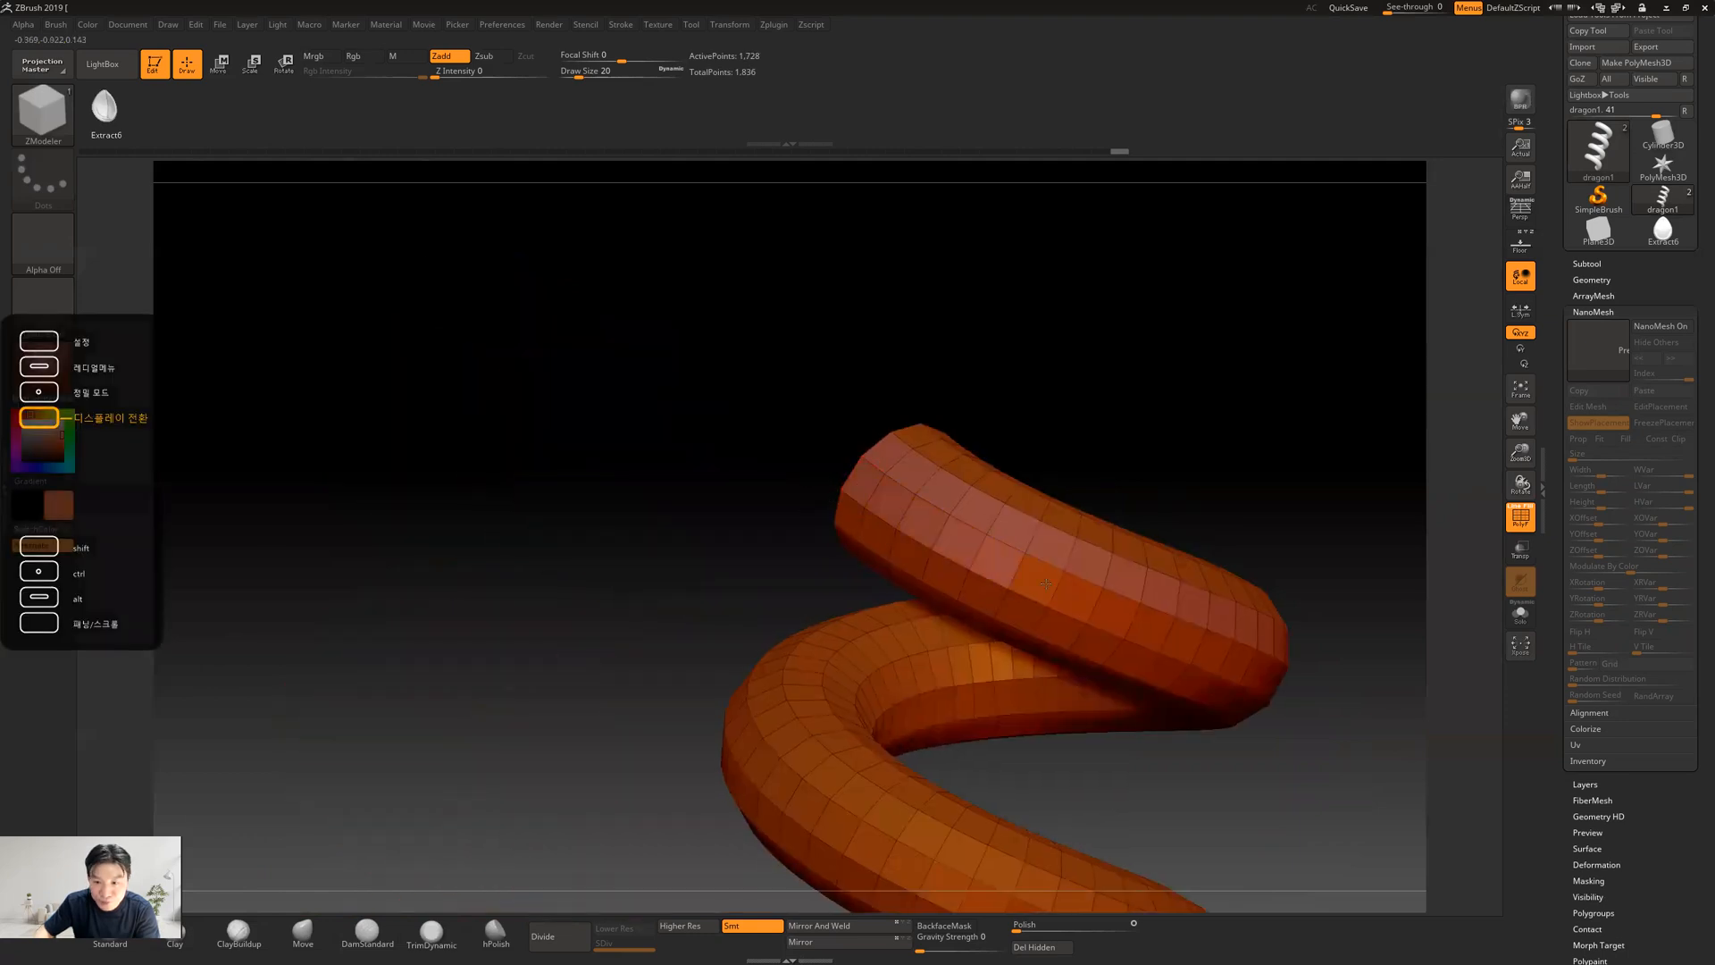
{"action": "left_click_drag", "start_coordinate": [1313, 509], "coordinate": [872, 436]}
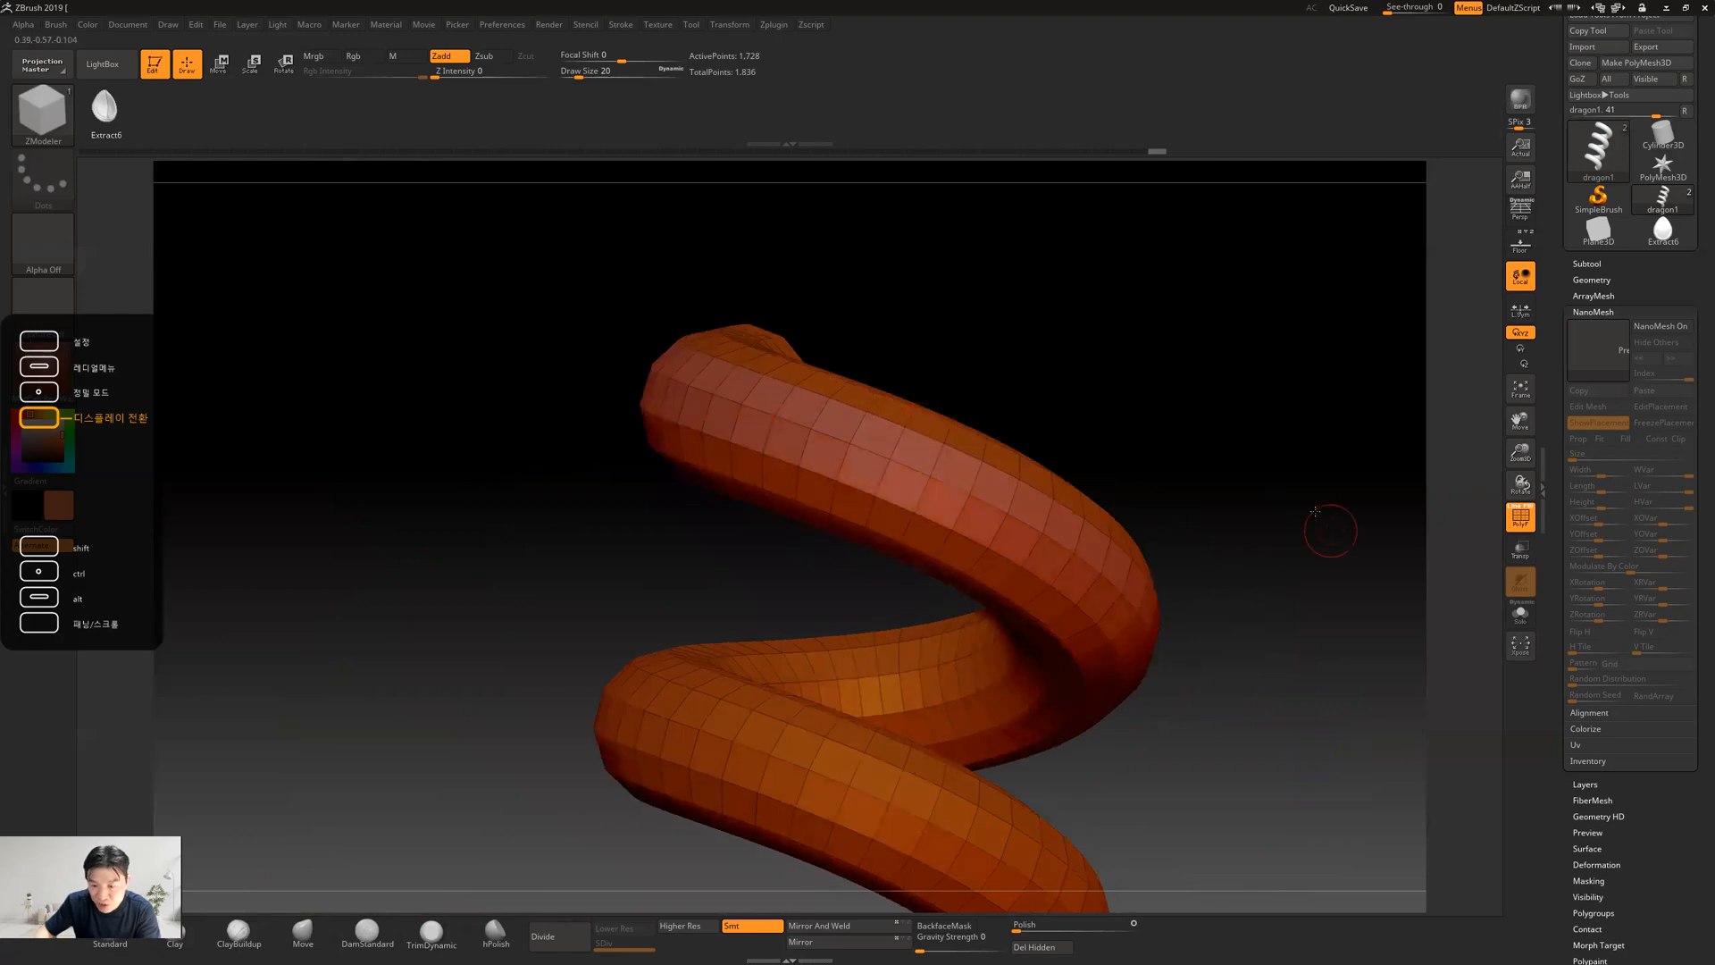
{"action": "left_click_drag", "start_coordinate": [1315, 511], "coordinate": [1286, 522]}
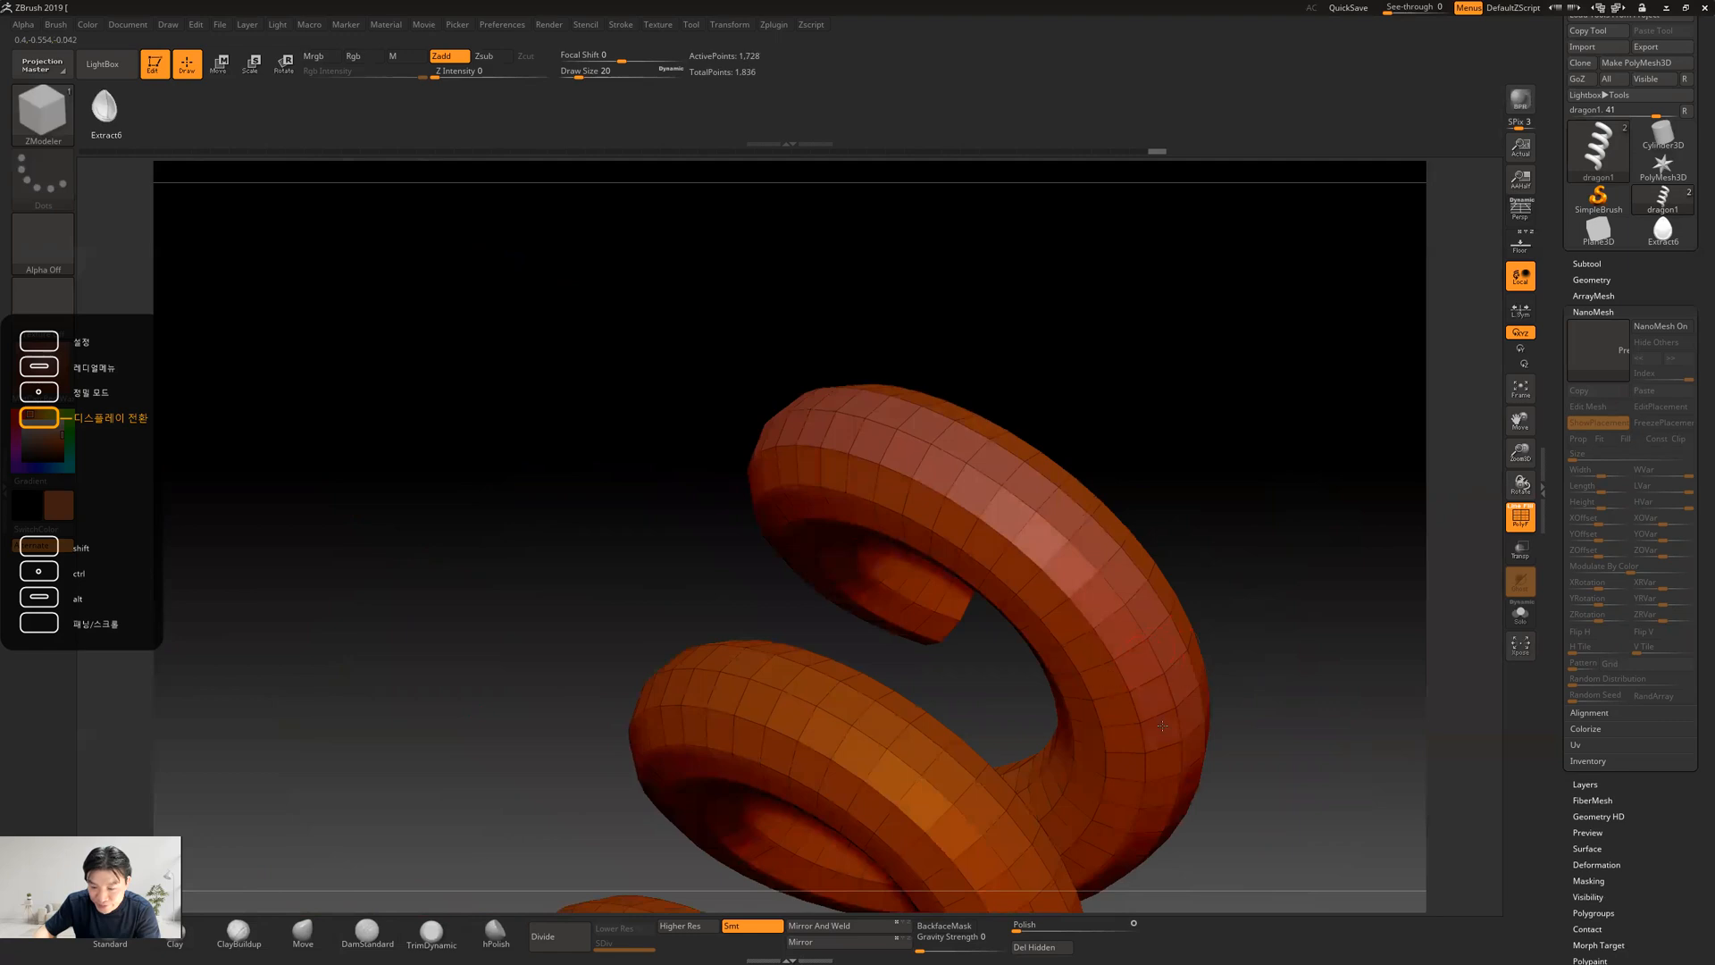
{"action": "left_click_drag", "start_coordinate": [1296, 676], "coordinate": [1178, 459]}
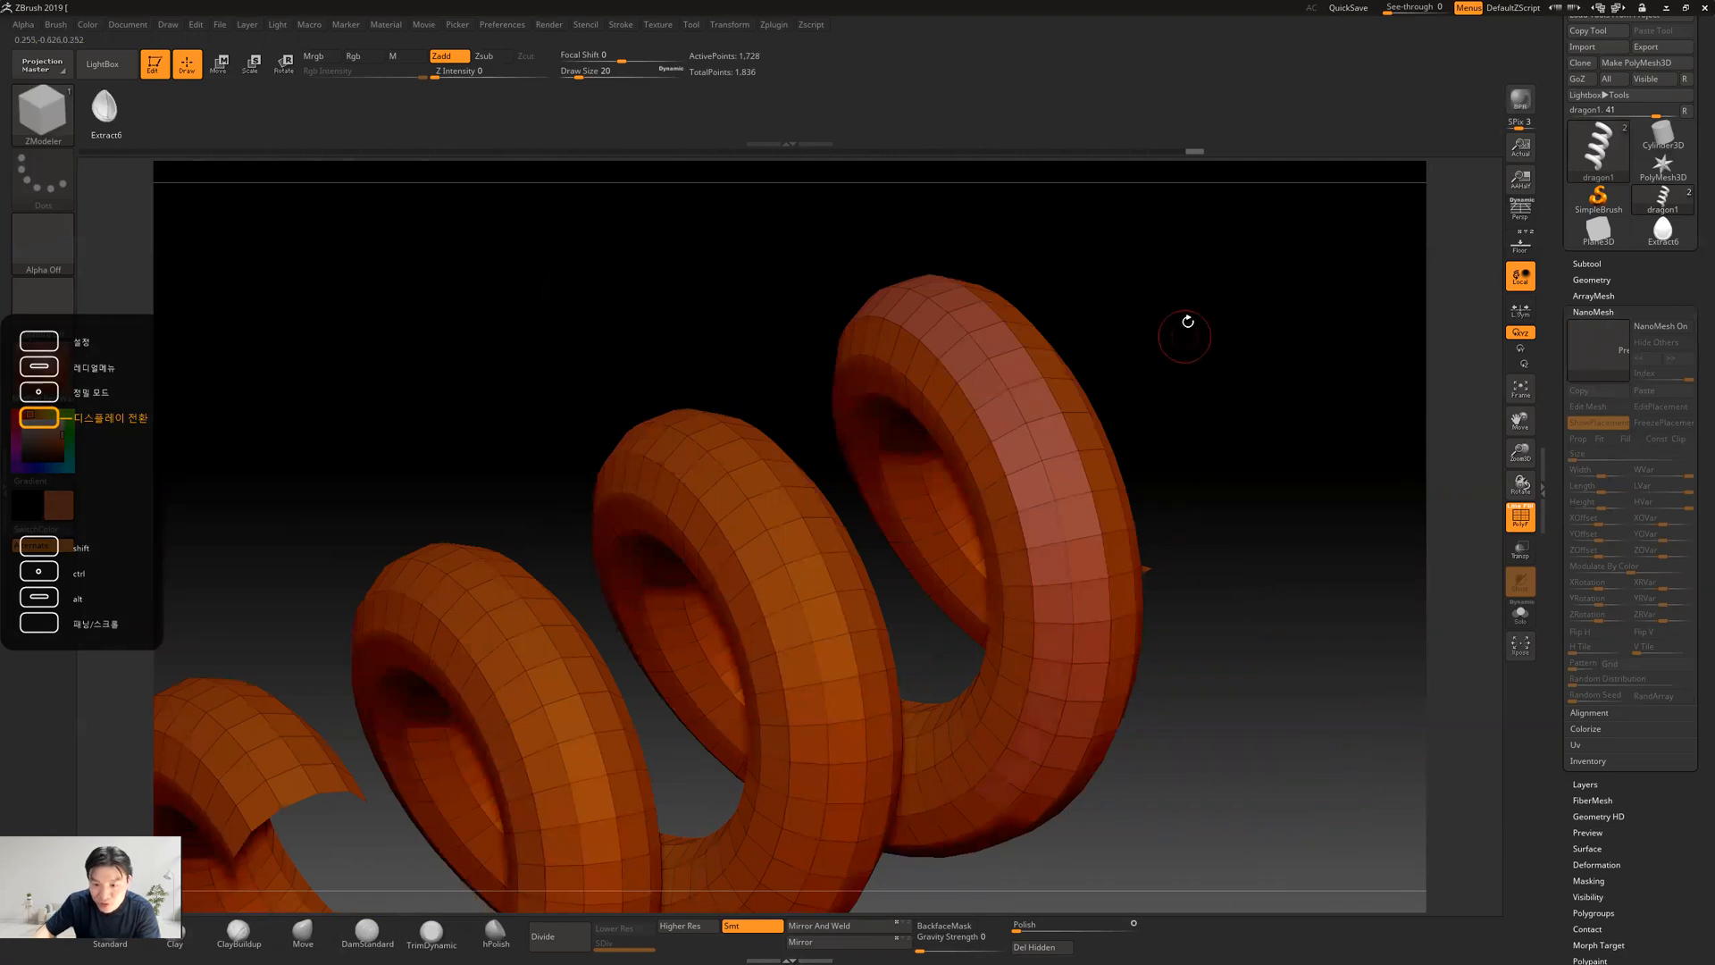
{"action": "left_click_drag", "start_coordinate": [1182, 322], "coordinate": [1197, 370]}
{"action": "left_click_drag", "start_coordinate": [1059, 295], "coordinate": [940, 600]}
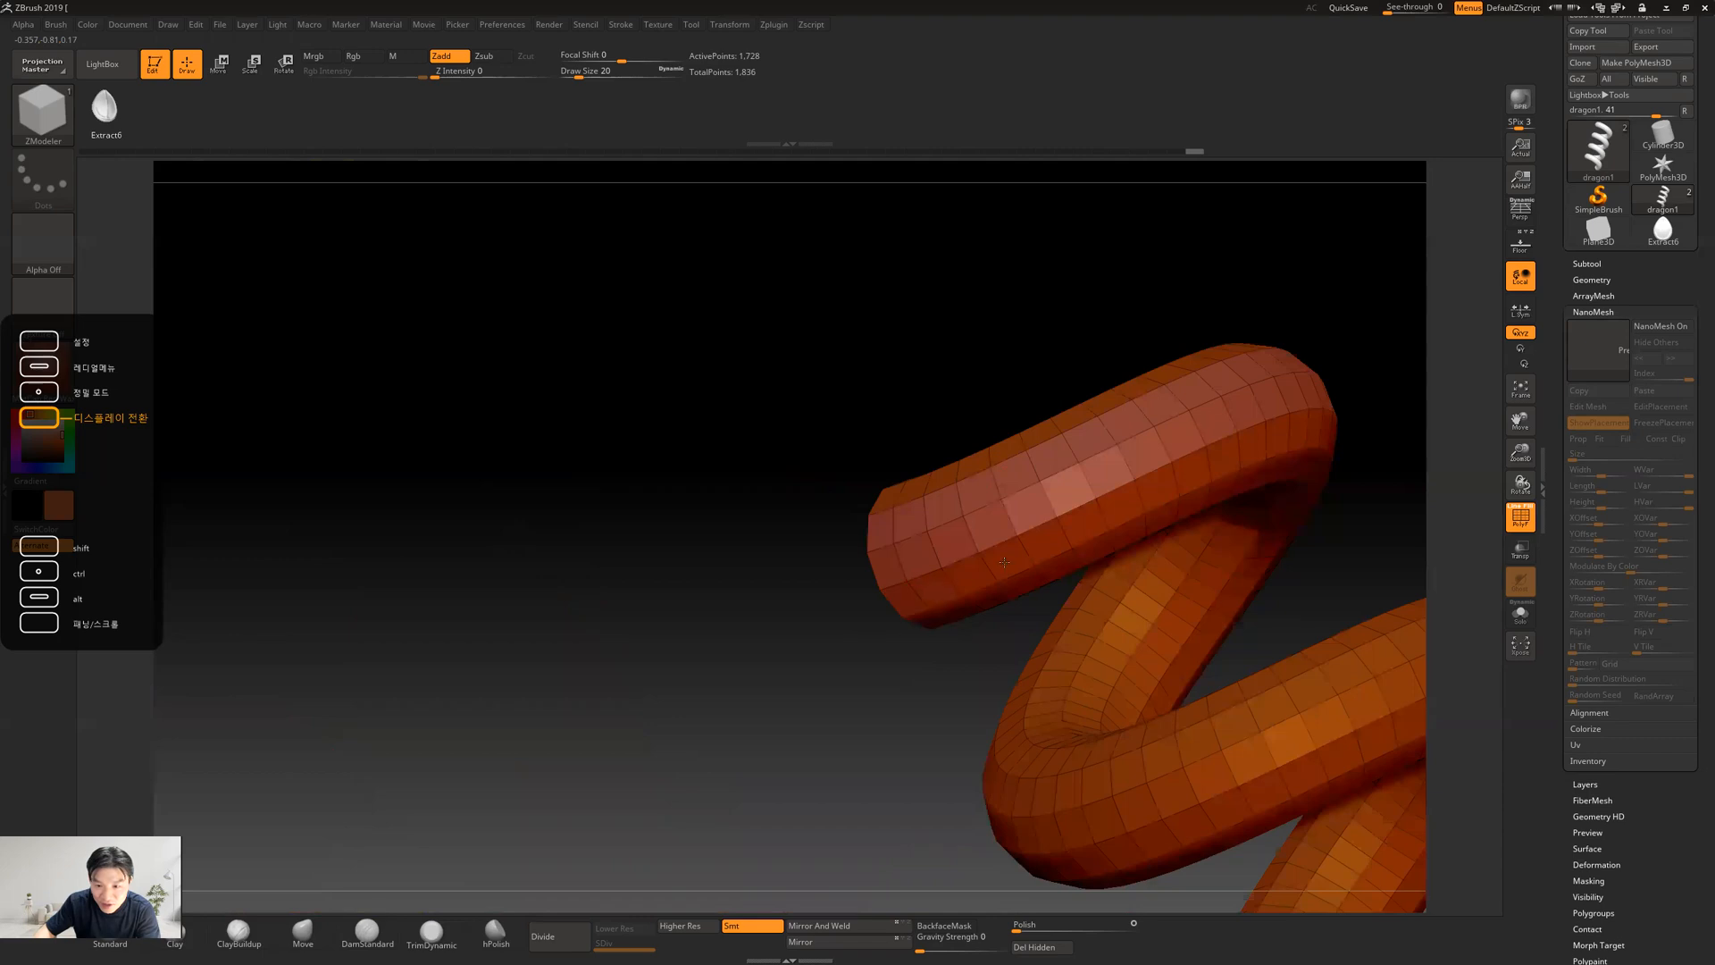
Extend the temporary polygroup to the neighbouring rows all around the upper coil, filling the unmarked faces and leaving the inner faces out
{"action": "left_click_drag", "start_coordinate": [1358, 314], "coordinate": [576, 436]}
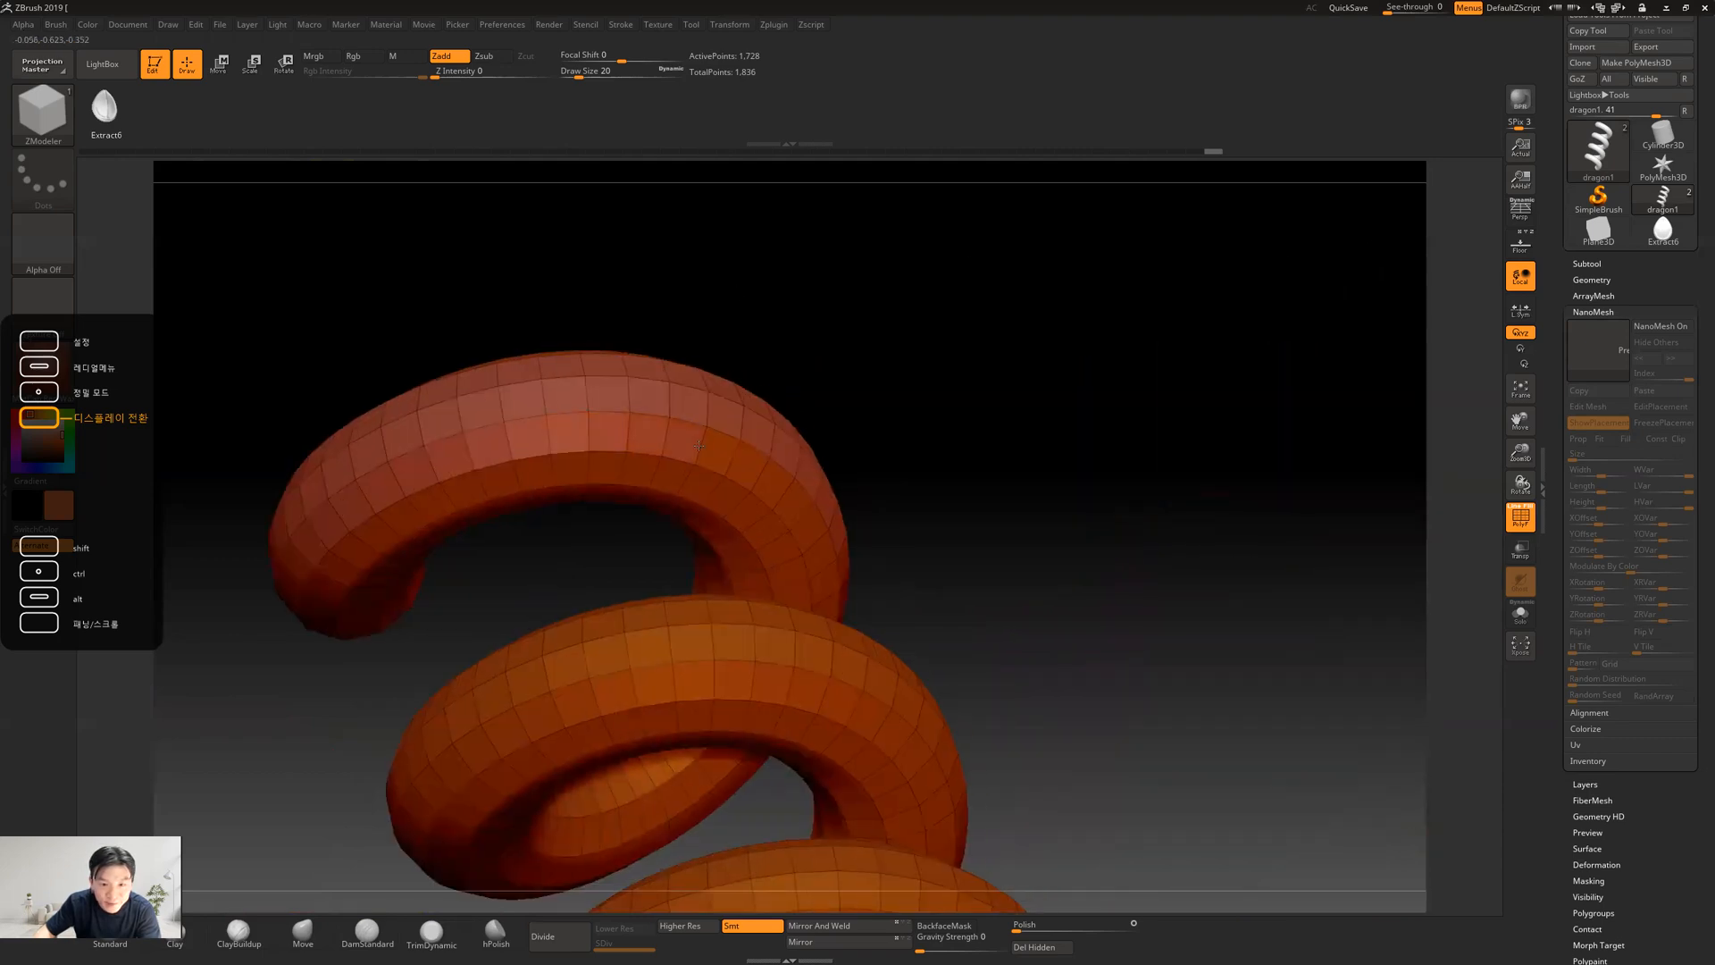
{"action": "left_click_drag", "start_coordinate": [996, 460], "coordinate": [826, 467]}
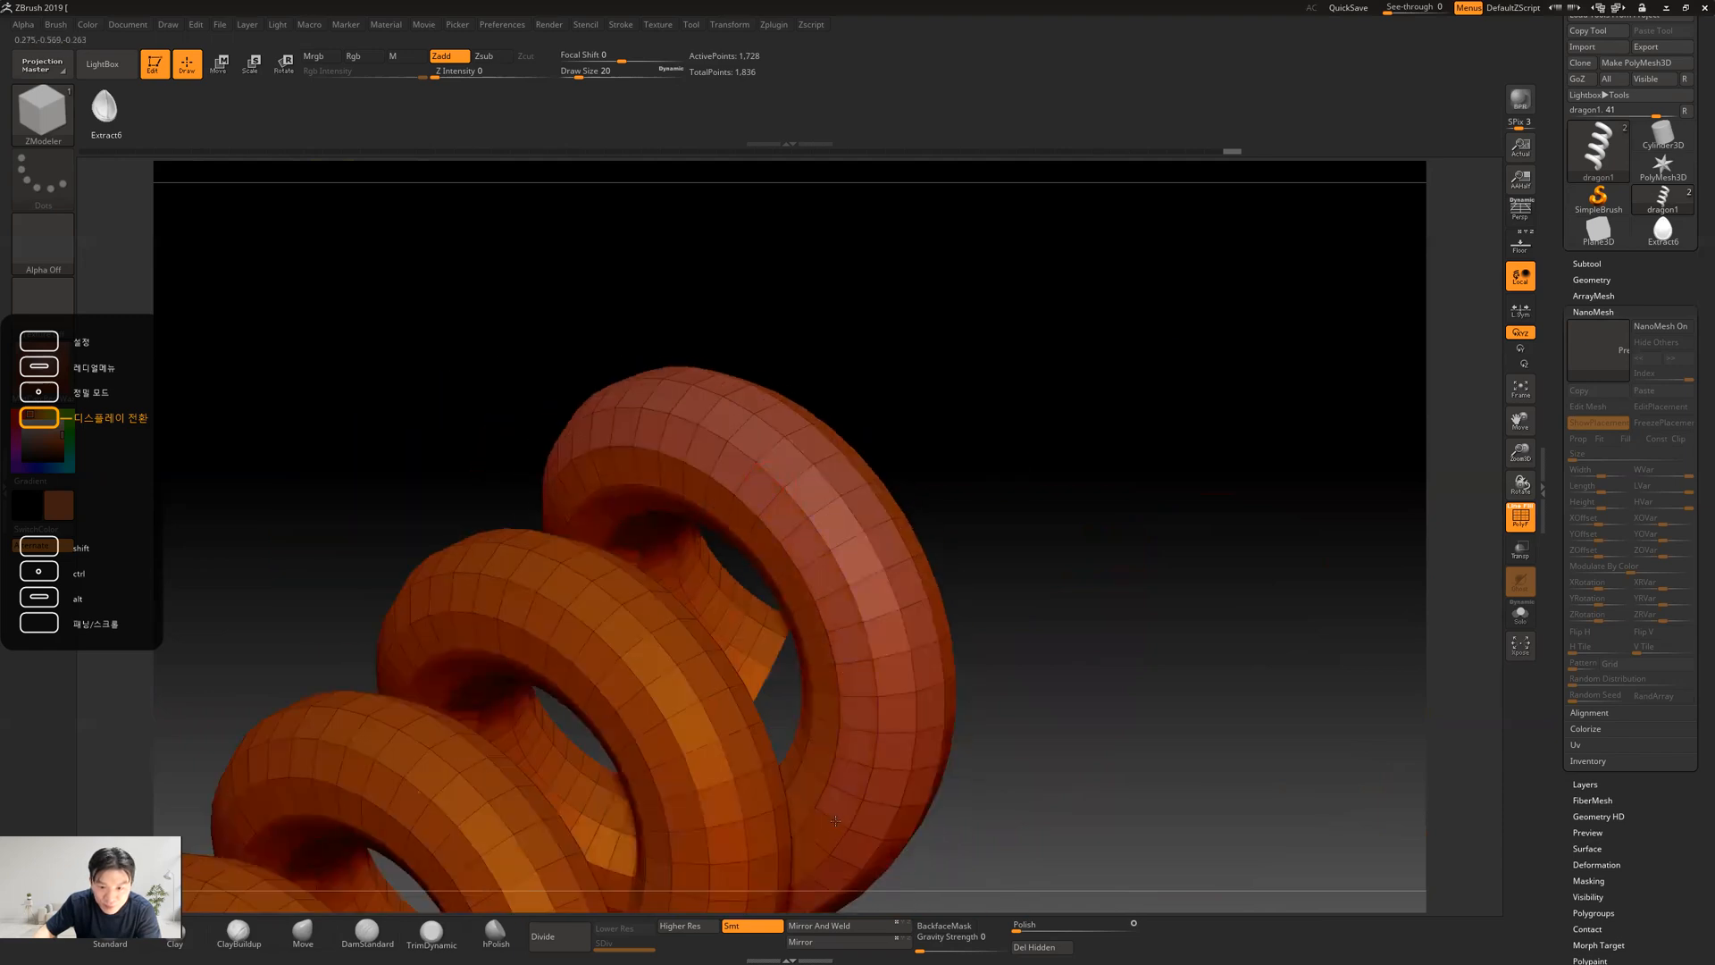
{"action": "left_click_drag", "start_coordinate": [1100, 477], "coordinate": [829, 539]}
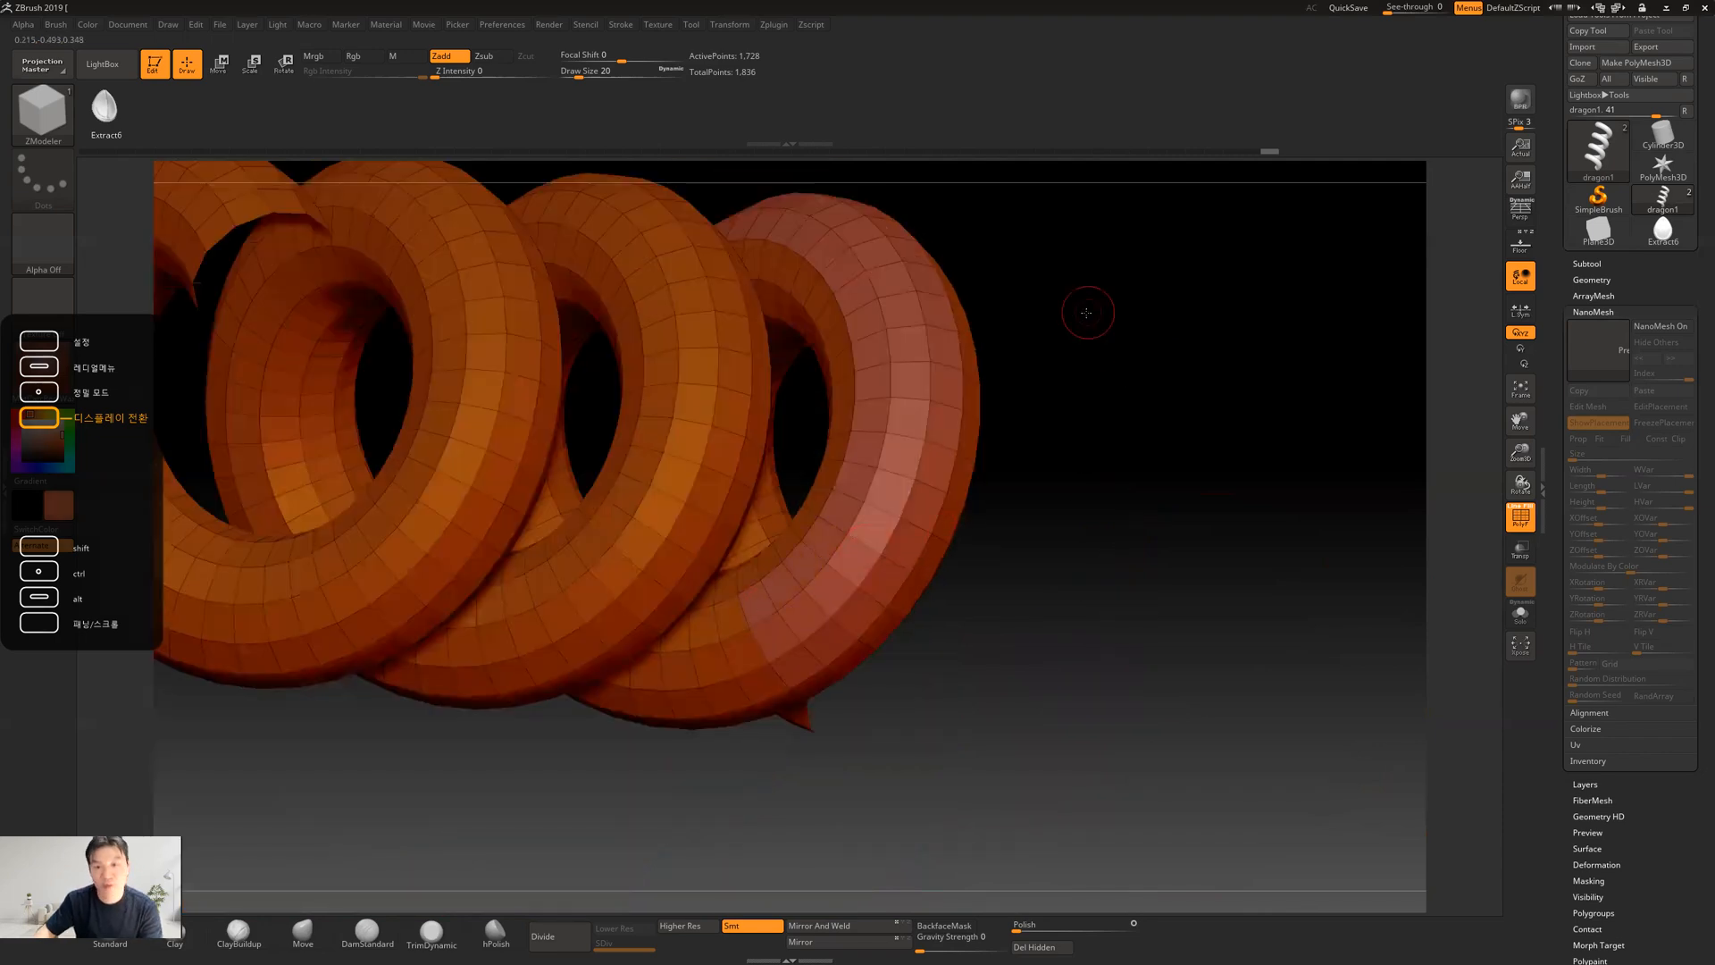
{"action": "left_click_drag", "start_coordinate": [1087, 313], "coordinate": [1176, 182]}
{"action": "left_click_drag", "start_coordinate": [1304, 384], "coordinate": [1198, 438]}
{"action": "left_click_drag", "start_coordinate": [1218, 615], "coordinate": [1095, 645]}
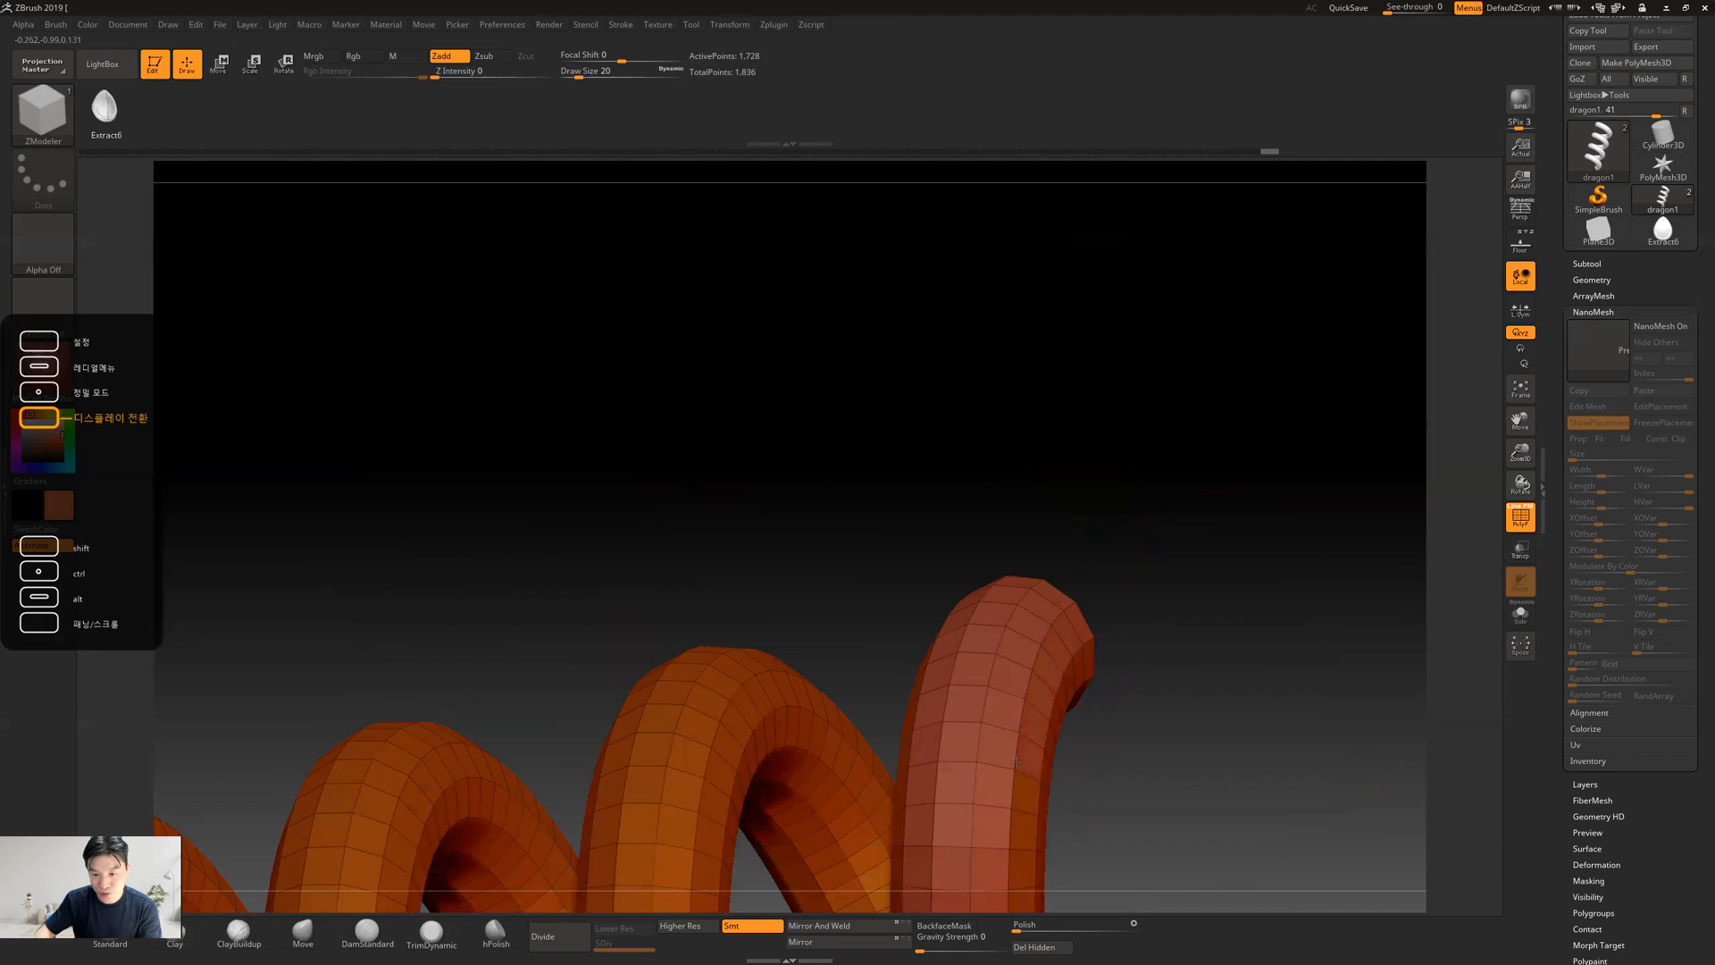
{"action": "left_click_drag", "start_coordinate": [1220, 796], "coordinate": [1141, 468]}
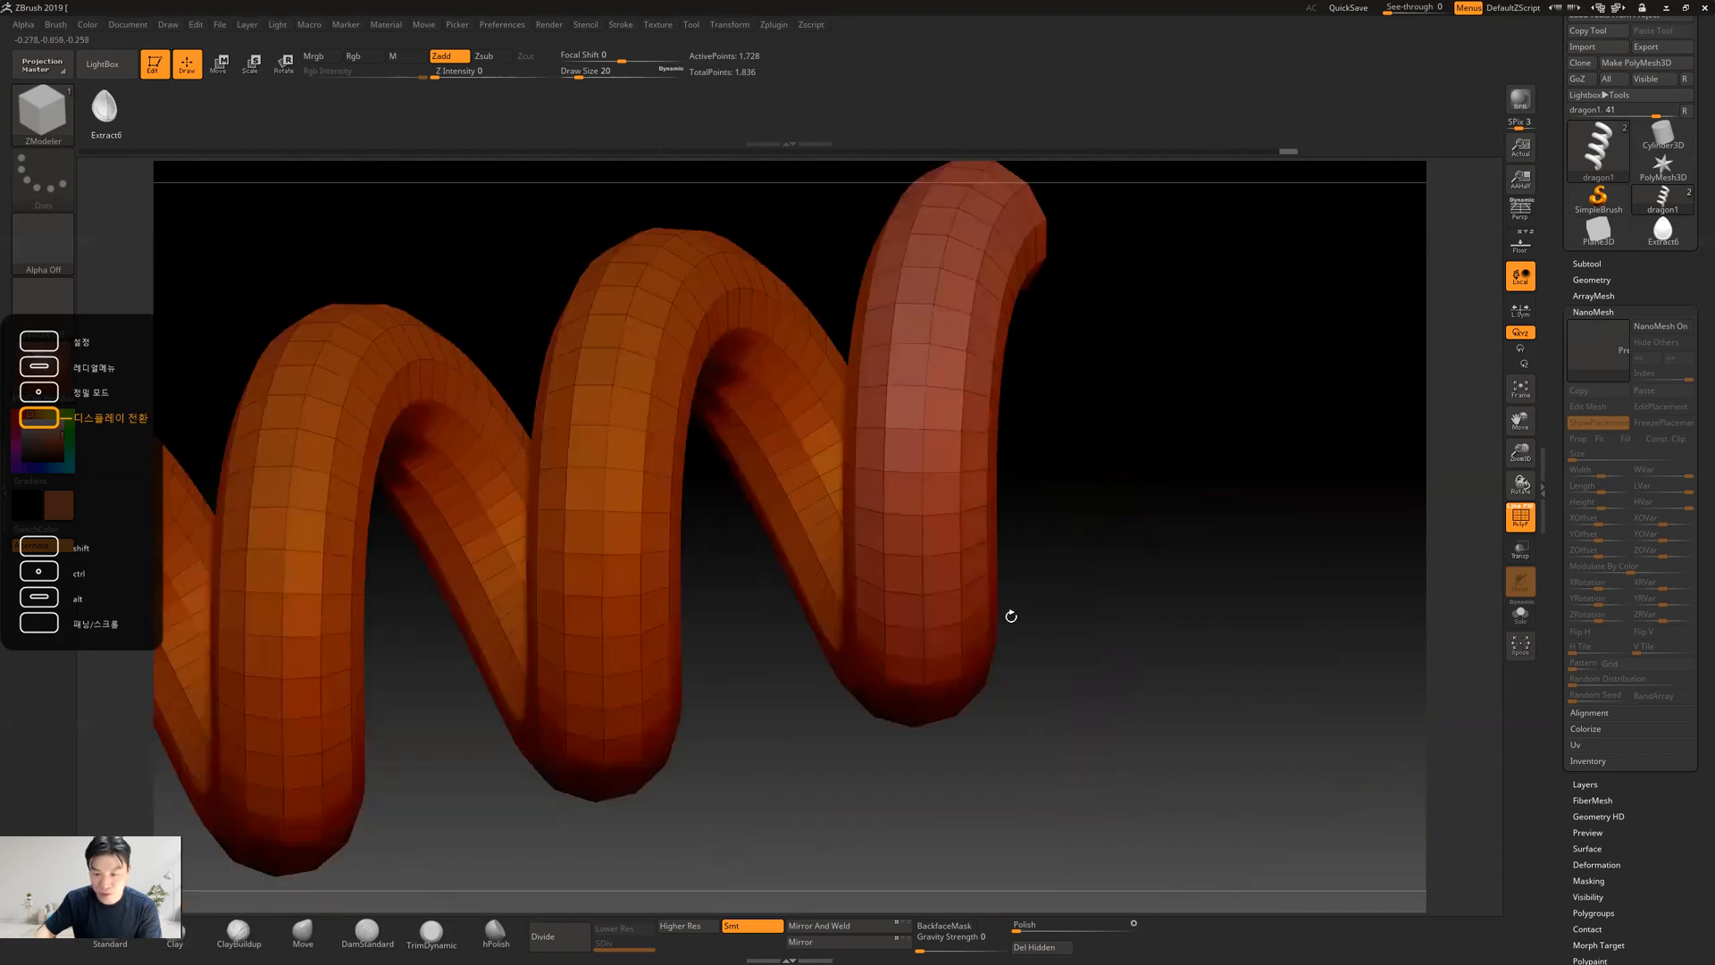
{"action": "left_click_drag", "start_coordinate": [1083, 639], "coordinate": [951, 505]}
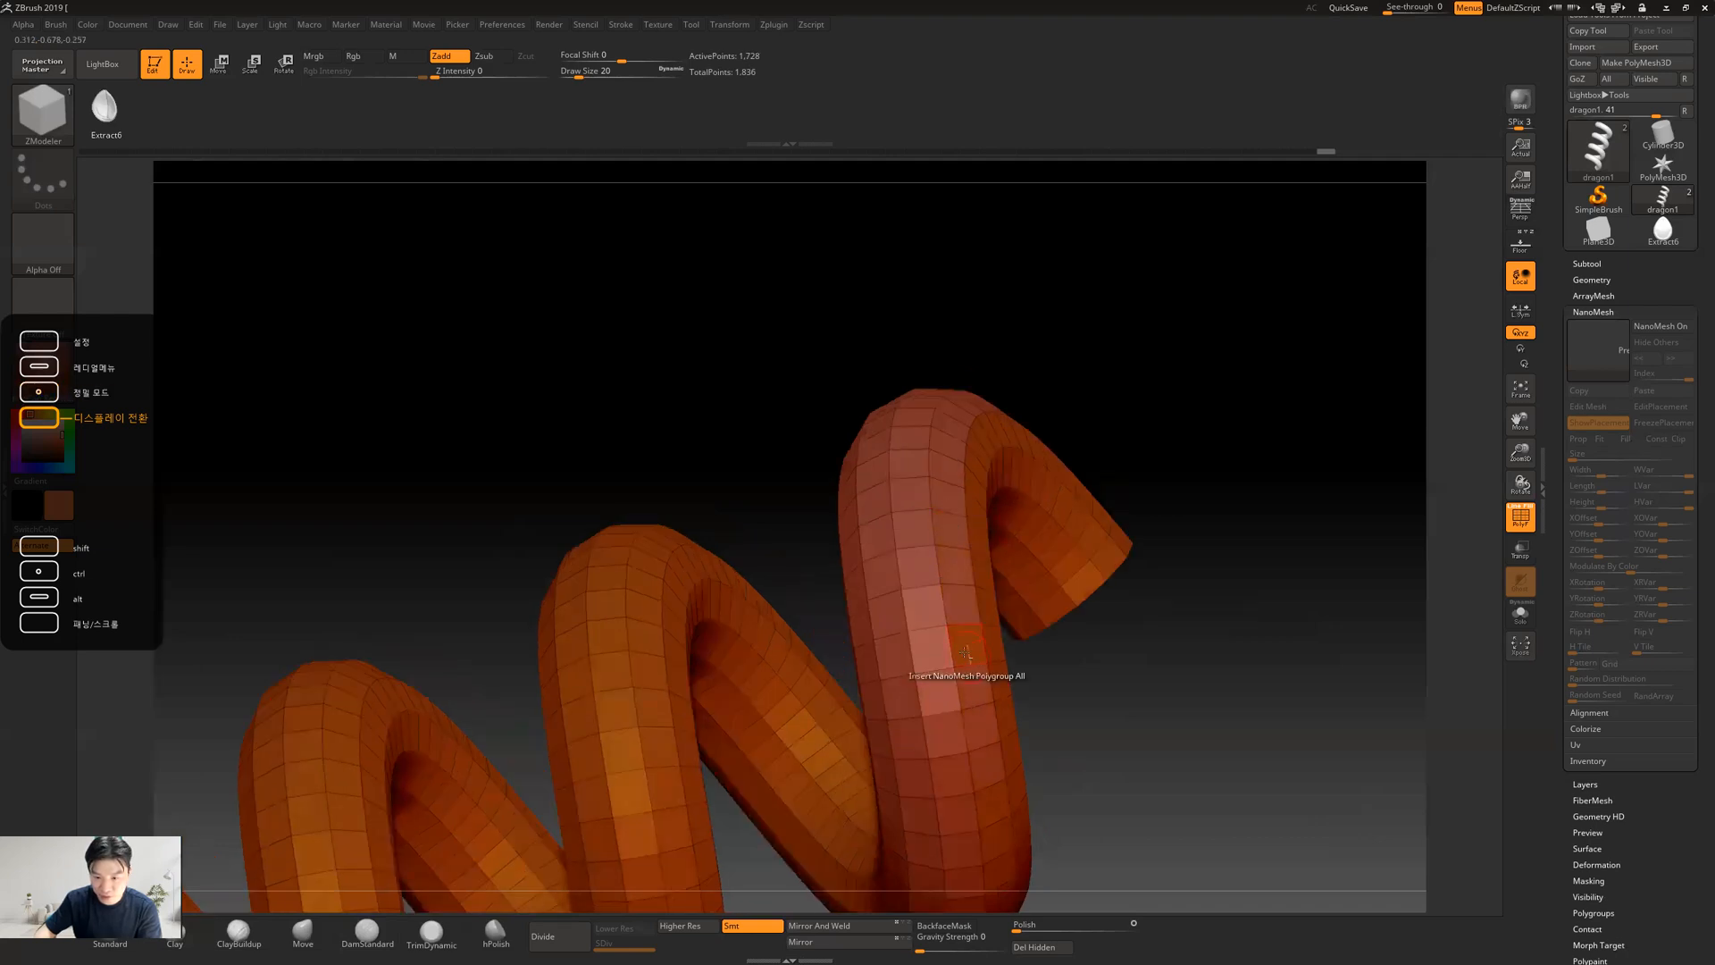
{"action": "left_click_drag", "start_coordinate": [1167, 739], "coordinate": [1189, 587]}
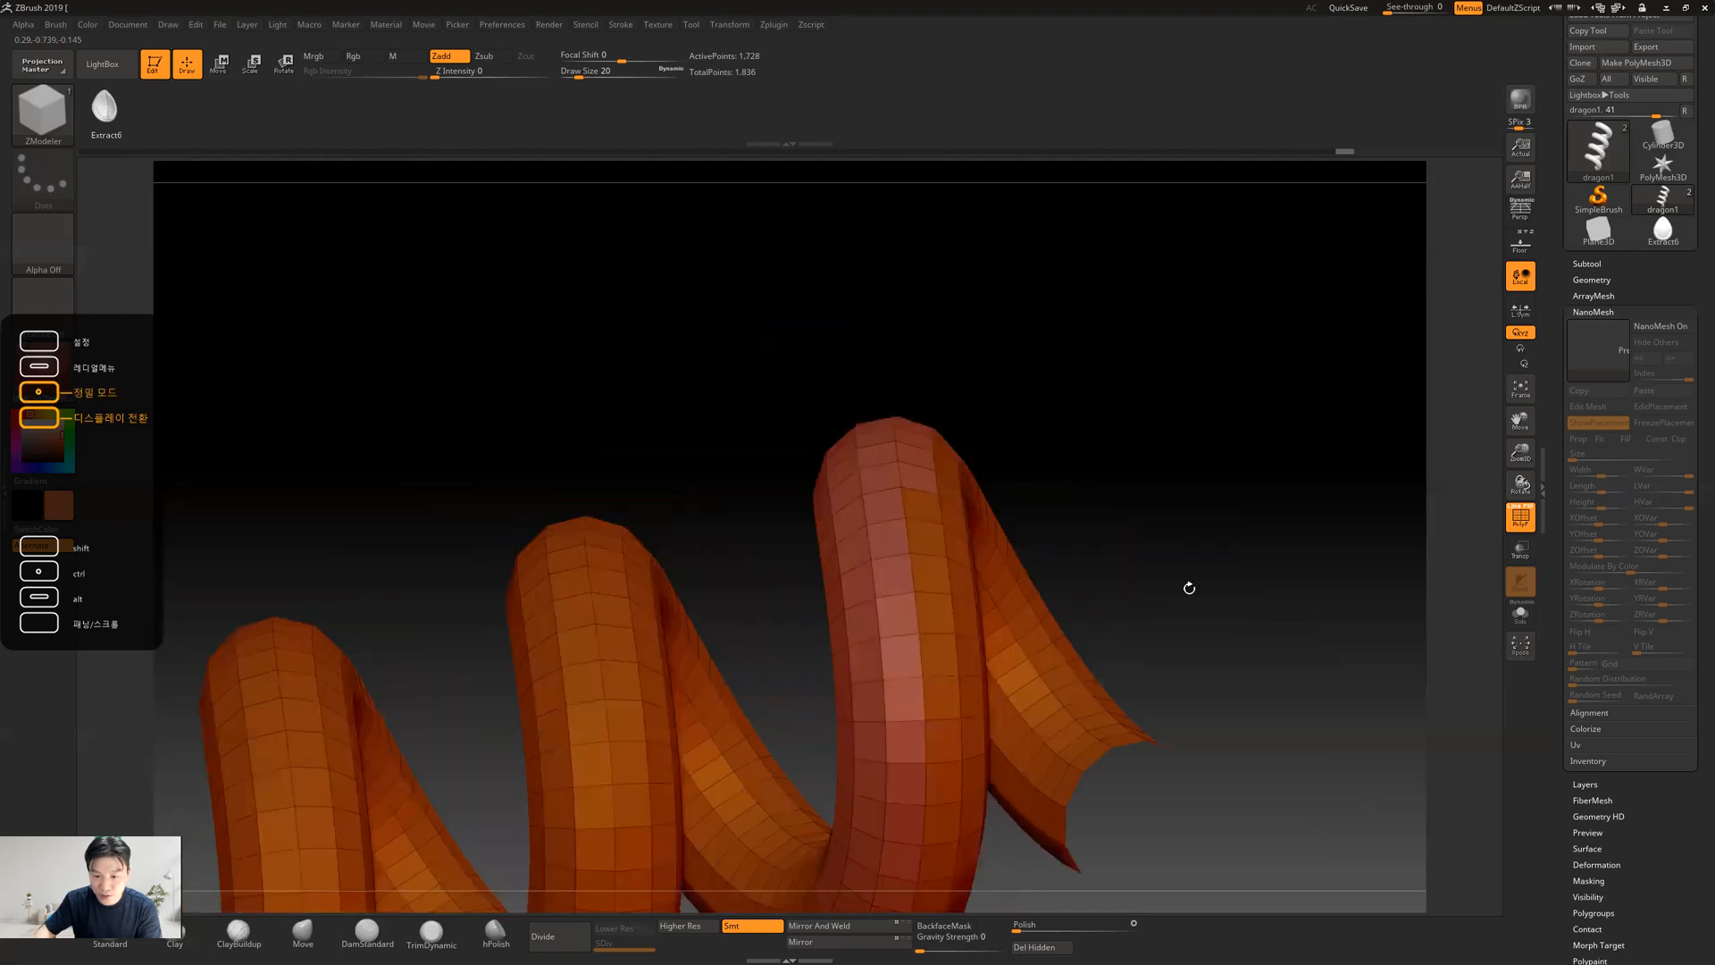
{"action": "left_click_drag", "start_coordinate": [1168, 509], "coordinate": [1067, 327], "text": "alt"}
{"action": "left_click_drag", "start_coordinate": [822, 322], "coordinate": [832, 413], "text": "alt"}
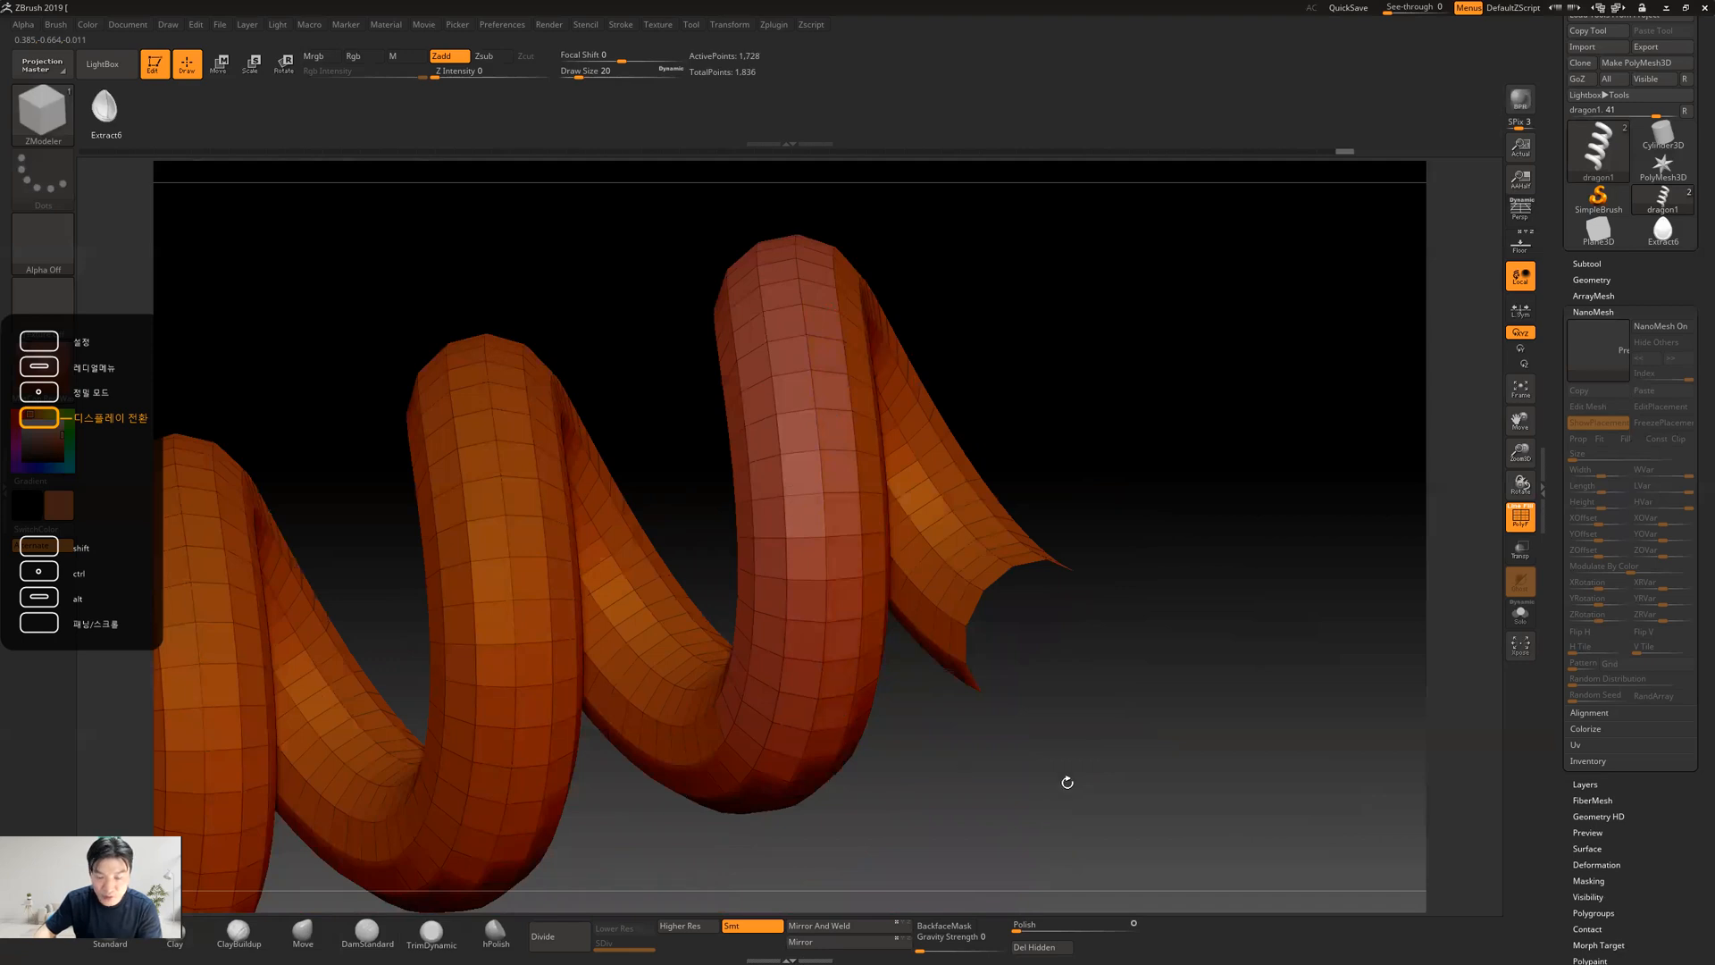
{"action": "left_click_drag", "start_coordinate": [1103, 789], "coordinate": [830, 509]}
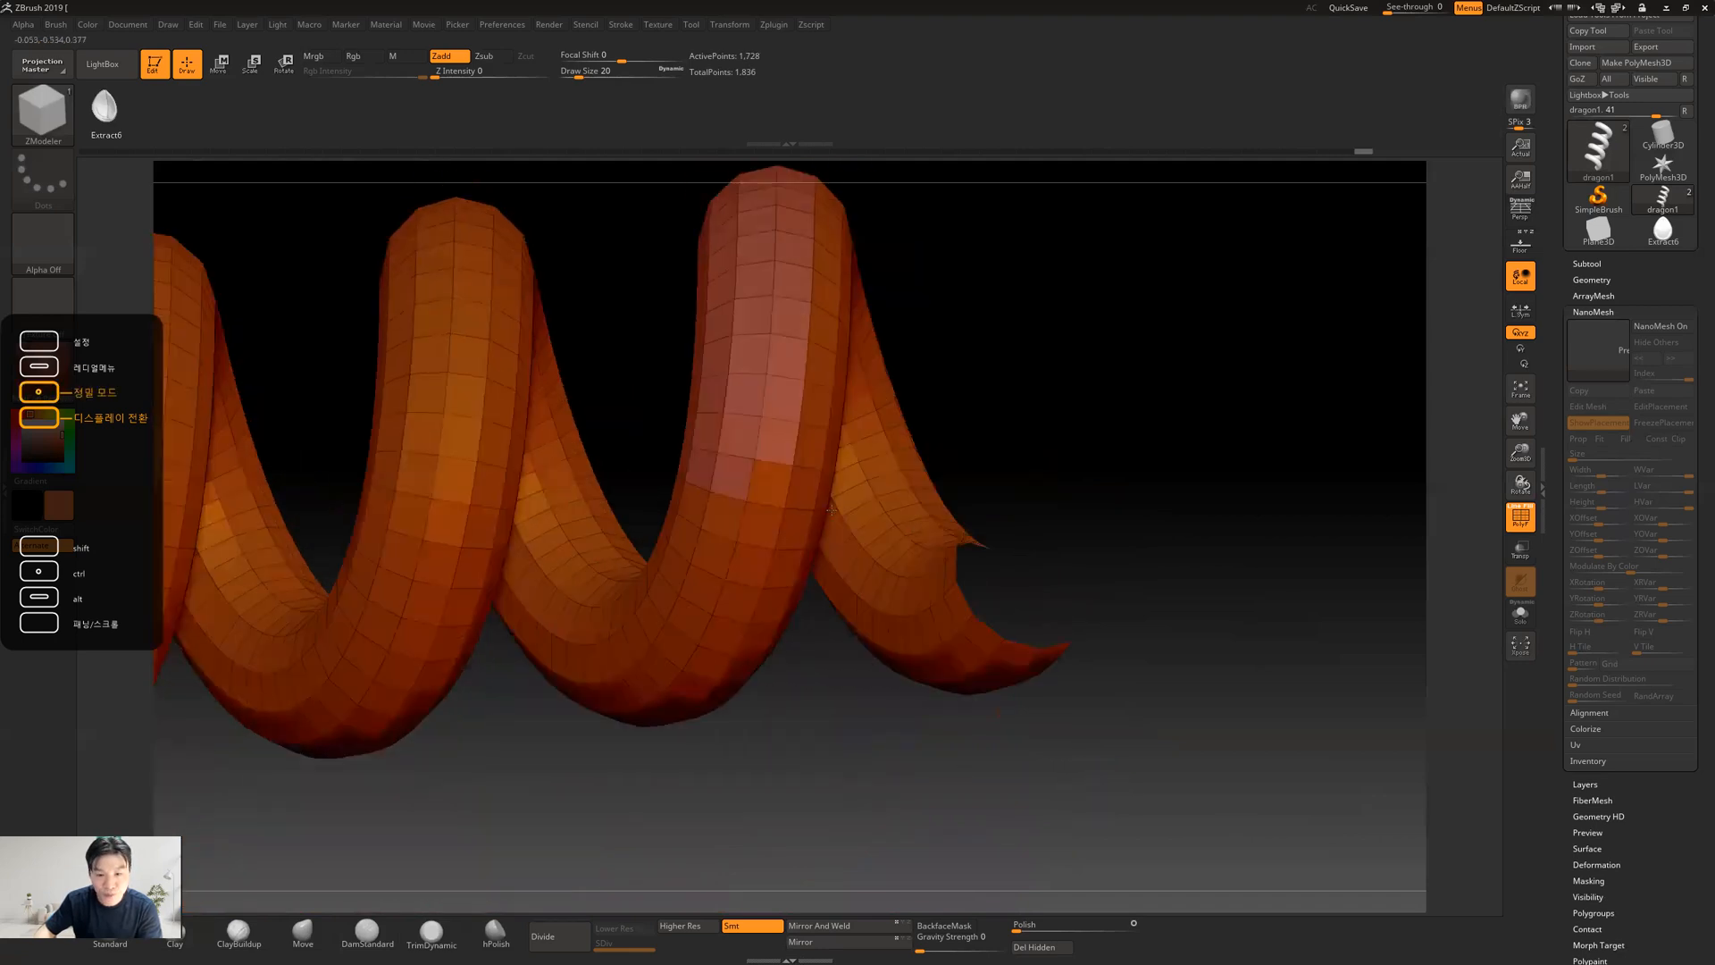
{"action": "left_click_drag", "start_coordinate": [1068, 352], "coordinate": [937, 264]}
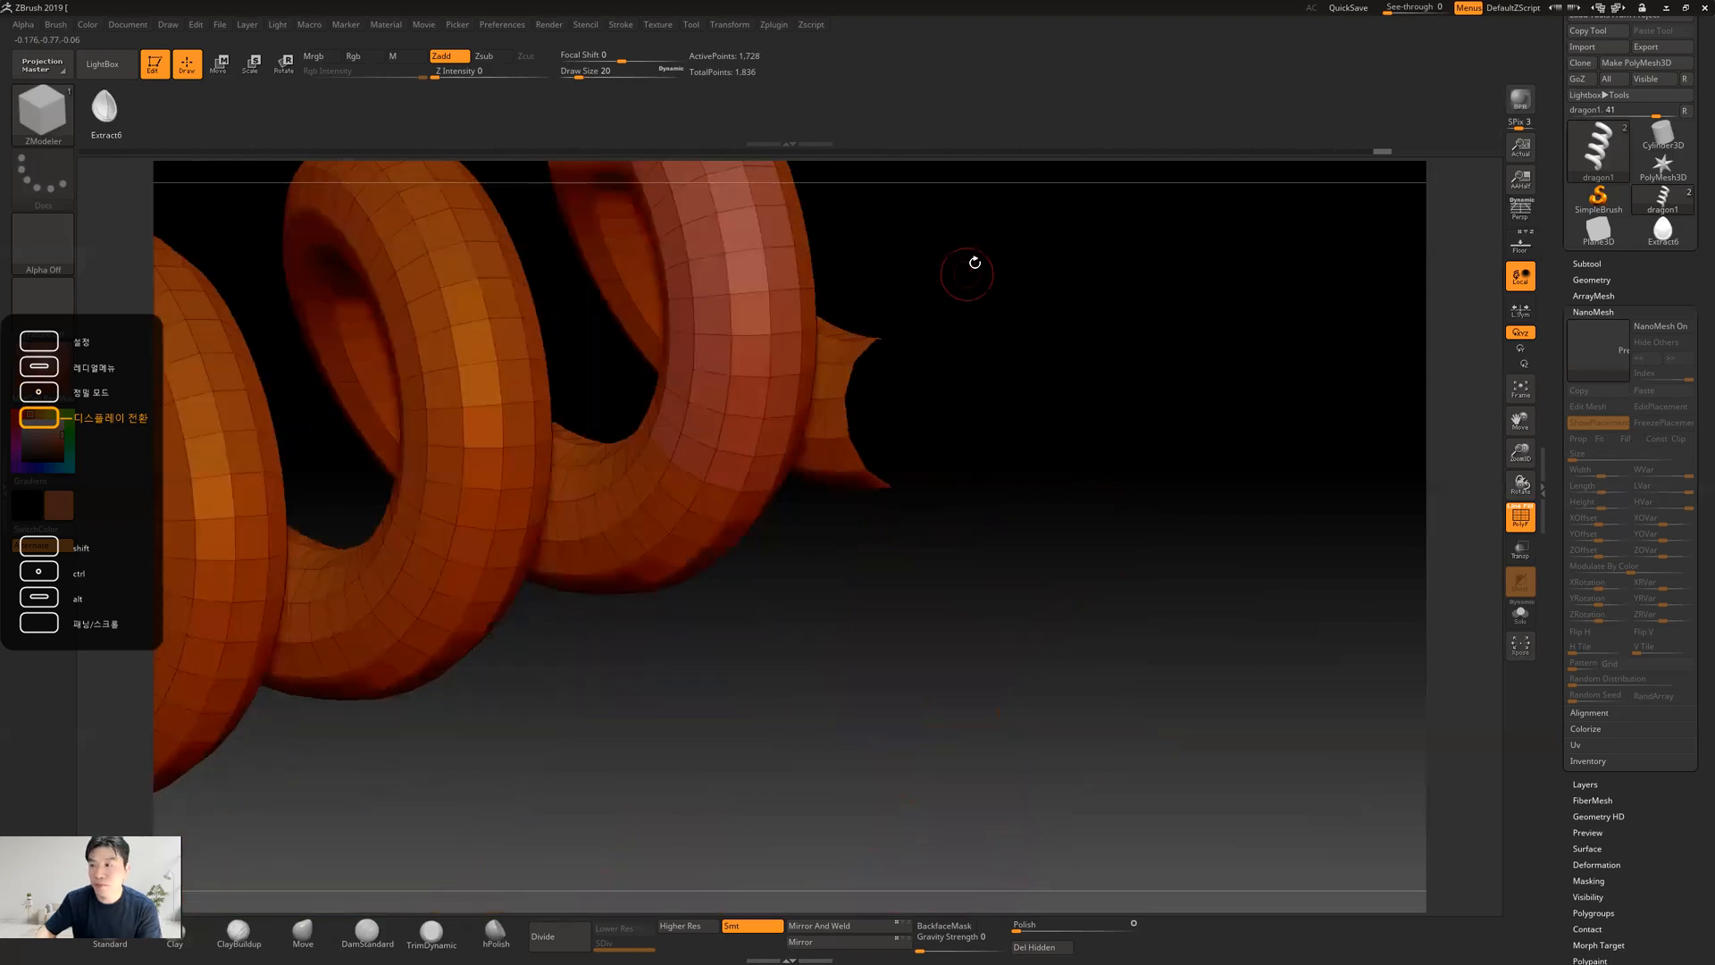
{"action": "left_click_drag", "start_coordinate": [1004, 367], "coordinate": [1048, 452]}
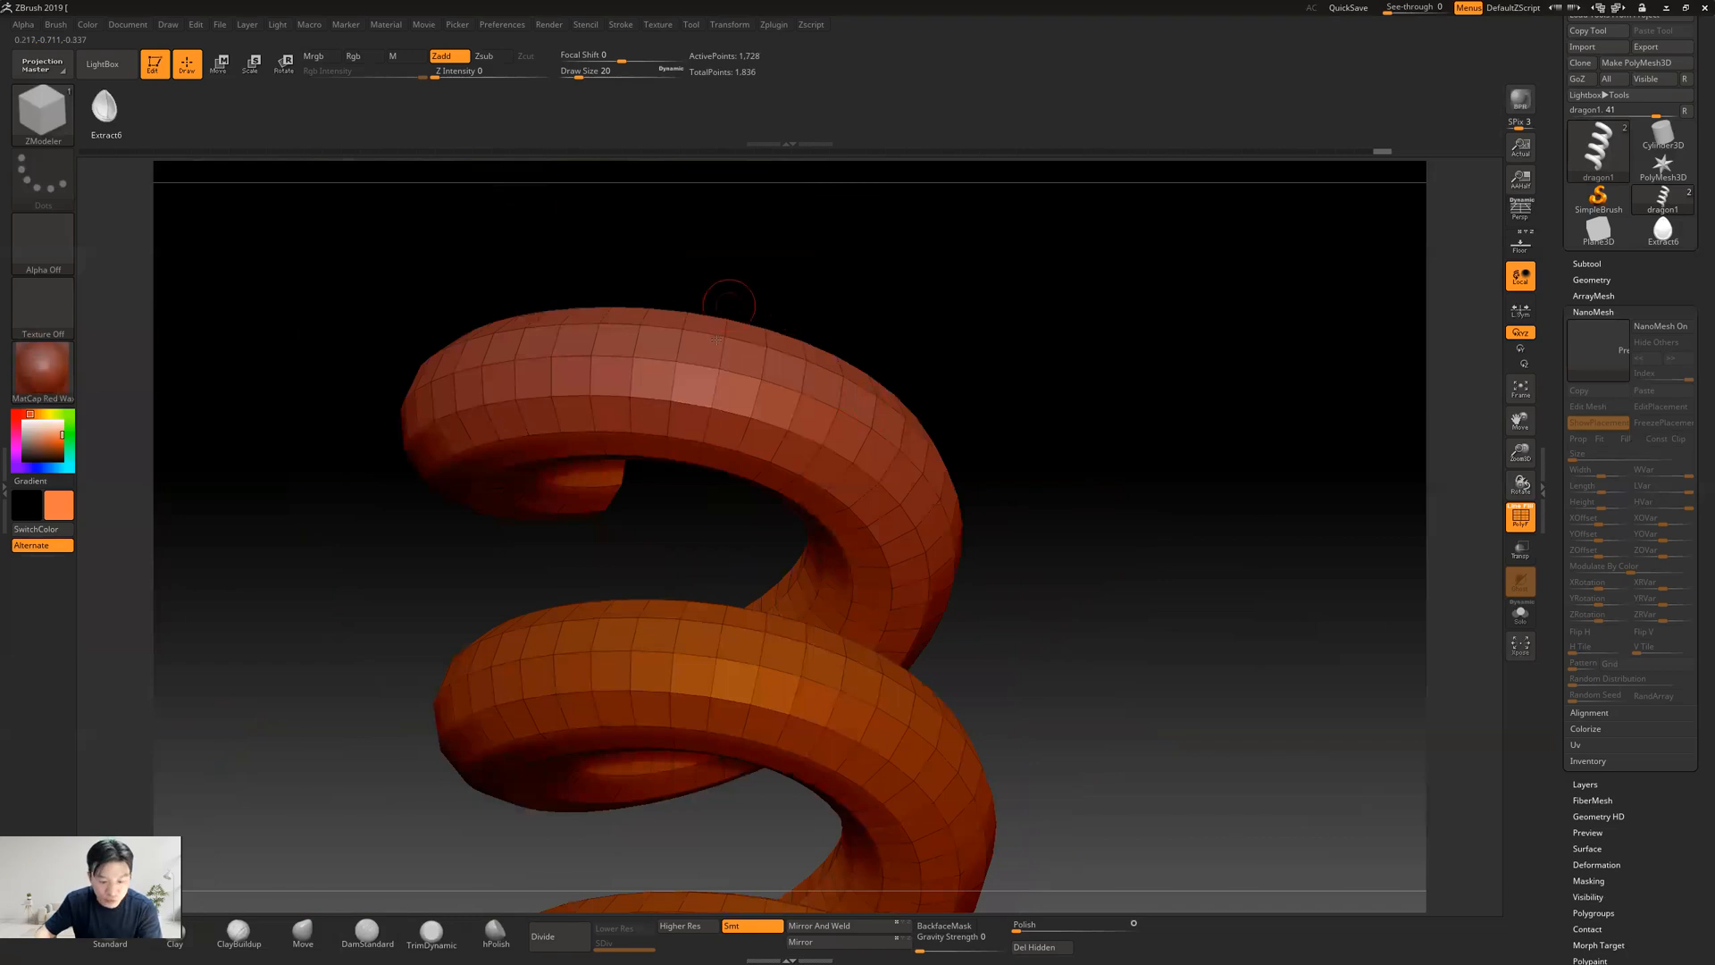
Insert the teardrop NanoMesh on the marked faces with the Polygroup All target, at a size of about 0.41
{"action": "key", "text": "space"}
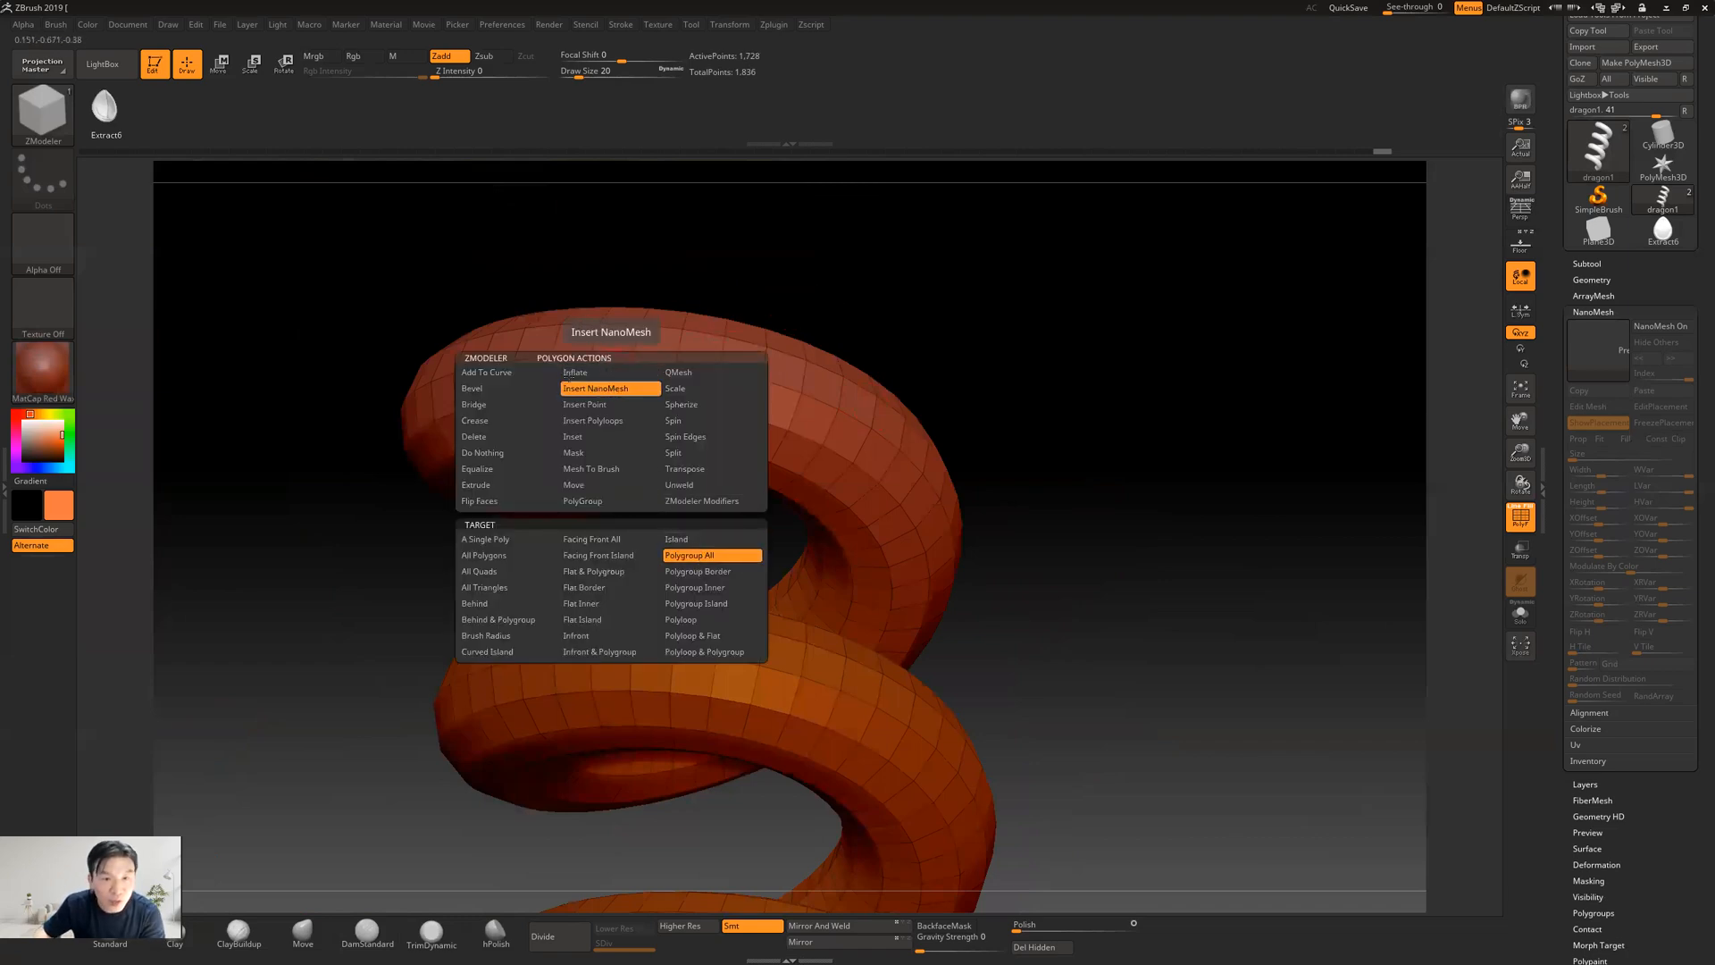
{"action": "left_click", "coordinate": [594, 389]}
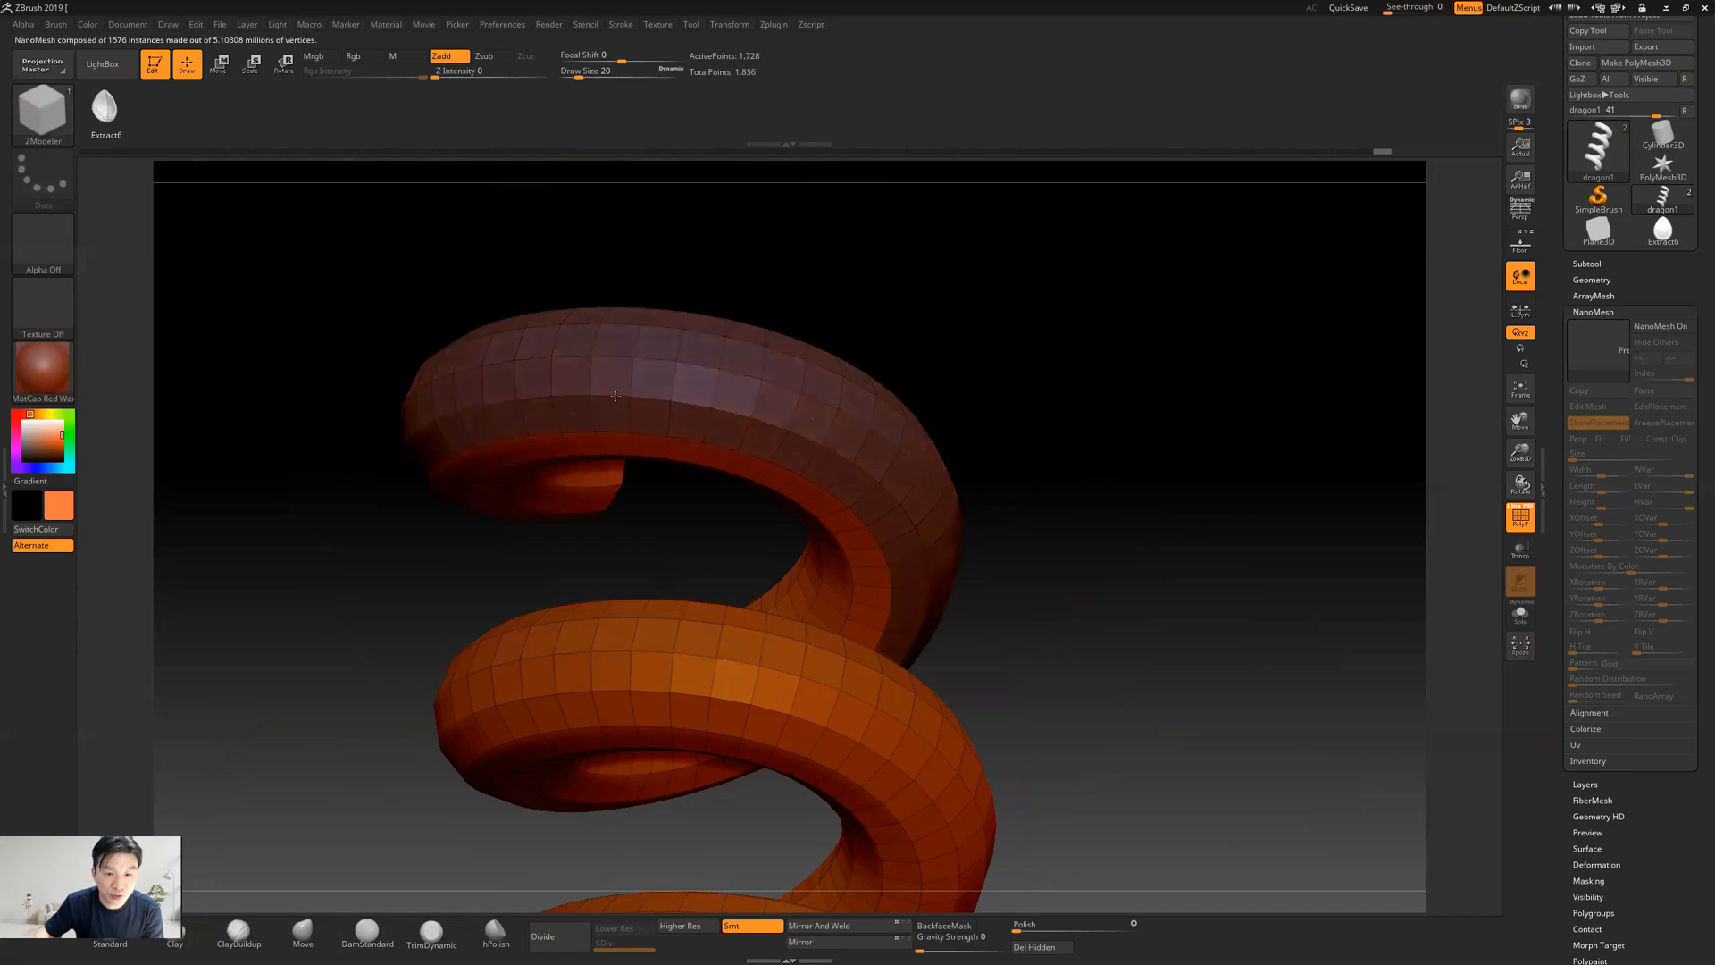
{"action": "left_click_drag", "start_coordinate": [611, 383], "coordinate": [626, 432]}
{"action": "left_click_drag", "start_coordinate": [642, 495], "coordinate": [648, 508]}
{"action": "left_click_drag", "start_coordinate": [1266, 354], "coordinate": [1387, 324]}
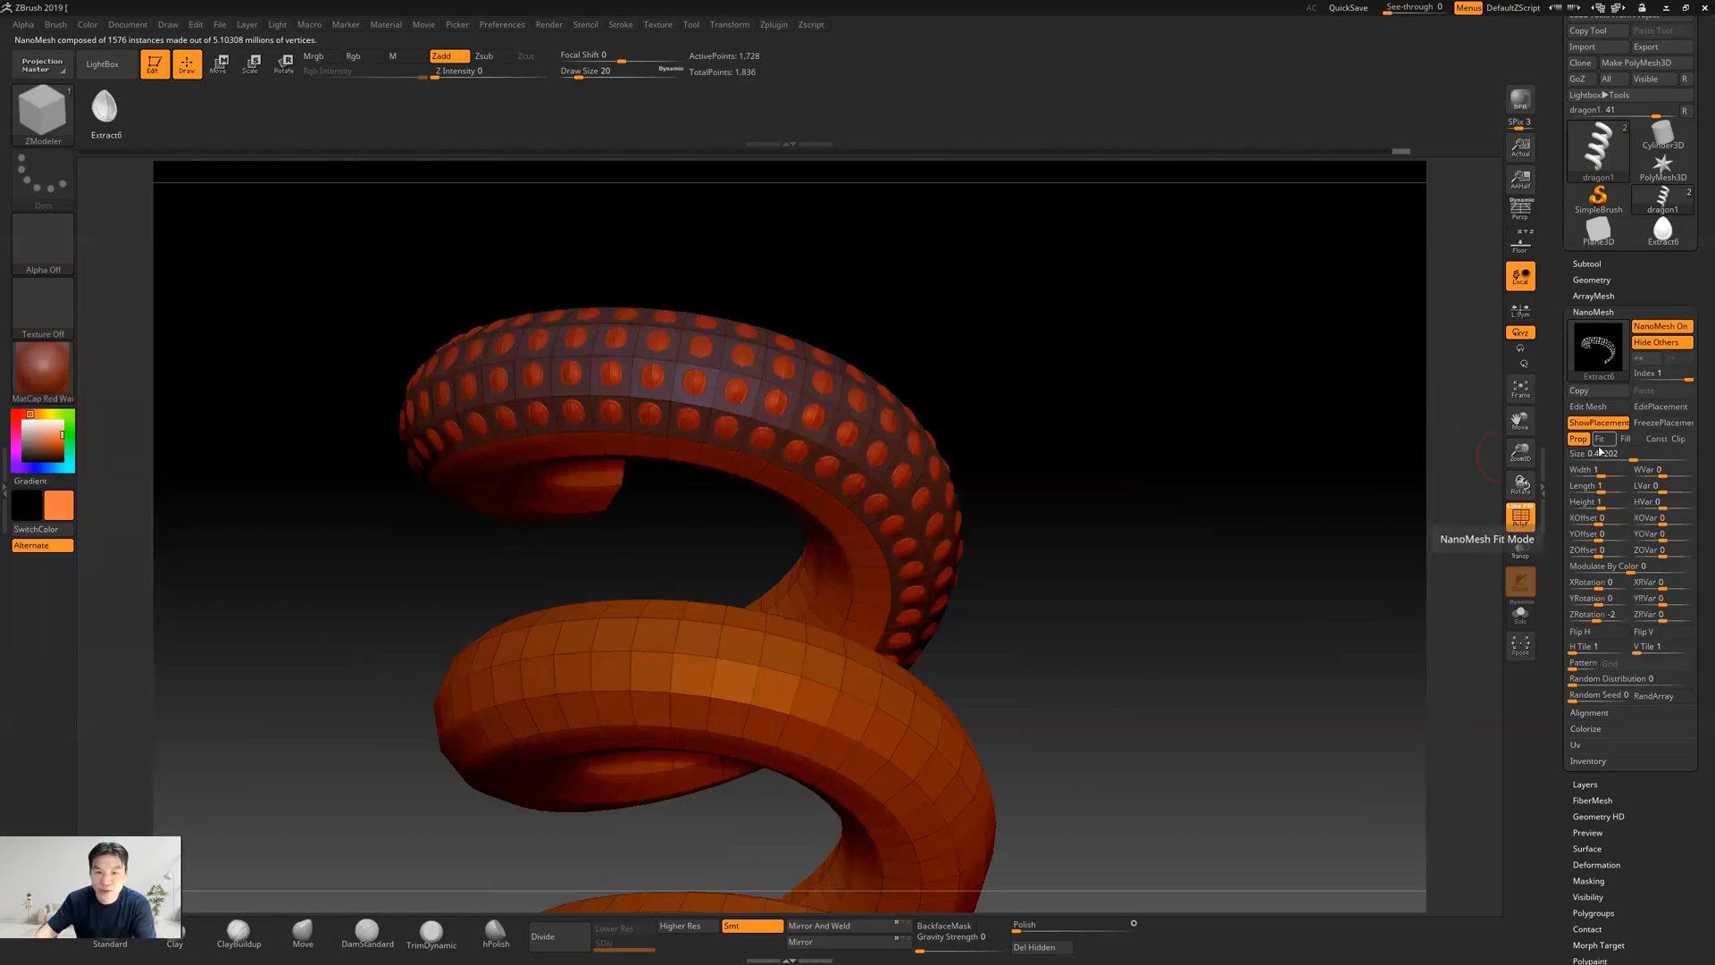
Try Fill mode, settle on Fit mode, and set the scales' Size to 1, ZRotation to 90, Width to 2 and Length to 2
{"action": "left_click", "coordinate": [1626, 438]}
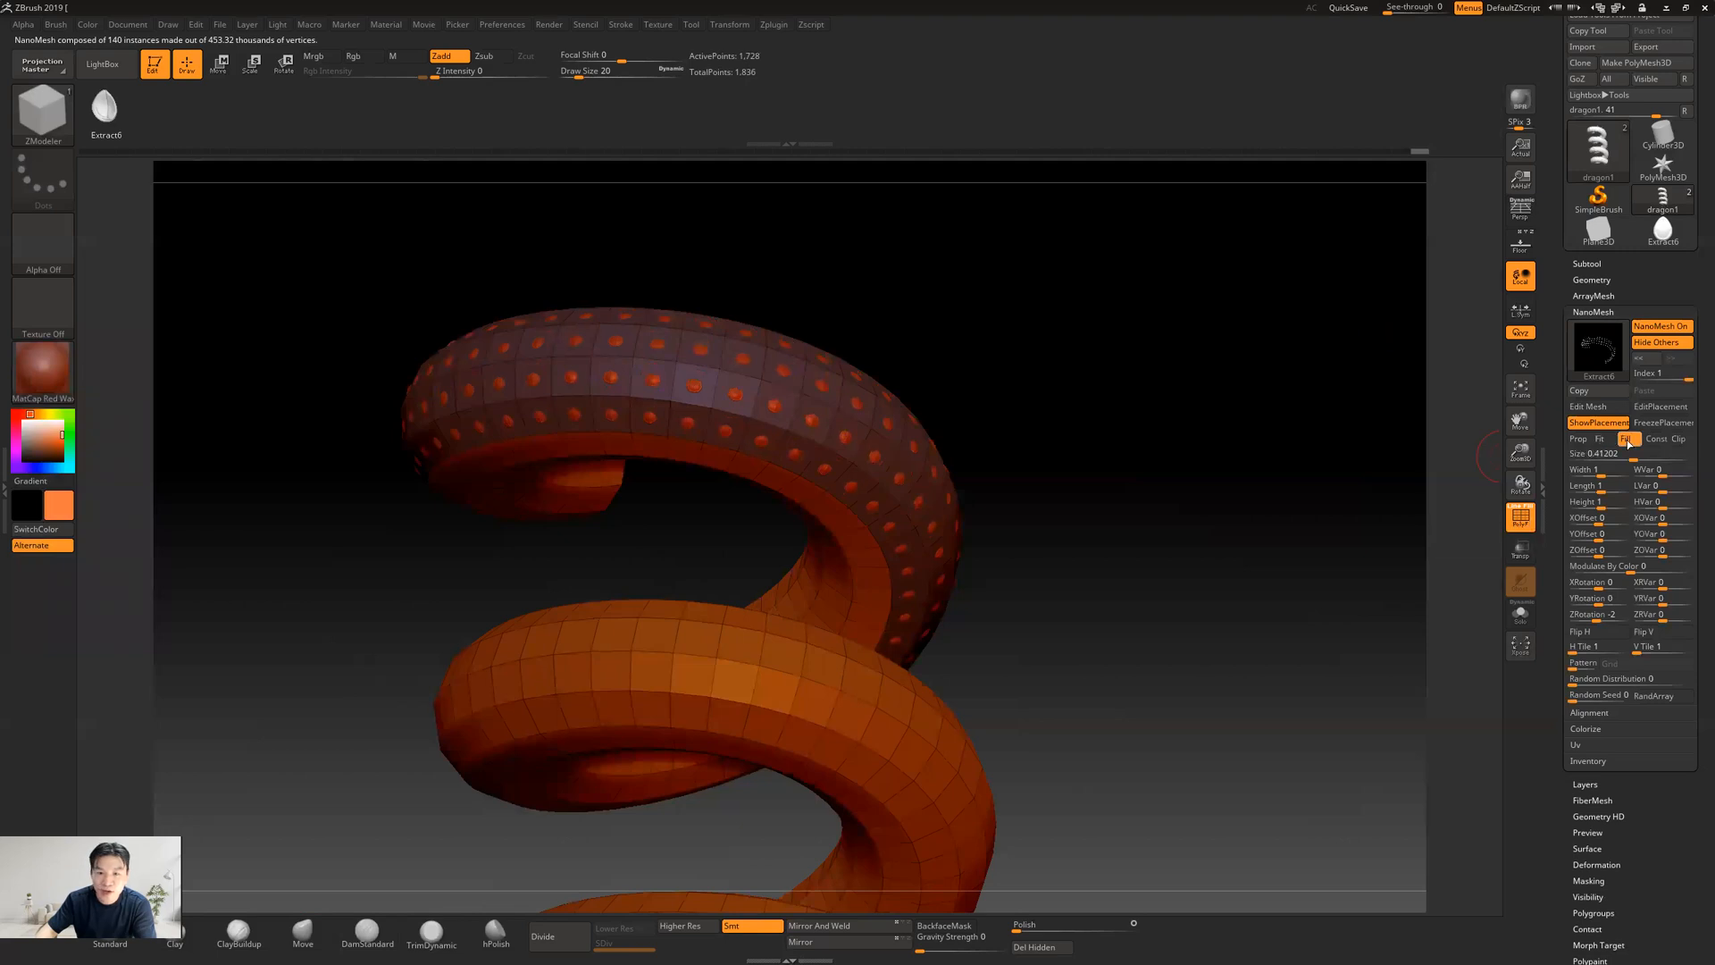
{"action": "left_click", "coordinate": [1598, 439]}
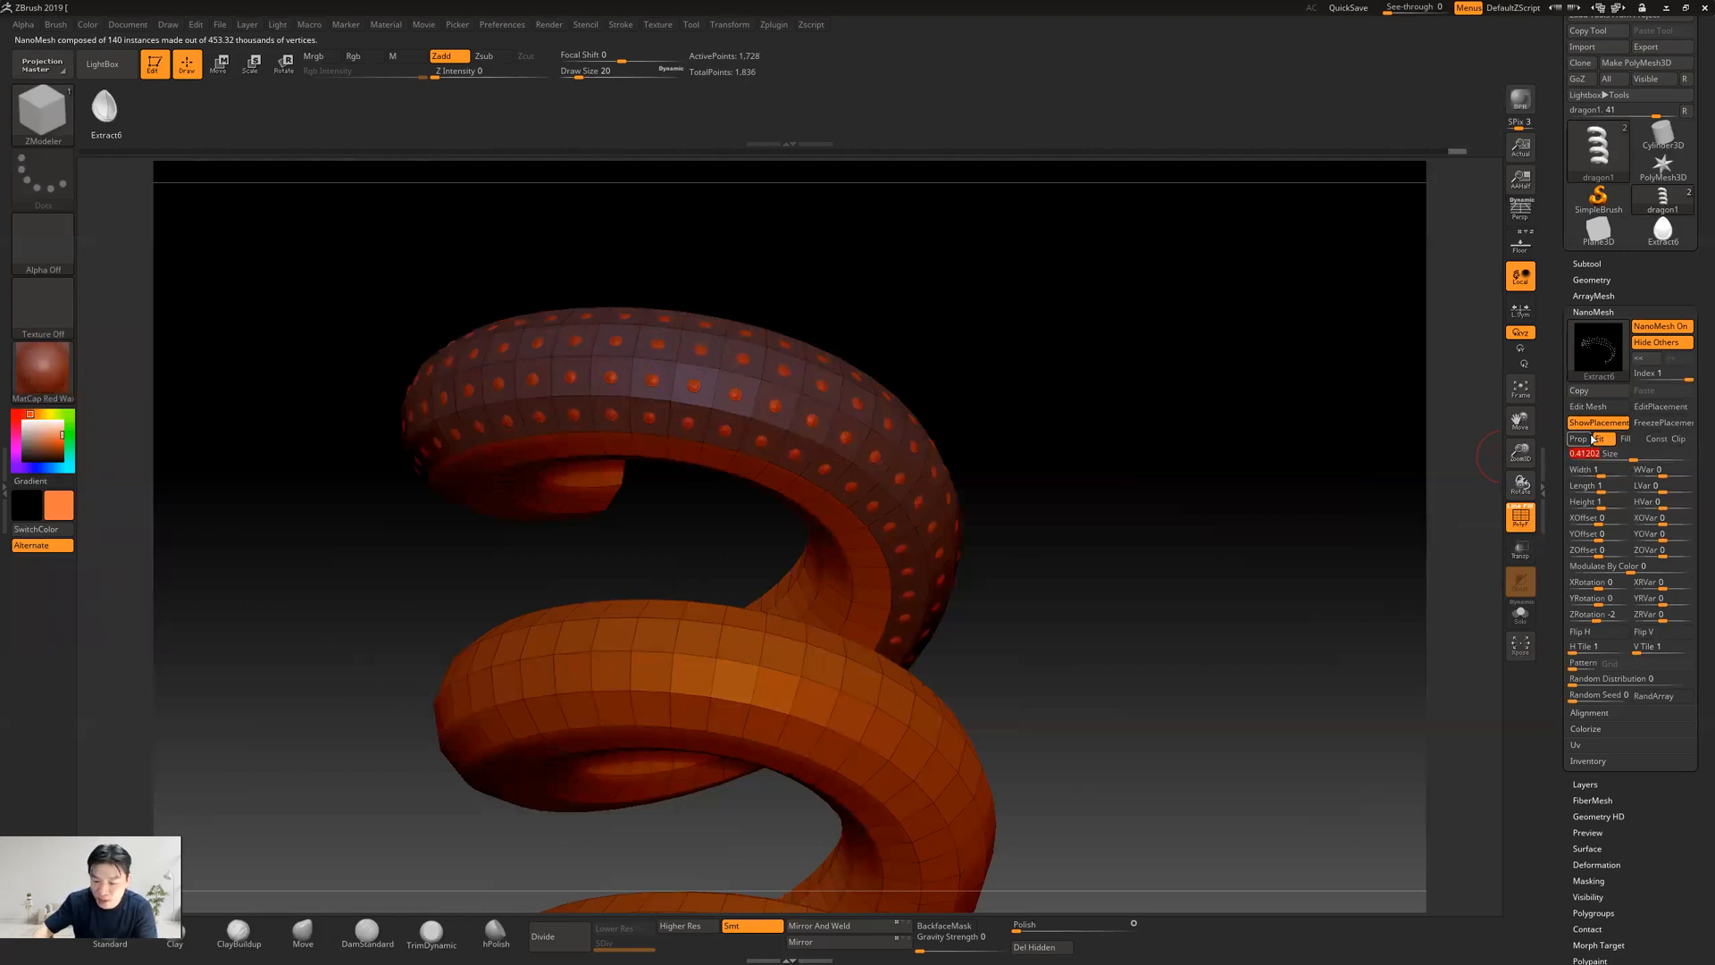
{"action": "left_click", "coordinate": [1594, 439]}
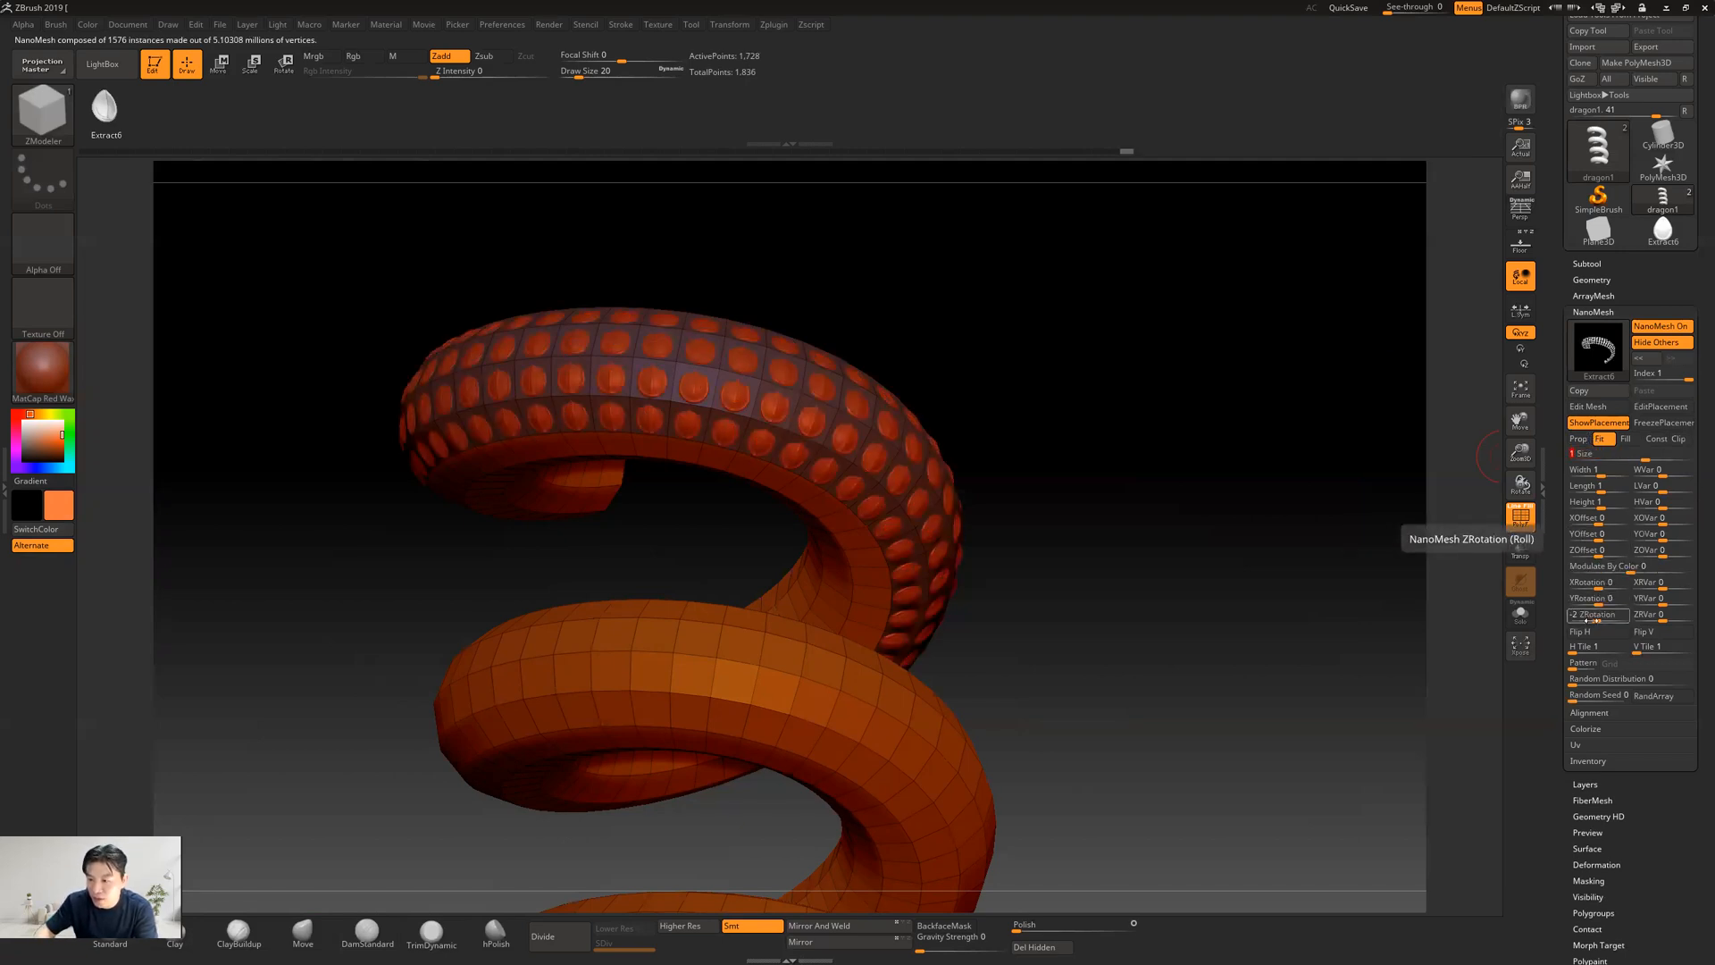
{"action": "left_click_drag", "start_coordinate": [1572, 610], "coordinate": [1572, 611]}
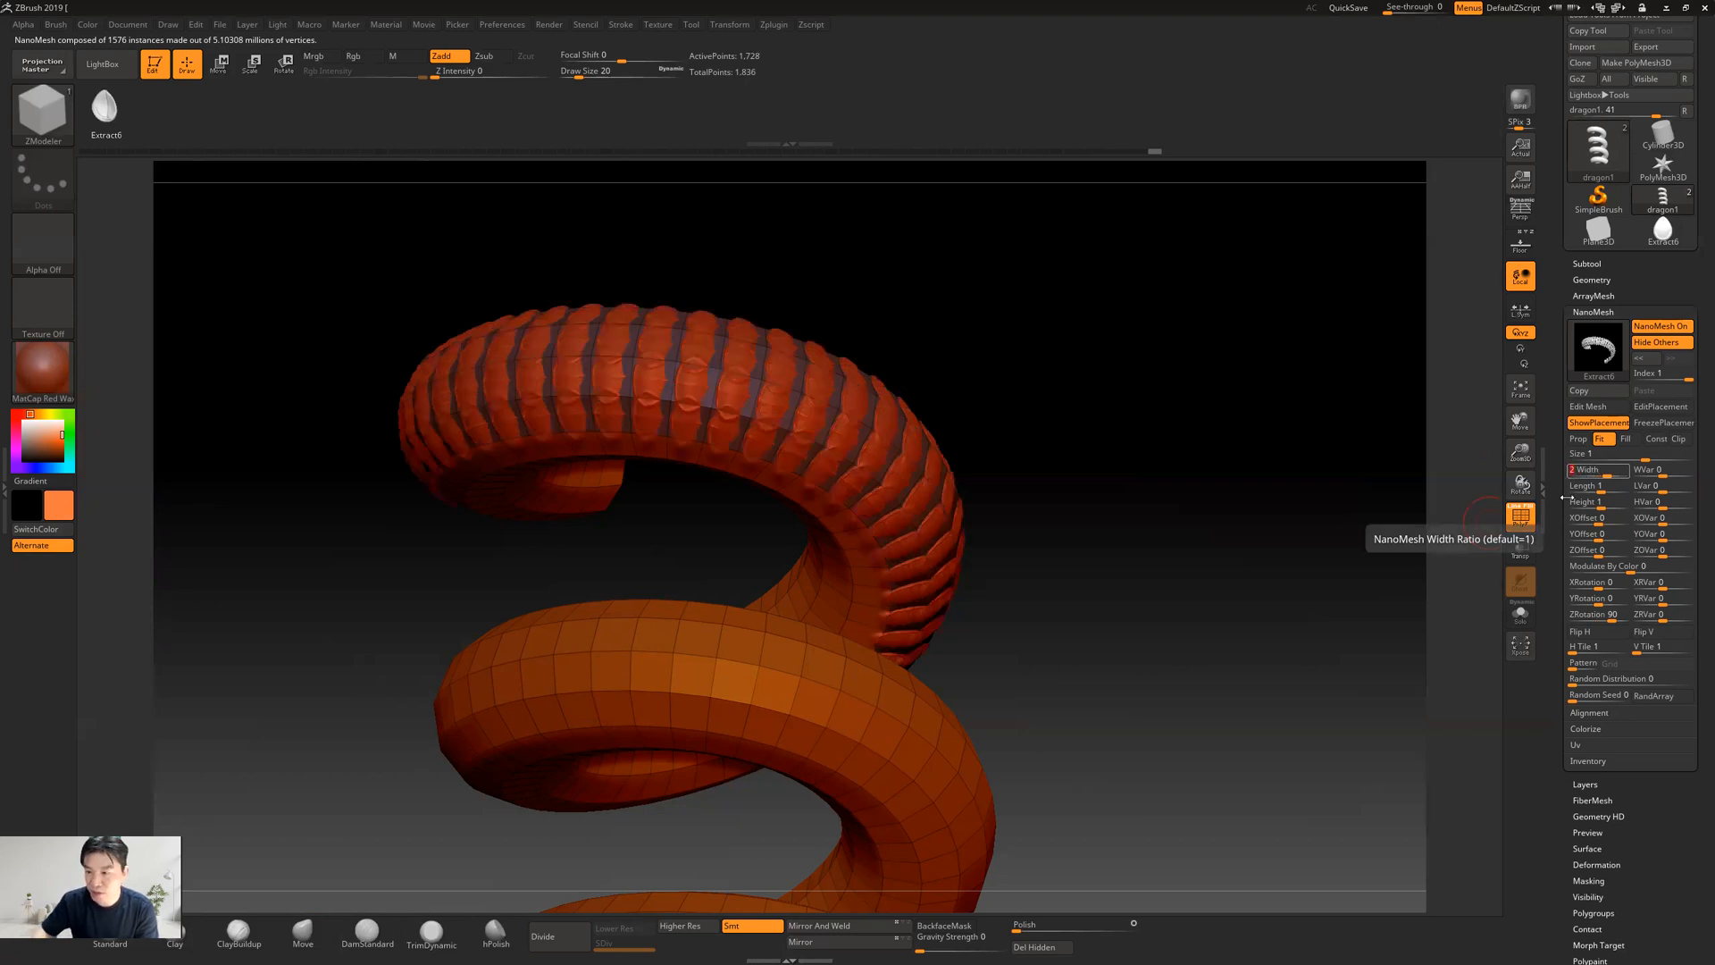
{"action": "left_click", "coordinate": [1581, 490]}
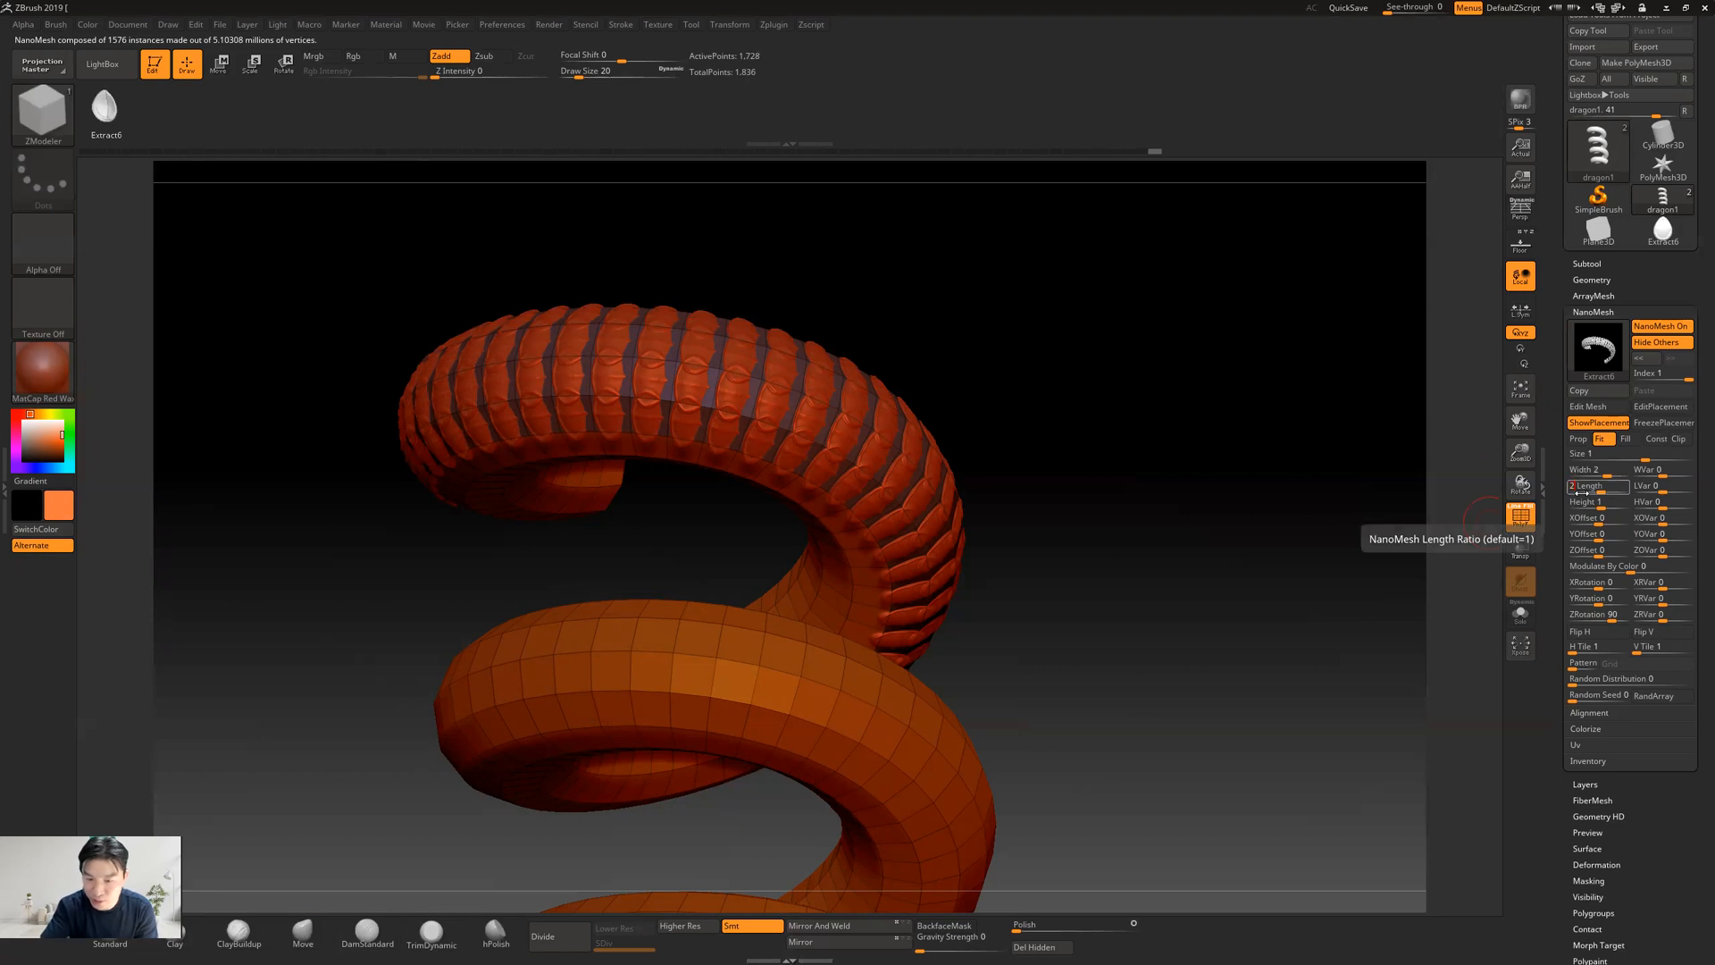
Try the scales' width variation, leave it at 0, and set the height variation to -100
{"action": "left_click", "coordinate": [1669, 475]}
{"action": "left_click_drag", "start_coordinate": [1668, 474], "coordinate": [1662, 487]}
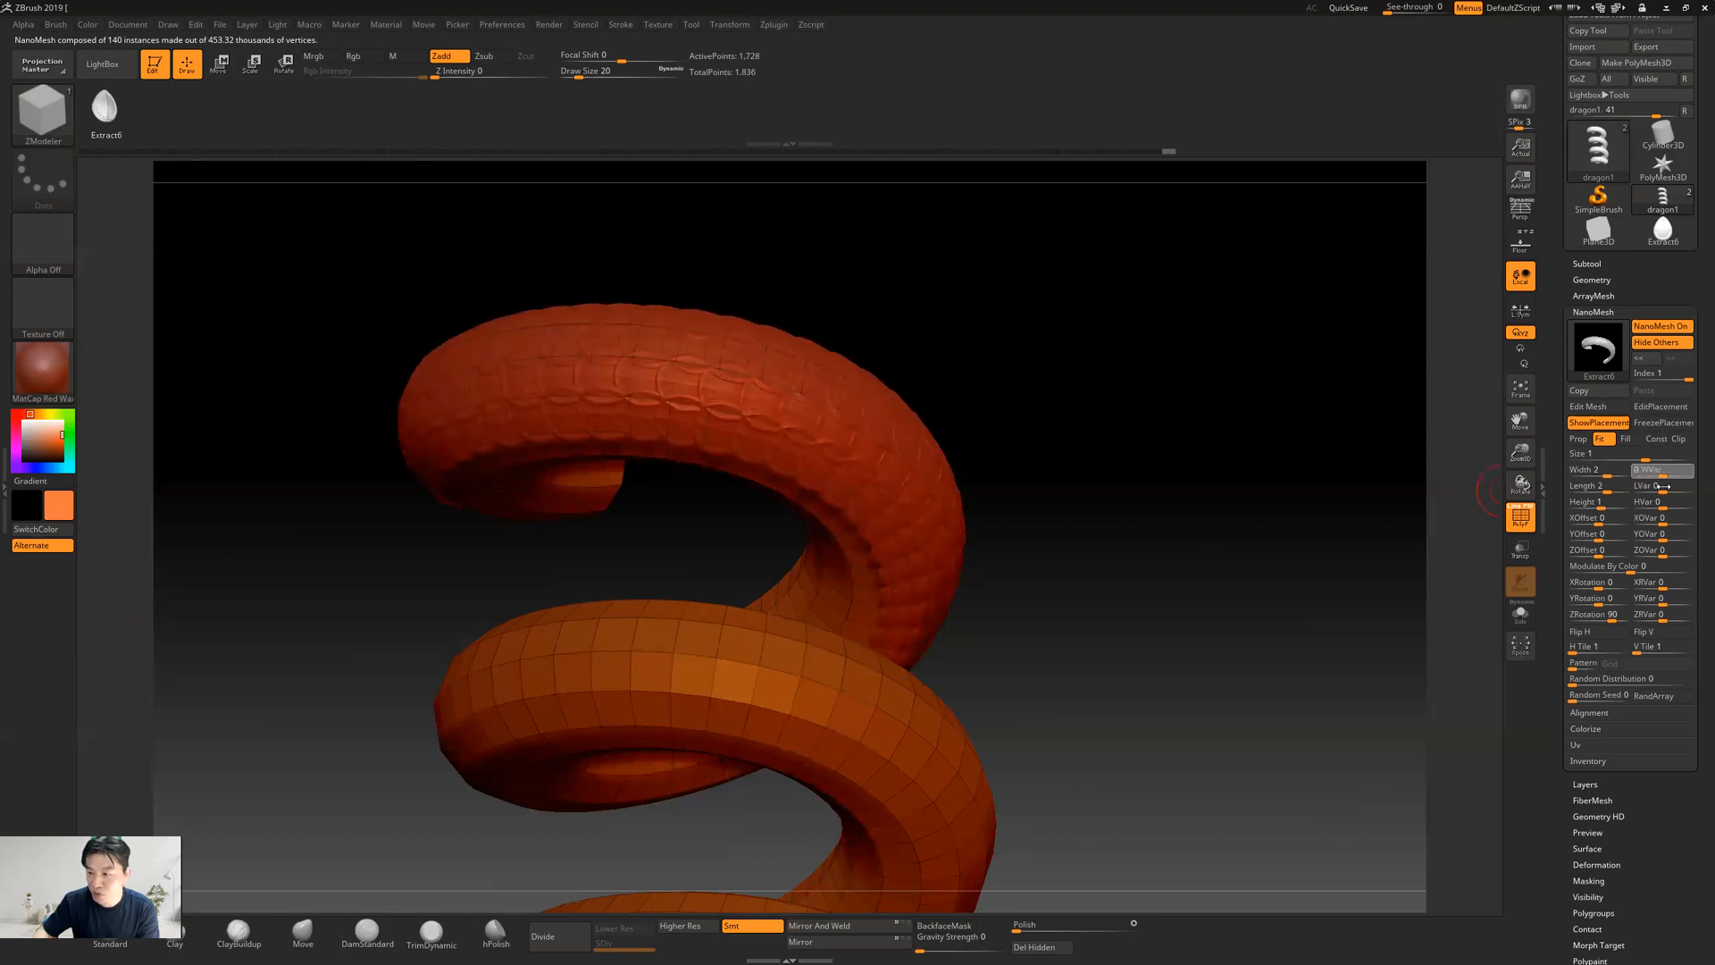
{"action": "left_click_drag", "start_coordinate": [1663, 502], "coordinate": [1701, 511]}
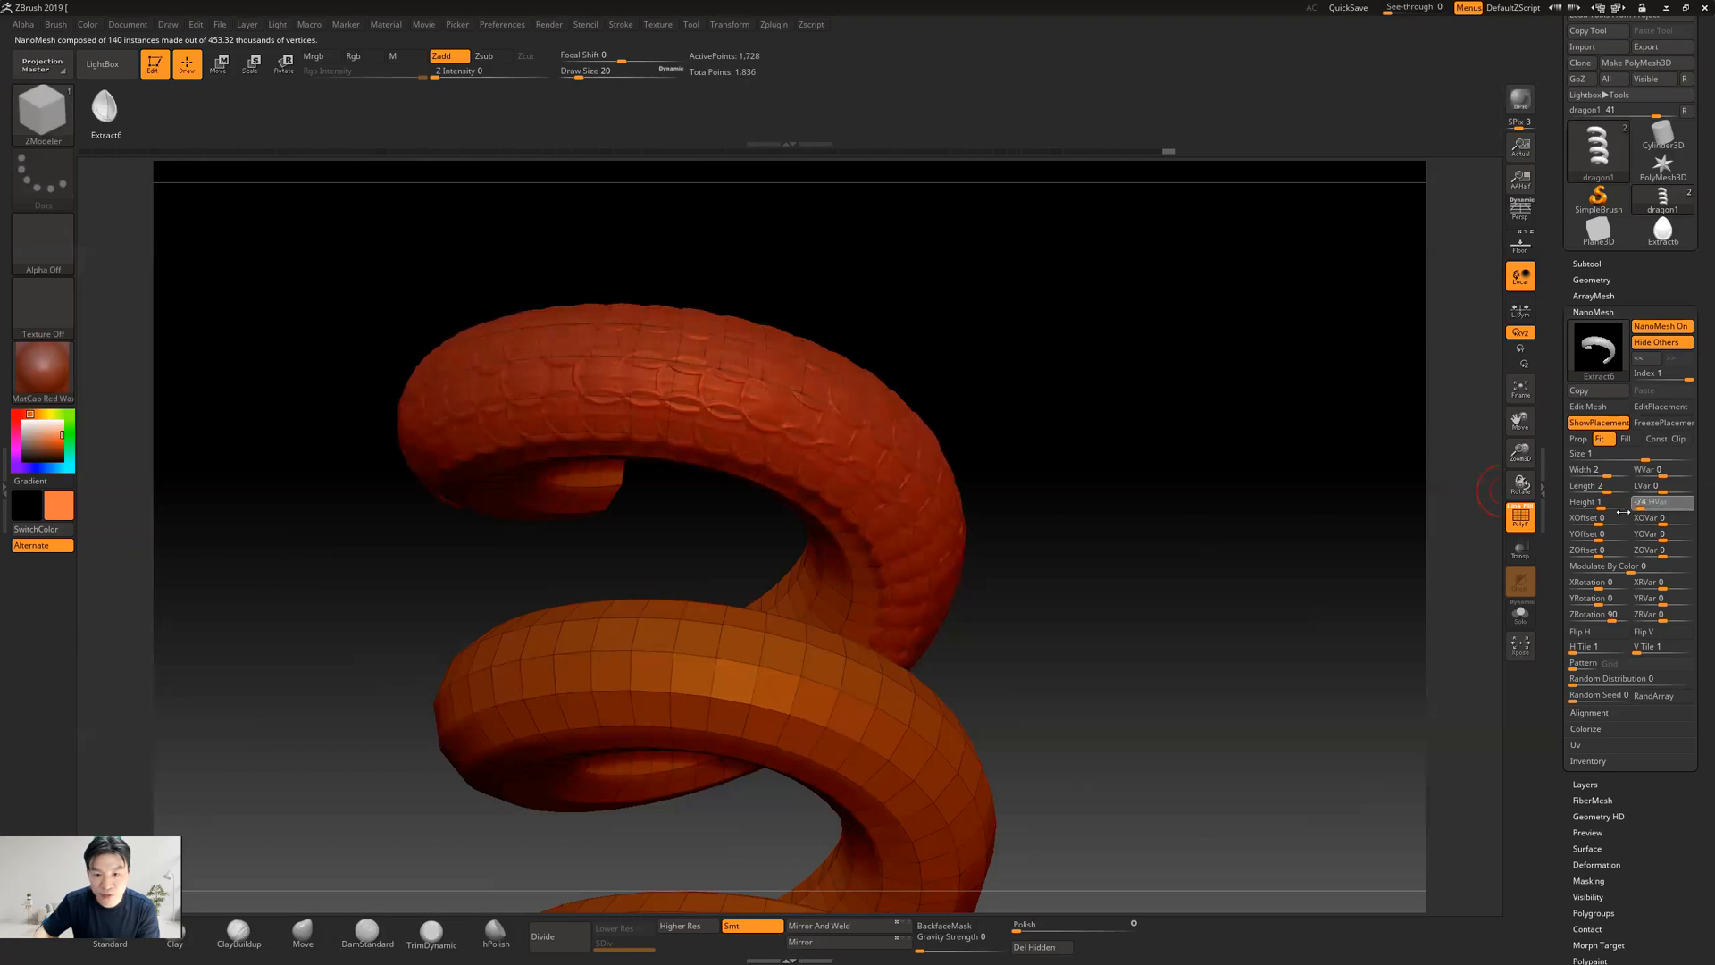
Tilt the scales outward with an XRotation of 22 and check the overlap around the upper coil
{"action": "left_click_drag", "start_coordinate": [1083, 536], "coordinate": [1063, 488]}
{"action": "left_click_drag", "start_coordinate": [1379, 539], "coordinate": [1513, 587]}
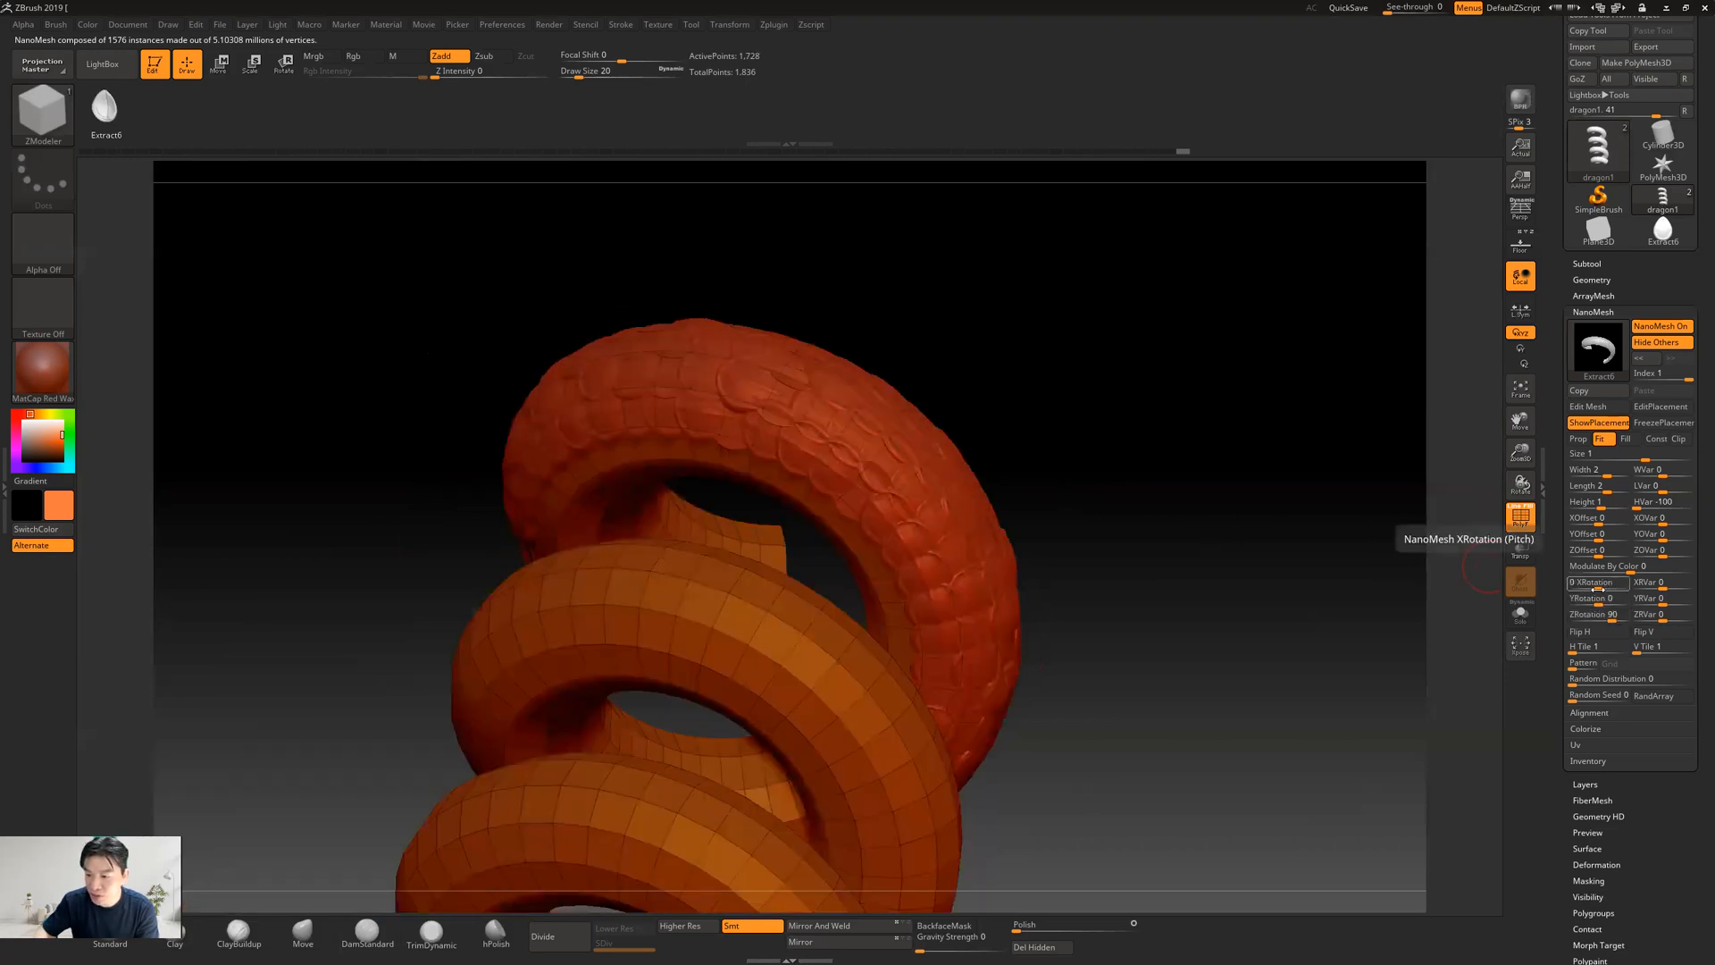
{"action": "left_click_drag", "start_coordinate": [1598, 589], "coordinate": [1603, 589]}
{"action": "left_click_drag", "start_coordinate": [1199, 374], "coordinate": [1272, 208]}
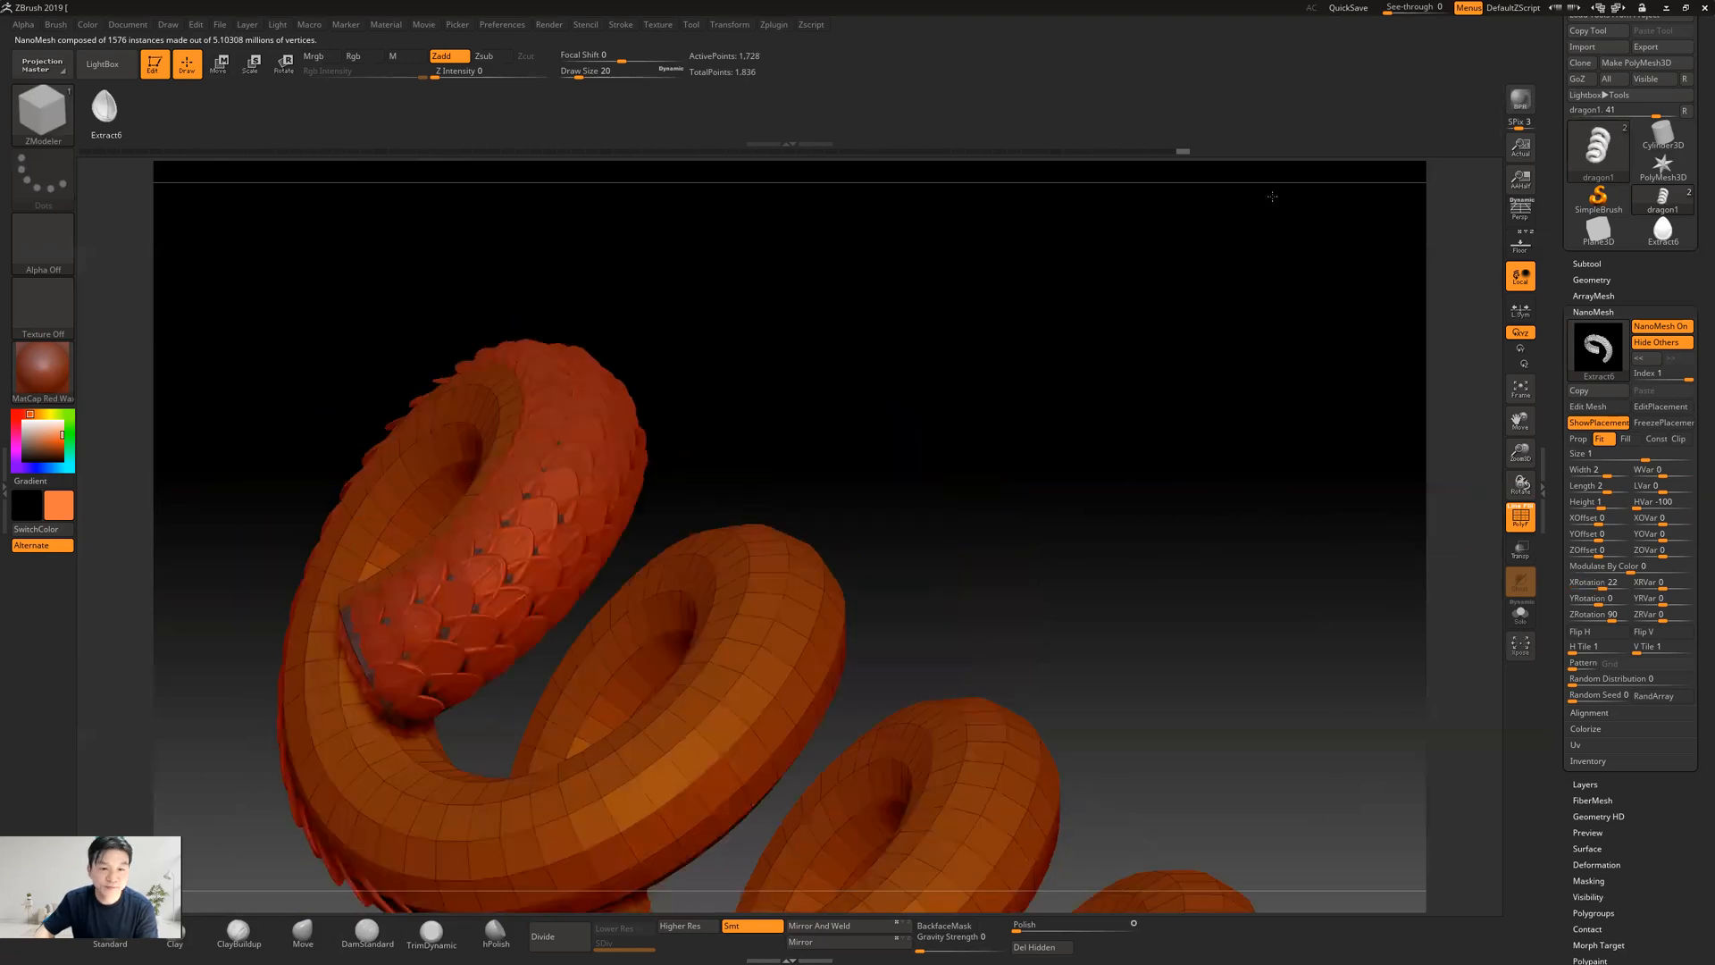
{"action": "left_click_drag", "start_coordinate": [1162, 425], "coordinate": [1316, 426]}
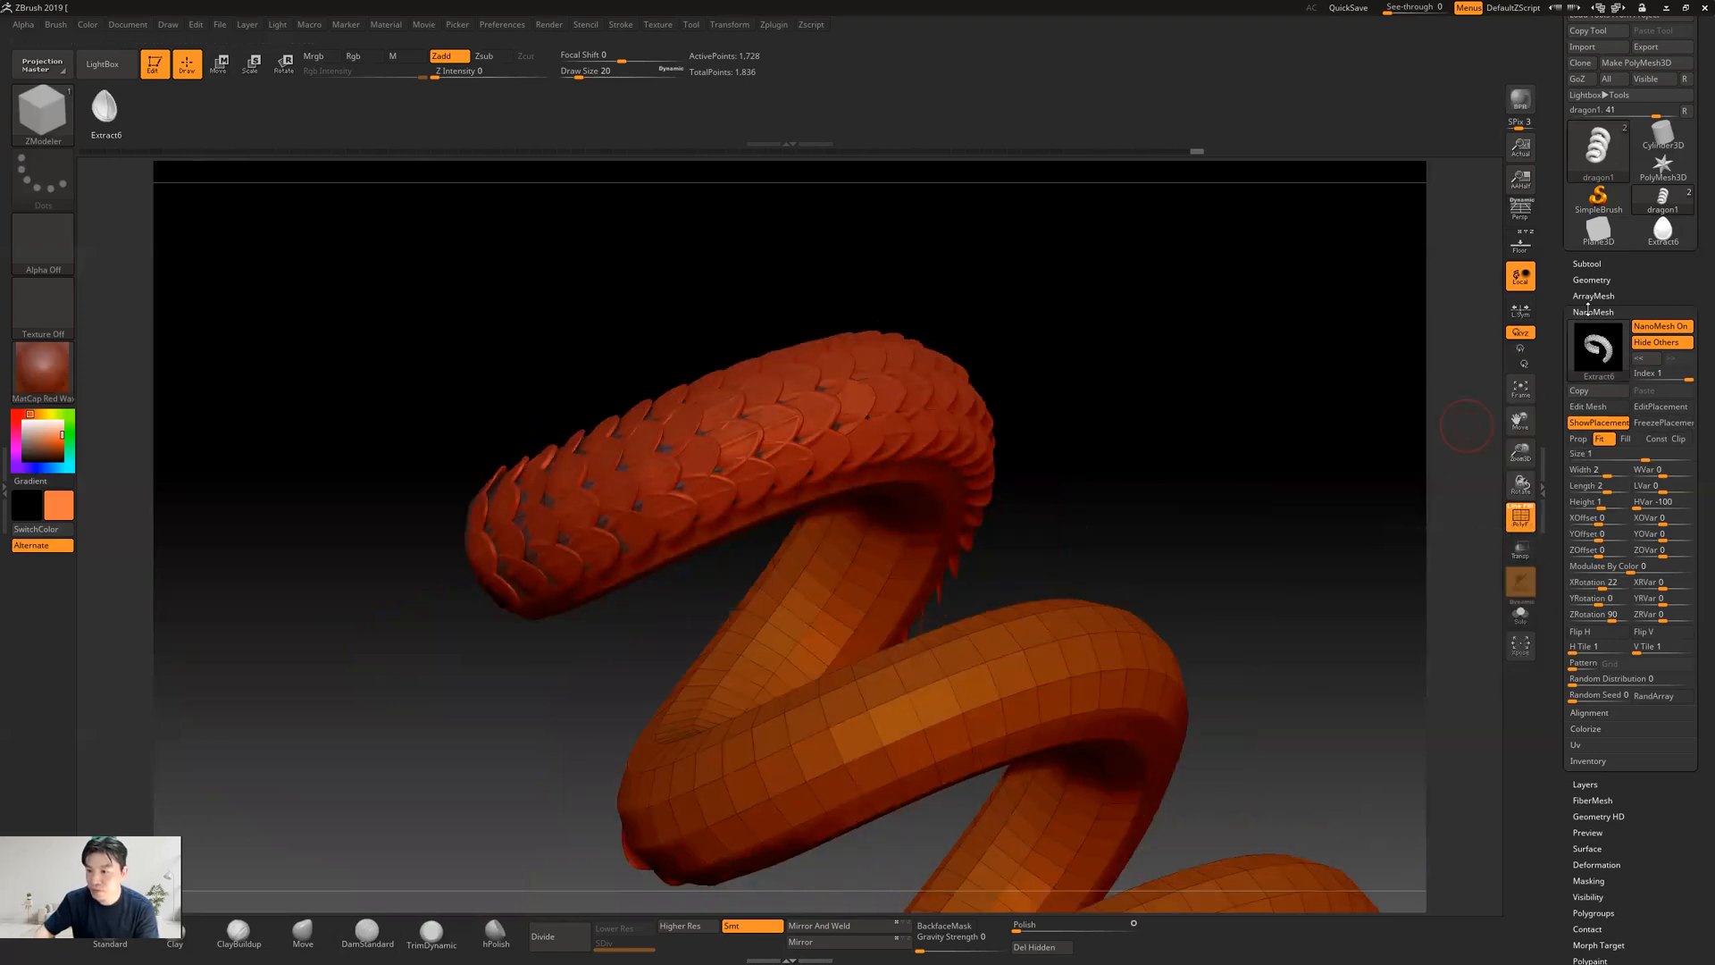
Collapse the NanoMesh settings, hide the polyframe and examine the scaled section from several sides
{"action": "left_click", "coordinate": [1584, 311]}
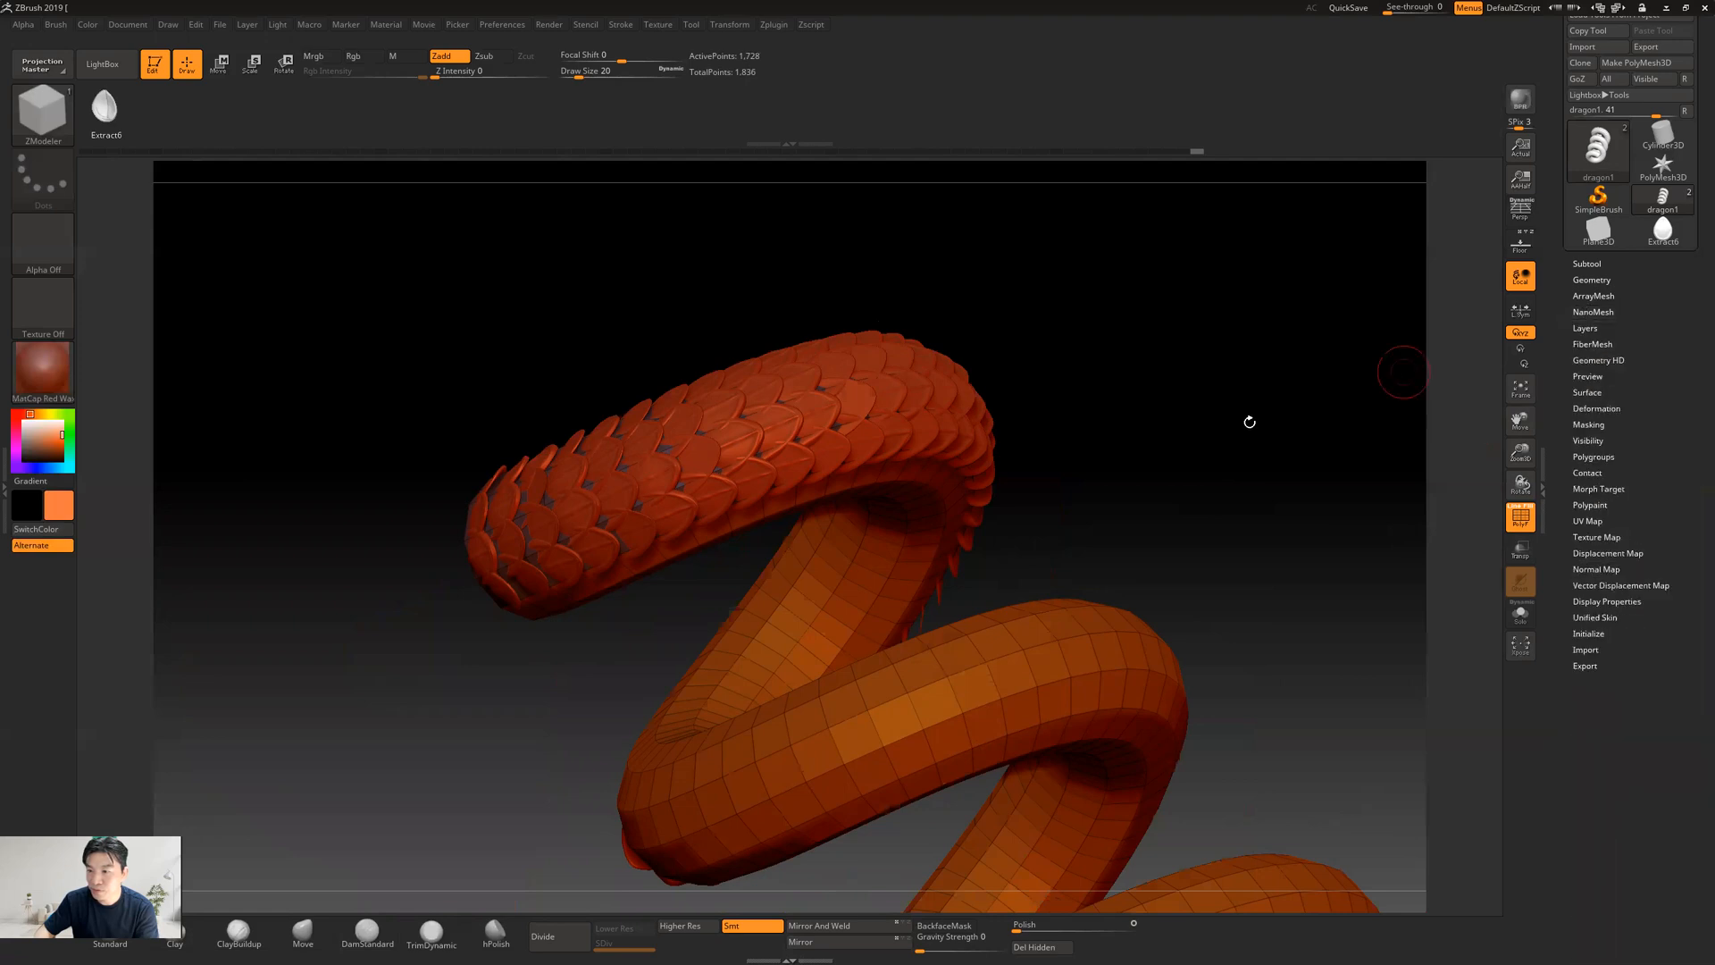
{"action": "left_click_drag", "start_coordinate": [1191, 511], "coordinate": [879, 690]}
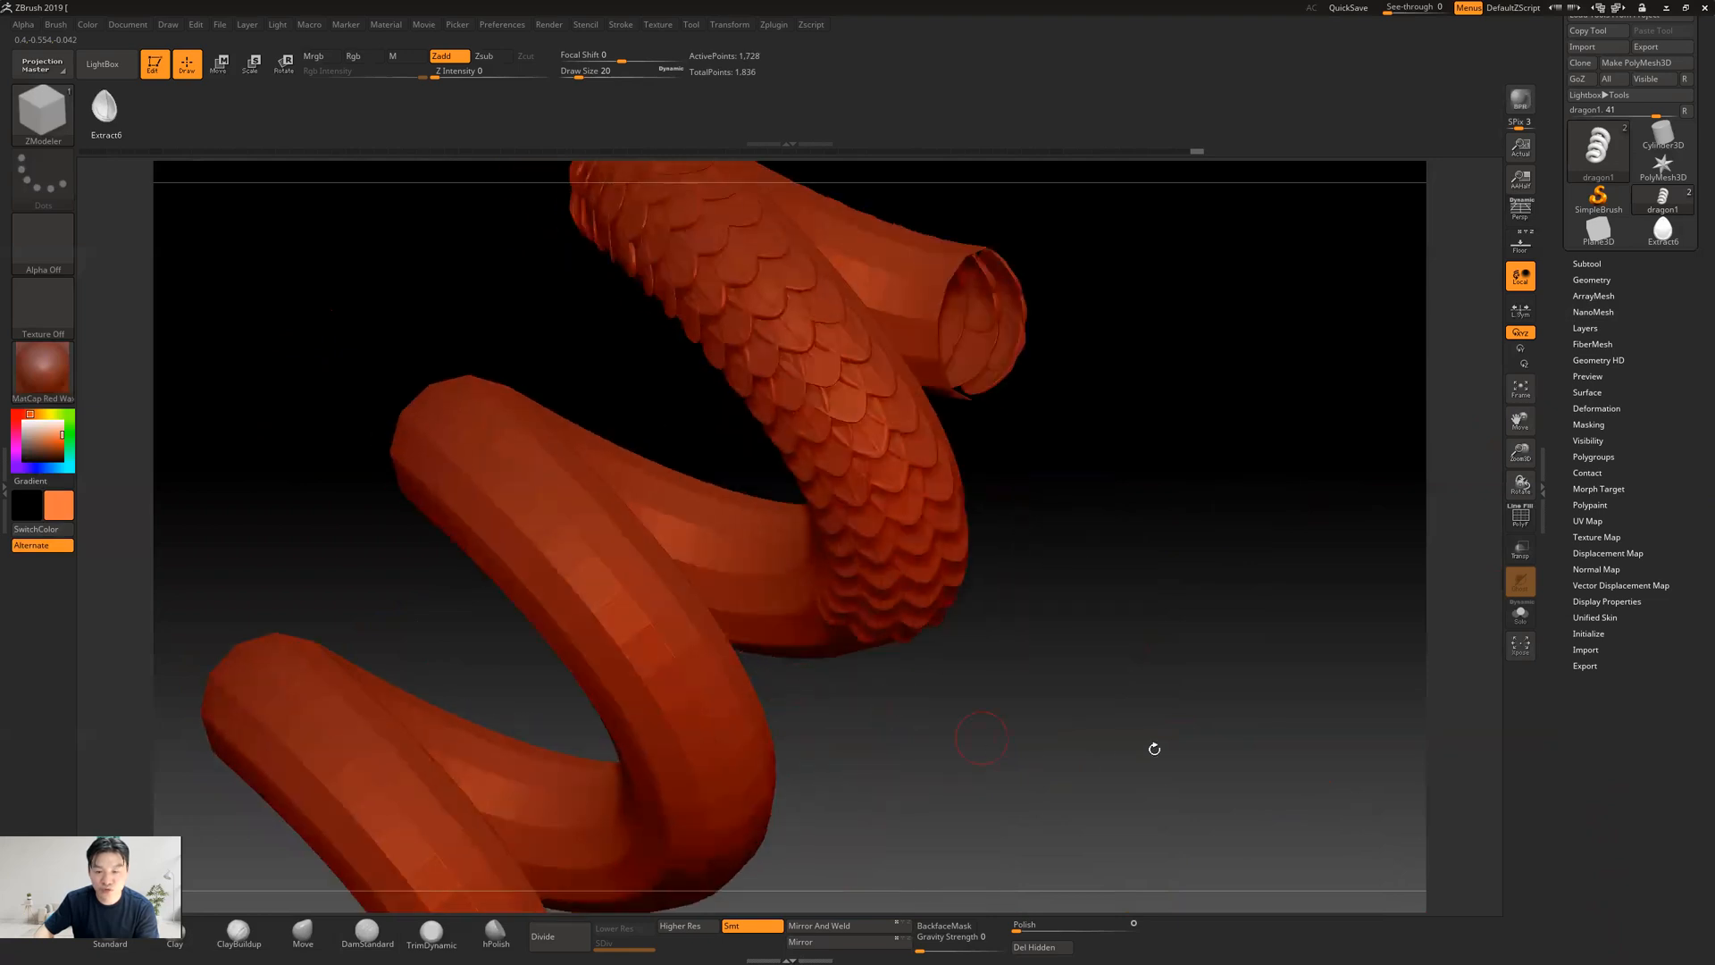
{"action": "left_click_drag", "start_coordinate": [1188, 711], "coordinate": [1138, 600]}
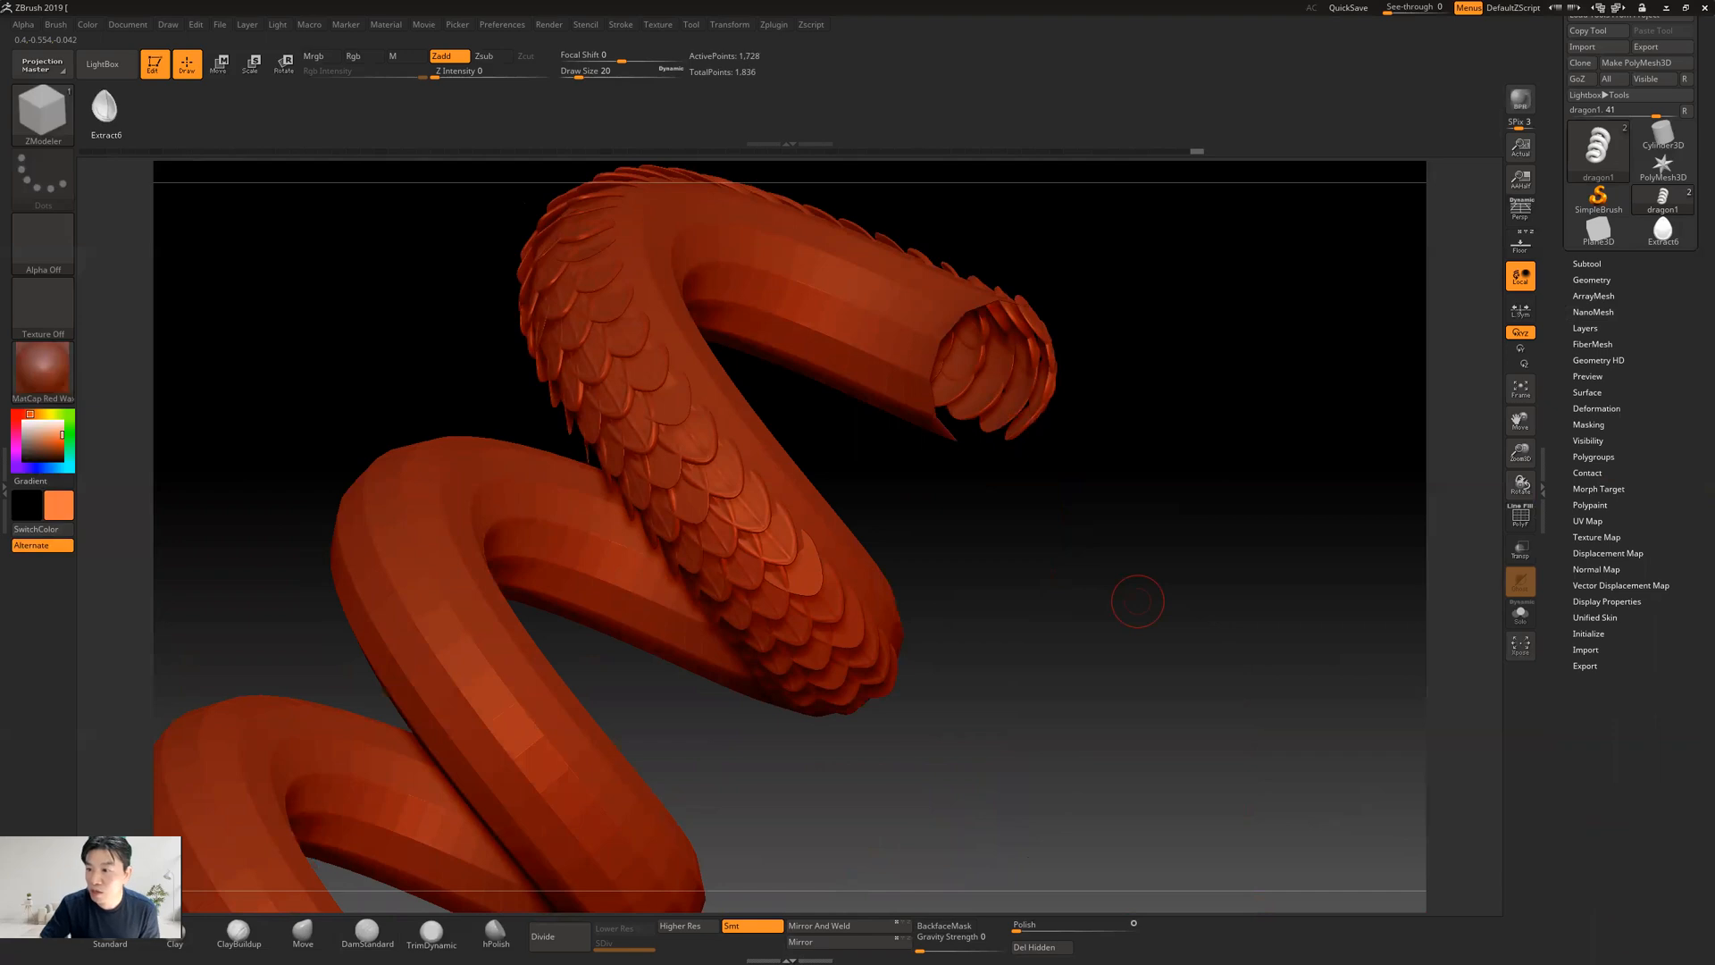
Switch to the Move brush and try pushing in the side of the scaled coil to test how the scales follow
{"action": "left_click", "coordinate": [1586, 281]}
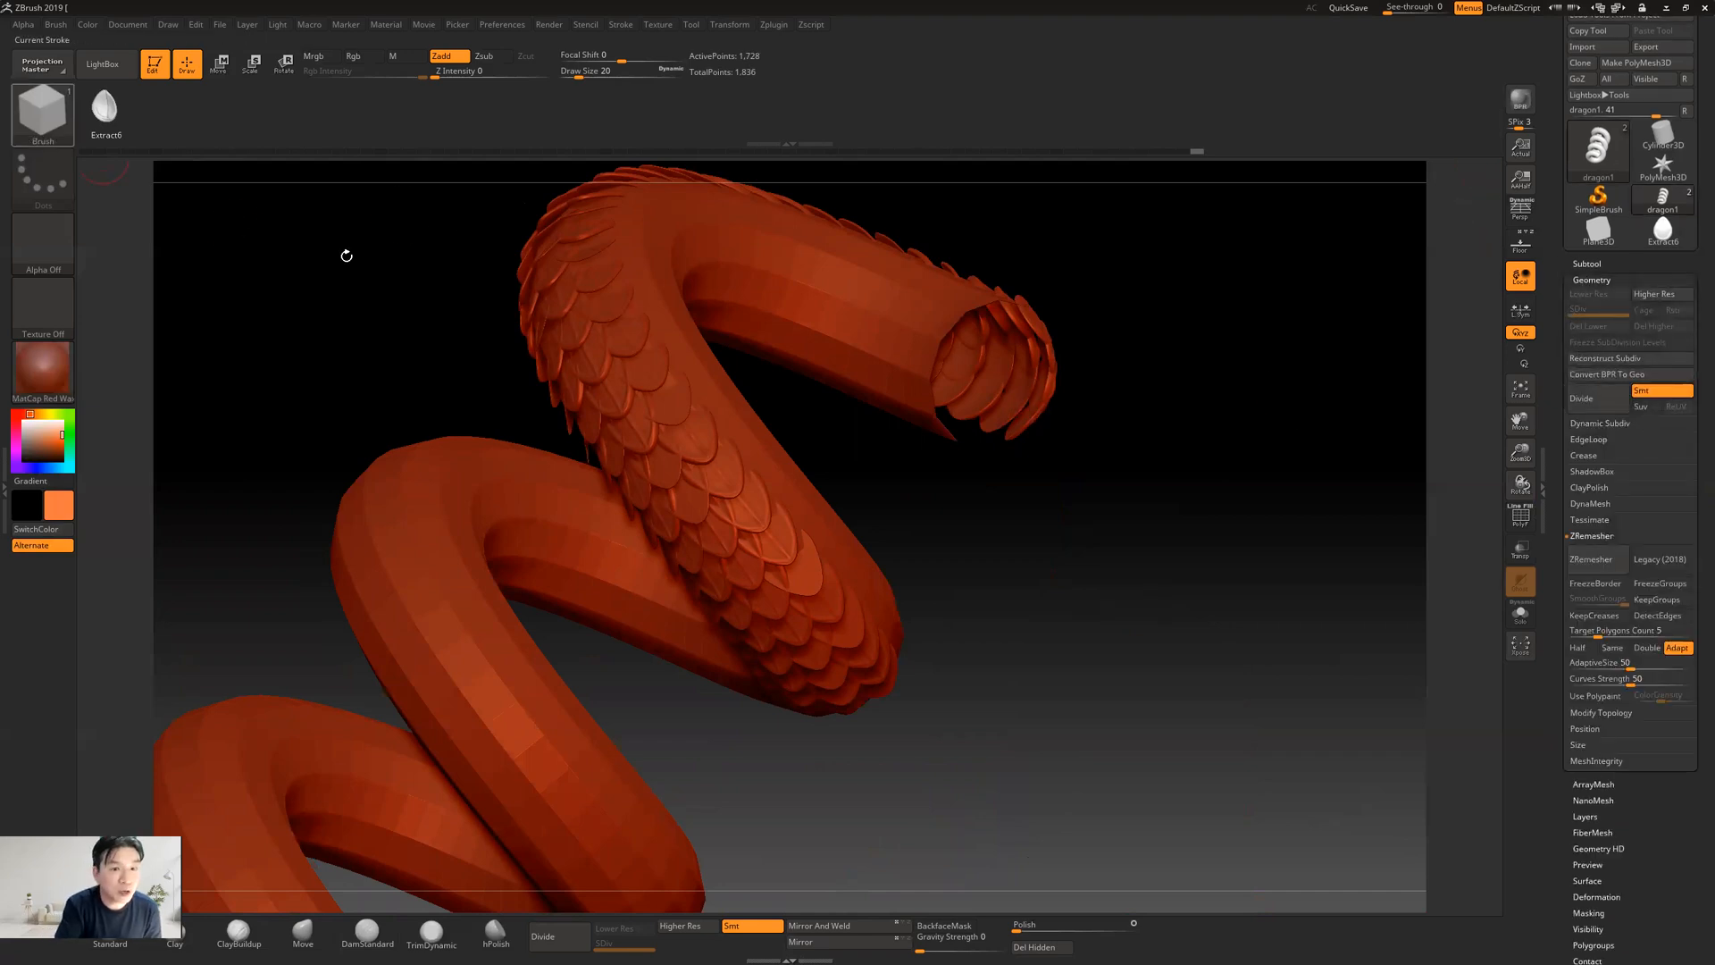
{"action": "left_click", "coordinate": [51, 131]}
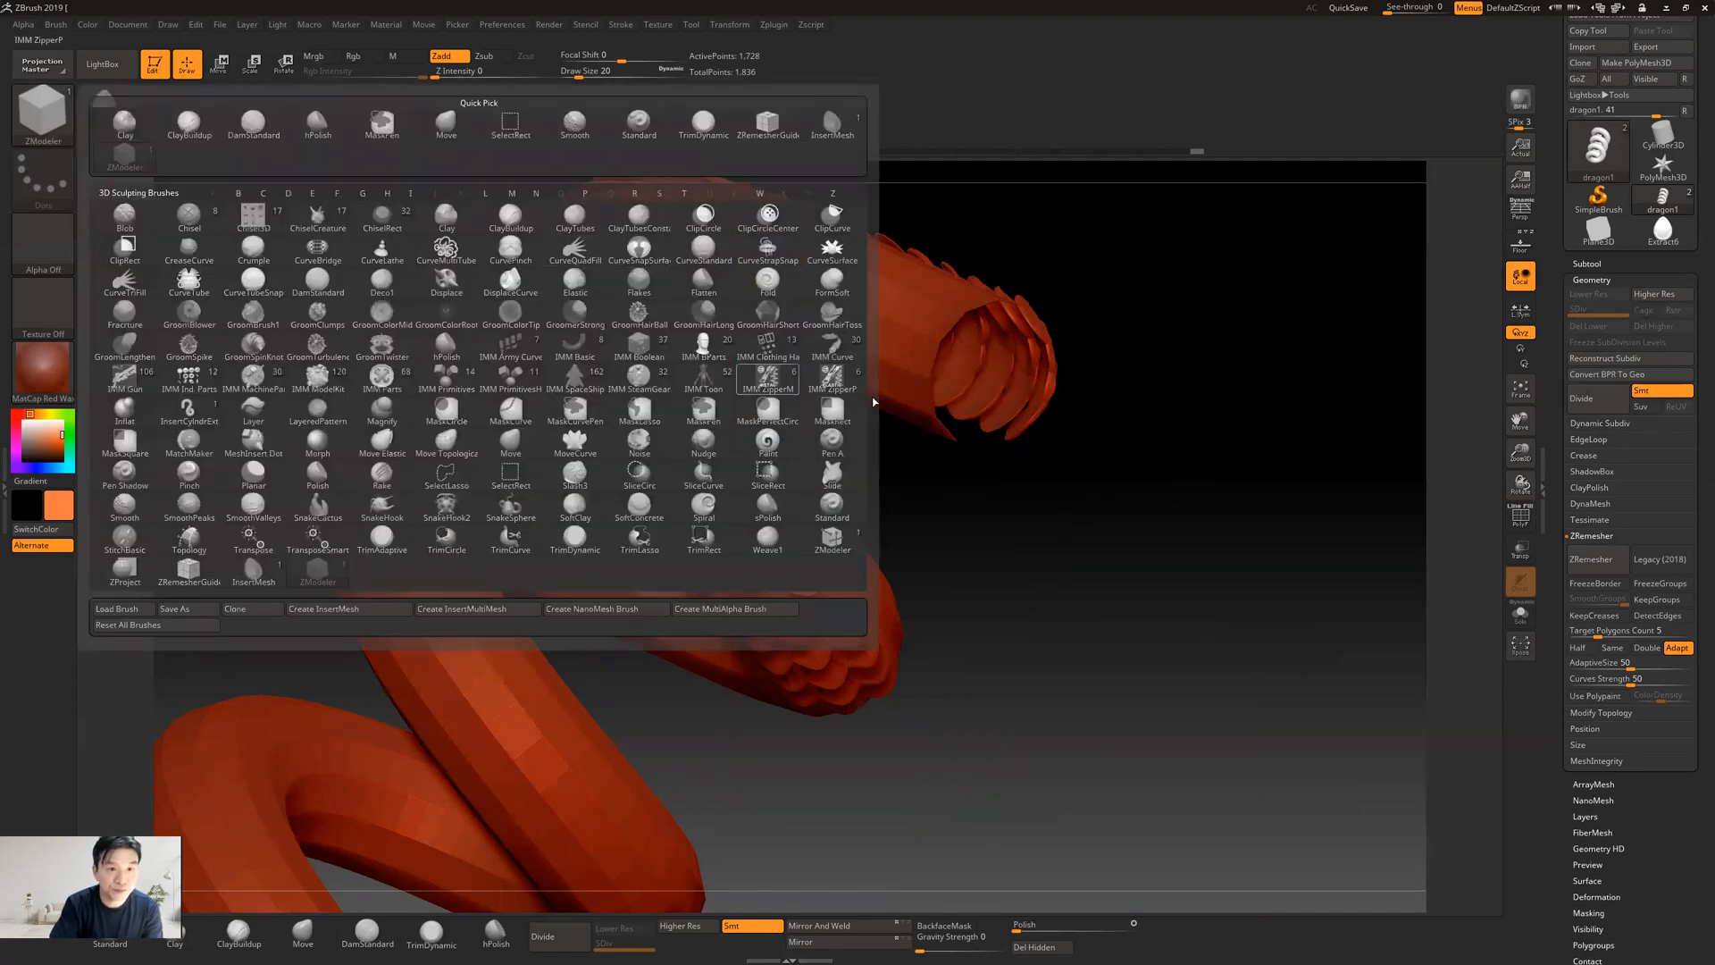
{"action": "left_click", "coordinate": [446, 123]}
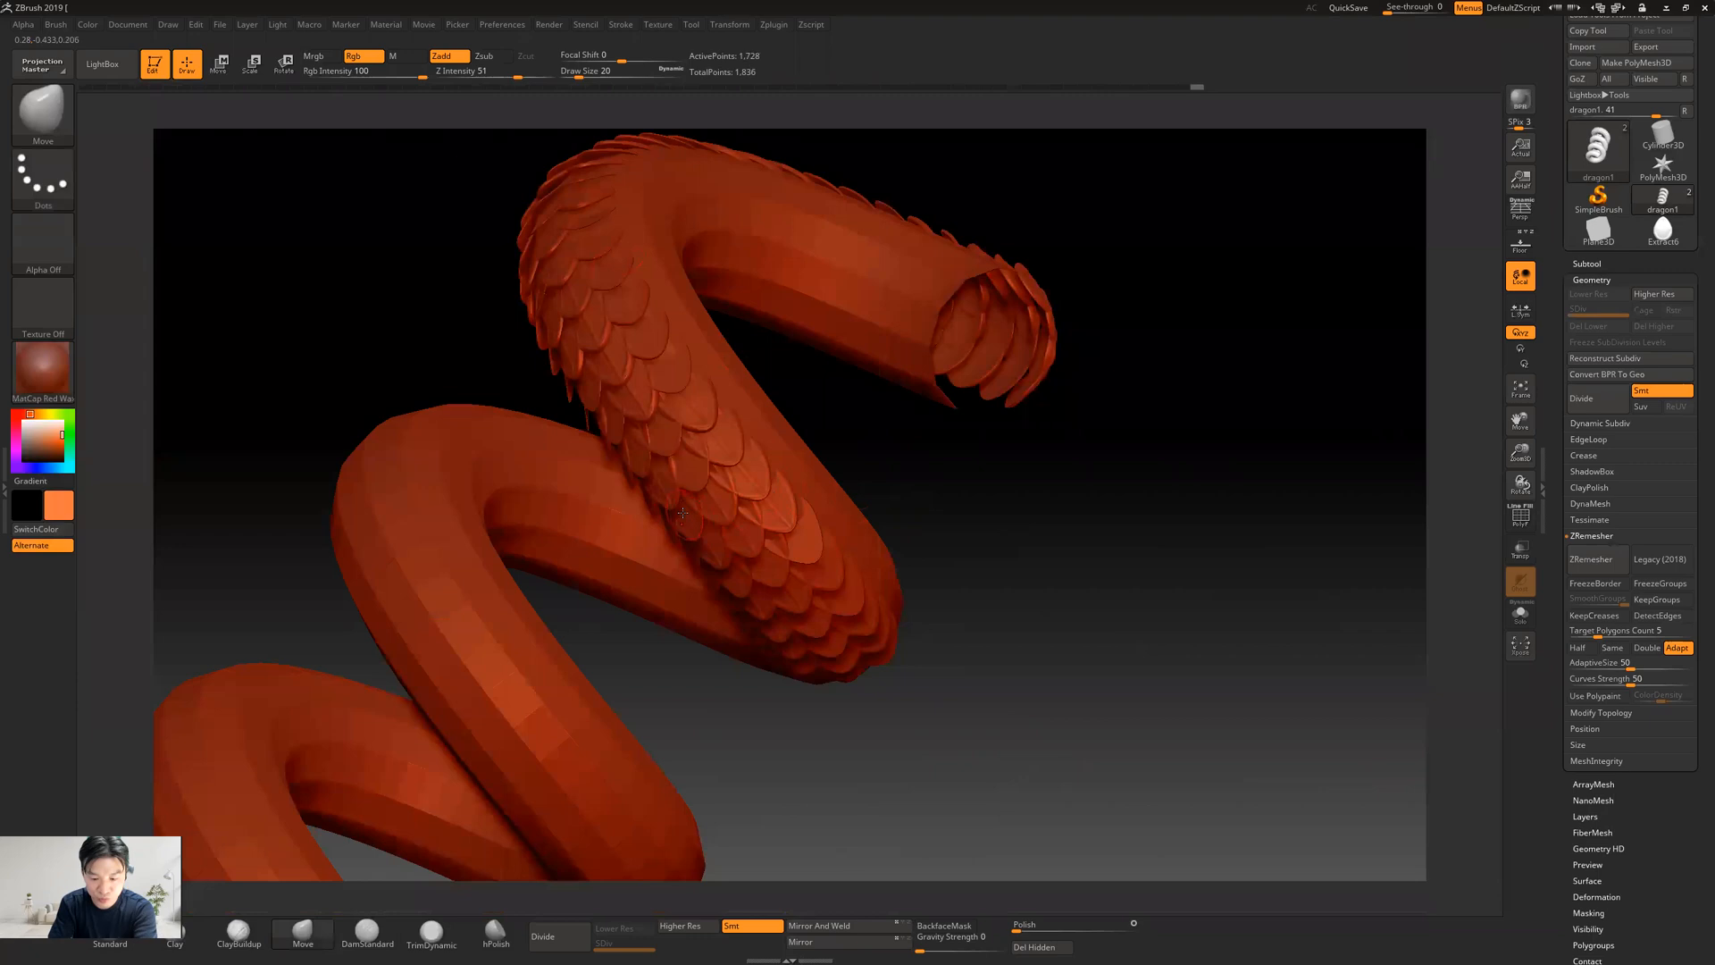
{"action": "left_click_drag", "start_coordinate": [761, 483], "coordinate": [783, 482]}
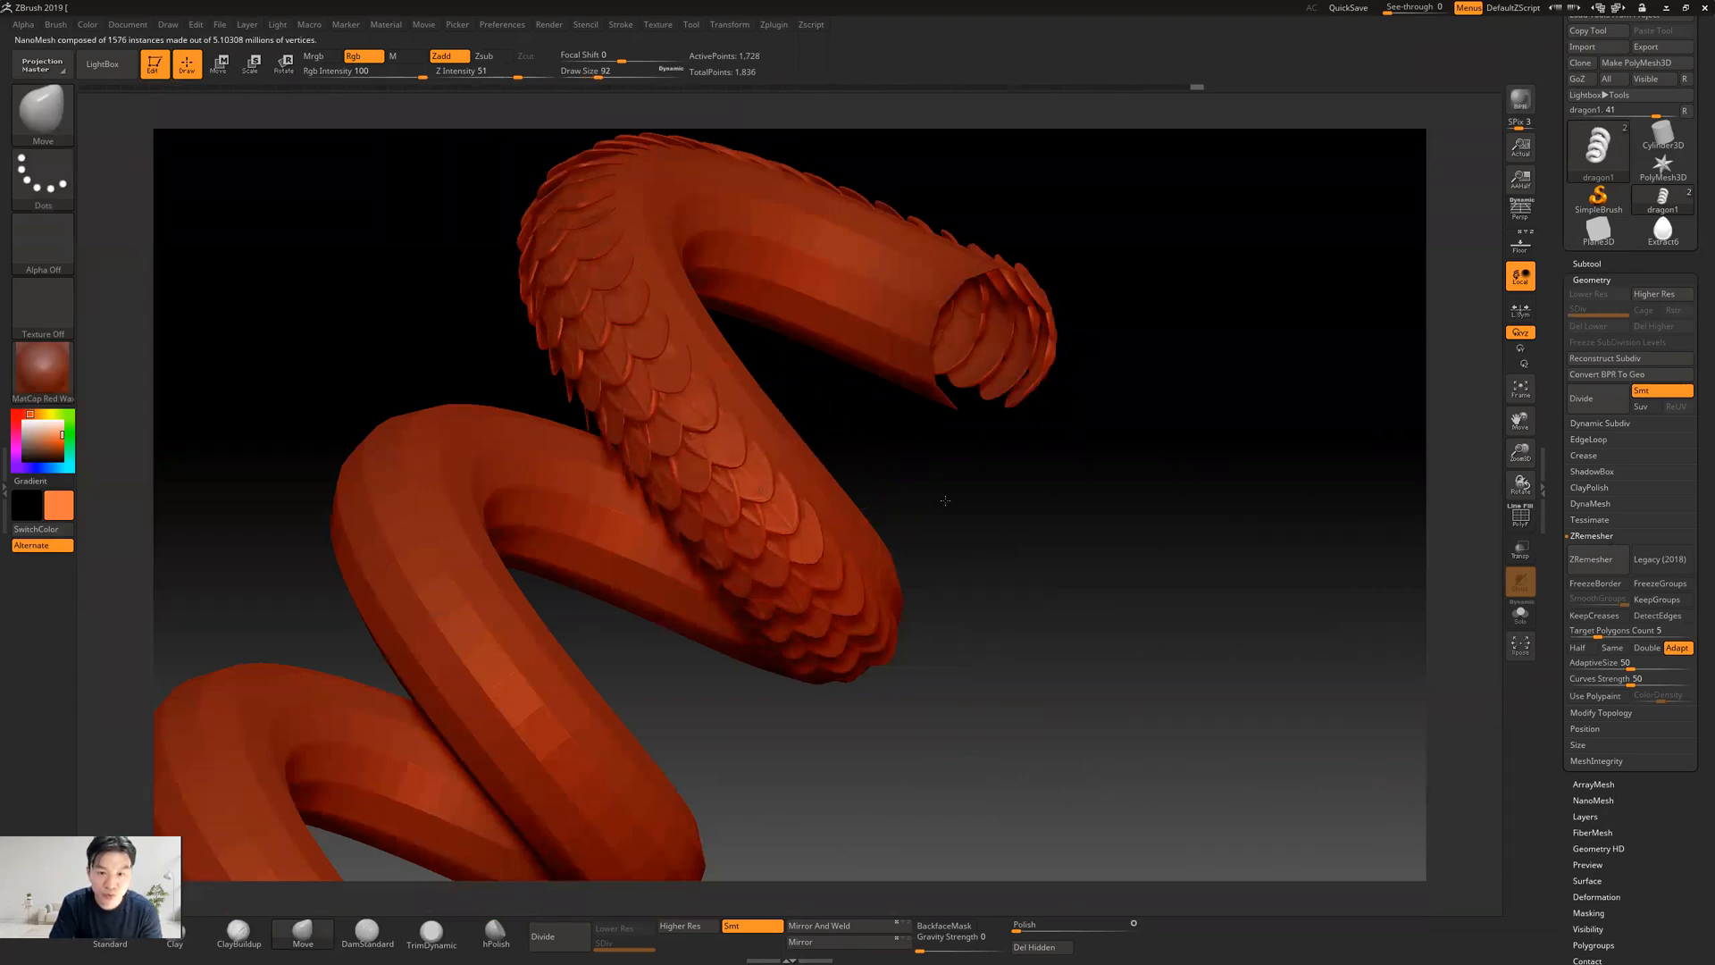
{"action": "key", "text": "shift"}
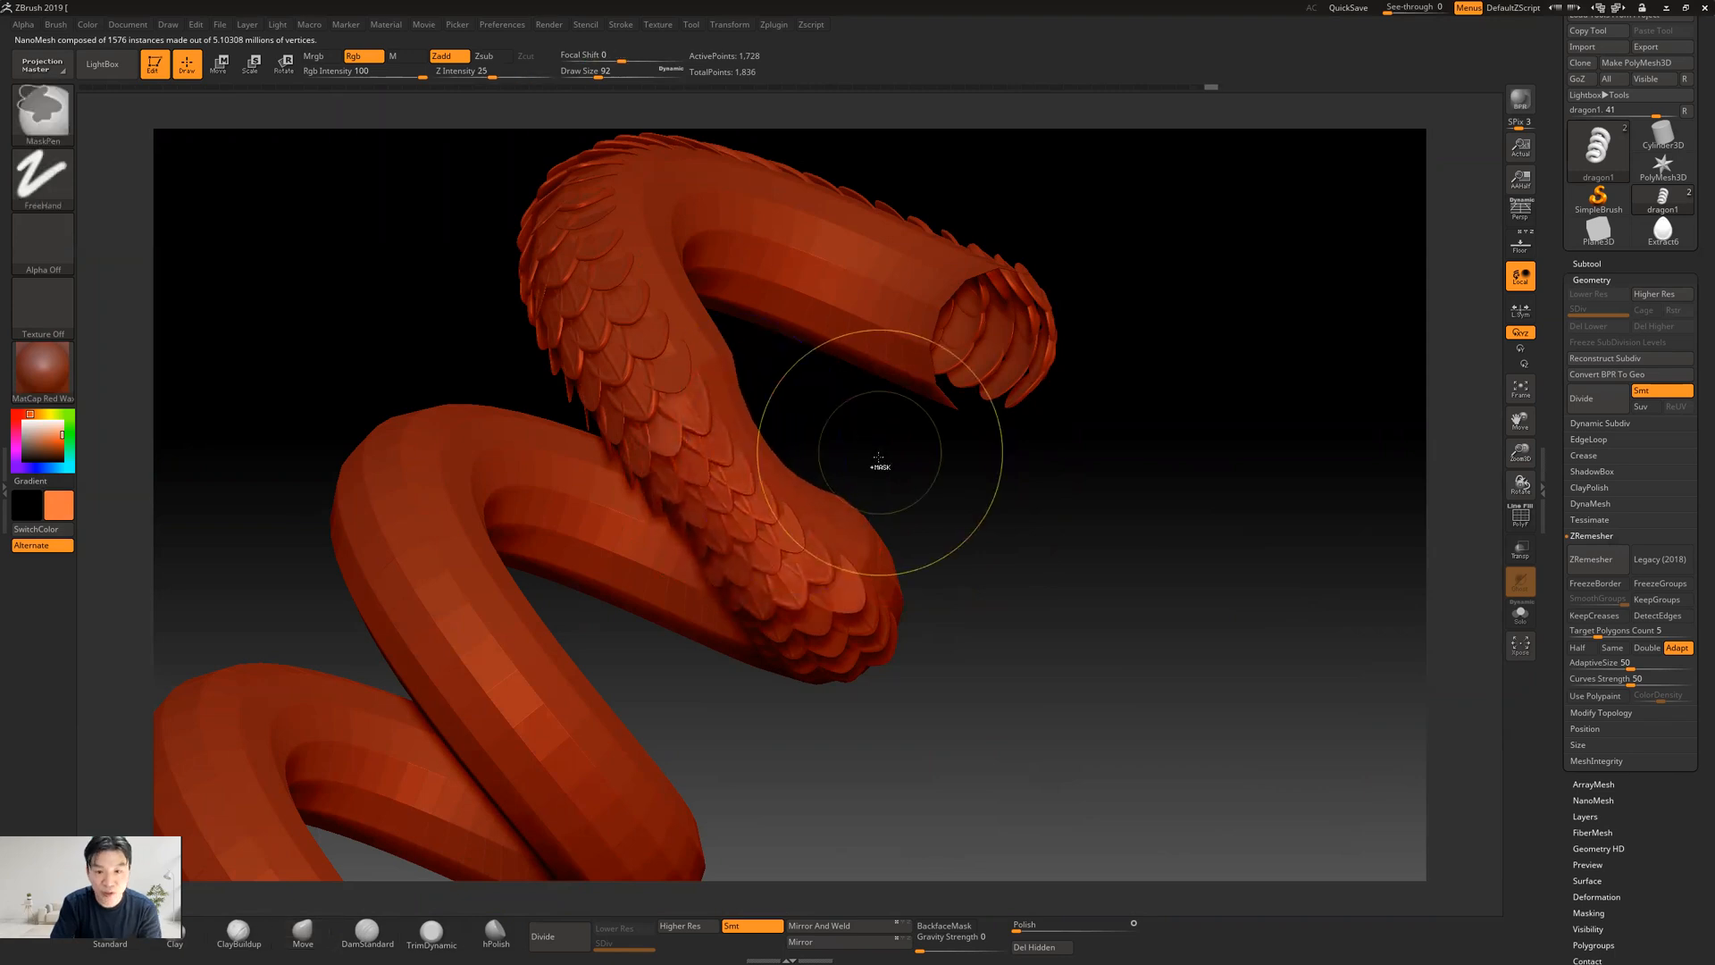
Try smoothing the body around the end of the scaled section, and undo the last stroke
{"action": "mouse_move", "coordinate": [1054, 502]}
{"action": "left_mouse_down"}
{"action": "mouse_move", "coordinate": [1052, 430]}
{"action": "mouse_move", "coordinate": [1008, 445]}
{"action": "left_mouse_up"}
{"action": "key", "text": "shift"}
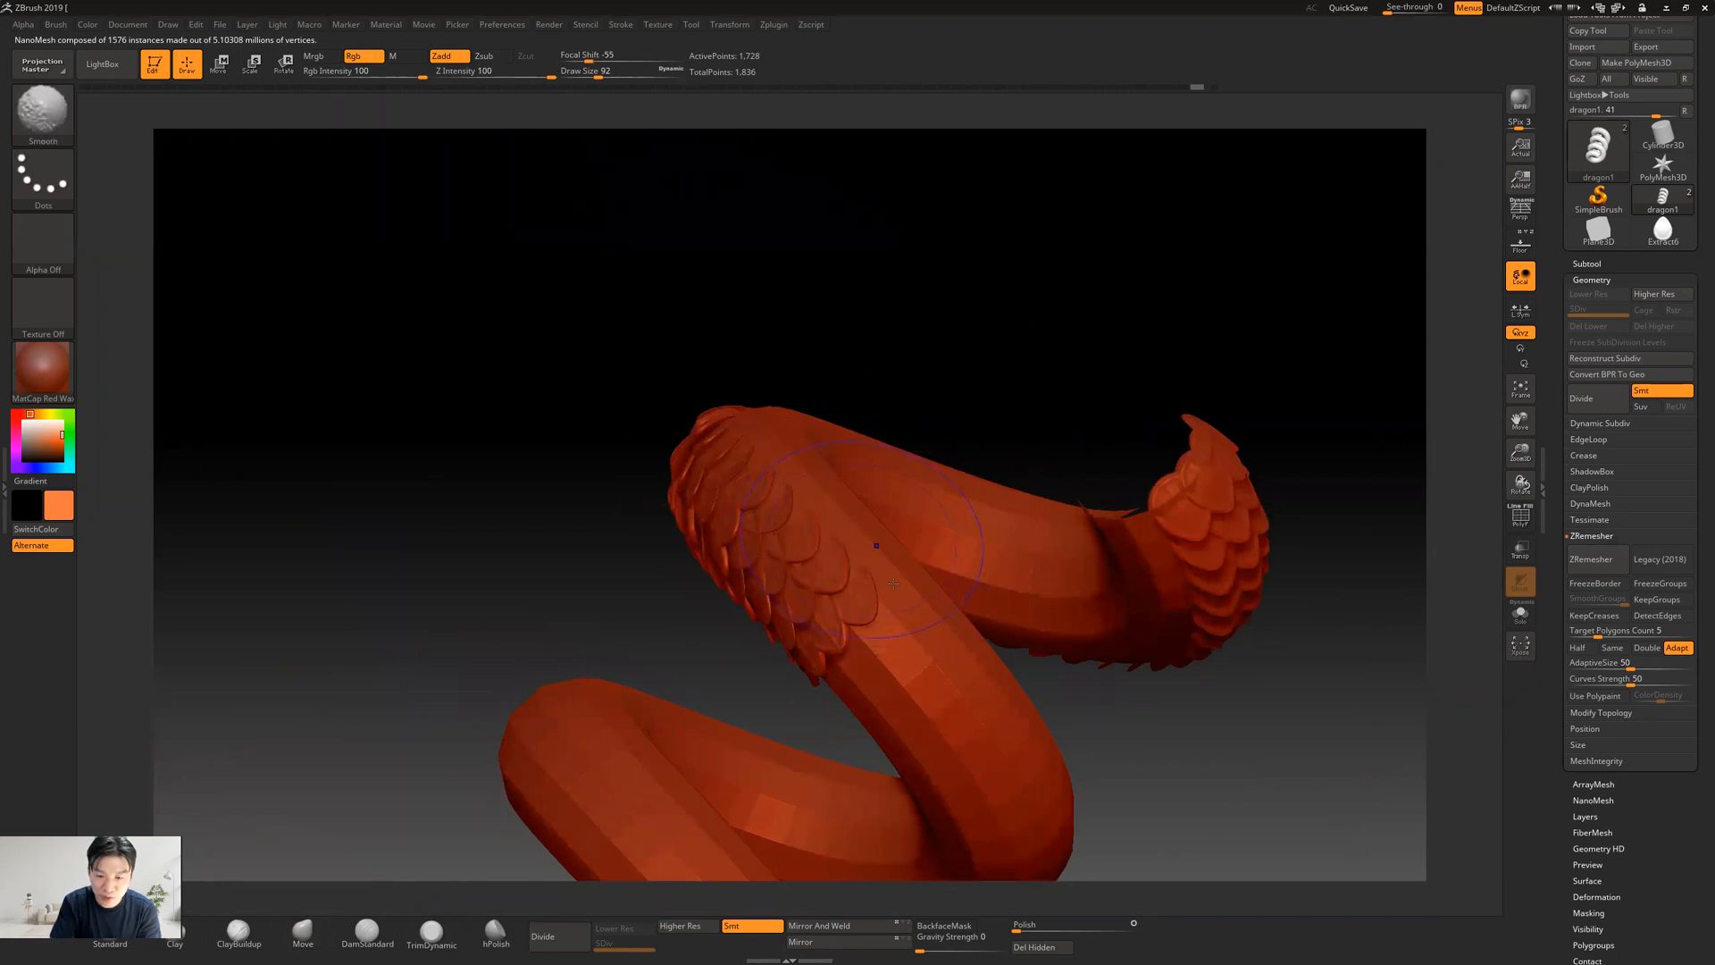
{"action": "mouse_move", "coordinate": [878, 624]}
{"action": "left_mouse_down", "text": "shift"}
{"action": "mouse_move", "coordinate": [822, 658]}
{"action": "mouse_move", "coordinate": [891, 666]}
{"action": "left_mouse_up", "text": "shift"}
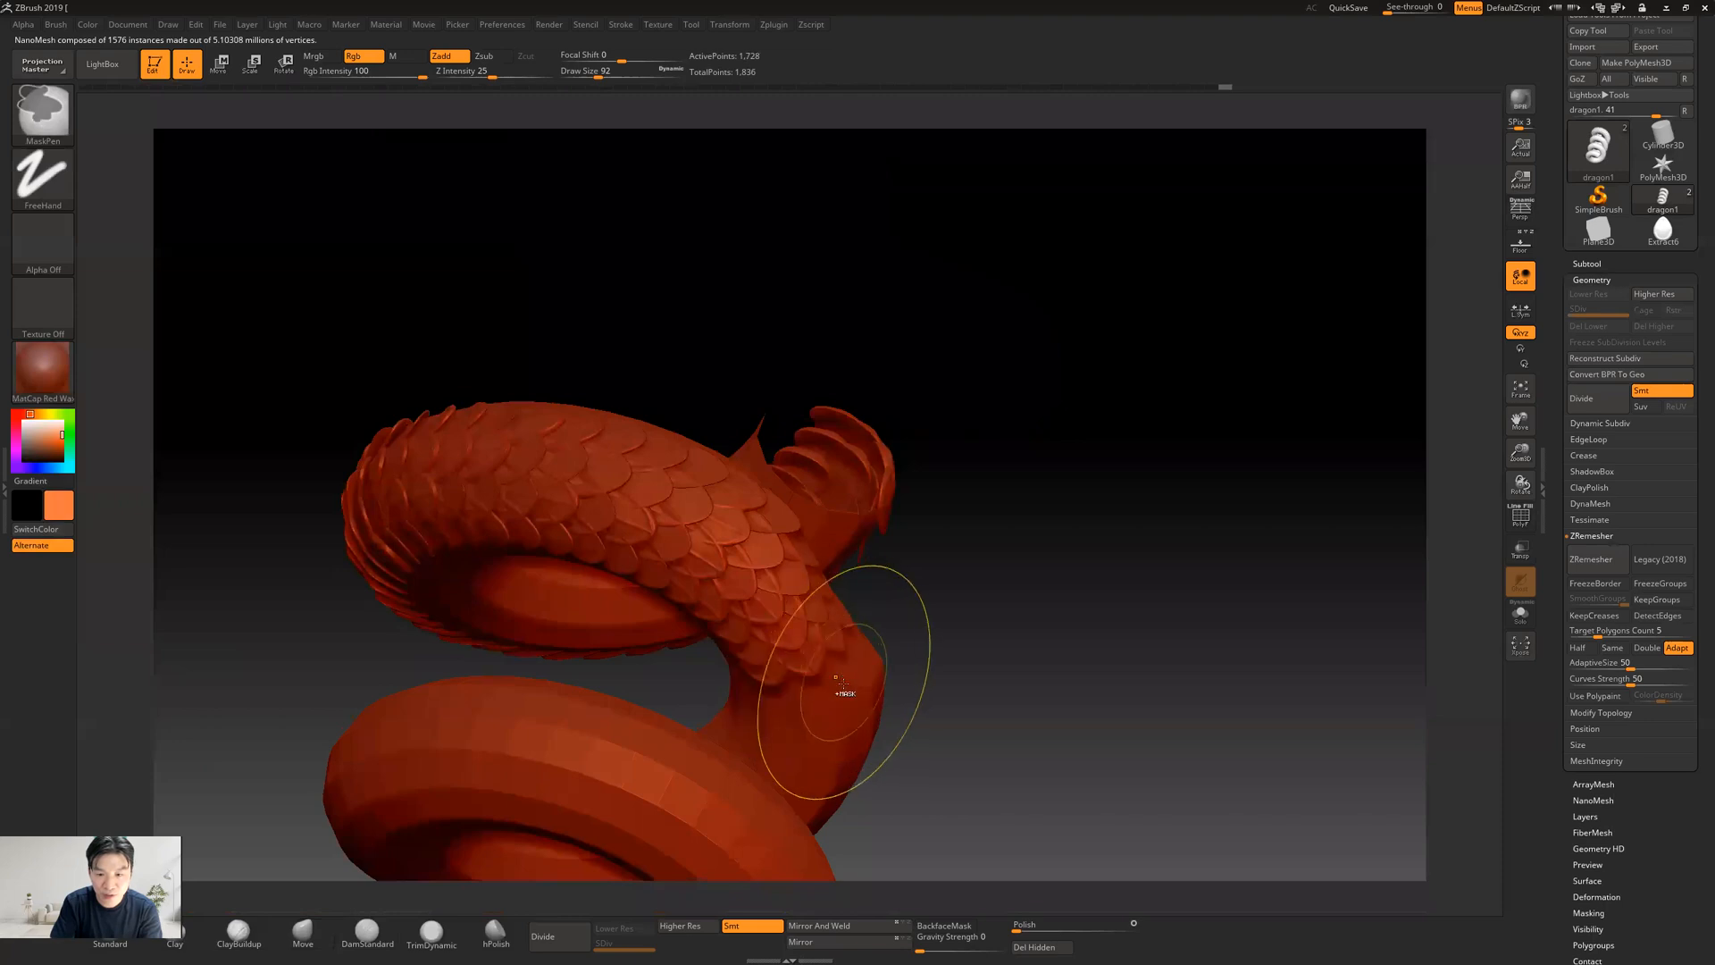
{"action": "left_click_drag", "start_coordinate": [1037, 581], "coordinate": [810, 565]}
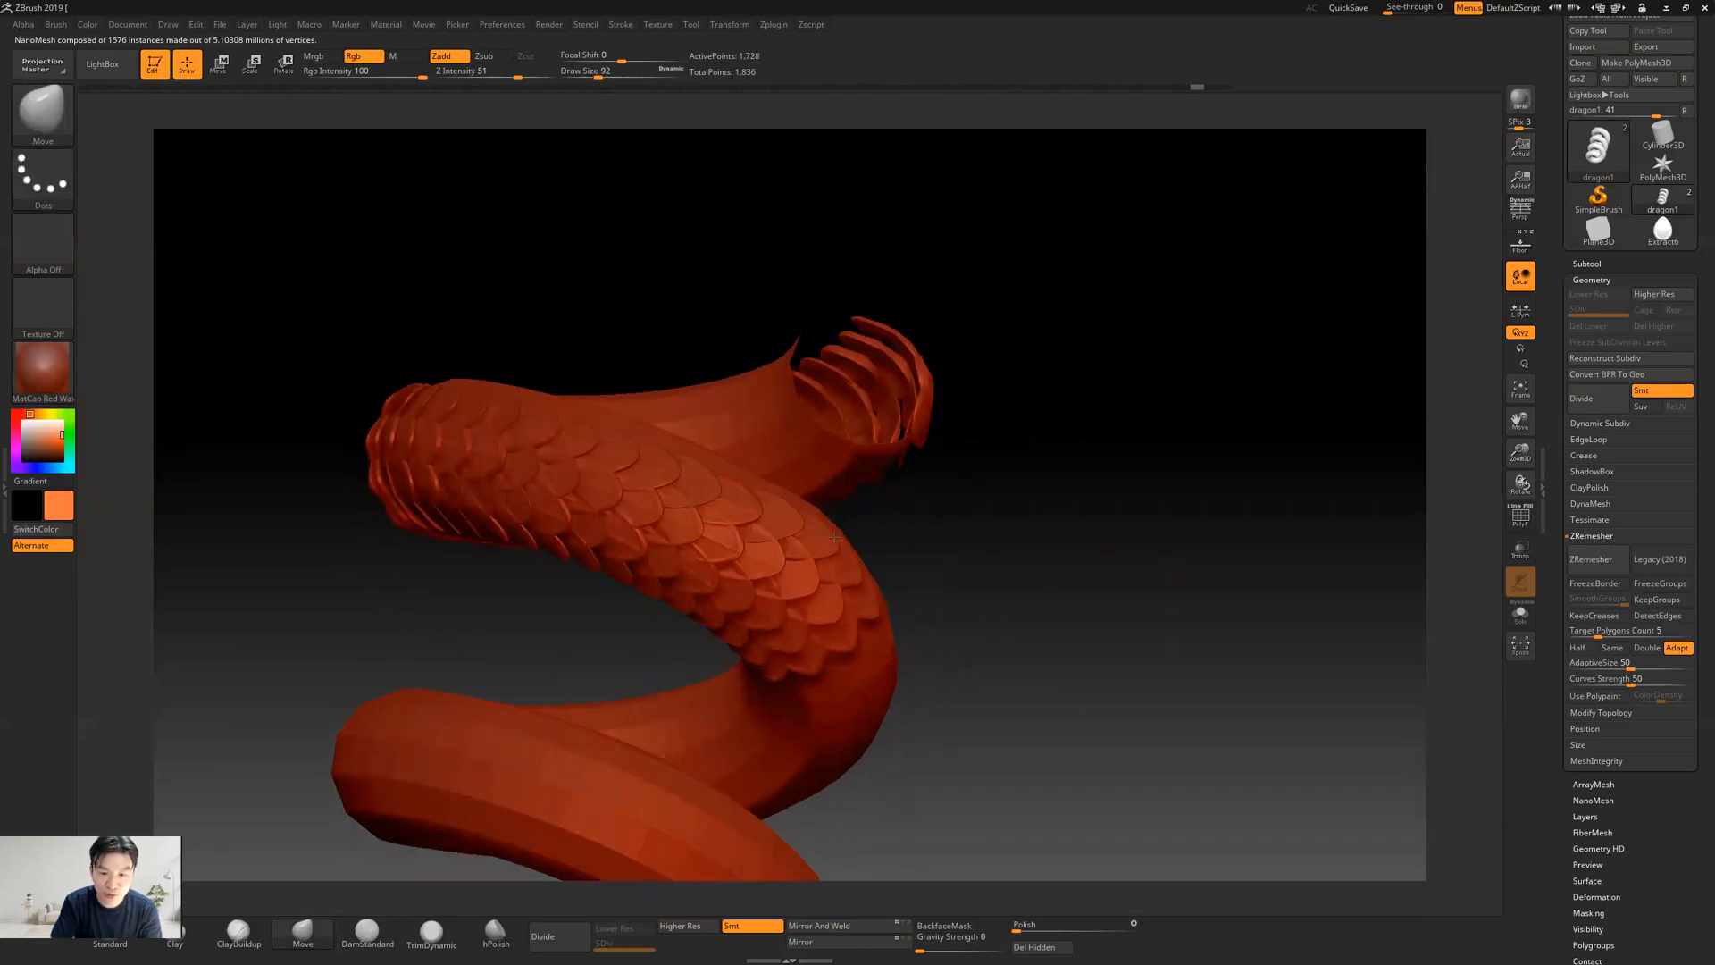
{"action": "left_click_drag", "start_coordinate": [835, 537], "coordinate": [839, 539]}
{"action": "key", "text": "ctrl+z"}
Try thinning the bottom end of the snake's body with the Smooth brush
{"action": "left_click_drag", "start_coordinate": [838, 657], "coordinate": [869, 646]}
{"action": "mouse_move", "coordinate": [1038, 617]}
{"action": "left_mouse_down", "text": "alt"}
{"action": "mouse_move", "coordinate": [1041, 418]}
{"action": "mouse_move", "coordinate": [1022, 498]}
{"action": "mouse_move", "coordinate": [956, 601]}
{"action": "left_mouse_up", "text": "alt"}
{"action": "left_click_drag", "start_coordinate": [702, 736], "coordinate": [800, 608], "text": "alt"}
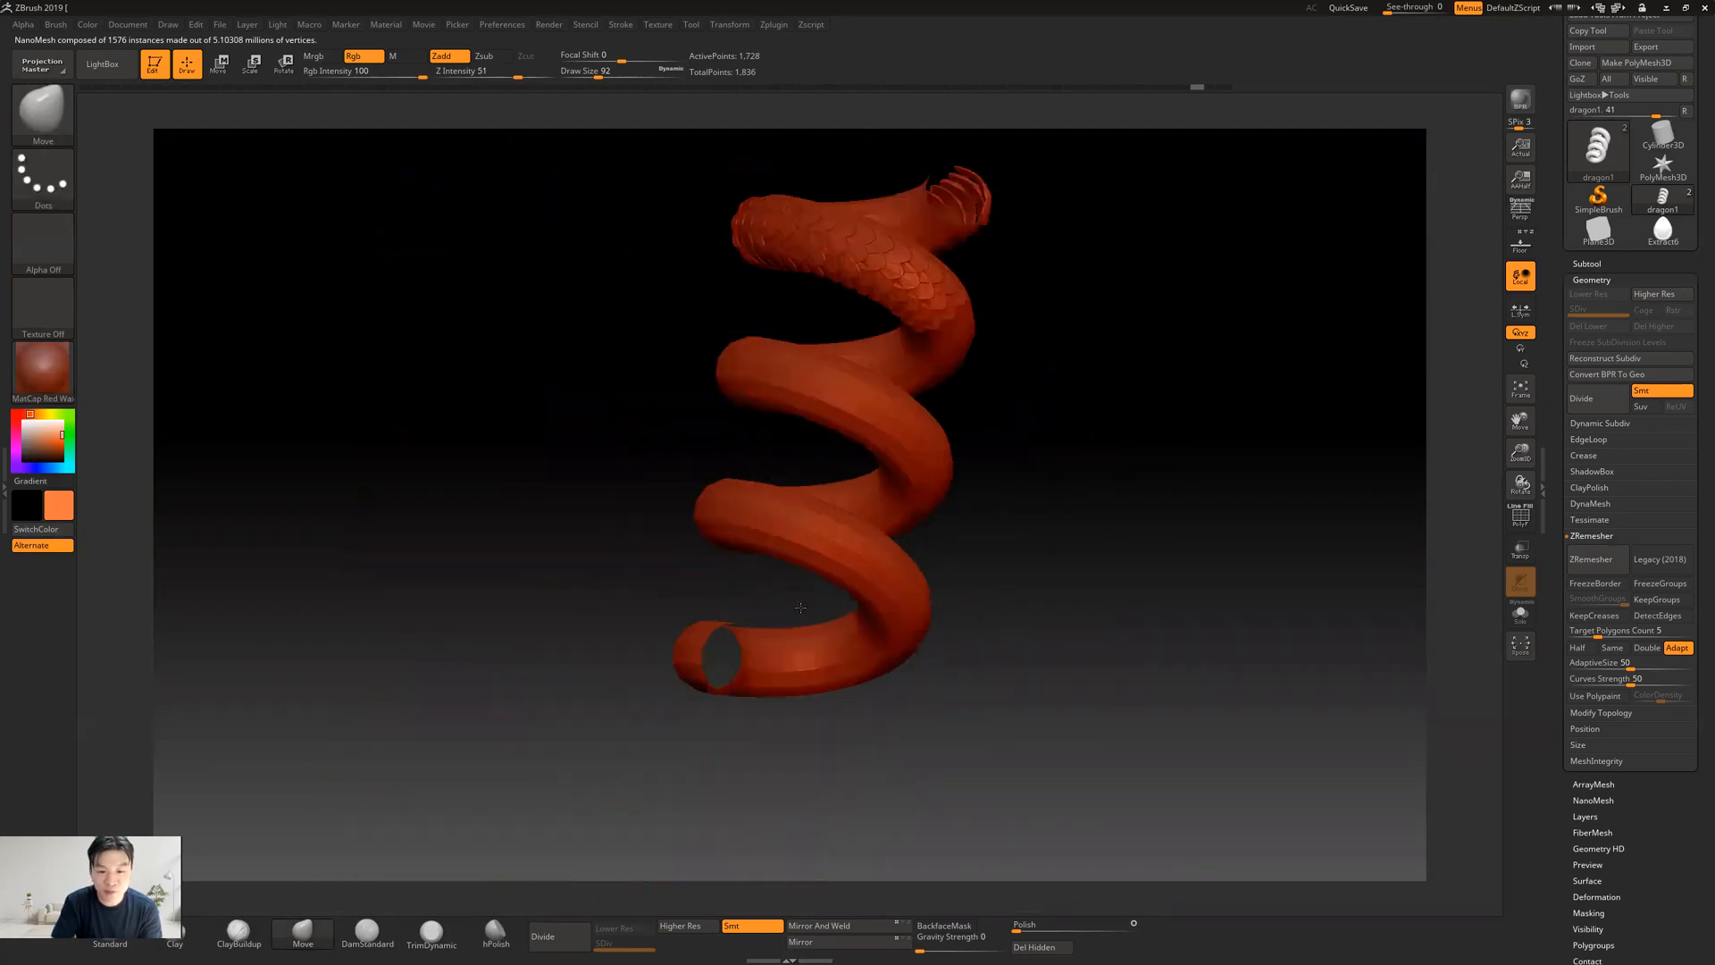
{"action": "left_click_drag", "start_coordinate": [638, 744], "coordinate": [1119, 732]}
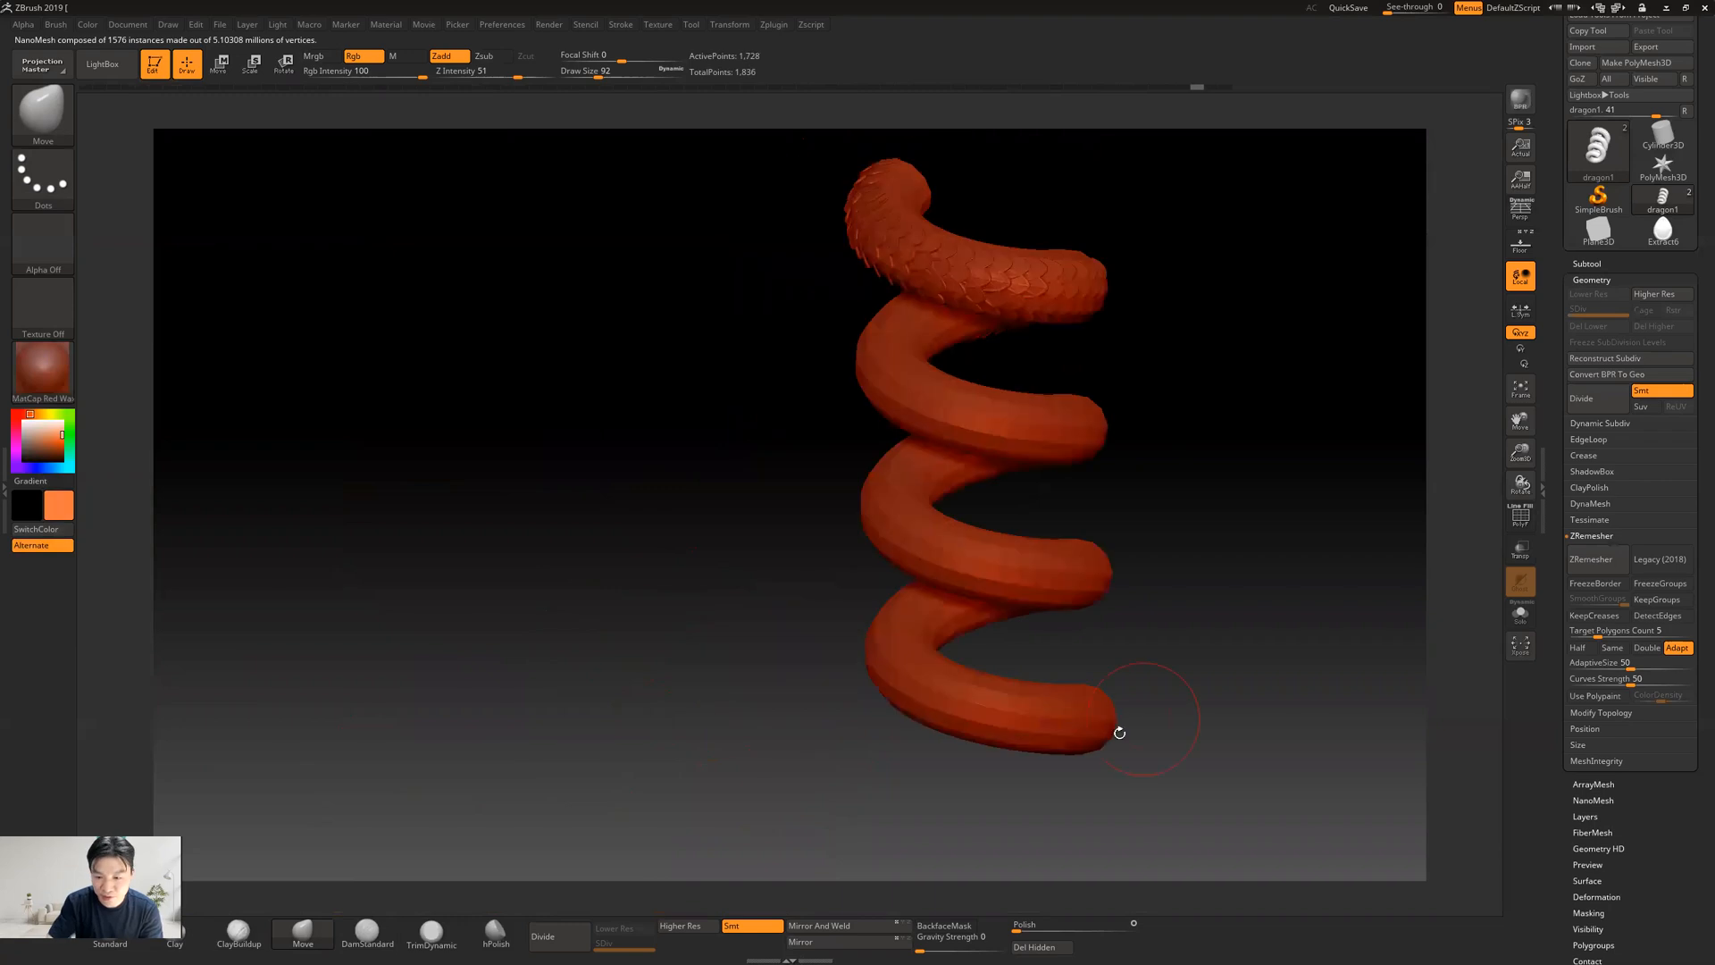
{"action": "key", "text": "shift"}
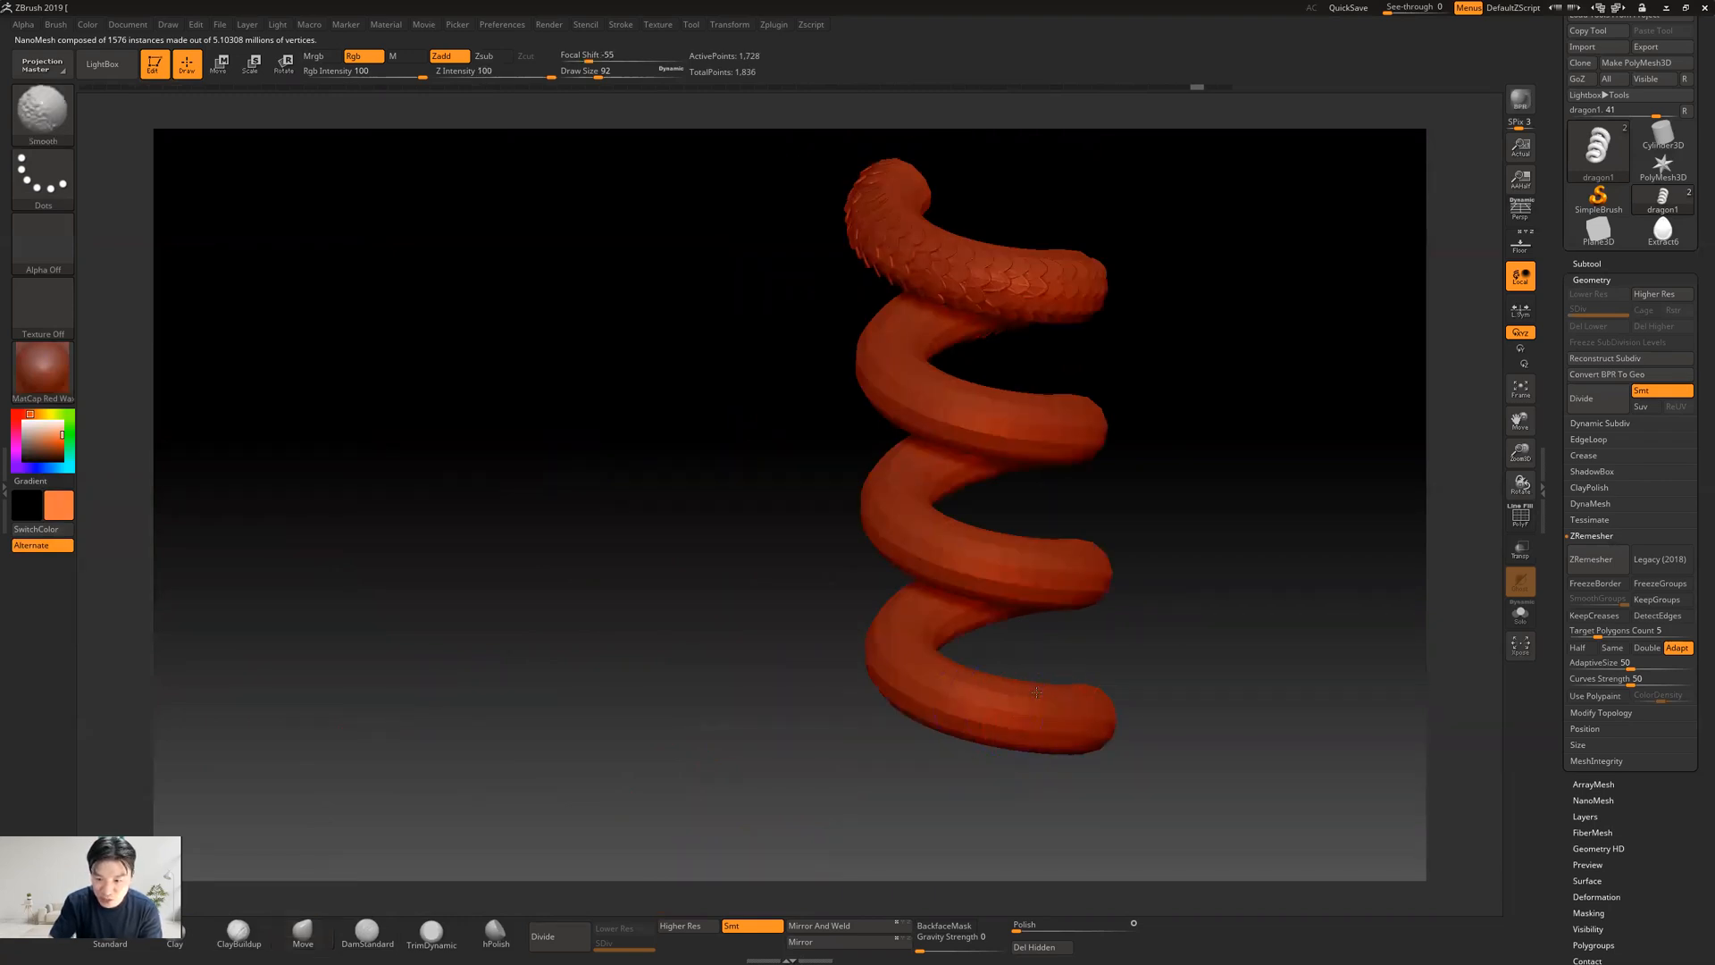
{"action": "left_click_drag", "start_coordinate": [1067, 698], "coordinate": [1009, 715], "text": "shift"}
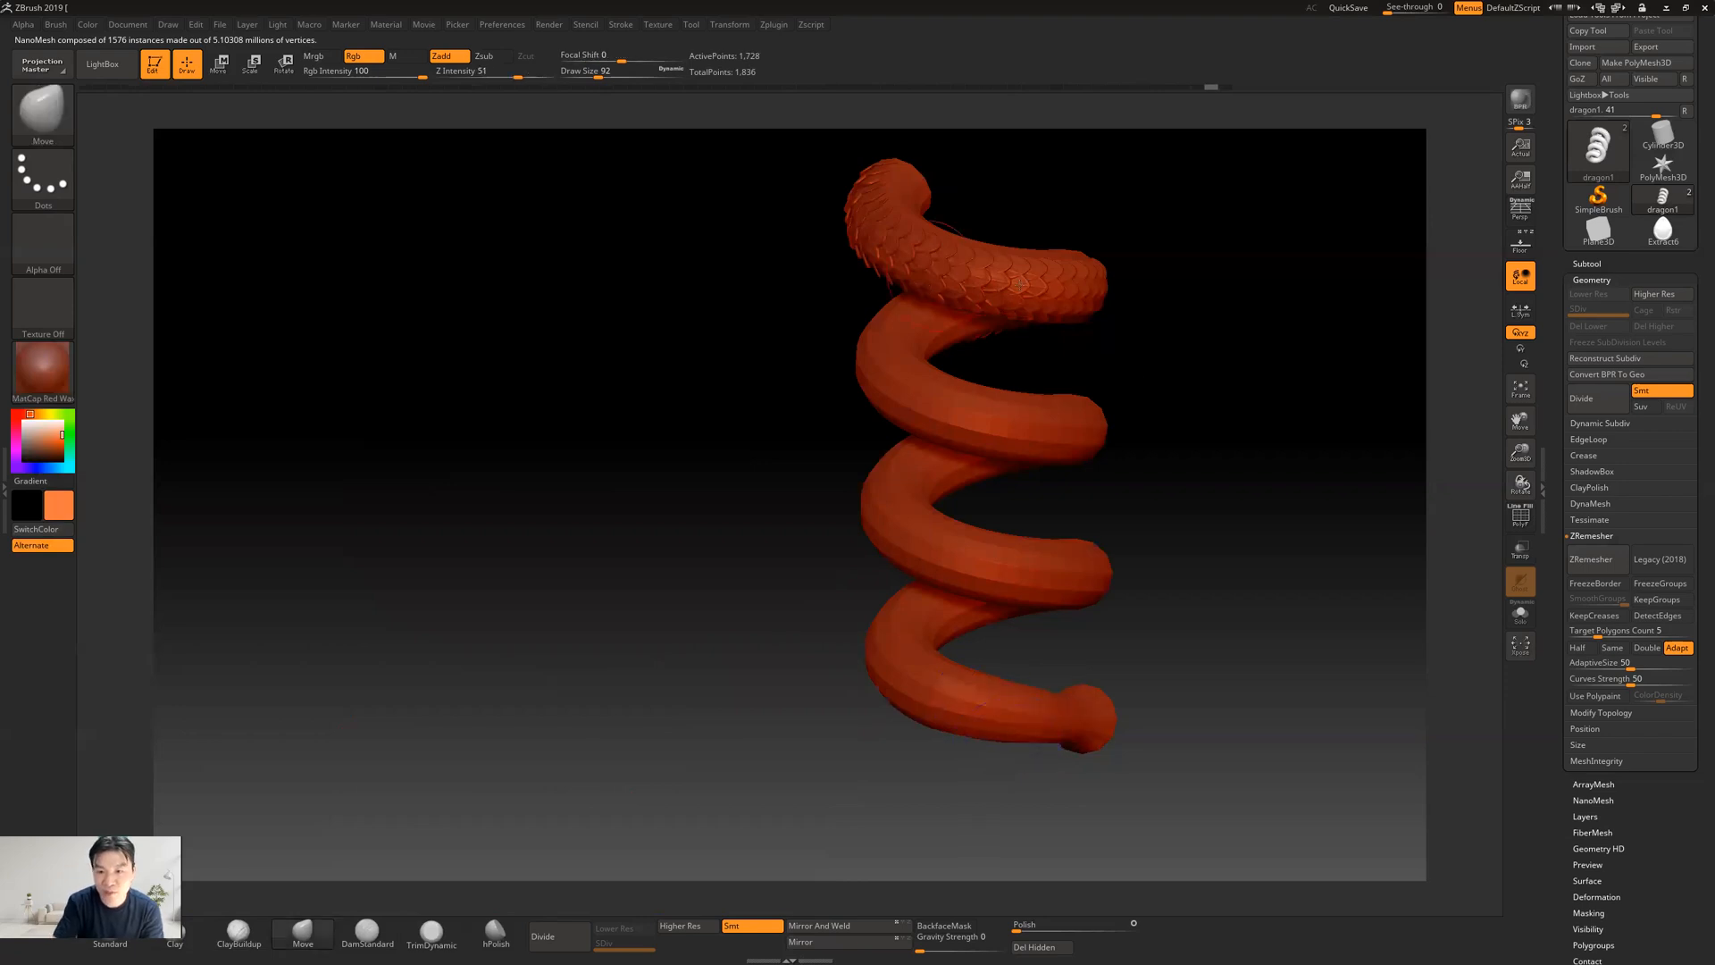
Try smoothing the middle of the scaled top coil to test how the scales shrink with the body
{"action": "mouse_move", "coordinate": [1179, 524]}
{"action": "left_mouse_down", "text": "alt"}
{"action": "mouse_move", "coordinate": [1035, 540]}
{"action": "mouse_move", "coordinate": [1076, 571]}
{"action": "mouse_move", "coordinate": [1043, 494]}
{"action": "left_mouse_up", "text": "alt"}
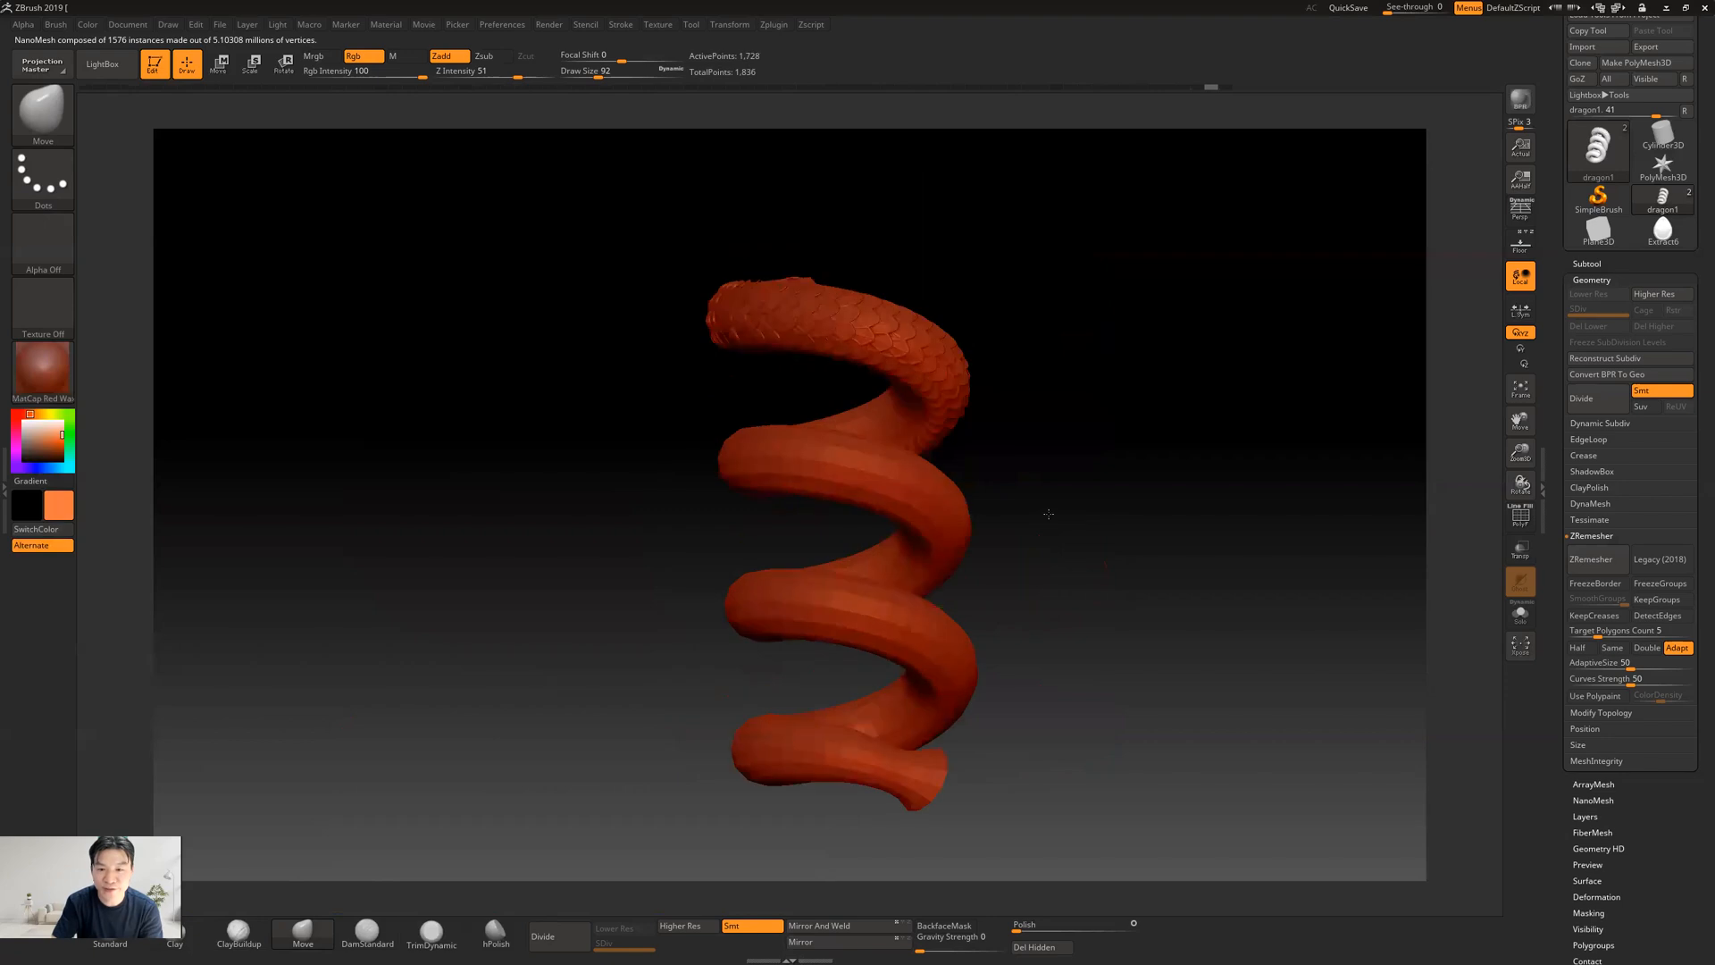
{"action": "key", "text": "shift"}
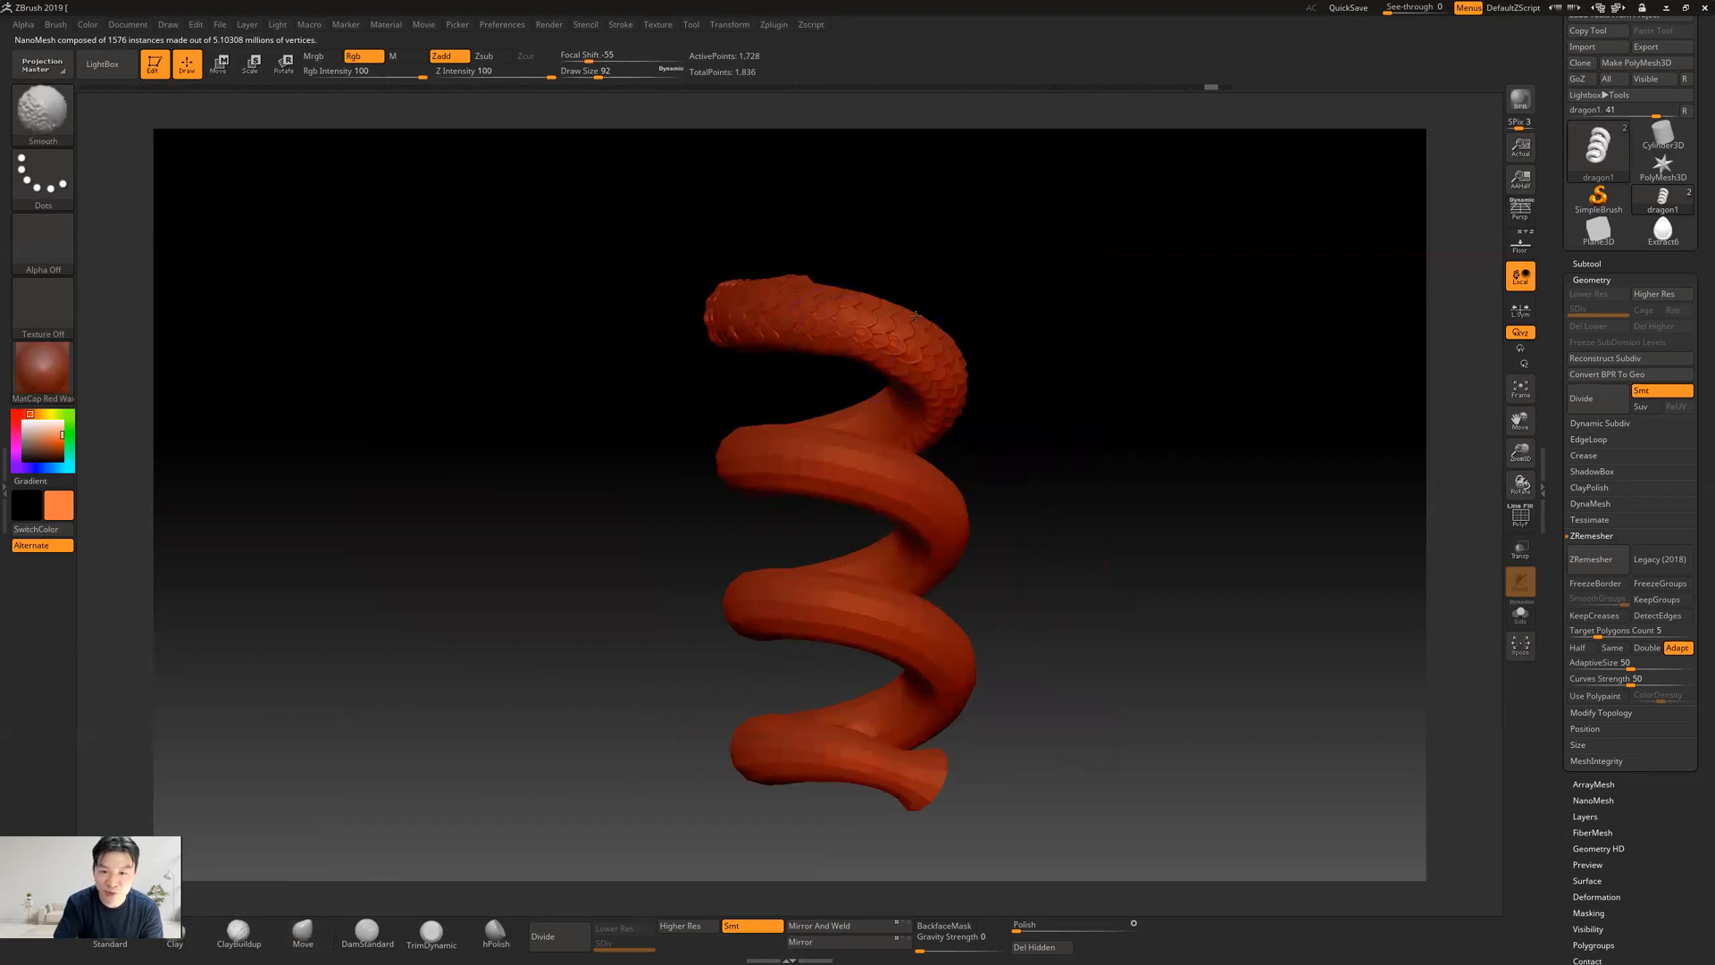
{"action": "left_click_drag", "start_coordinate": [891, 326], "coordinate": [893, 327], "text": "shift"}
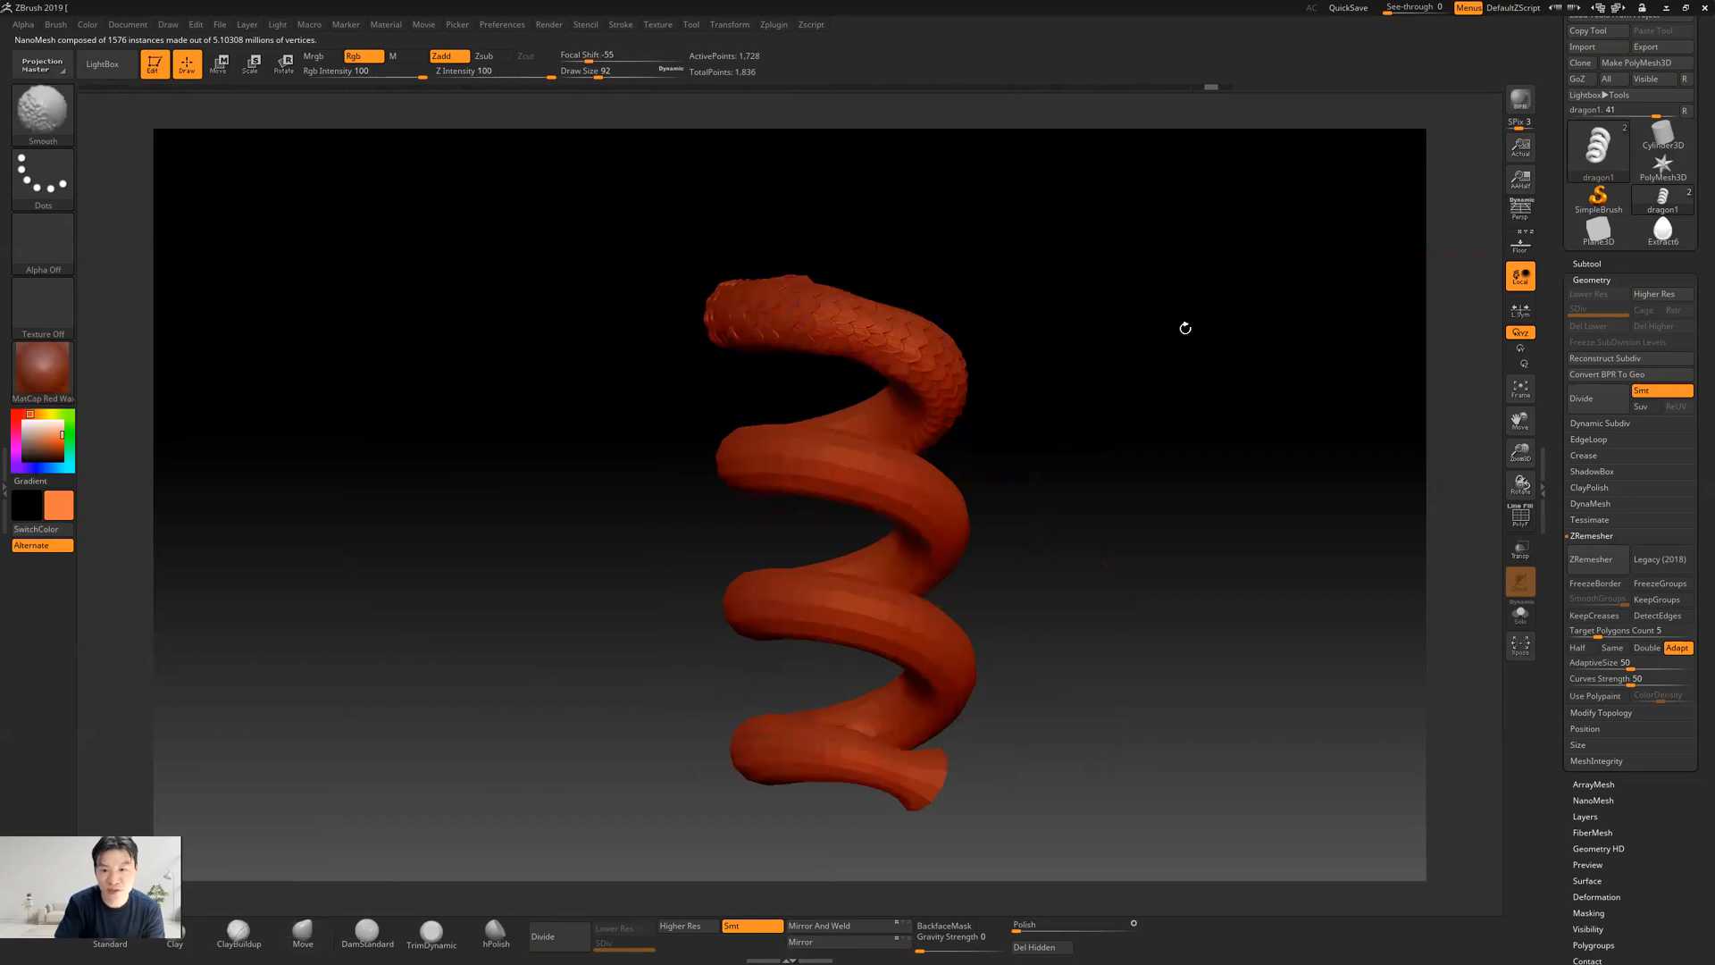
{"action": "left_click_drag", "start_coordinate": [1146, 368], "coordinate": [1192, 354]}
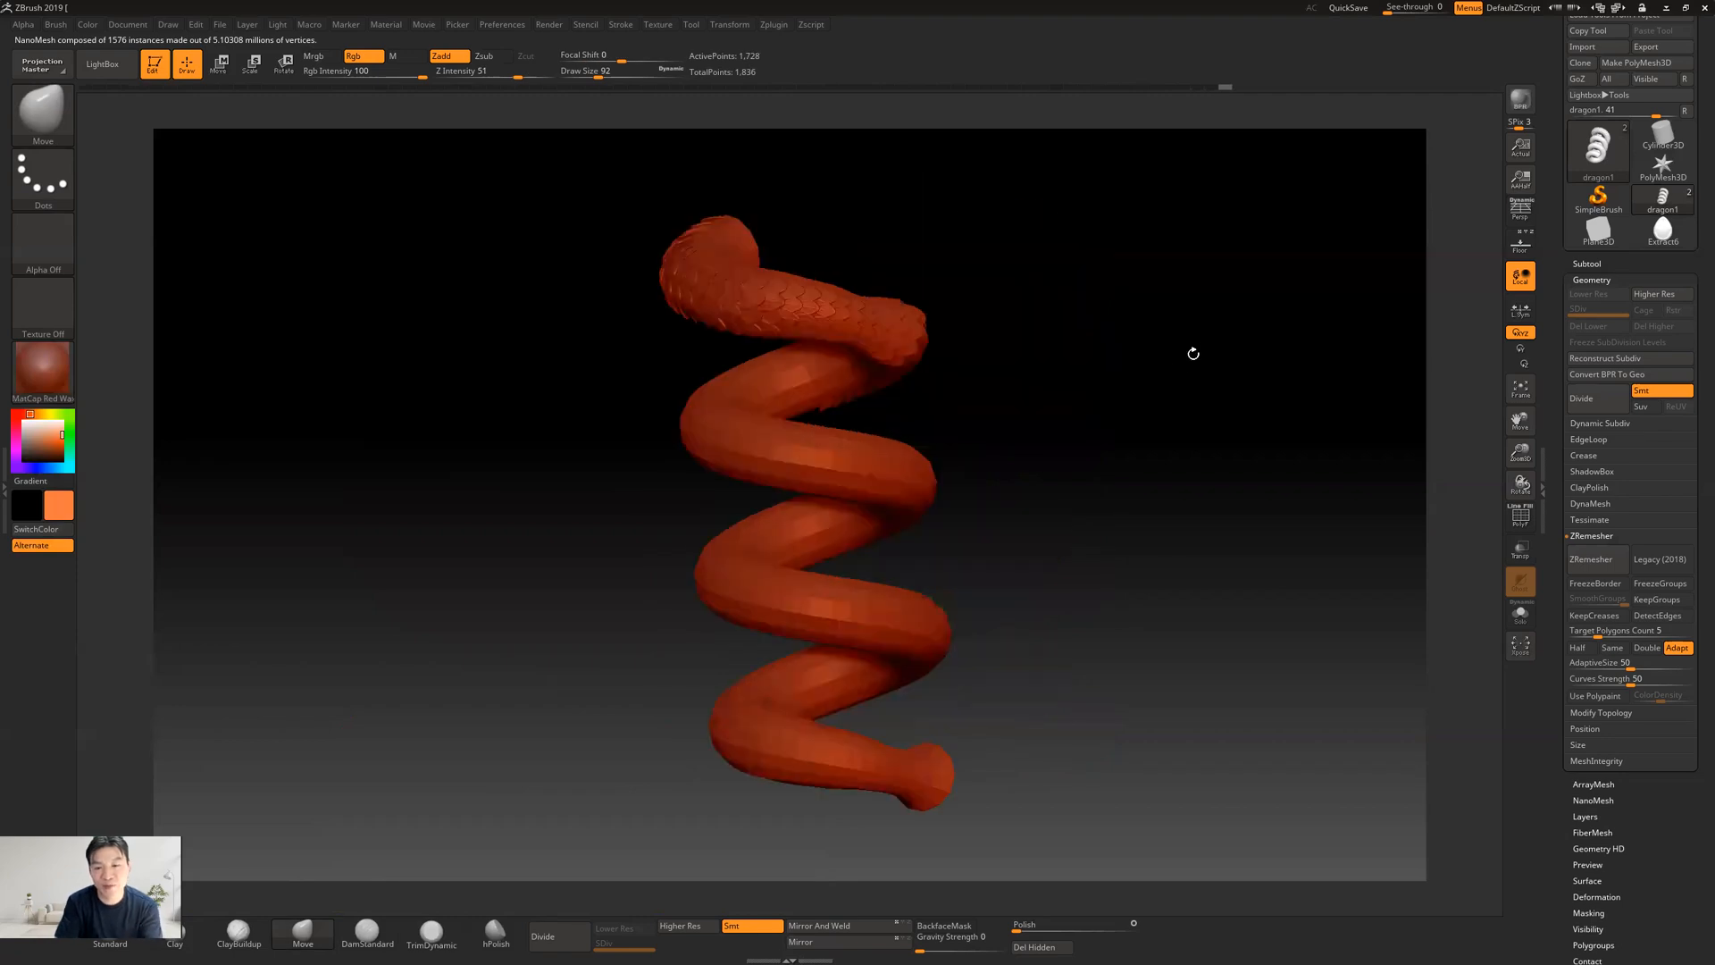
Undo the test smoothing strokes on the snake's body
{"action": "key", "text": "ctrl+z"}
{"action": "key", "text": "ctrl+z"}
{"action": "key", "text": "ctrl+z"}
{"action": "left_click_drag", "start_coordinate": [385, 701], "coordinate": [323, 603]}
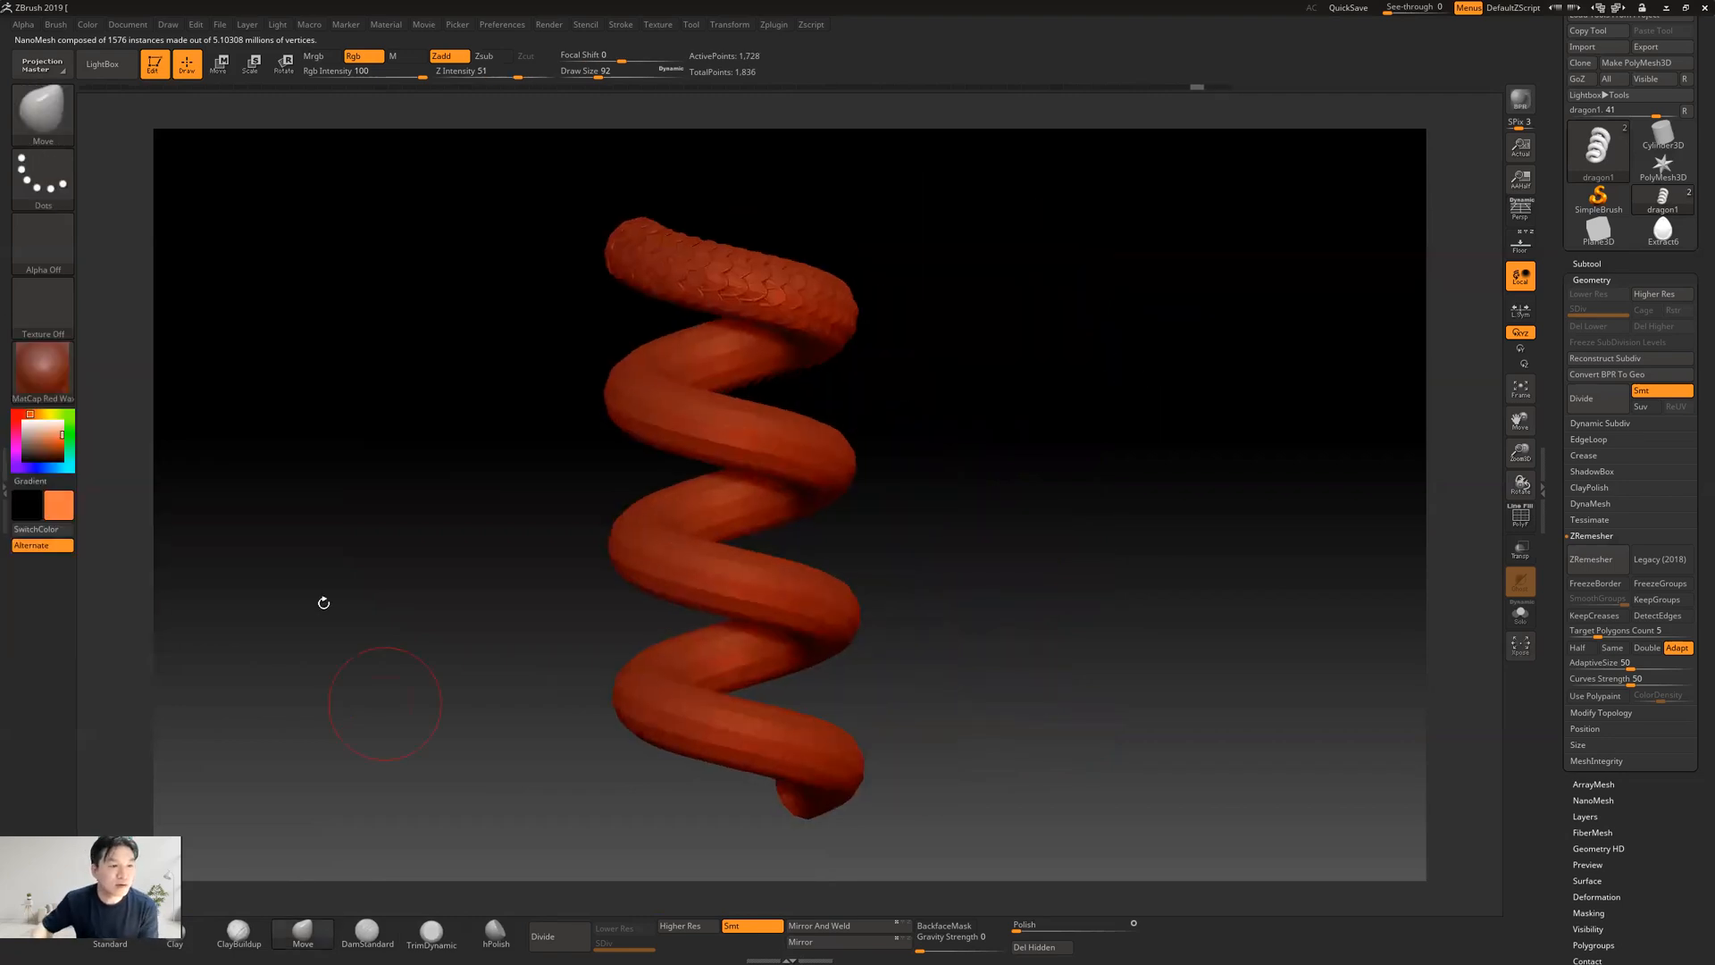
Apply the Gold material to the snake and set its colour to white
{"action": "left_click", "coordinate": [60, 378]}
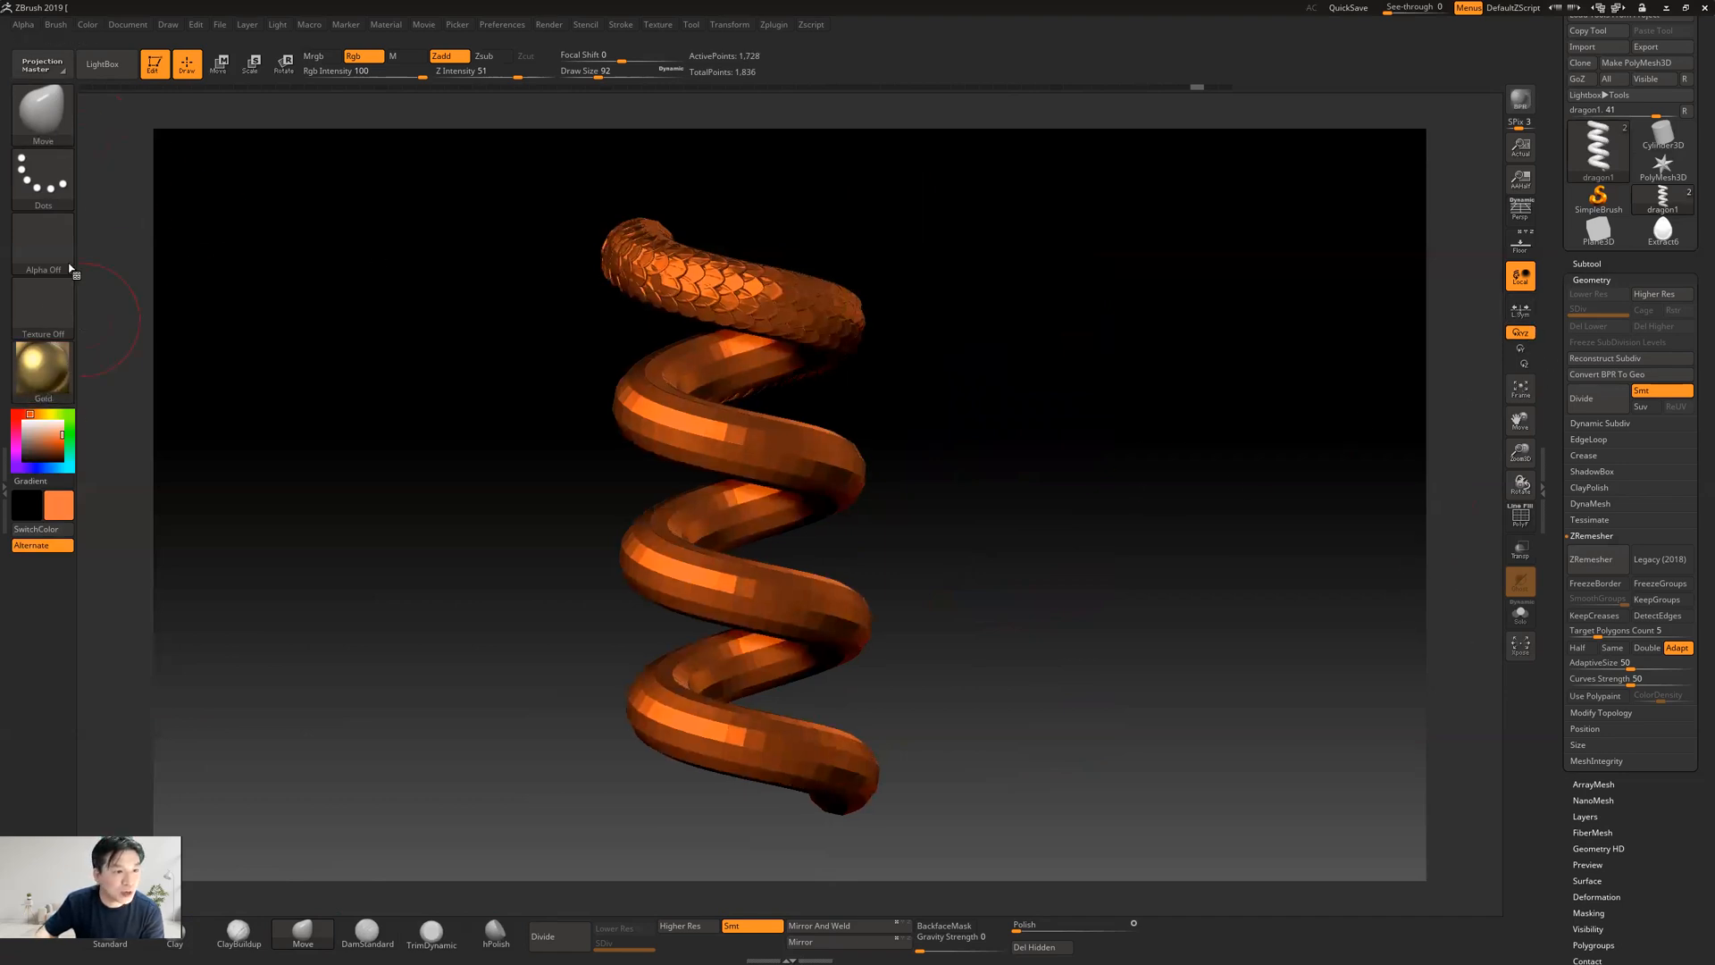
{"action": "mouse_move", "coordinate": [56, 357]}
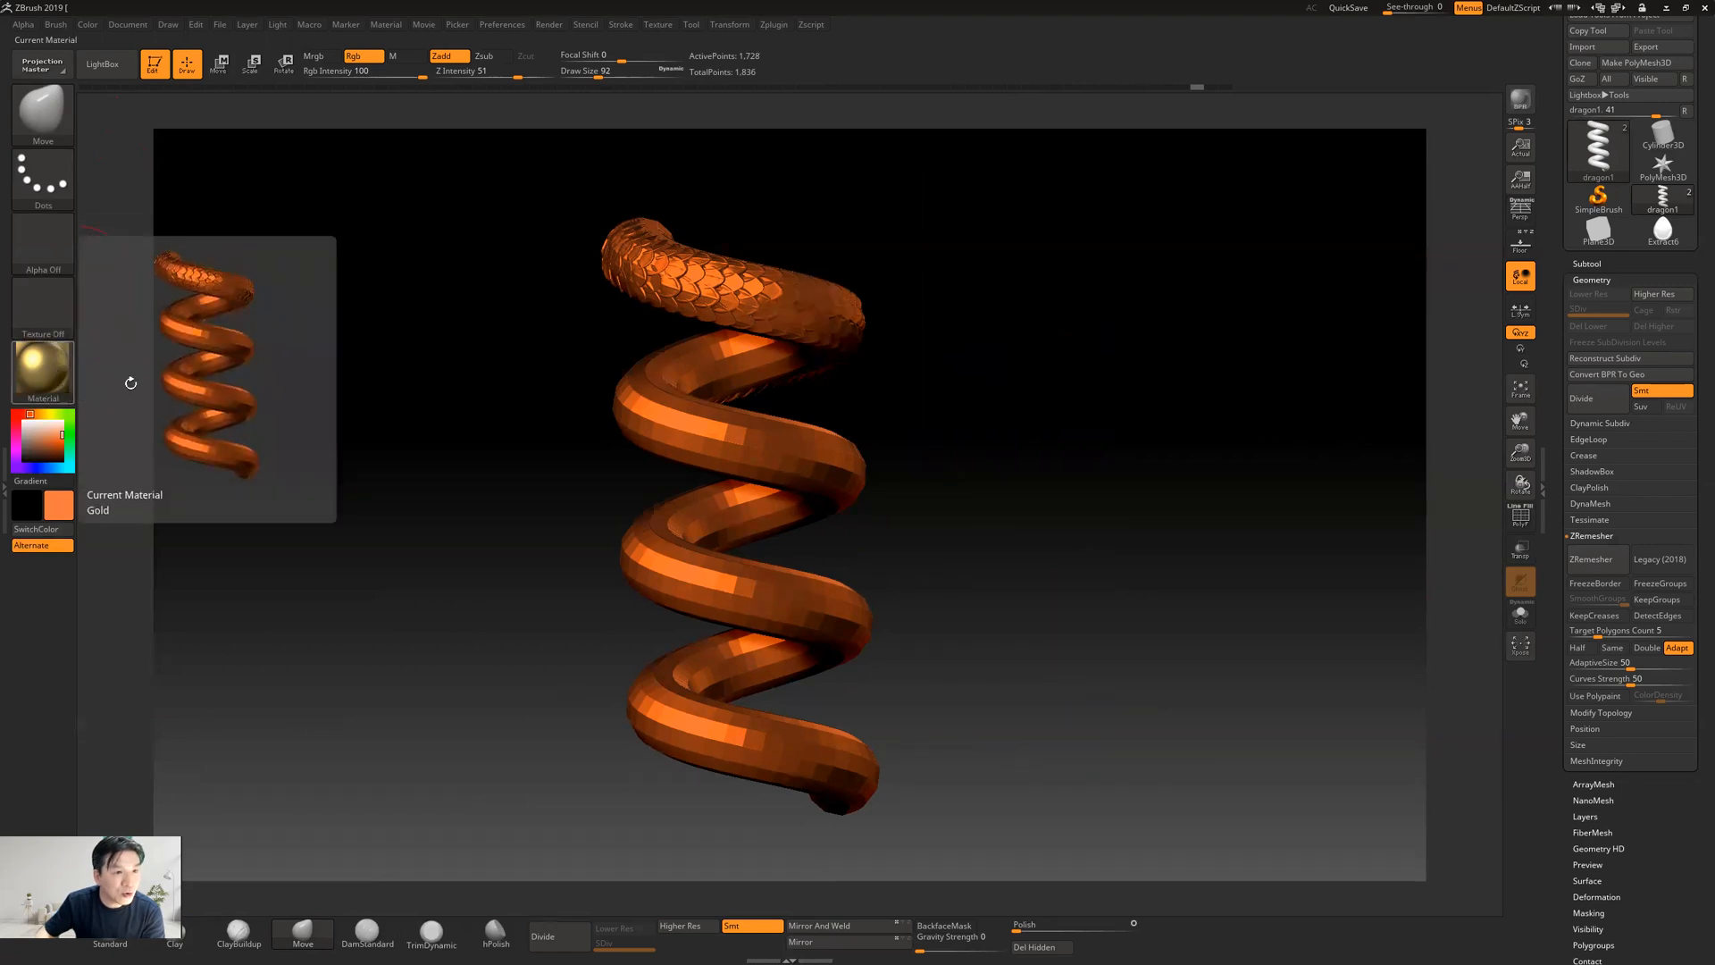
{"action": "left_click_drag", "start_coordinate": [38, 433], "coordinate": [18, 418]}
Examine the gold scales on the upper coil up close and the whole spiral body from a distance
{"action": "left_click_drag", "start_coordinate": [988, 459], "coordinate": [1000, 441]}
{"action": "mouse_move", "coordinate": [996, 326]}
{"action": "left_mouse_down", "text": "alt"}
{"action": "mouse_move", "coordinate": [1003, 432]}
{"action": "mouse_move", "coordinate": [1164, 509]}
{"action": "left_mouse_up", "text": "alt"}
{"action": "mouse_move", "coordinate": [1353, 652]}
{"action": "left_mouse_down", "text": "alt"}
{"action": "mouse_move", "coordinate": [1326, 642]}
{"action": "mouse_move", "coordinate": [1351, 654]}
{"action": "mouse_move", "coordinate": [1295, 674]}
{"action": "mouse_move", "coordinate": [1268, 750]}
{"action": "mouse_move", "coordinate": [1057, 544]}
{"action": "mouse_move", "coordinate": [1002, 544]}
{"action": "mouse_move", "coordinate": [1122, 564]}
{"action": "mouse_move", "coordinate": [961, 549]}
{"action": "mouse_move", "coordinate": [972, 537]}
{"action": "mouse_move", "coordinate": [938, 496]}
{"action": "mouse_move", "coordinate": [995, 509]}
{"action": "mouse_move", "coordinate": [1016, 612]}
{"action": "mouse_move", "coordinate": [1049, 612]}
{"action": "left_mouse_up", "text": "alt"}
{"action": "left_click_drag", "start_coordinate": [1041, 615], "coordinate": [982, 581]}
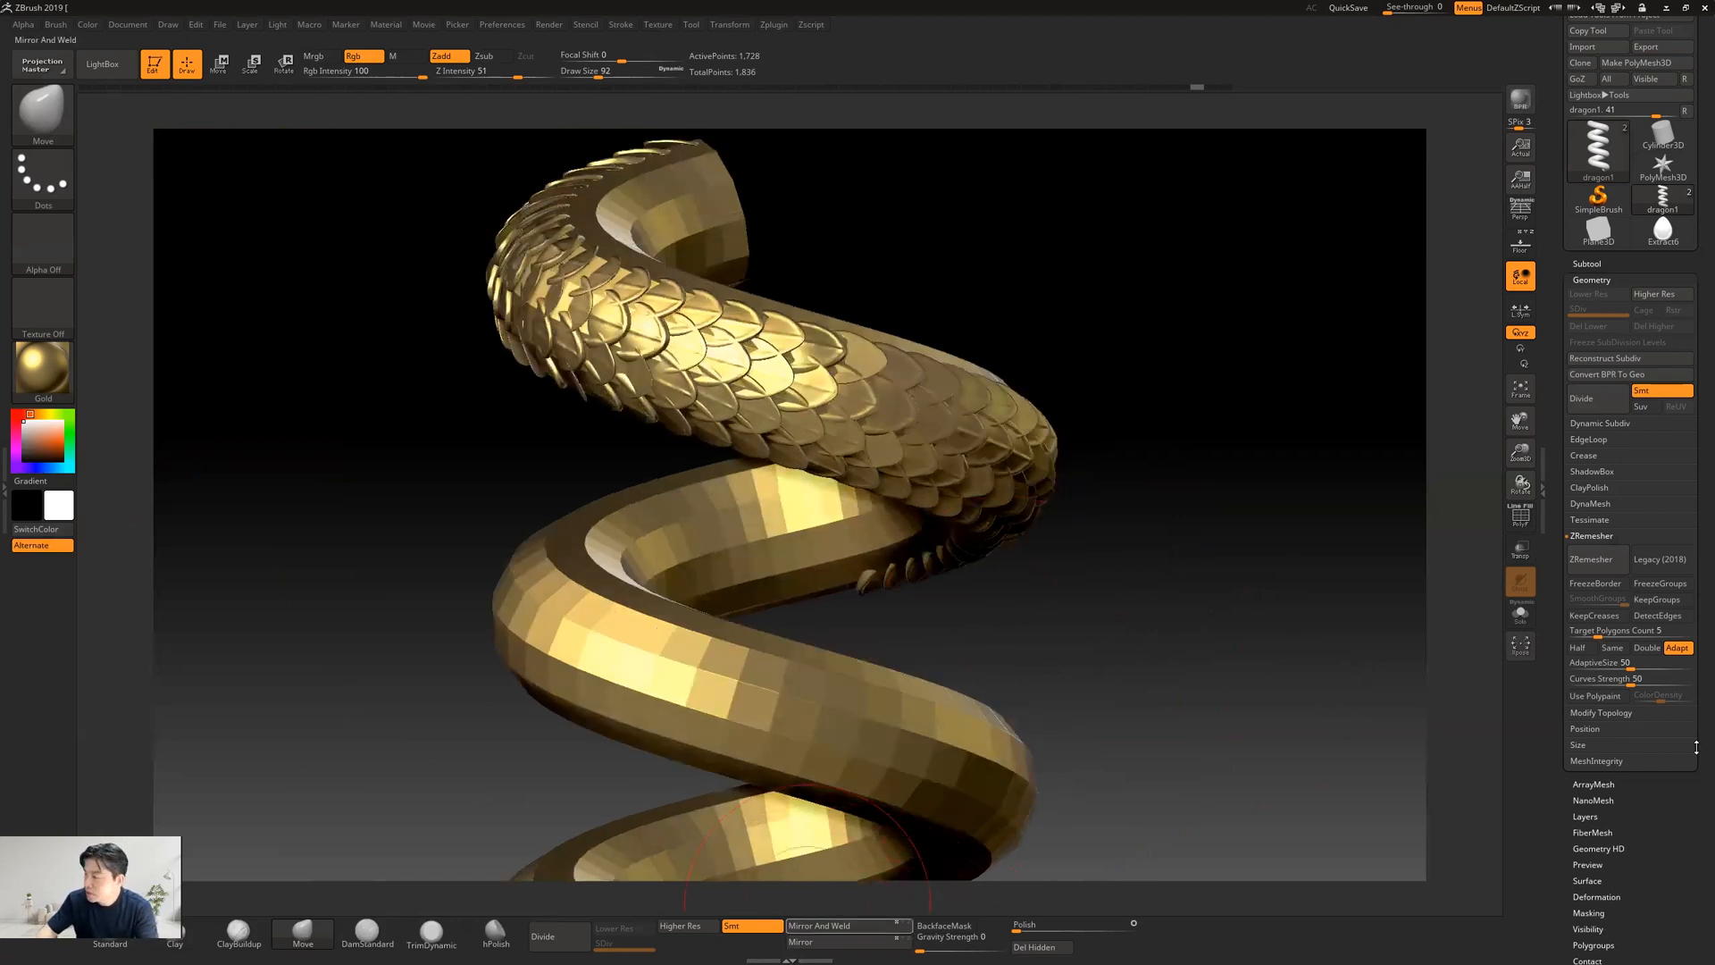
{"action": "left_click_drag", "start_coordinate": [1164, 547], "coordinate": [1164, 605]}
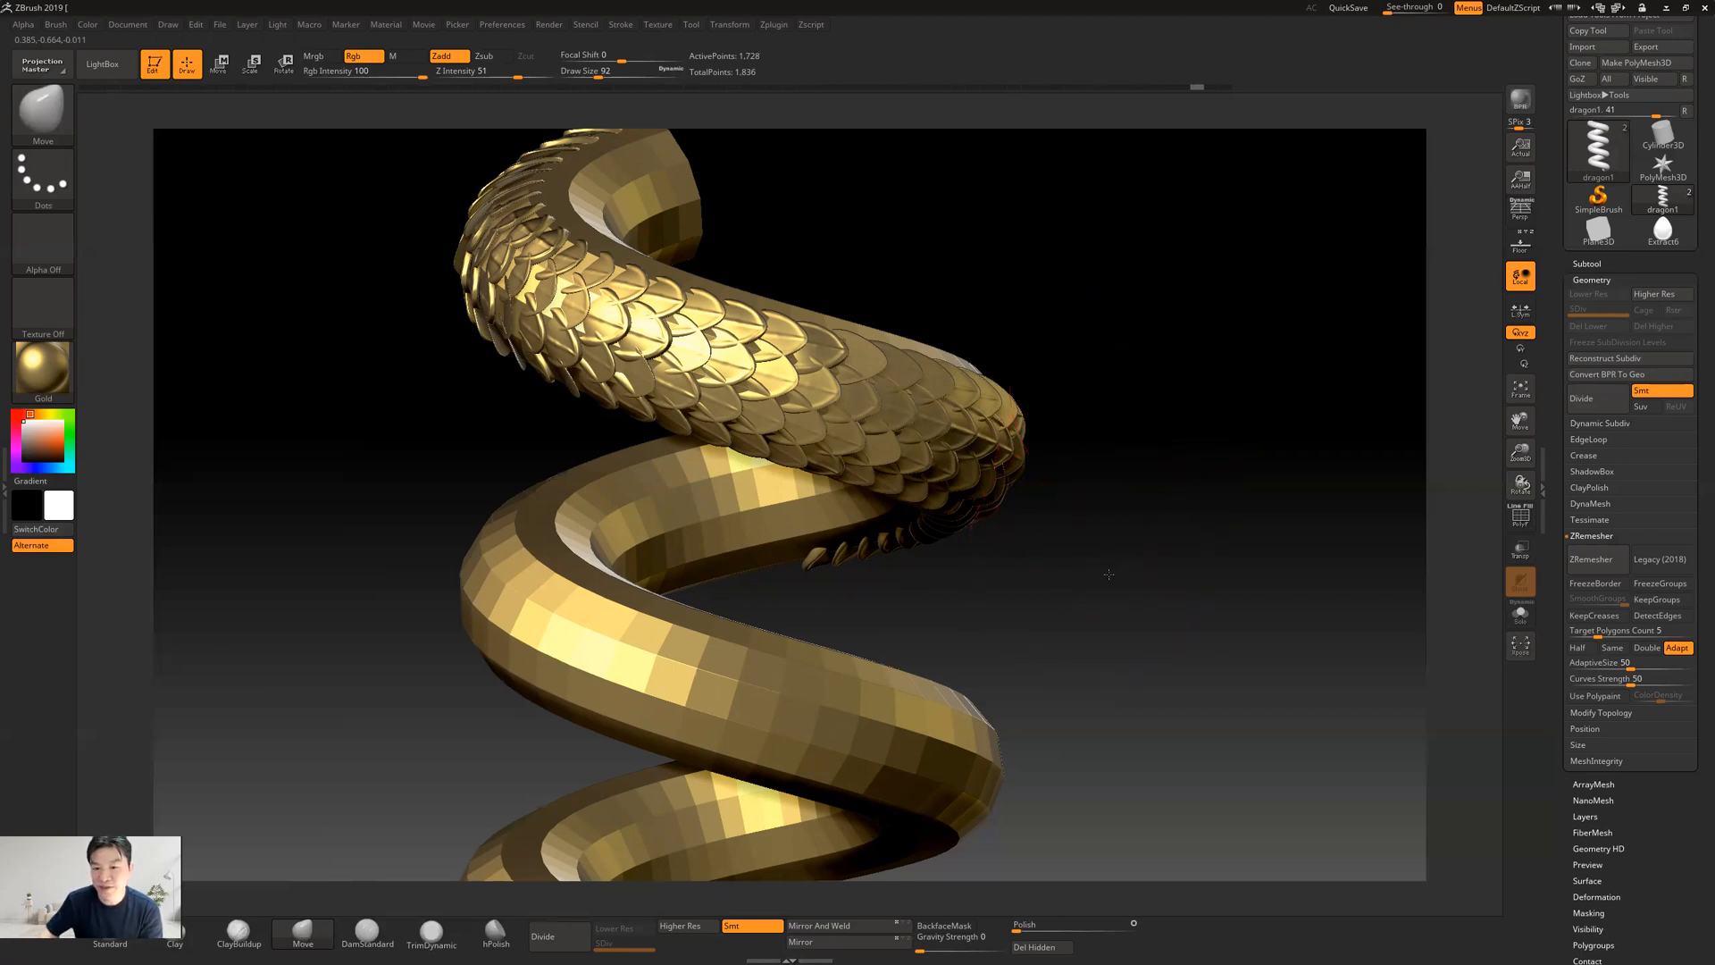
{"action": "key", "text": "f"}
{"action": "left_click_drag", "start_coordinate": [1007, 600], "coordinate": [986, 539], "text": "alt"}
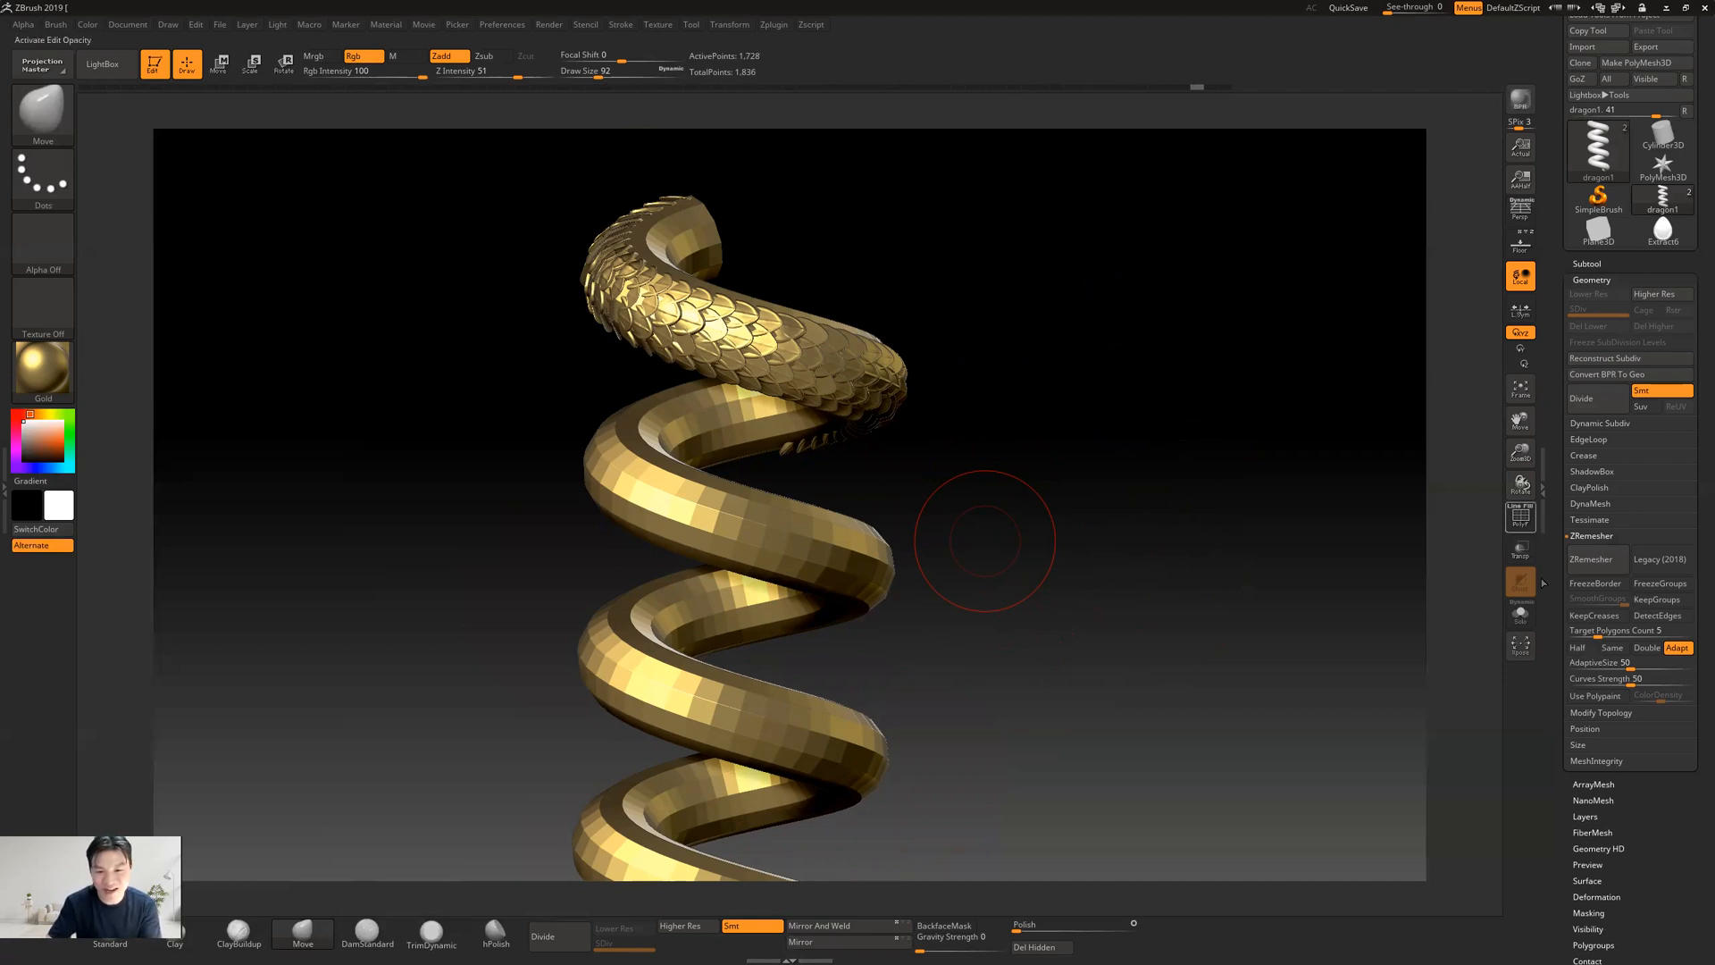
{"action": "mouse_move", "coordinate": [1018, 523]}
{"action": "left_mouse_down"}
{"action": "mouse_move", "coordinate": [995, 501]}
{"action": "mouse_move", "coordinate": [977, 518]}
{"action": "mouse_move", "coordinate": [1075, 507]}
{"action": "mouse_move", "coordinate": [1091, 523]}
{"action": "mouse_move", "coordinate": [1009, 499]}
{"action": "mouse_move", "coordinate": [1078, 507]}
{"action": "mouse_move", "coordinate": [882, 517]}
{"action": "mouse_move", "coordinate": [1087, 509]}
{"action": "mouse_move", "coordinate": [973, 524]}
{"action": "mouse_move", "coordinate": [1000, 543]}
{"action": "mouse_move", "coordinate": [939, 558]}
{"action": "left_mouse_up"}
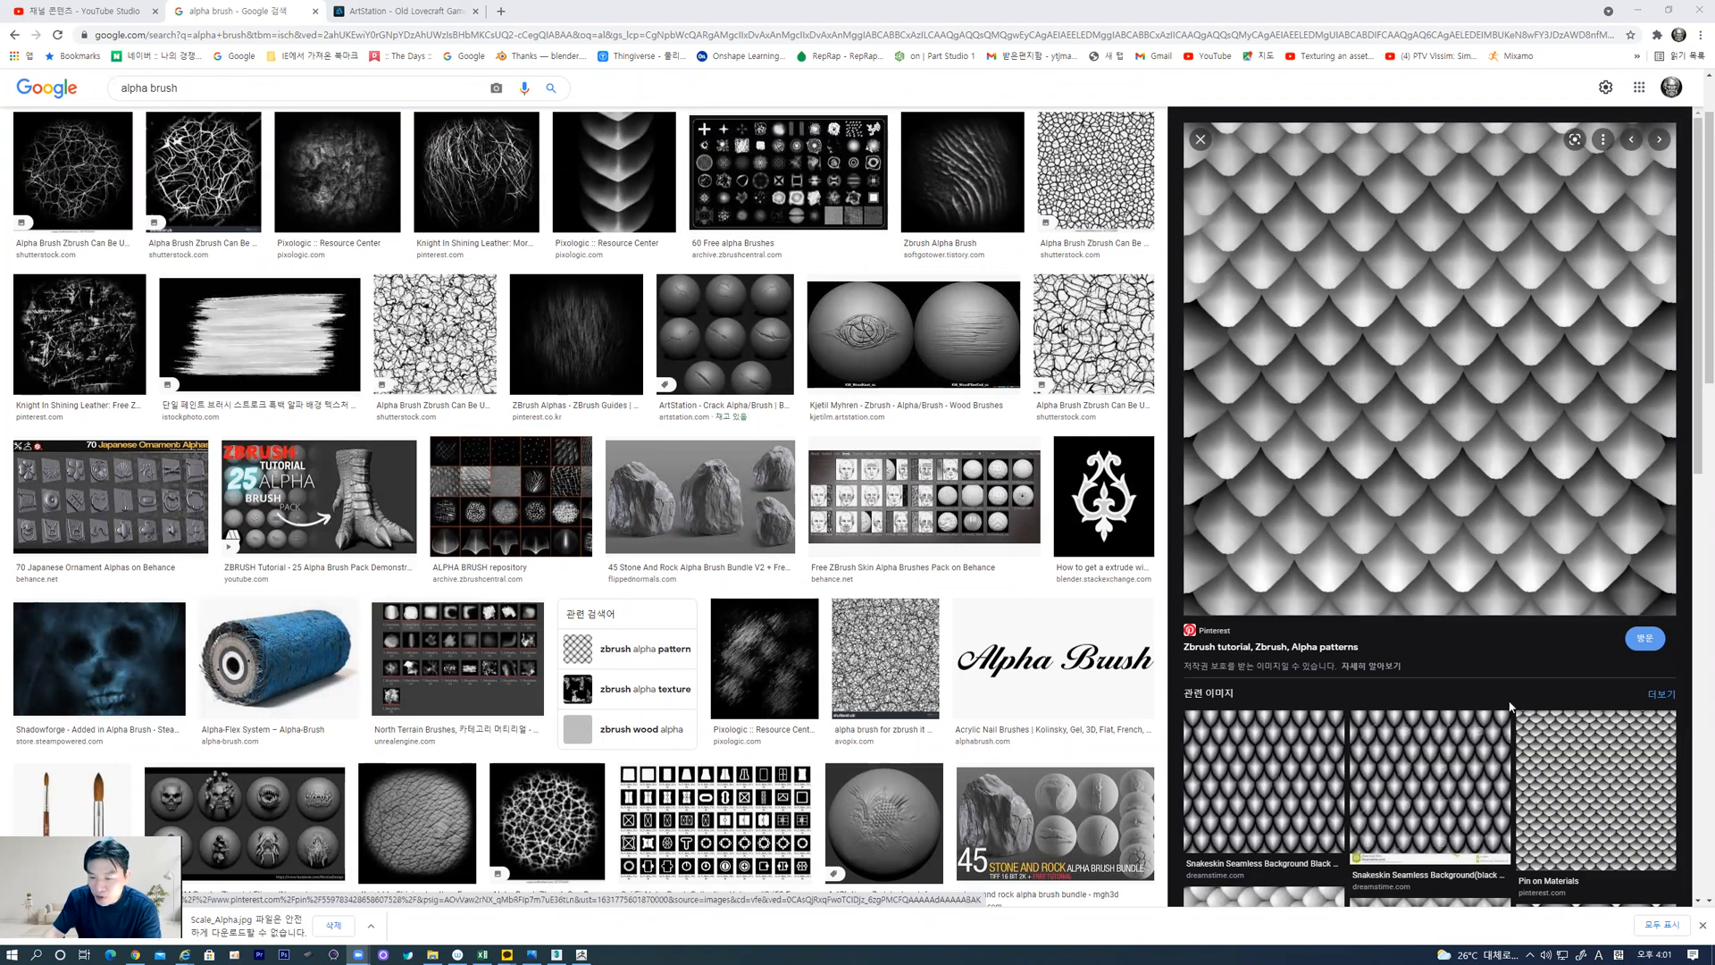
In the browser, look through related images of the alpha brush search and open the overlapping scale pattern from Pinterest
{"action": "scroll", "coordinate": [1487, 344], "scroll_direction": "down", "scroll_amount": 5}
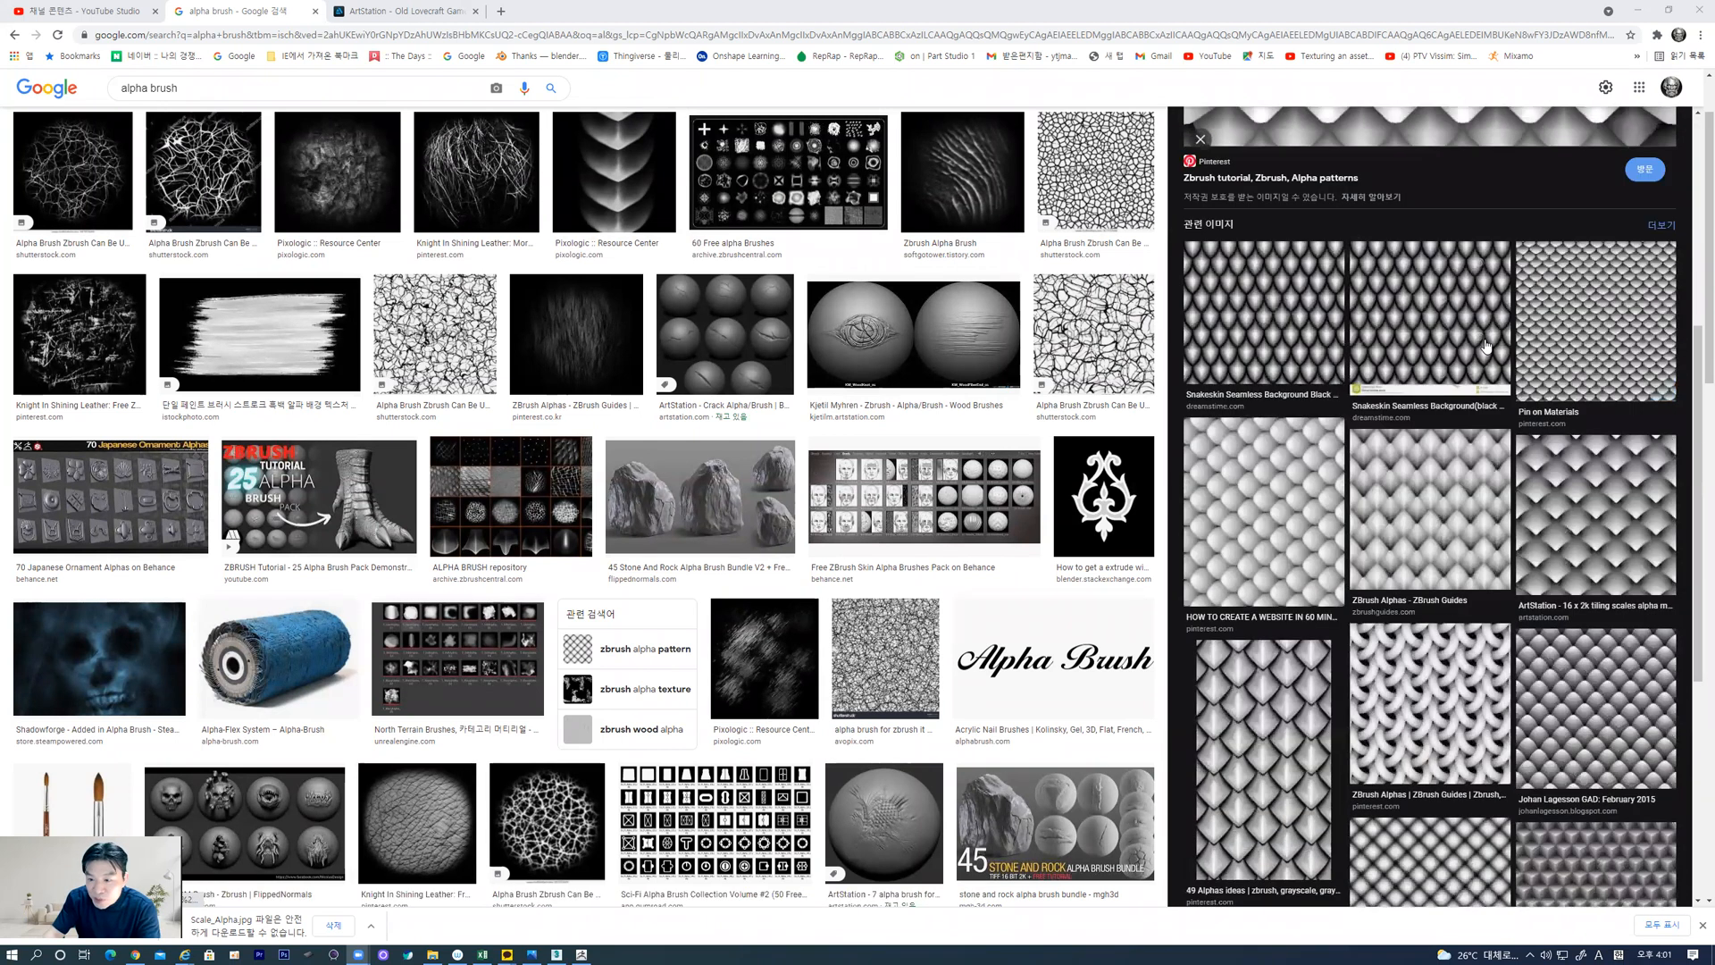
{"action": "scroll", "coordinate": [1485, 346], "scroll_direction": "down", "scroll_amount": 4}
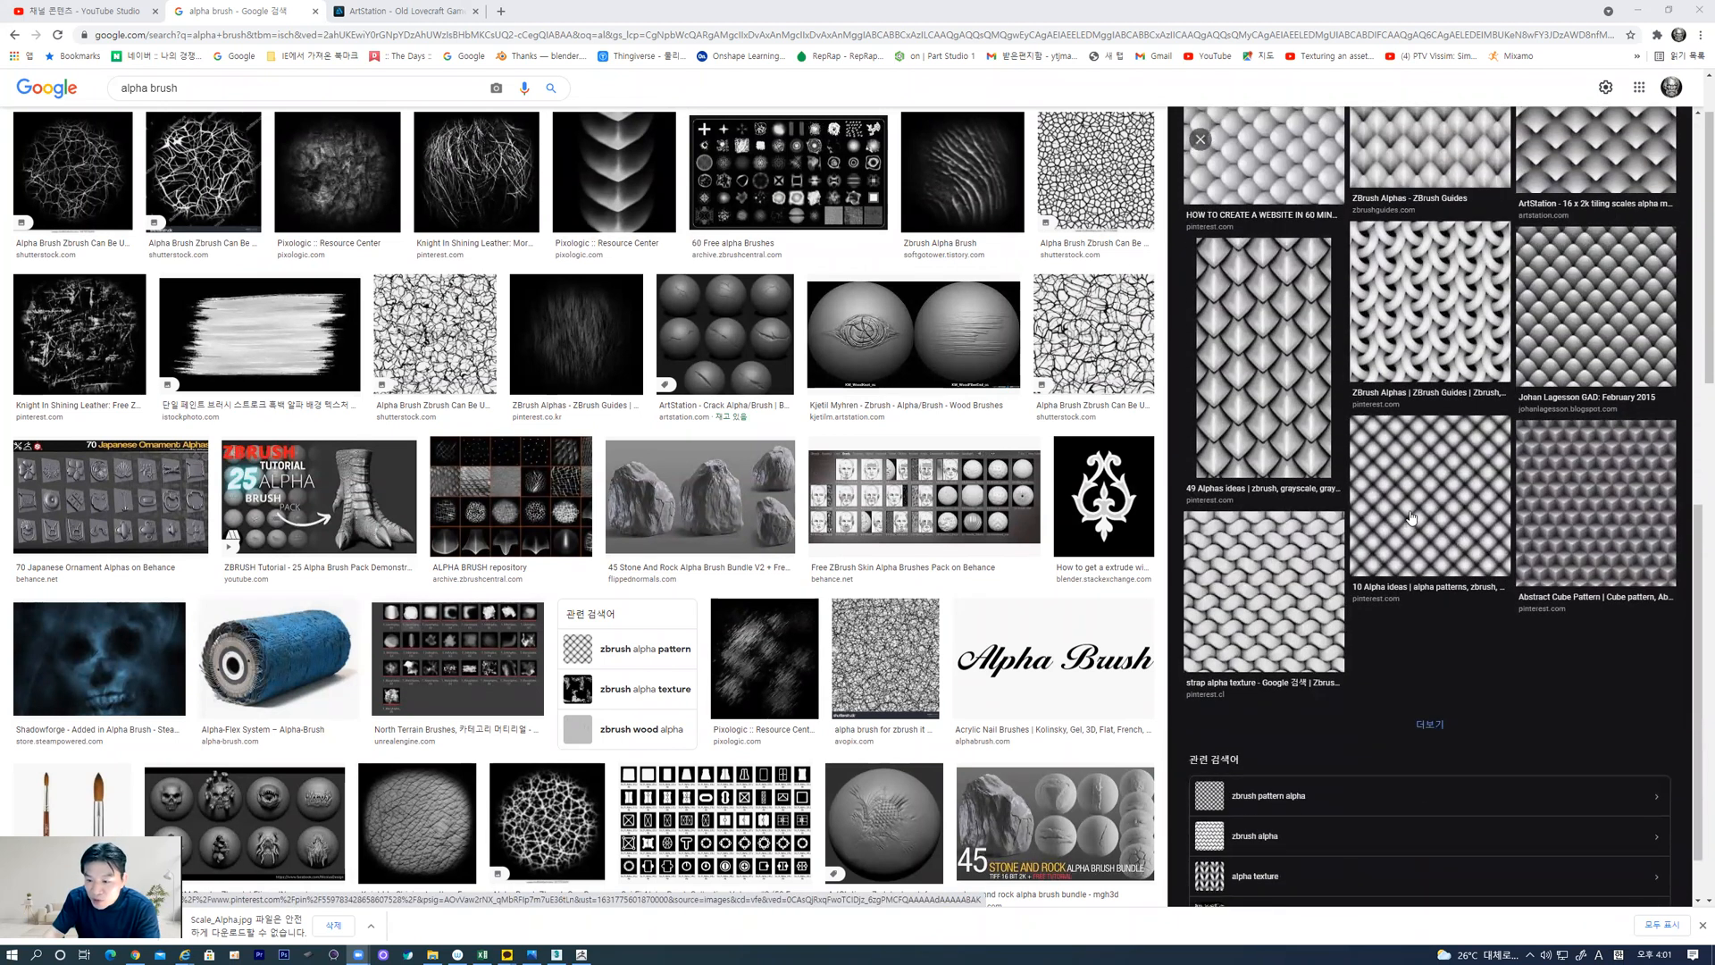
{"action": "left_click", "coordinate": [1410, 515]}
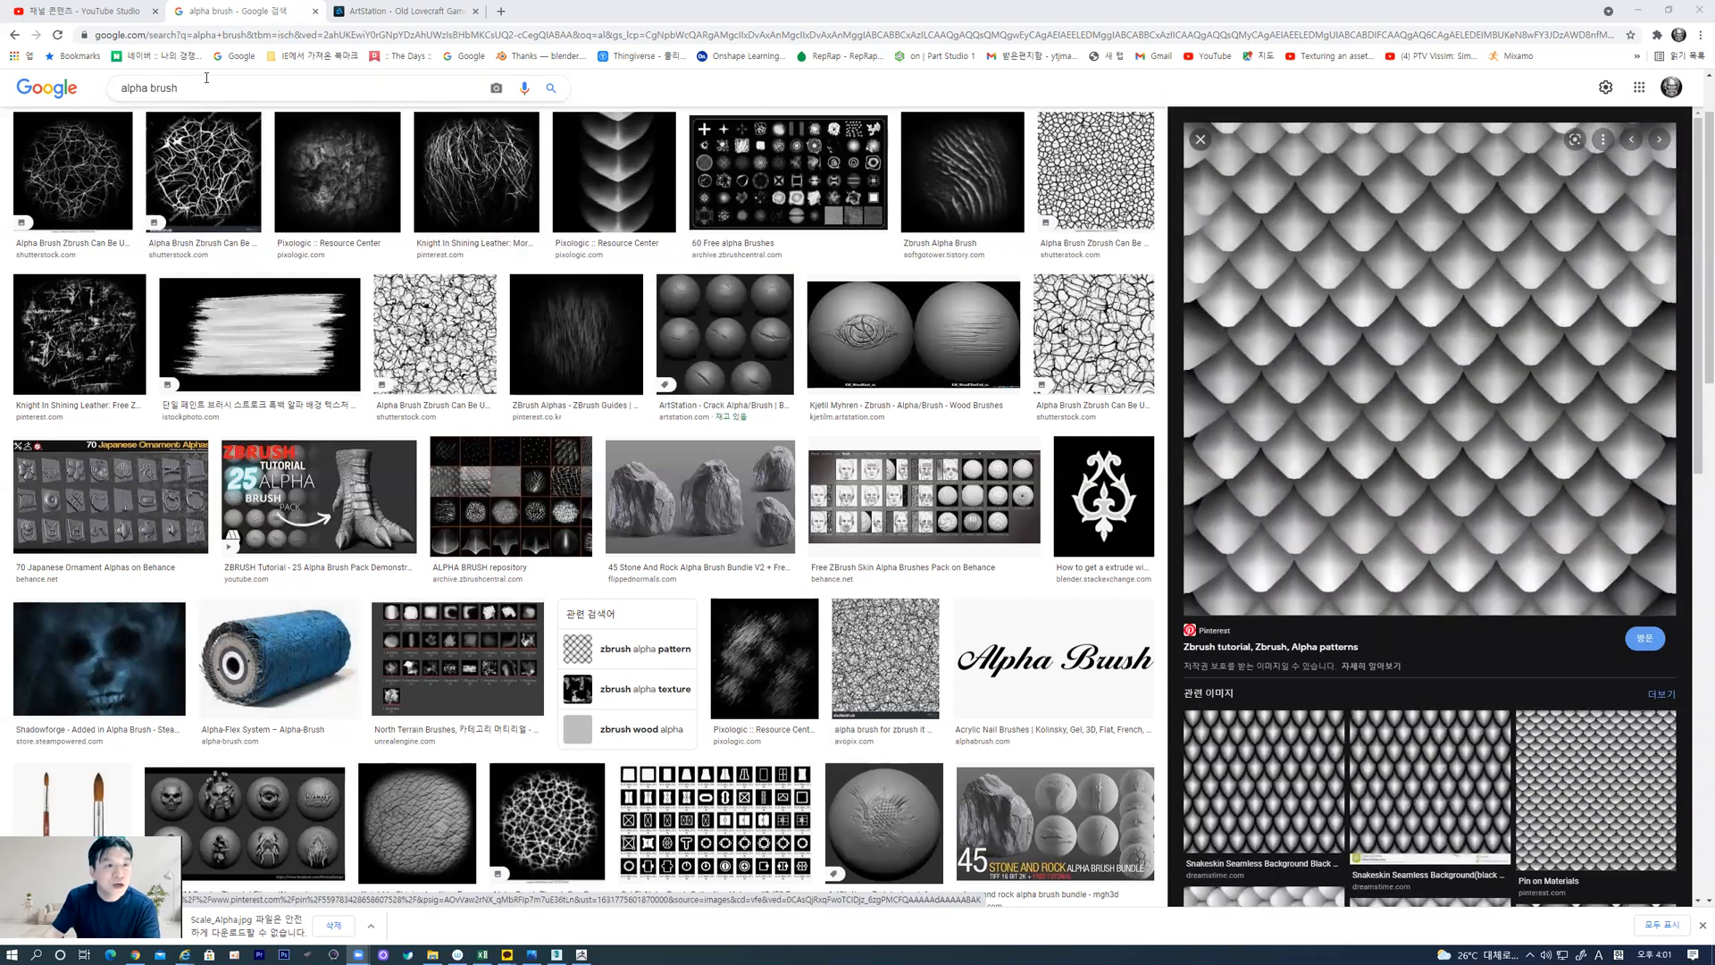
{"action": "scroll", "coordinate": [632, 269], "scroll_direction": "up", "scroll_amount": 1}
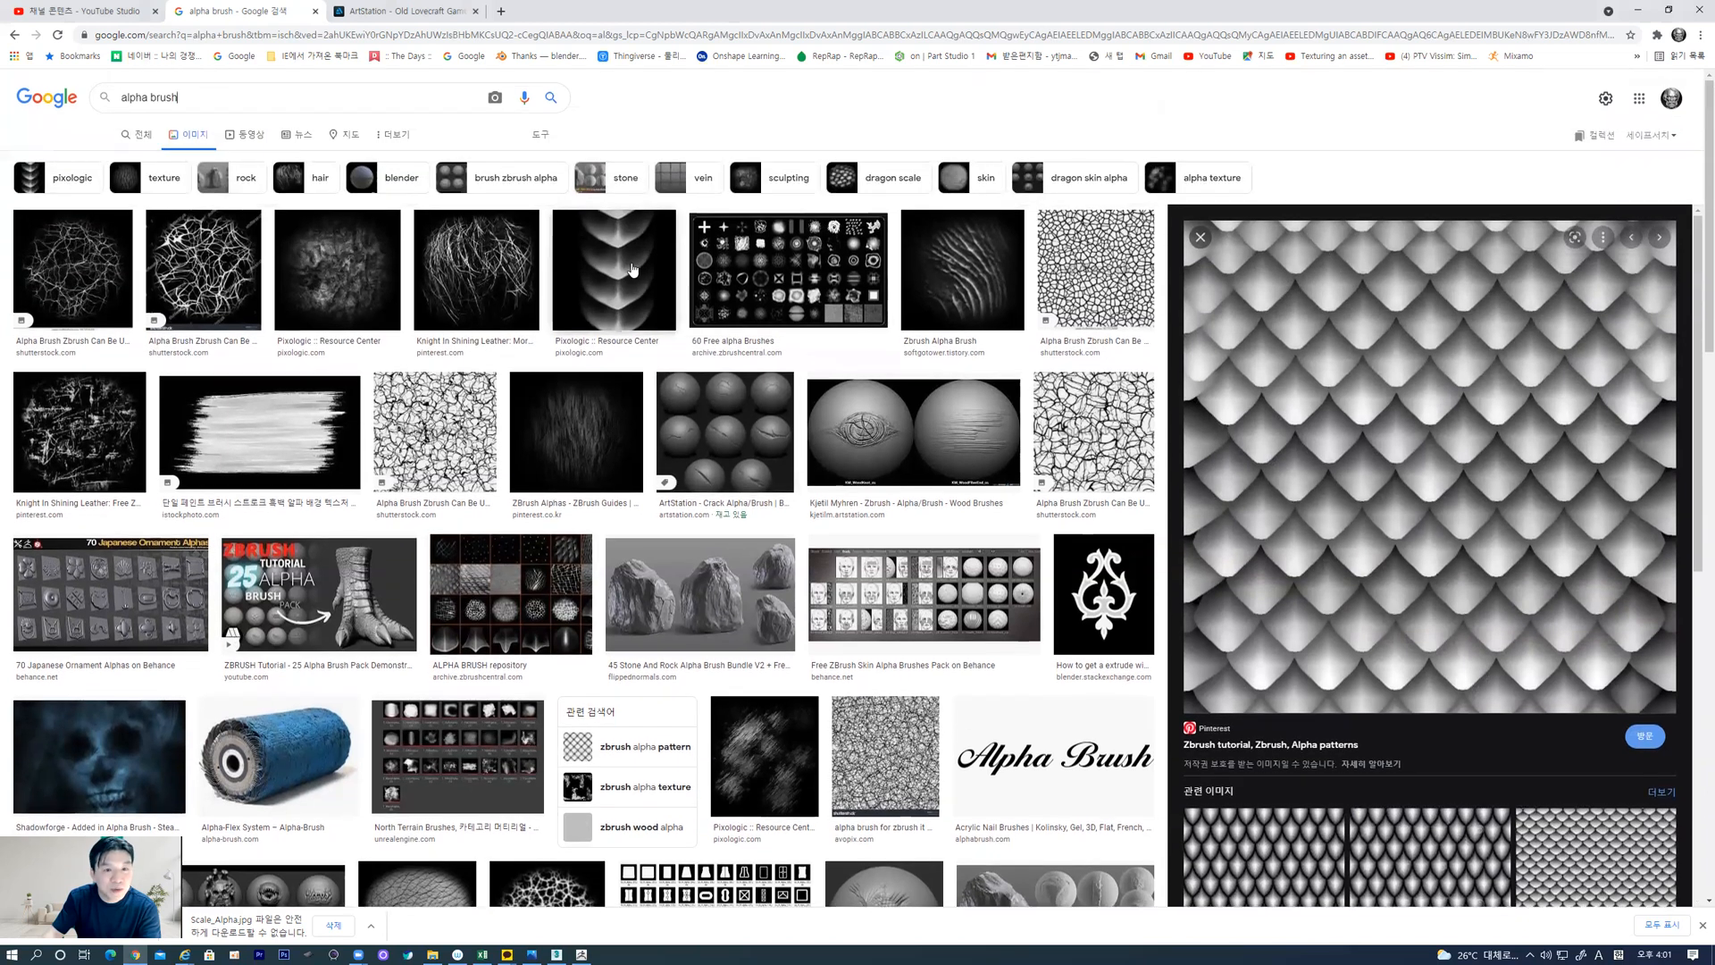
{"action": "left_click", "coordinate": [632, 269]}
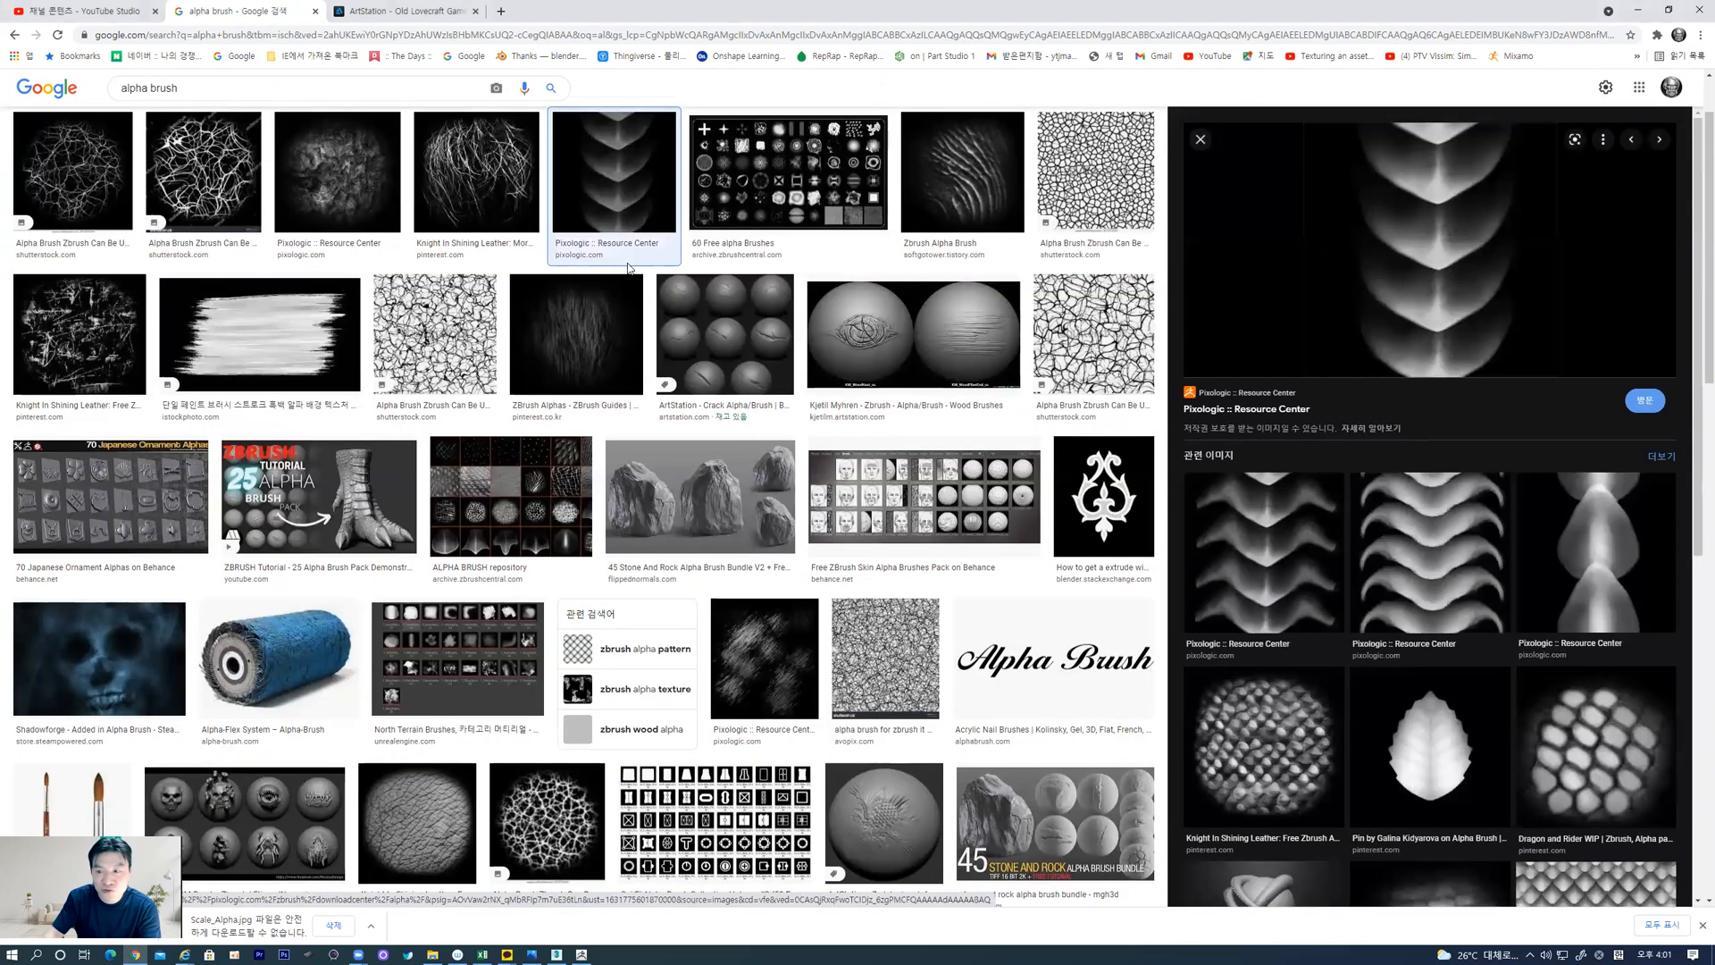
{"action": "scroll", "coordinate": [1603, 532], "scroll_direction": "down", "scroll_amount": 4}
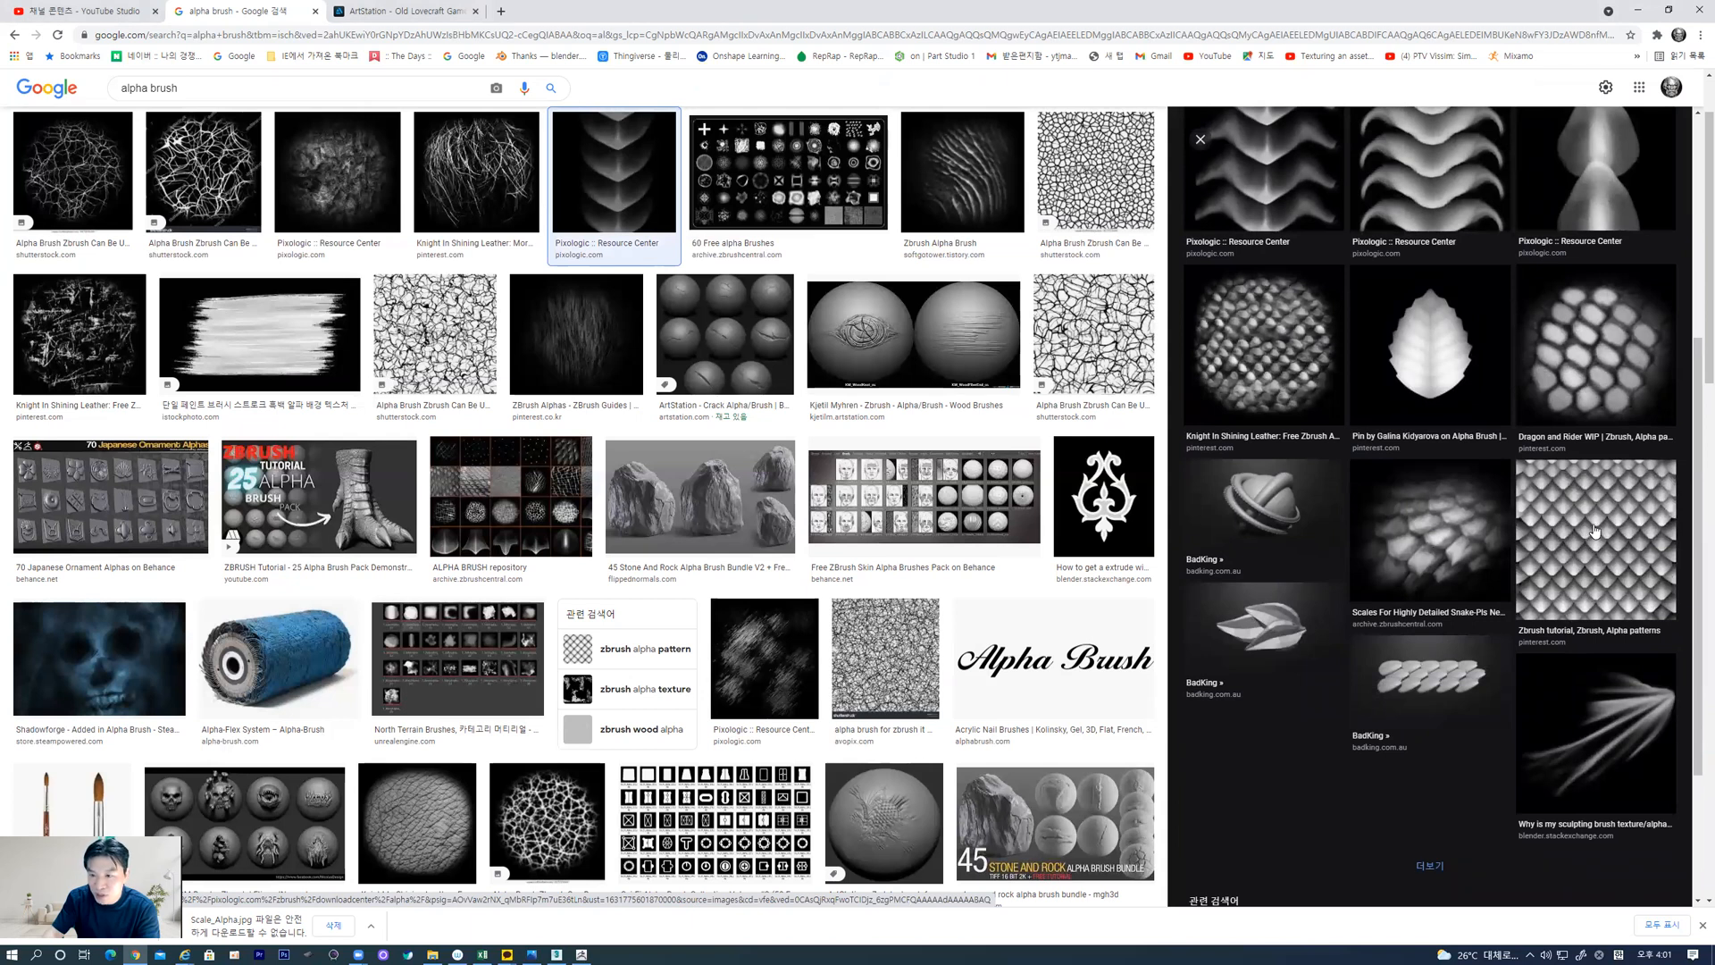
{"action": "left_click", "coordinate": [1592, 528]}
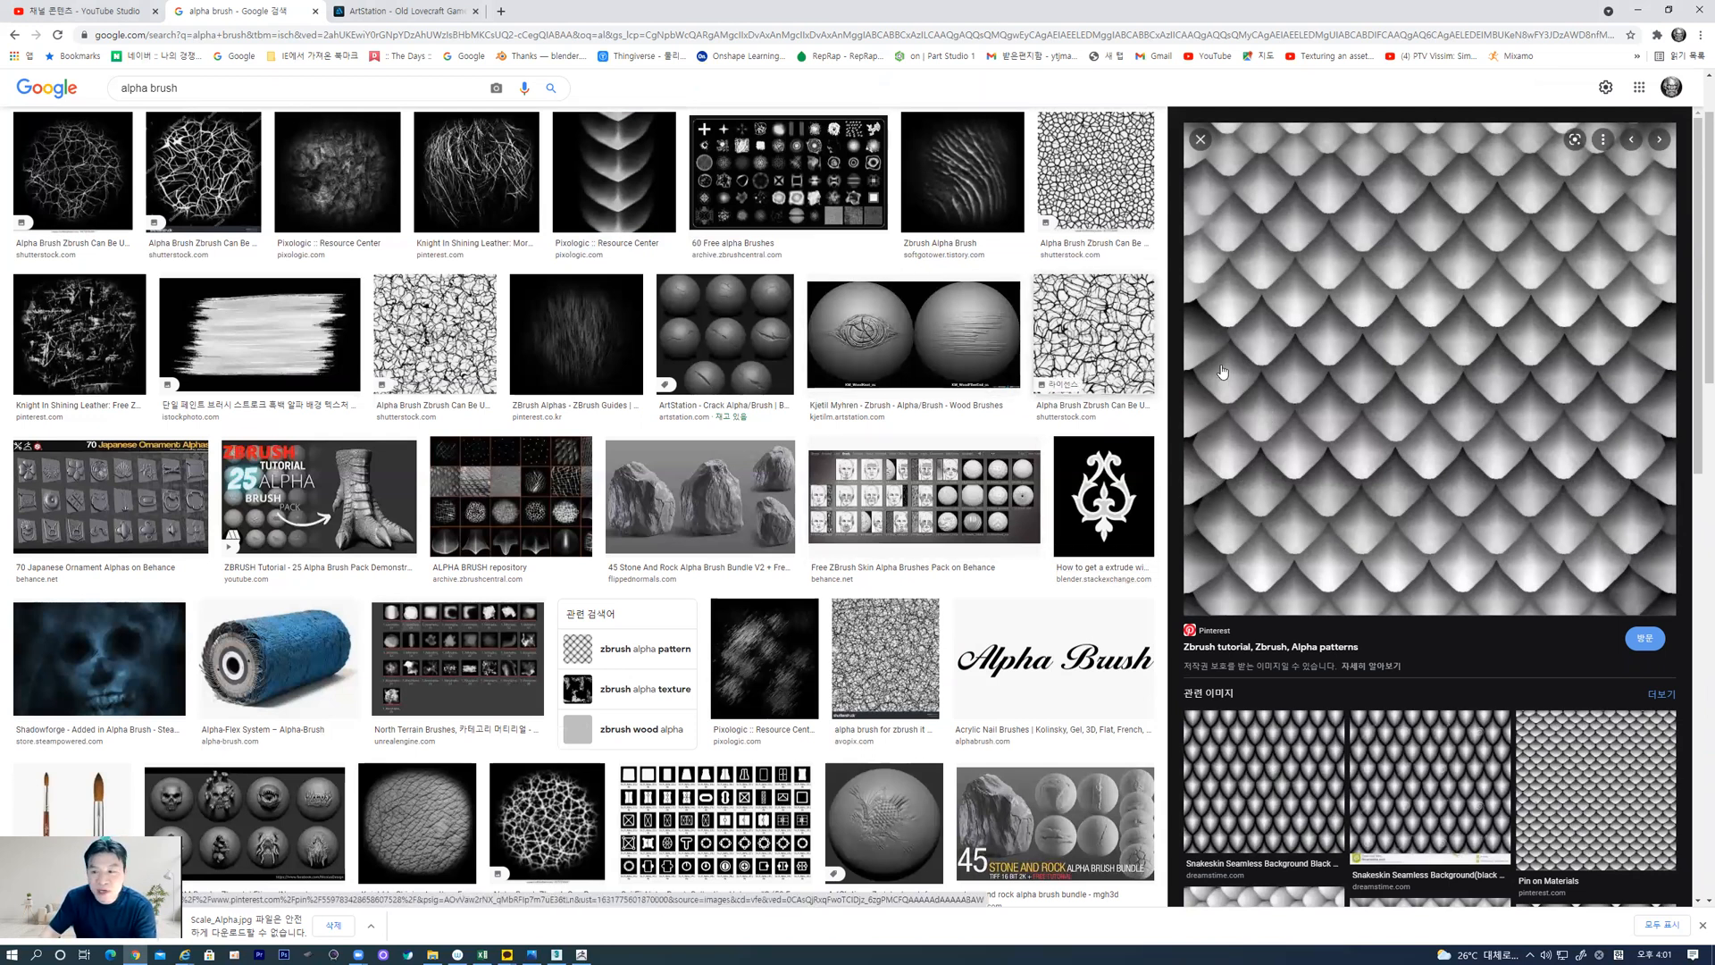
Save the scale pattern as a JPEG image in the course folder and open the saved file from File Explorer
{"action": "right_click", "coordinate": [1420, 363]}
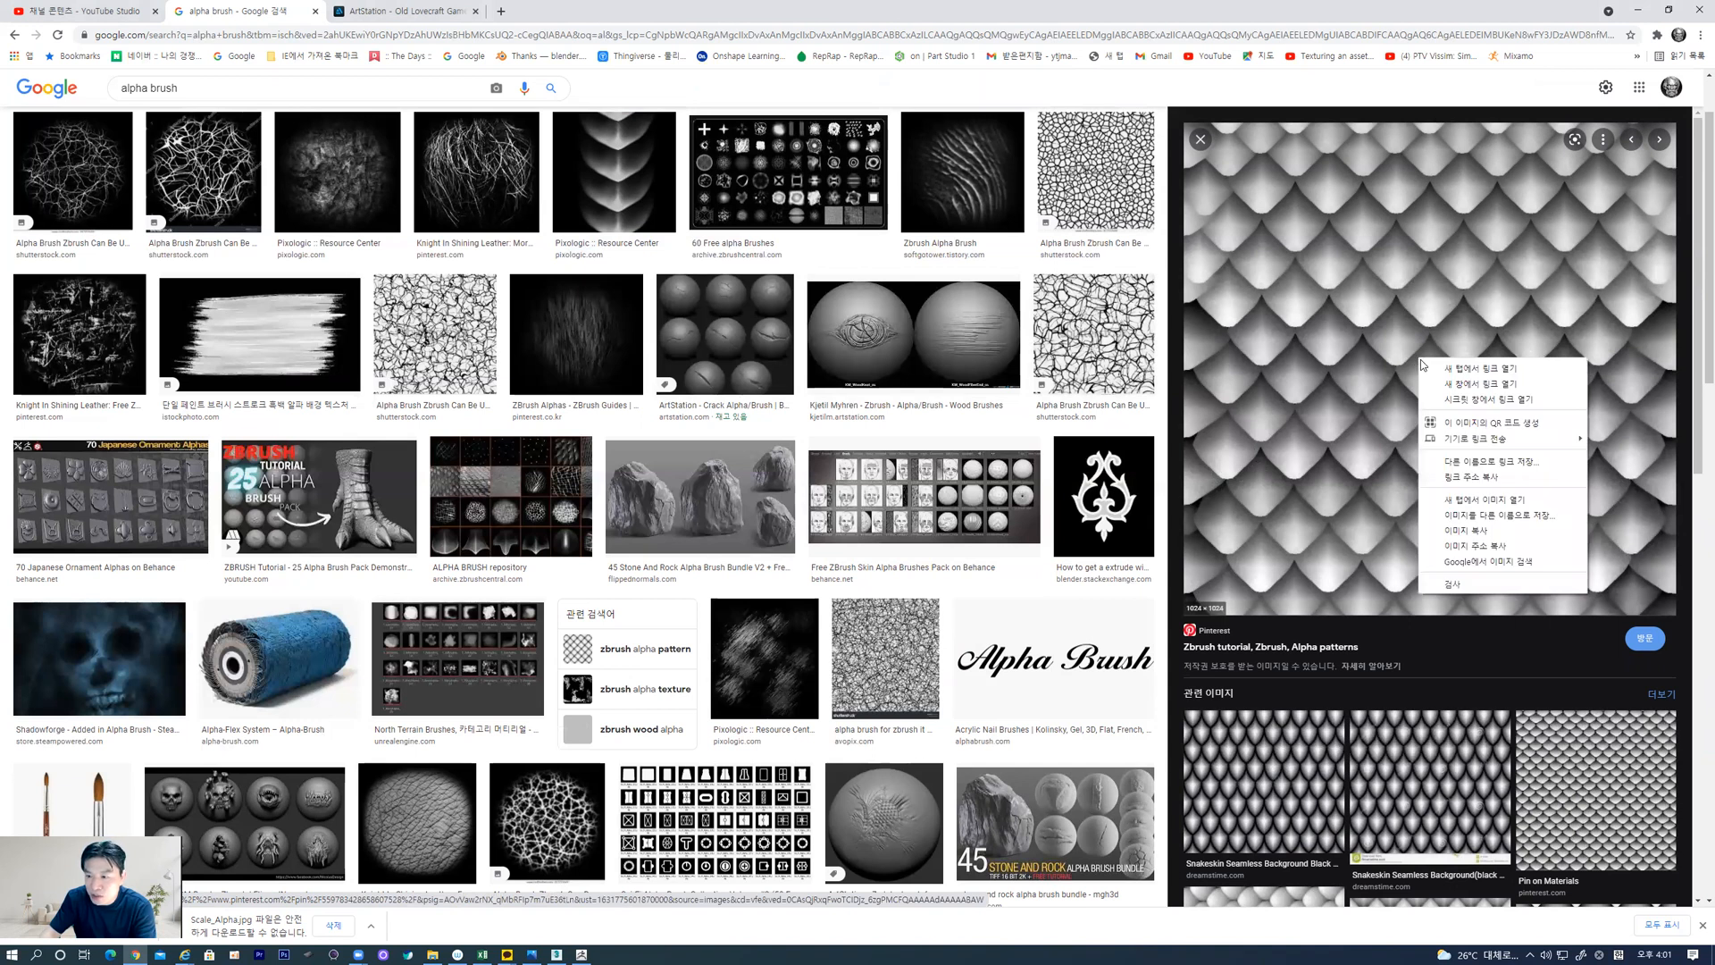
{"action": "left_click", "coordinate": [1468, 515]}
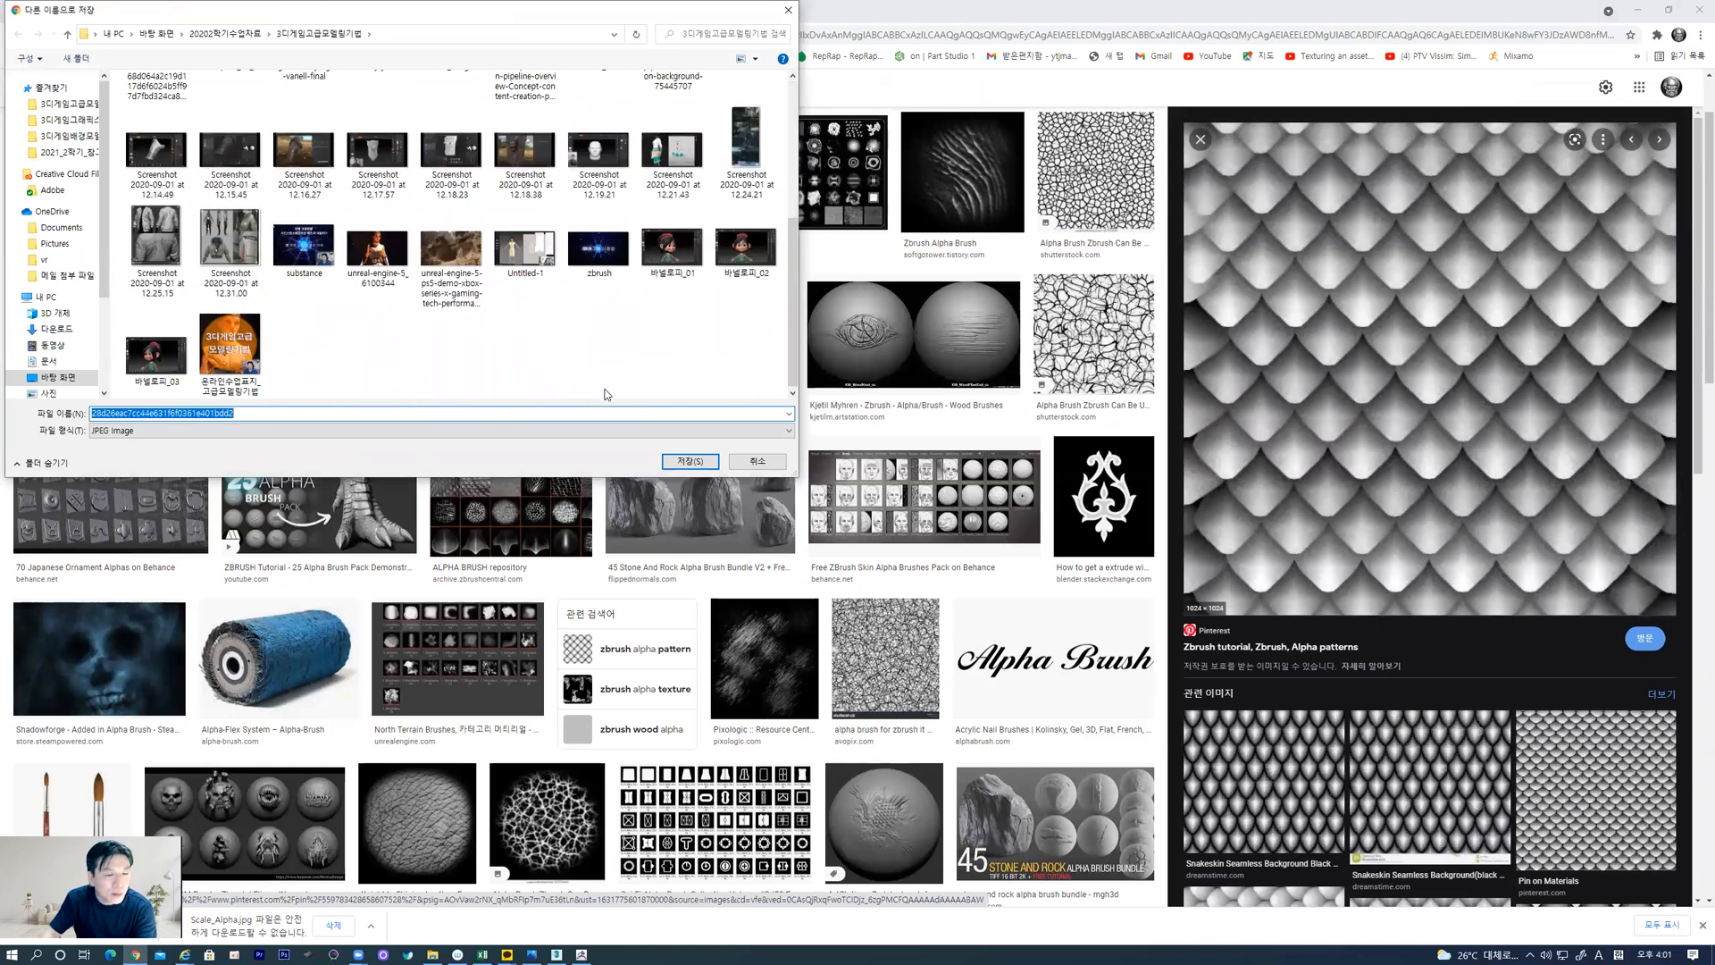
{"action": "left_click", "coordinate": [690, 461]}
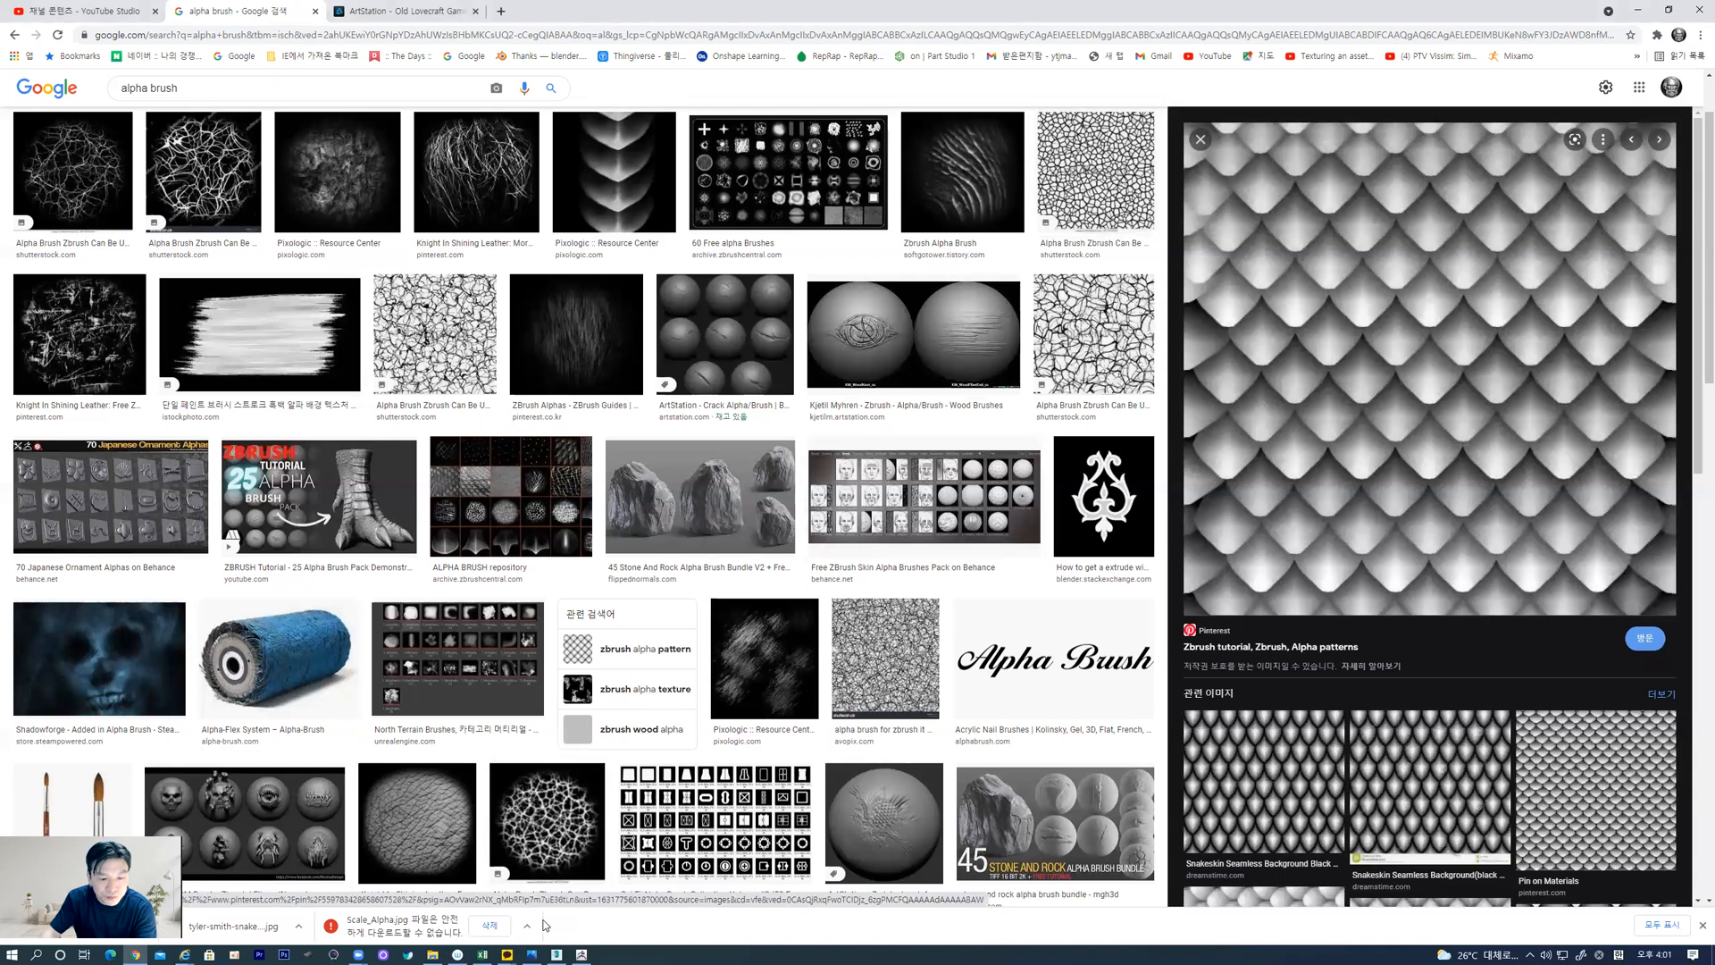
{"action": "left_click", "coordinate": [1641, 12]}
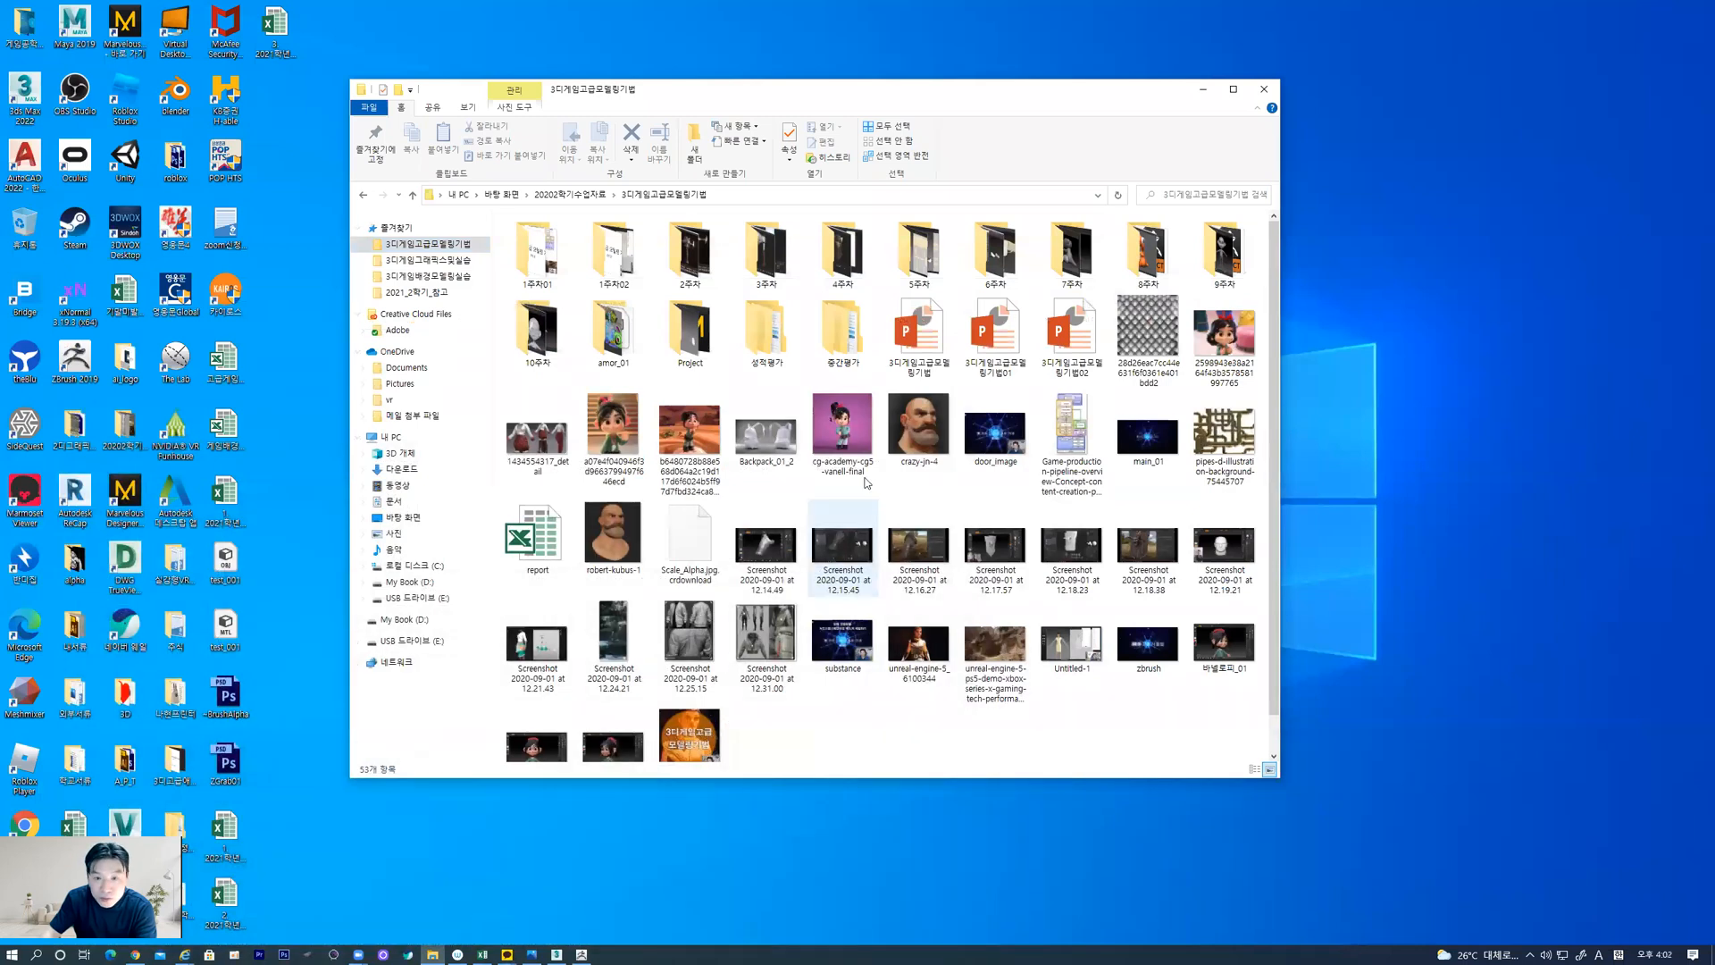
{"action": "double_click", "coordinate": [1150, 351]}
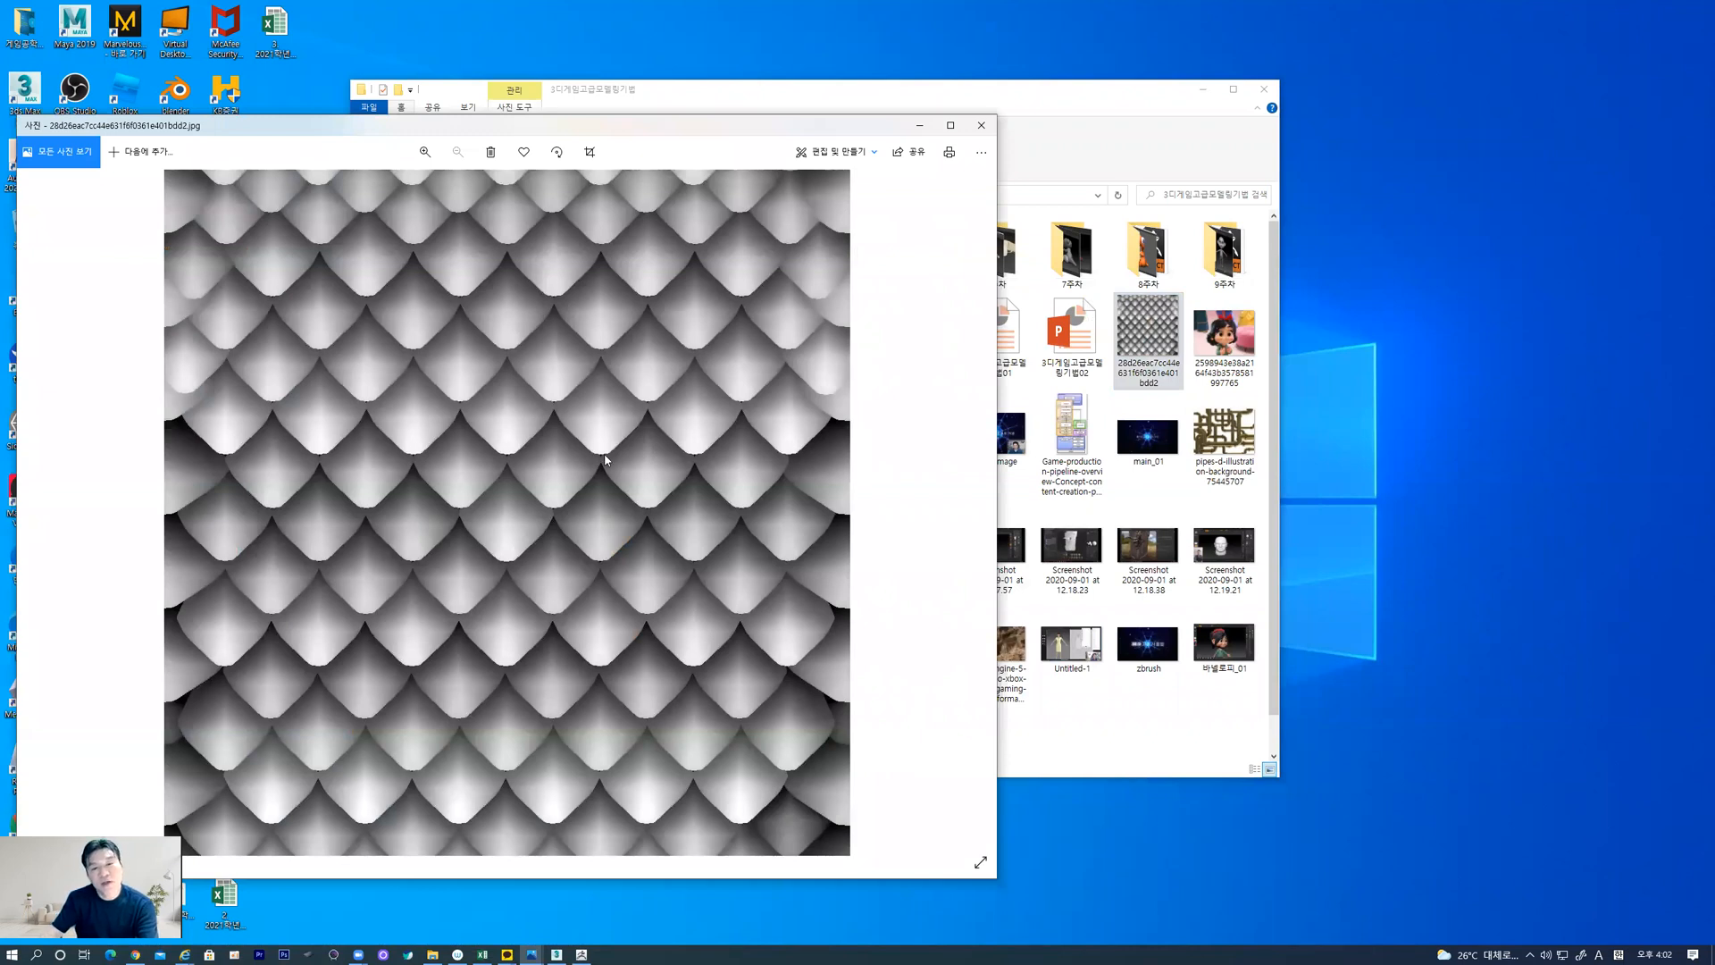
Close the scale image, switch to ZBrush for a closer look at the golden spiral body, and minimise it
{"action": "left_click", "coordinate": [990, 126]}
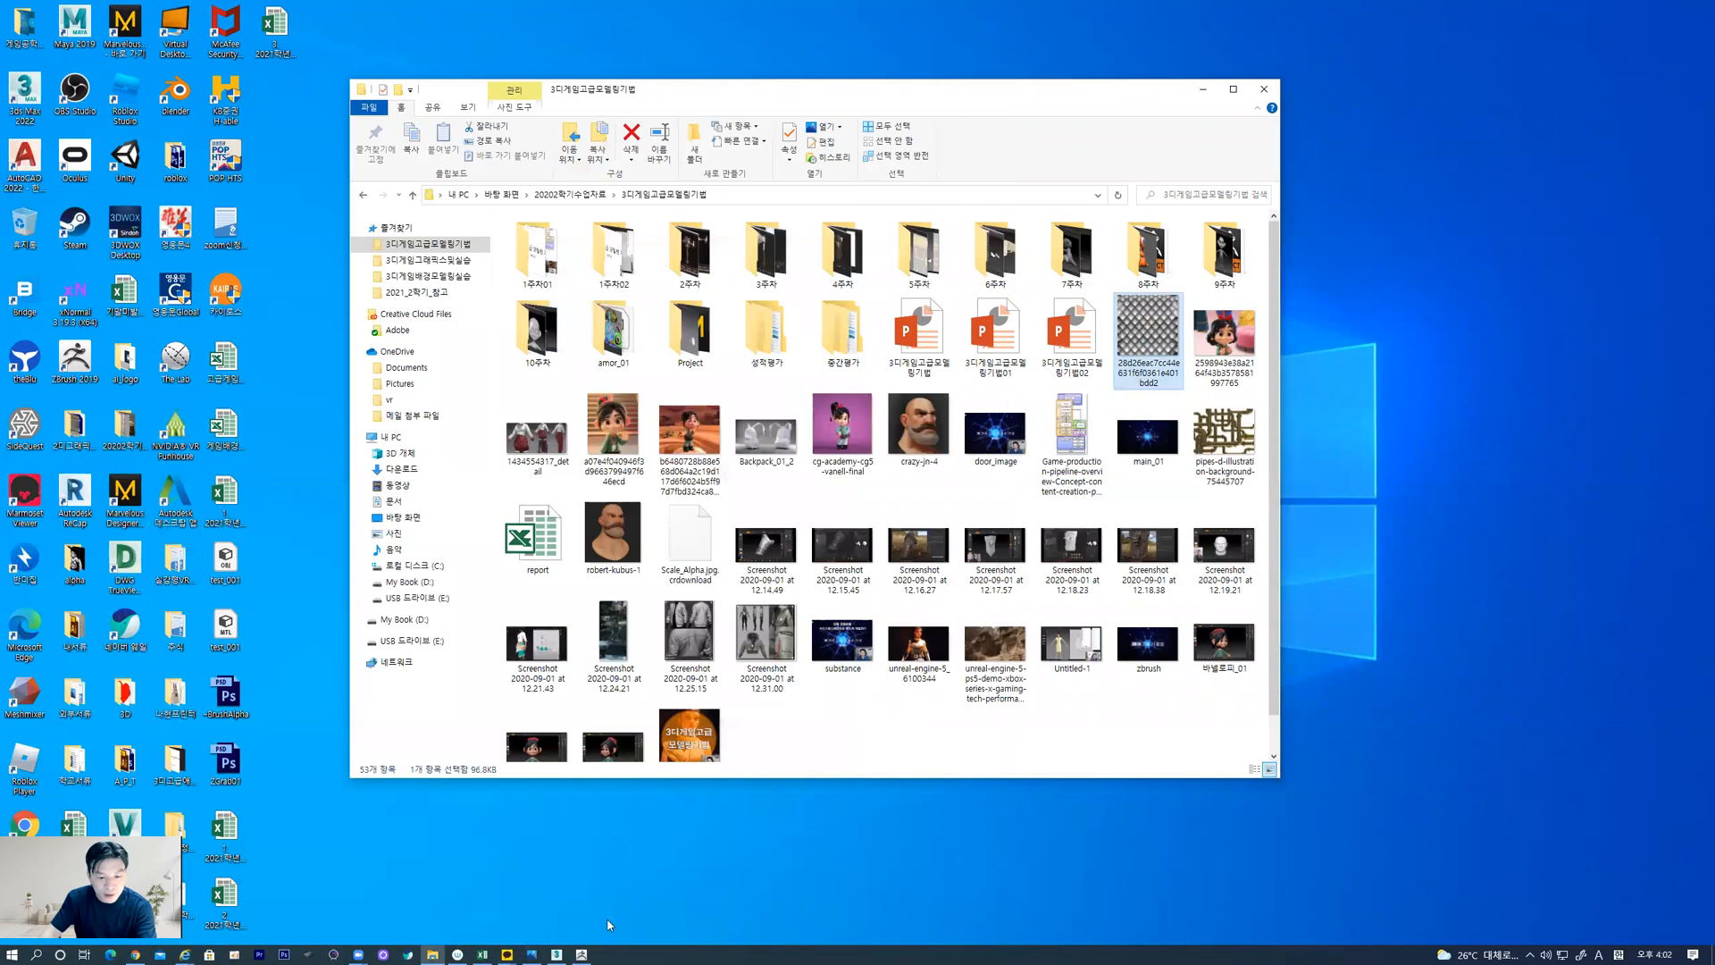
{"action": "left_click", "coordinate": [583, 952]}
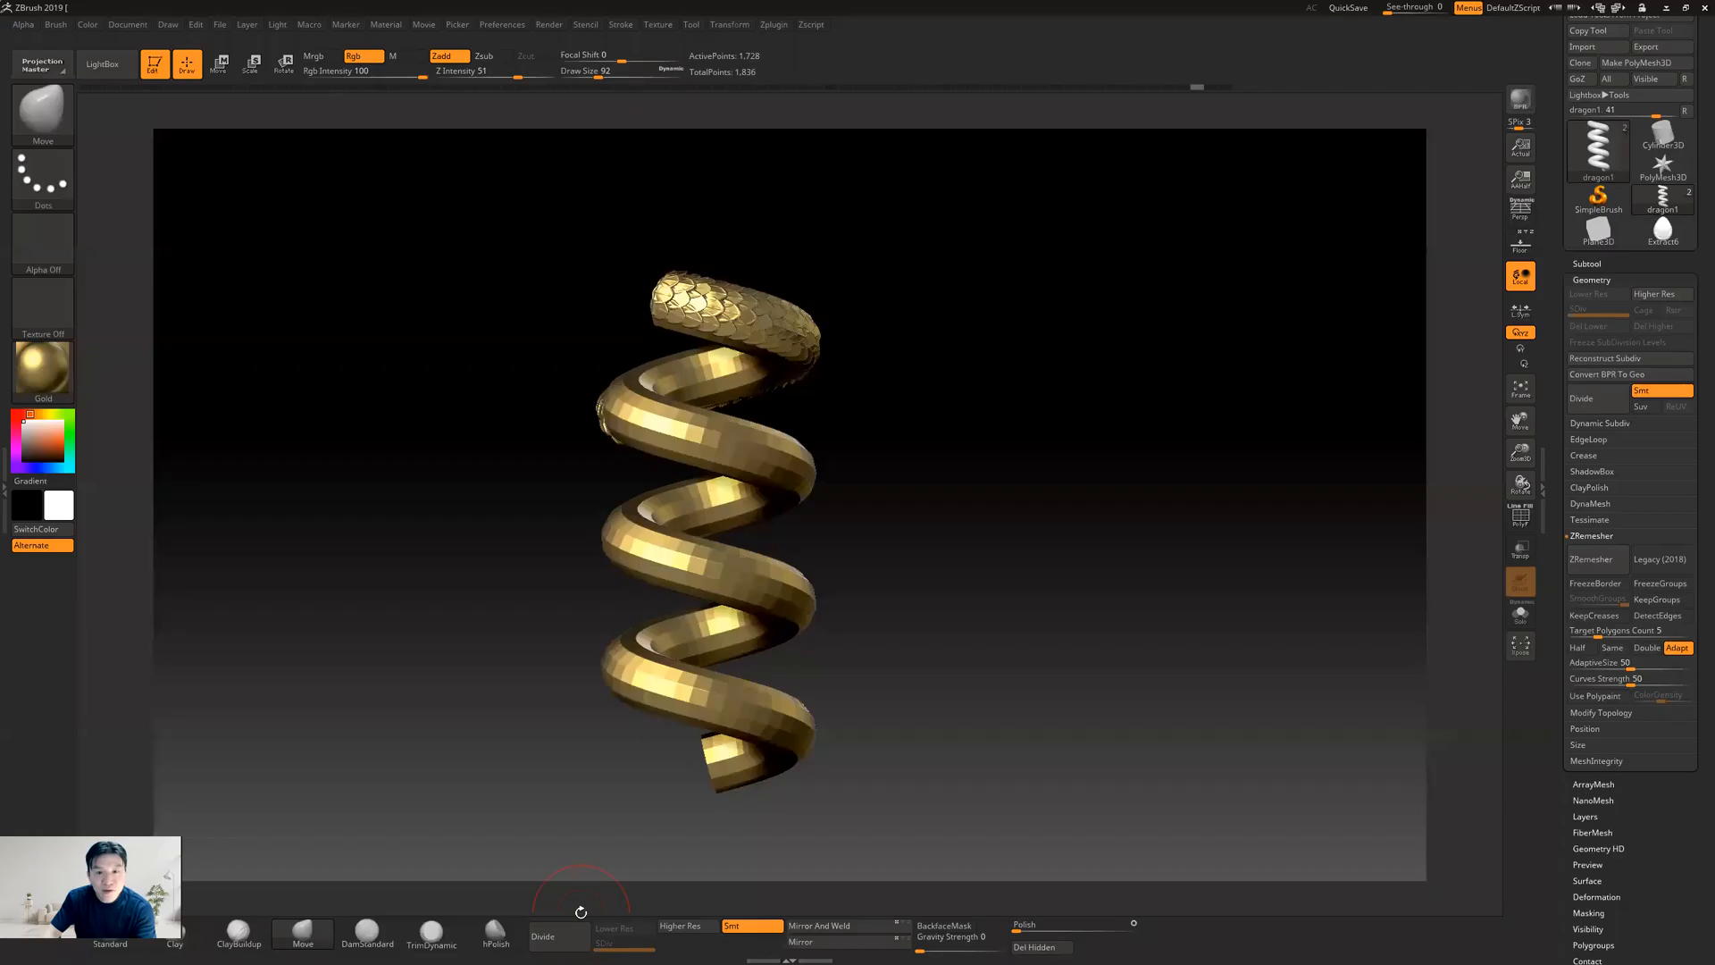
{"action": "left_click_drag", "start_coordinate": [823, 408], "coordinate": [945, 470], "text": "alt"}
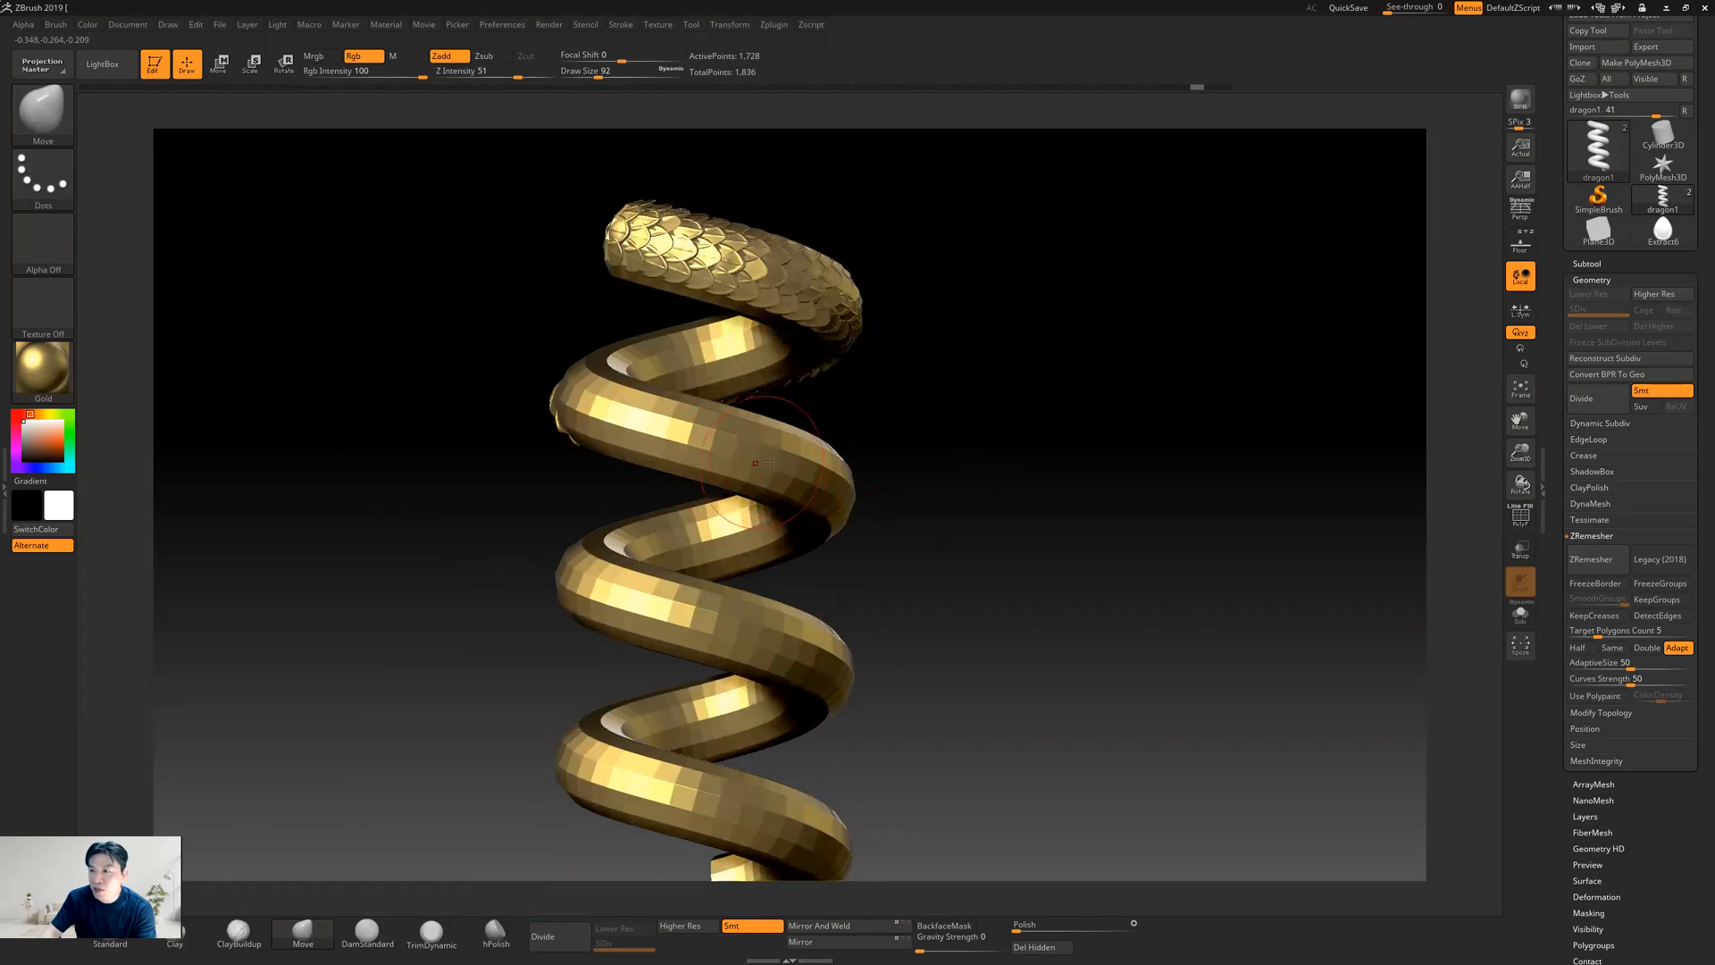
{"action": "left_click", "coordinate": [1665, 9]}
Switch to 3ds Max and select the helix wrapped around the cylinder, with the whole column in view
{"action": "left_click", "coordinate": [554, 952]}
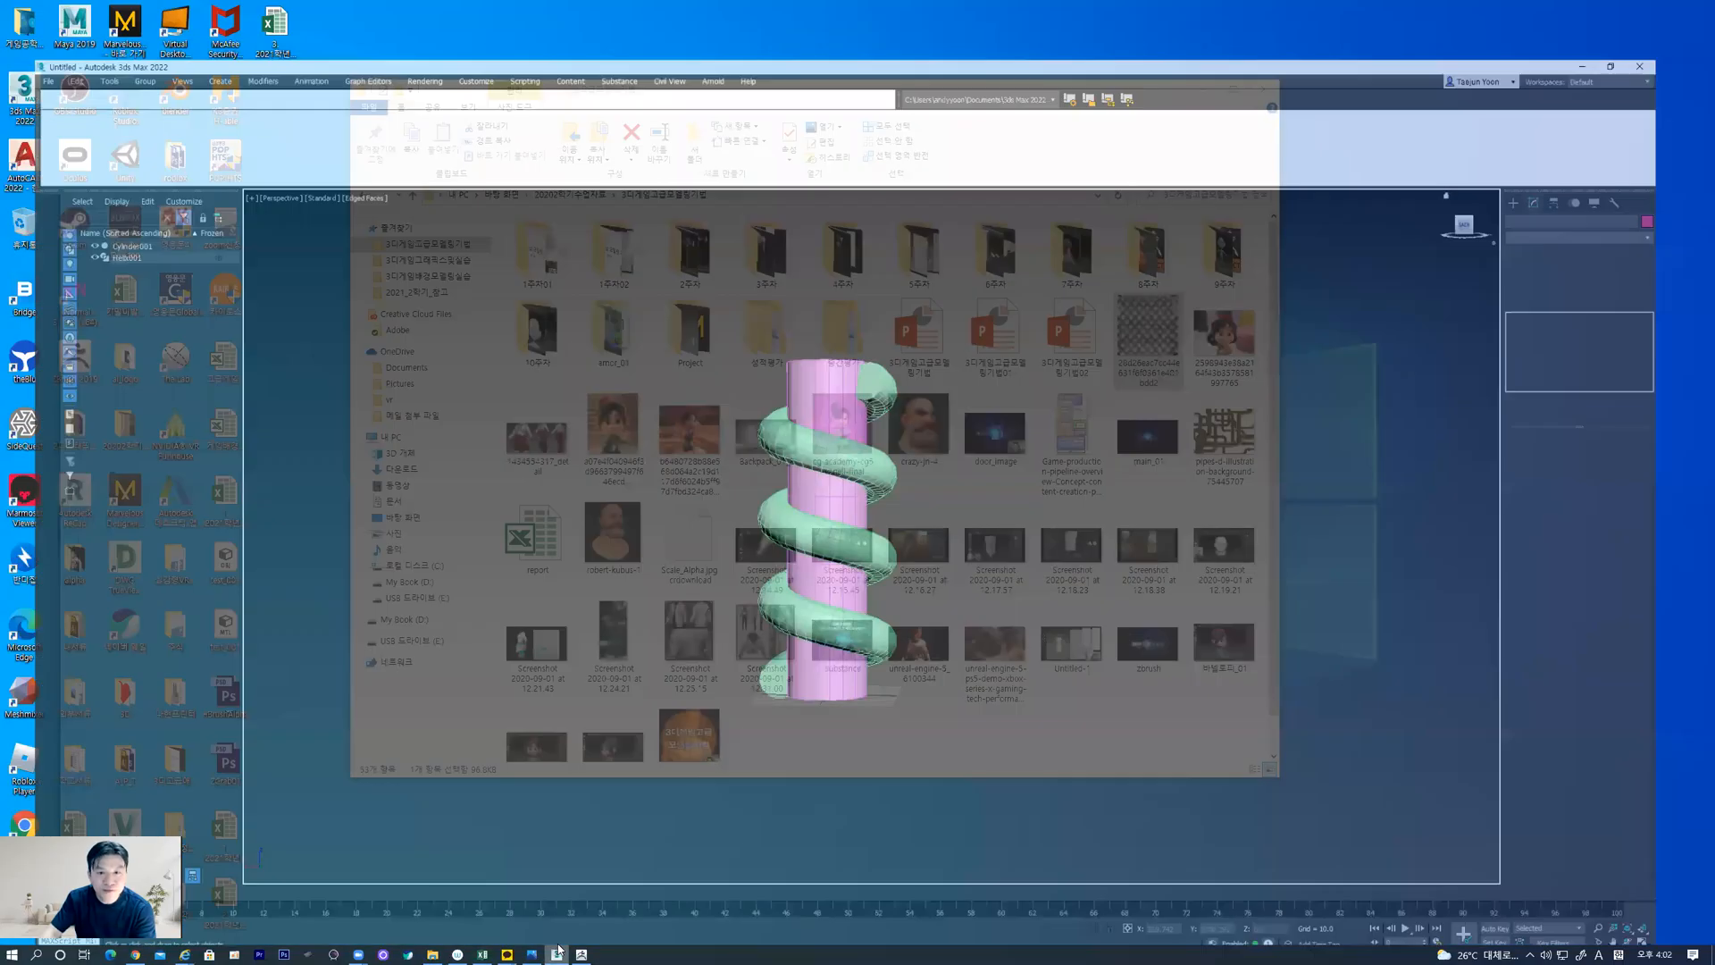
{"action": "scroll", "coordinate": [923, 460], "scroll_direction": "up", "scroll_amount": 5}
{"action": "left_click", "coordinate": [717, 471]}
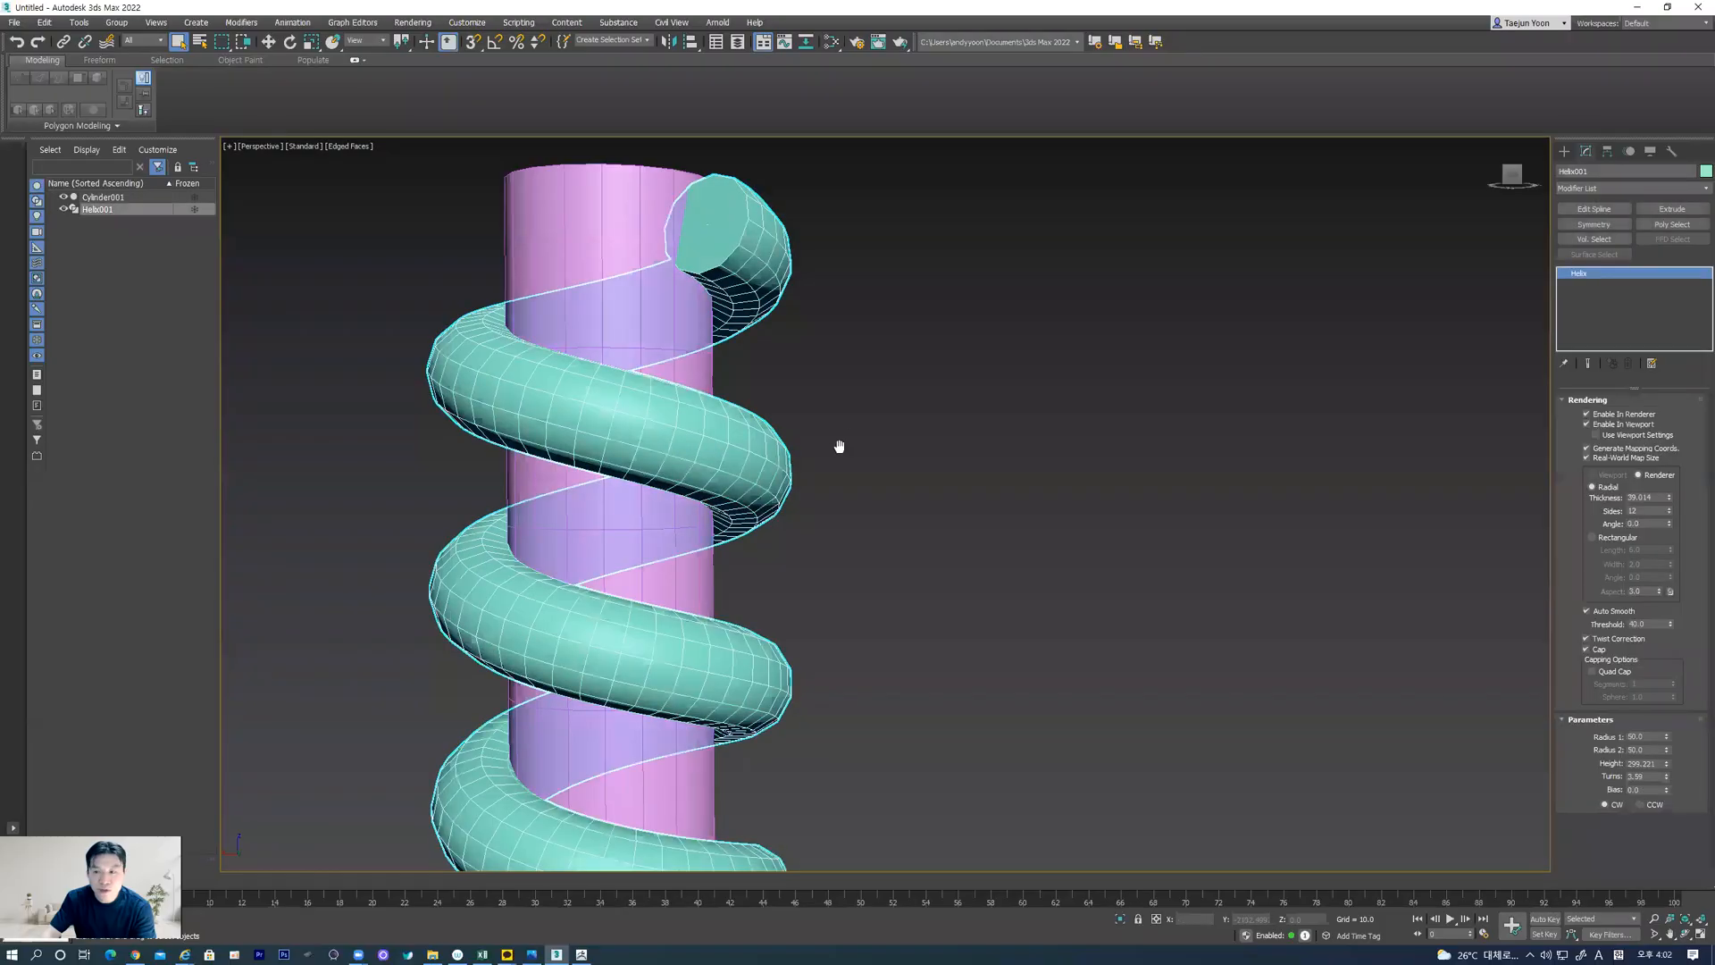
{"action": "middle_click_drag", "start_coordinate": [838, 445], "coordinate": [915, 384]}
{"action": "scroll", "coordinate": [903, 429], "scroll_direction": "up", "scroll_amount": 2}
{"action": "scroll", "coordinate": [901, 425], "scroll_direction": "down", "scroll_amount": 4}
{"action": "middle_click_drag", "start_coordinate": [1146, 444], "coordinate": [1224, 411]}
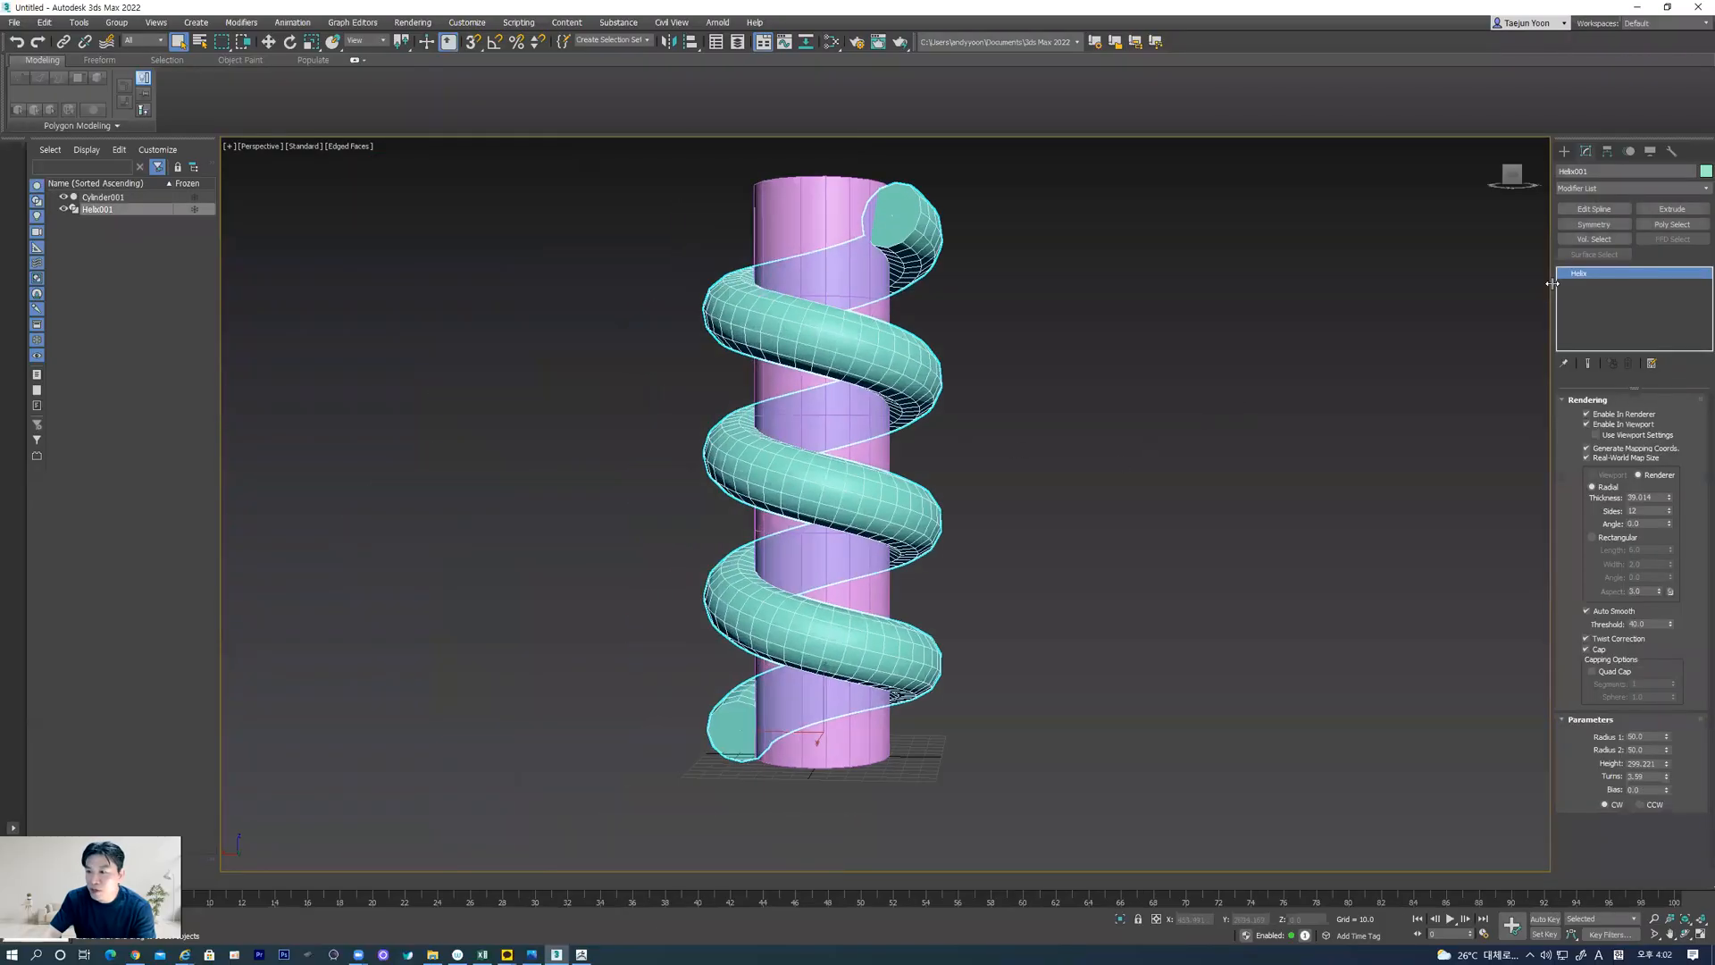
Add an Unwrap UVW modifier to the helix and check its layout in the UV editor
{"action": "left_click", "coordinate": [1695, 190]}
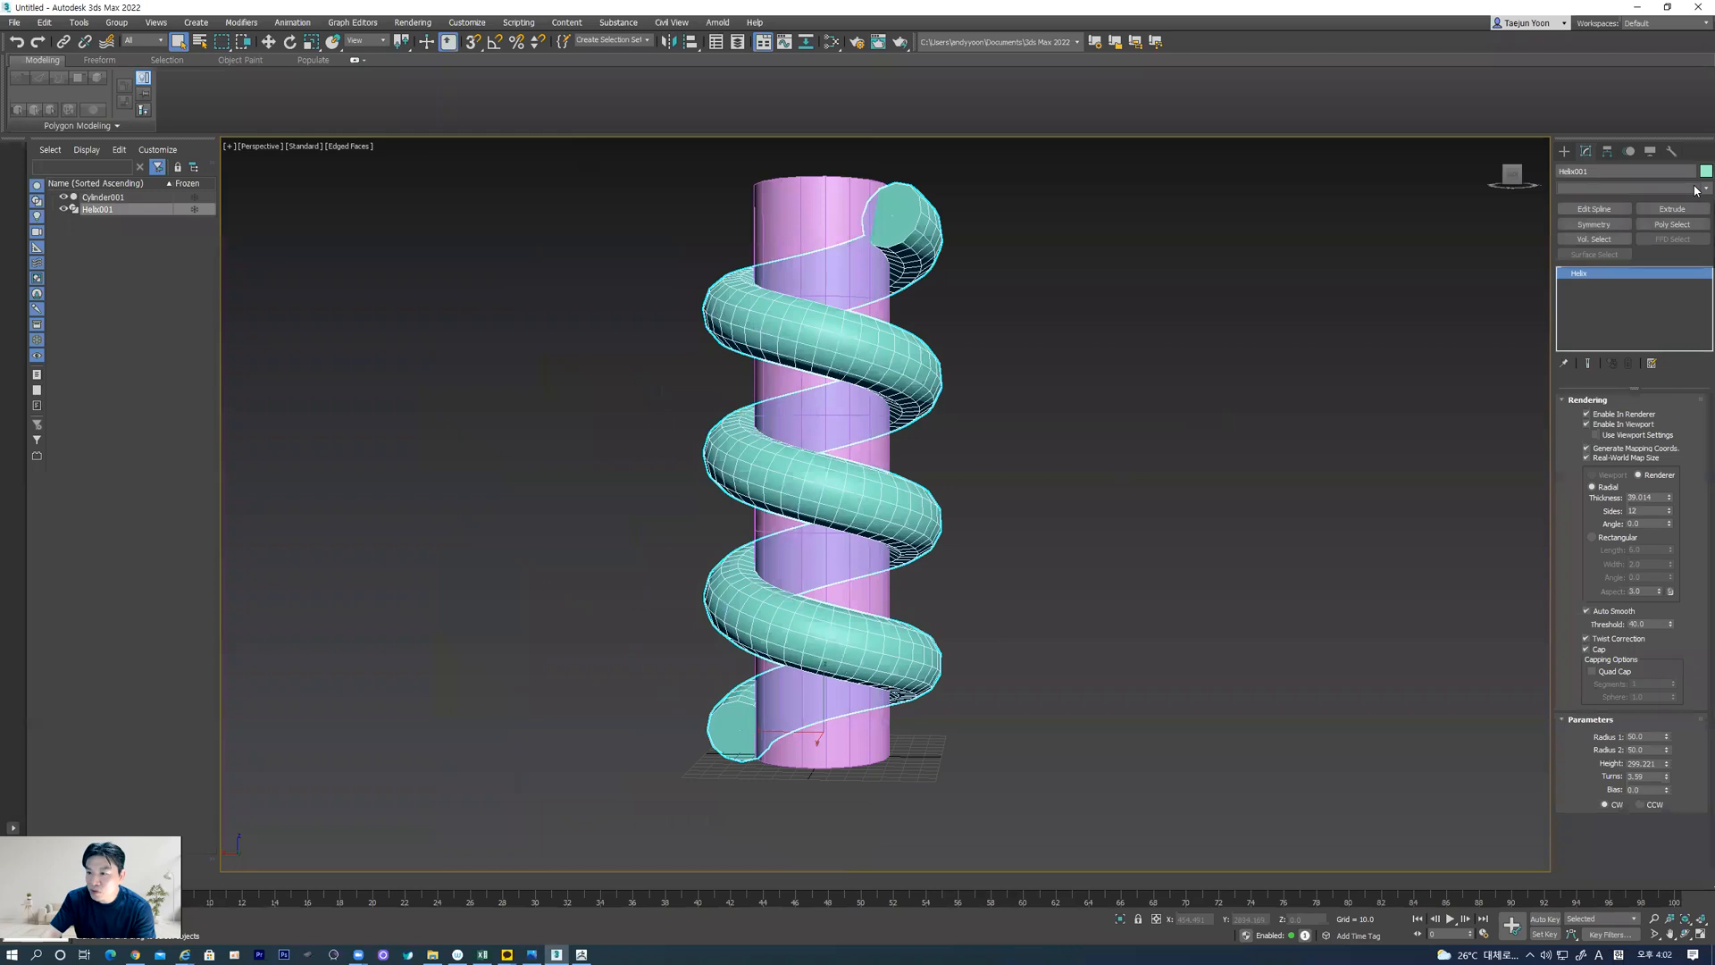
{"action": "scroll", "coordinate": [1634, 536], "scroll_direction": "down", "scroll_amount": 10}
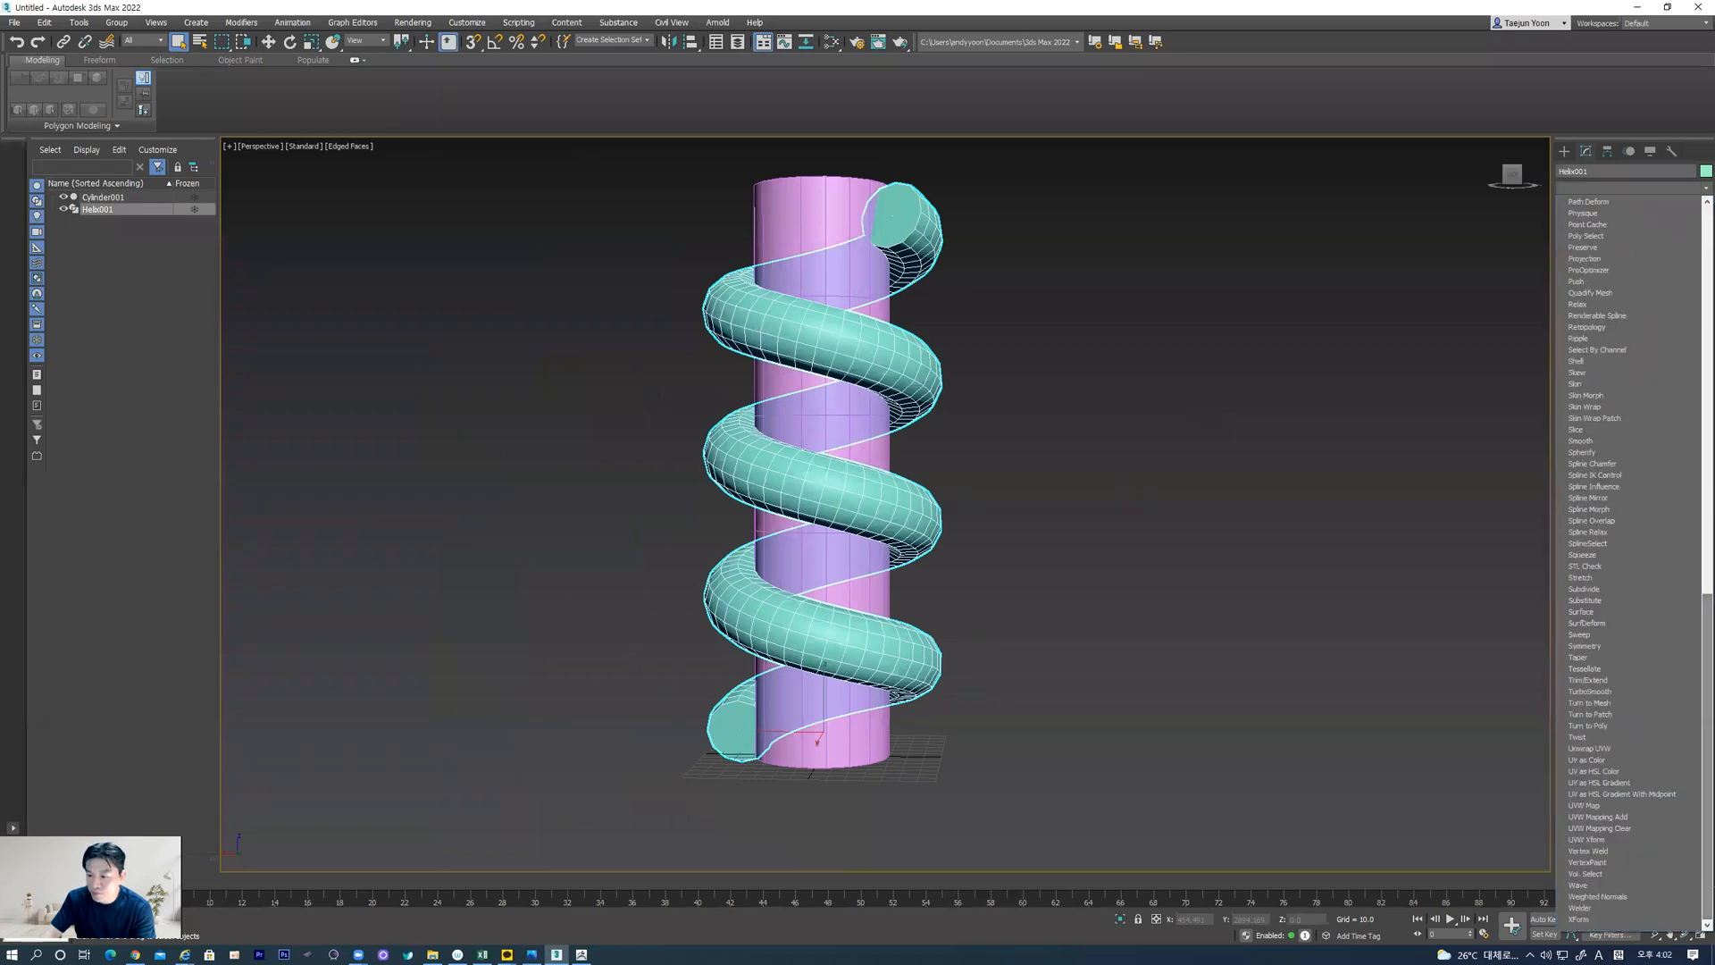
{"action": "left_click", "coordinate": [1621, 750]}
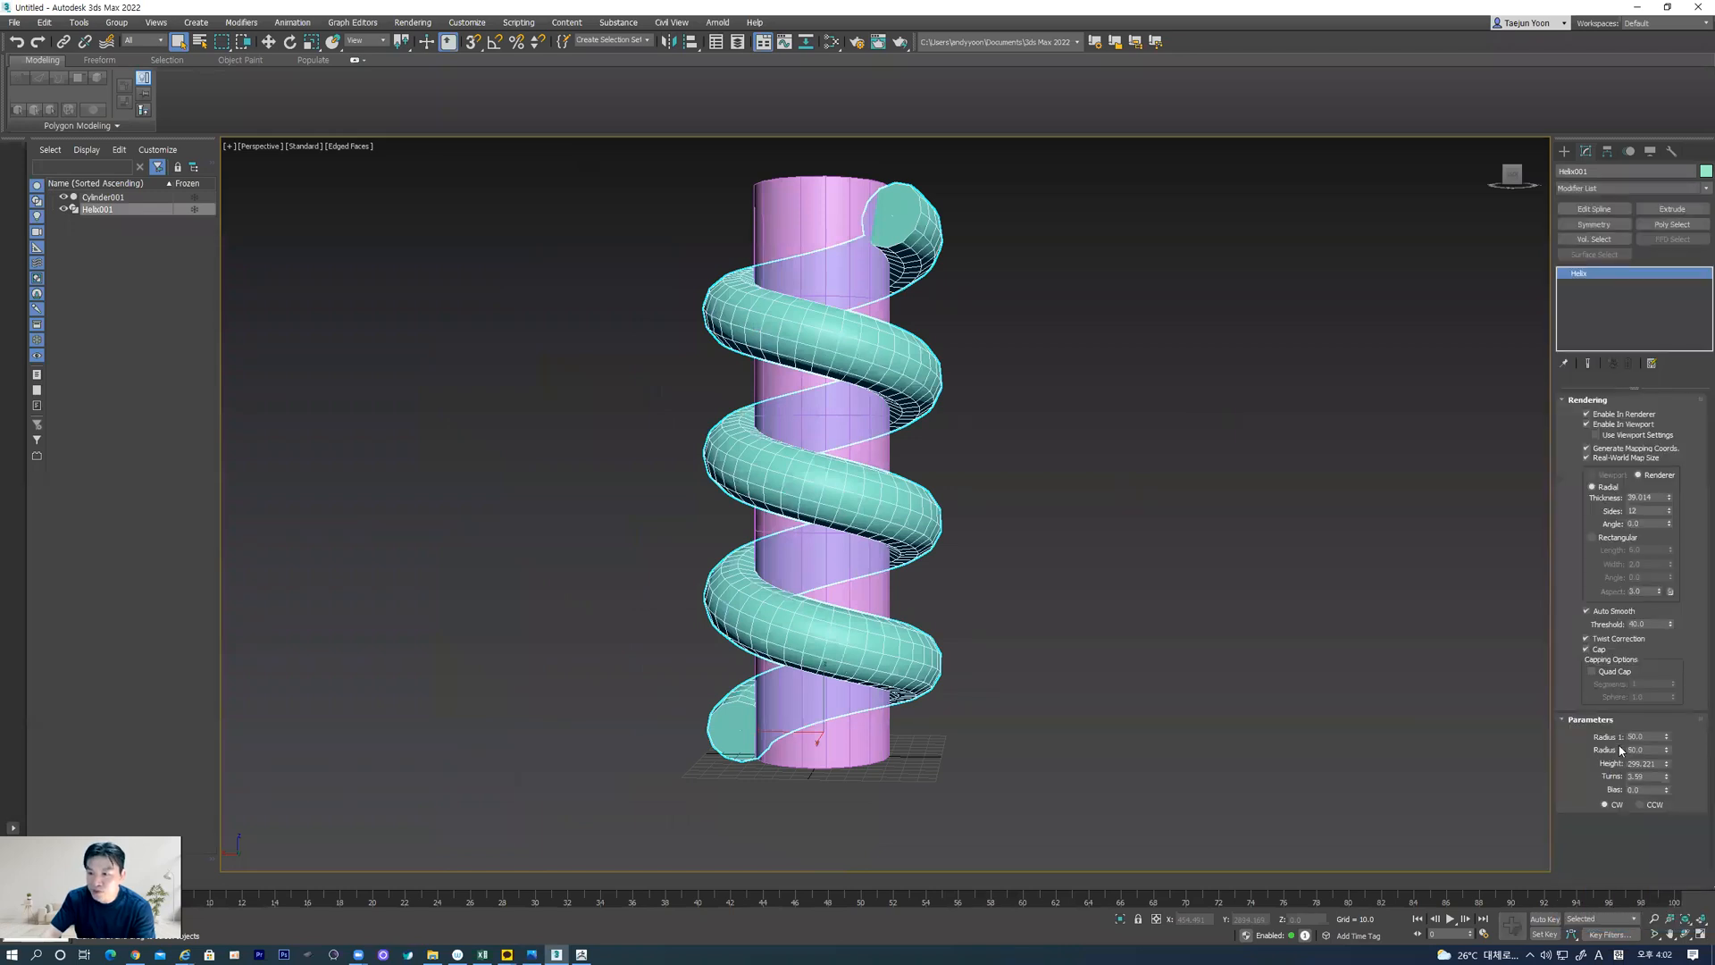
{"action": "left_click", "coordinate": [1635, 679]}
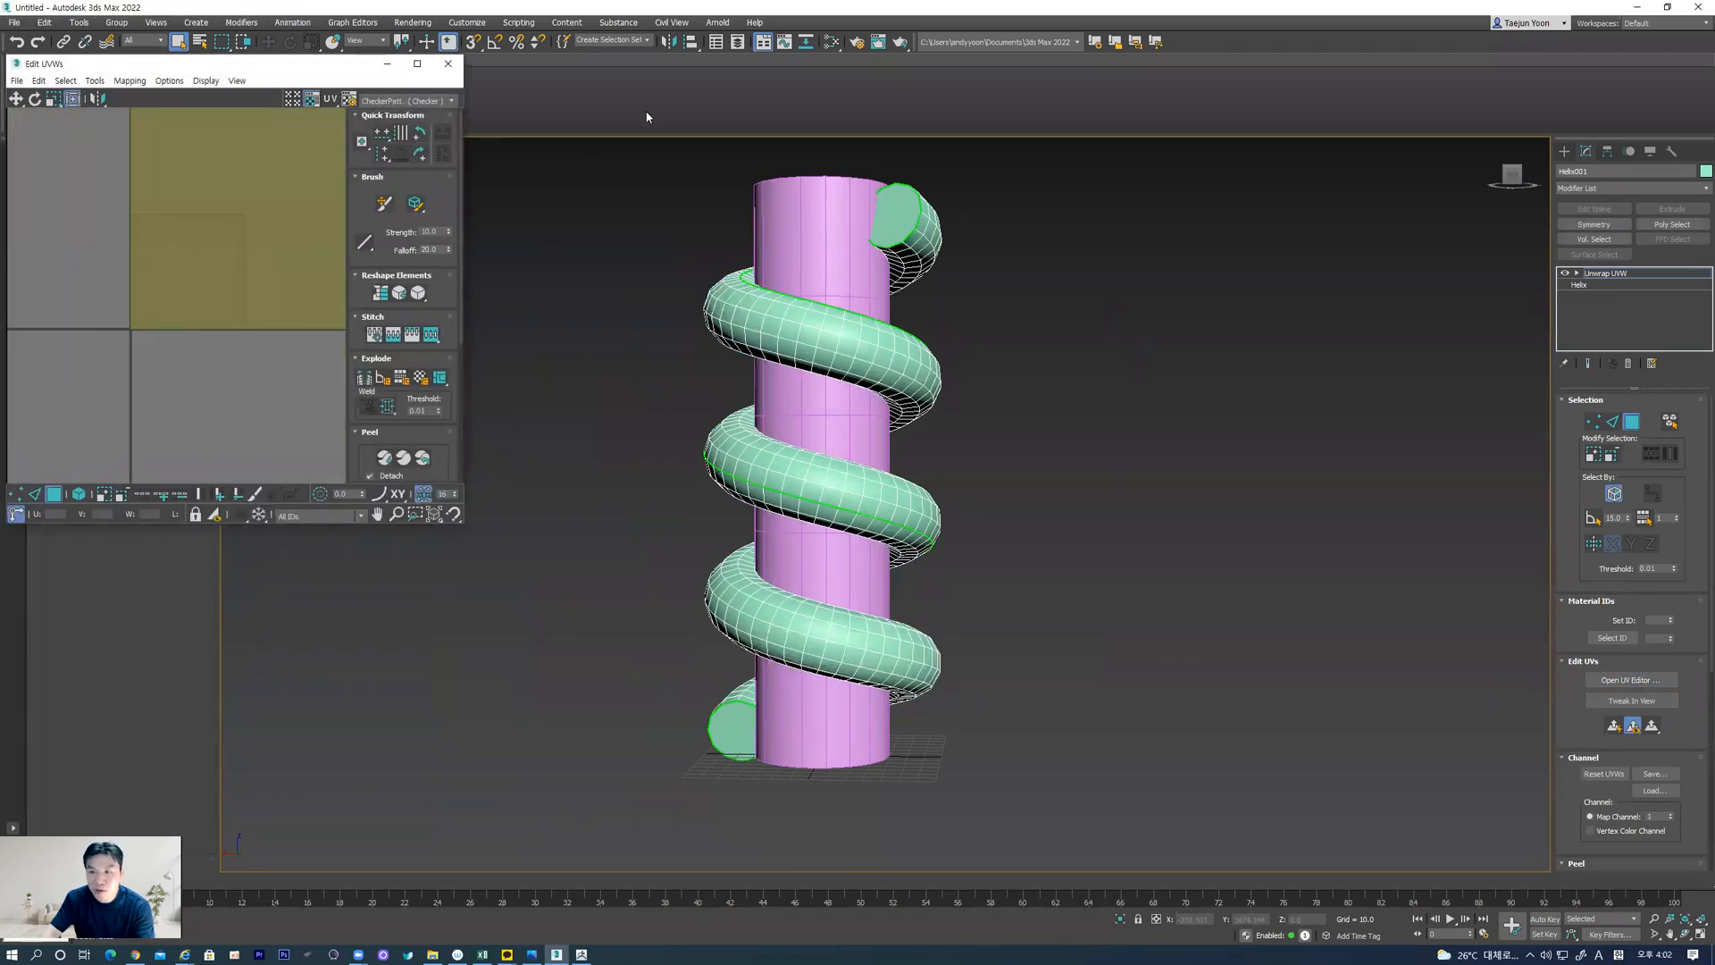
{"action": "left_click", "coordinate": [447, 64]}
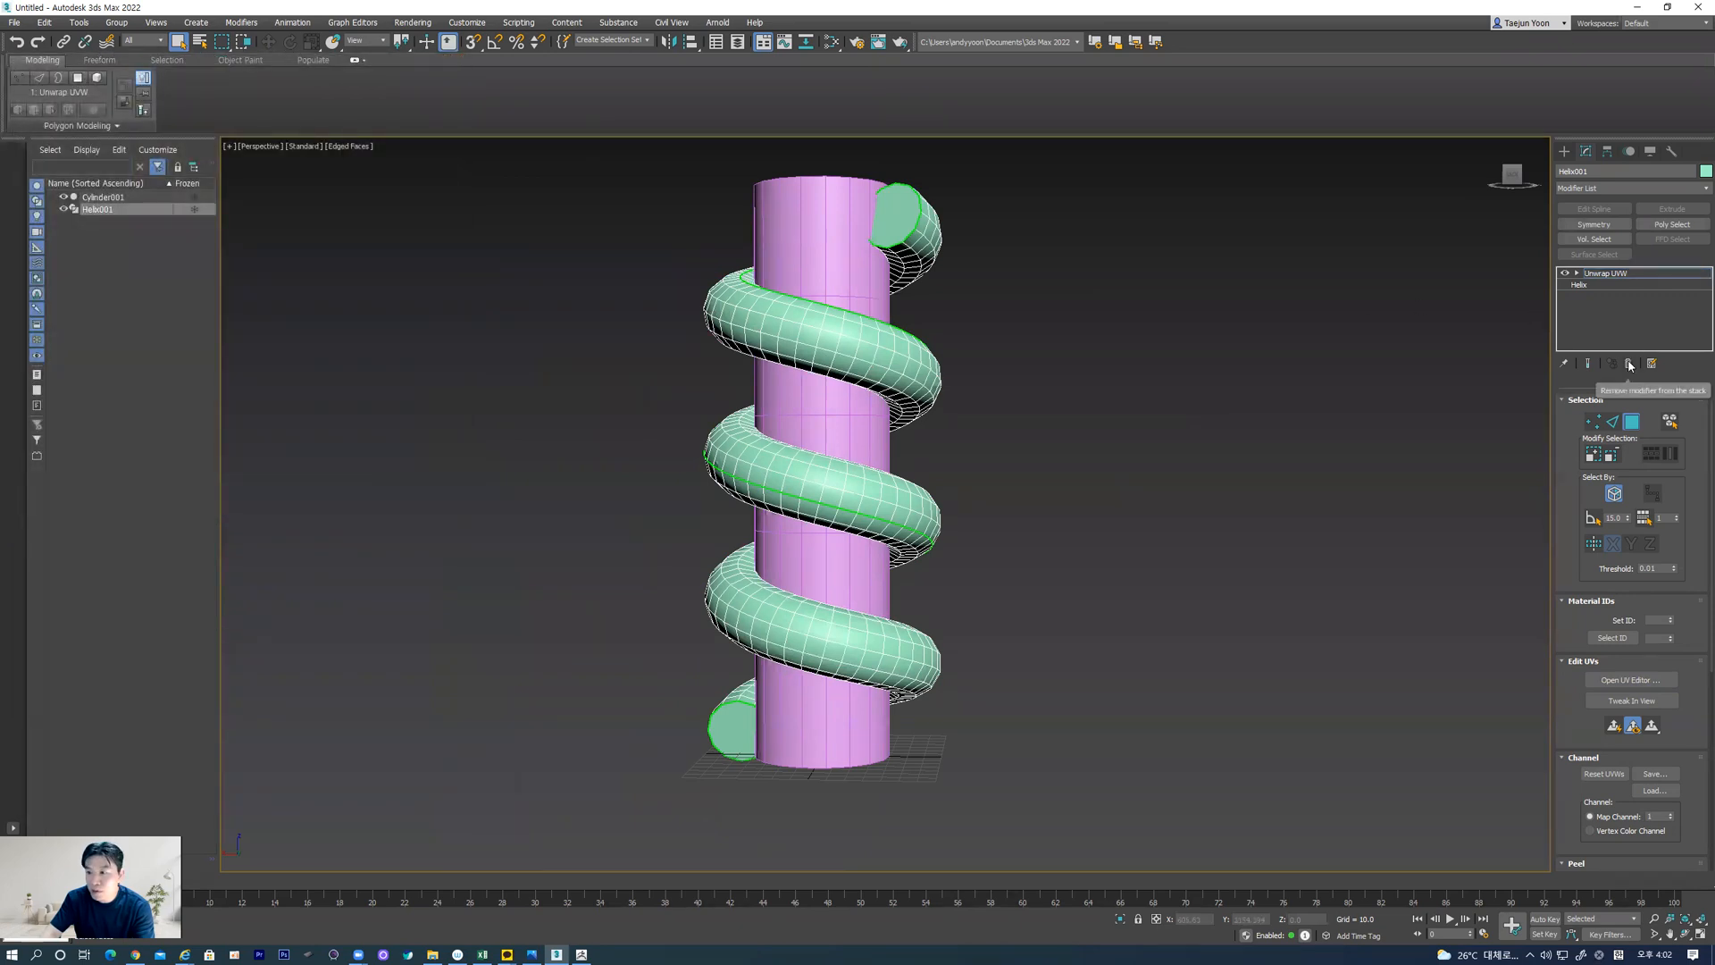
Remove the Unwrap UVW modifier and turn off Generate Mapping Coords. for the helix
{"action": "left_click", "coordinate": [1629, 365]}
{"action": "left_click", "coordinate": [1587, 449]}
{"action": "left_click", "coordinate": [1661, 188]}
{"action": "scroll", "coordinate": [1630, 554], "scroll_direction": "down", "scroll_amount": 10}
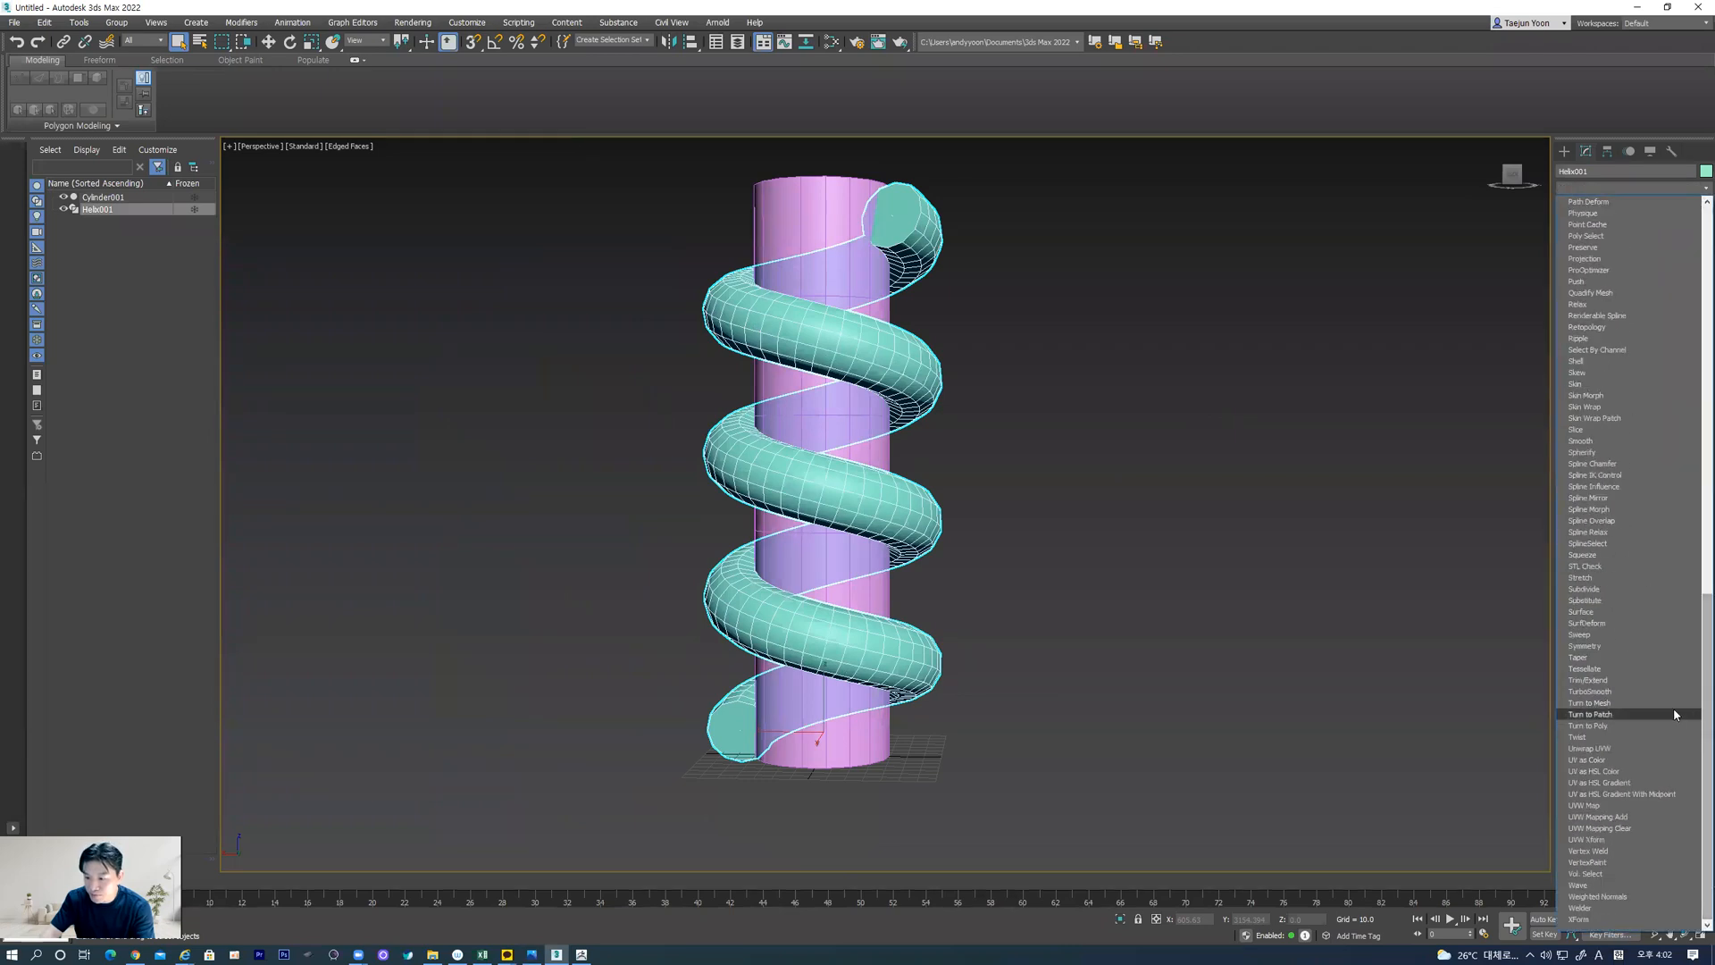
{"action": "left_click", "coordinate": [1312, 556]}
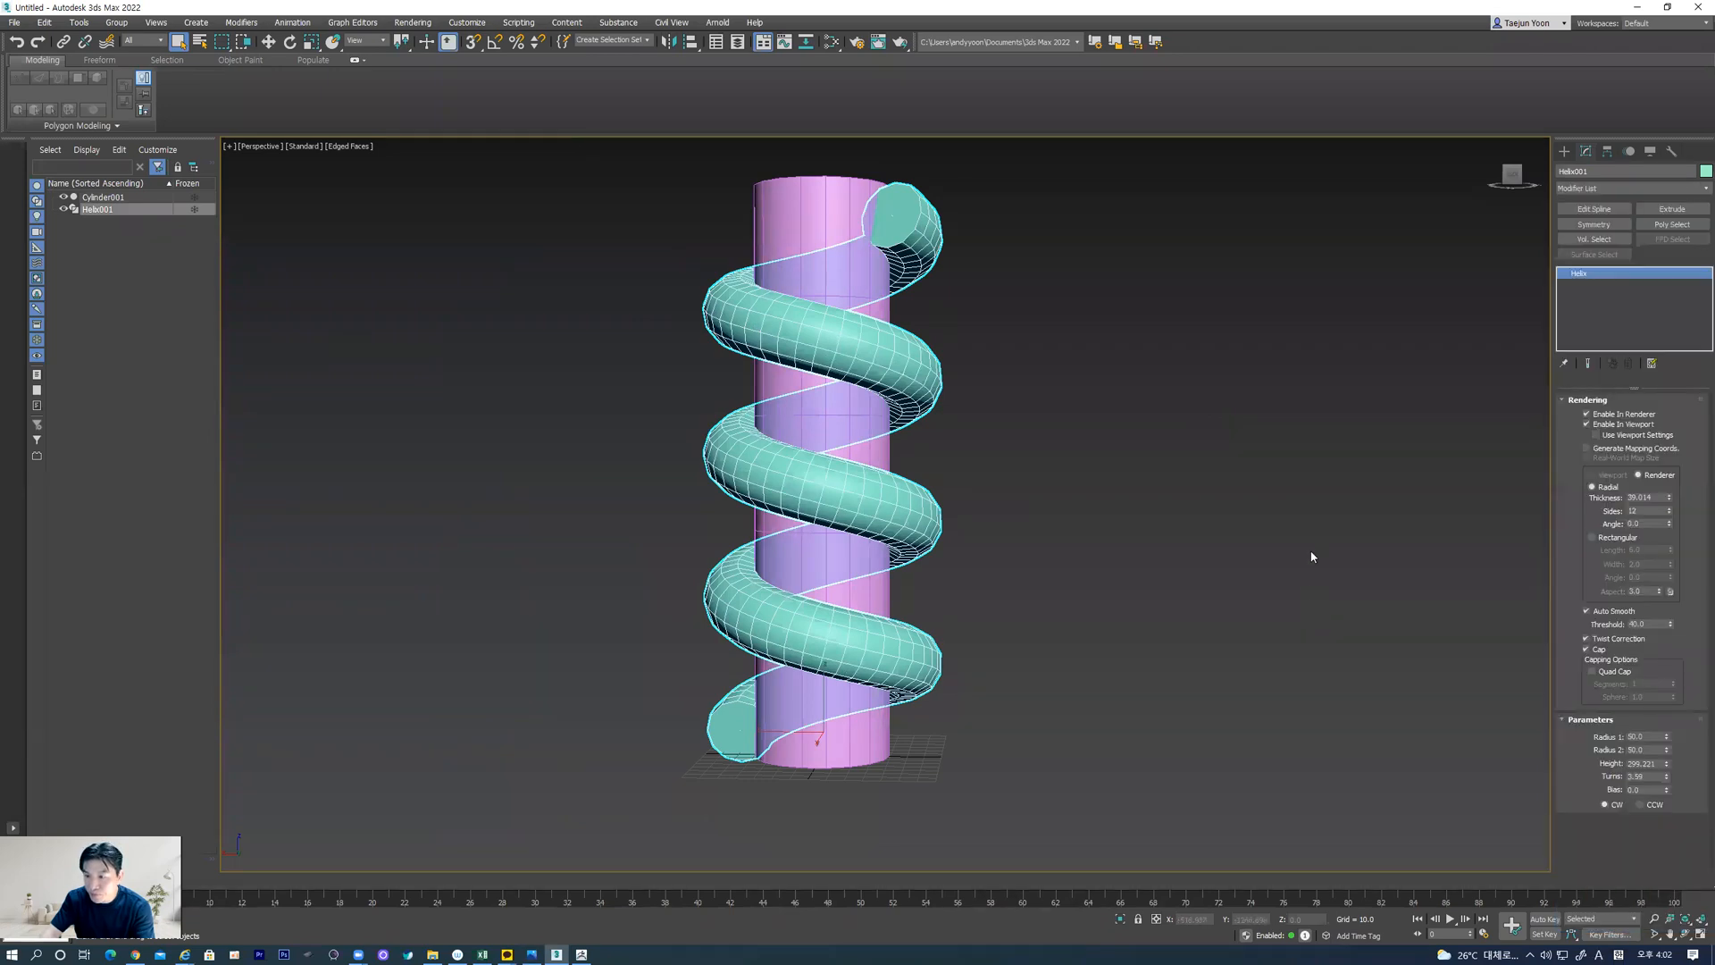
{"action": "left_click", "coordinate": [1696, 189]}
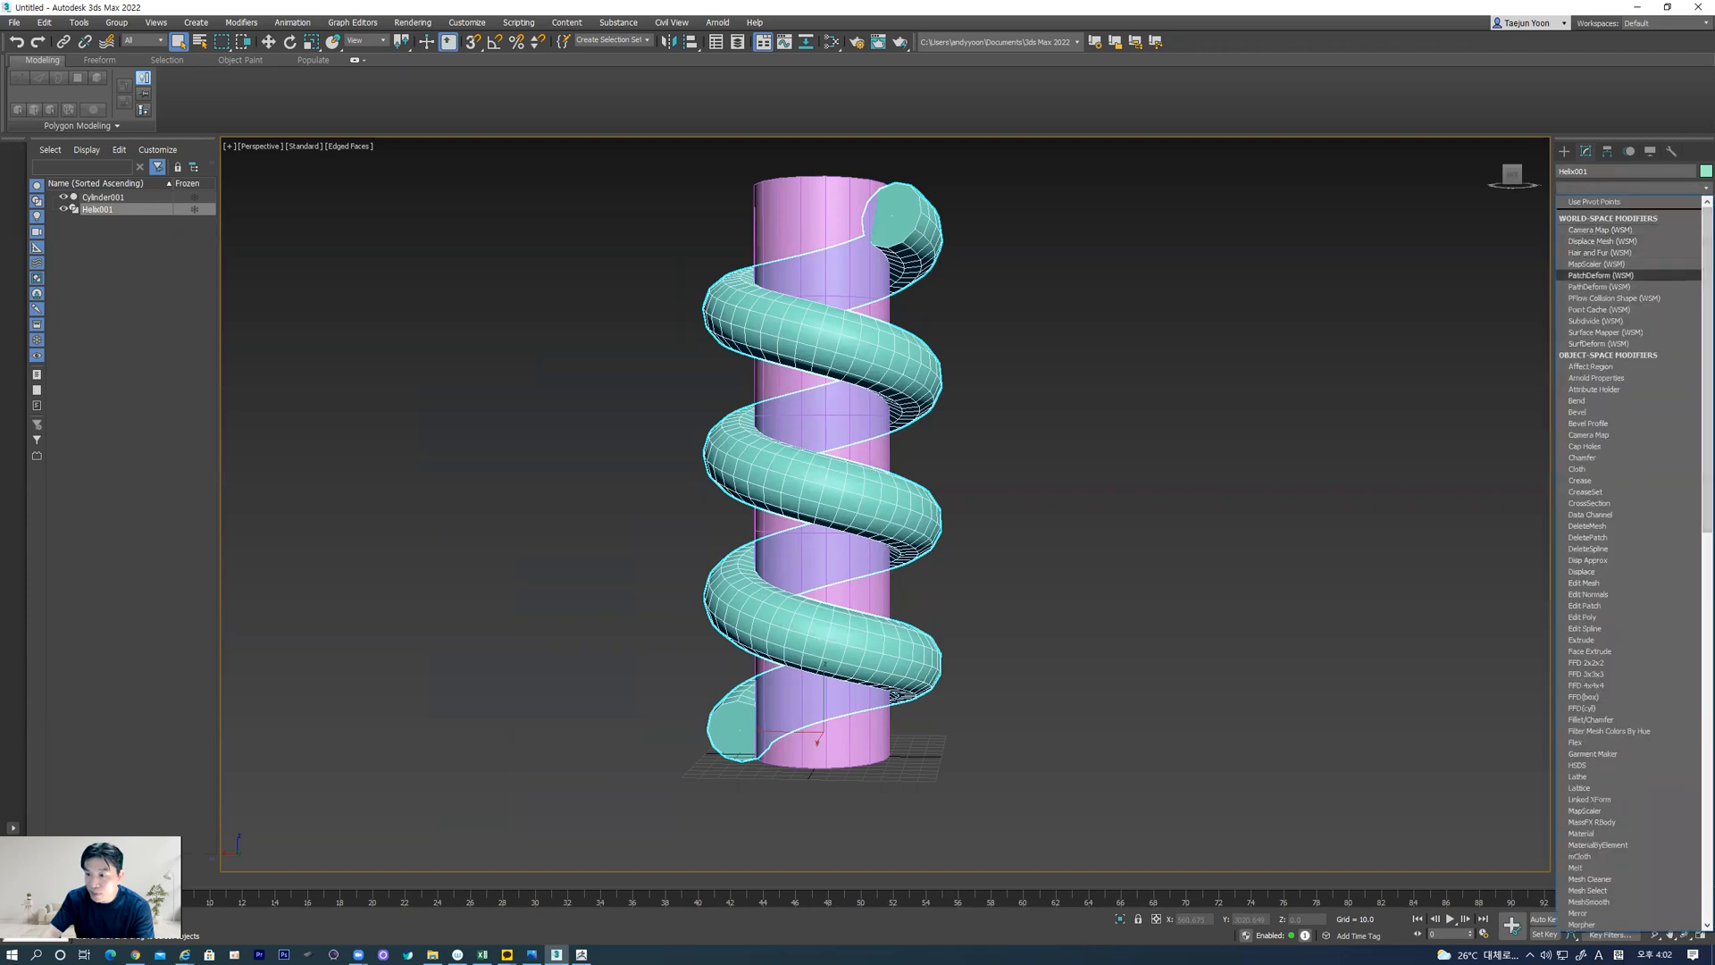
{"action": "key", "text": "Return"}
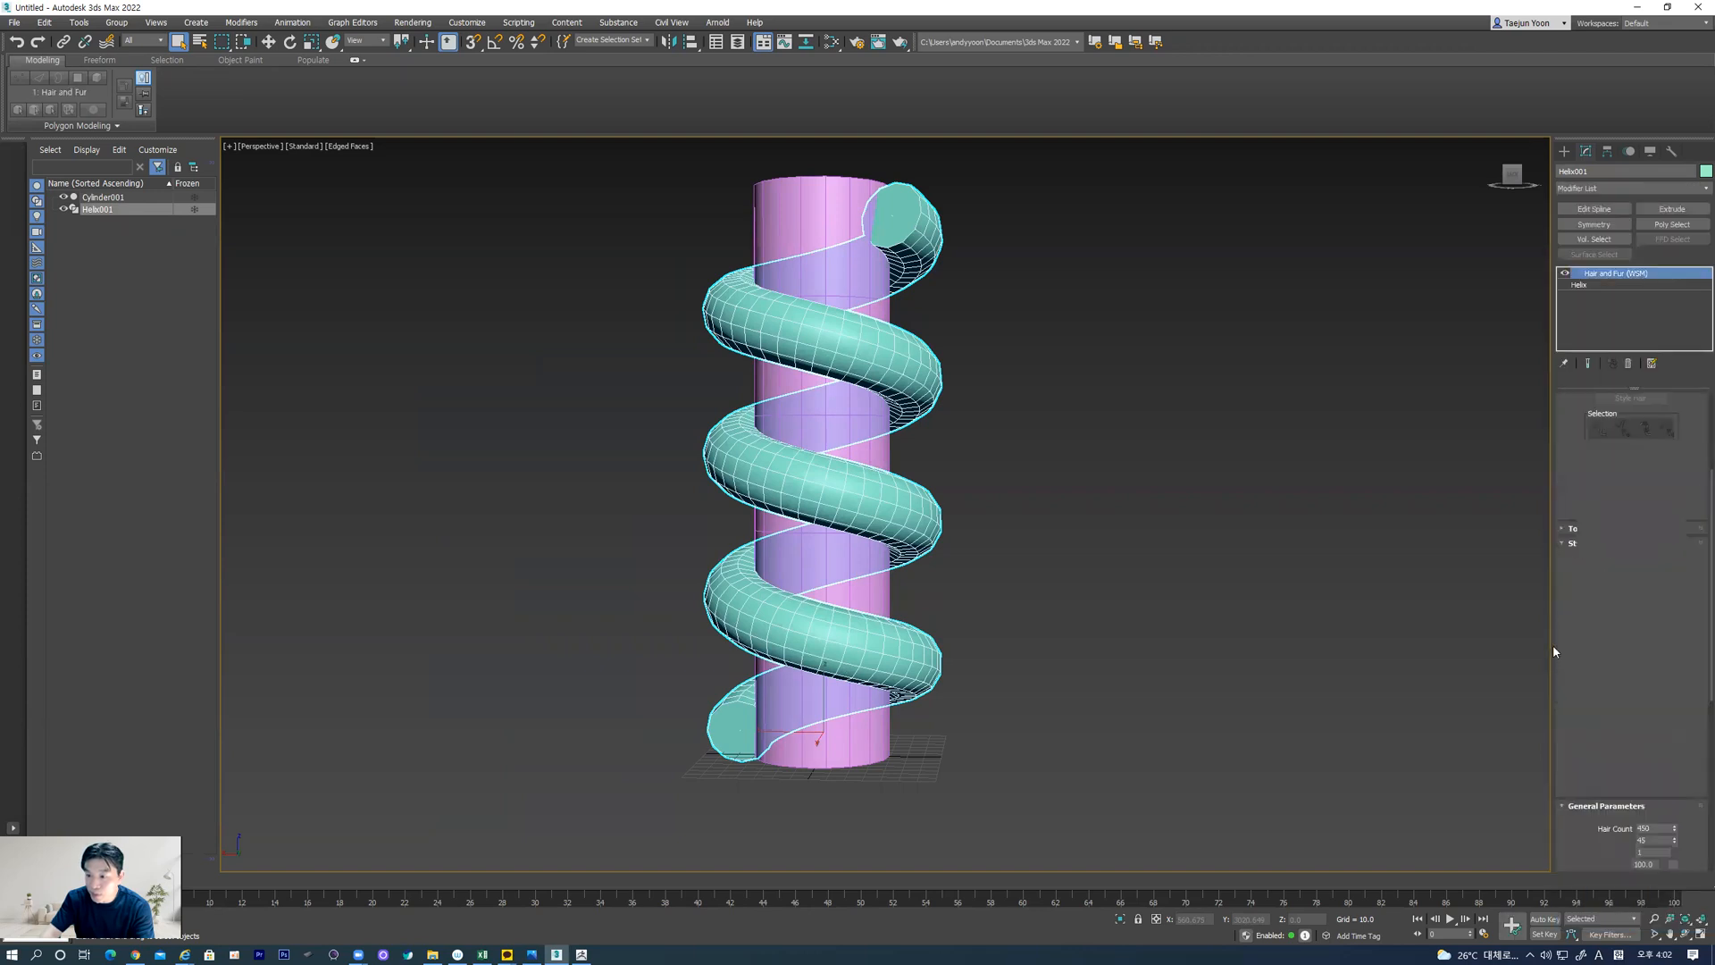
{"action": "left_click", "coordinate": [1629, 361]}
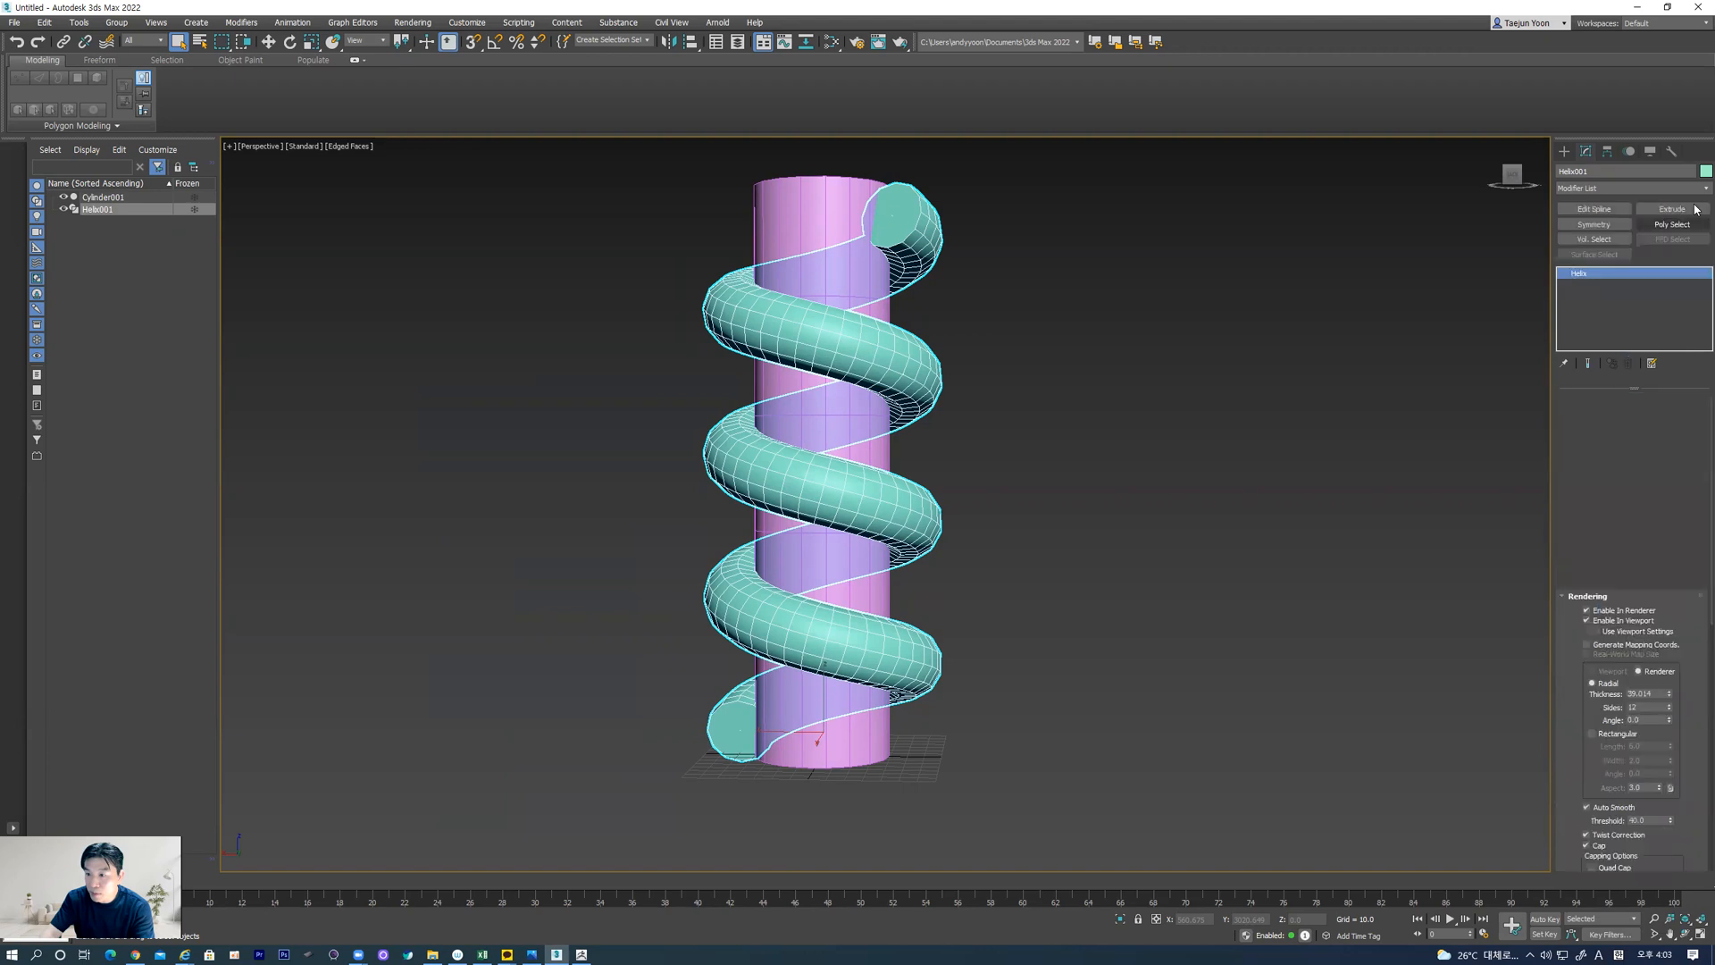
Apply Unwrap UVW to the helix without generated mapping coordinates and inspect its UVs in an enlarged UV editor
{"action": "left_click", "coordinate": [1696, 188]}
{"action": "scroll", "coordinate": [1626, 554], "scroll_direction": "down", "scroll_amount": 10}
{"action": "scroll", "coordinate": [1615, 795], "scroll_direction": "down", "scroll_amount": 1}
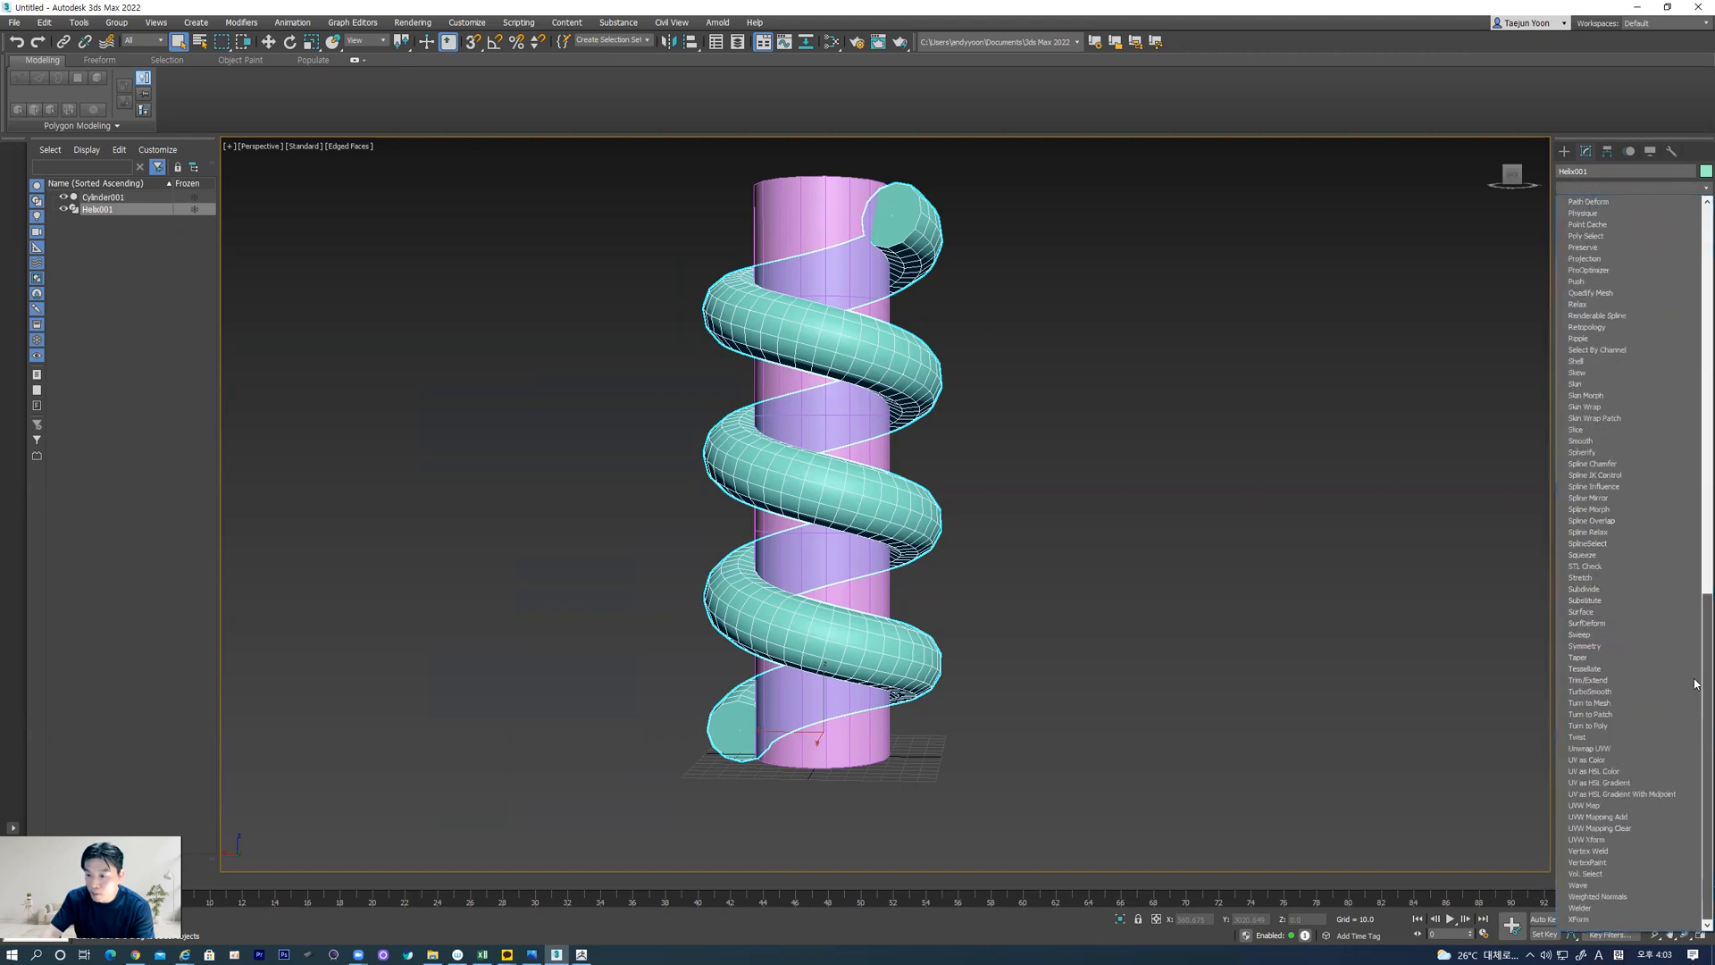
{"action": "left_click", "coordinate": [1594, 748]}
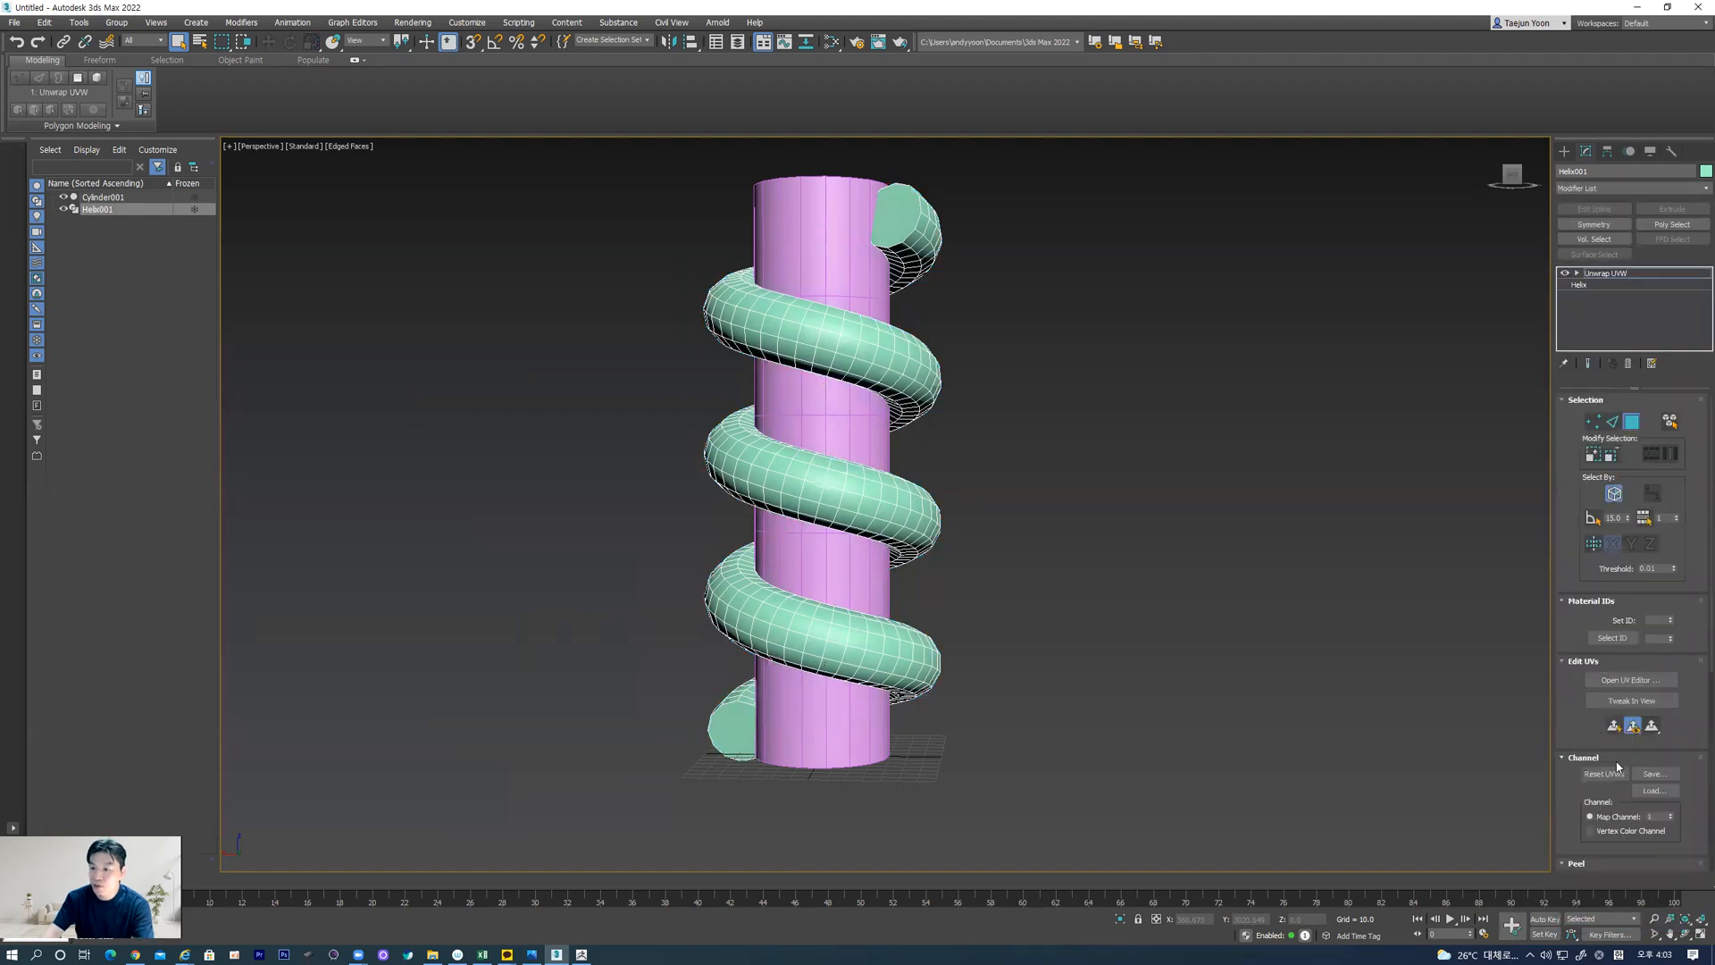
{"action": "left_click", "coordinate": [1630, 680]}
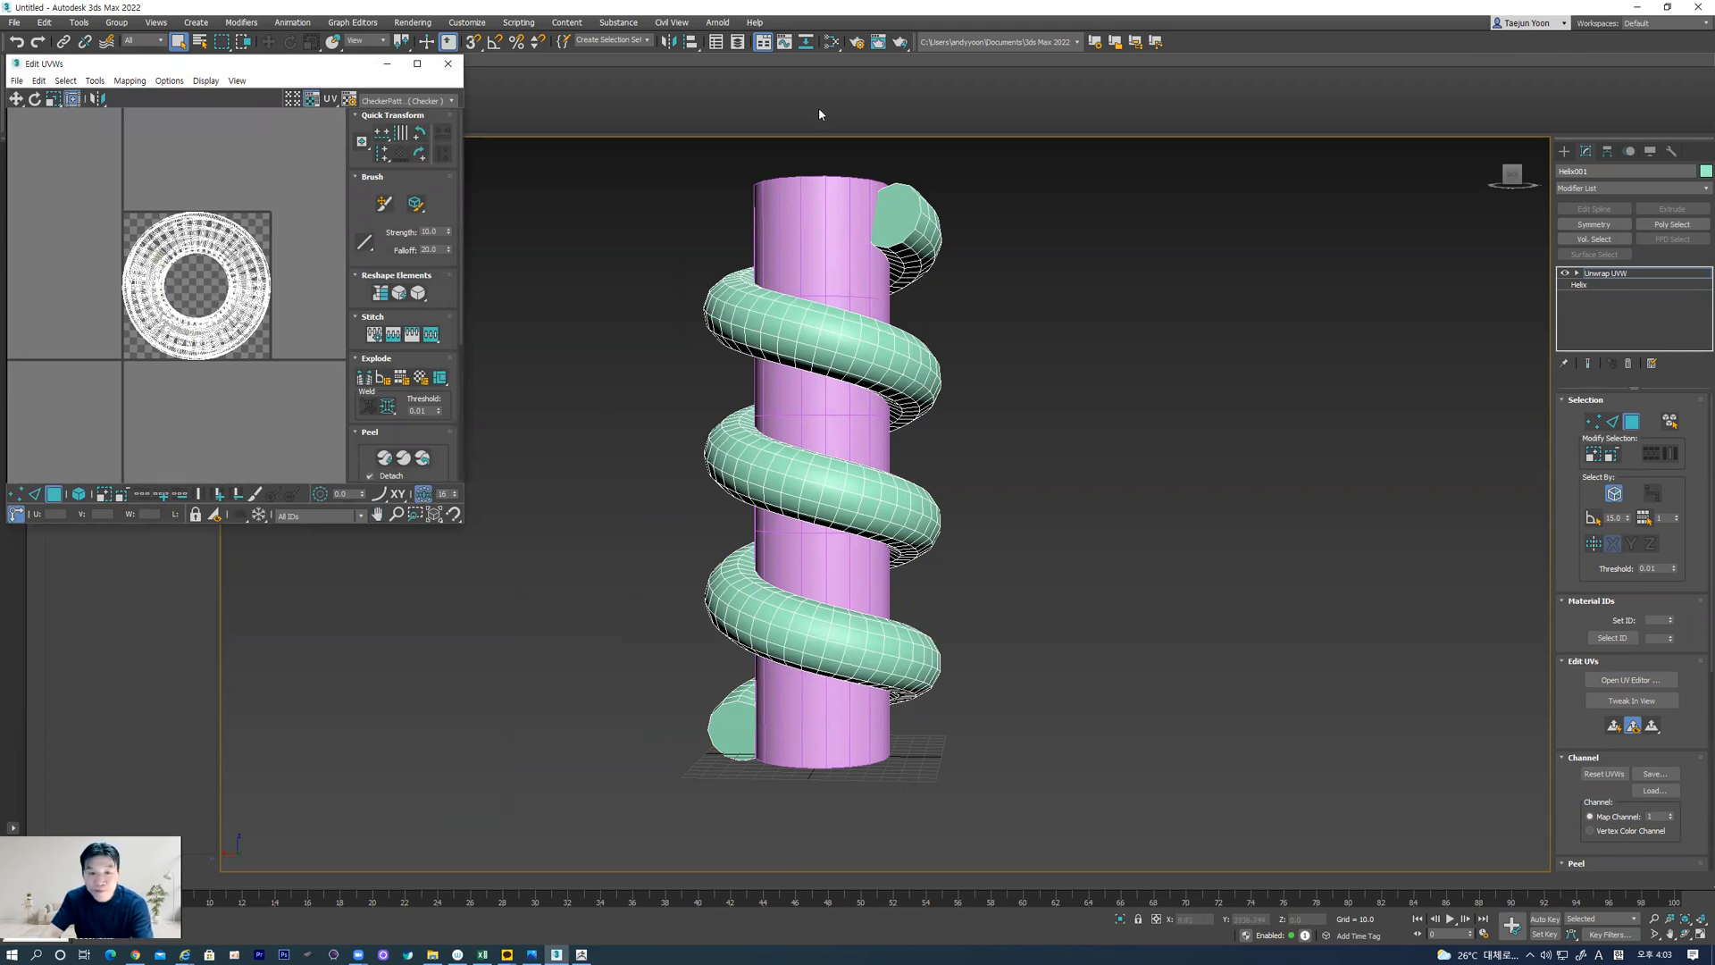
{"action": "left_click_drag", "start_coordinate": [273, 64], "coordinate": [384, 214]}
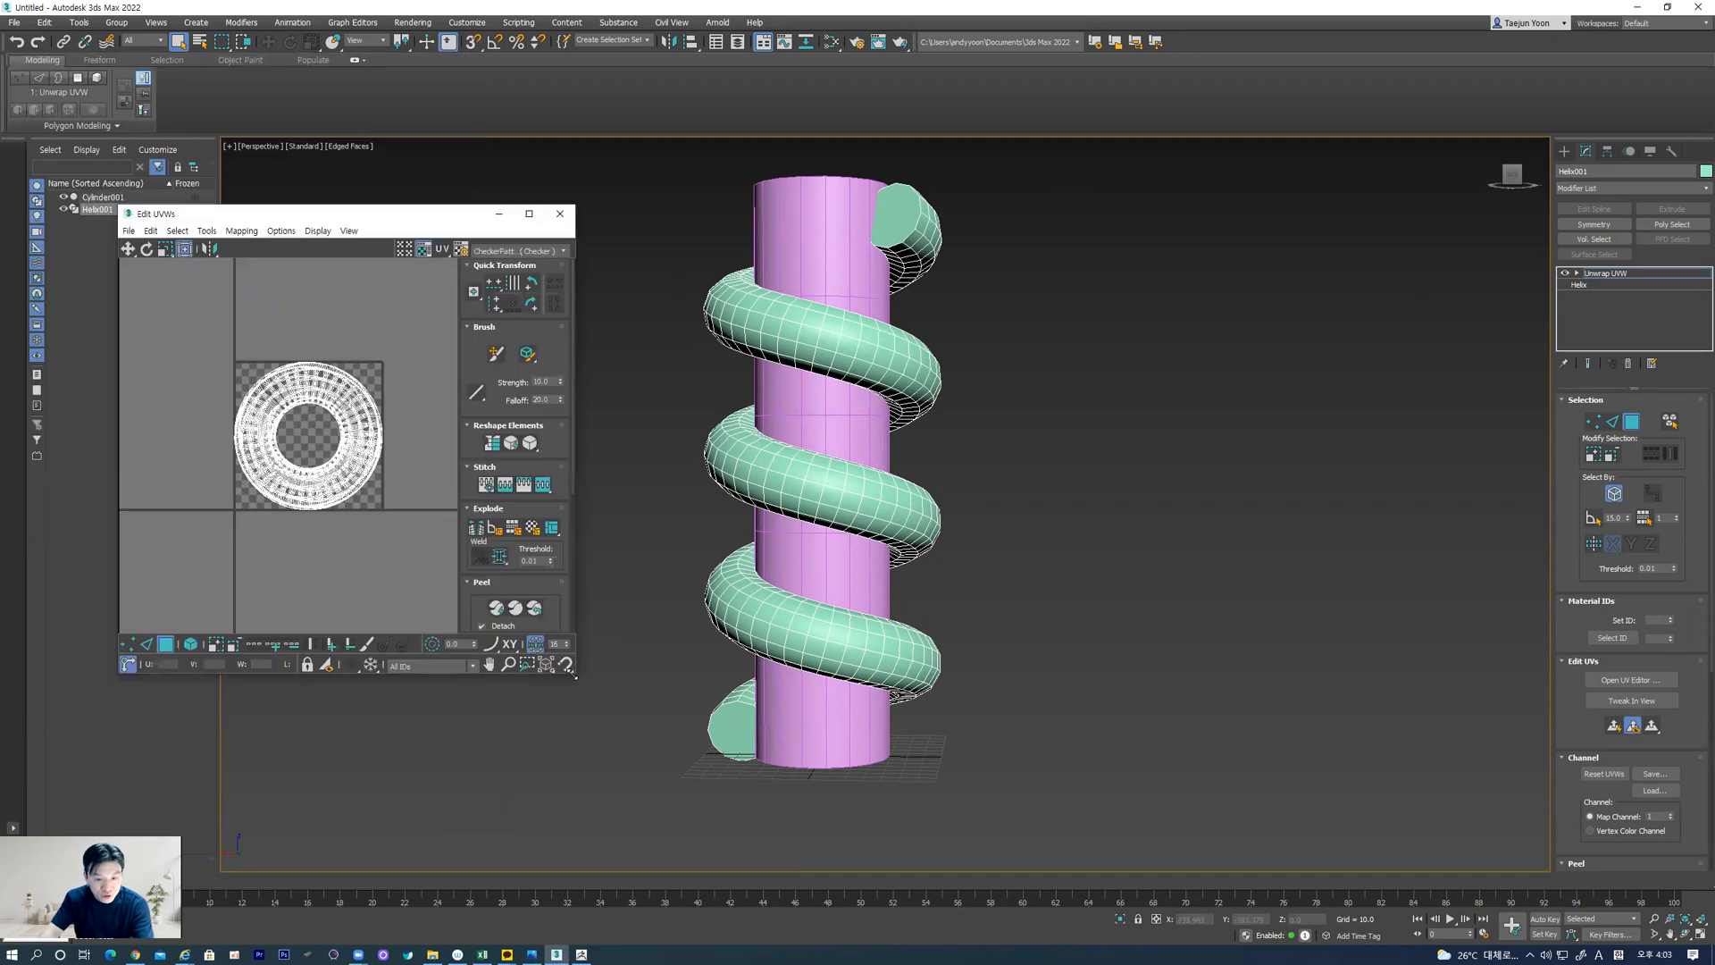
{"action": "left_click_drag", "start_coordinate": [574, 676], "coordinate": [623, 773]}
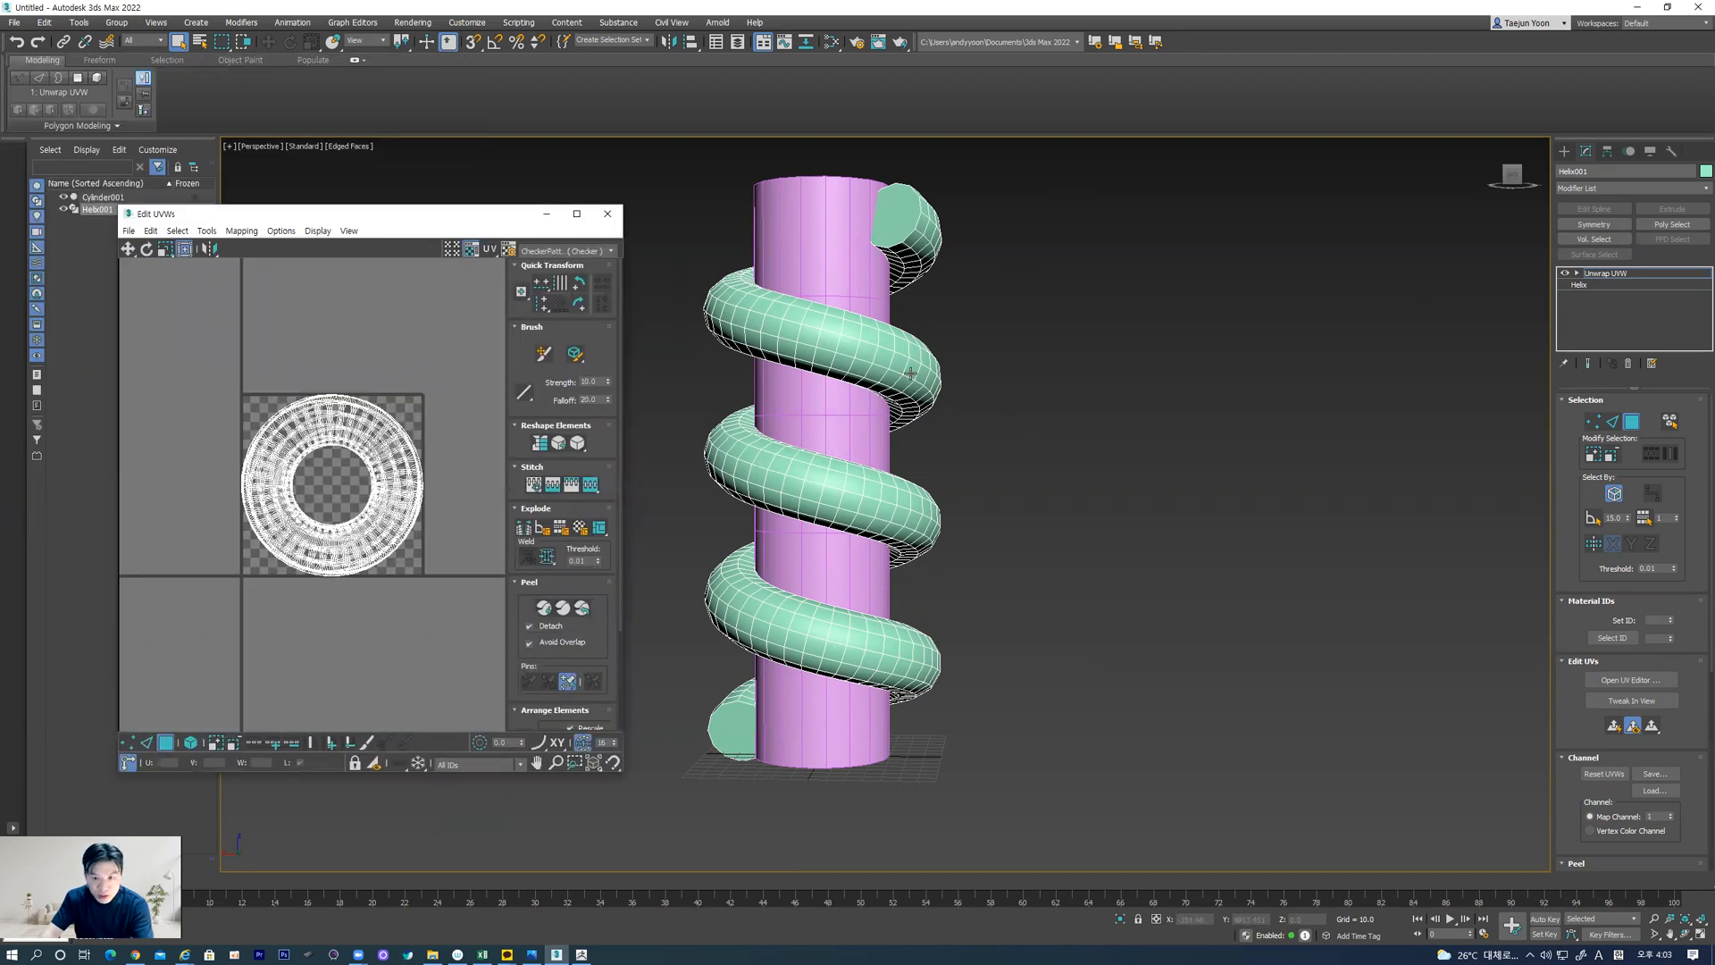
Delete the Unwrap UVW modifier and enable Generate Mapping Coords. on the helix with Real-World Map Size off
{"action": "left_click", "coordinate": [1579, 285]}
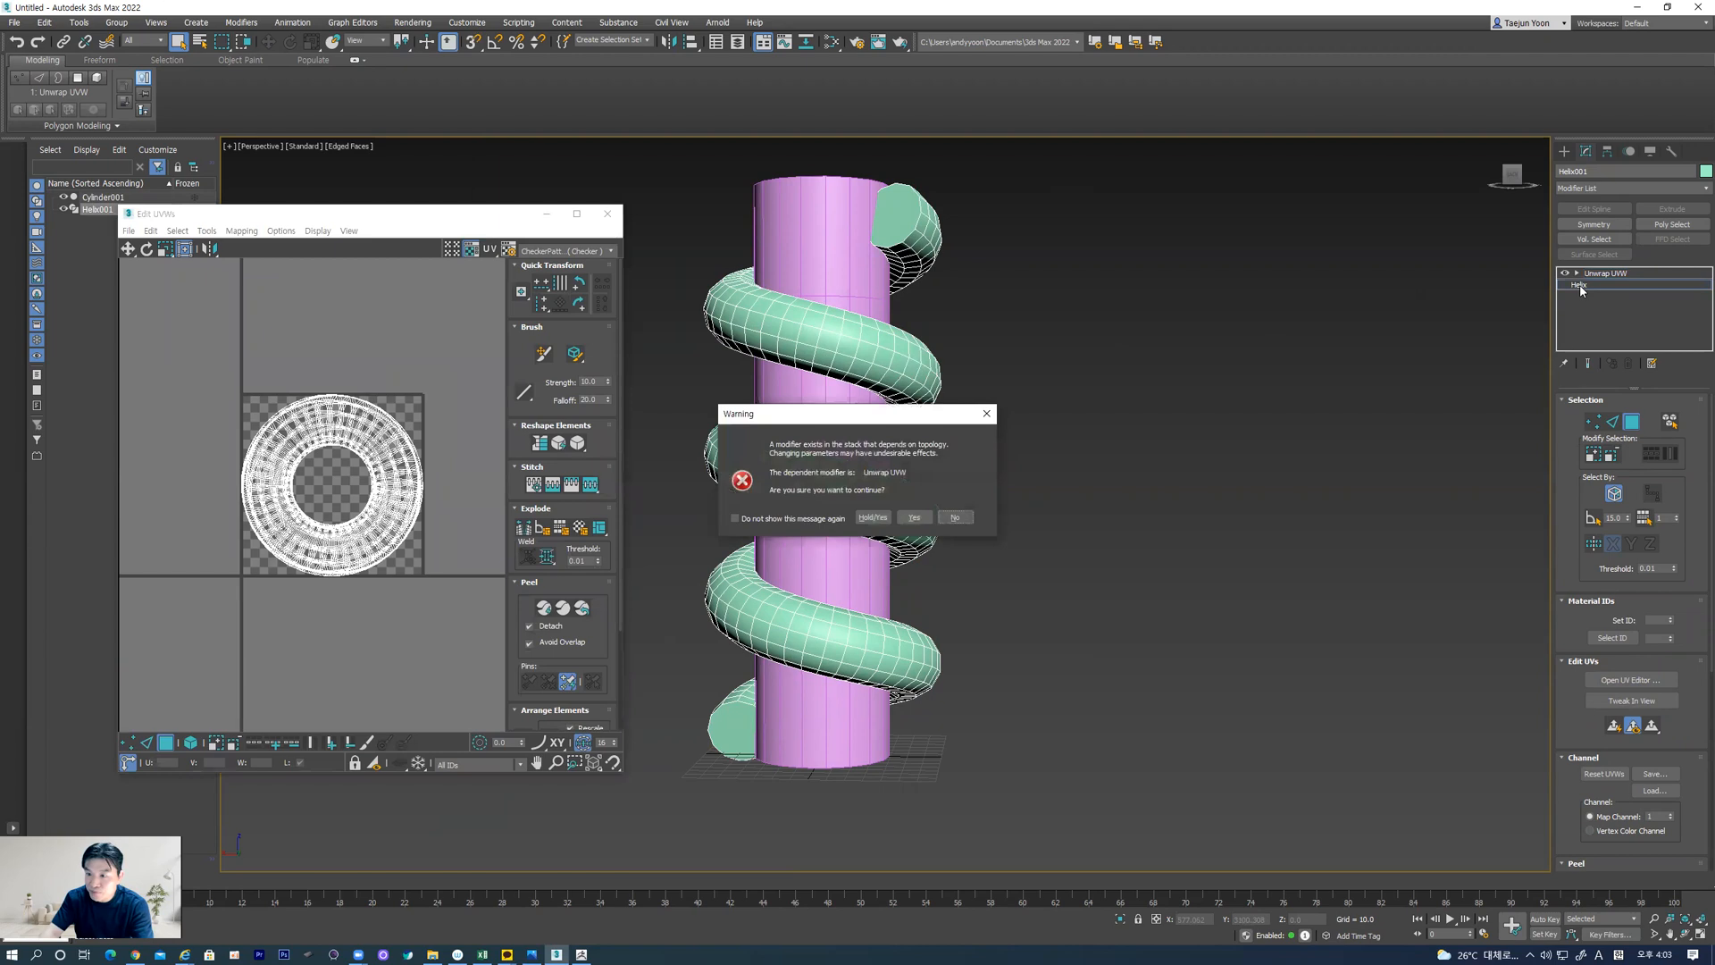
{"action": "left_click", "coordinate": [913, 517]}
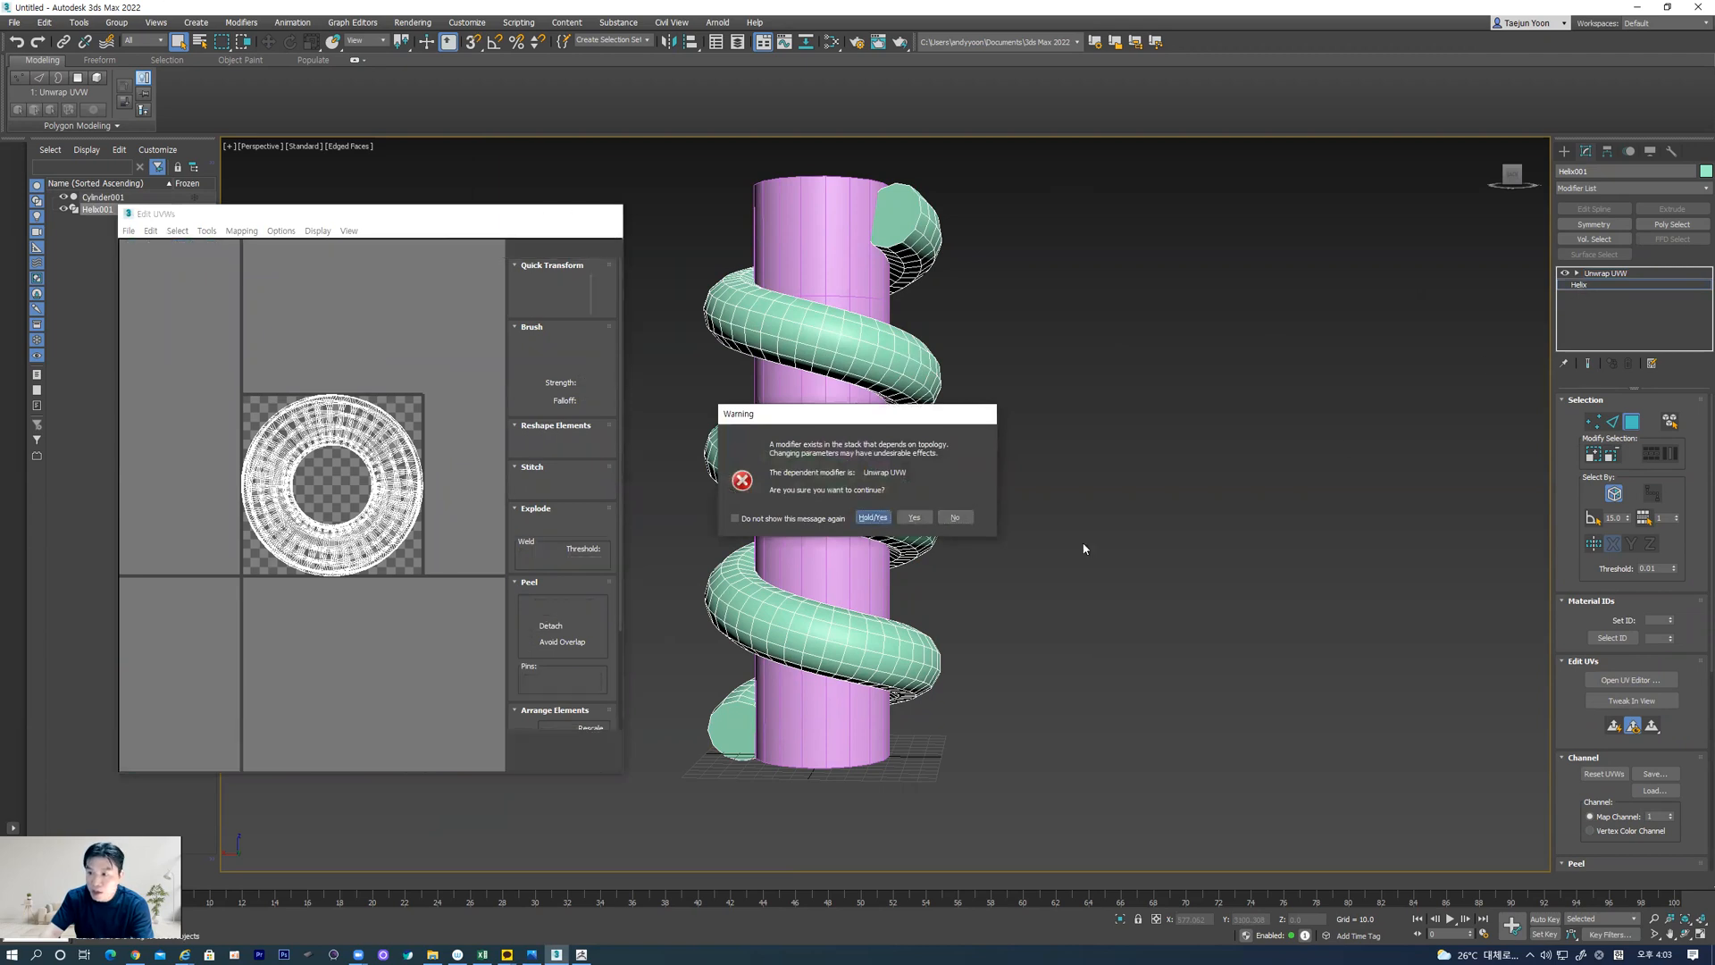
{"action": "left_click", "coordinate": [1616, 273]}
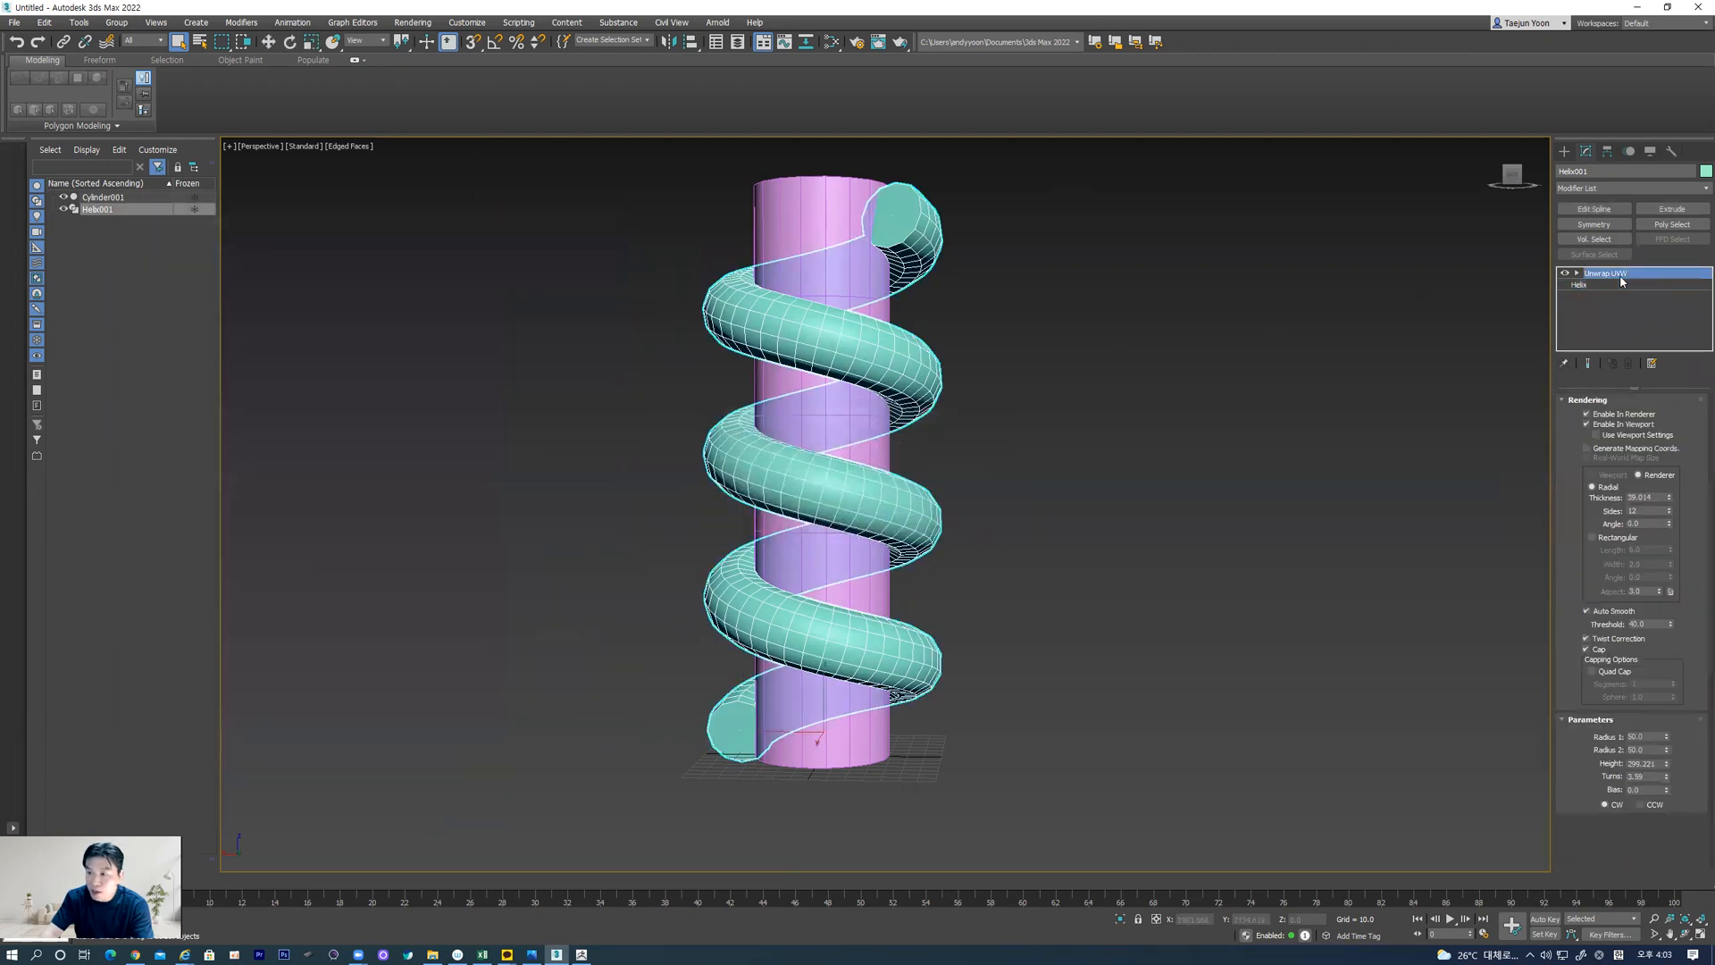
{"action": "left_click", "coordinate": [1627, 364]}
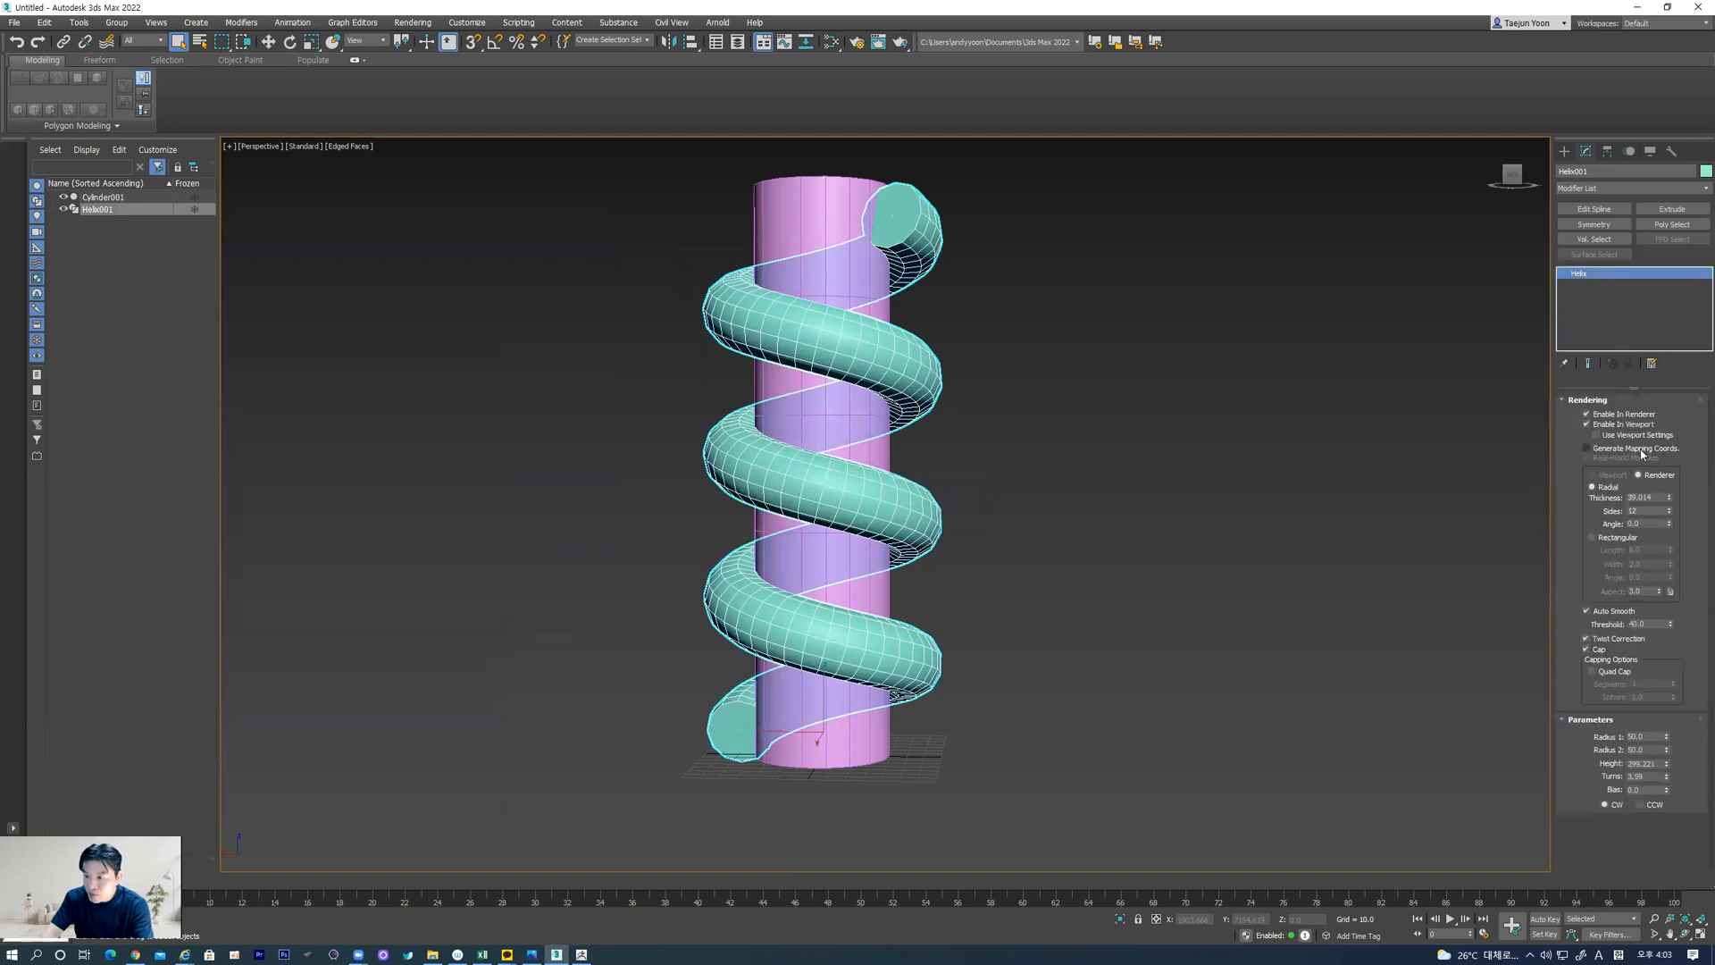
{"action": "left_click", "coordinate": [1587, 449]}
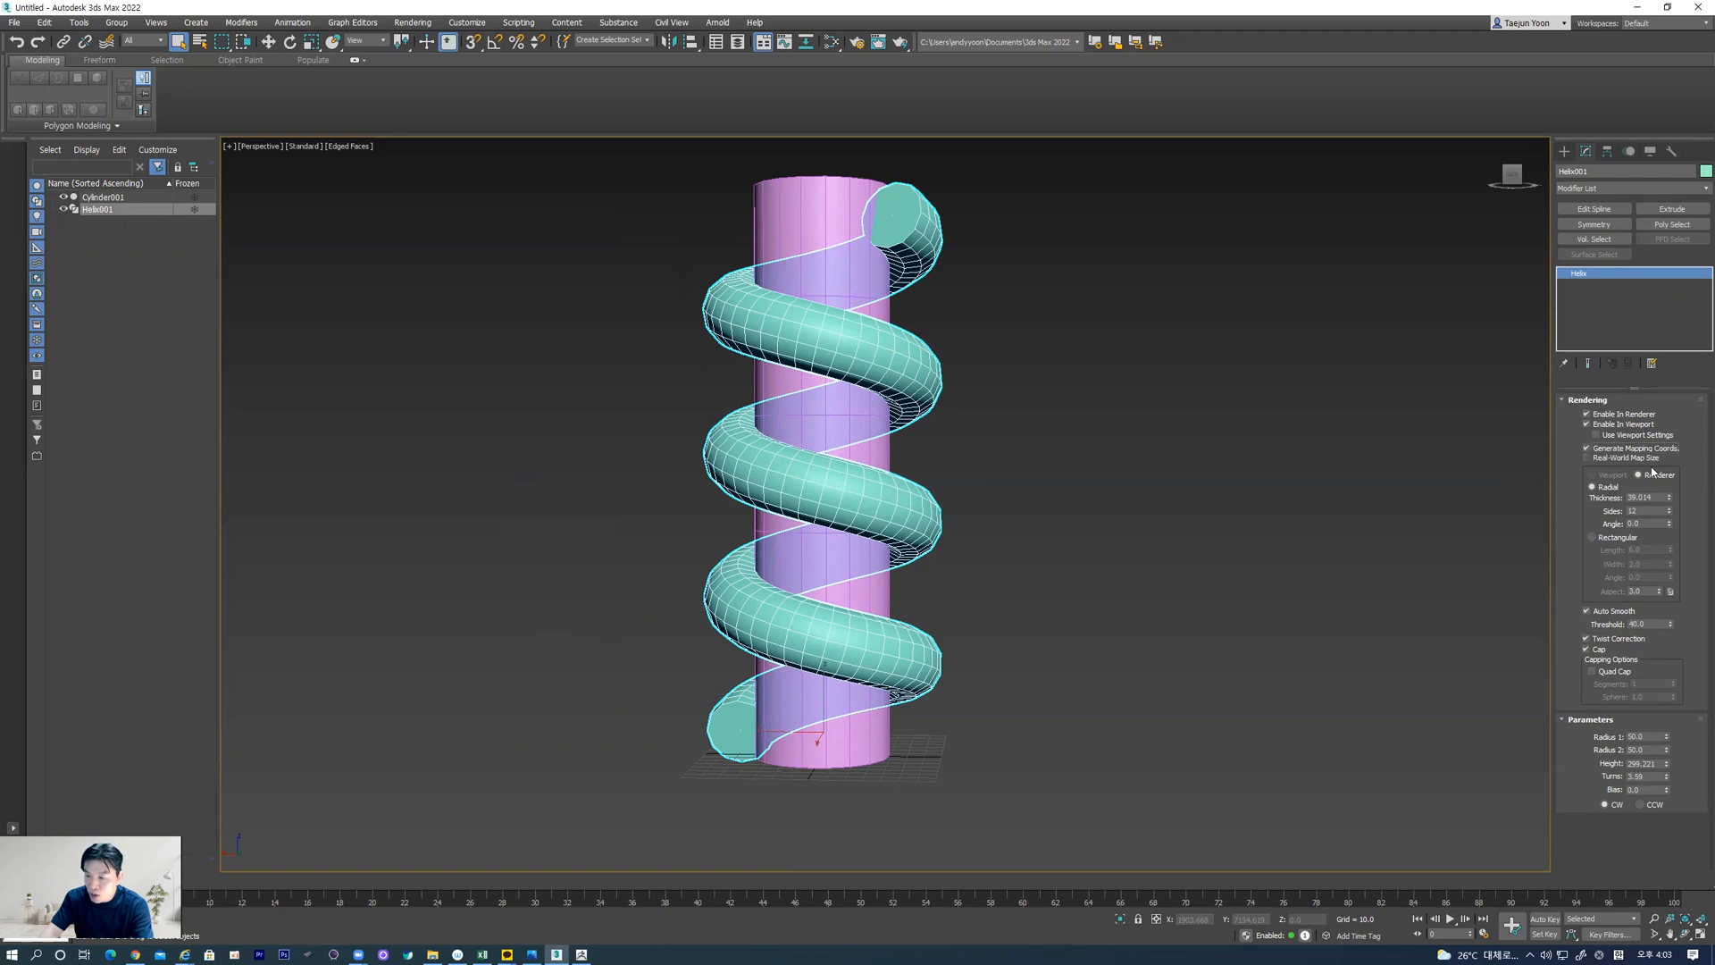
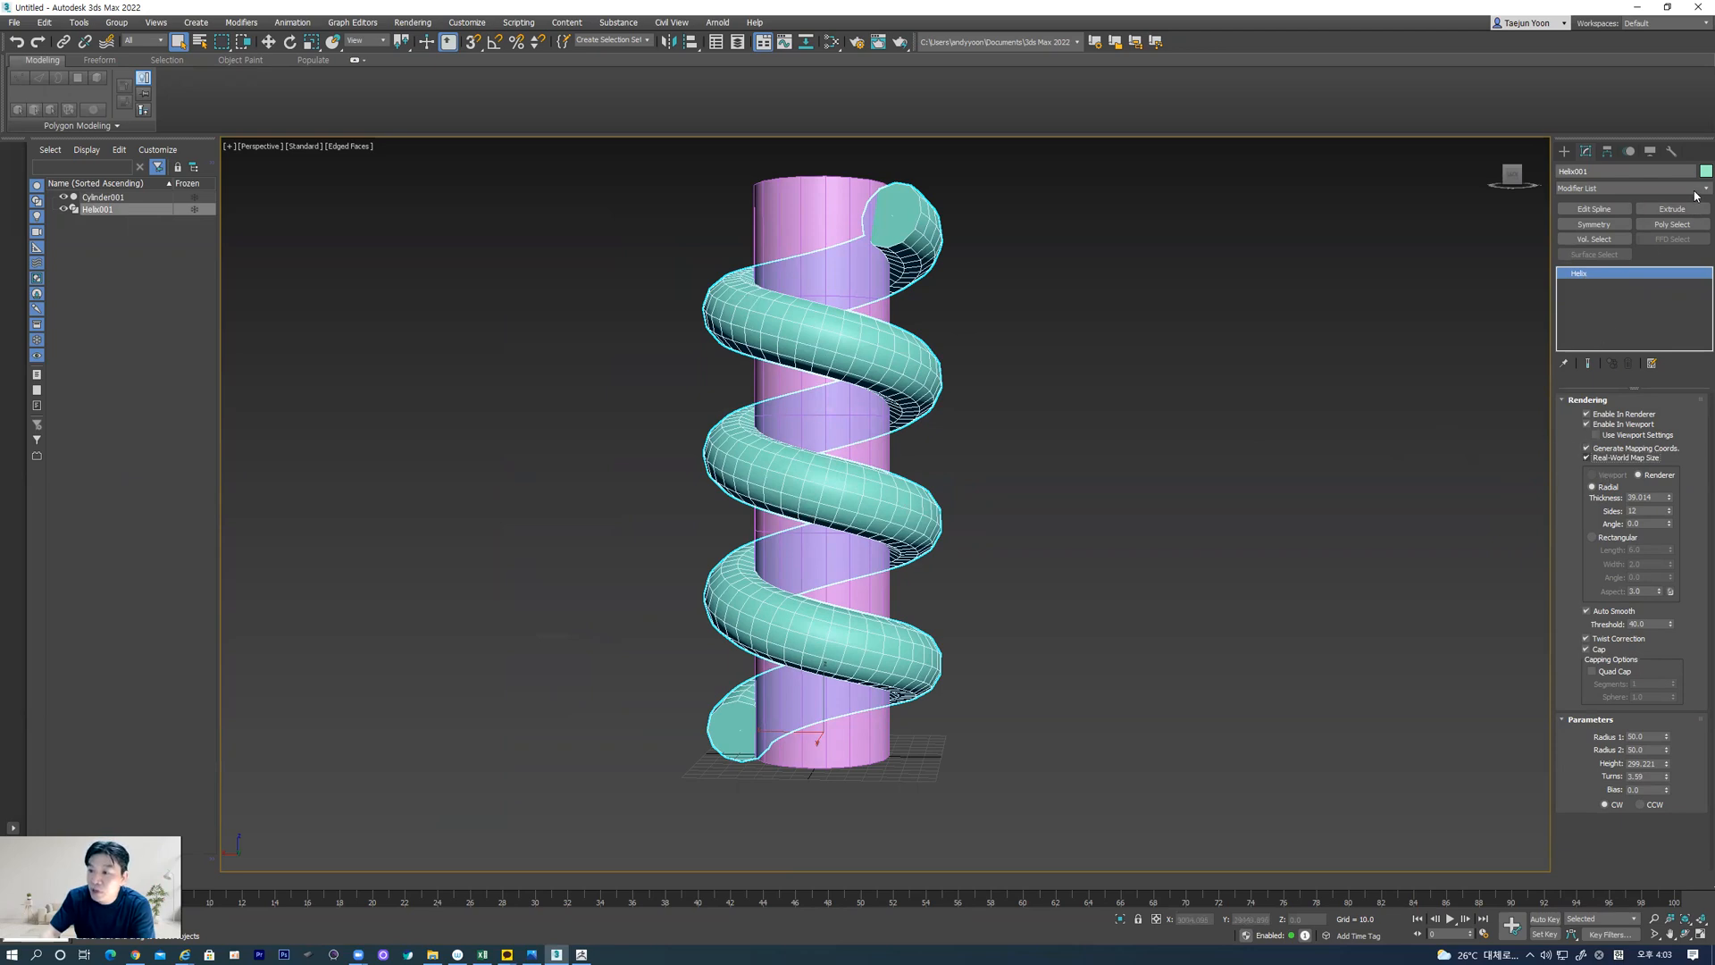
Add an Unwrap UVW modifier to the helix and open its UVs for editing
{"action": "left_click", "coordinate": [1662, 189]}
{"action": "left_click_drag", "start_coordinate": [1707, 285], "coordinate": [1707, 679]}
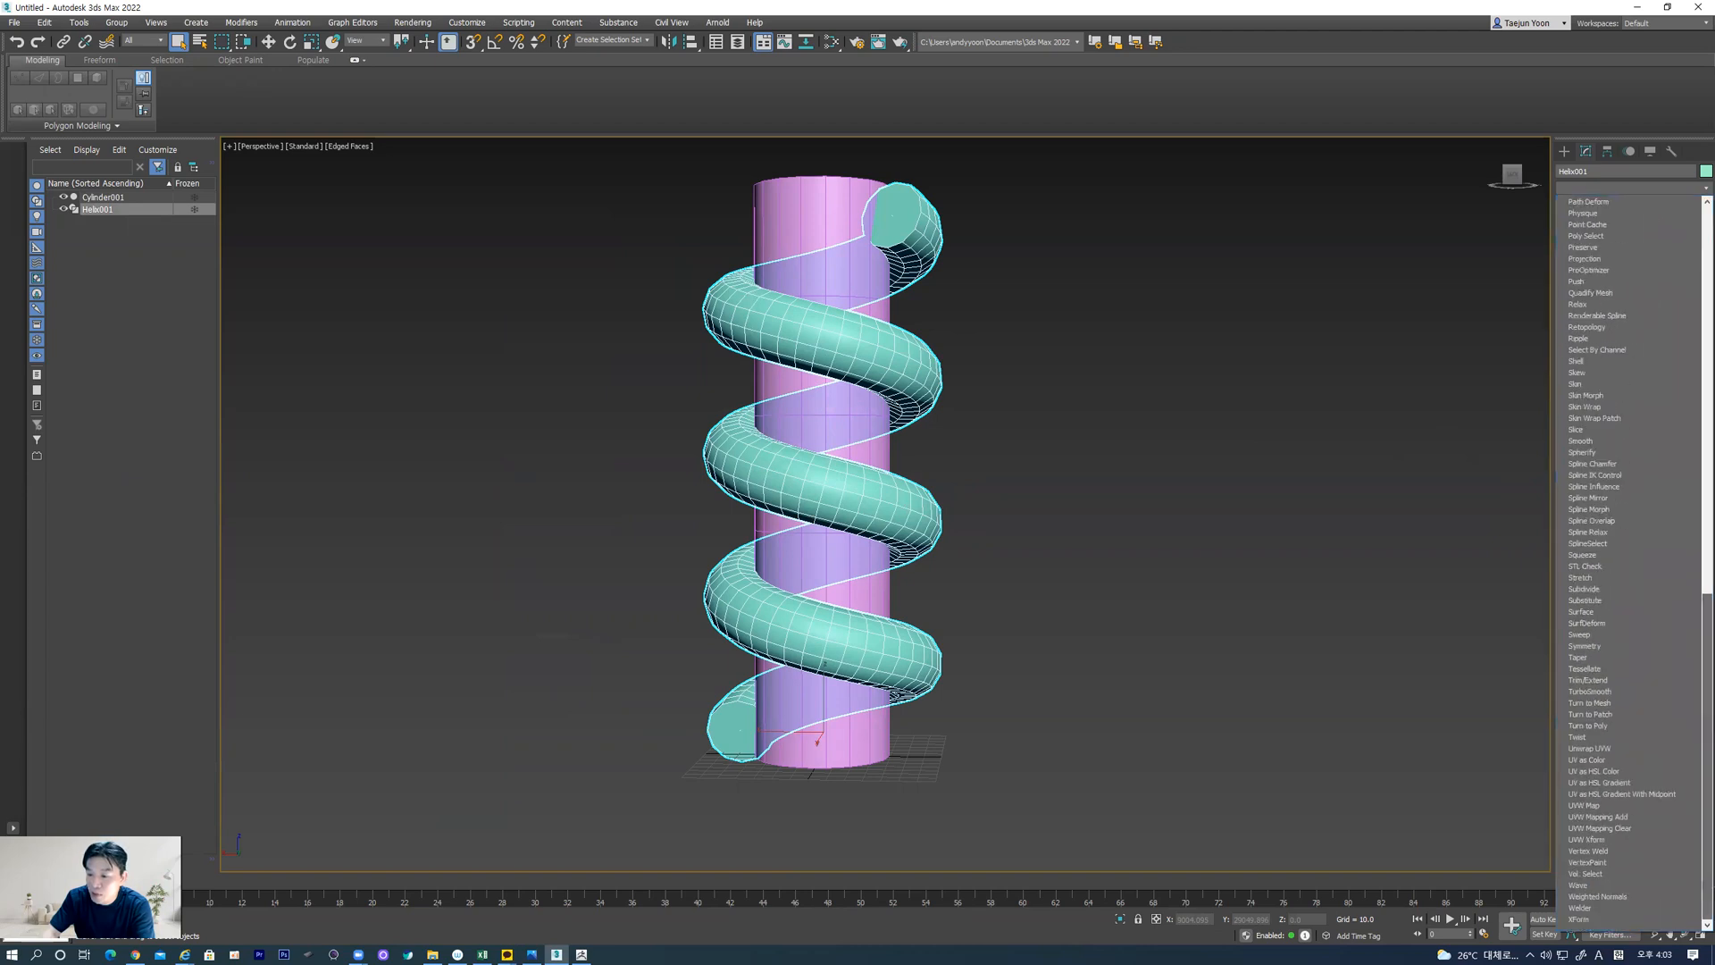
{"action": "left_click", "coordinate": [1590, 749]}
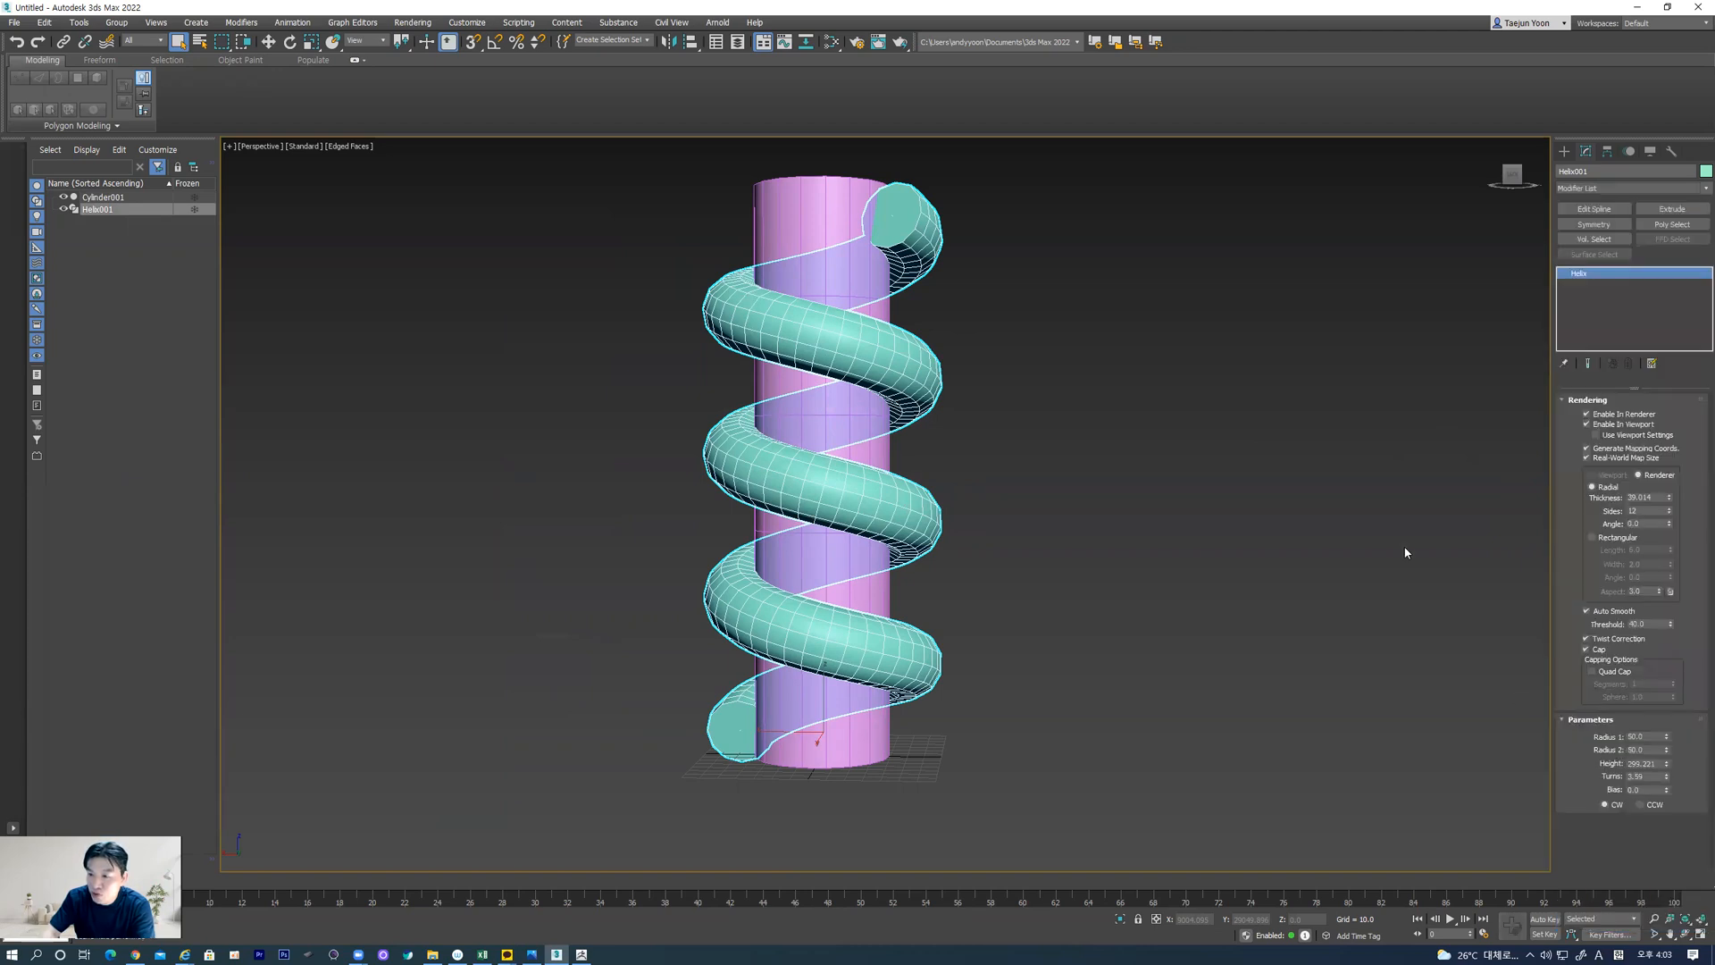
{"action": "left_click", "coordinate": [1627, 681]}
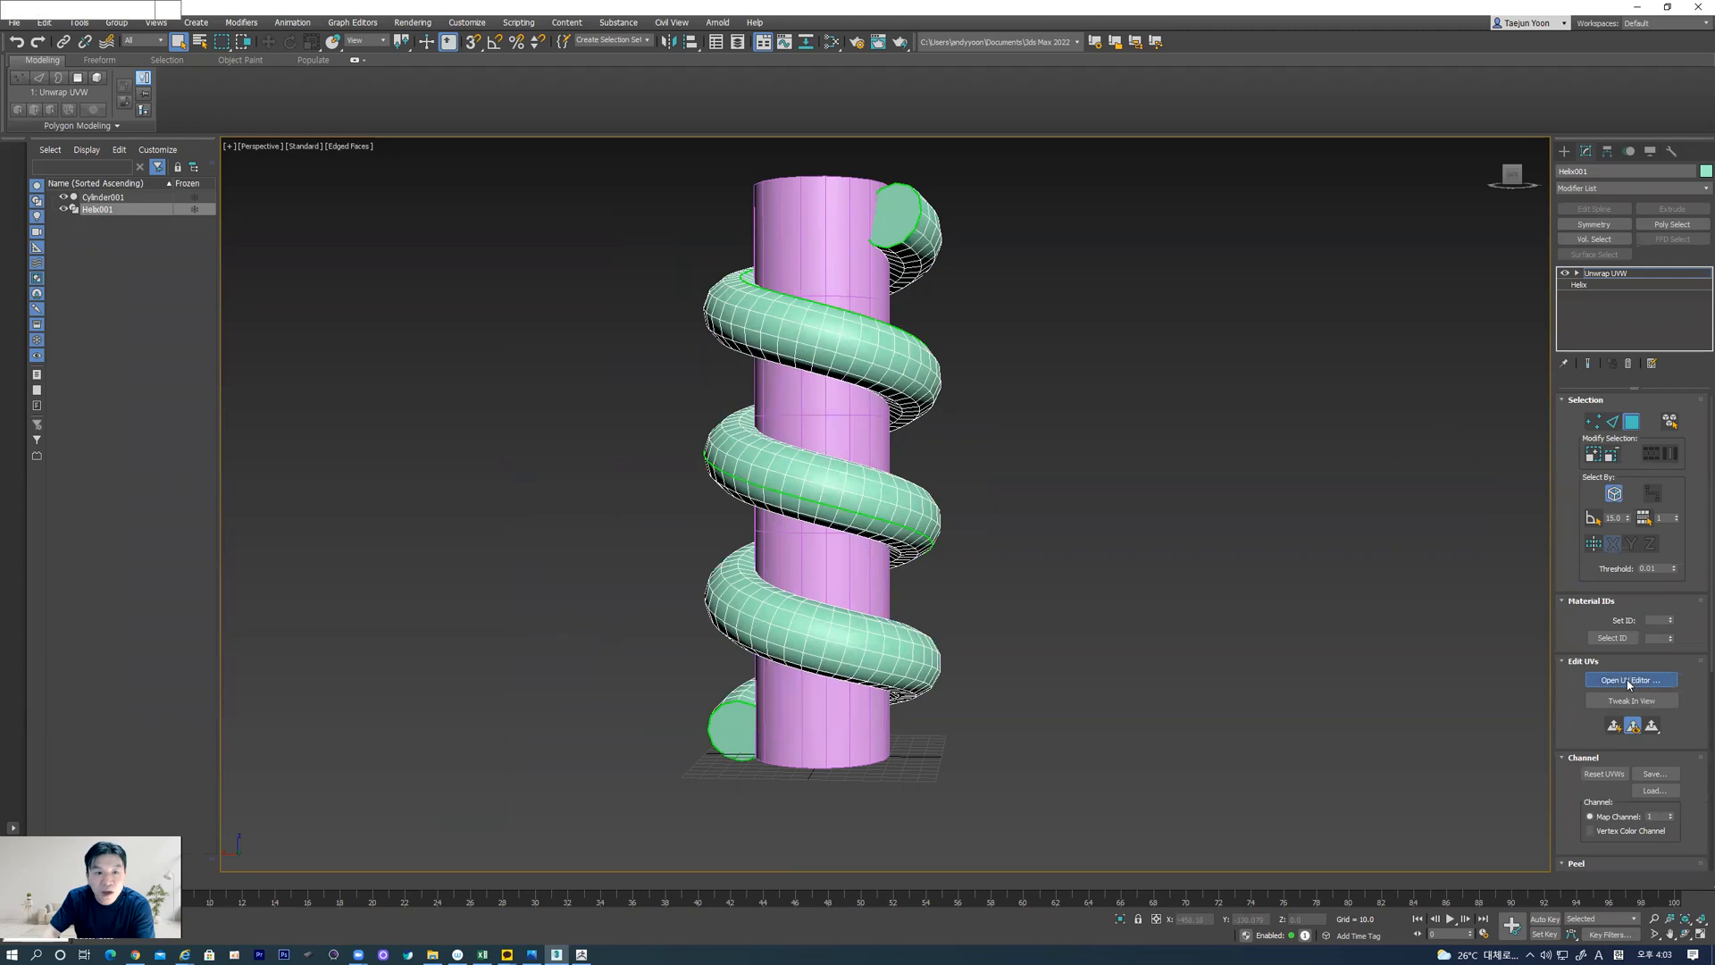
Enlarge the UV editor and examine the helix's whole UV strip against the tile boundaries
{"action": "scroll", "coordinate": [223, 345], "scroll_direction": "down", "scroll_amount": 10}
{"action": "scroll", "coordinate": [223, 340], "scroll_direction": "down", "scroll_amount": 3}
{"action": "middle_click_drag", "start_coordinate": [210, 330], "coordinate": [138, 366]}
{"action": "scroll", "coordinate": [166, 337], "scroll_direction": "down", "scroll_amount": 9}
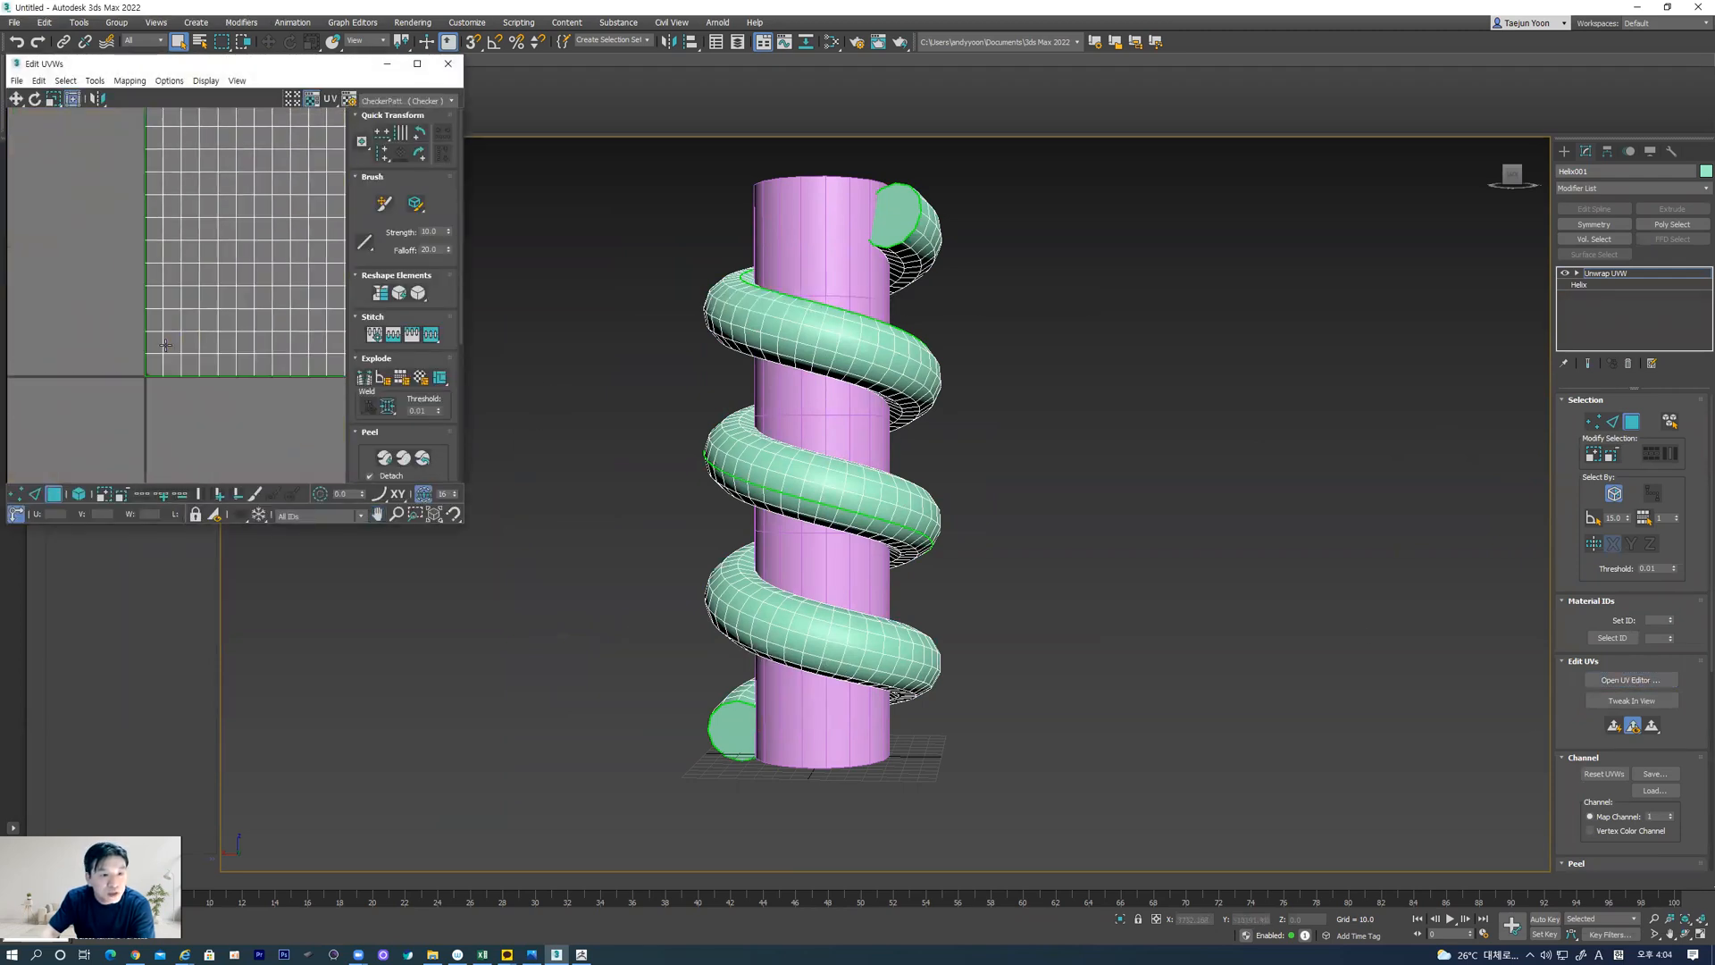
{"action": "middle_click_drag", "start_coordinate": [295, 334], "coordinate": [205, 318]}
{"action": "scroll", "coordinate": [124, 313], "scroll_direction": "down", "scroll_amount": 3}
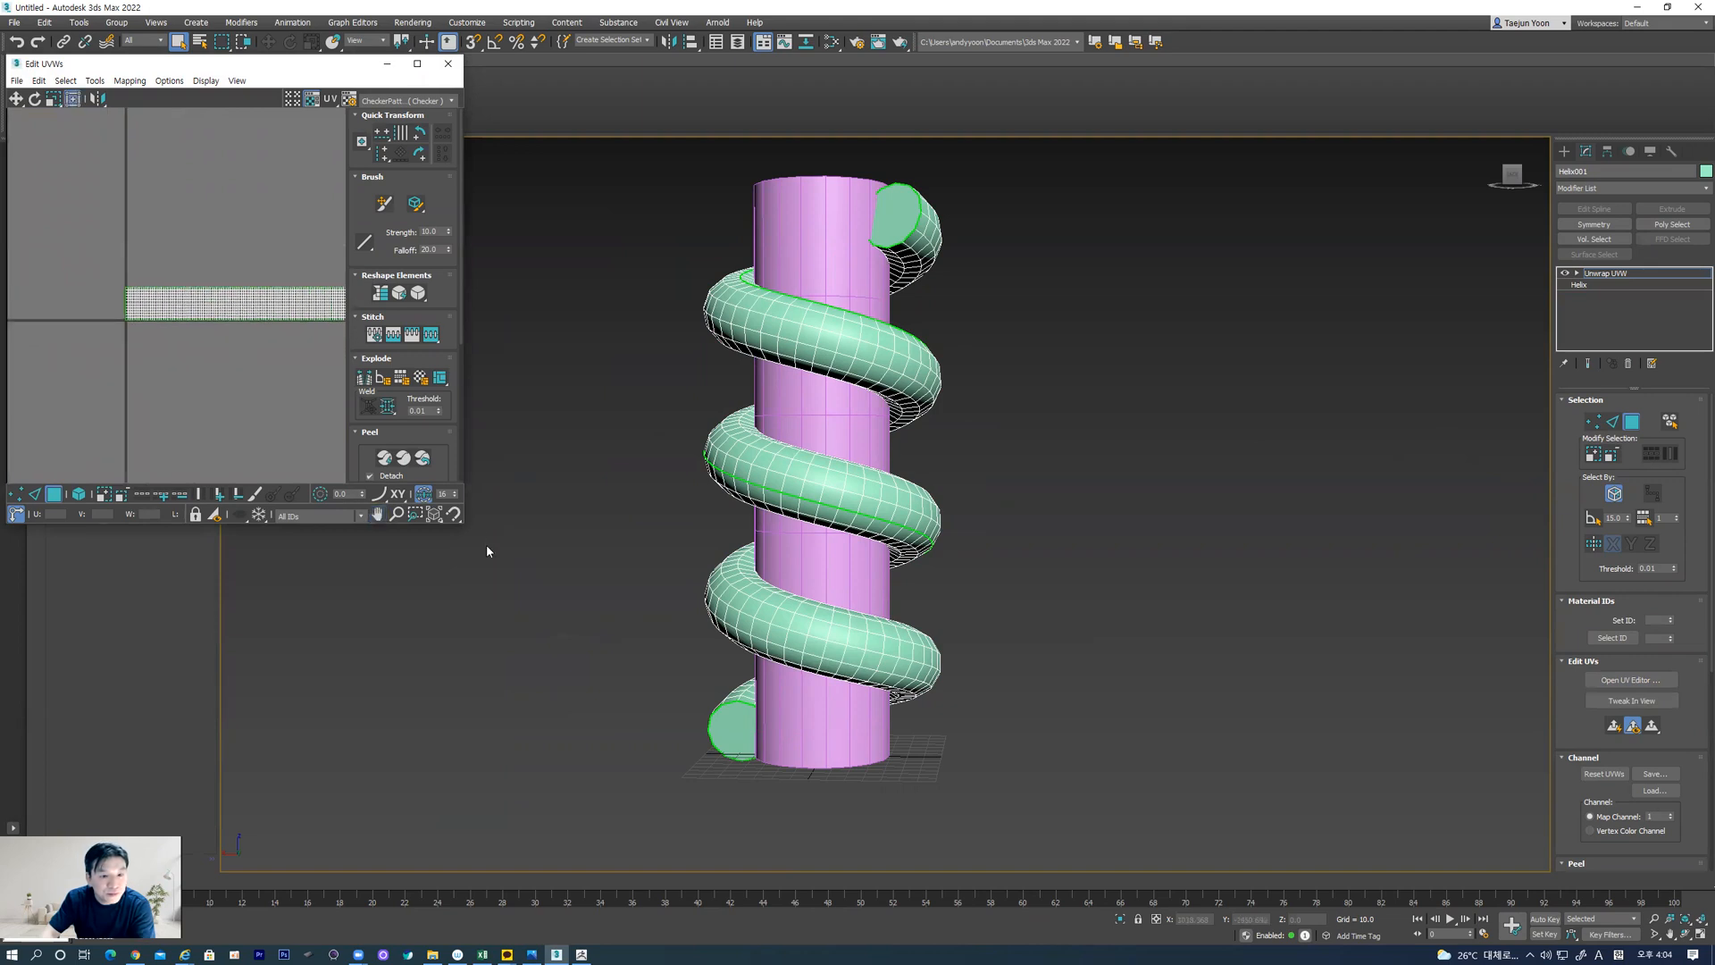
{"action": "left_click_drag", "start_coordinate": [463, 527], "coordinate": [693, 696]}
{"action": "middle_click_drag", "start_coordinate": [328, 460], "coordinate": [244, 479]}
{"action": "scroll", "coordinate": [286, 495], "scroll_direction": "down", "scroll_amount": 1}
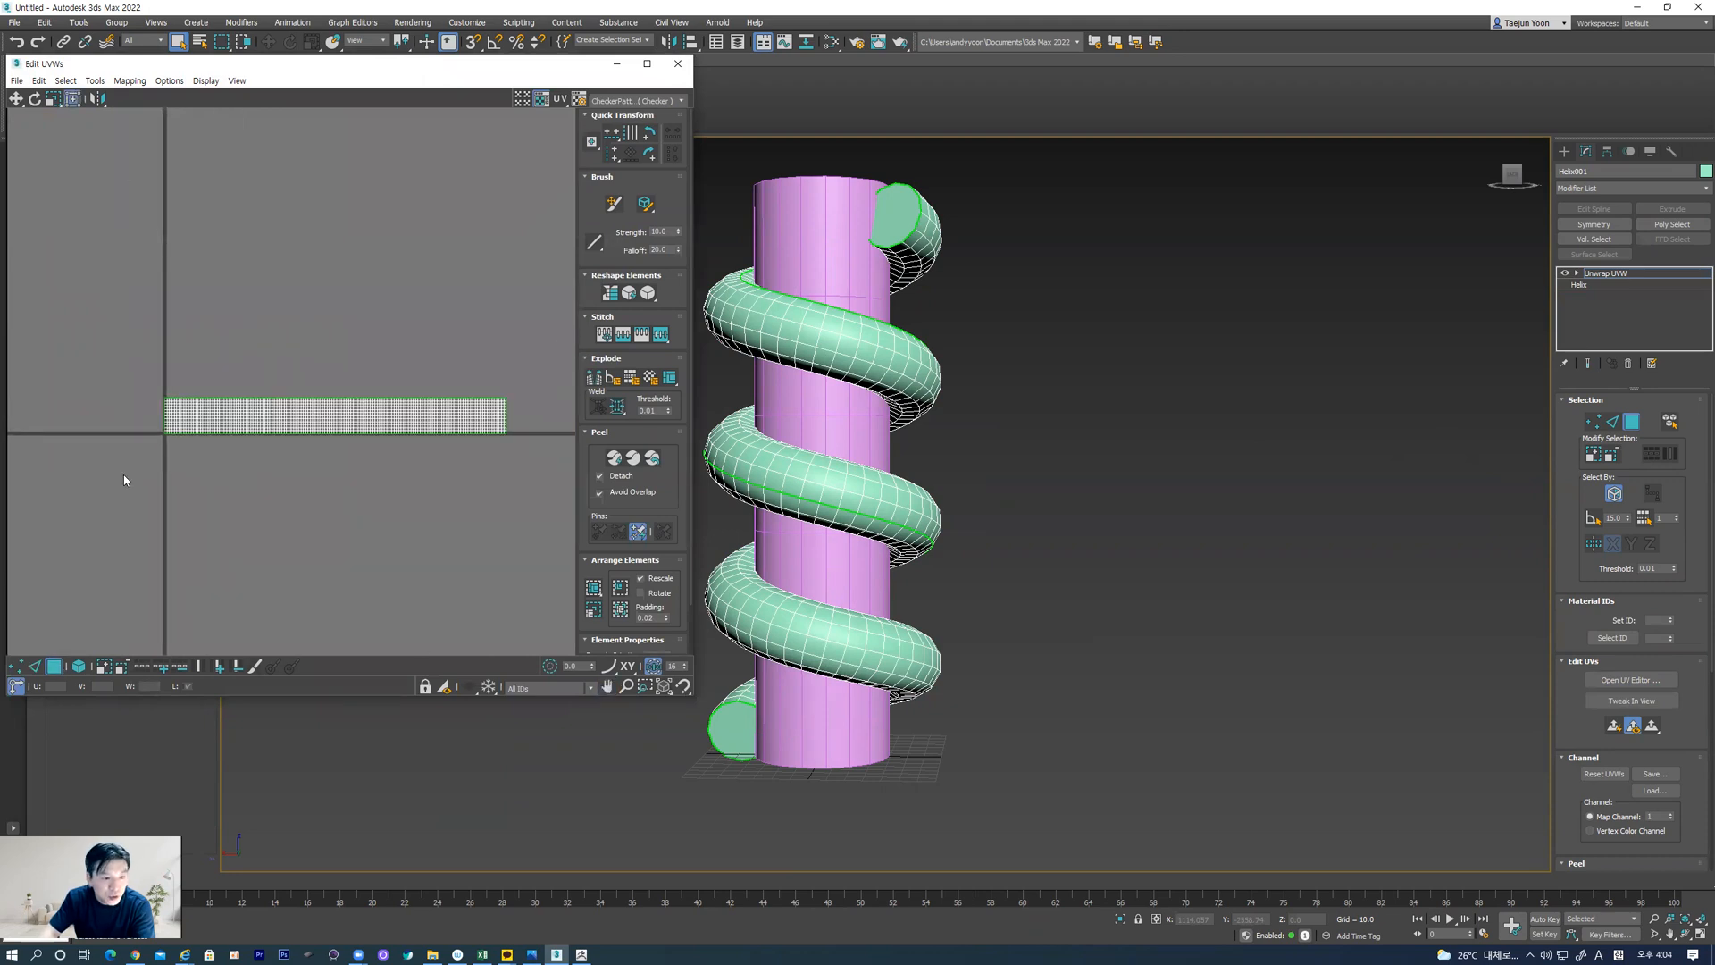
Select all of the helix's UV polygons and fit them into the UV tile with Pack Normalize
{"action": "key", "text": "ctrl+a"}
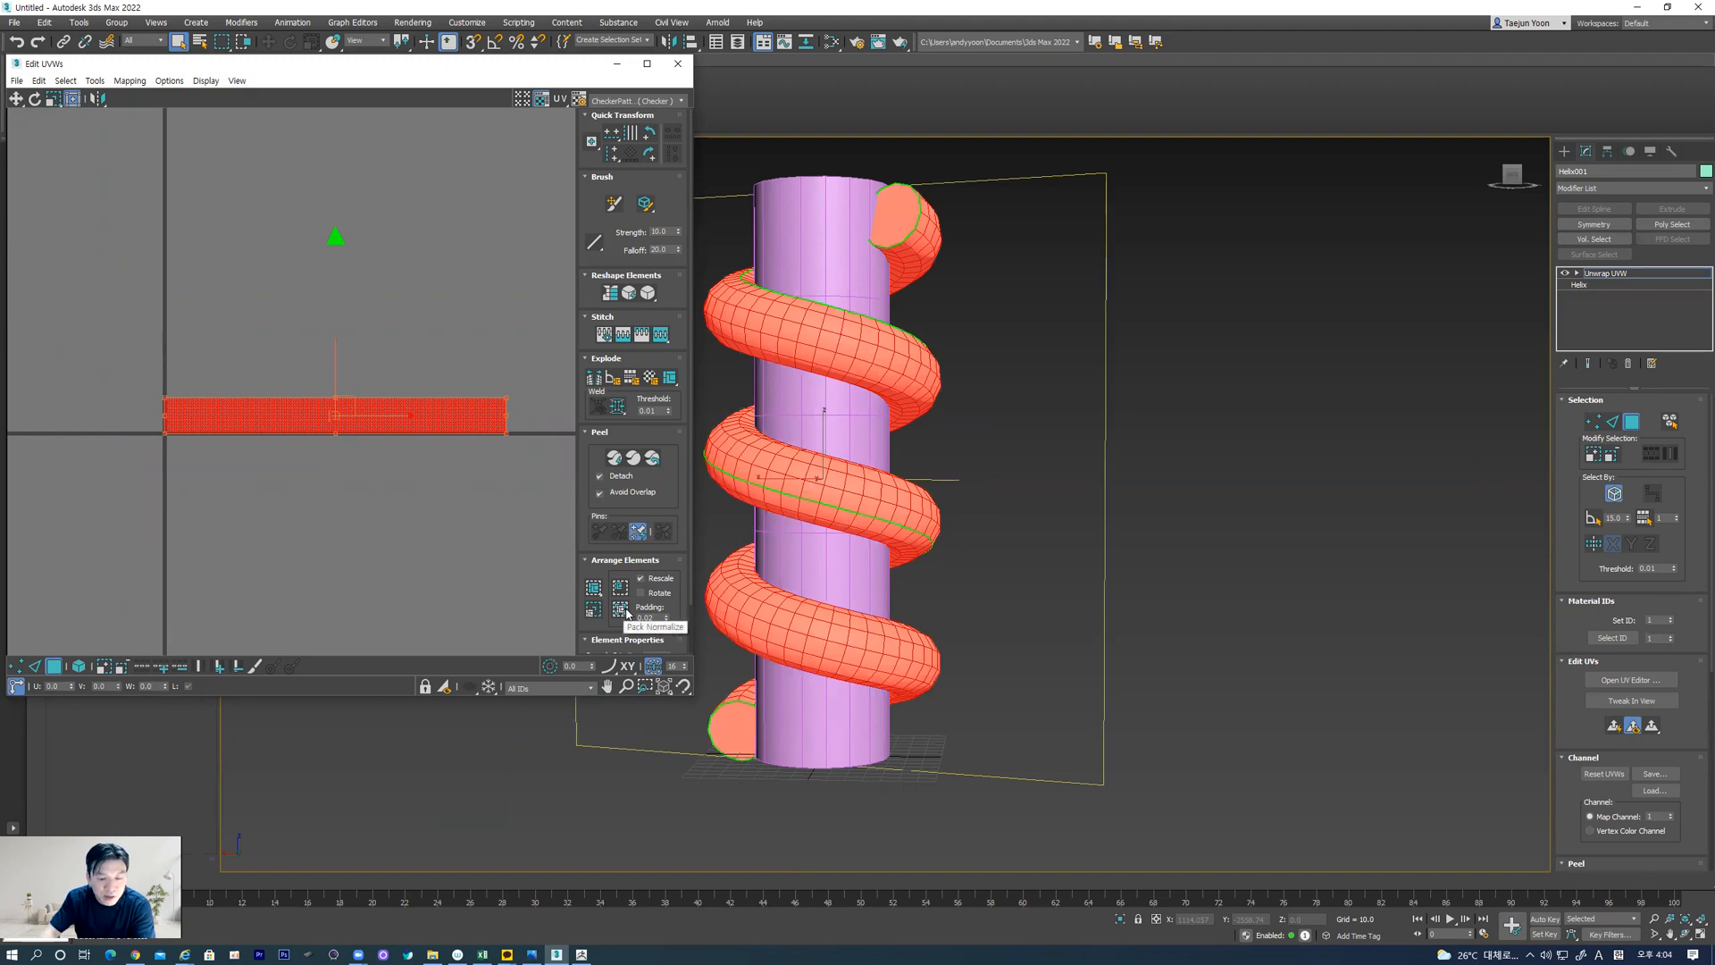
{"action": "scroll", "coordinate": [193, 491], "scroll_direction": "up", "scroll_amount": 8}
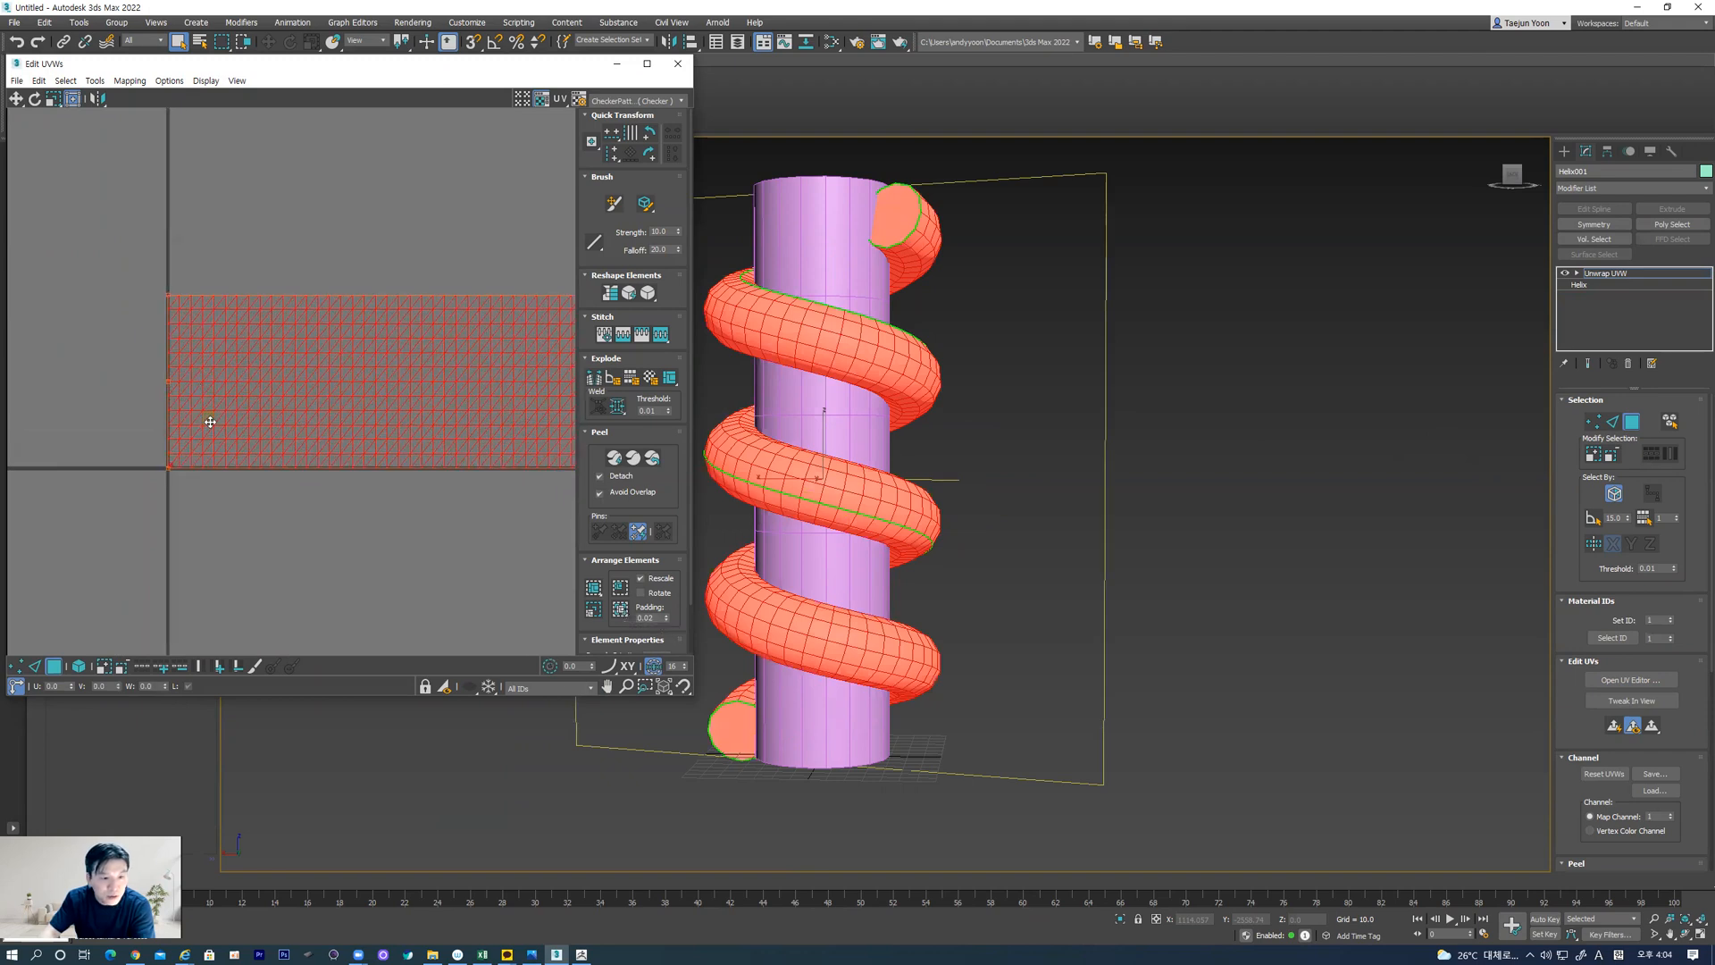
{"action": "scroll", "coordinate": [193, 492], "scroll_direction": "up", "scroll_amount": 6}
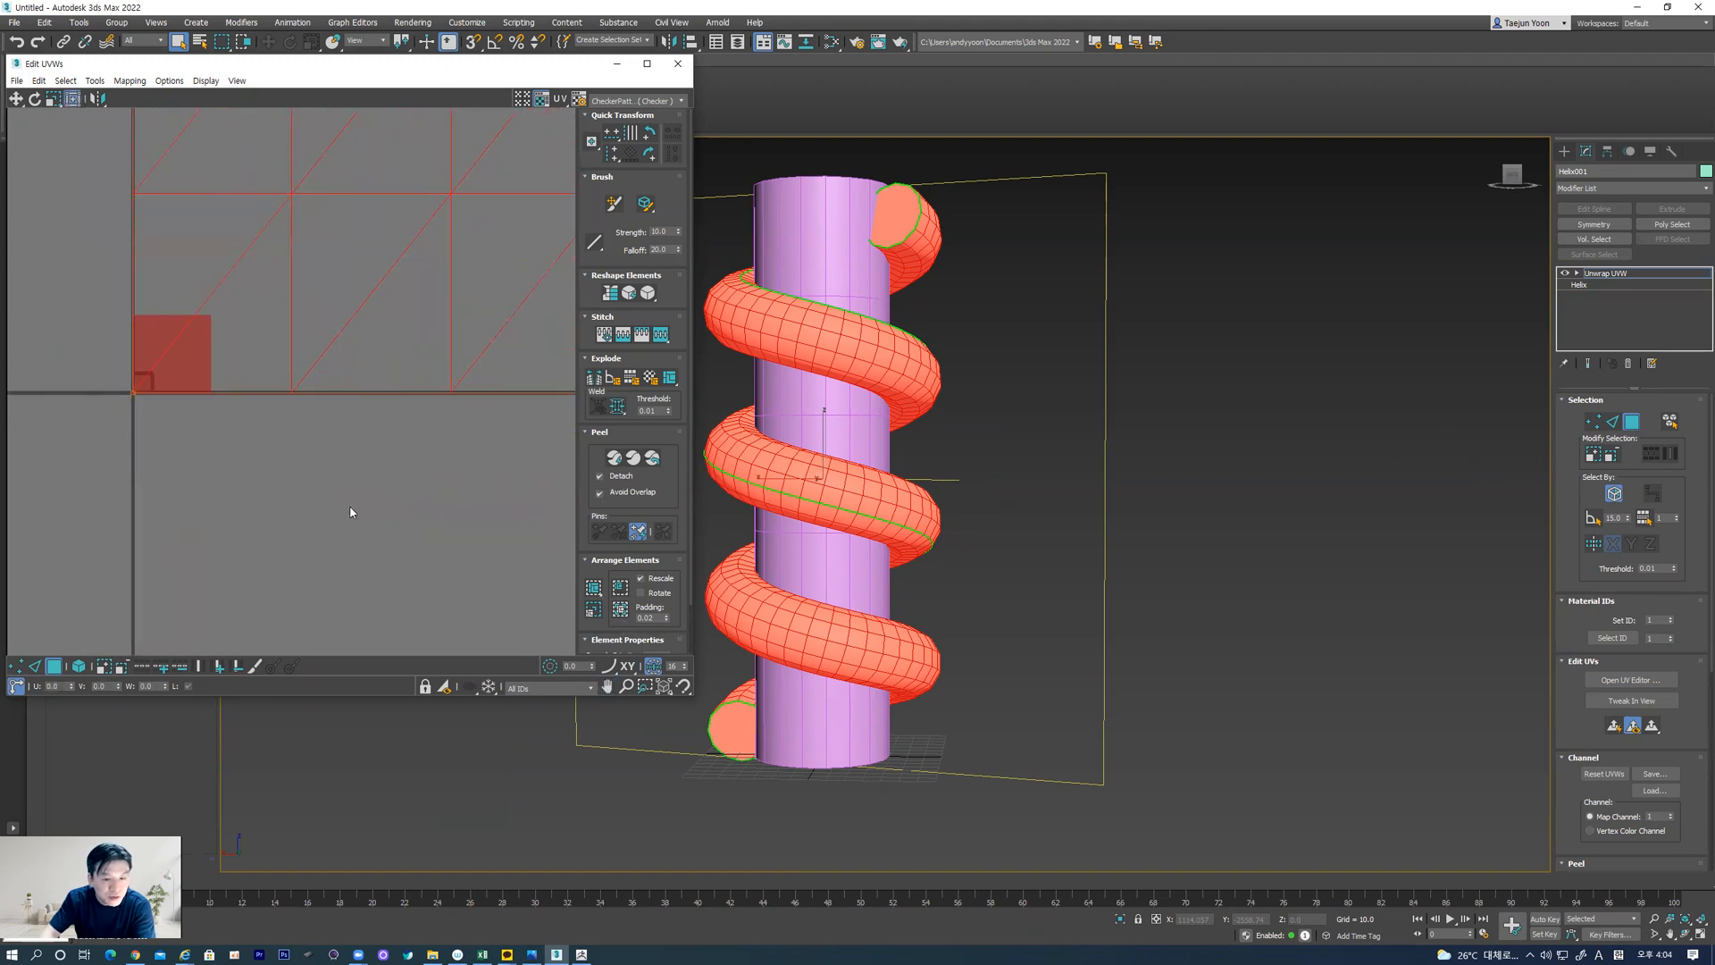
{"action": "left_click", "coordinate": [620, 609]}
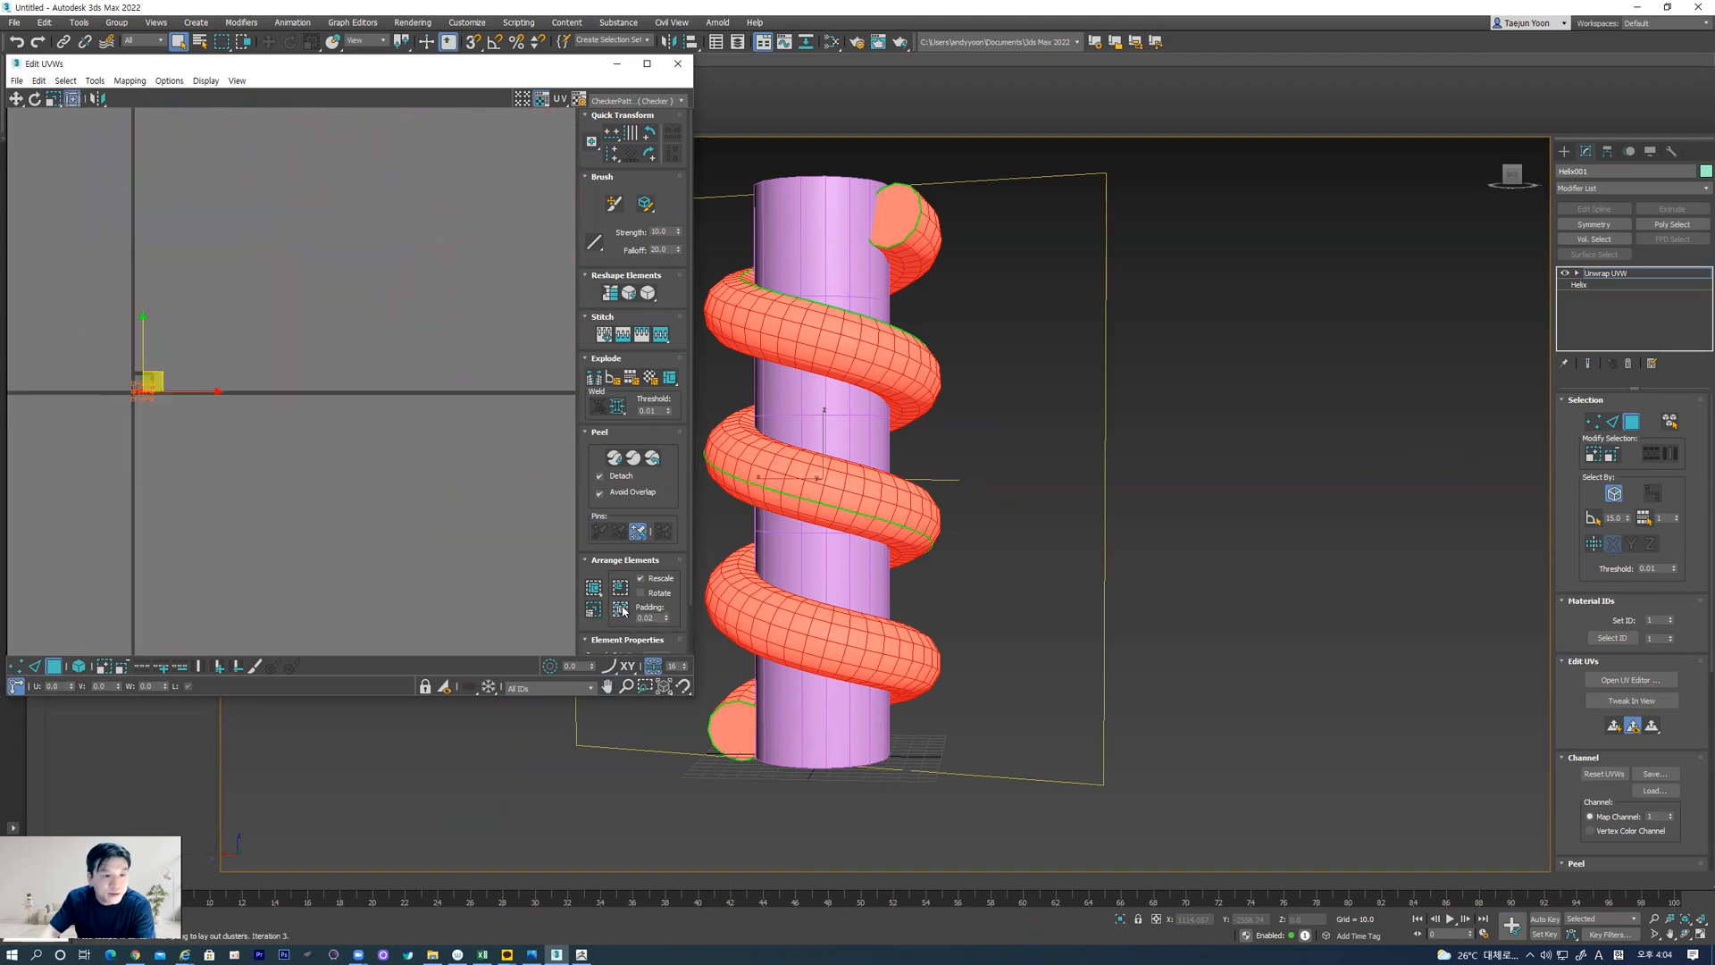
{"action": "scroll", "coordinate": [177, 389], "scroll_direction": "up", "scroll_amount": 10}
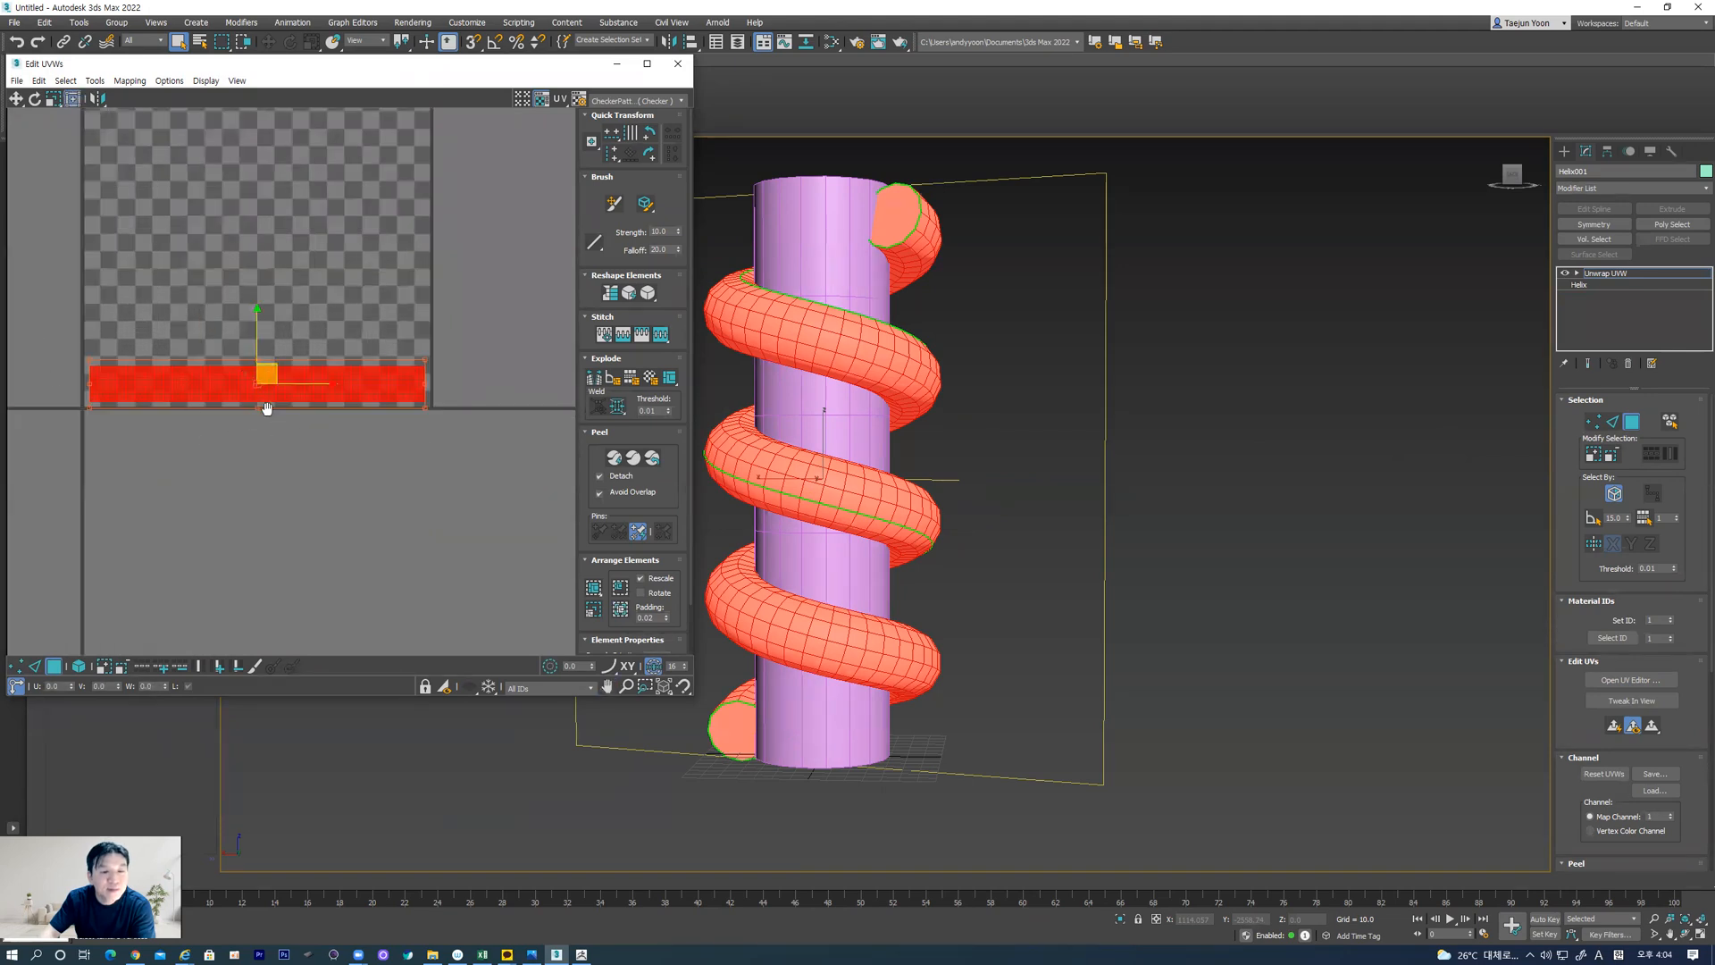
{"action": "middle_click_drag", "start_coordinate": [258, 385], "coordinate": [281, 434]}
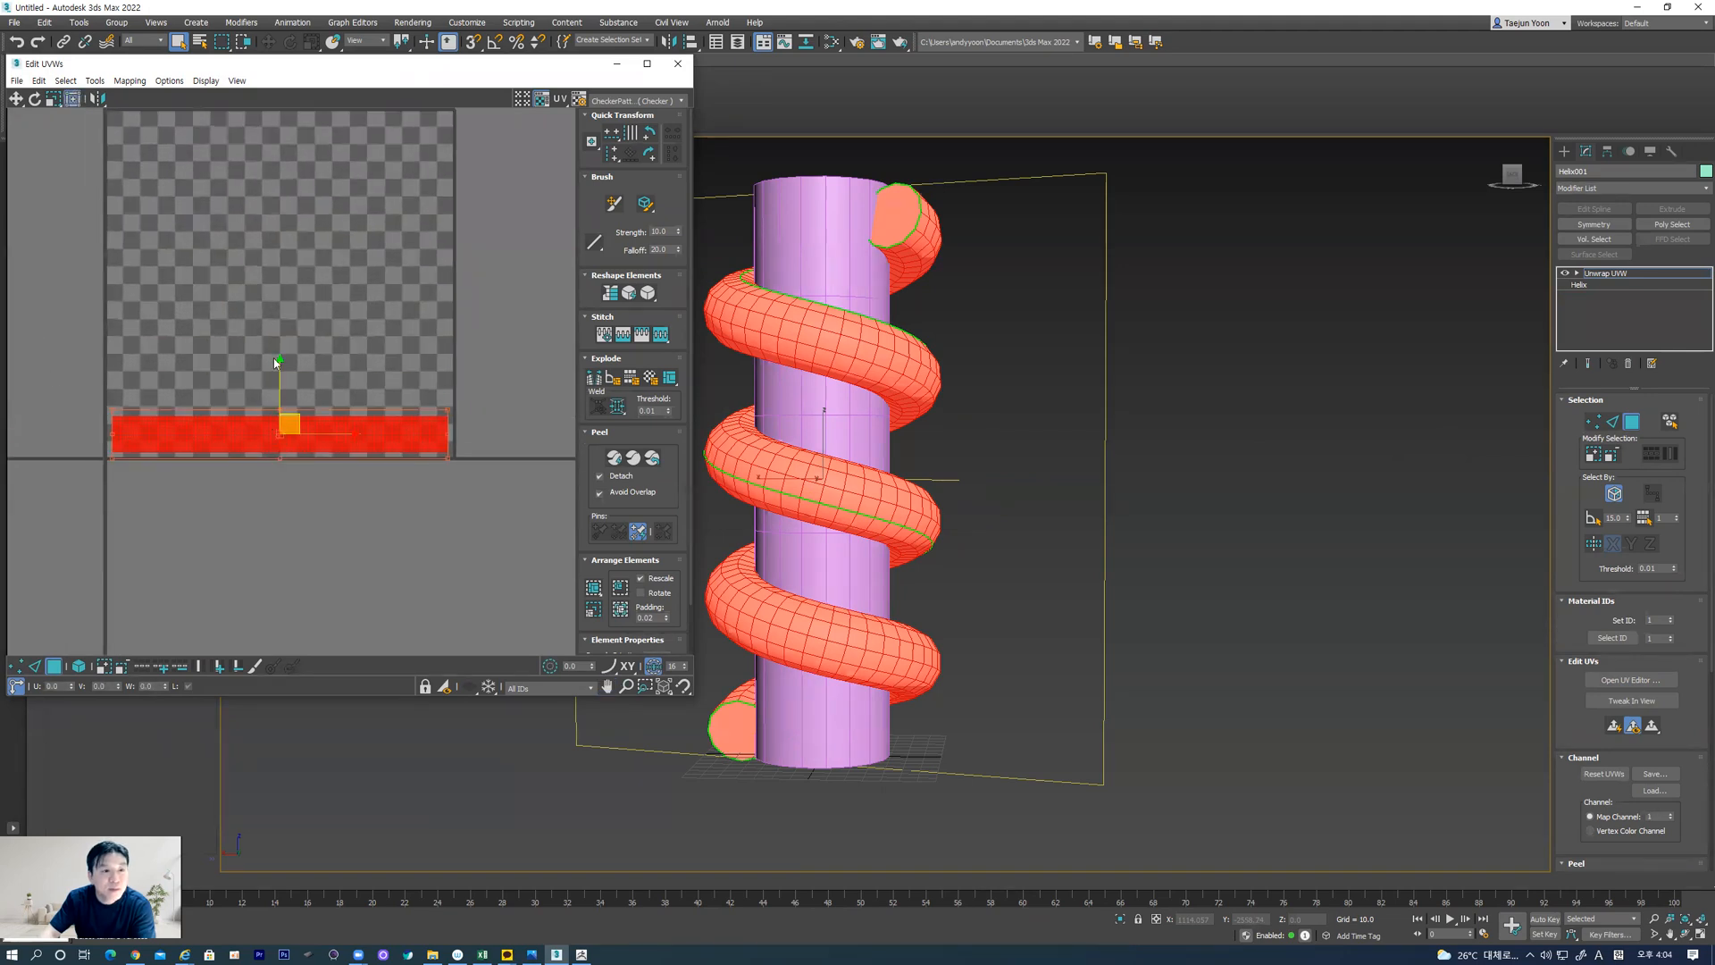
Rotate the packed UV strip 90 degrees to stand vertically and scale it up proportionally to roughly the UV tile's width
{"action": "left_click", "coordinate": [648, 133]}
{"action": "scroll", "coordinate": [290, 478], "scroll_direction": "down", "scroll_amount": 4}
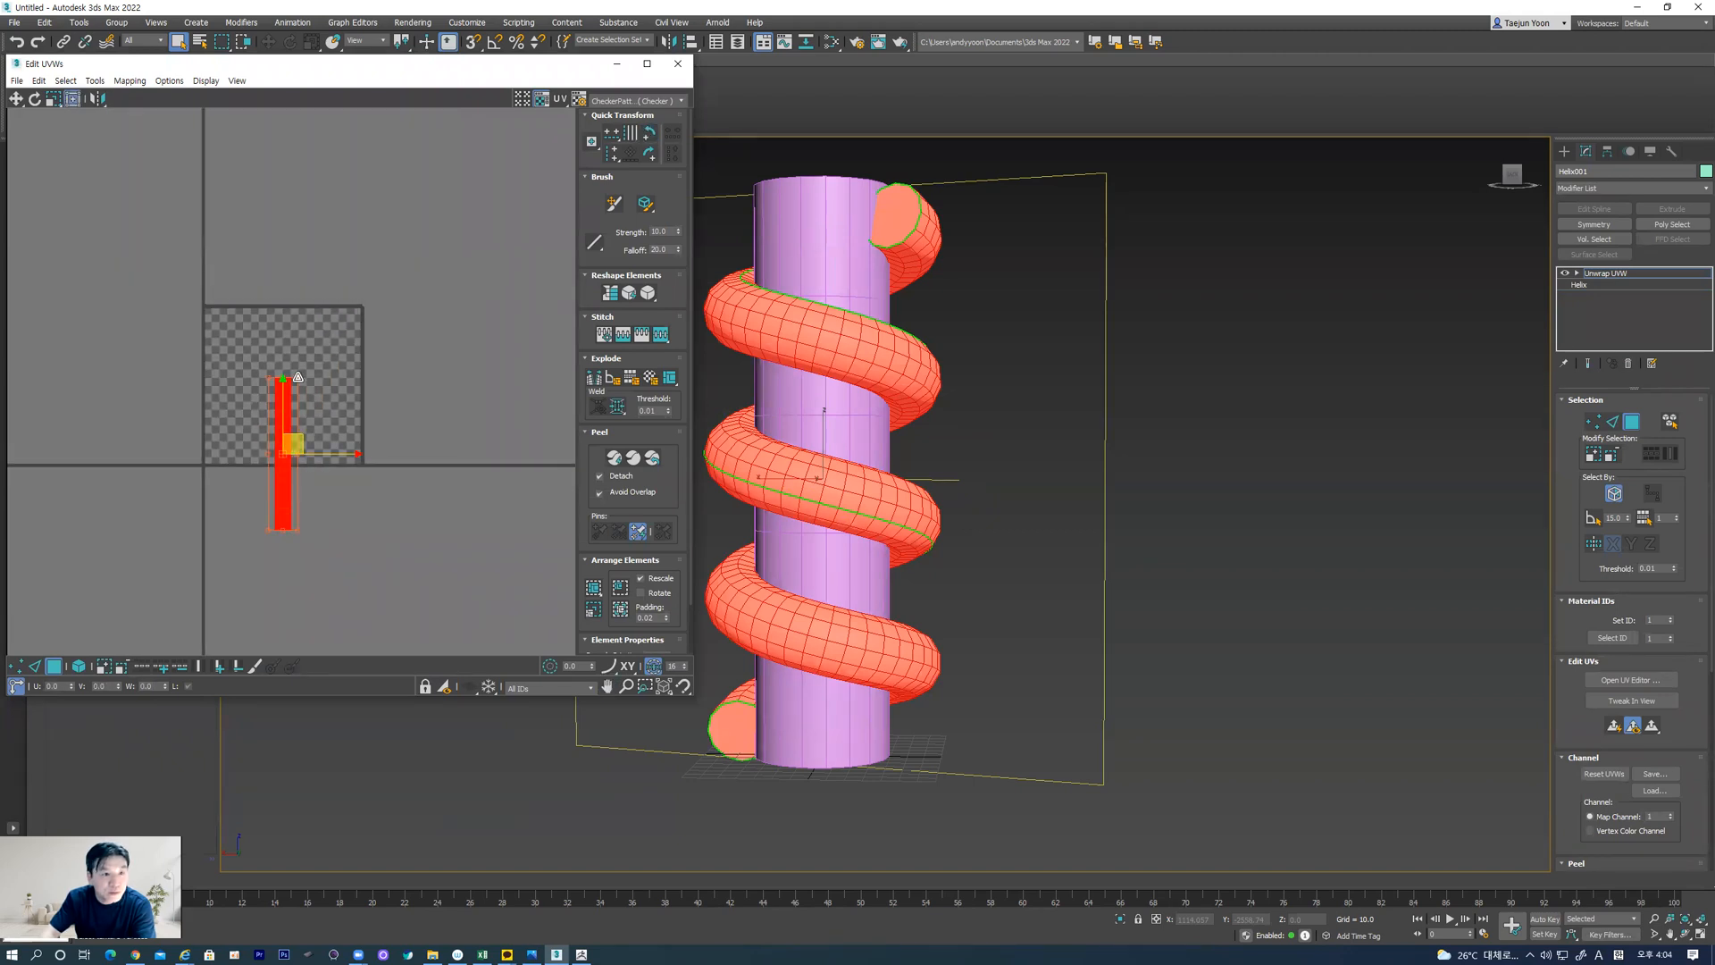
{"action": "left_click_drag", "start_coordinate": [299, 377], "coordinate": [440, 98]}
{"action": "scroll", "coordinate": [409, 361], "scroll_direction": "down", "scroll_amount": 5}
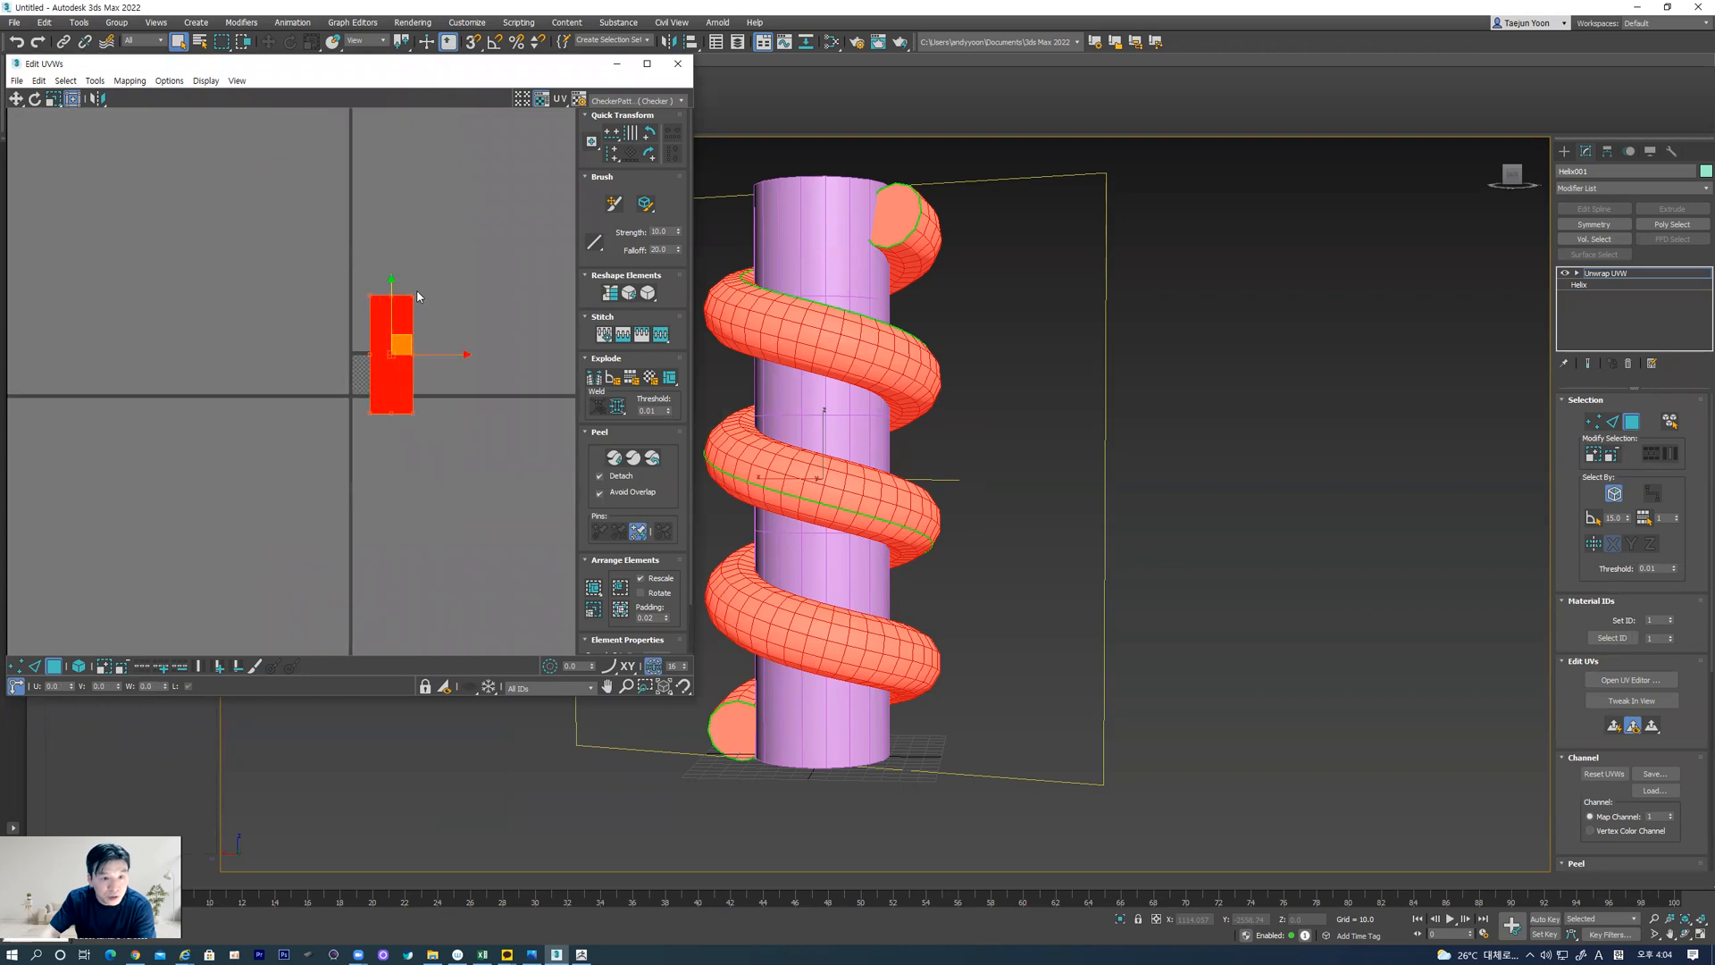
{"action": "left_click_drag", "start_coordinate": [414, 292], "coordinate": [469, 127]}
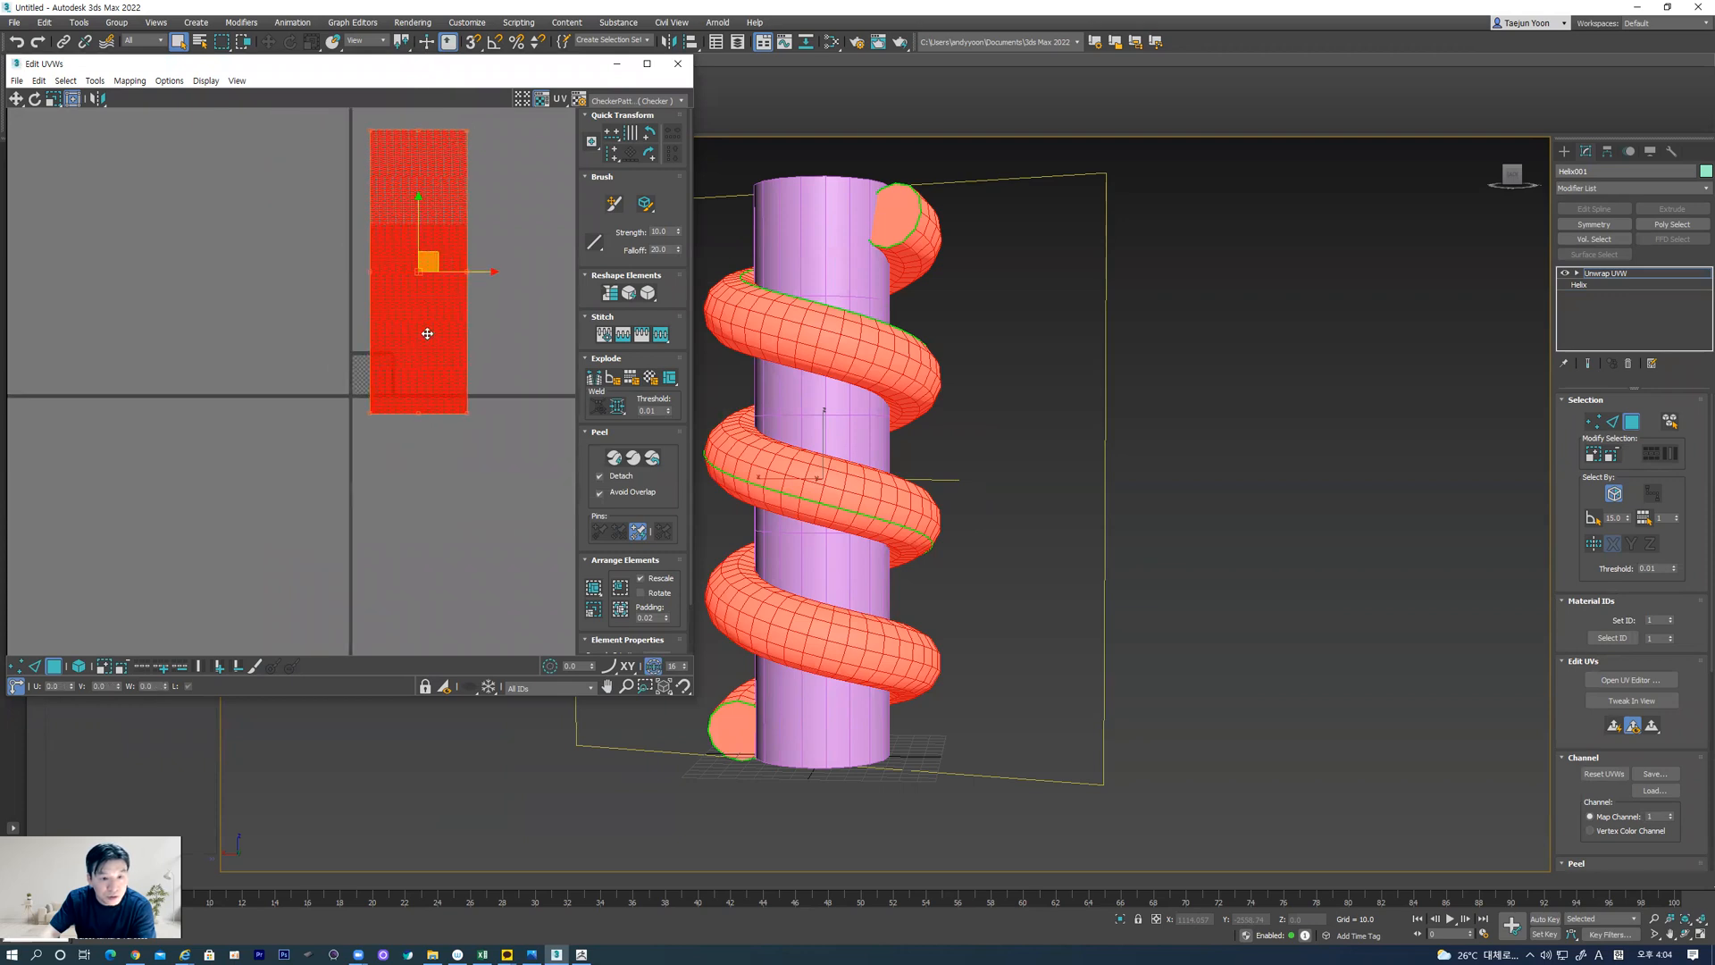
Align the UV strip with the tile's lower-left corner, scale it to span the tile's full width, and deselect it
{"action": "scroll", "coordinate": [429, 268], "scroll_direction": "up", "scroll_amount": 3}
{"action": "left_click_drag", "start_coordinate": [431, 218], "coordinate": [400, 187]}
{"action": "left_click_drag", "start_coordinate": [461, 437], "coordinate": [354, 435]}
{"action": "scroll", "coordinate": [349, 437], "scroll_direction": "up", "scroll_amount": 8}
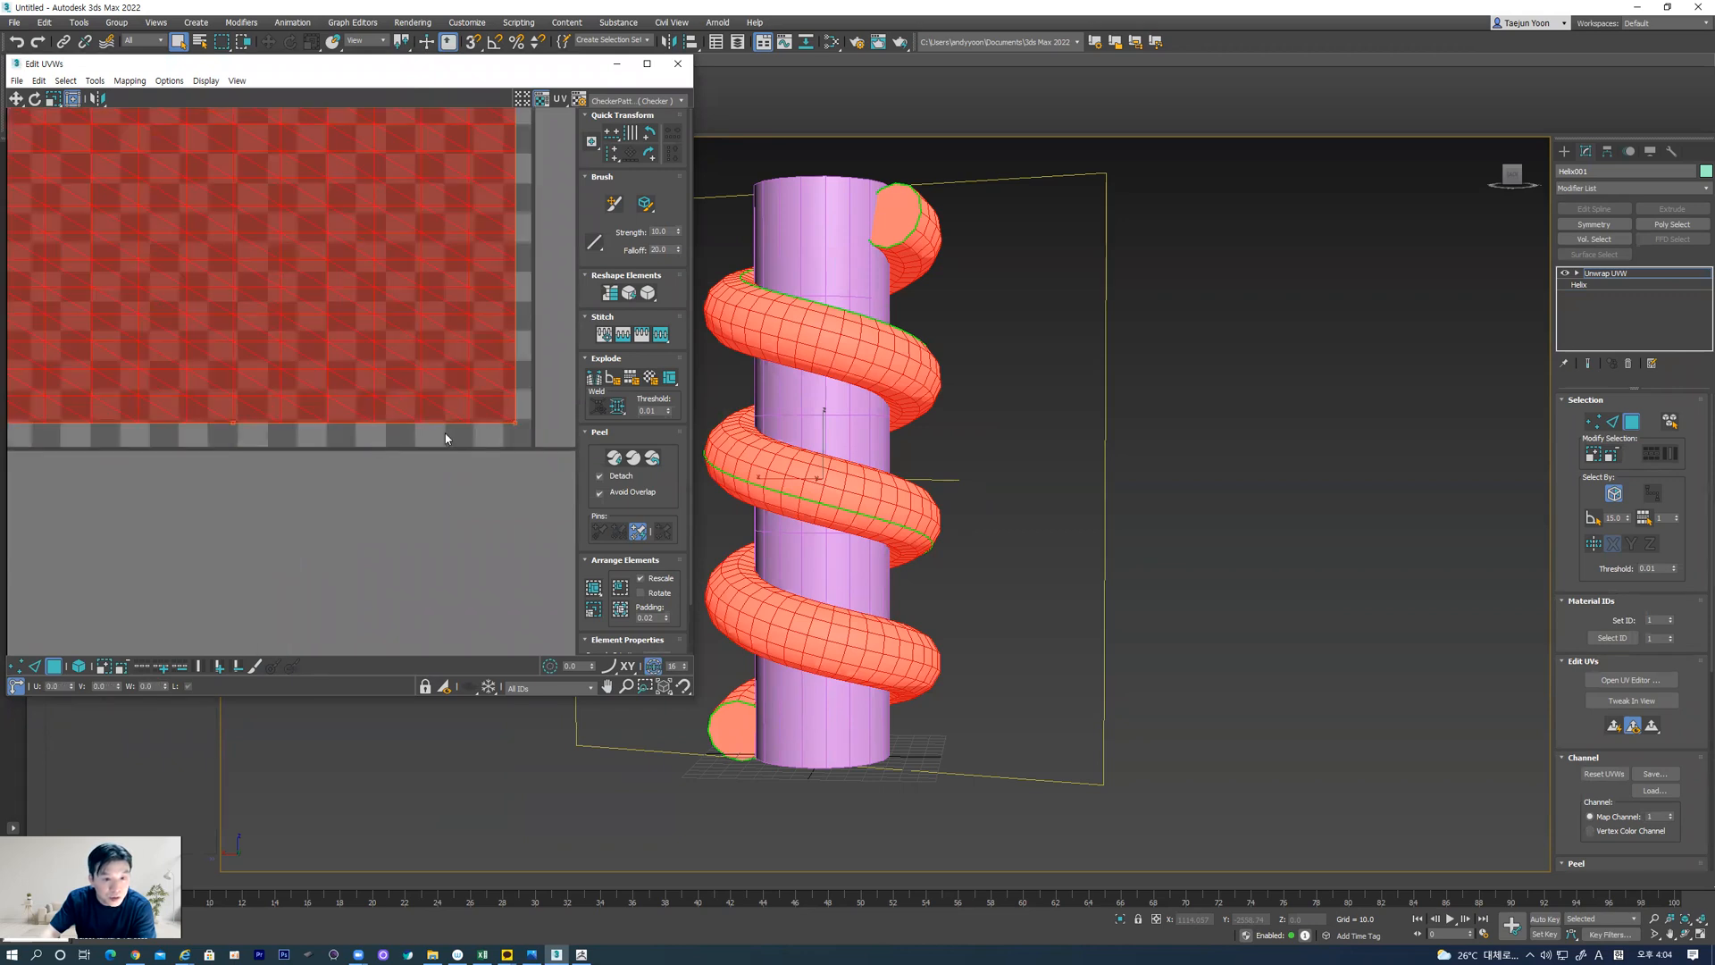
{"action": "scroll", "coordinate": [502, 435], "scroll_direction": "down", "scroll_amount": 4}
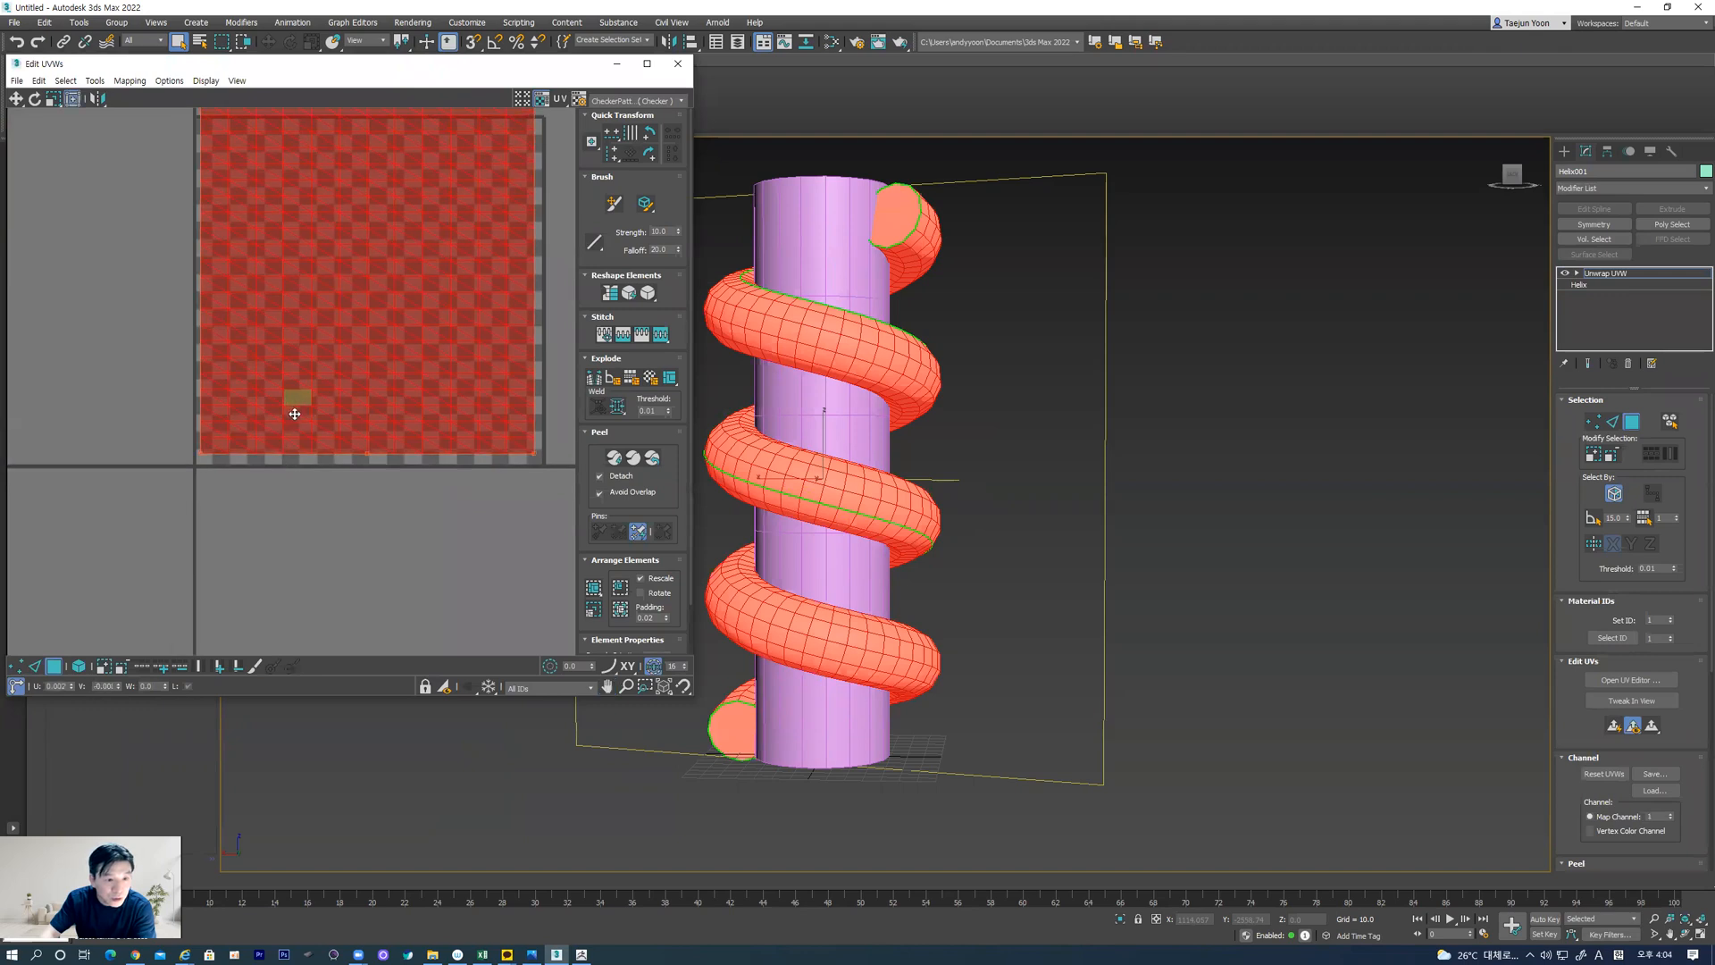
{"action": "middle_click_drag", "start_coordinate": [293, 408], "coordinate": [278, 510]}
{"action": "left_click_drag", "start_coordinate": [381, 571], "coordinate": [397, 572]}
{"action": "scroll", "coordinate": [430, 449], "scroll_direction": "down", "scroll_amount": 2}
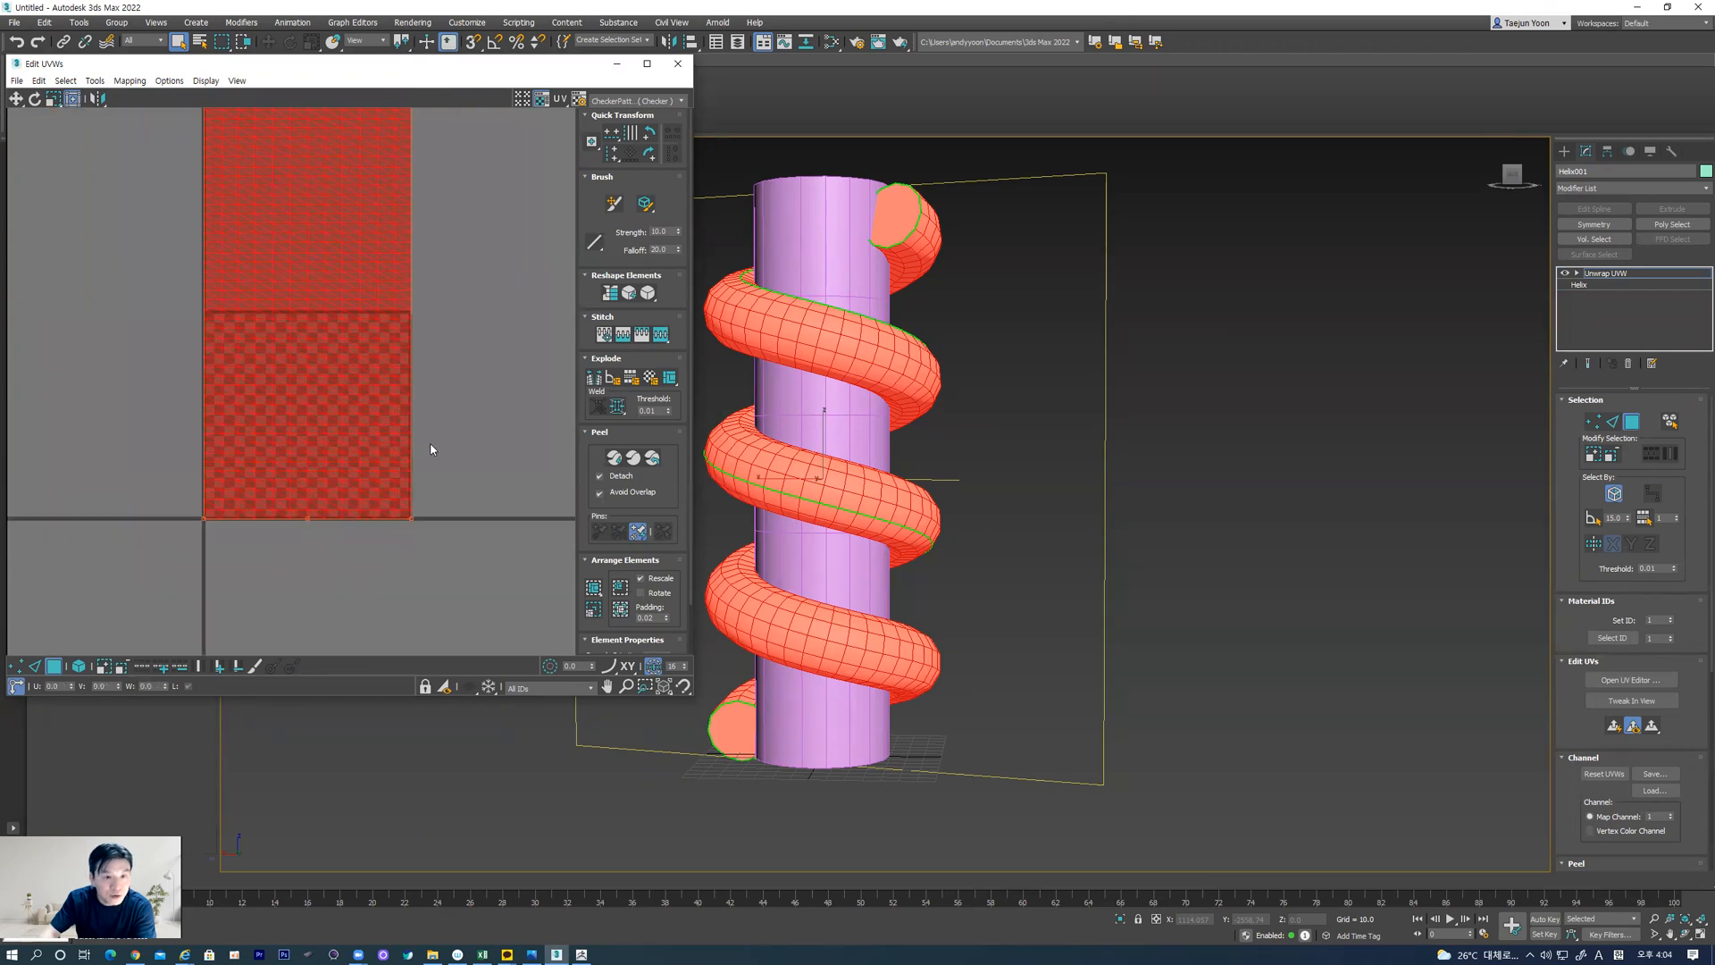
{"action": "middle_click_drag", "start_coordinate": [470, 239], "coordinate": [442, 446]}
{"action": "scroll", "coordinate": [414, 375], "scroll_direction": "down", "scroll_amount": 2}
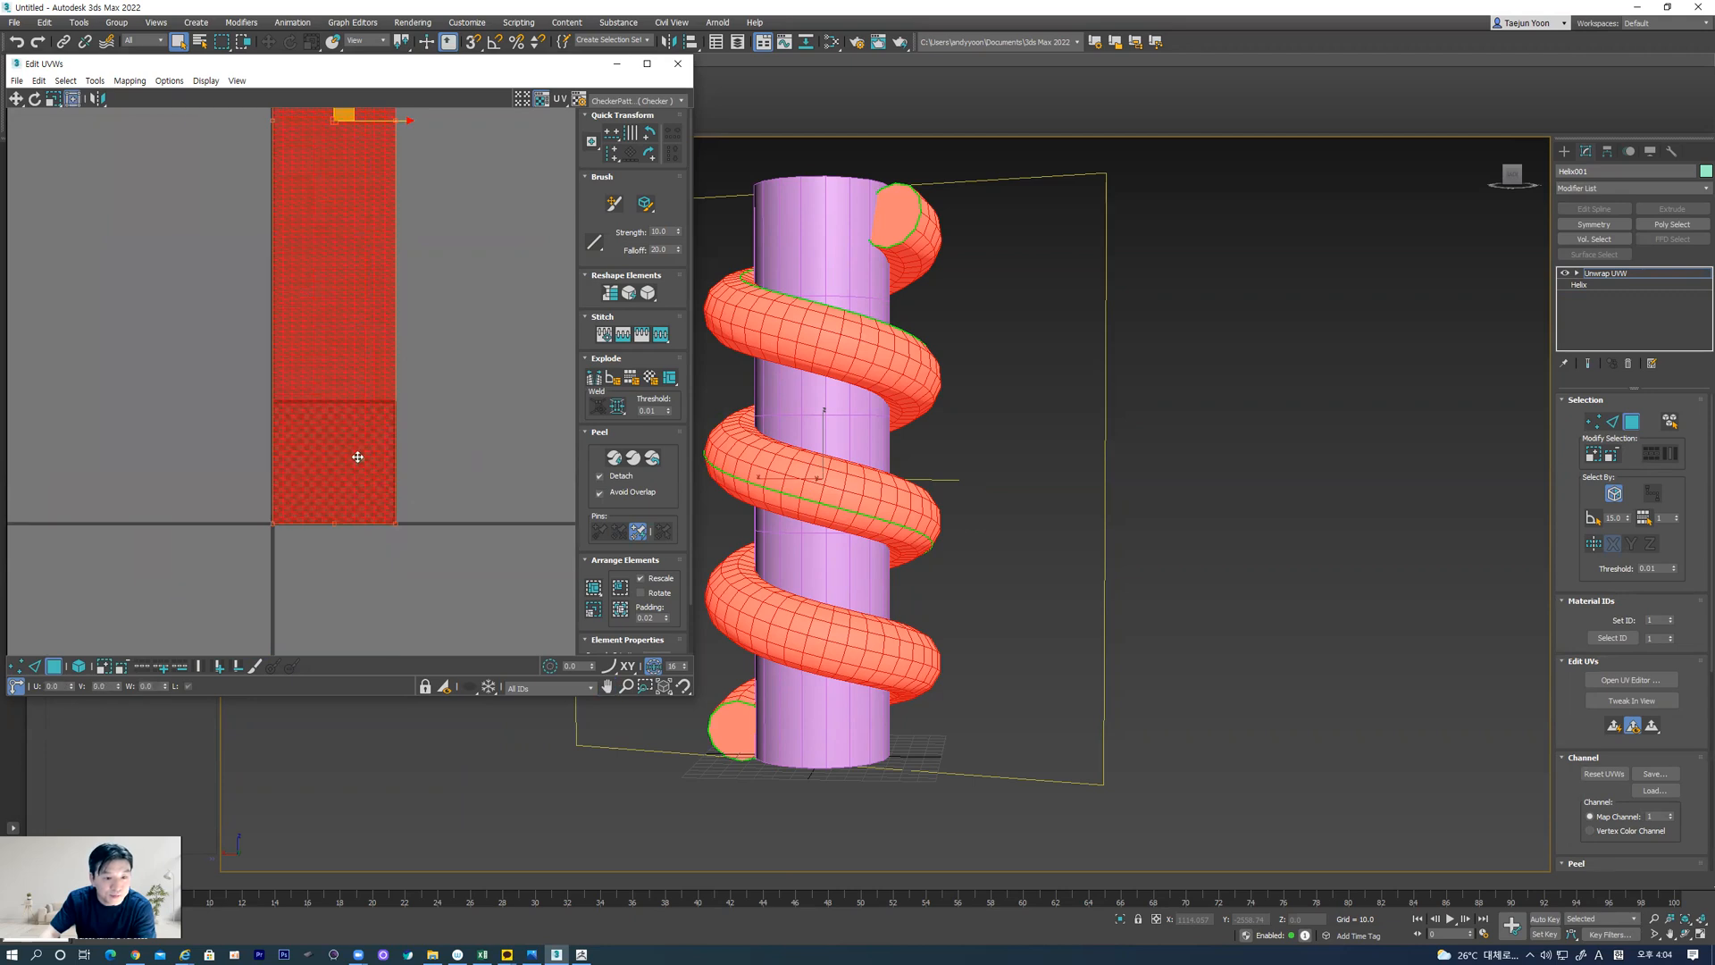
{"action": "left_click_drag", "start_coordinate": [347, 446], "coordinate": [347, 444]}
{"action": "left_click", "coordinate": [432, 417]}
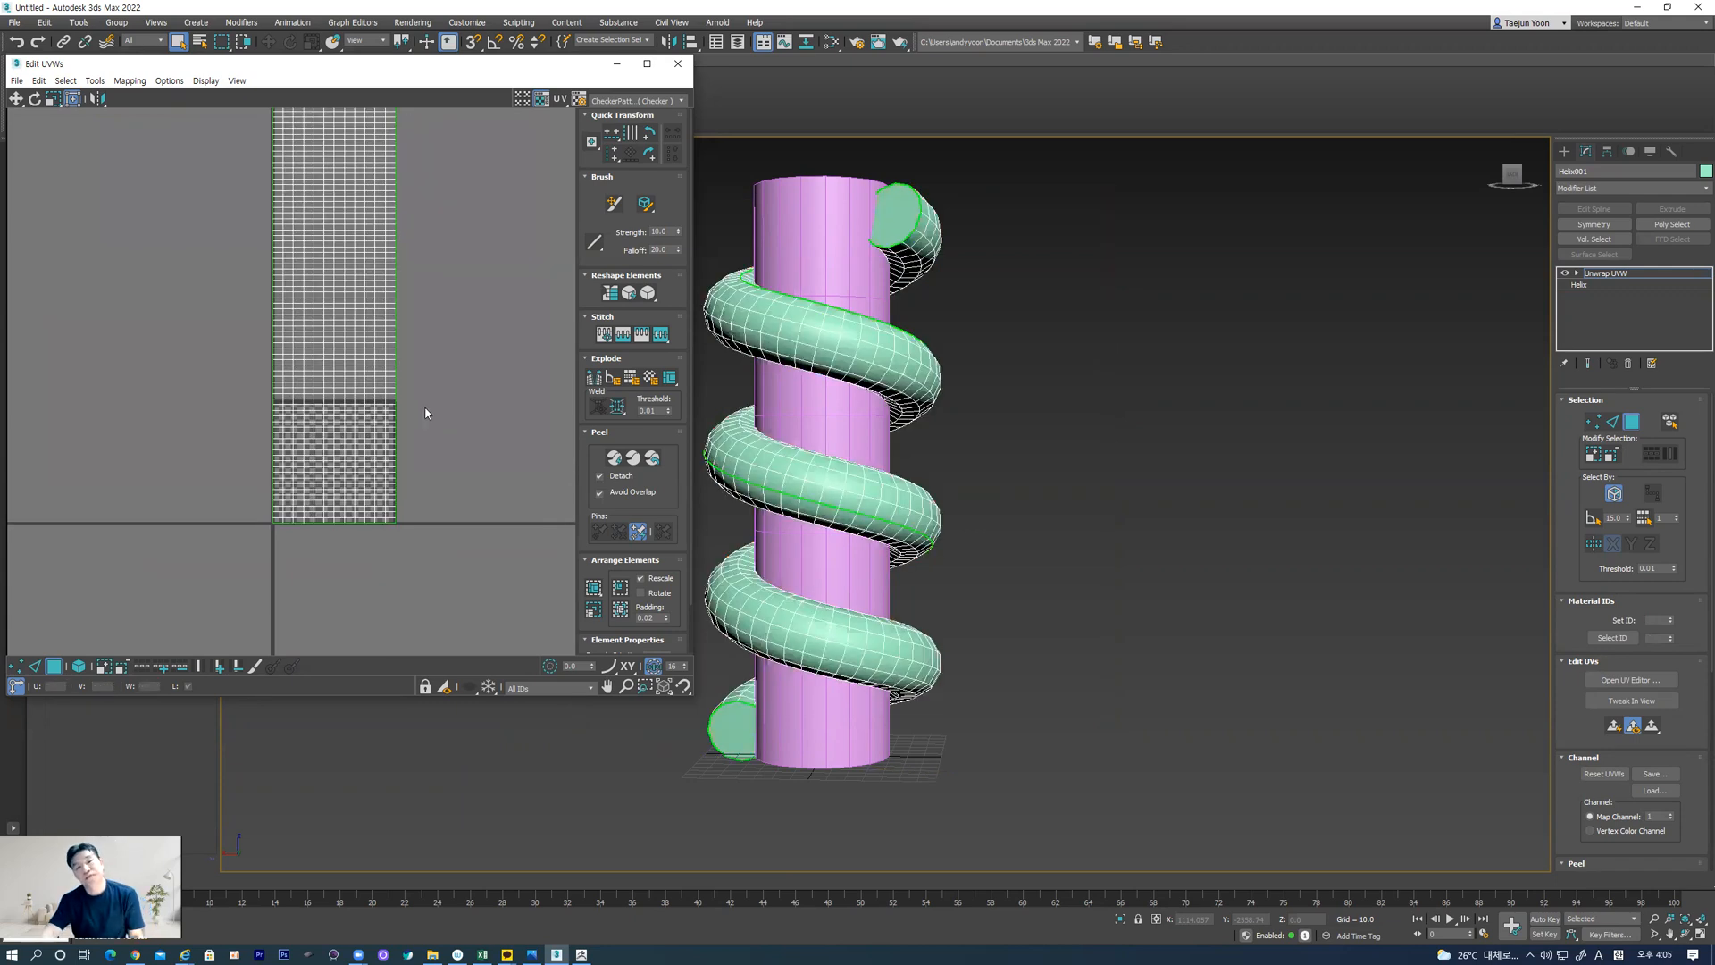
{"action": "scroll", "coordinate": [376, 461], "scroll_direction": "up", "scroll_amount": 4}
{"action": "scroll", "coordinate": [375, 460], "scroll_direction": "up", "scroll_amount": 2}
{"action": "scroll", "coordinate": [356, 432], "scroll_direction": "down", "scroll_amount": 5}
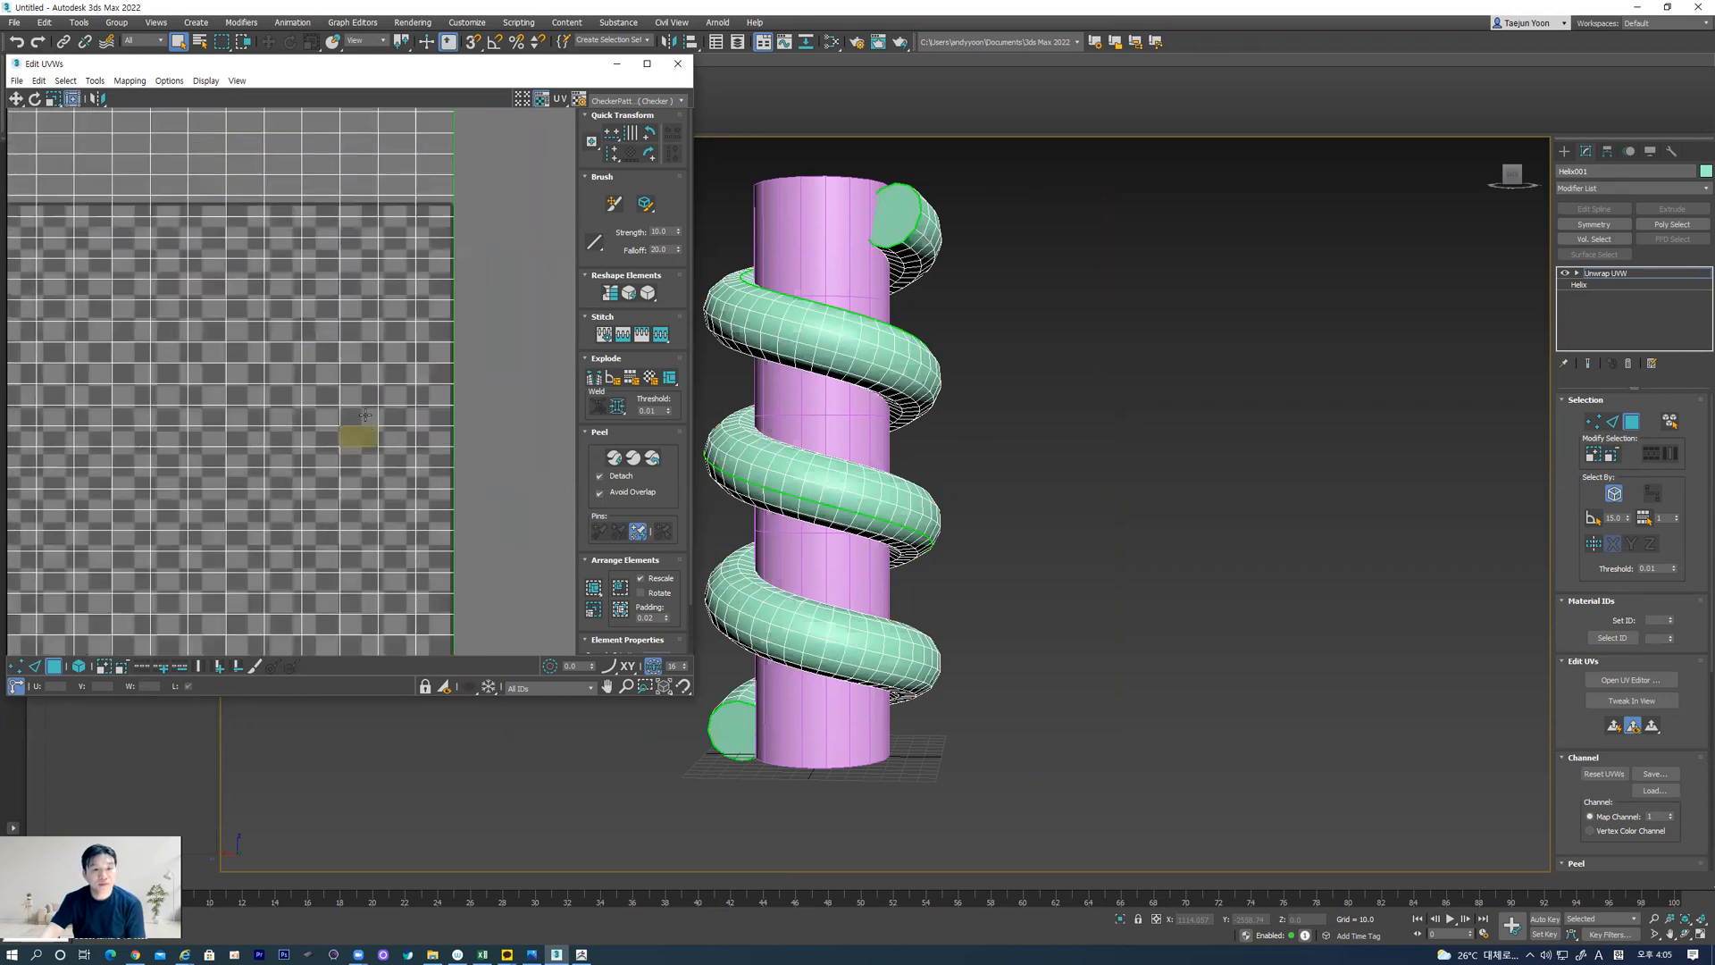
Close the UV editor and convert the unwrapped helix to an Editable Poly
{"action": "left_click", "coordinate": [677, 63]}
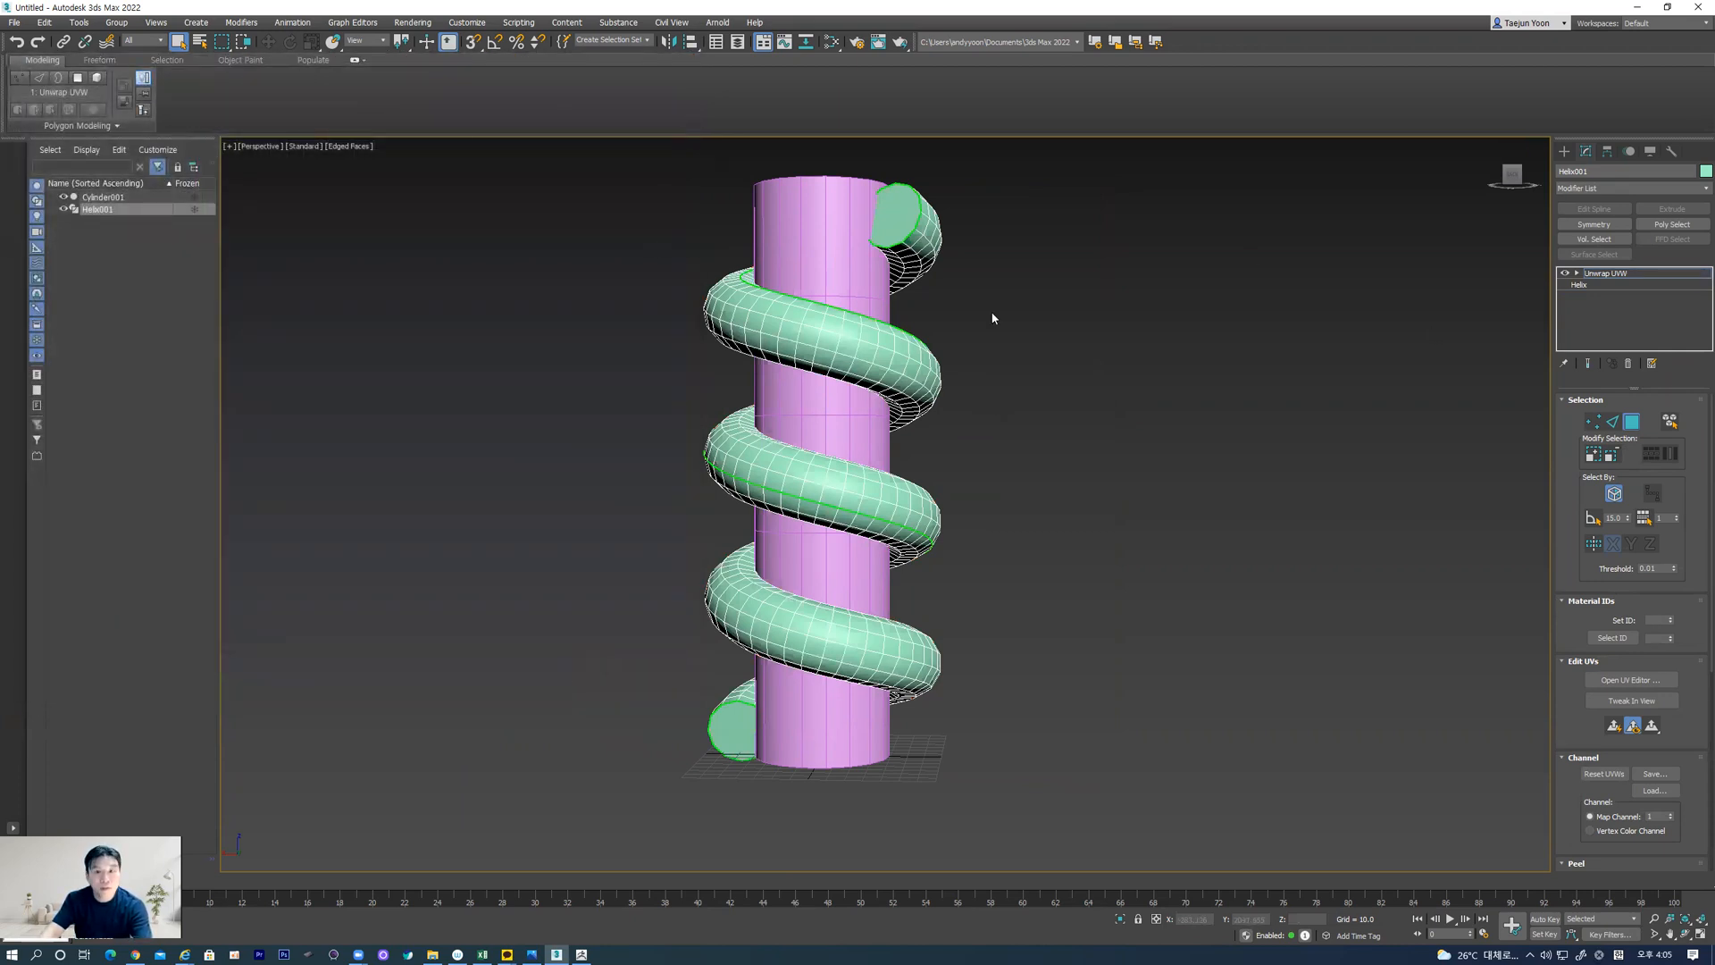
{"action": "right_click", "coordinate": [919, 232]}
{"action": "mouse_move", "coordinate": [984, 361]}
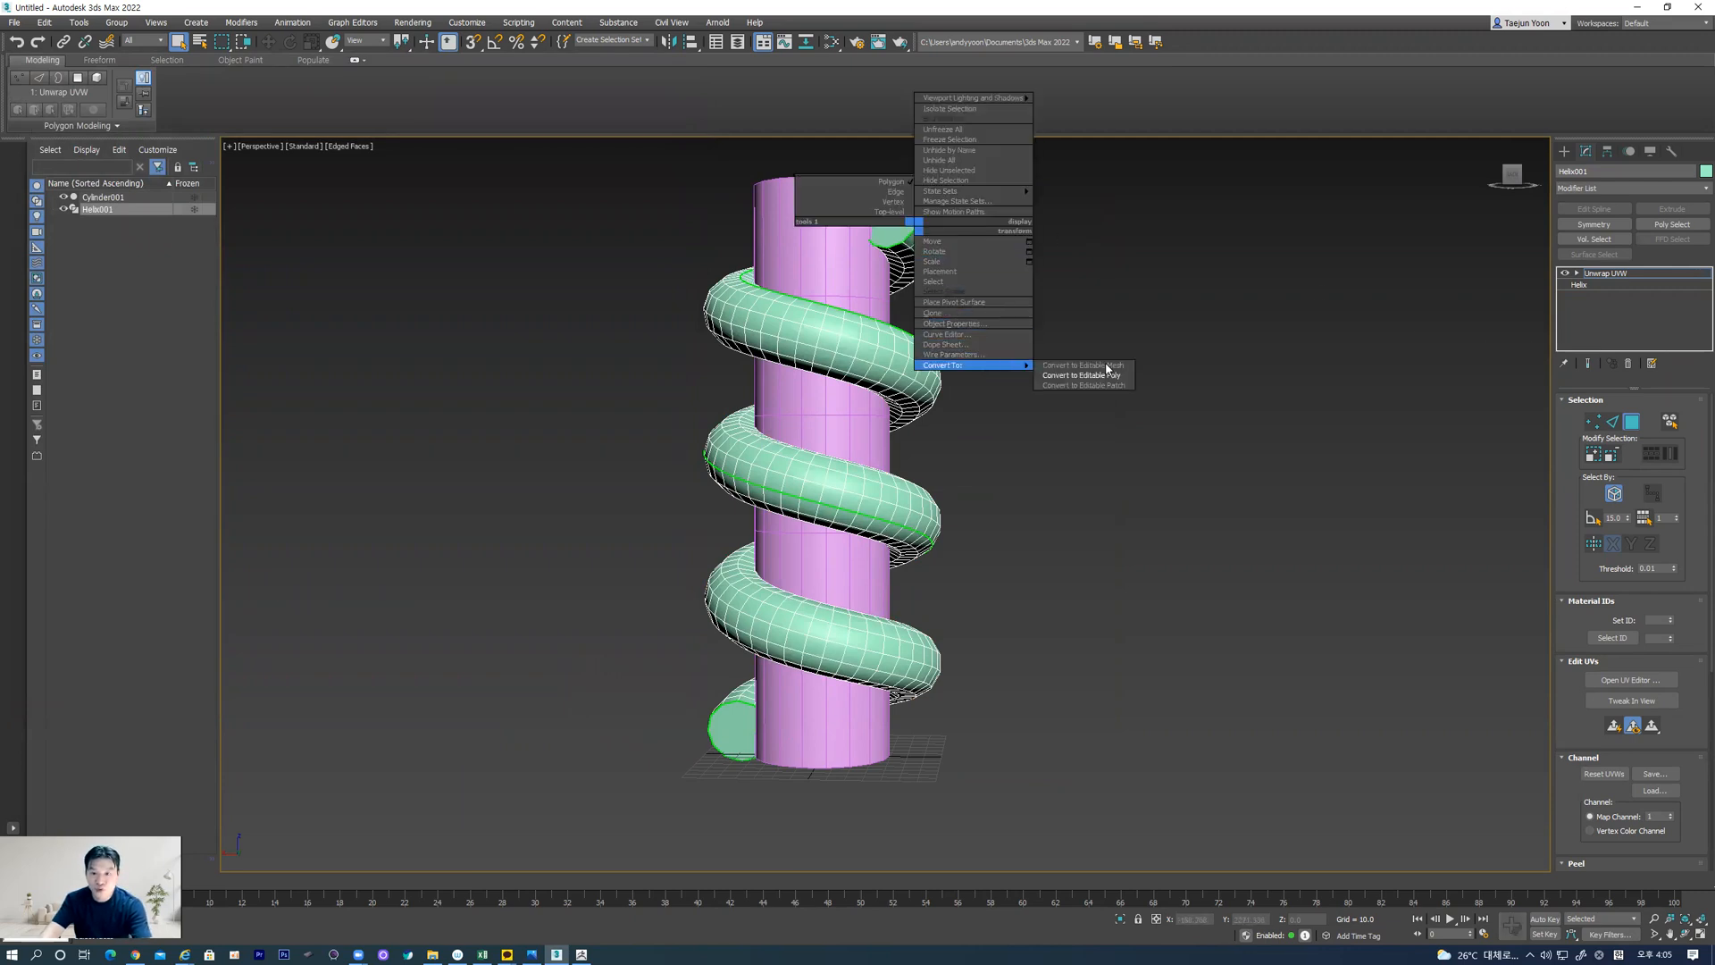
{"action": "left_click", "coordinate": [1080, 374]}
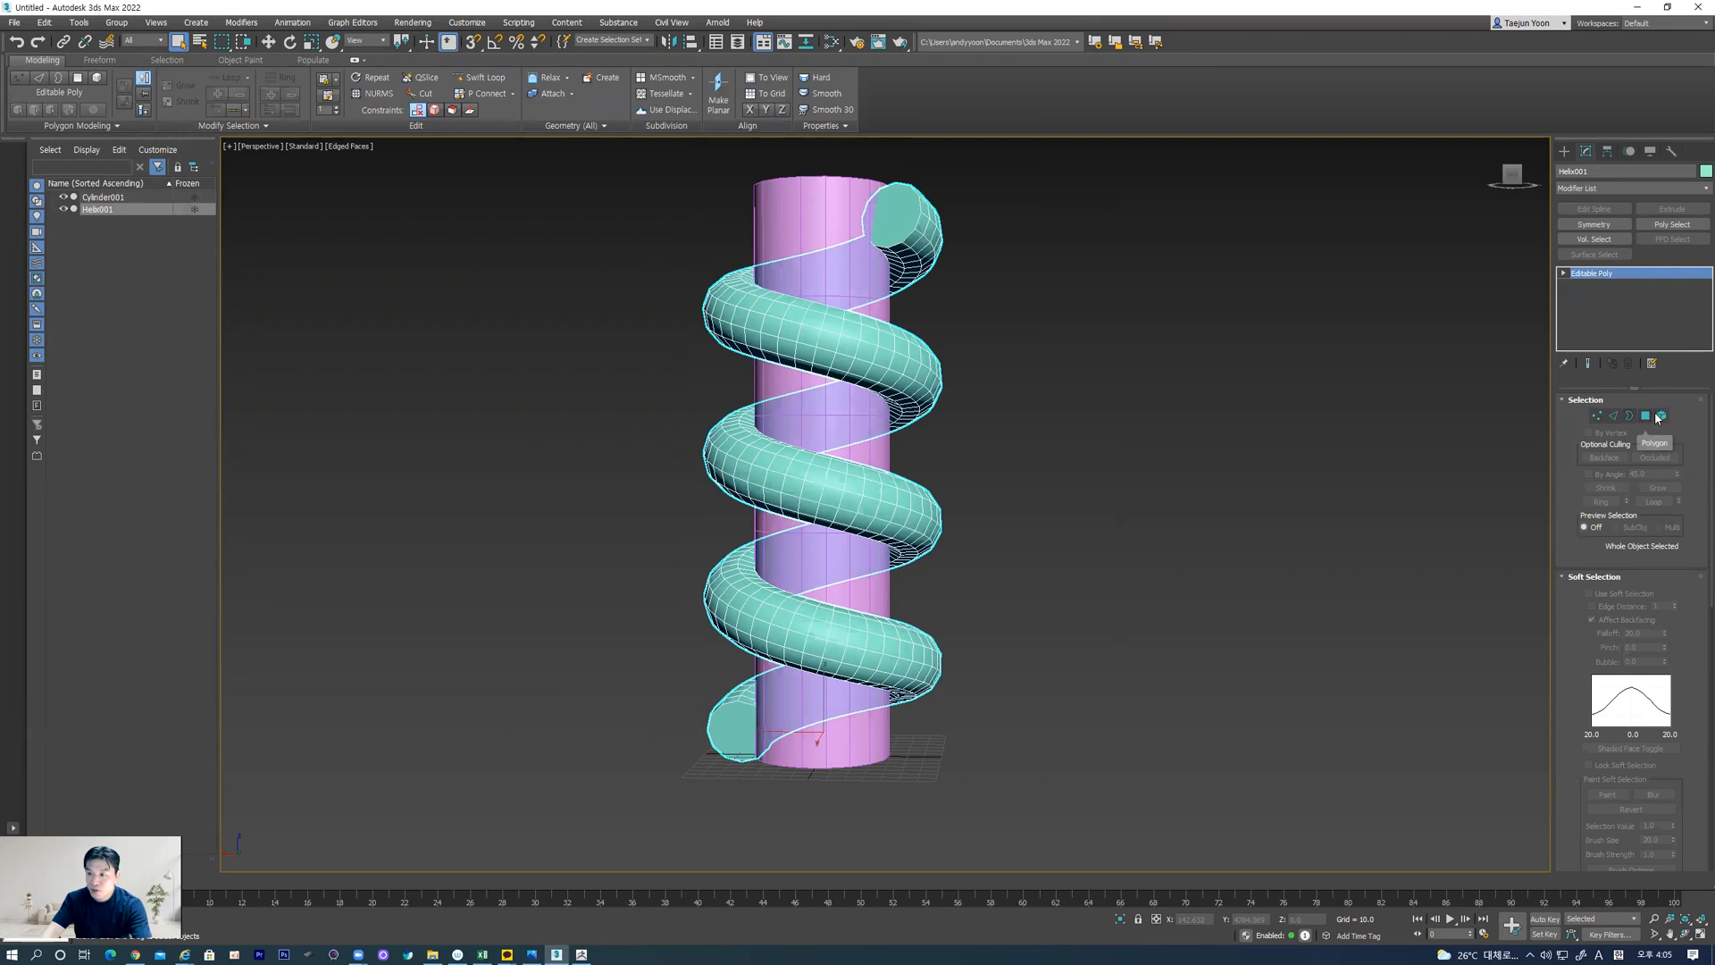
Delete the cap polygons at the upper and lower ends of the helix and leave polygon editing
{"action": "left_click", "coordinate": [1646, 418]}
{"action": "left_click", "coordinate": [1644, 417]}
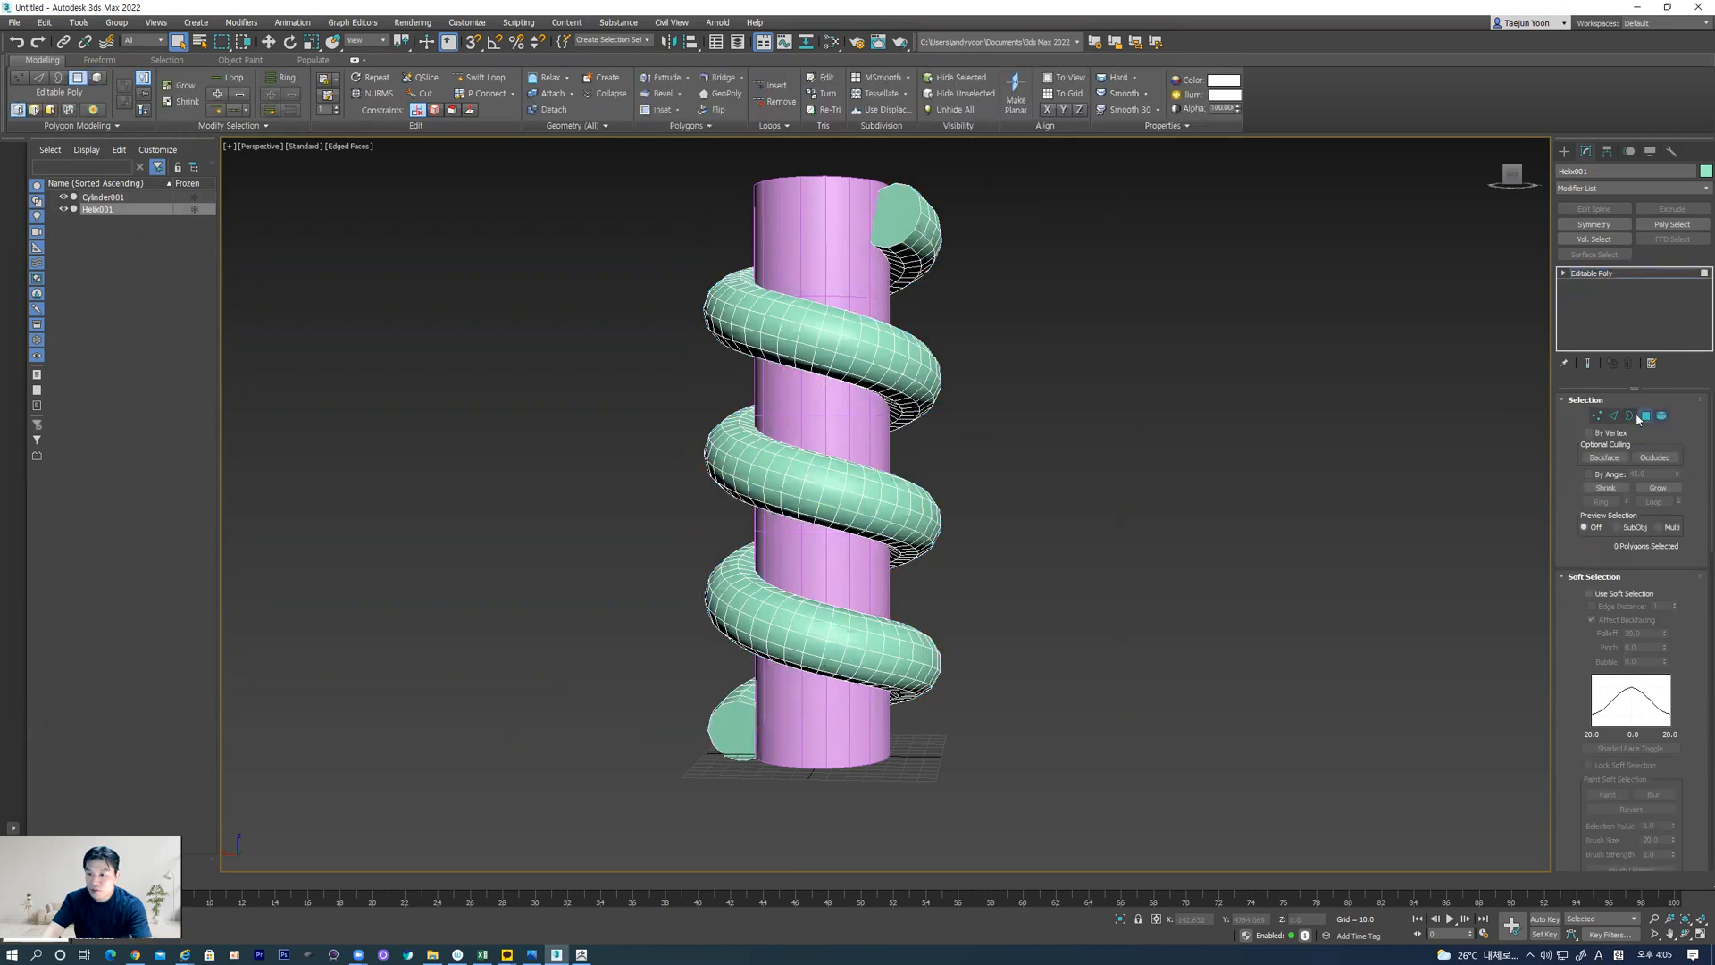
{"action": "left_click", "coordinate": [914, 226]}
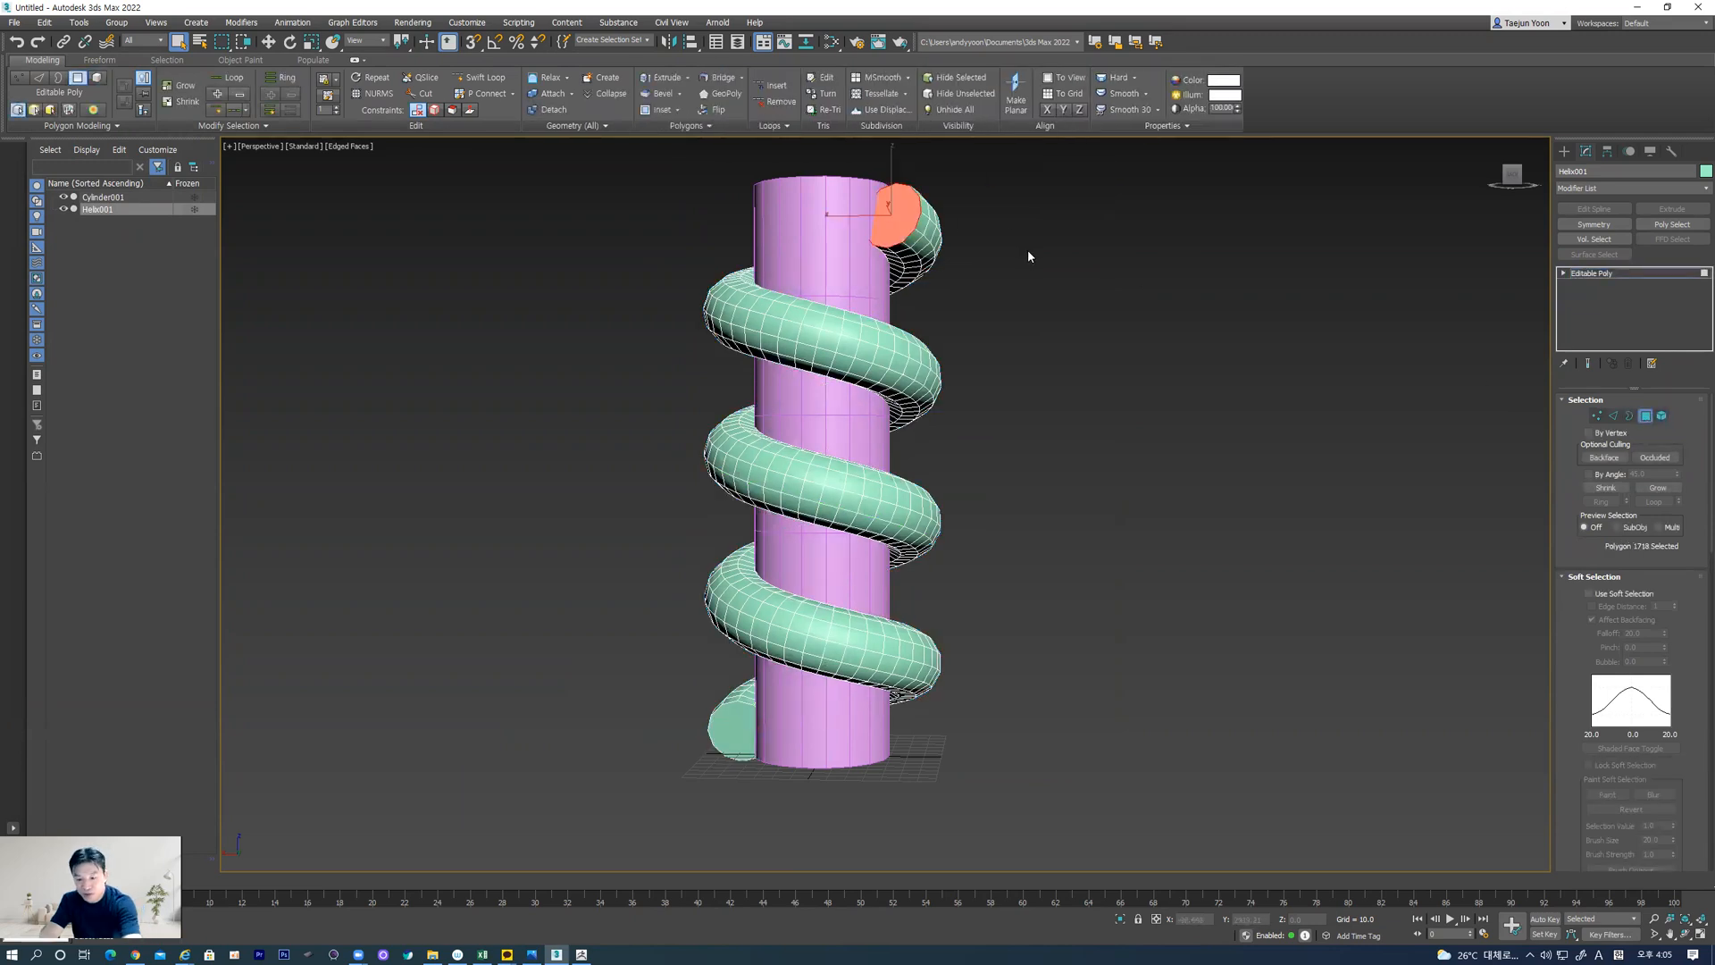
{"action": "key", "text": "Delete"}
{"action": "middle_click_drag", "start_coordinate": [961, 501], "coordinate": [648, 685], "text": "alt"}
{"action": "left_click", "coordinate": [728, 740]}
{"action": "key", "text": "Delete"}
{"action": "middle_click_drag", "start_coordinate": [808, 695], "coordinate": [902, 687], "text": "alt"}
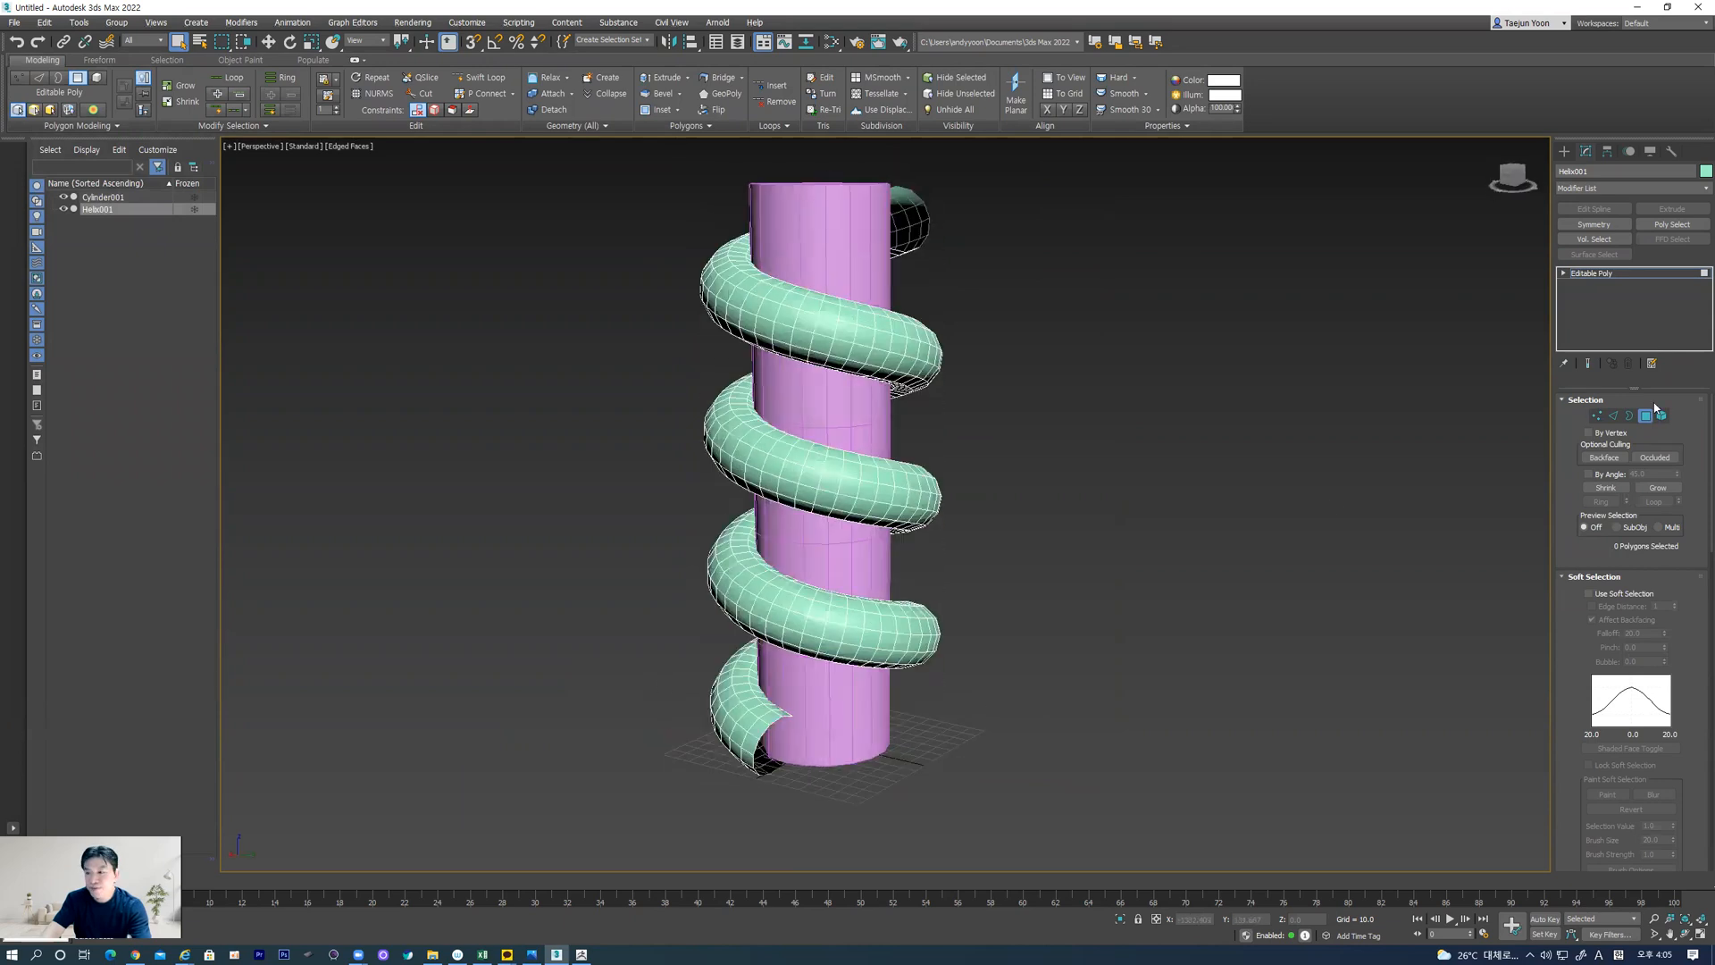
{"action": "left_click", "coordinate": [1645, 415]}
Export only the helix as OBJ with the ZBrush preset, overwriting the existing dragon file
{"action": "left_click", "coordinate": [1269, 429]}
{"action": "left_click", "coordinate": [920, 347]}
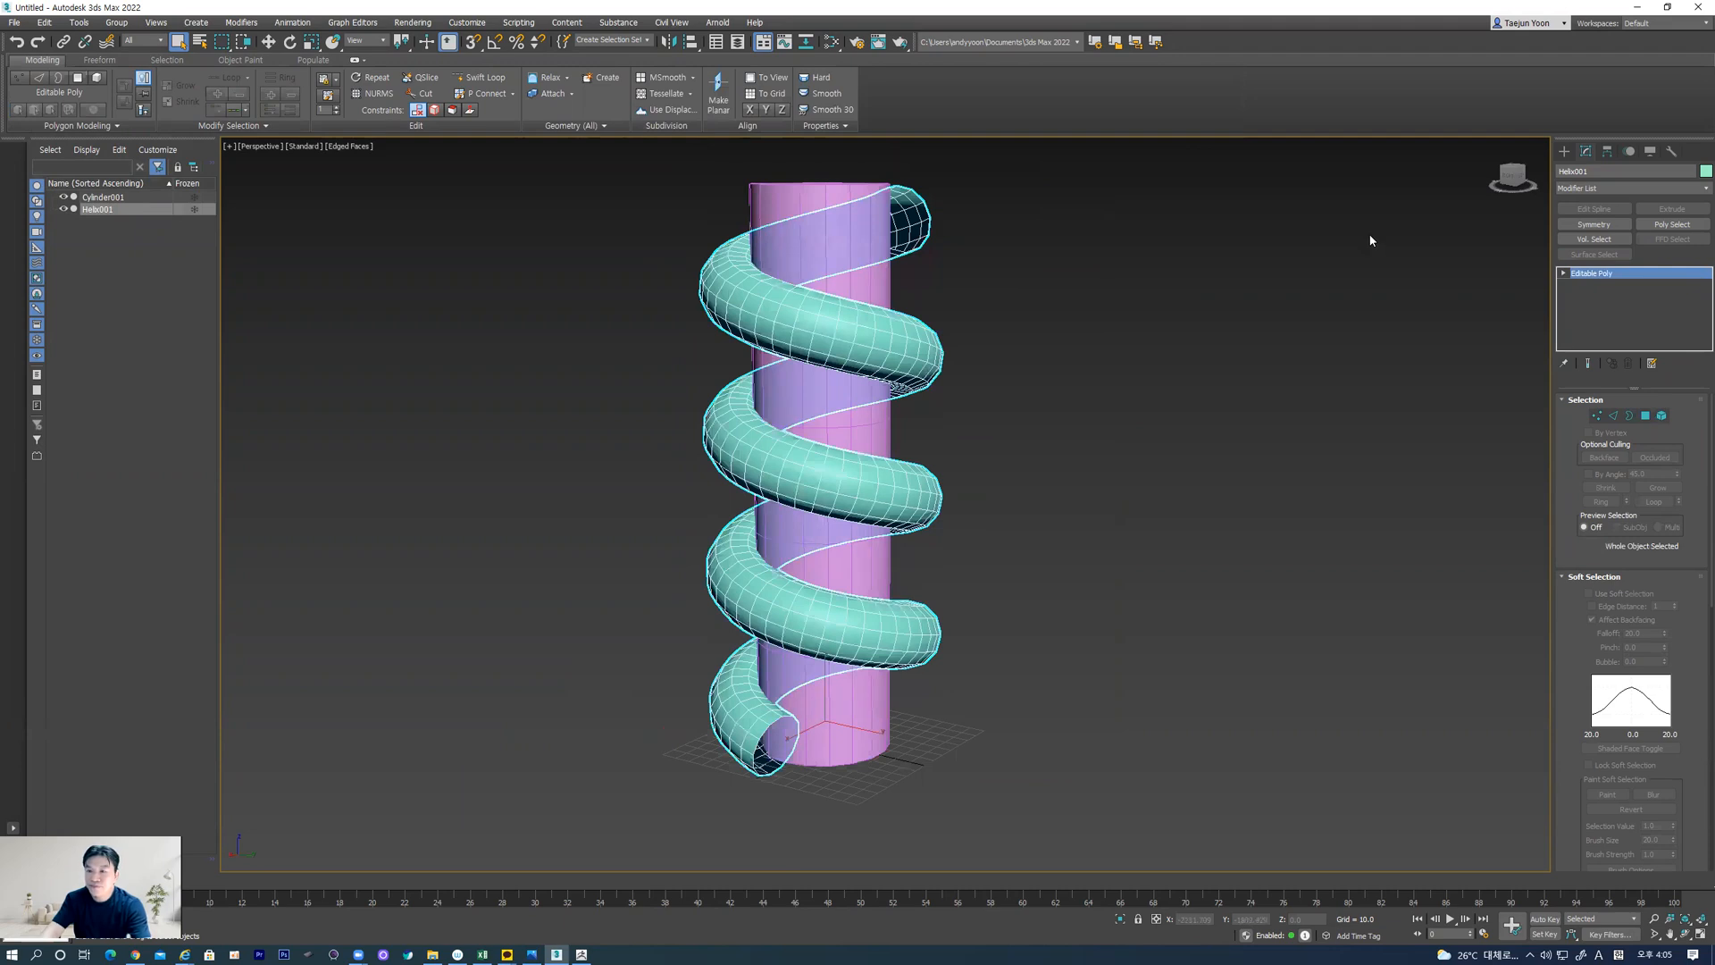
{"action": "left_click", "coordinate": [14, 22]}
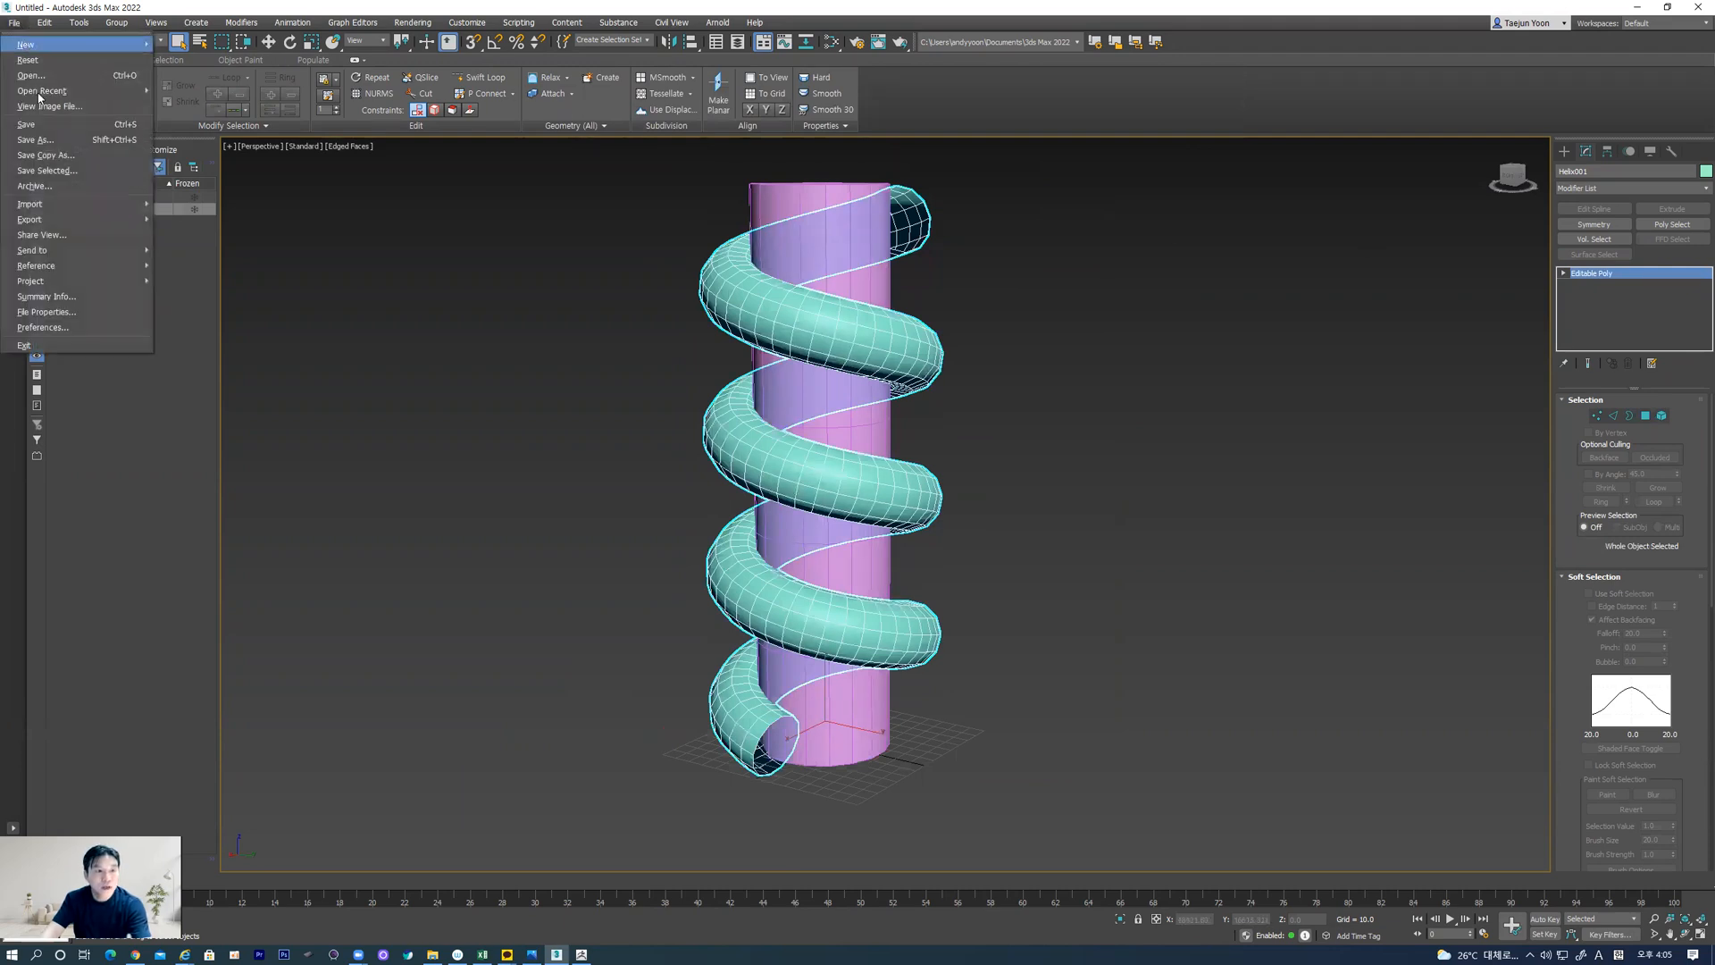
{"action": "mouse_move", "coordinate": [72, 221]}
{"action": "left_click", "coordinate": [187, 219]}
{"action": "left_click", "coordinate": [109, 126]}
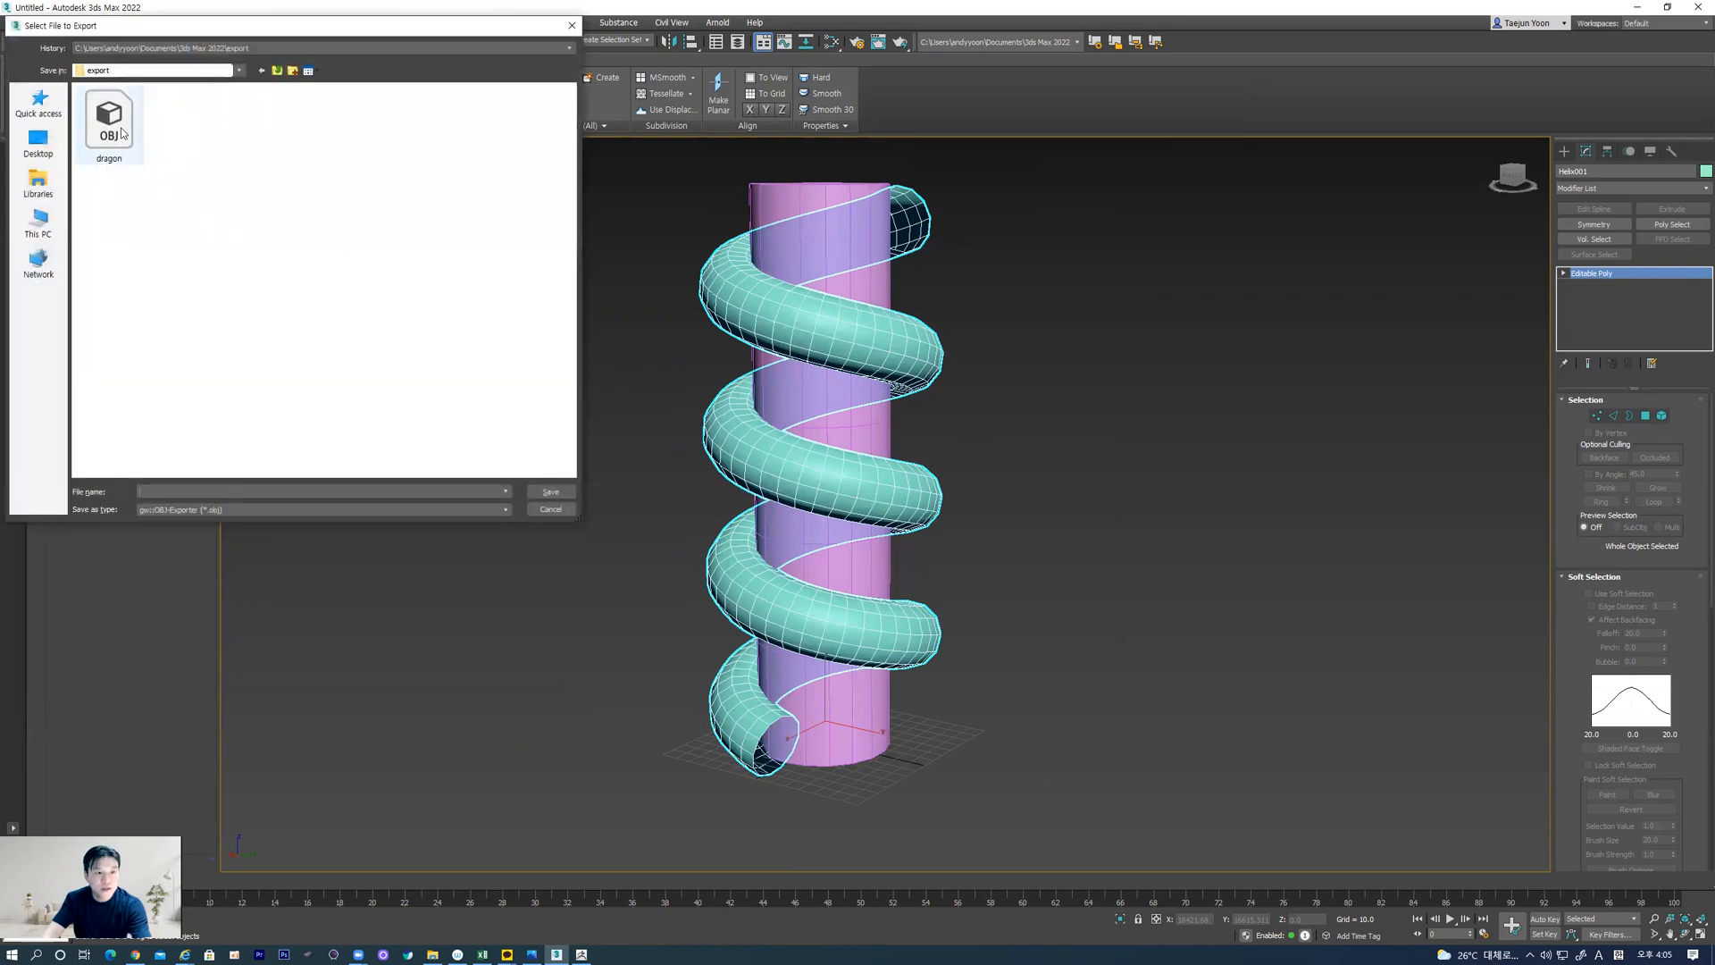
{"action": "double_click", "coordinate": [180, 492]}
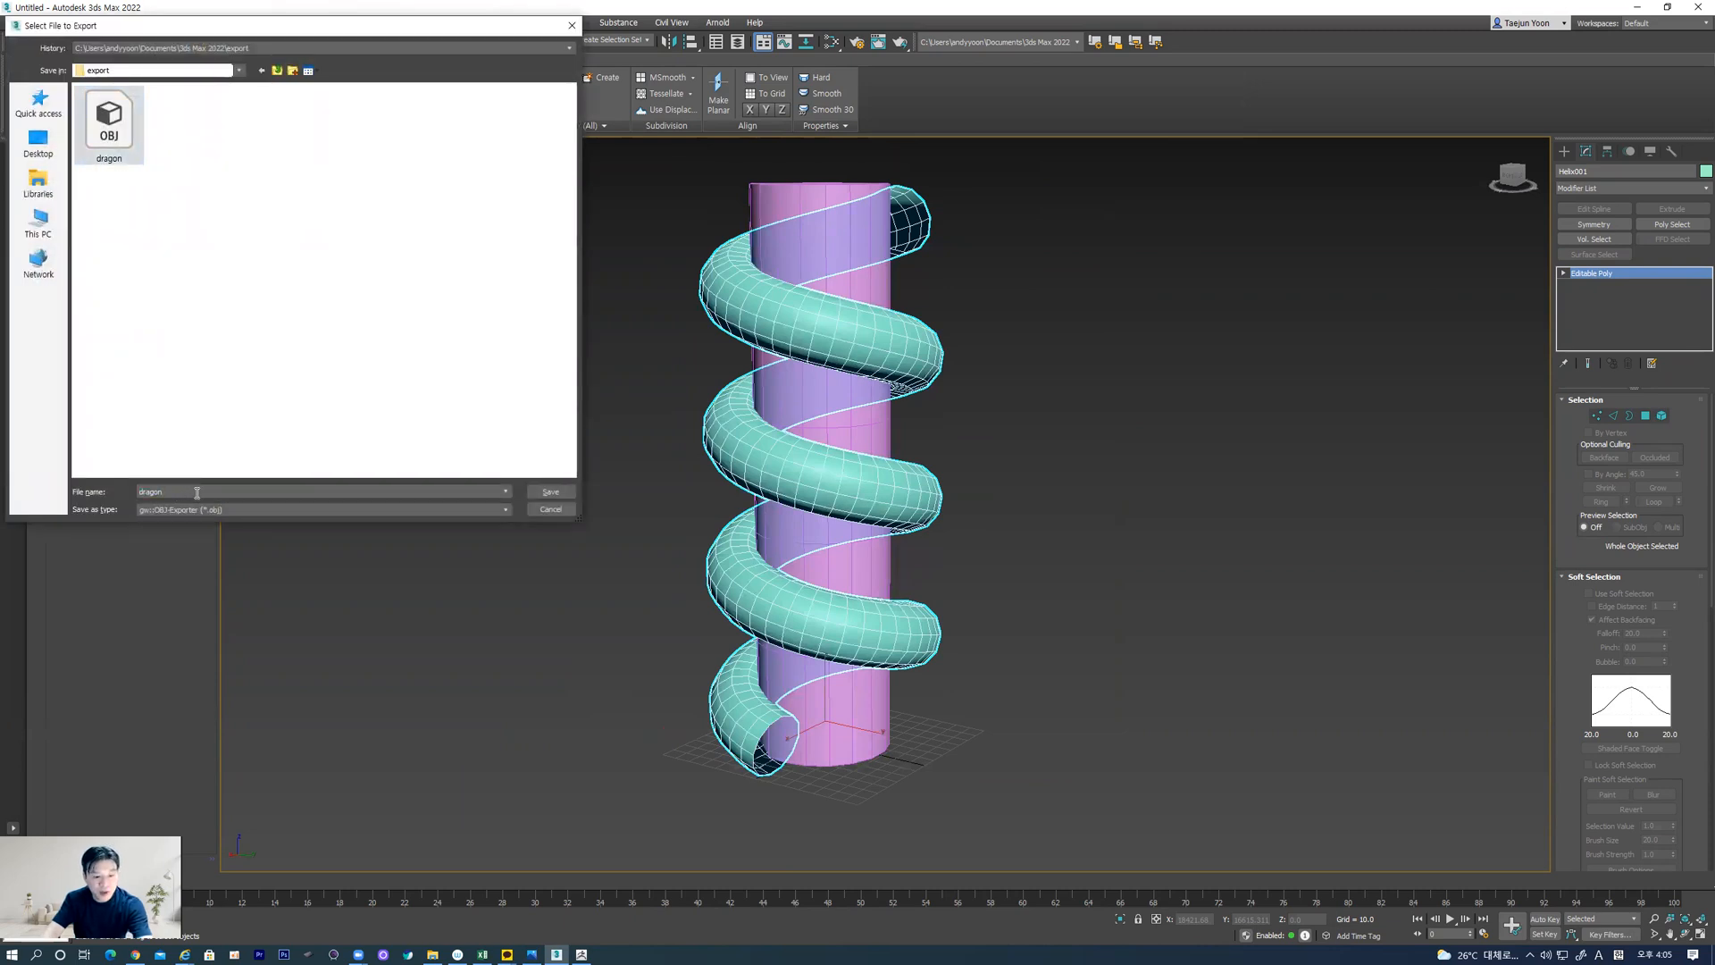
{"action": "left_click", "coordinate": [548, 493]}
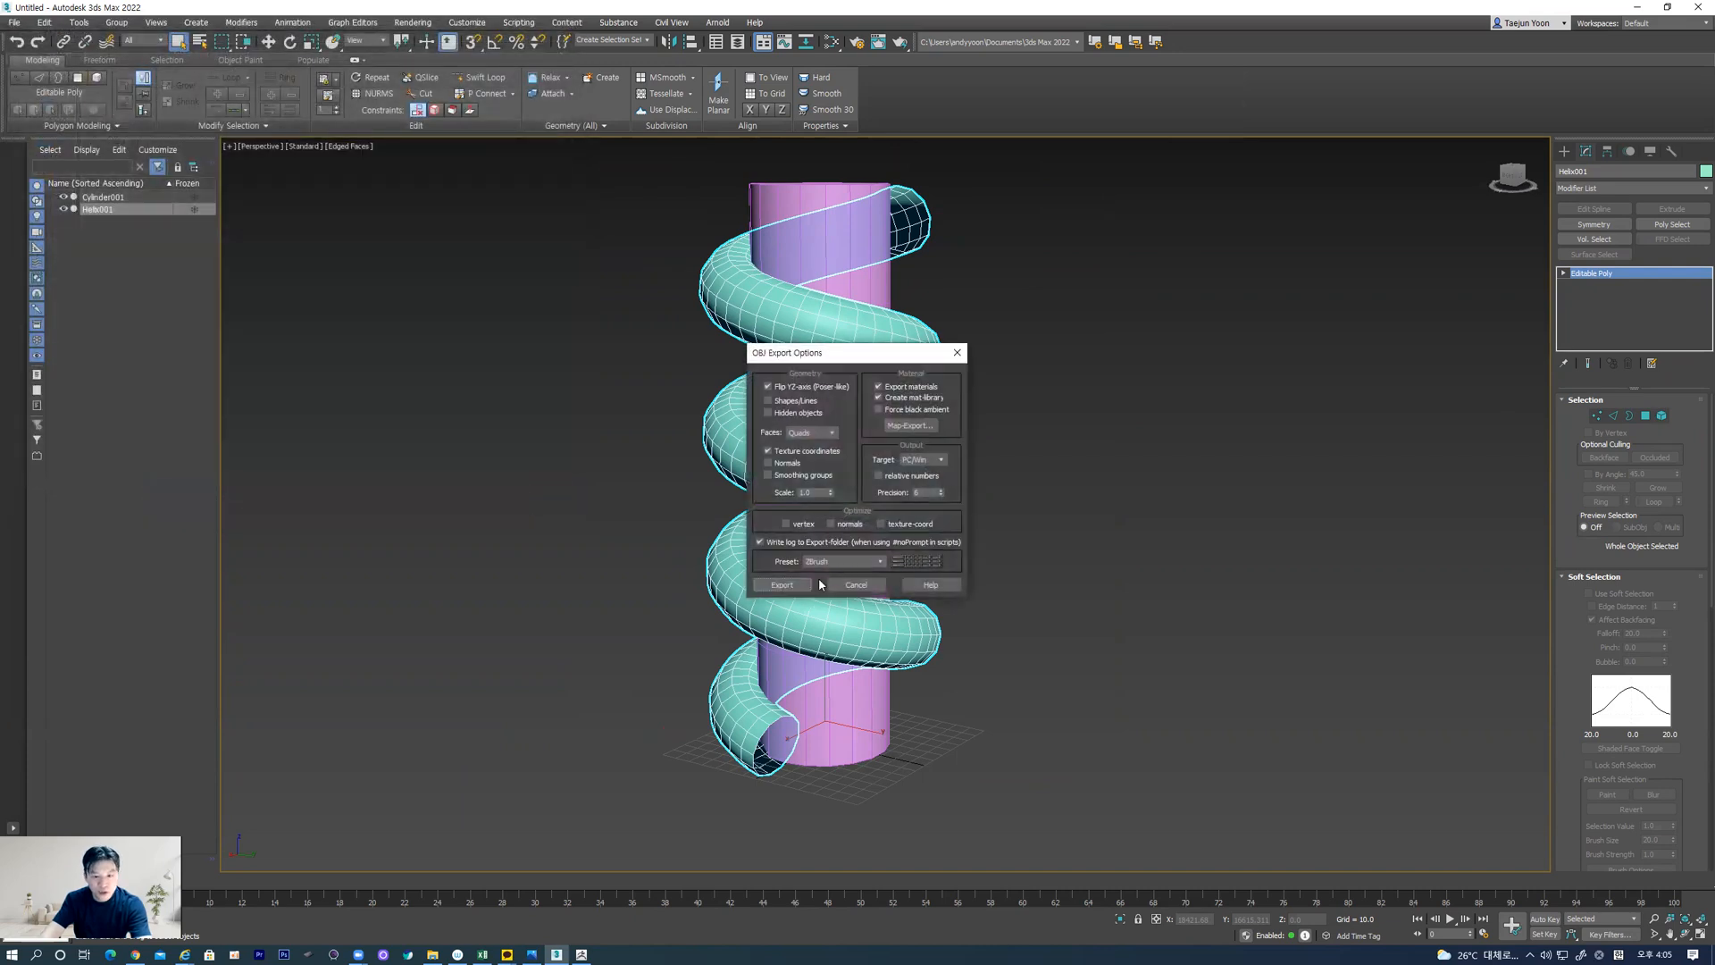
{"action": "left_click", "coordinate": [781, 586]}
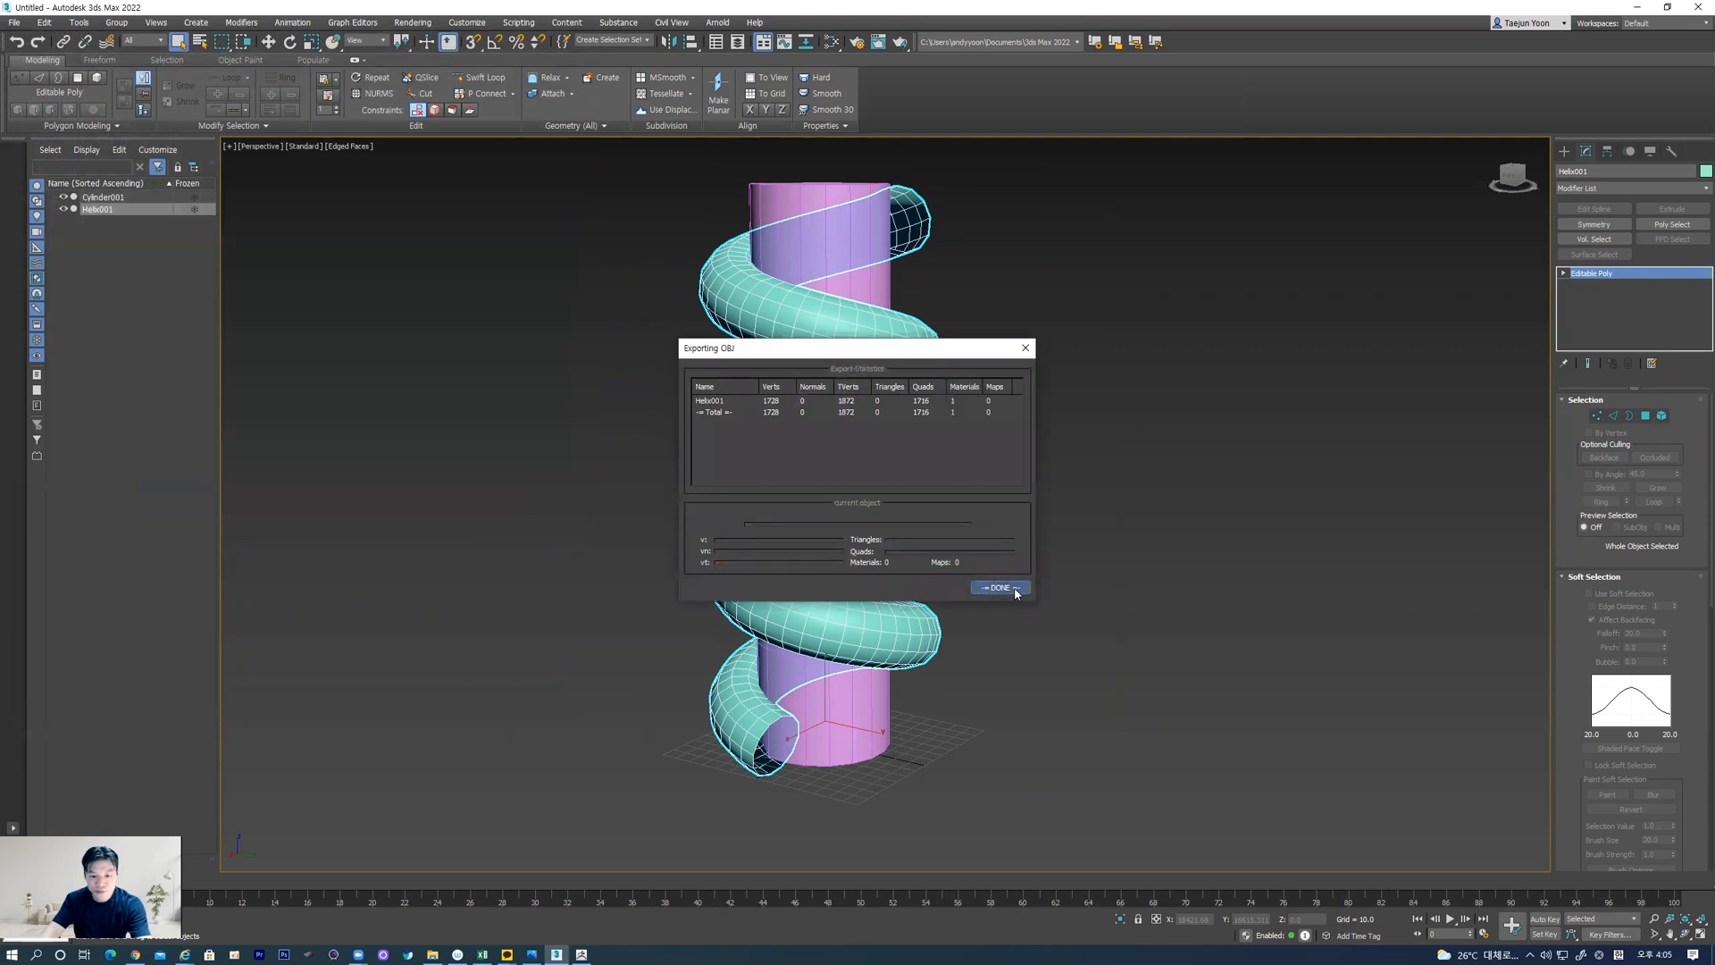
{"action": "left_click", "coordinate": [1014, 589]}
Switch to ZBrush and import the dragon1 OBJ into the current helix subtool
{"action": "left_click", "coordinate": [583, 952]}
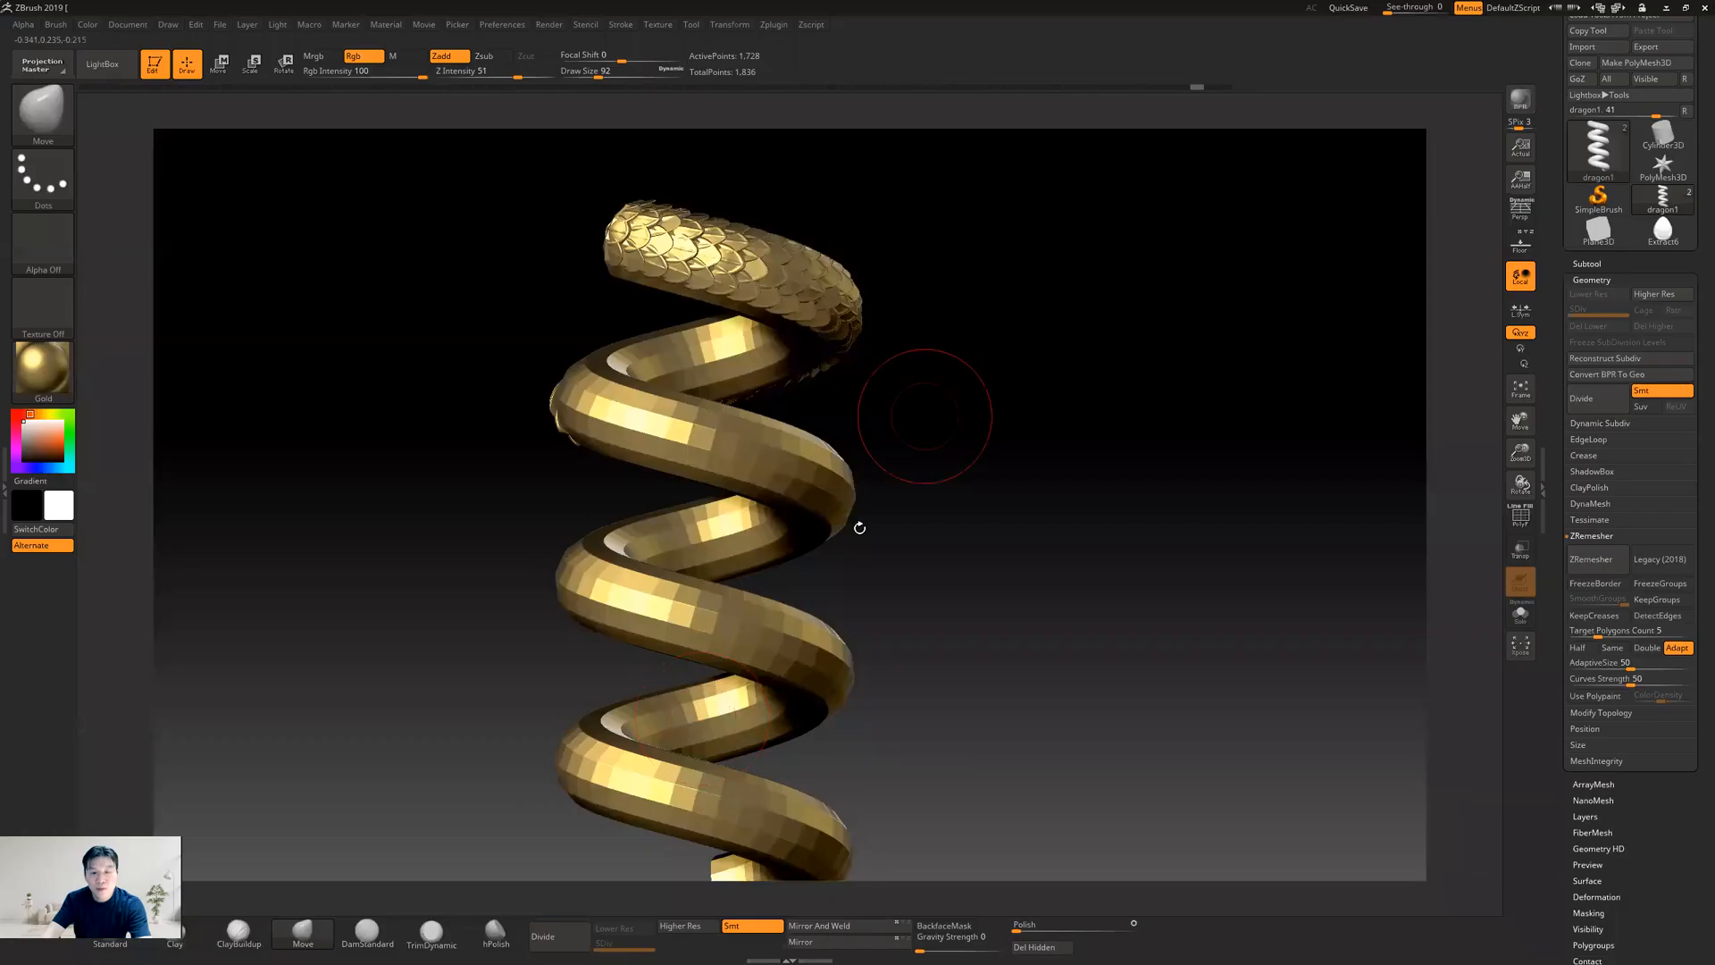
{"action": "left_click_drag", "start_coordinate": [1001, 483], "coordinate": [980, 429], "text": "alt"}
{"action": "left_click_drag", "start_coordinate": [1215, 293], "coordinate": [1149, 386], "text": "alt"}
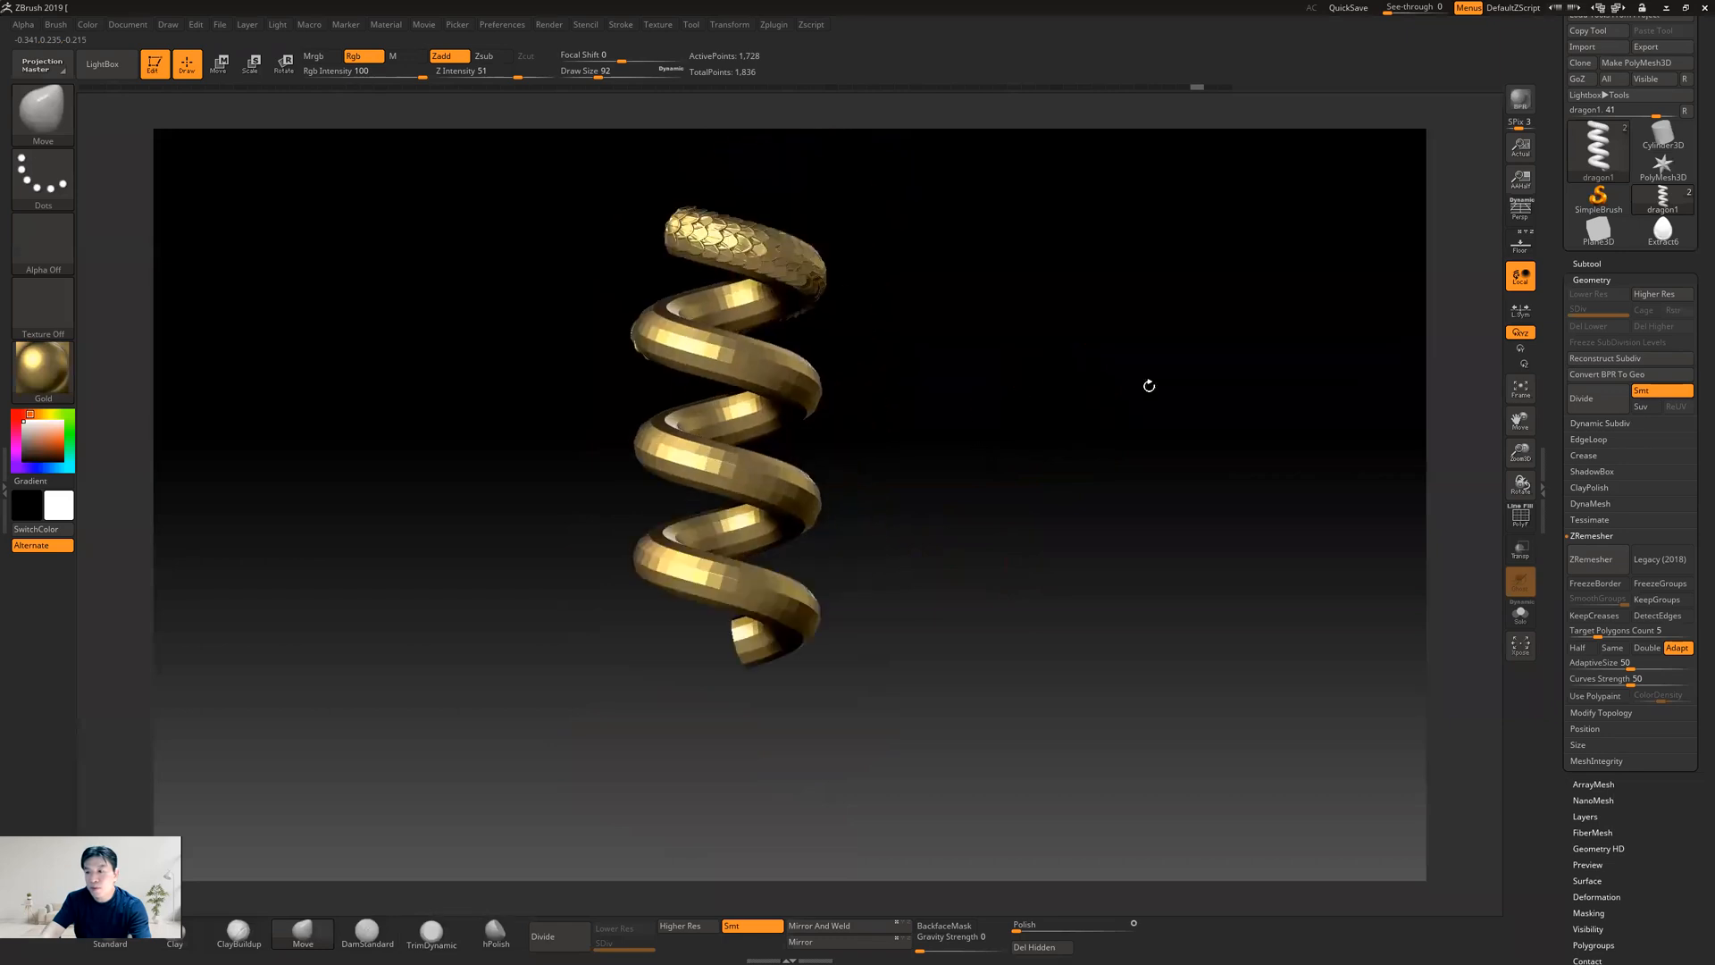
{"action": "left_click", "coordinate": [1587, 264]}
{"action": "left_click_drag", "start_coordinate": [853, 342], "coordinate": [1014, 375]}
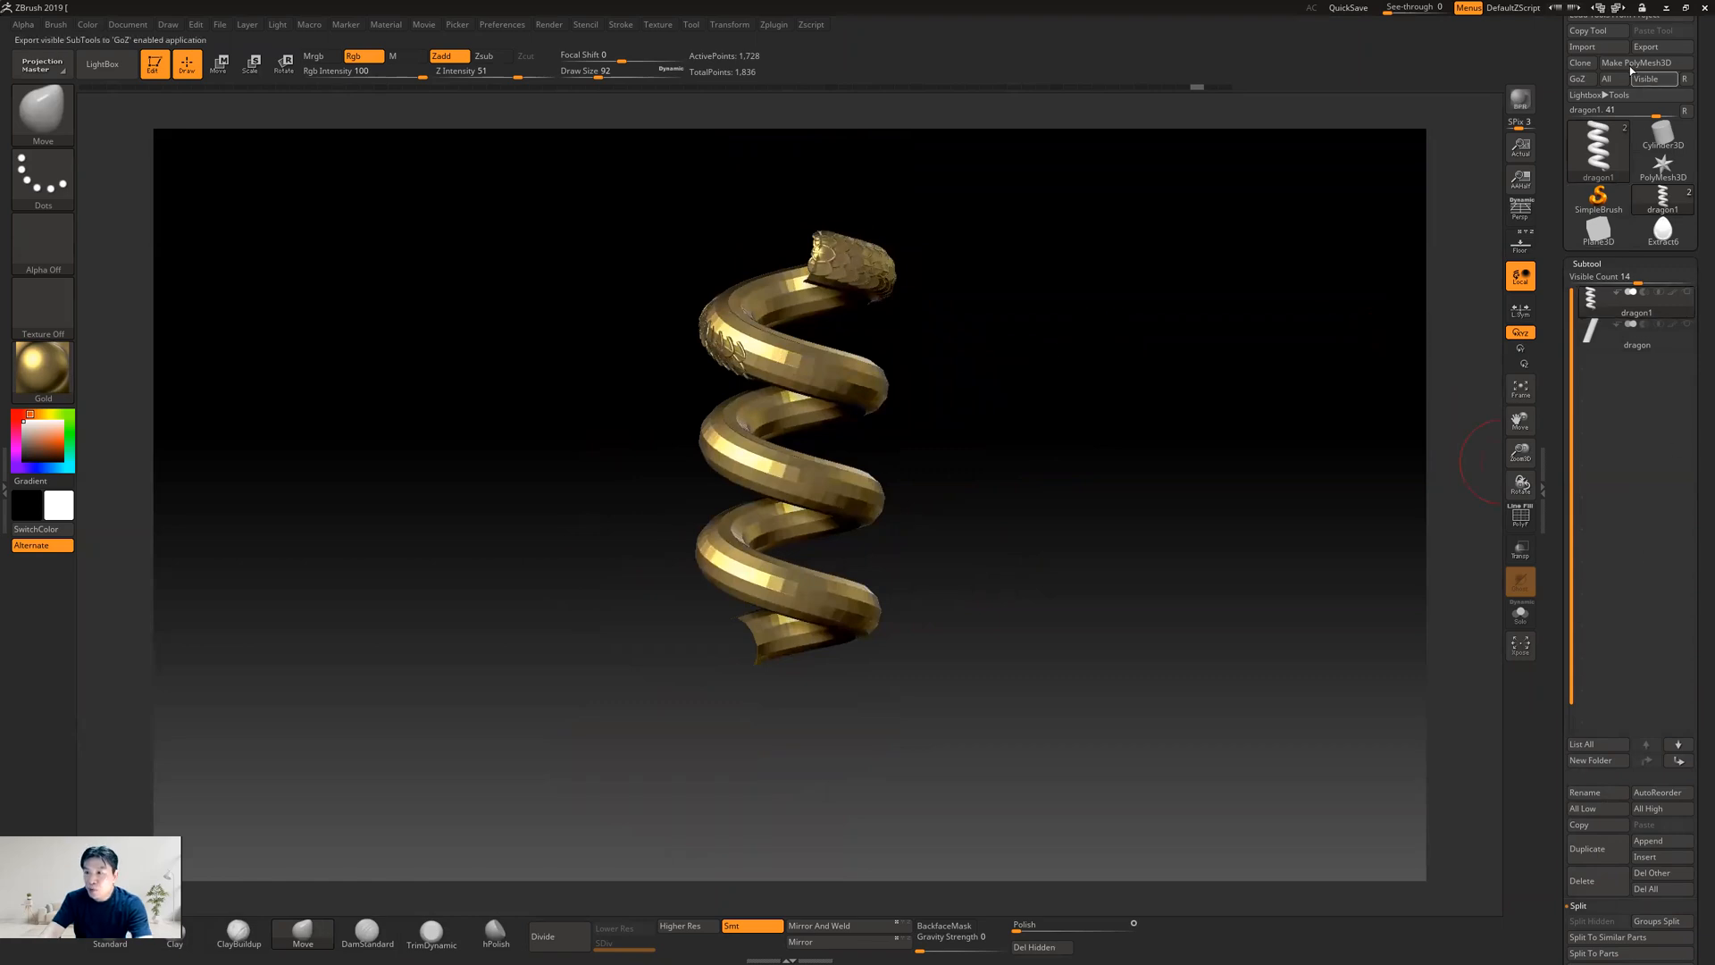
{"action": "left_click", "coordinate": [1583, 48]}
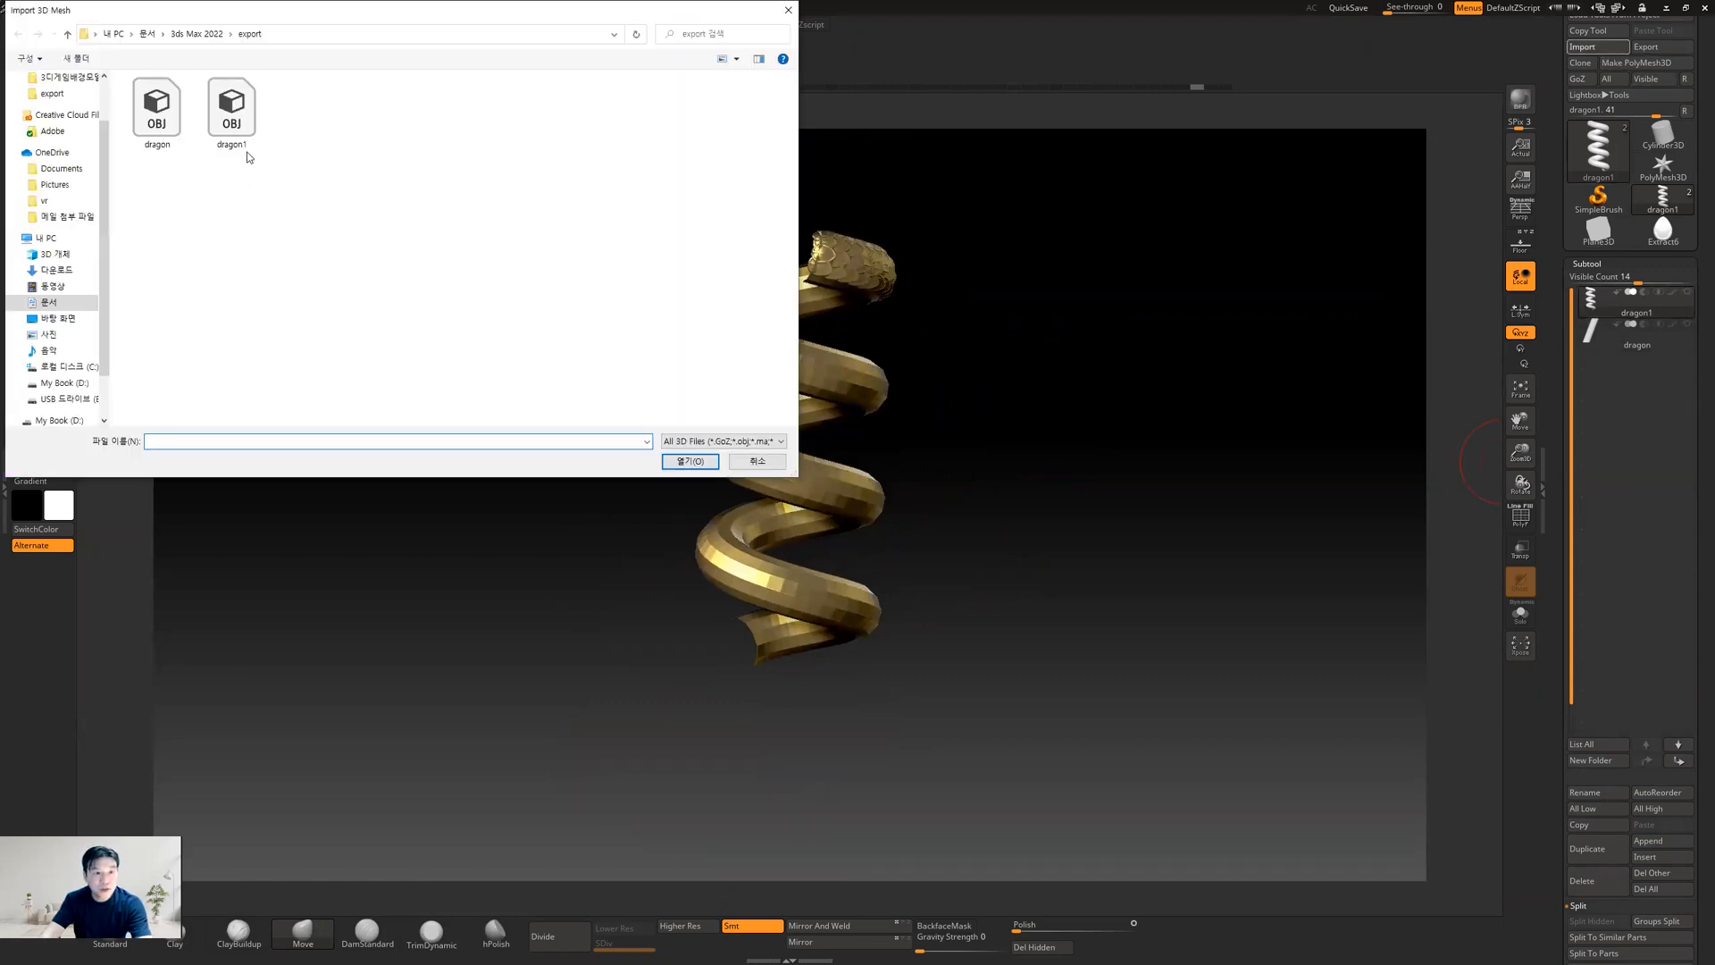
{"action": "double_click", "coordinate": [243, 119]}
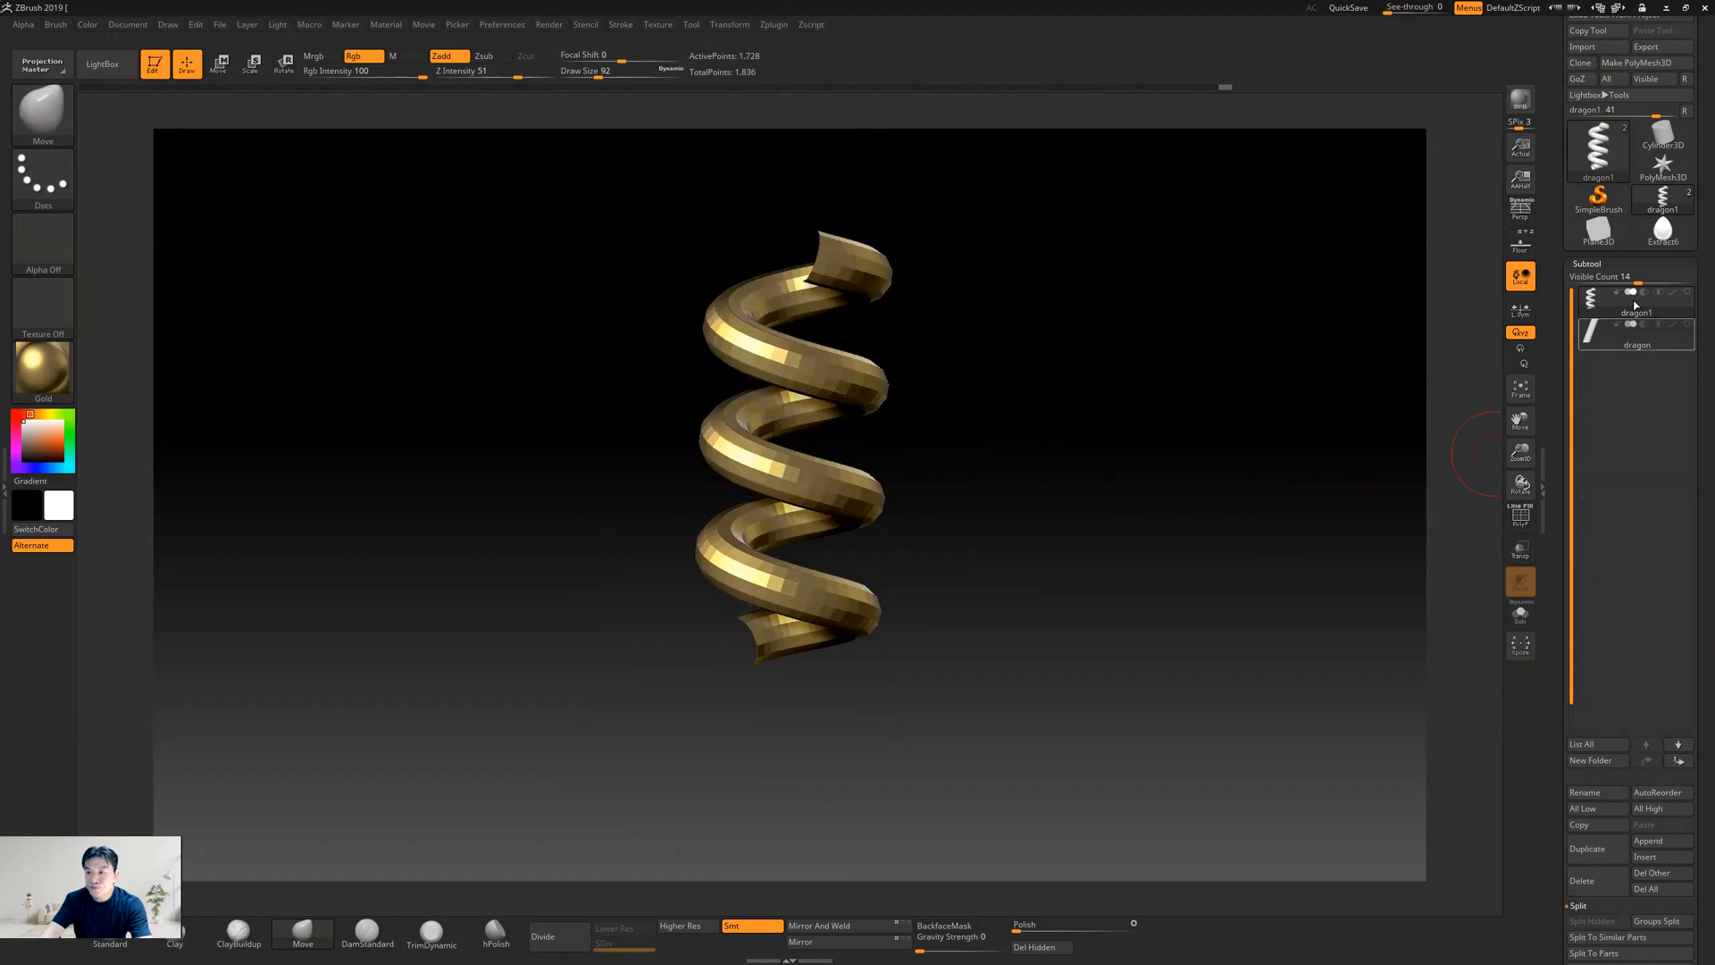
{"action": "left_click", "coordinate": [1607, 303]}
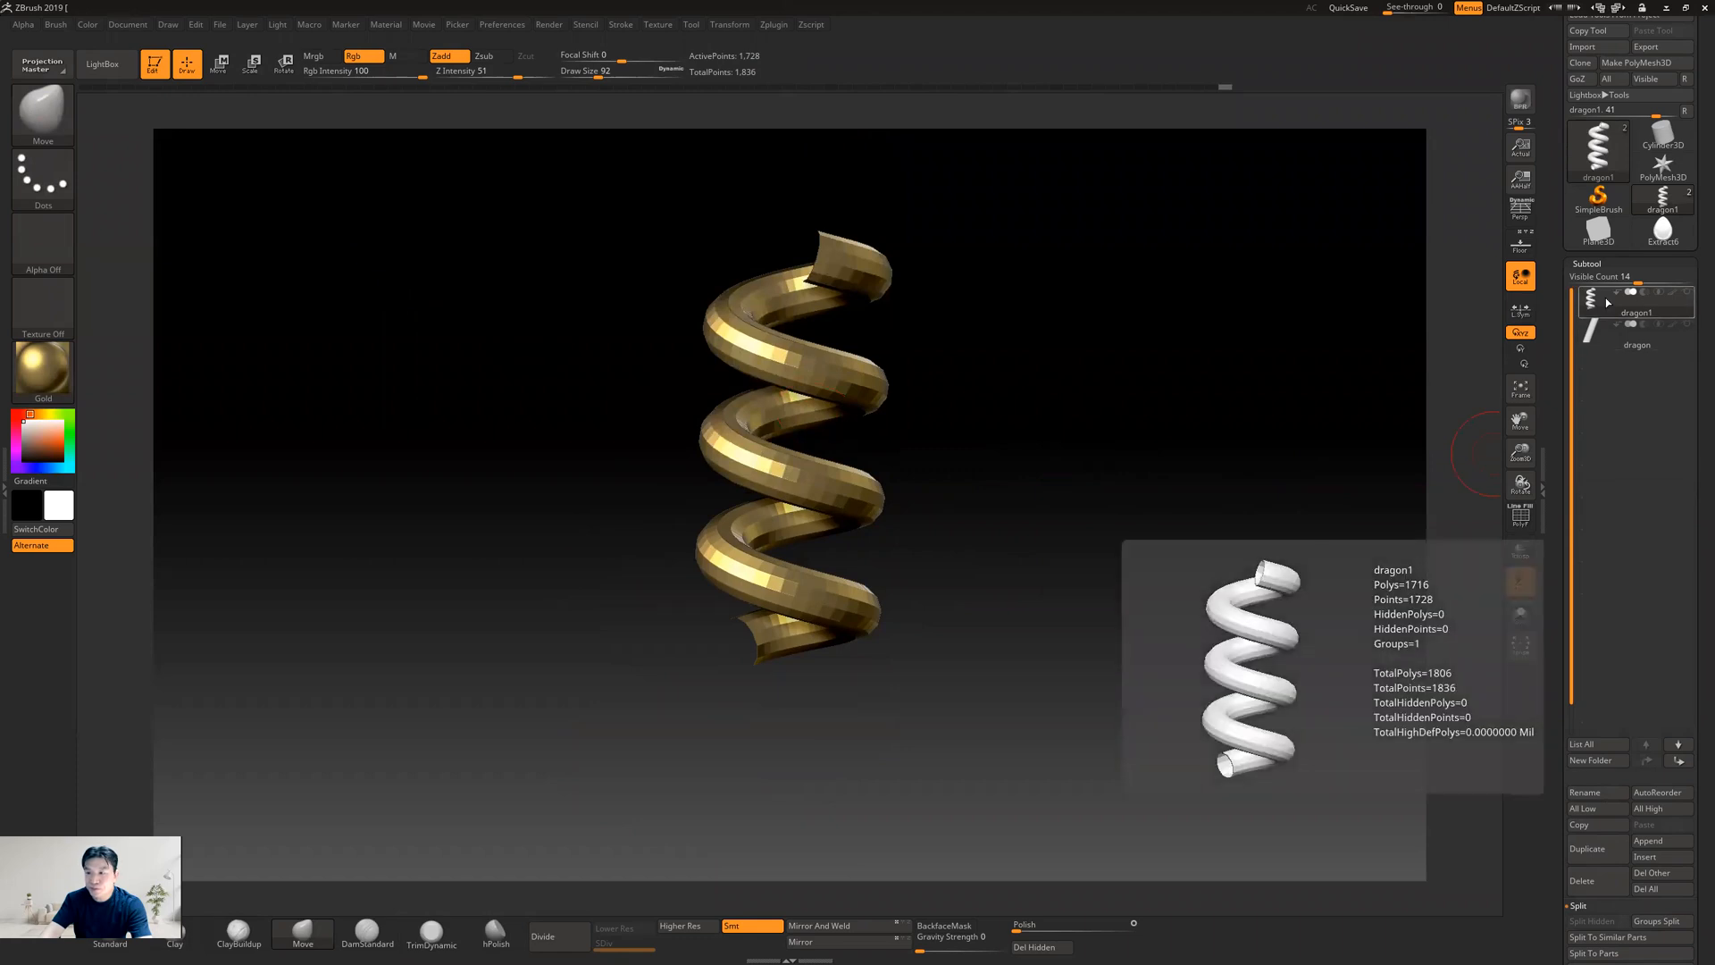
{"action": "left_click", "coordinate": [1655, 206]}
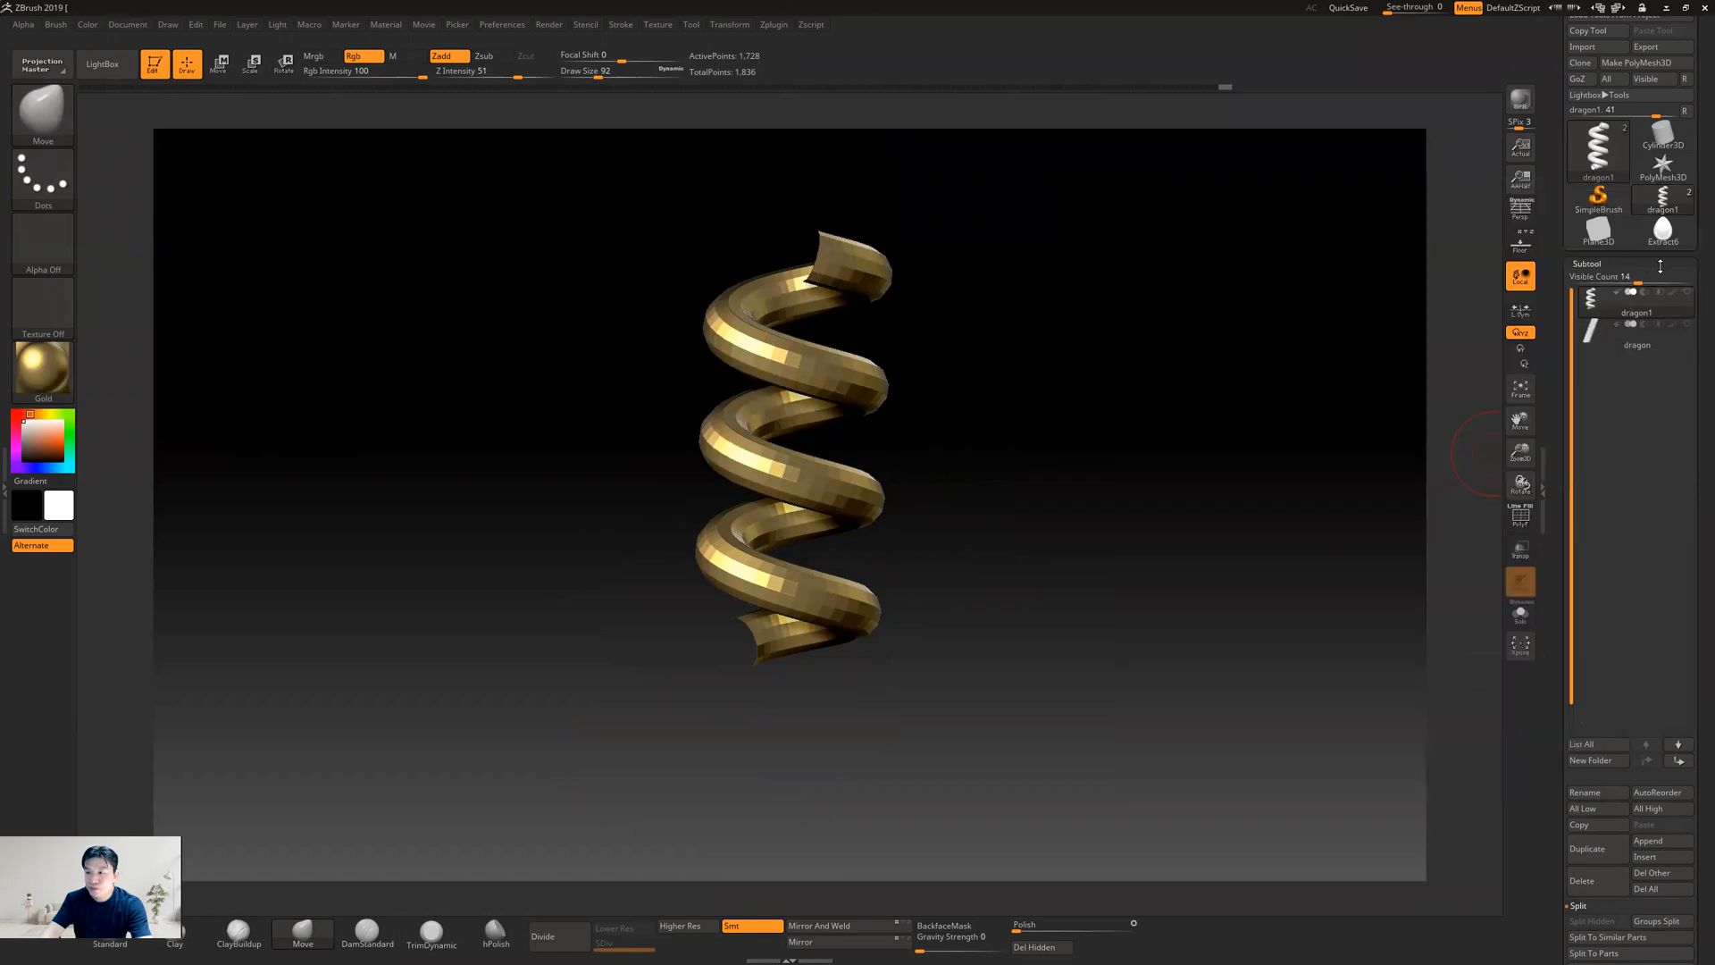
{"action": "left_click", "coordinate": [1596, 238]}
{"action": "left_click", "coordinate": [1660, 234]}
{"action": "left_click", "coordinate": [1660, 200]}
{"action": "left_click", "coordinate": [1603, 147]}
{"action": "mouse_move", "coordinate": [1594, 230]}
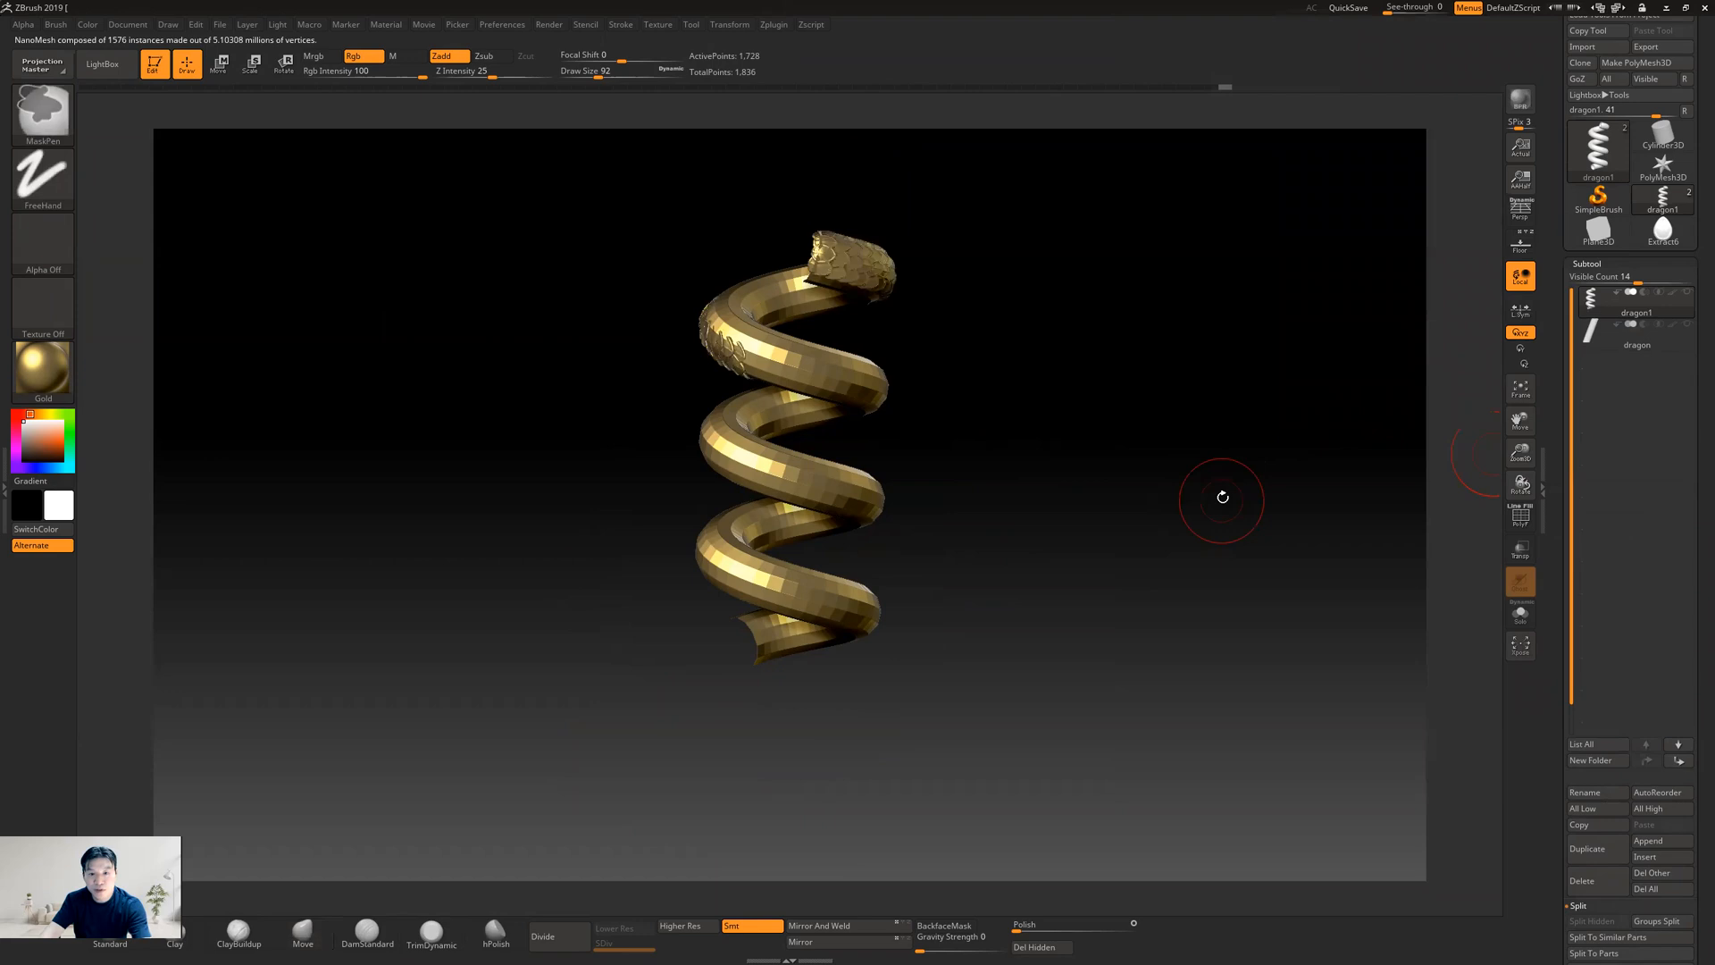
Import the dragon1 OBJ as a separate tool, starting from the Plane3D tool
{"action": "left_click", "coordinate": [1600, 234]}
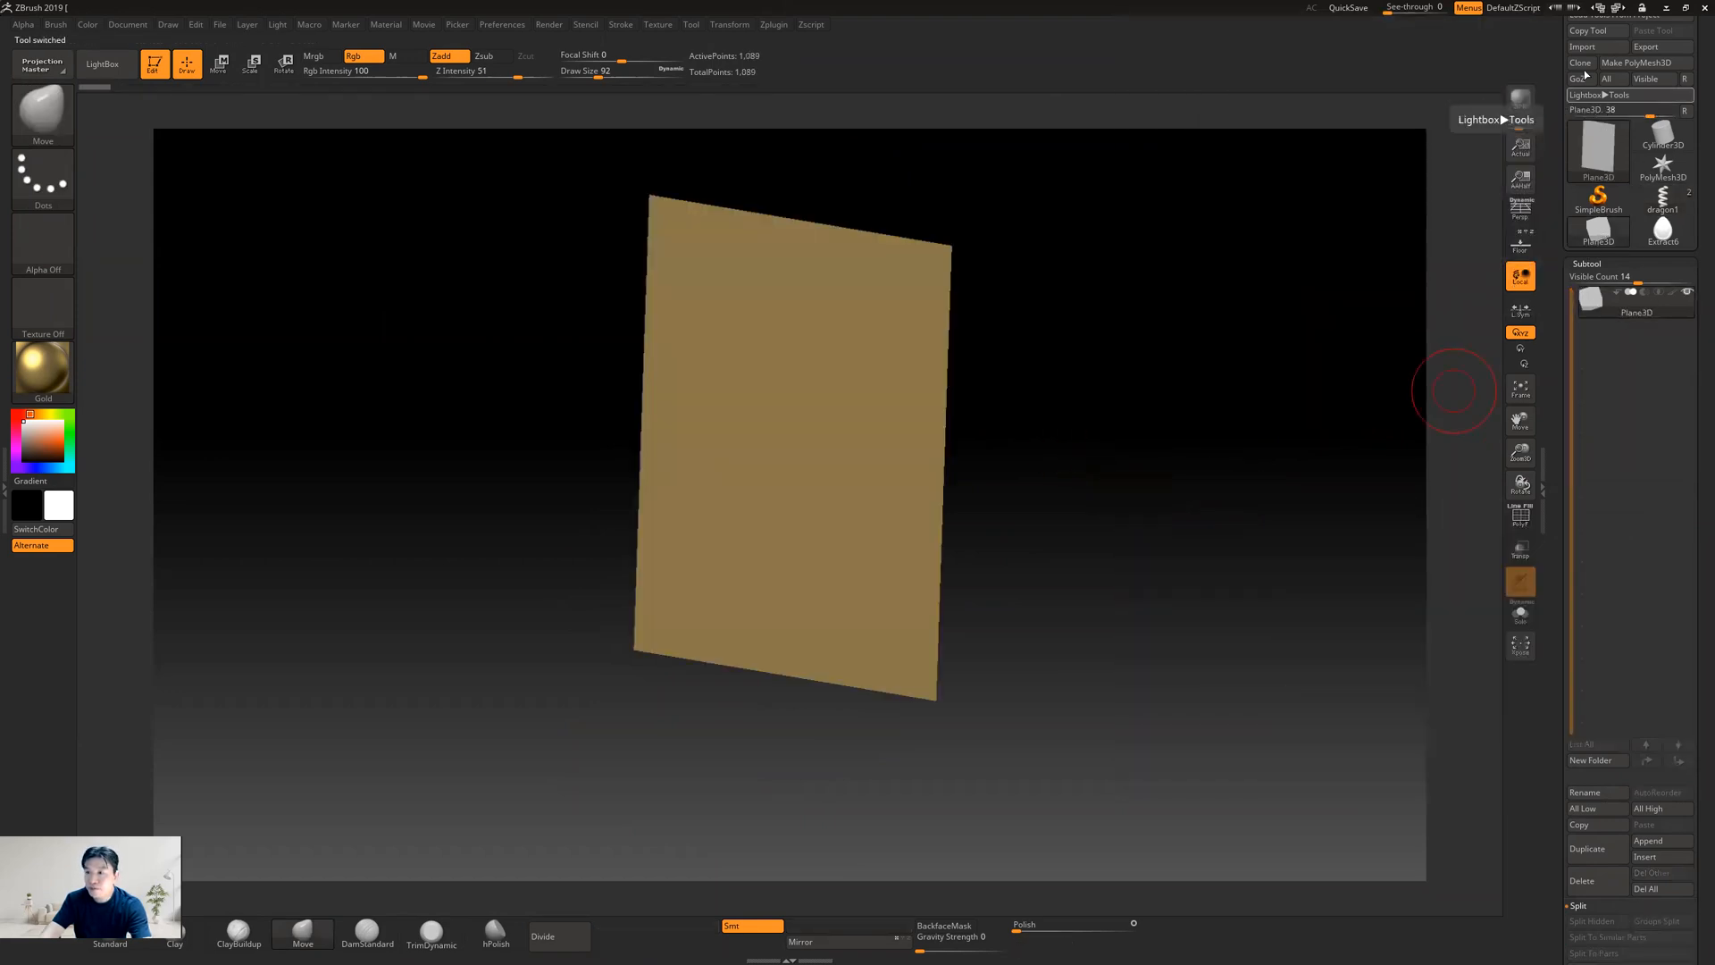
{"action": "left_click", "coordinate": [1661, 230]}
{"action": "left_click", "coordinate": [1603, 232]}
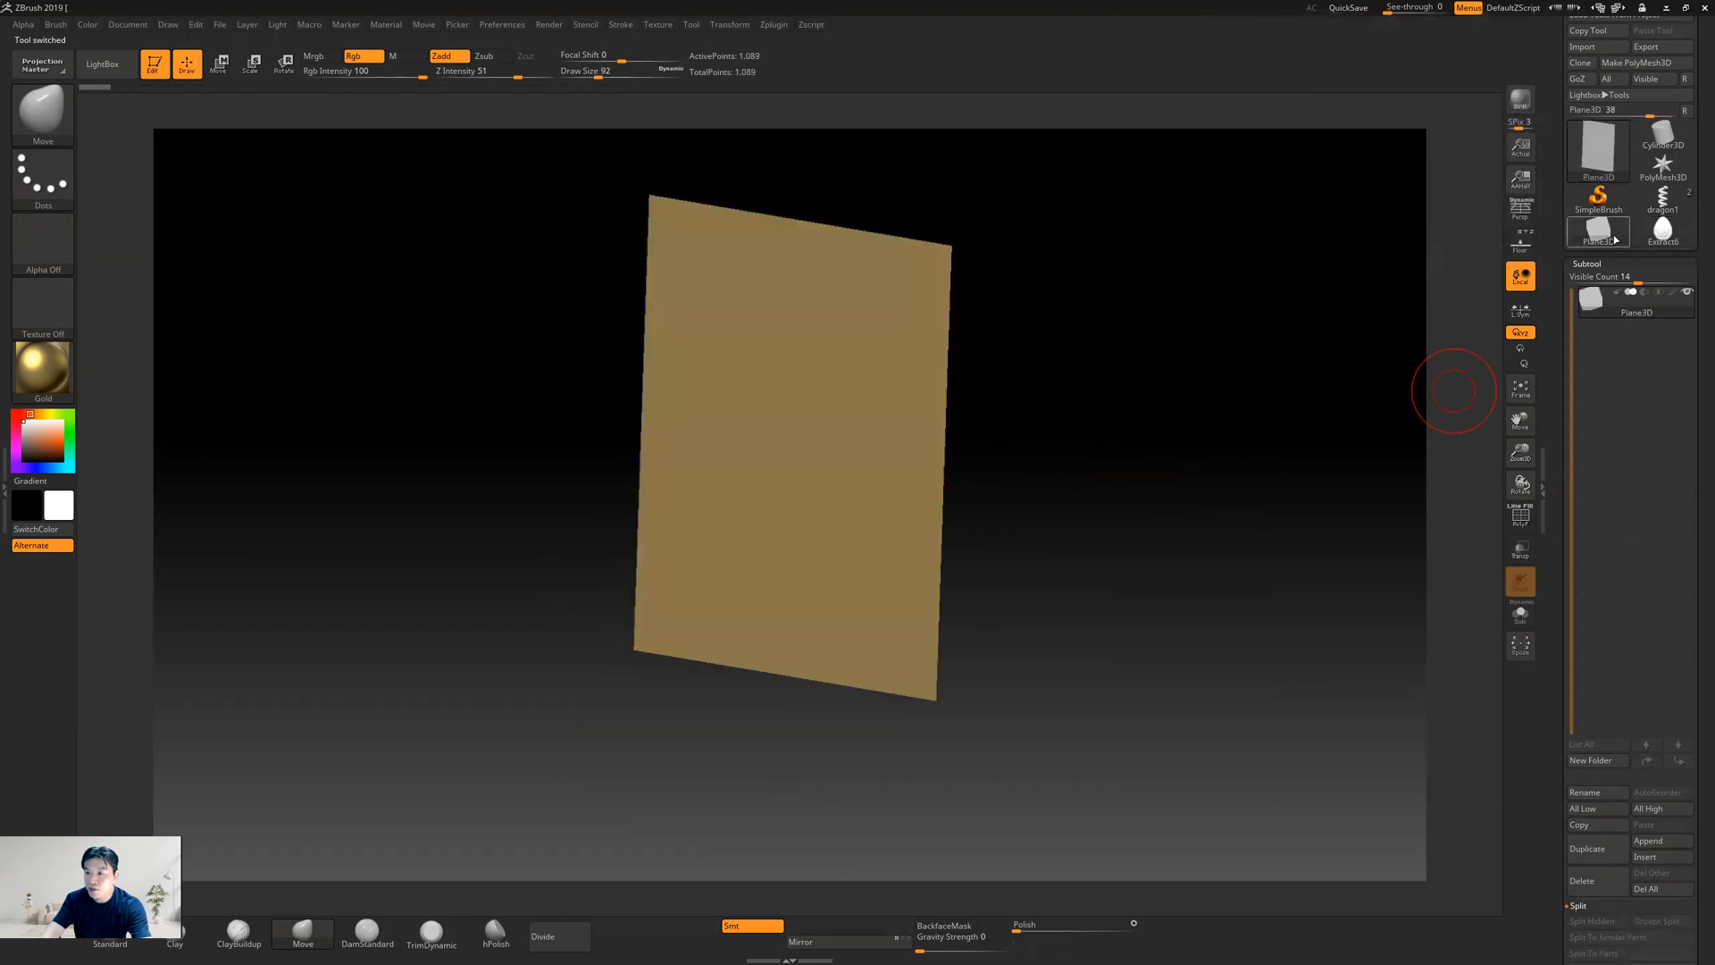
{"action": "left_click", "coordinate": [1582, 46]}
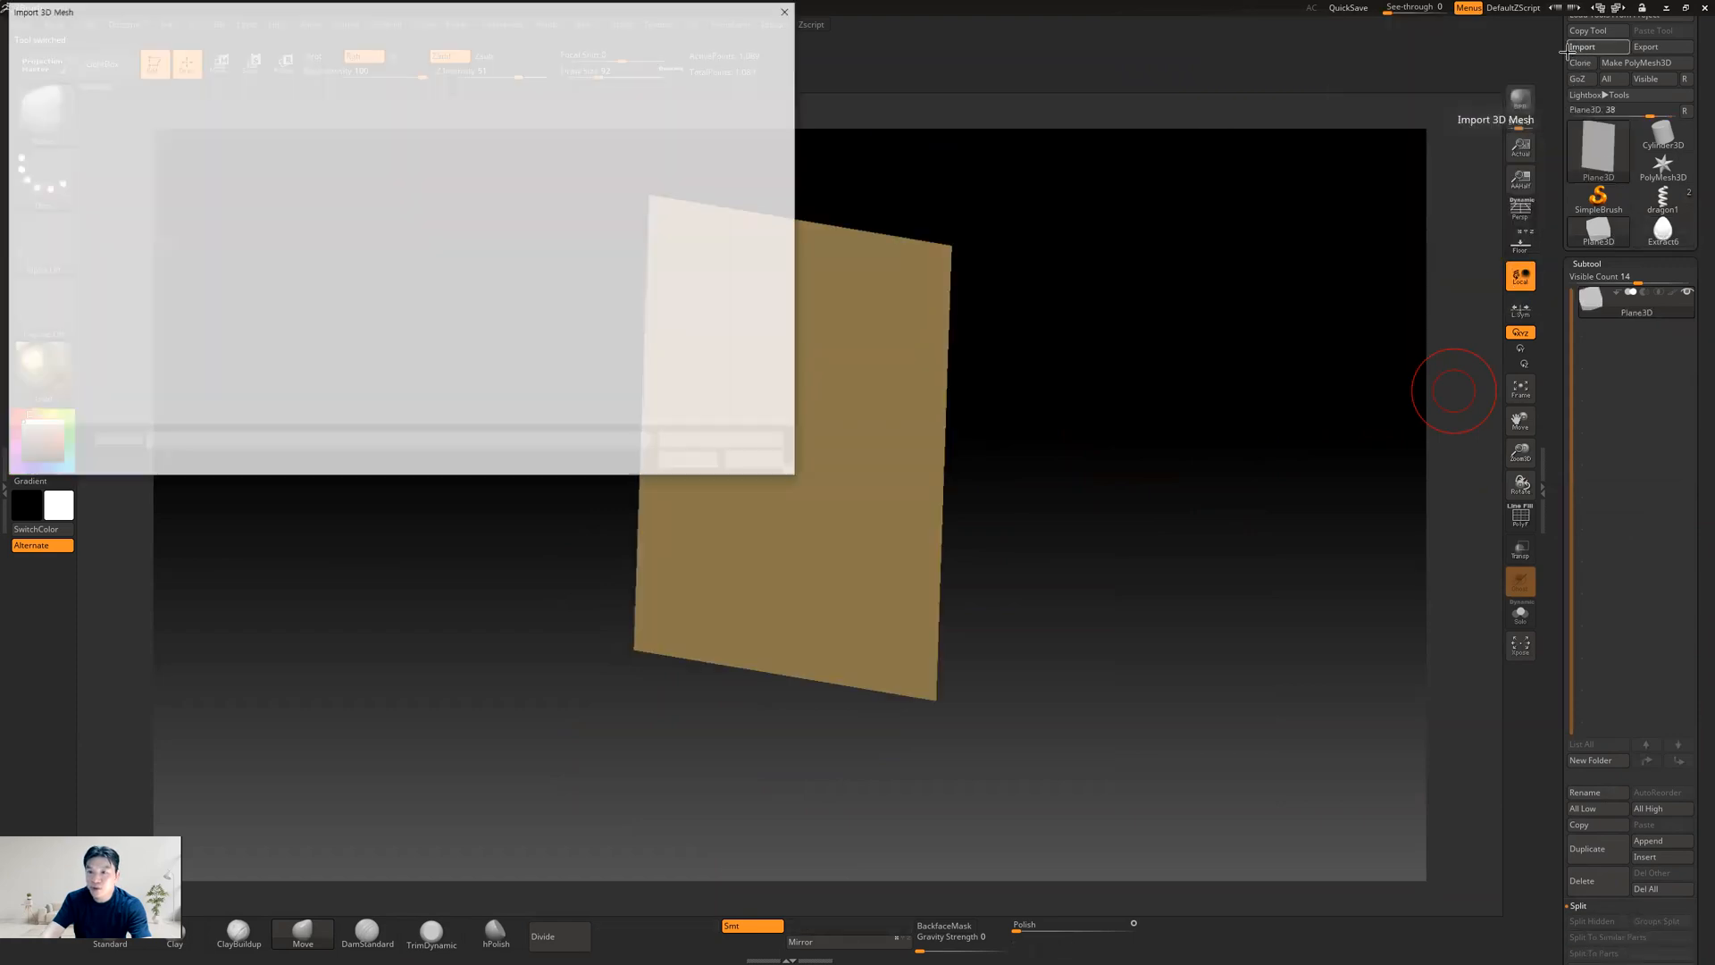
{"action": "double_click", "coordinate": [231, 109]}
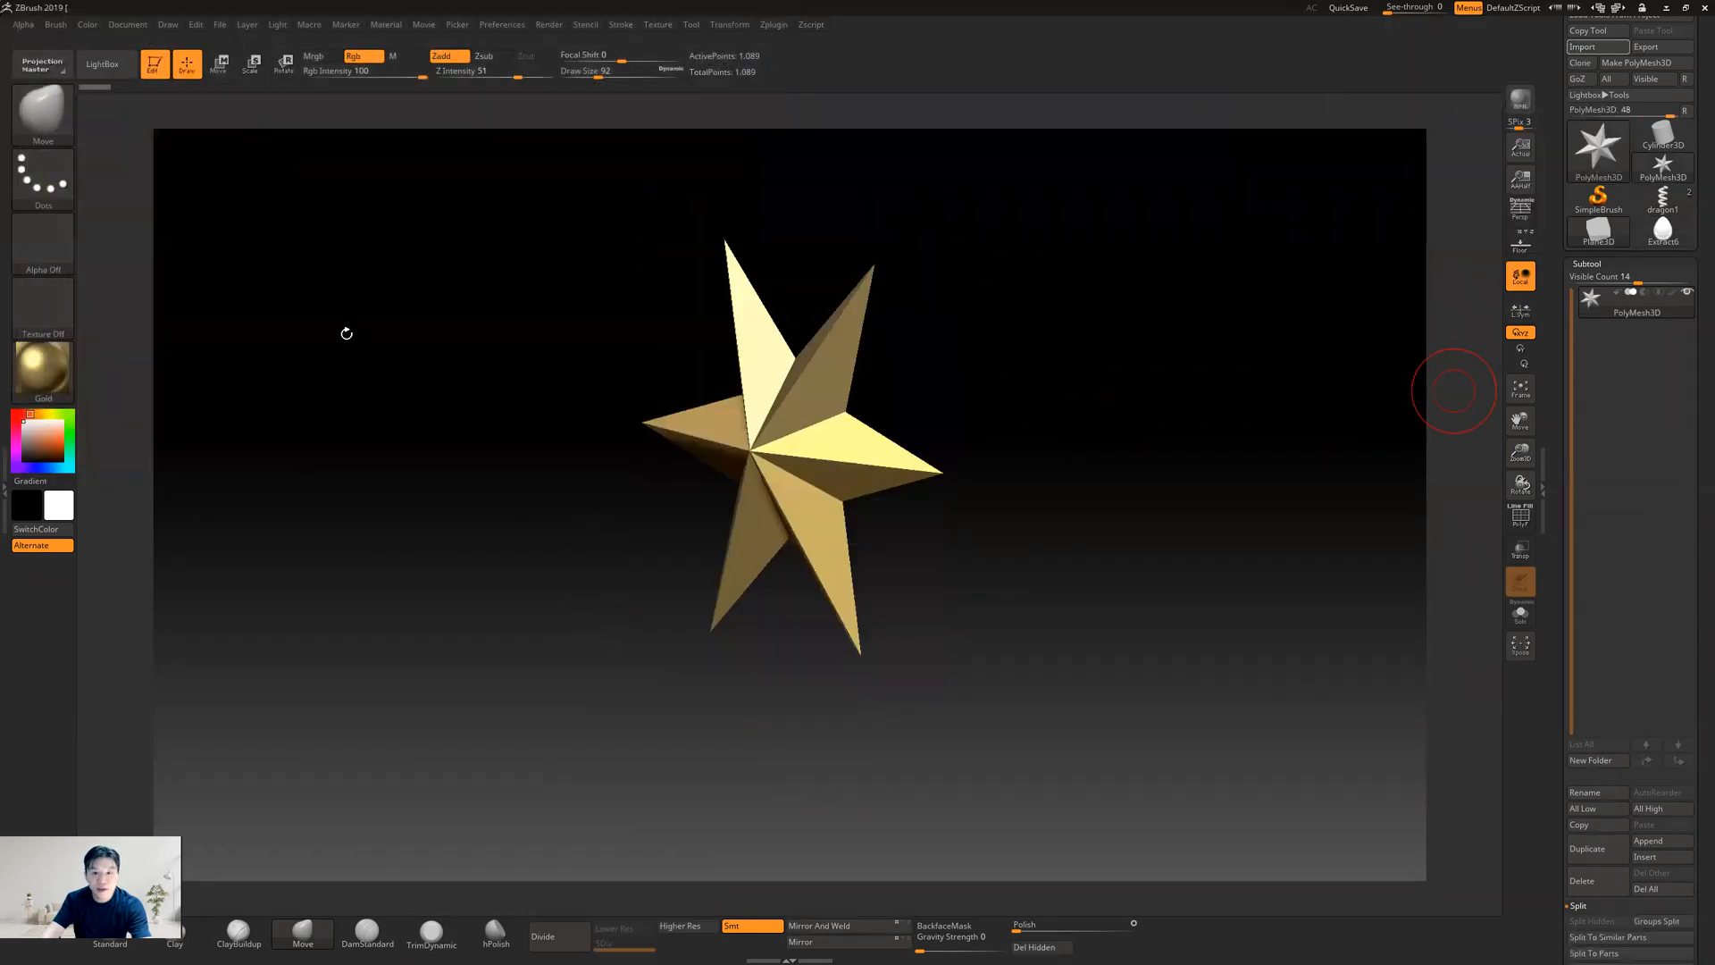
Return to the two-subtool dragon1 tool and append the newly imported helix as a subtool
{"action": "left_click", "coordinate": [1663, 198]}
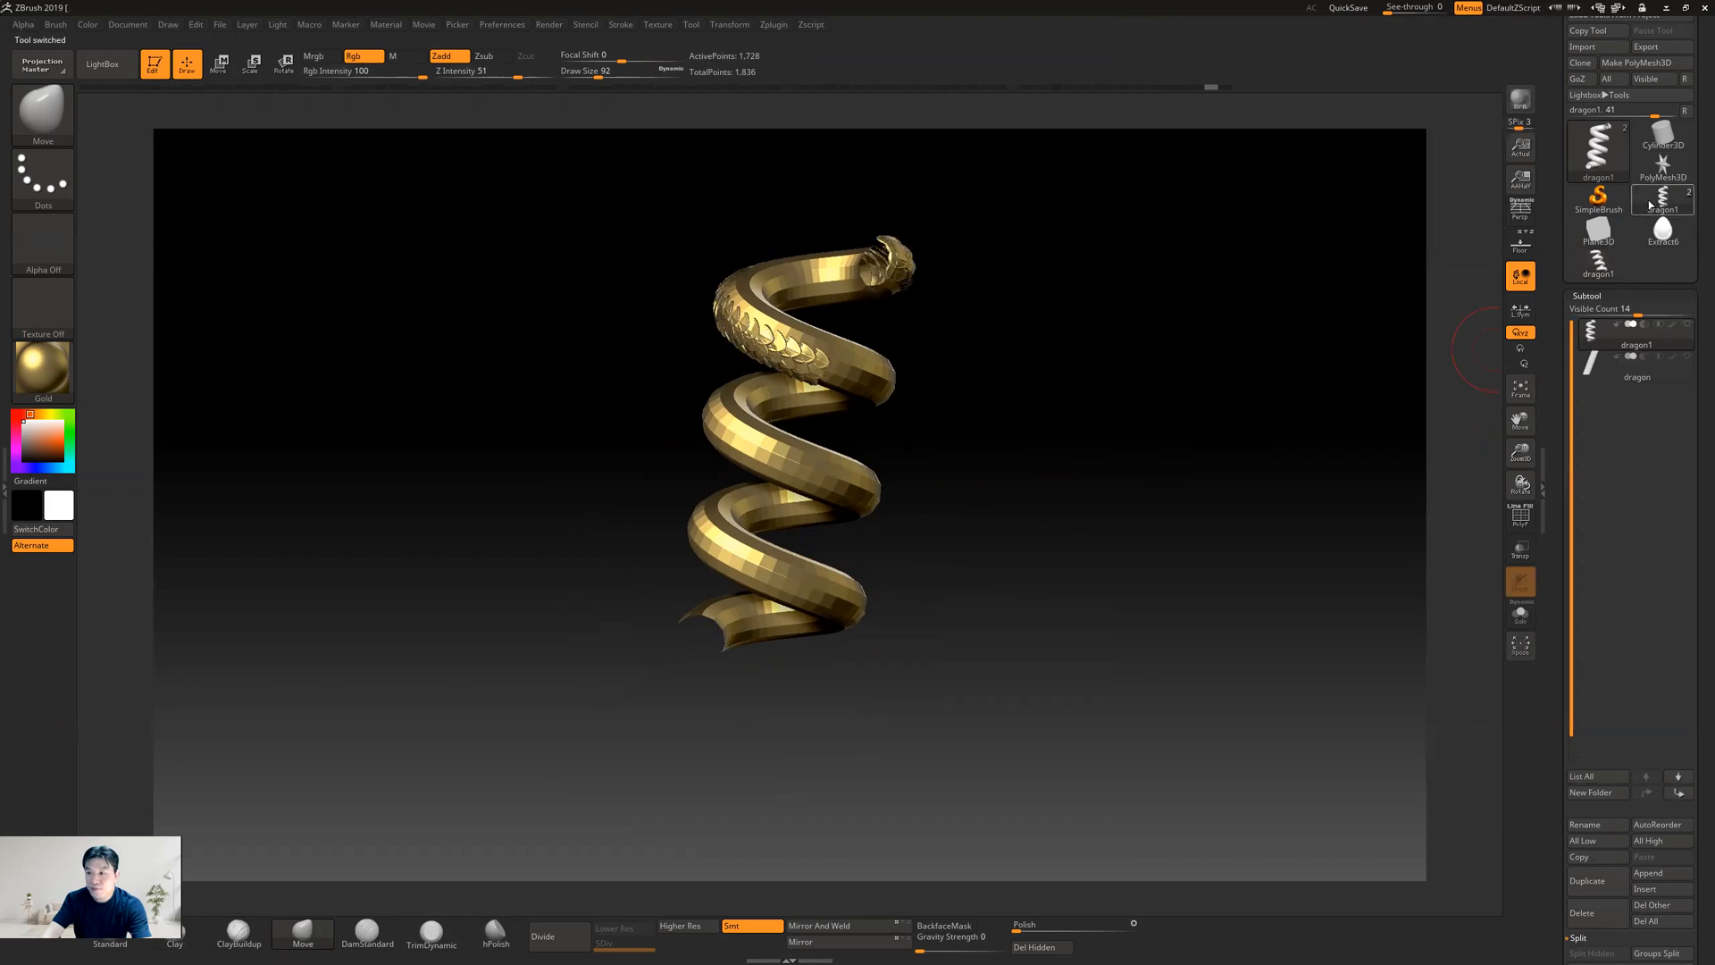
{"action": "left_click_drag", "start_coordinate": [1056, 367], "coordinate": [1097, 405]}
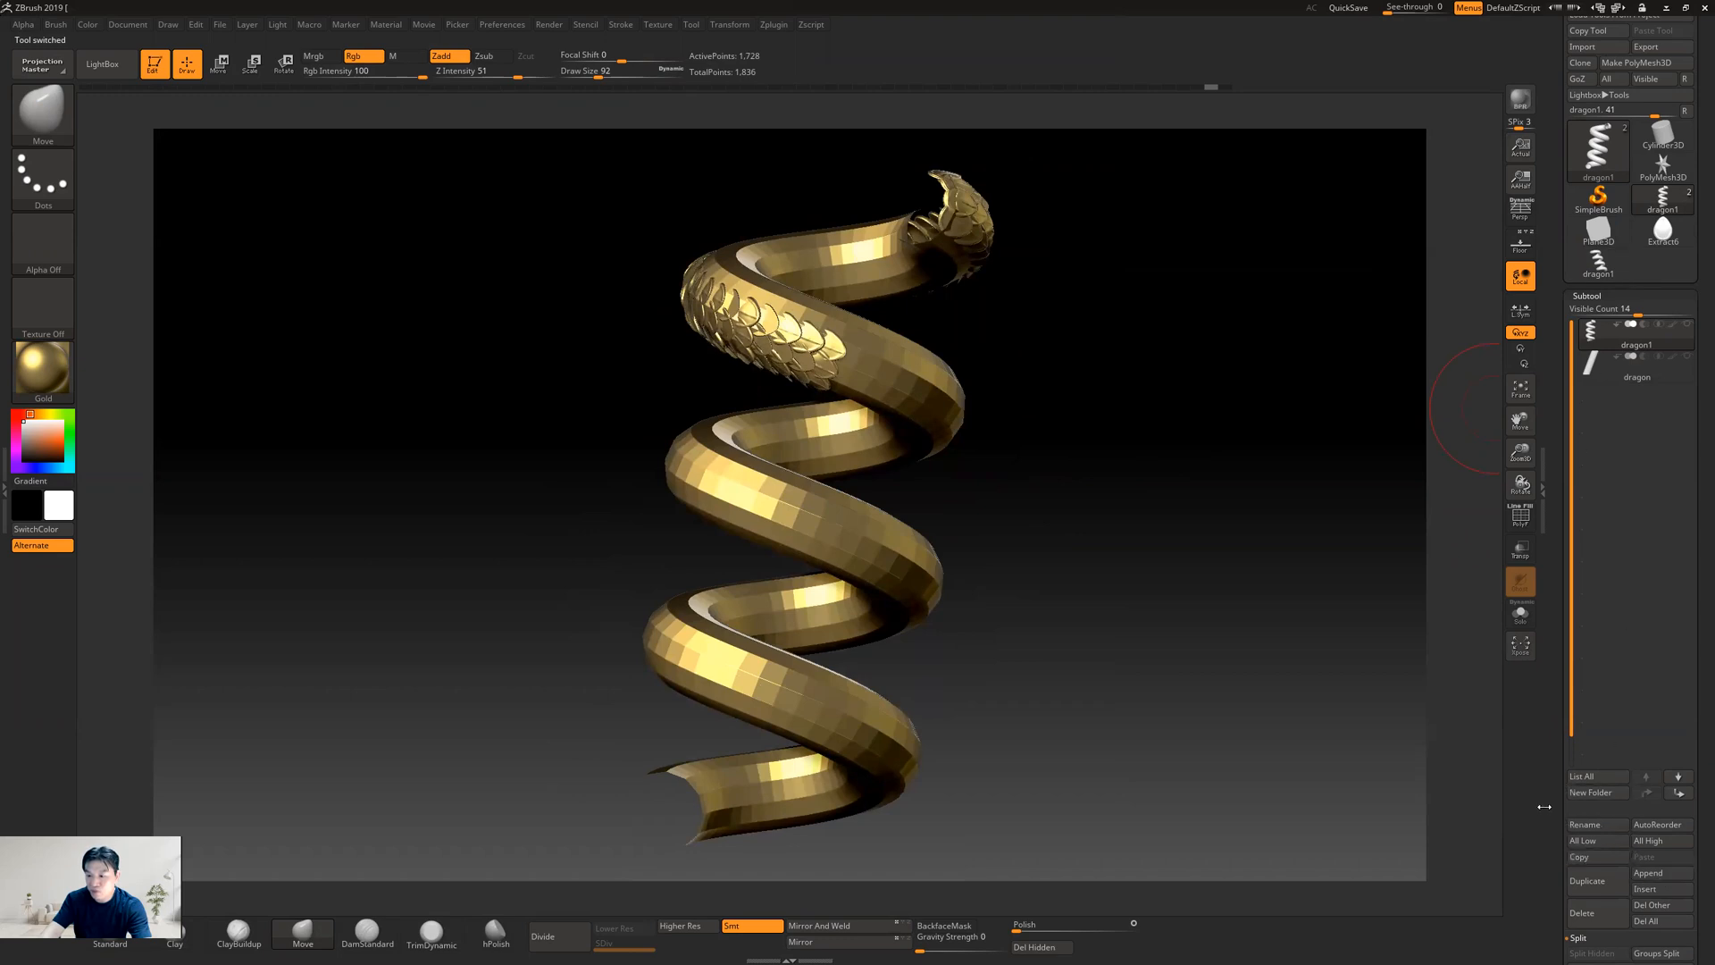
{"action": "left_click", "coordinate": [1547, 772]}
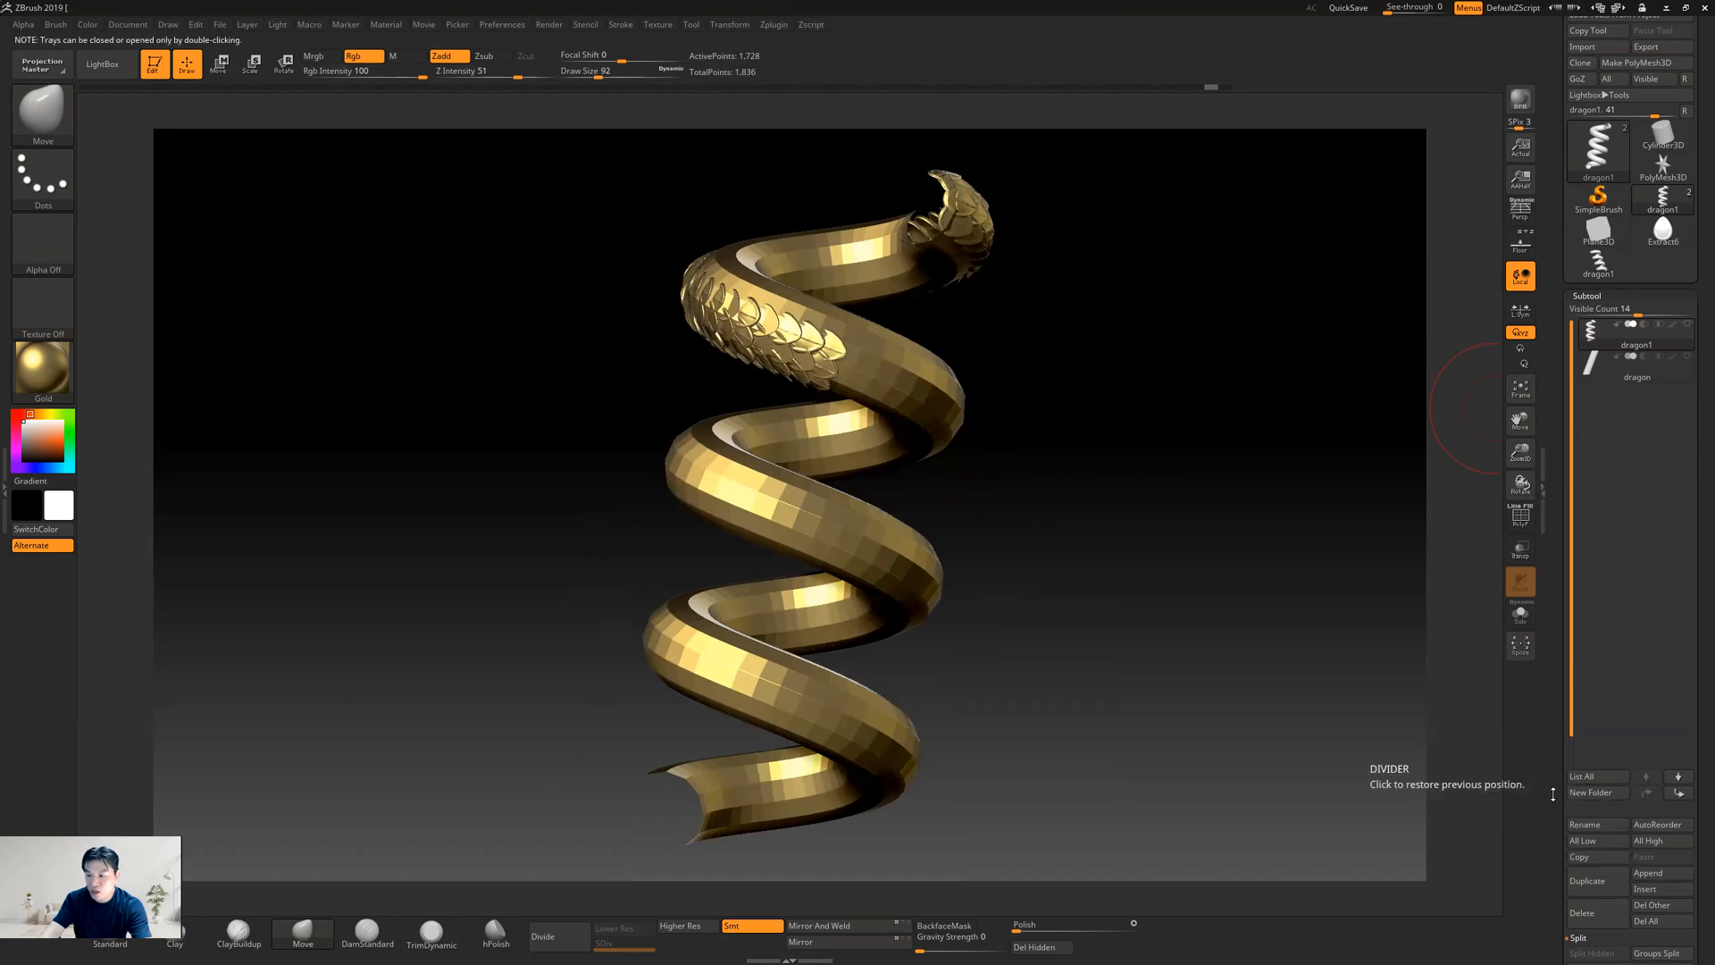
{"action": "left_click", "coordinate": [1660, 873]}
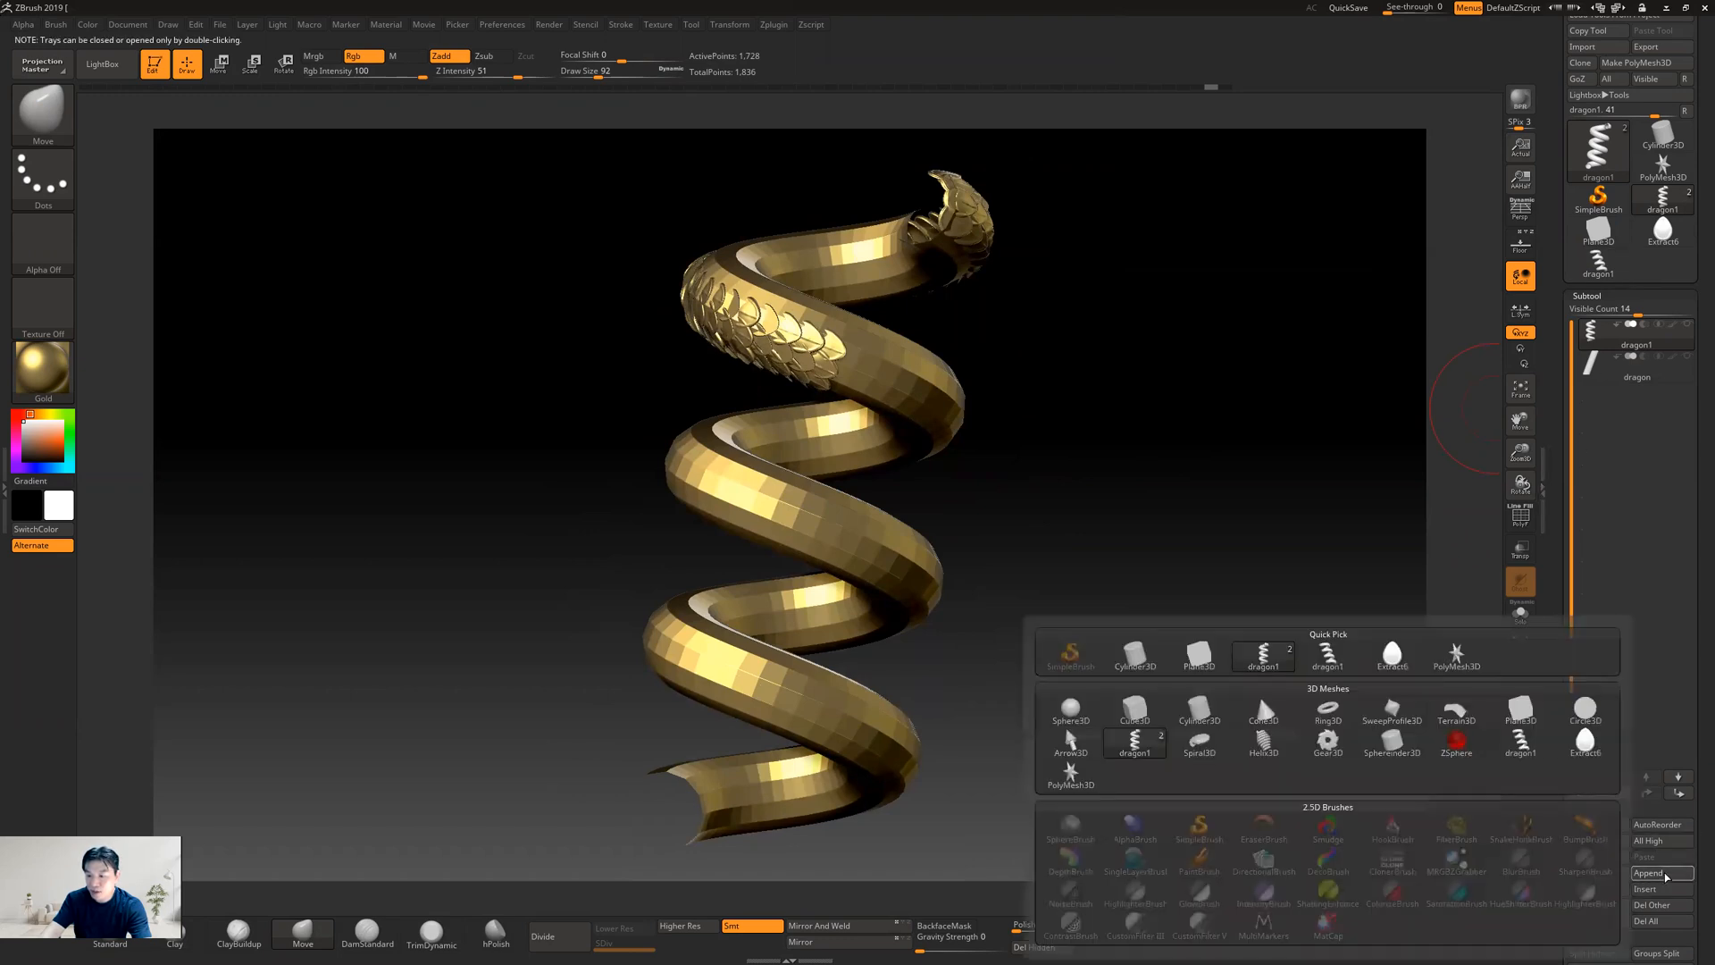
{"action": "left_click", "coordinate": [1321, 658]}
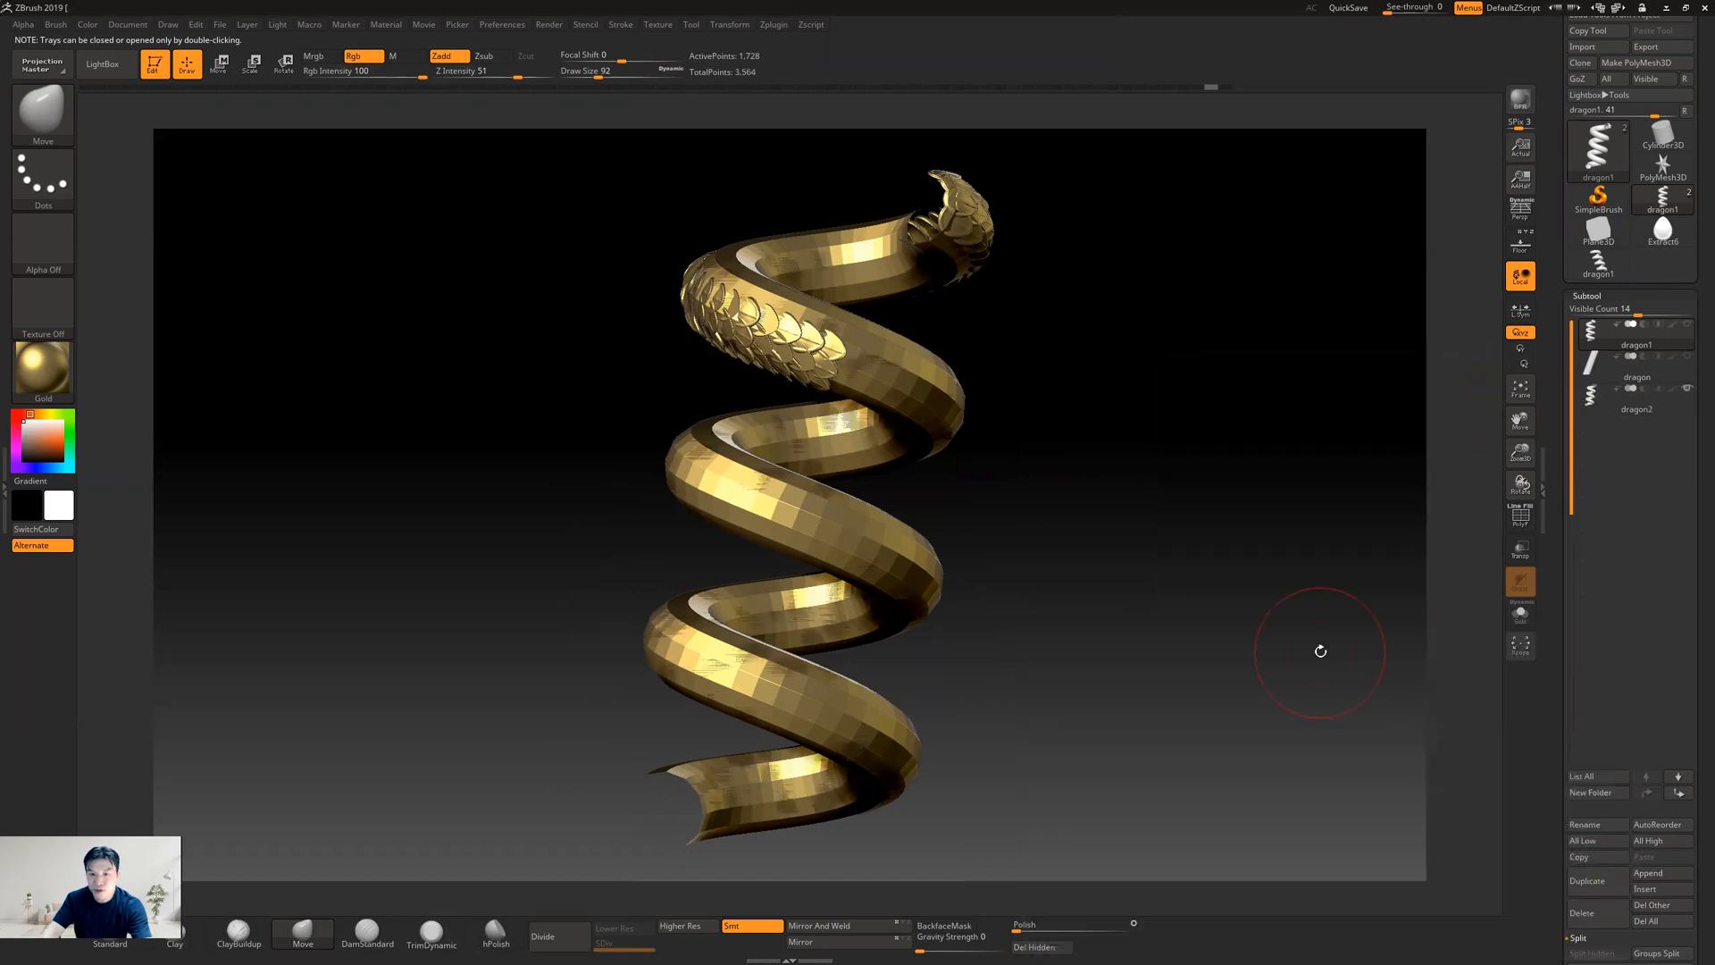
Make the appended helix the active subtool and keep it visible
{"action": "mouse_move", "coordinate": [1595, 410]}
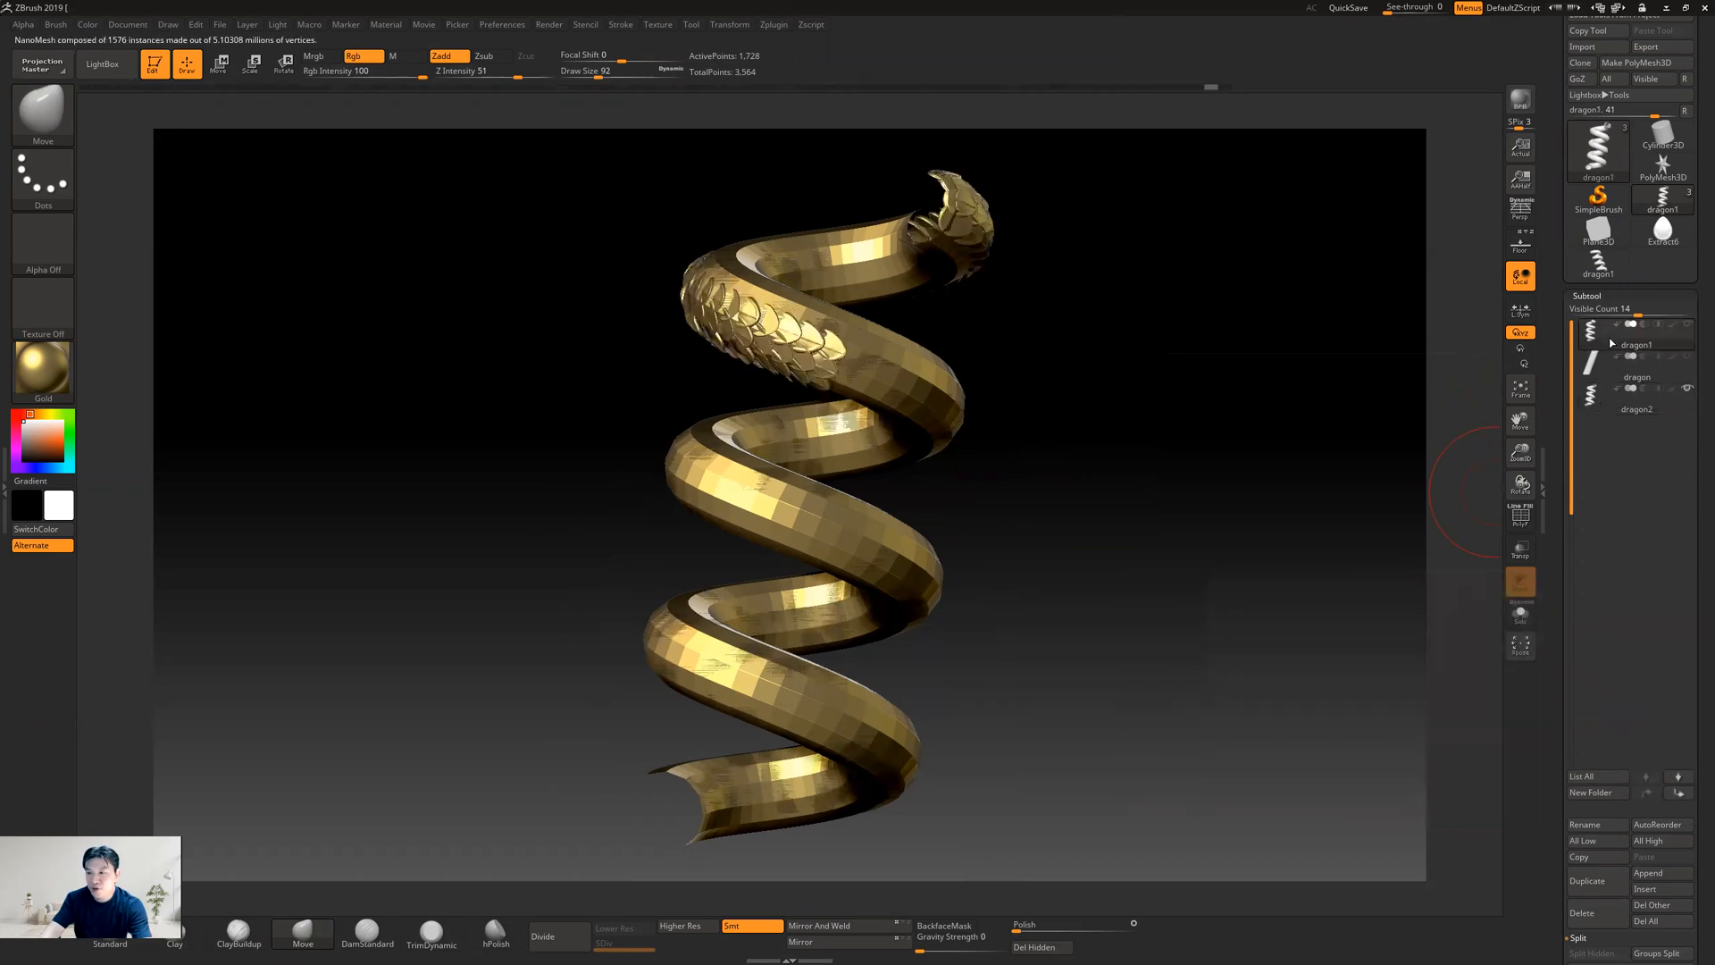
{"action": "left_click", "coordinate": [1610, 413]}
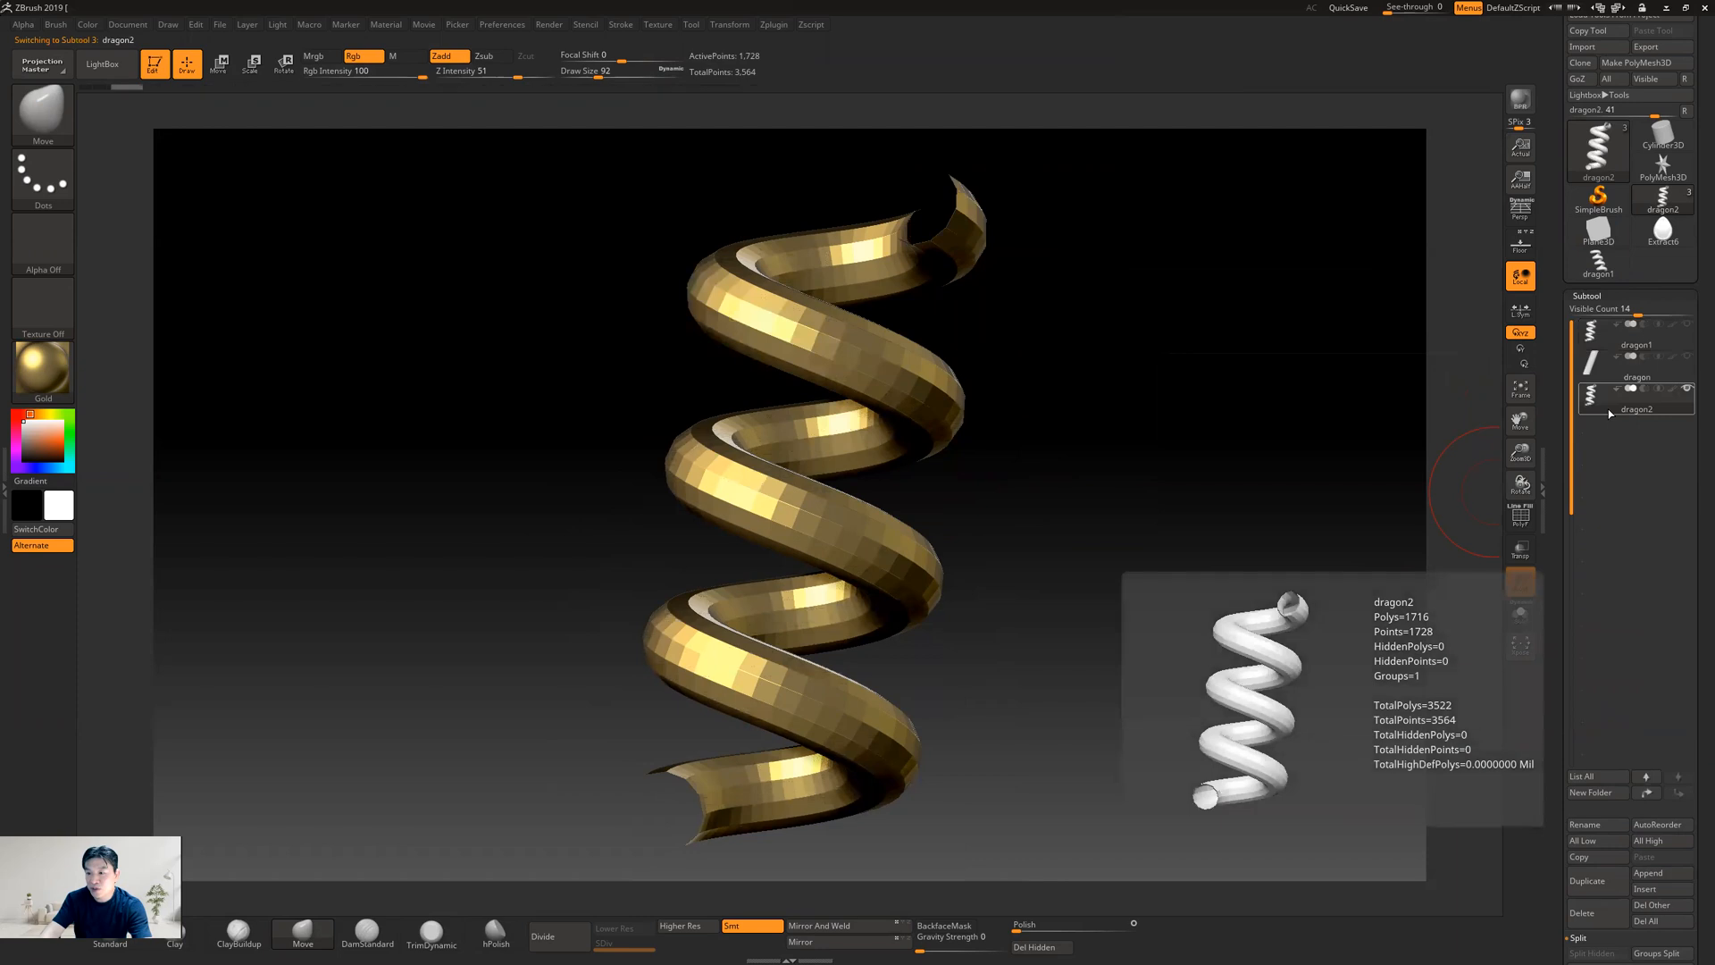
{"action": "mouse_move", "coordinate": [1682, 365]}
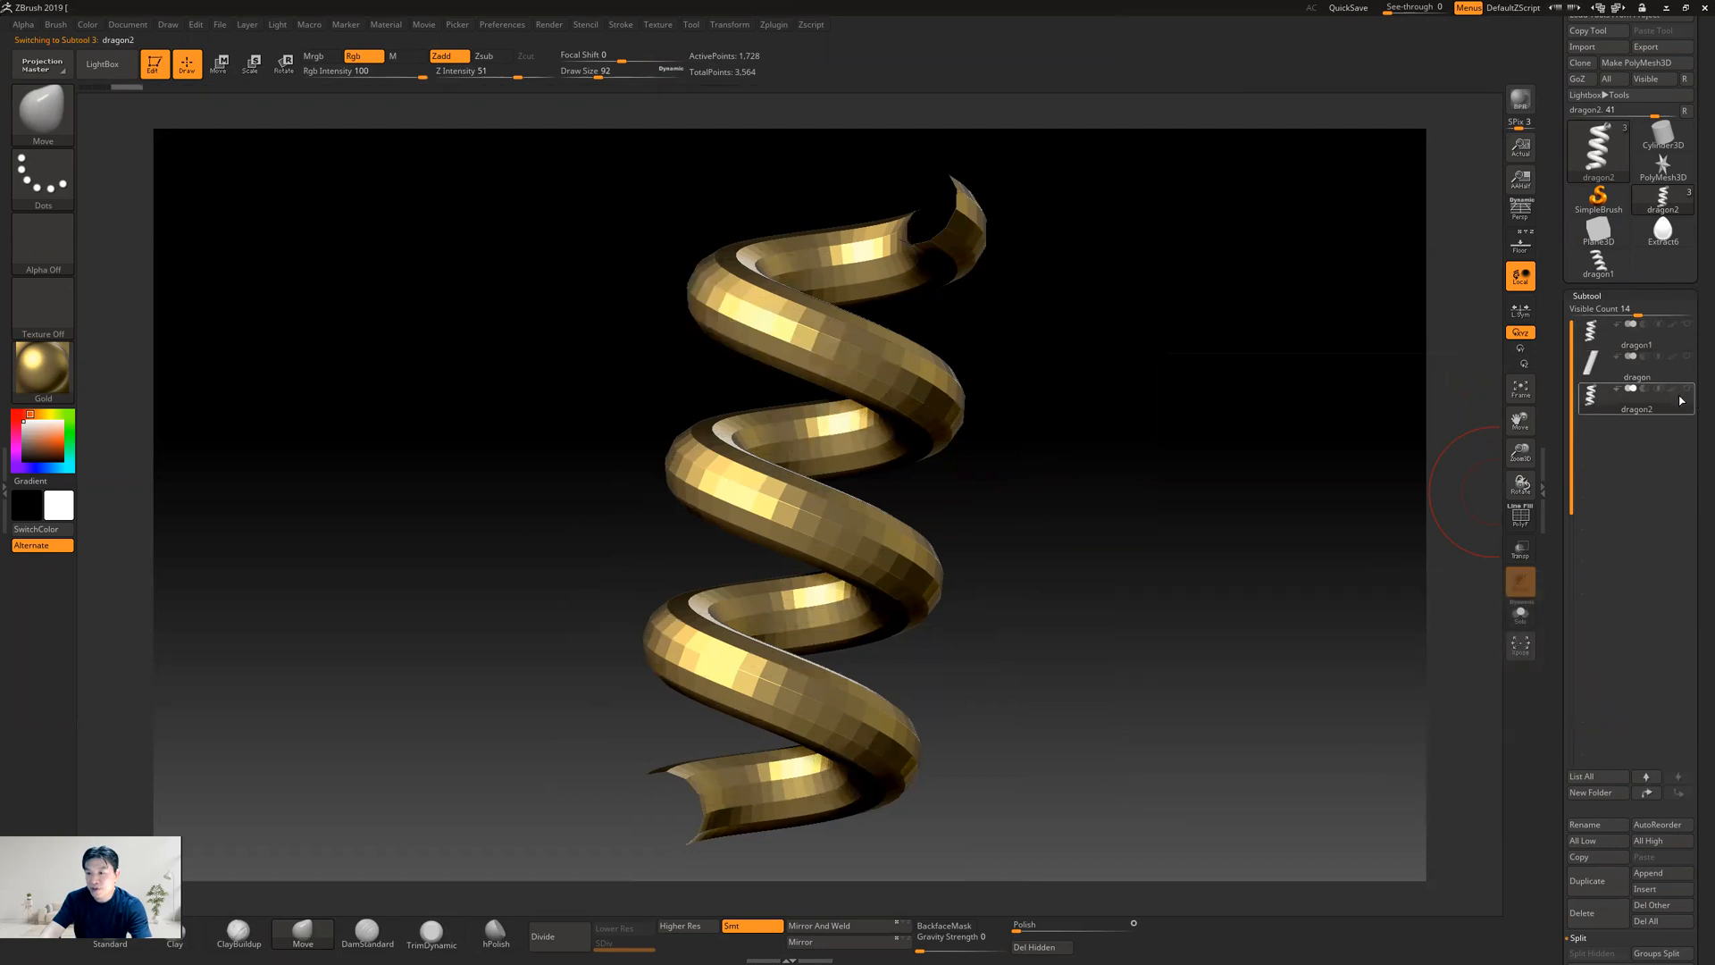
{"action": "left_click", "coordinate": [1686, 389]}
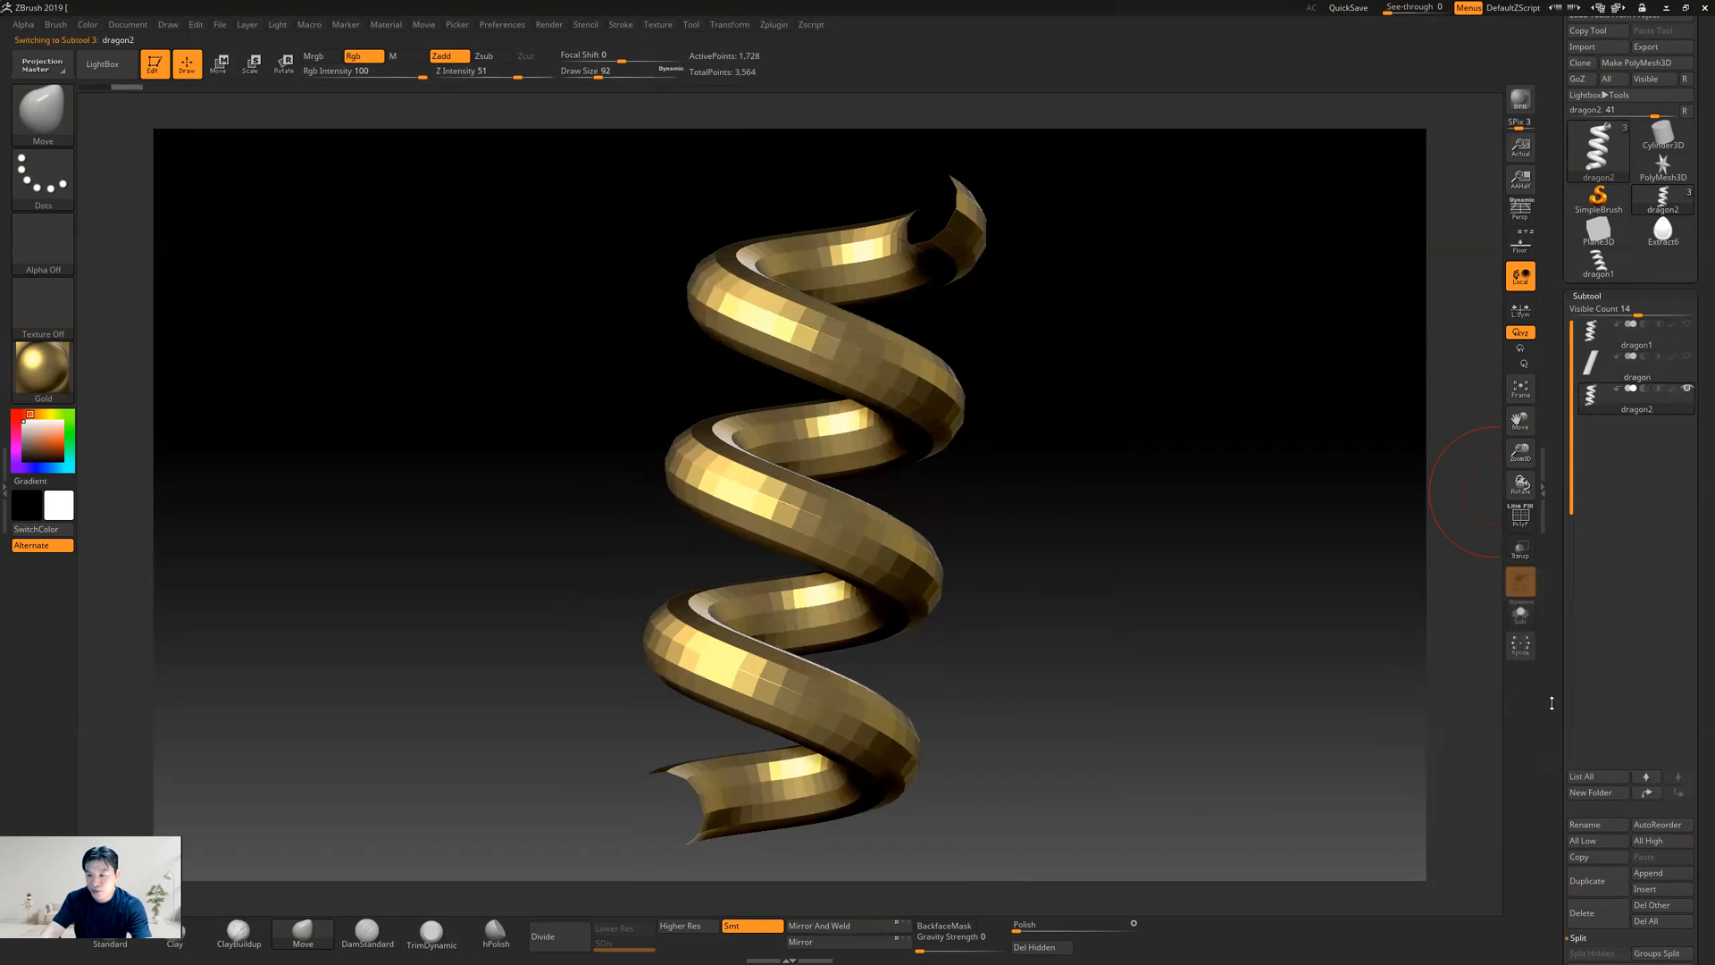
Inspect the appended helix's UV layout with Morph UV, and return it to its 3D shape
{"action": "left_click_drag", "start_coordinate": [1179, 701], "coordinate": [1148, 614], "text": "alt"}
{"action": "scroll", "coordinate": [1548, 757], "scroll_direction": "down", "scroll_amount": 5}
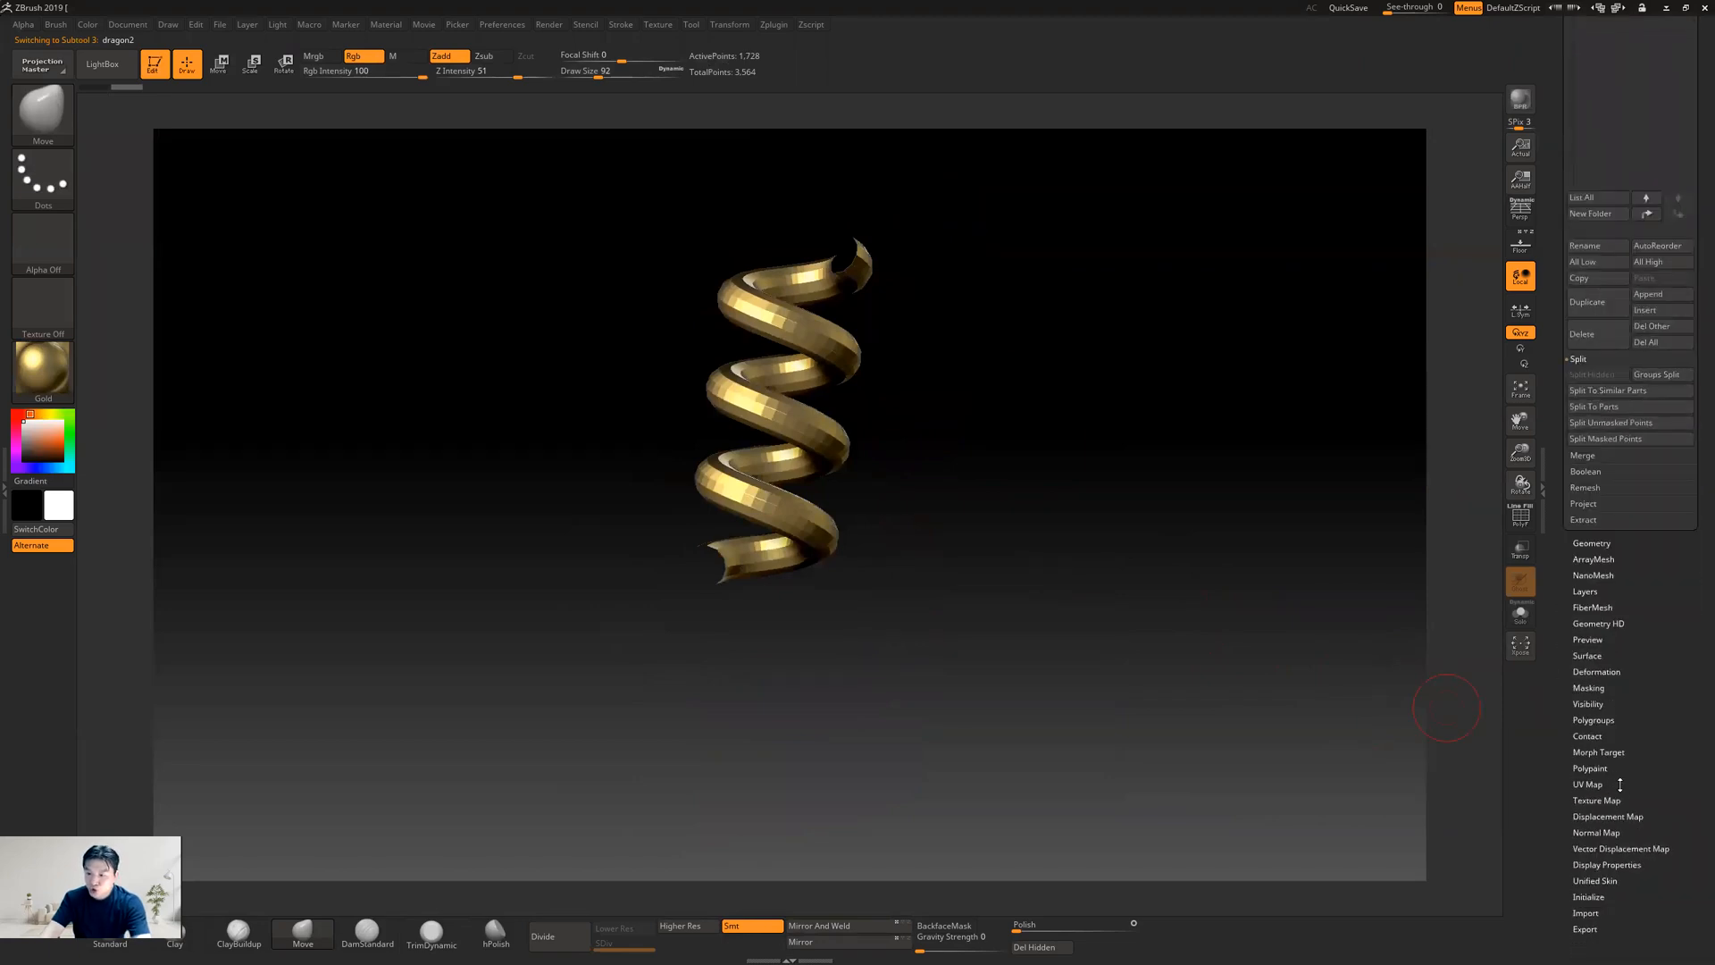
{"action": "left_click", "coordinate": [1589, 784]}
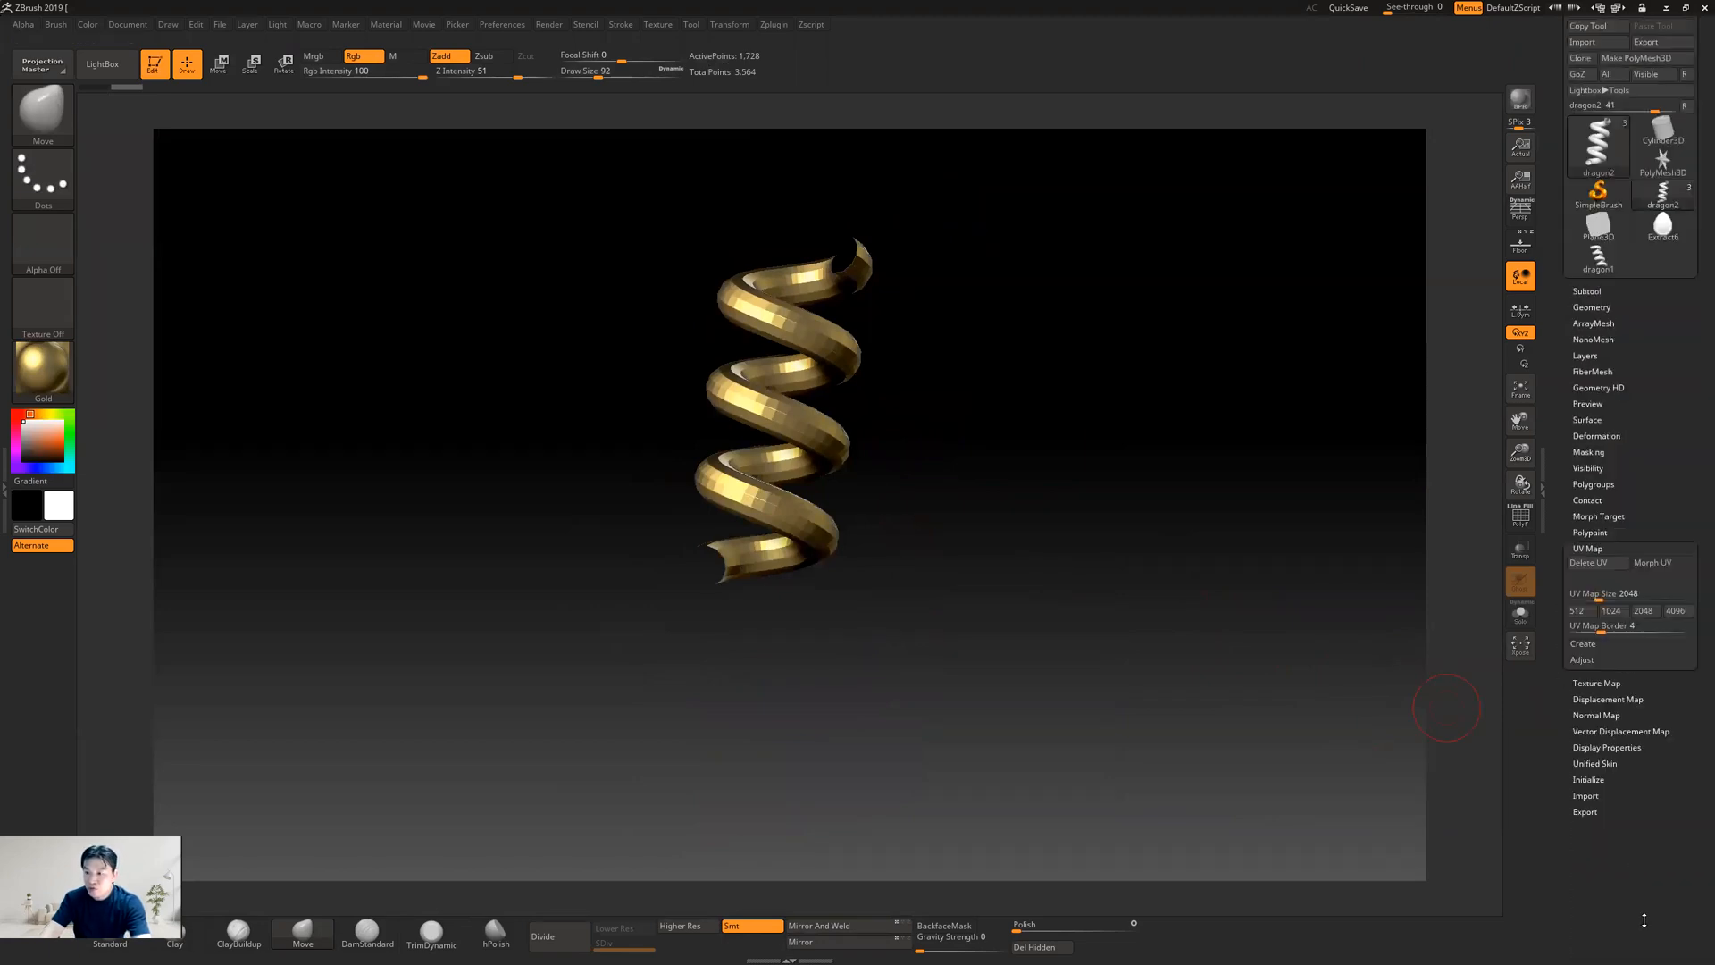
{"action": "left_click", "coordinate": [1655, 564]}
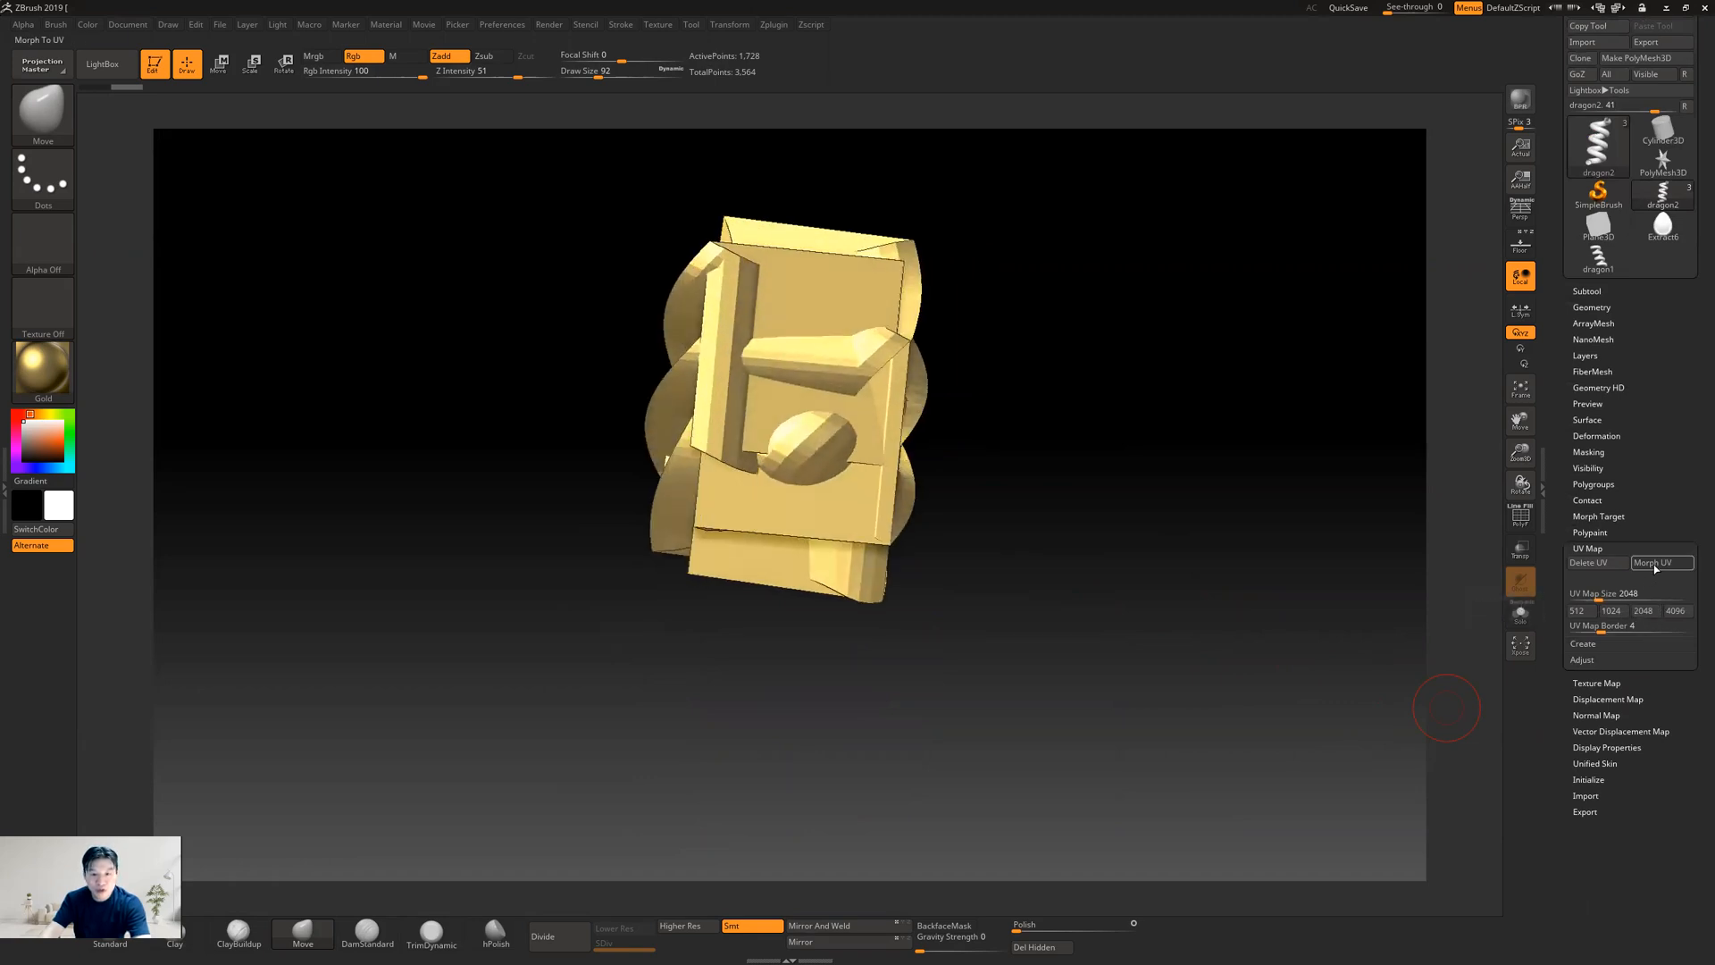
{"action": "left_click", "coordinate": [1655, 569]}
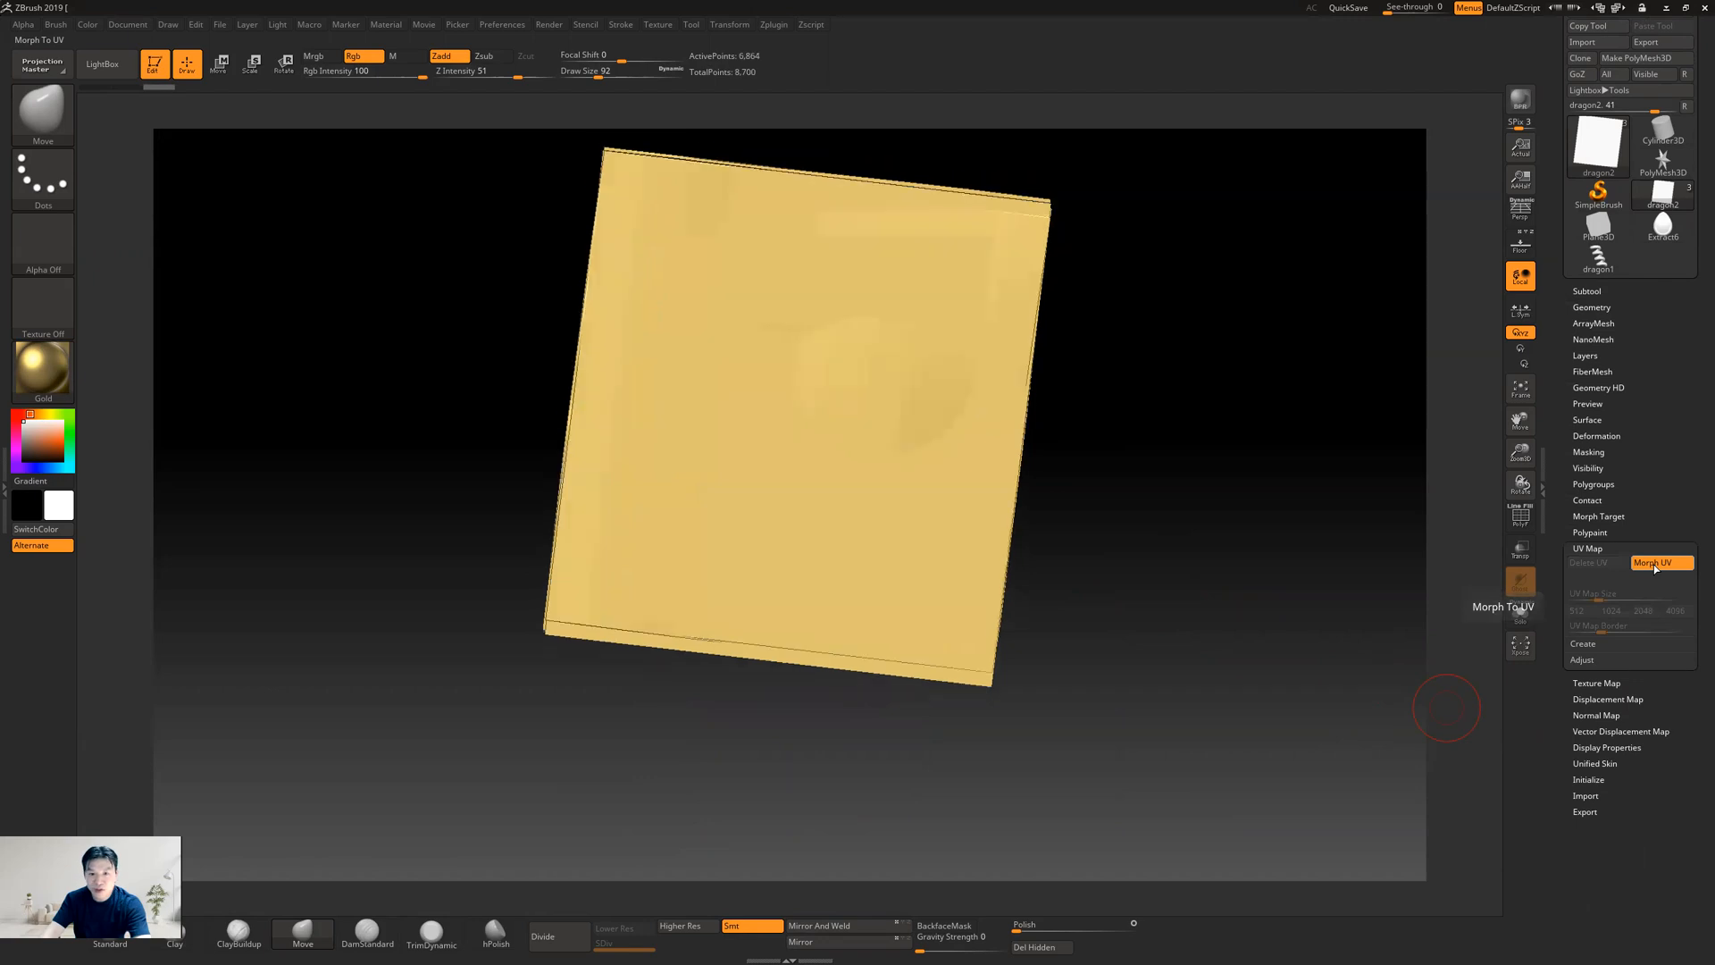
{"action": "left_click", "coordinate": [1655, 568]}
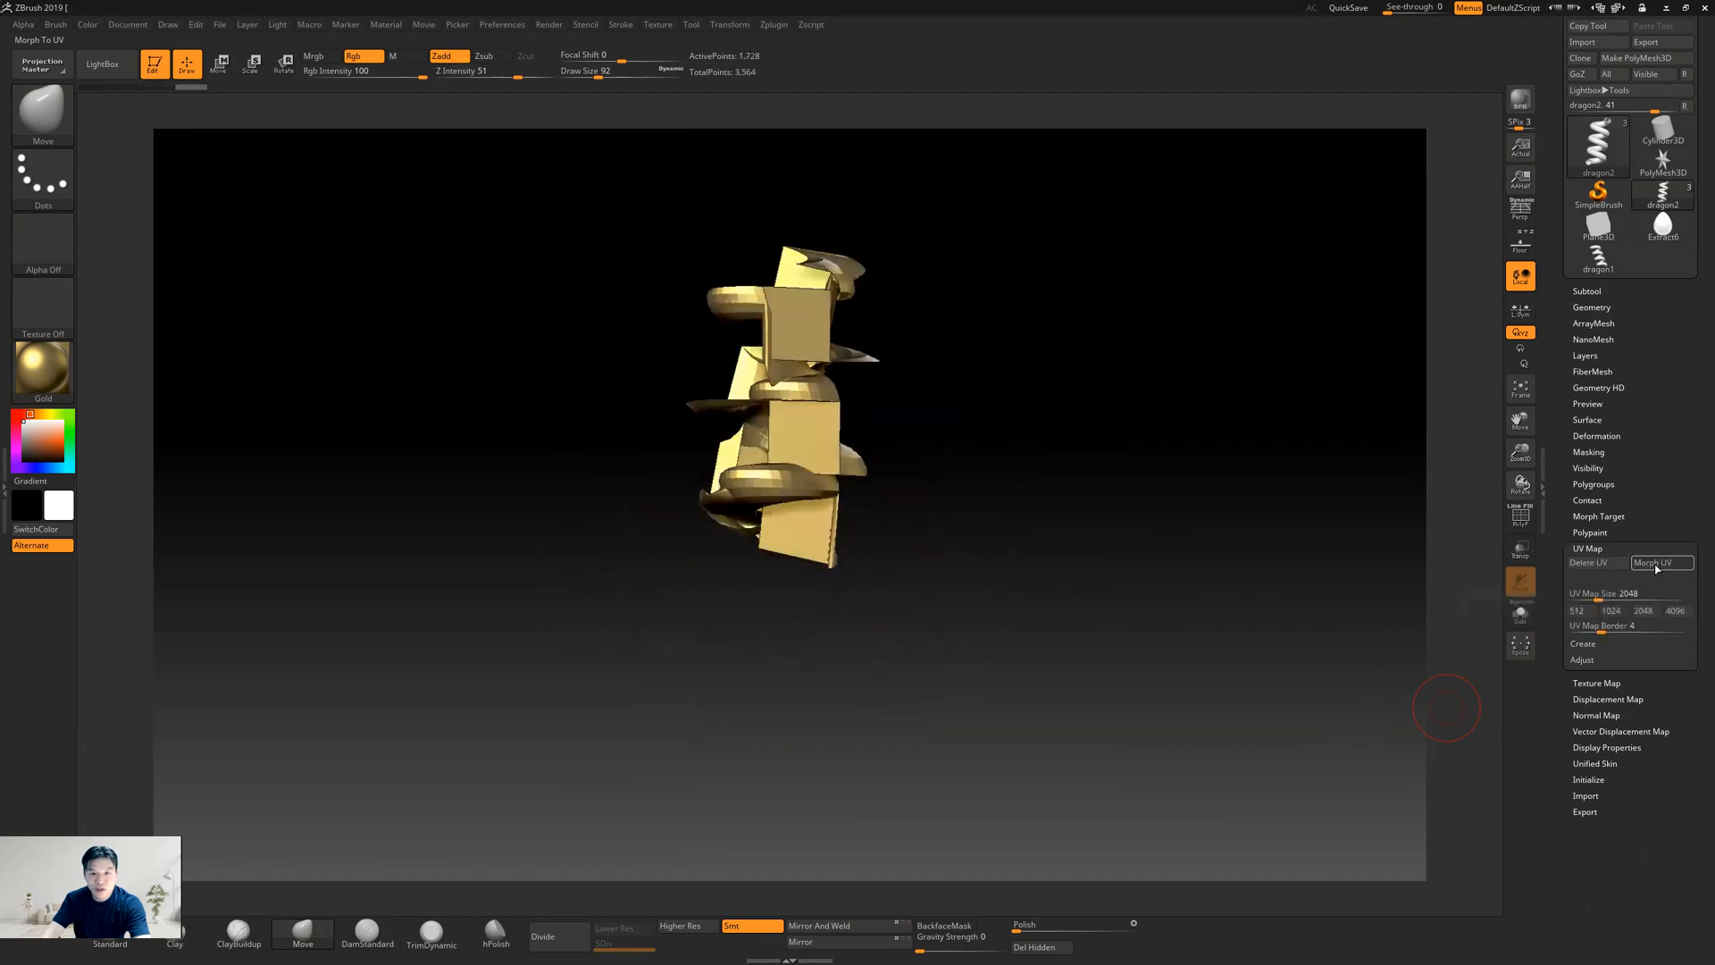
{"action": "left_click", "coordinate": [1655, 568]}
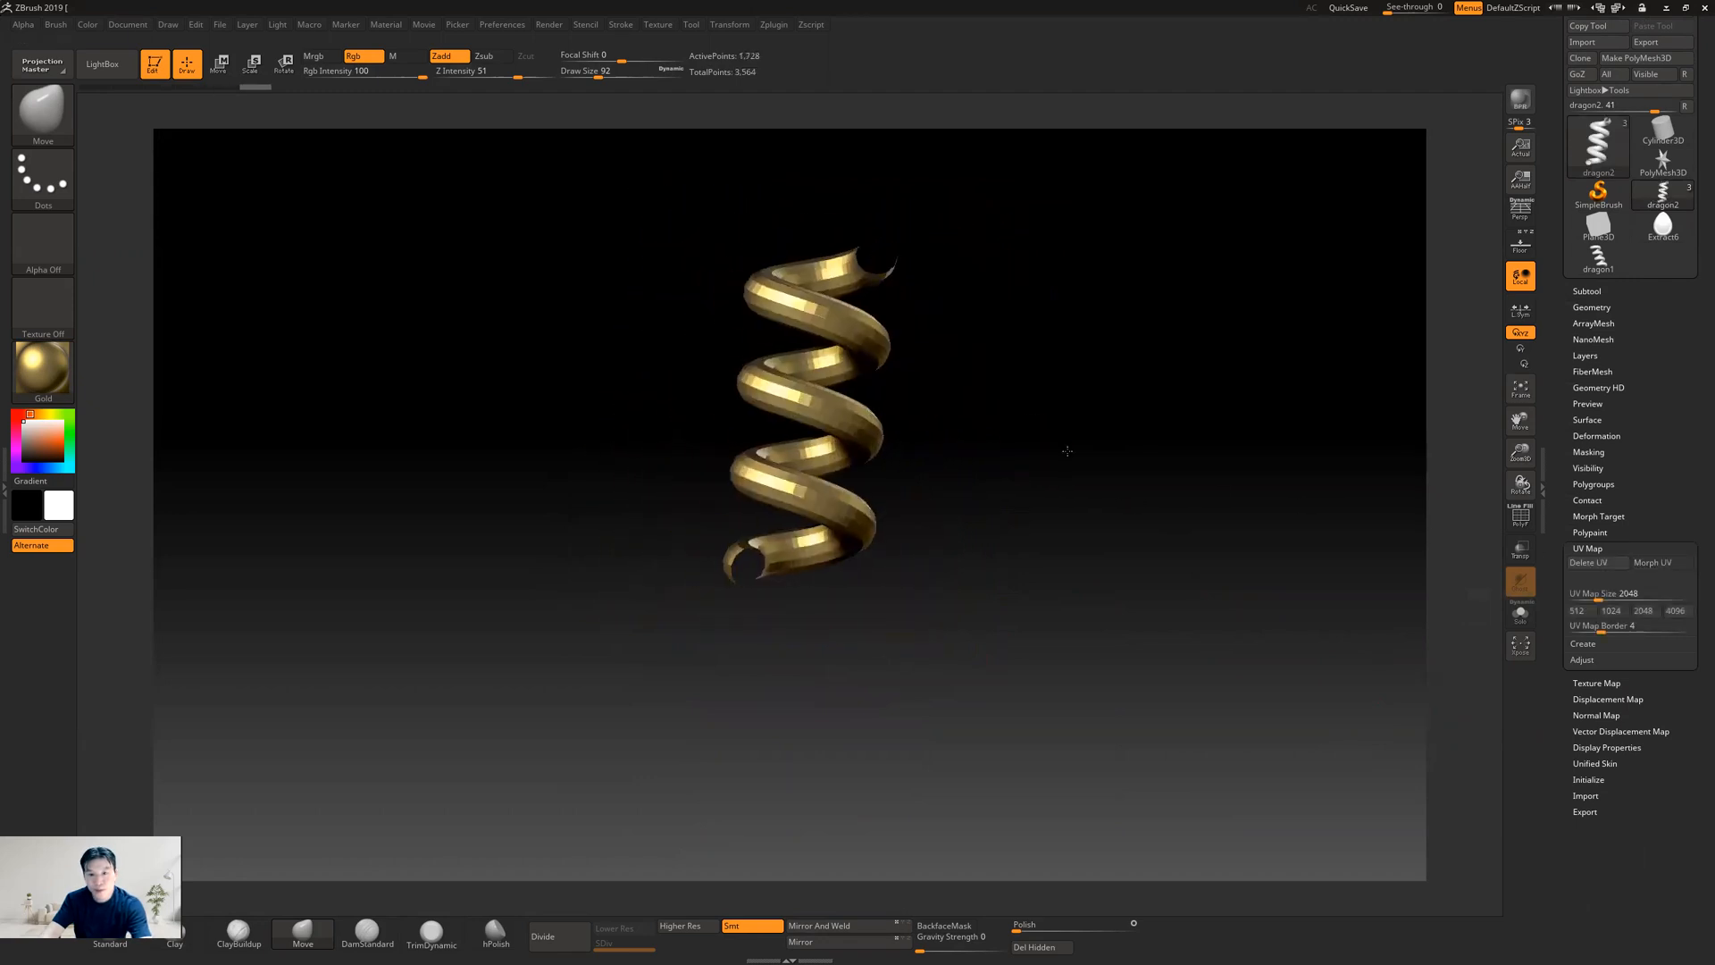
Subdivide the appended helix five times with smoothing on, up to SDiv 6
{"action": "left_click_drag", "start_coordinate": [1557, 403], "coordinate": [1546, 475]}
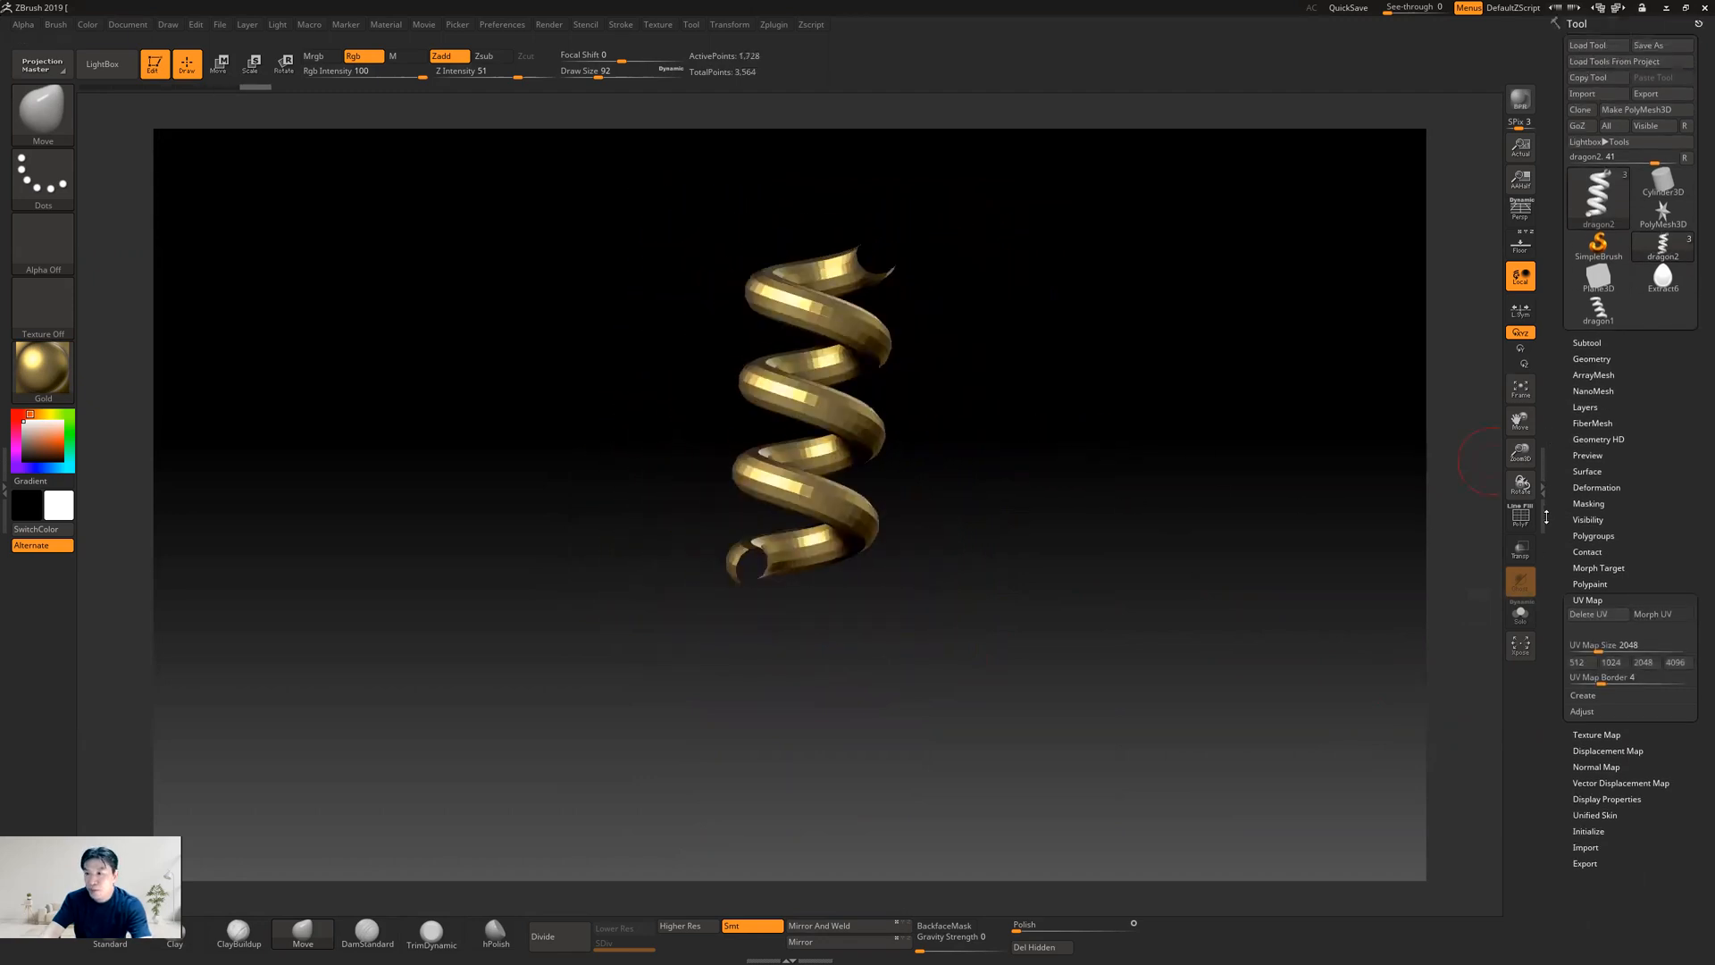
{"action": "left_click_drag", "start_coordinate": [1056, 490], "coordinate": [1061, 536], "text": "alt"}
{"action": "left_click", "coordinate": [1591, 358]}
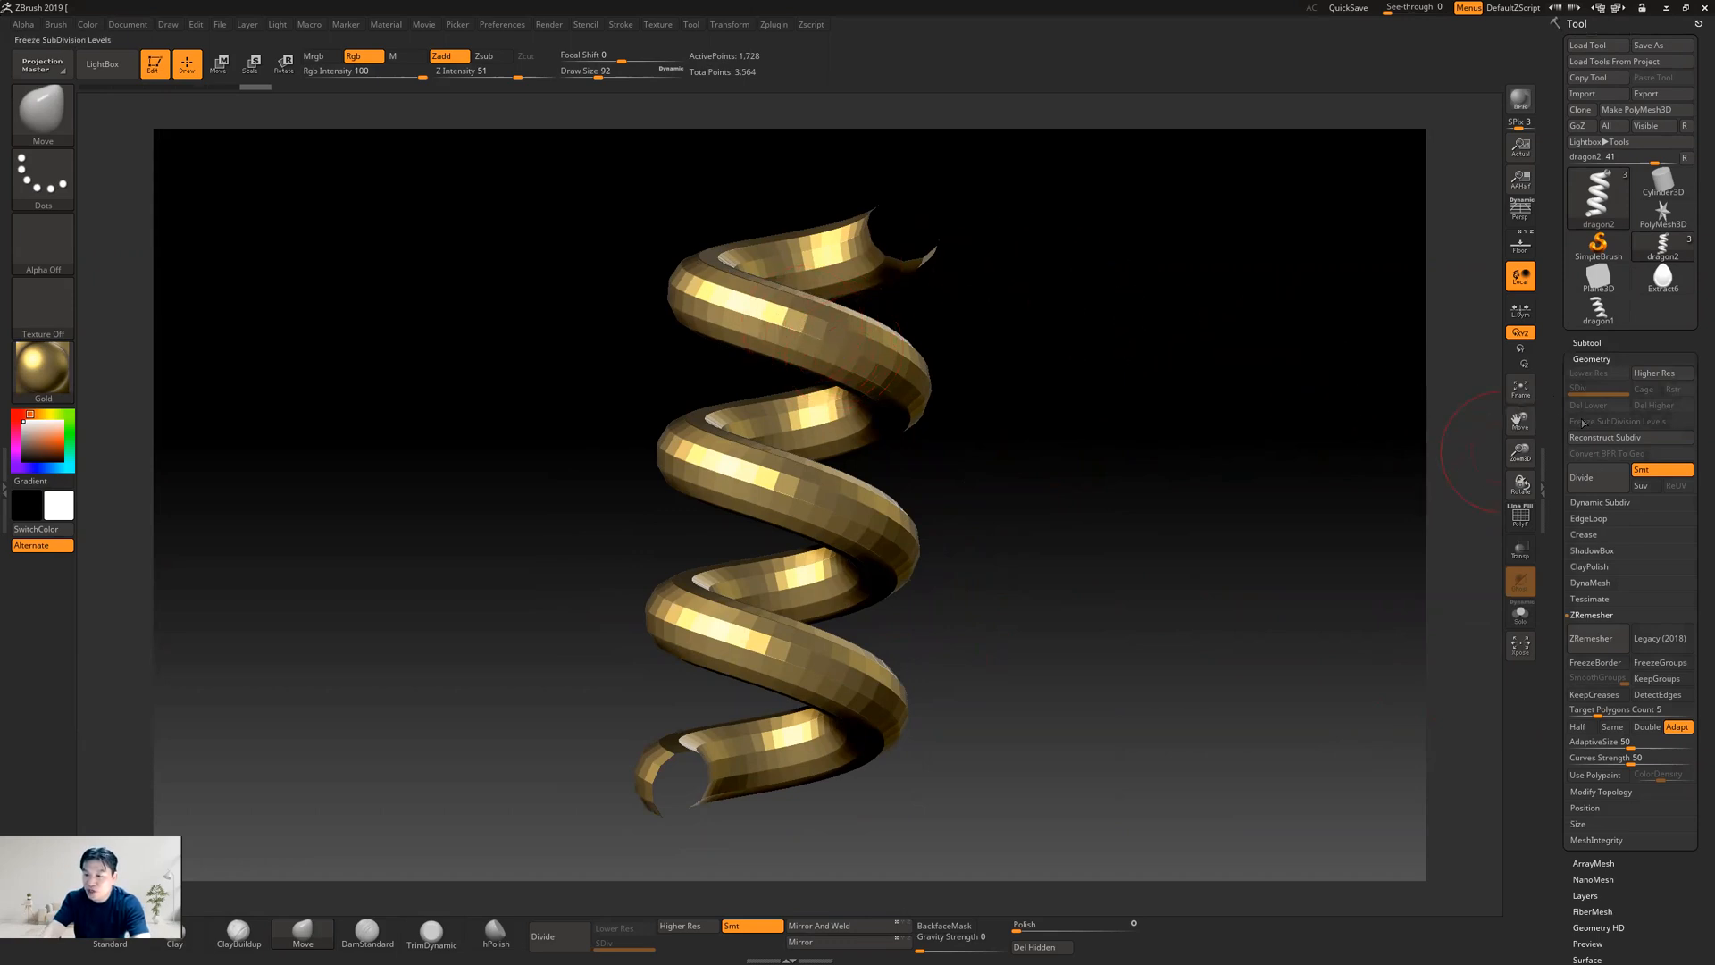
{"action": "left_click", "coordinate": [1594, 480]}
{"action": "left_click", "coordinate": [1595, 480]}
{"action": "left_click", "coordinate": [1595, 480]}
{"action": "left_click", "coordinate": [1596, 481]}
{"action": "mouse_move", "coordinate": [1605, 184]}
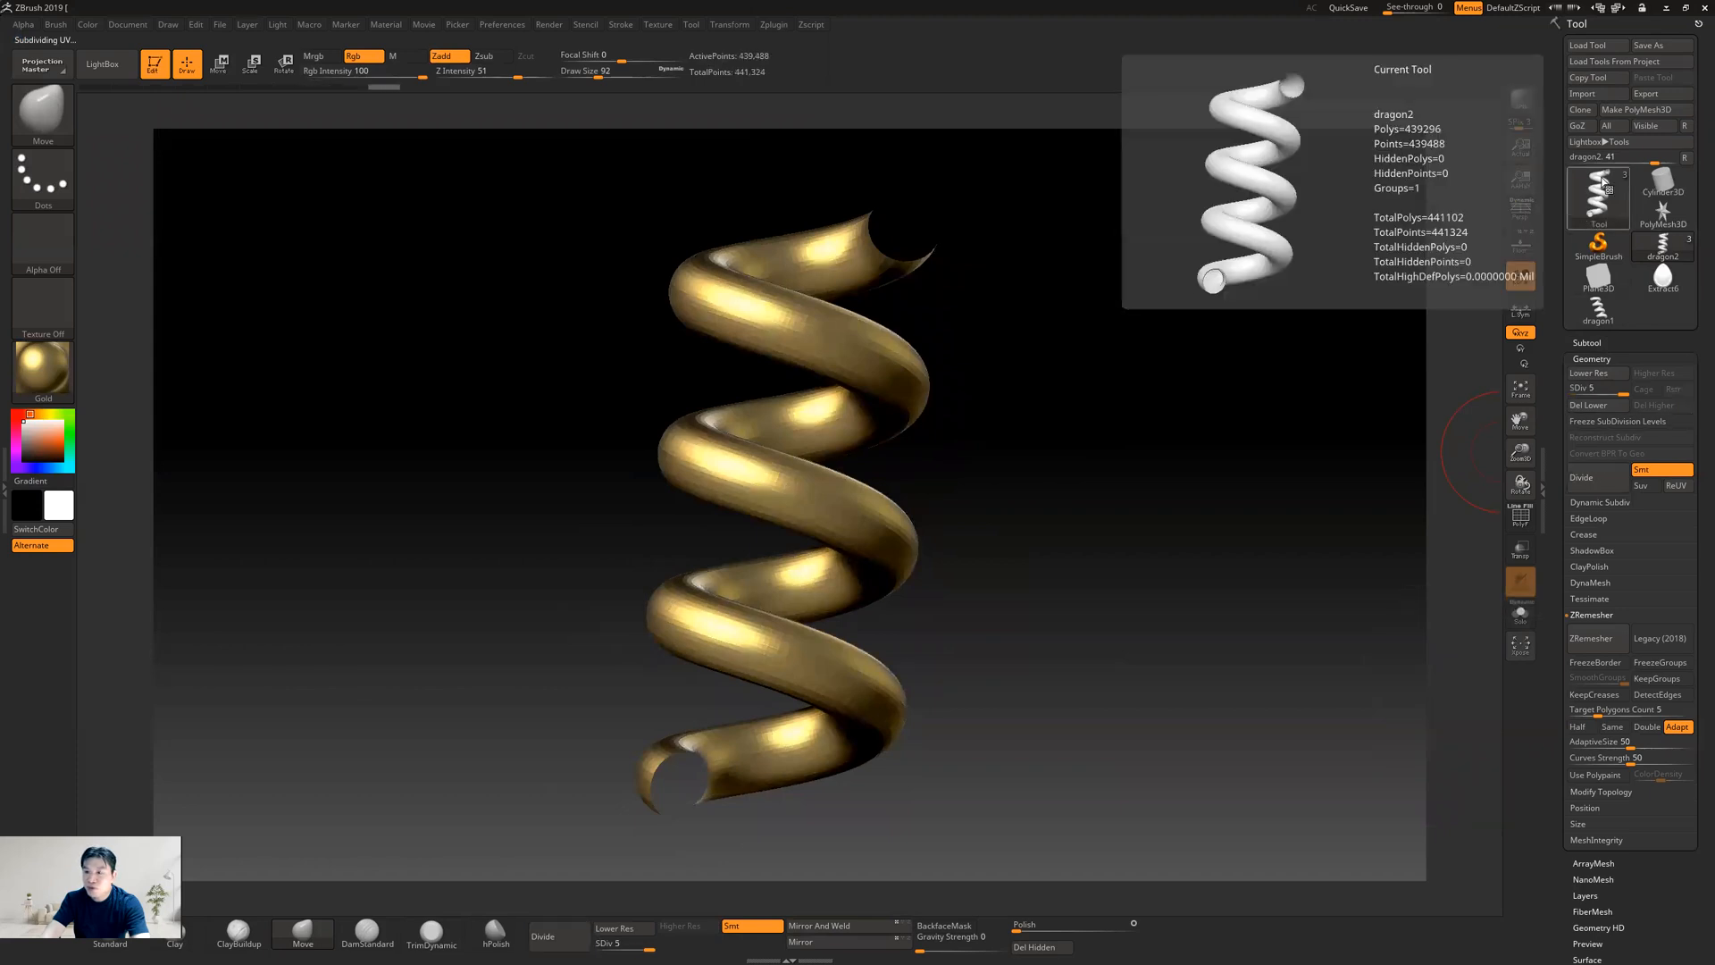
{"action": "left_click", "coordinate": [1595, 480]}
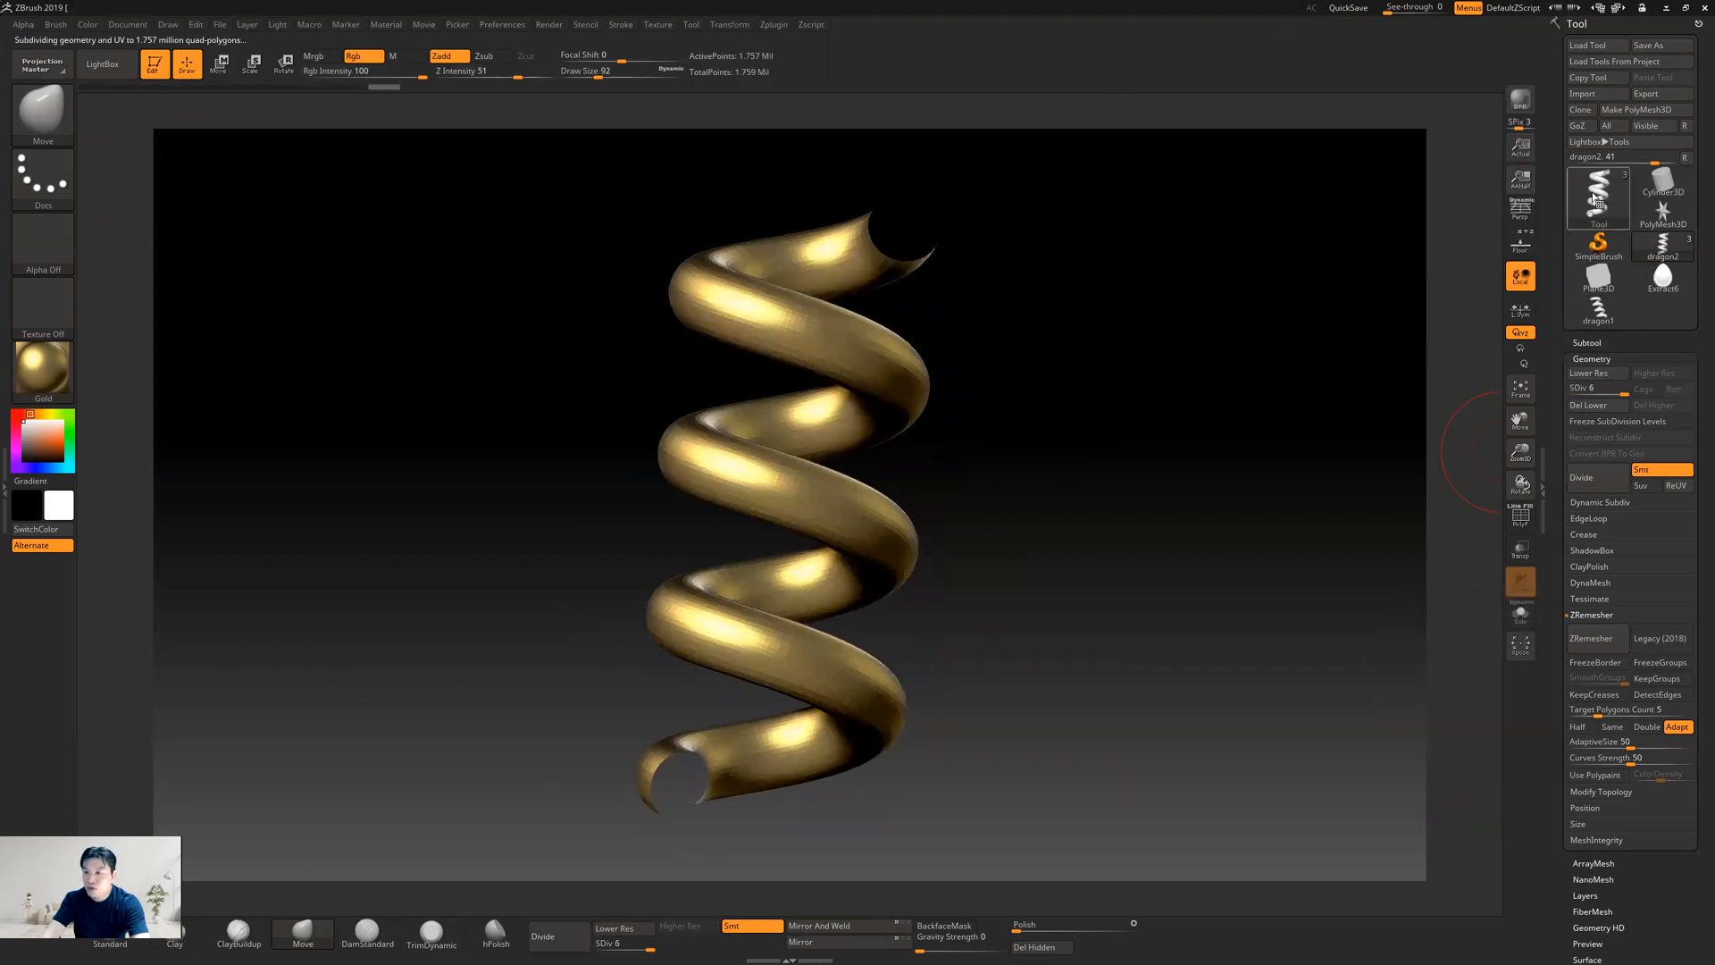
{"action": "mouse_move", "coordinate": [1595, 199]}
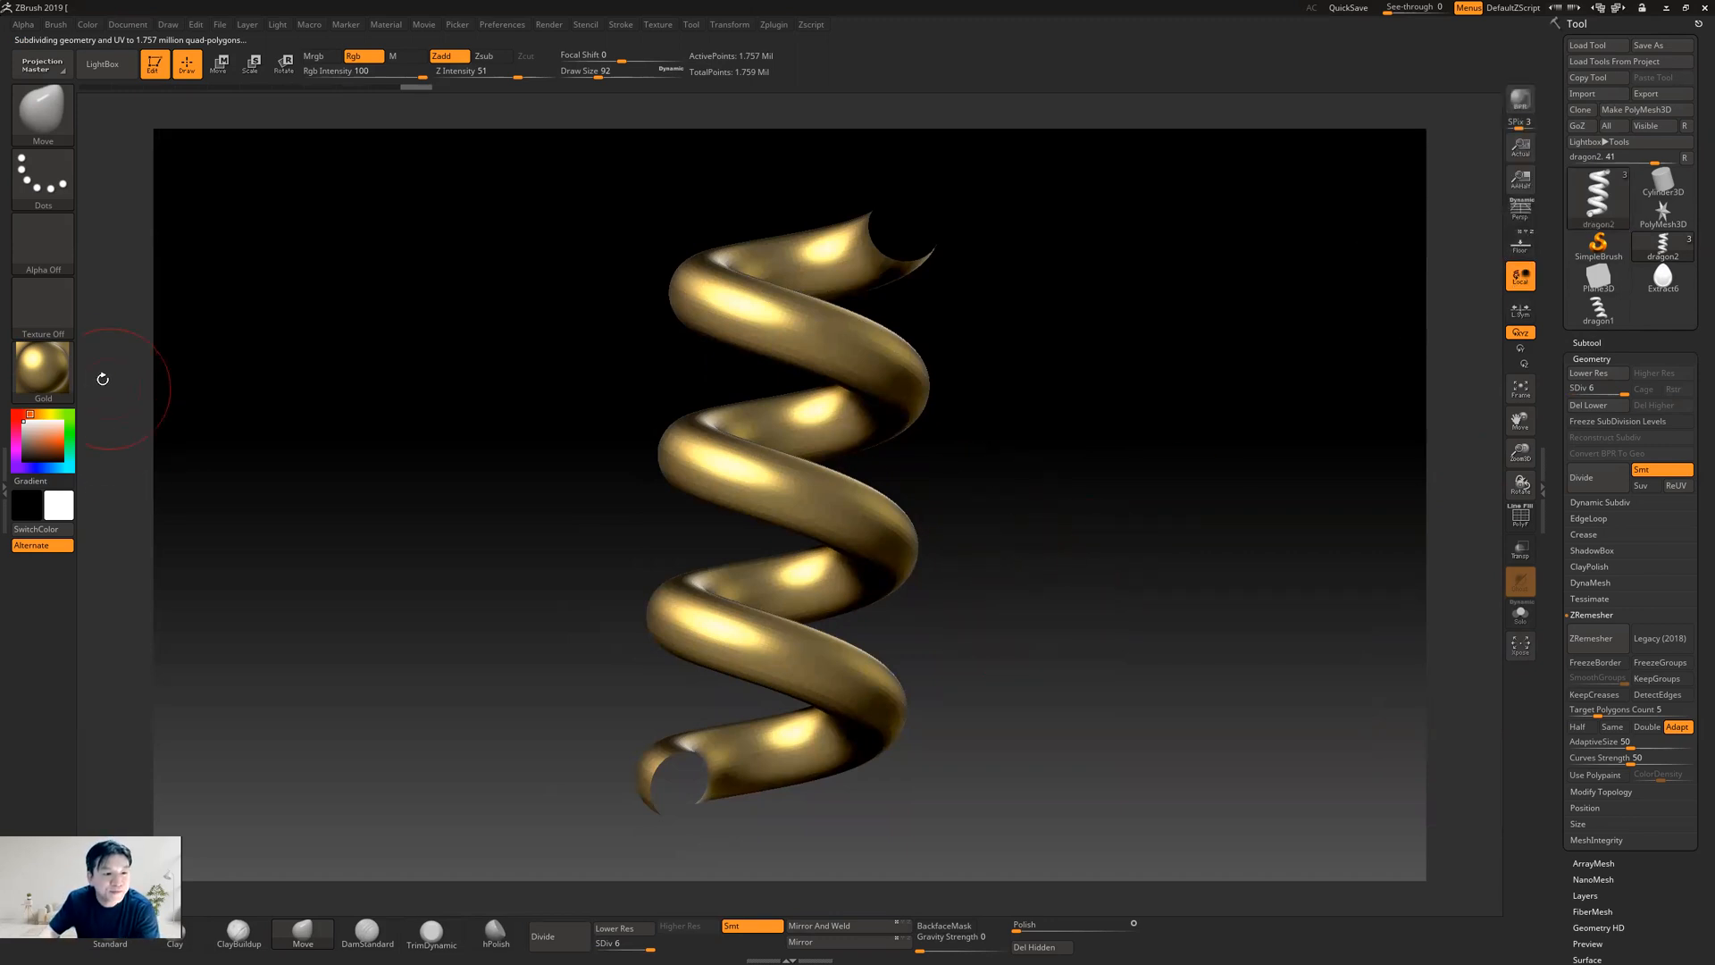
Change the helix's material to MatCap Red Wax
{"action": "left_click", "coordinate": [43, 368]}
{"action": "left_click", "coordinate": [137, 379]}
{"action": "left_click_drag", "start_coordinate": [1065, 416], "coordinate": [1000, 486]}
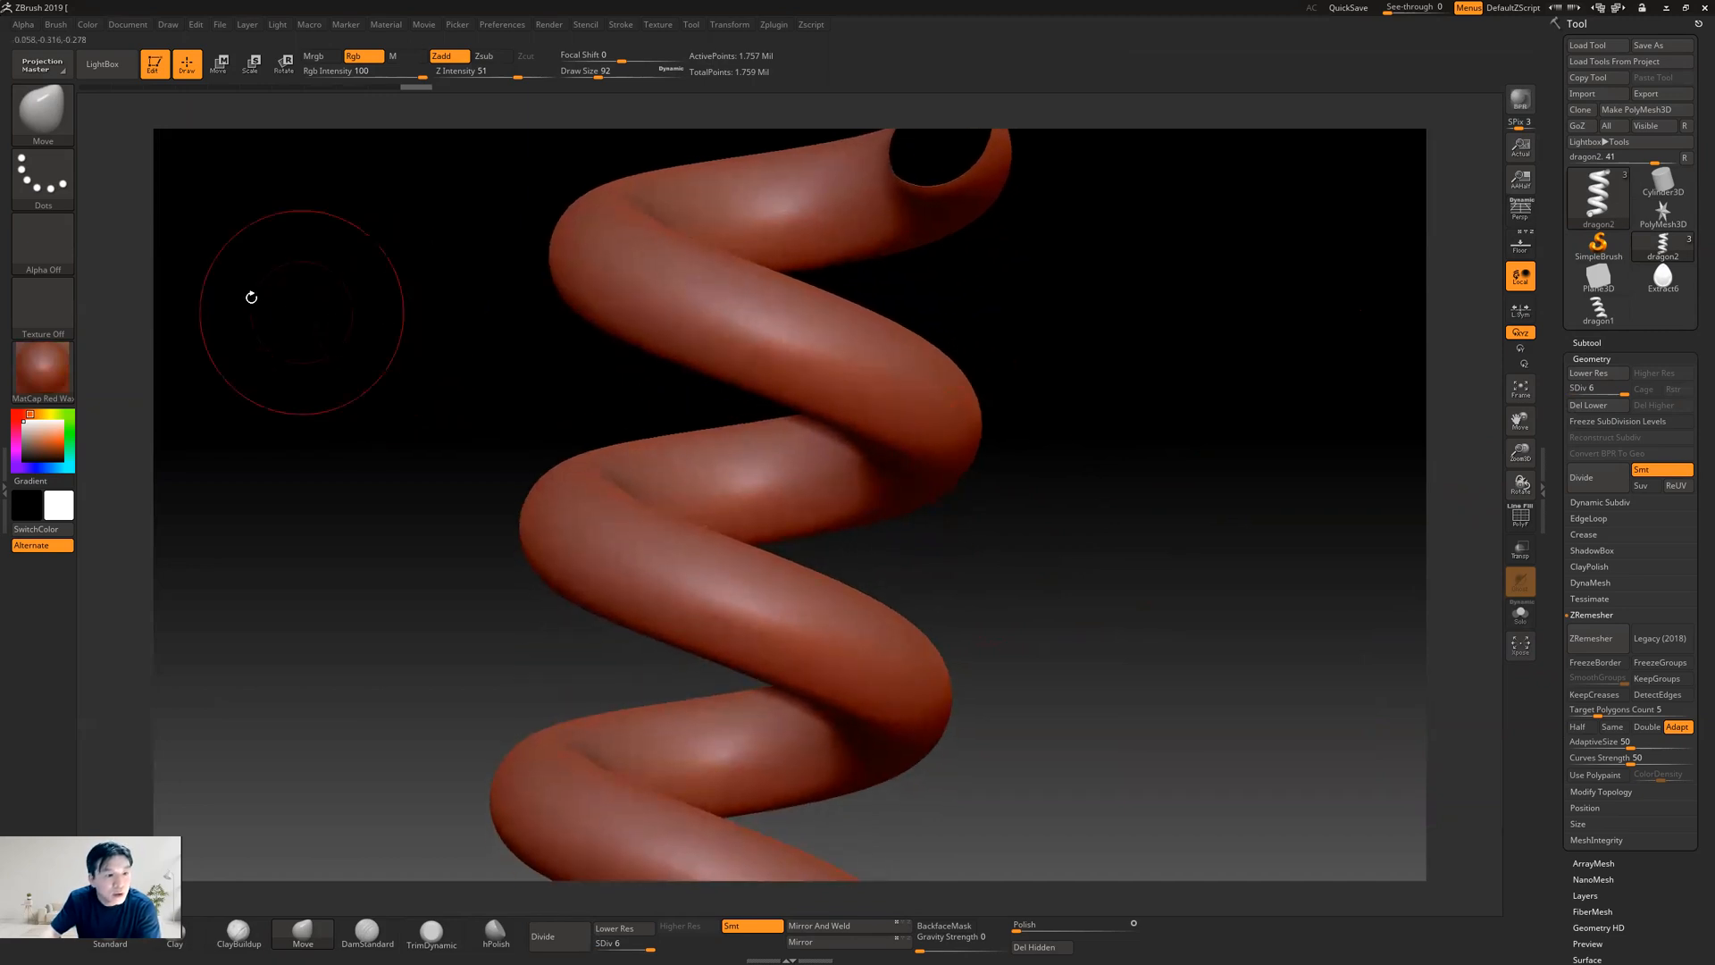
Import the scale pattern image 28d26eac7cc44e631f6f0361e401bdd2 as a texture from the desktop folder 20202학기수업자료/3디게임고급모델링기법
{"action": "left_click", "coordinate": [51, 313]}
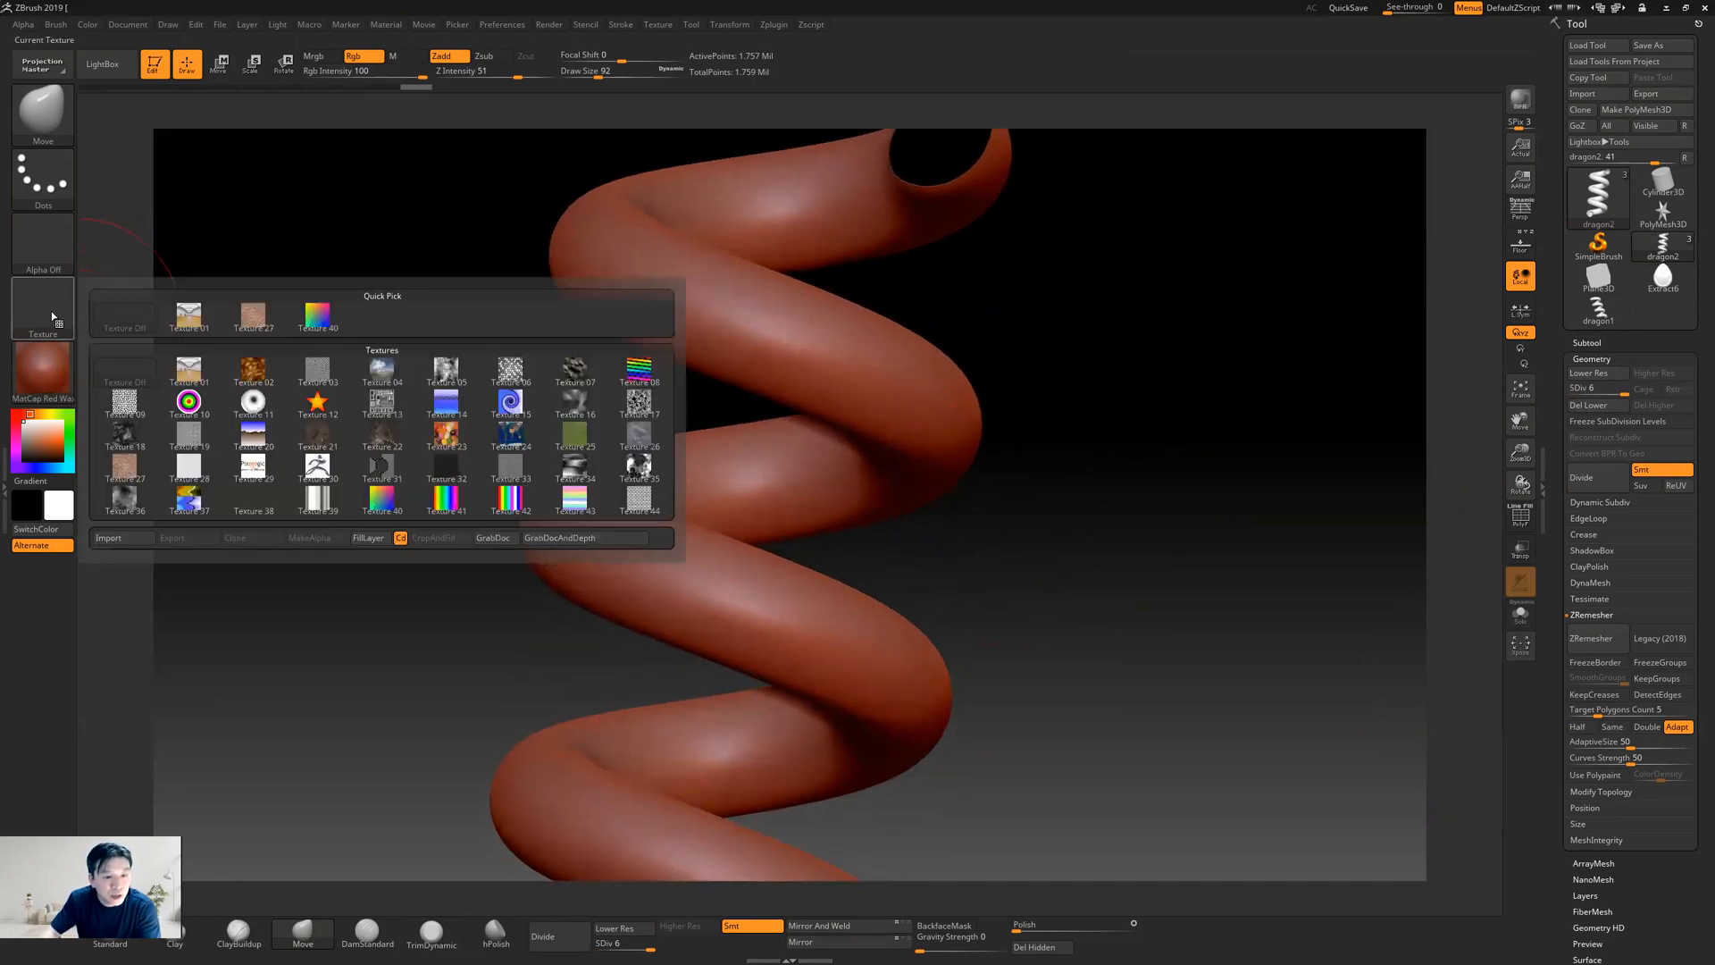
{"action": "left_click", "coordinate": [114, 538]}
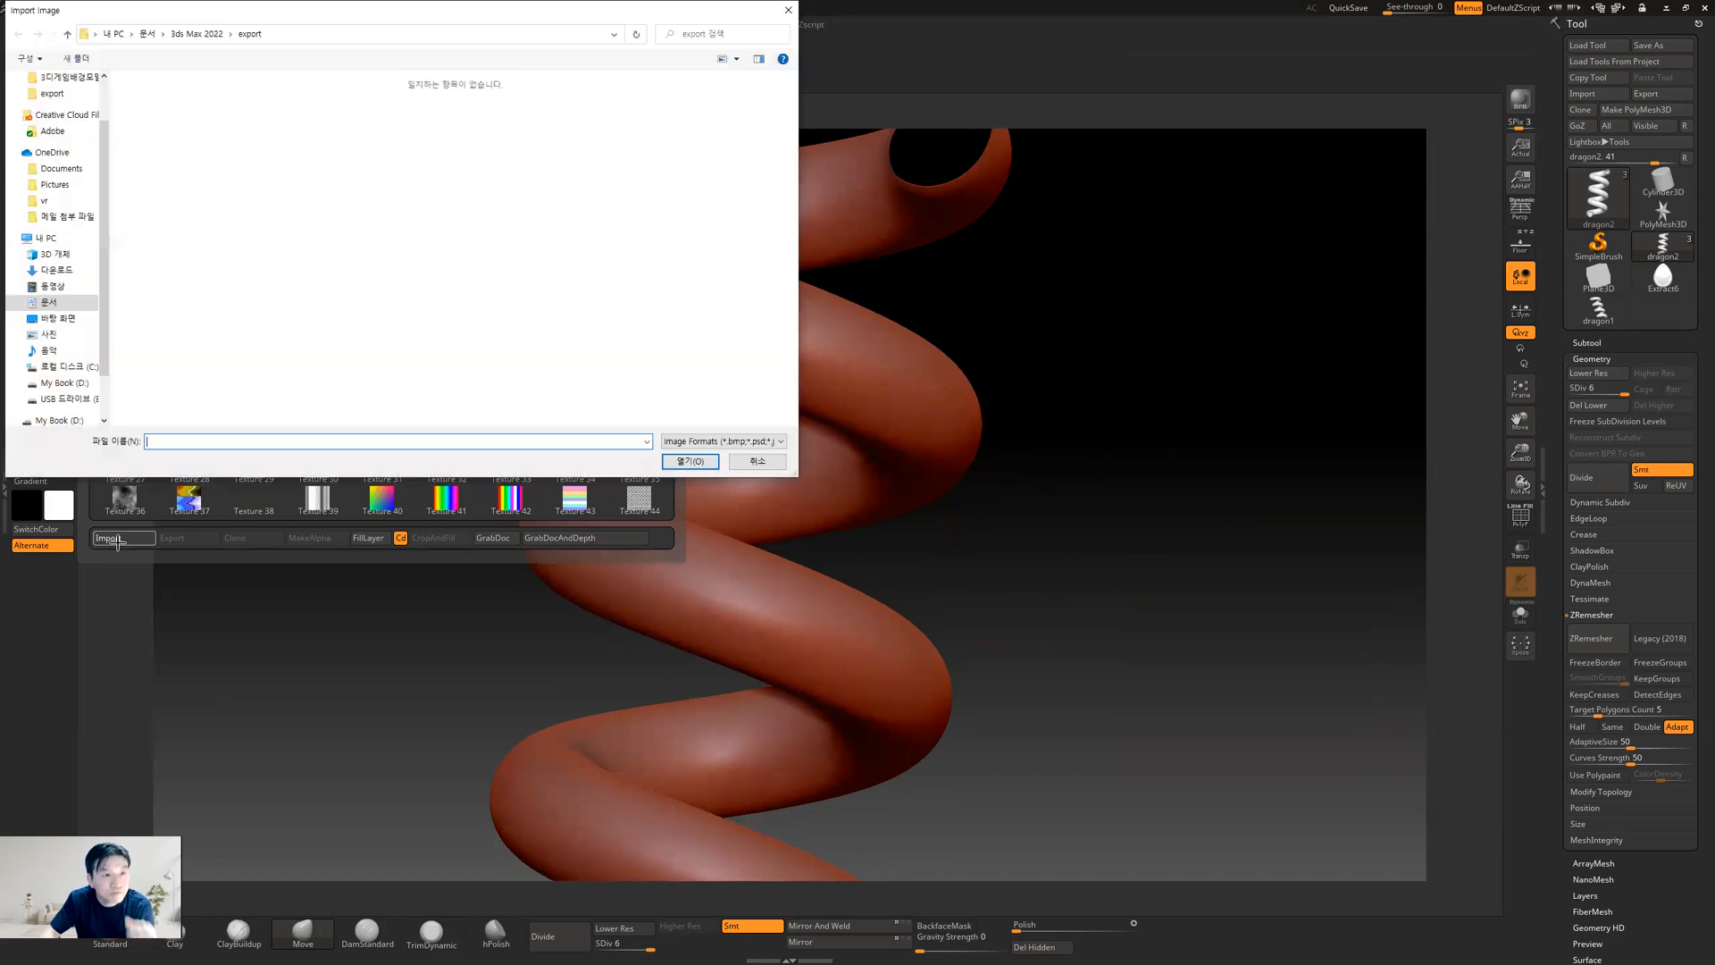
{"action": "left_click", "coordinate": [57, 319]}
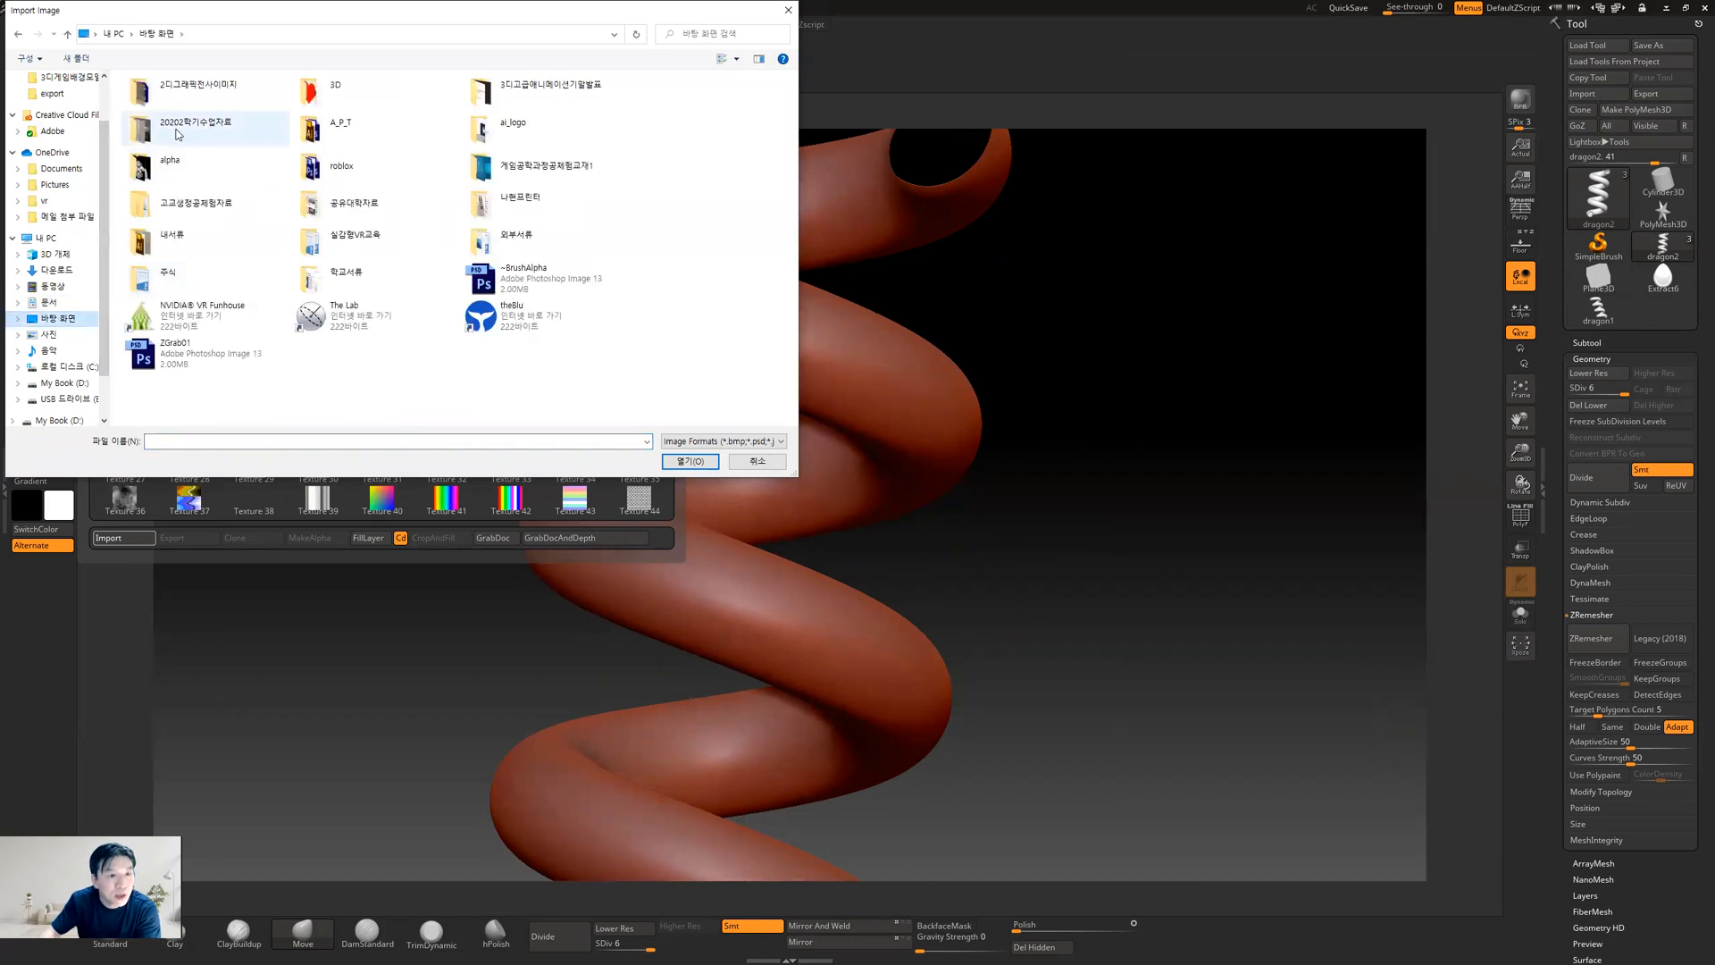
{"action": "double_click", "coordinate": [177, 132]}
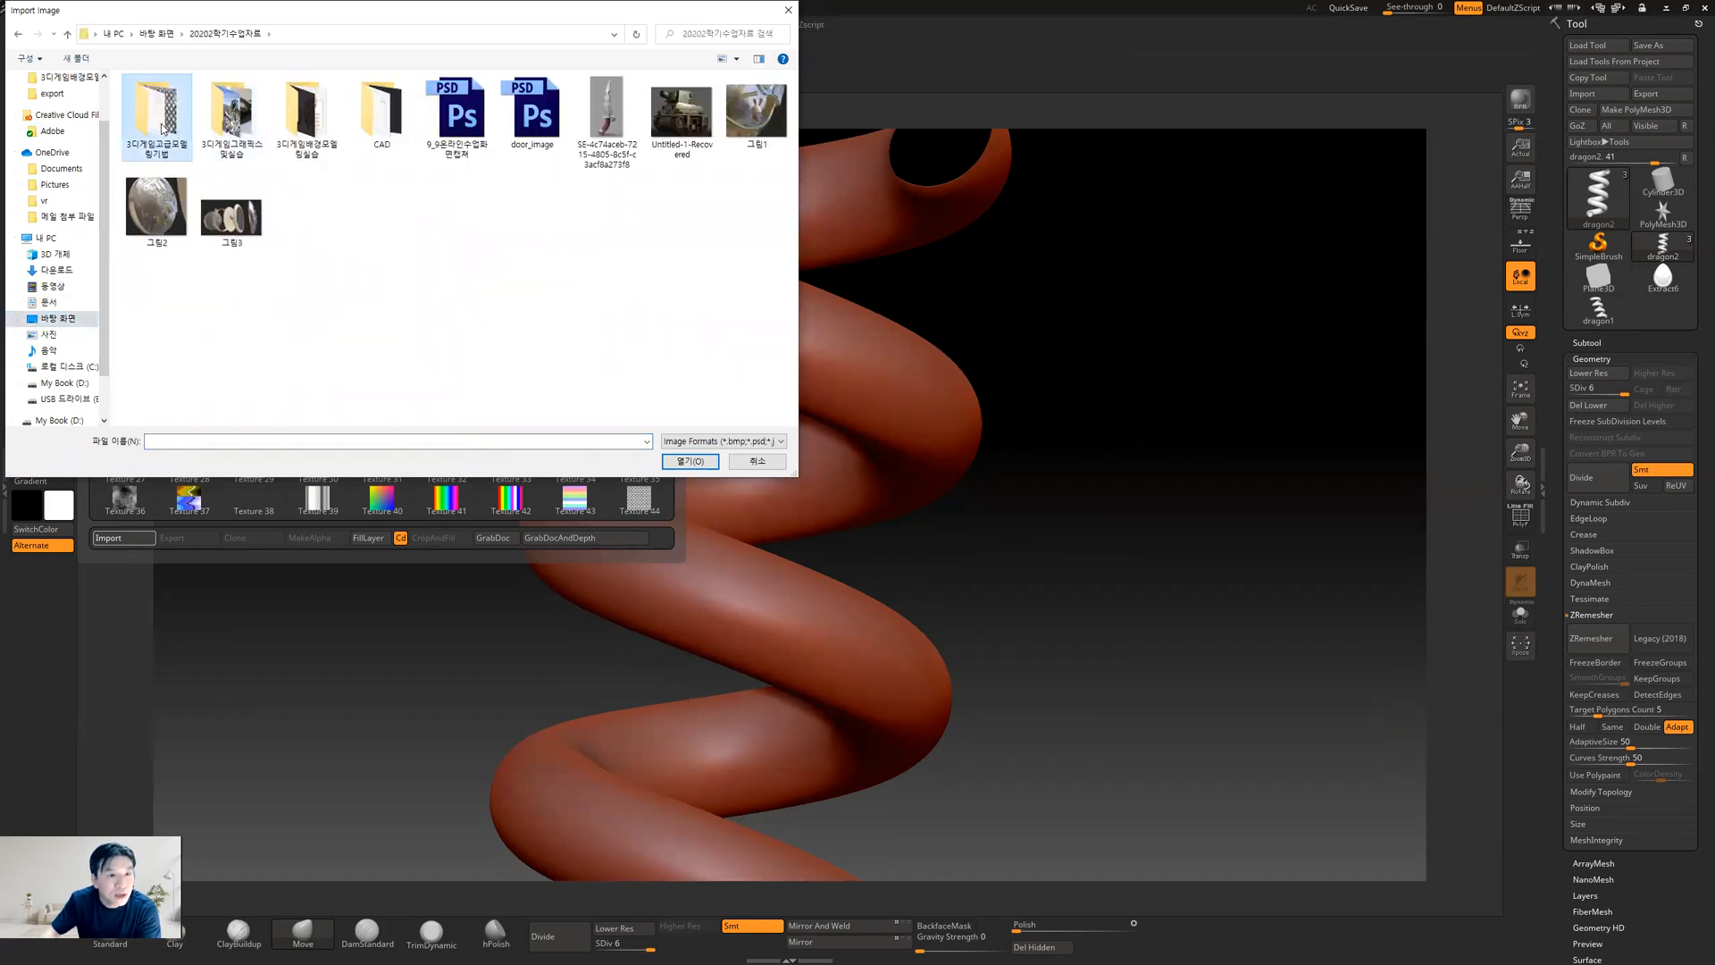
{"action": "double_click", "coordinate": [157, 116]}
{"action": "scroll", "coordinate": [616, 390], "scroll_direction": "down", "scroll_amount": 5}
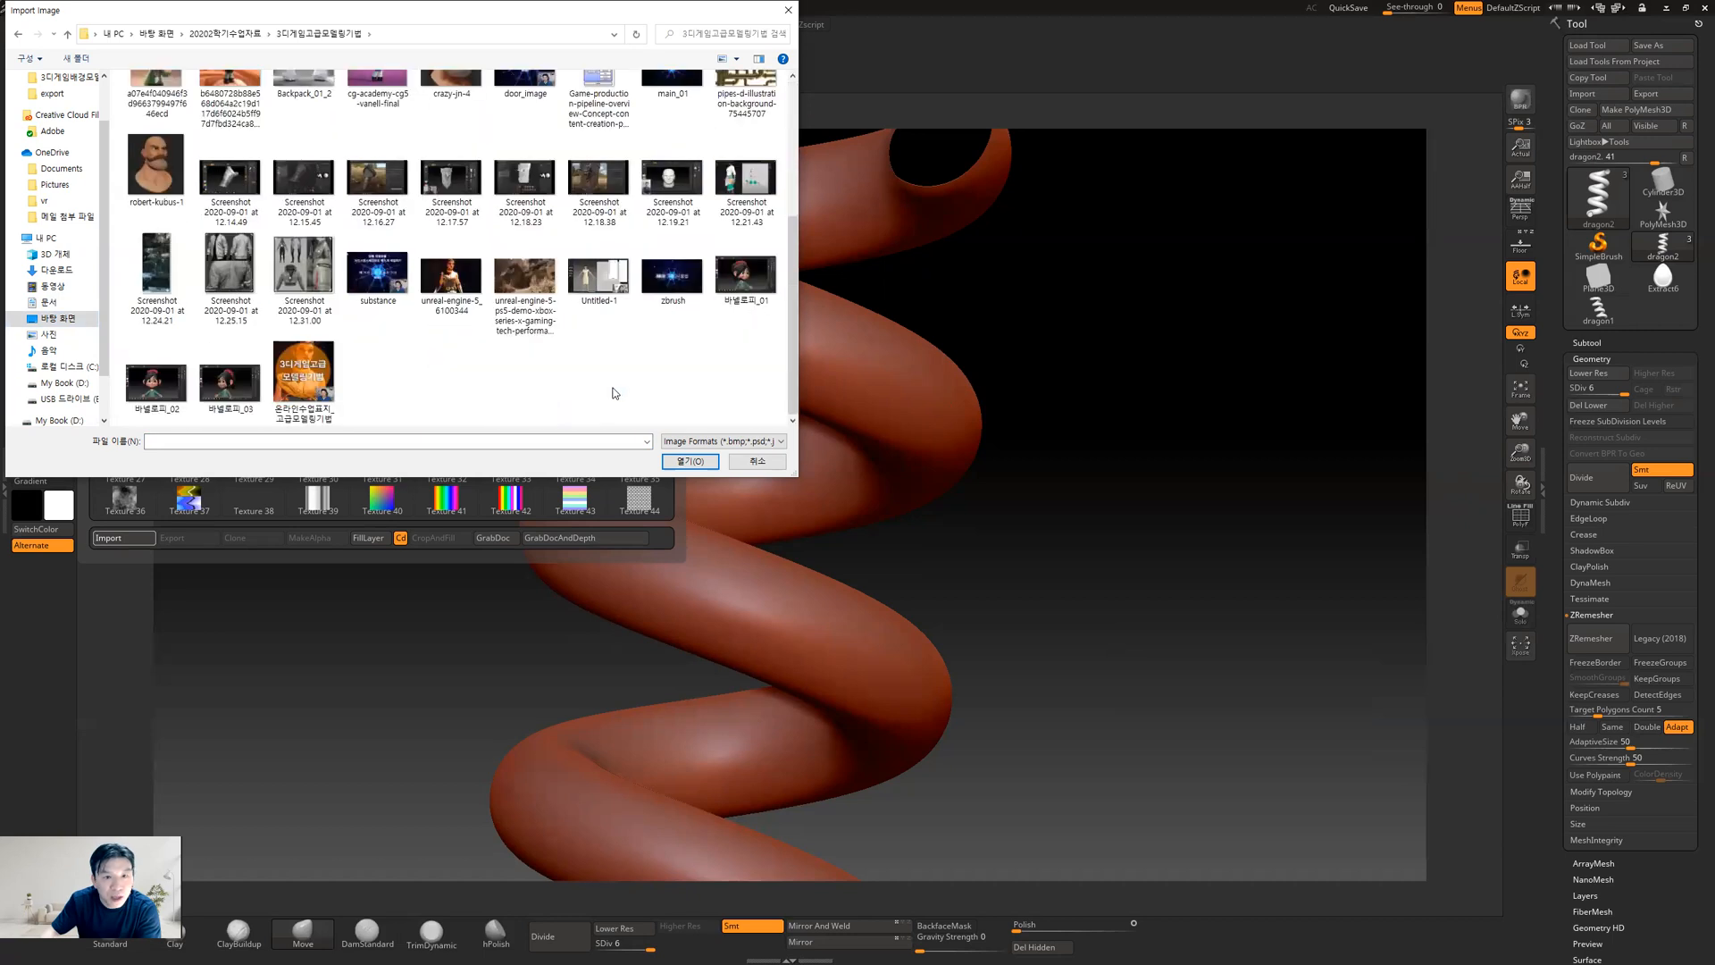
{"action": "scroll", "coordinate": [611, 388], "scroll_direction": "up", "scroll_amount": 5}
{"action": "left_click", "coordinate": [599, 192]}
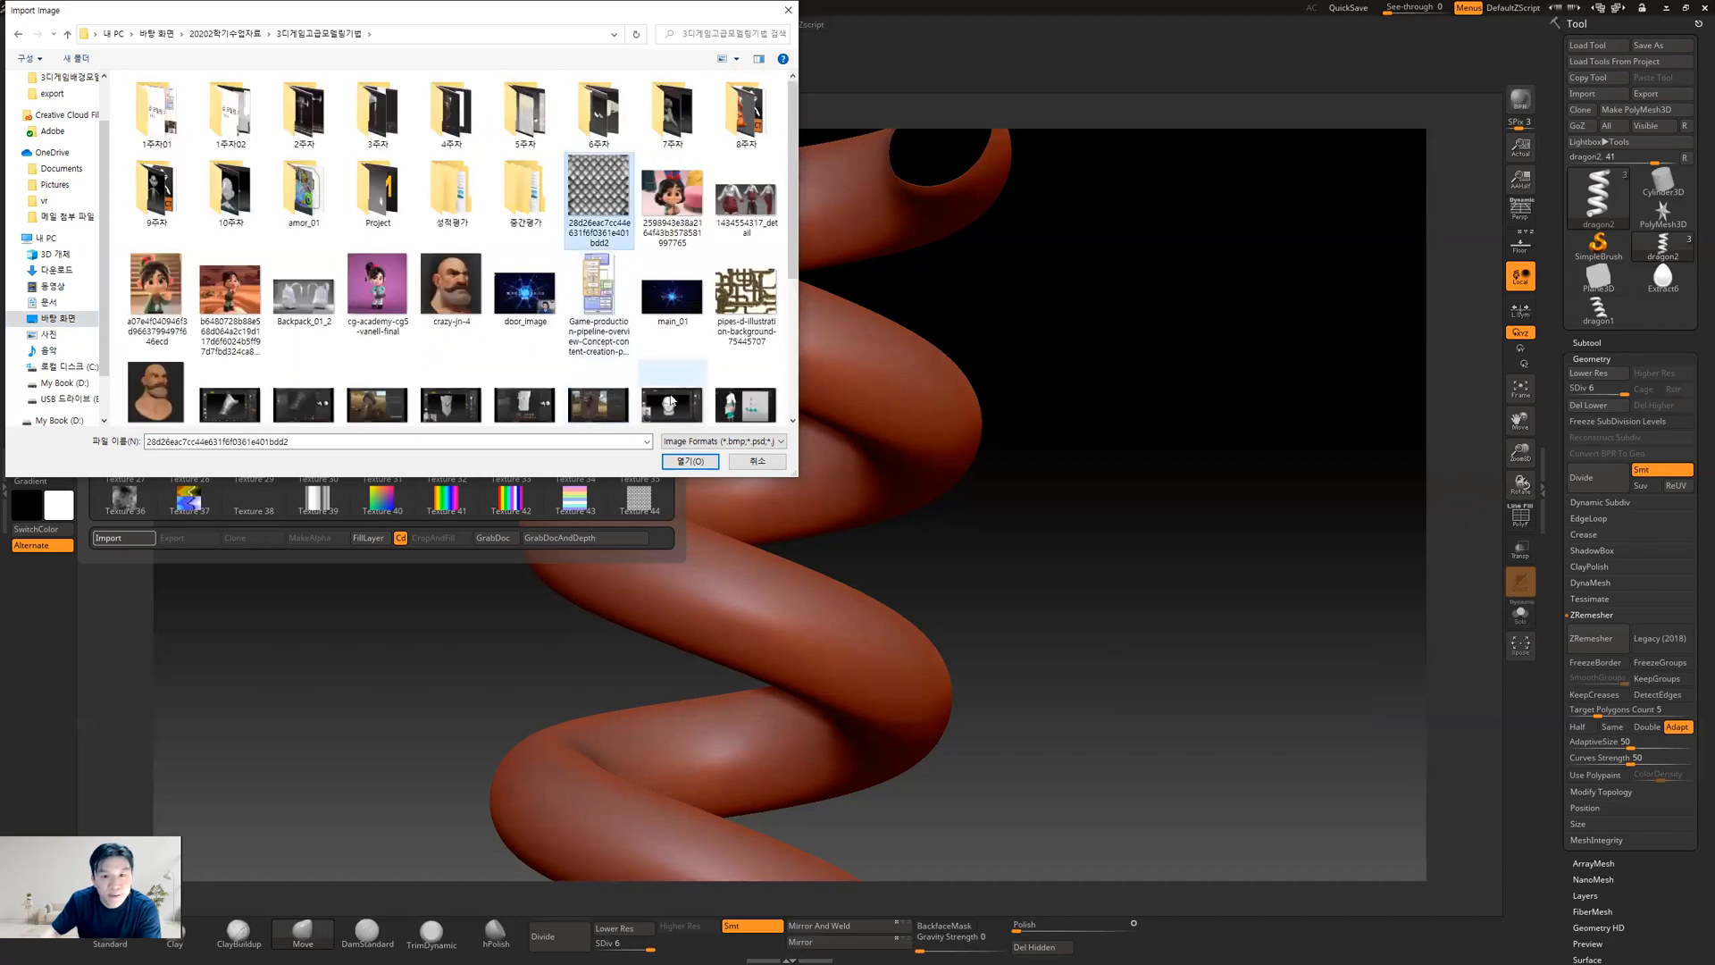
{"action": "left_click", "coordinate": [689, 461]}
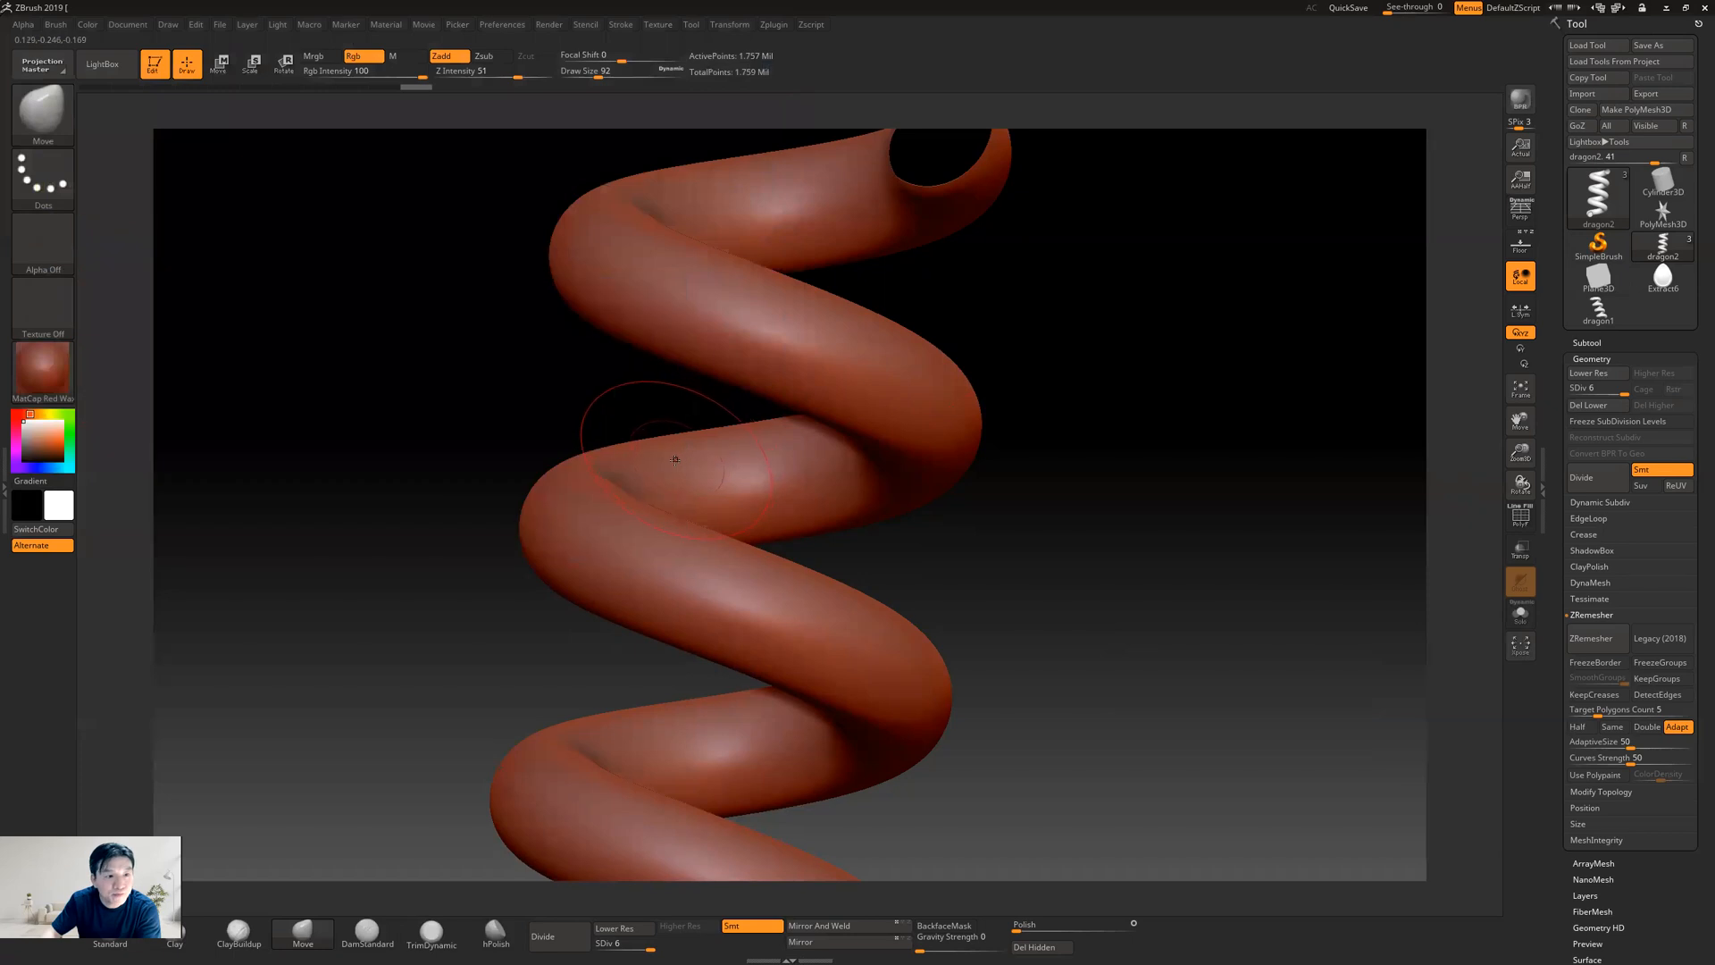
Make the imported scale image the current texture, disable Zadd, fill the helix with it and inspect the scales around the coils
{"action": "left_click", "coordinate": [55, 319]}
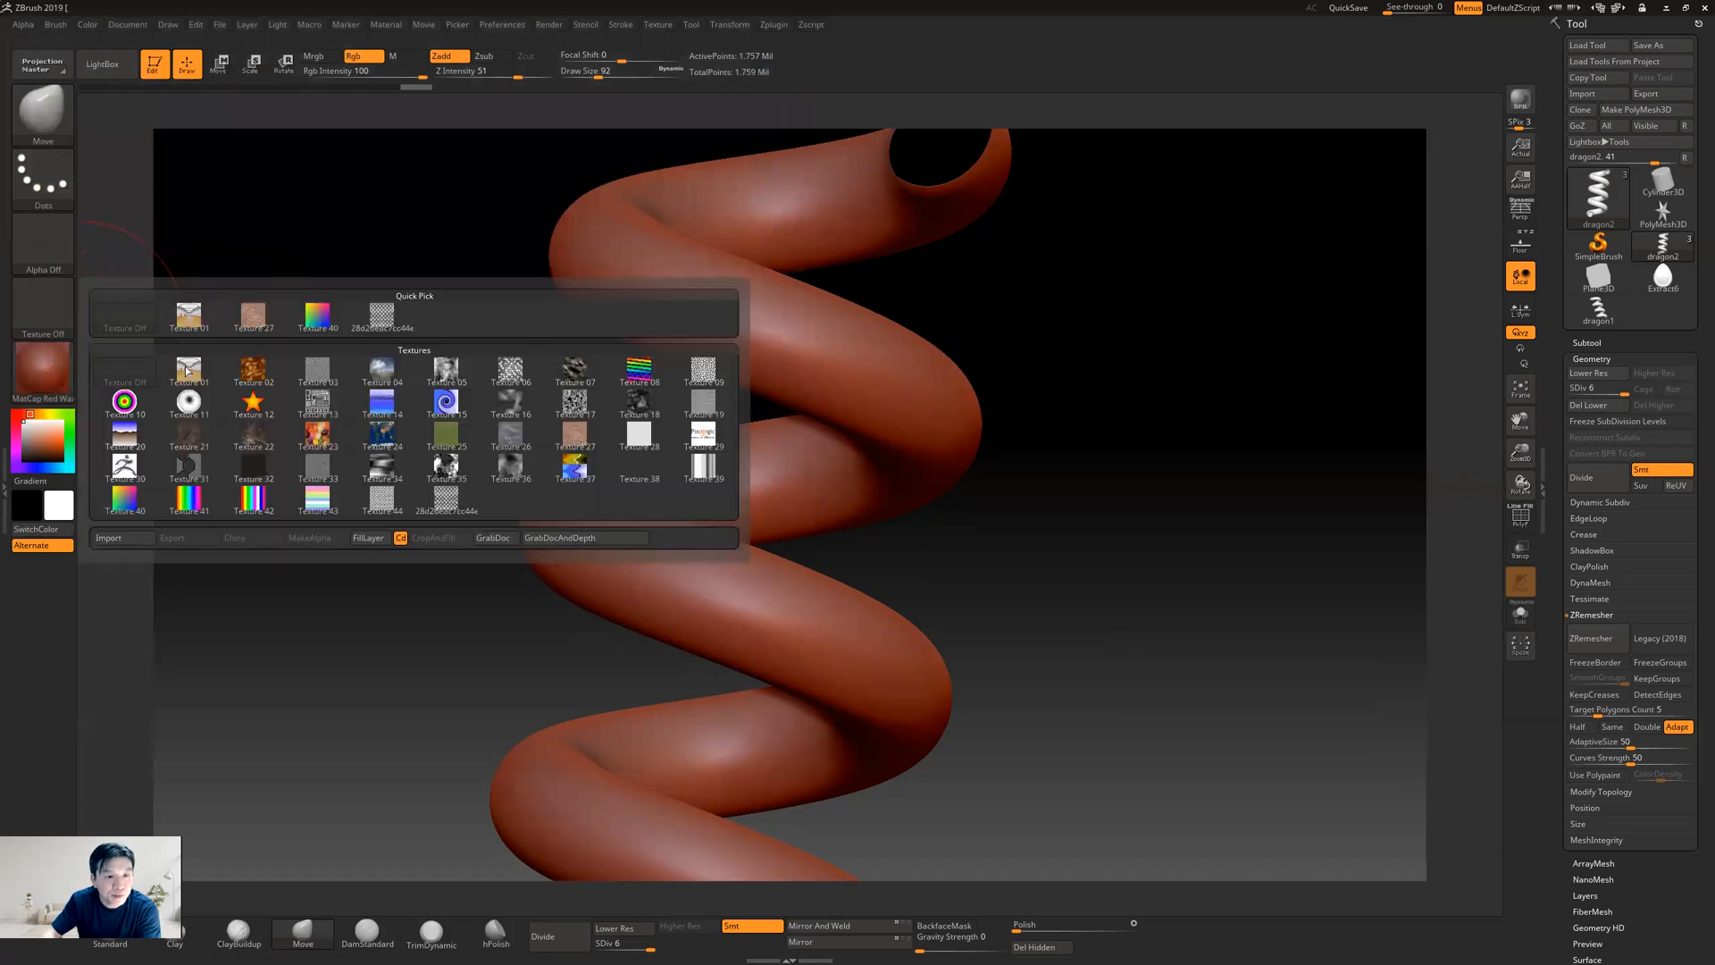
{"action": "left_click", "coordinate": [396, 323]}
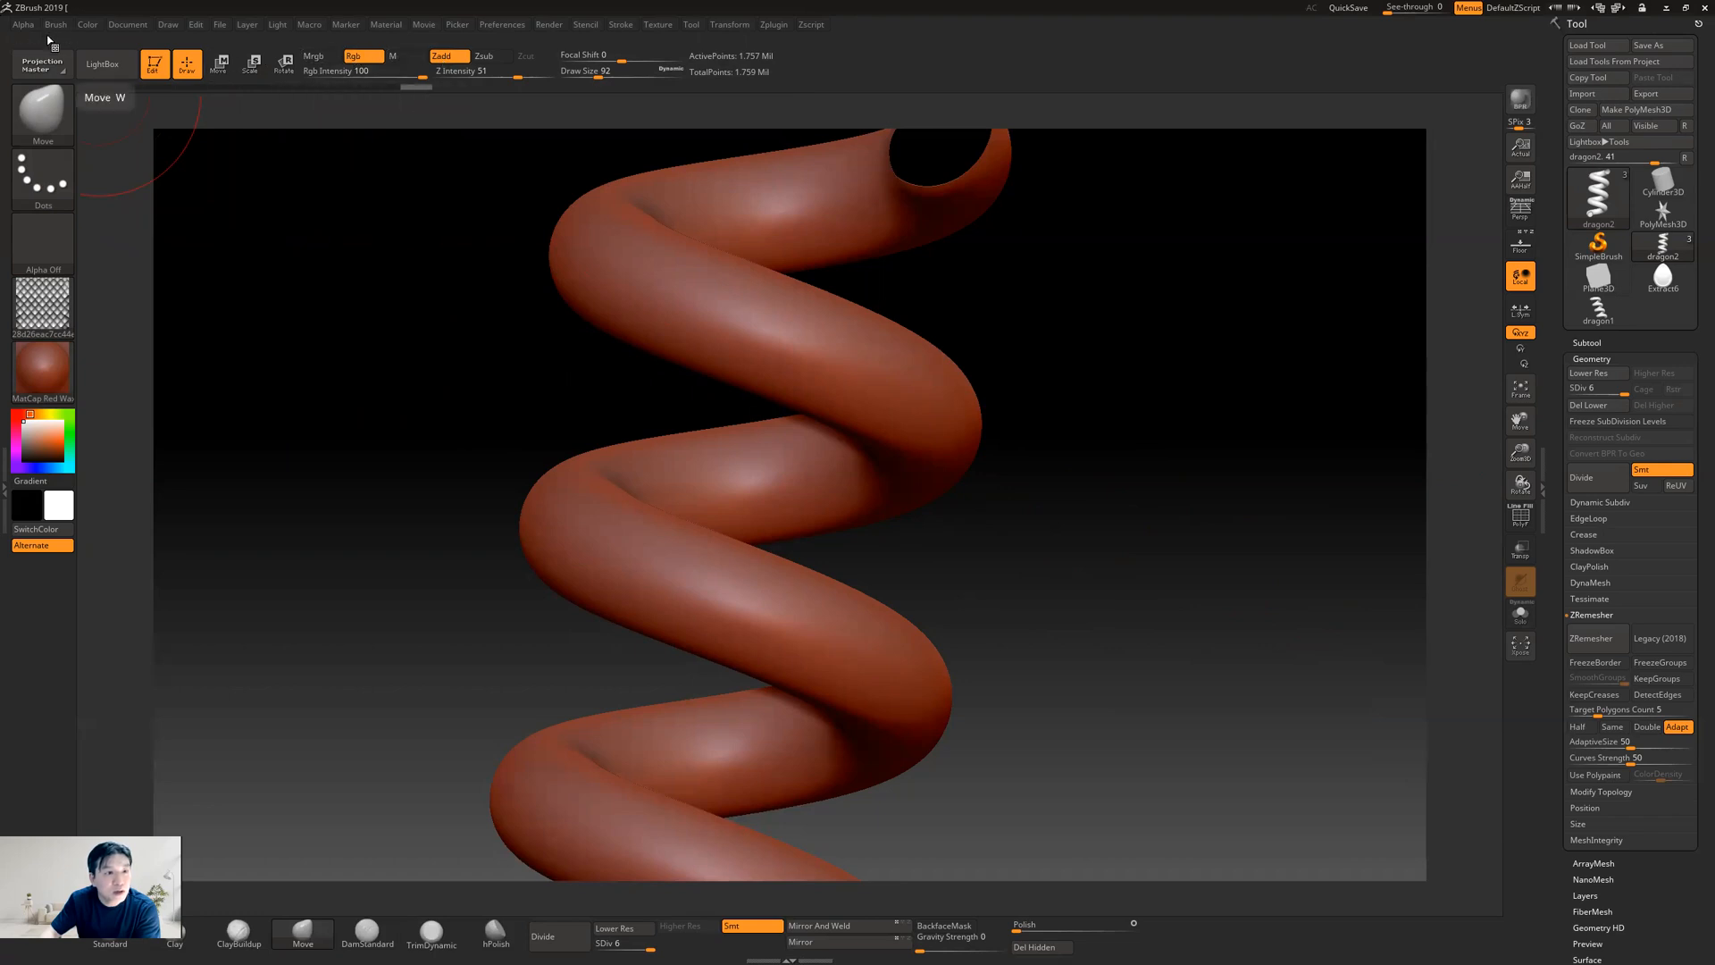
{"action": "left_click", "coordinate": [430, 59]}
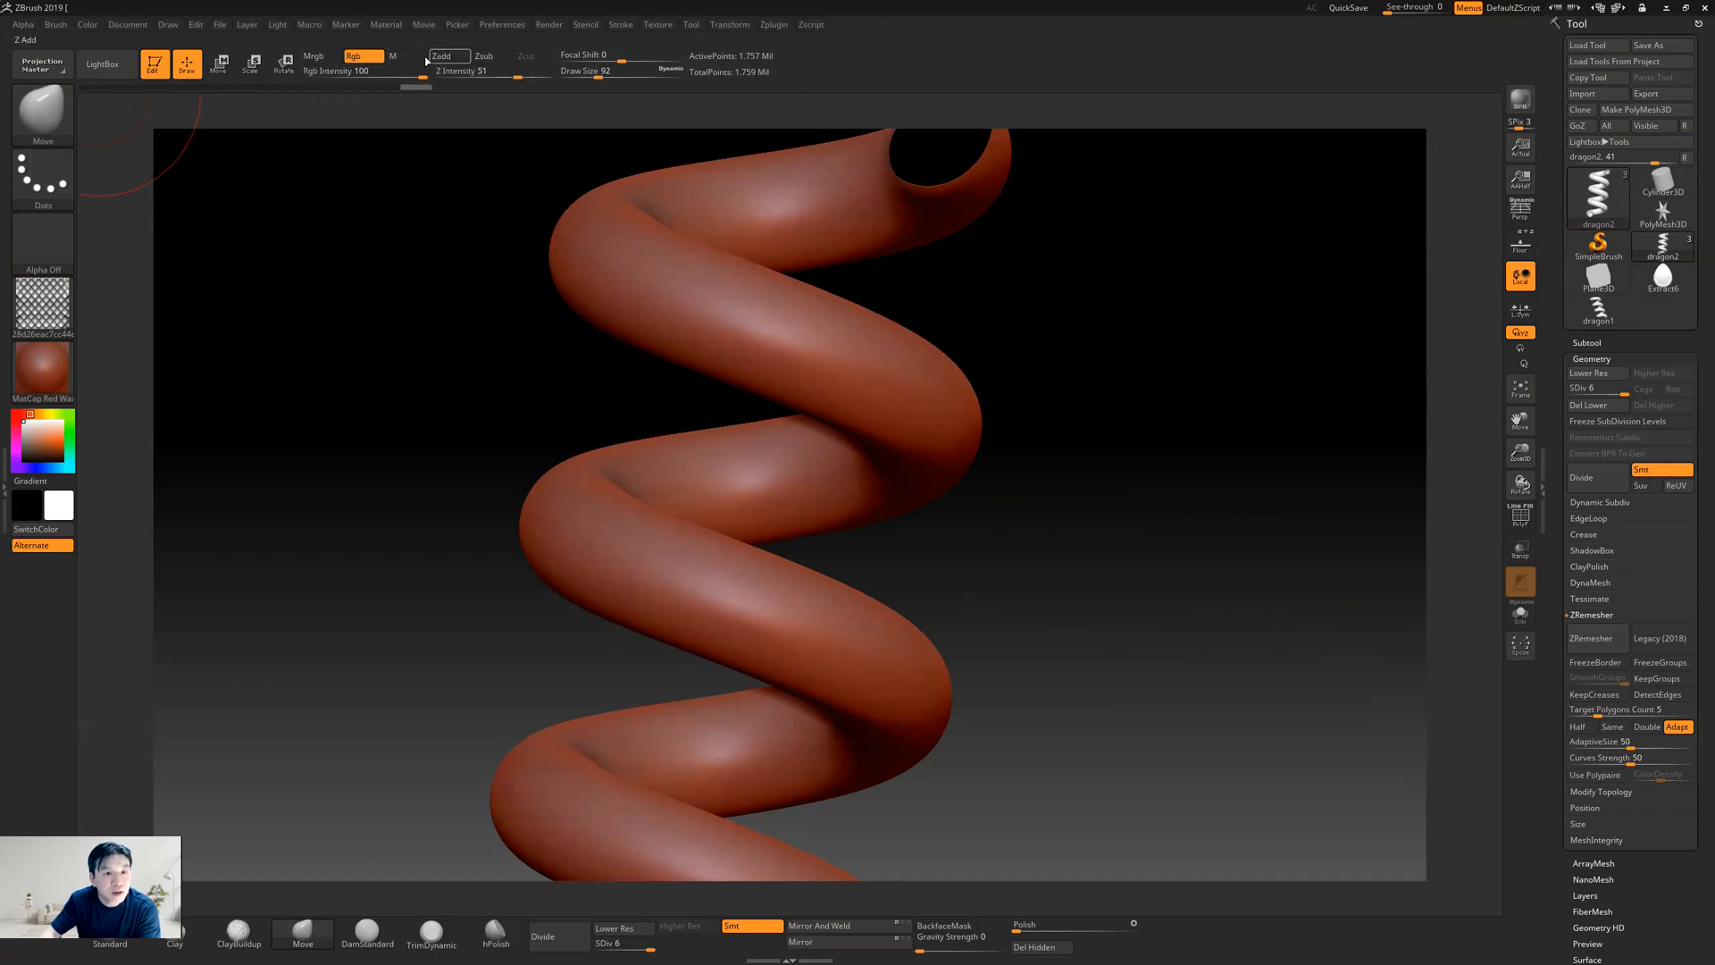
{"action": "left_click", "coordinate": [92, 28]}
{"action": "left_click", "coordinate": [128, 311]}
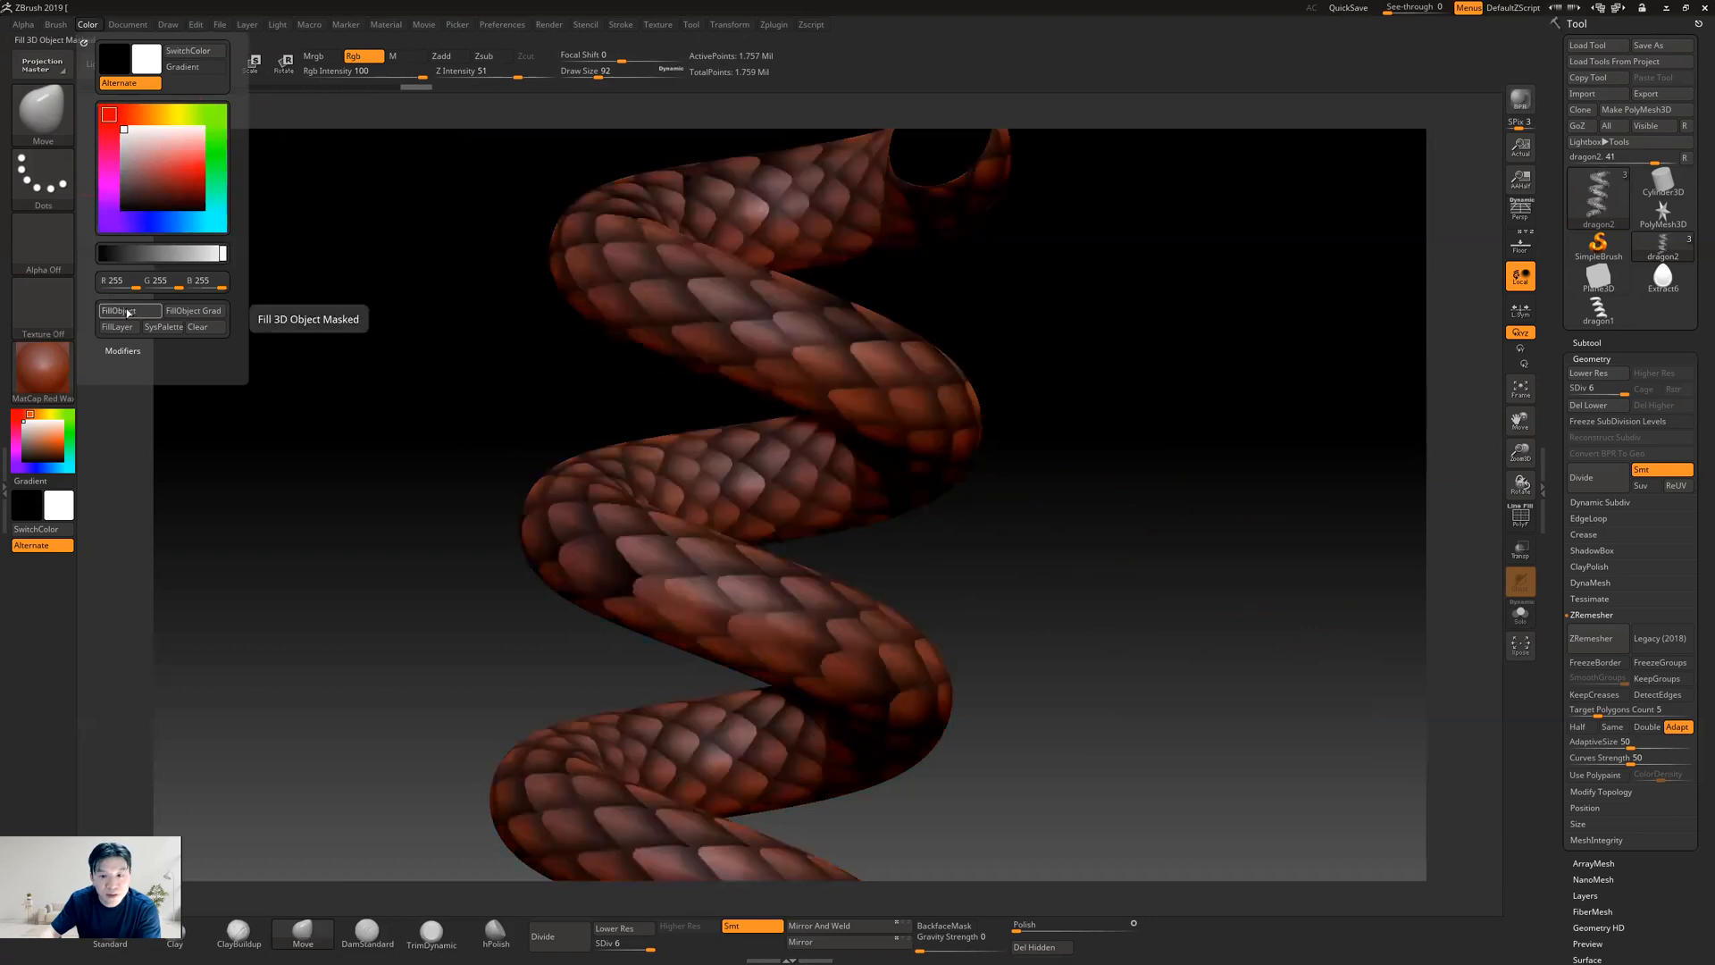
{"action": "left_click_drag", "start_coordinate": [1111, 548], "coordinate": [1006, 540]}
{"action": "left_click_drag", "start_coordinate": [974, 473], "coordinate": [969, 524], "text": "alt"}
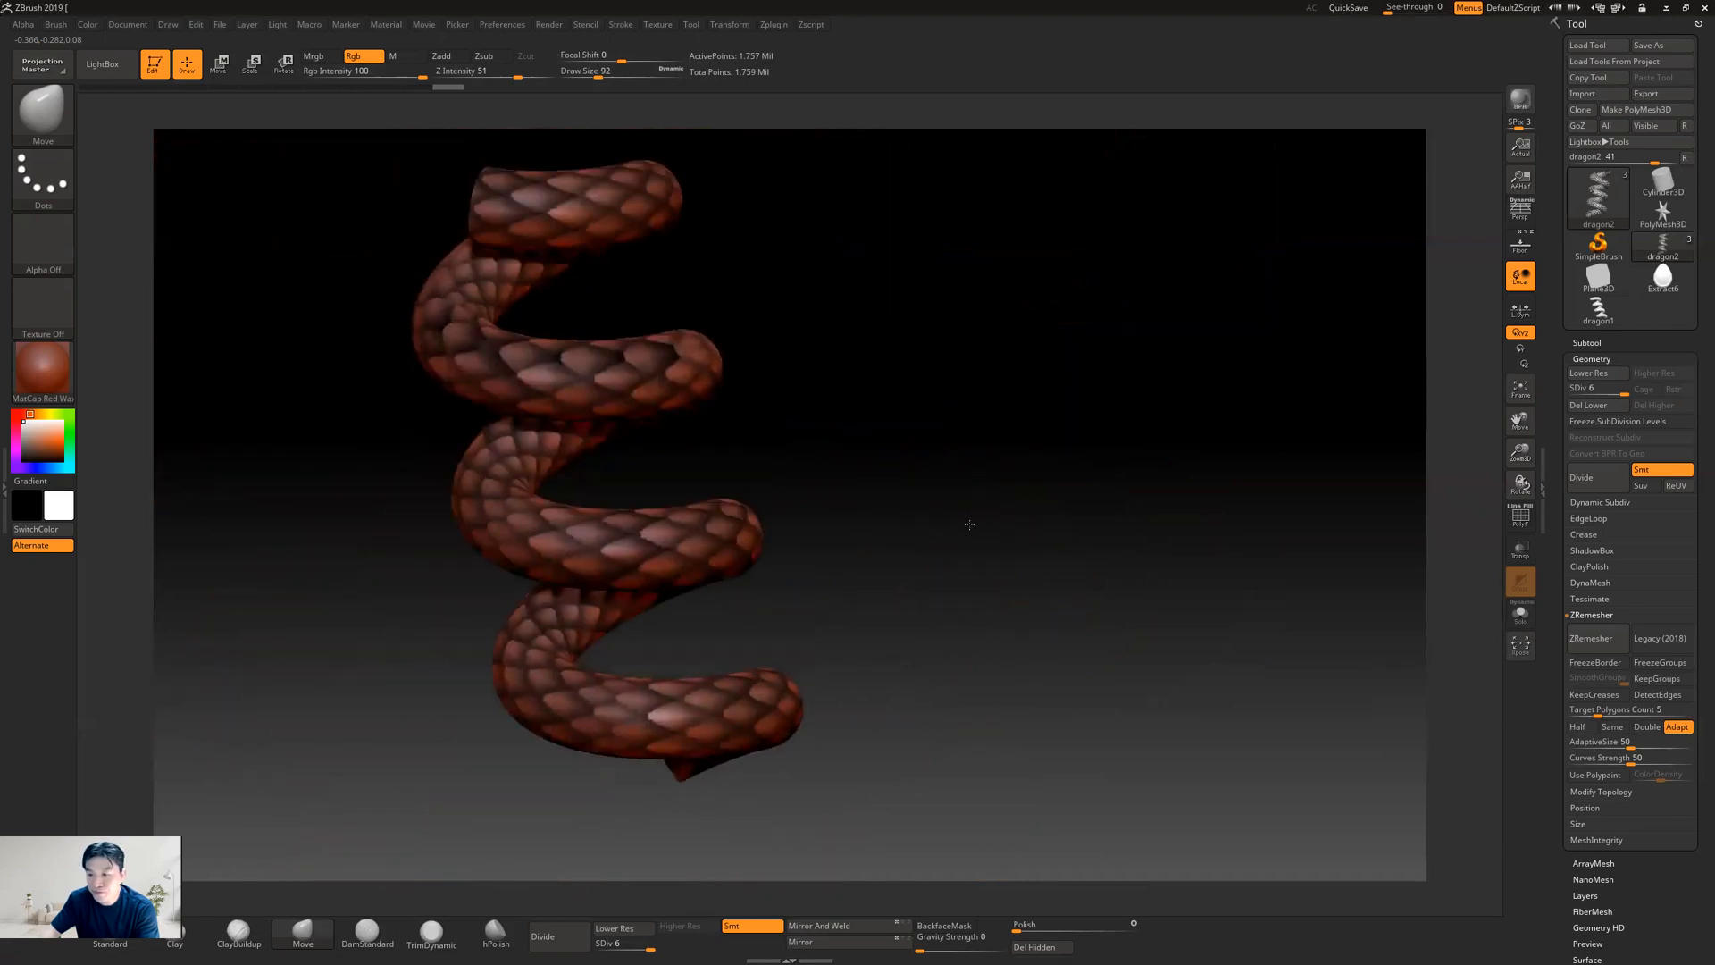
{"action": "left_click_drag", "start_coordinate": [849, 500], "coordinate": [782, 474]}
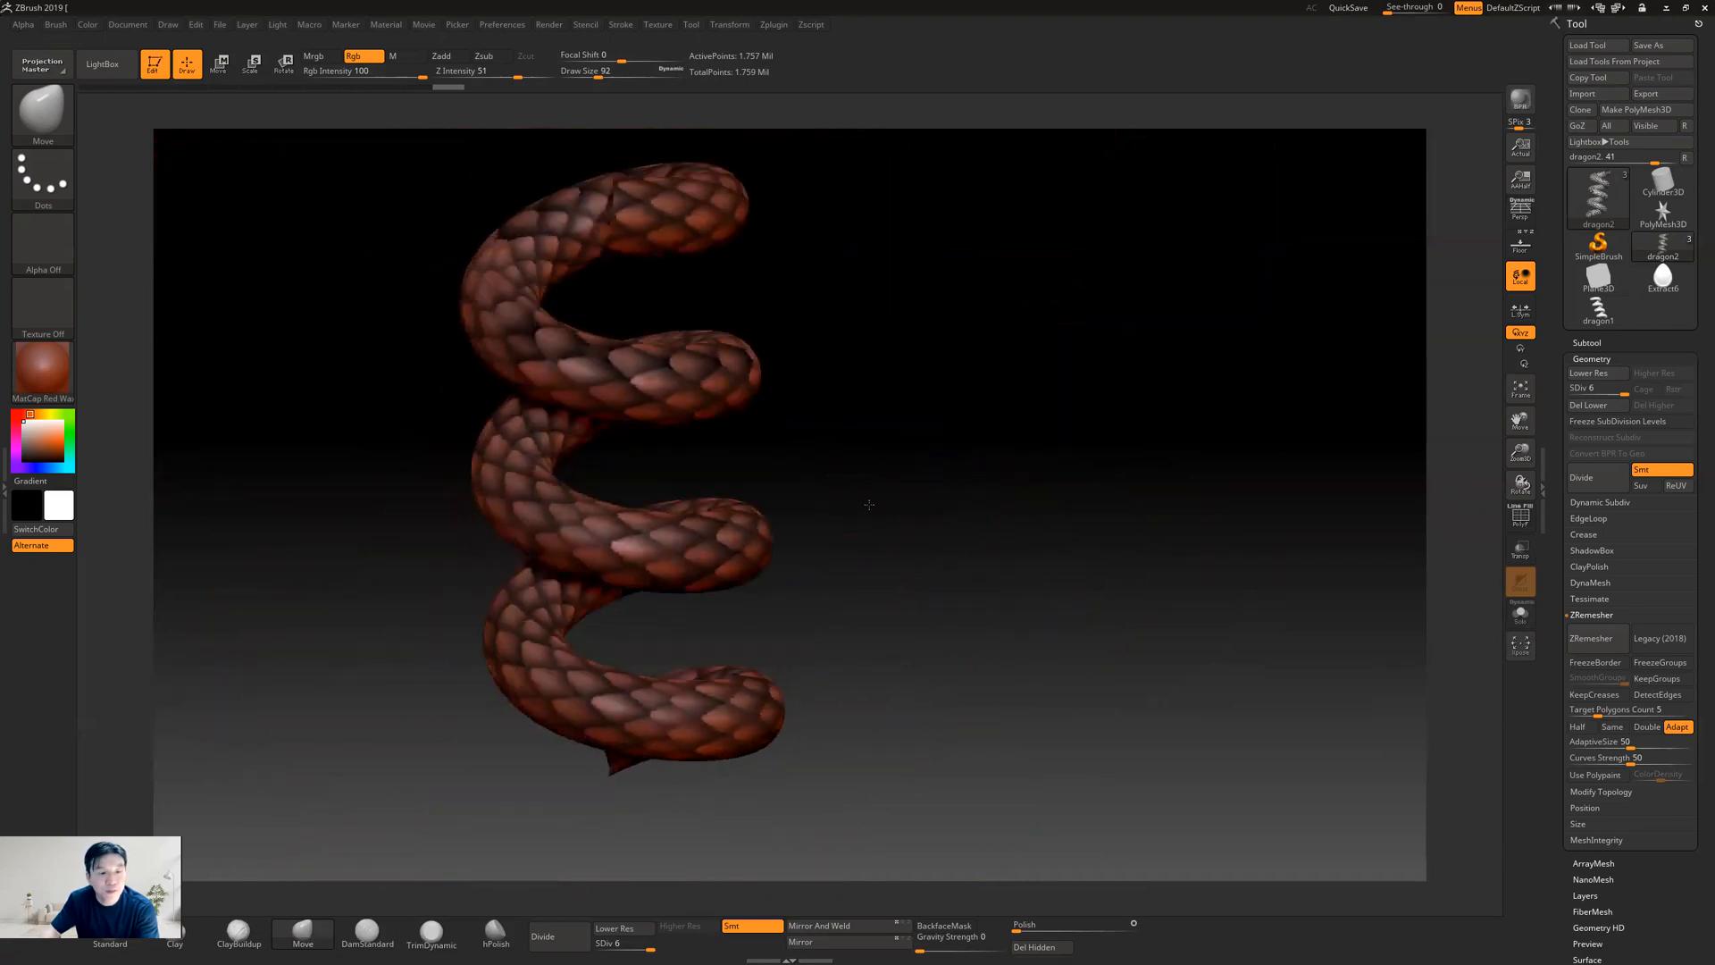
Make the imported scale image the current texture again and convert it to an alpha with Make Alpha
{"action": "left_click", "coordinate": [54, 250]}
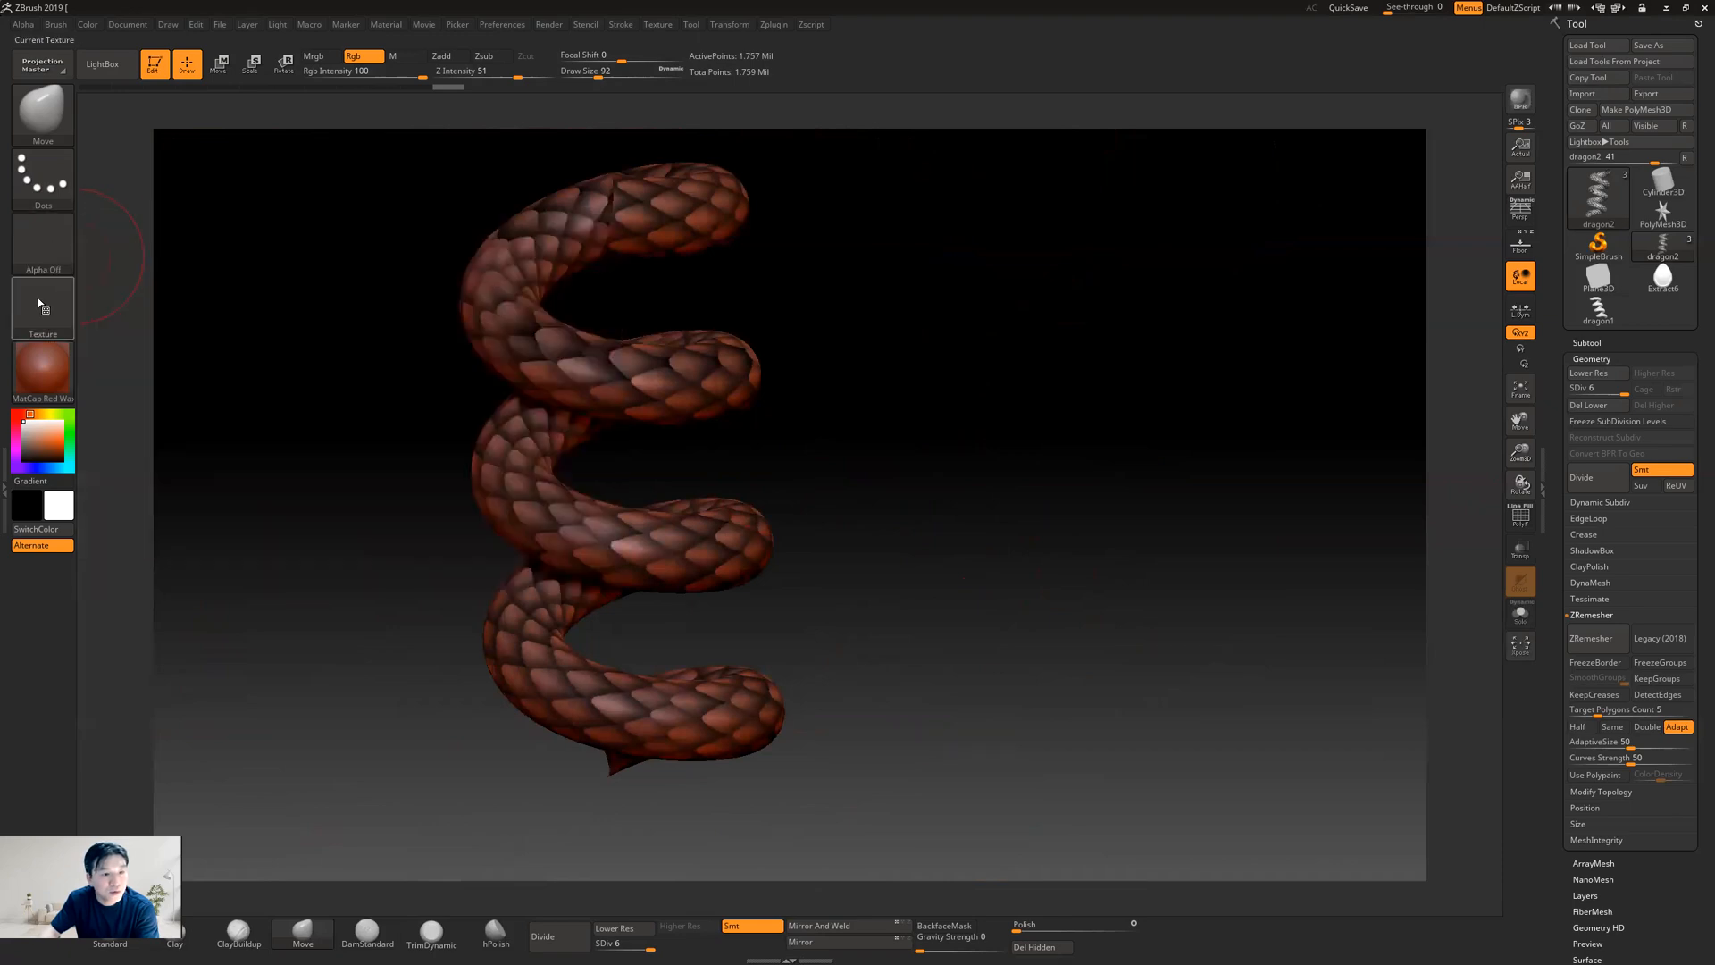
{"action": "left_click", "coordinate": [43, 303]}
{"action": "mouse_move", "coordinate": [388, 420]}
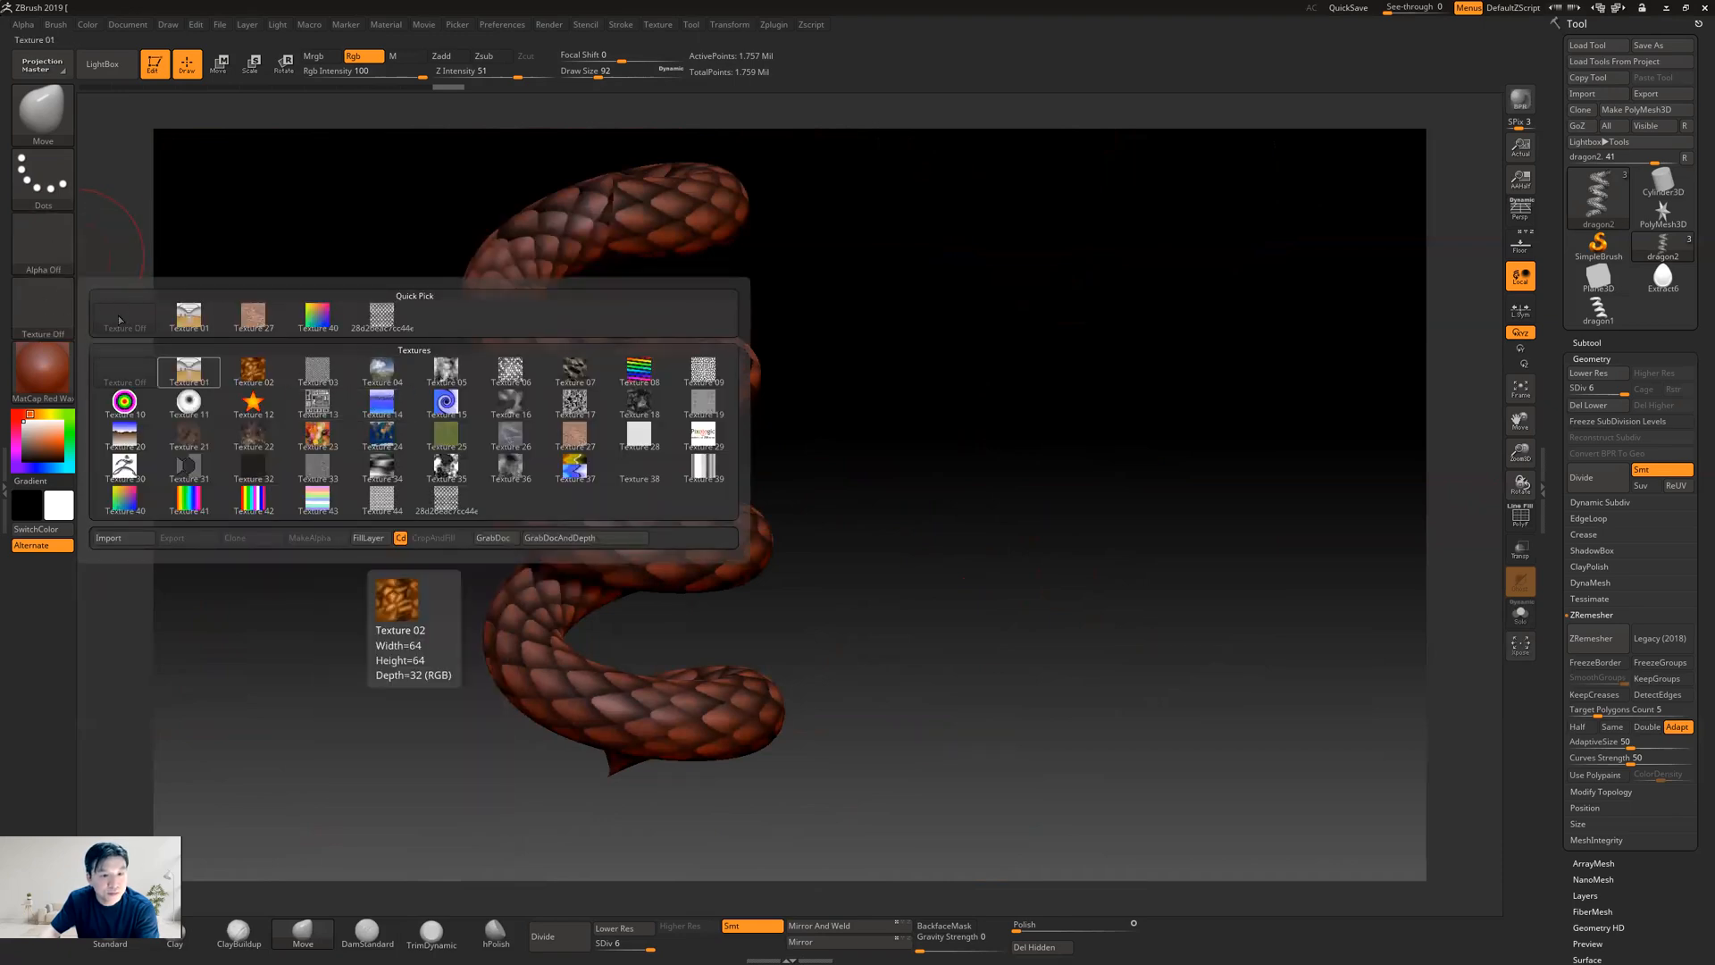
{"action": "left_click", "coordinate": [381, 317]}
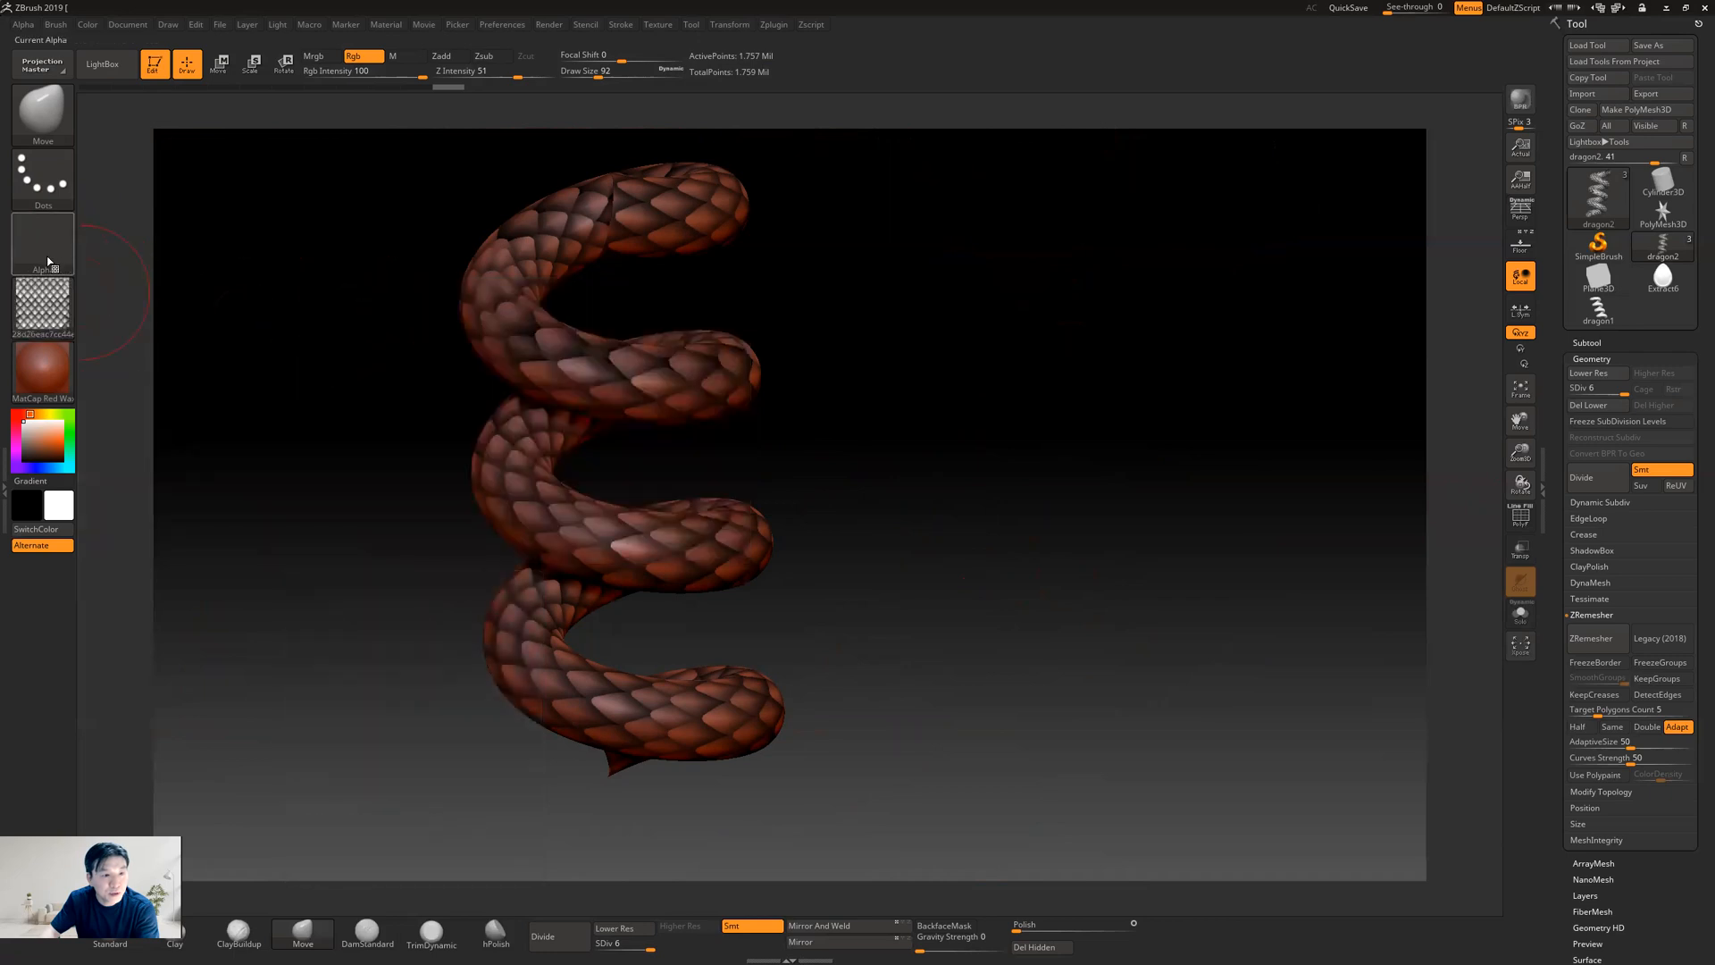
{"action": "left_click", "coordinate": [44, 309]}
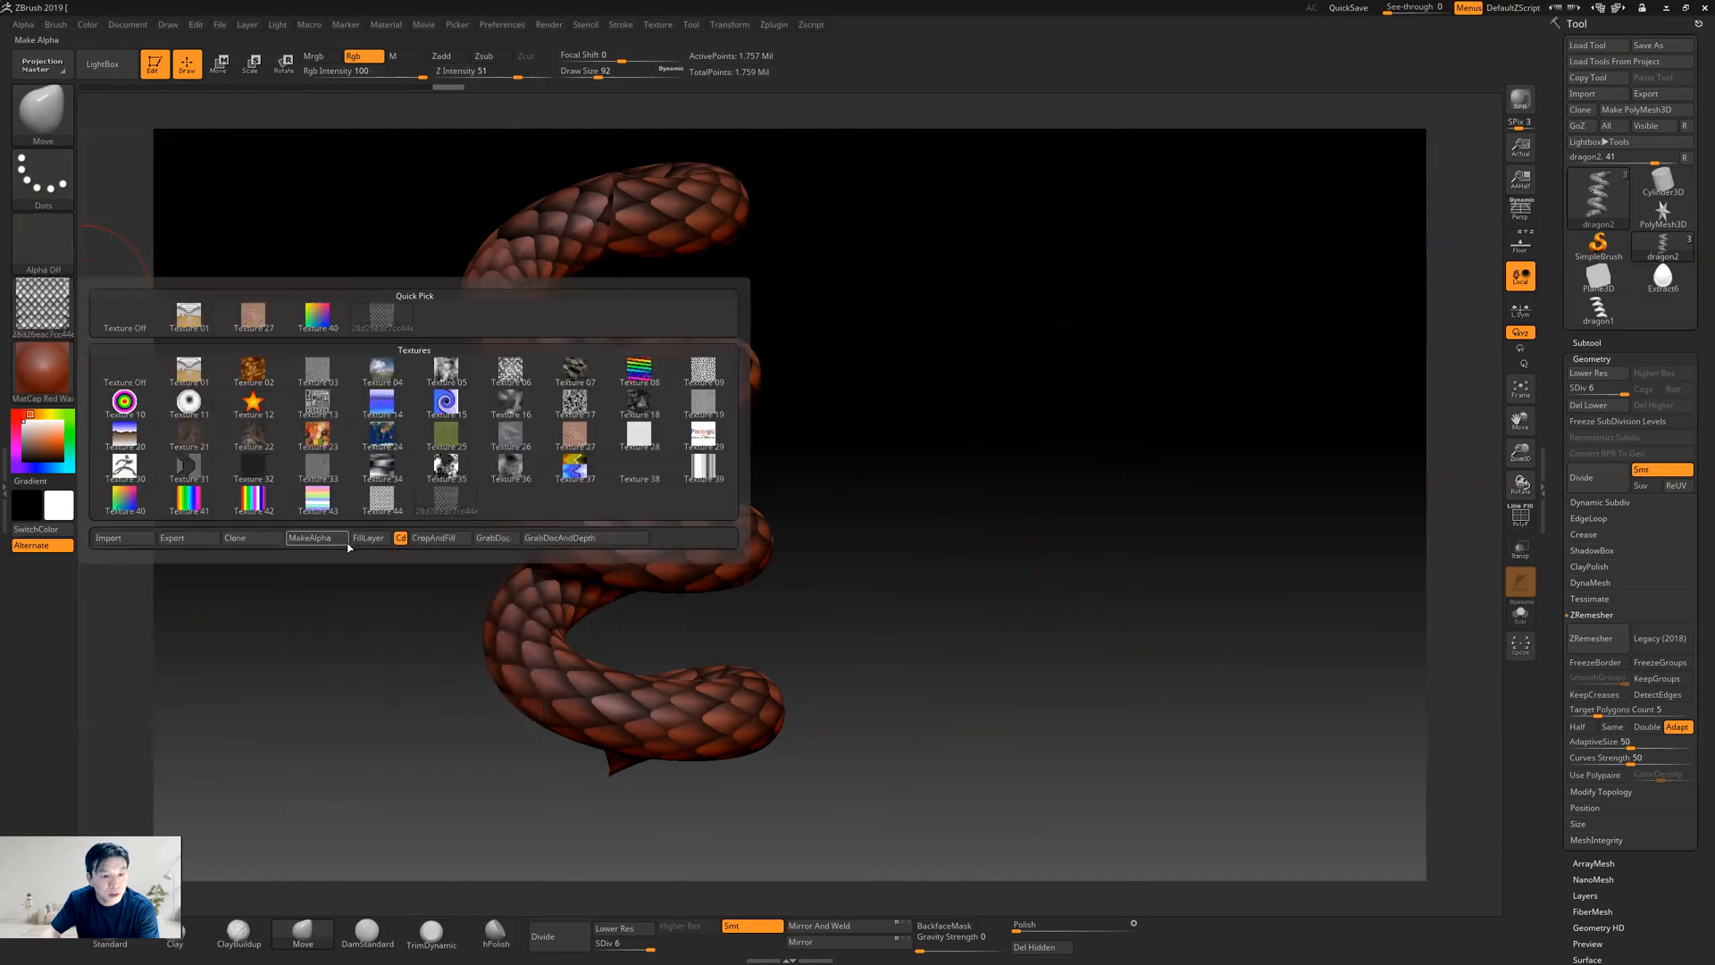
{"action": "left_click", "coordinate": [313, 540]}
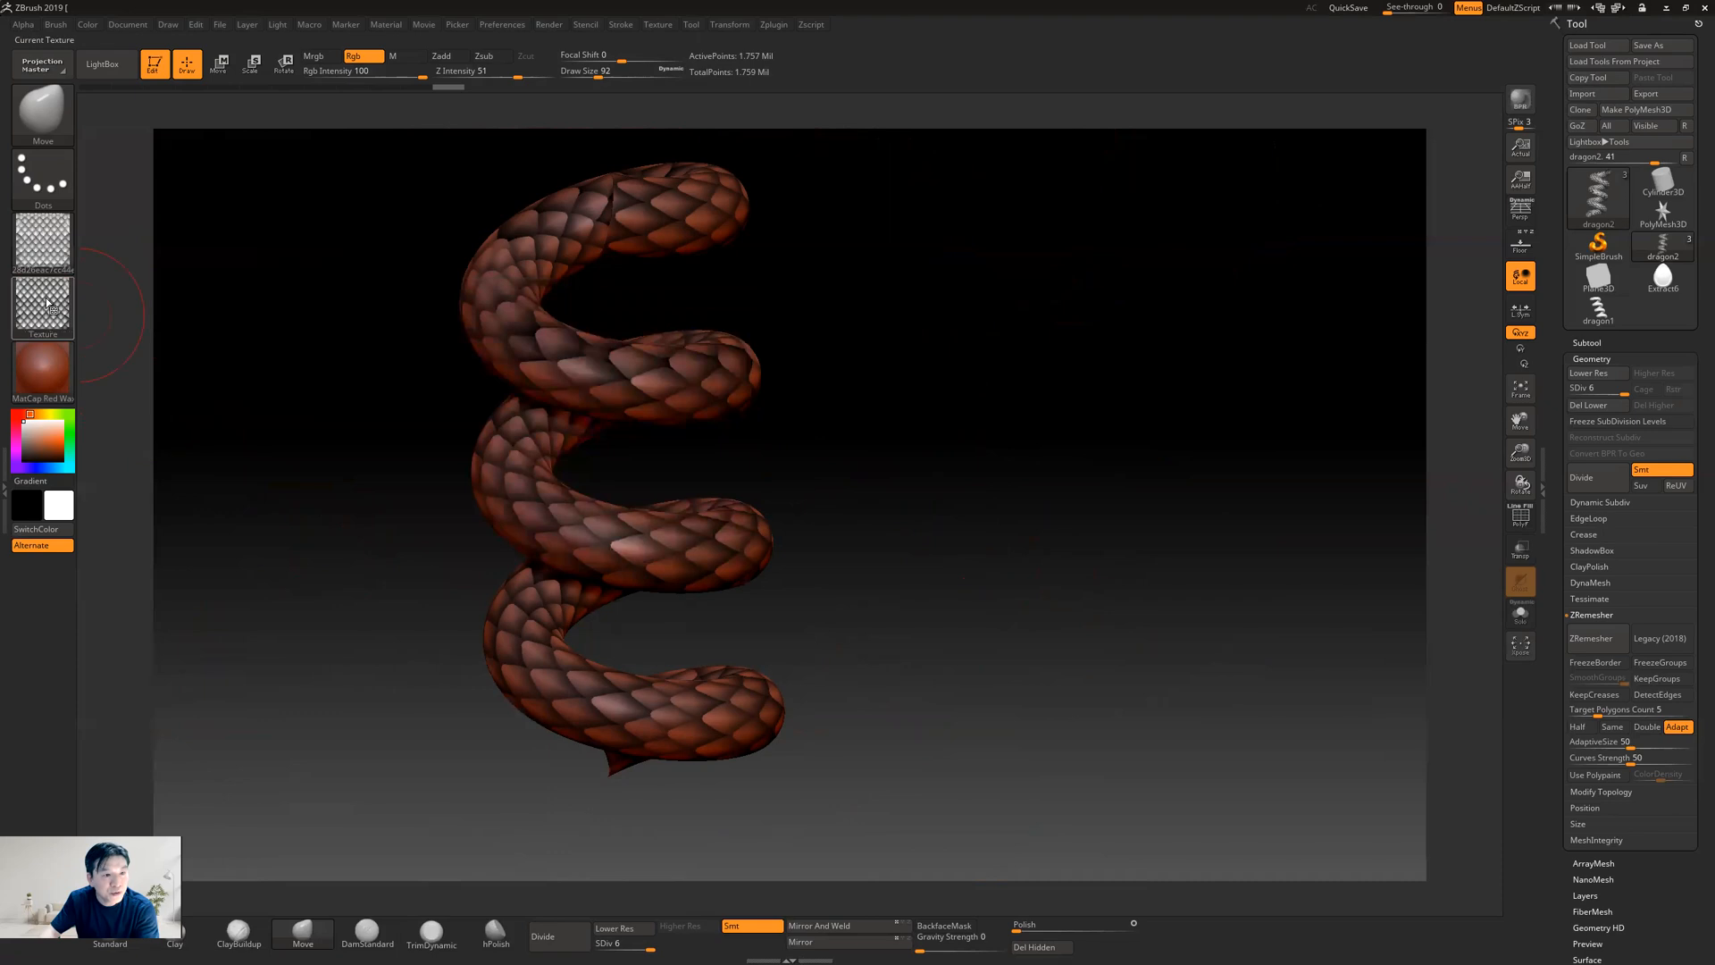
Turn the current texture off, reselect the scale image and repeat Make Alpha from it
{"action": "left_click", "coordinate": [46, 304]}
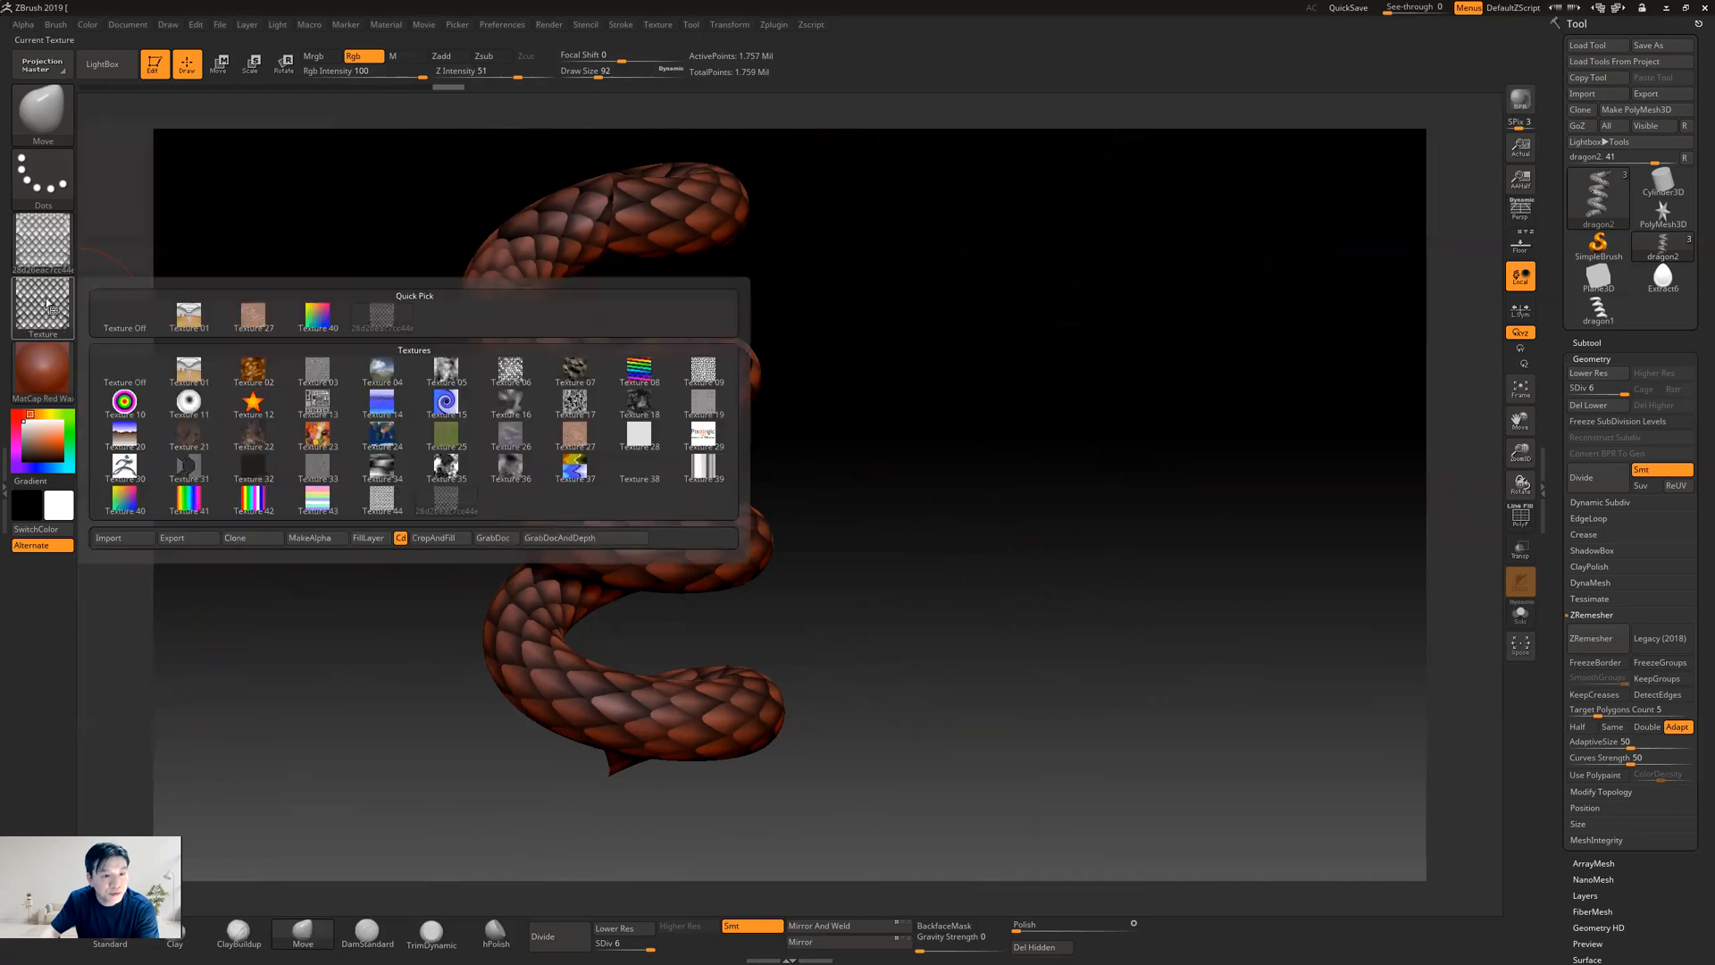
{"action": "left_click", "coordinate": [125, 315]}
{"action": "left_click", "coordinate": [43, 304]}
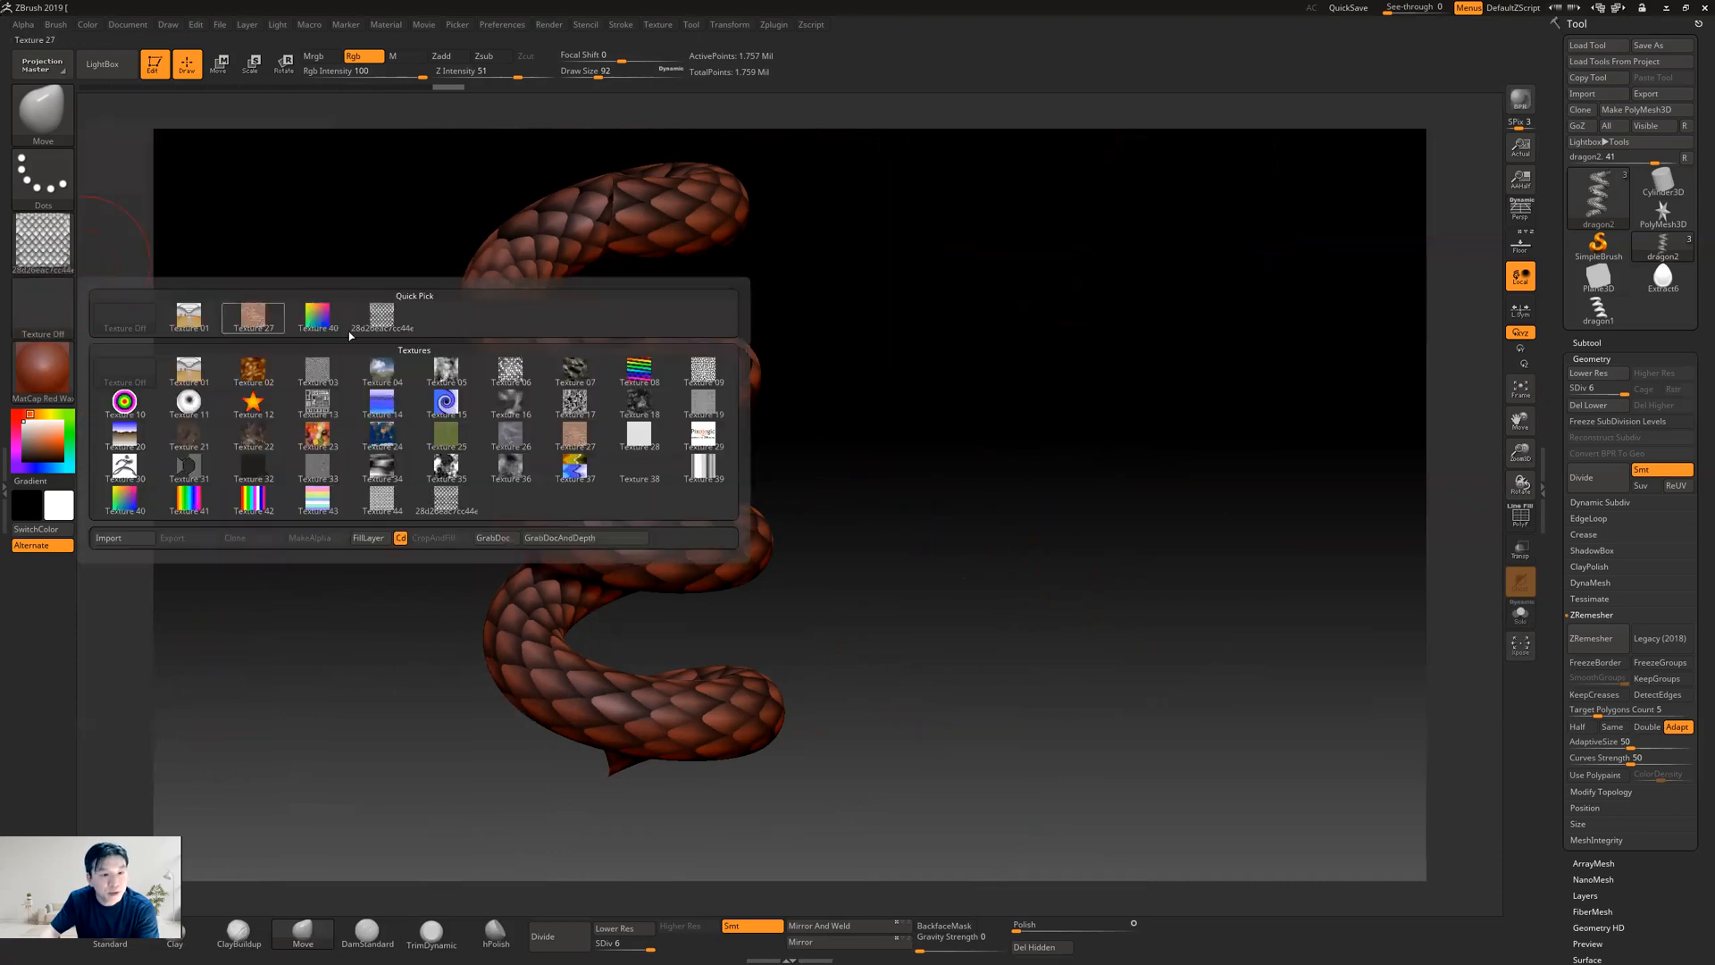
{"action": "left_click", "coordinate": [277, 322]}
{"action": "left_click", "coordinate": [43, 303]}
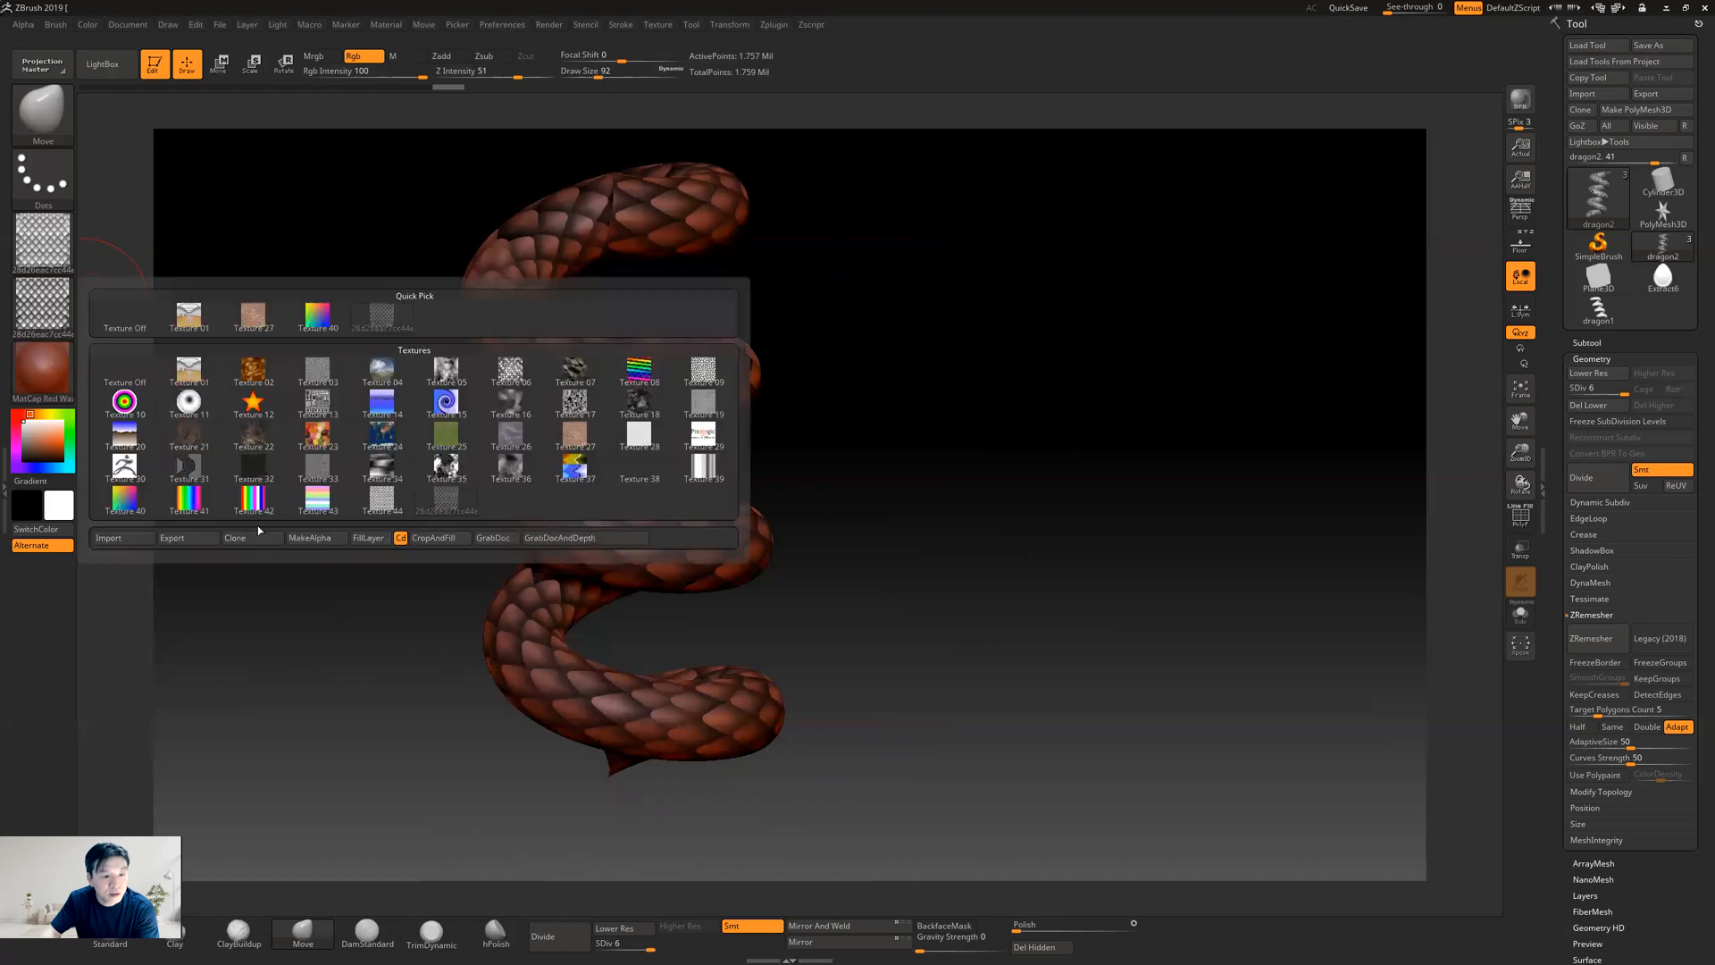
{"action": "left_click", "coordinate": [308, 539]}
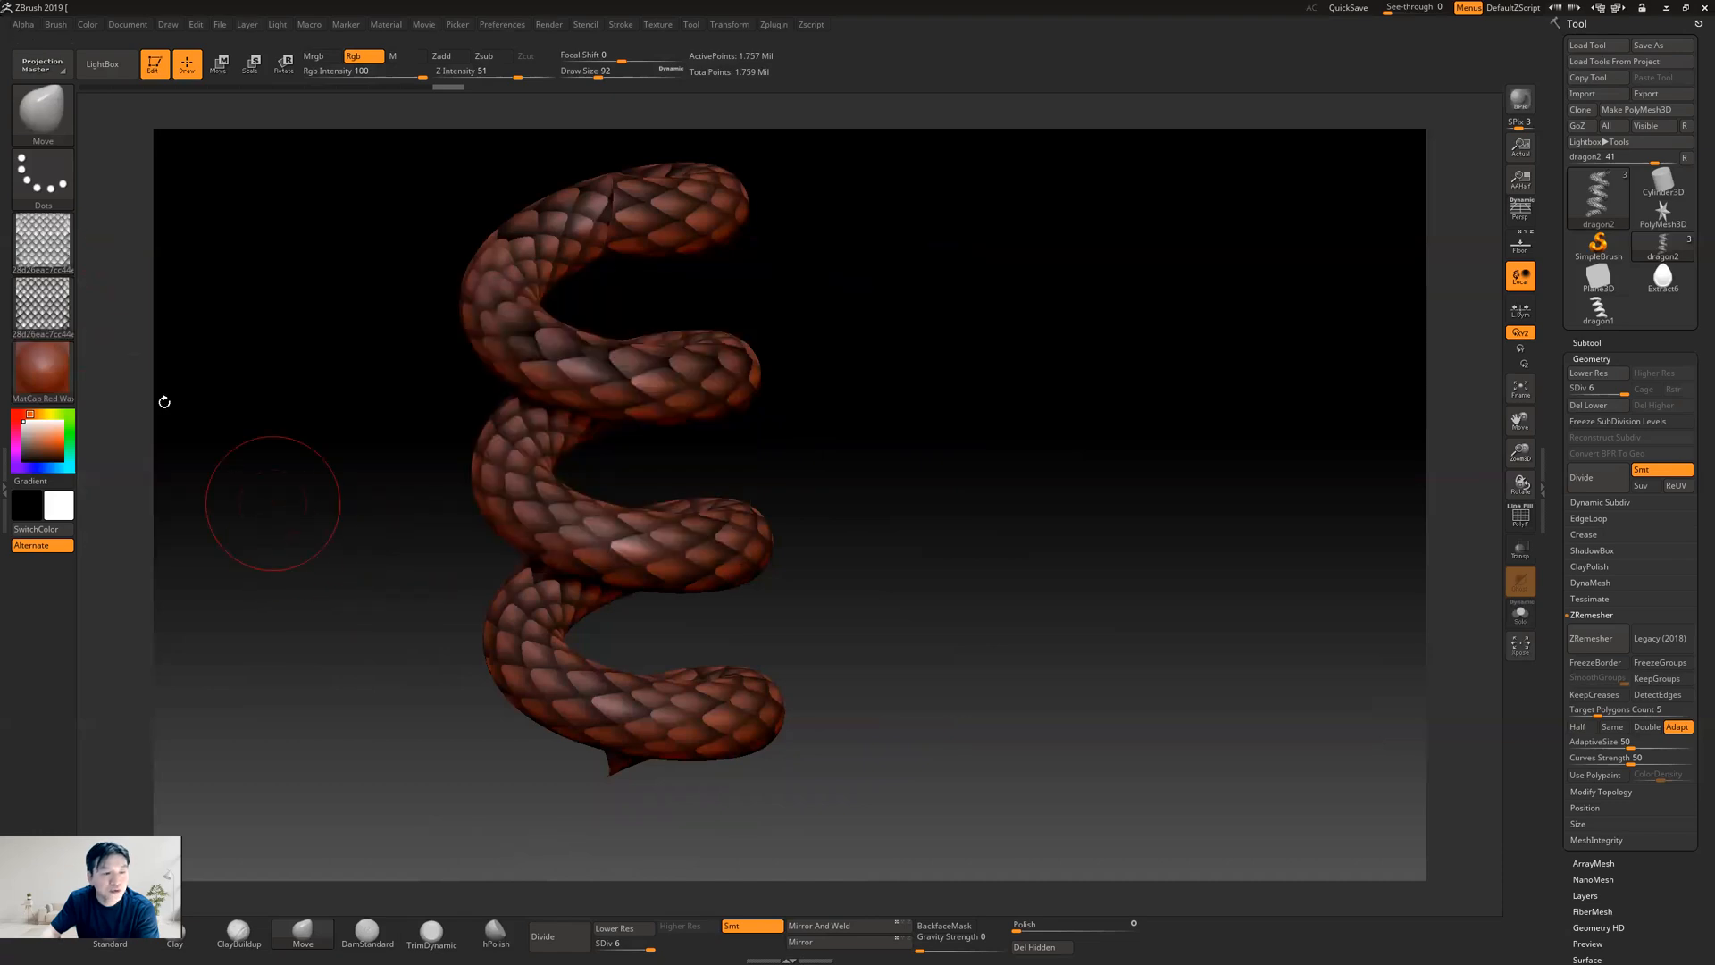
Turn the current texture off and fill the helix with plain white
{"action": "left_click", "coordinate": [44, 308]}
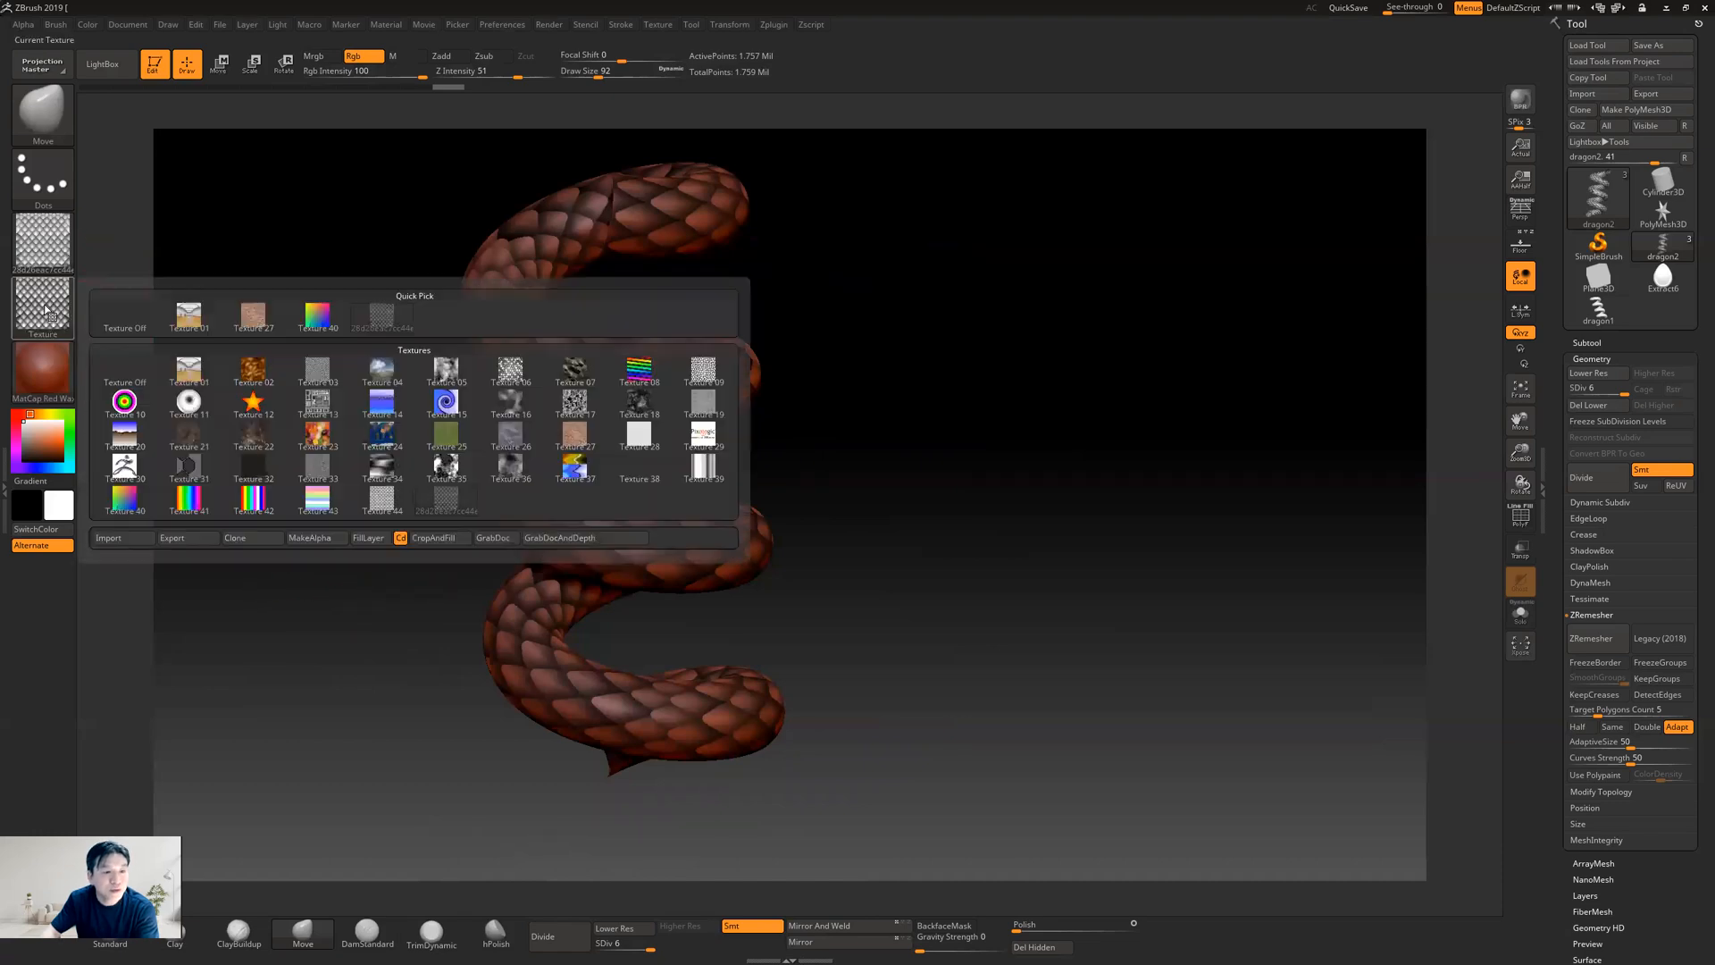
{"action": "left_click", "coordinate": [126, 318]}
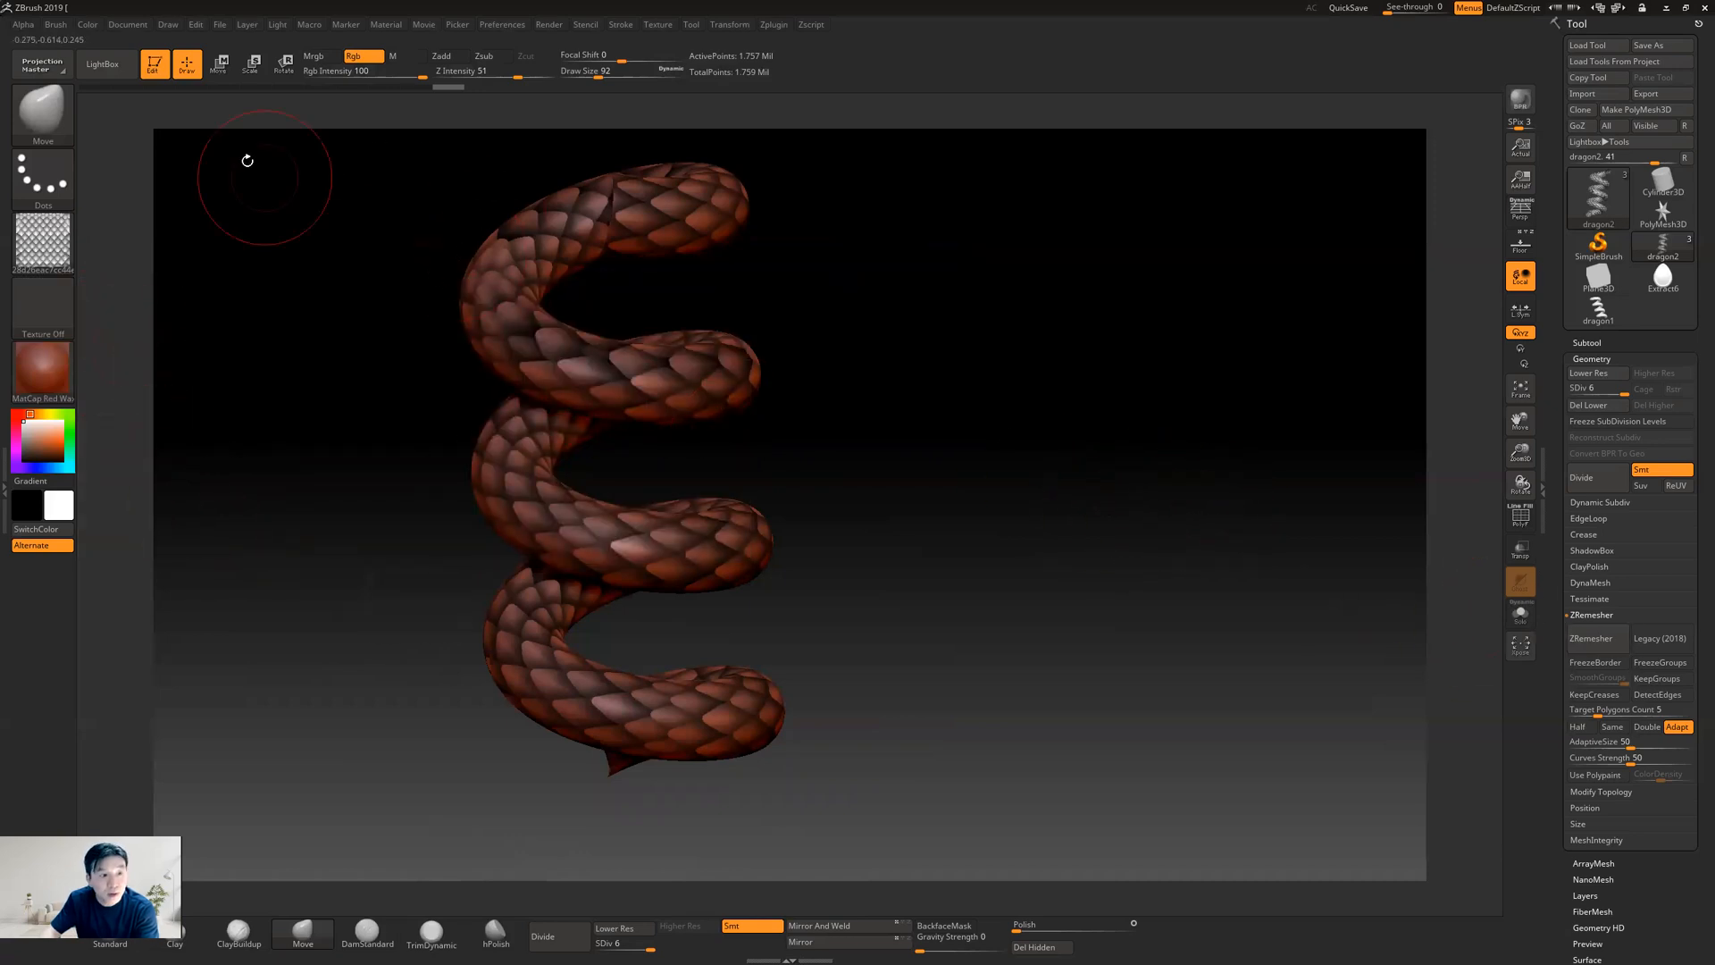
{"action": "left_click", "coordinate": [88, 25]}
{"action": "left_click", "coordinate": [120, 311]}
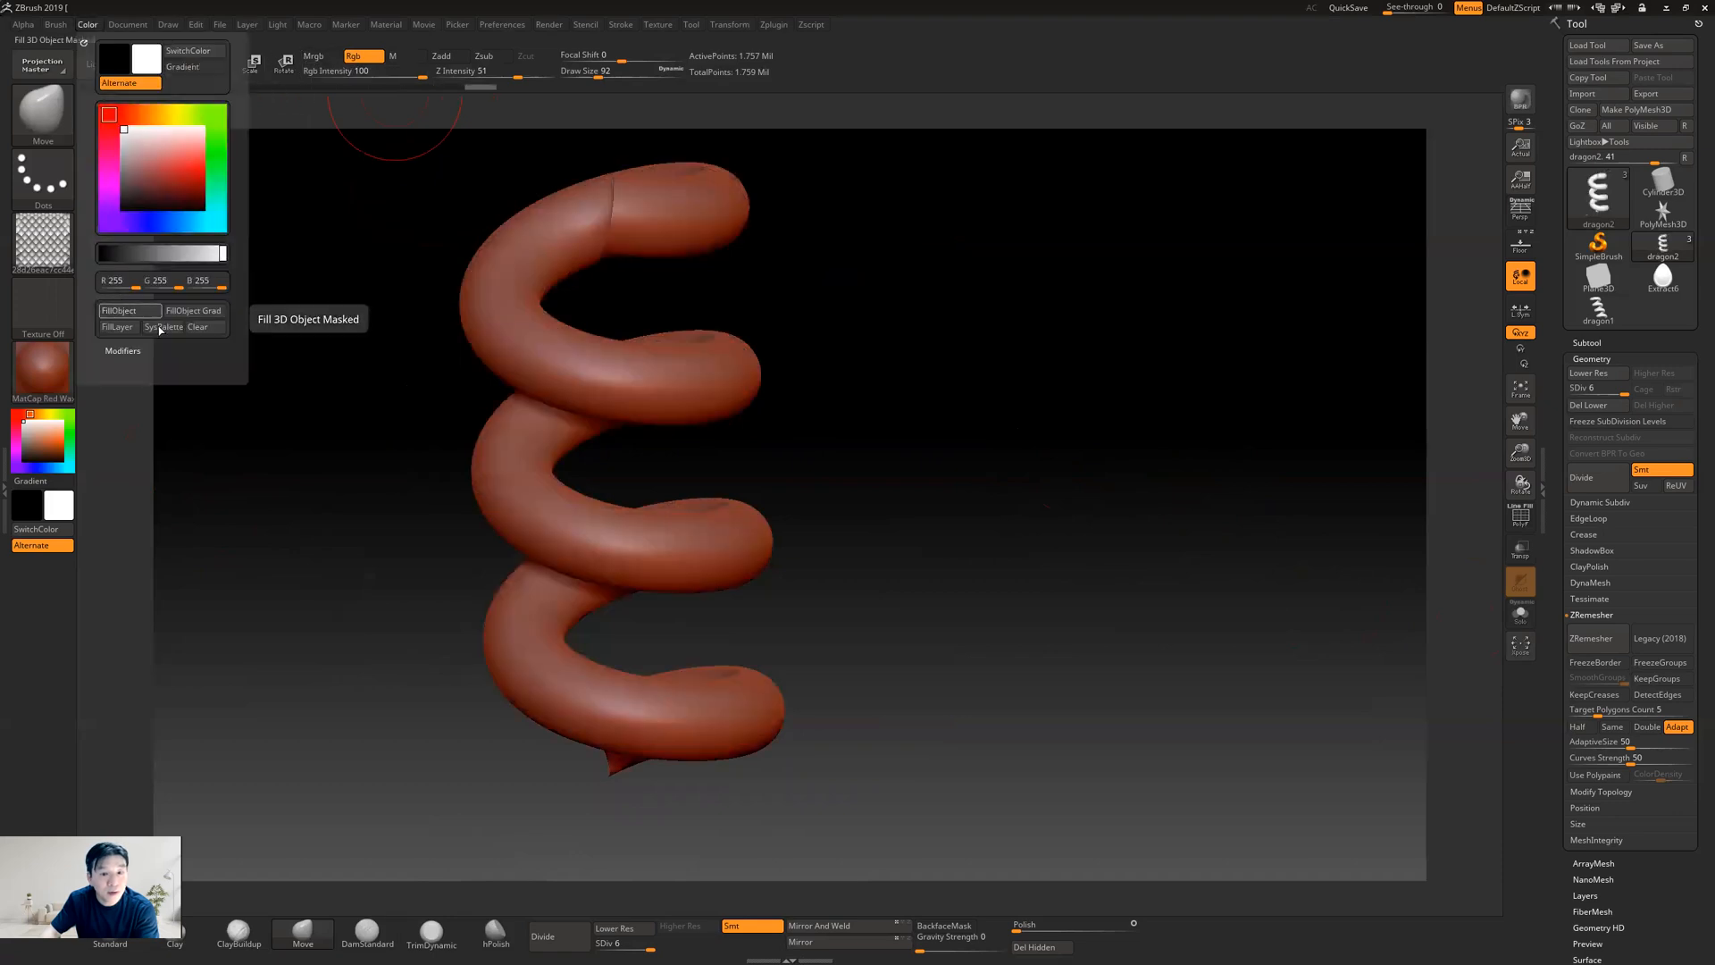
Mask the helix with Mask By Alpha using the scale alpha, and check the masked scales up close
{"action": "scroll", "coordinate": [1555, 731], "scroll_direction": "down", "scroll_amount": 5}
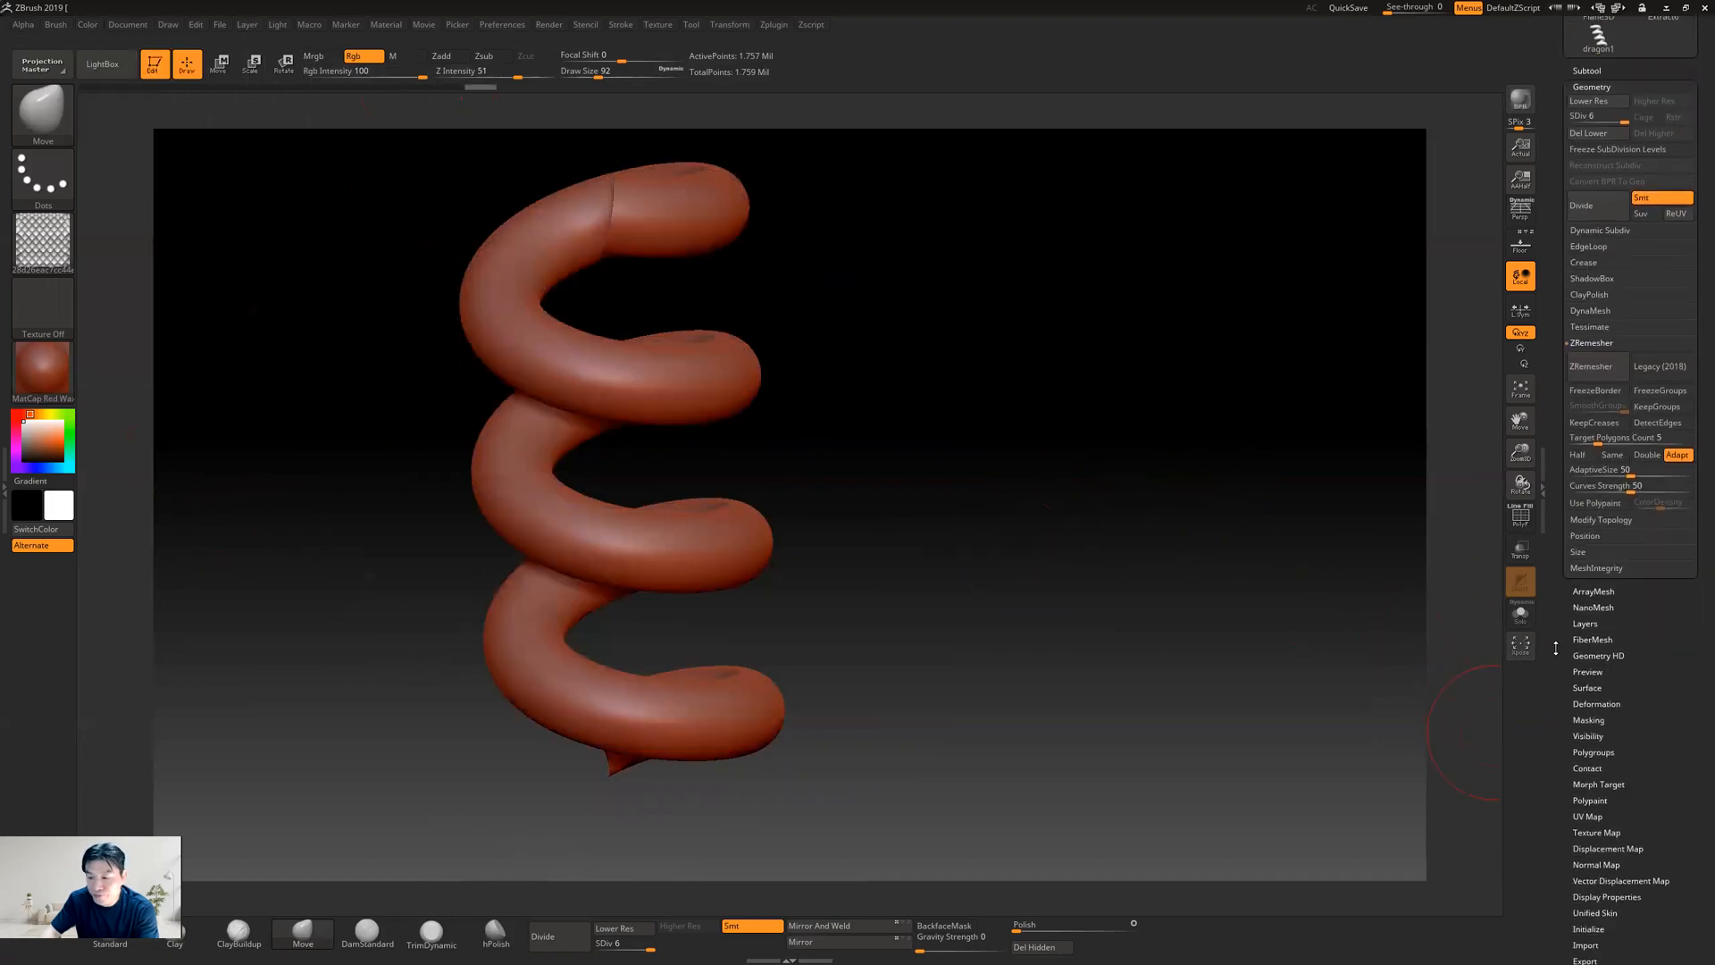
{"action": "left_click", "coordinate": [1590, 706]}
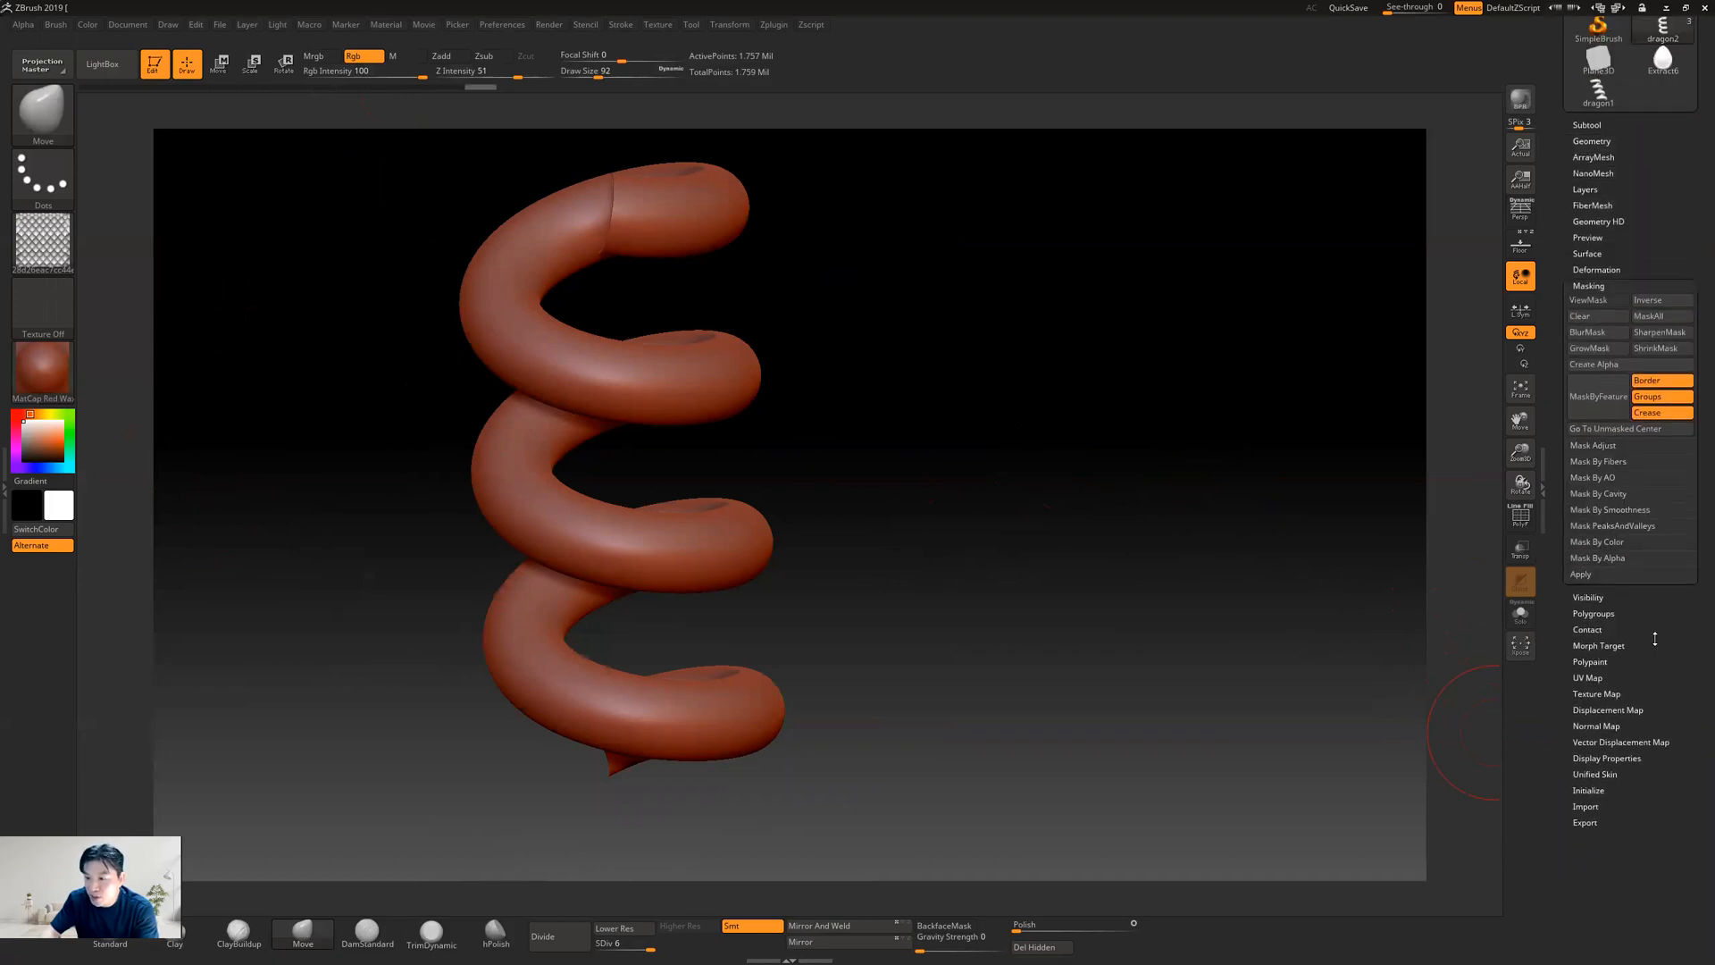
{"action": "left_click", "coordinate": [1593, 559]}
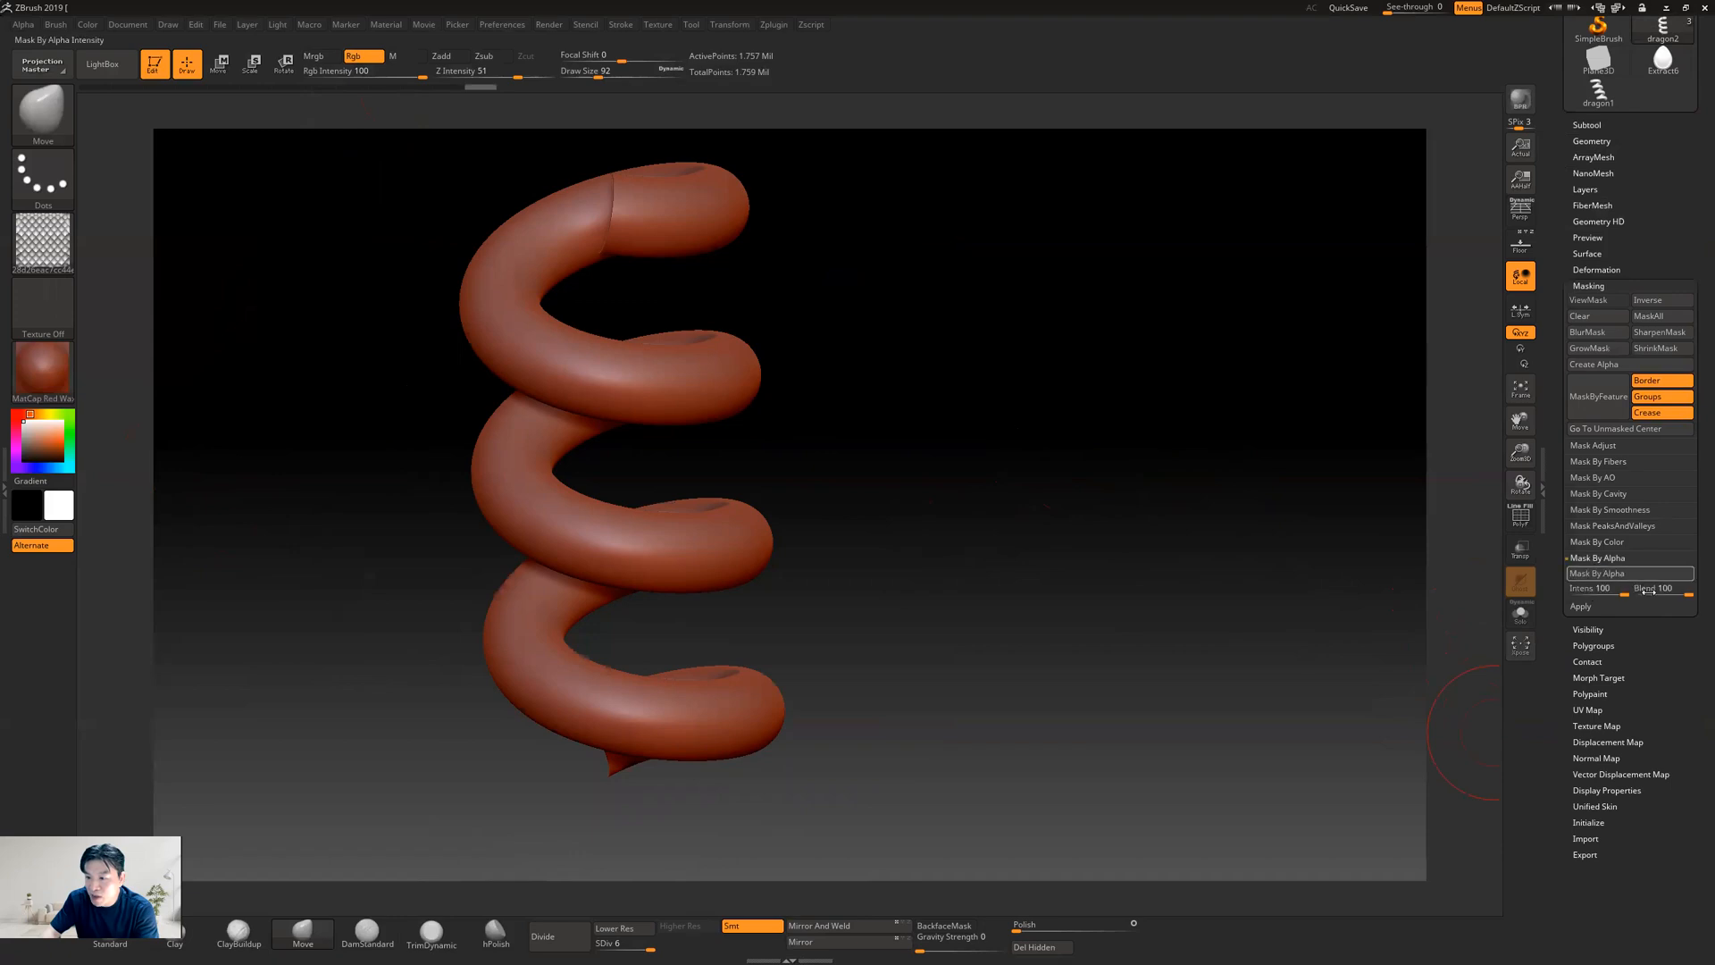
{"action": "left_click", "coordinate": [1618, 575]}
{"action": "left_click_drag", "start_coordinate": [872, 541], "coordinate": [1018, 513]}
{"action": "left_click_drag", "start_coordinate": [1084, 601], "coordinate": [1102, 544]}
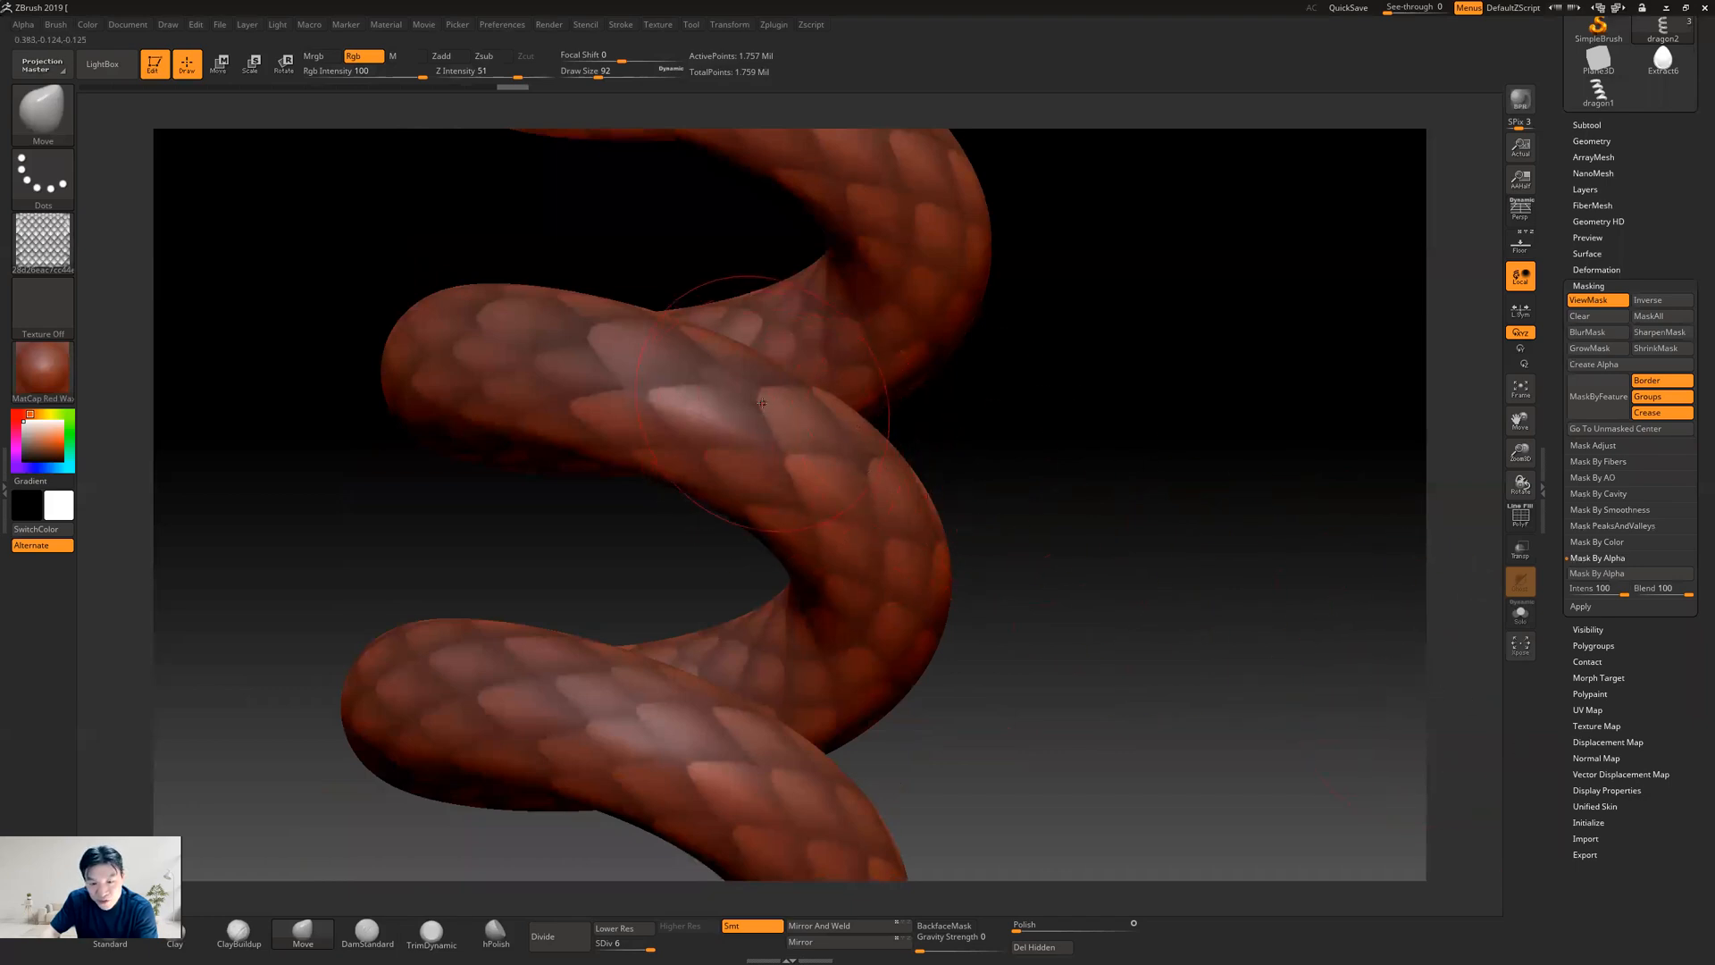
Raise the unmasked scales on the helix slightly with the Inflate deformation
{"action": "left_click_drag", "start_coordinate": [1549, 732], "coordinate": [1542, 663]}
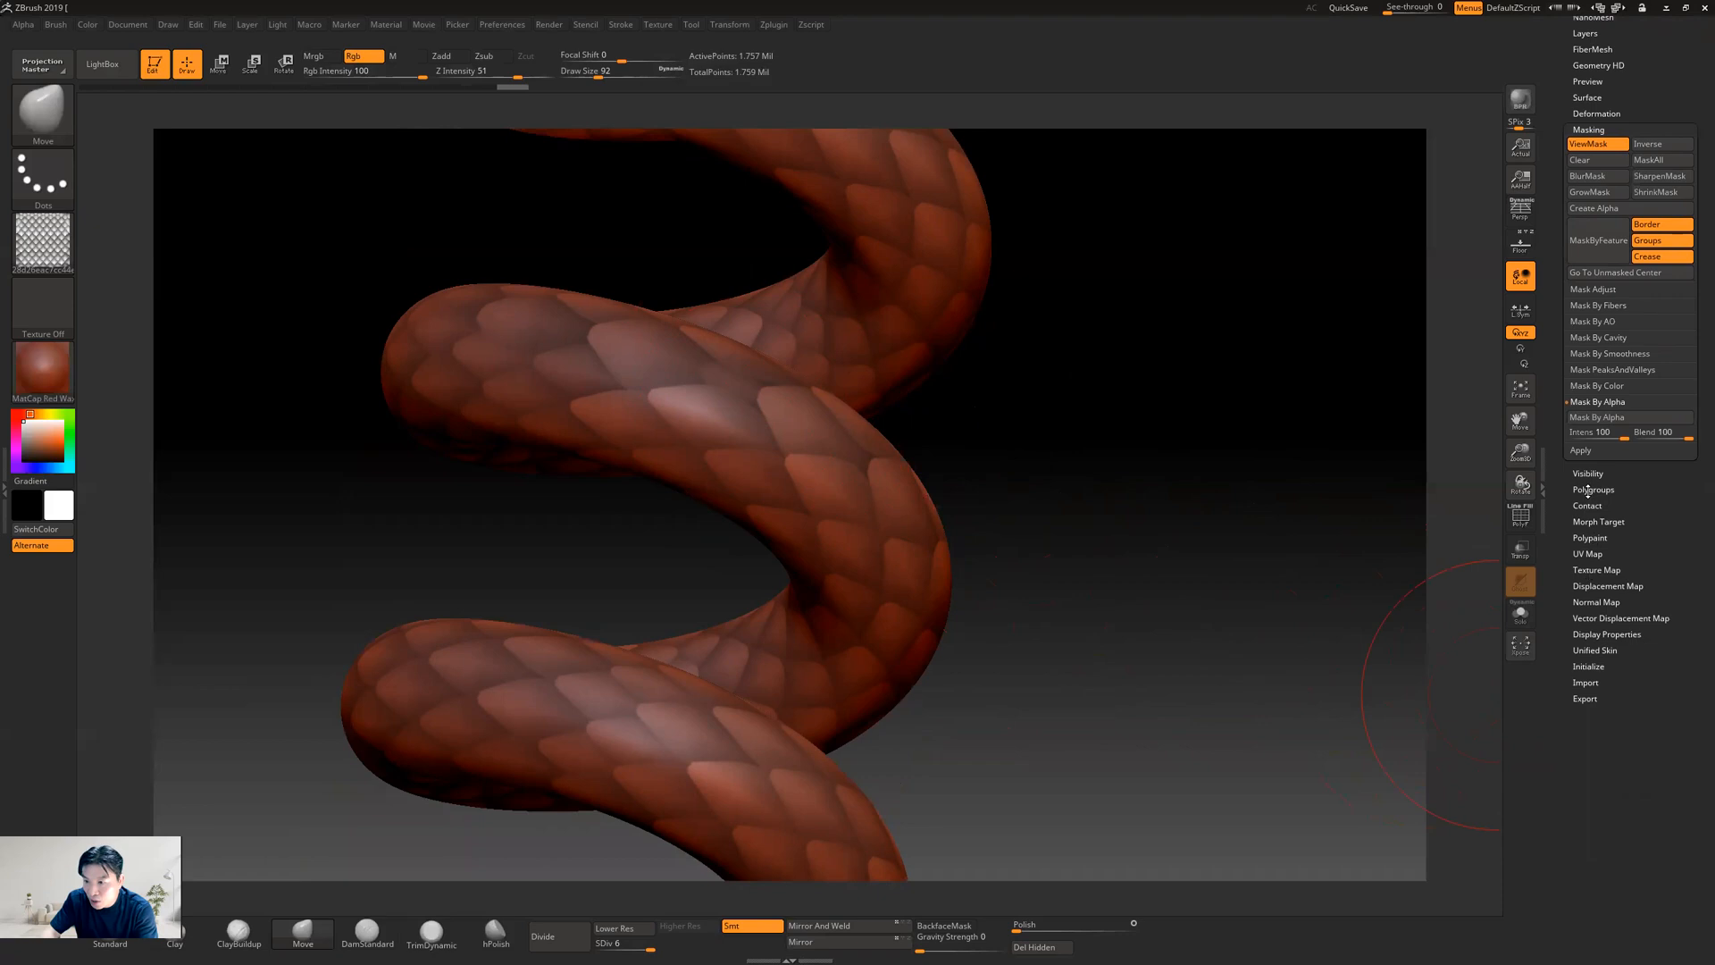
{"action": "left_click_drag", "start_coordinate": [1653, 568], "coordinate": [1658, 722]}
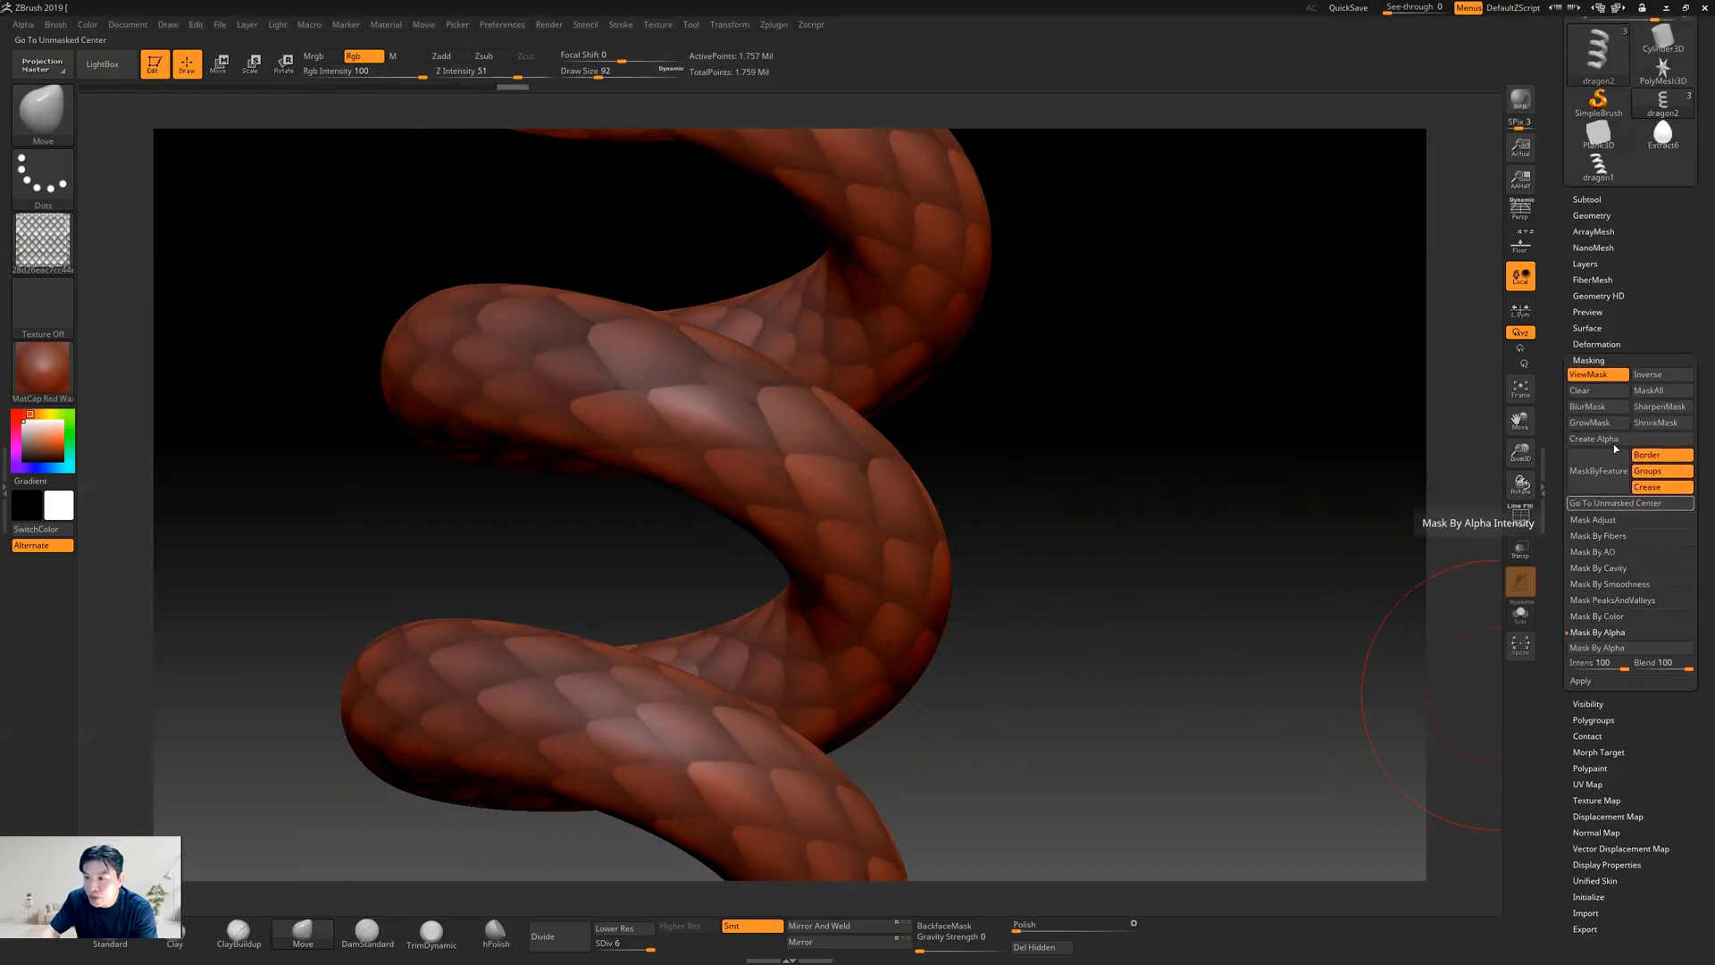
{"action": "left_click", "coordinate": [1600, 343]}
{"action": "left_click_drag", "start_coordinate": [1557, 540], "coordinate": [1558, 411]}
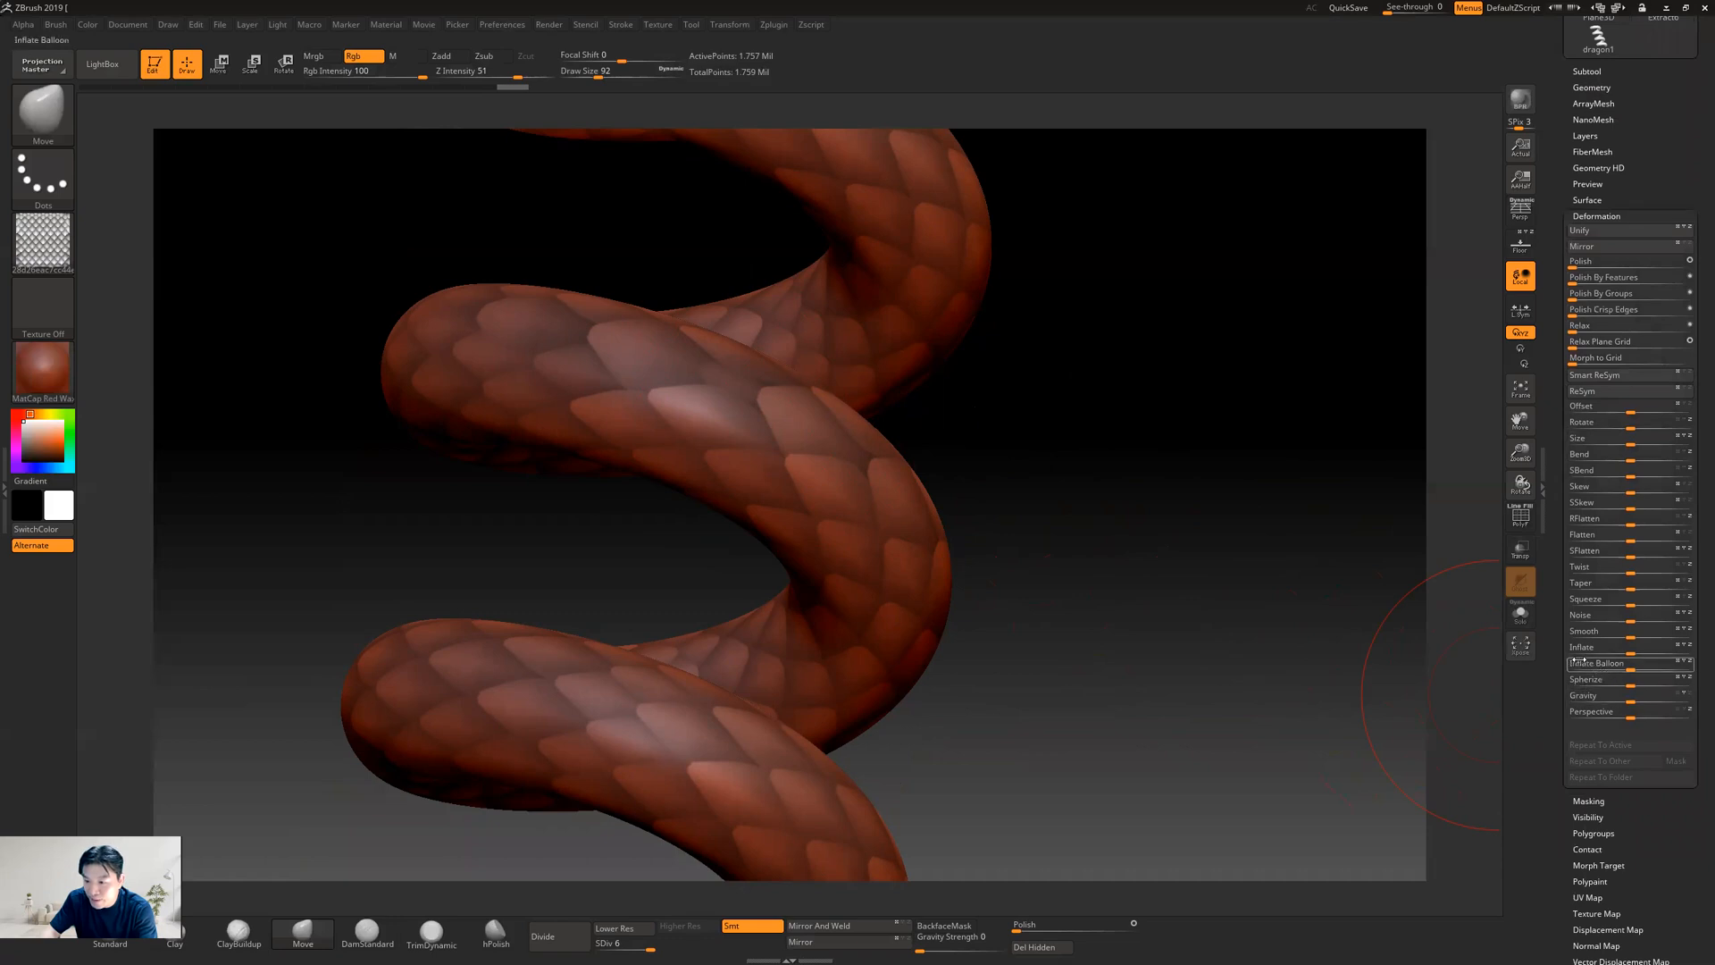
{"action": "left_click", "coordinate": [1630, 653]}
{"action": "left_click_drag", "start_coordinate": [1637, 651], "coordinate": [1638, 656]}
Examine the raised scales on the coils up close and render them with BPR
{"action": "mouse_move", "coordinate": [1177, 400]}
{"action": "left_mouse_down"}
{"action": "mouse_move", "coordinate": [991, 357]}
{"action": "mouse_move", "coordinate": [1026, 467]}
{"action": "mouse_move", "coordinate": [991, 452]}
{"action": "mouse_move", "coordinate": [1141, 639]}
{"action": "mouse_move", "coordinate": [1062, 509]}
{"action": "mouse_move", "coordinate": [1039, 519]}
{"action": "mouse_move", "coordinate": [1248, 634]}
{"action": "left_mouse_up"}
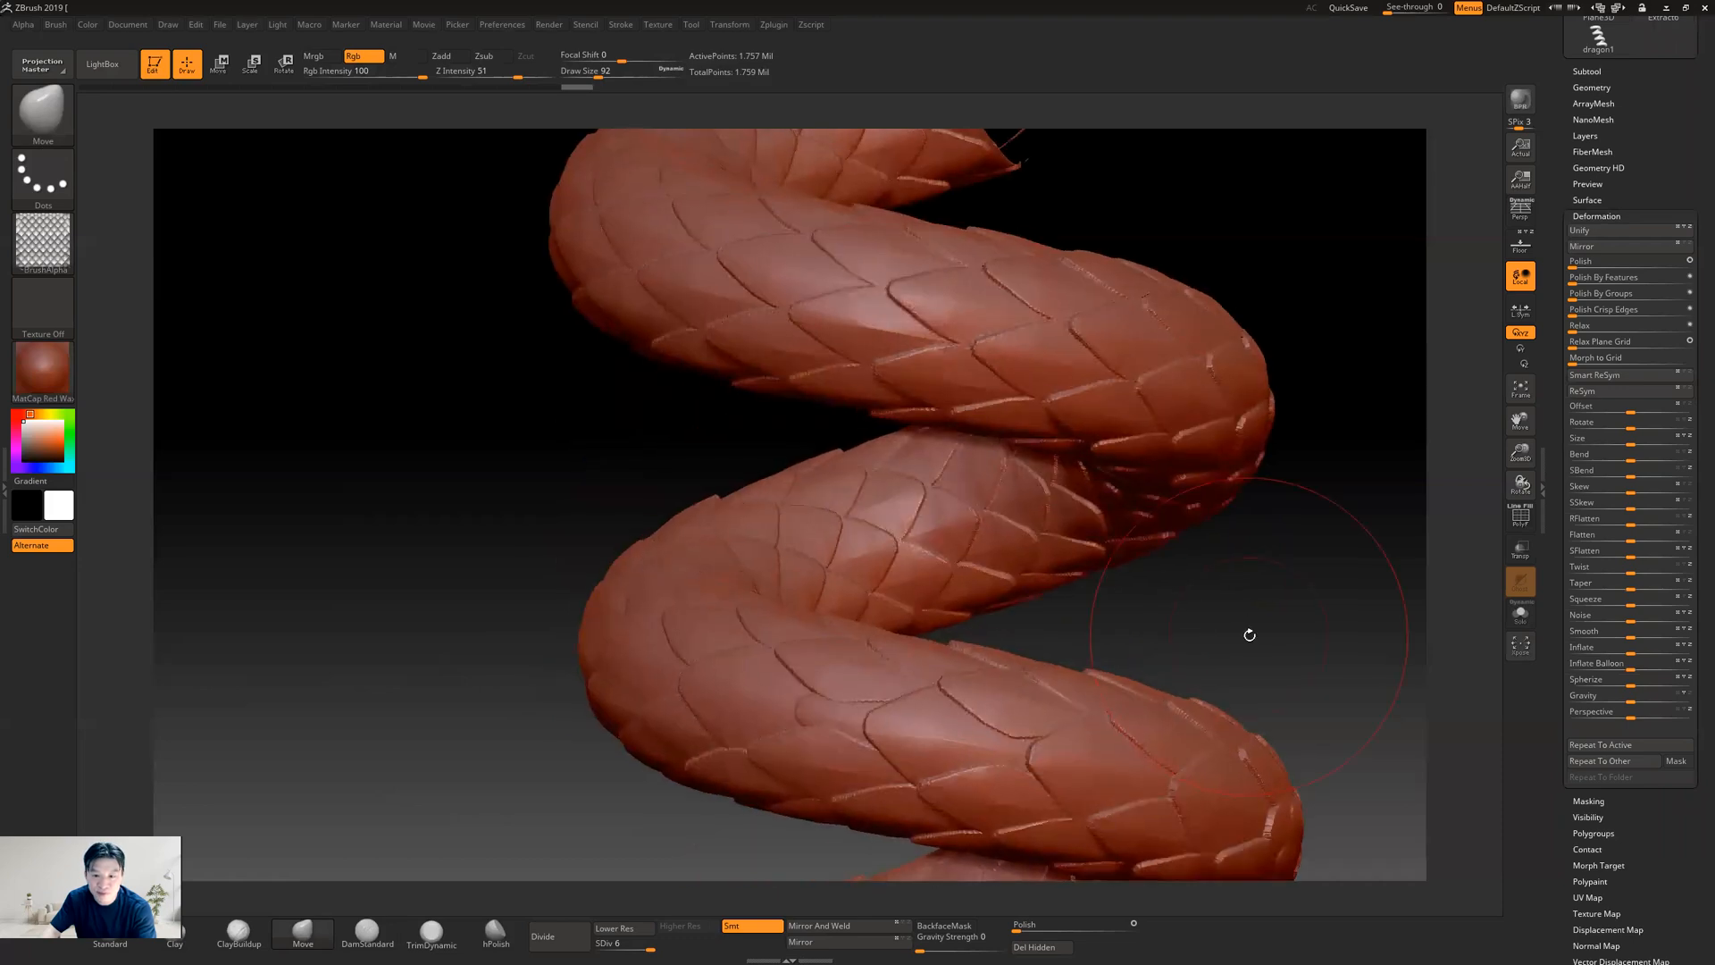
{"action": "left_click_drag", "start_coordinate": [1008, 527], "coordinate": [951, 525], "text": "alt"}
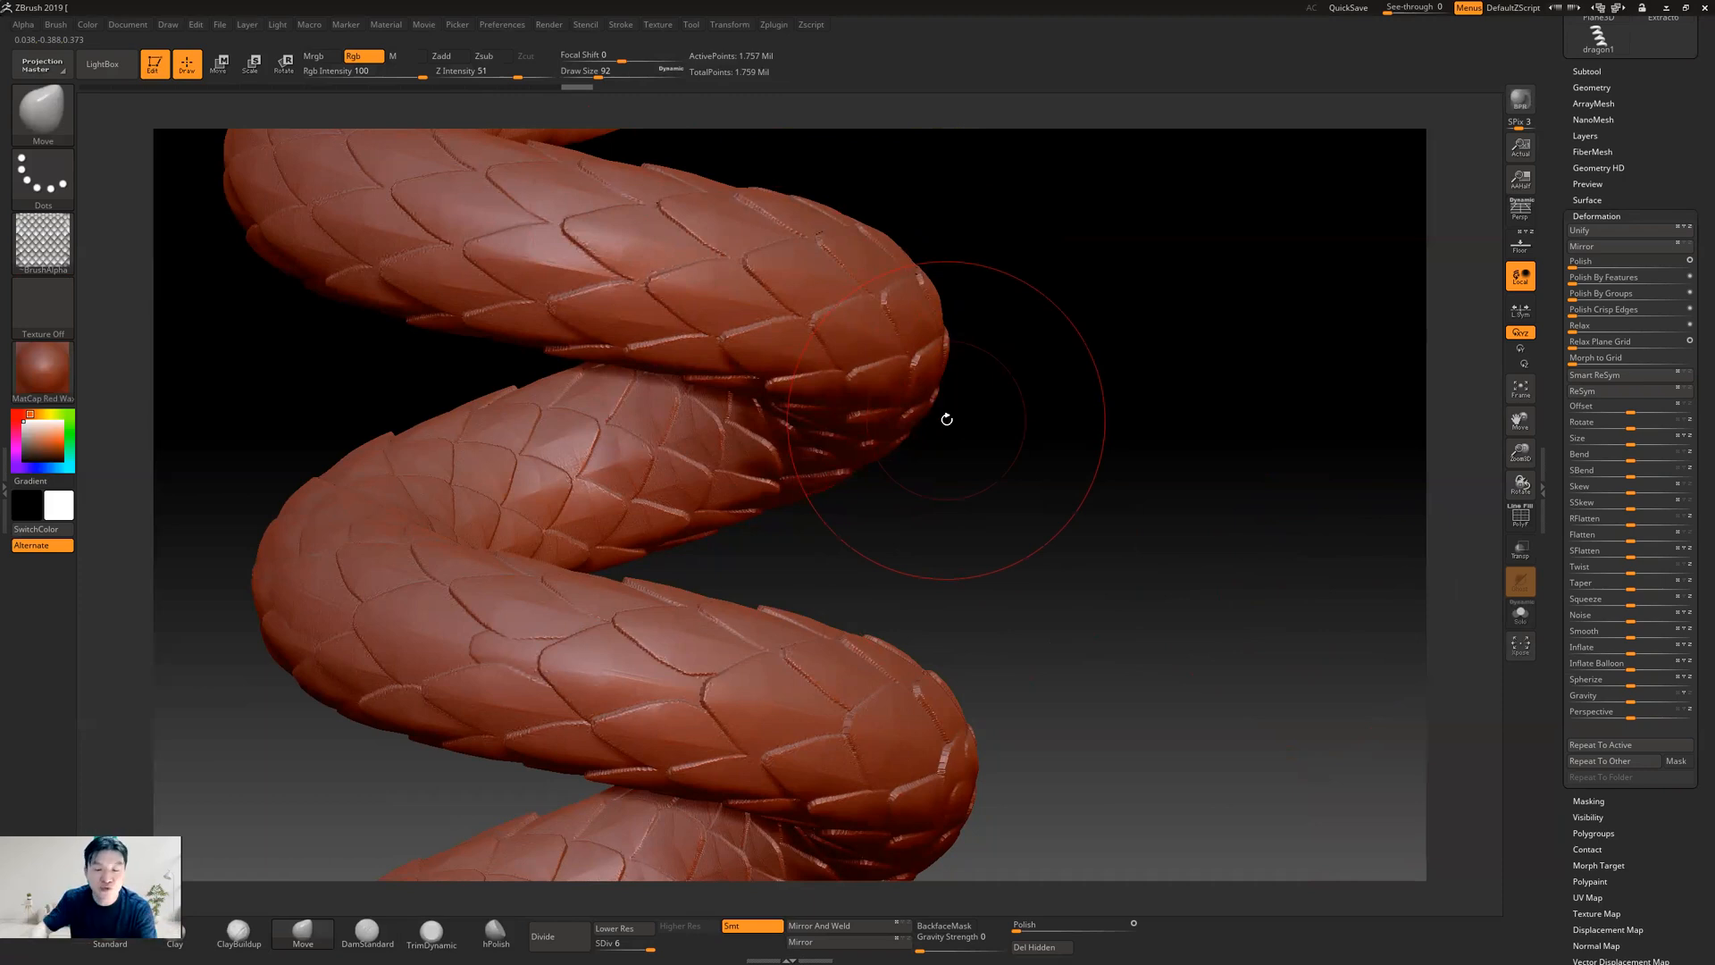
{"action": "key", "text": "shift+r"}
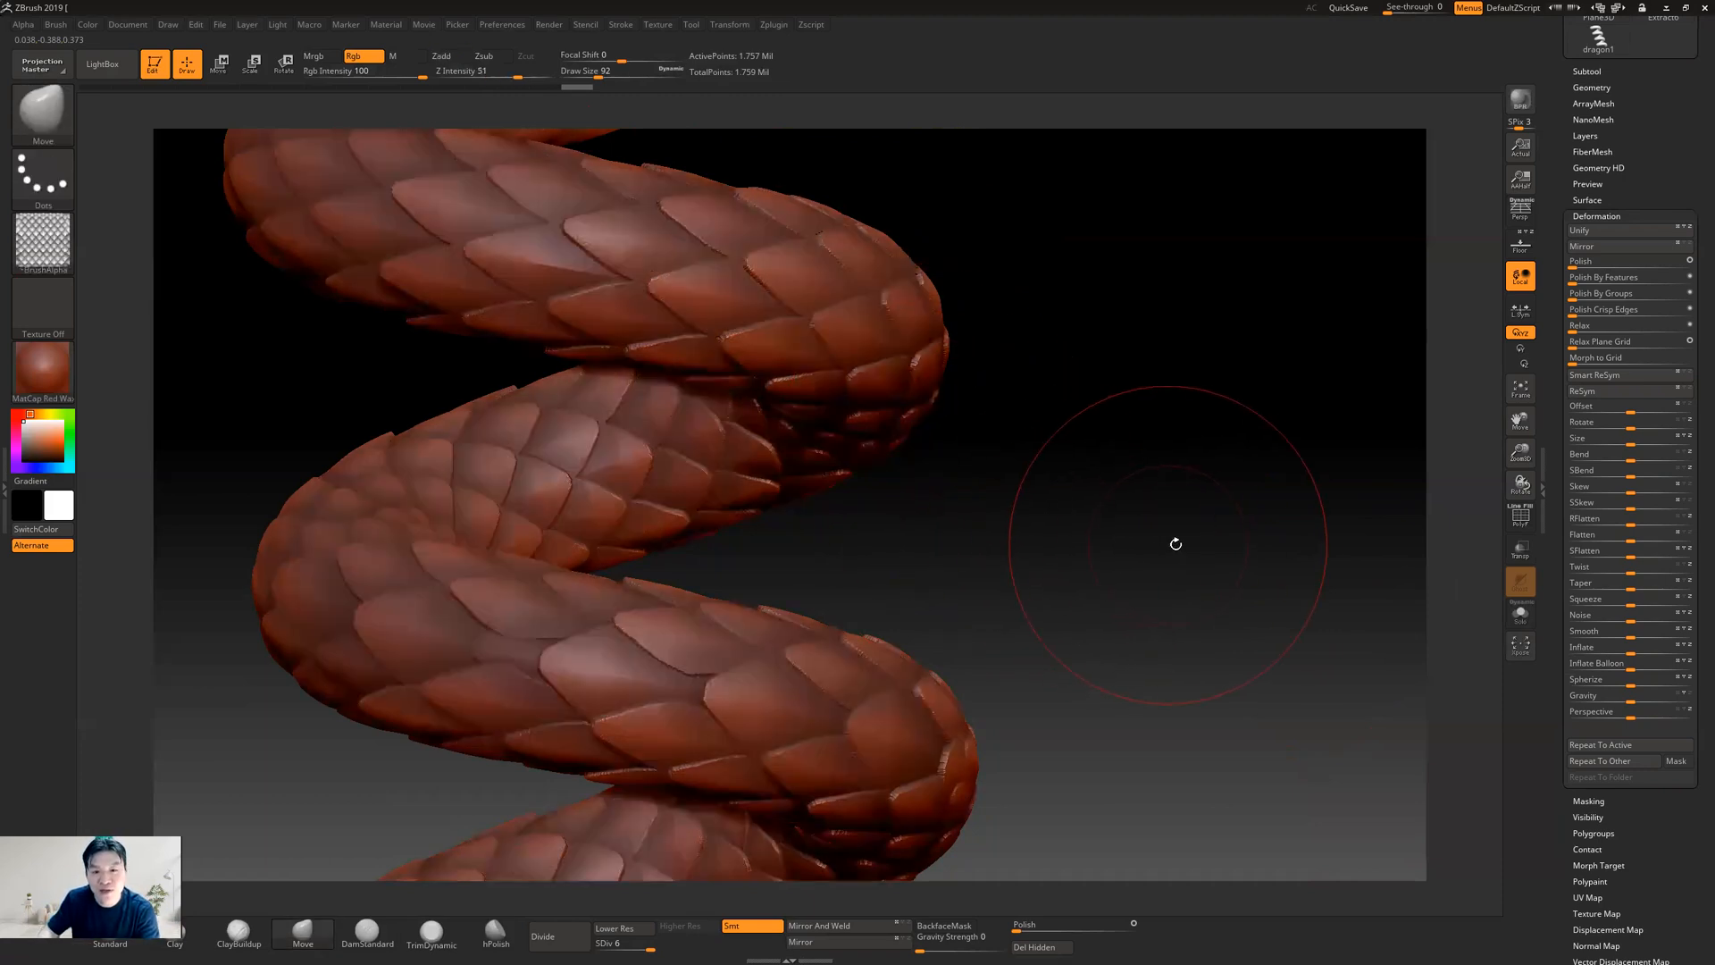
Step back through the undo history to the helix with its scale mask before the Inflate deformation
{"action": "mouse_move", "coordinate": [1182, 540]}
{"action": "left_mouse_down", "text": "alt"}
{"action": "mouse_move", "coordinate": [898, 434]}
{"action": "mouse_move", "coordinate": [949, 508]}
{"action": "left_mouse_up", "text": "alt"}
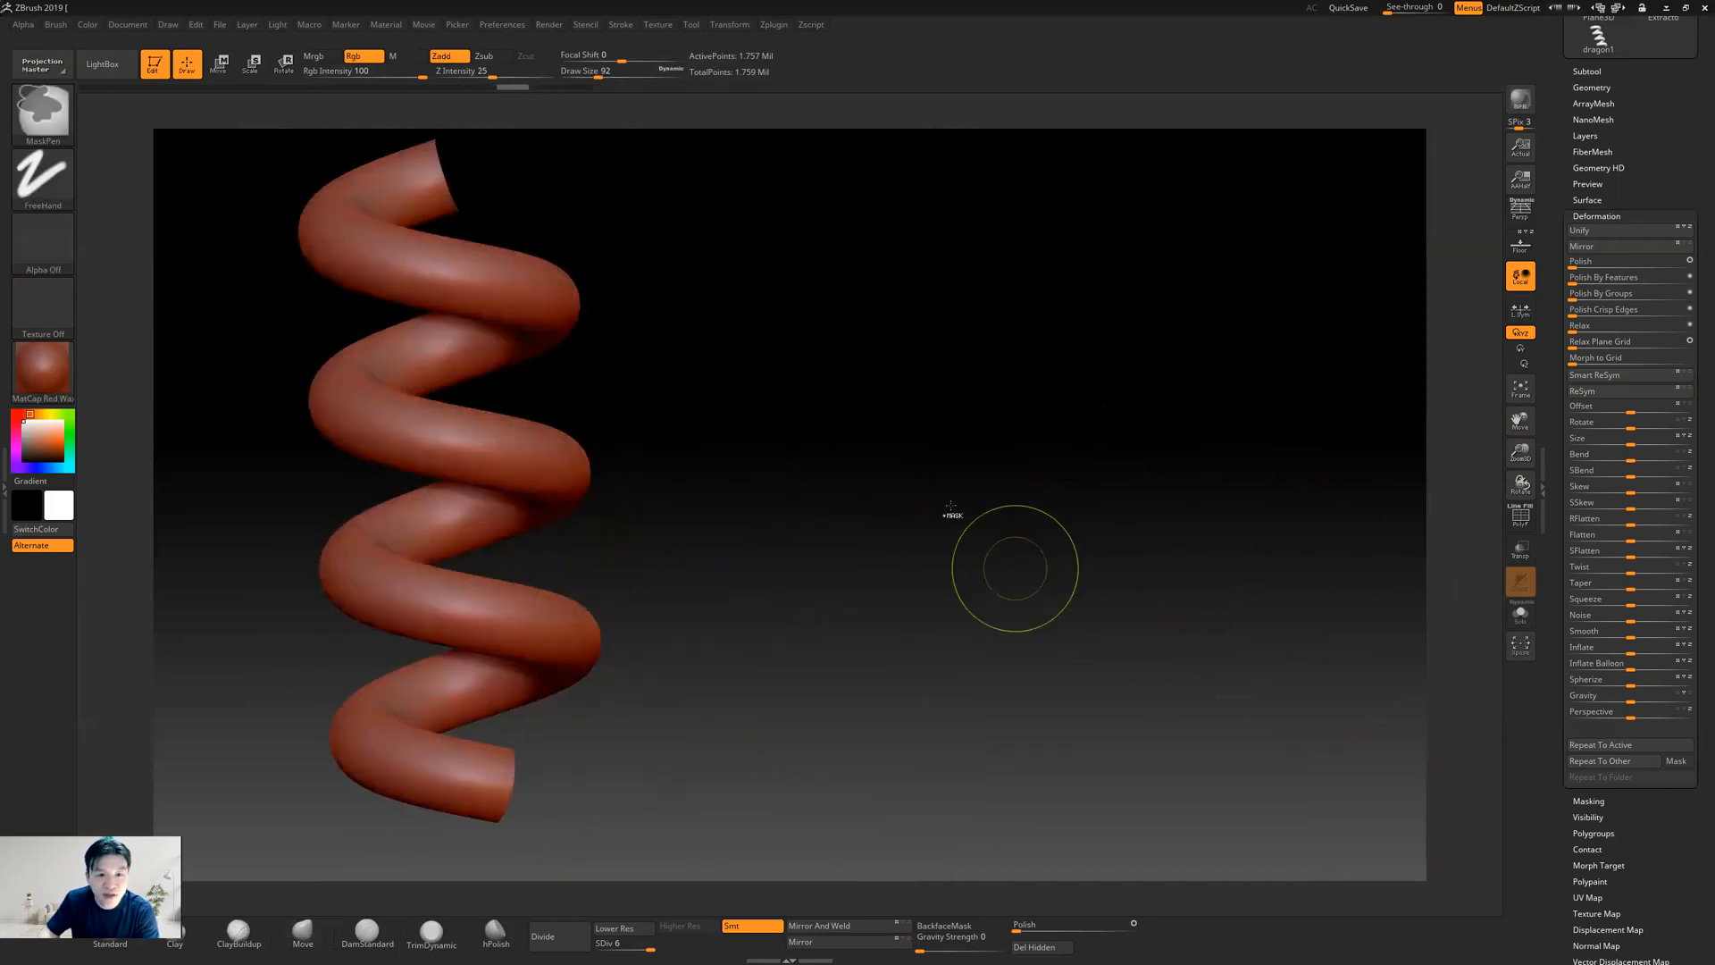
{"action": "left_click_drag", "start_coordinate": [878, 405], "coordinate": [1025, 544]}
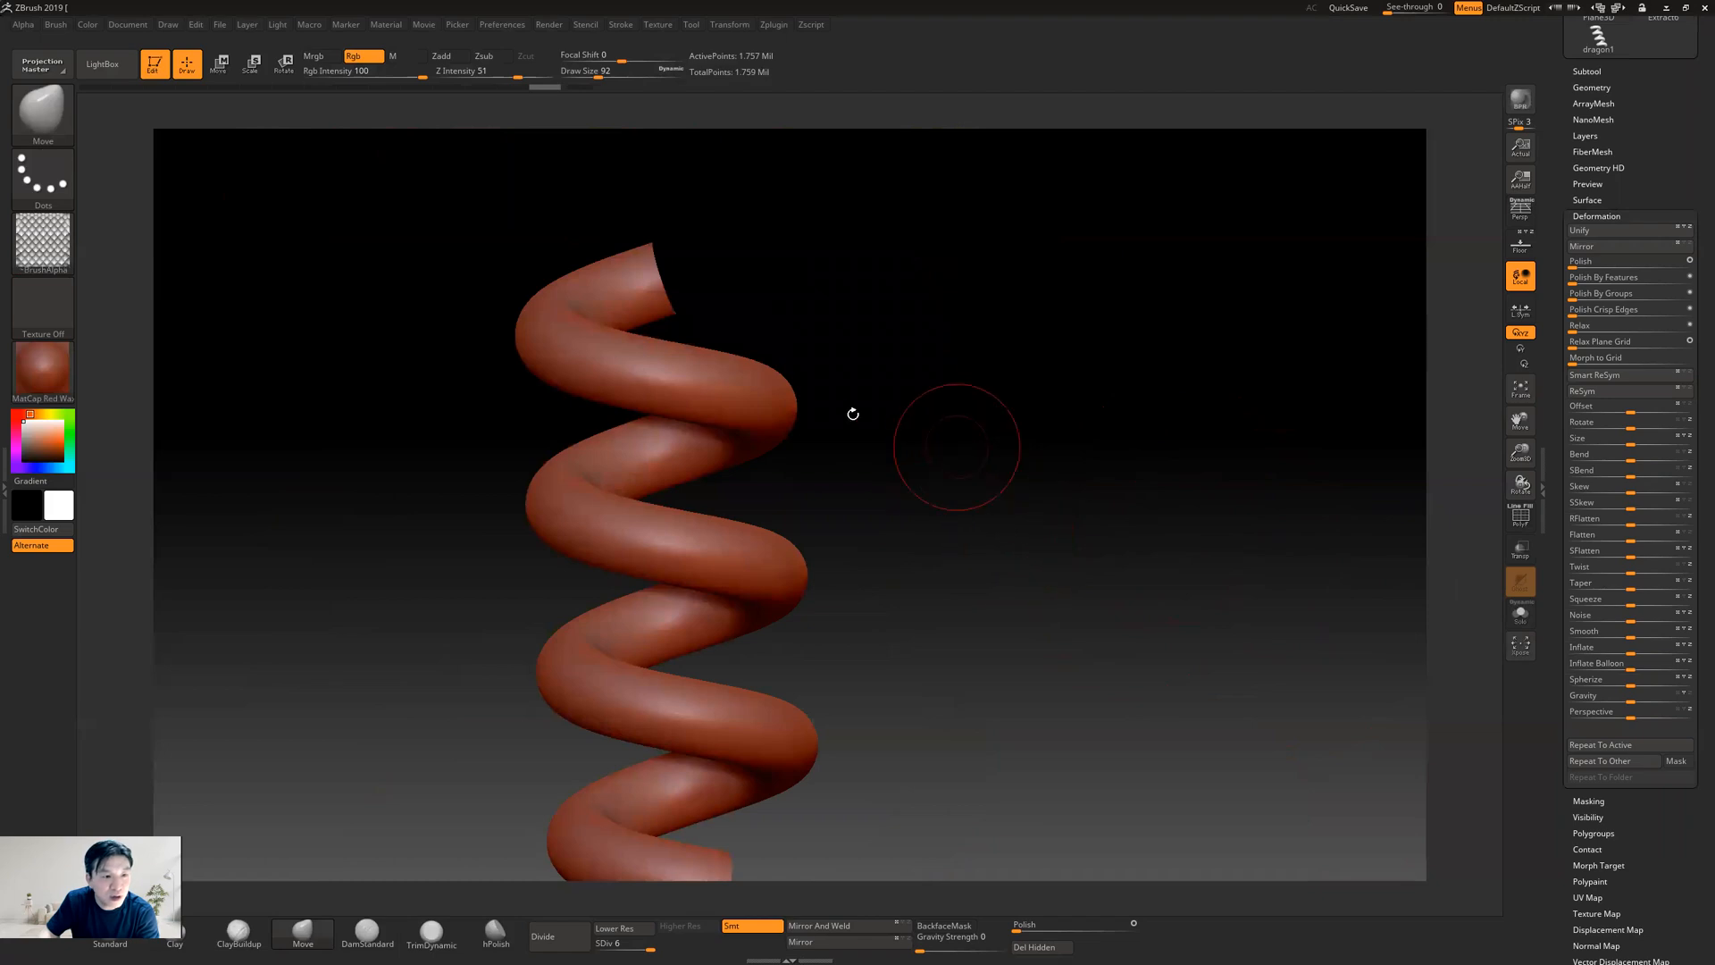
{"action": "left_click_drag", "start_coordinate": [930, 459], "coordinate": [983, 435]}
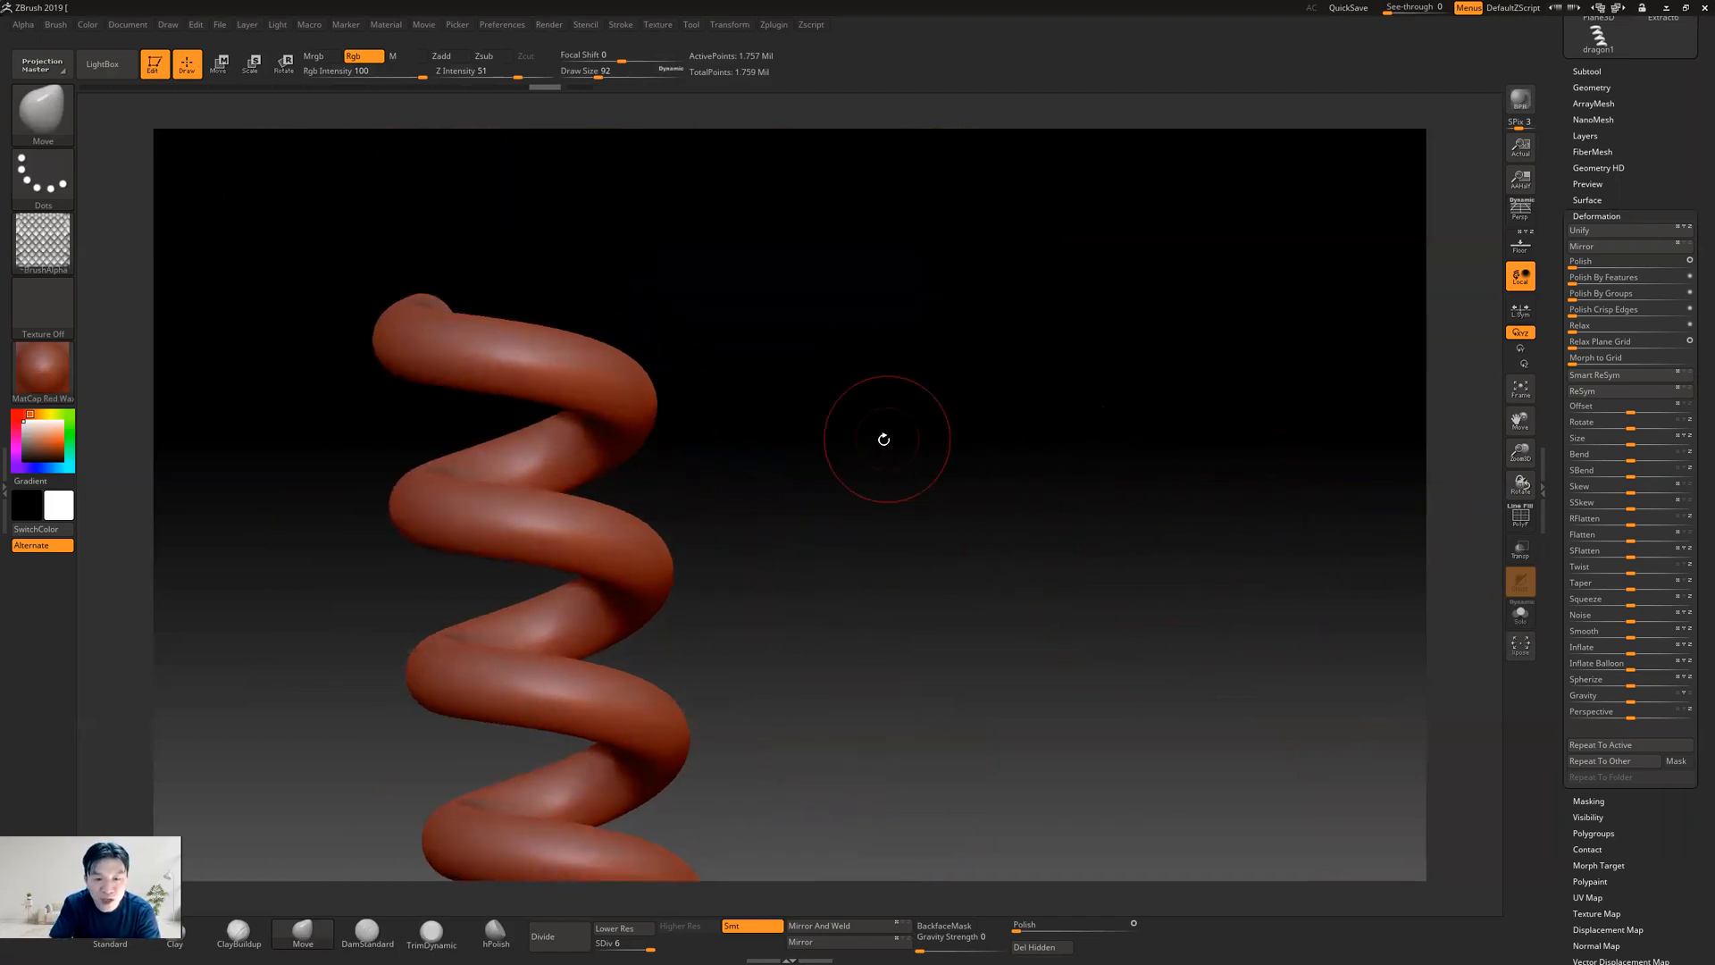
{"action": "left_click_drag", "start_coordinate": [849, 441], "coordinate": [926, 474]}
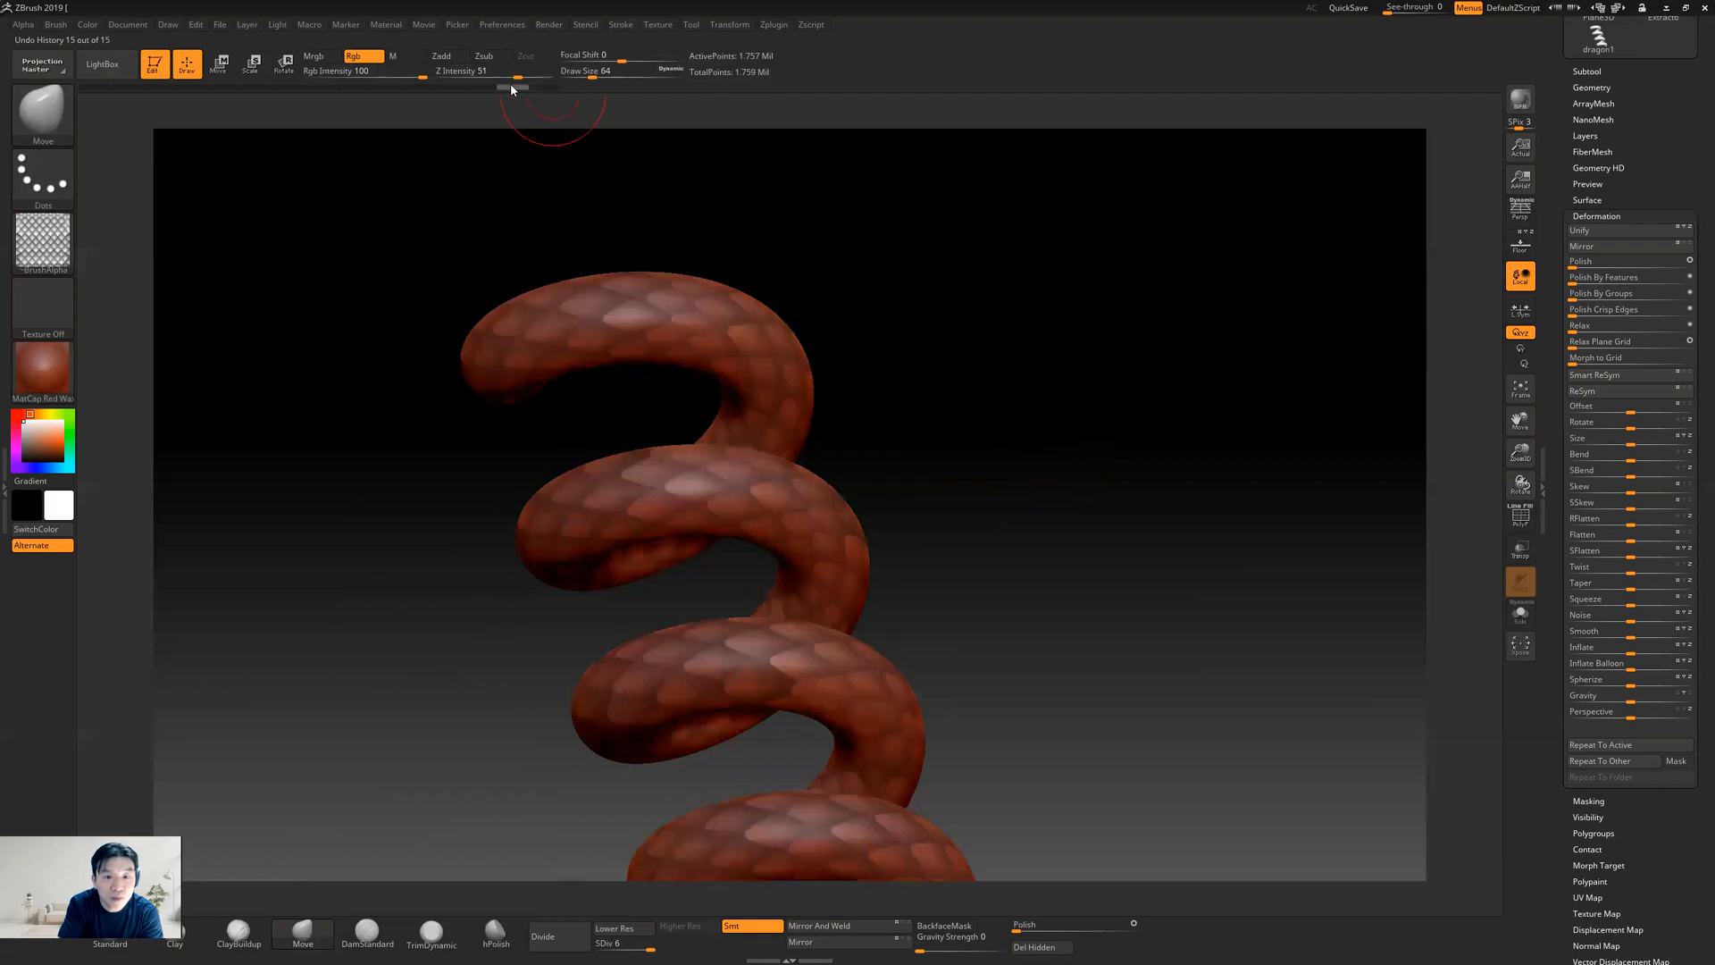
{"action": "left_click_drag", "start_coordinate": [992, 372], "coordinate": [950, 378], "text": "alt"}
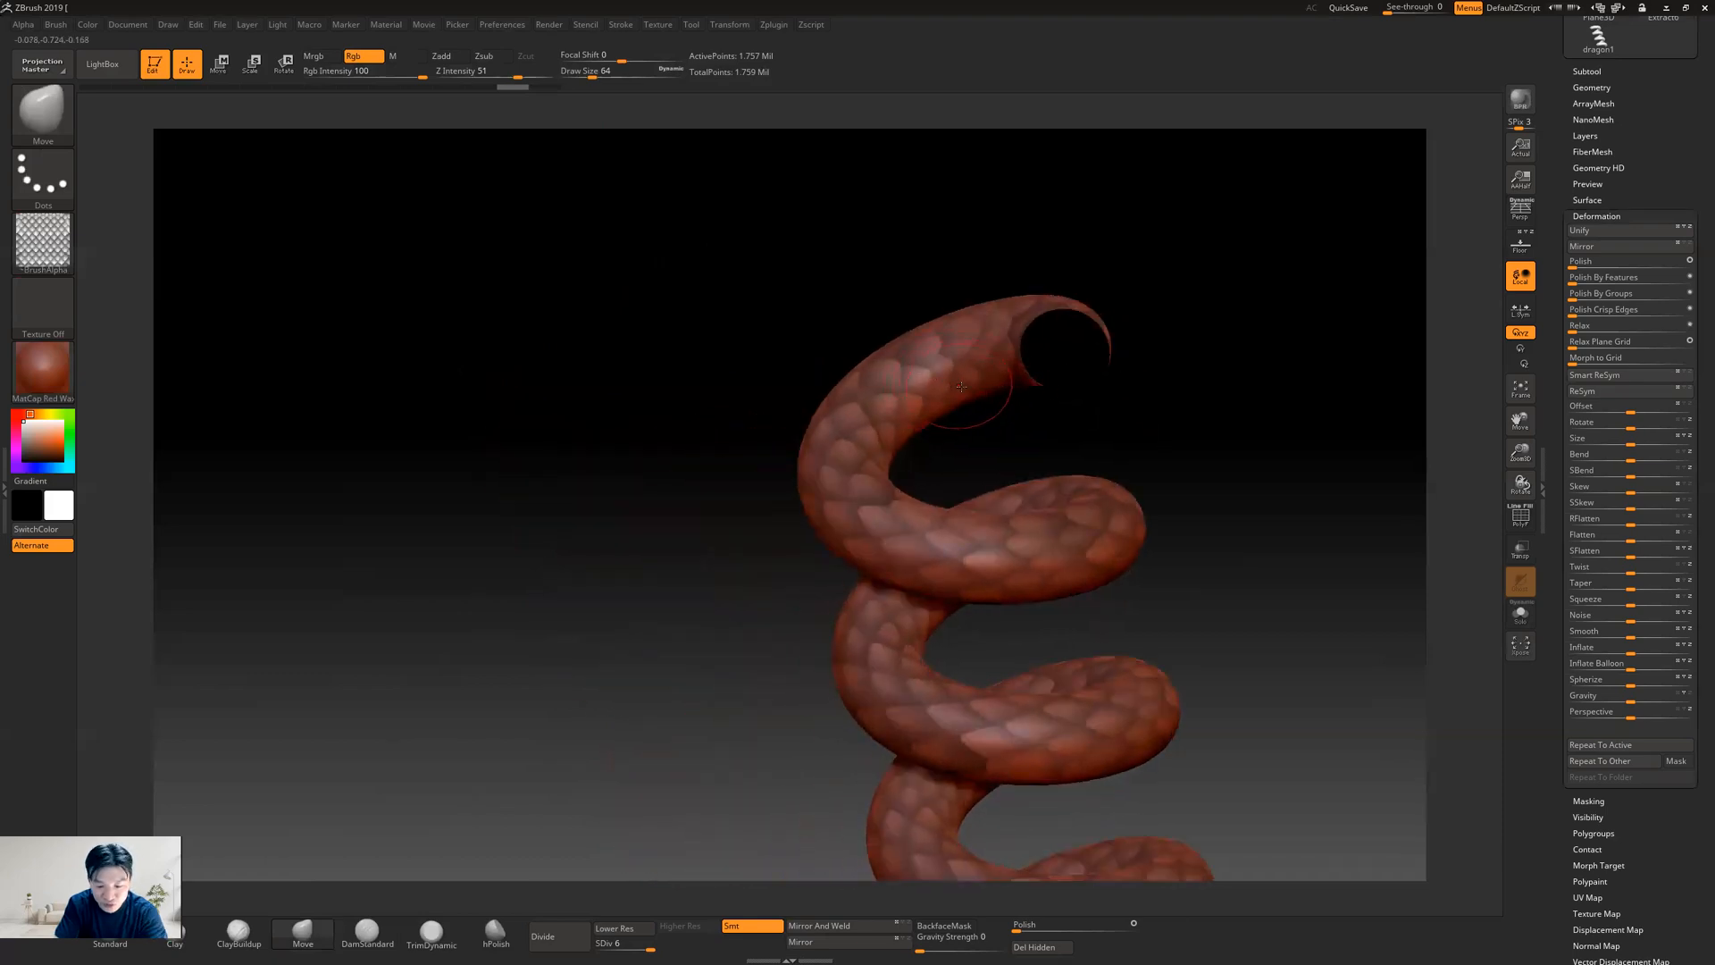
Reduce the brush draw size to 48 and paint a solid mask band along the top end of the helix for a smooth belly
{"action": "key", "text": "bracketleft"}
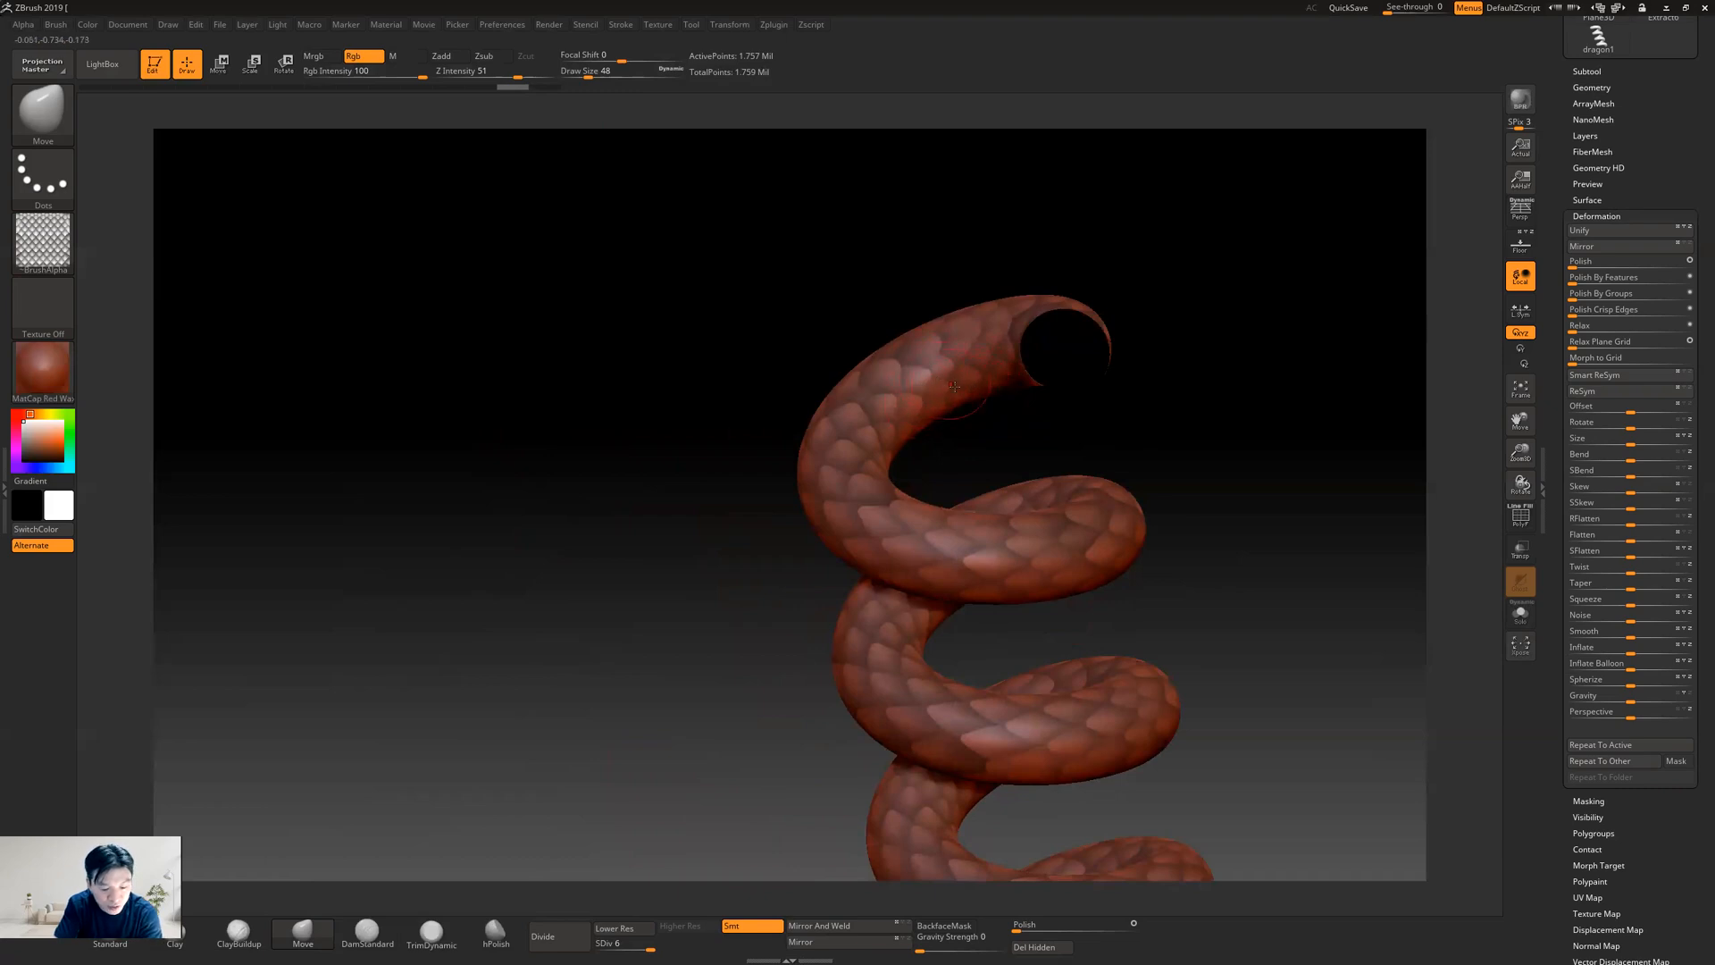
{"action": "key", "text": "ctrl"}
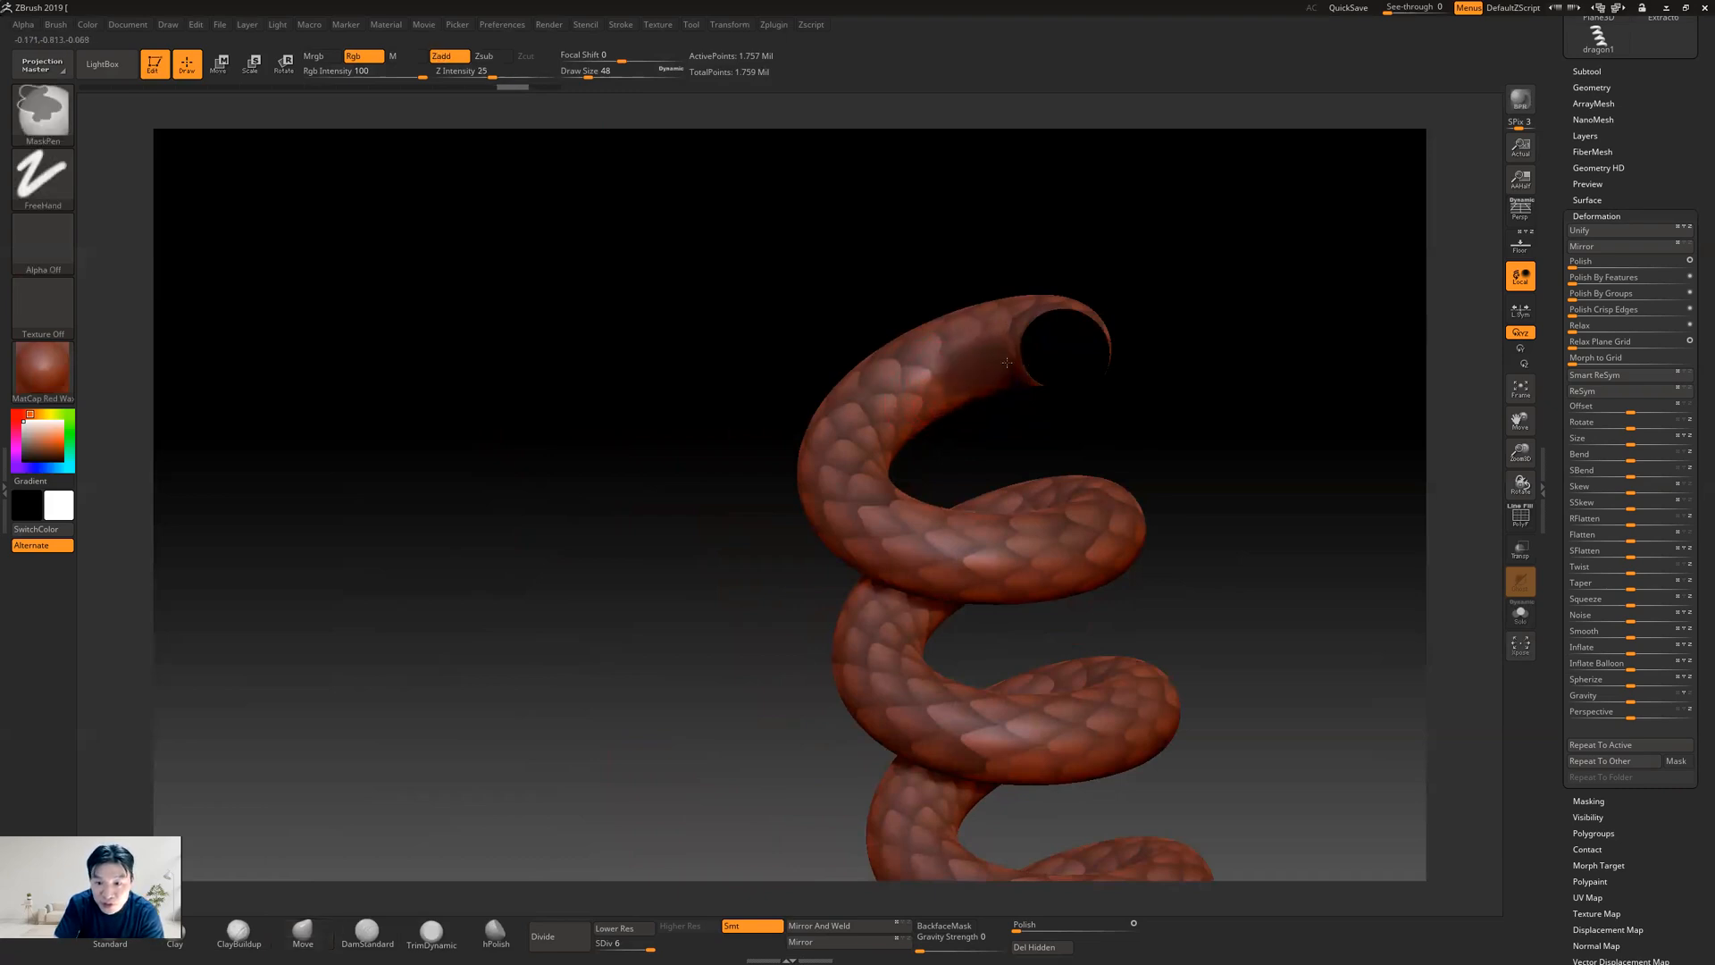
{"action": "left_click_drag", "start_coordinate": [998, 374], "coordinate": [998, 376], "text": "ctrl"}
{"action": "mouse_move", "coordinate": [1061, 436]}
{"action": "left_mouse_down"}
{"action": "mouse_move", "coordinate": [1095, 432]}
{"action": "mouse_move", "coordinate": [1073, 428]}
{"action": "mouse_move", "coordinate": [1160, 468]}
{"action": "mouse_move", "coordinate": [1177, 523]}
{"action": "left_mouse_up"}
{"action": "key", "text": "ctrl"}
{"action": "left_click_drag", "start_coordinate": [956, 294], "coordinate": [931, 304], "text": "ctrl"}
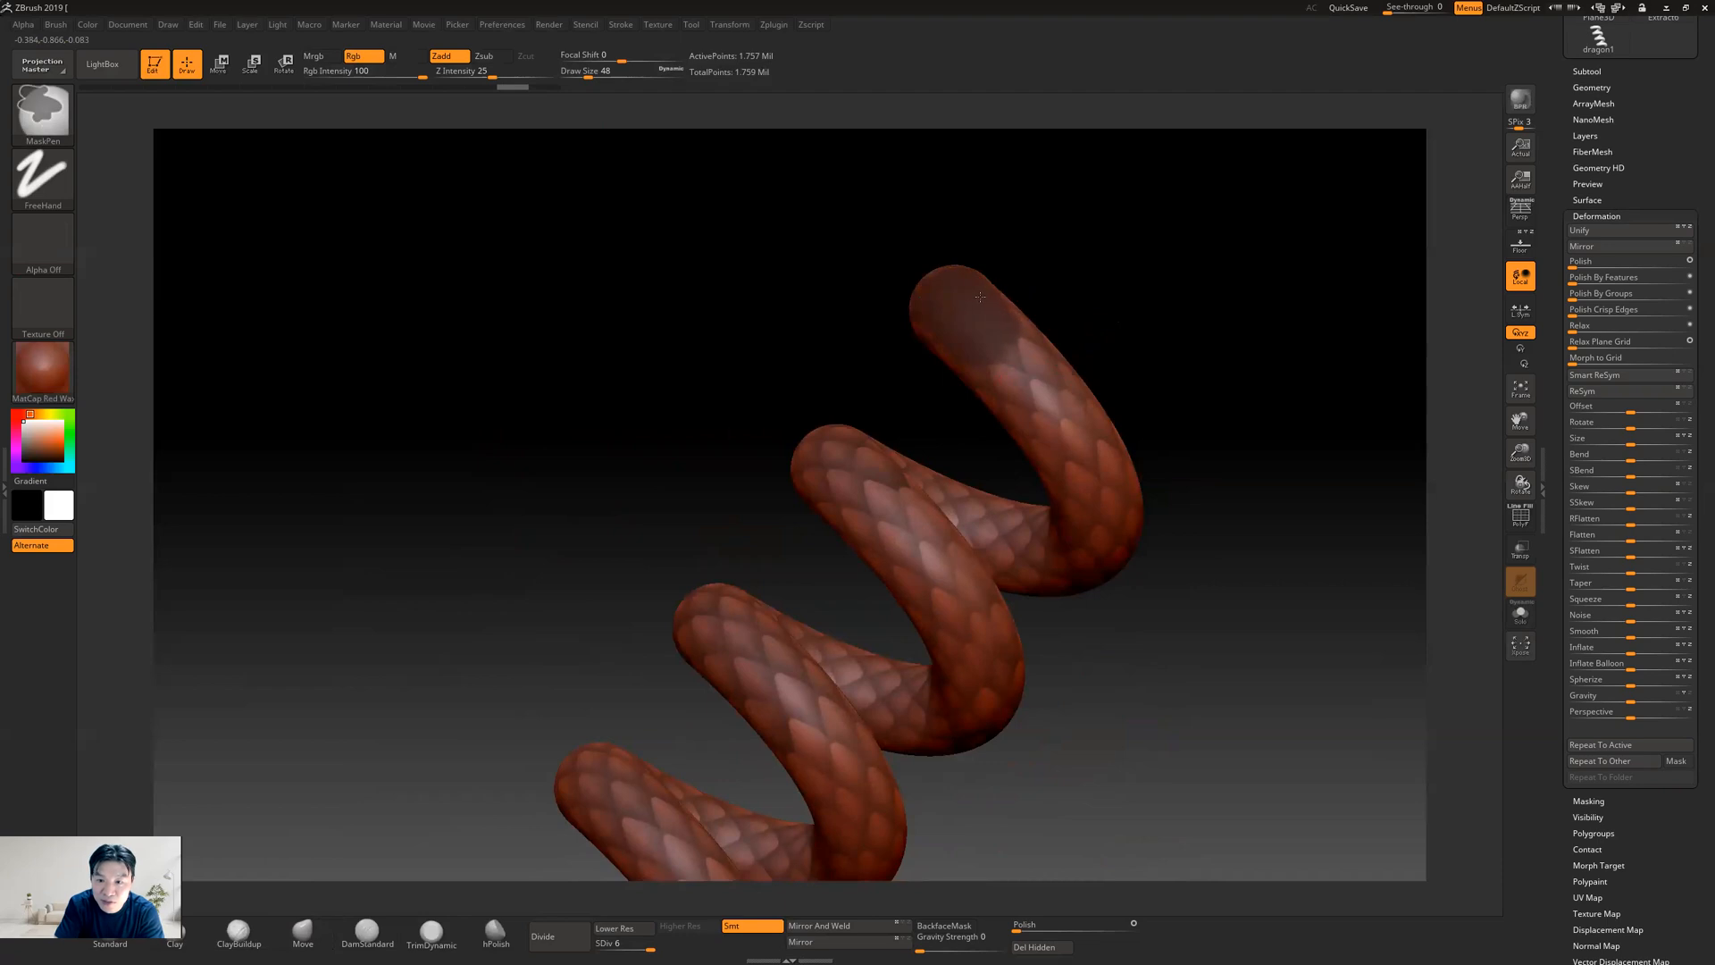
{"action": "mouse_move", "coordinate": [981, 384]}
{"action": "left_mouse_down", "text": "ctrl"}
{"action": "mouse_move", "coordinate": [1067, 429]}
{"action": "mouse_move", "coordinate": [993, 312]}
{"action": "left_mouse_up", "text": "ctrl"}
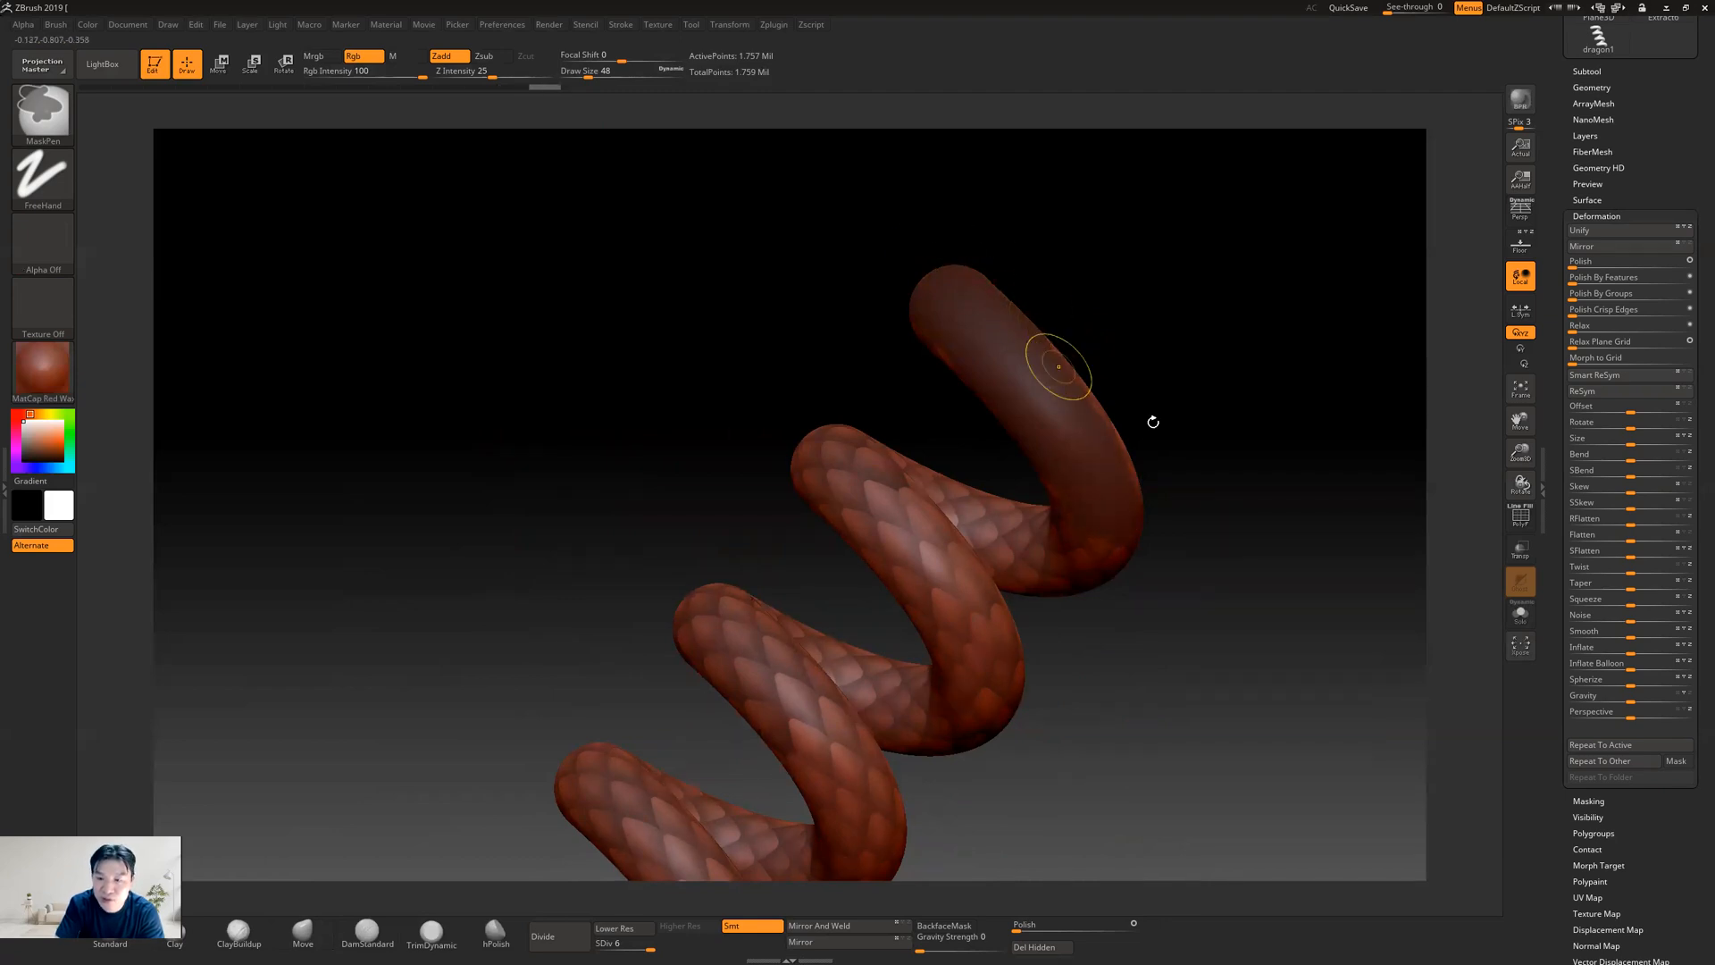
Continue painting the solid belly mask along the outer side of the coils down to the helix's lower end
{"action": "key", "text": "b"}
{"action": "key", "text": "m"}
{"action": "key", "text": "v"}
{"action": "mouse_move", "coordinate": [1217, 536]}
{"action": "left_mouse_down"}
{"action": "mouse_move", "coordinate": [1191, 454]}
{"action": "mouse_move", "coordinate": [1067, 375]}
{"action": "mouse_move", "coordinate": [1067, 414]}
{"action": "left_mouse_up"}
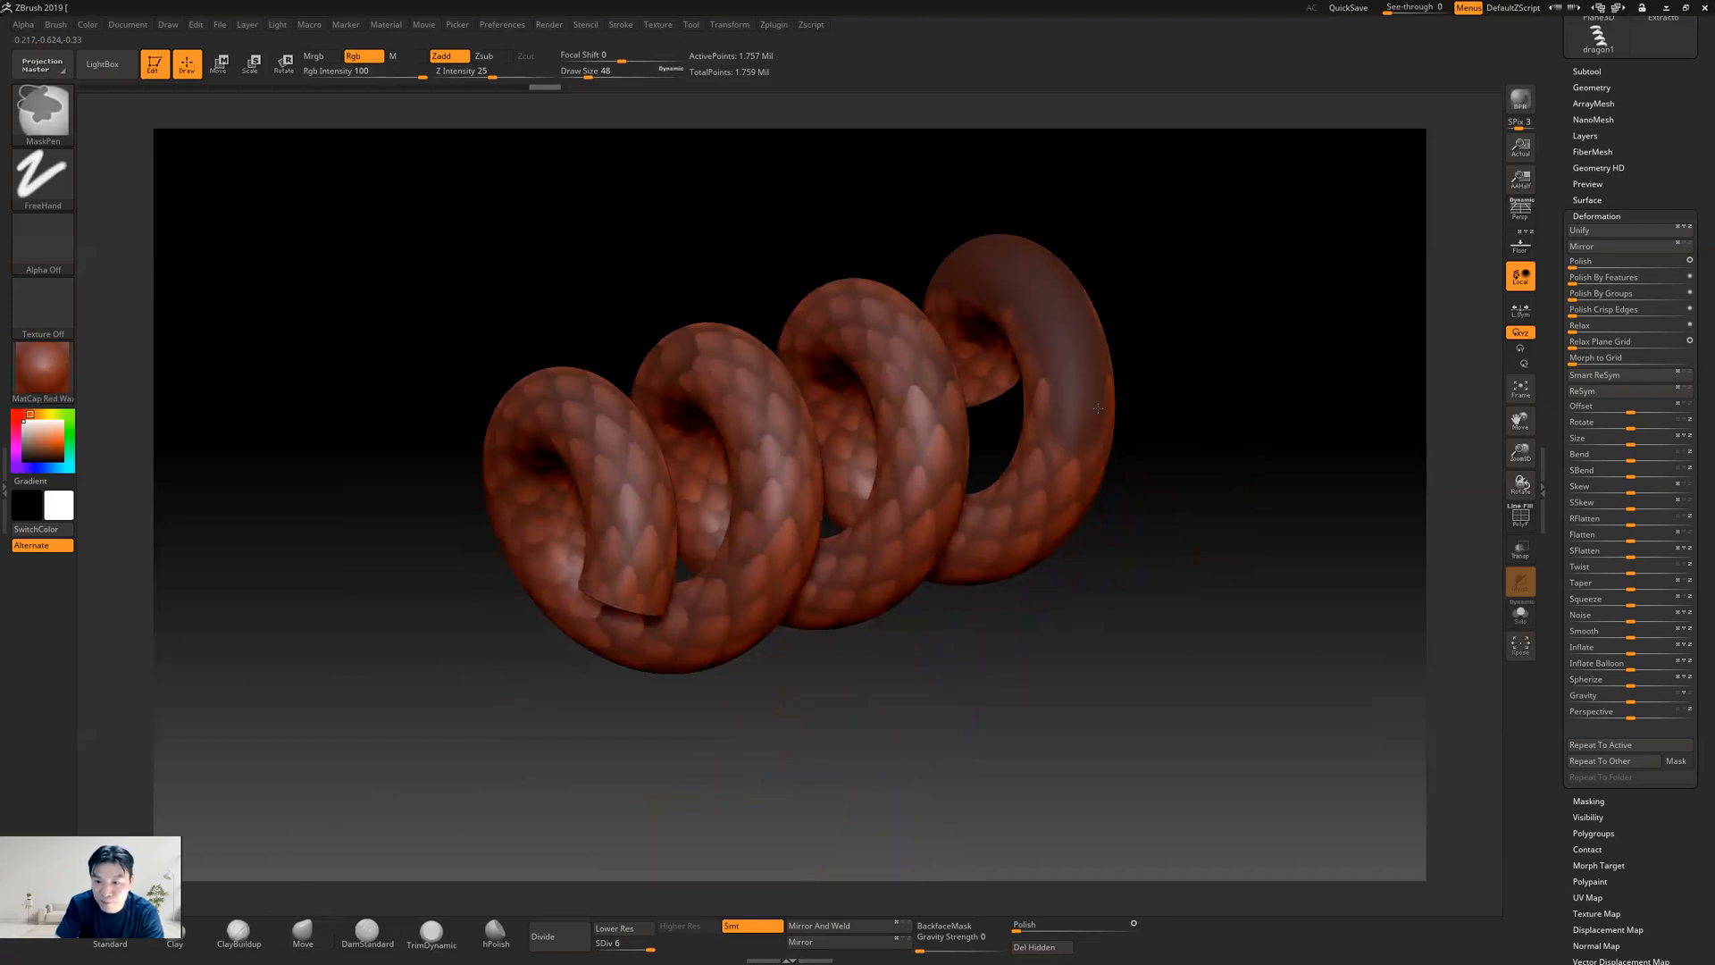
{"action": "left_click_drag", "start_coordinate": [1082, 446], "coordinate": [1027, 528], "text": "ctrl"}
{"action": "left_click_drag", "start_coordinate": [1260, 555], "coordinate": [1228, 371]}
{"action": "mouse_move", "coordinate": [1070, 413]}
{"action": "left_mouse_down", "text": "ctrl"}
{"action": "mouse_move", "coordinate": [1044, 473]}
{"action": "mouse_move", "coordinate": [889, 527]}
{"action": "mouse_move", "coordinate": [841, 519]}
{"action": "left_mouse_up", "text": "ctrl"}
{"action": "mouse_move", "coordinate": [1328, 536]}
{"action": "left_mouse_down"}
{"action": "mouse_move", "coordinate": [1378, 479]}
{"action": "mouse_move", "coordinate": [1269, 474]}
{"action": "left_mouse_up"}
{"action": "left_click_drag", "start_coordinate": [1074, 476], "coordinate": [925, 362], "text": "ctrl"}
{"action": "left_click_drag", "start_coordinate": [1197, 403], "coordinate": [1402, 406]}
{"action": "mouse_move", "coordinate": [1246, 428]}
{"action": "left_mouse_down"}
{"action": "mouse_move", "coordinate": [1196, 457]}
{"action": "mouse_move", "coordinate": [1181, 496]}
{"action": "left_mouse_up"}
{"action": "mouse_move", "coordinate": [930, 402]}
{"action": "left_mouse_down", "text": "ctrl"}
{"action": "mouse_move", "coordinate": [877, 313]}
{"action": "mouse_move", "coordinate": [867, 338]}
{"action": "left_mouse_up", "text": "ctrl"}
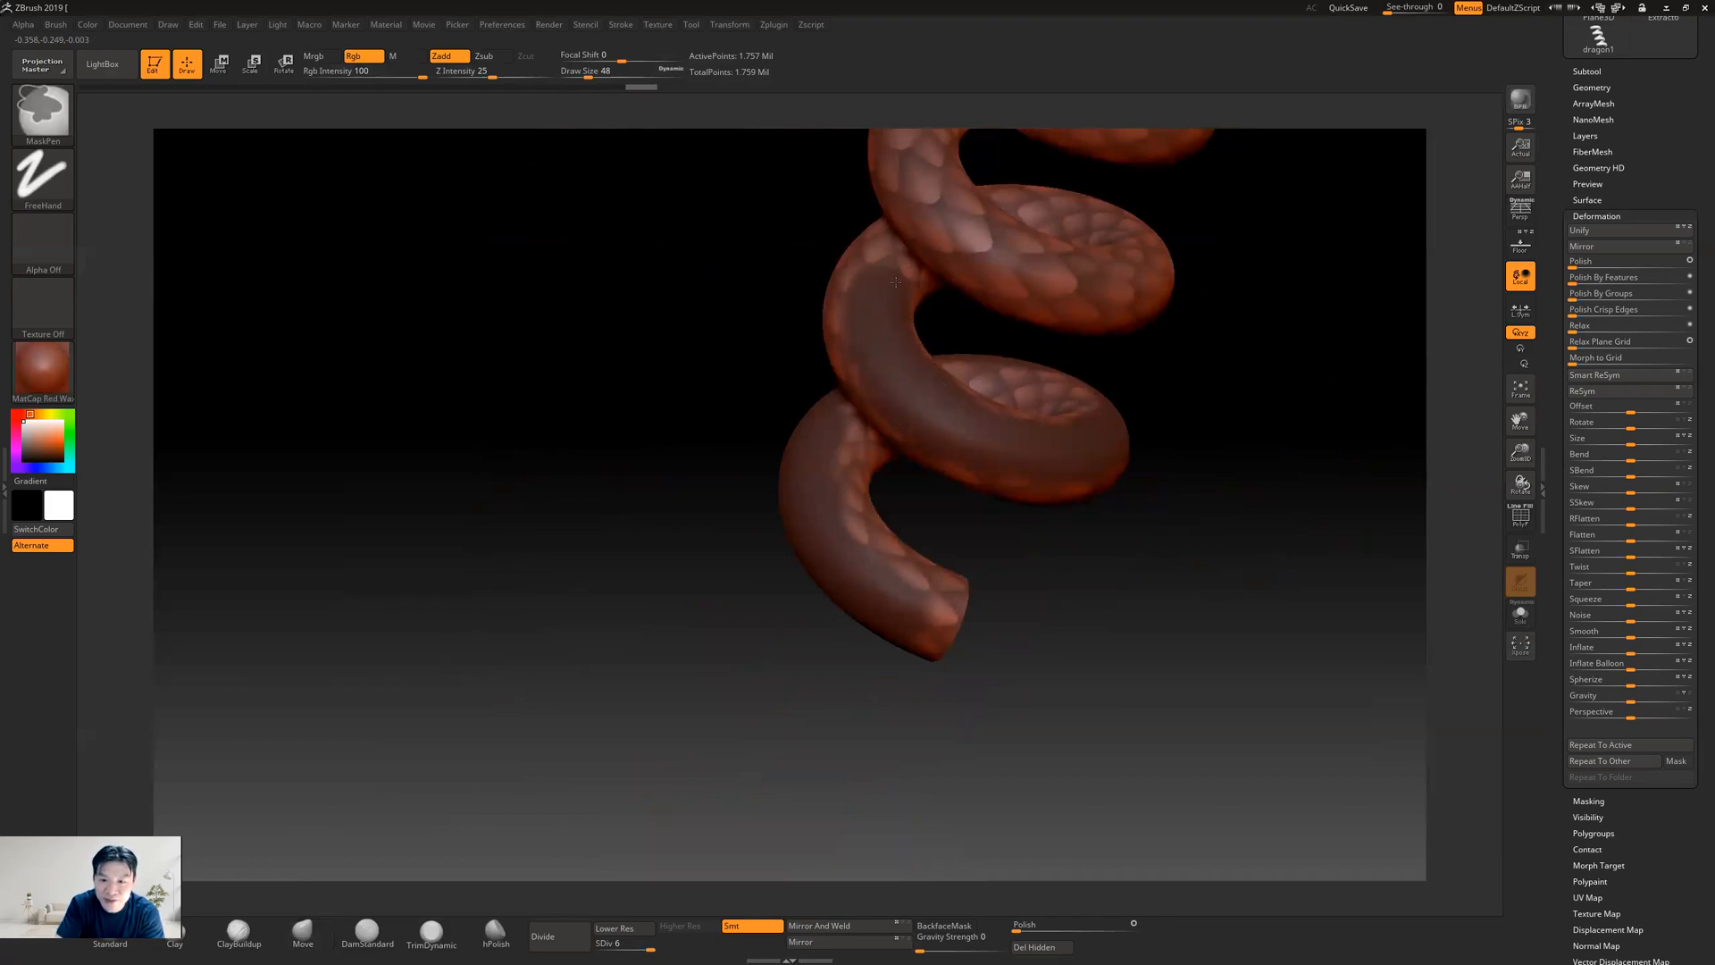
Widen the solid mask band on the lower coils and extend it upward around their outer side
{"action": "left_click_drag", "start_coordinate": [1313, 432], "coordinate": [1340, 449]}
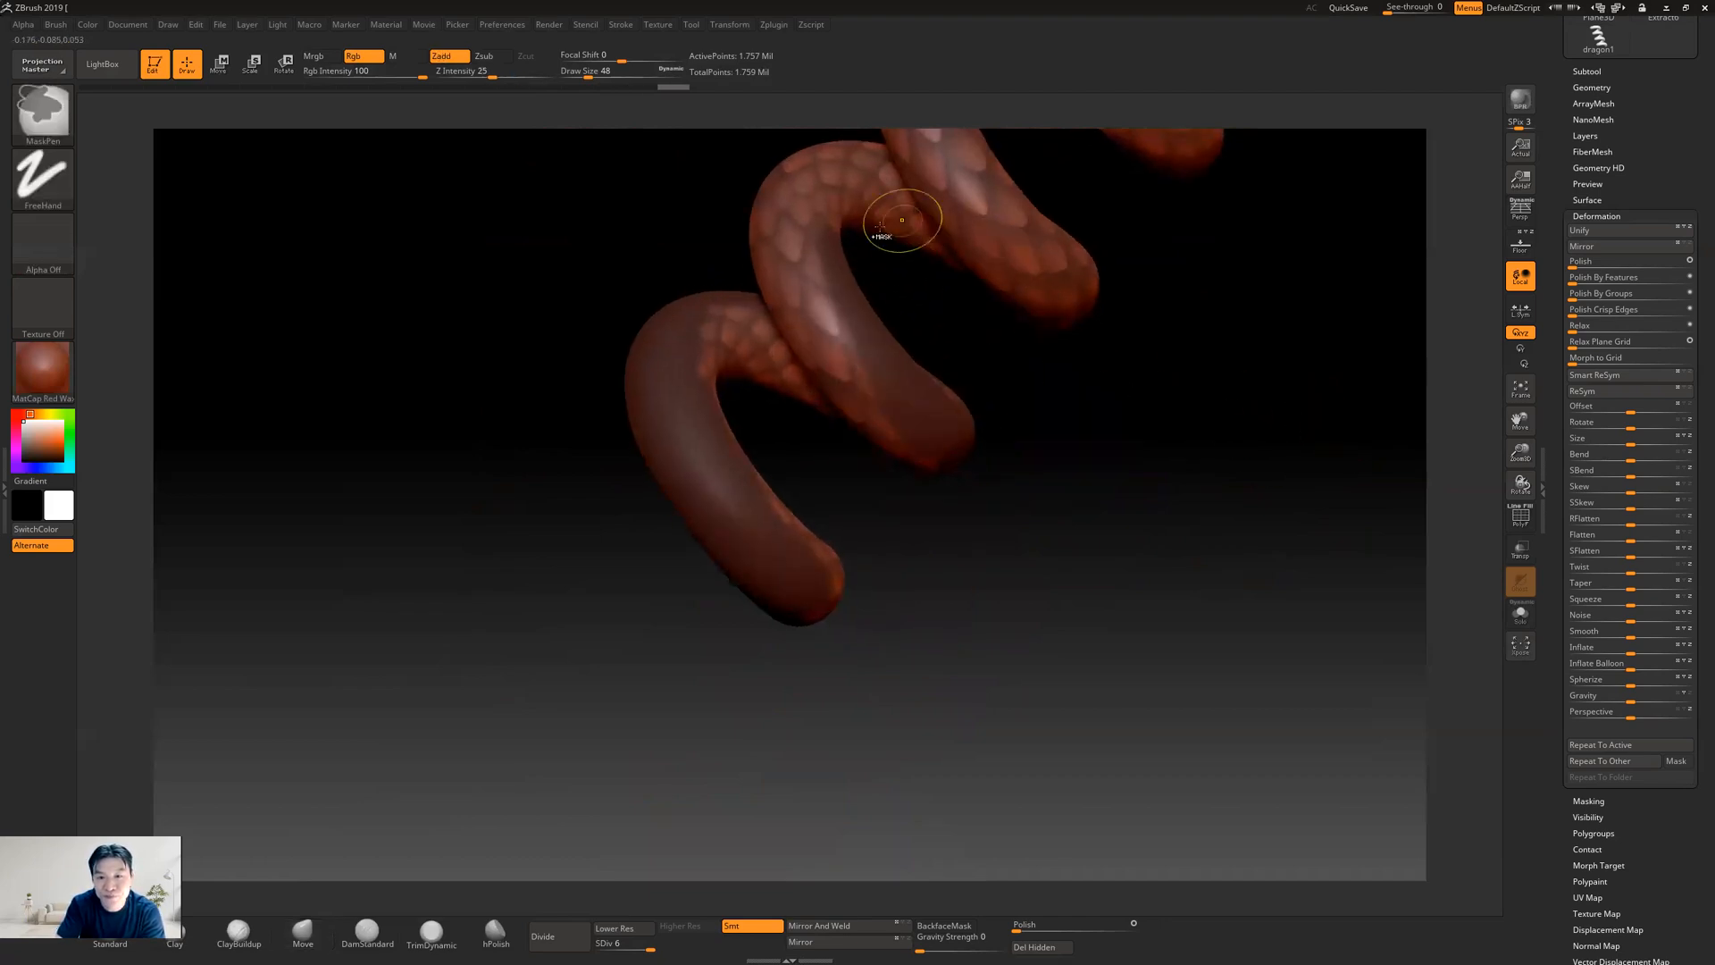
{"action": "mouse_move", "coordinate": [830, 200]}
{"action": "left_mouse_down", "text": "ctrl"}
{"action": "mouse_move", "coordinate": [860, 166]}
{"action": "mouse_move", "coordinate": [804, 192]}
{"action": "mouse_move", "coordinate": [802, 277]}
{"action": "mouse_move", "coordinate": [895, 368]}
{"action": "left_mouse_up", "text": "ctrl"}
{"action": "mouse_move", "coordinate": [1225, 432]}
{"action": "left_mouse_down"}
{"action": "mouse_move", "coordinate": [1195, 464]}
{"action": "mouse_move", "coordinate": [1217, 420]}
{"action": "left_mouse_up"}
{"action": "mouse_move", "coordinate": [915, 352]}
{"action": "left_mouse_down", "text": "ctrl"}
{"action": "mouse_move", "coordinate": [976, 361]}
{"action": "mouse_move", "coordinate": [1025, 431]}
{"action": "mouse_move", "coordinate": [949, 454]}
{"action": "mouse_move", "coordinate": [844, 422]}
{"action": "mouse_move", "coordinate": [779, 382]}
{"action": "mouse_move", "coordinate": [749, 323]}
{"action": "mouse_move", "coordinate": [758, 293]}
{"action": "left_mouse_up", "text": "ctrl"}
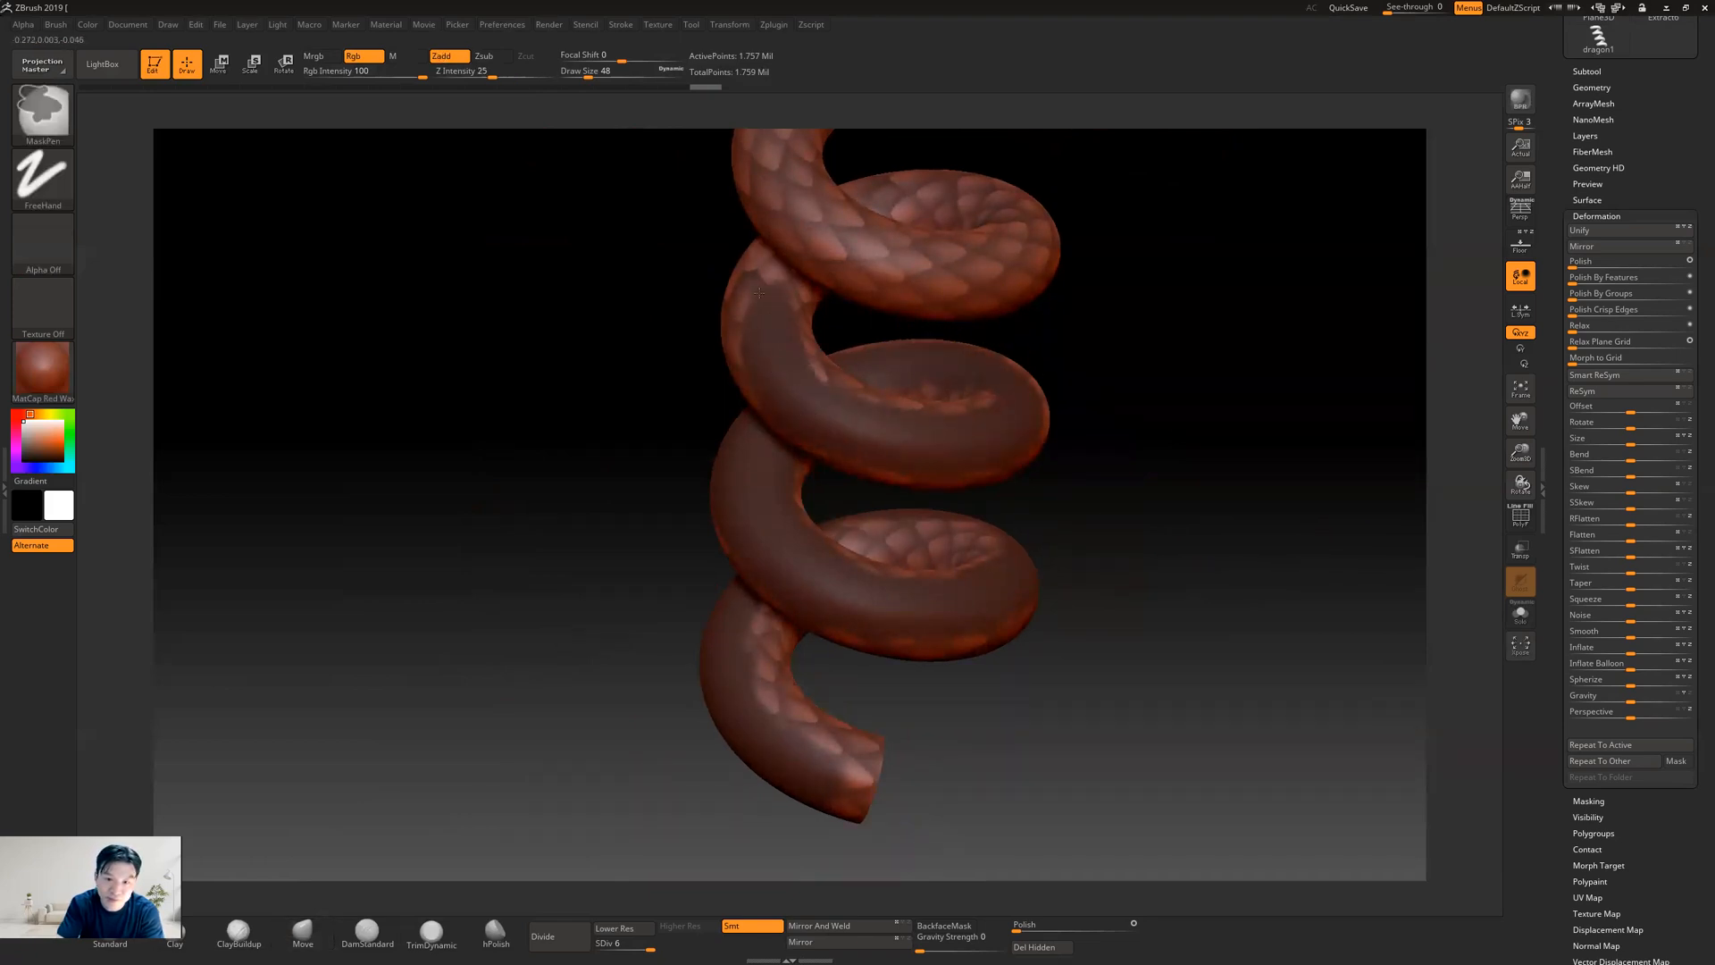
{"action": "mouse_move", "coordinate": [1076, 383]}
{"action": "left_mouse_down"}
{"action": "mouse_move", "coordinate": [1245, 352]}
{"action": "mouse_move", "coordinate": [1251, 366]}
{"action": "left_mouse_up"}
{"action": "mouse_move", "coordinate": [886, 310]}
{"action": "left_mouse_down", "text": "ctrl"}
{"action": "mouse_move", "coordinate": [937, 268]}
{"action": "mouse_move", "coordinate": [906, 268]}
{"action": "mouse_move", "coordinate": [951, 385]}
{"action": "mouse_move", "coordinate": [1044, 444]}
{"action": "left_mouse_up", "text": "ctrl"}
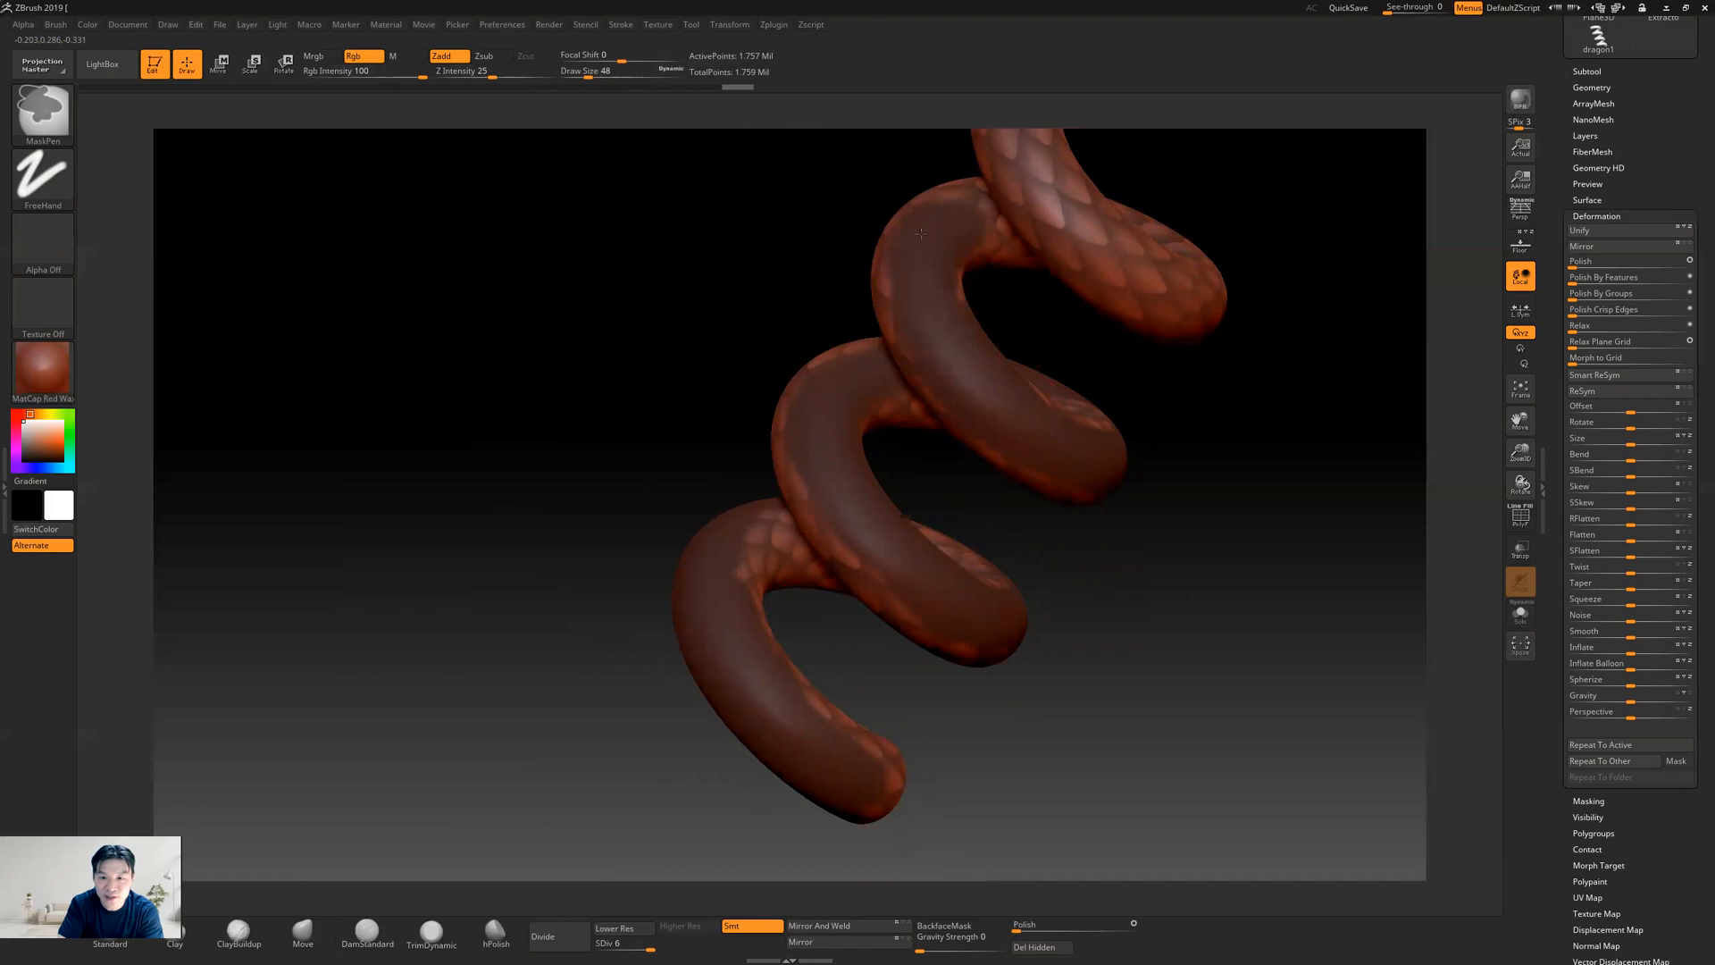
{"action": "mouse_move", "coordinate": [1340, 319]}
{"action": "left_mouse_down"}
{"action": "mouse_move", "coordinate": [1313, 352]}
{"action": "mouse_move", "coordinate": [1250, 366]}
{"action": "left_mouse_up"}
{"action": "mouse_move", "coordinate": [947, 291]}
{"action": "left_mouse_down", "text": "ctrl"}
{"action": "mouse_move", "coordinate": [927, 291]}
{"action": "mouse_move", "coordinate": [1072, 302]}
{"action": "mouse_move", "coordinate": [1085, 356]}
{"action": "mouse_move", "coordinate": [1046, 431]}
{"action": "mouse_move", "coordinate": [929, 456]}
{"action": "mouse_move", "coordinate": [817, 421]}
{"action": "mouse_move", "coordinate": [790, 362]}
{"action": "mouse_move", "coordinate": [840, 263]}
{"action": "mouse_move", "coordinate": [926, 223]}
{"action": "left_mouse_up", "text": "ctrl"}
Paint the solid belly mask over the outer face of the upper coils and check the band from several sides
{"action": "key", "text": "ctrl+i"}
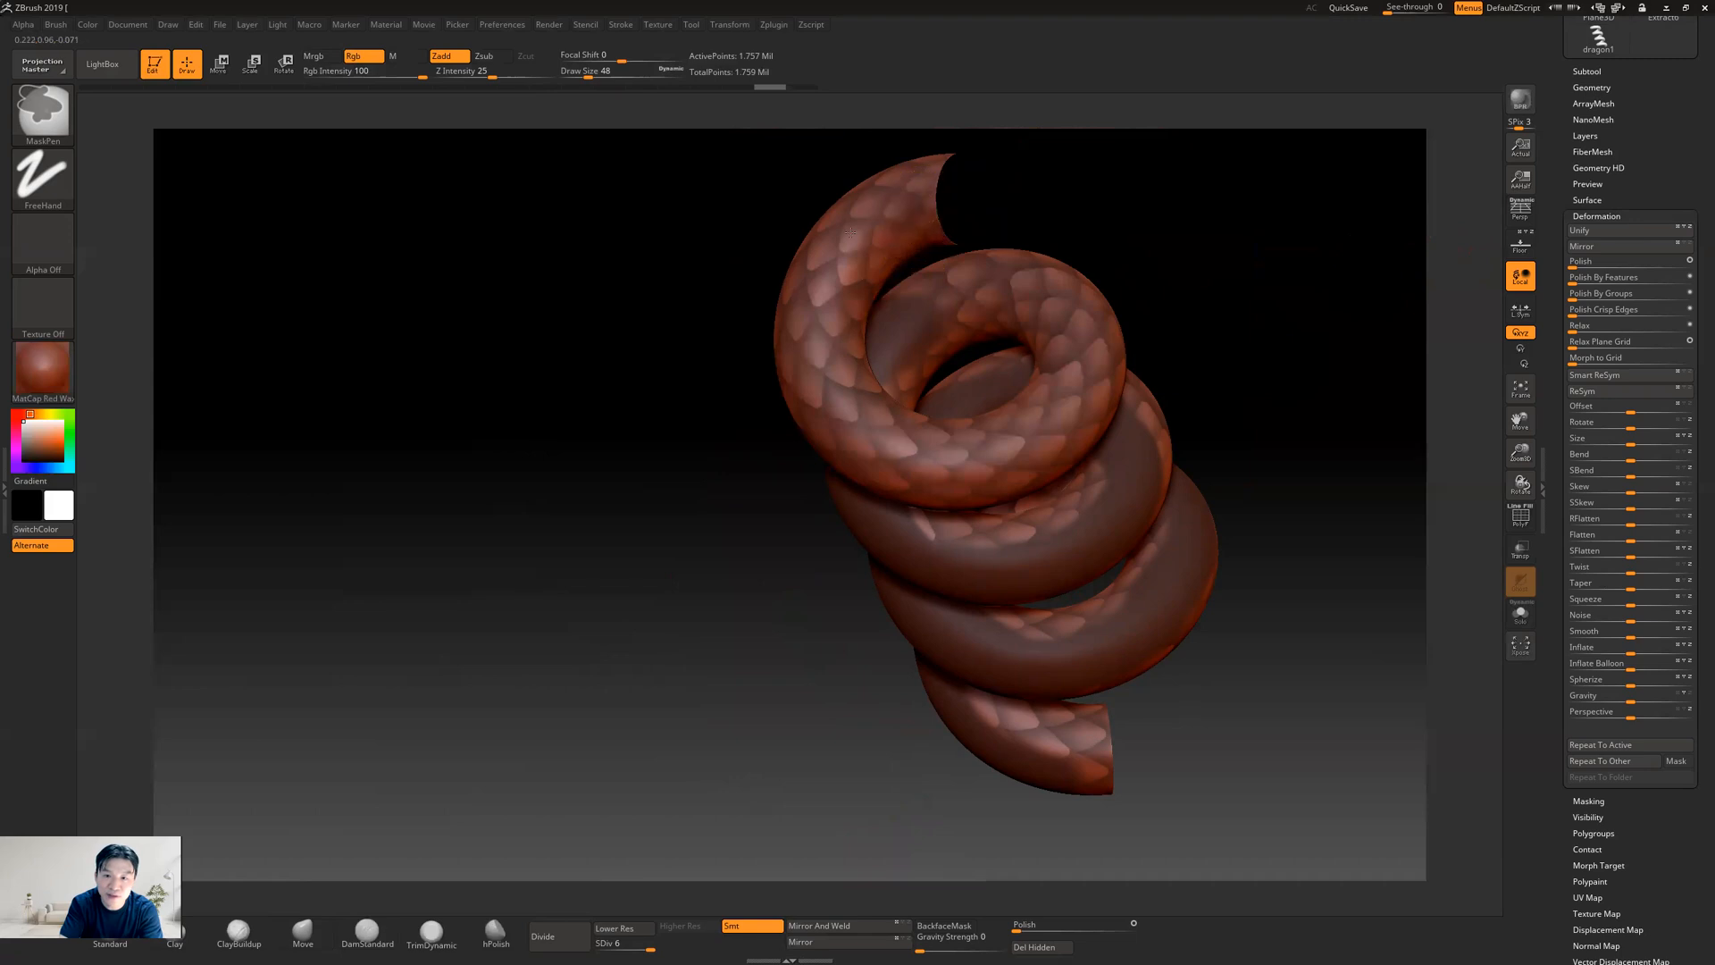
{"action": "mouse_move", "coordinate": [811, 263]}
{"action": "left_mouse_down", "text": "ctrl"}
{"action": "mouse_move", "coordinate": [791, 375]}
{"action": "mouse_move", "coordinate": [862, 268]}
{"action": "mouse_move", "coordinate": [817, 402]}
{"action": "mouse_move", "coordinate": [920, 477]}
{"action": "mouse_move", "coordinate": [940, 298]}
{"action": "mouse_move", "coordinate": [1085, 349]}
{"action": "mouse_move", "coordinate": [1040, 433]}
{"action": "mouse_move", "coordinate": [887, 470]}
{"action": "left_mouse_up", "text": "ctrl"}
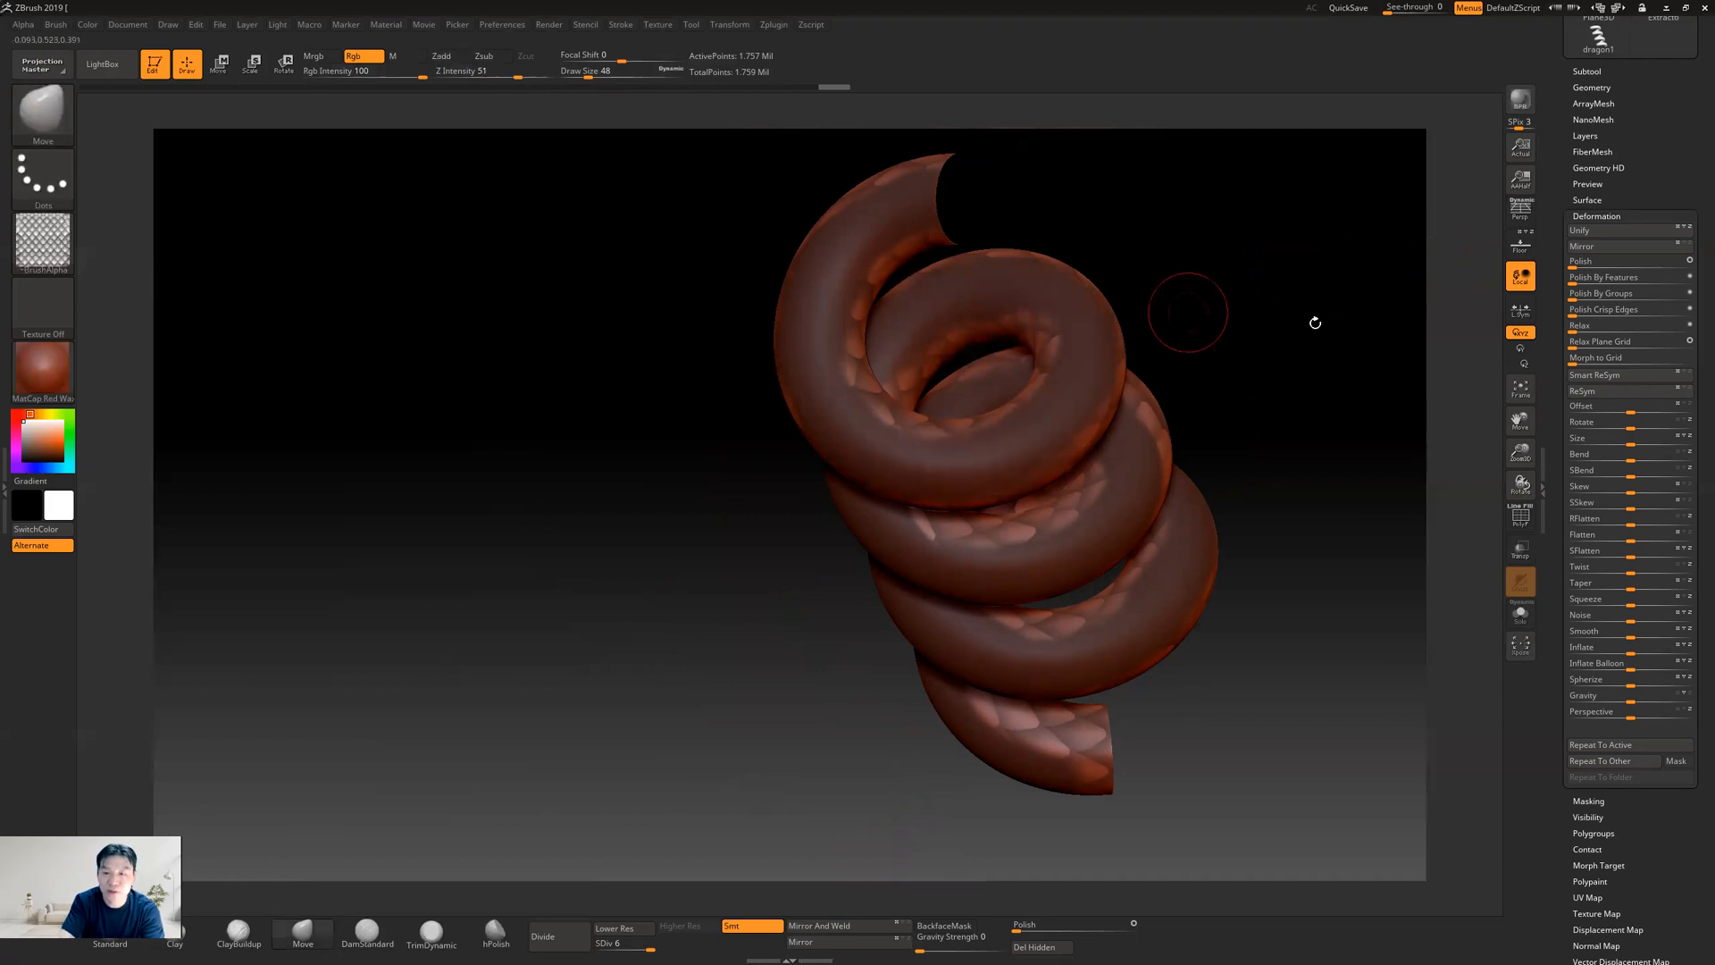
{"action": "mouse_move", "coordinate": [1358, 337]}
{"action": "left_mouse_down"}
{"action": "mouse_move", "coordinate": [1366, 375]}
{"action": "mouse_move", "coordinate": [1229, 678]}
{"action": "left_mouse_up"}
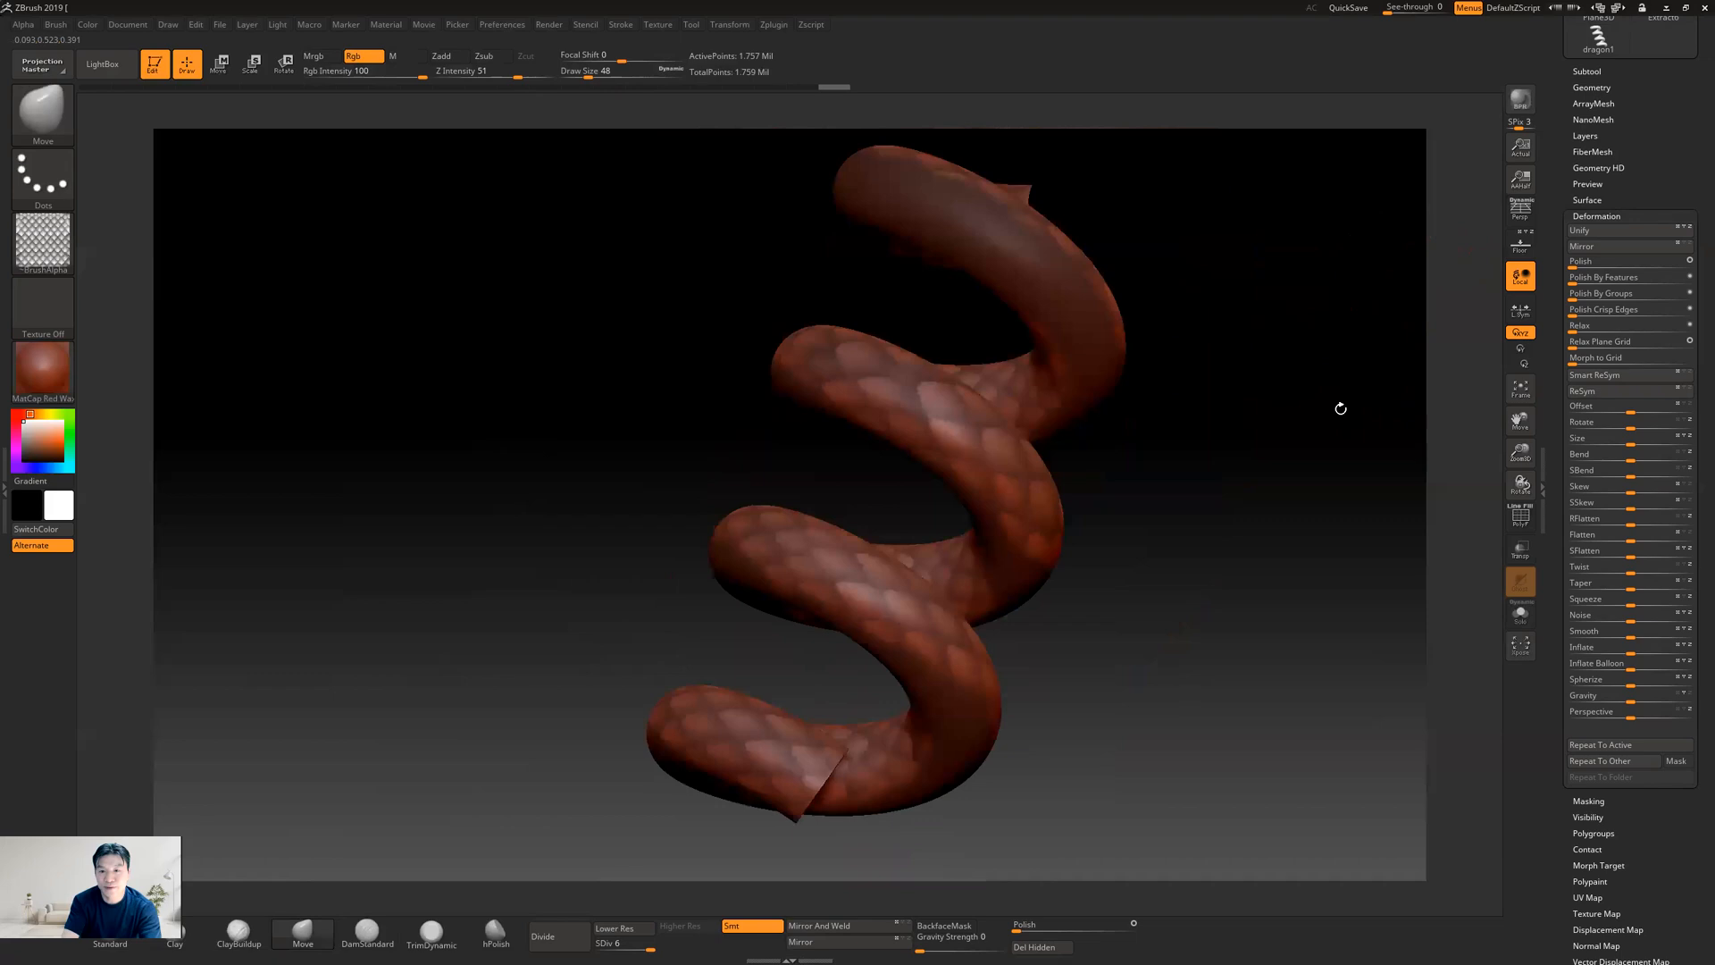
{"action": "left_click_drag", "start_coordinate": [1340, 407], "coordinate": [1324, 410], "text": "shift"}
{"action": "left_click_drag", "start_coordinate": [1238, 376], "coordinate": [1195, 554], "text": "alt"}
{"action": "key", "text": "ctrl"}
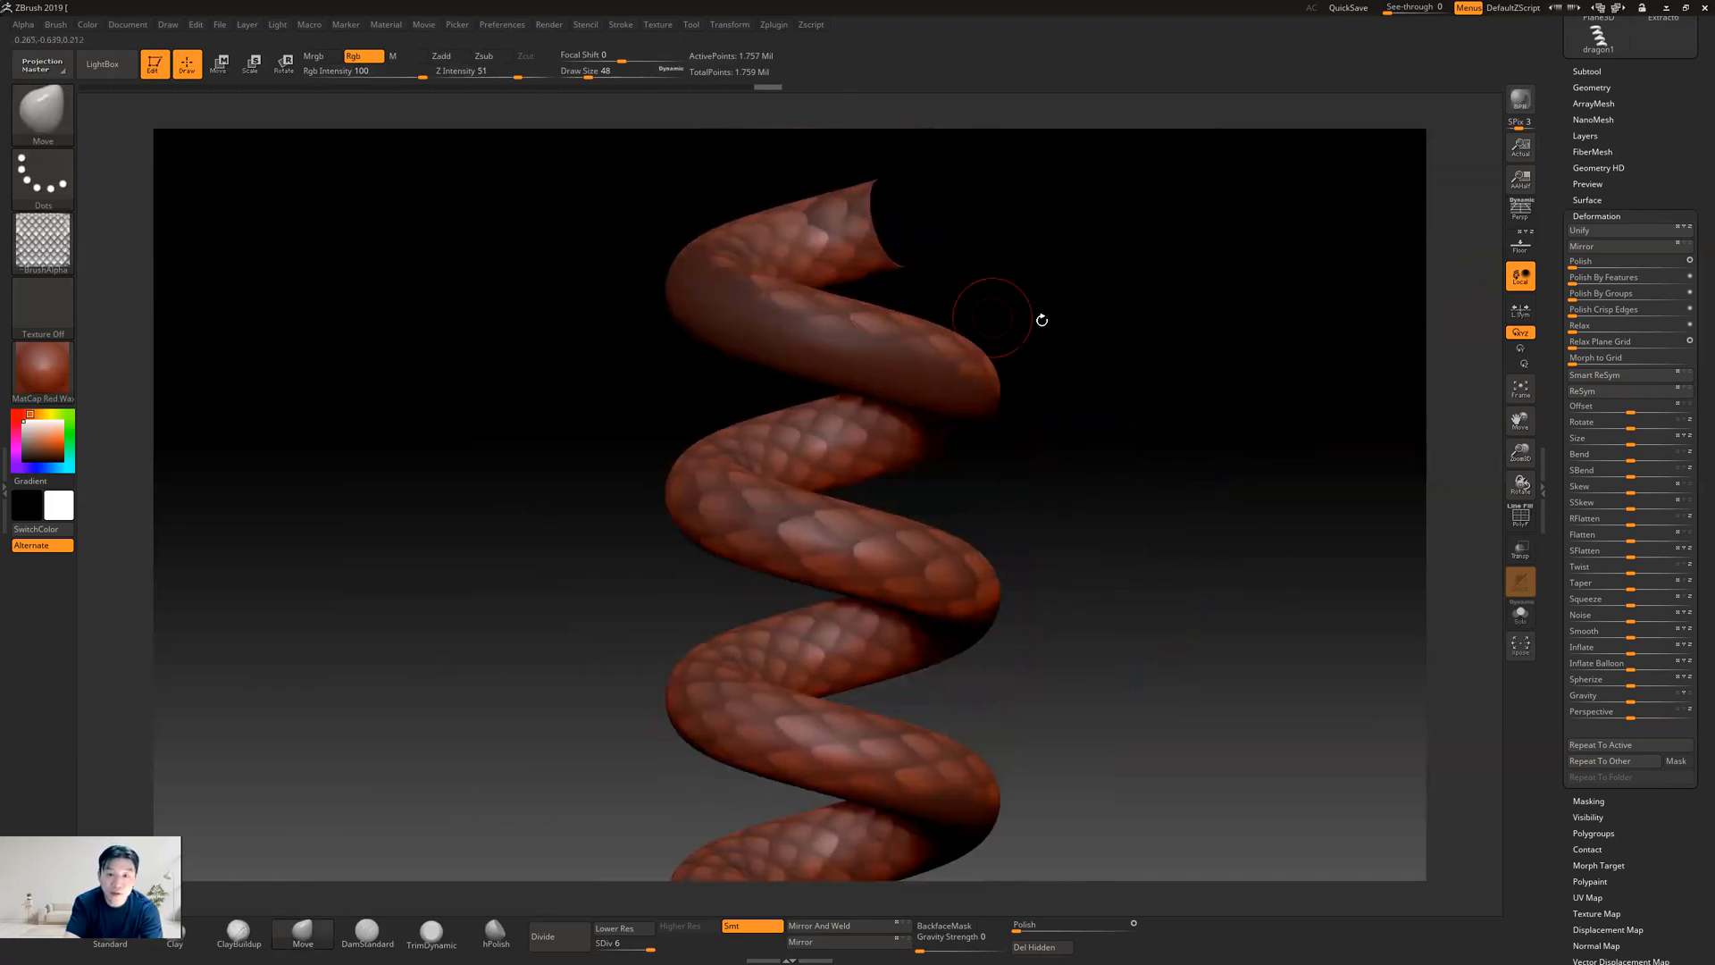
{"action": "mouse_move", "coordinate": [1052, 268]}
{"action": "left_mouse_down"}
{"action": "mouse_move", "coordinate": [1079, 318]}
{"action": "mouse_move", "coordinate": [1078, 388]}
{"action": "mouse_move", "coordinate": [1059, 411]}
{"action": "left_mouse_up"}
{"action": "left_click_drag", "start_coordinate": [638, 347], "coordinate": [650, 309], "text": "ctrl"}
{"action": "left_click_drag", "start_coordinate": [640, 247], "coordinate": [676, 209], "text": "ctrl"}
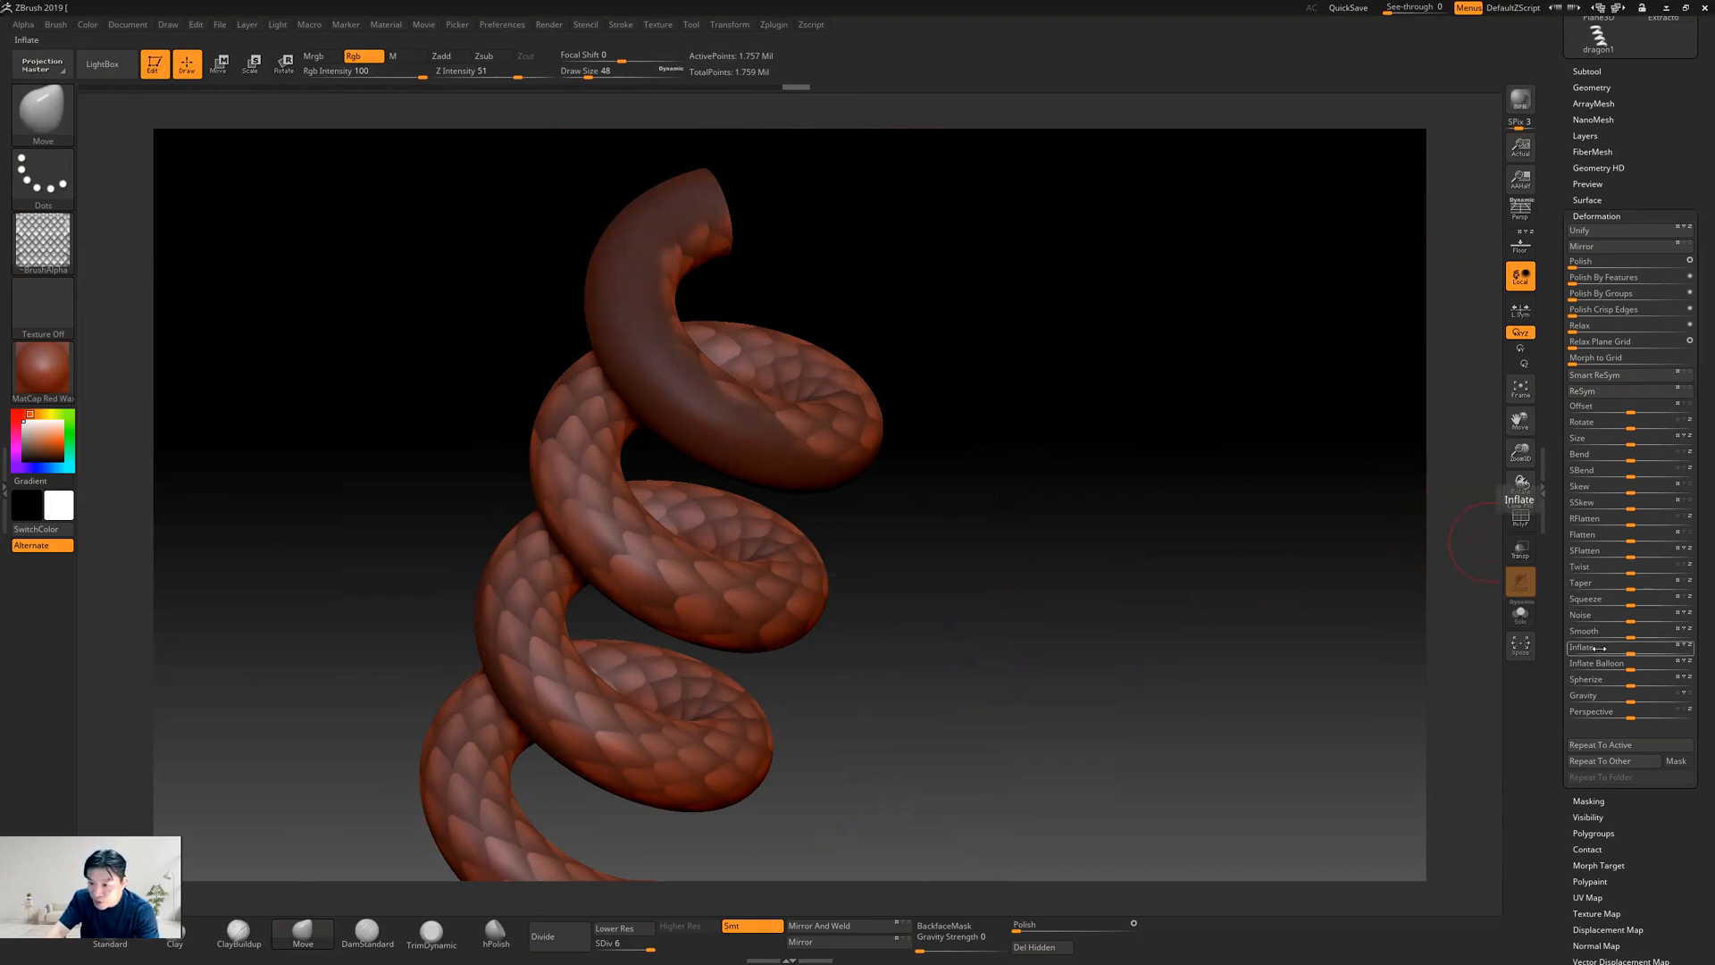
Raise the unmasked scales with two passes of the Inflate deformation, leaving the belly band smooth
{"action": "key", "text": "Return"}
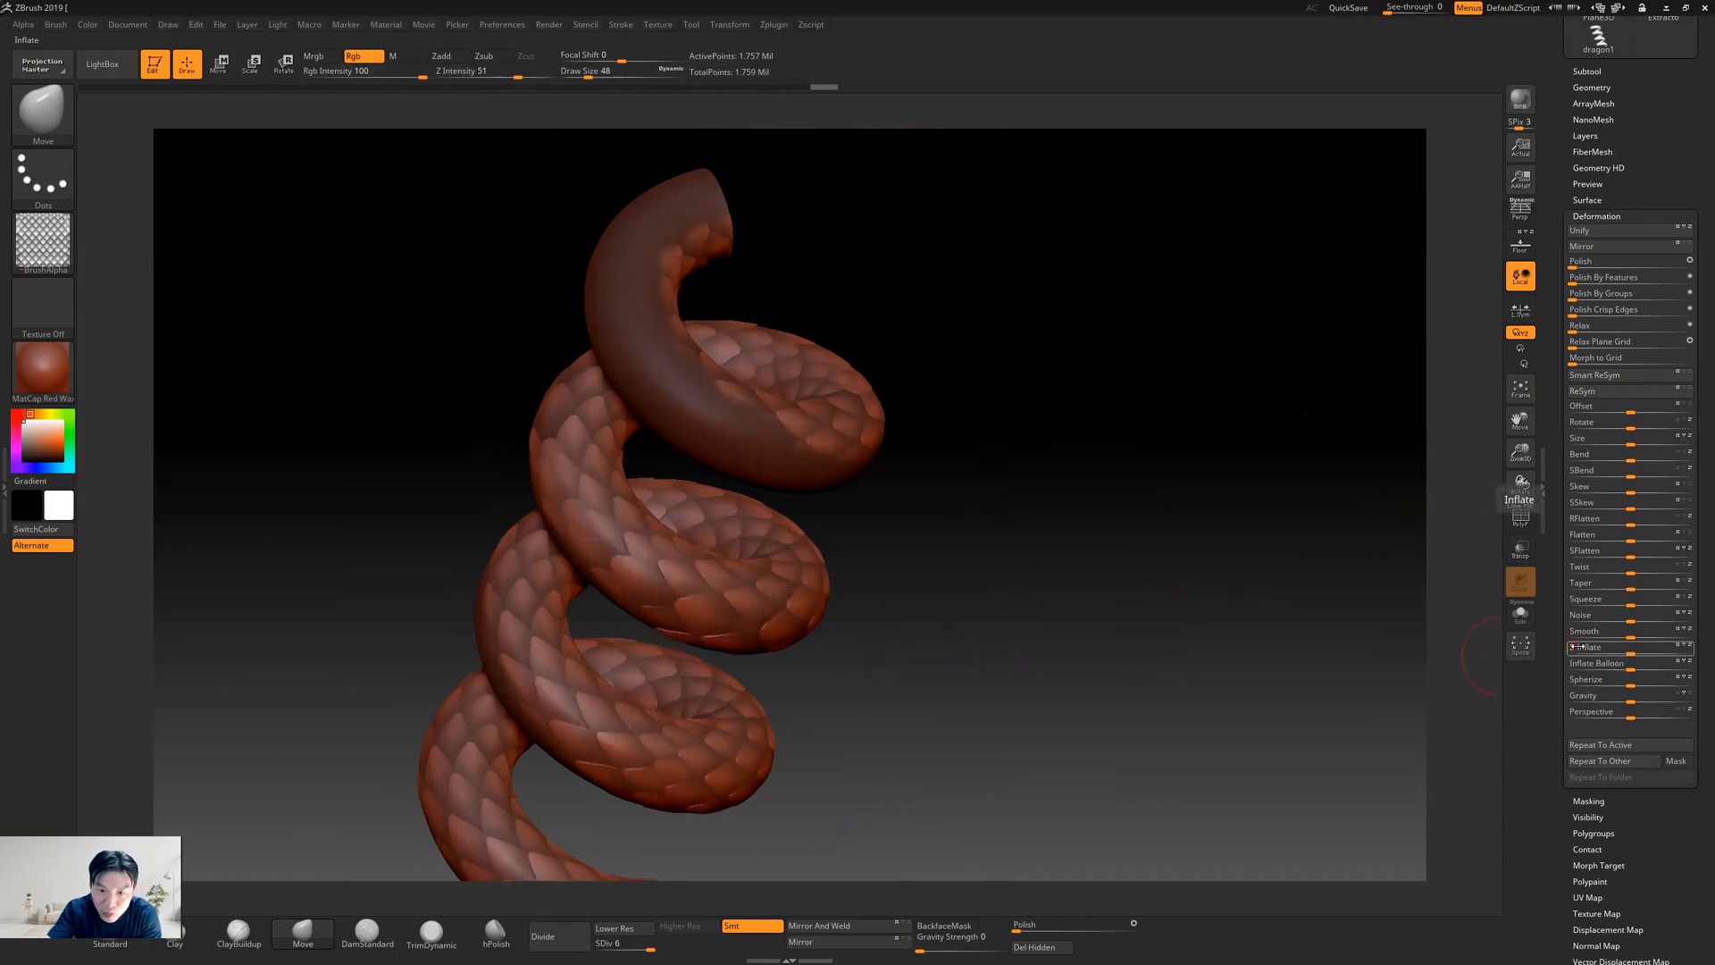
{"action": "key", "text": "Return"}
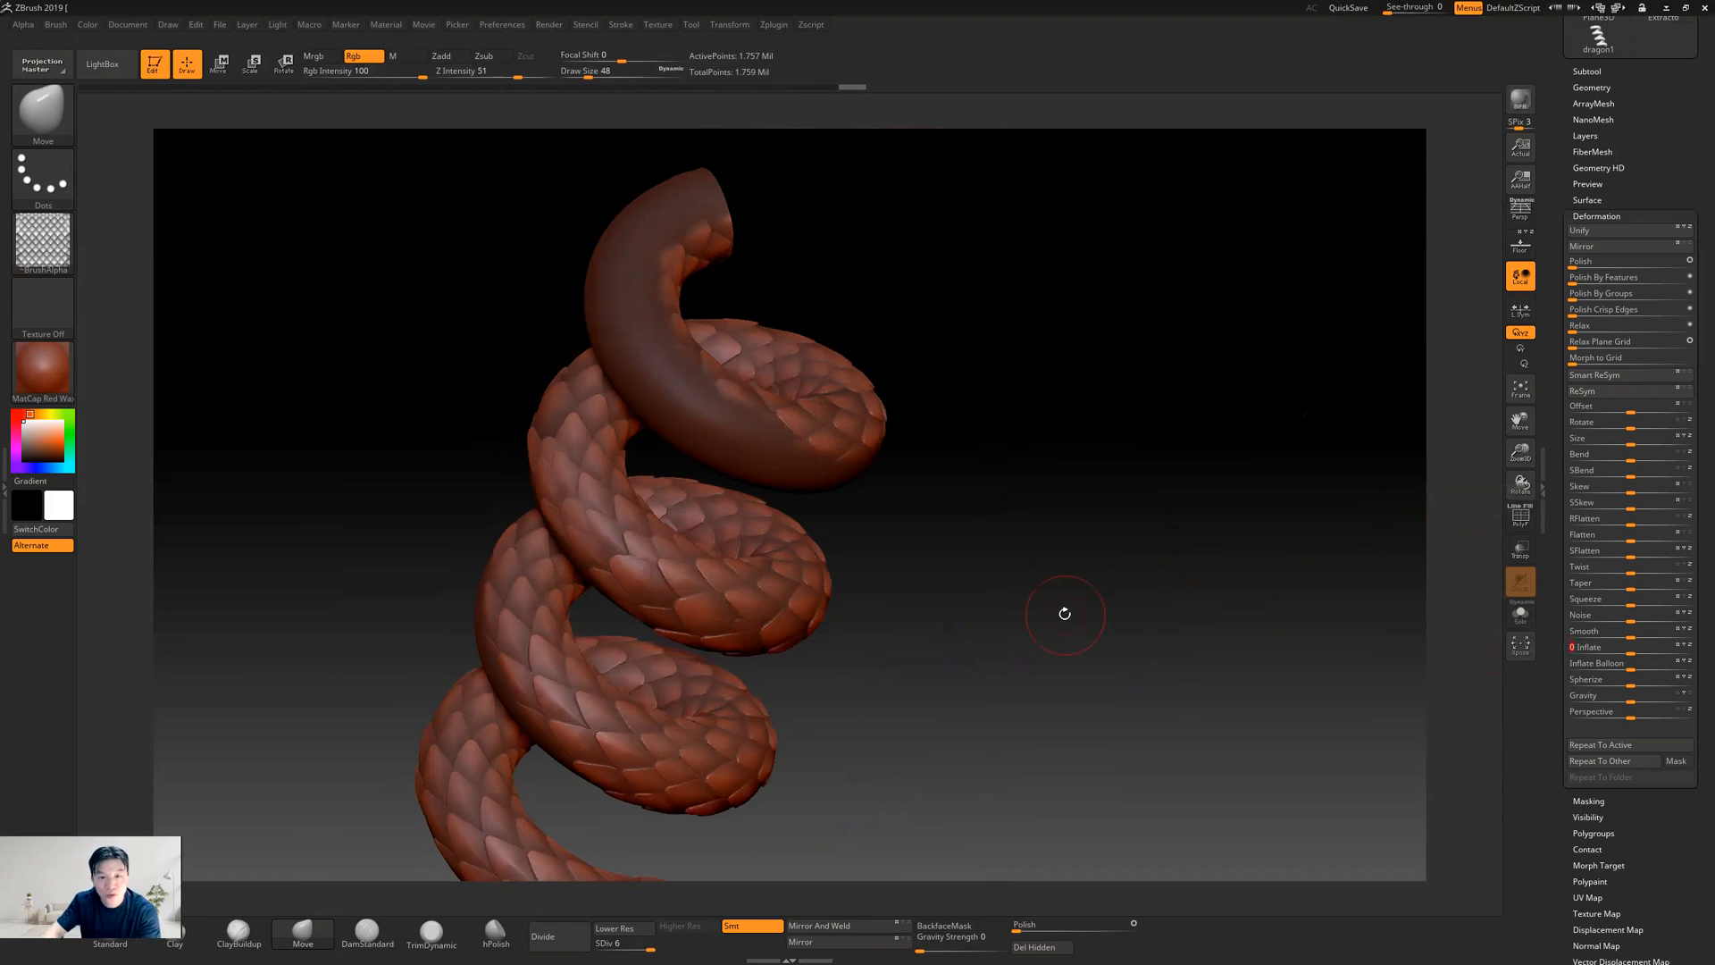
{"action": "left_click_drag", "start_coordinate": [1068, 593], "coordinate": [1103, 567]}
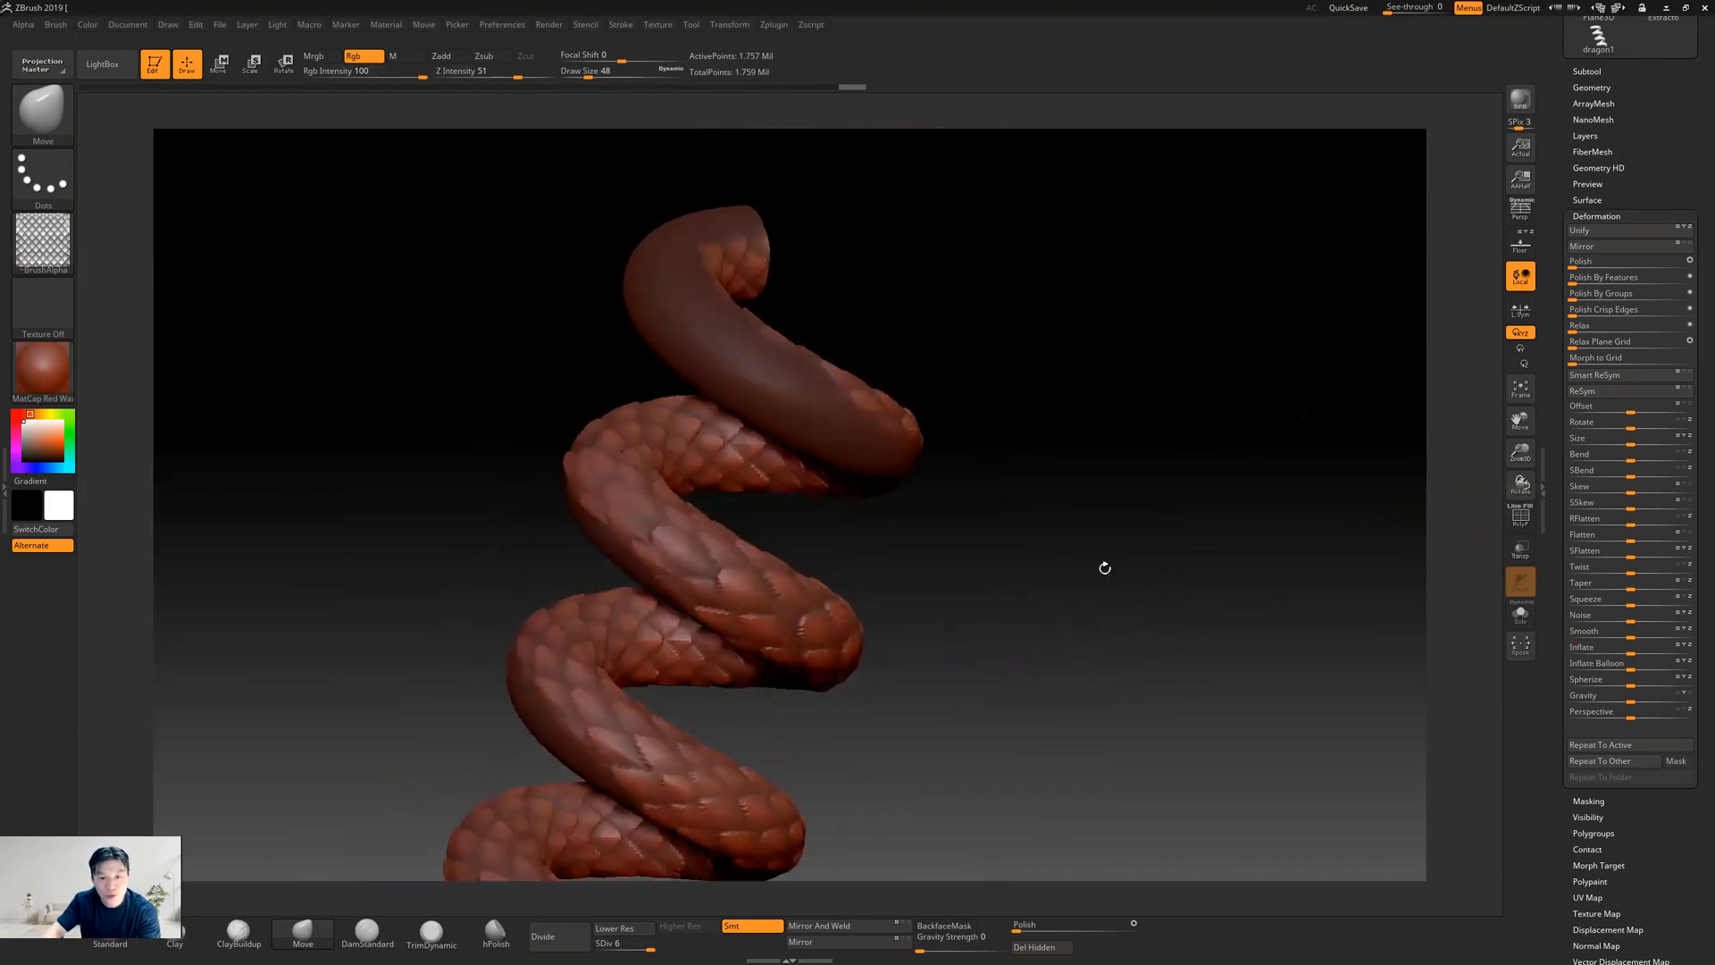
Clear the mask, soften the raised scales with the Polish deformation, and inspect the coils and smooth belly
{"action": "left_click_drag", "start_coordinate": [1122, 627], "coordinate": [1188, 737], "text": "ctrl"}
{"action": "left_click_drag", "start_coordinate": [1206, 554], "coordinate": [1143, 572]}
{"action": "left_click_drag", "start_coordinate": [1172, 472], "coordinate": [1161, 580], "text": "alt"}
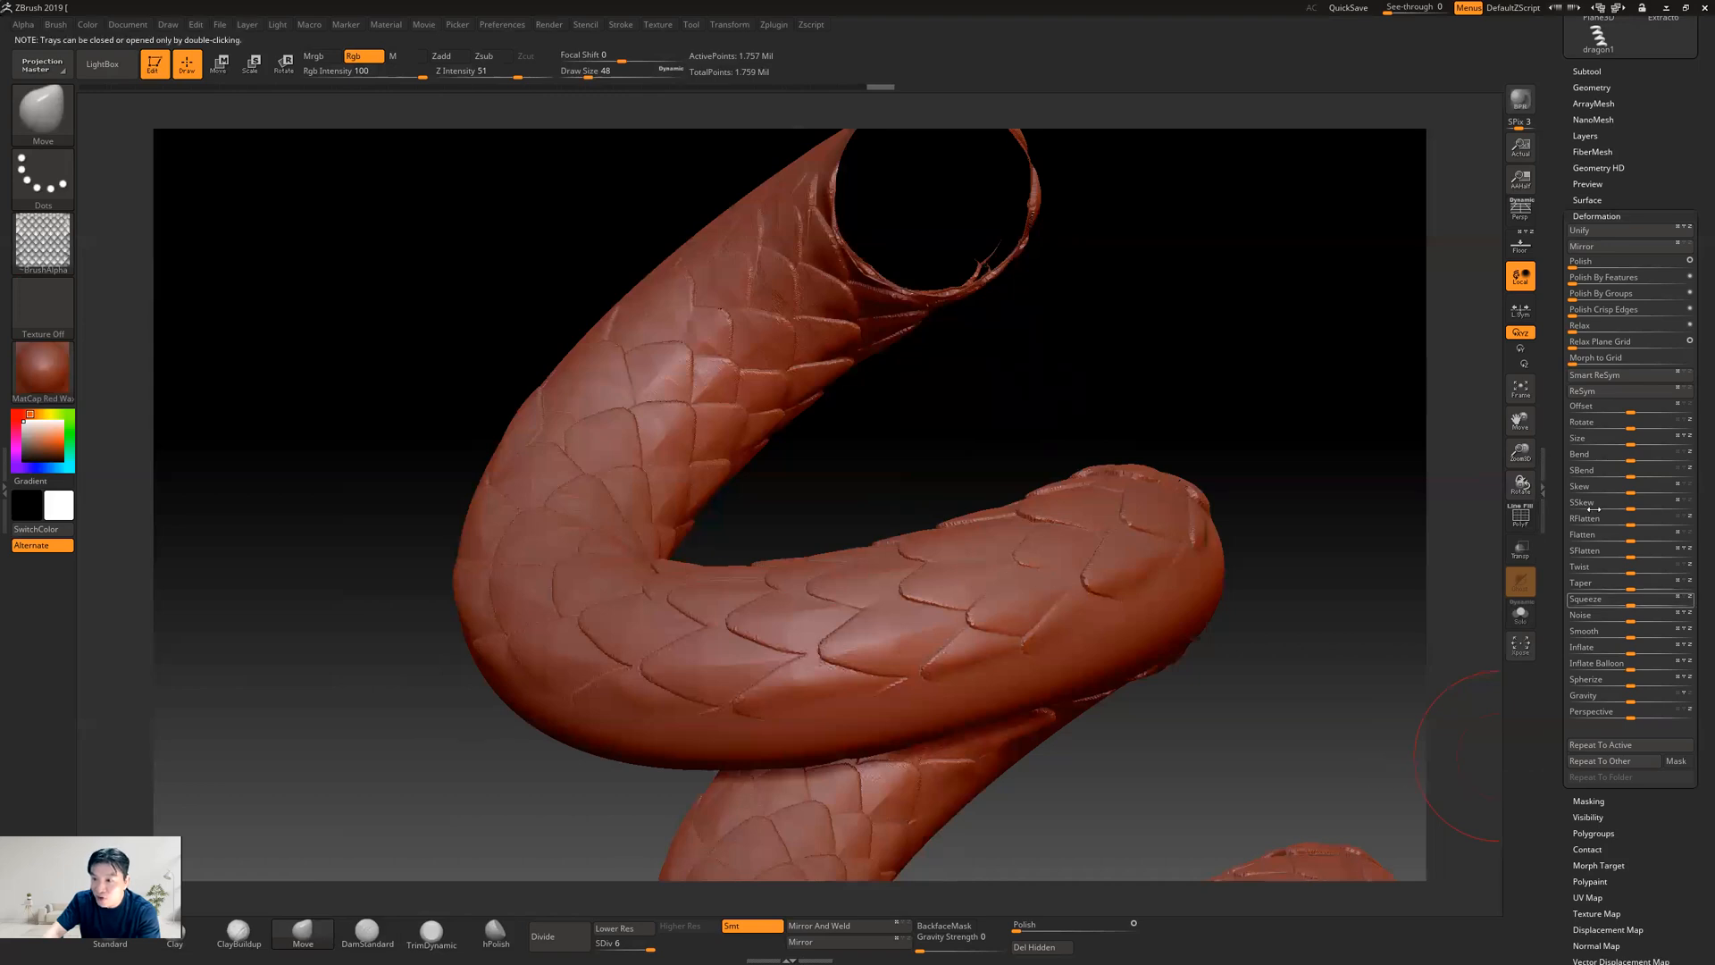
{"action": "left_click", "coordinate": [1599, 260]}
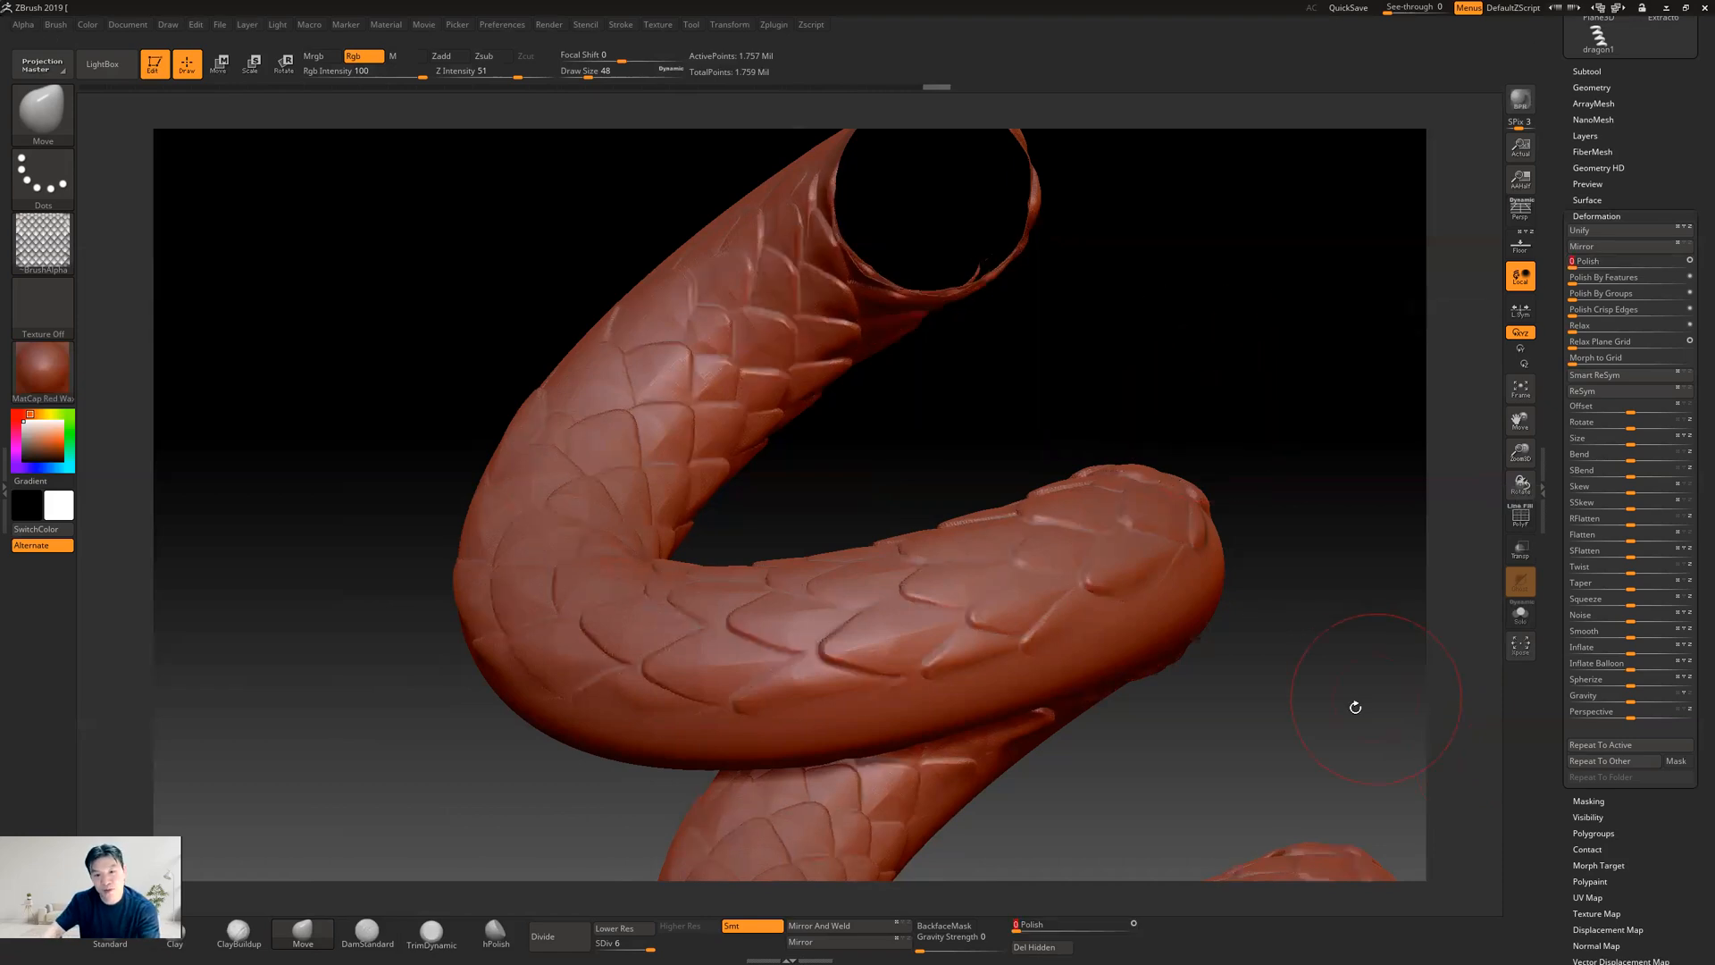
{"action": "left_click_drag", "start_coordinate": [1295, 677], "coordinate": [1207, 524], "text": "alt"}
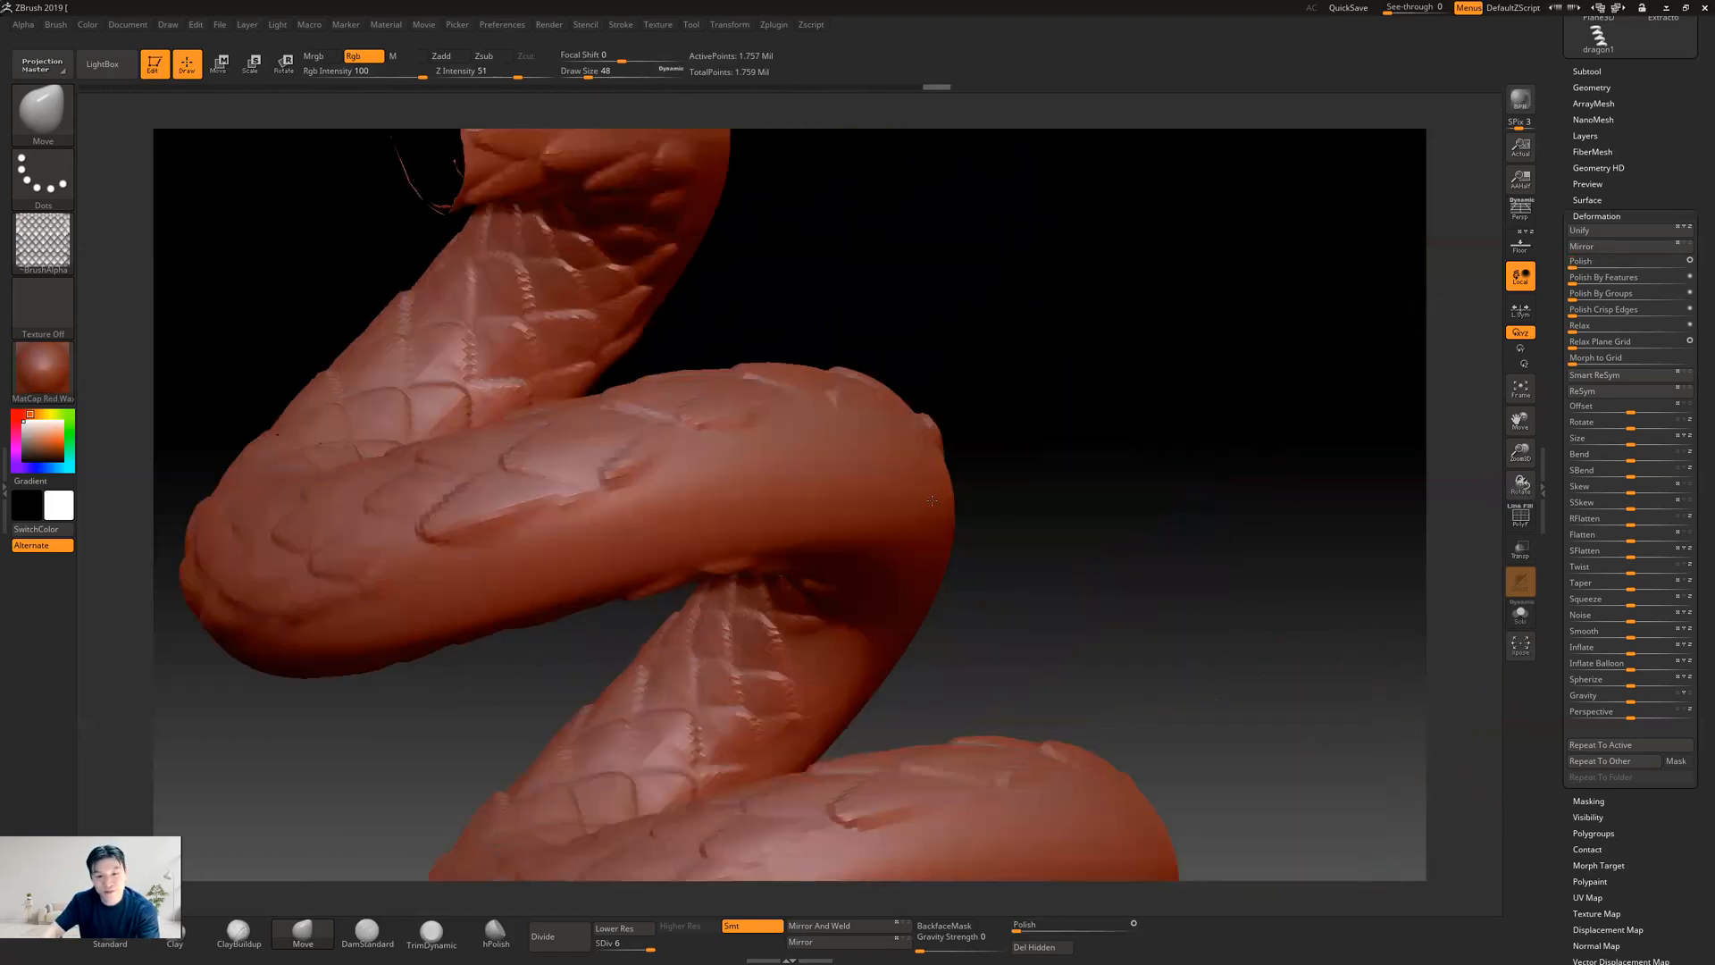
{"action": "mouse_move", "coordinate": [1080, 576]}
{"action": "left_mouse_down"}
{"action": "mouse_move", "coordinate": [1152, 591]}
{"action": "mouse_move", "coordinate": [1054, 555]}
{"action": "left_mouse_up"}
{"action": "left_click_drag", "start_coordinate": [1045, 421], "coordinate": [1087, 542]}
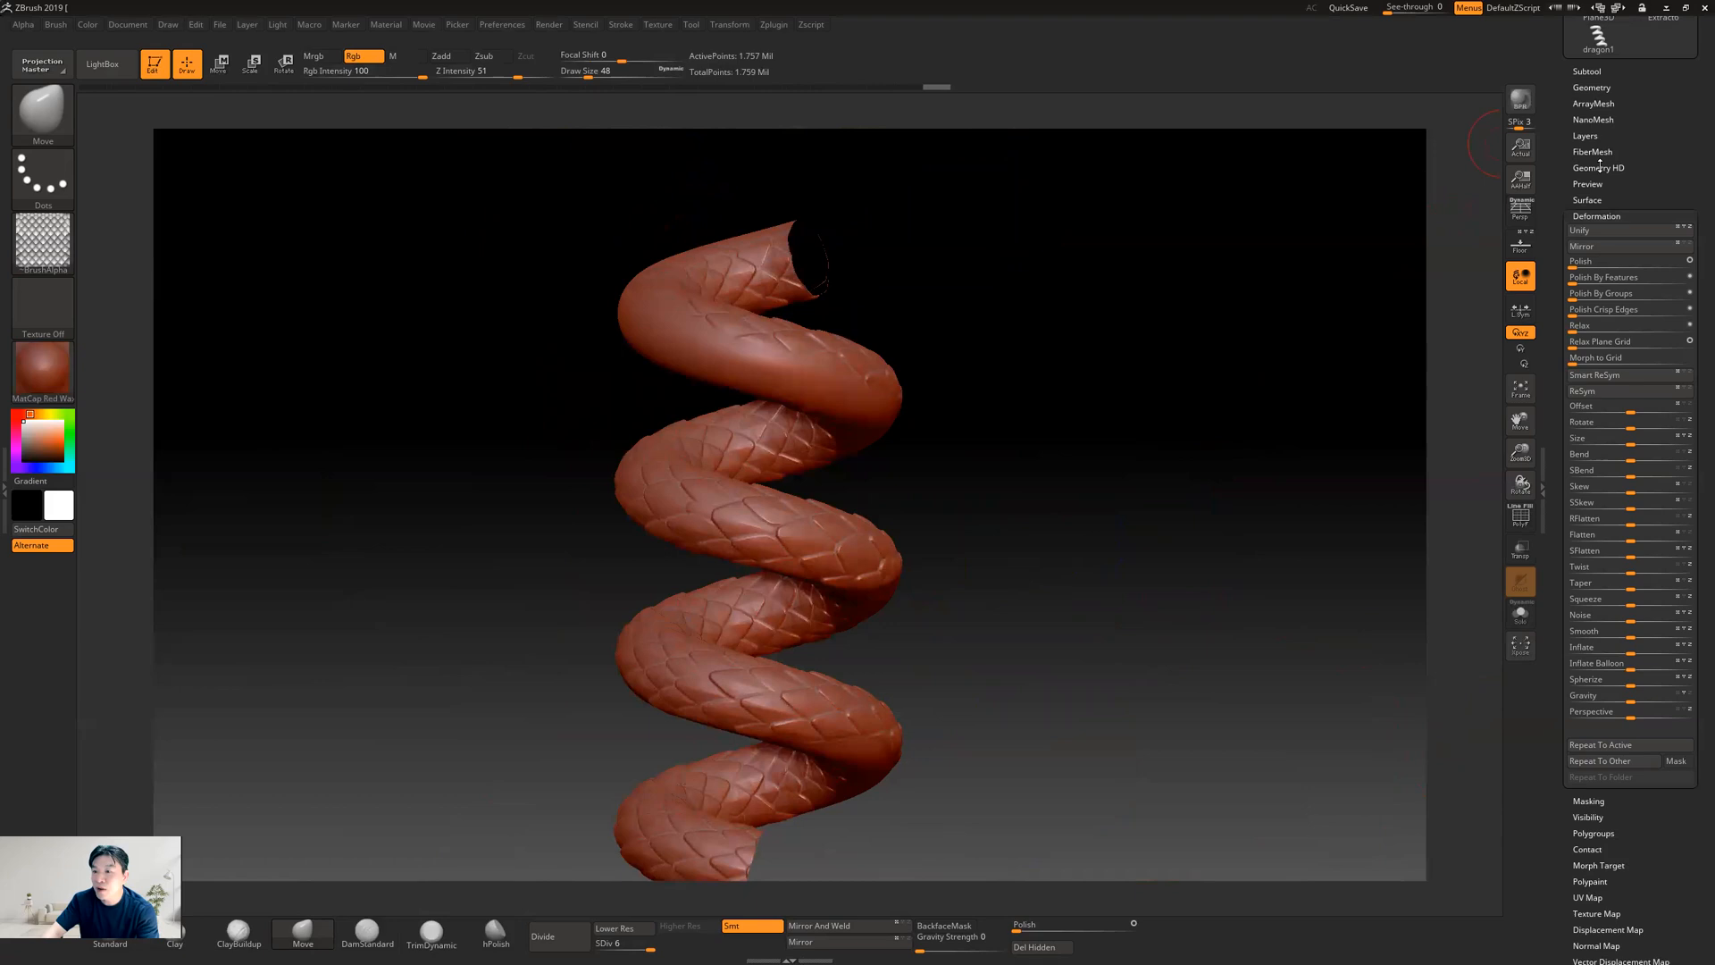
Make the dragon1 subtool with the NanoMesh scales active and compare it with the alpha-based helix
{"action": "left_click", "coordinate": [1592, 88]}
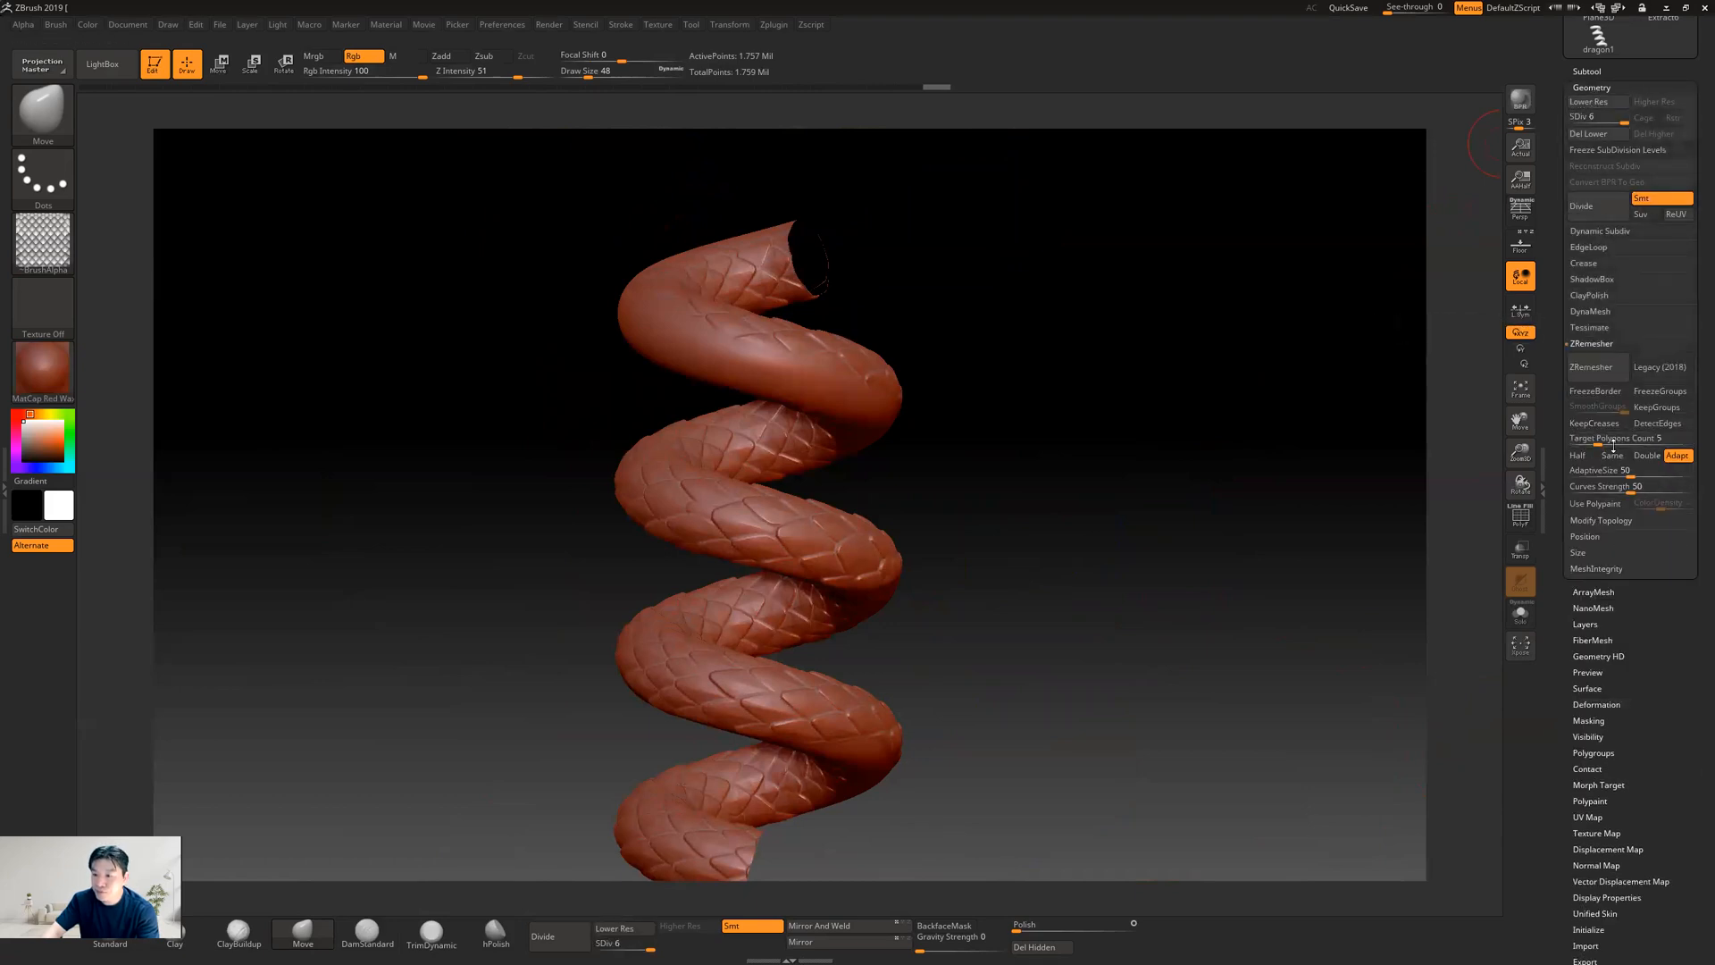
{"action": "left_click", "coordinate": [1586, 72]}
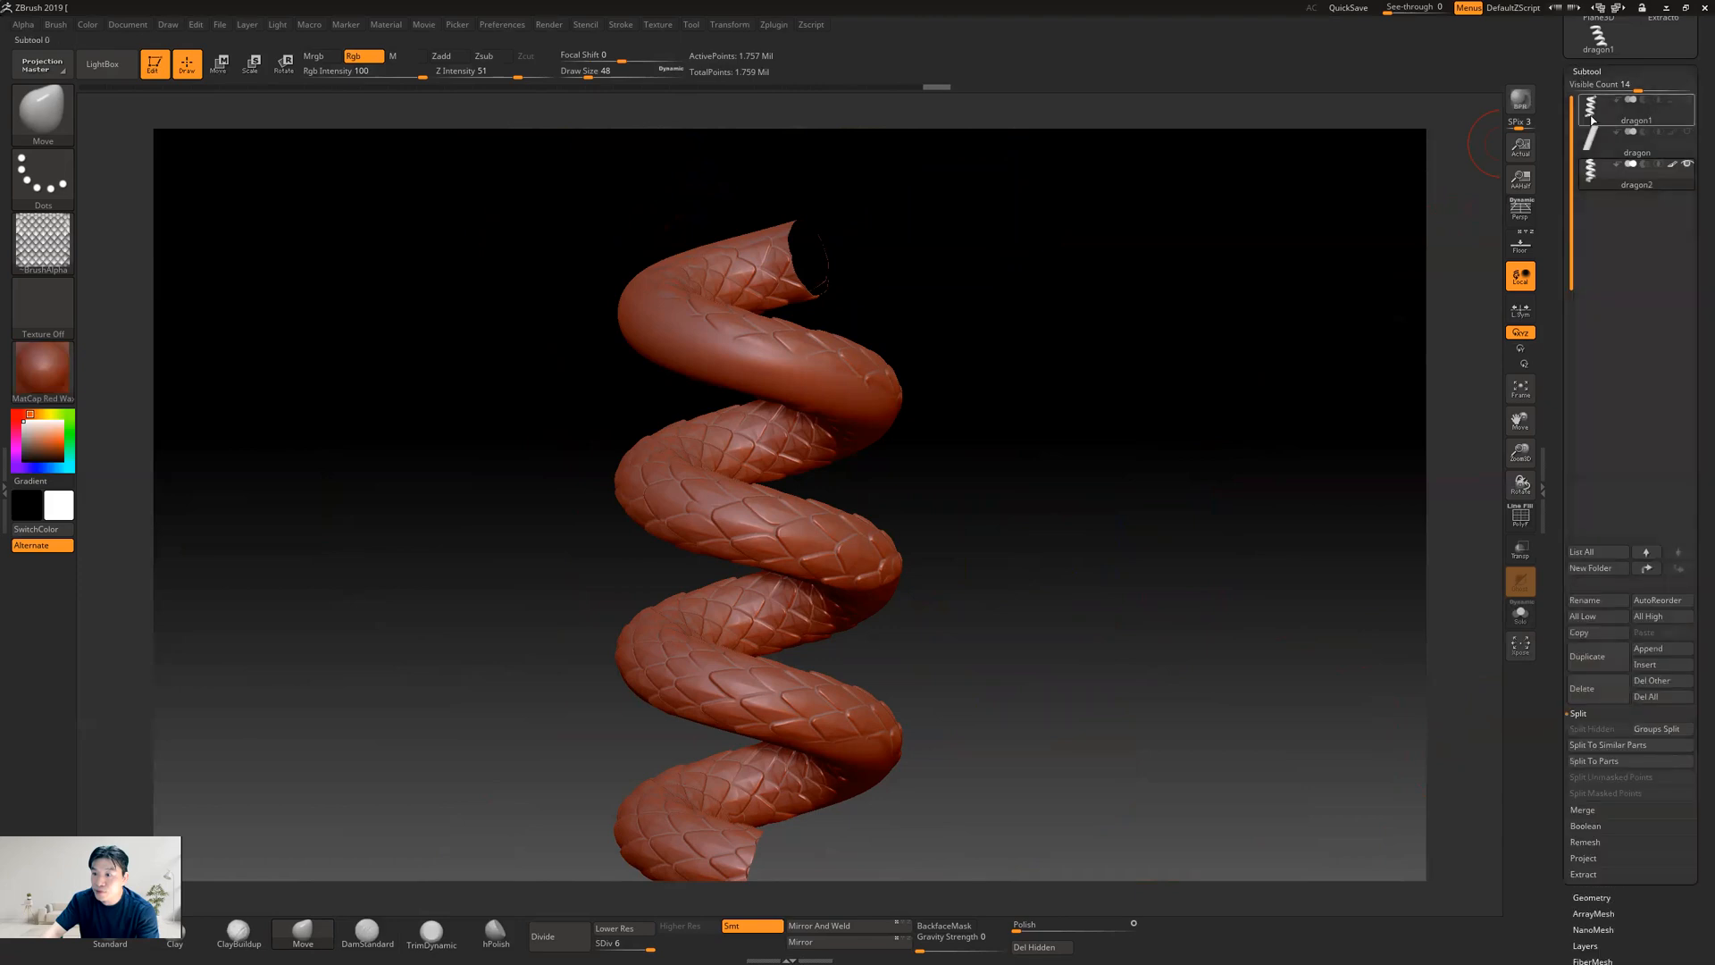
{"action": "left_click", "coordinate": [1598, 120]}
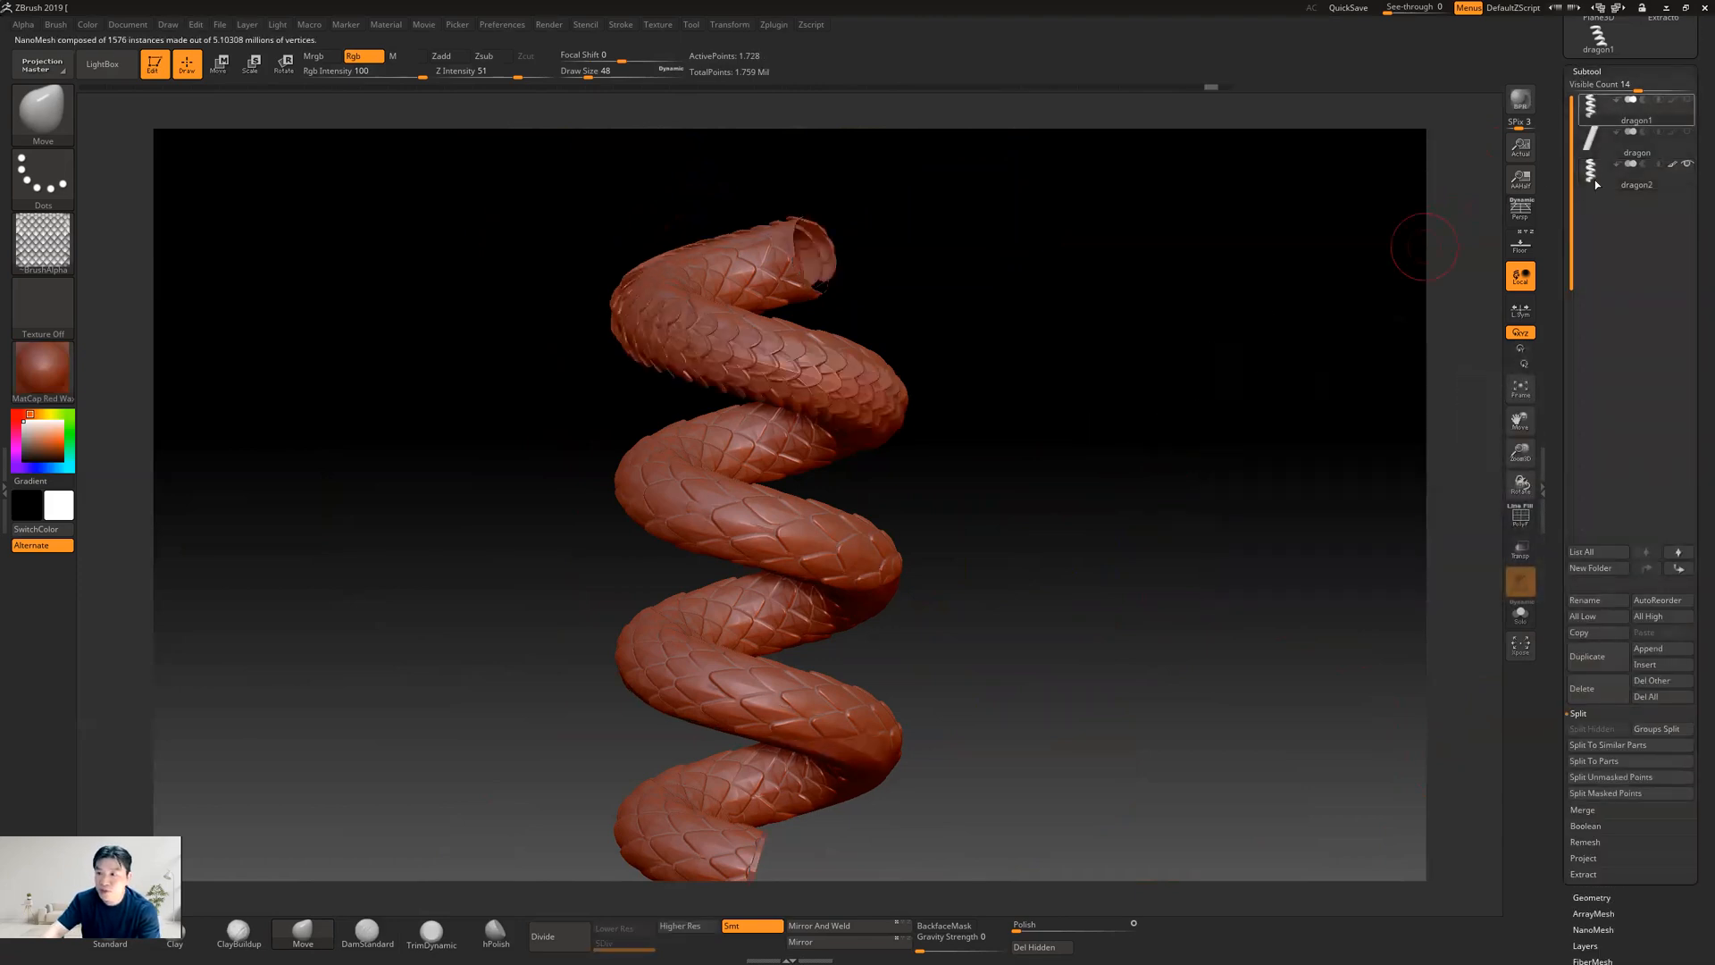
{"action": "mouse_move", "coordinate": [1091, 431]}
{"action": "left_mouse_down"}
{"action": "mouse_move", "coordinate": [1120, 429]}
{"action": "mouse_move", "coordinate": [1108, 433]}
{"action": "left_mouse_up"}
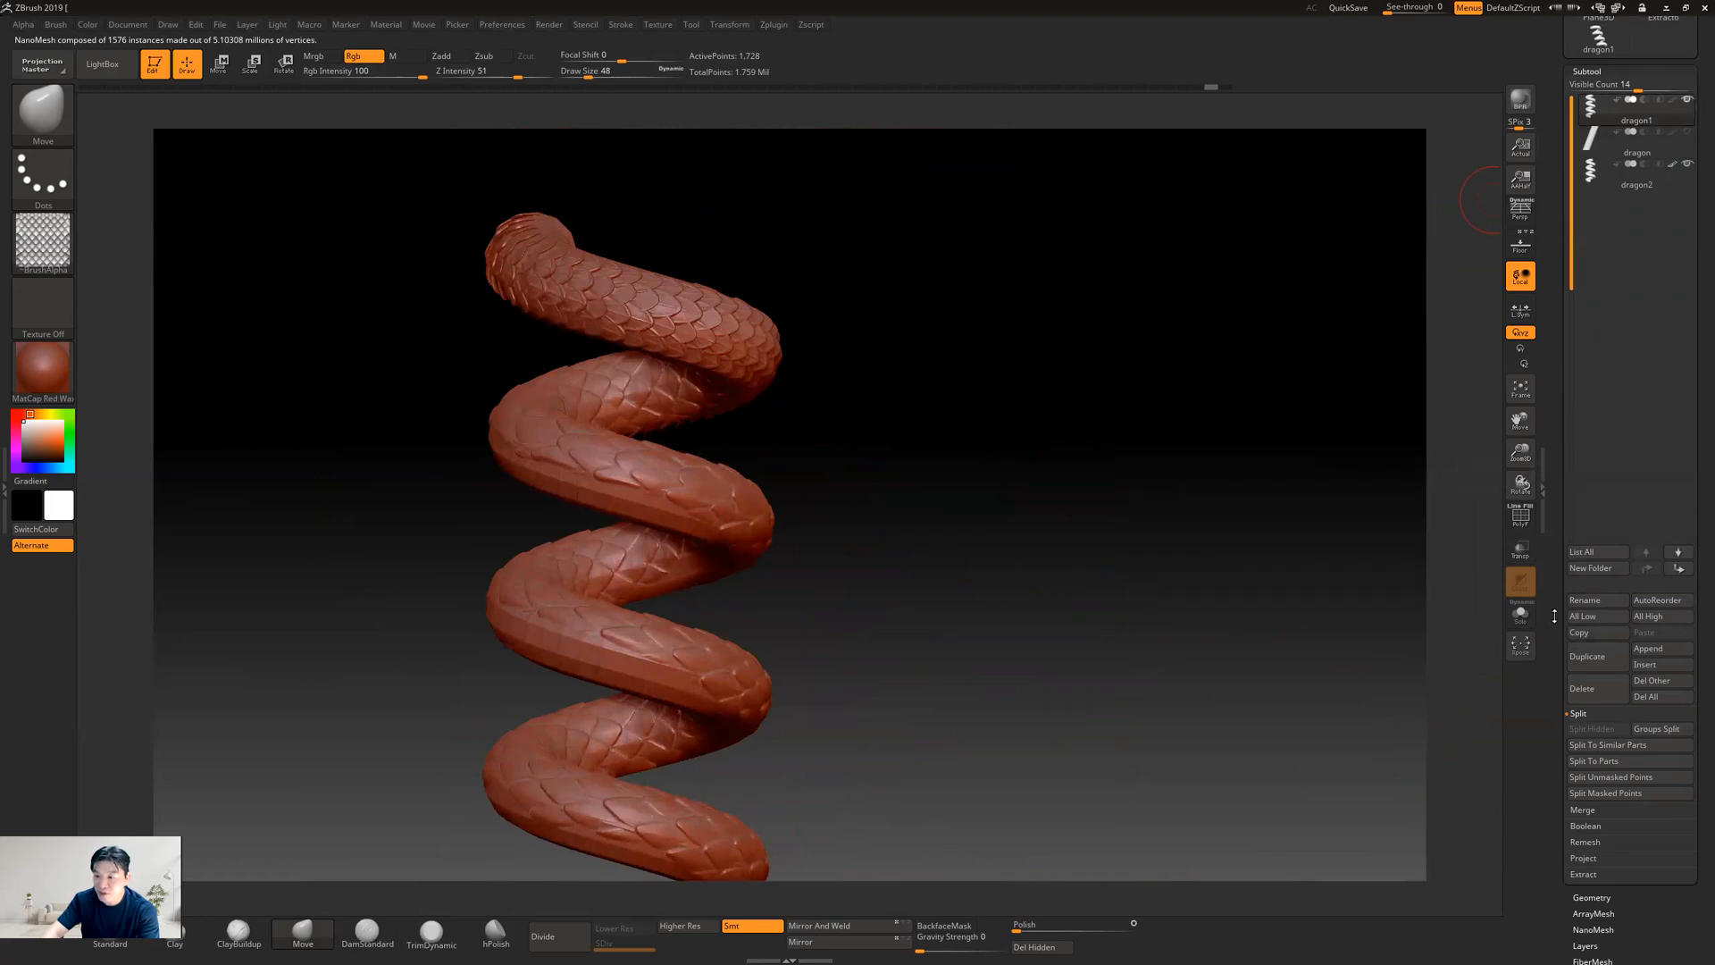
Turn off the display of the placement polygons for dragon1's NanoMesh scales
{"action": "scroll", "coordinate": [1558, 616], "scroll_direction": "down", "scroll_amount": 5}
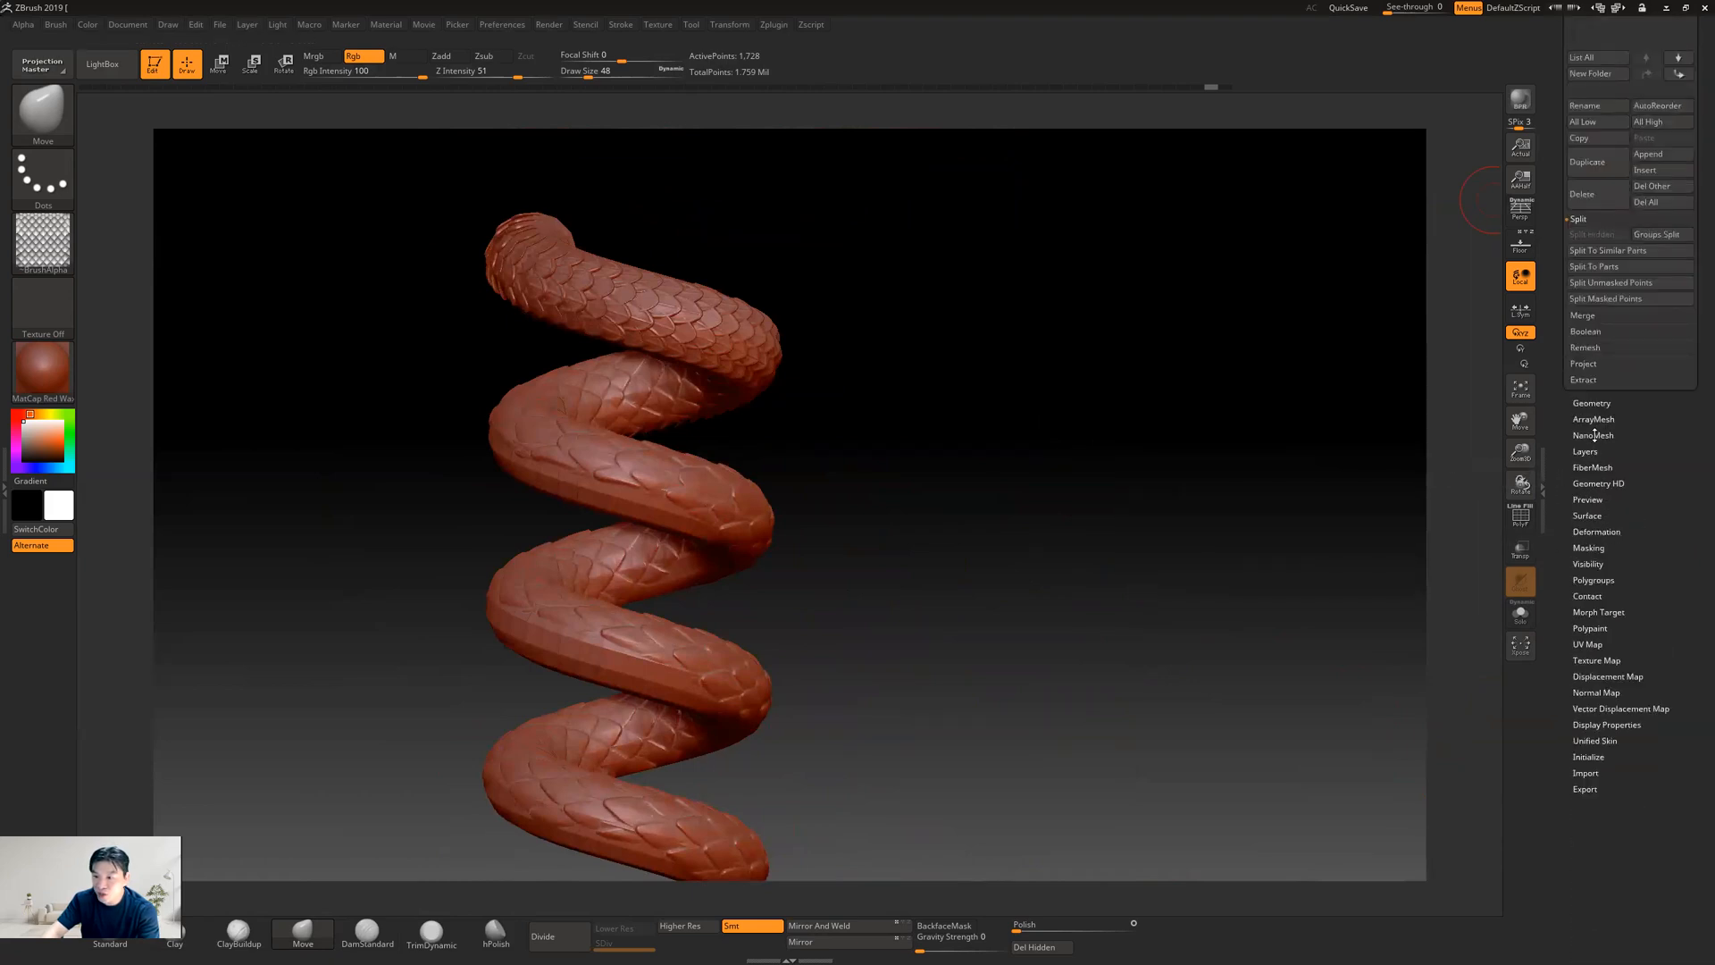
{"action": "left_click", "coordinate": [1593, 434]}
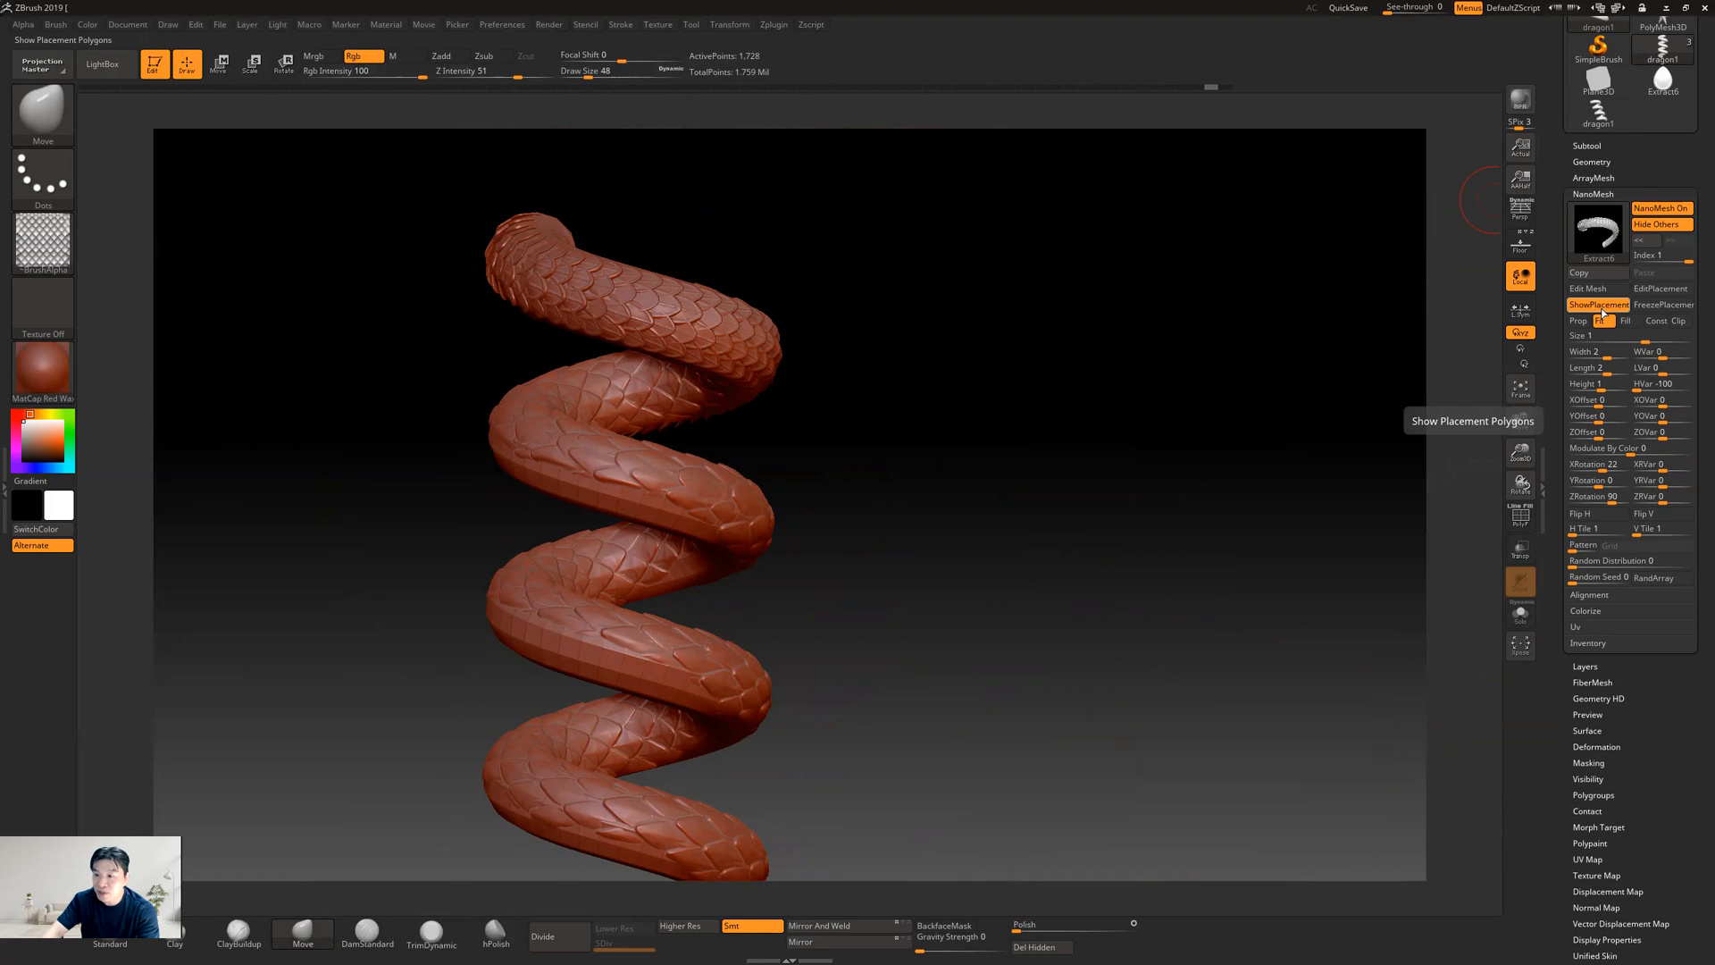
{"action": "left_click", "coordinate": [1610, 311]}
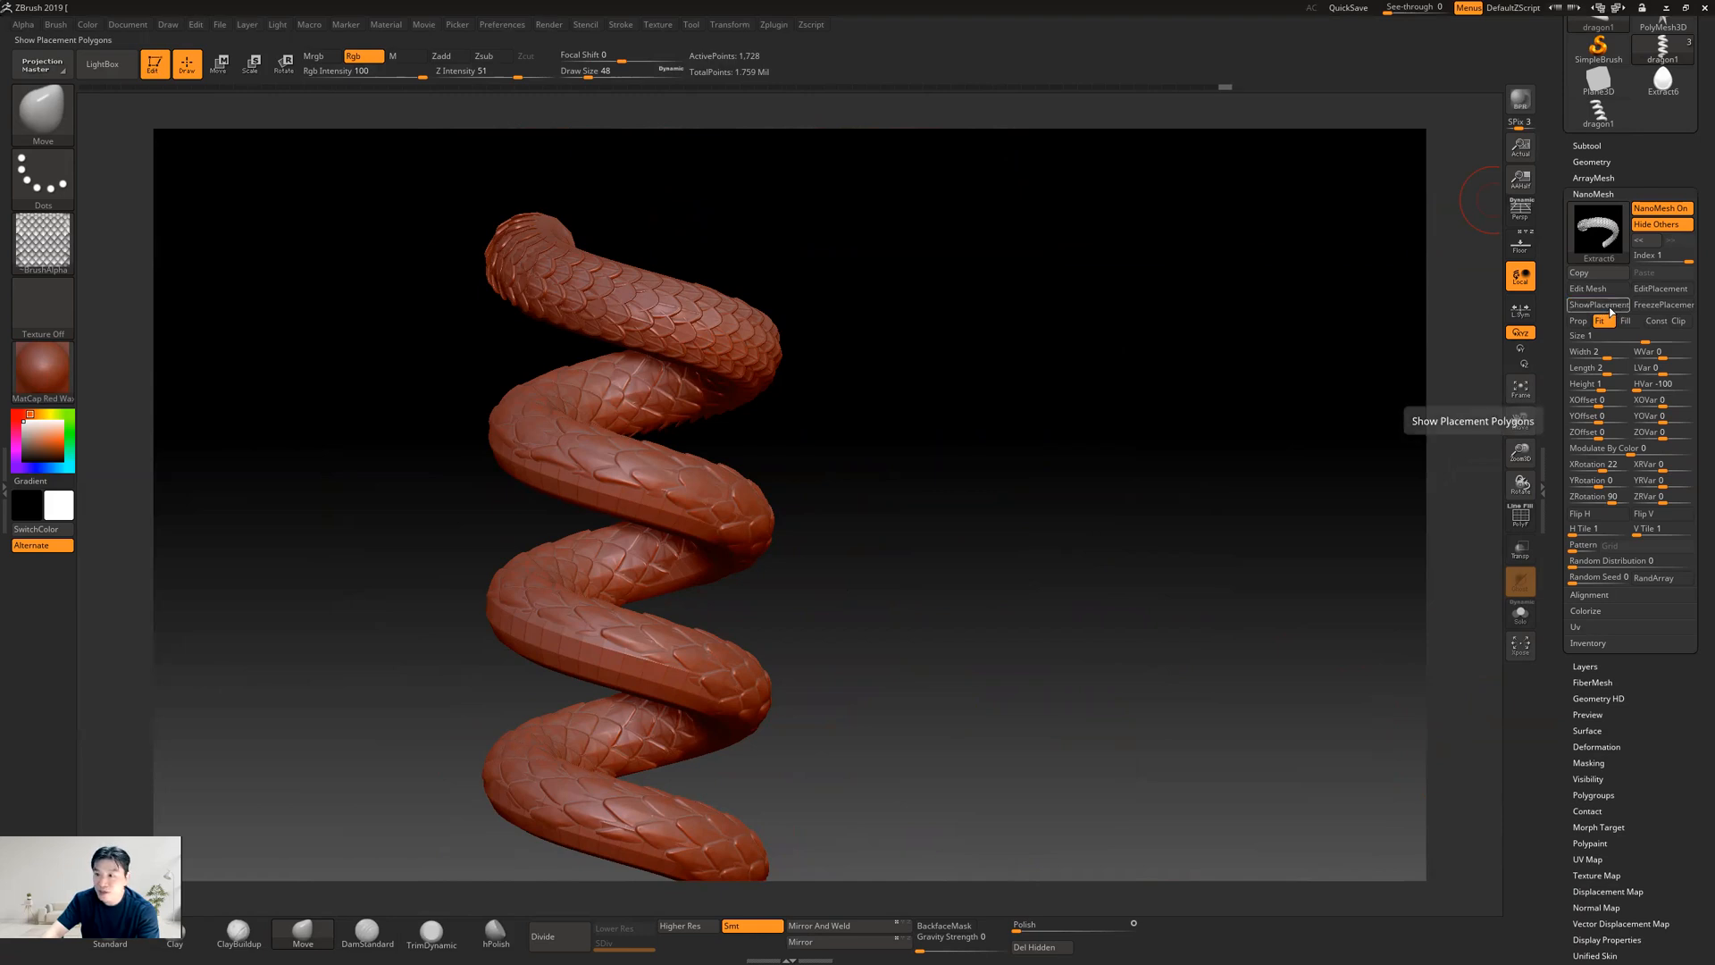
{"action": "left_click_drag", "start_coordinate": [1091, 421], "coordinate": [1107, 422]}
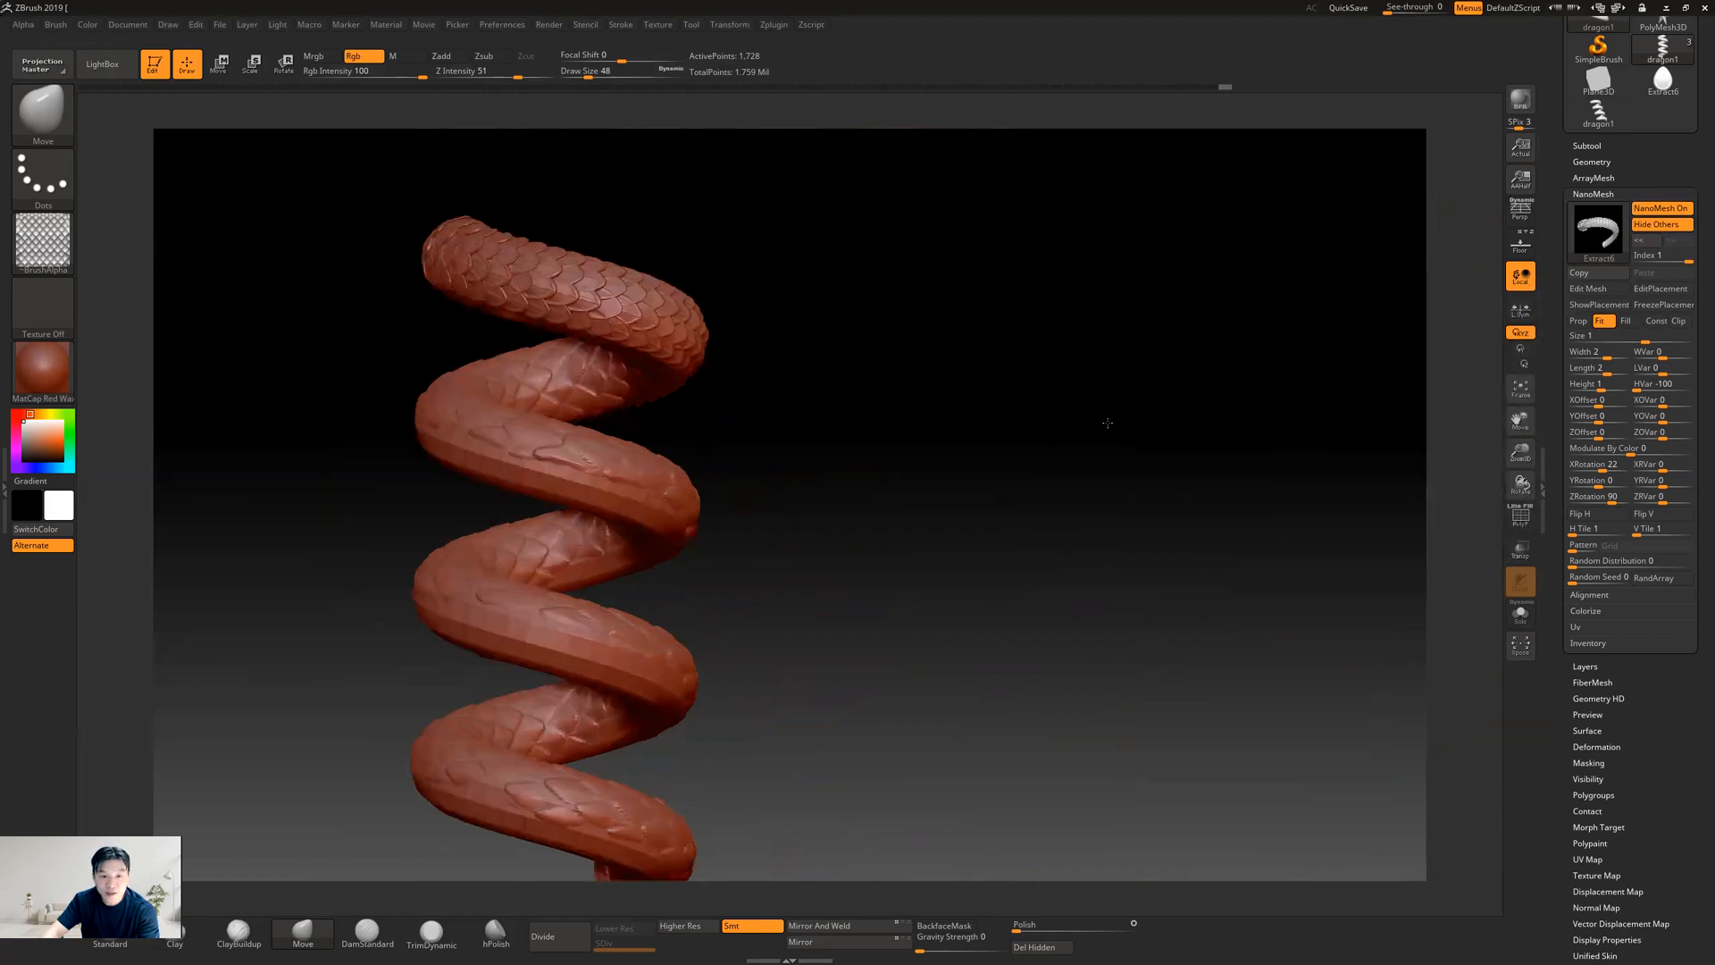
{"action": "scroll", "coordinate": [1587, 290], "scroll_direction": "up", "scroll_amount": 2}
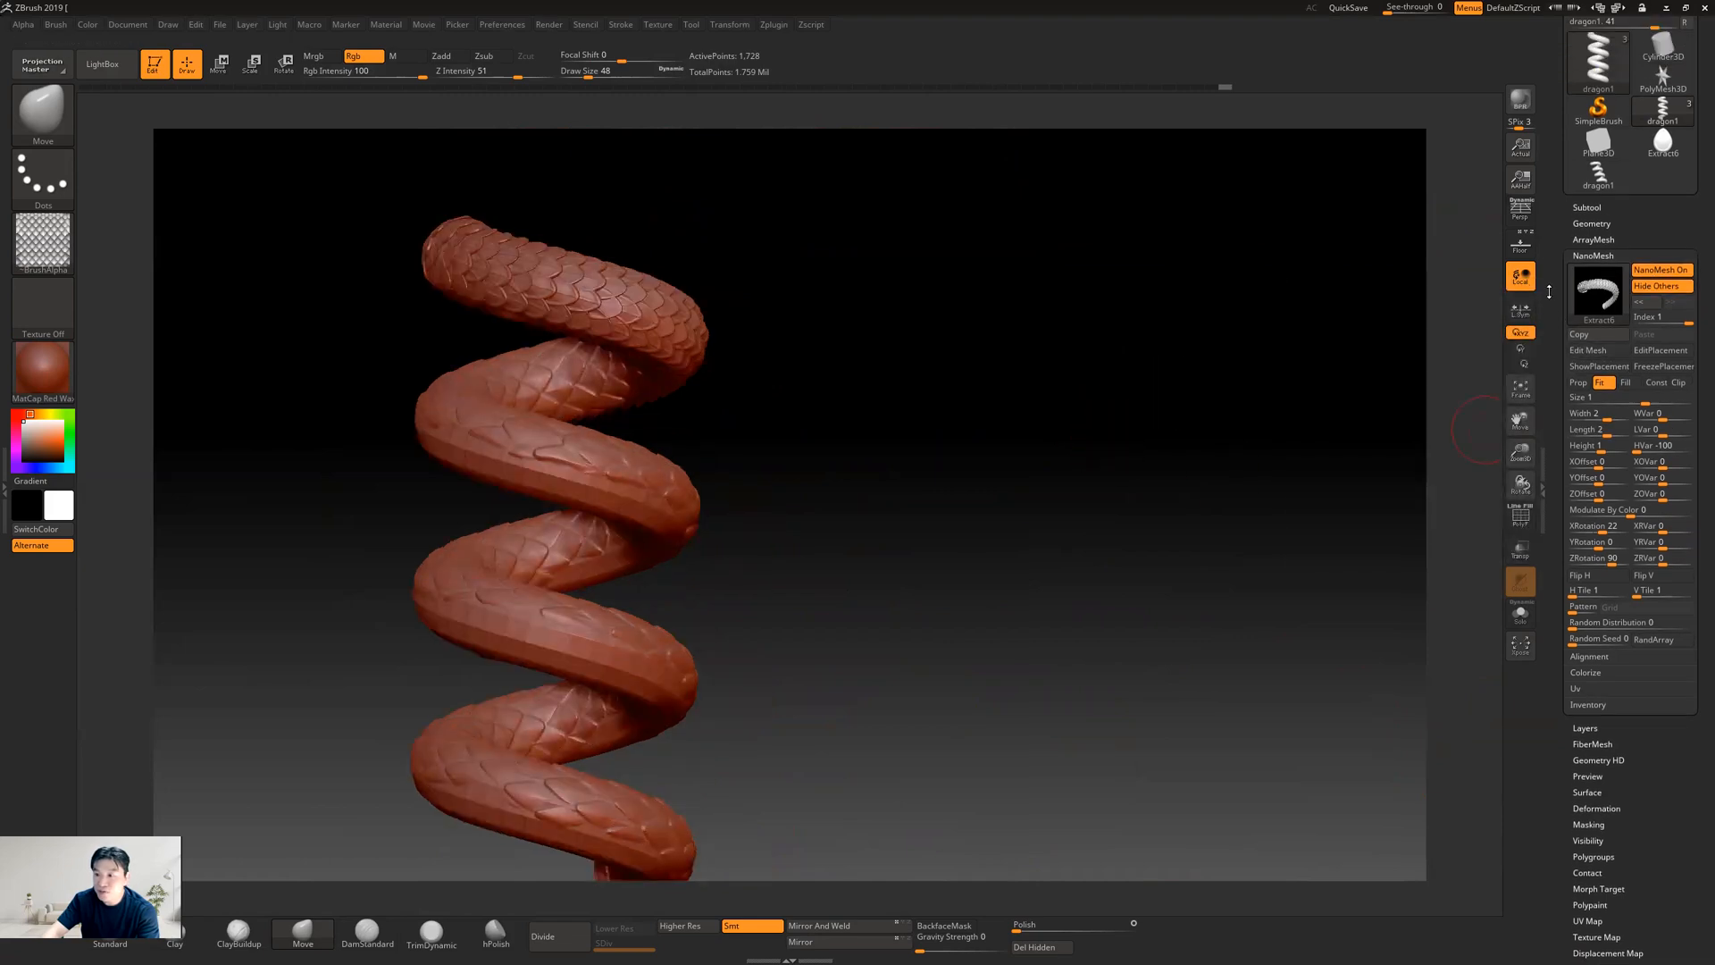
Switch the display of dragon1's NanoMesh placement polygons on and off to compare the scales with and without them
{"action": "left_click", "coordinate": [1588, 362]}
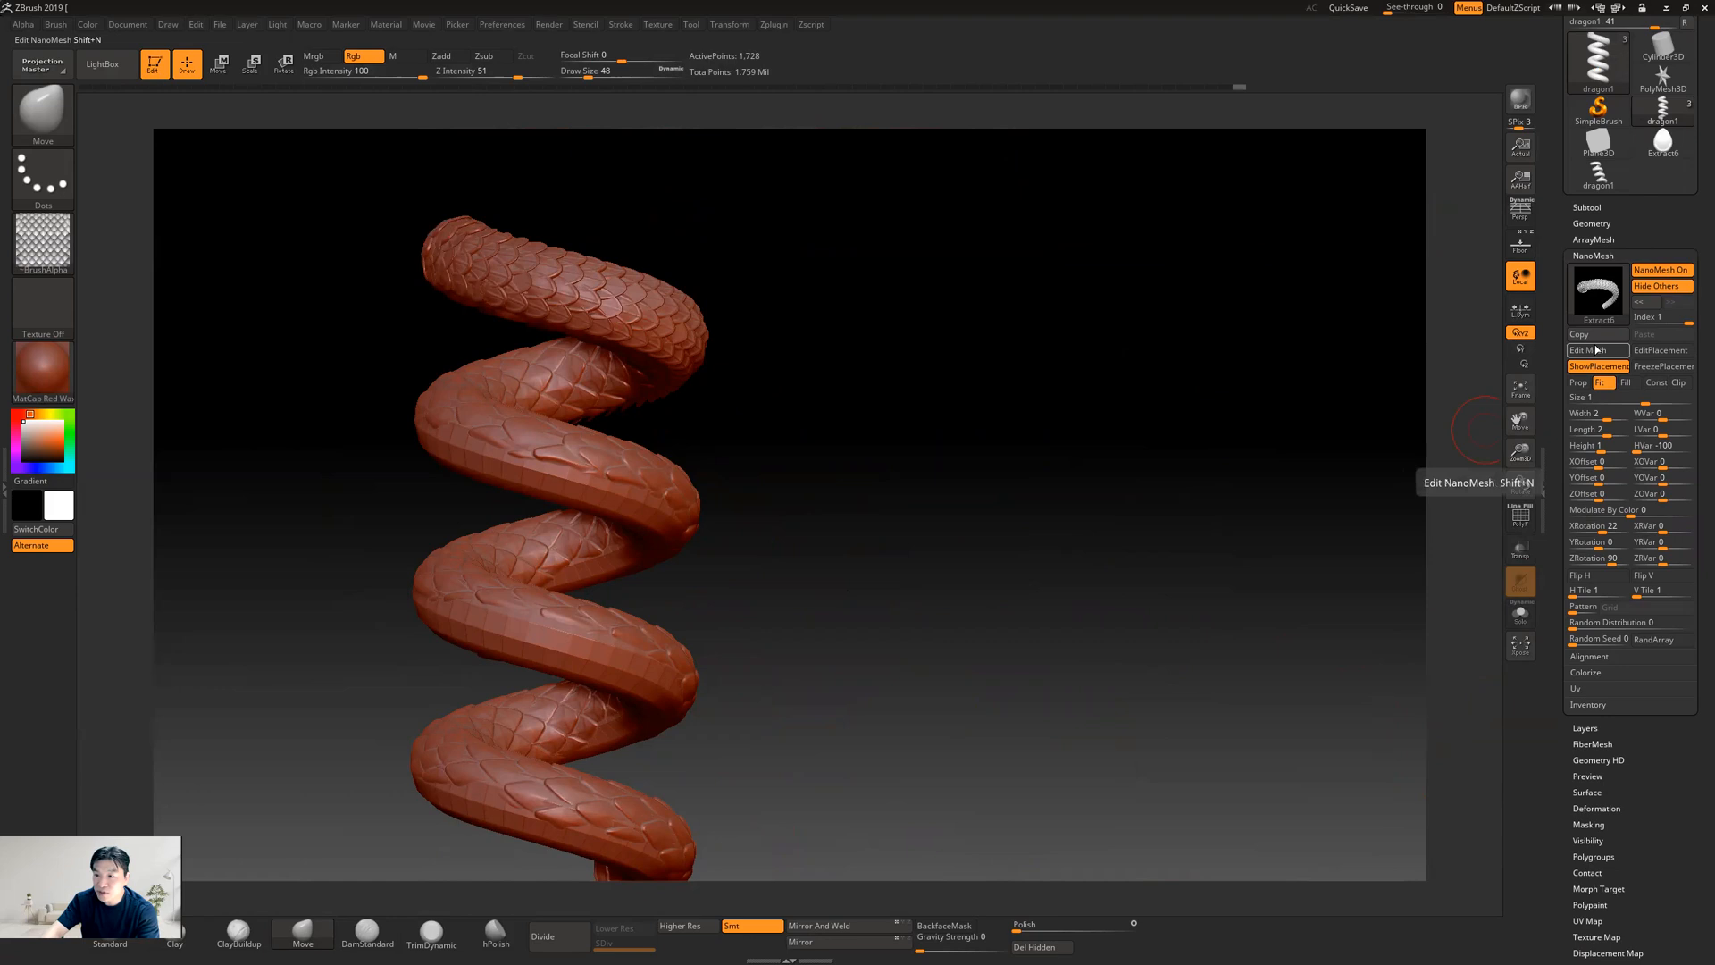
{"action": "left_click", "coordinate": [1592, 354]}
{"action": "left_click", "coordinate": [1594, 353]}
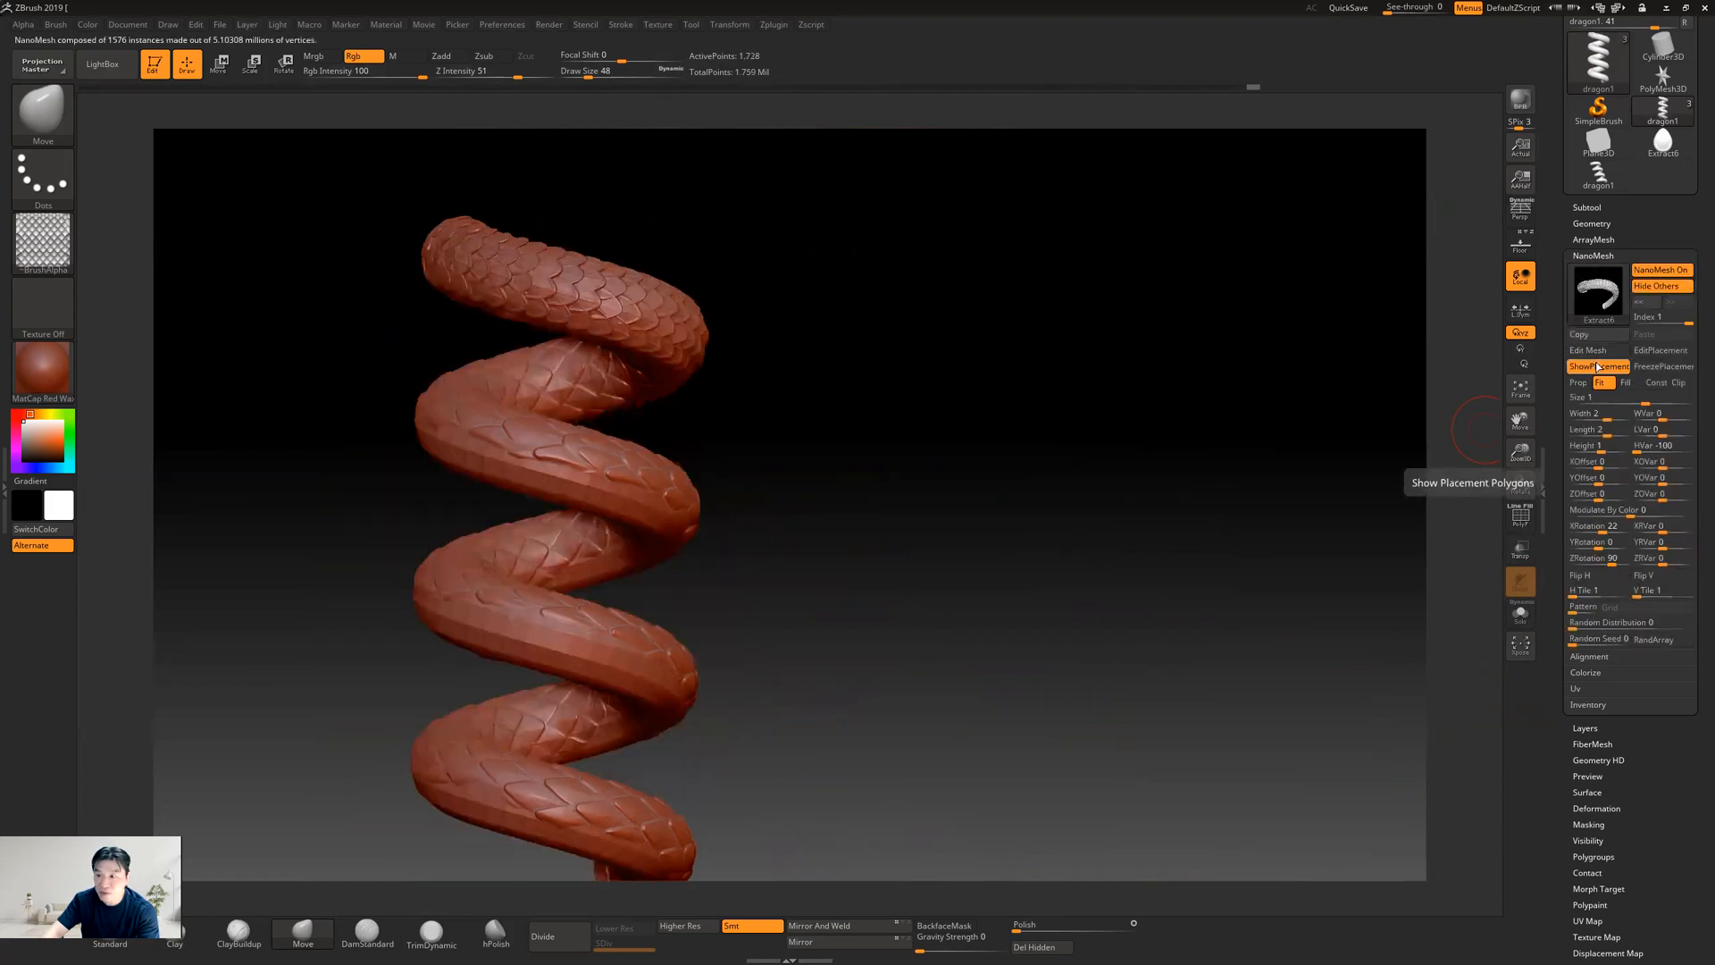
{"action": "left_click", "coordinate": [1598, 367]}
{"action": "left_click", "coordinate": [1595, 367]}
{"action": "left_click", "coordinate": [1595, 367]}
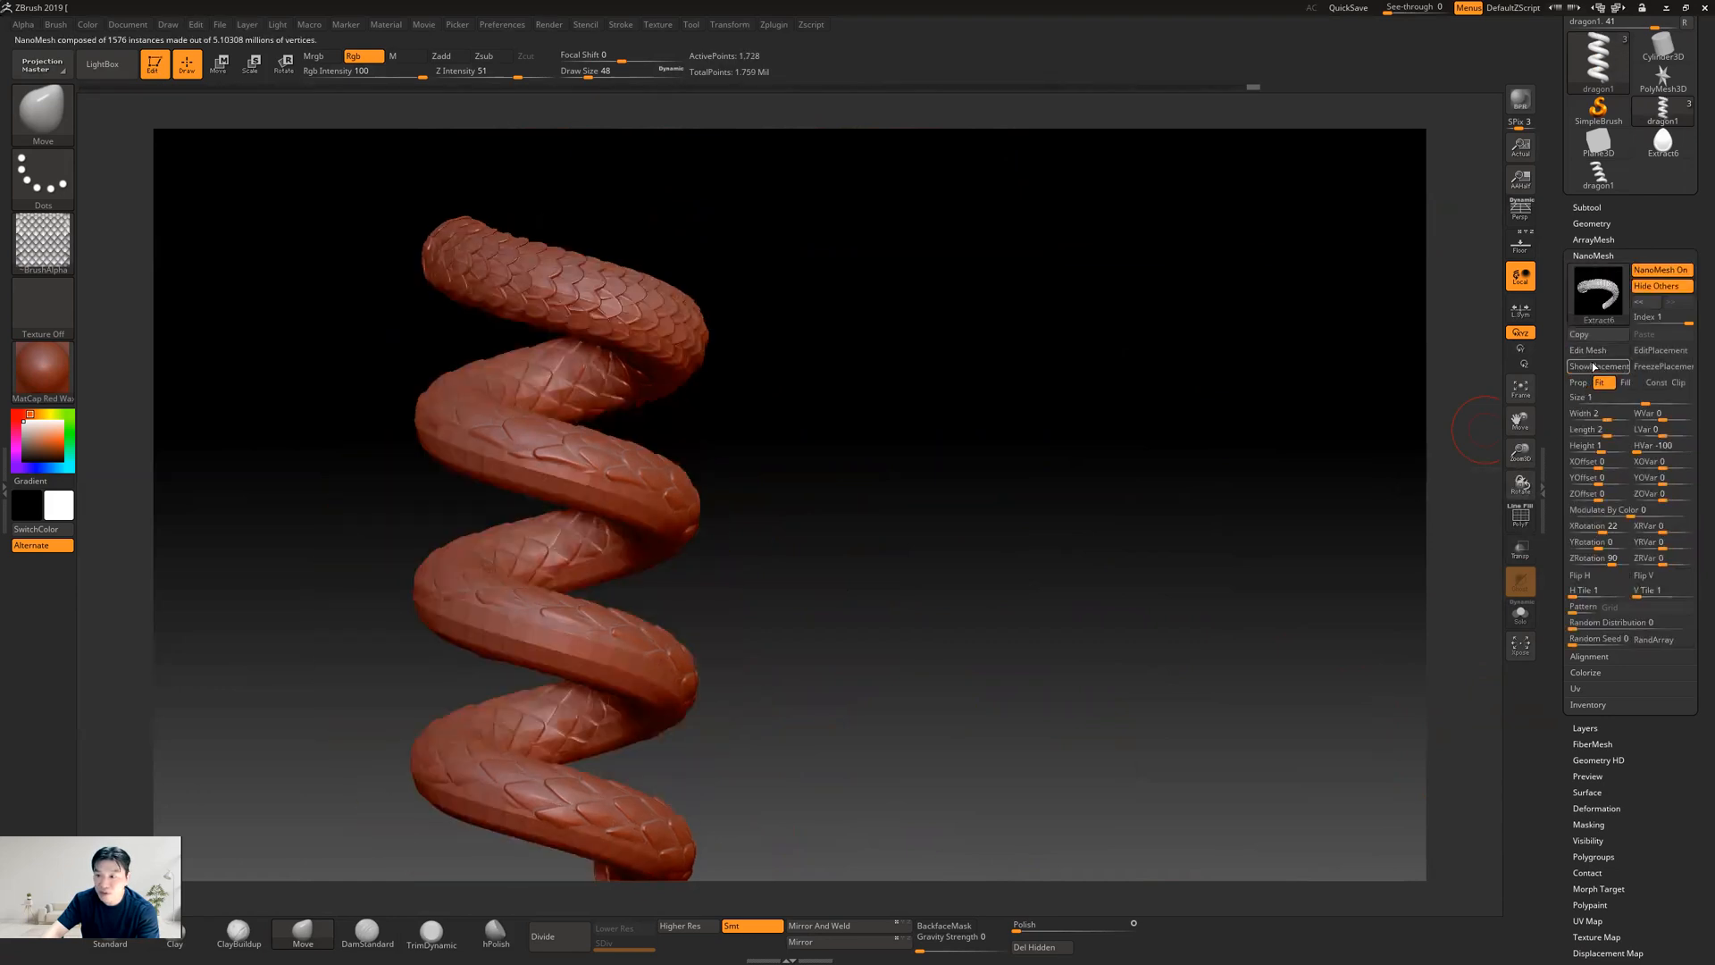
{"action": "left_click", "coordinate": [1593, 367]}
{"action": "left_click", "coordinate": [1594, 367]}
{"action": "left_click", "coordinate": [1598, 366]}
{"action": "left_click", "coordinate": [1600, 364]}
Enter and leave NanoMesh source mesh editing for dragon1, and turn on the display of its placement polygons
{"action": "left_click", "coordinate": [1598, 354]}
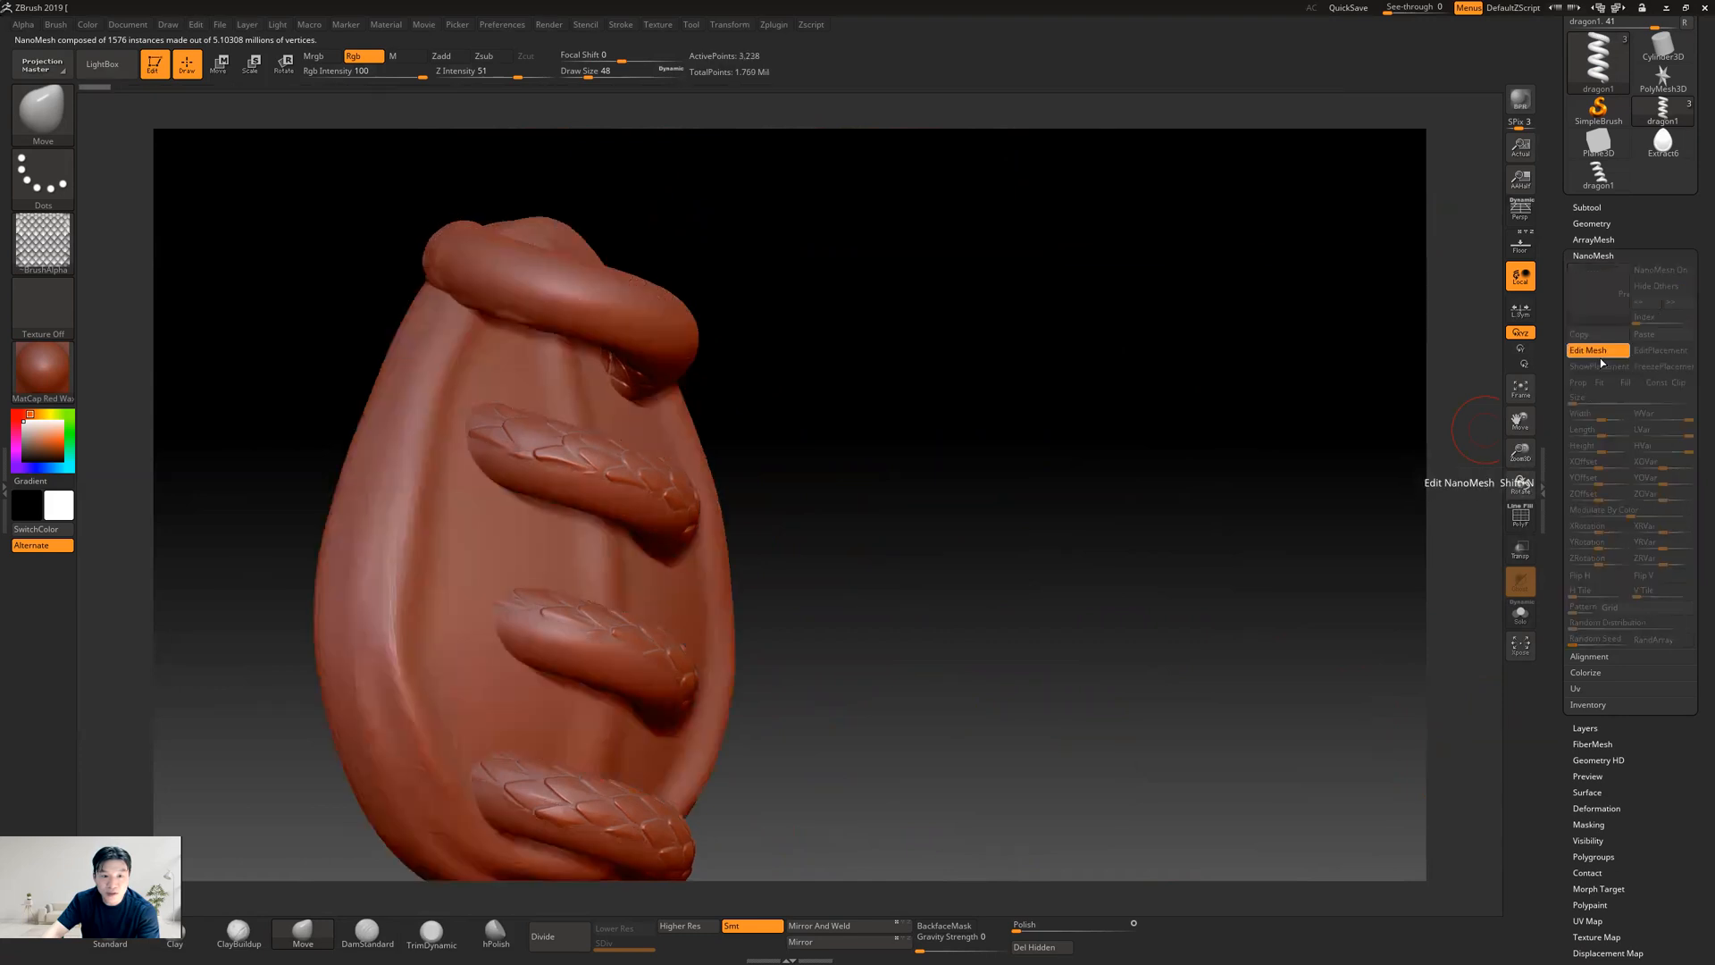
{"action": "left_click", "coordinate": [1600, 354]}
{"action": "left_click", "coordinate": [1598, 367]}
{"action": "left_click", "coordinate": [1598, 369]}
{"action": "left_click", "coordinate": [1598, 369]}
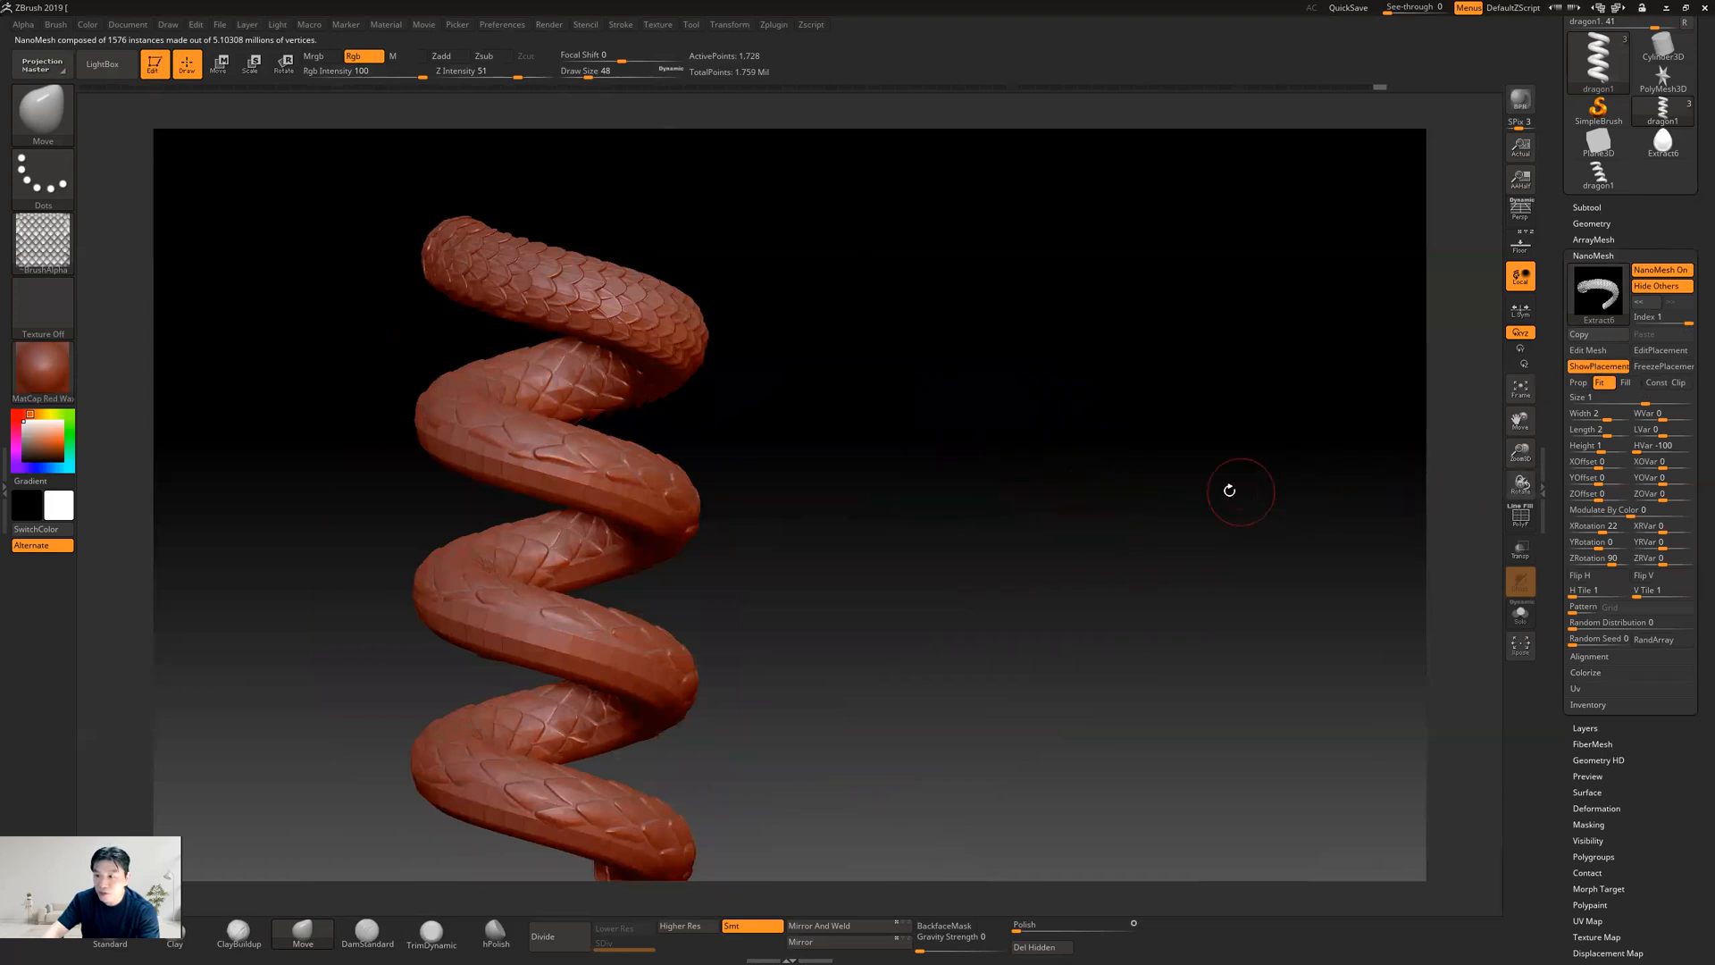
Try the Prop mode for dragon1's NanoMesh scales, and set them to Fill mode
{"action": "left_click", "coordinate": [1578, 384]}
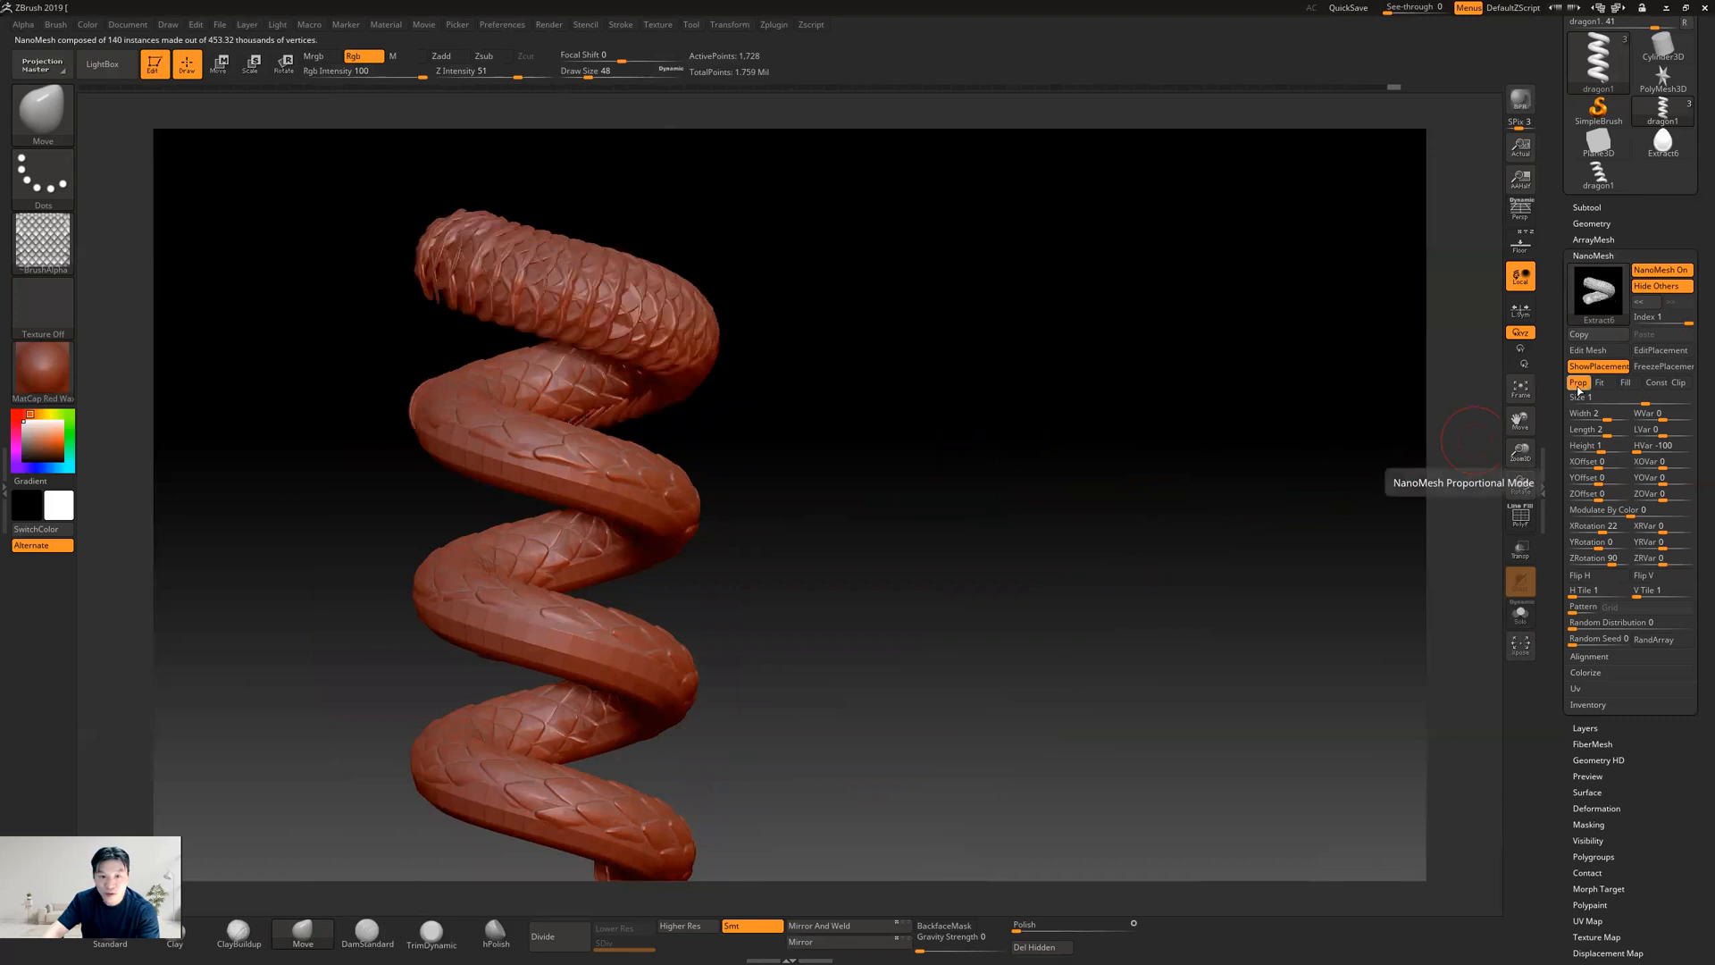
{"action": "left_click", "coordinate": [1626, 382]}
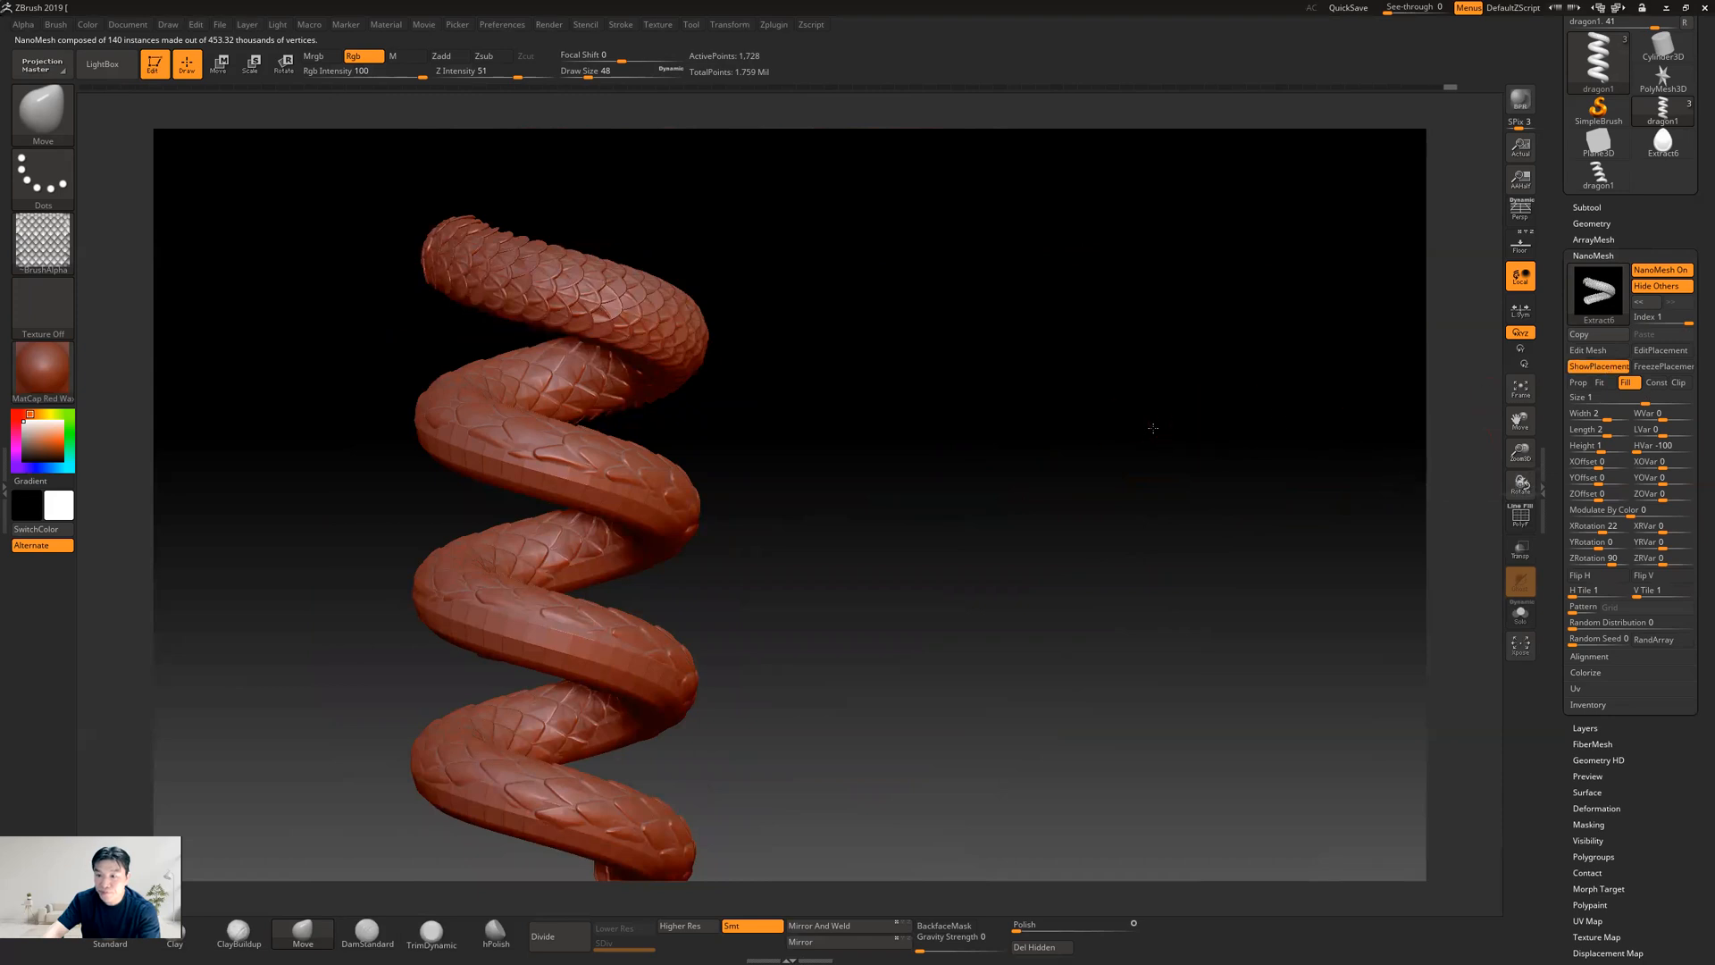
{"action": "left_click_drag", "start_coordinate": [1247, 438], "coordinate": [1148, 421]}
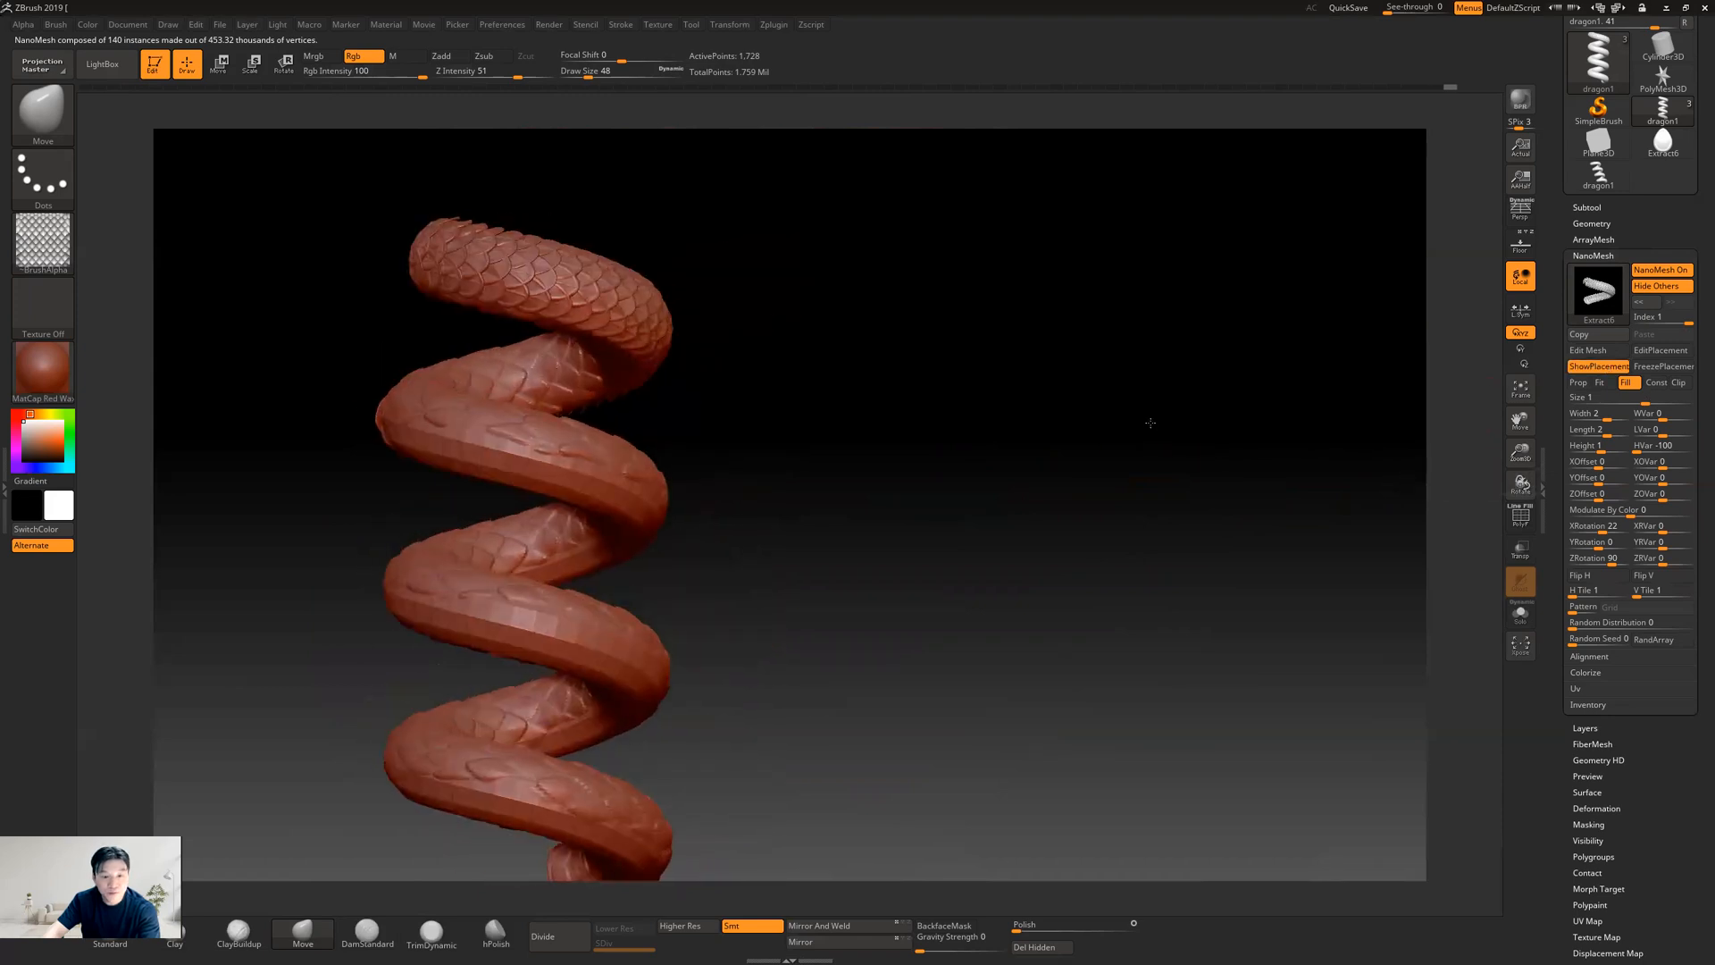
Select dragon2 and return to dragon1 in the subtool list, comparing the two scaled helixes
{"action": "left_click", "coordinate": [1586, 206]}
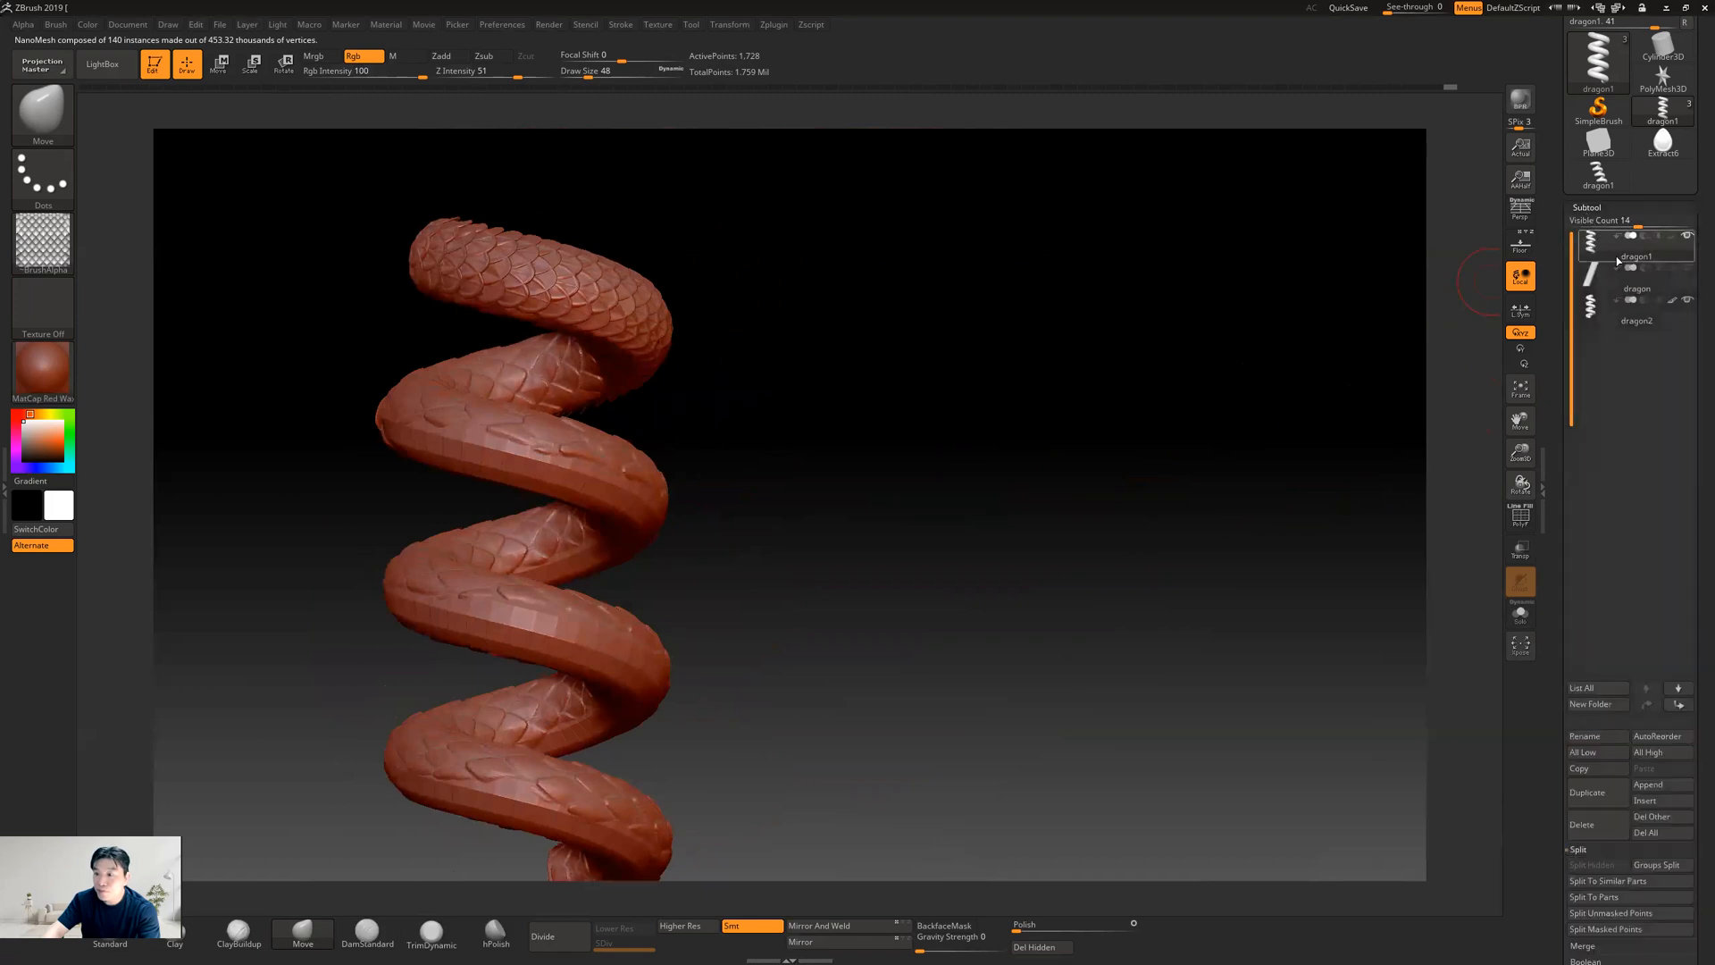
{"action": "mouse_move", "coordinate": [1691, 241]}
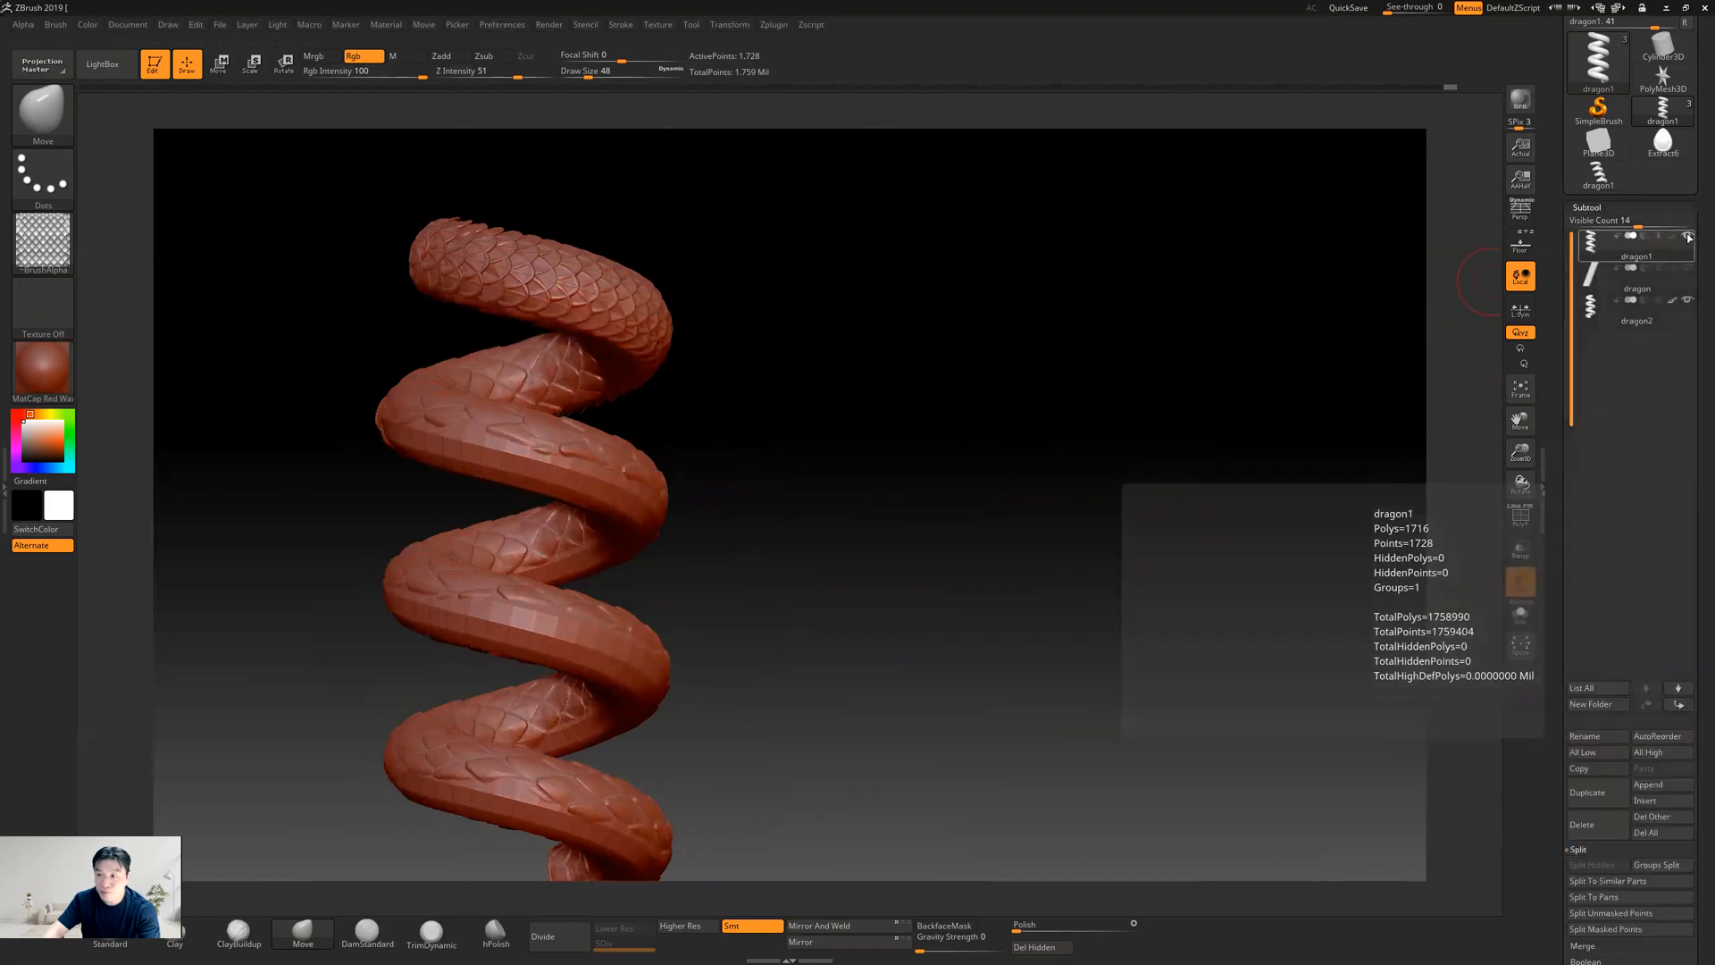
{"action": "left_click", "coordinate": [1675, 305]}
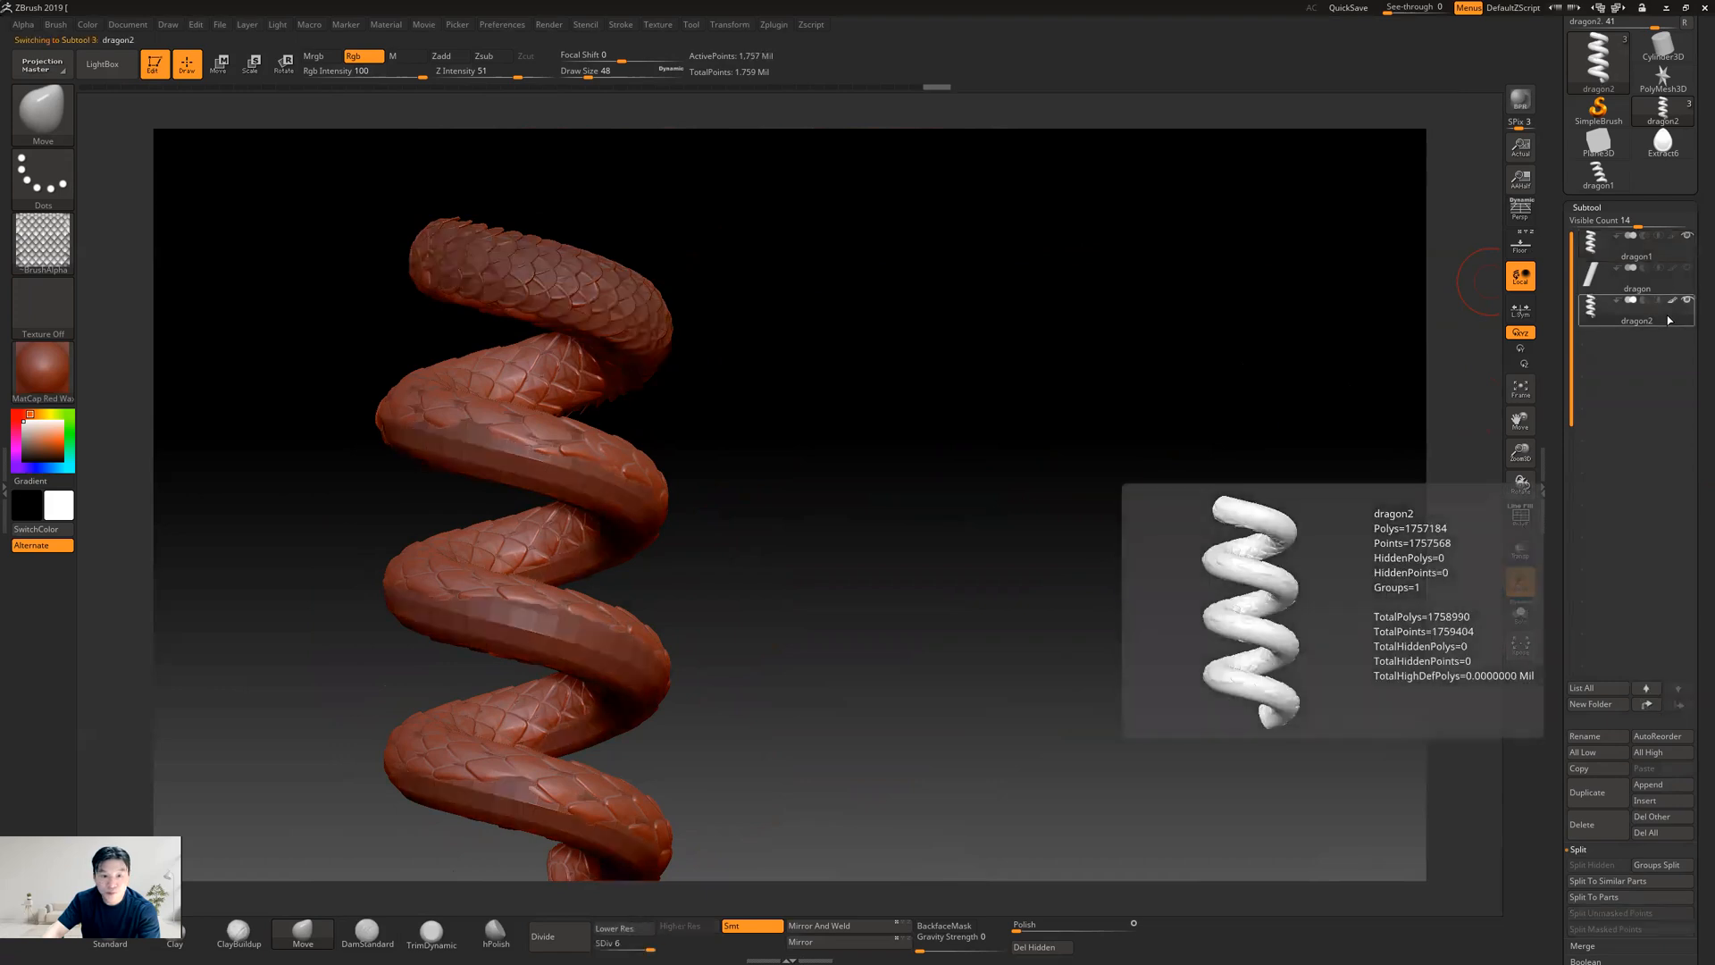
{"action": "left_click", "coordinate": [1648, 256]}
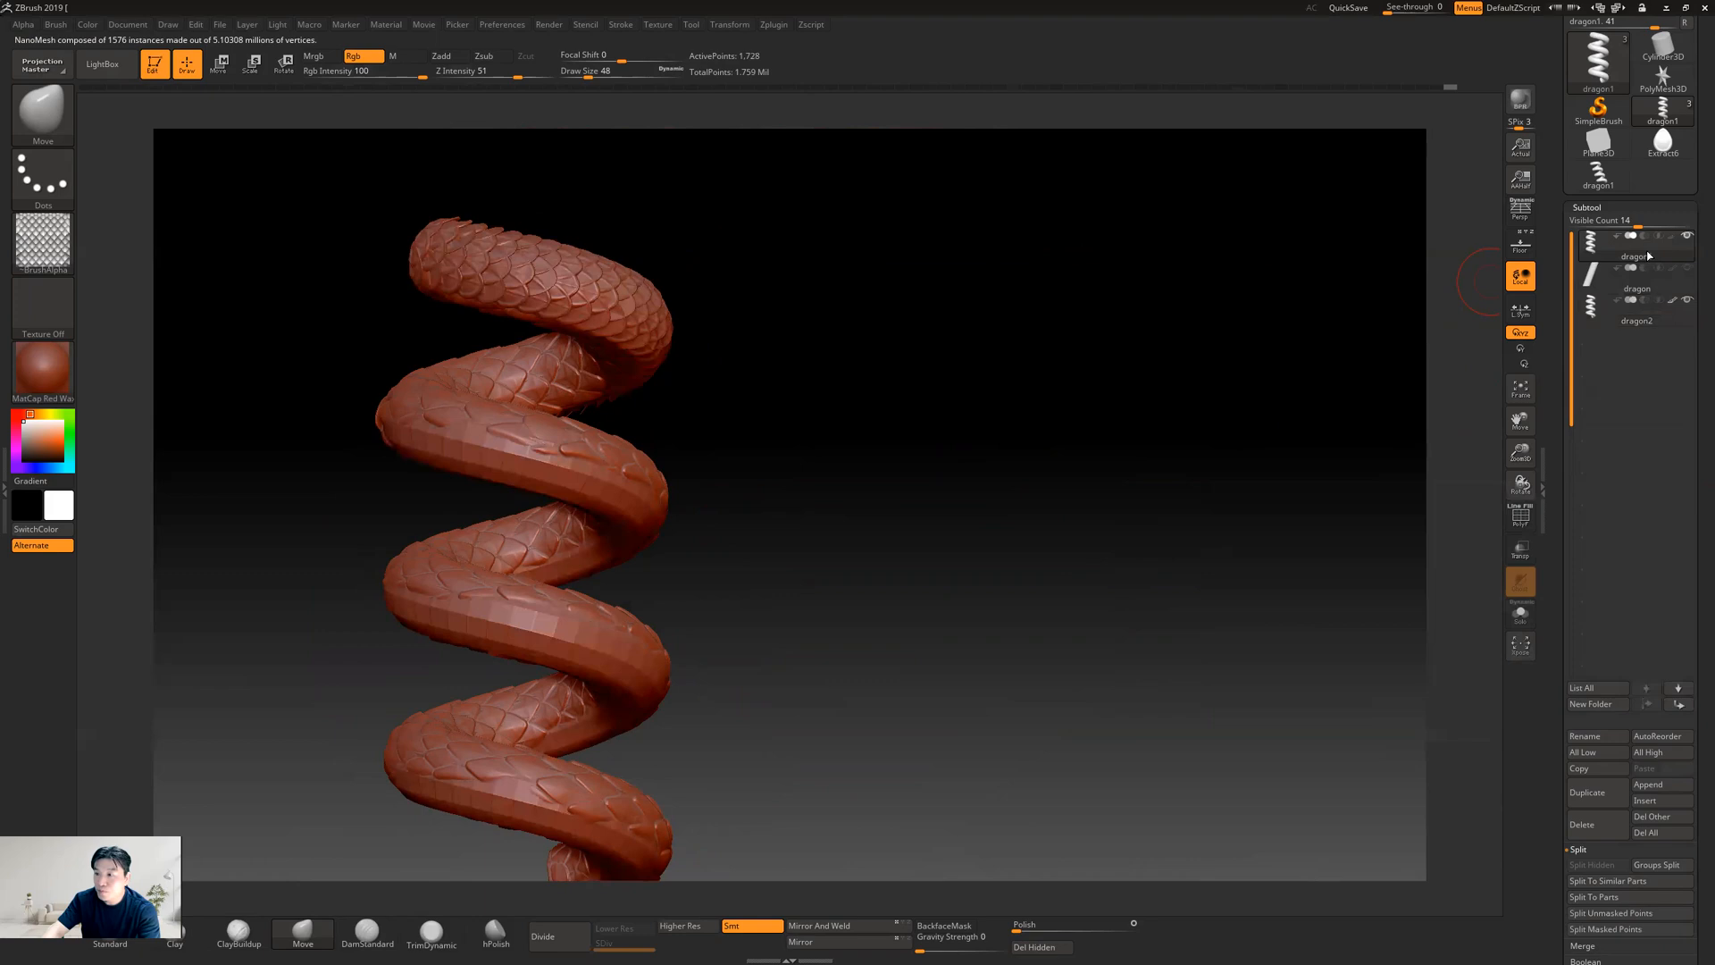
{"action": "mouse_move", "coordinate": [1556, 675]}
{"action": "left_mouse_down"}
{"action": "mouse_move", "coordinate": [1558, 574]}
{"action": "mouse_move", "coordinate": [1563, 659]}
{"action": "left_mouse_up"}
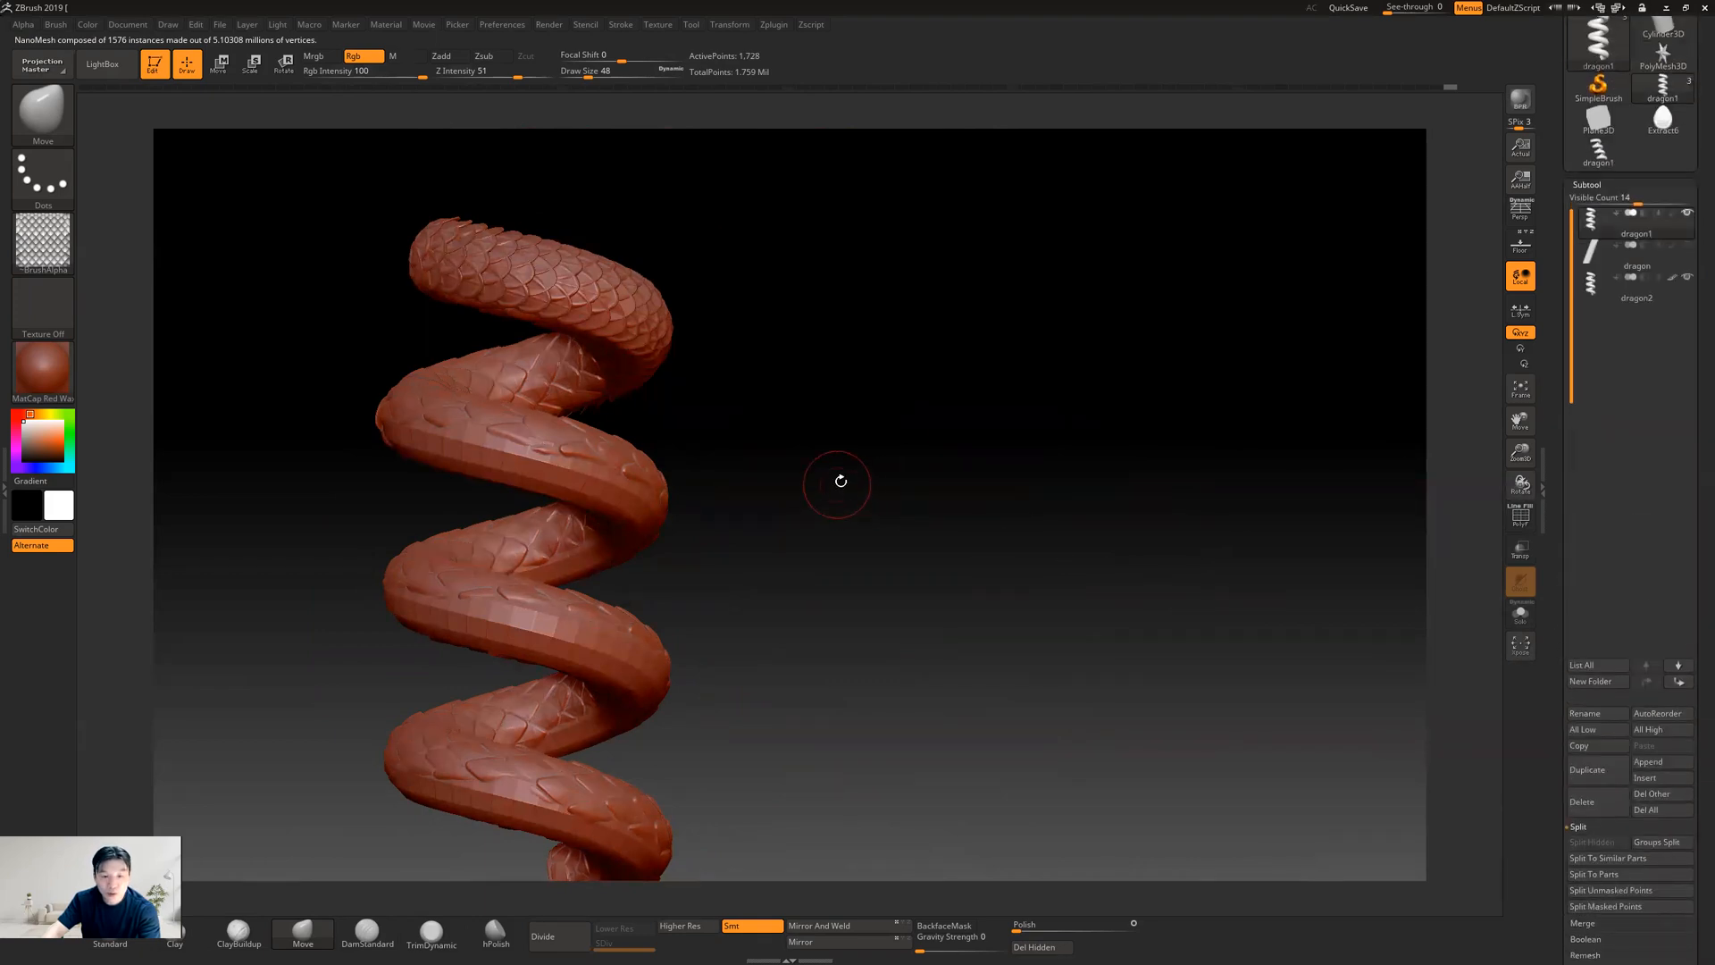
{"action": "left_click_drag", "start_coordinate": [840, 480], "coordinate": [911, 478], "text": "alt"}
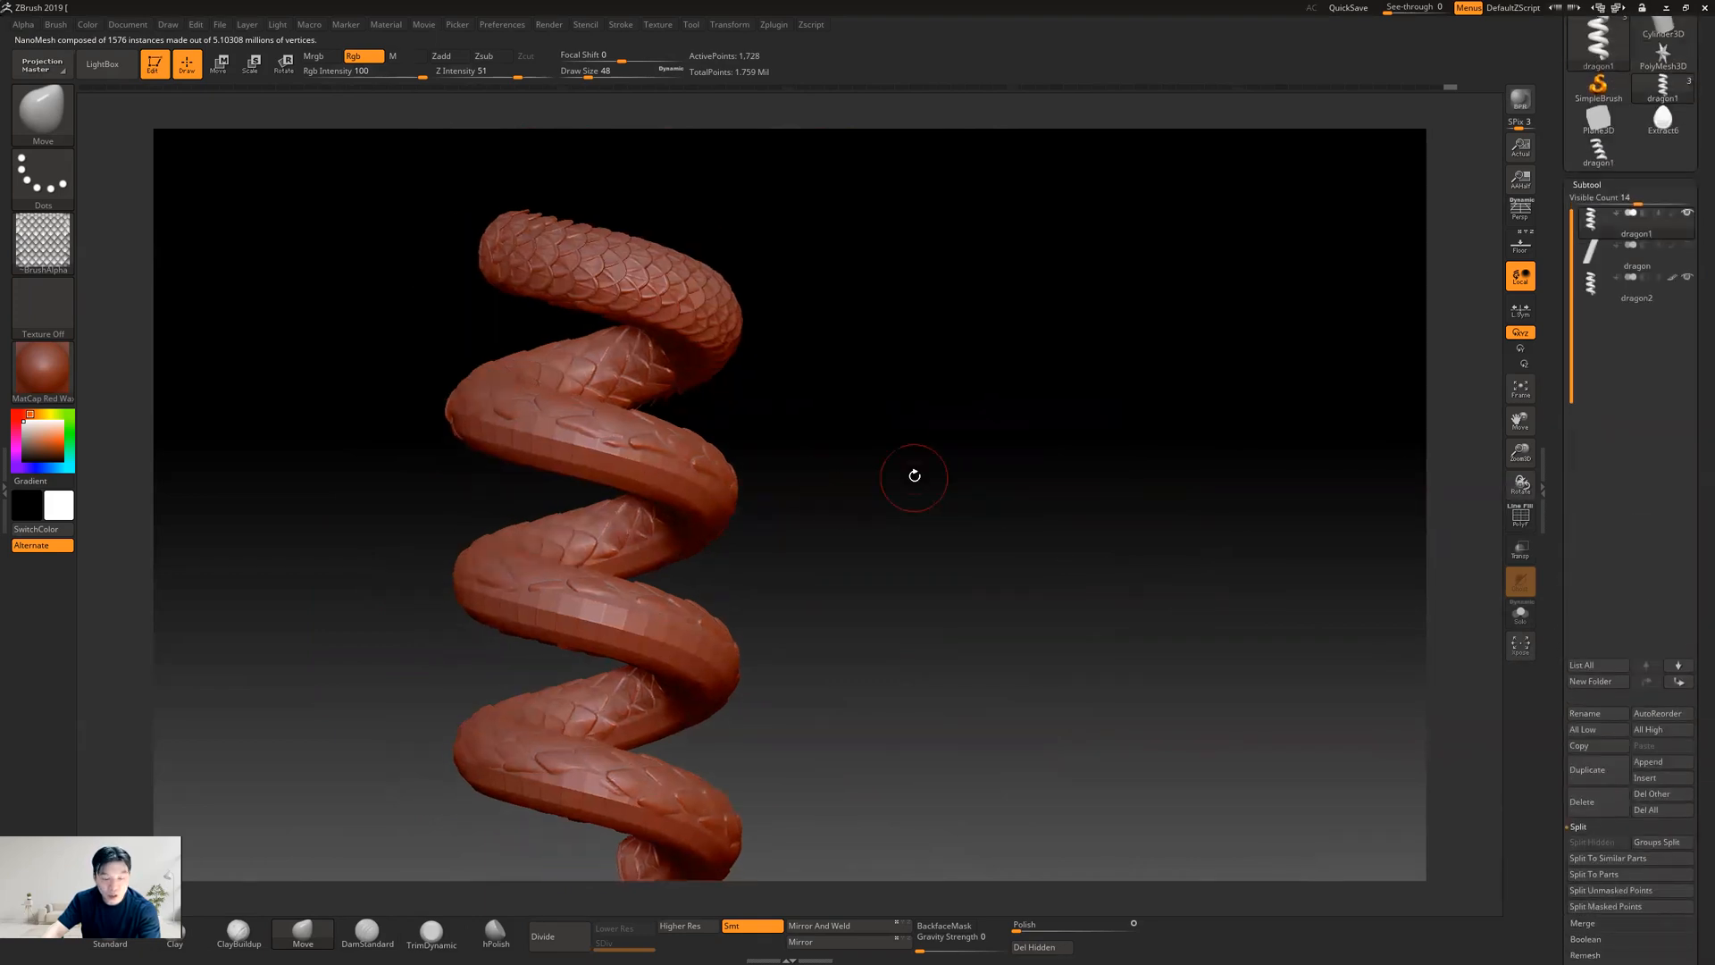
Hide the dragon2 subtool and isolate the NanoMesh-covered upper coil of dragon1
{"action": "left_click", "coordinate": [1687, 277]}
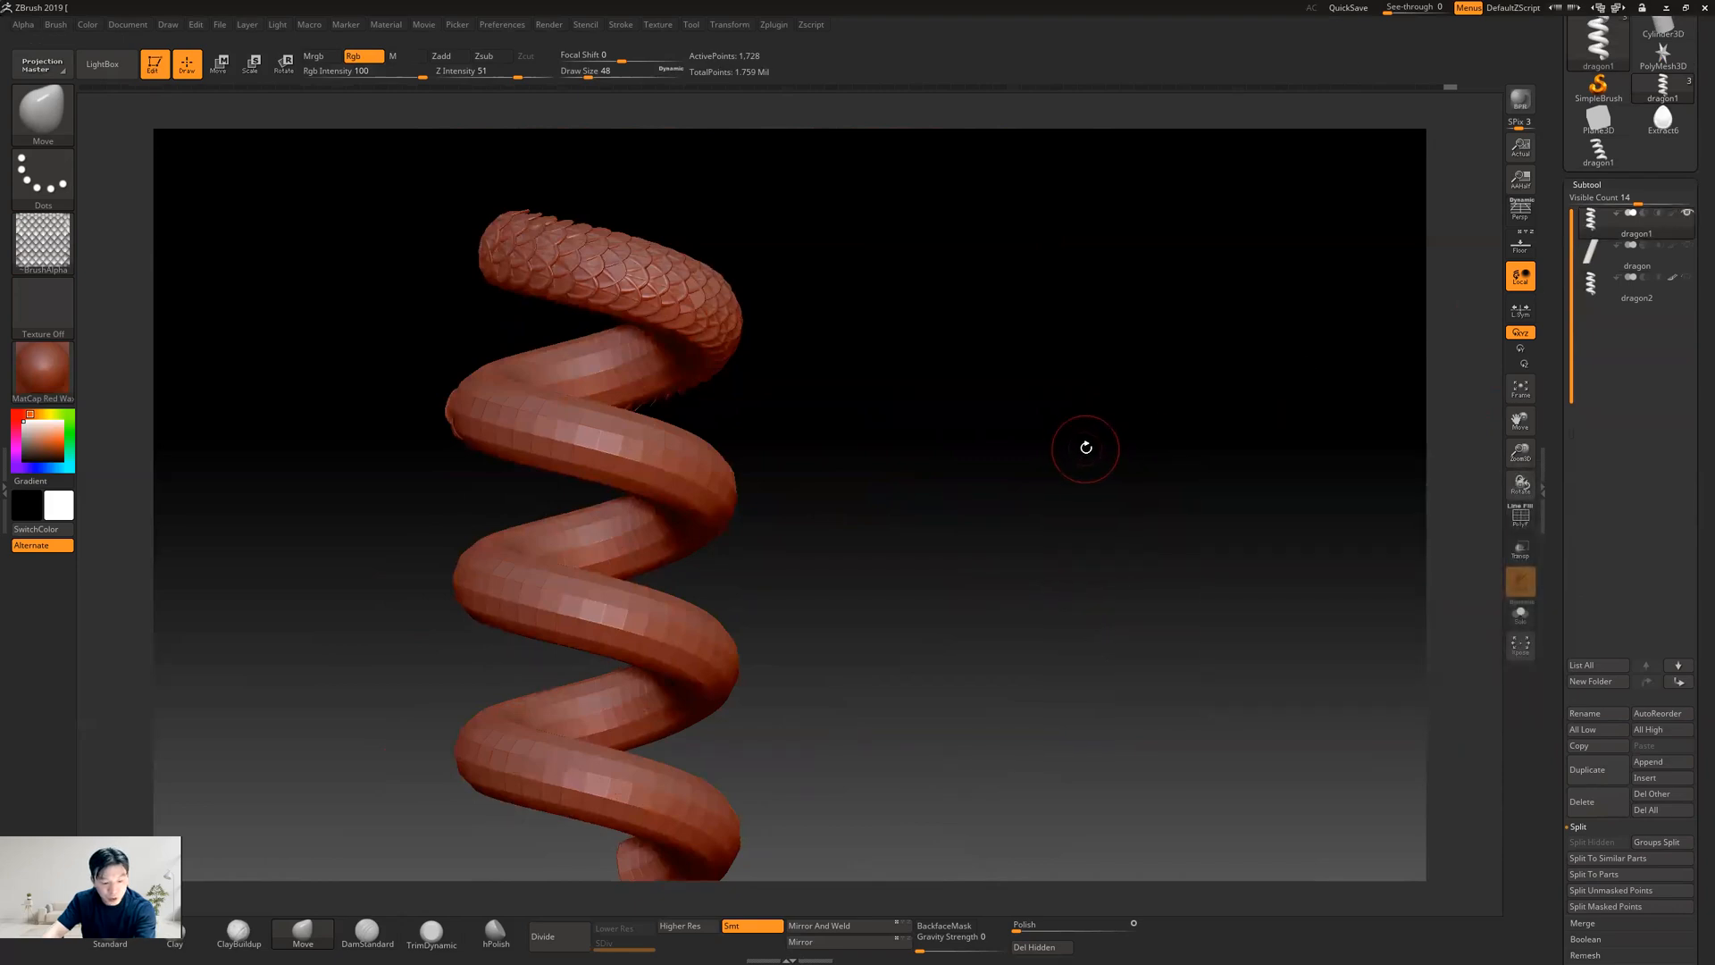
{"action": "left_click", "coordinate": [616, 439], "text": "ctrl+shift"}
{"action": "left_click", "coordinate": [622, 439], "text": "ctrl+shift"}
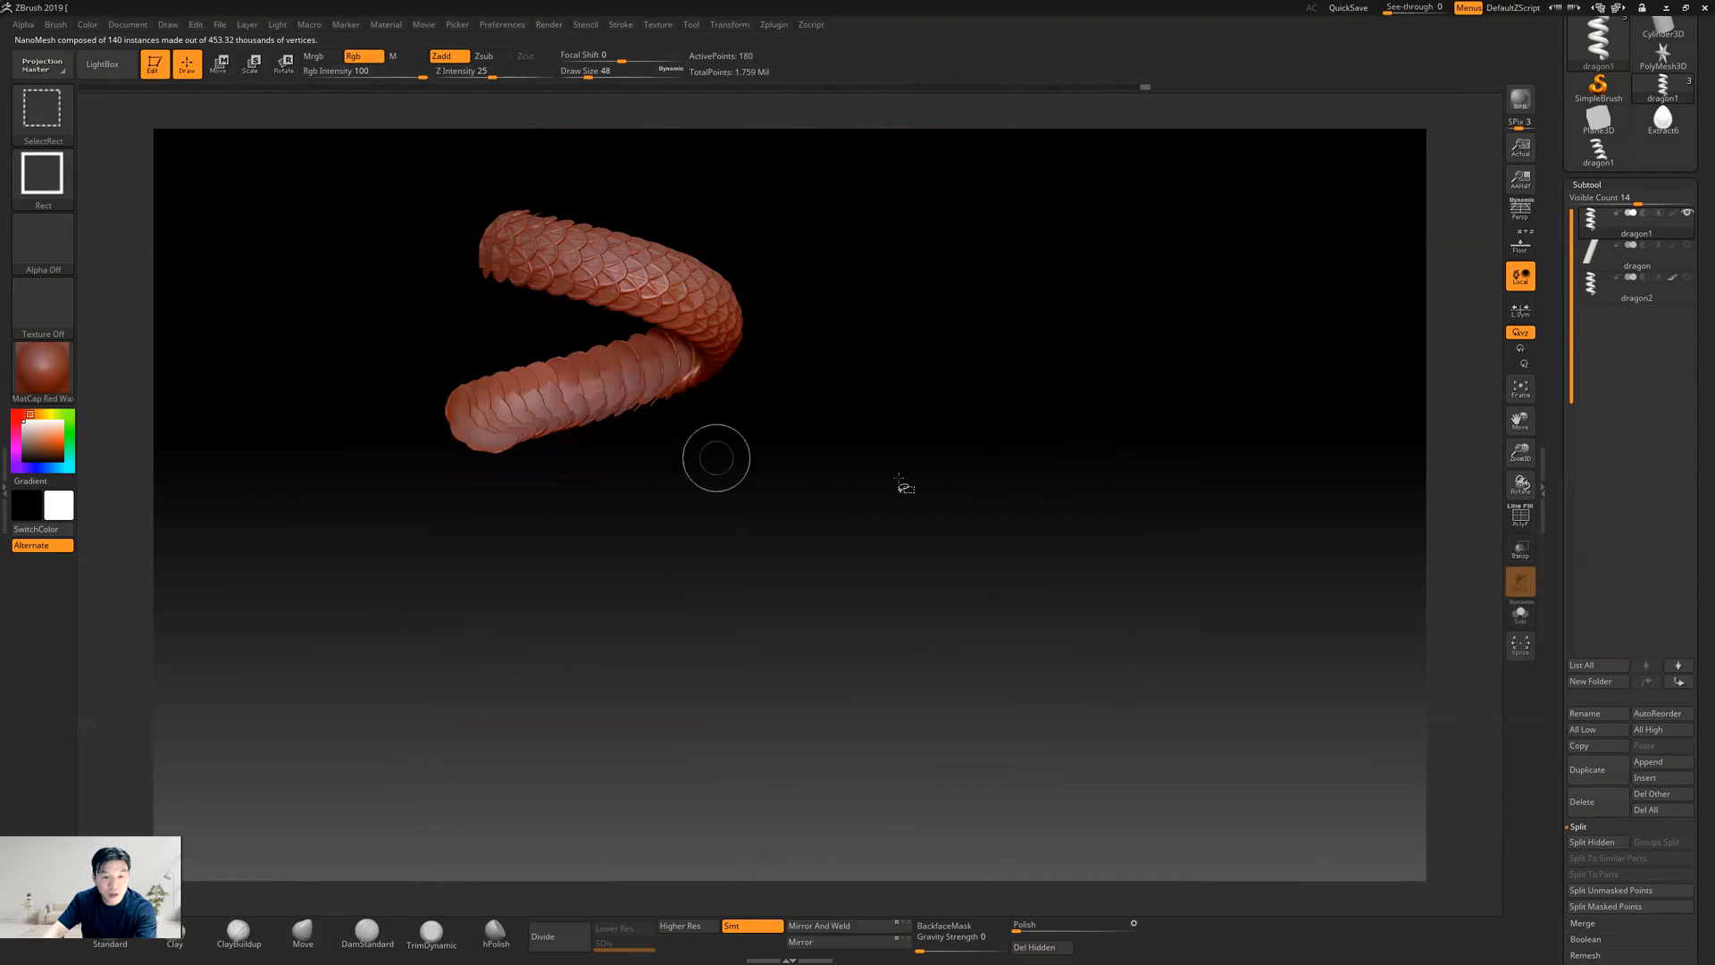
{"action": "left_click", "coordinate": [813, 506], "text": "ctrl+shift"}
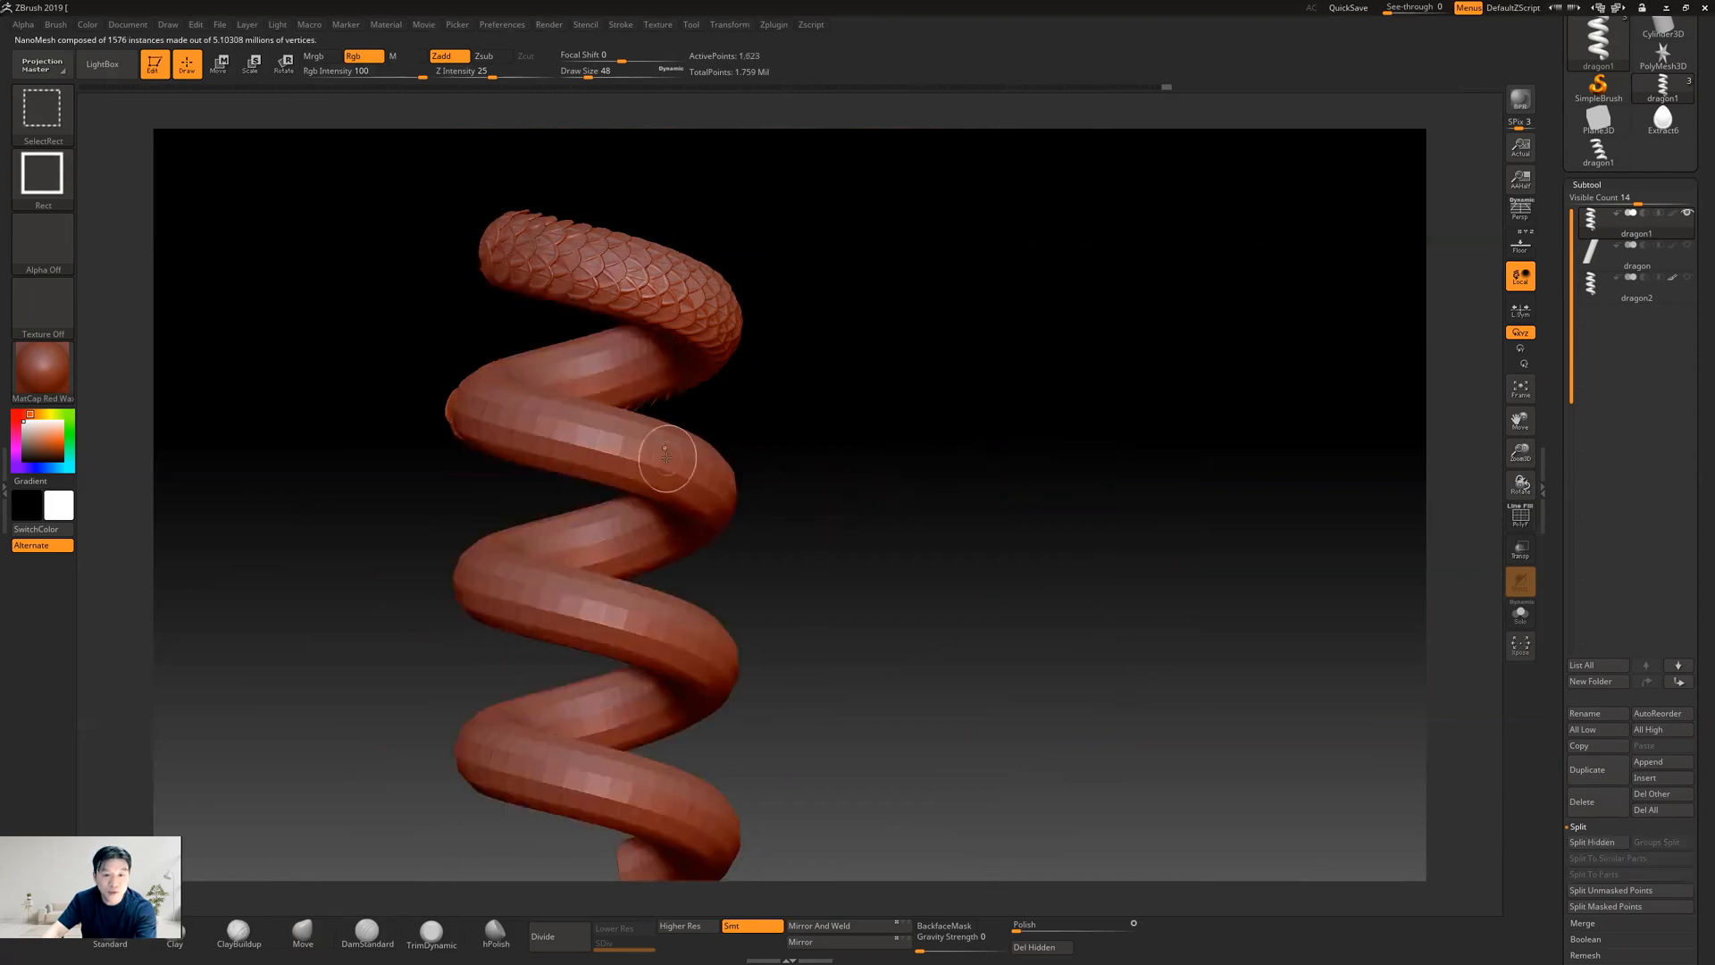
{"action": "left_click", "coordinate": [671, 459], "text": "ctrl+shift"}
{"action": "mouse_move", "coordinate": [862, 487]}
{"action": "left_mouse_down"}
{"action": "mouse_move", "coordinate": [958, 486]}
{"action": "mouse_move", "coordinate": [893, 480]}
{"action": "left_mouse_up"}
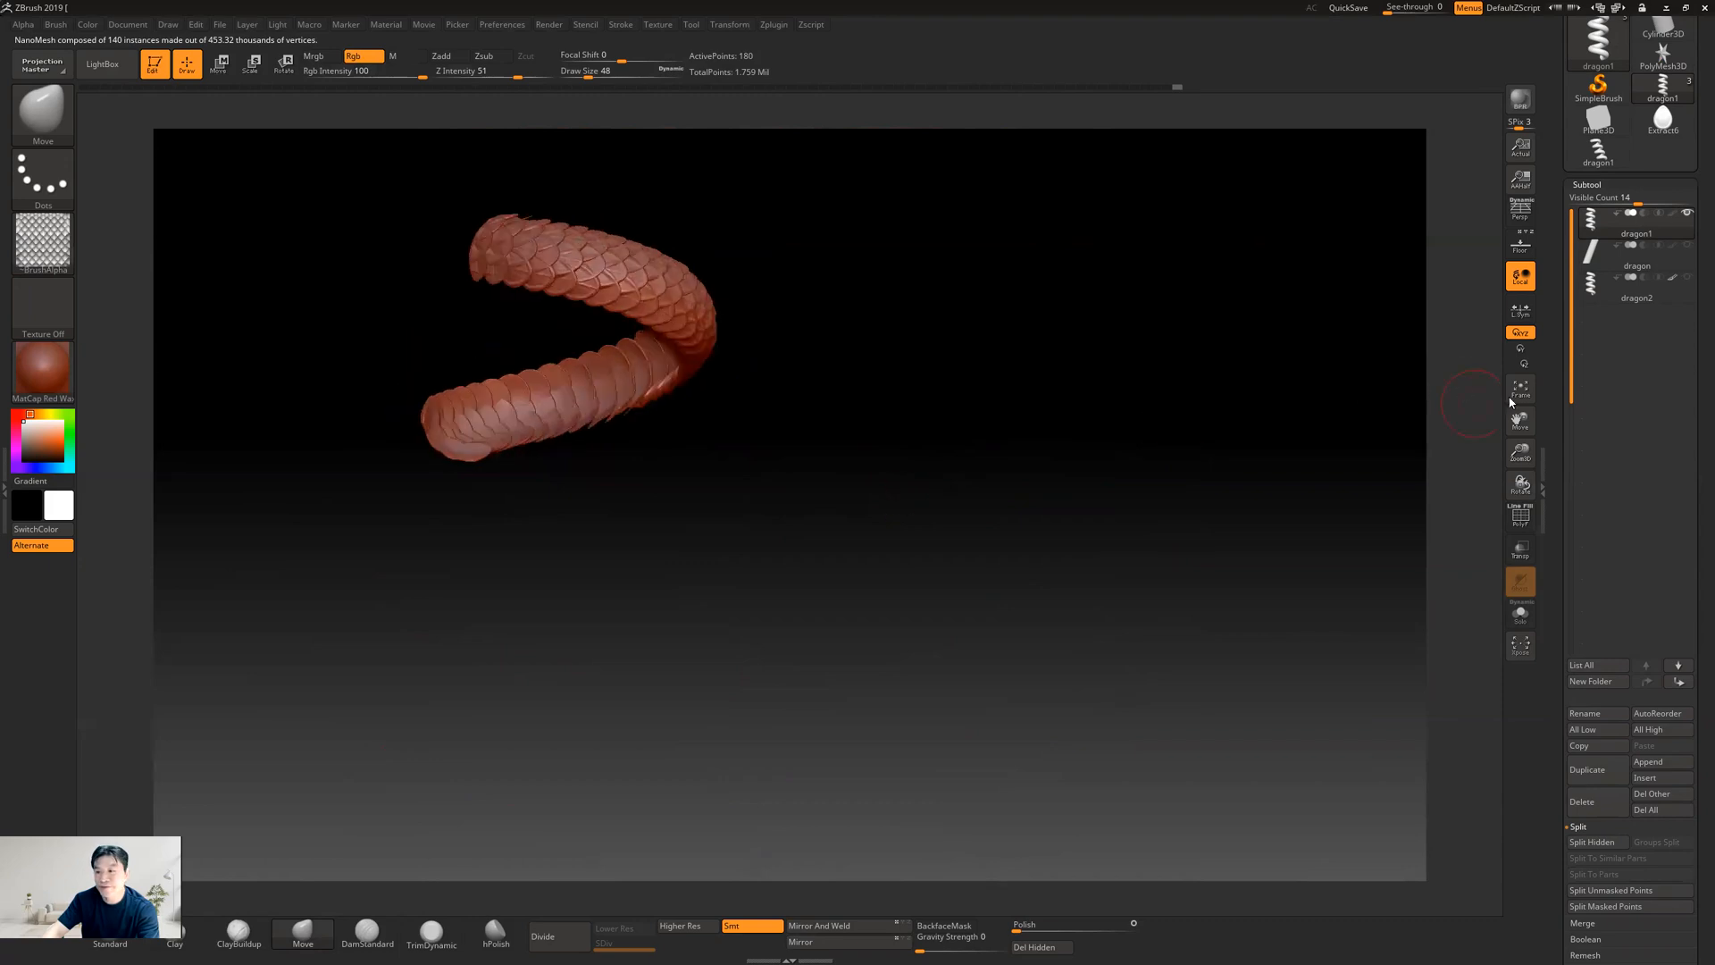
Show dragon2 again and compare its alpha-based scales with the isolated NanoMesh coil from several angles
{"action": "left_click", "coordinate": [1686, 277]}
{"action": "left_click_drag", "start_coordinate": [957, 490], "coordinate": [644, 460]}
{"action": "left_click_drag", "start_coordinate": [853, 454], "coordinate": [693, 275], "text": "alt"}
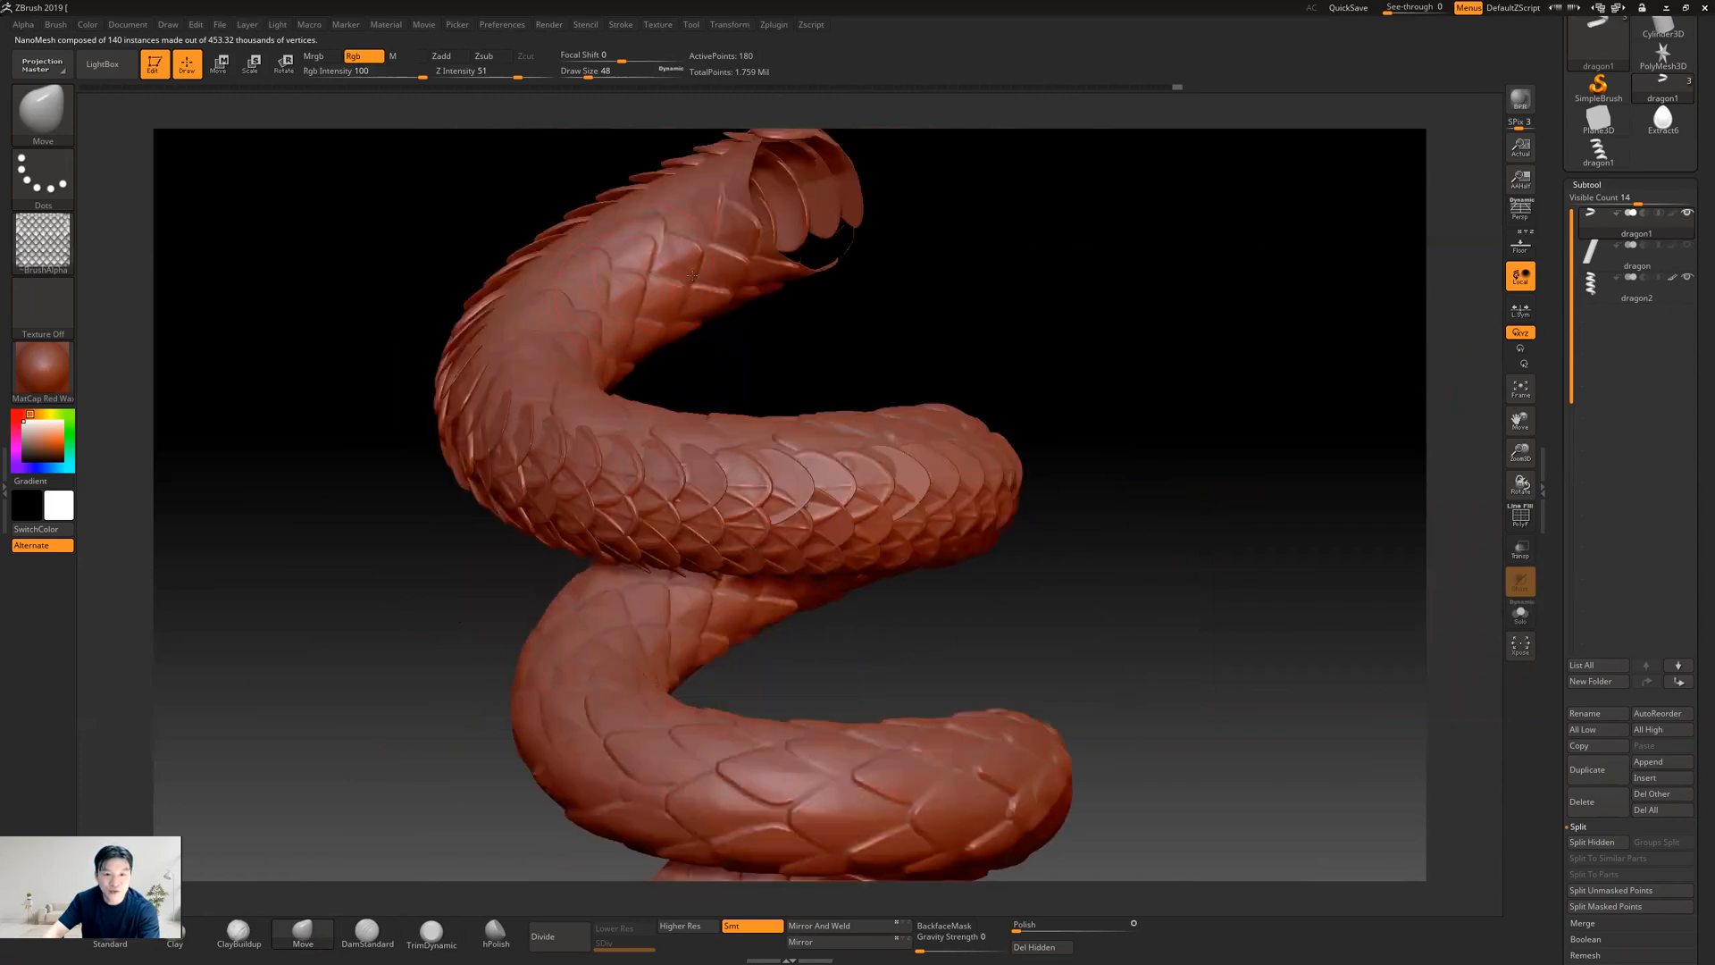
{"action": "left_click_drag", "start_coordinate": [929, 348], "coordinate": [930, 467], "text": "alt"}
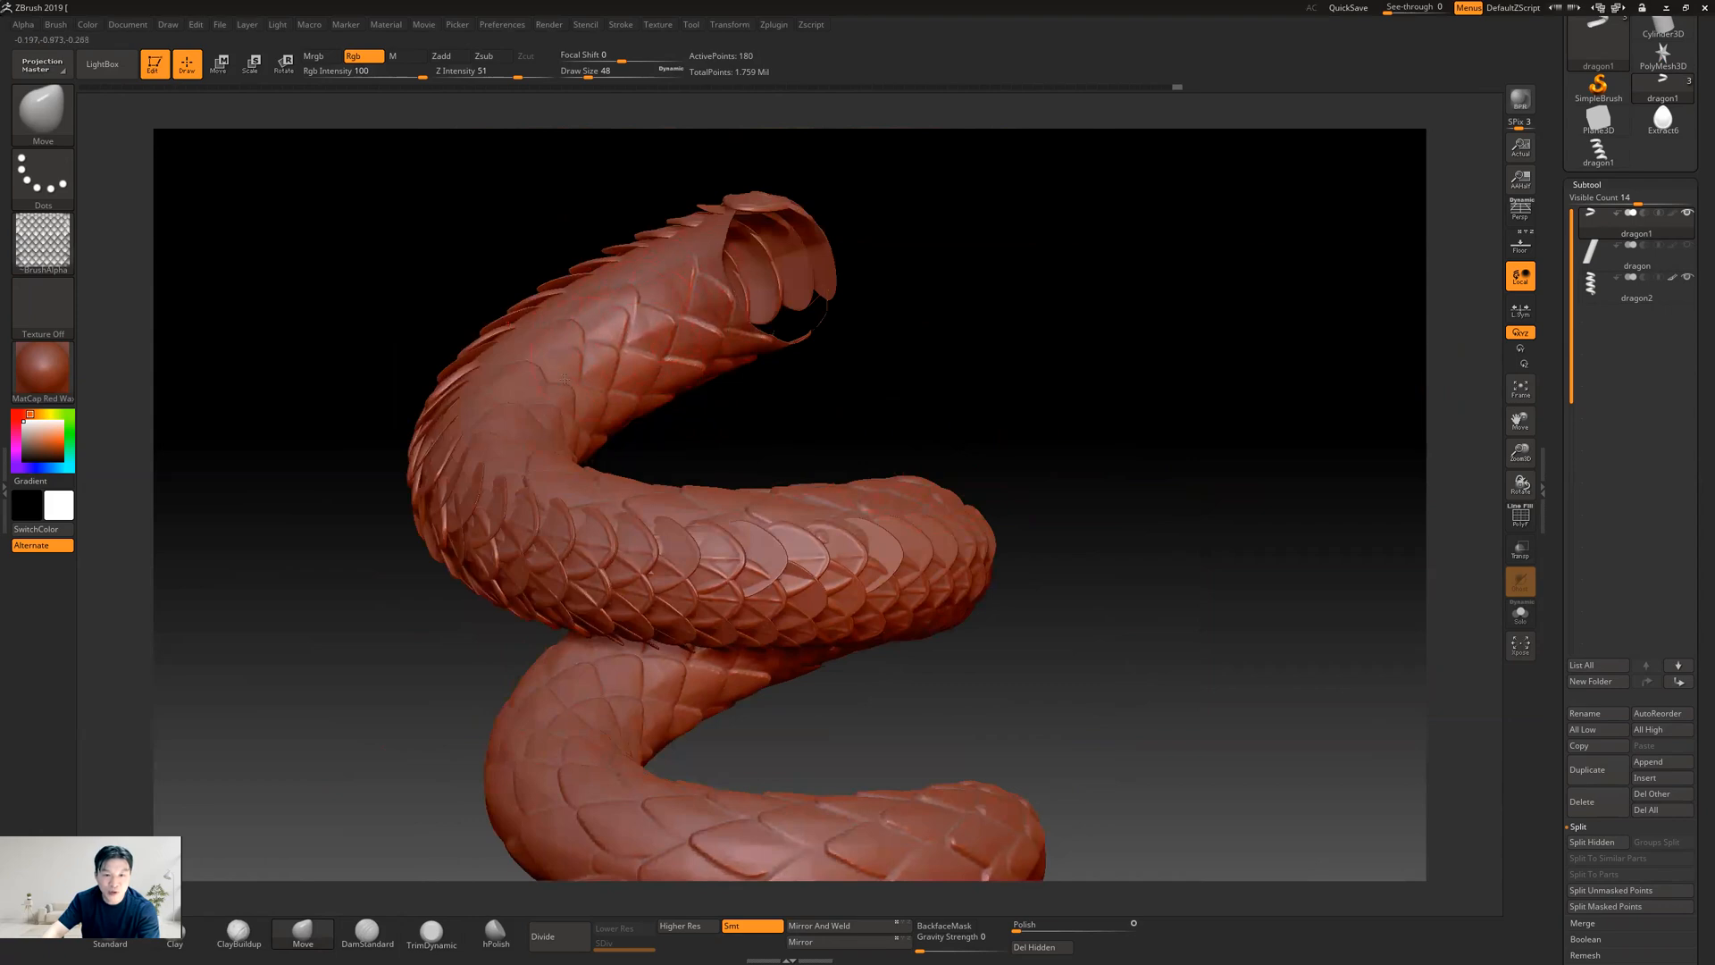
{"action": "left_click_drag", "start_coordinate": [892, 410], "coordinate": [973, 414]}
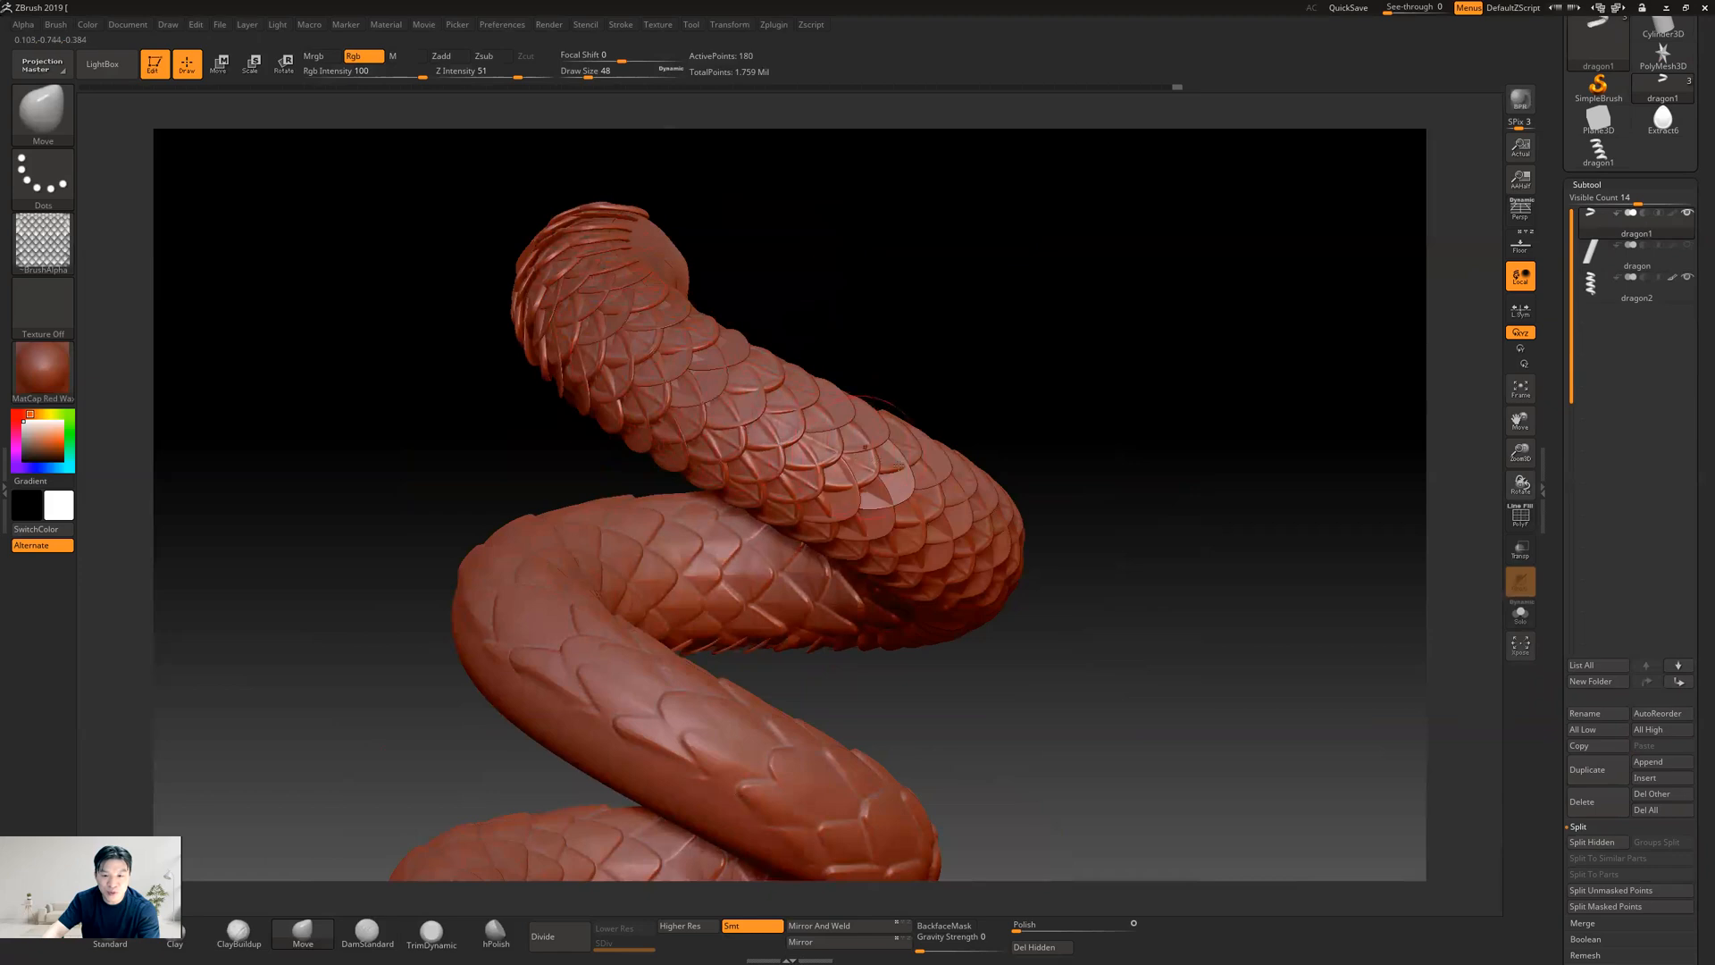
{"action": "left_click_drag", "start_coordinate": [1148, 535], "coordinate": [1054, 483]}
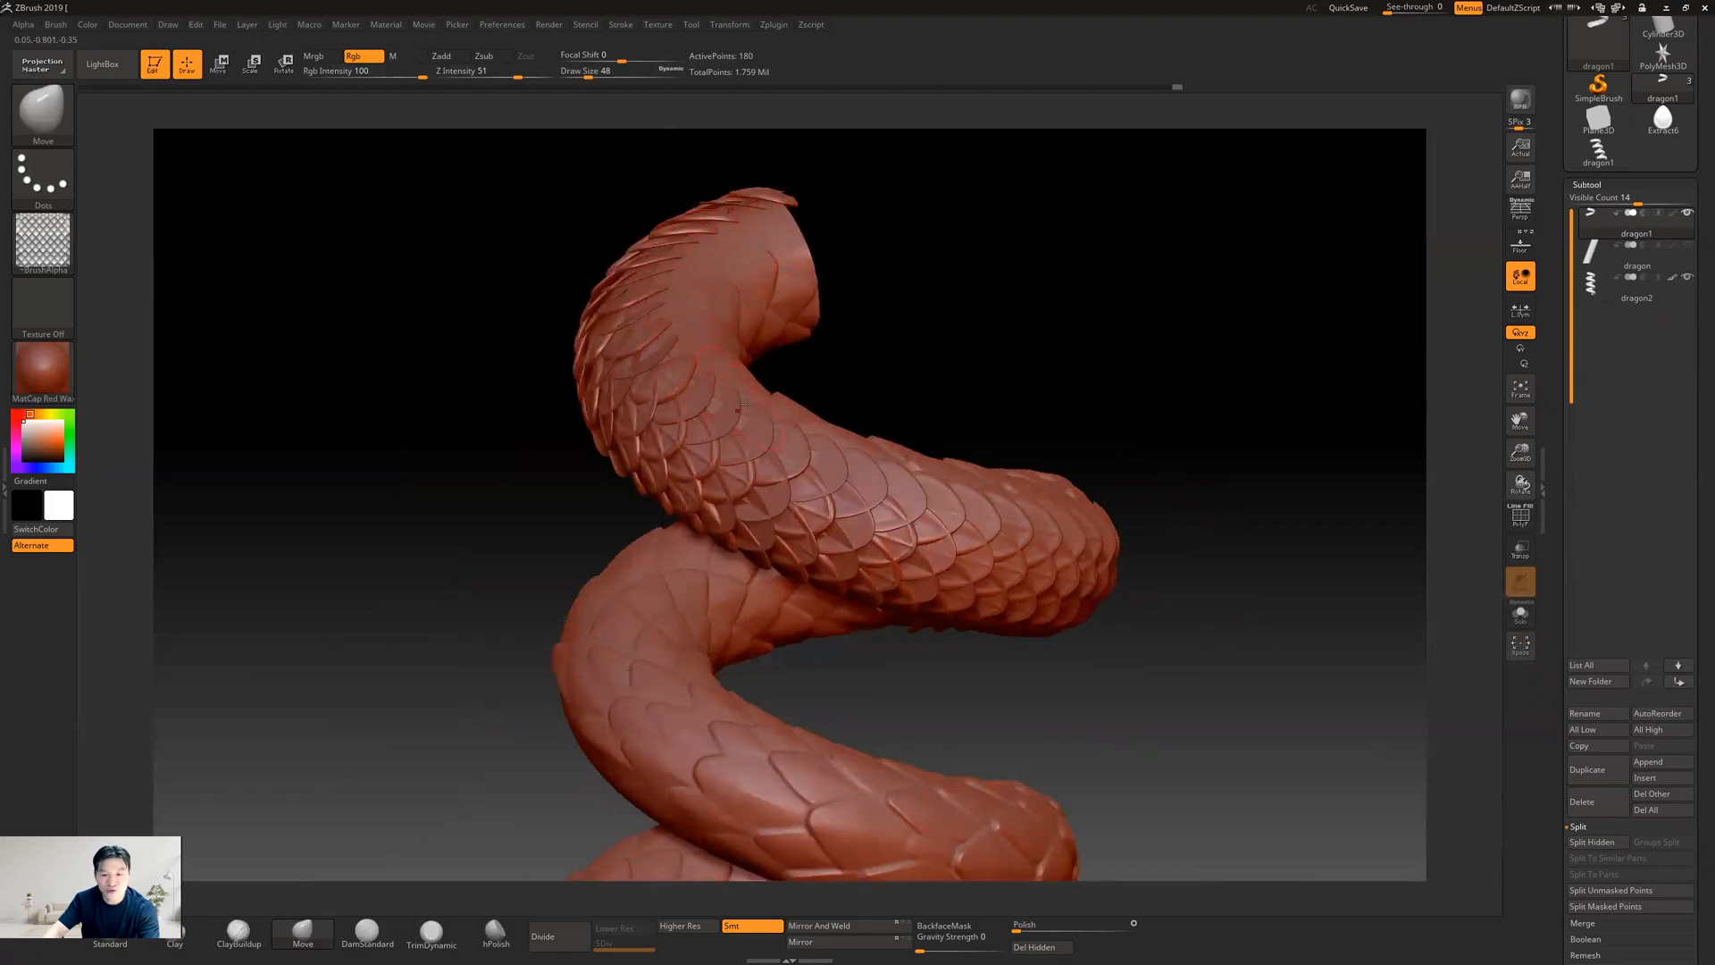
{"action": "left_click_drag", "start_coordinate": [1271, 646], "coordinate": [1160, 780]}
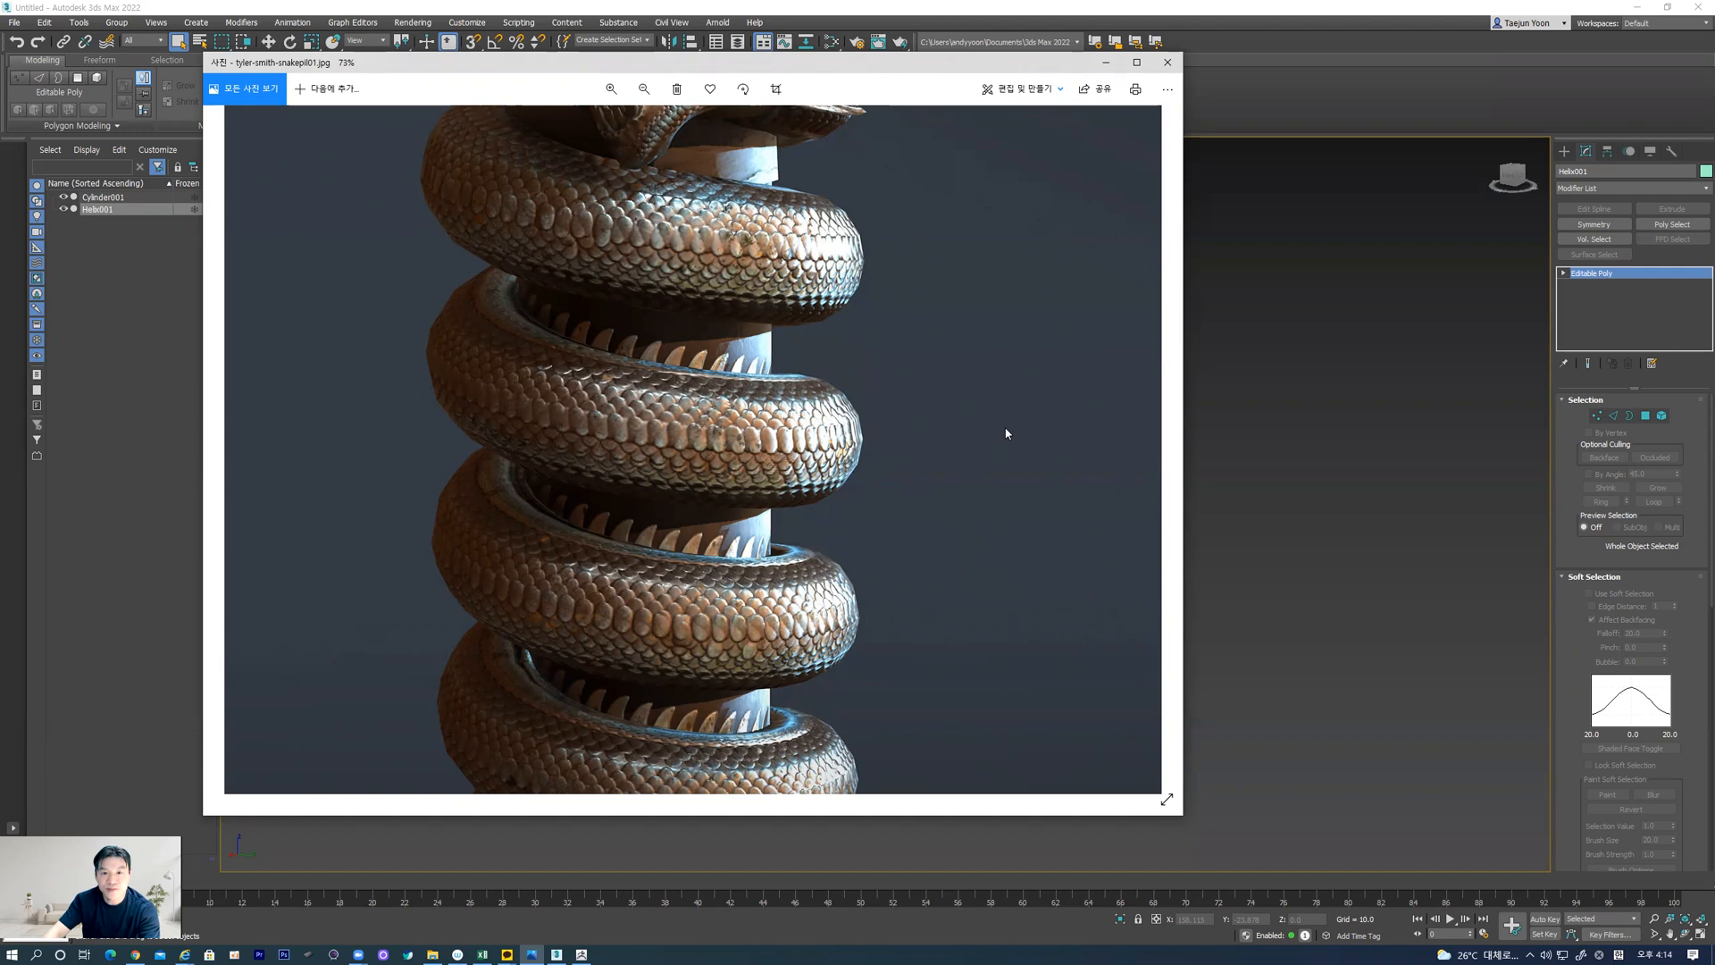
Examine the snake's head and coils in the reference photo tyler-smith-snakepil01.jpg, and return to ZBrush through 3ds Max
{"action": "left_click_drag", "start_coordinate": [927, 279], "coordinate": [910, 494]}
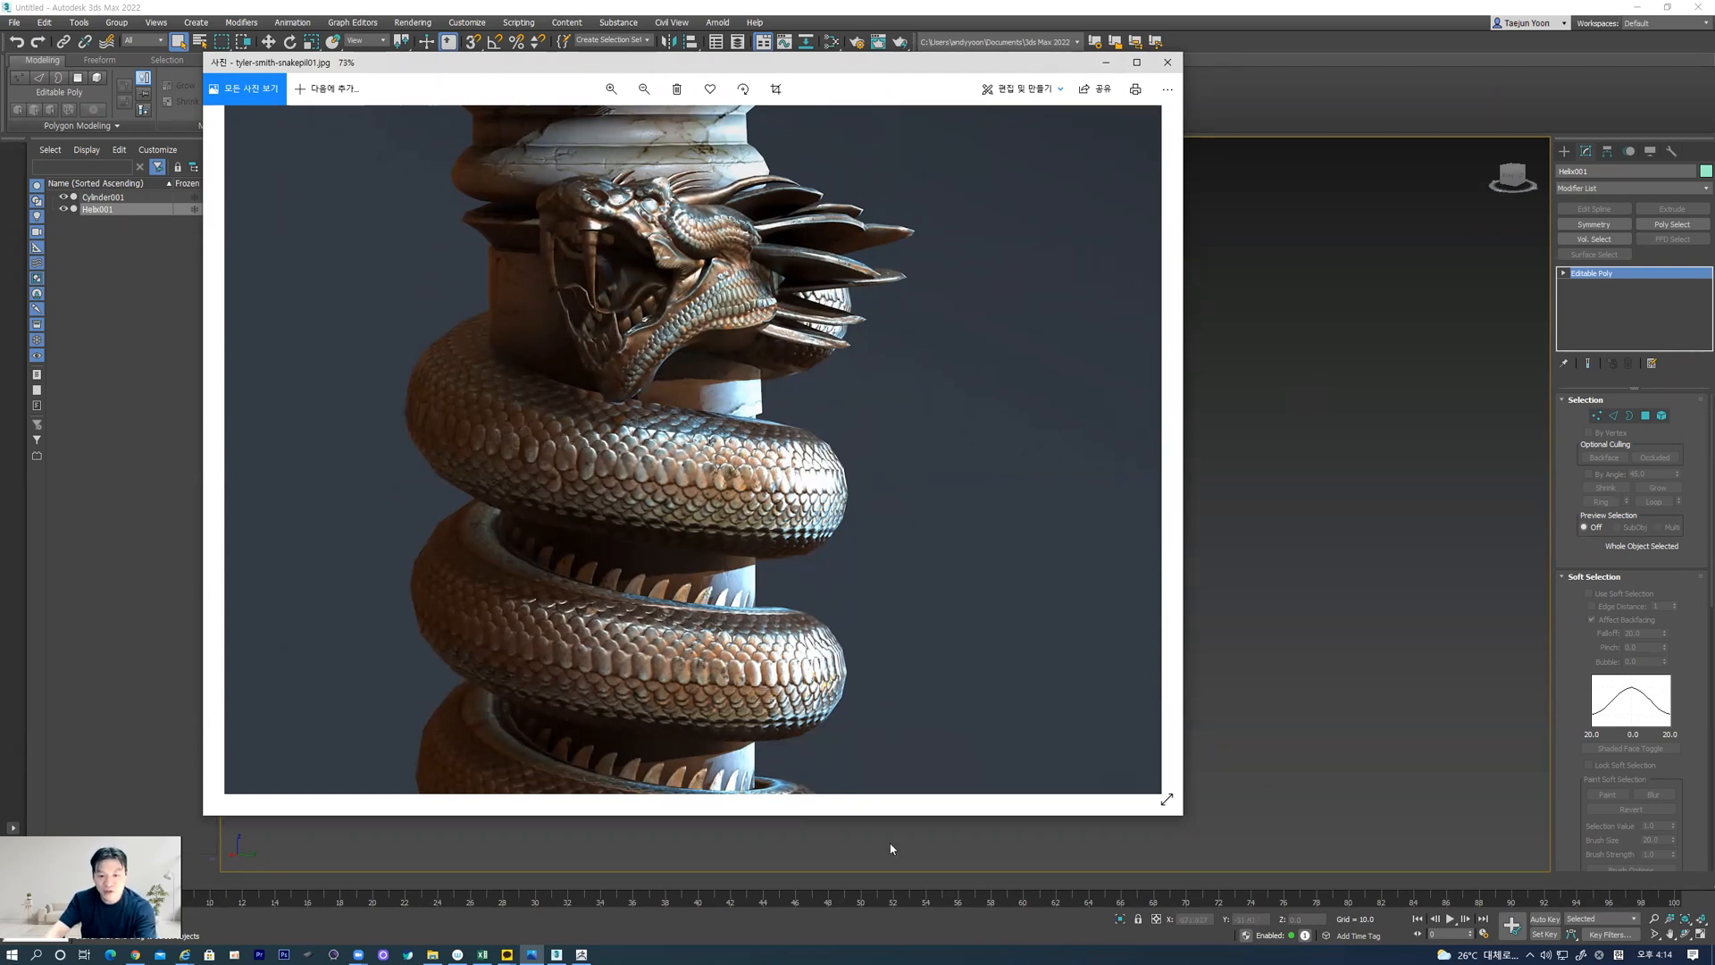
{"action": "left_click", "coordinate": [1376, 505]}
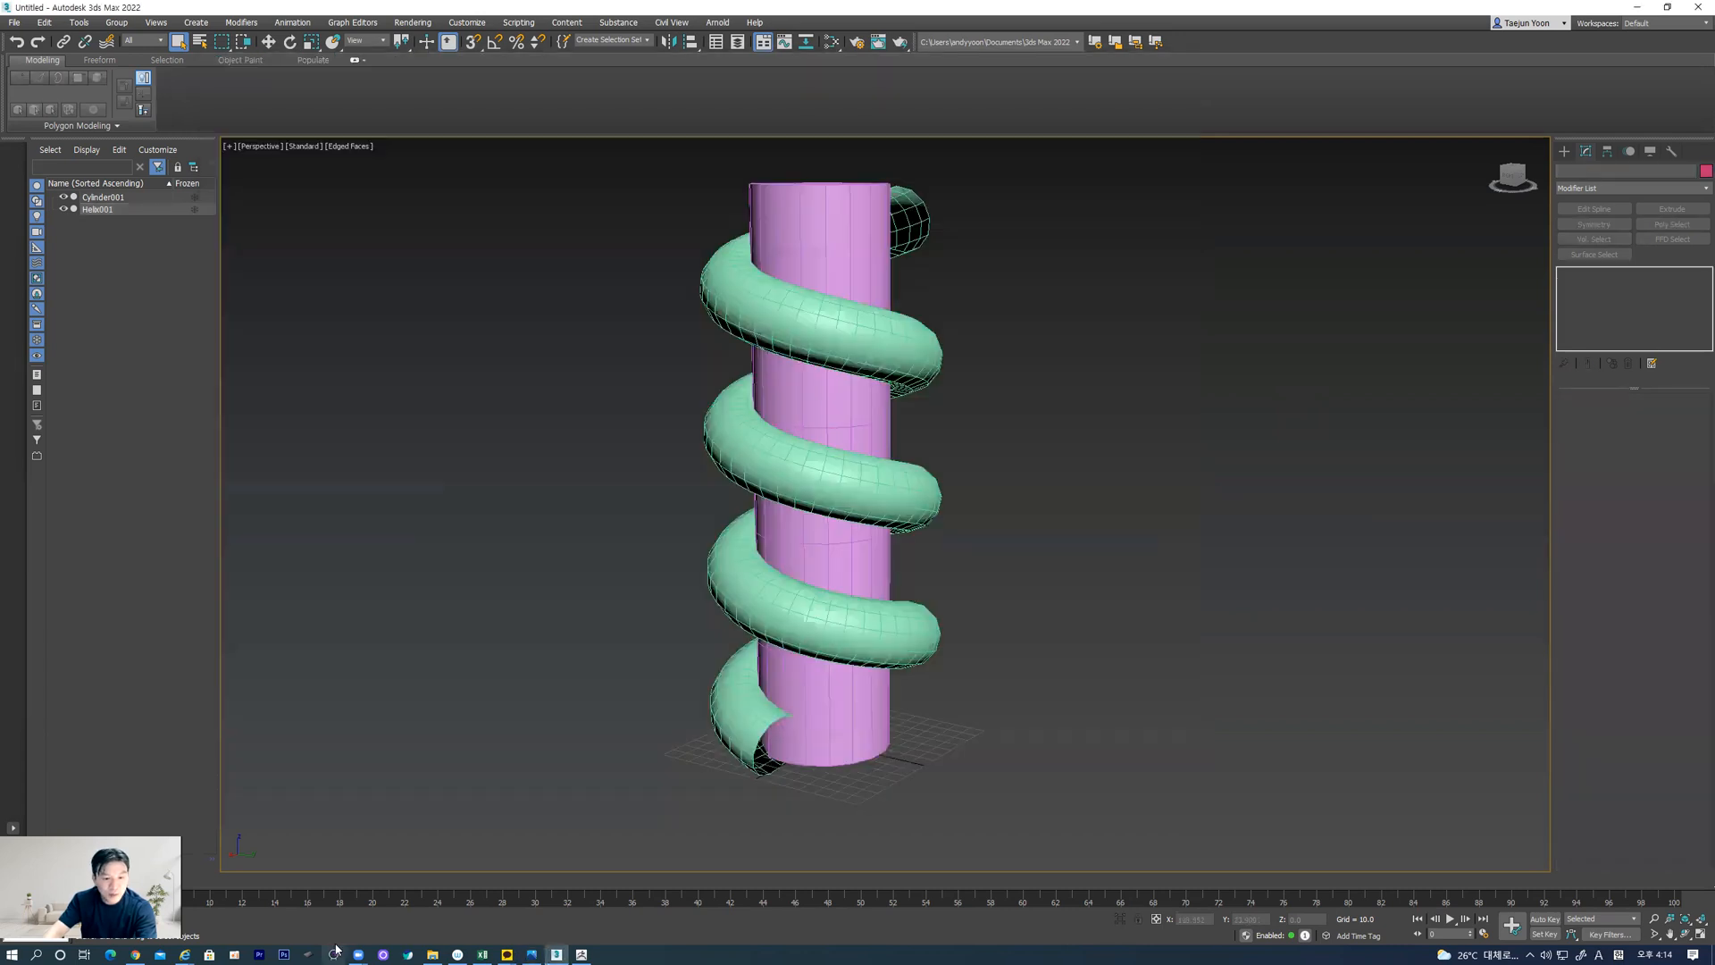
{"action": "left_click", "coordinate": [581, 952]}
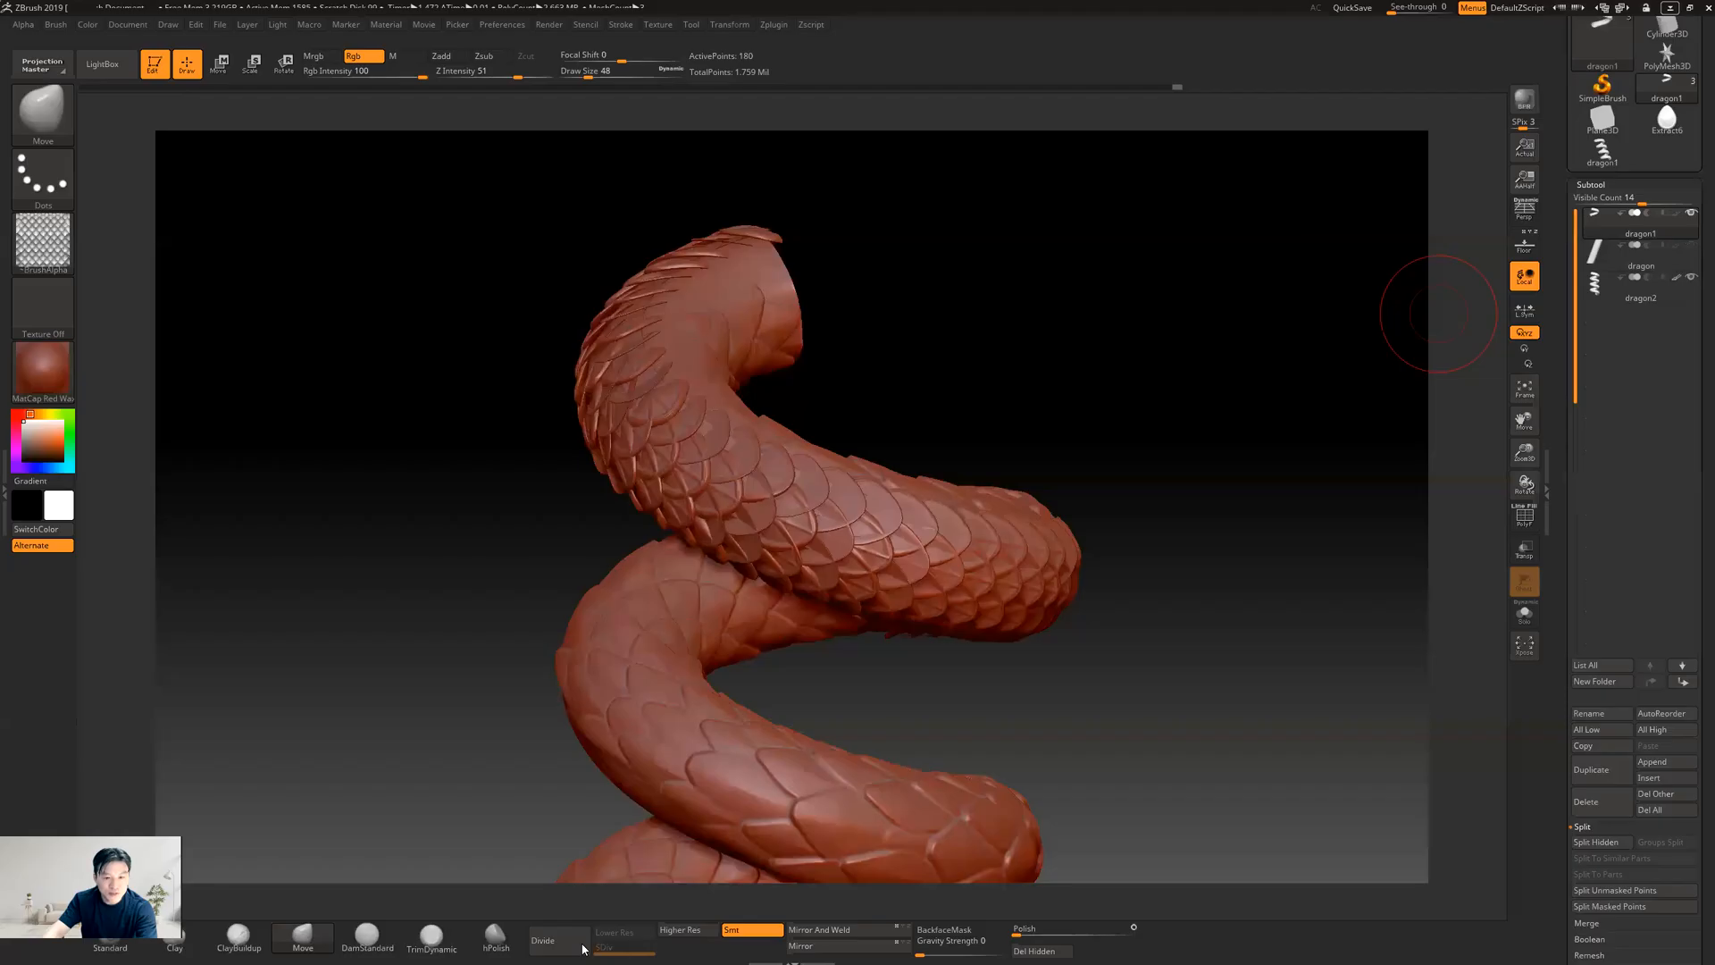
Show the dragon column subtool together with dragon1 and dragon2, and inspect the scaled coils wrapped around it
{"action": "left_click_drag", "start_coordinate": [1094, 668], "coordinate": [983, 601]}
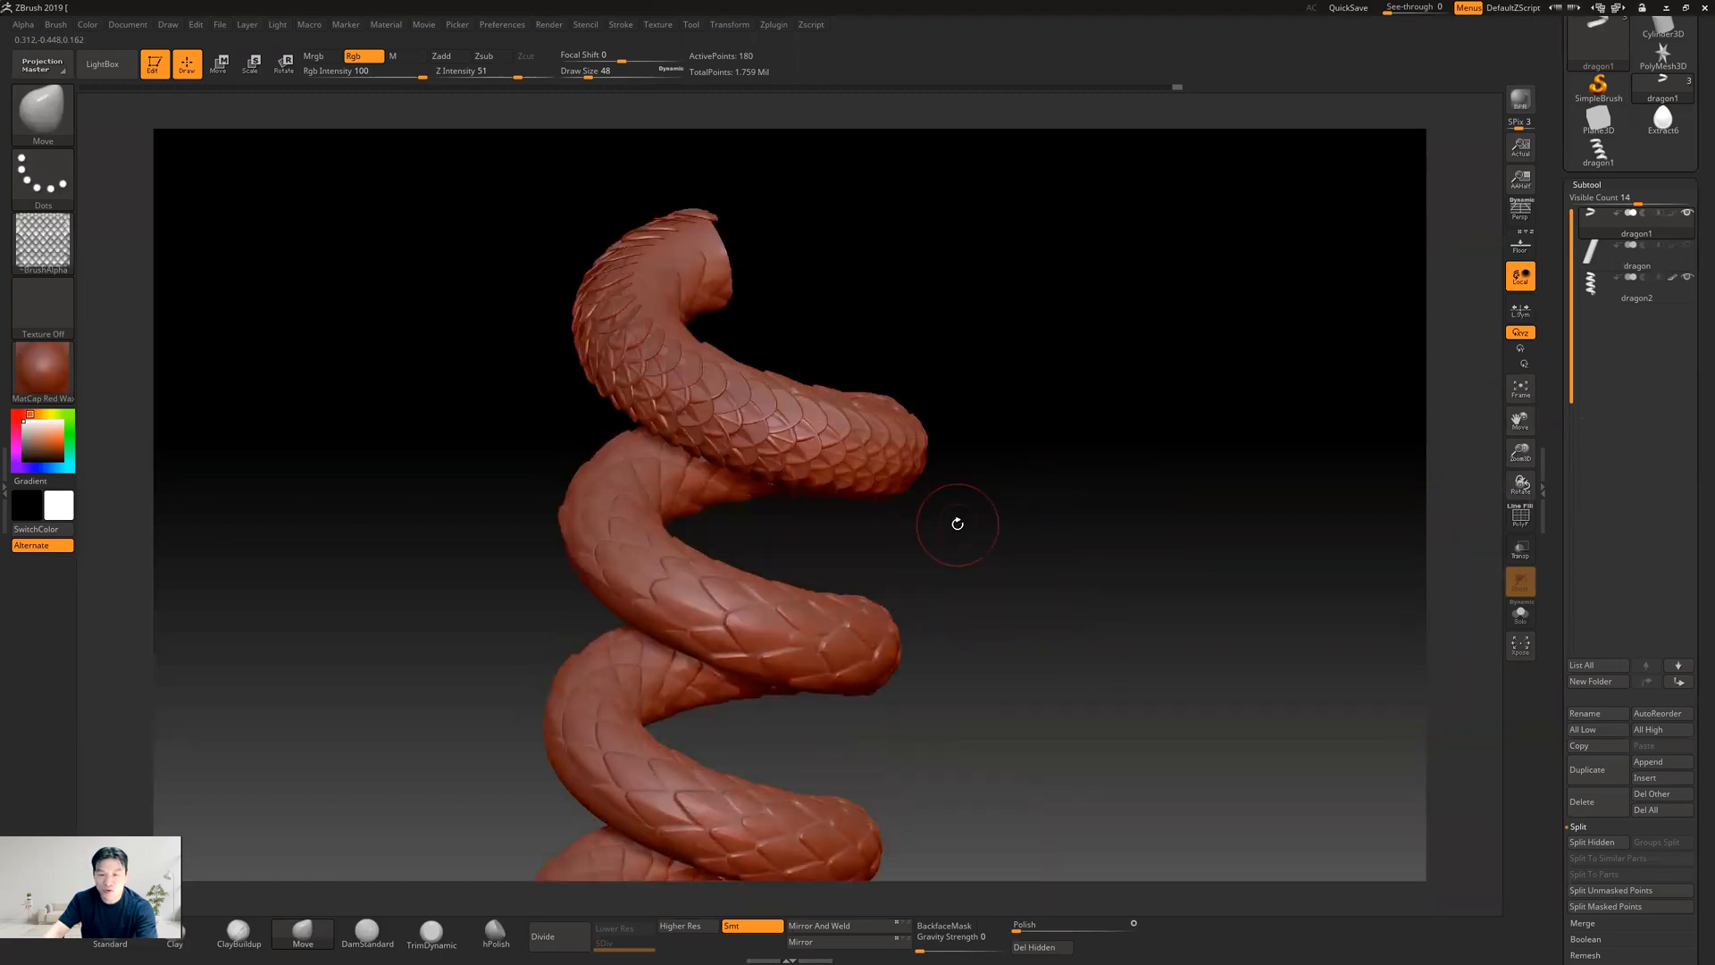
{"action": "left_click", "coordinate": [1607, 264]}
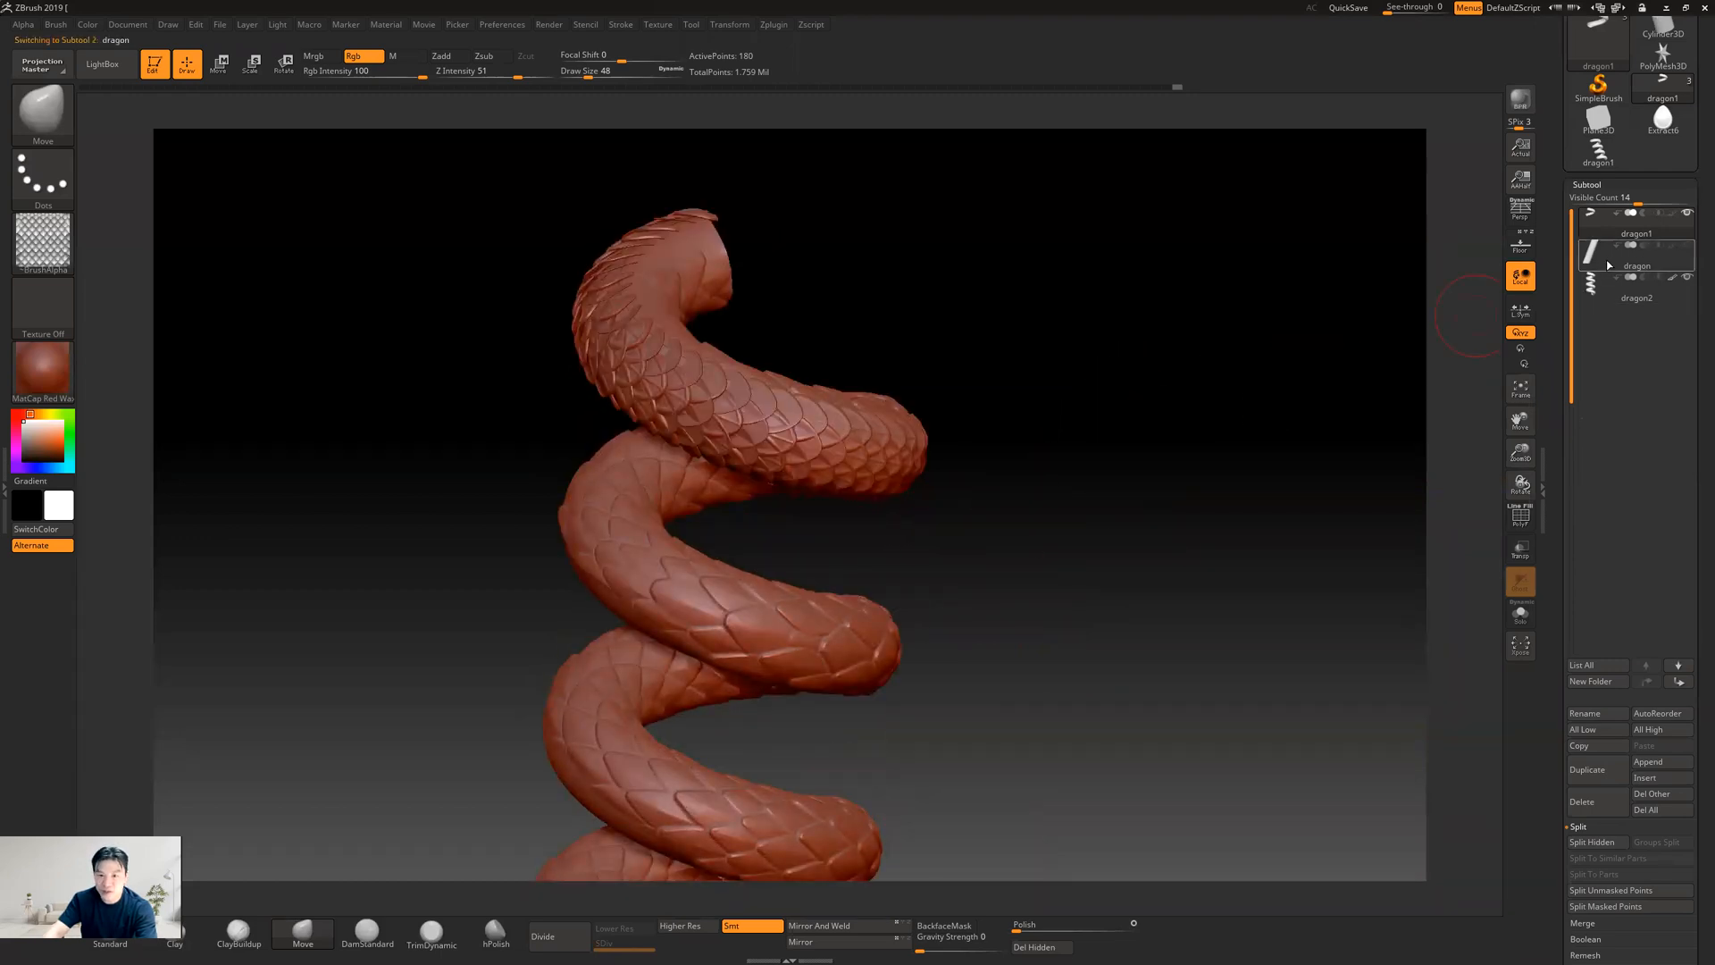
{"action": "mouse_move", "coordinate": [1087, 501]}
{"action": "left_mouse_down"}
{"action": "mouse_move", "coordinate": [1053, 467]}
{"action": "mouse_move", "coordinate": [1020, 474]}
{"action": "mouse_move", "coordinate": [1156, 456]}
{"action": "mouse_move", "coordinate": [1148, 413]}
{"action": "mouse_move", "coordinate": [1042, 497]}
{"action": "mouse_move", "coordinate": [1112, 489]}
{"action": "left_mouse_up"}
{"action": "left_click", "coordinate": [1656, 229]}
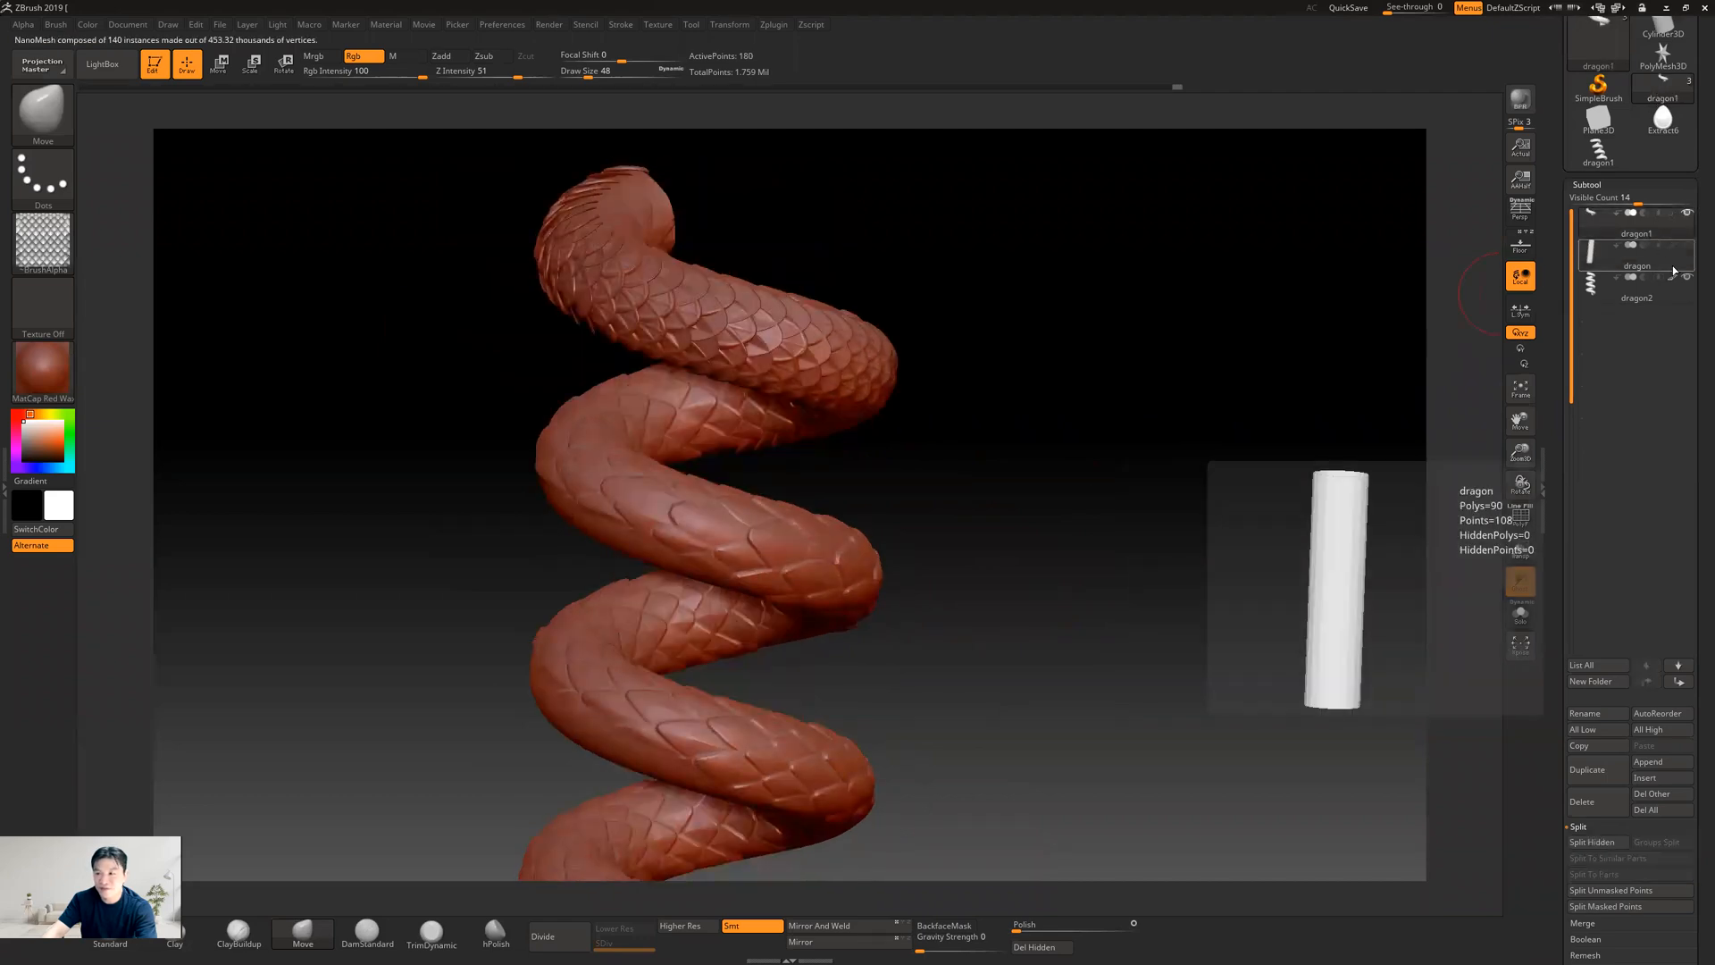
{"action": "left_click", "coordinate": [1686, 245]}
{"action": "left_click", "coordinate": [1688, 277]}
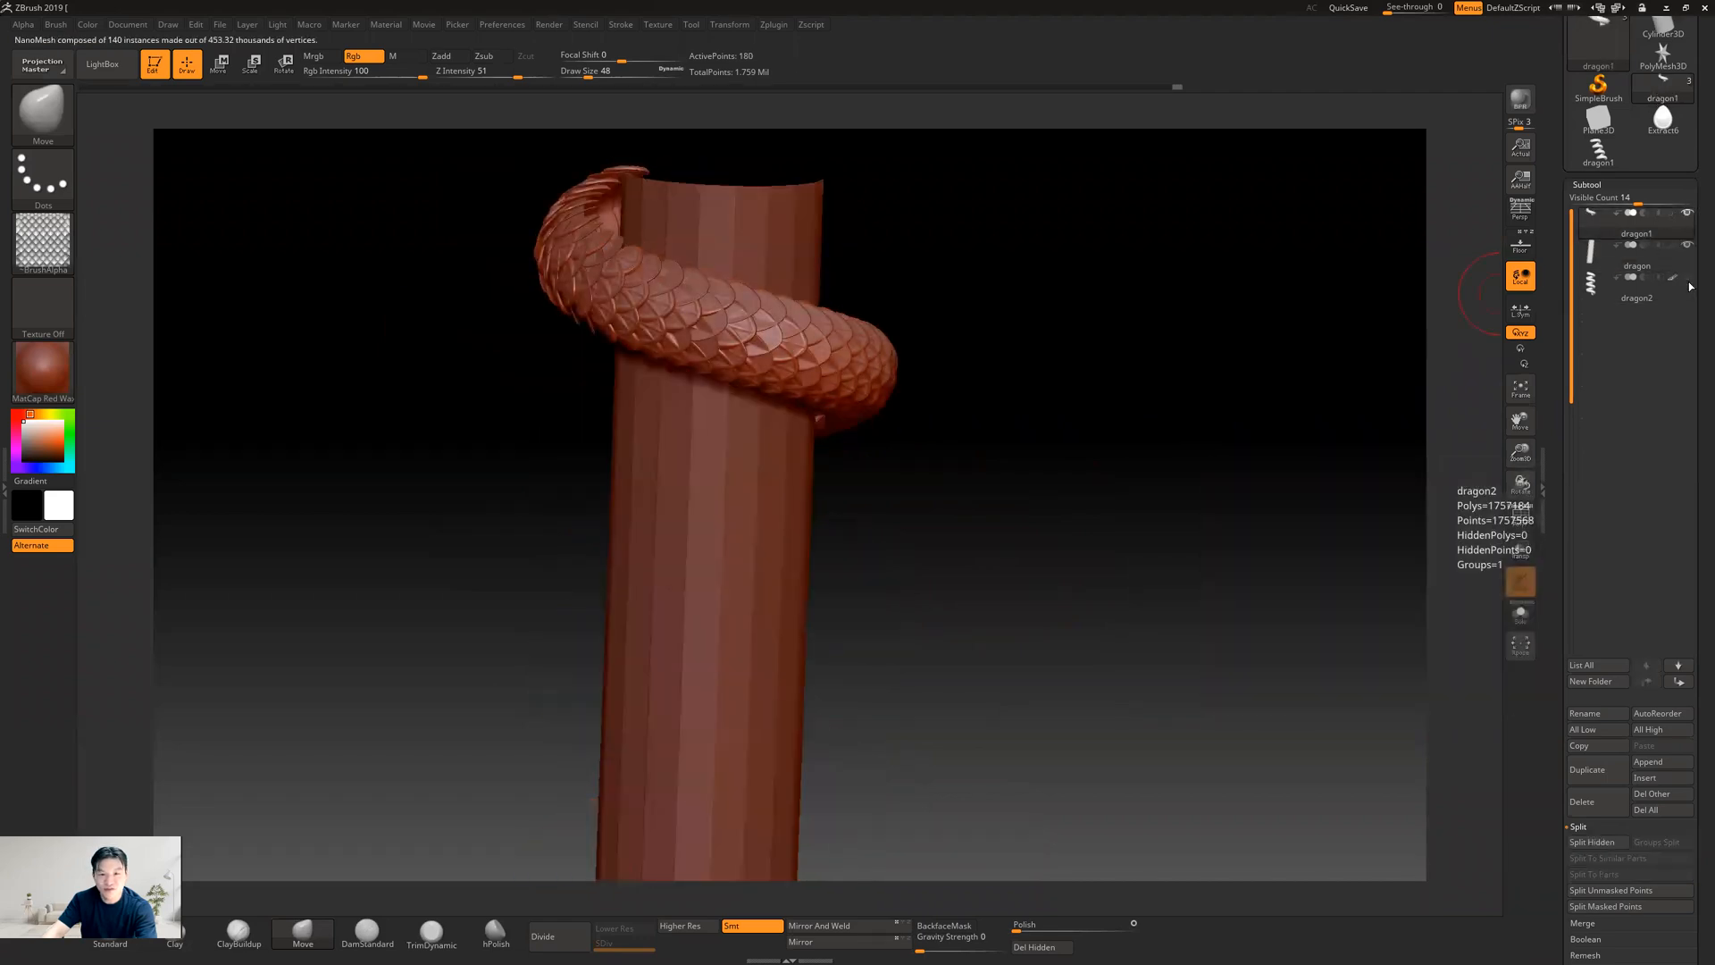
{"action": "left_click", "coordinate": [1687, 277]}
{"action": "left_click_drag", "start_coordinate": [1127, 519], "coordinate": [888, 590], "text": "alt"}
{"action": "left_click_drag", "start_coordinate": [831, 518], "coordinate": [1097, 586], "text": "alt"}
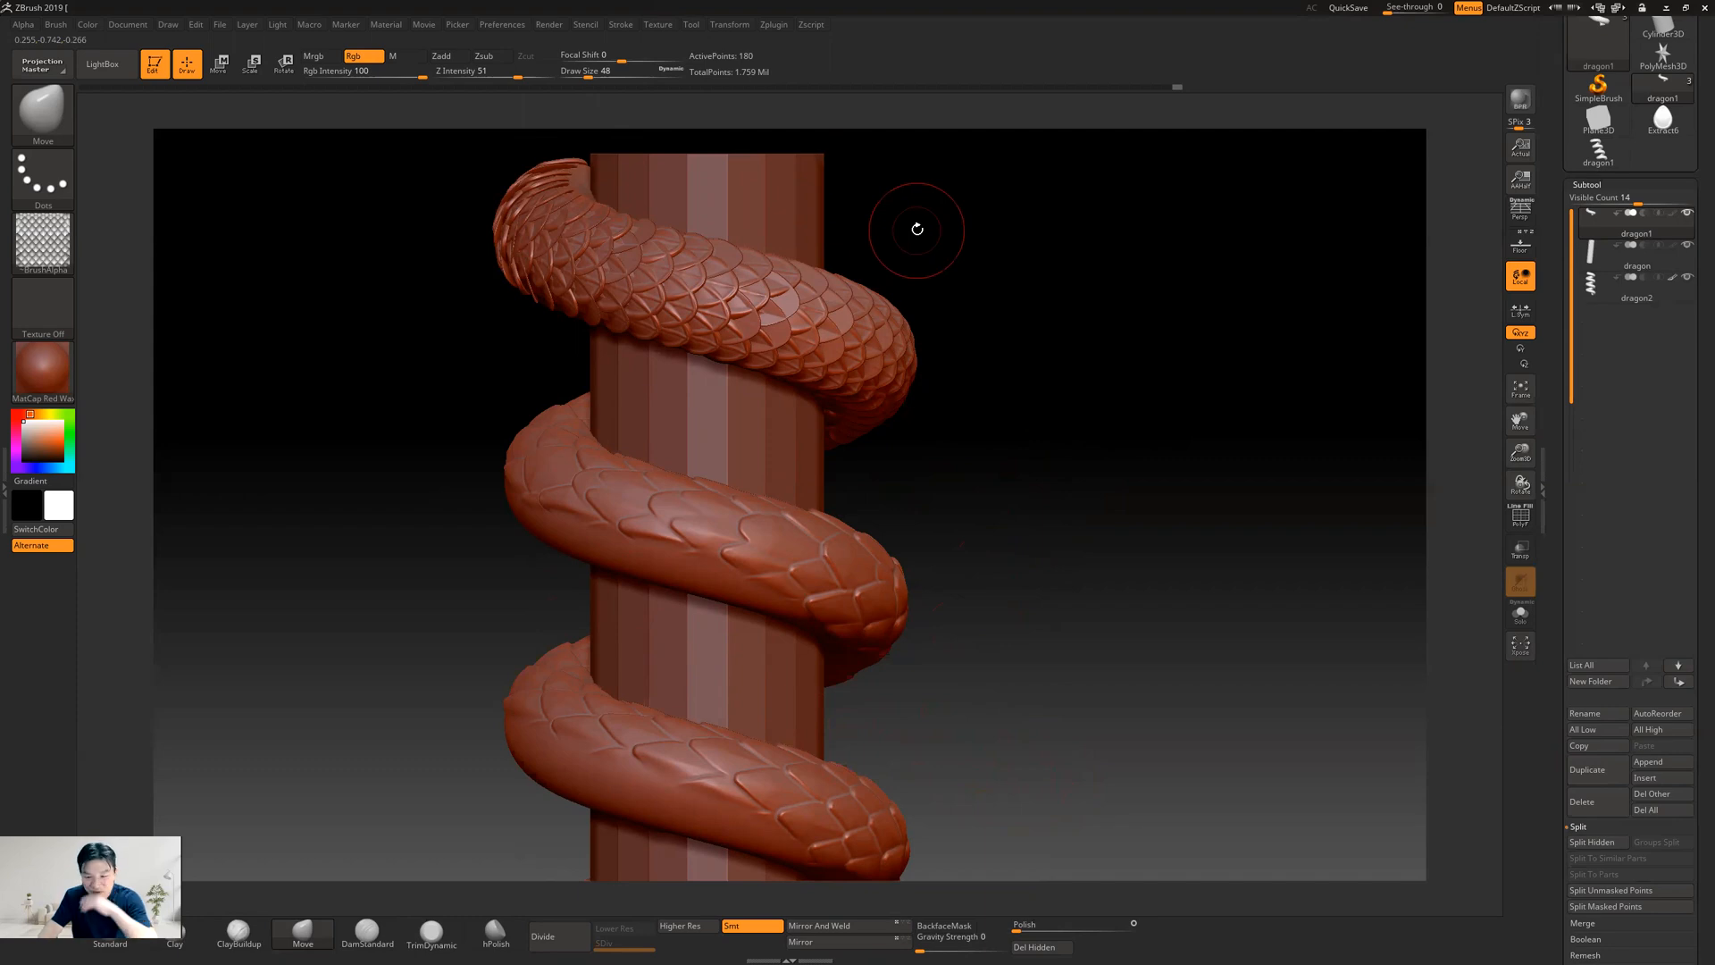
{"action": "left_click_drag", "start_coordinate": [955, 482], "coordinate": [964, 410], "text": "alt"}
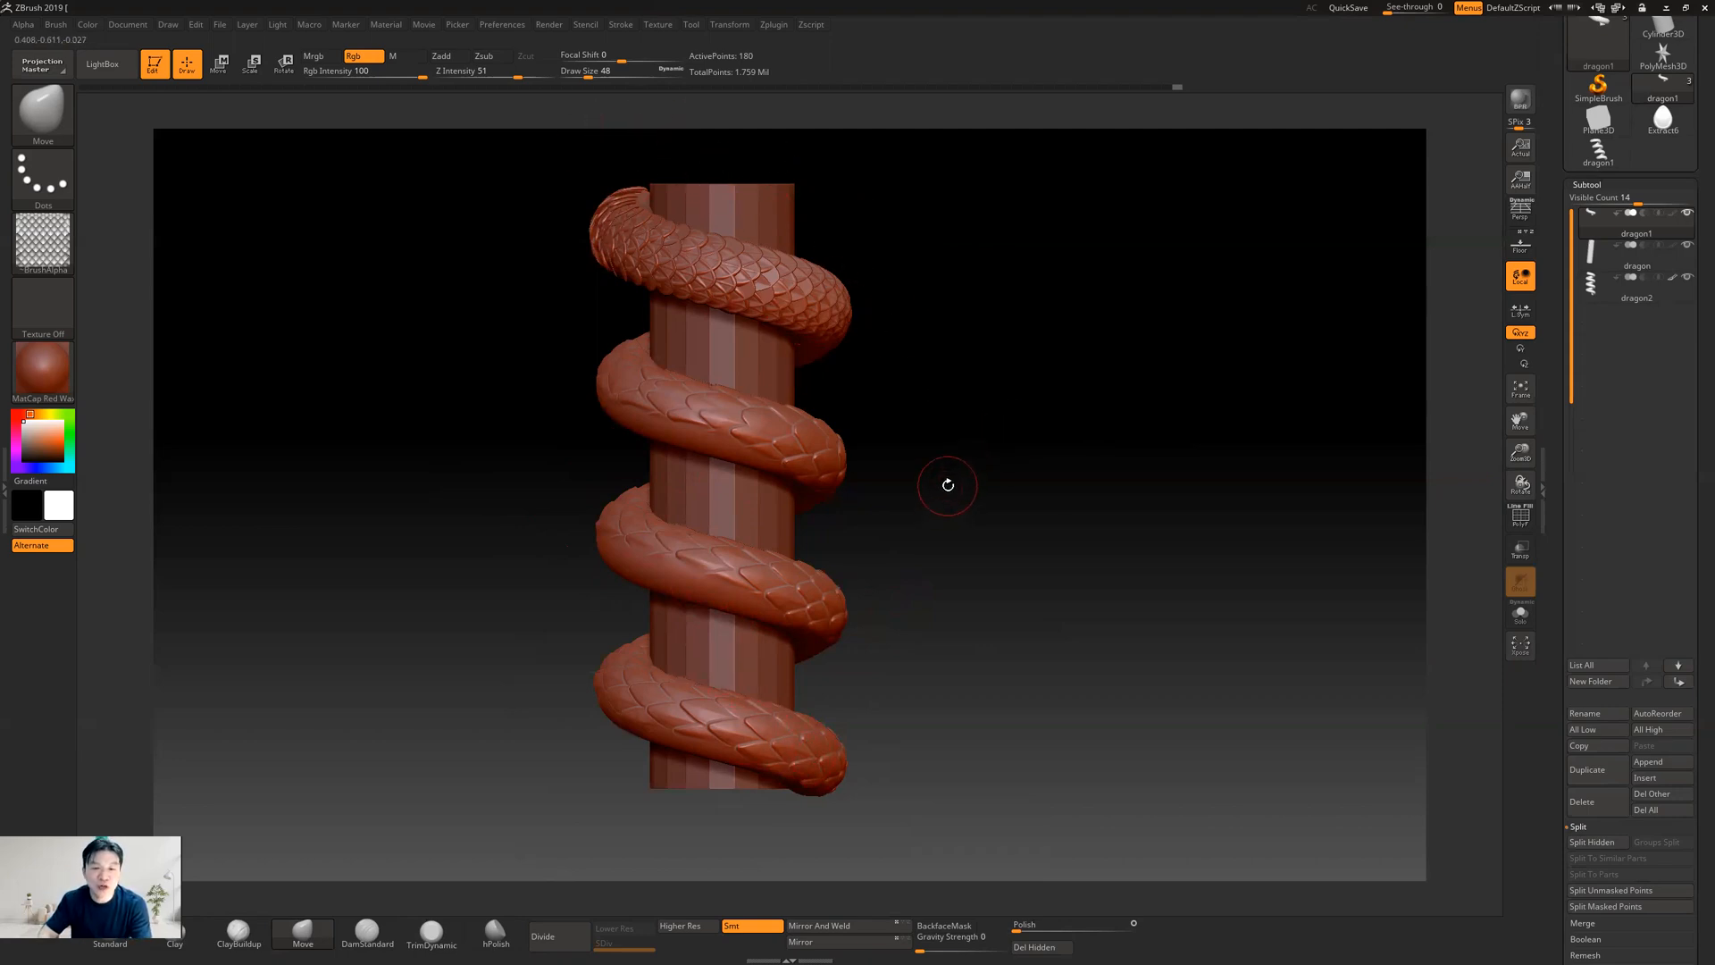
{"action": "left_click_drag", "start_coordinate": [924, 514], "coordinate": [925, 490]}
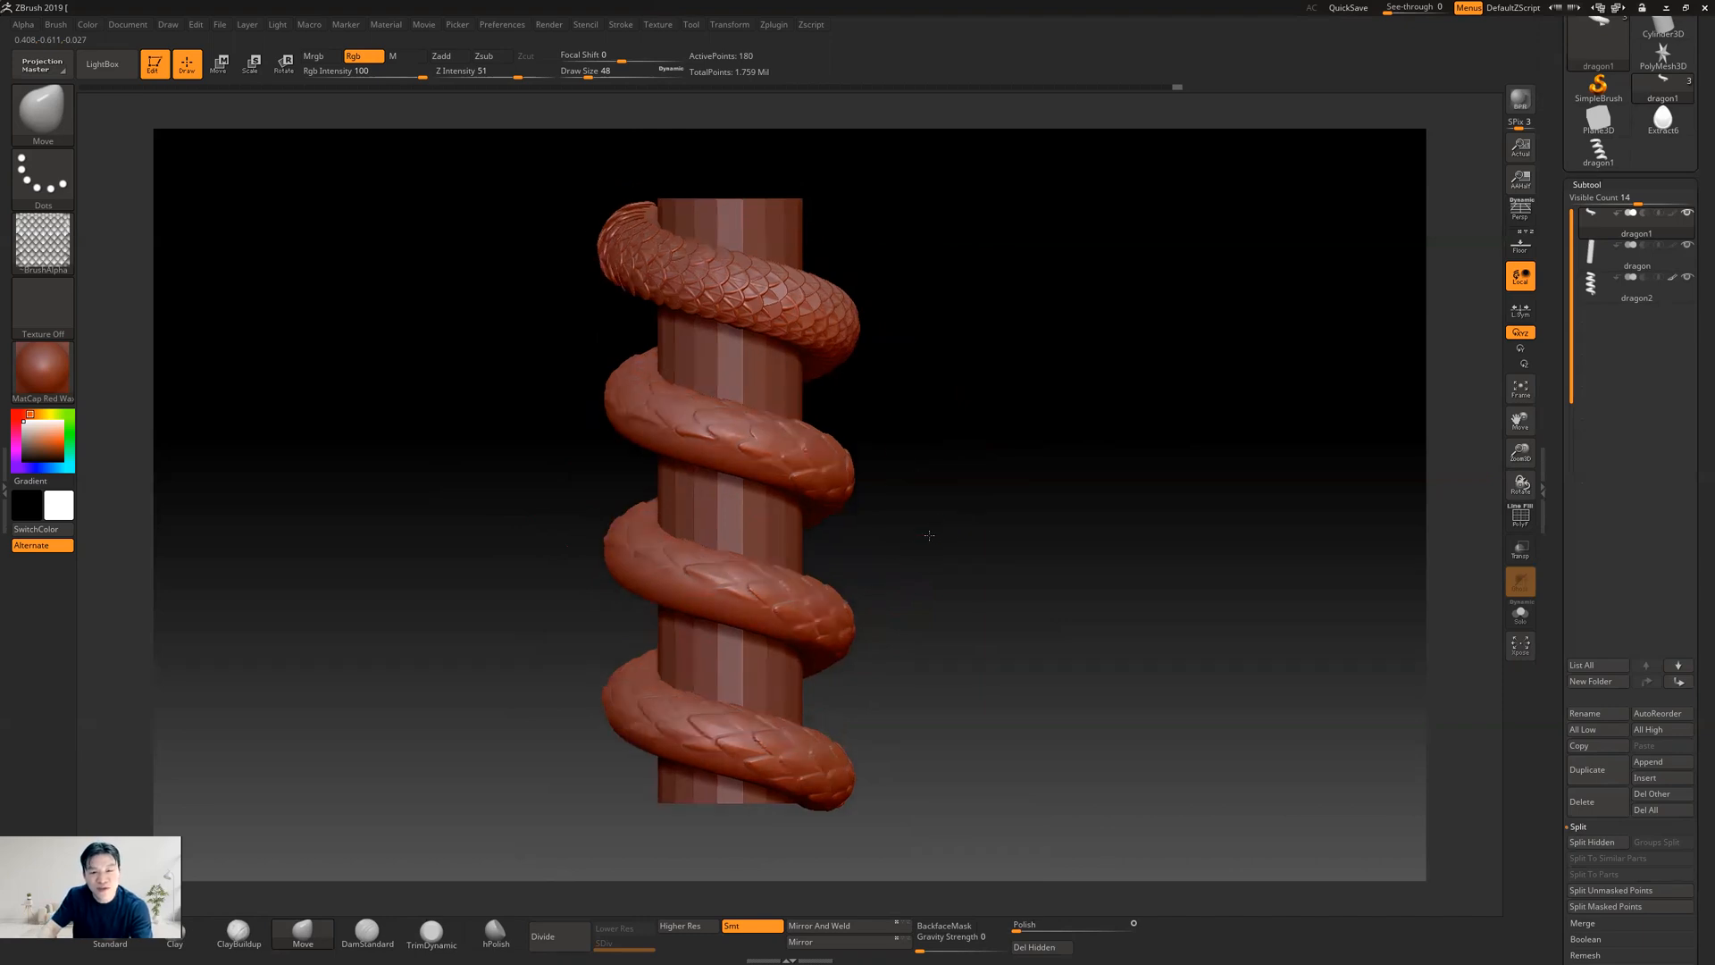
{"action": "left_click_drag", "start_coordinate": [935, 566], "coordinate": [1002, 591]}
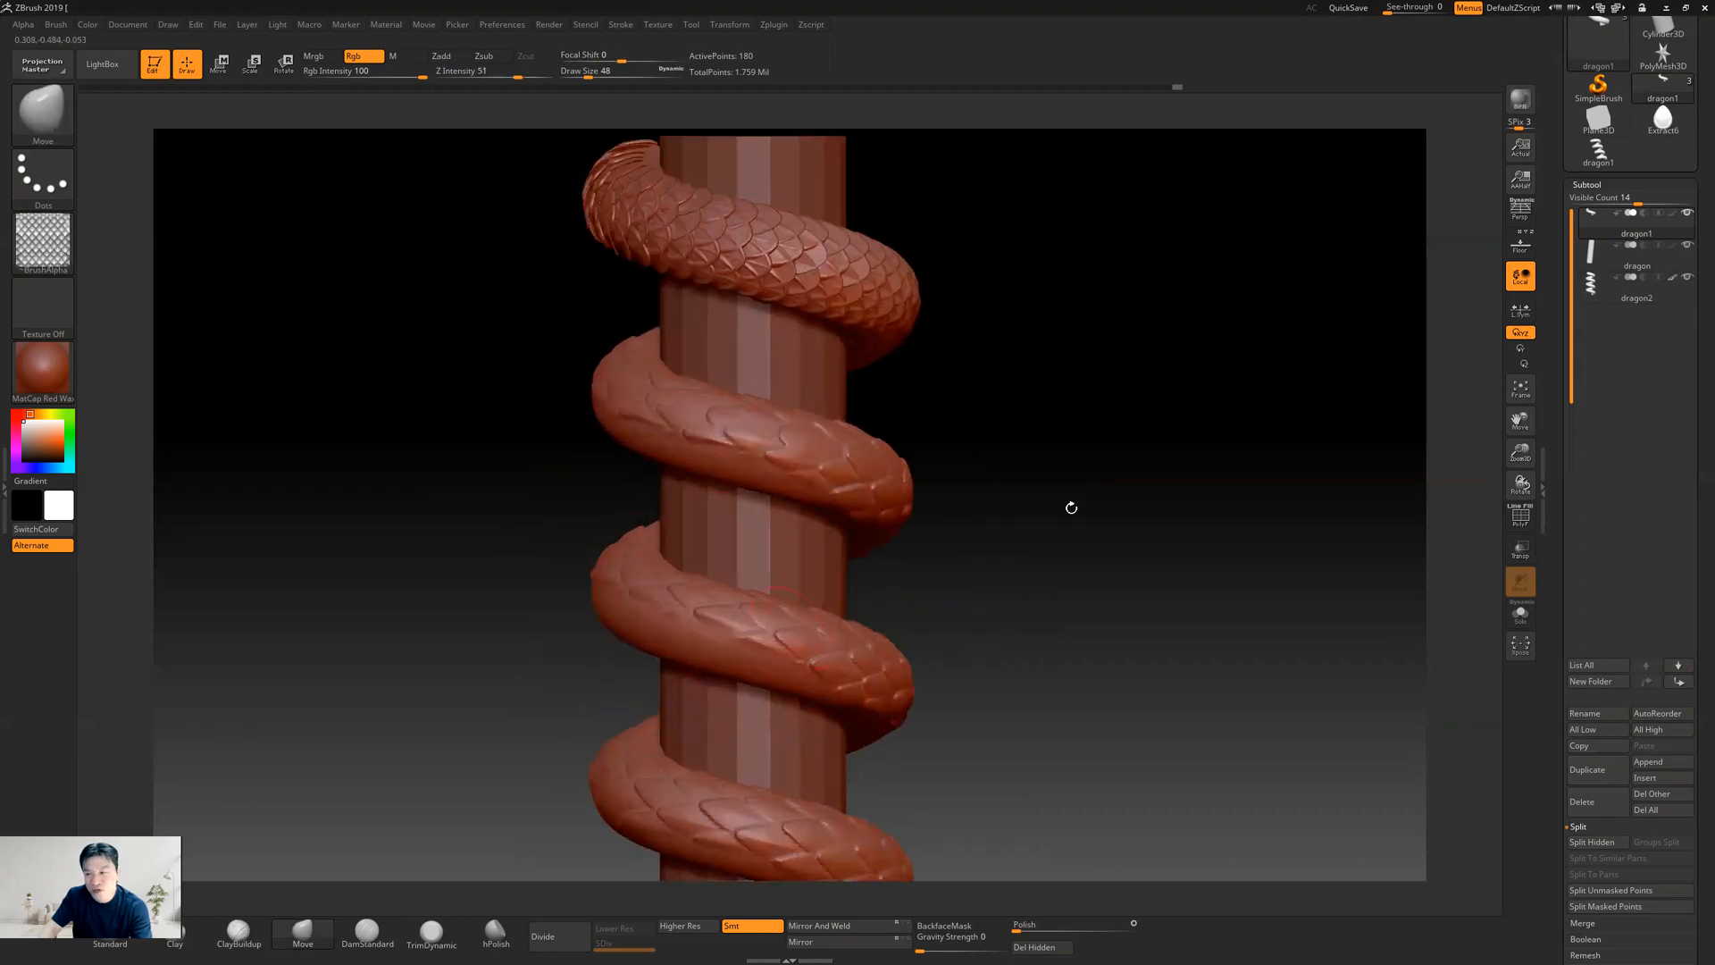